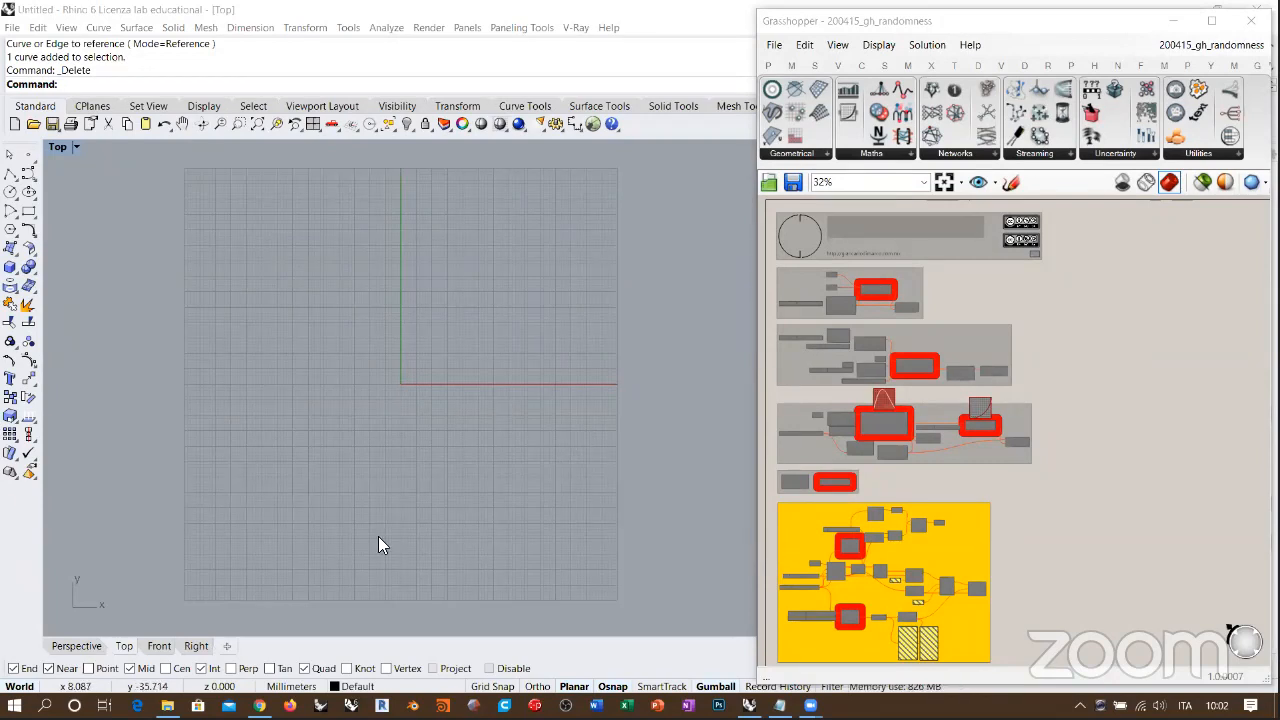
Step: Switch to Chrome, bring up the giancadm.com home page and examine its Video courses section
mouse_move(259, 705)
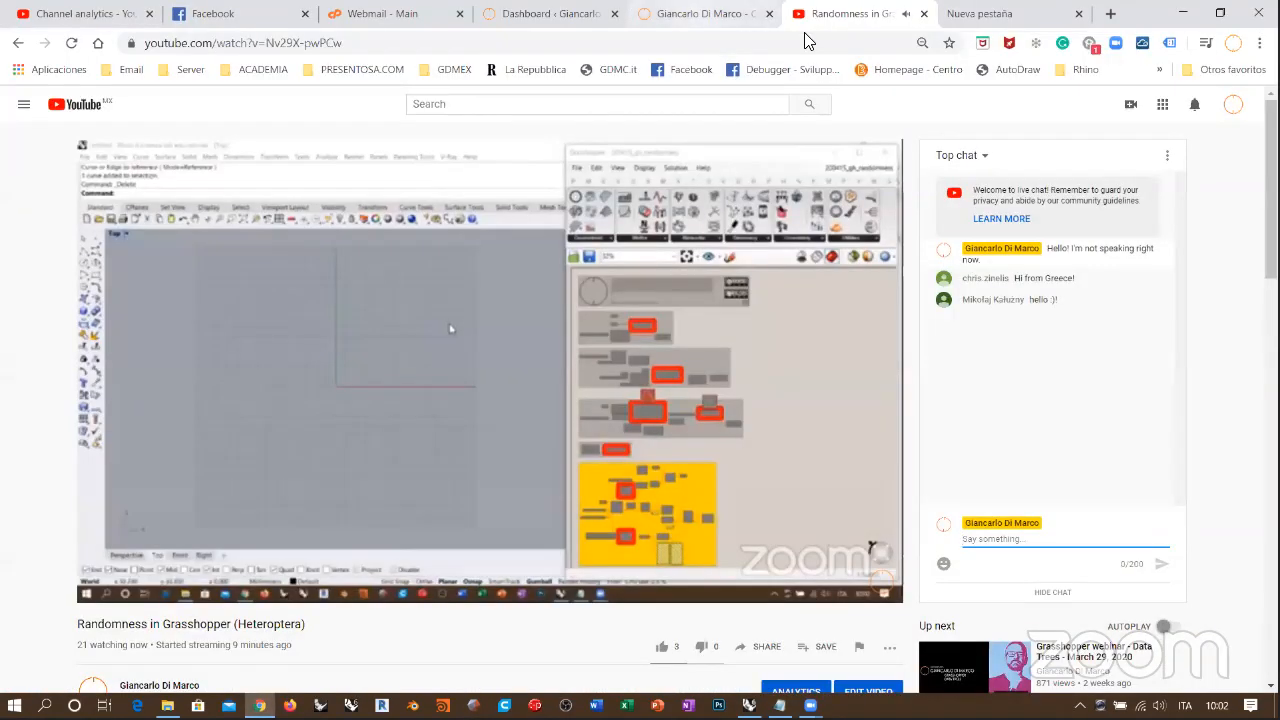
click(698, 15)
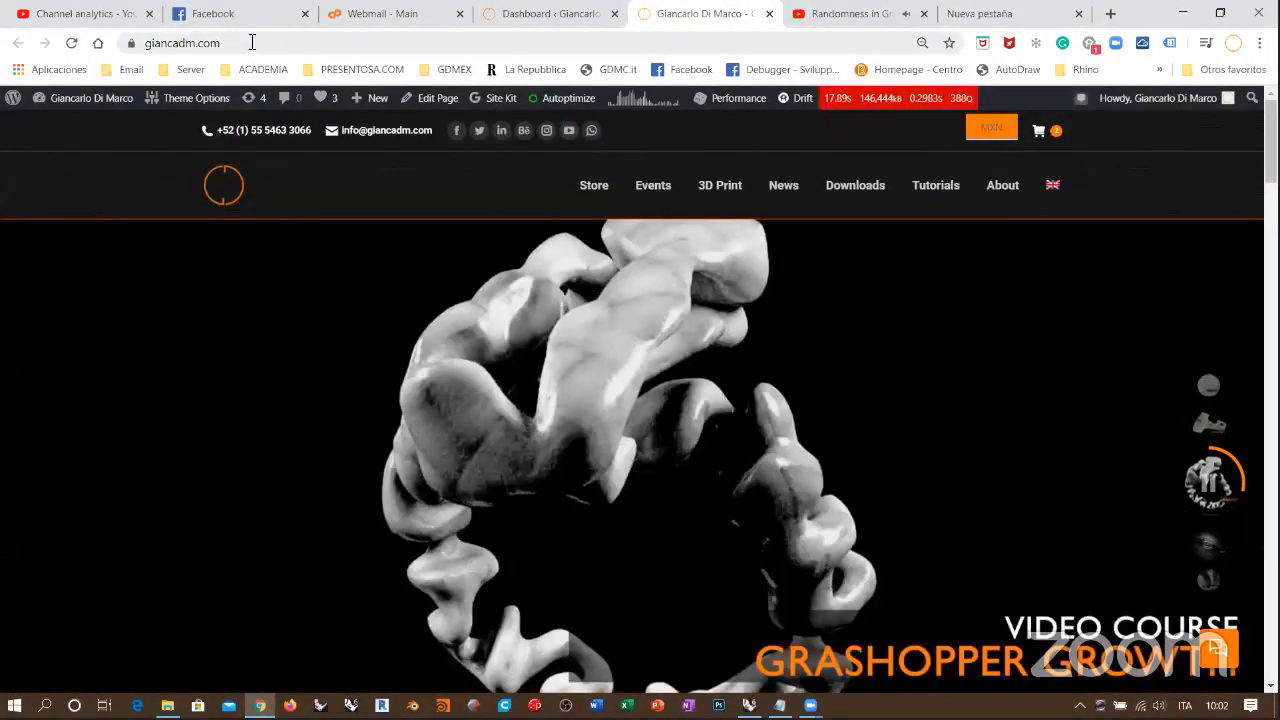
click(236, 43)
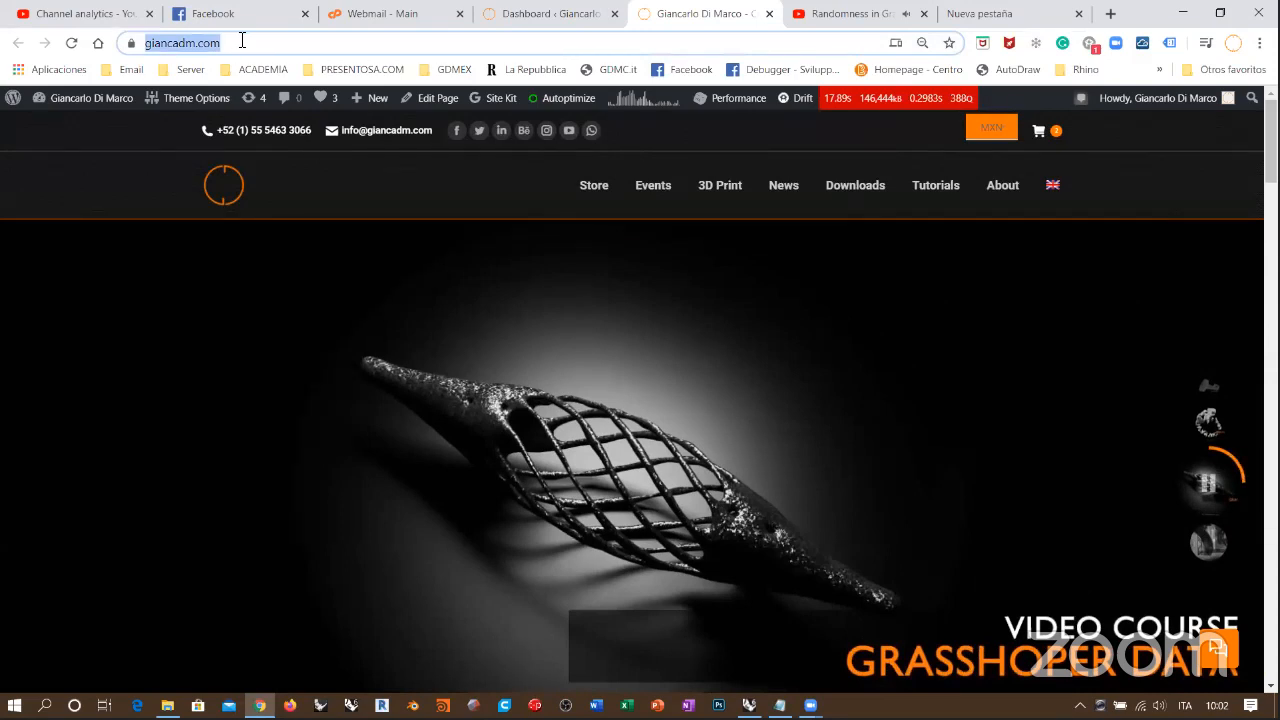
click(55, 176)
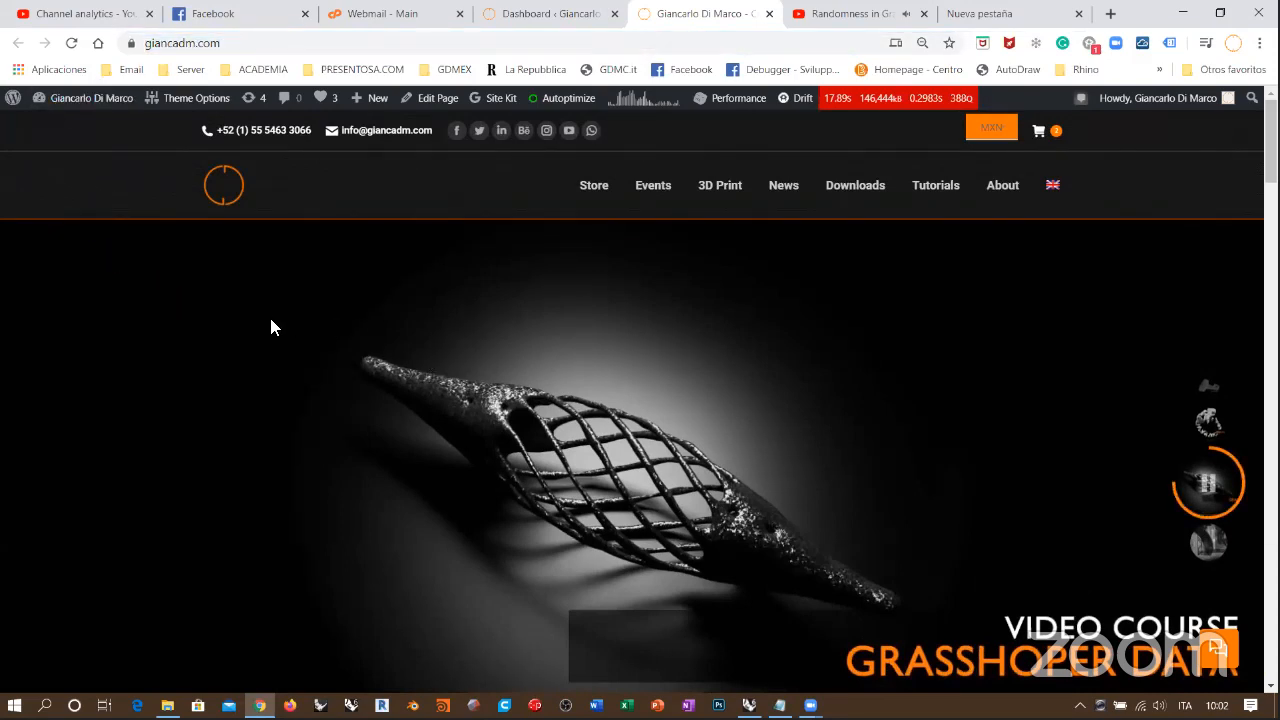
scroll(217, 320, down, 3)
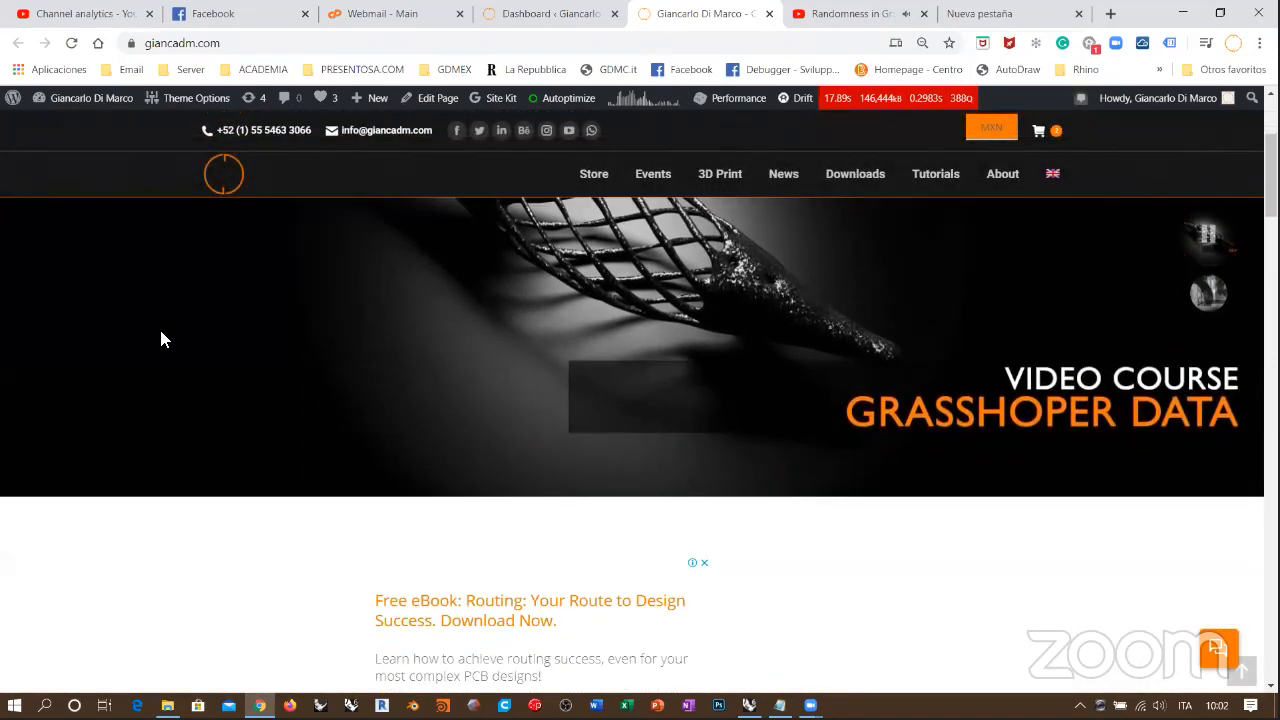
scroll(161, 339, down, 3)
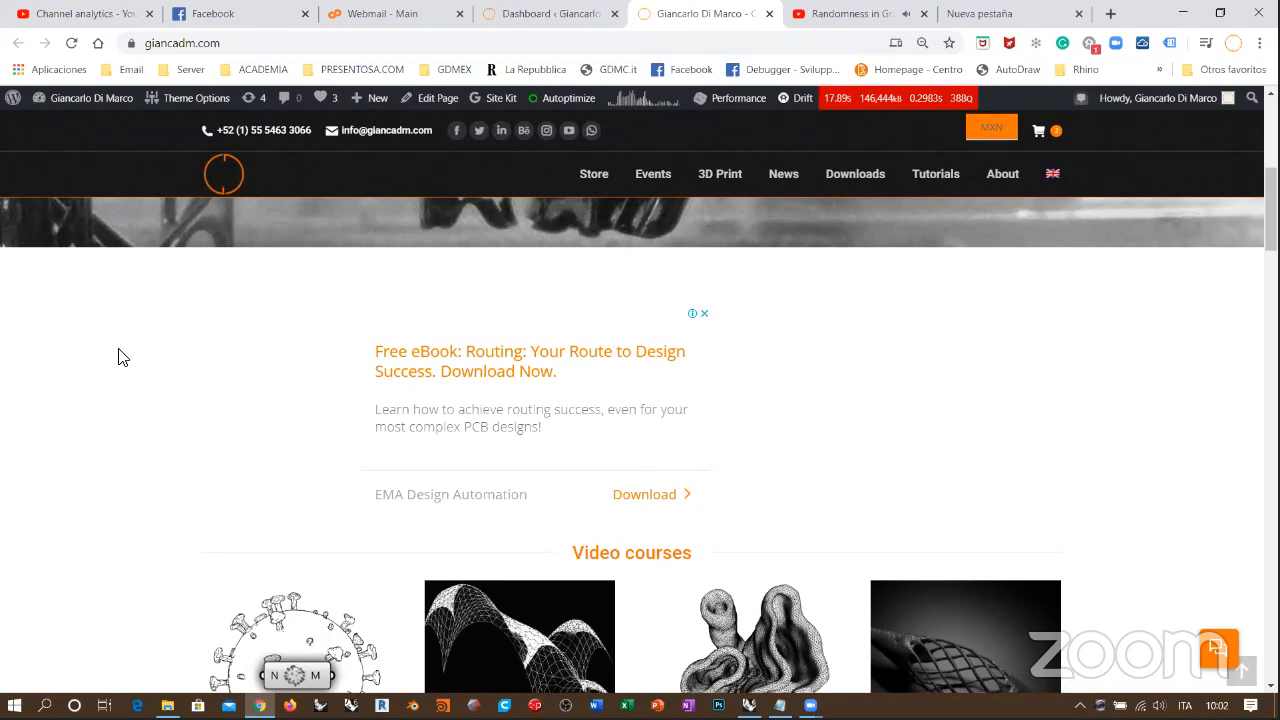
scroll(118, 357, down, 3)
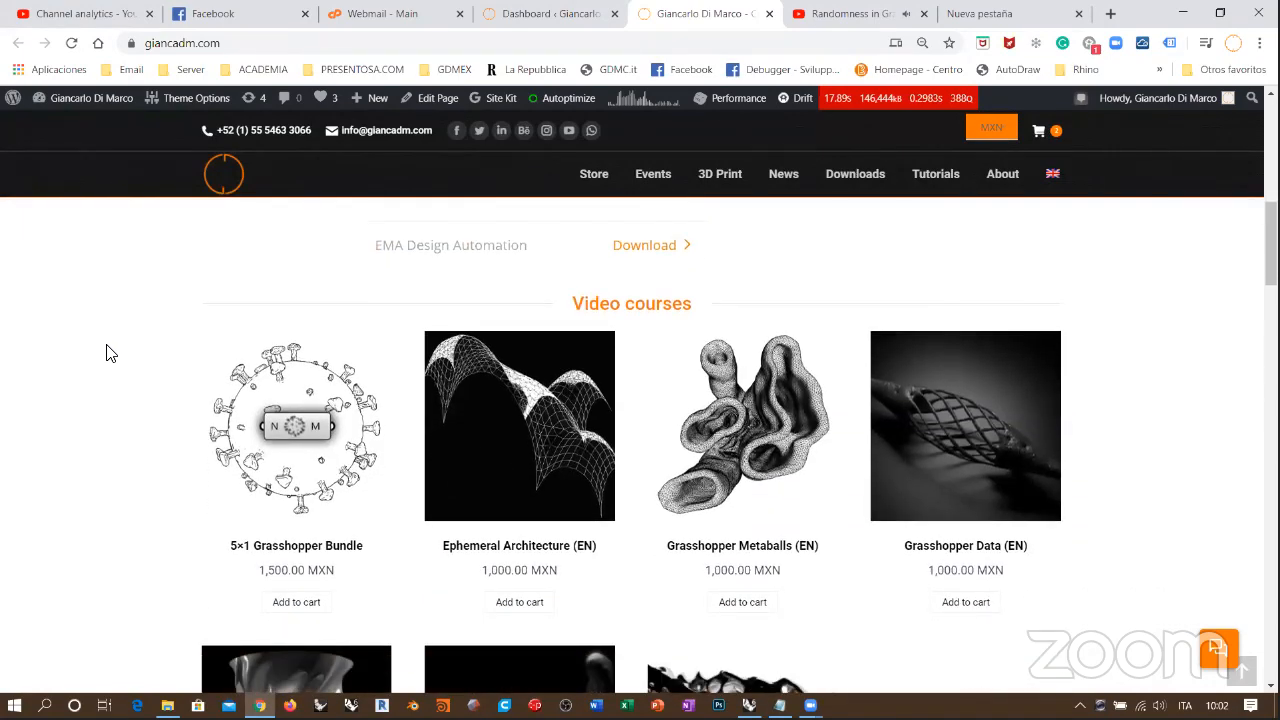
scroll(106, 354, down, 1)
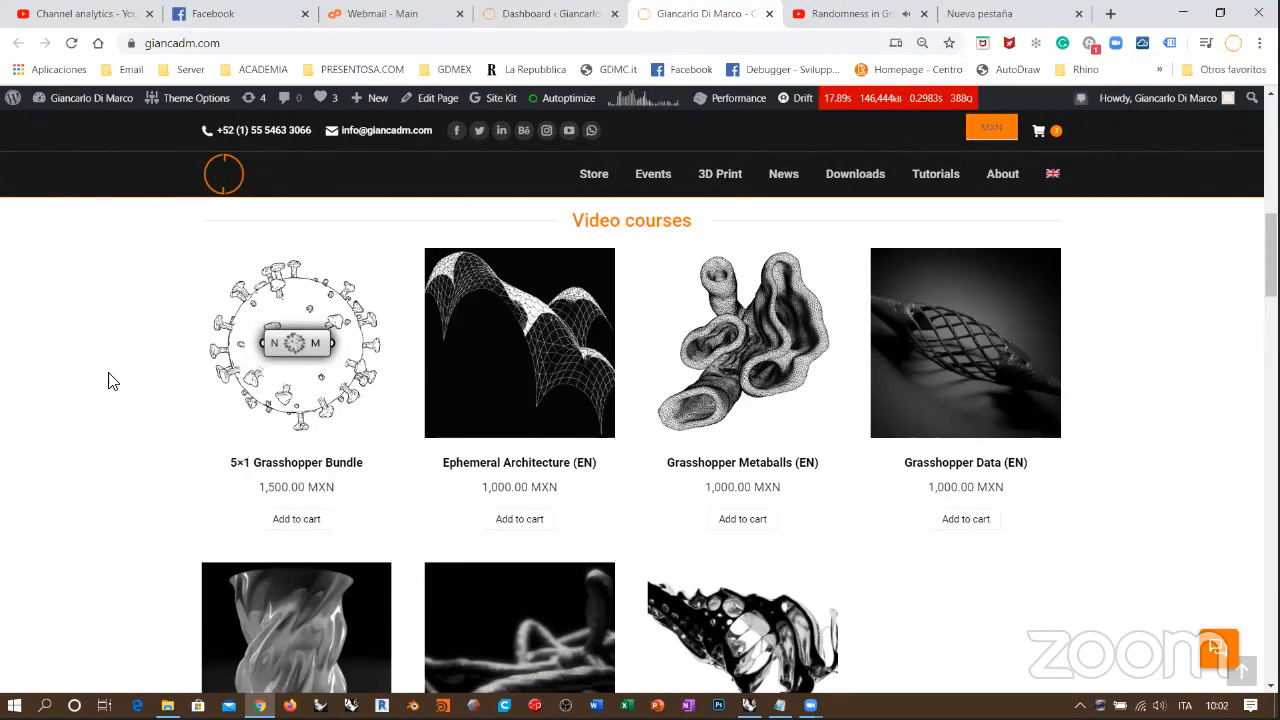
scroll(110, 362, down, 1)
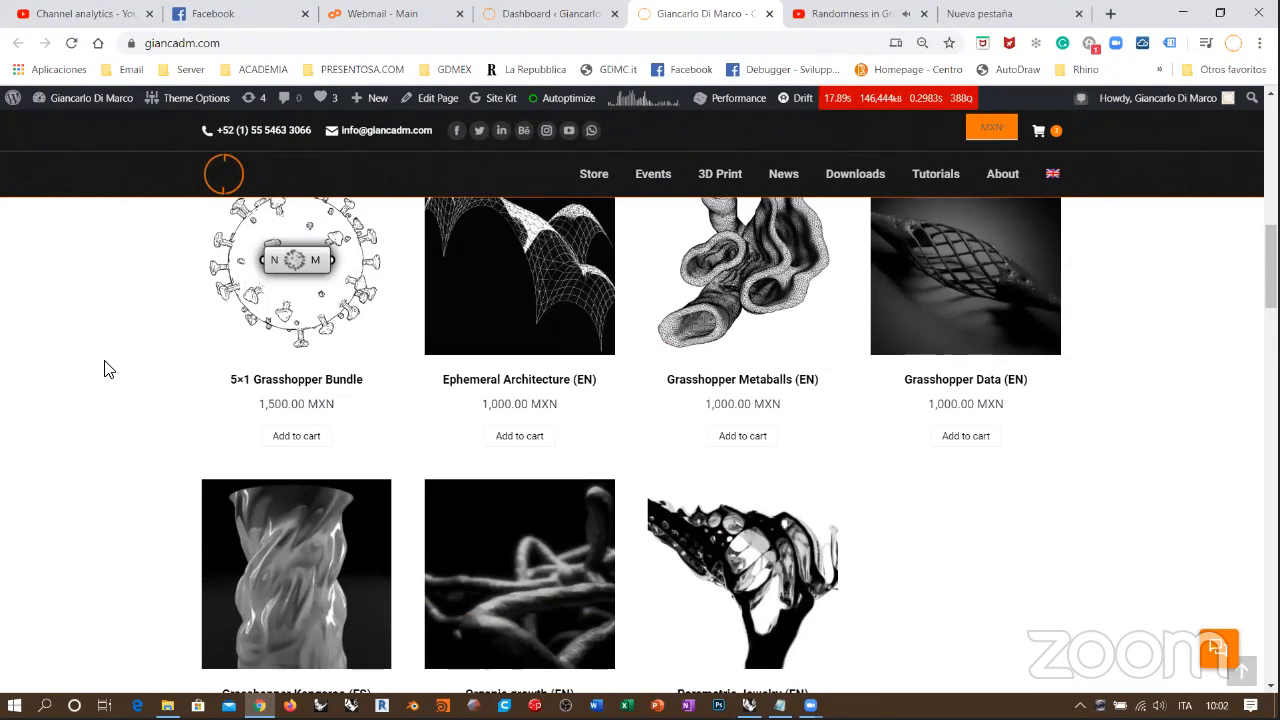
Step: Look through the rest of the home page down to the Tutorials / Webinars section with the Data Trees video
mouse_move(1226, 102)
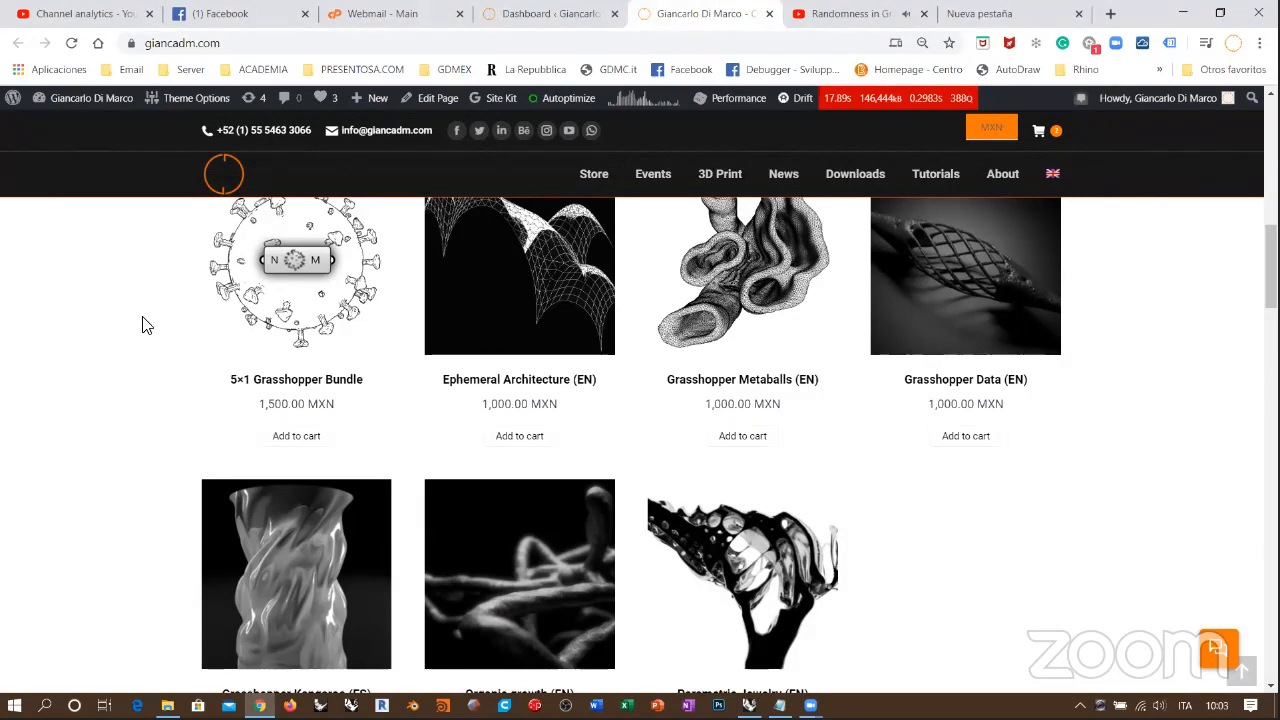
scroll(125, 318, down, 1)
scroll(140, 312, up, 1)
scroll(100, 357, down, 4)
scroll(97, 330, down, 2)
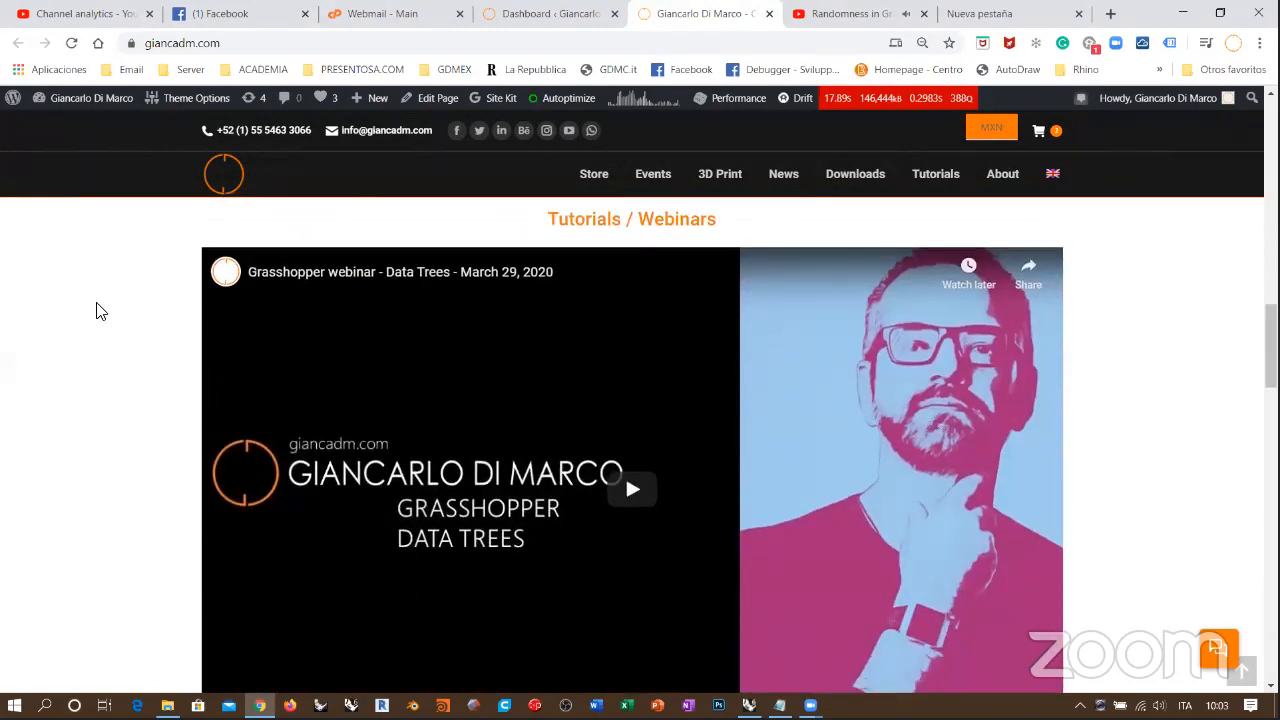
scroll(126, 320, down, 1)
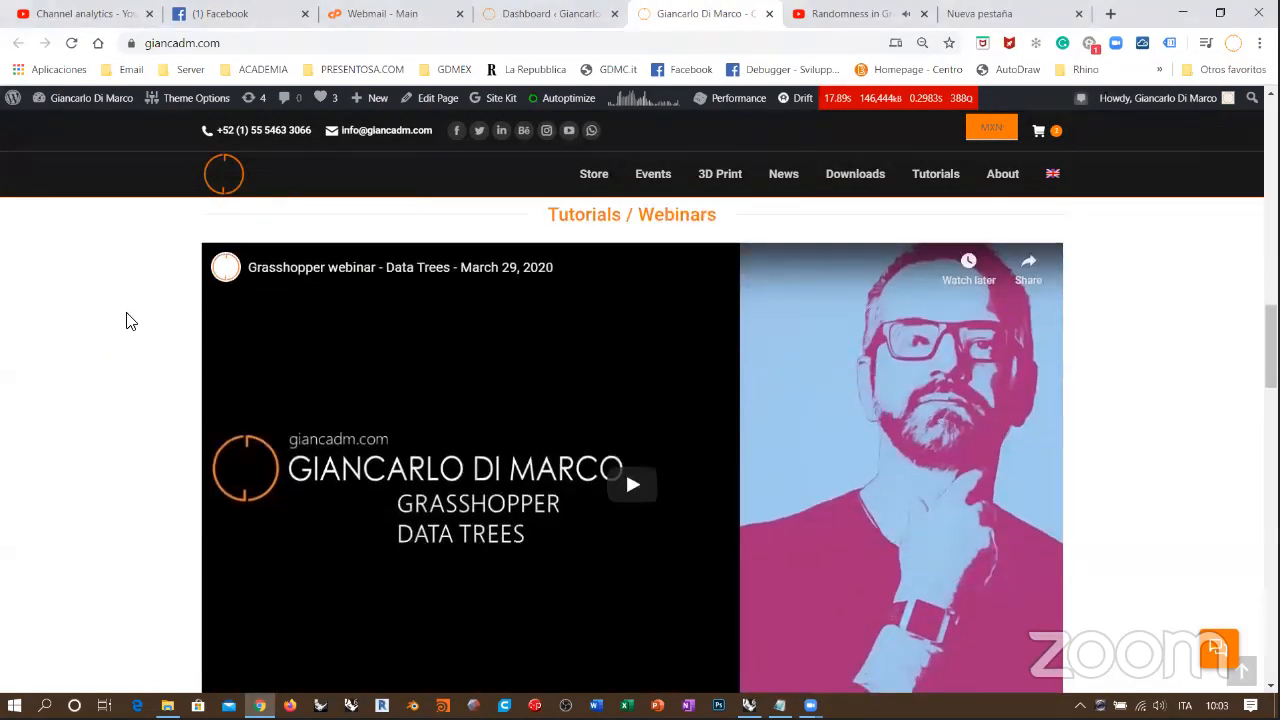
scroll(128, 320, up, 1)
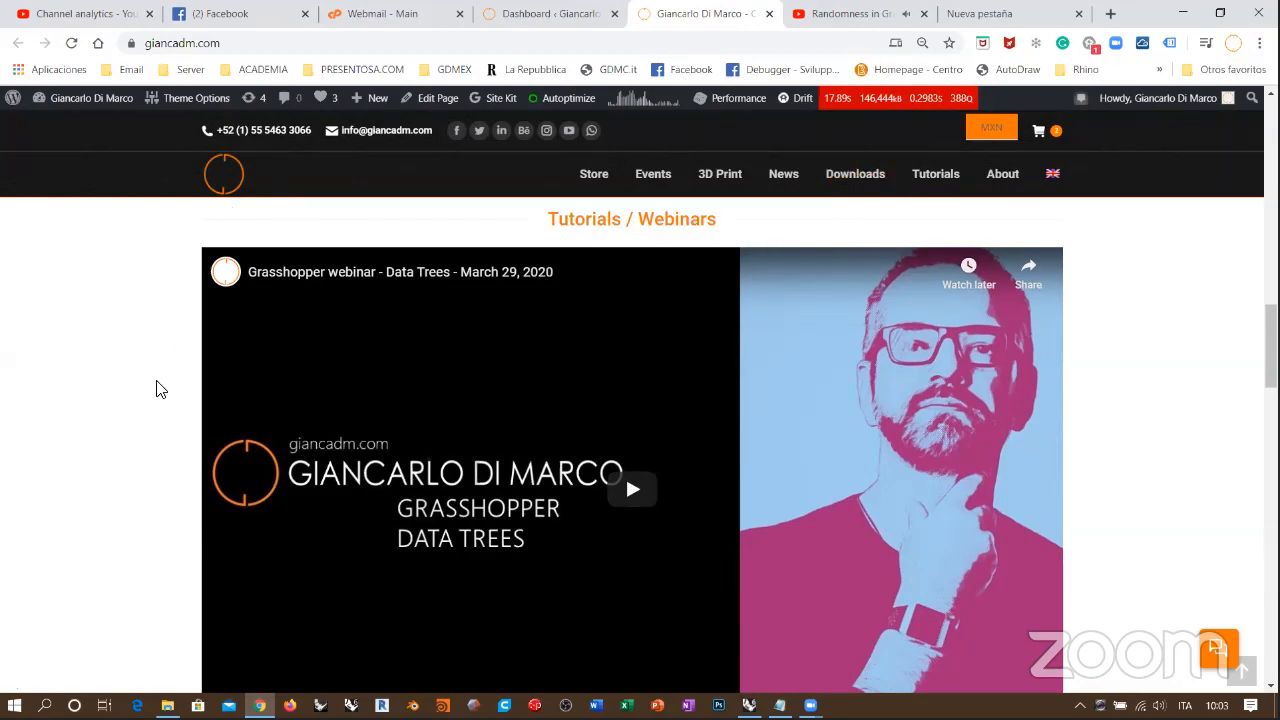
Step: Review the articles in the News from GDM Studio section of the home page
scroll(130, 381, down, 3)
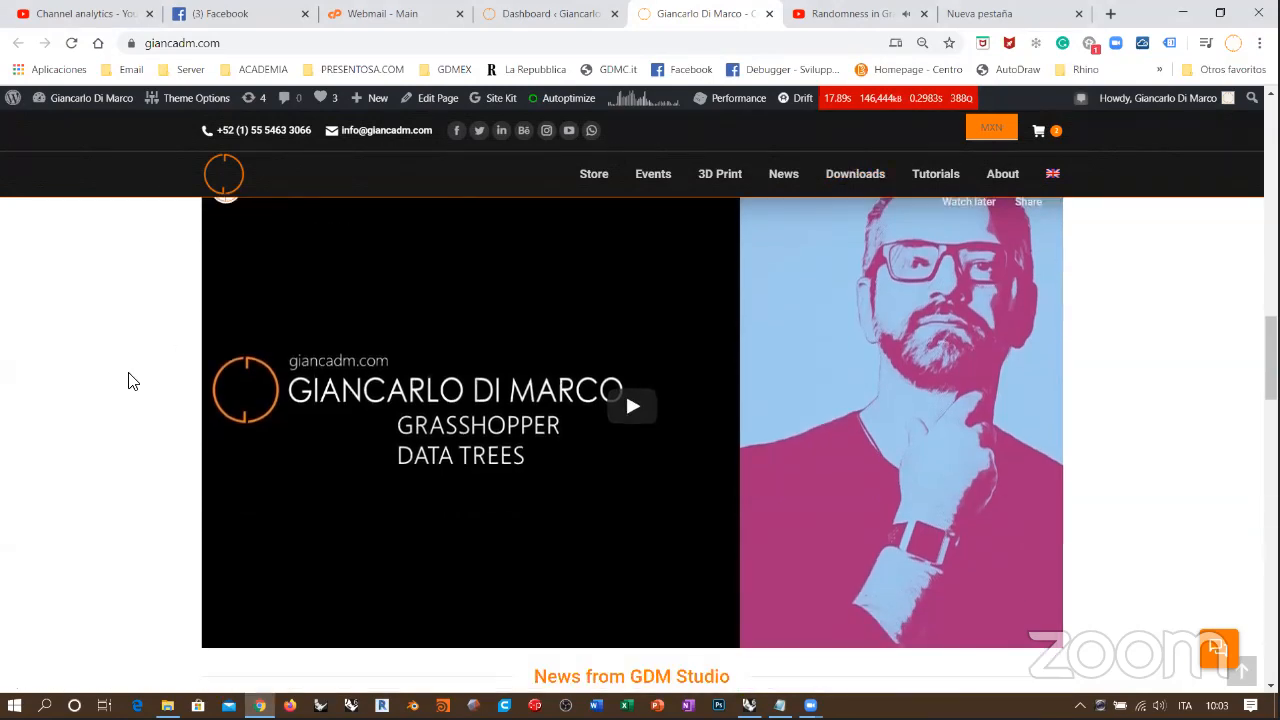
scroll(130, 381, down, 2)
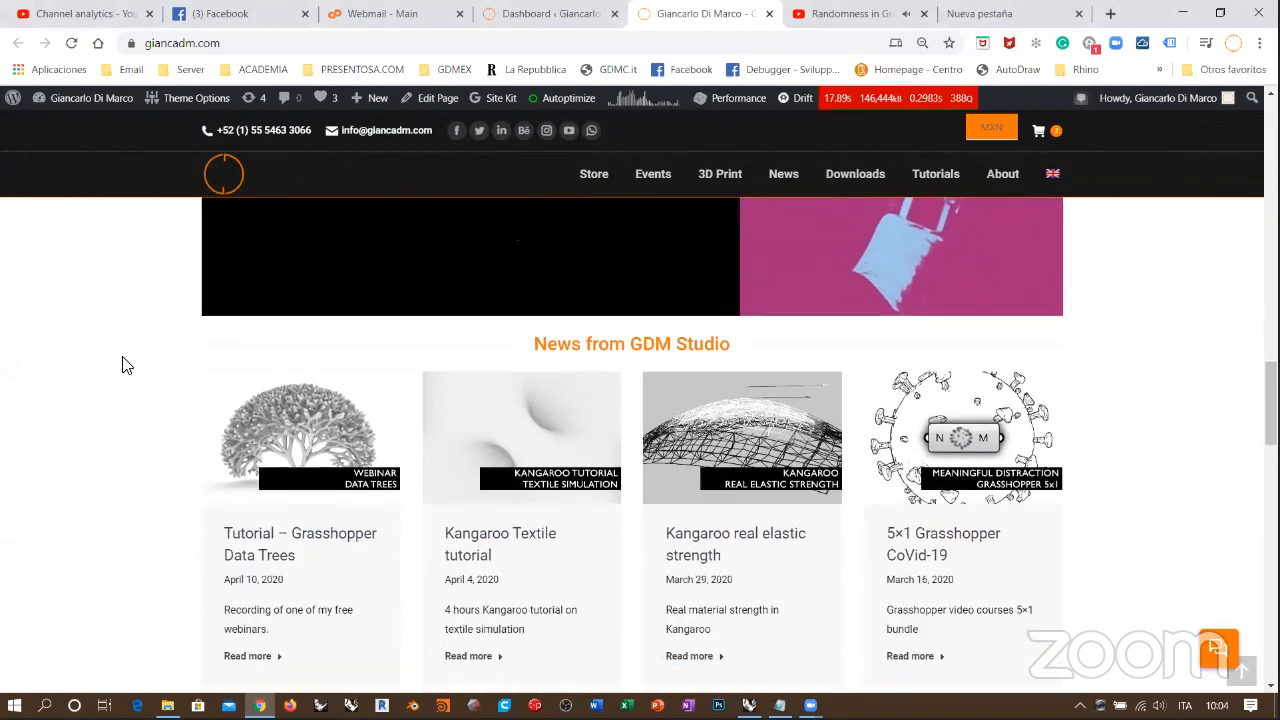
scroll(122, 365, down, 1)
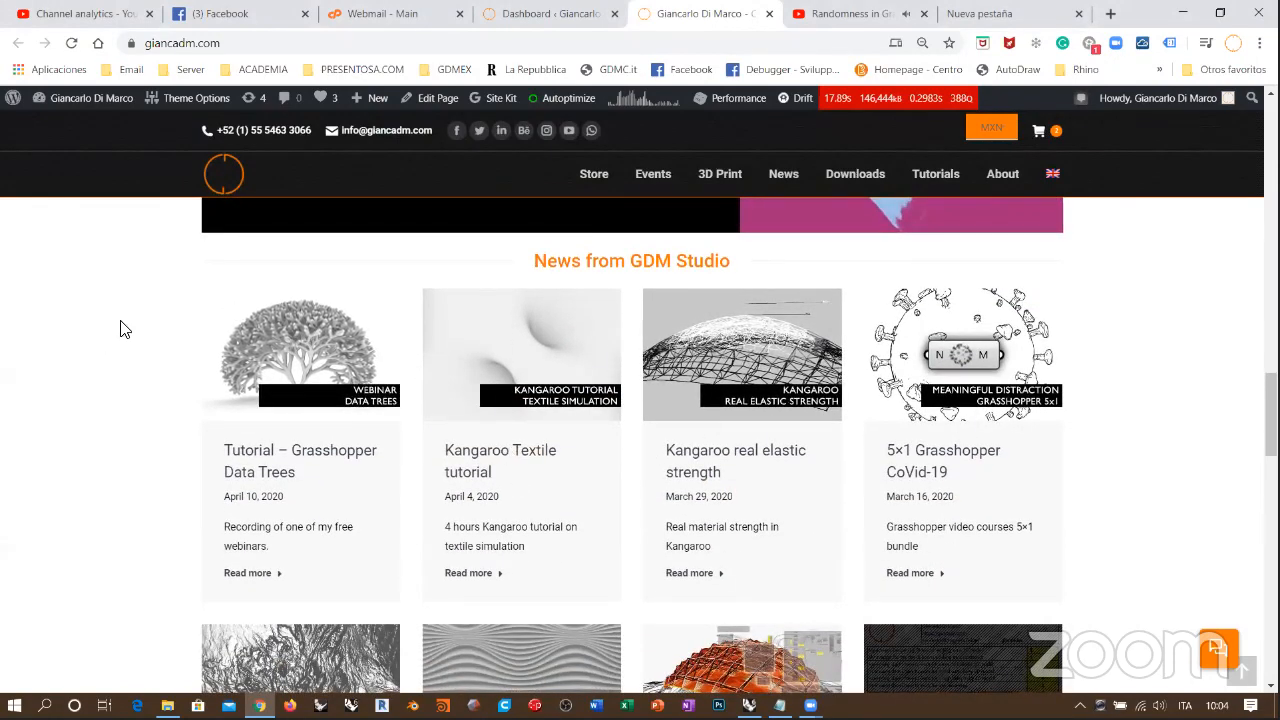
scroll(122, 329, down, 1)
scroll(123, 329, down, 1)
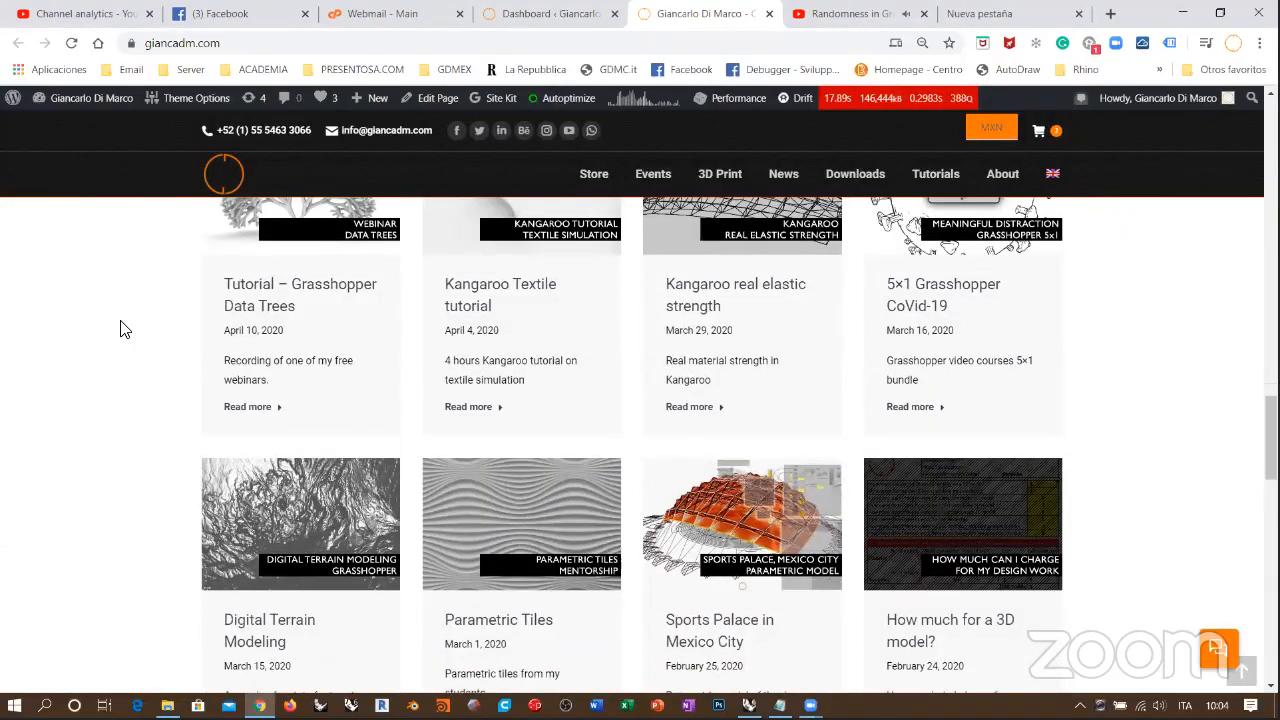
scroll(122, 329, down, 2)
scroll(122, 330, up, 10)
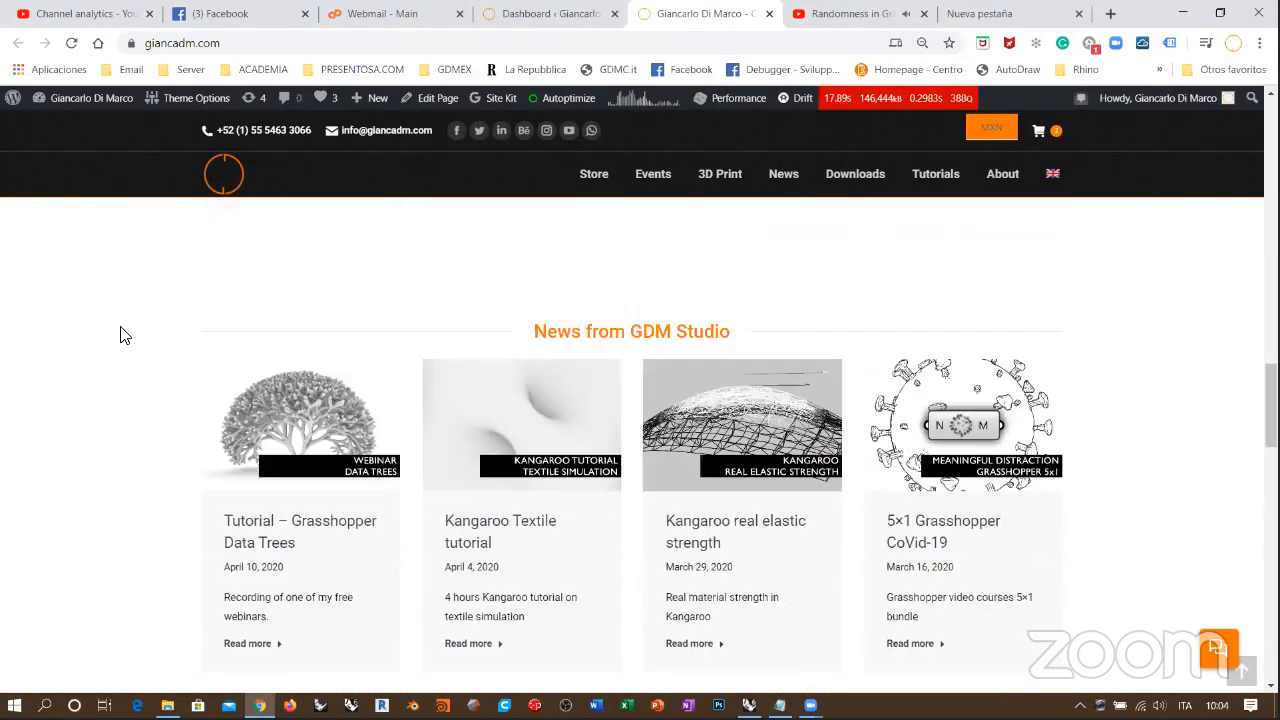
scroll(589, 437, up, 15)
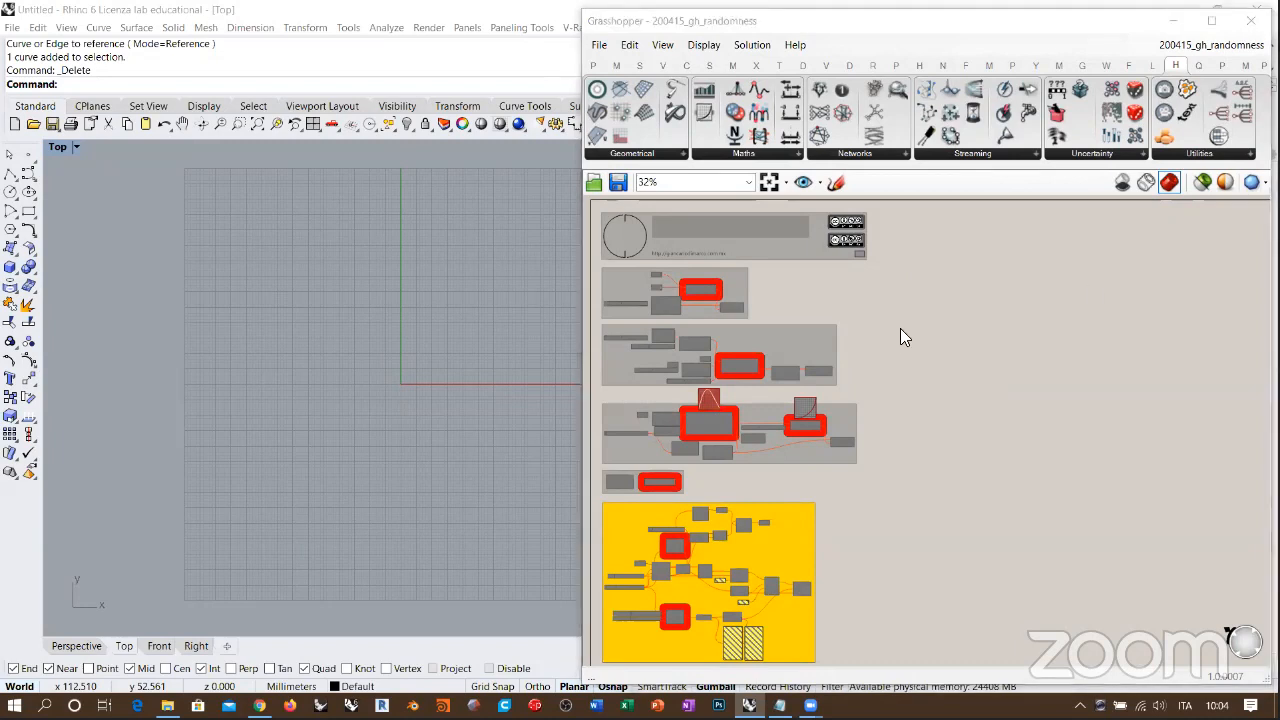
Step: Switch back to Grasshopper, find an empty canvas area, show the Sets components and widen the Grasshopper window over the Rhino viewport
click(1022, 298)
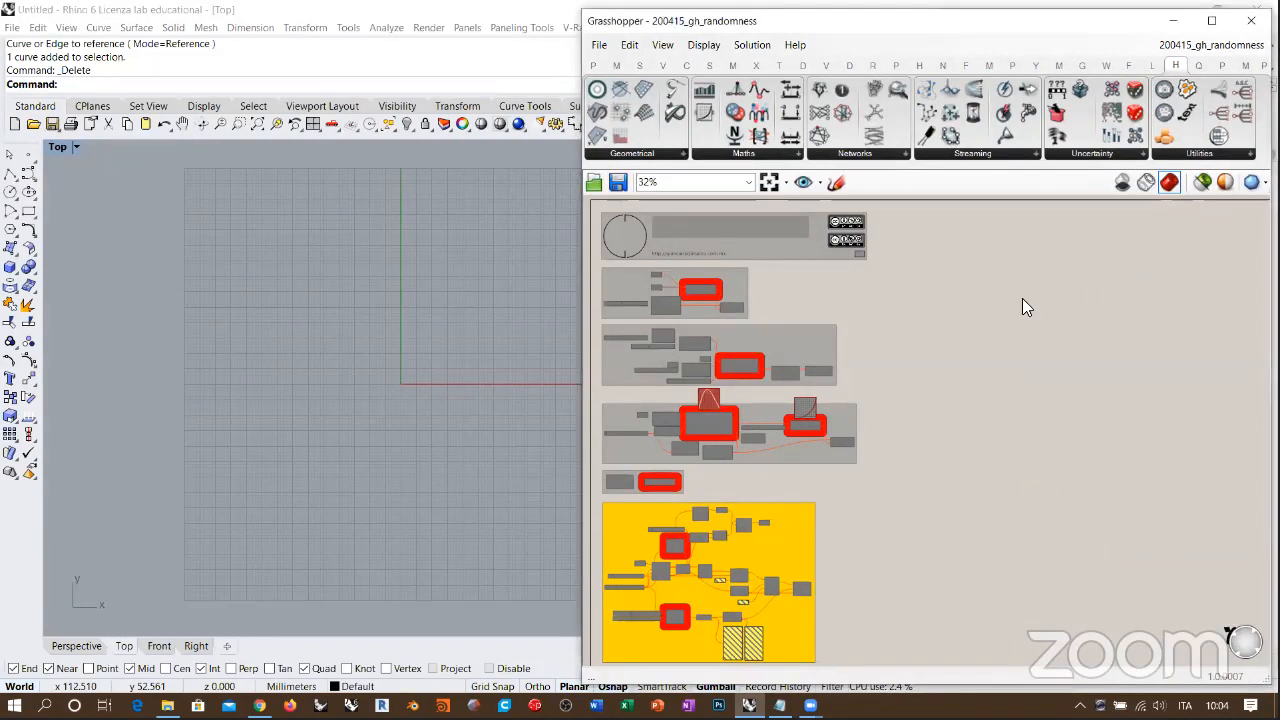
scroll(863, 320, up, 3)
scroll(806, 318, up, 4)
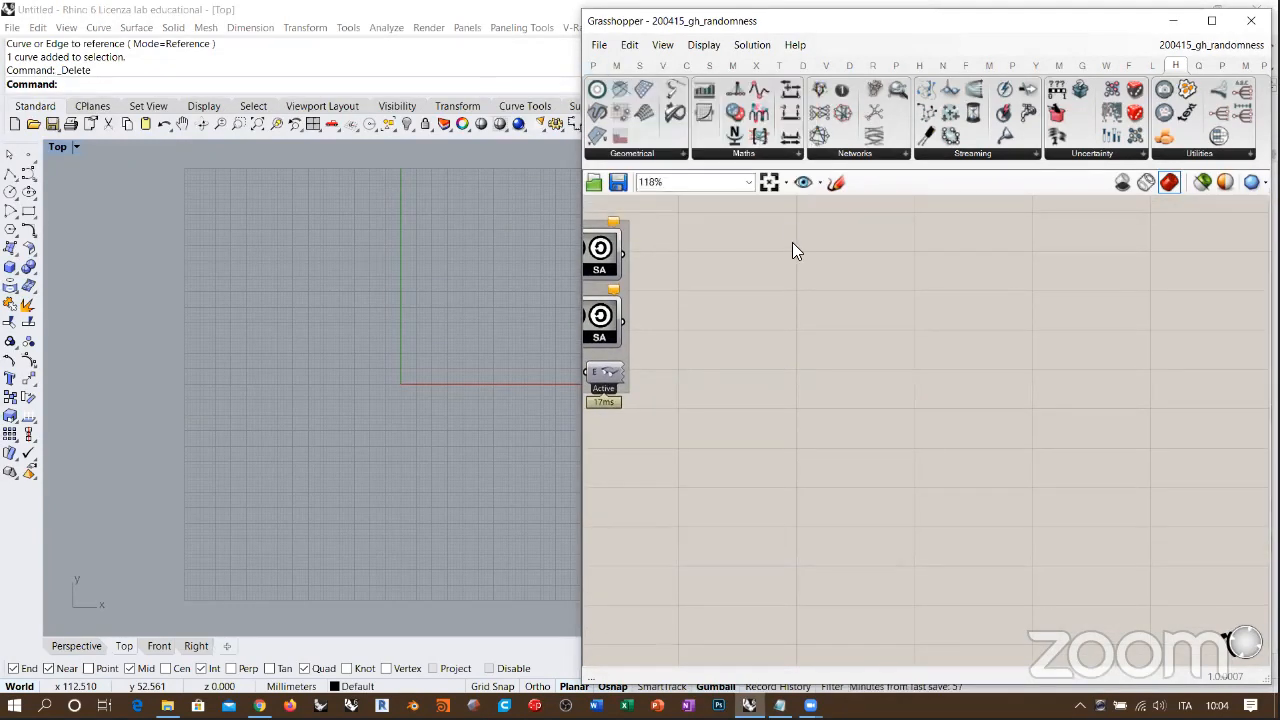
click(639, 65)
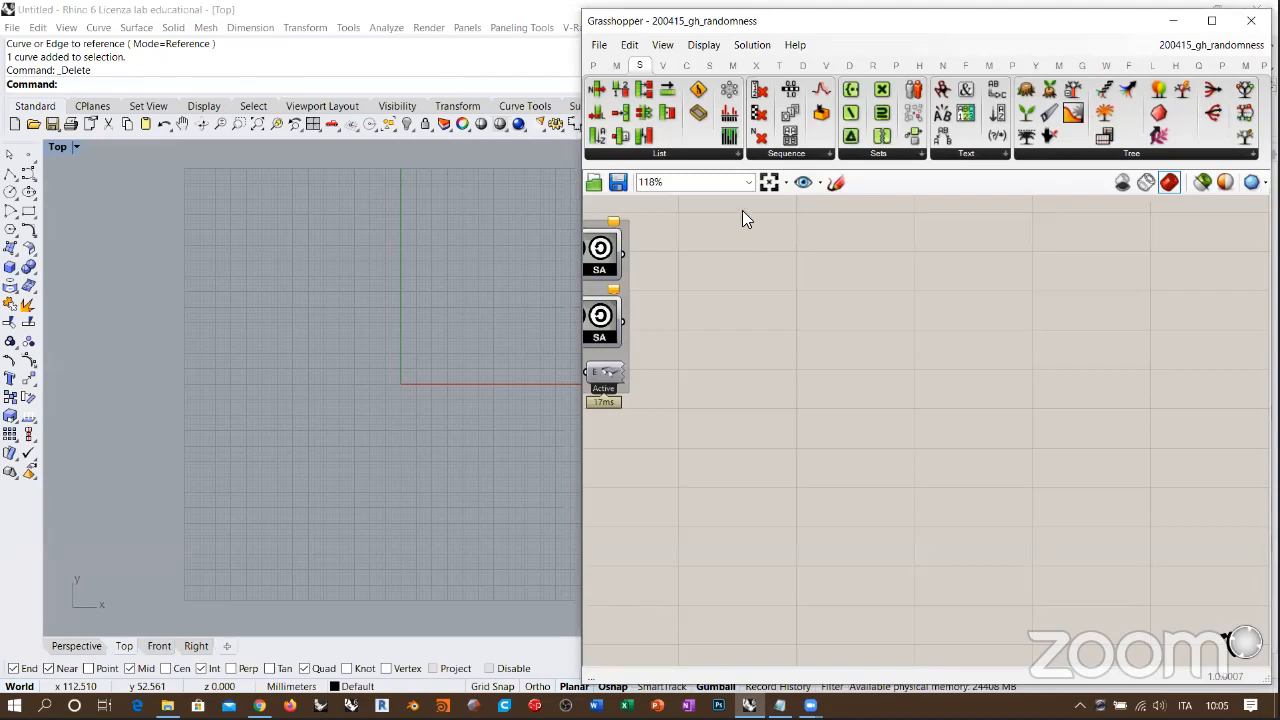
drag(582, 252, 283, 252)
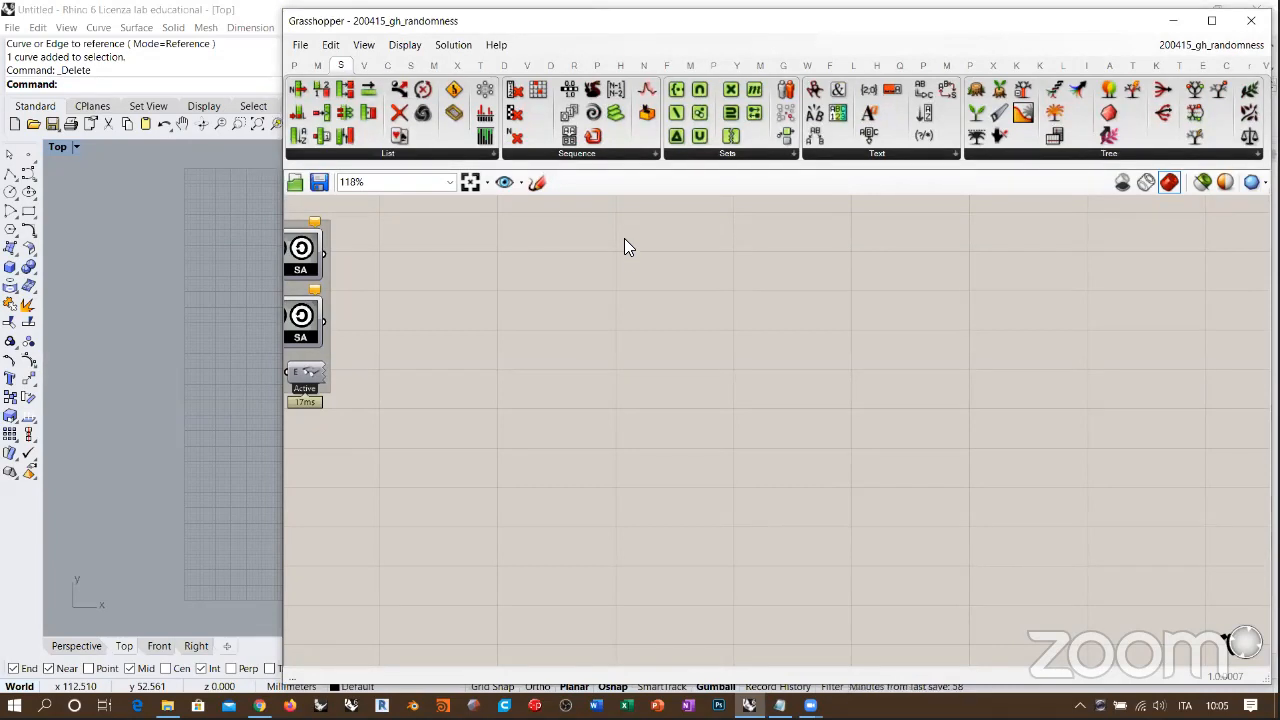
Step: Place the Random, Jitter and Random Reduce components on the empty canvas beside the header group
drag(646, 113, 577, 281)
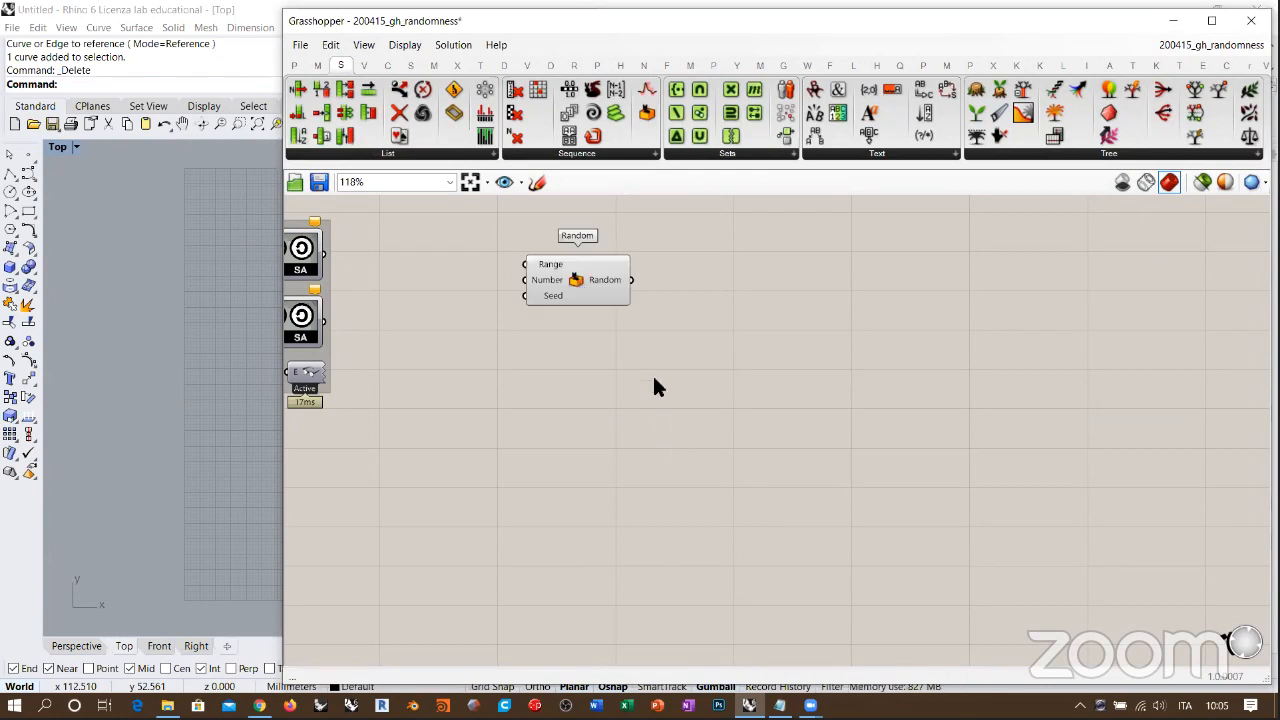
scroll(765, 320, up, 3)
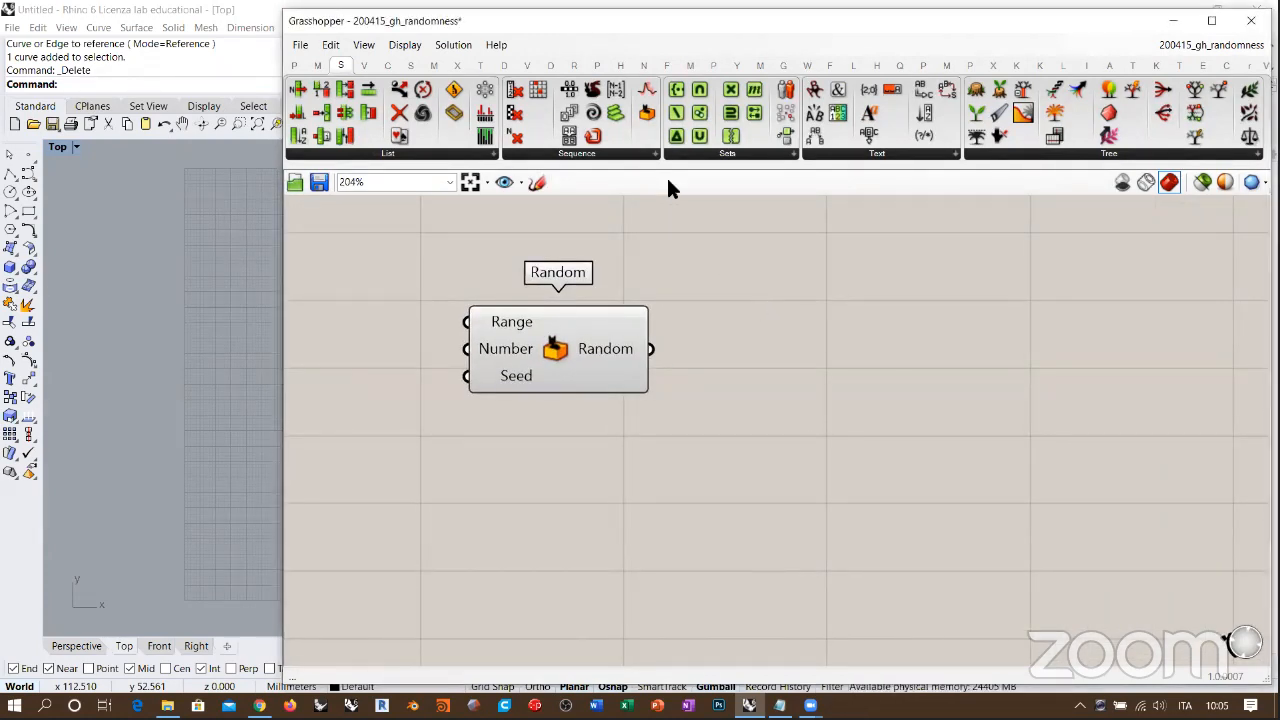
drag(647, 91, 576, 488)
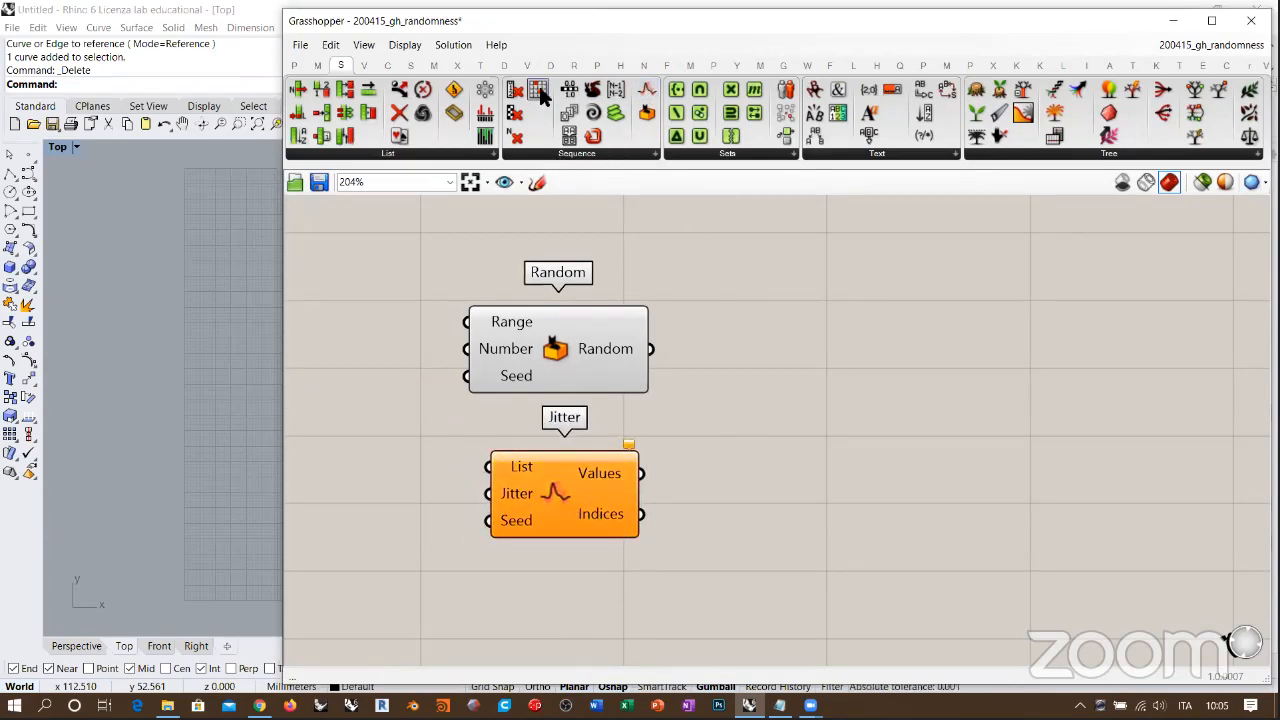
drag(538, 90, 826, 370)
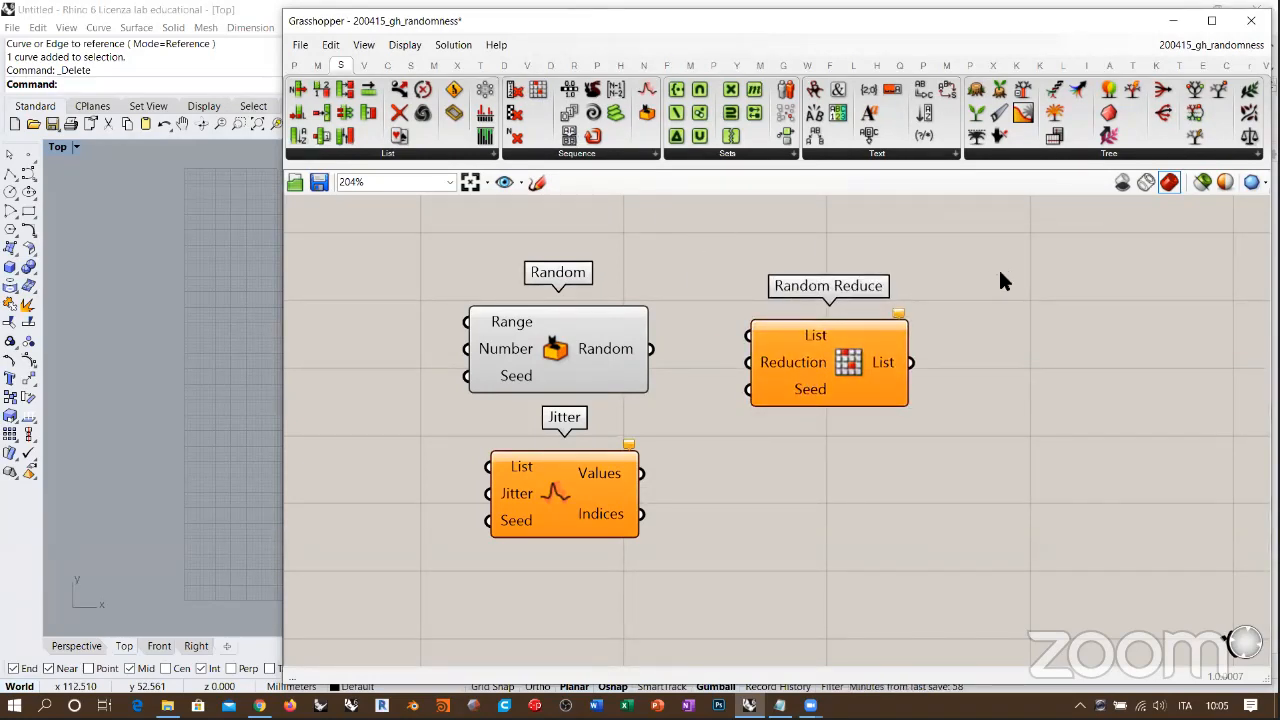
Step: Move Random Reduce below Jitter, align the three components along their right edges and distribute them evenly vertically
right_drag(778, 400, 829, 365)
drag(900, 310, 640, 595)
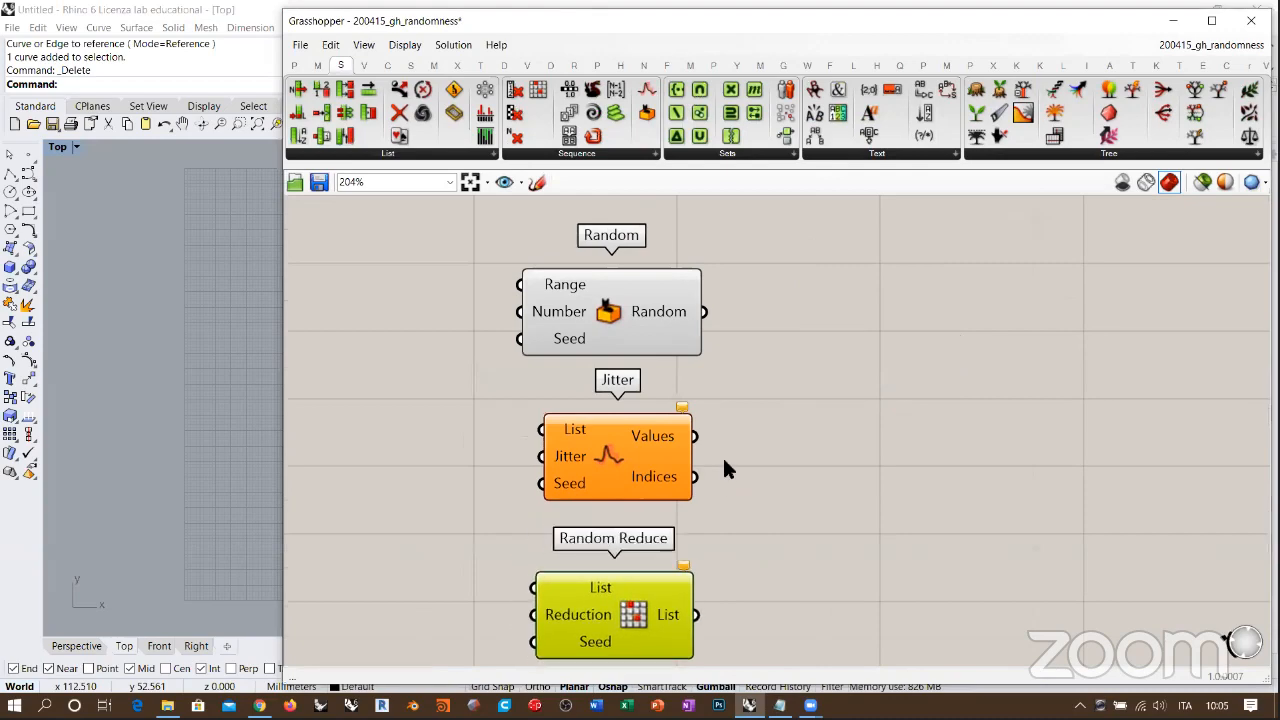
right_drag(724, 461, 743, 448)
drag(799, 266, 670, 588)
click(641, 243)
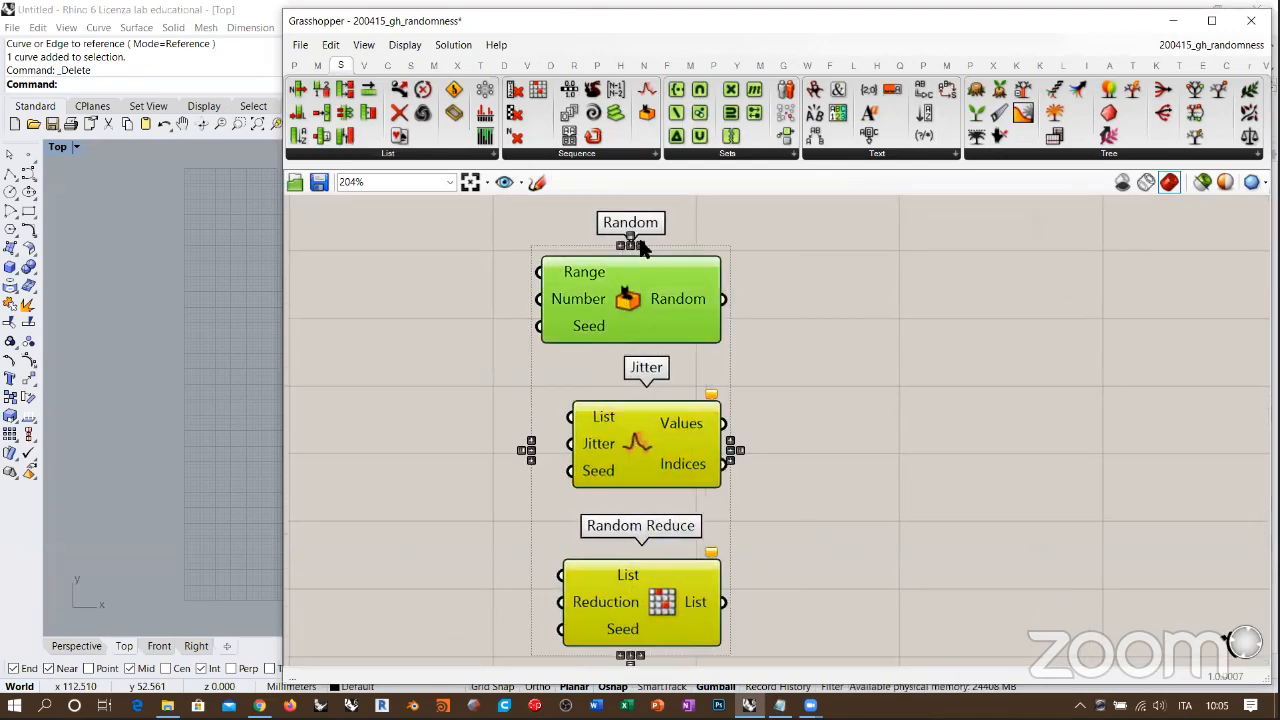
click(796, 263)
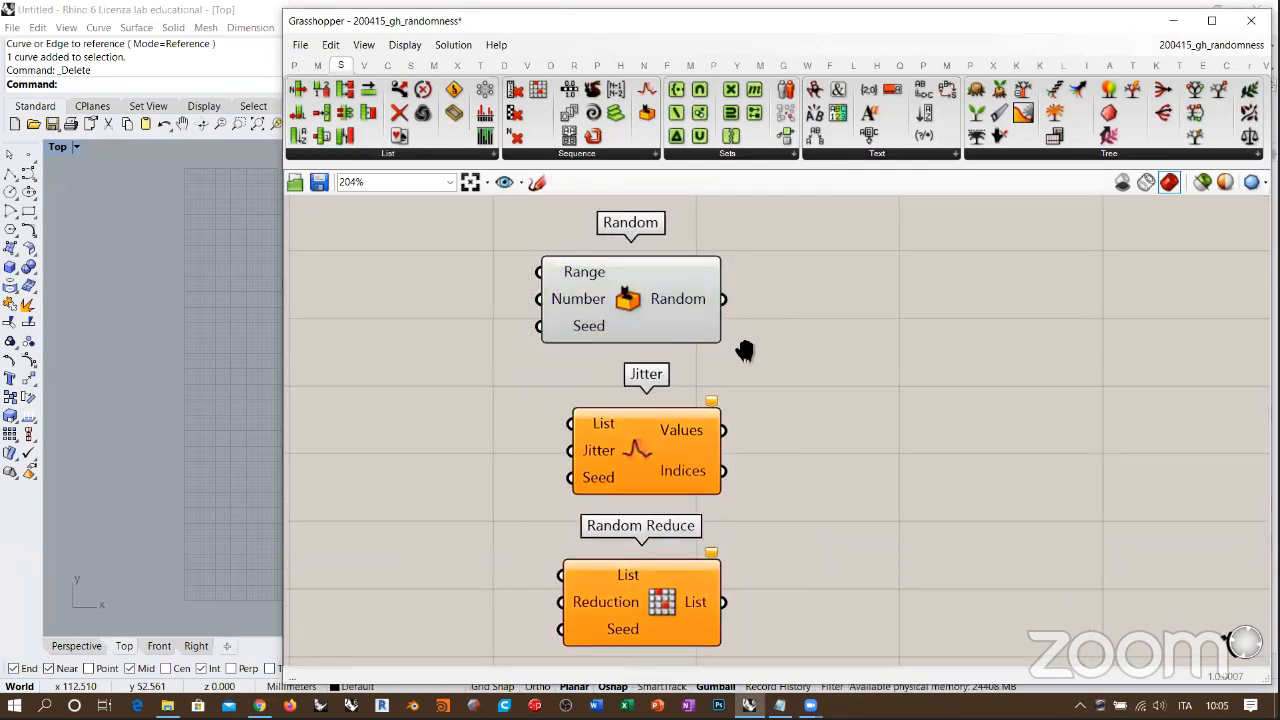
scroll(745, 350, up, 3)
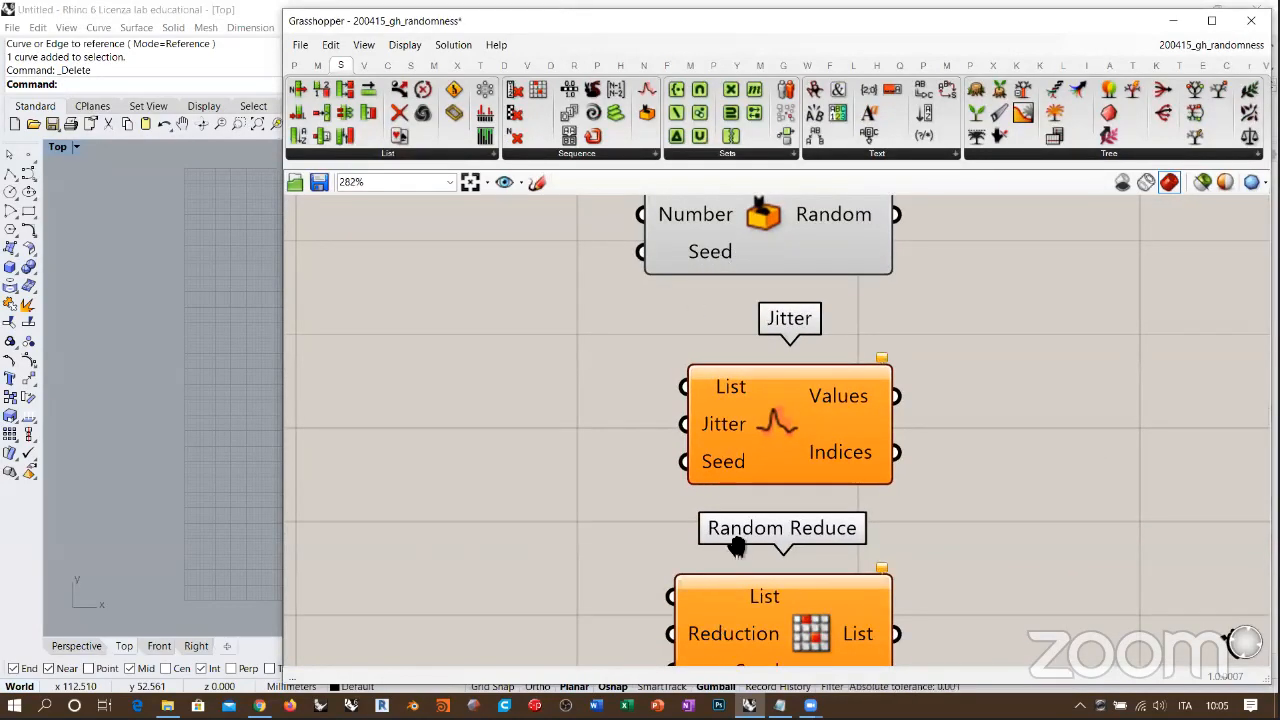
scroll(656, 585, down, 1)
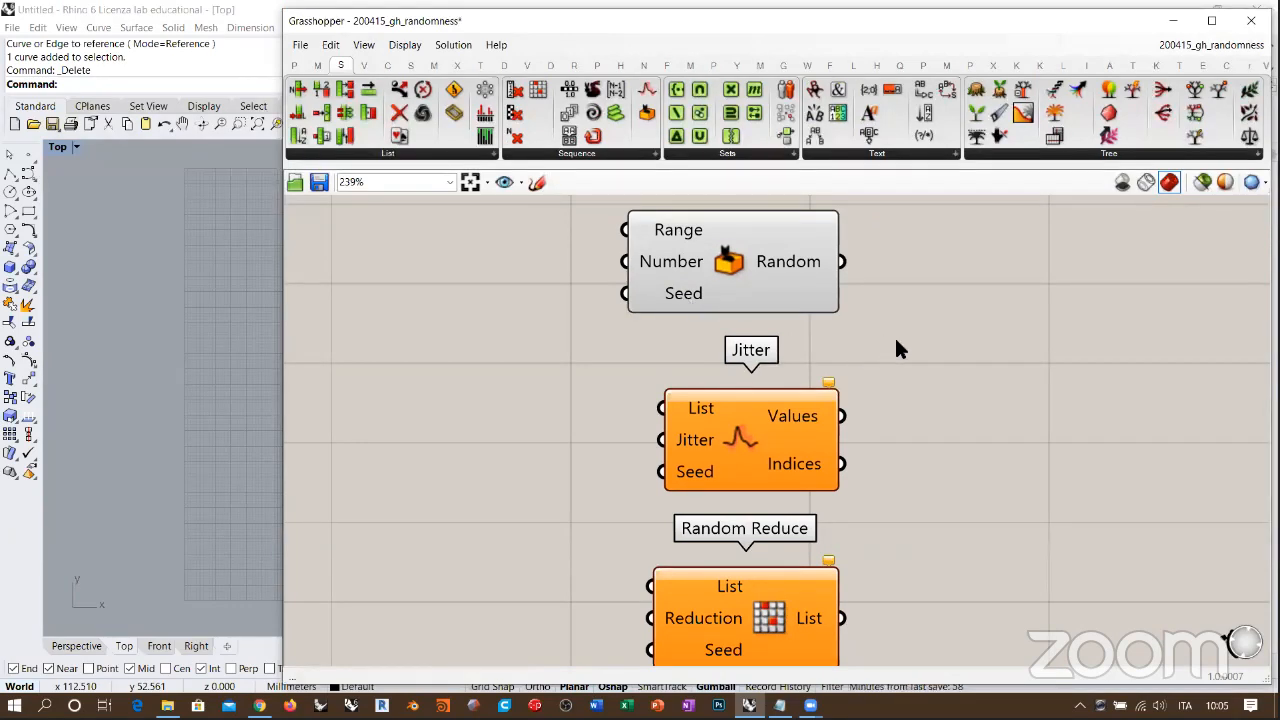
right_drag(896, 348, 890, 342)
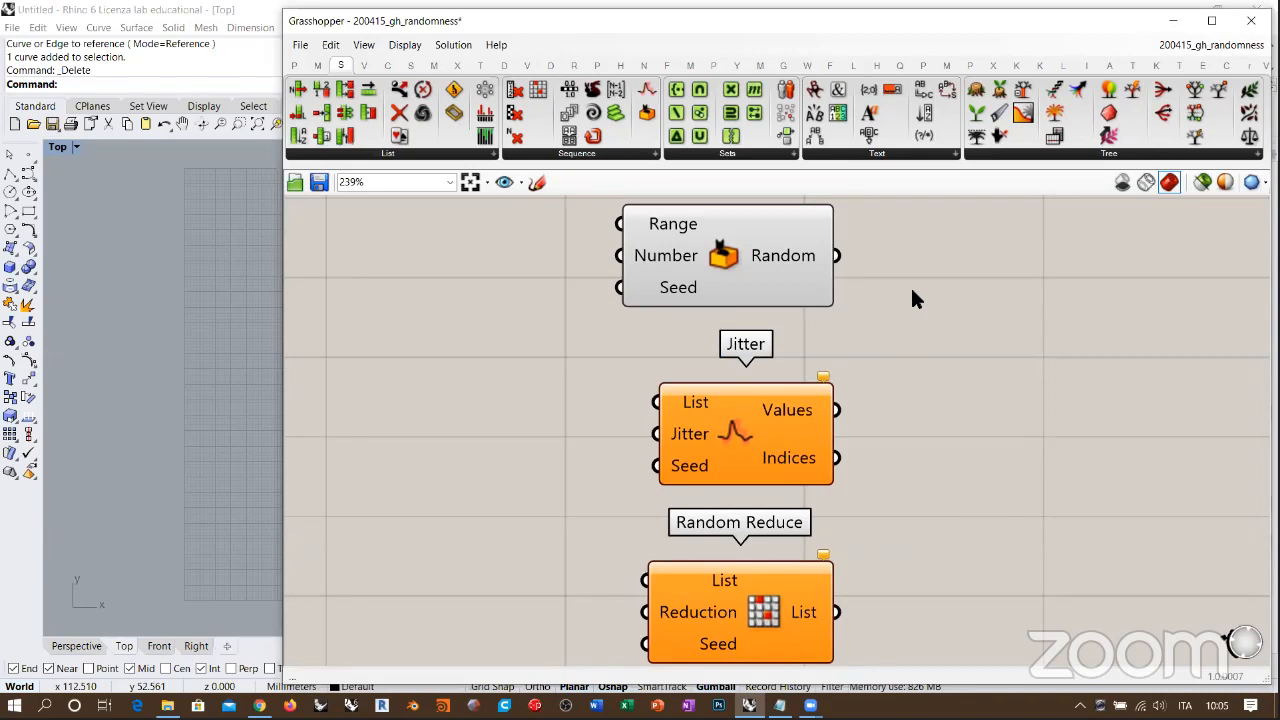
Step: Delete the Jitter and Random Reduce components, keeping only Random on the canvas
mouse_move(677, 290)
scroll(734, 346, down, 4)
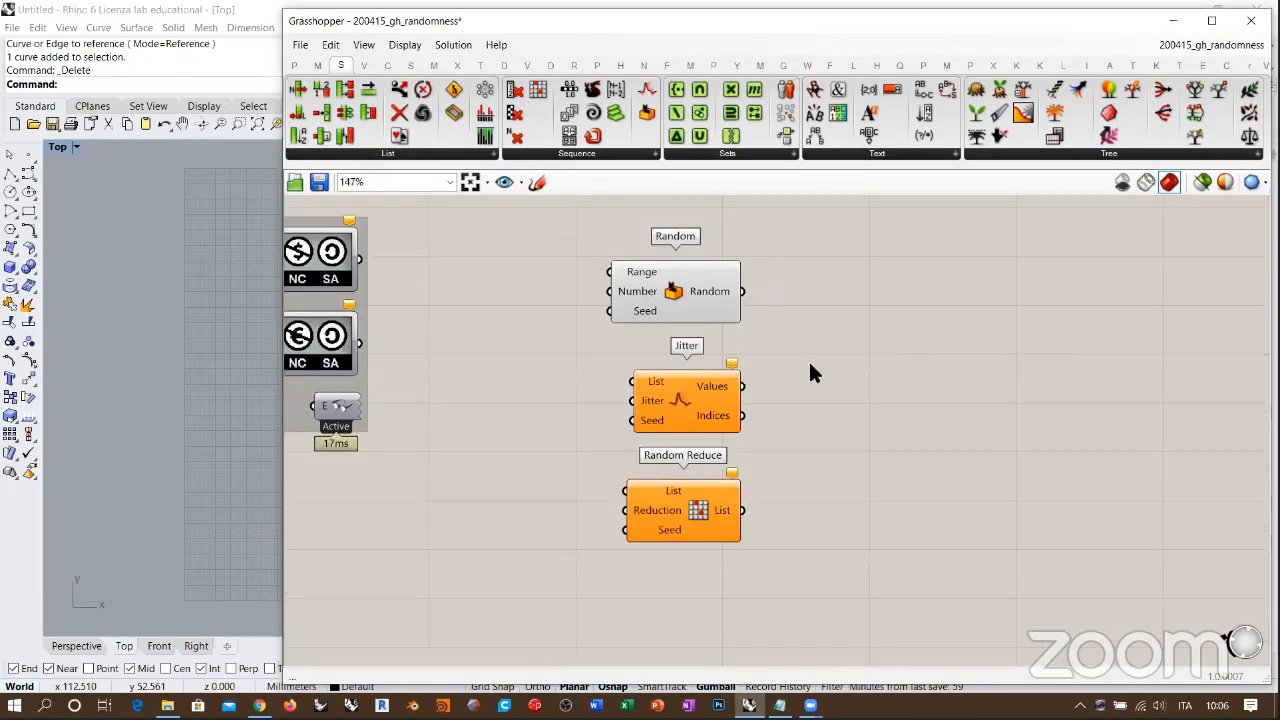
drag(810, 365, 712, 503)
right_drag(752, 433, 799, 423)
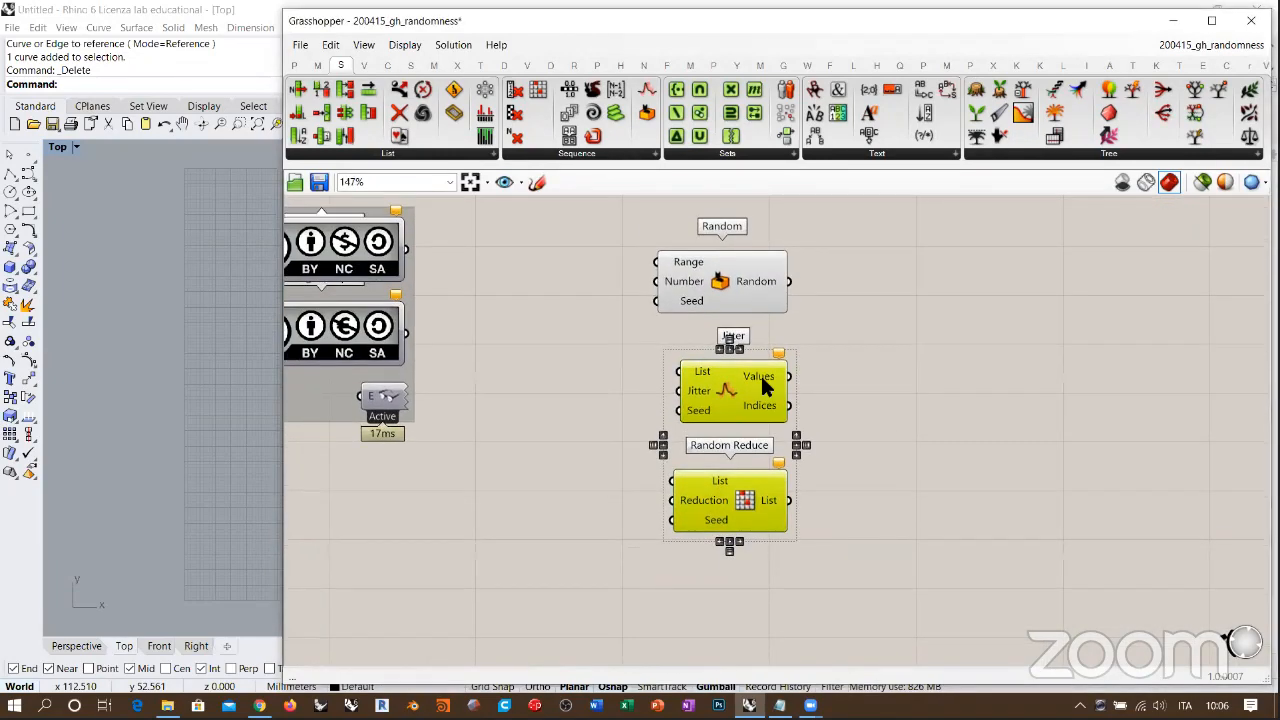
scroll(762, 380, up, 3)
scroll(865, 385, down, 1)
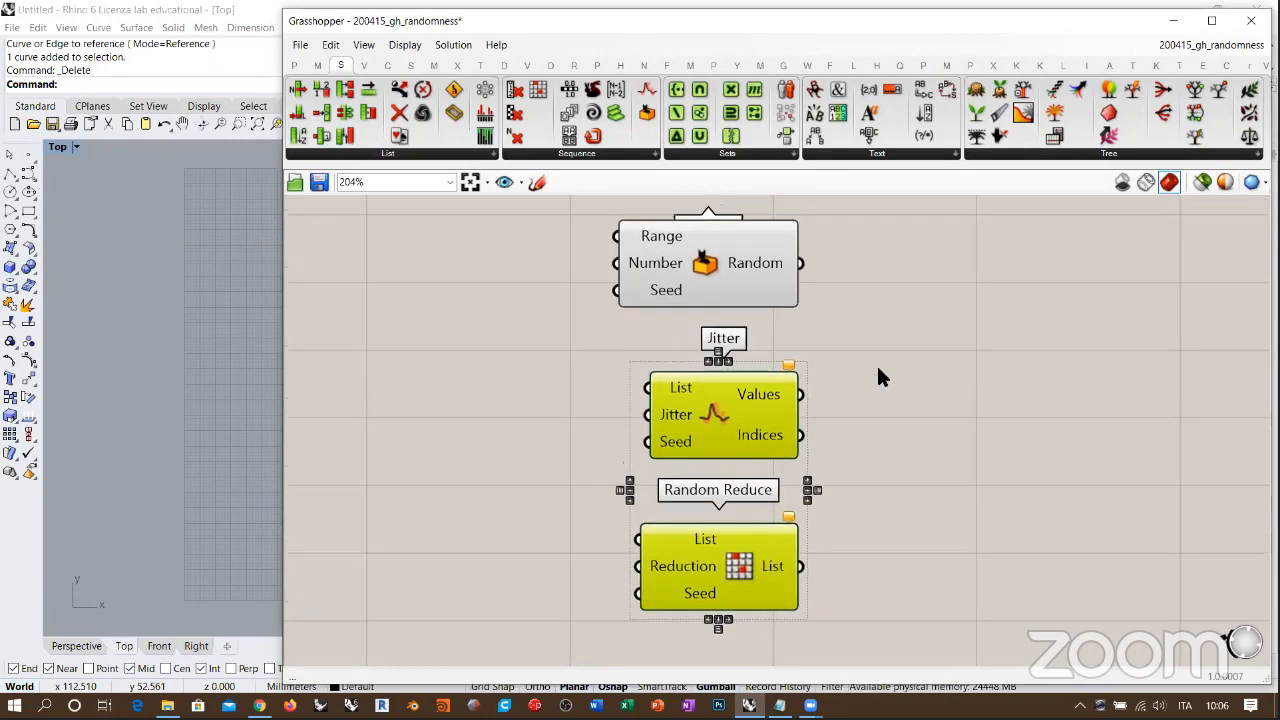
key(Delete)
Step: Add a panel beside Random and connect the Random output to it
right_drag(710, 211, 765, 325)
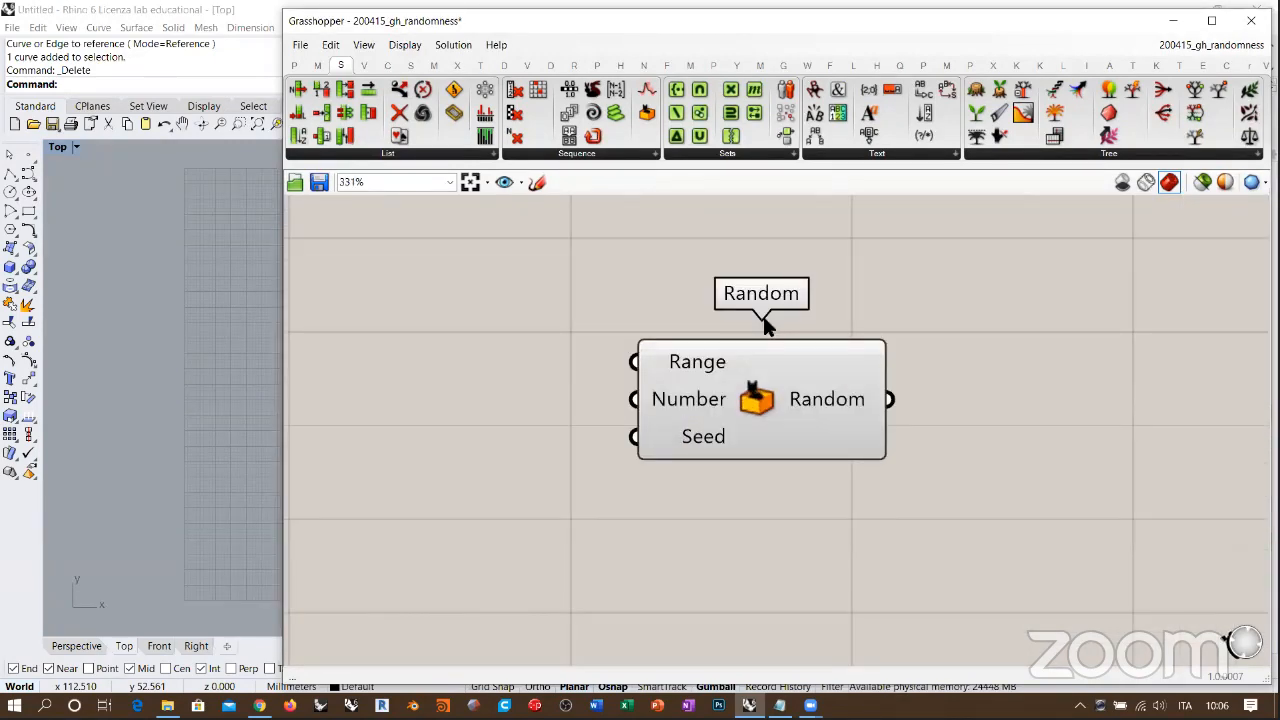
scroll(763, 316, up, 5)
double_click(1071, 413)
key(Return)
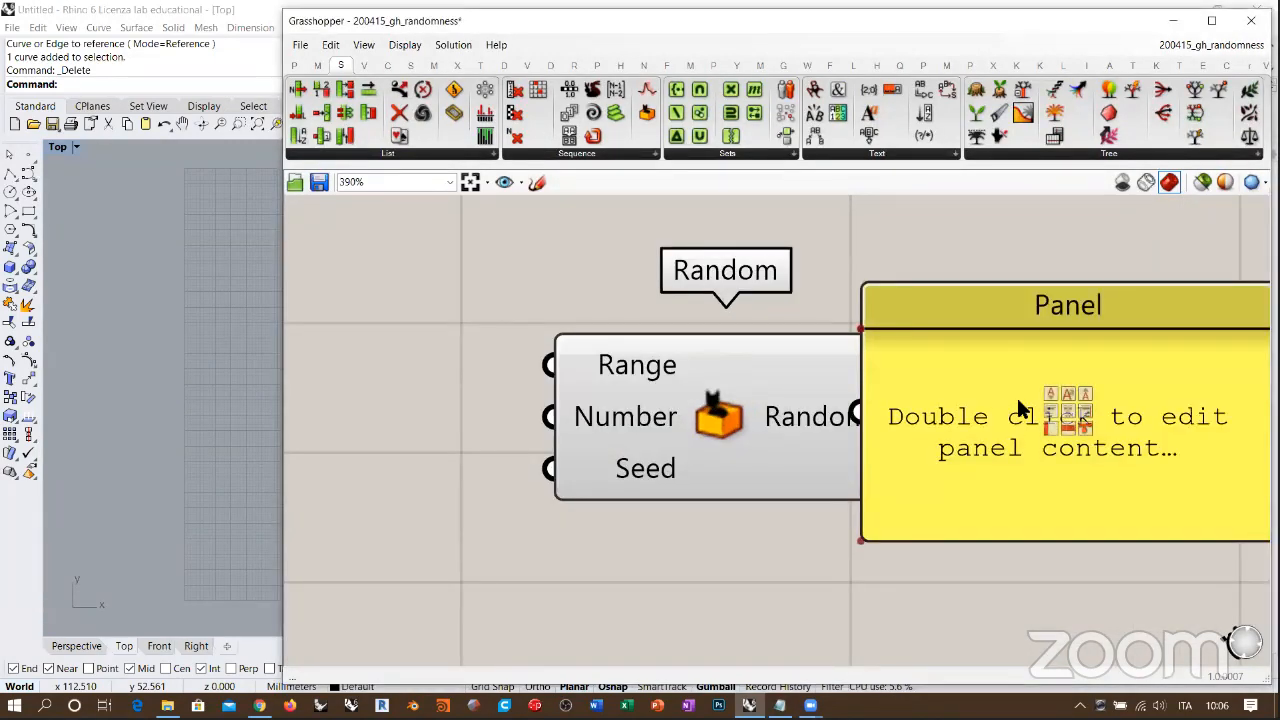
drag(1020, 409, 1069, 409)
drag(814, 420, 708, 405)
drag(896, 412, 800, 403)
scroll(830, 460, down, 3)
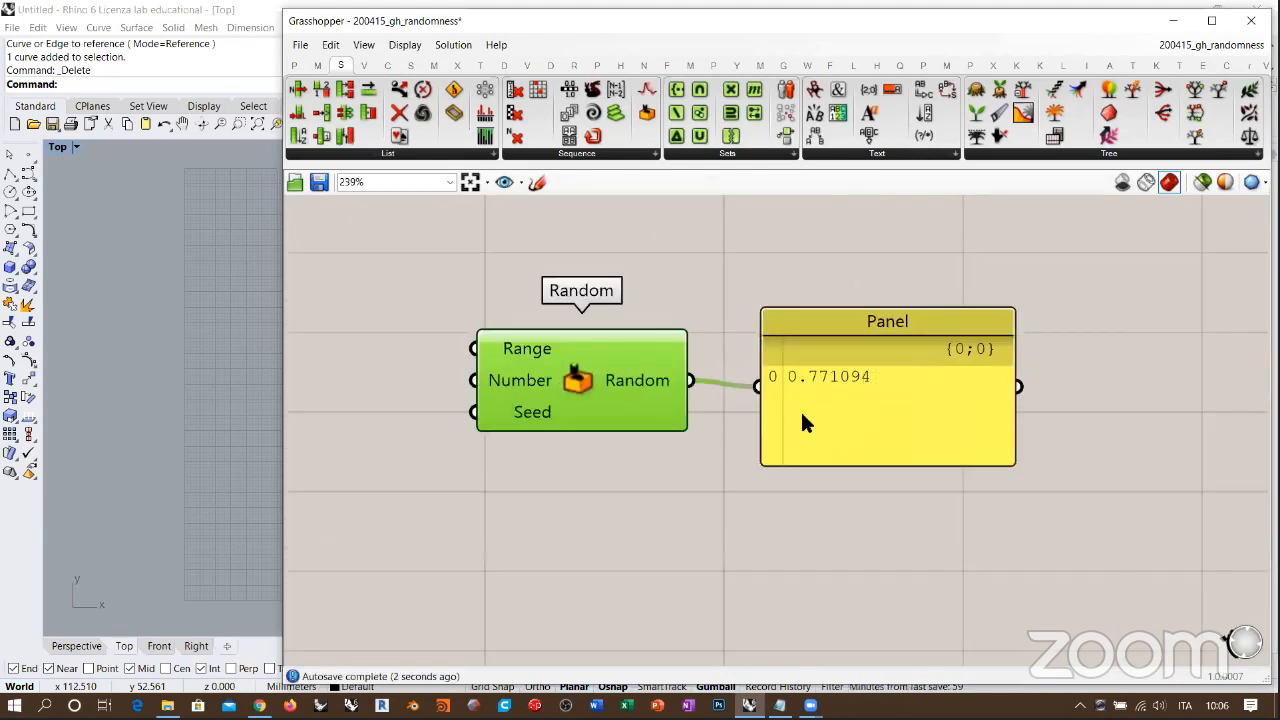
Step: Shrink the panel to fit a single value and line it up closely with the Random output
drag(820, 467, 772, 401)
click(816, 466)
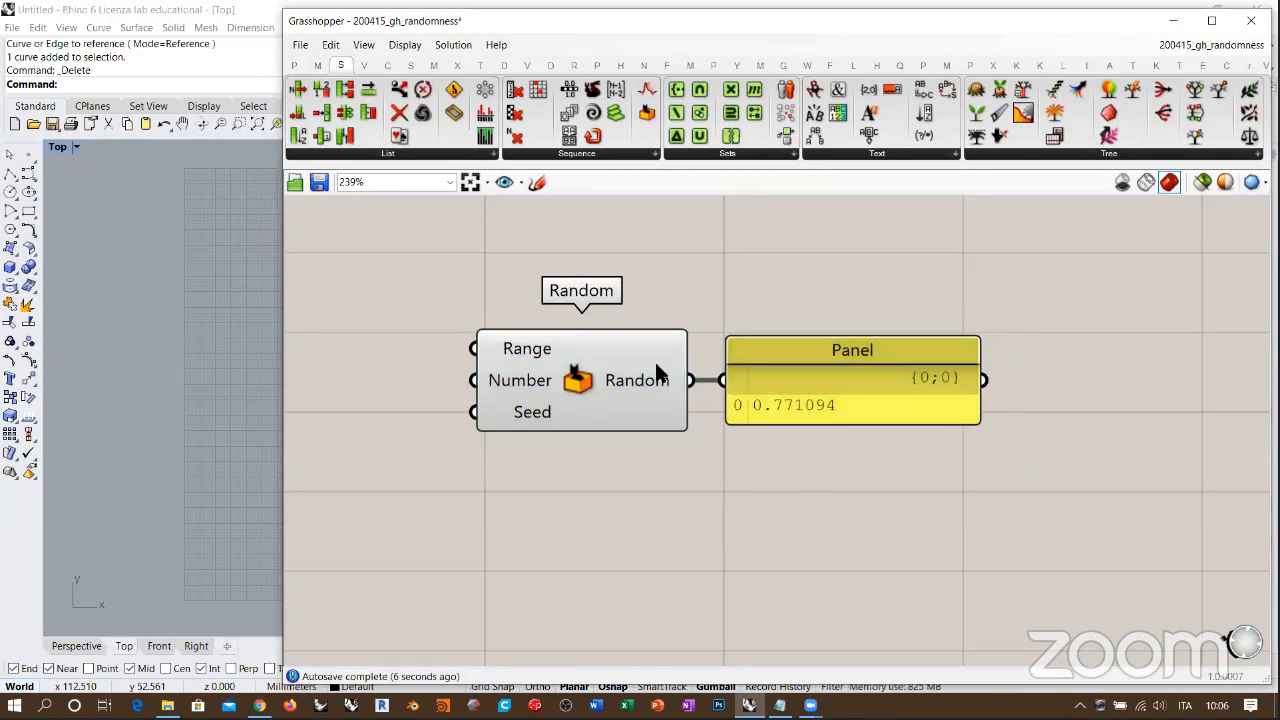
scroll(610, 327, up, 2)
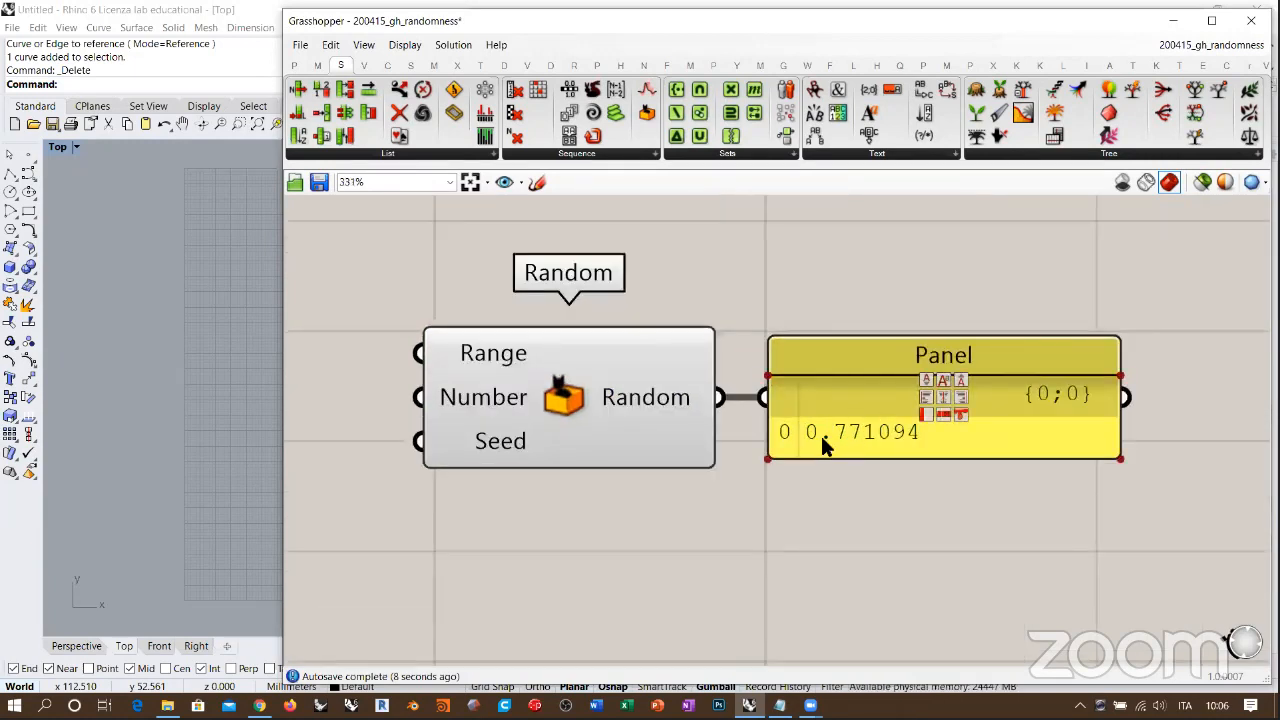
scroll(791, 320, down, 2)
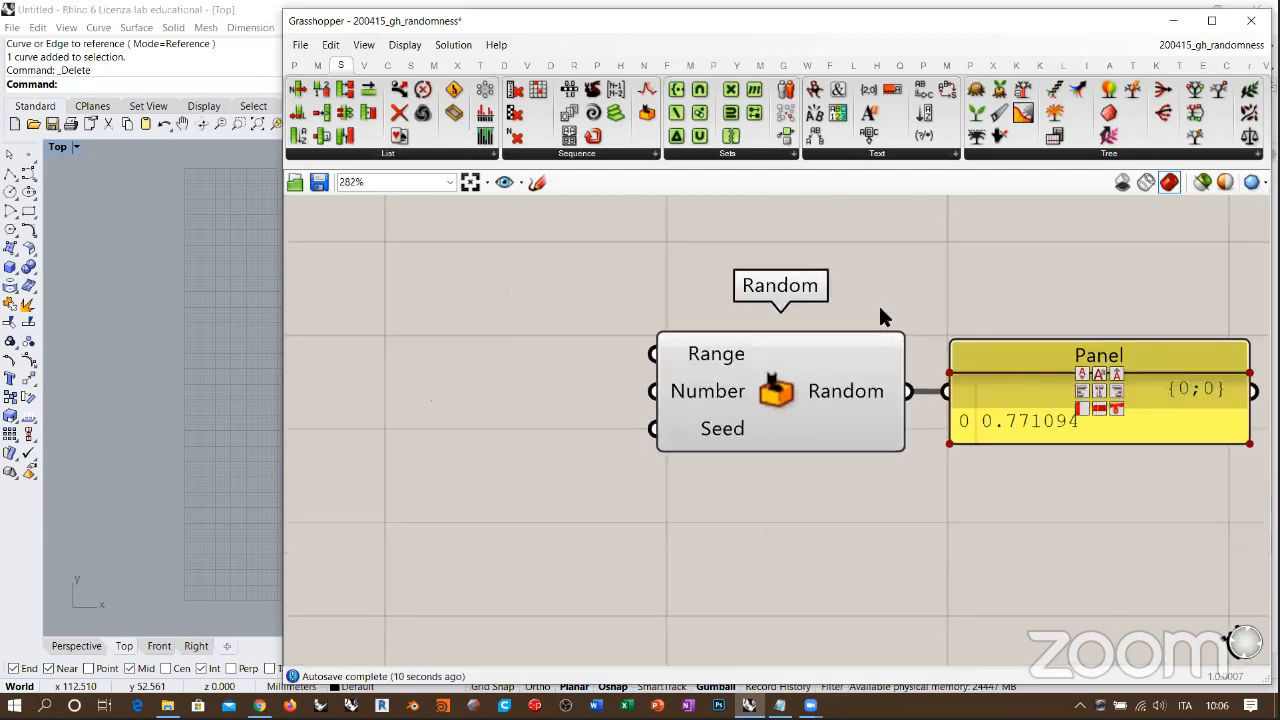
Step: Add a number slider with the value 11 below Random and connect it to the Seed input
mouse_move(741, 350)
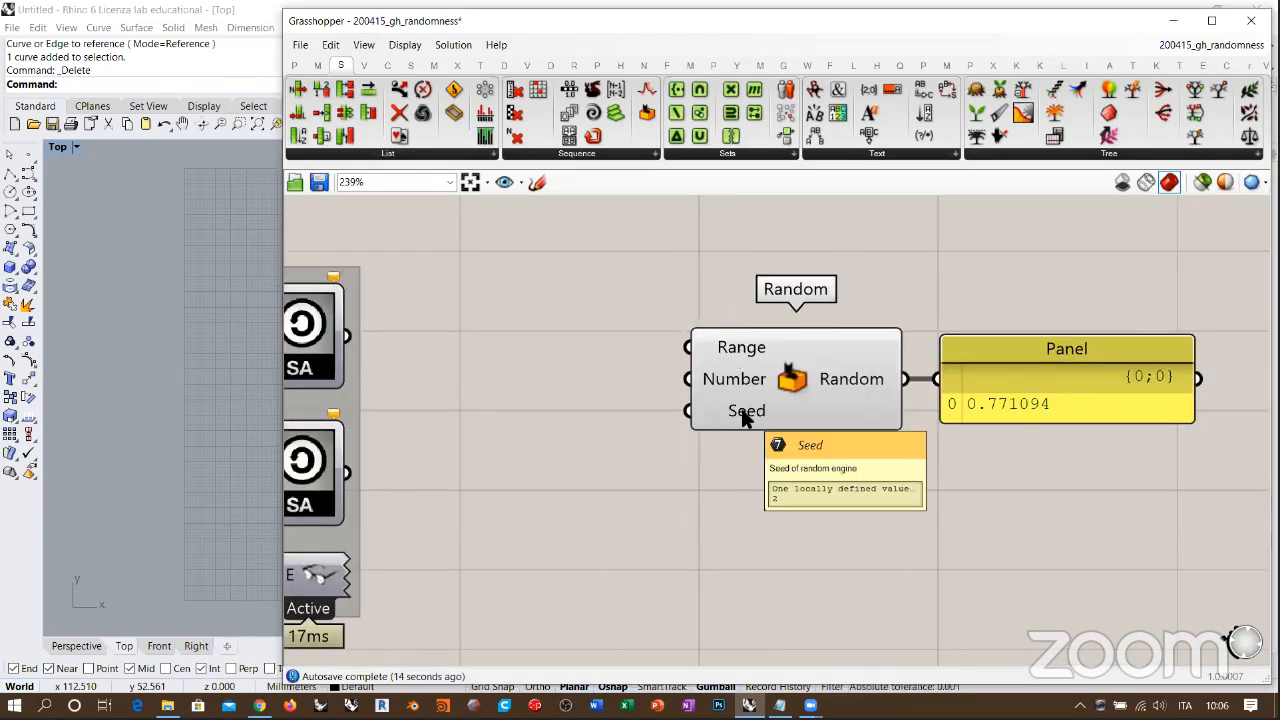
mouse_move(745, 418)
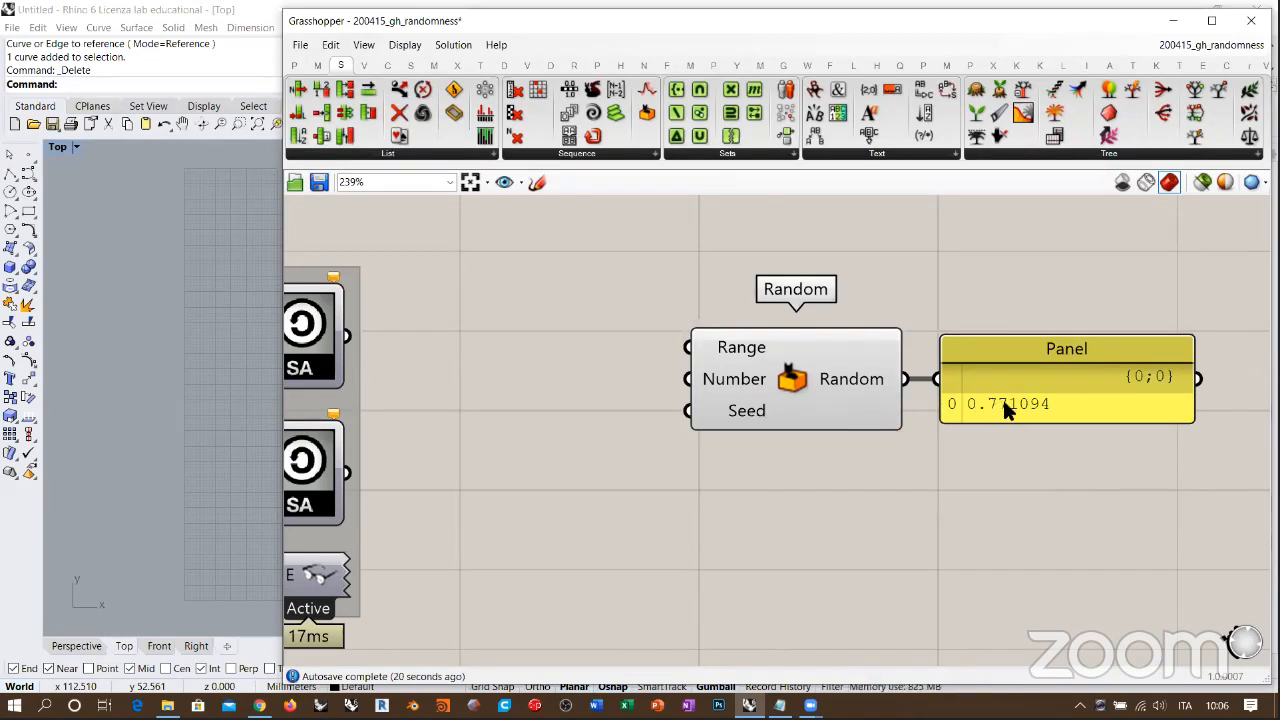
double_click(578, 477)
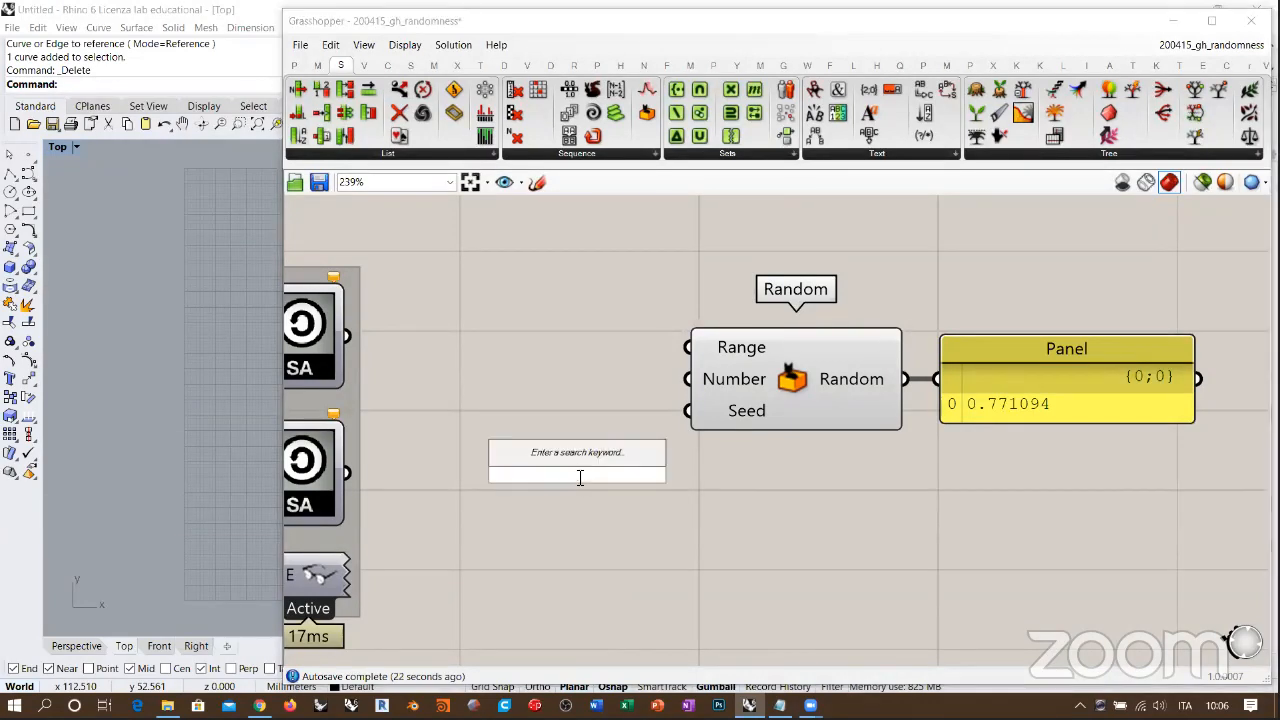
text(11)
key(Return)
drag(688, 411, 644, 457)
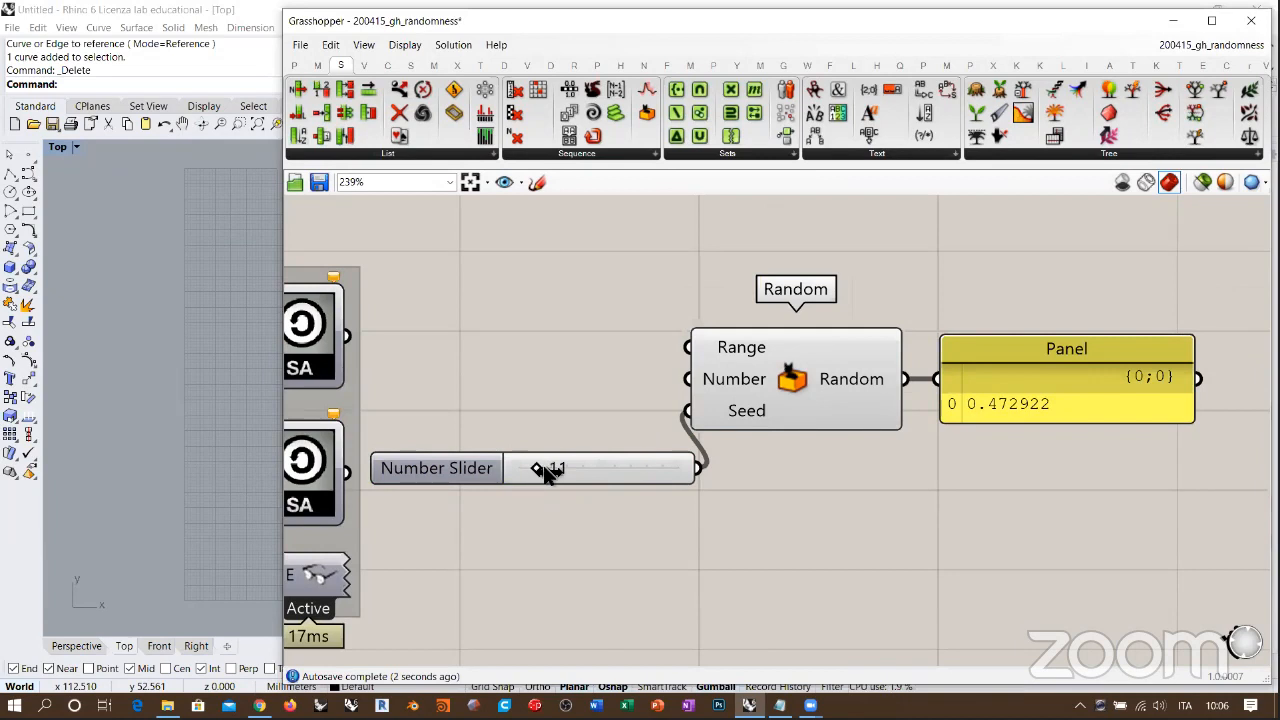
Step: Set the seed slider to 53 and rearrange Random, its panel and the slider so the slider sits in front of Random
drag(546, 474, 603, 477)
drag(1006, 478, 934, 385)
click(884, 441)
drag(633, 463, 731, 431)
Step: Disconnect the slider from Seed, undo the disconnection and level the slider with the Seed input
click(772, 445)
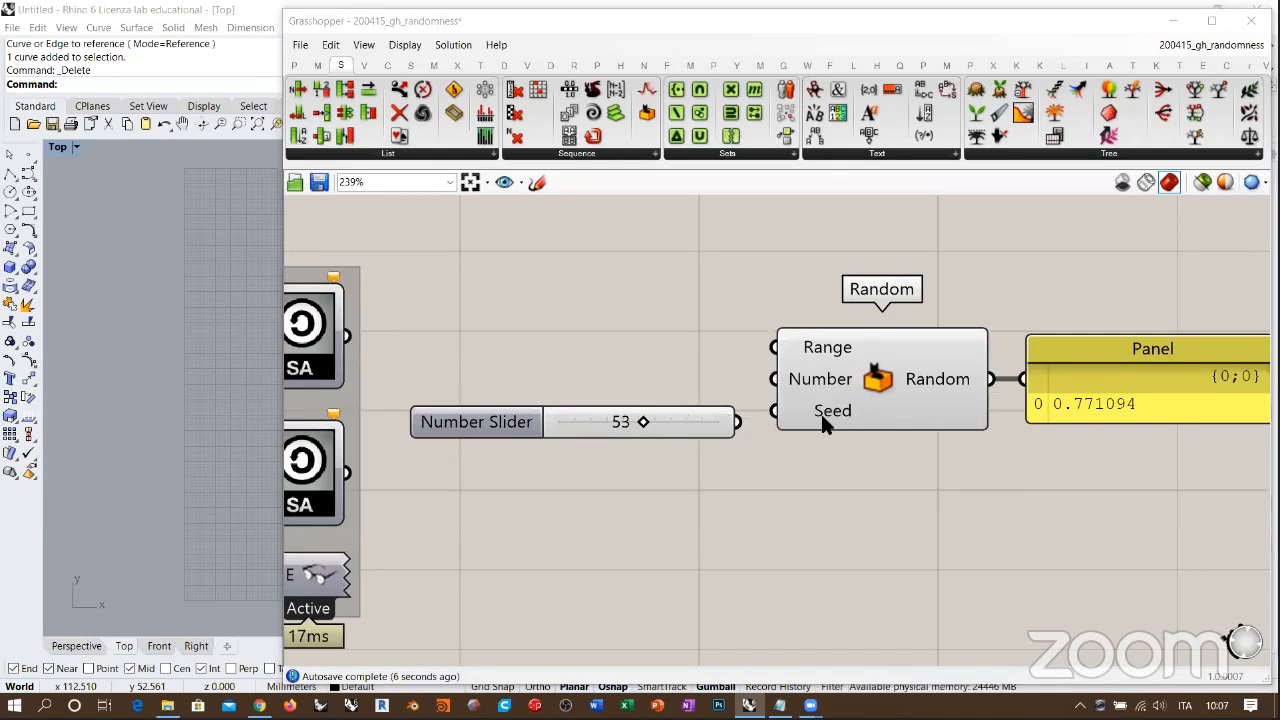
click(781, 464)
key(ctrl+z)
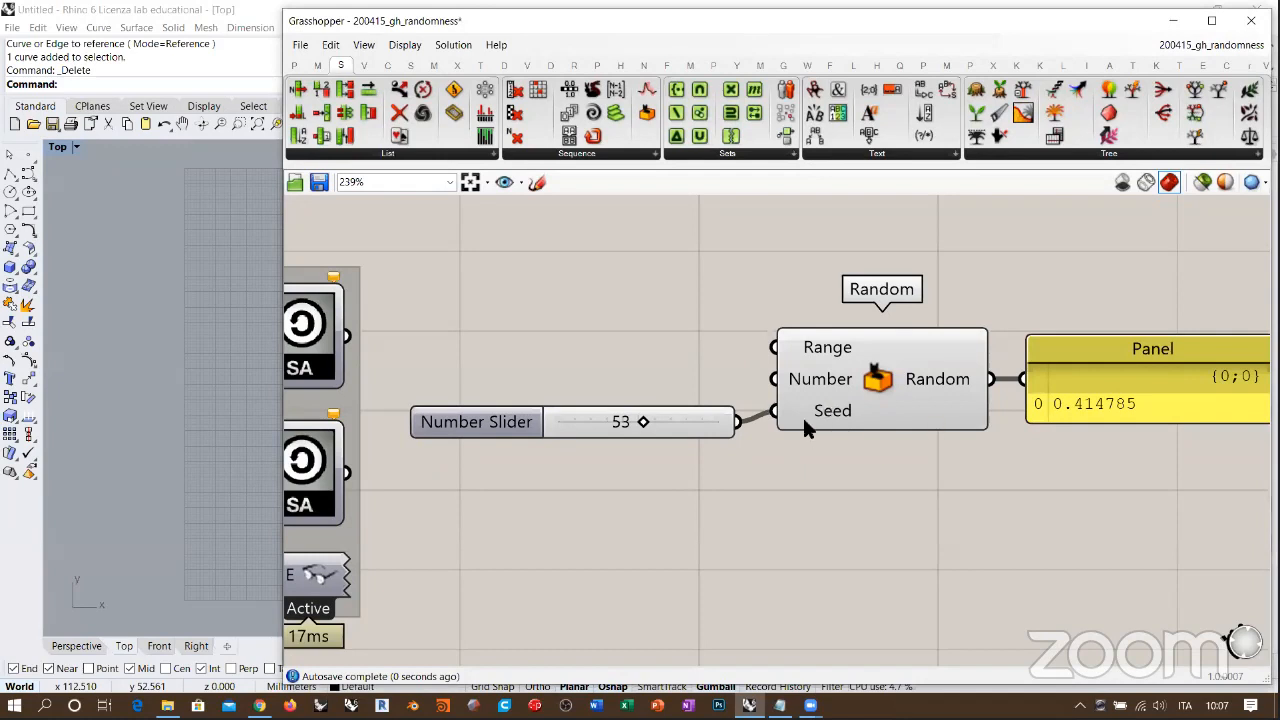
drag(700, 425, 690, 412)
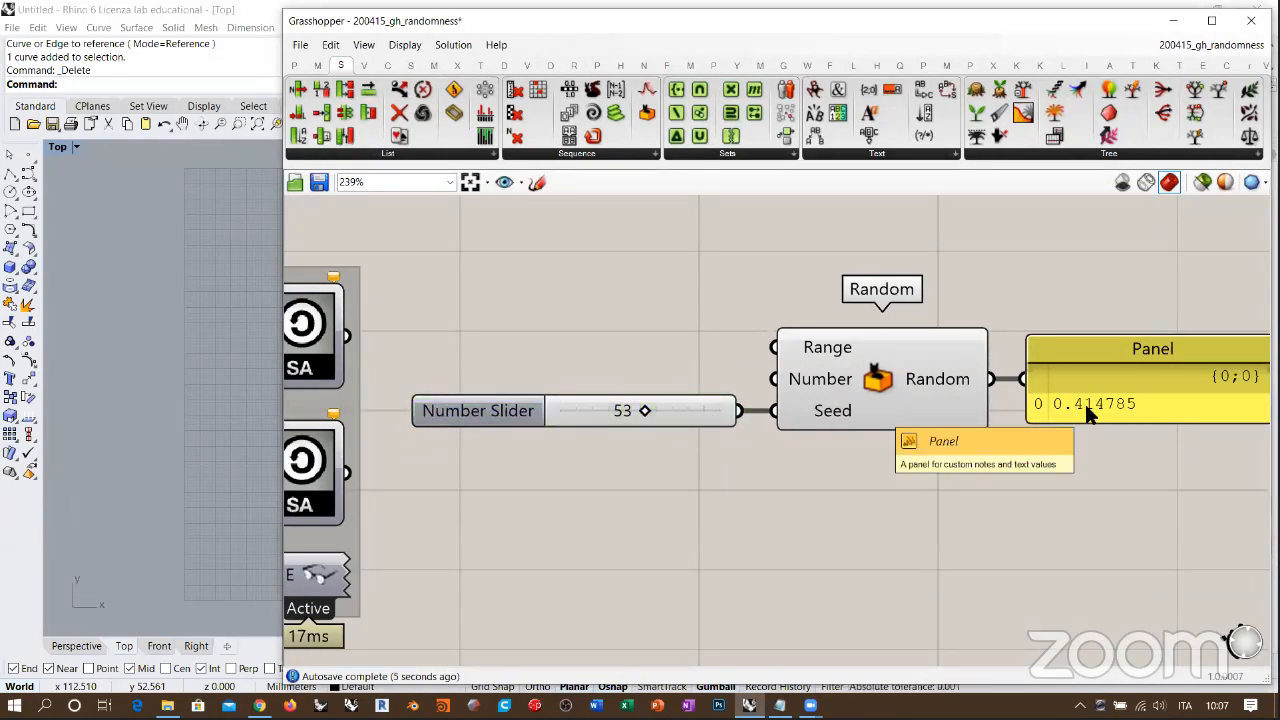
Step: Set the seed slider to 2
click(606, 416)
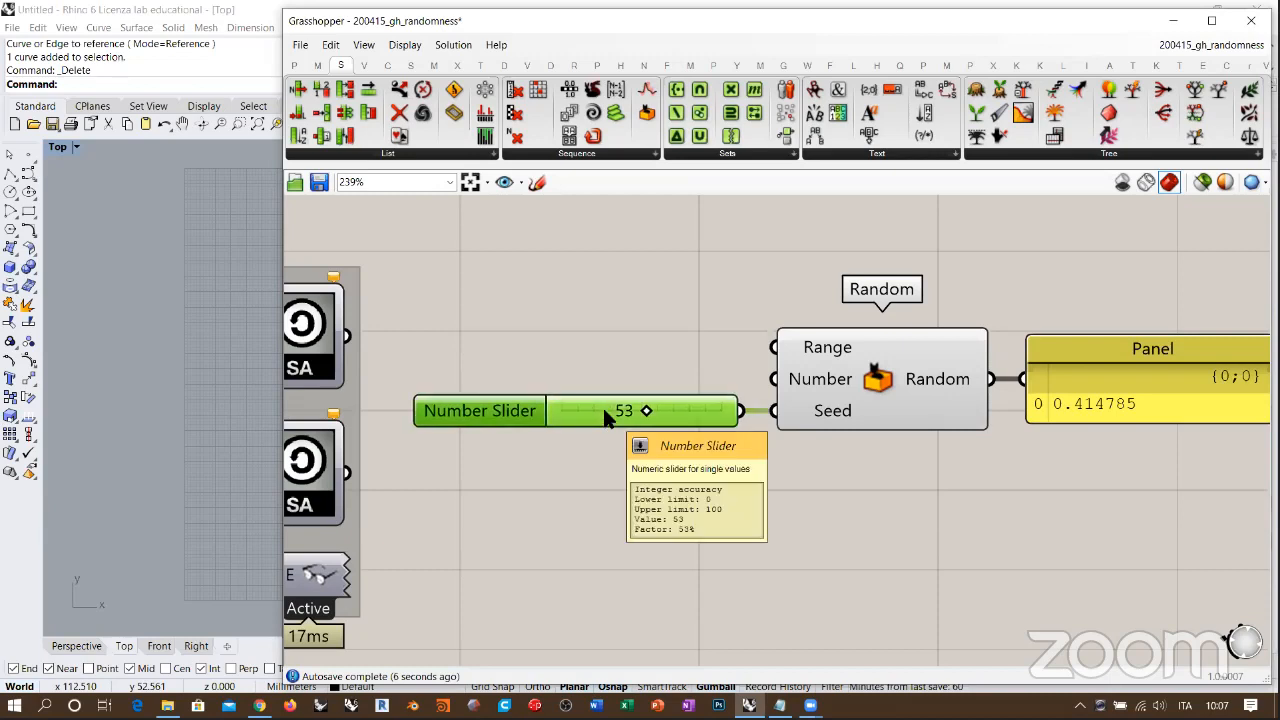
double_click(604, 411)
text(2)
key(Return)
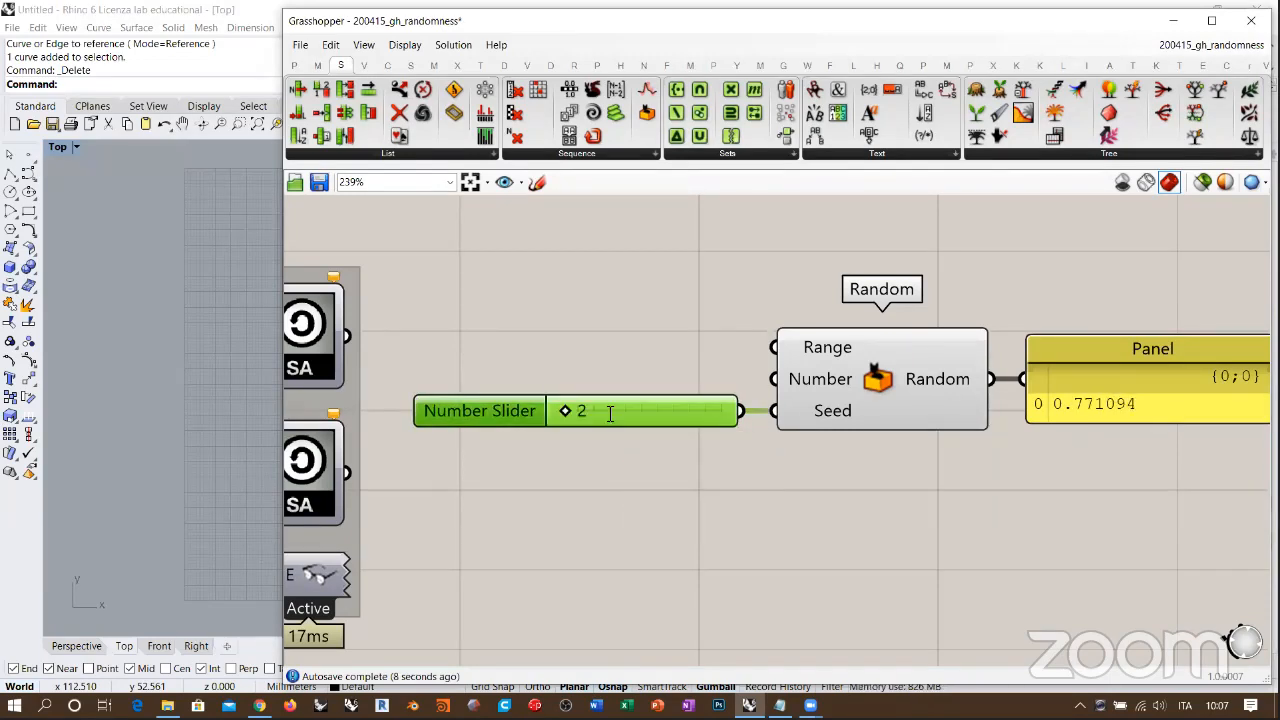
click(916, 413)
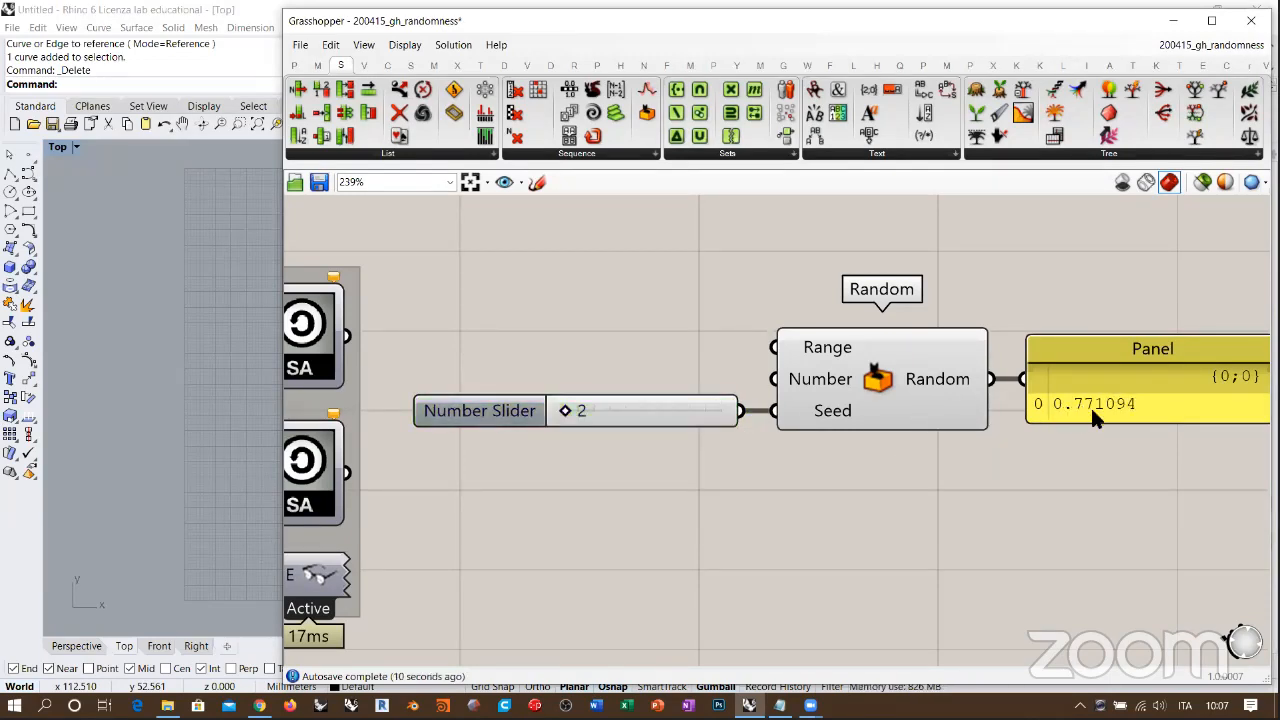
right_drag(1097, 446, 1025, 447)
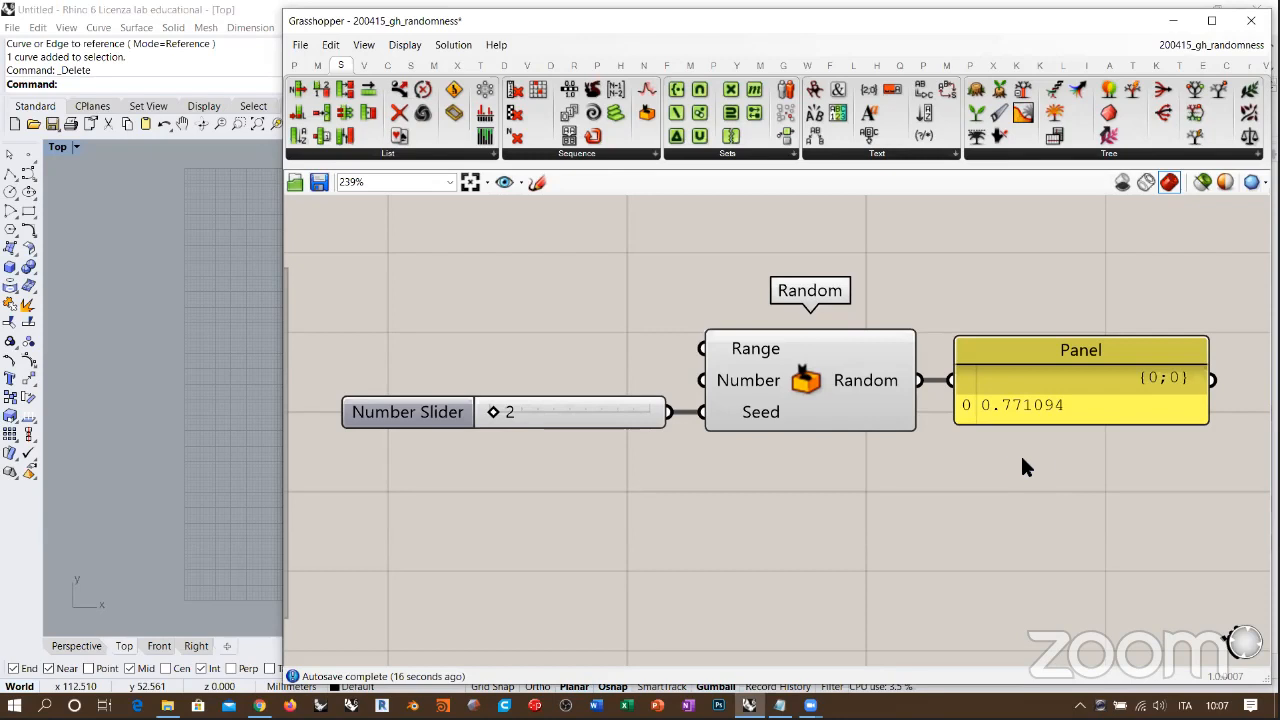
right_drag(1014, 463, 1006, 457)
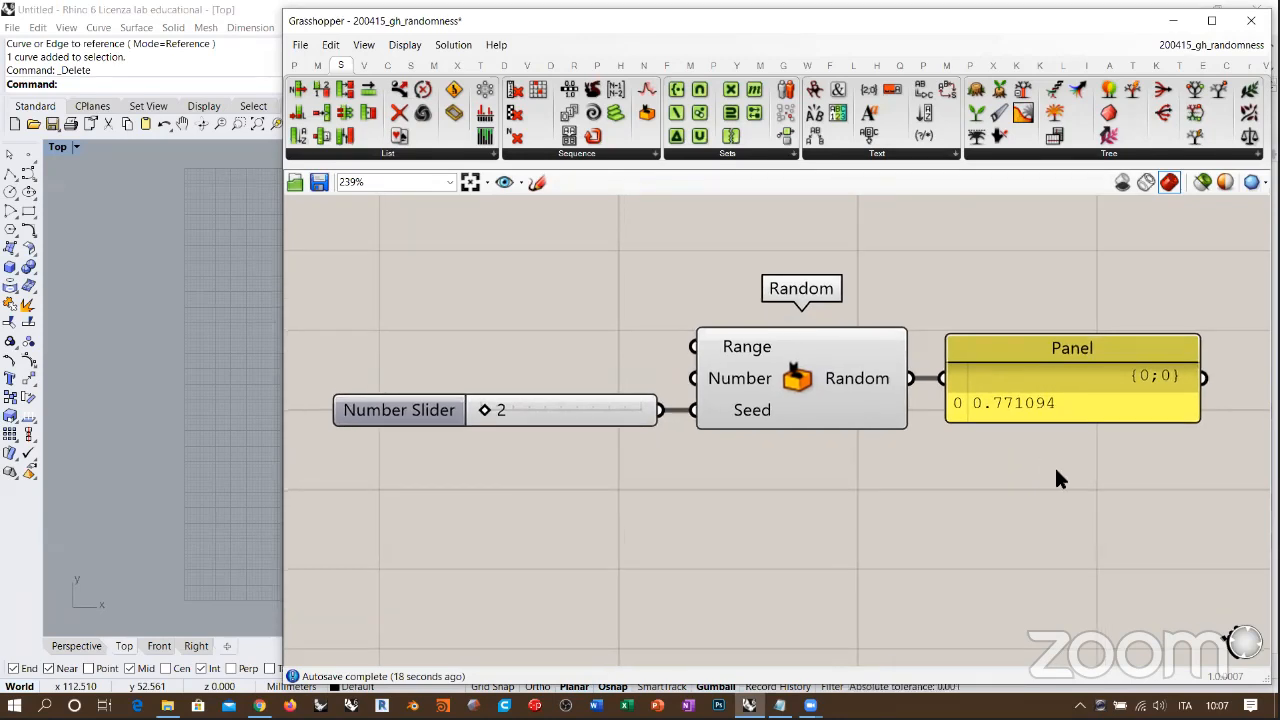
Step: Delete the number slider, the Random component and the panel from the canvas
drag(1056, 472, 539, 325)
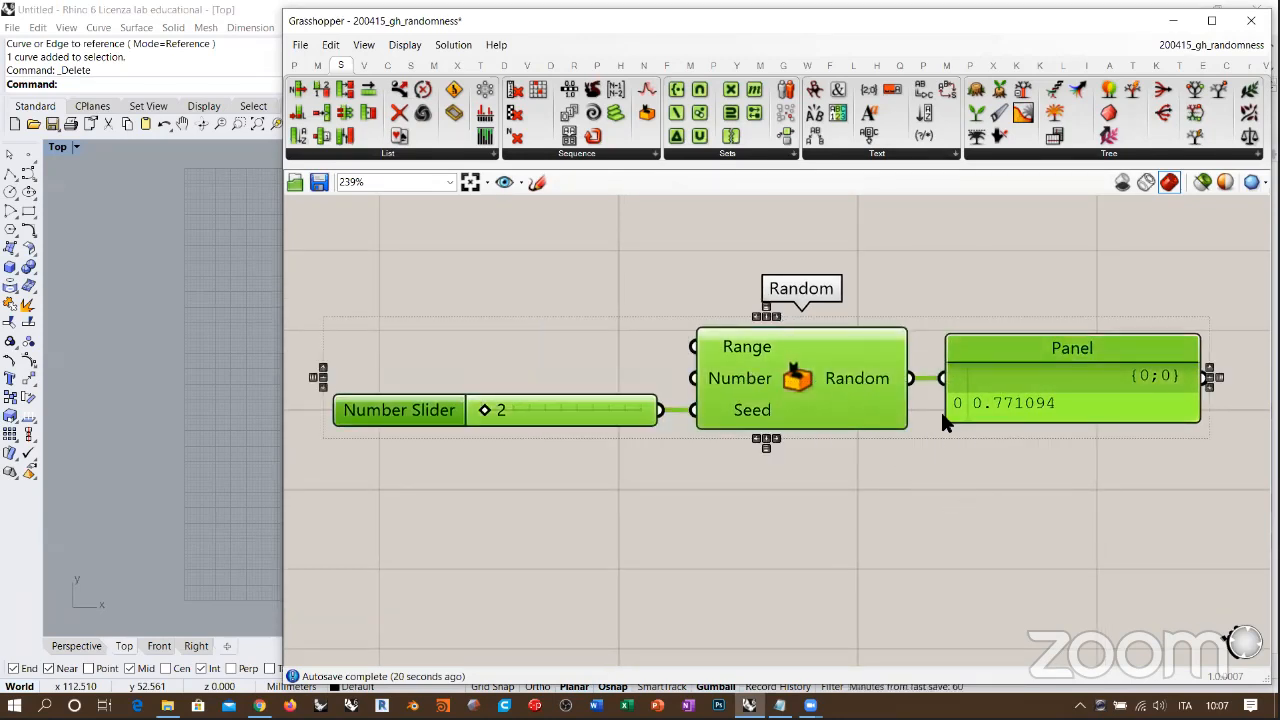
right_drag(875, 338, 892, 354)
scroll(828, 270, down, 2)
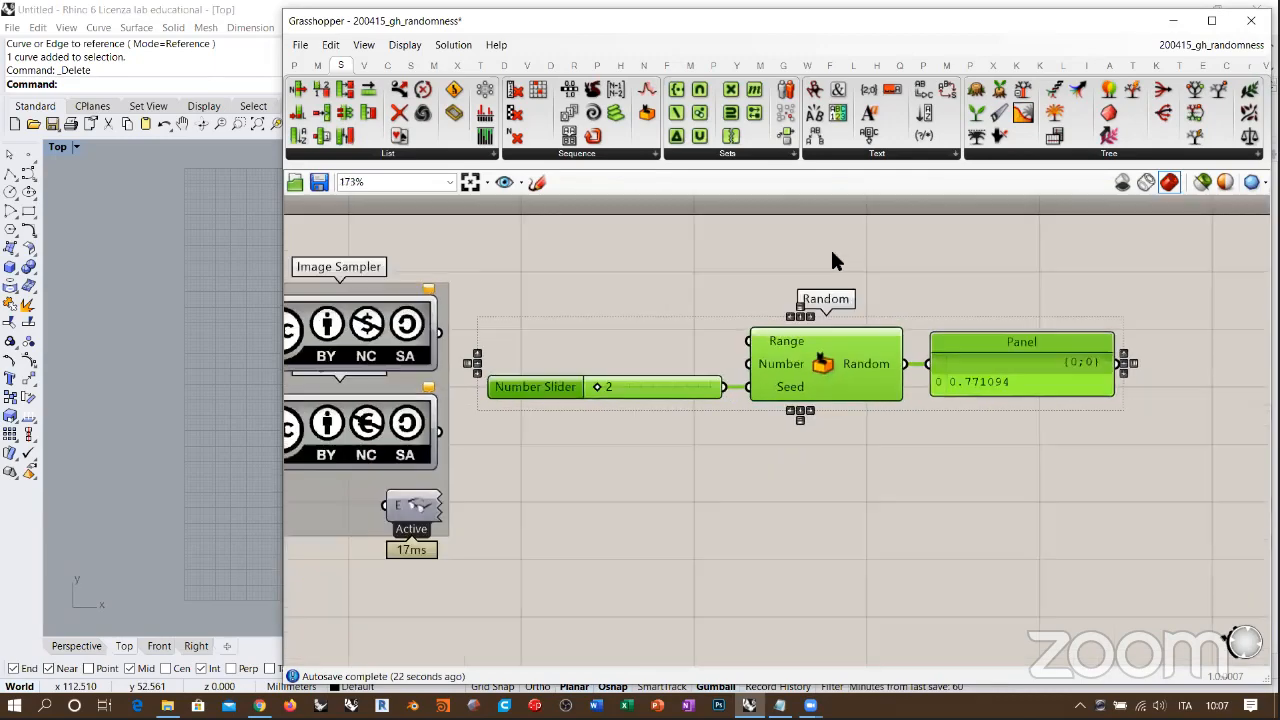
scroll(966, 282, up, 1)
key(Delete)
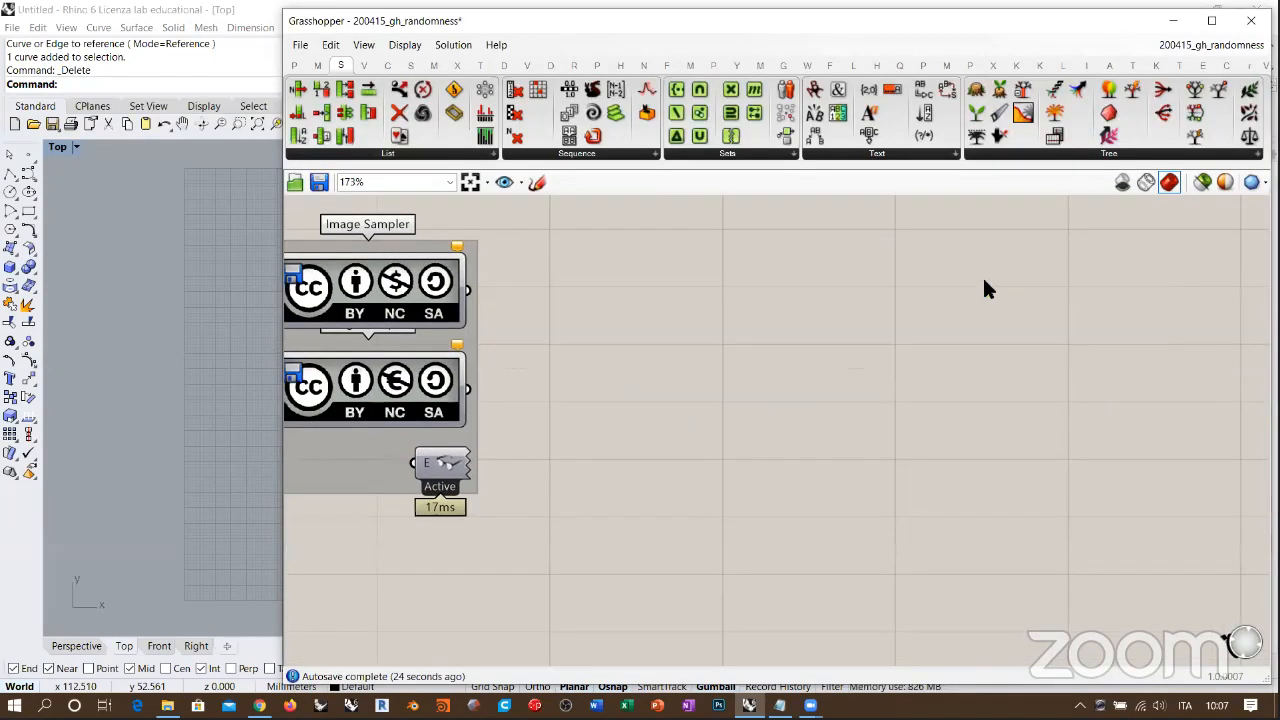
Step: Show the component set containing the Uncertainty group and narrow the Grasshopper window to uncover the Rhino viewport
scroll(983, 286, down, 2)
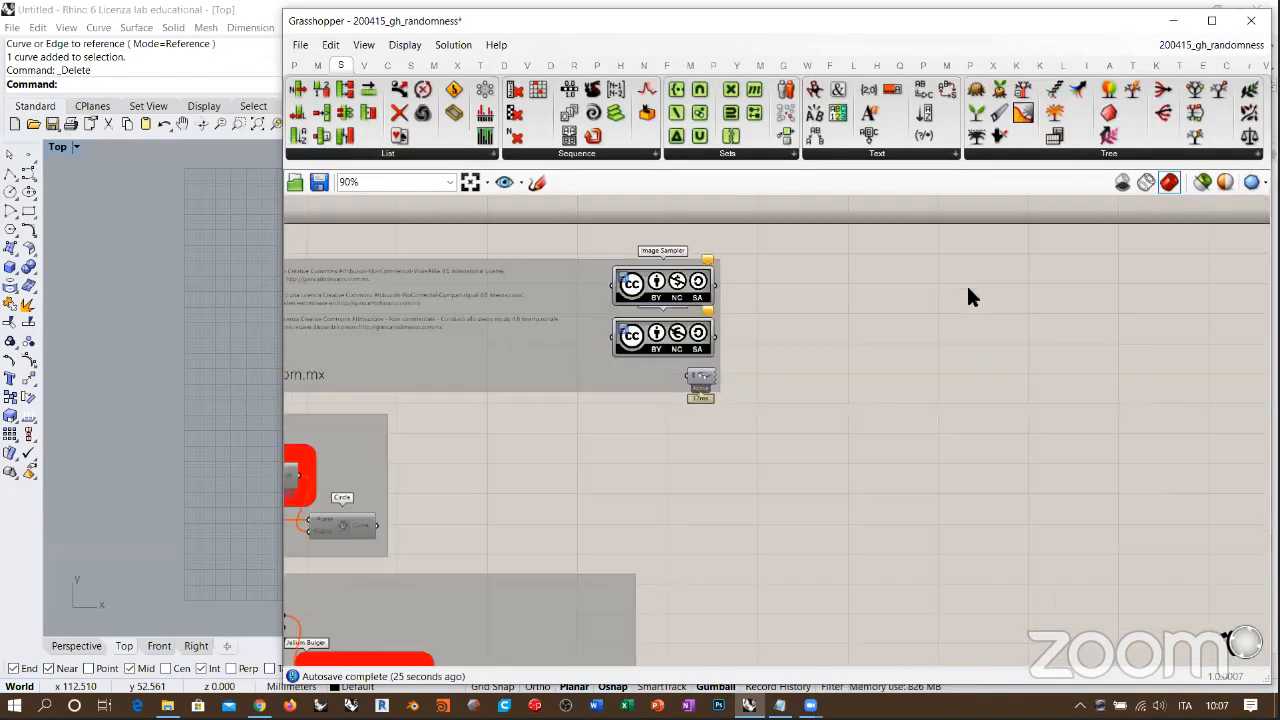
click(878, 65)
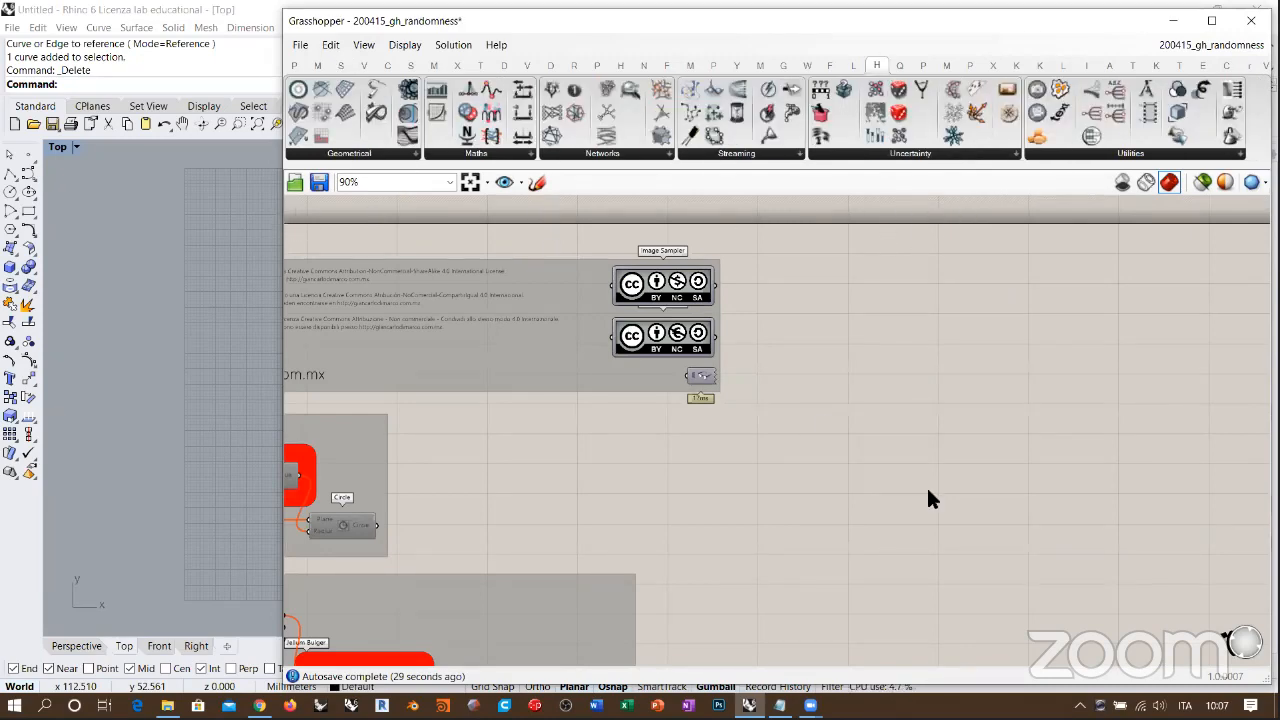
drag(283, 222, 558, 222)
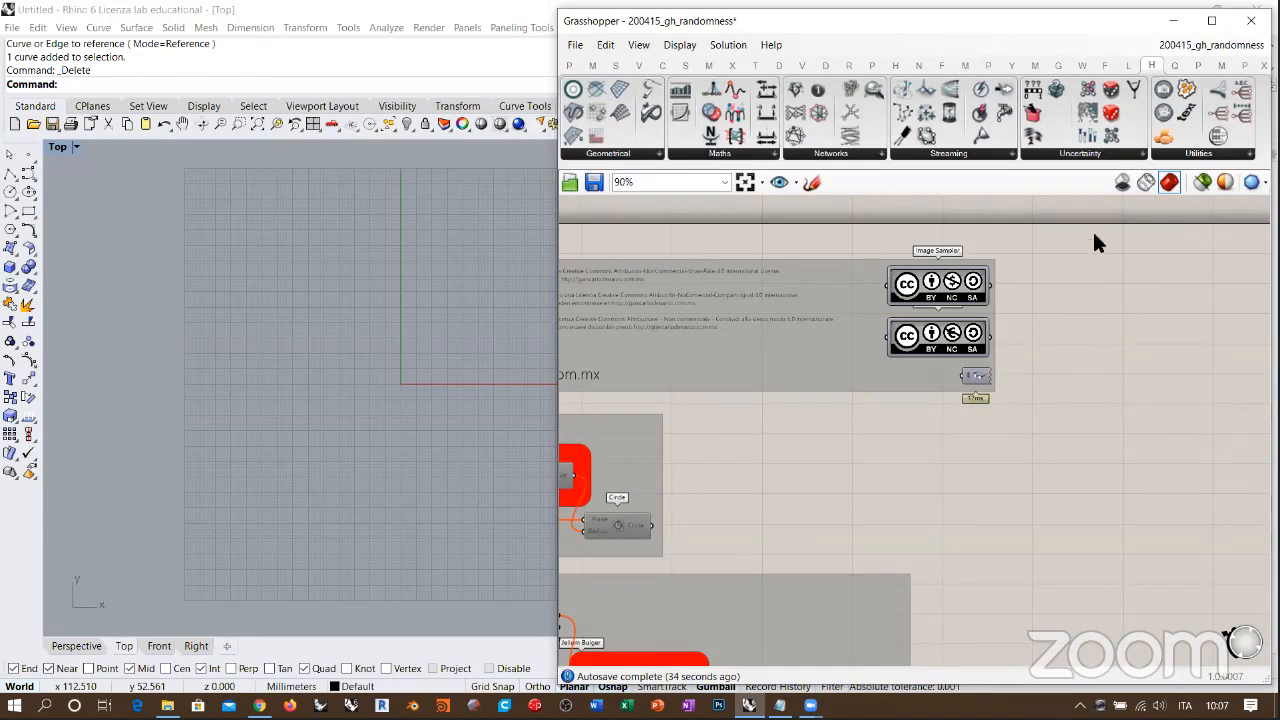
Step: Enable all components of the Attractor example group below the header, including Populate 2D and Circle, and clear the selection
right_drag(858, 450, 1041, 393)
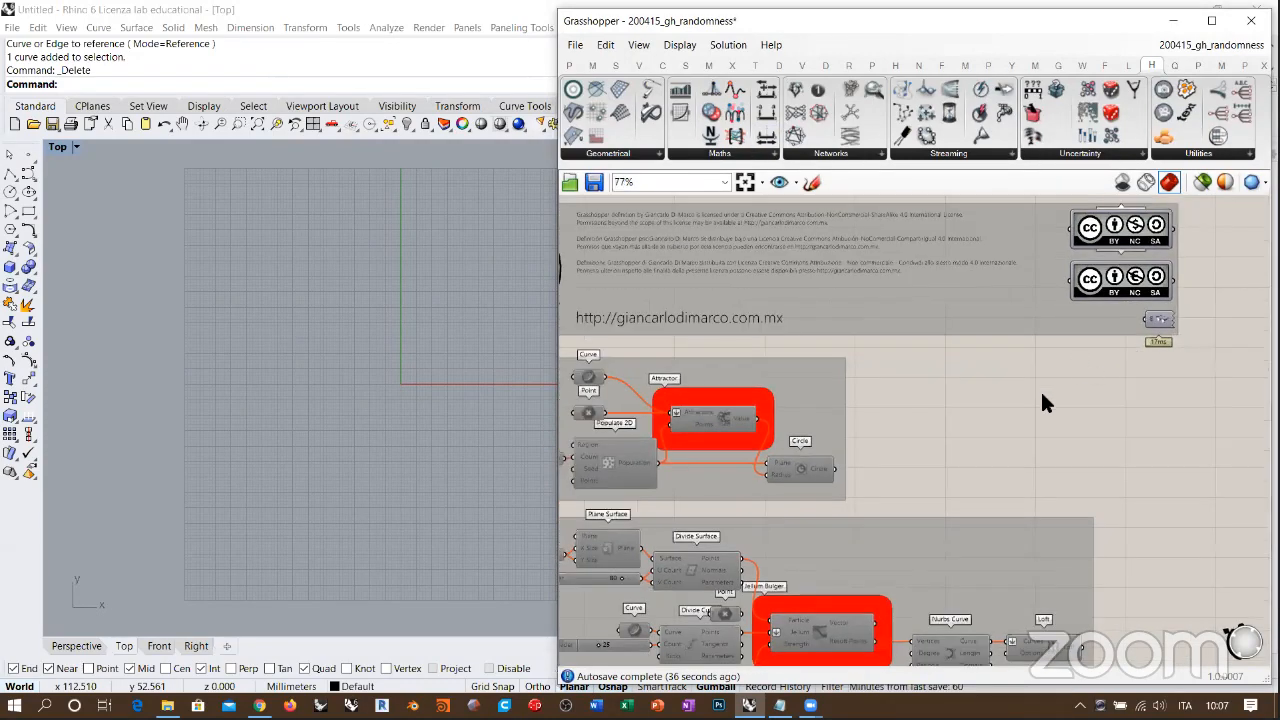
scroll(1042, 403, down, 5)
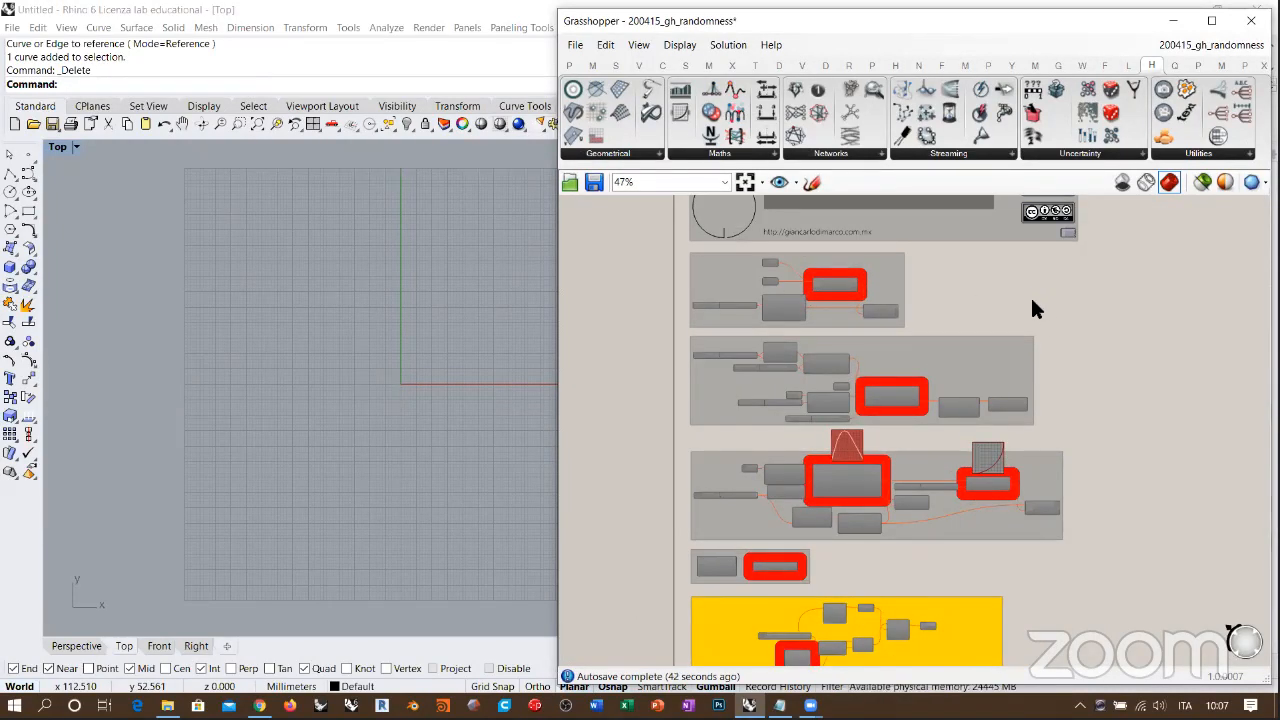
scroll(835, 320, up, 5)
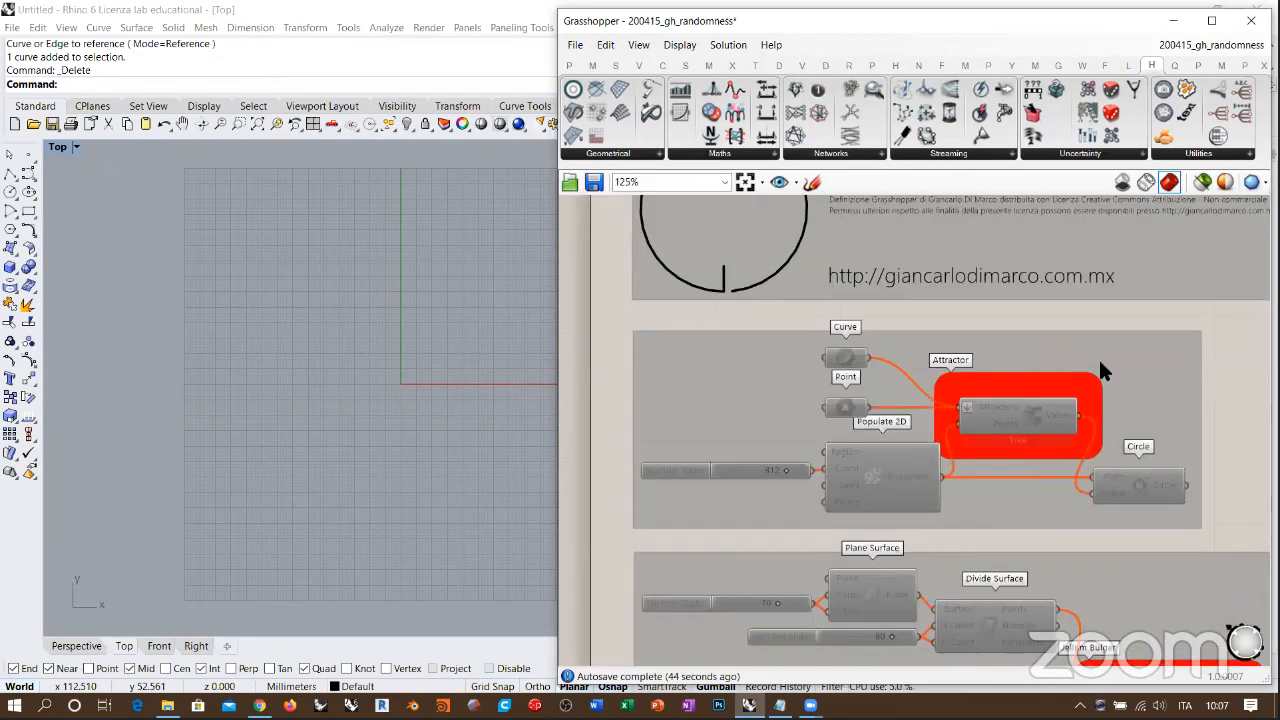
scroll(1038, 328, down, 1)
drag(1225, 275, 655, 487)
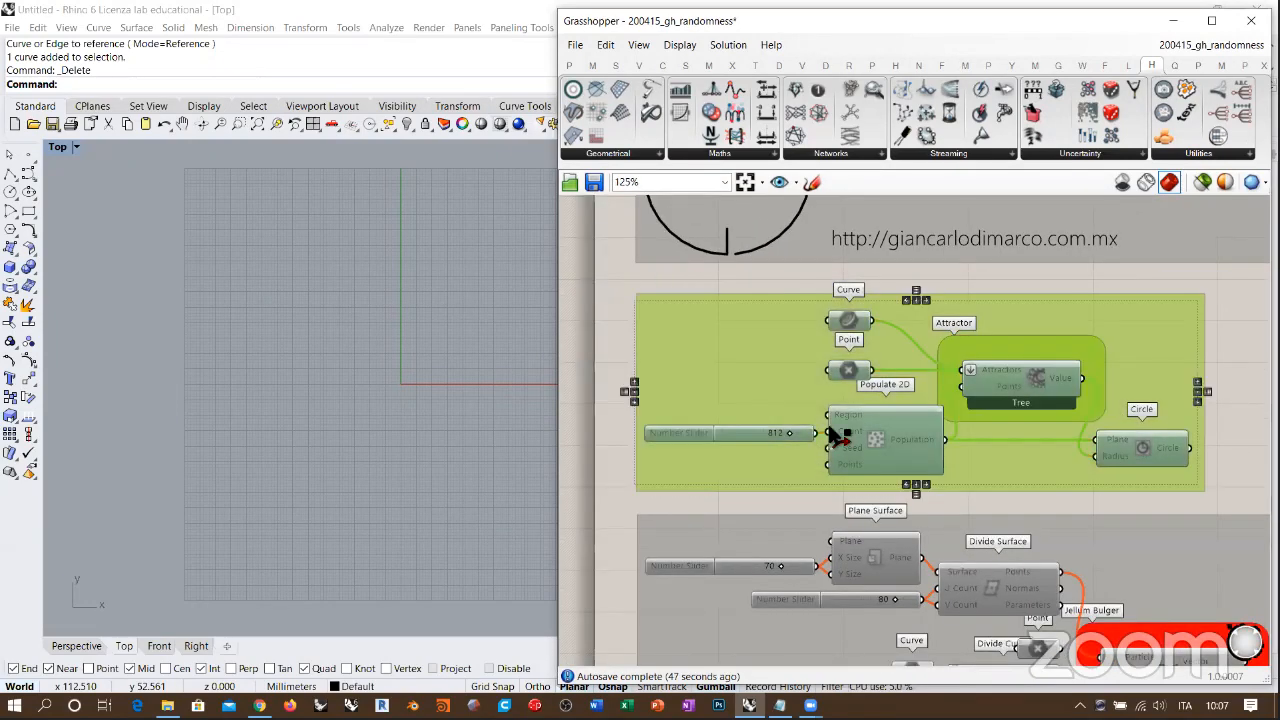
key(ctrl+e)
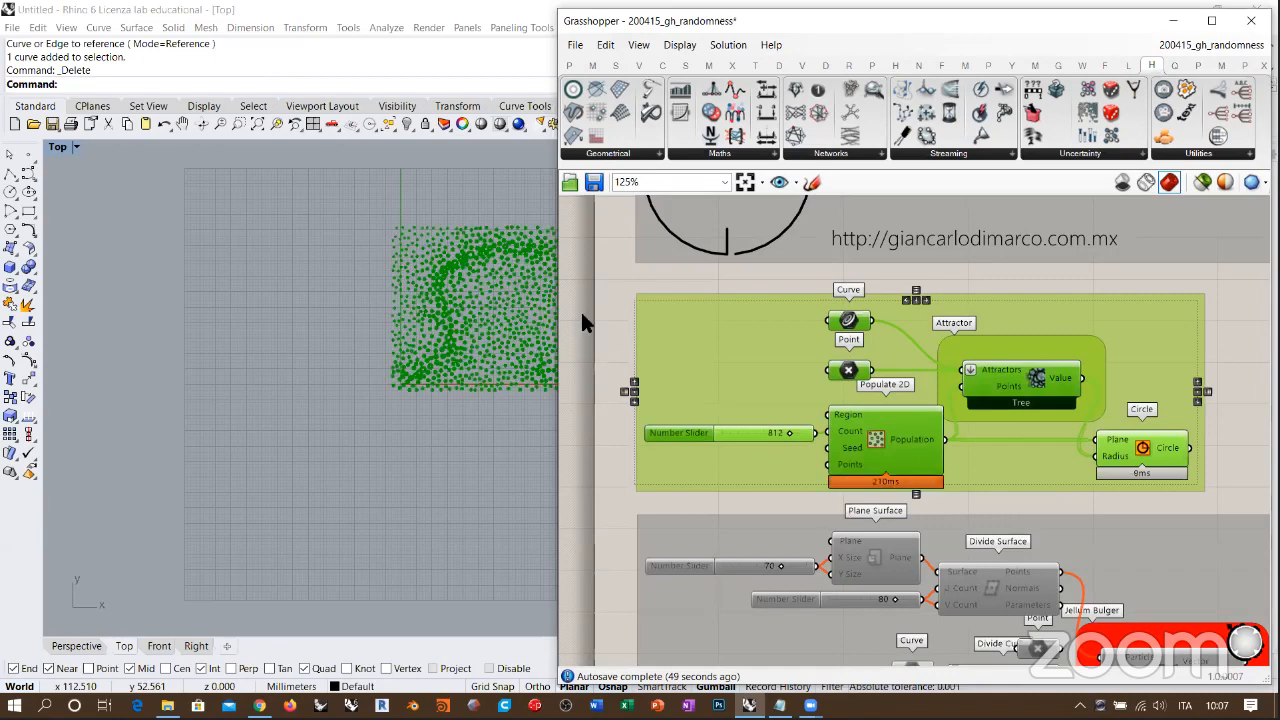
click(581, 312)
Step: Examine the pattern of circles in the Top viewport and the Attractor component that supplies their radii
right_drag(323, 410, 205, 465)
mouse_move(362, 361)
right_down()
mouse_move(336, 367)
mouse_move(385, 361)
mouse_move(341, 355)
right_up()
scroll(372, 345, up, 8)
scroll(372, 355, down, 1)
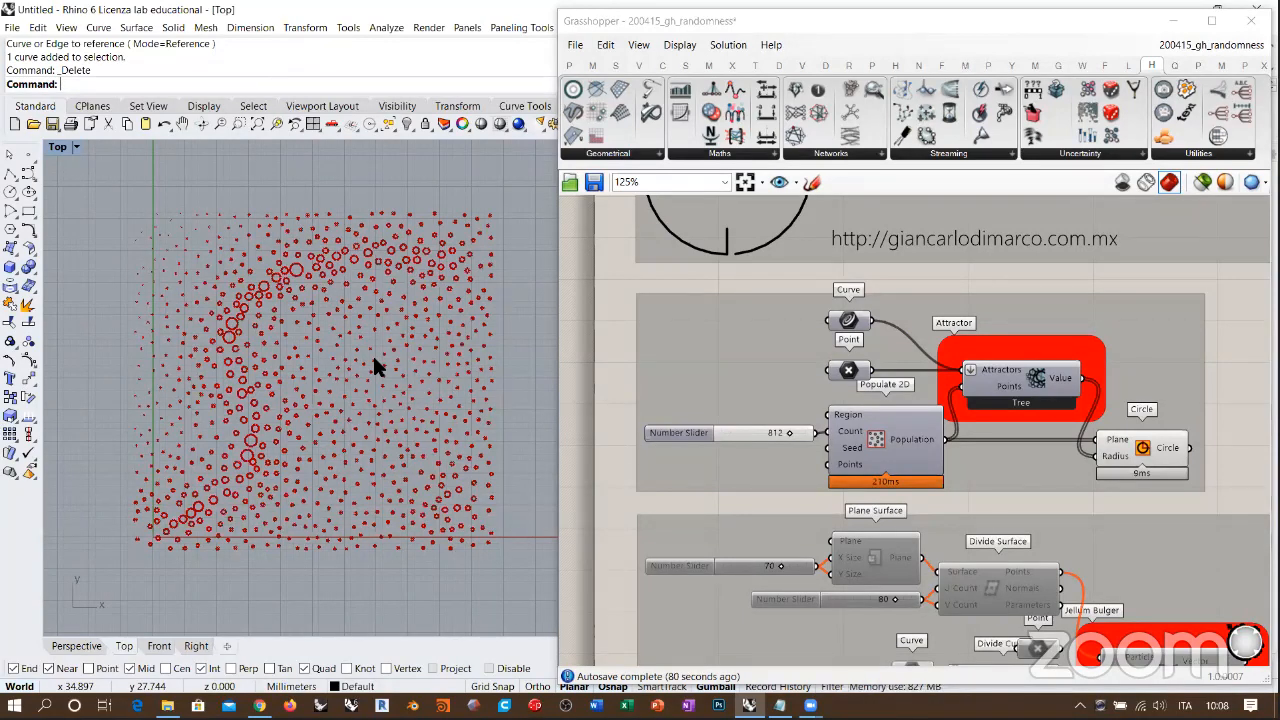
scroll(968, 395, up, 3)
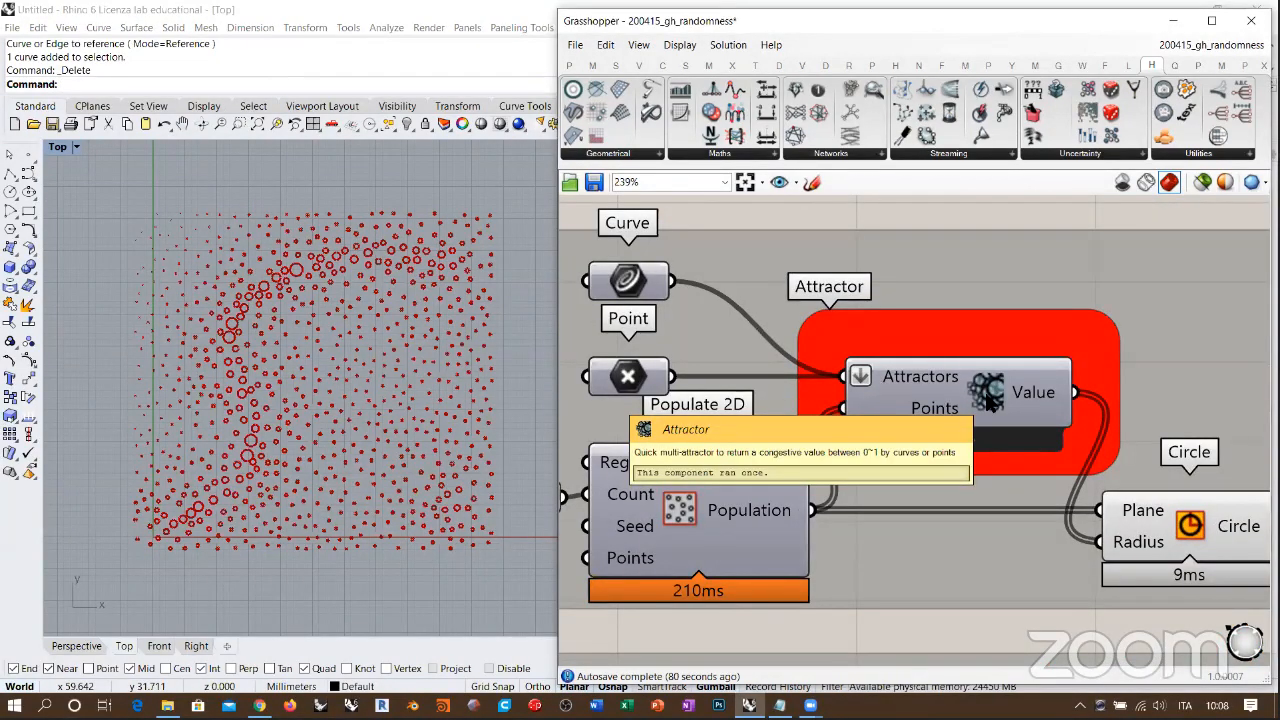
right_drag(964, 443, 979, 447)
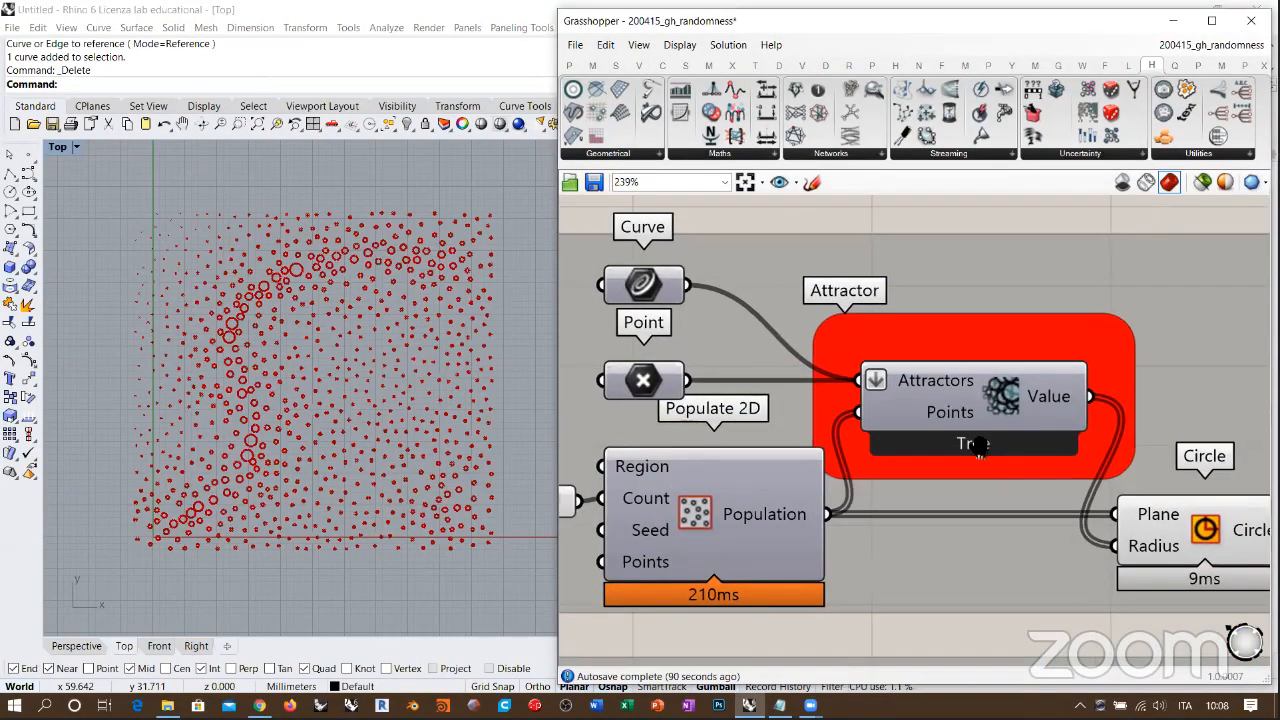
Step: Inspect the Attractor's Value output and the Populate 2D component that supplies its points
scroll(985, 435, down, 1)
right_drag(1071, 418, 1050, 425)
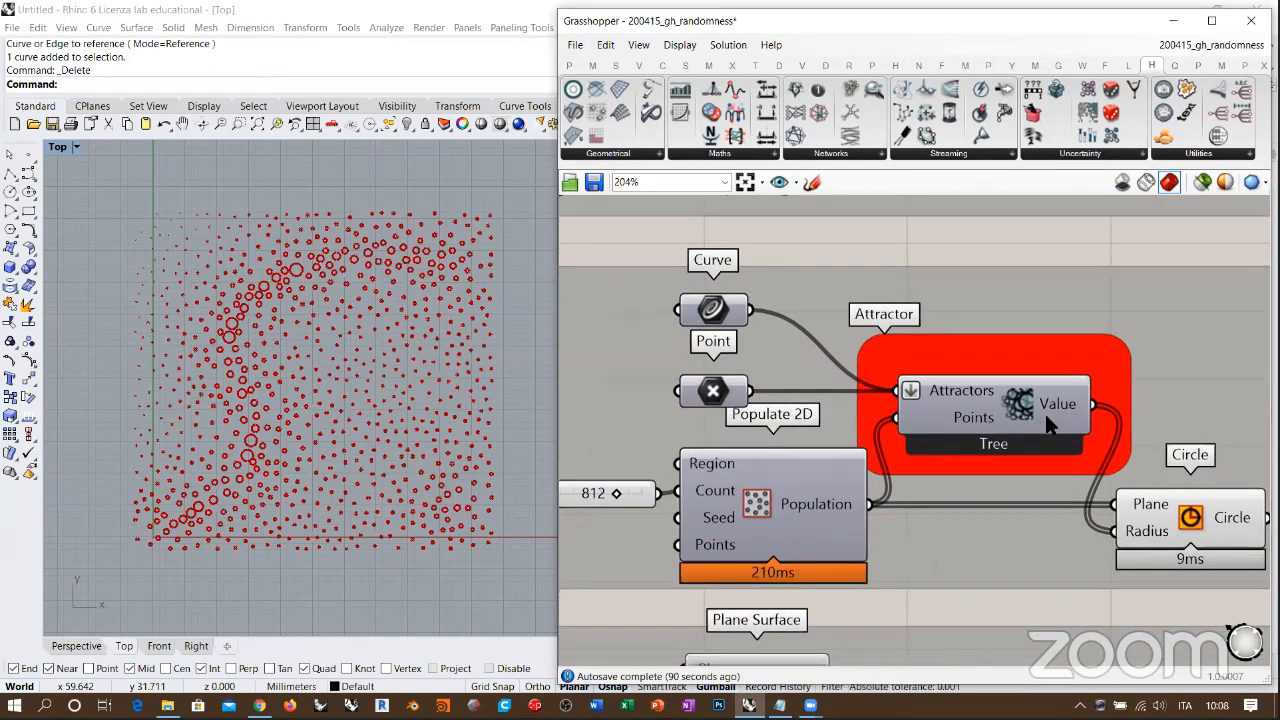
mouse_move(1053, 412)
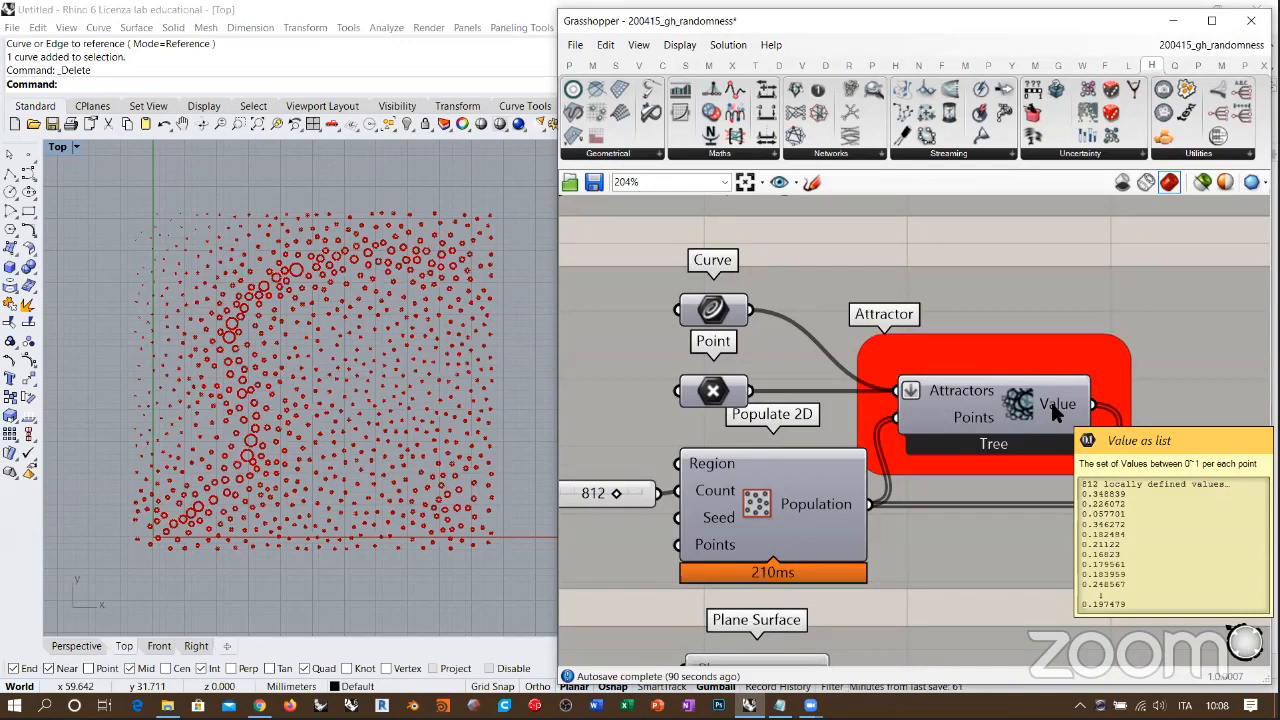
click(792, 500)
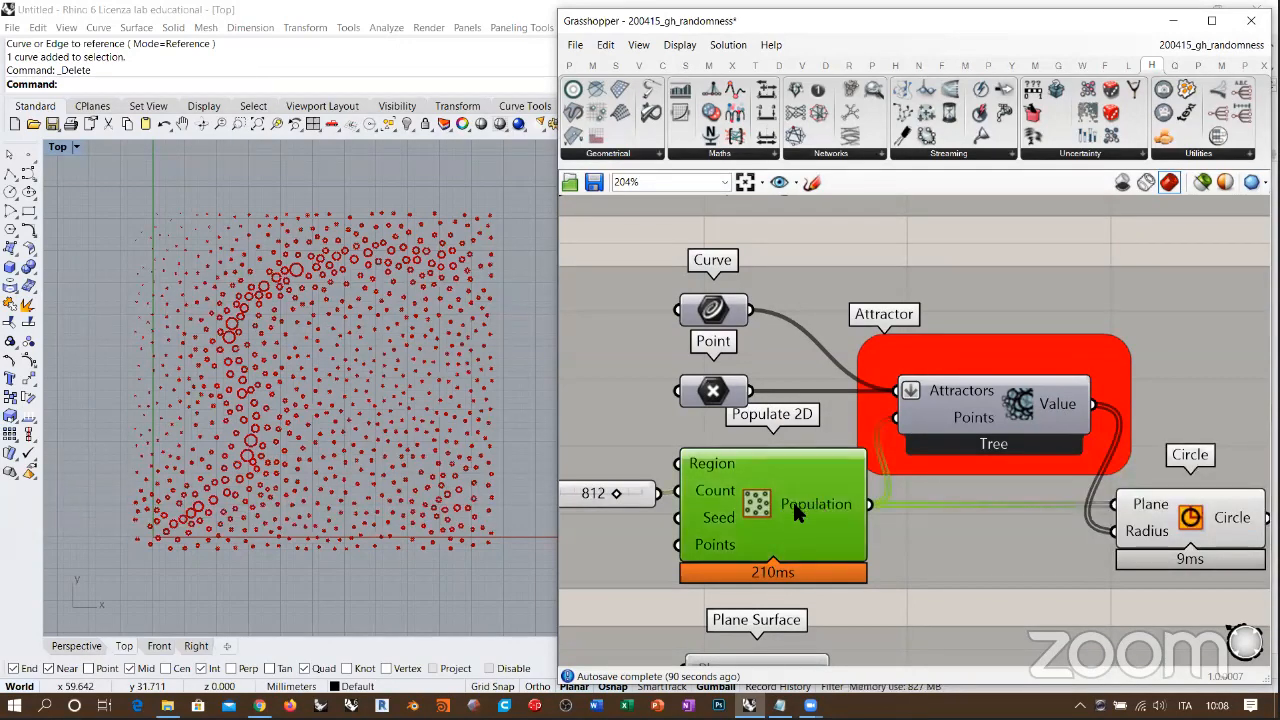
click(902, 439)
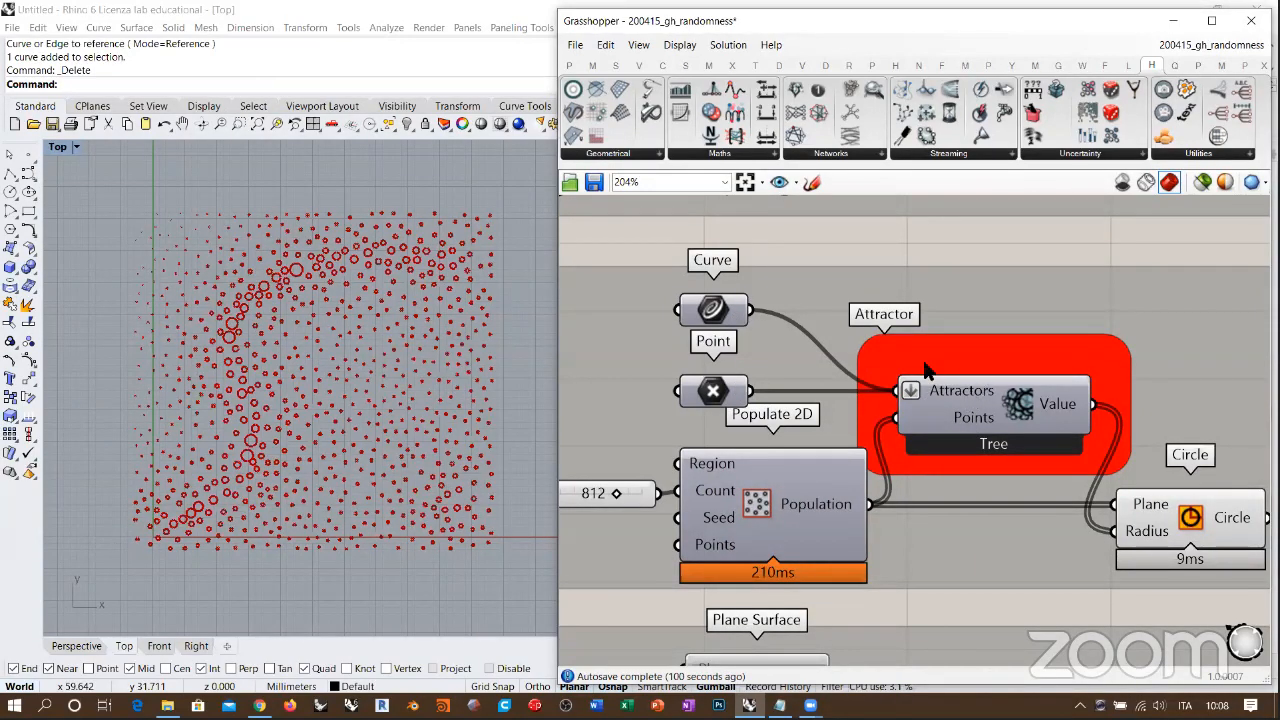
Step: Briefly preview the attractor curve and the attractor point against the circle pattern, and hide both again
click(712, 309)
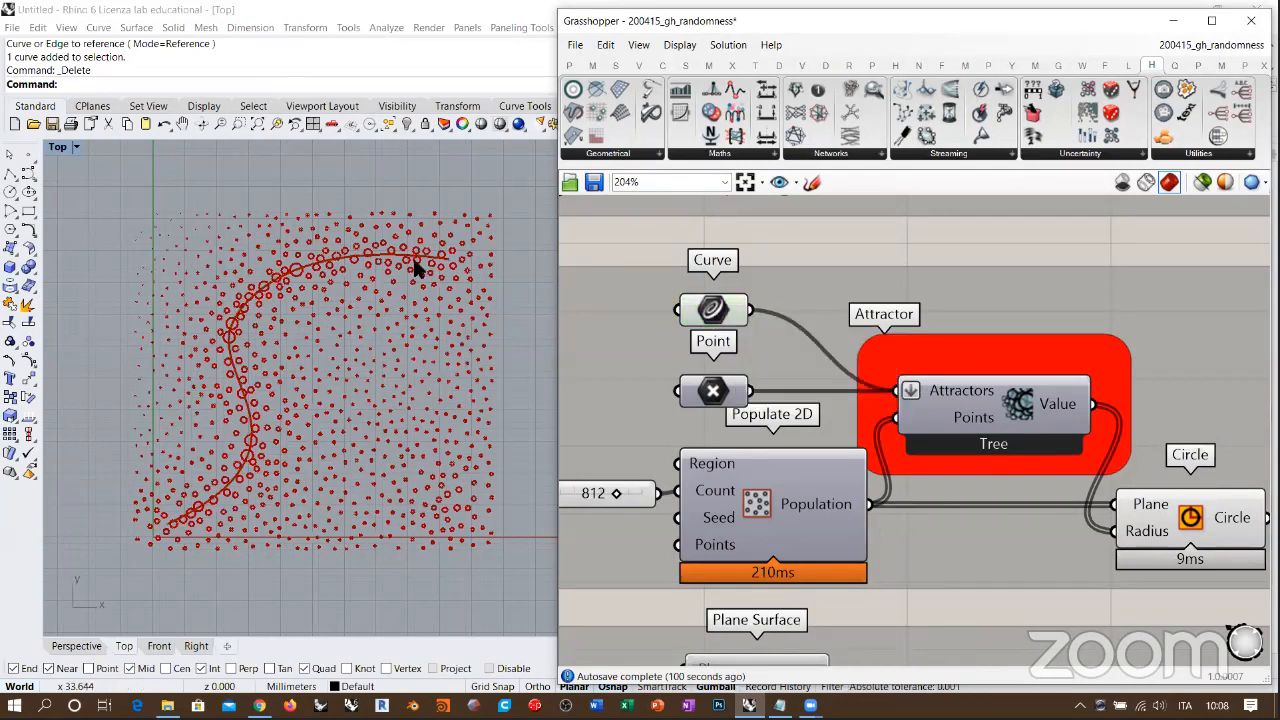
click(712, 312)
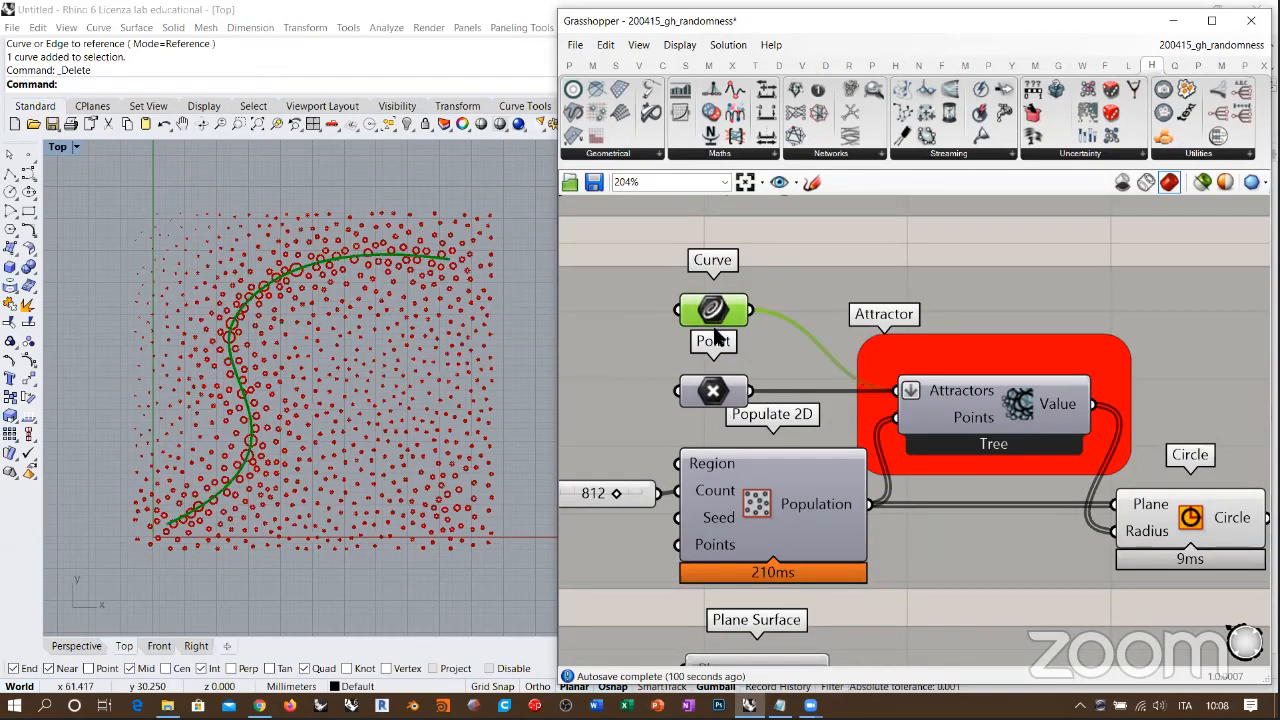
click(712, 392)
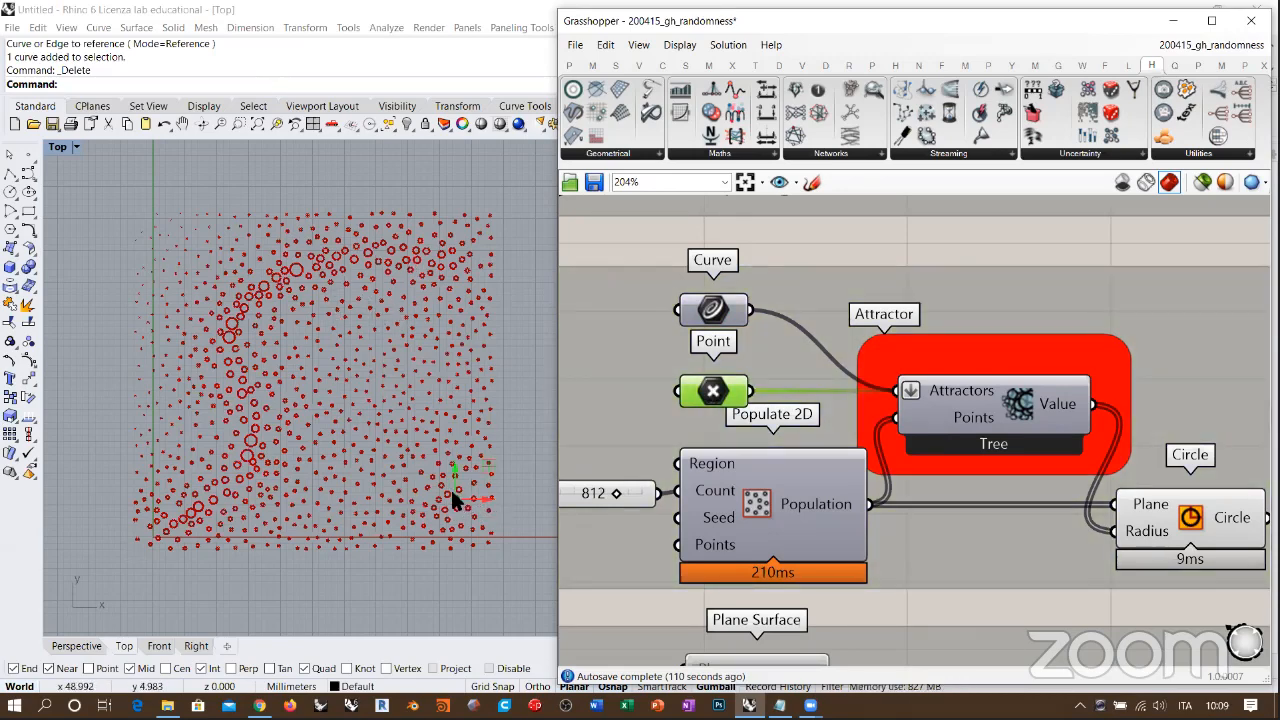
key(ctrl+q)
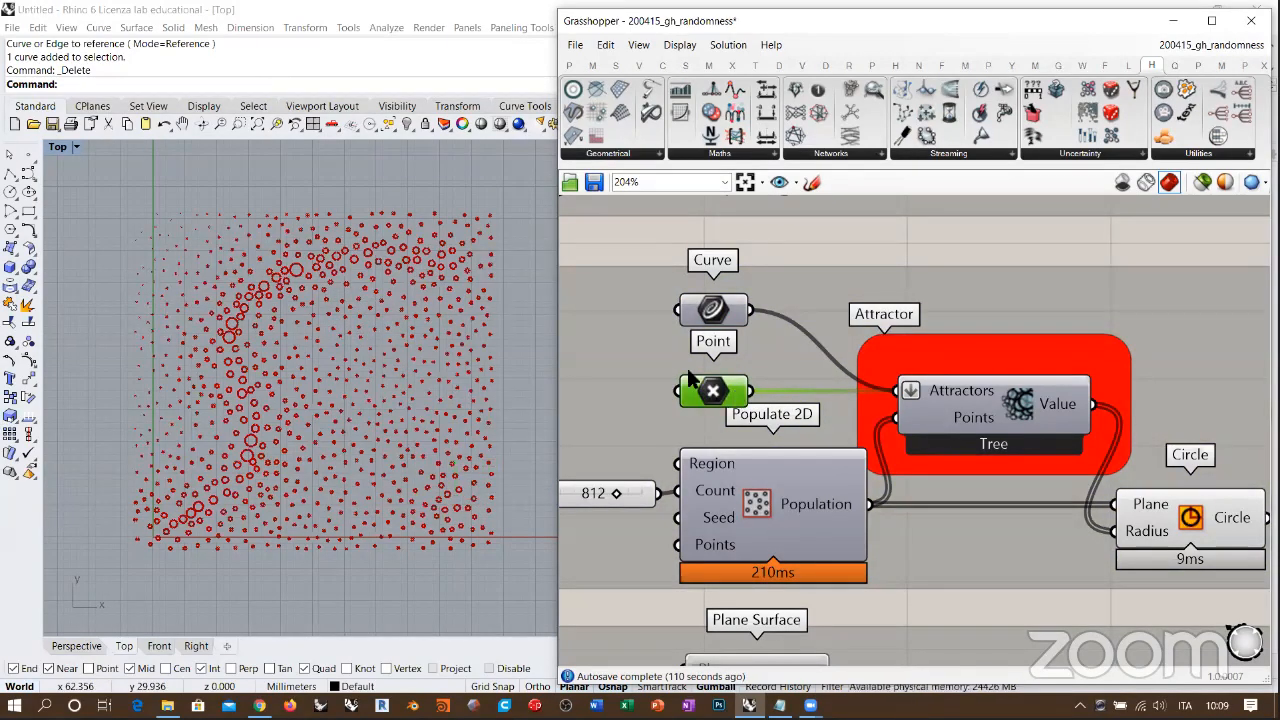
click(960, 600)
Step: Check how Value feeds the Circle radius, and briefly preview the Populate 2D points in the Top viewport
right_drag(1070, 424, 817, 388)
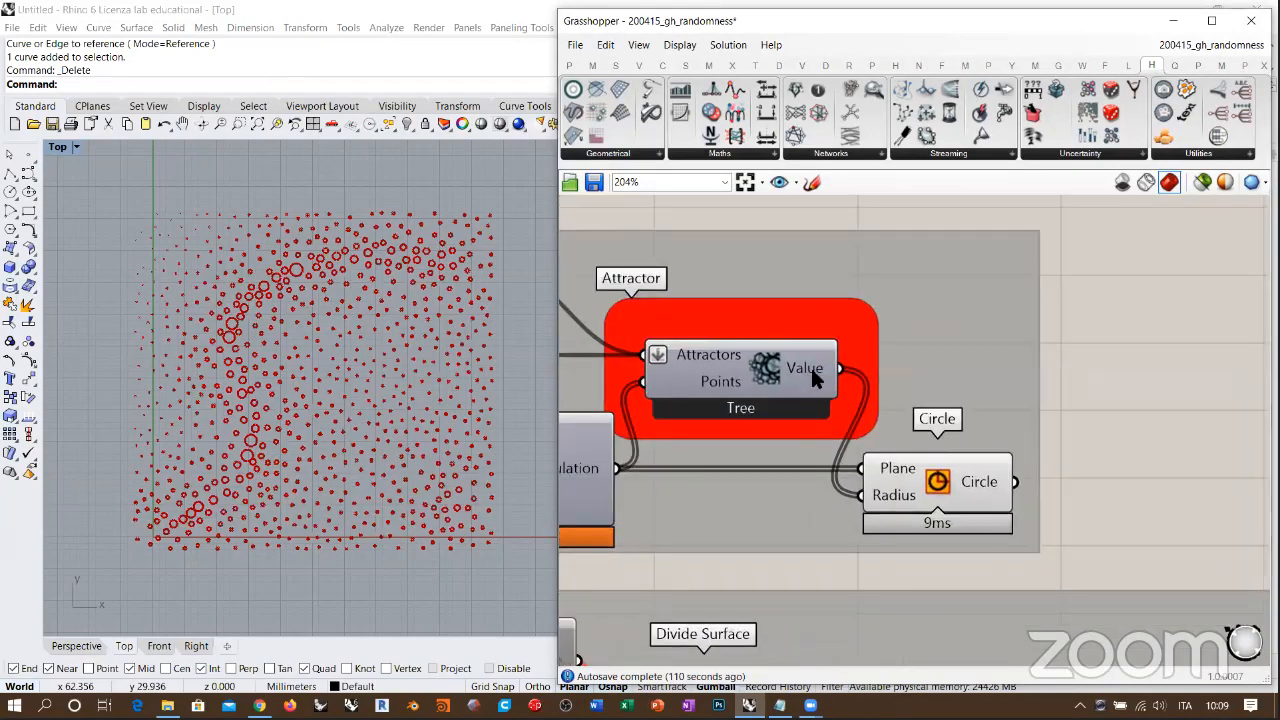
mouse_move(812, 369)
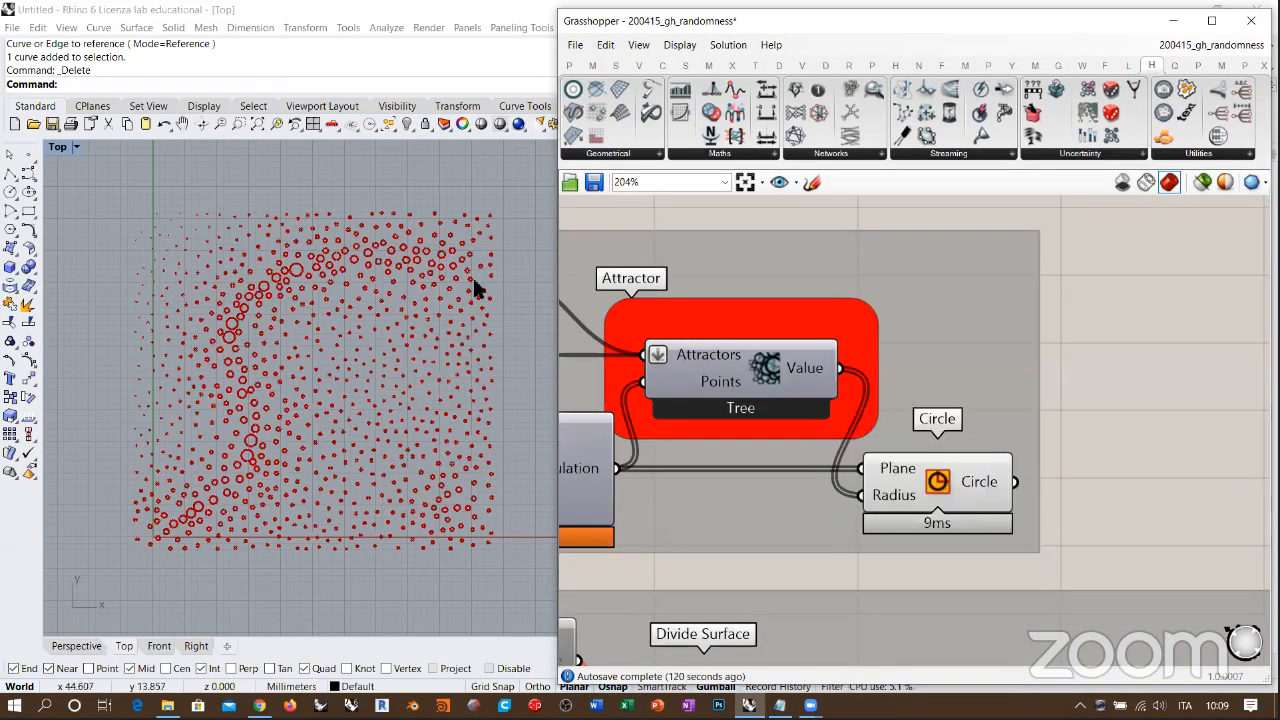
click(577, 472)
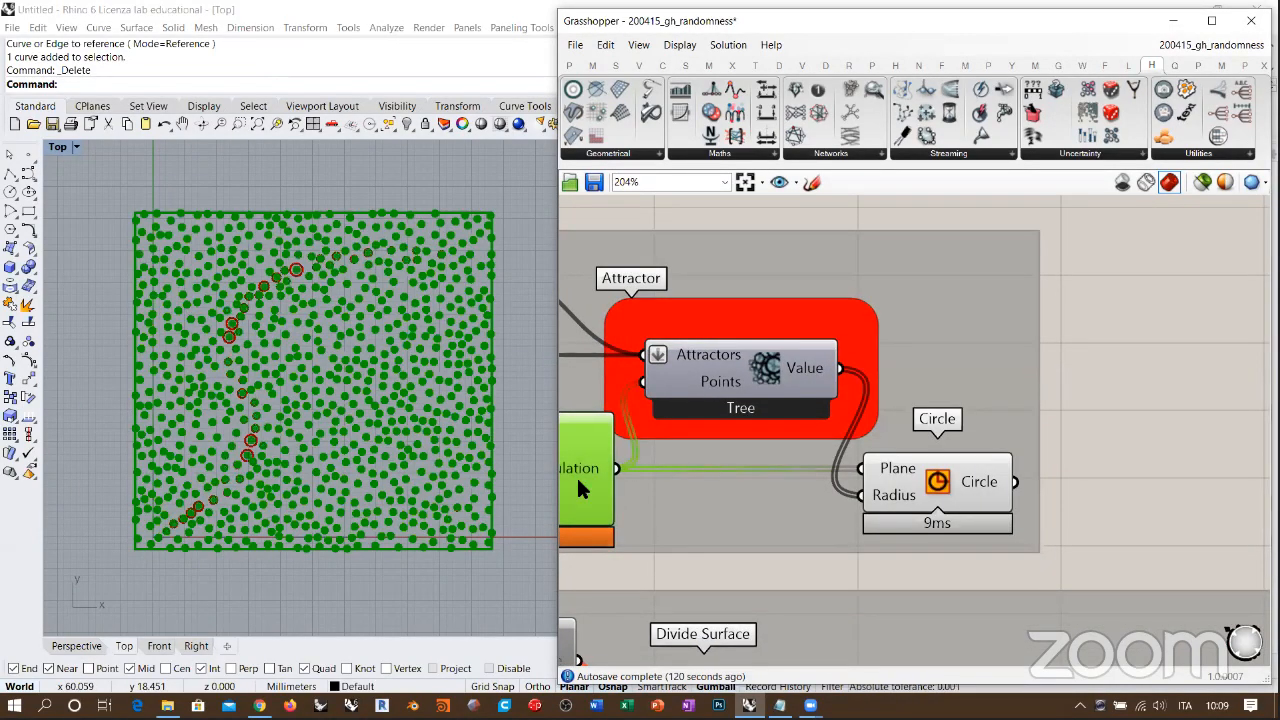
mouse_move(582, 489)
key(ctrl+q)
Step: Move the attractor point slightly down and to the right, closer to the lower-right corner of the circle pattern
right_drag(821, 418, 1110, 427)
click(748, 366)
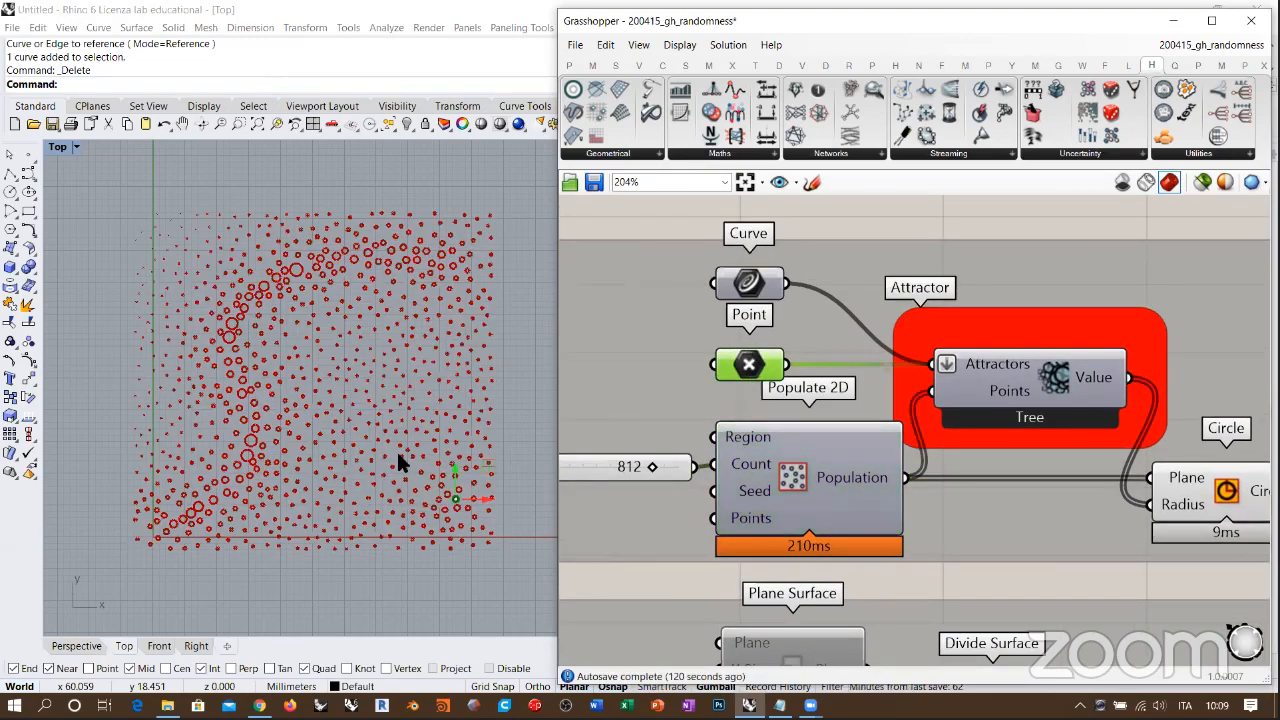
drag(451, 496, 473, 523)
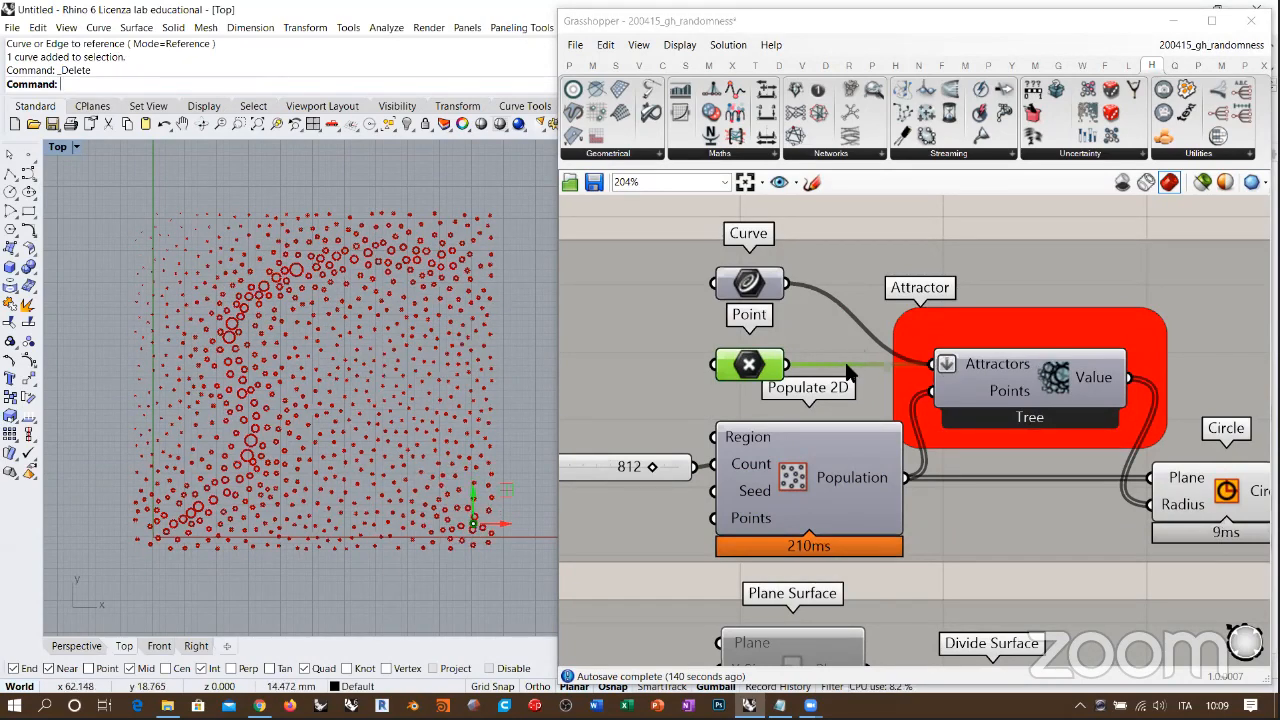
Step: Inspect the circle pattern and the Attractor's list of values for the moved point
right_drag(848, 368, 659, 358)
right_drag(477, 457, 456, 445)
right_drag(910, 365, 784, 348)
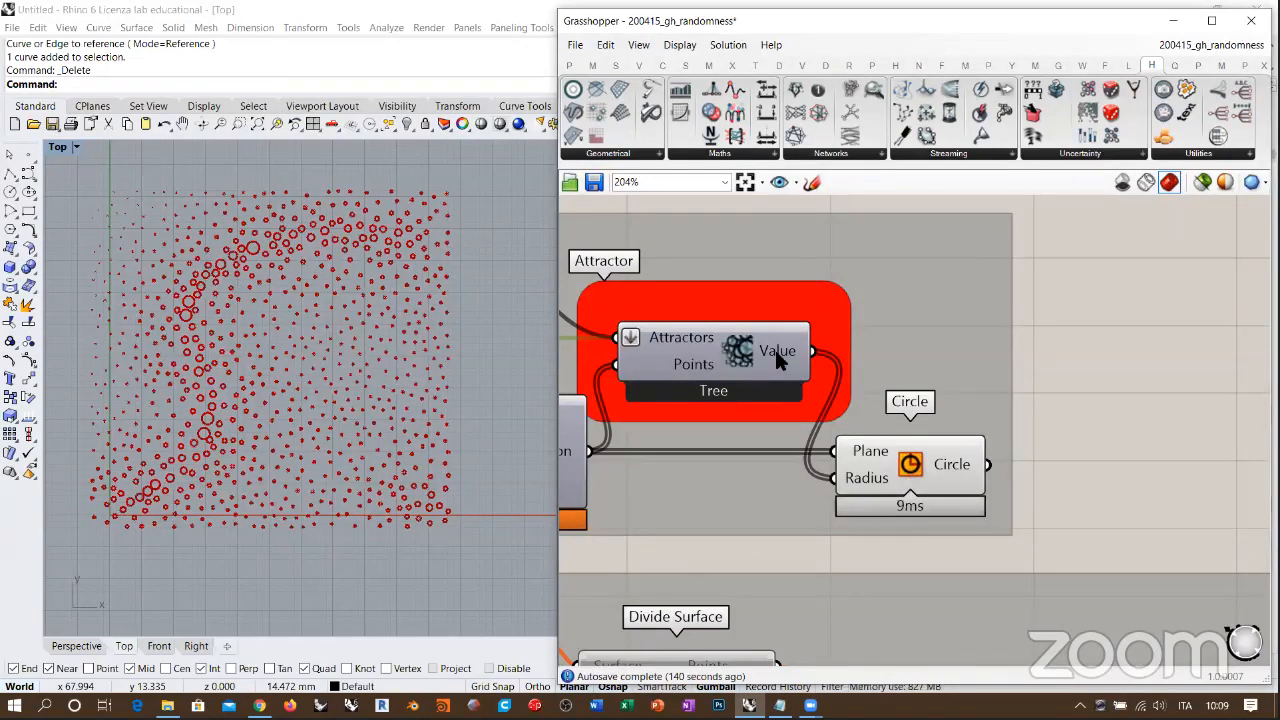
mouse_move(776, 352)
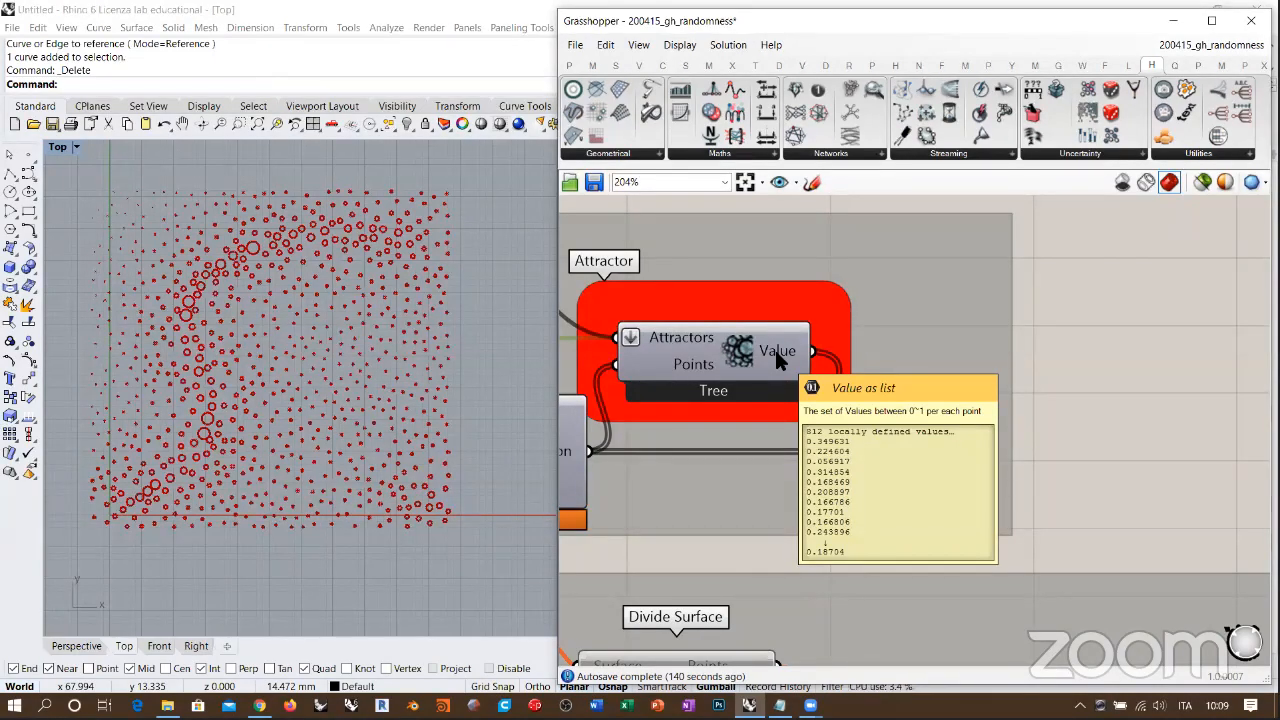
scroll(776, 350, down, 5)
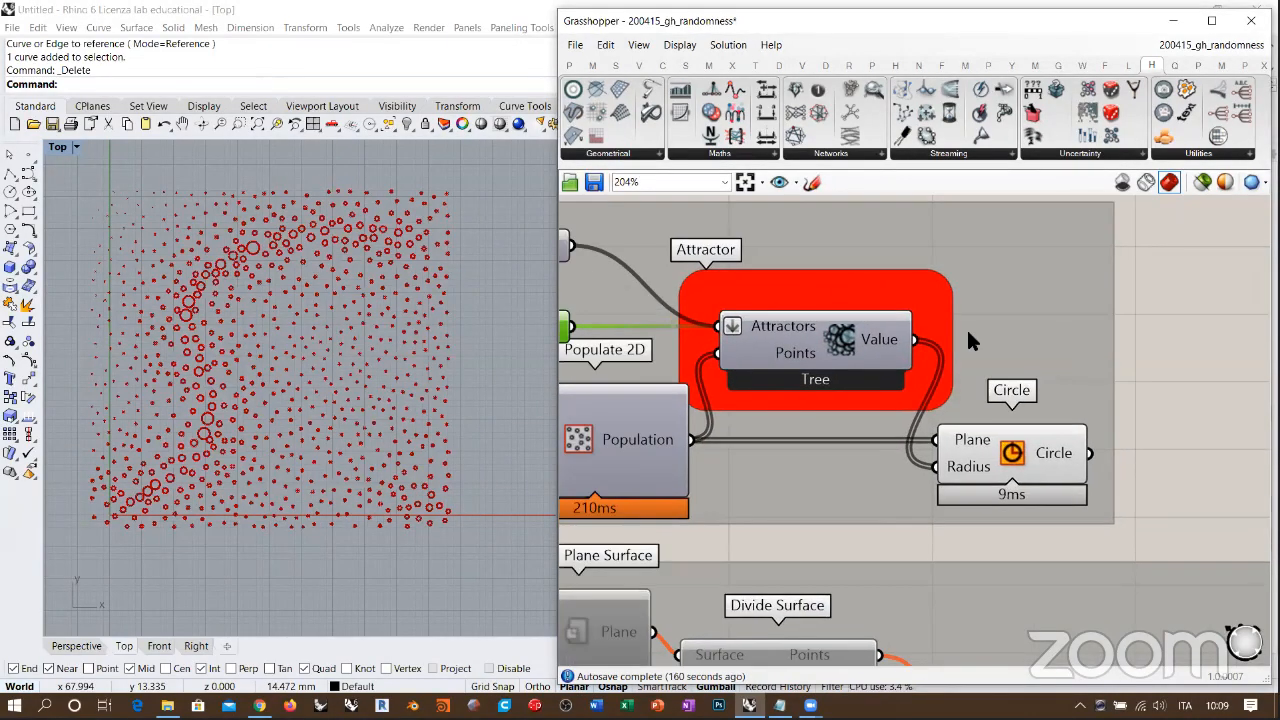
Step: Disable all components of the Attractor example group
scroll(893, 325, up, 3)
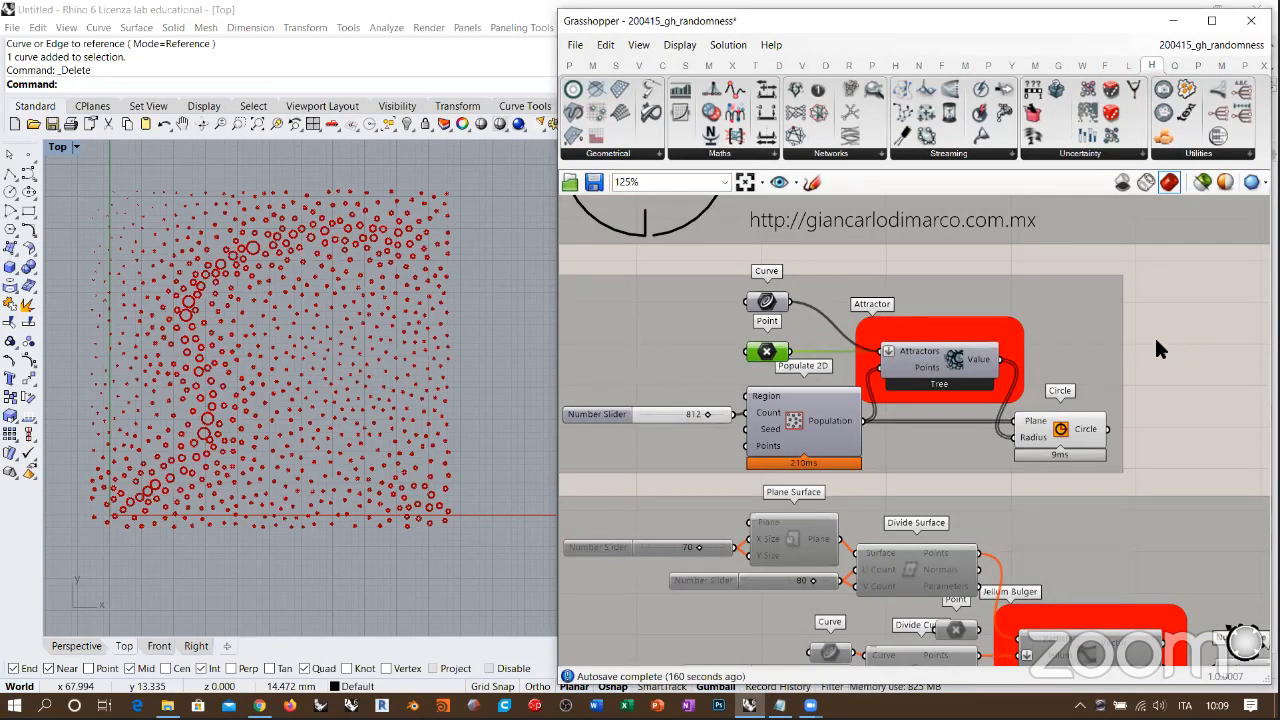
right_drag(1157, 302, 1201, 314)
drag(1198, 281, 669, 487)
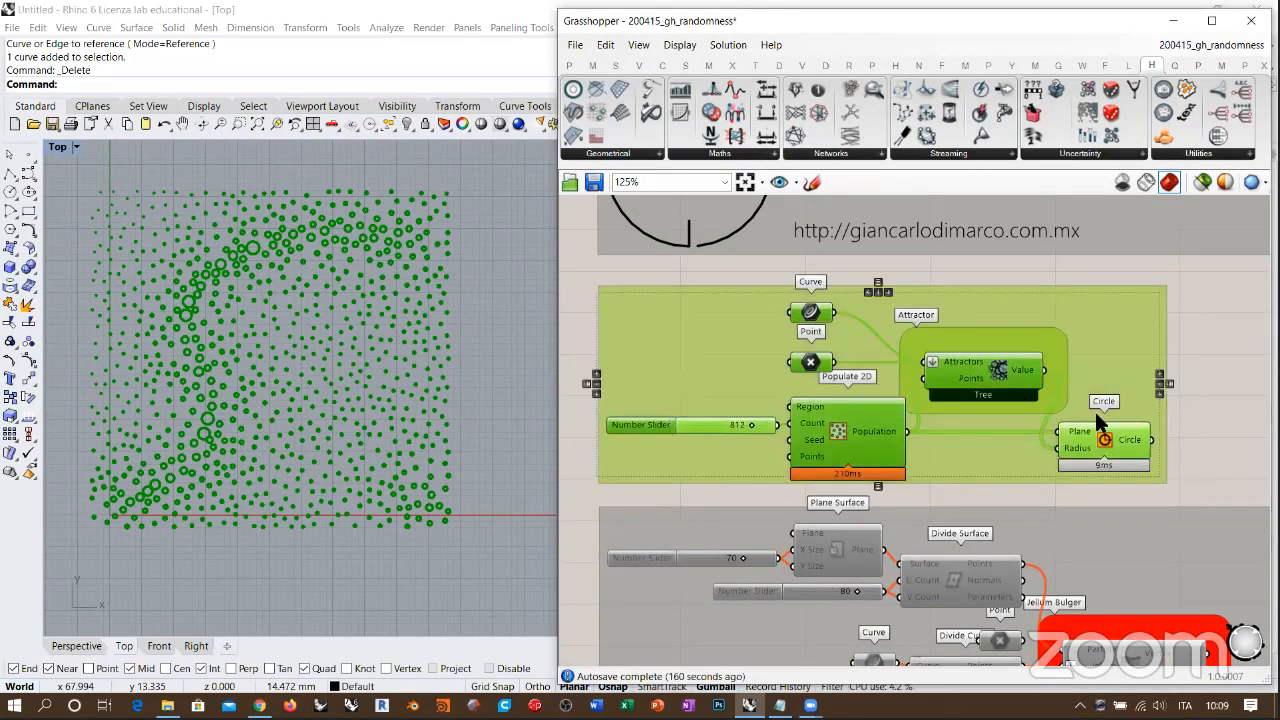
key(ctrl+e)
Step: Enable all components of the Jellum Bulger example group and clear the selection
right_drag(1018, 553, 951, 376)
scroll(1105, 362, down, 1)
scroll(1104, 362, down, 1)
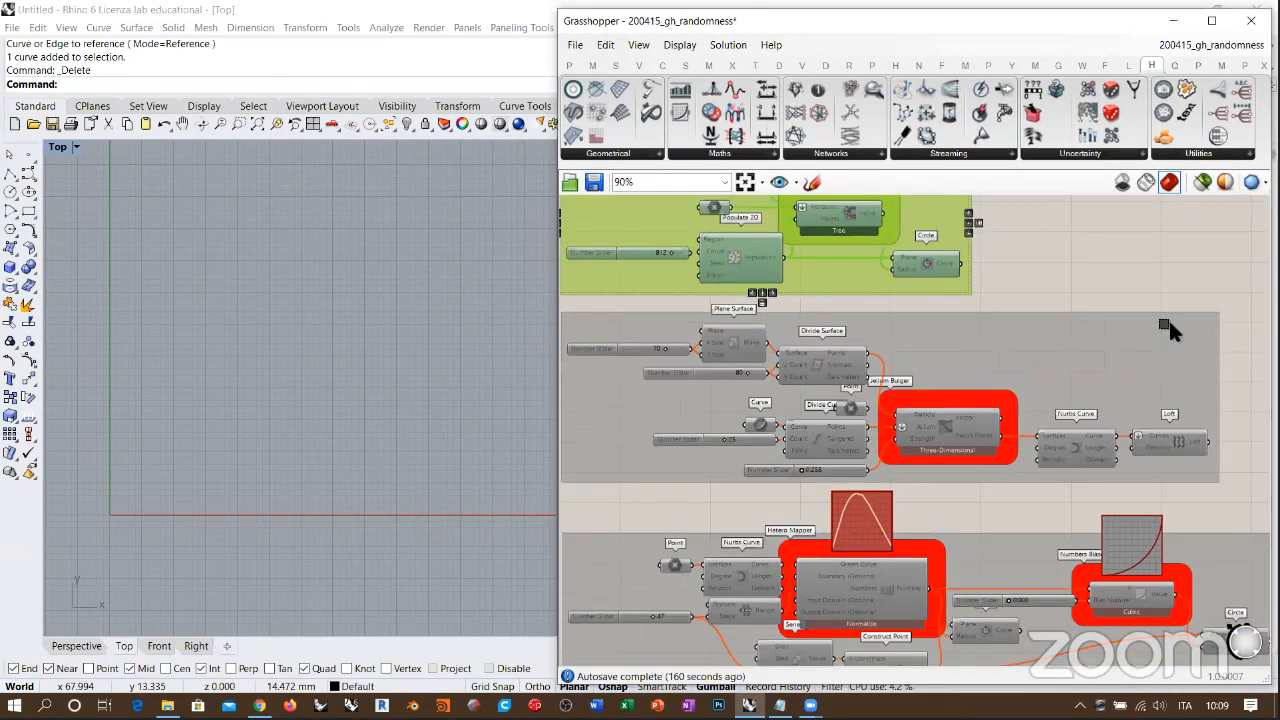
scroll(1104, 362, down, 1)
drag(1186, 320, 645, 466)
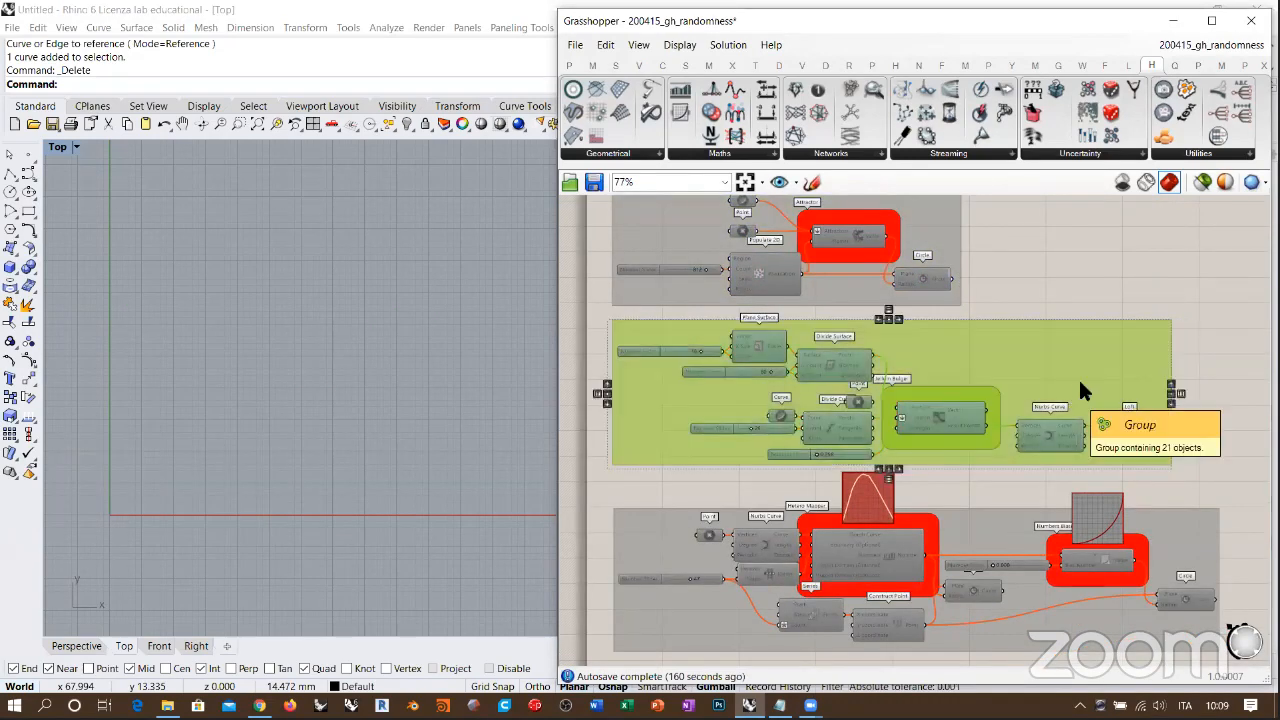
key(ctrl+e)
click(1104, 275)
Step: Switch to the Perspective view and examine the bulged loft surface in 3D
click(98, 646)
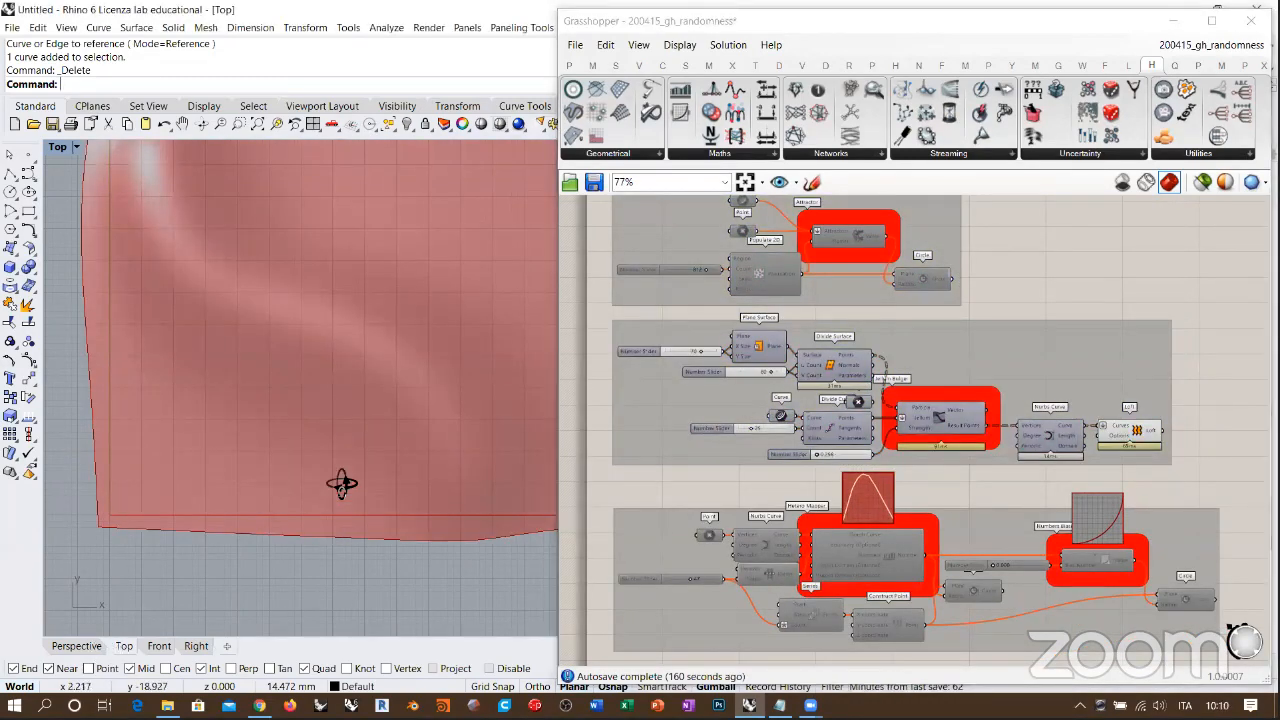
right_drag(364, 390, 356, 433)
scroll(332, 443, up, 3)
scroll(332, 443, down, 2)
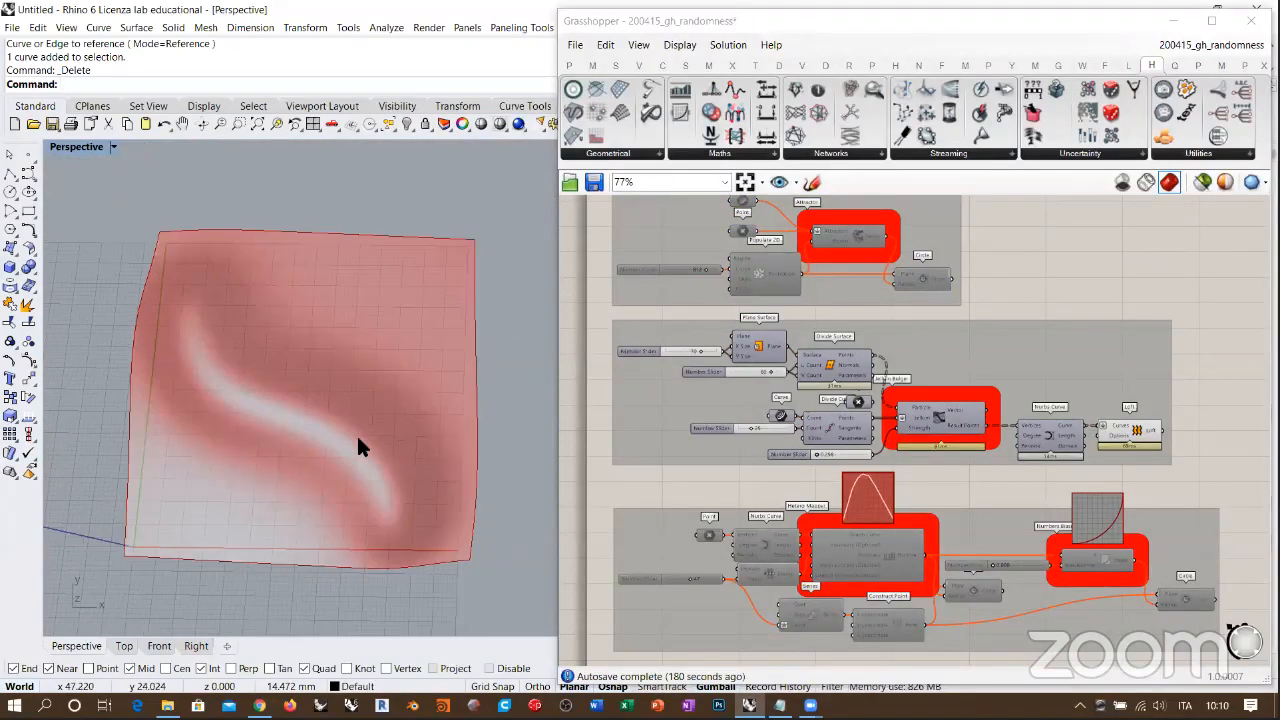
scroll(356, 433, up, 2)
Step: Turn on the preview of Plane Surface and hide the Loft so only the flat base surface shows
click(754, 345)
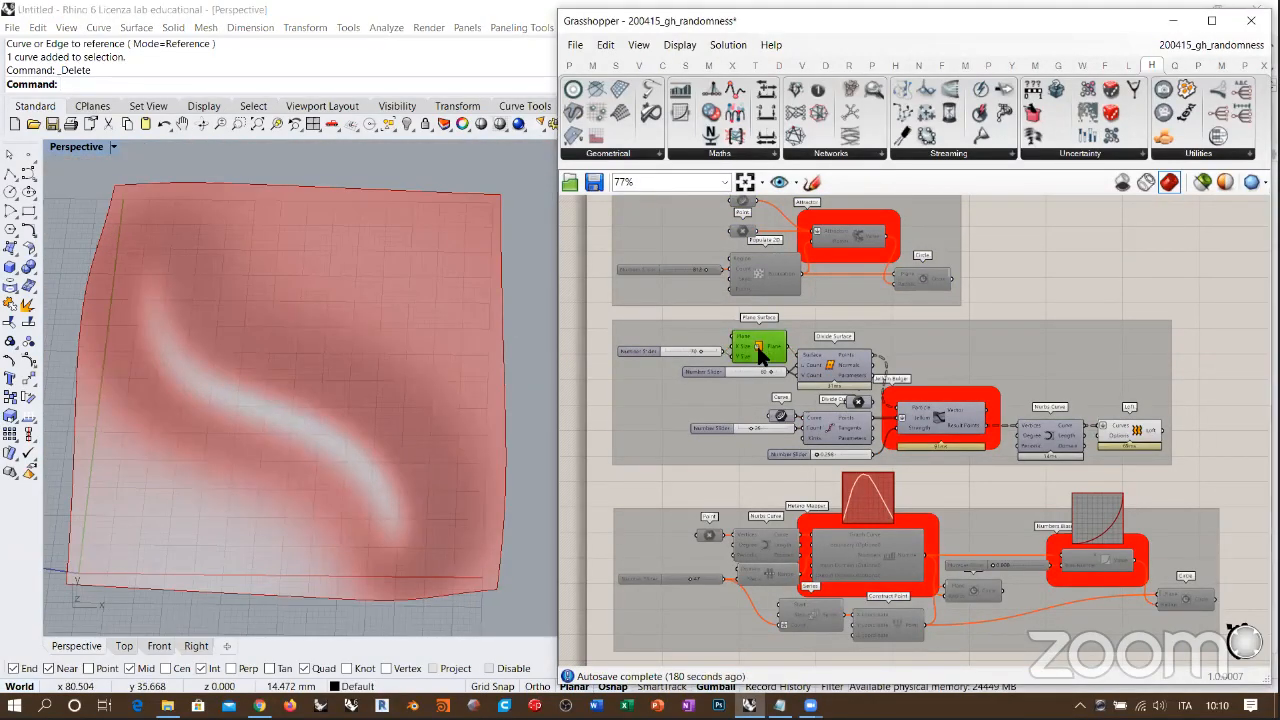
click(898, 313)
click(1098, 435)
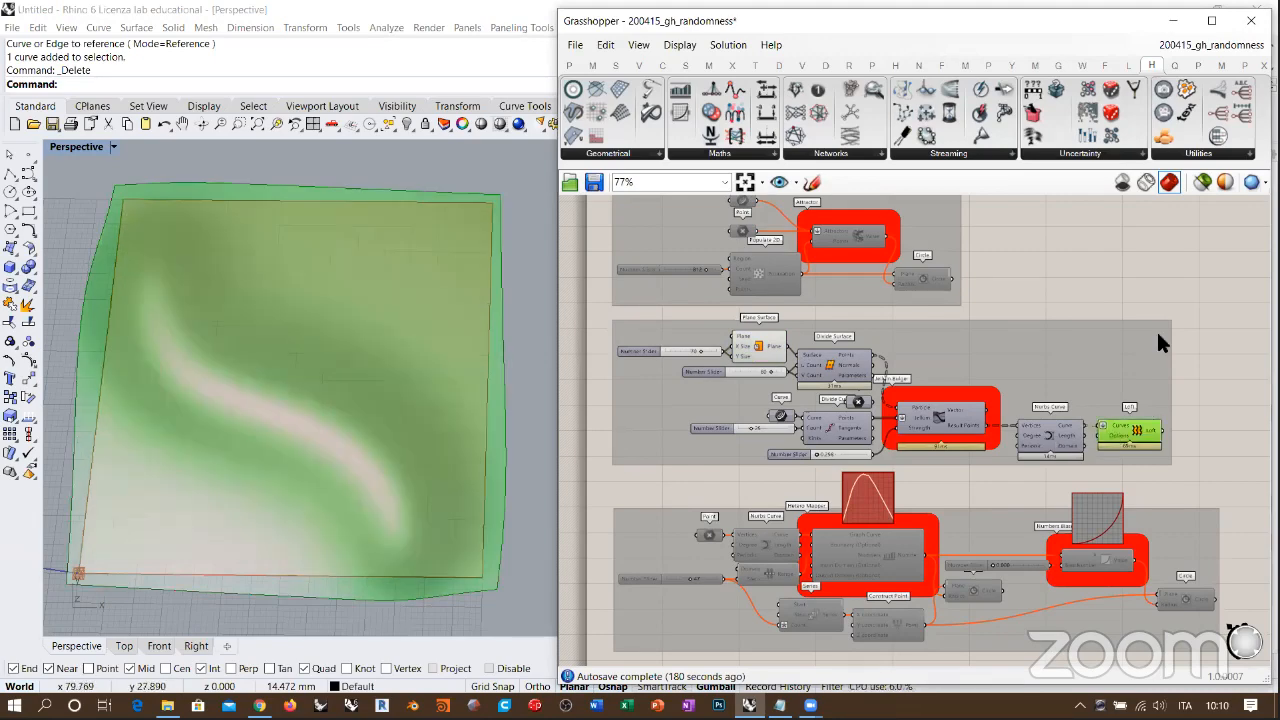
key(ctrl+q)
click(1171, 282)
right_drag(365, 405, 400, 370)
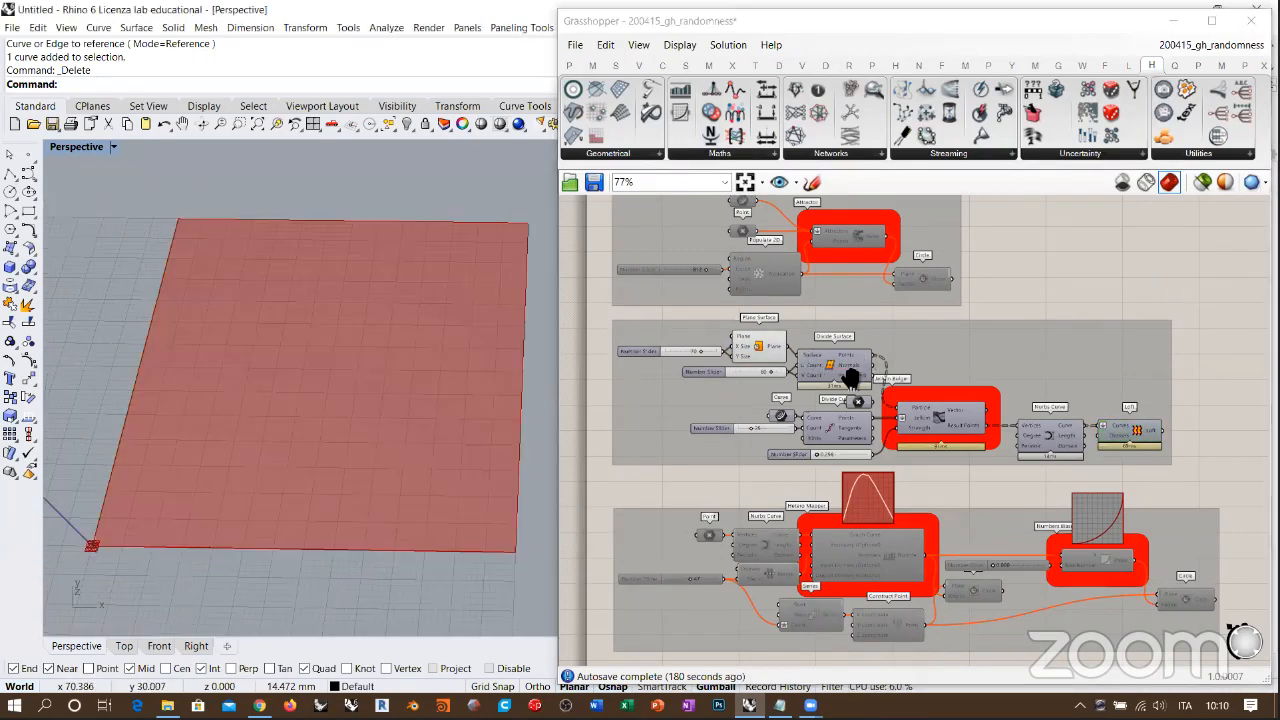
Step: Hide the Plane Surface preview and display the grid of points from Divide Surface instead
right_drag(850, 375, 895, 404)
scroll(776, 375, up, 4)
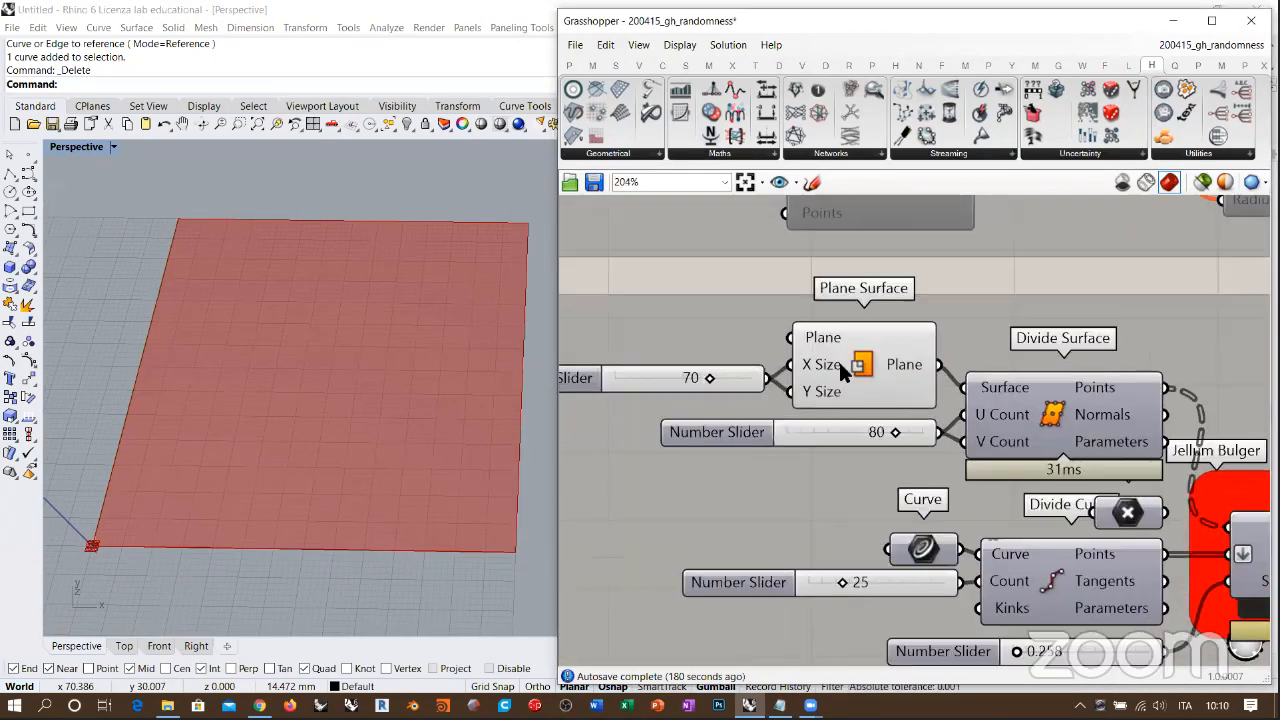
click(848, 370)
key(ctrl+q)
click(1053, 422)
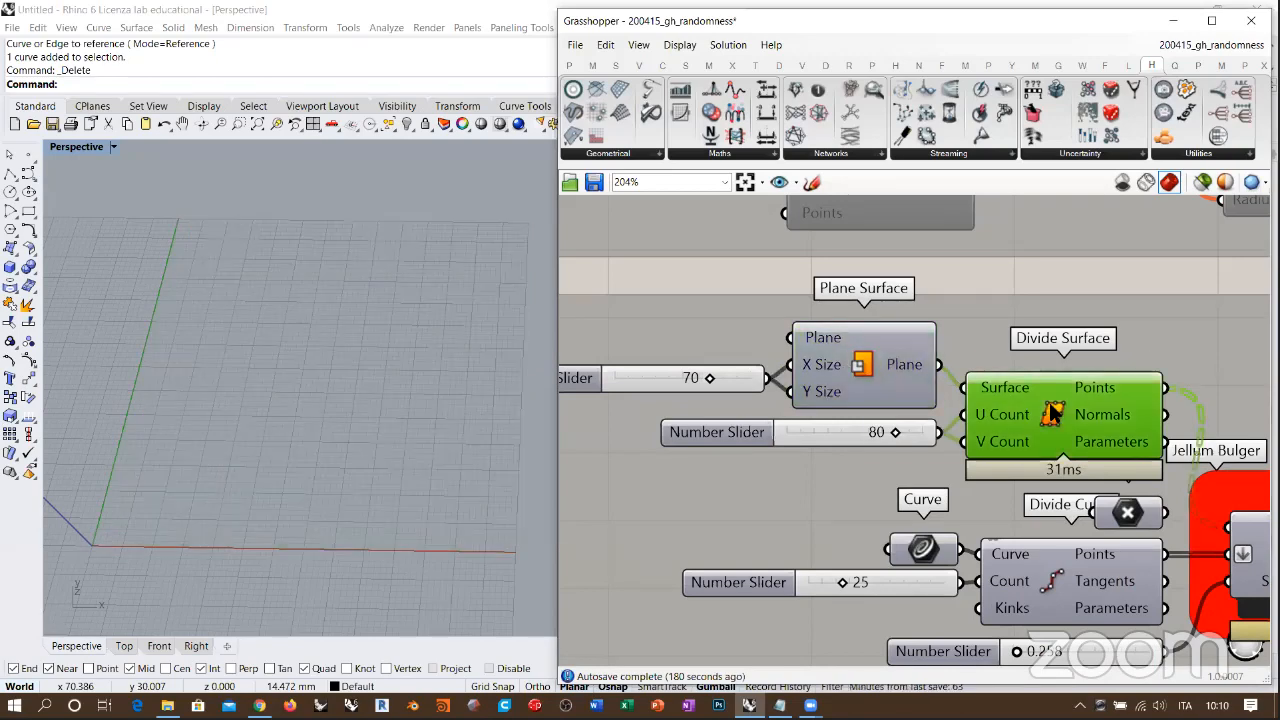
scroll(1029, 418, up, 1)
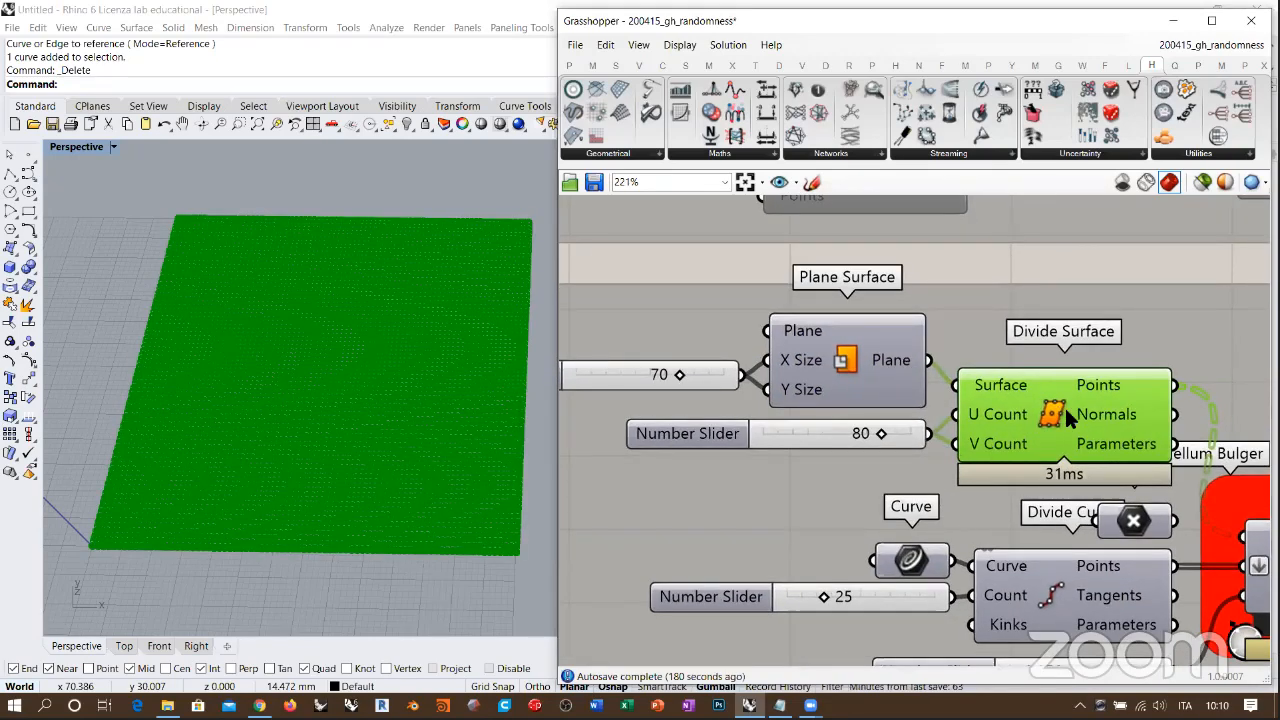
click(864, 456)
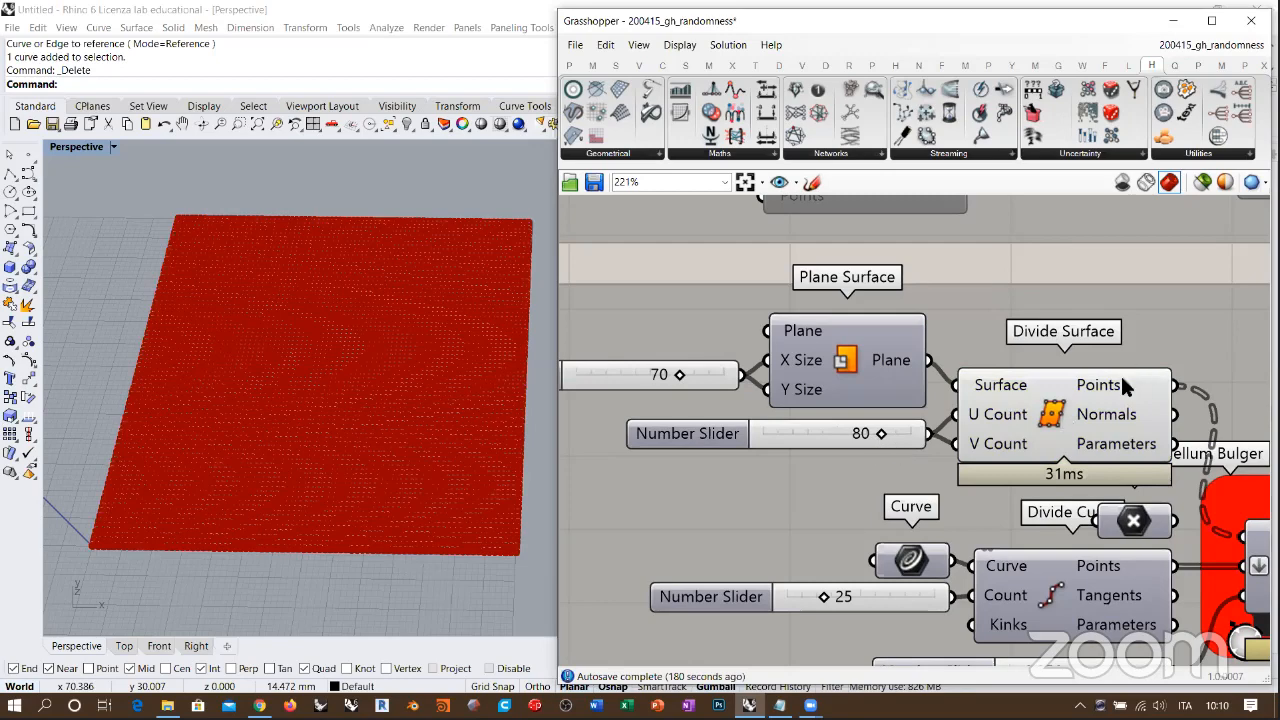
mouse_move(1115, 390)
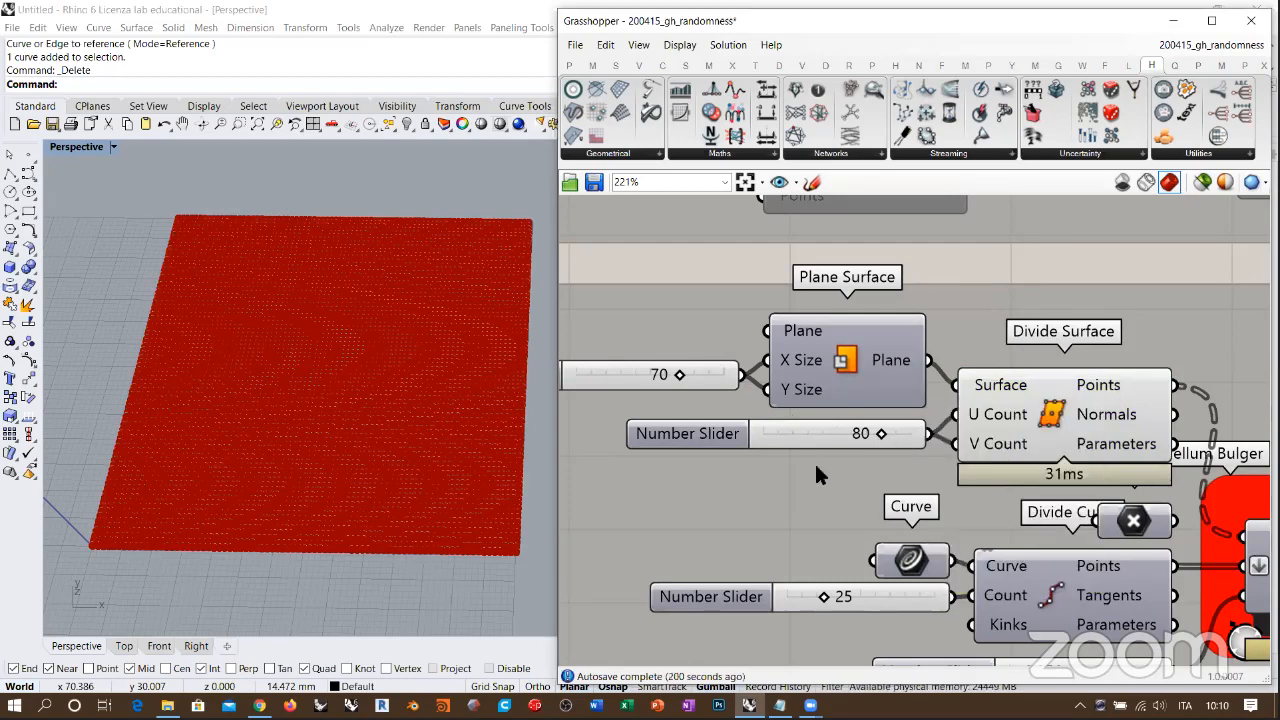
Step: Hide the Divide Surface points and turn on the preview of the Jellum Bulger's displaced points
click(1050, 425)
key(ctrl+q)
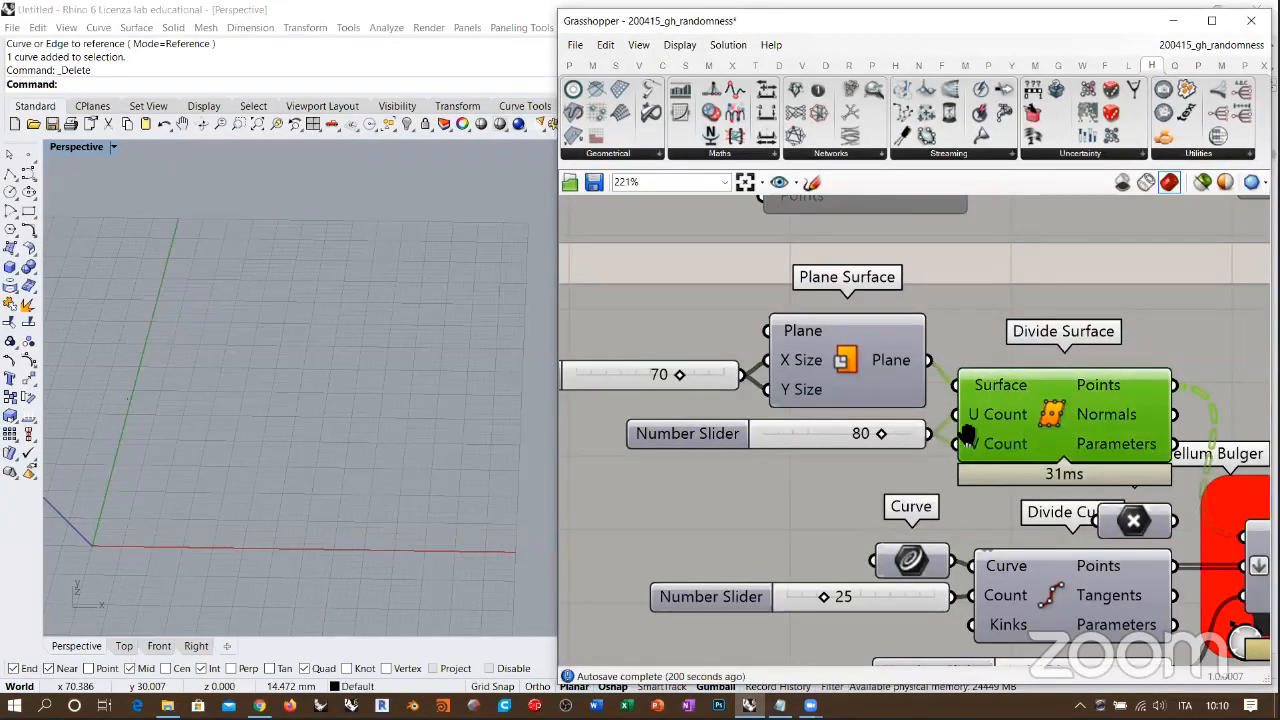
right_drag(966, 434, 797, 296)
scroll(952, 367, down, 1)
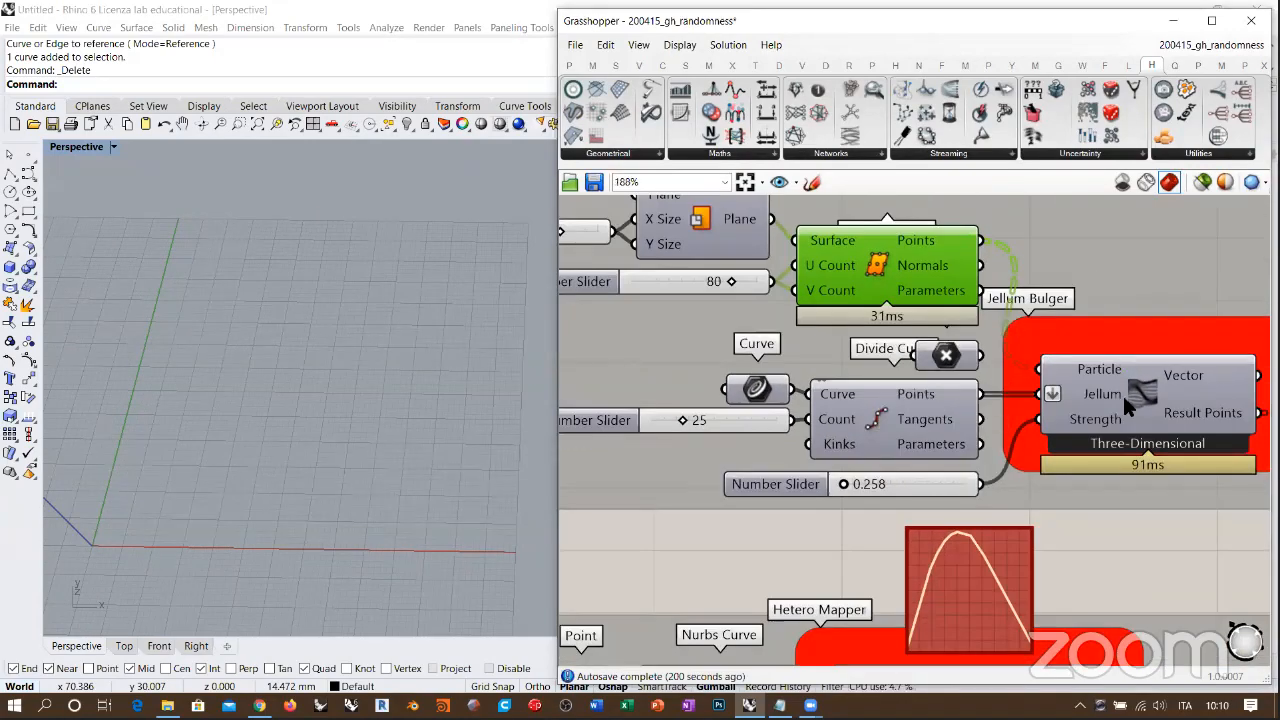
click(1136, 393)
key(ctrl+q)
click(868, 510)
right_drag(400, 383, 340, 371)
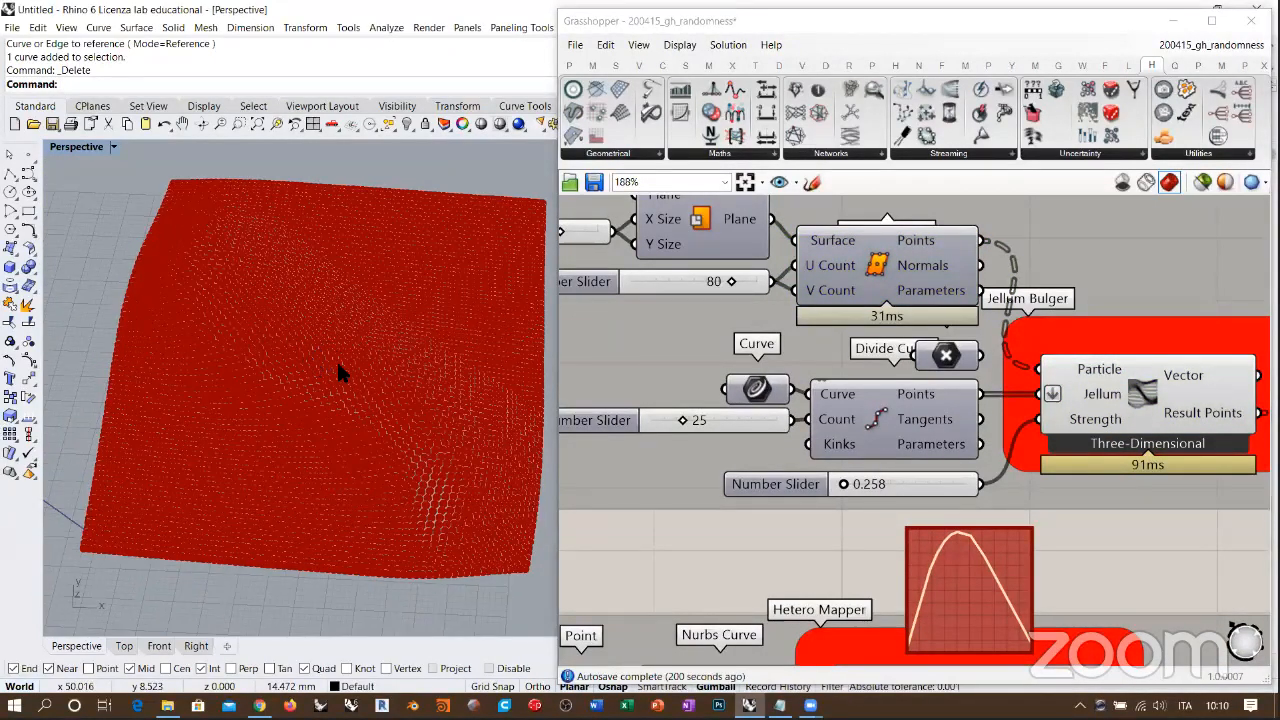
Step: Select the input Curve of the Jellum Bulger group and examine its position relative to the bulged points from several angles
scroll(326, 408, up, 5)
scroll(350, 430, down, 4)
right_drag(353, 478, 349, 386)
scroll(360, 424, up, 3)
click(757, 390)
scroll(300, 440, down, 4)
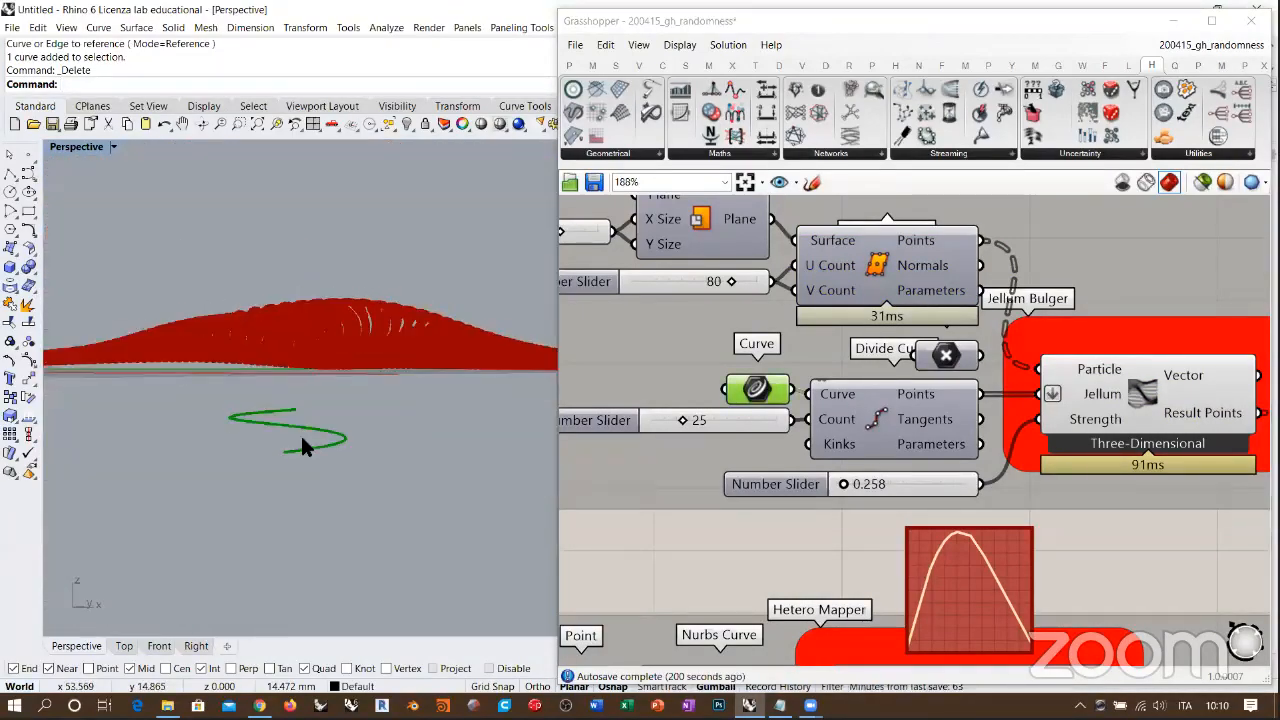
right_drag(303, 440, 398, 440)
scroll(398, 440, up, 3)
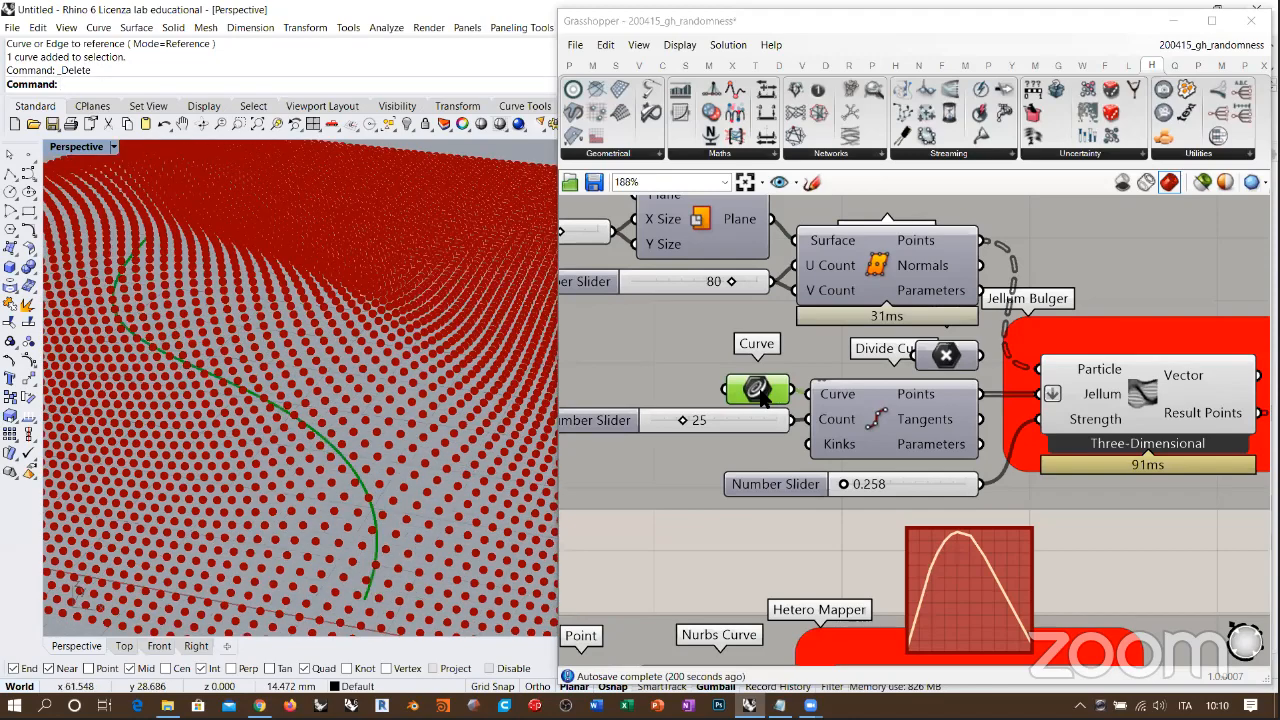
Step: Select Divide Curve and Divide Surface in turn to examine the jellum points and particle grid relative to the bulge
click(897, 411)
right_drag(306, 426, 308, 295)
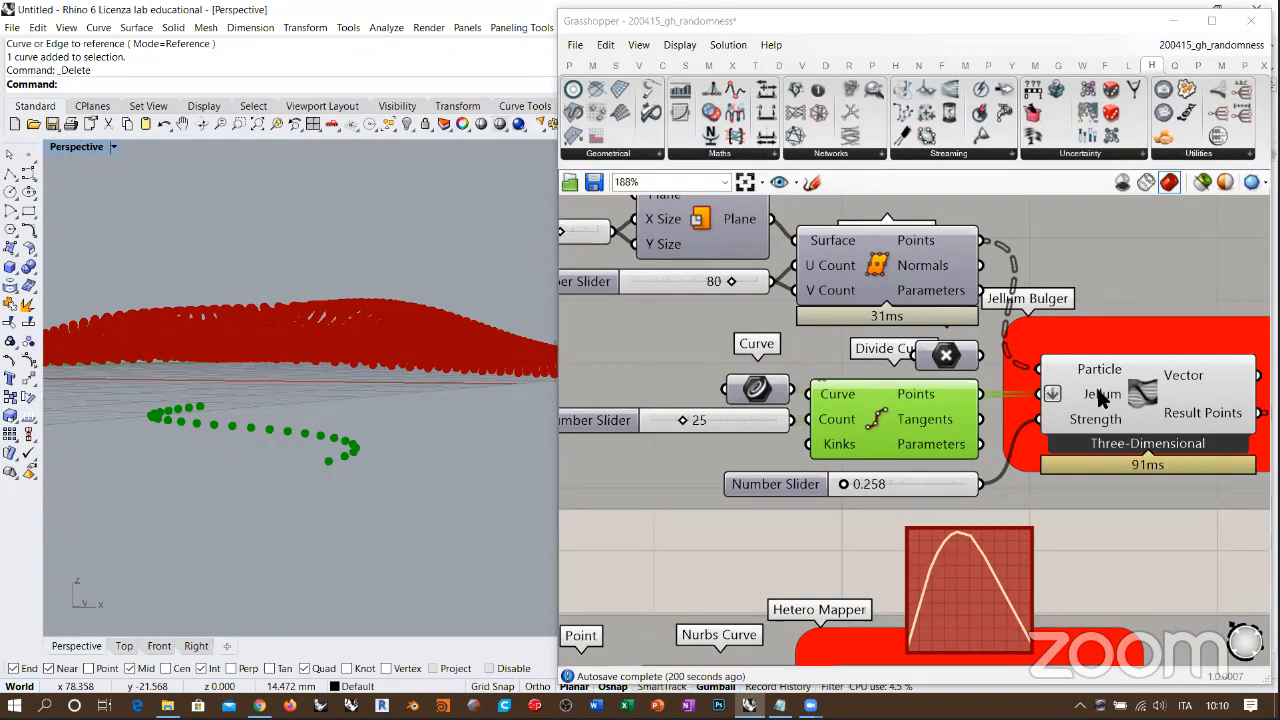
mouse_move(1097, 372)
click(873, 425)
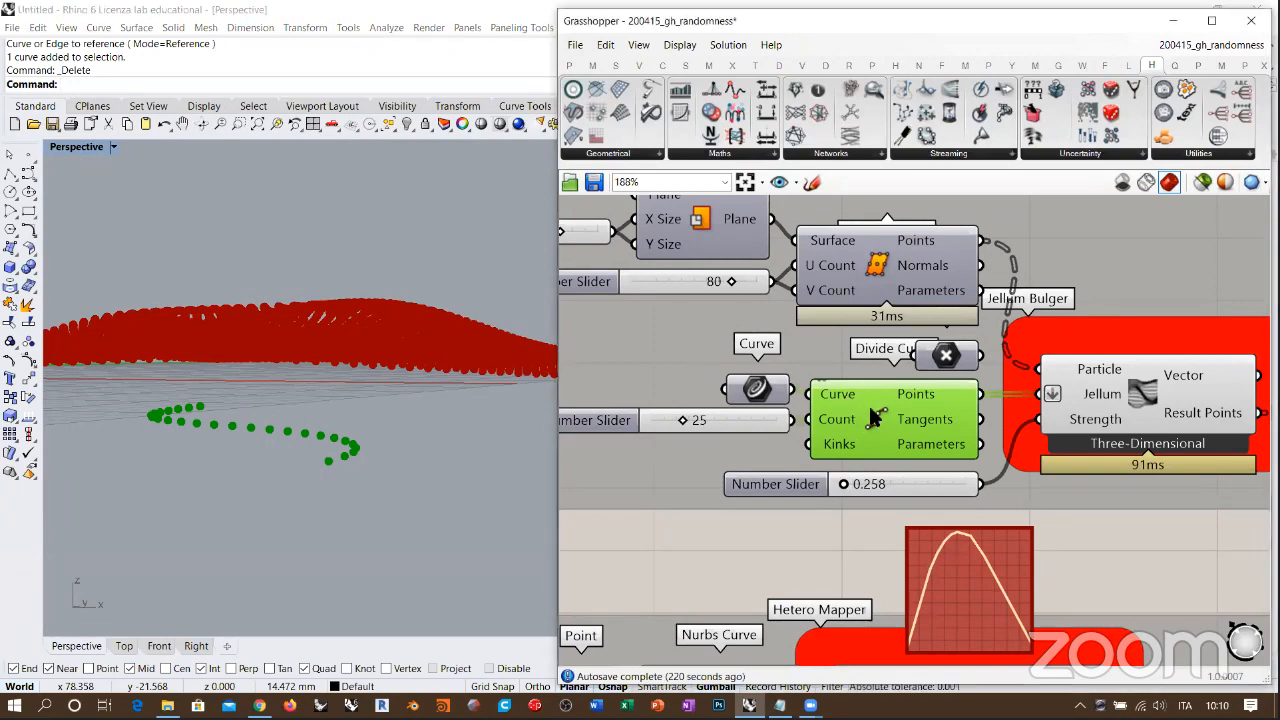
click(907, 265)
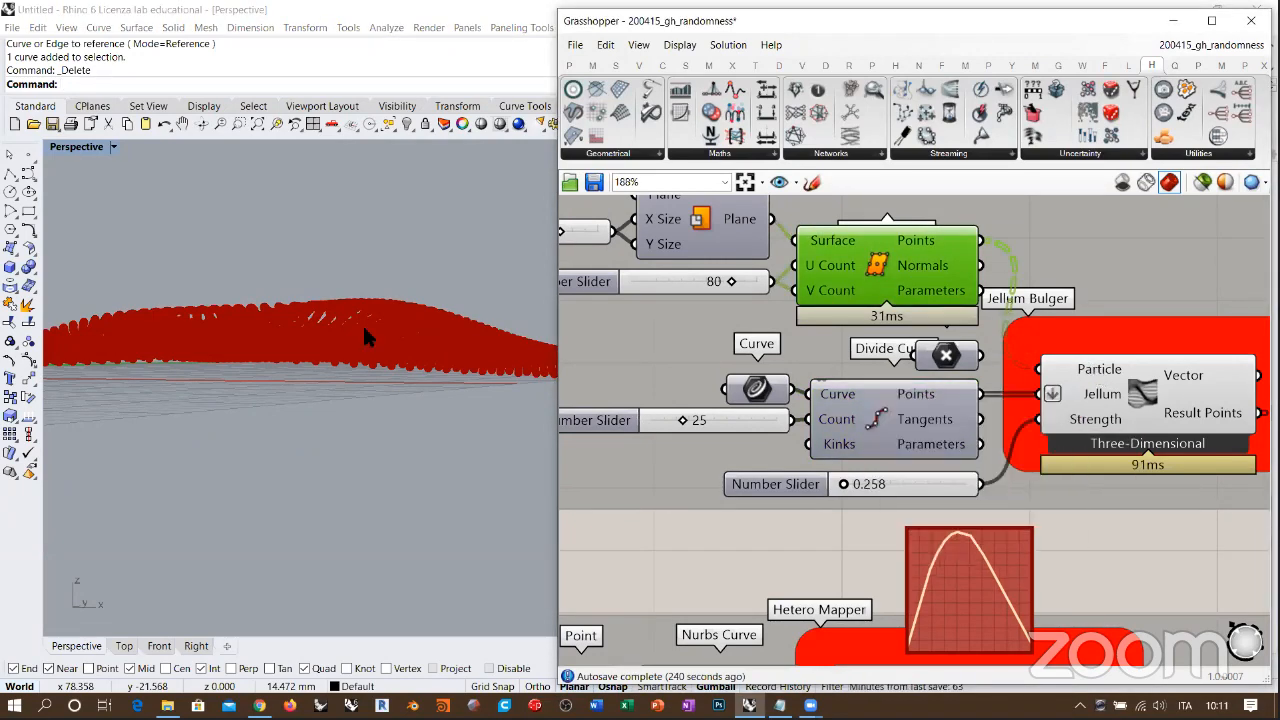
right_drag(370, 342, 338, 365)
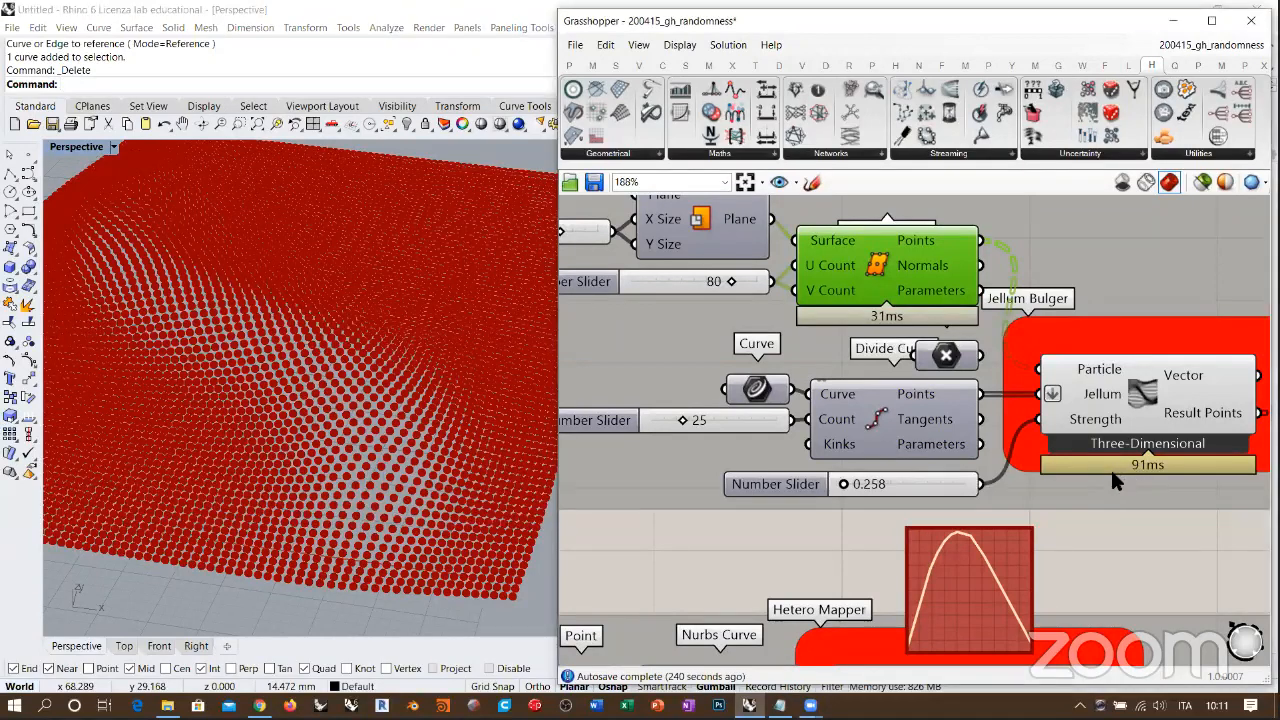
Step: View the bulged points side-on with Divide Curve selected to examine how its points sit relative to them
right_click(1112, 467)
click(1140, 473)
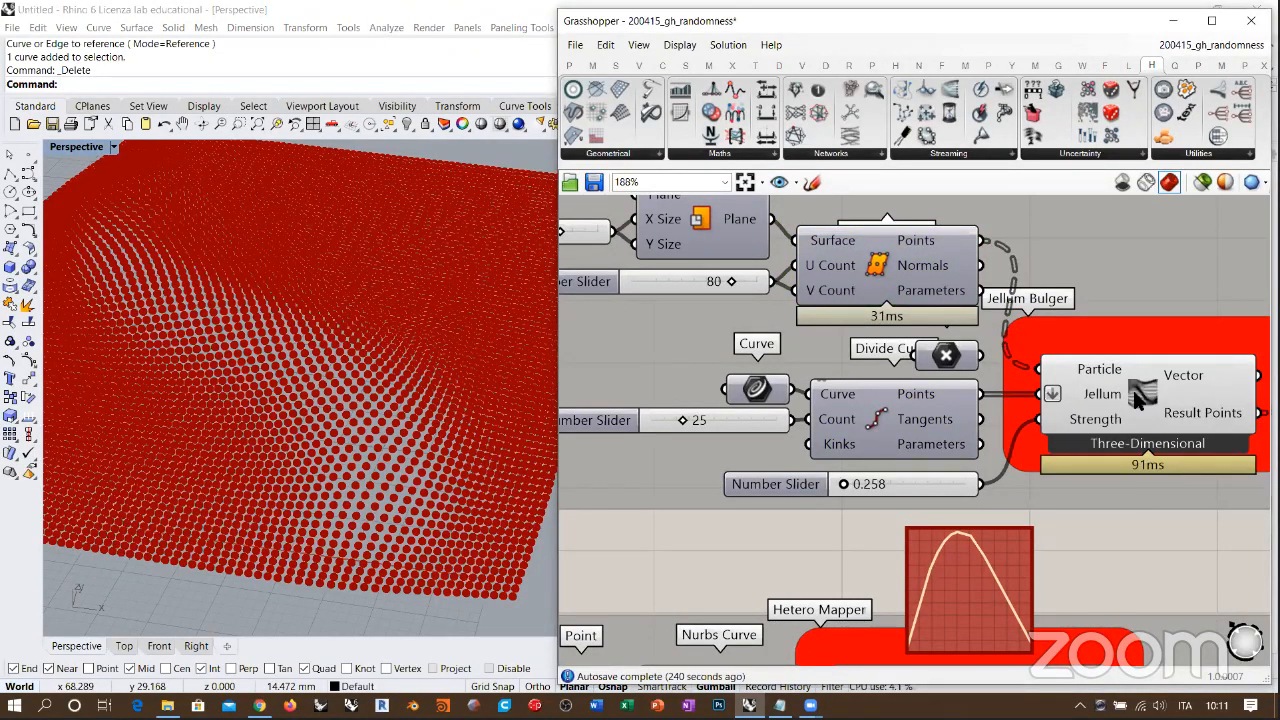
right_drag(364, 410, 352, 296)
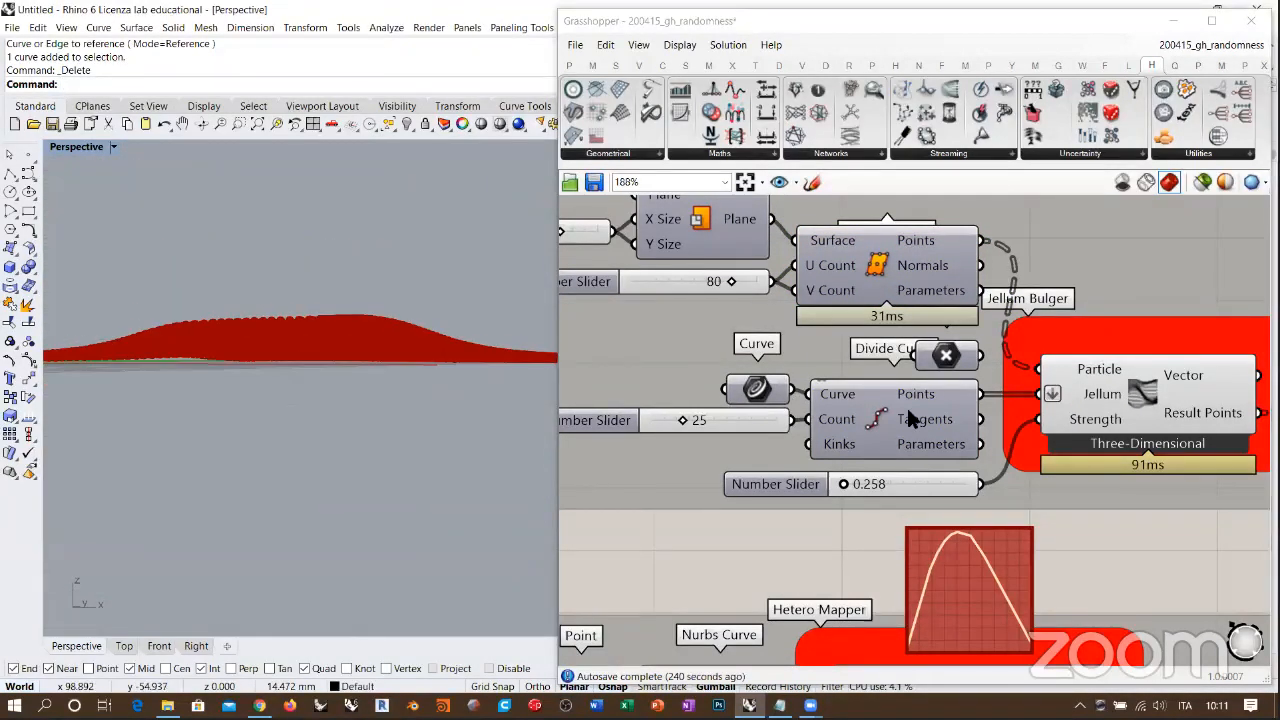
click(909, 412)
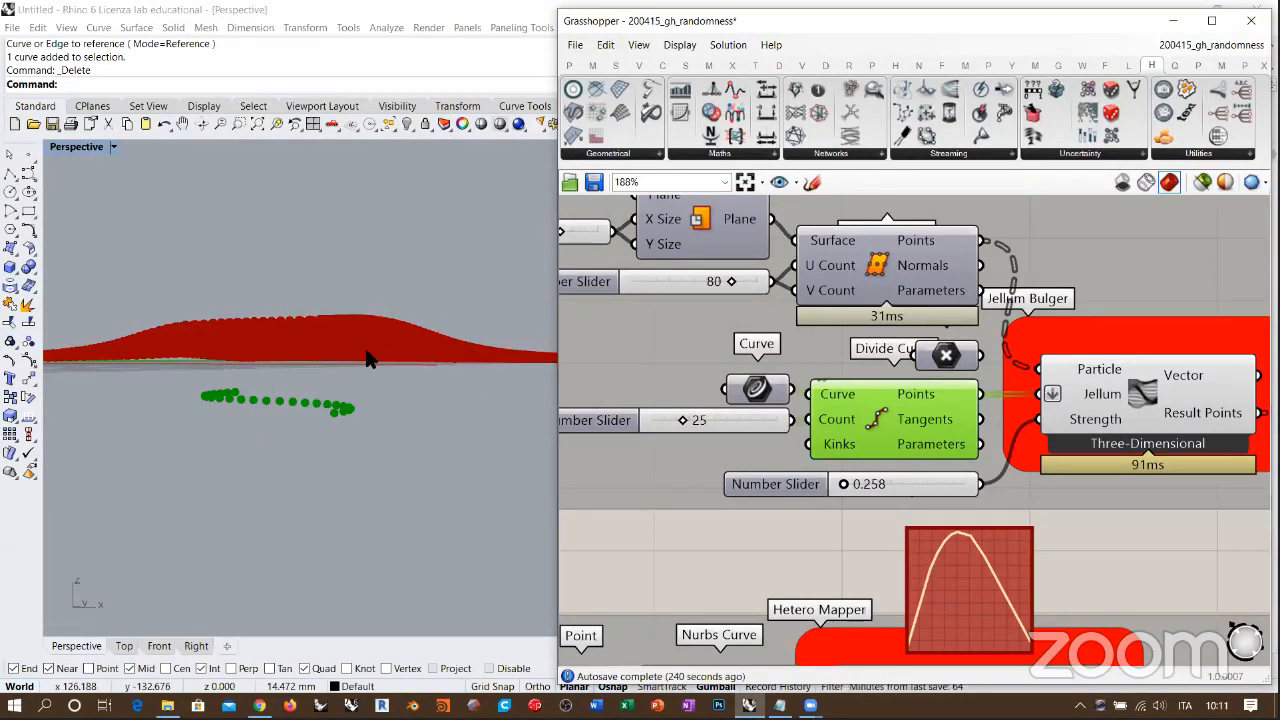
mouse_move(366, 357)
right_down()
mouse_move(391, 343)
mouse_move(266, 386)
mouse_move(370, 372)
right_up()
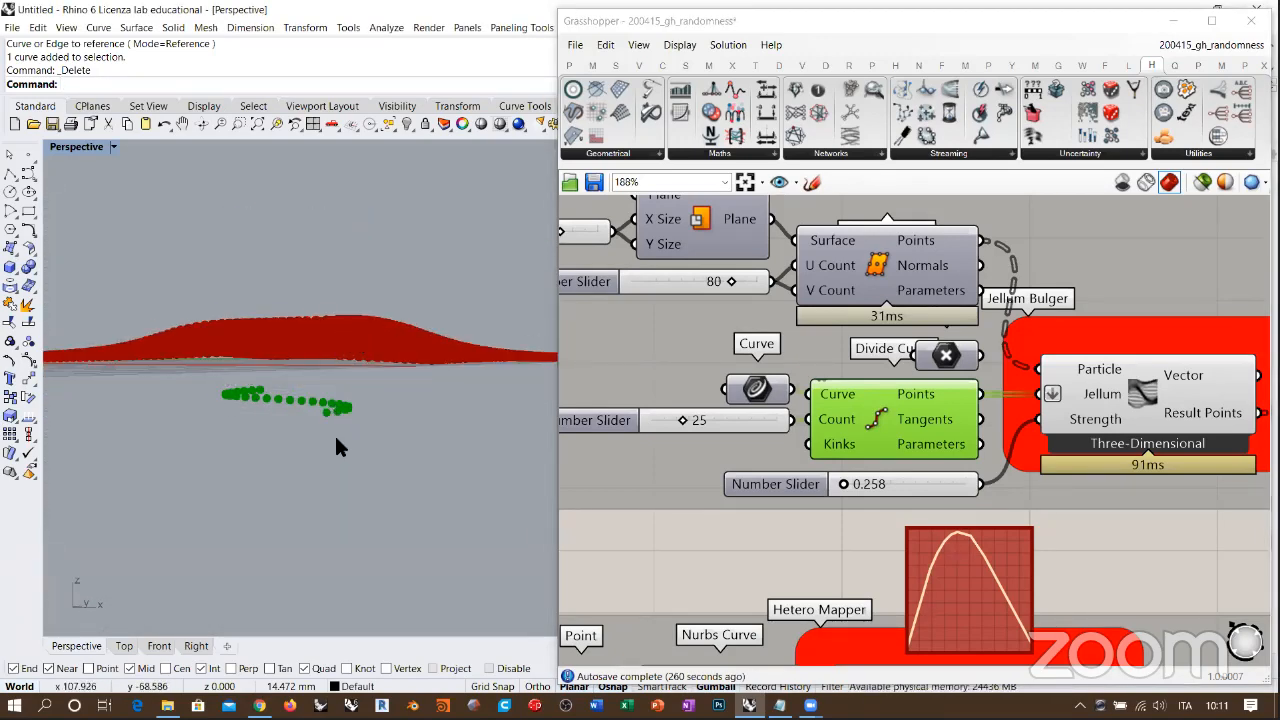
Step: Hide the preview of the Jellum Bulger component's displaced points
right_drag(1112, 382, 826, 386)
click(826, 386)
key(ctrl+q)
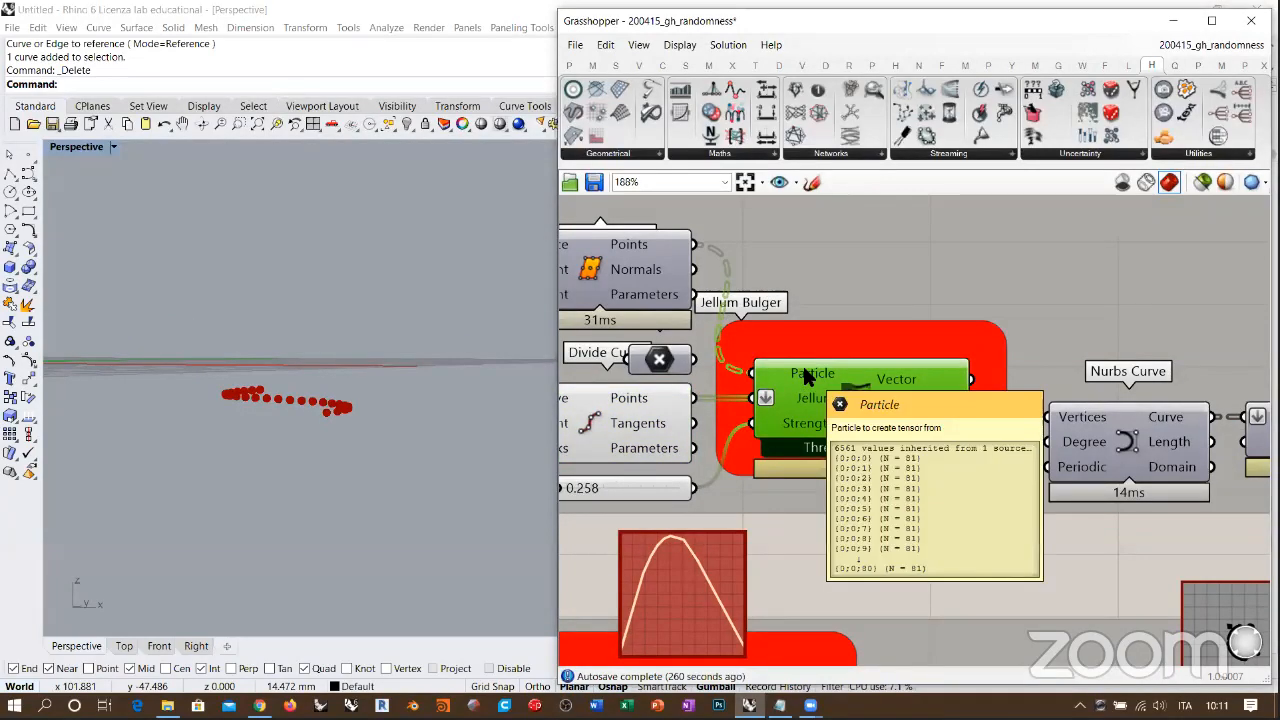
Step: Turn on the preview of the Nurbs Curve component fed by the Jellum Bulger's Result Points and inspect the curves
right_drag(924, 425, 737, 392)
mouse_move(735, 392)
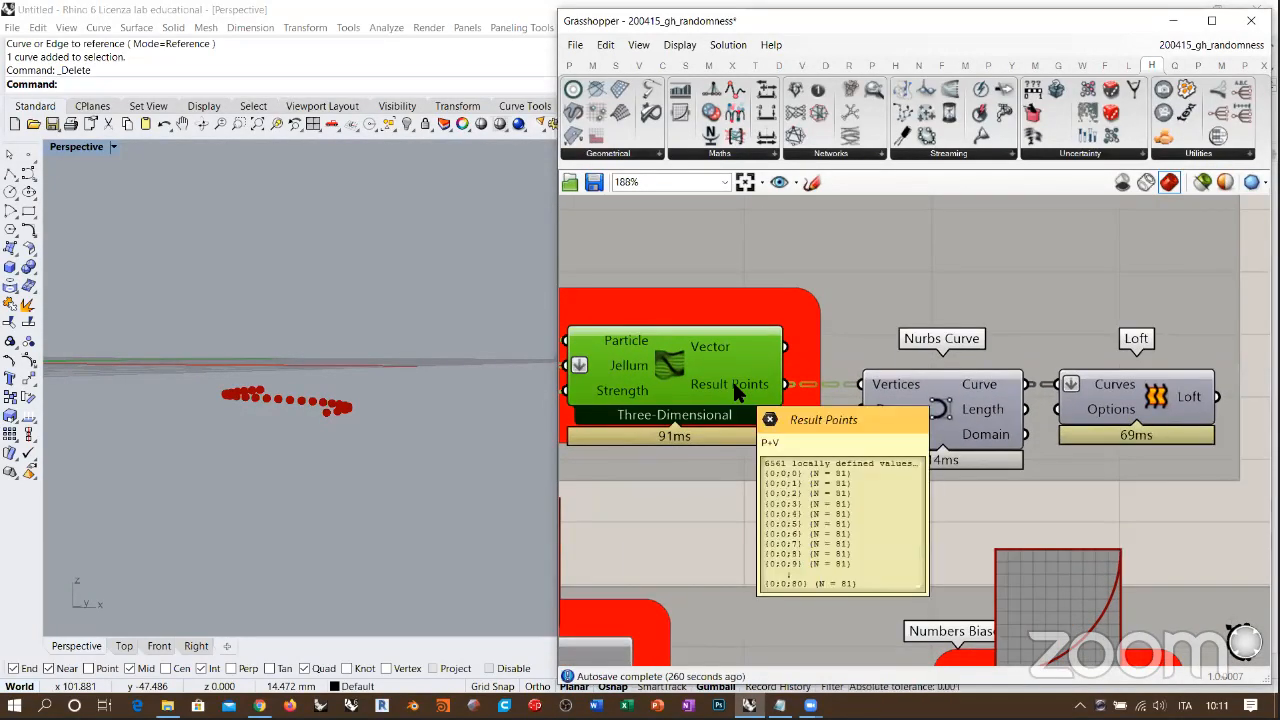
click(940, 408)
click(922, 520)
right_drag(423, 384, 375, 371)
scroll(349, 337, up, 3)
right_drag(344, 282, 385, 310)
Step: Turn on the Loft preview, hide the Nurbs Curve preview, and inspect the bulged surface from above
click(1135, 390)
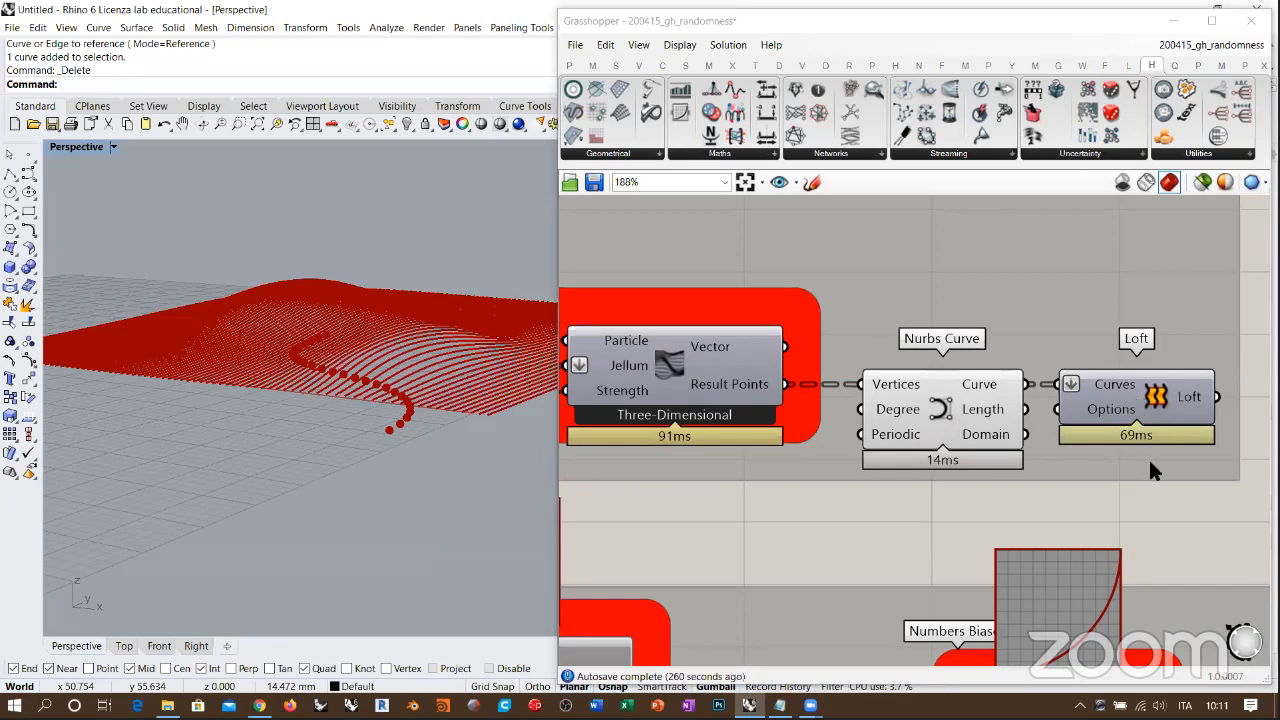
click(1148, 501)
click(948, 415)
click(930, 507)
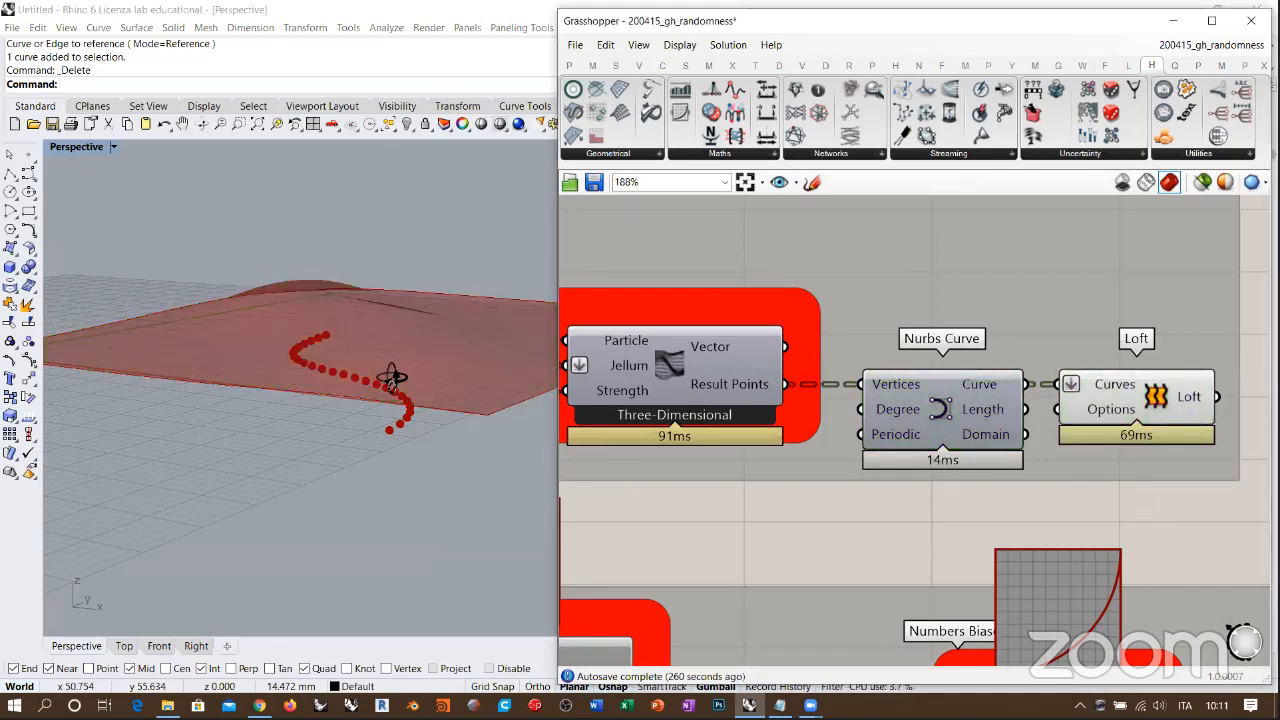
mouse_move(394, 371)
right_down()
mouse_move(391, 423)
mouse_move(411, 354)
right_up()
scroll(398, 362, up, 5)
scroll(394, 368, down, 5)
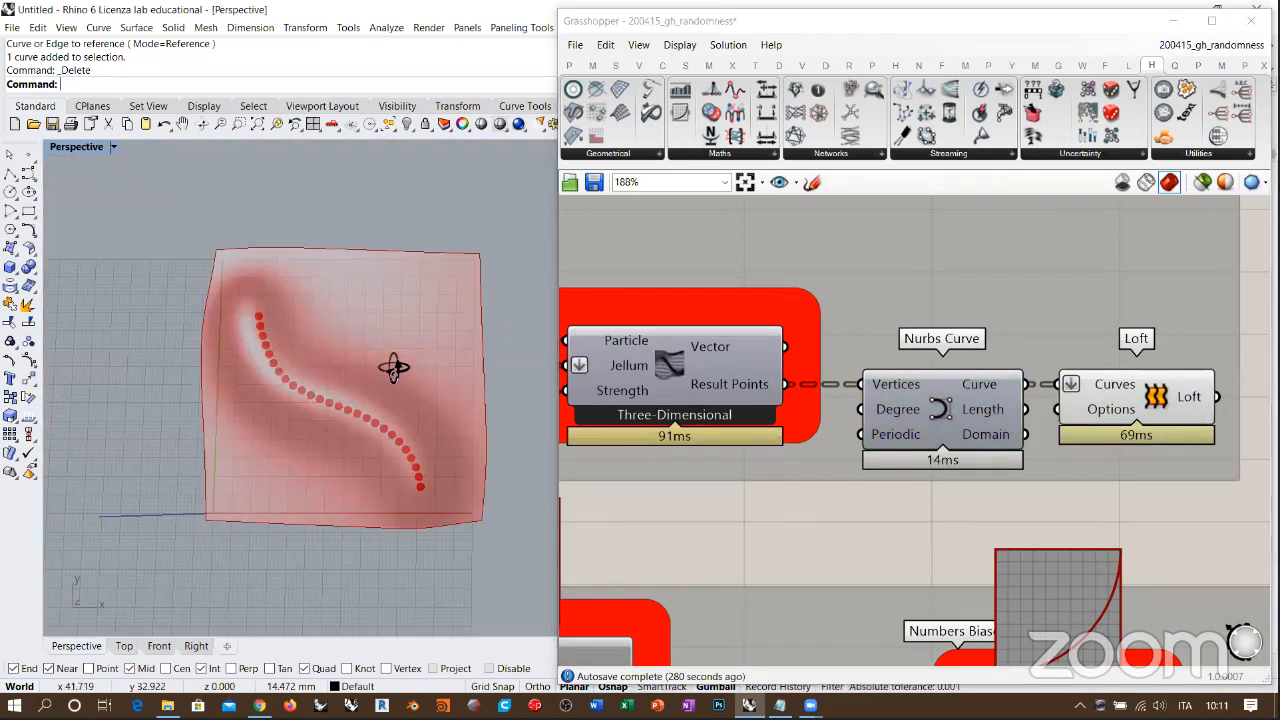
click(1157, 398)
click(1162, 517)
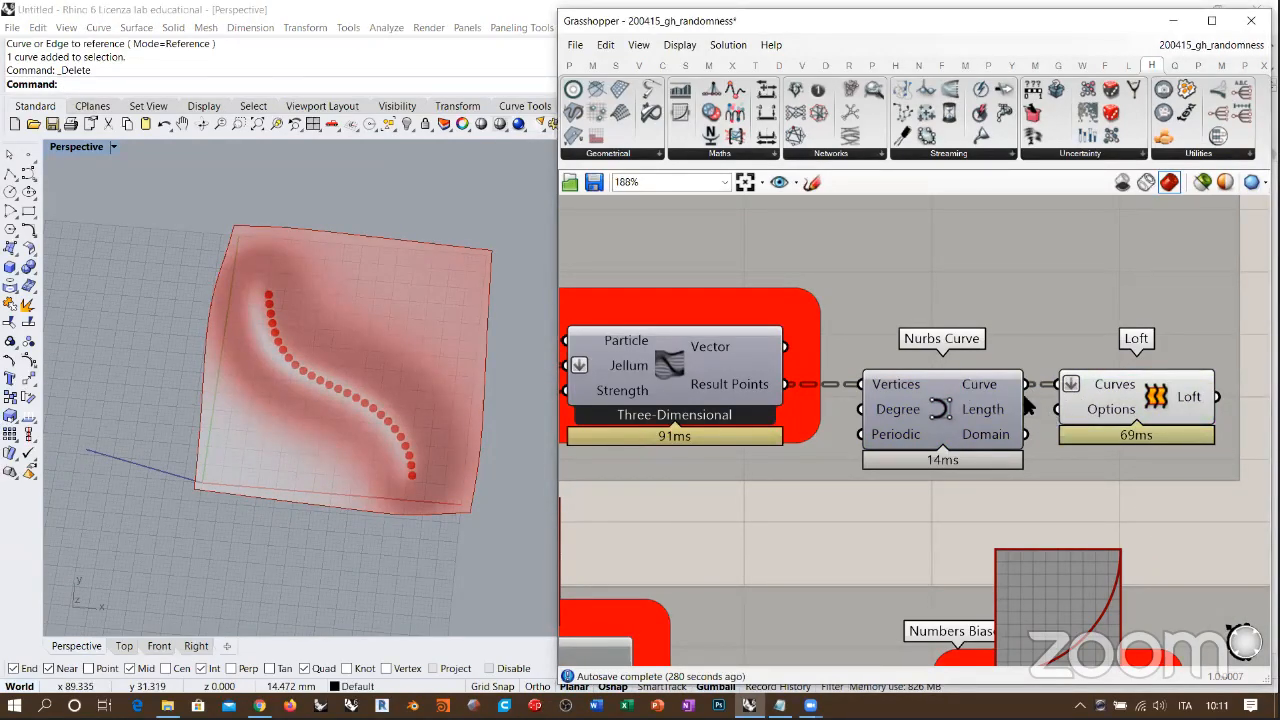
Step: Set the Jellum Bulger's Strength slider to 0.000 and inspect the resulting surface together with the curve's points
right_drag(743, 412, 828, 394)
right_drag(381, 323, 409, 371)
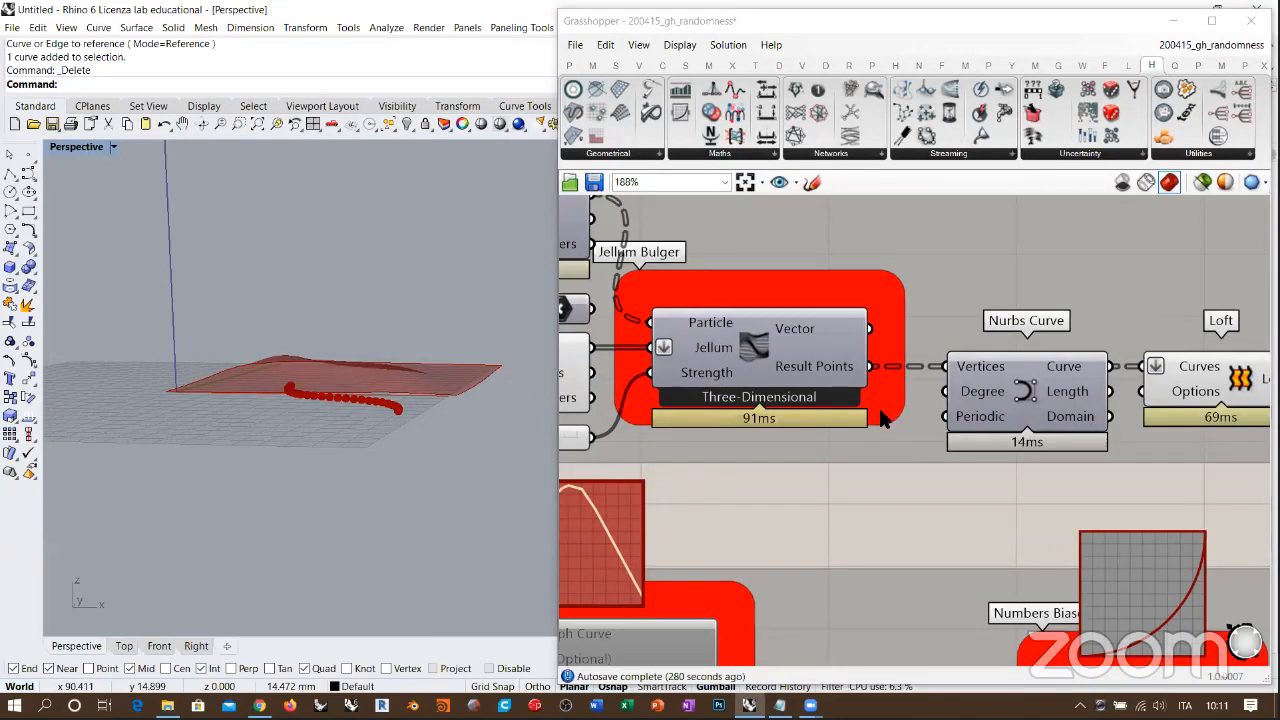
right_drag(892, 397, 950, 395)
right_drag(717, 378, 905, 376)
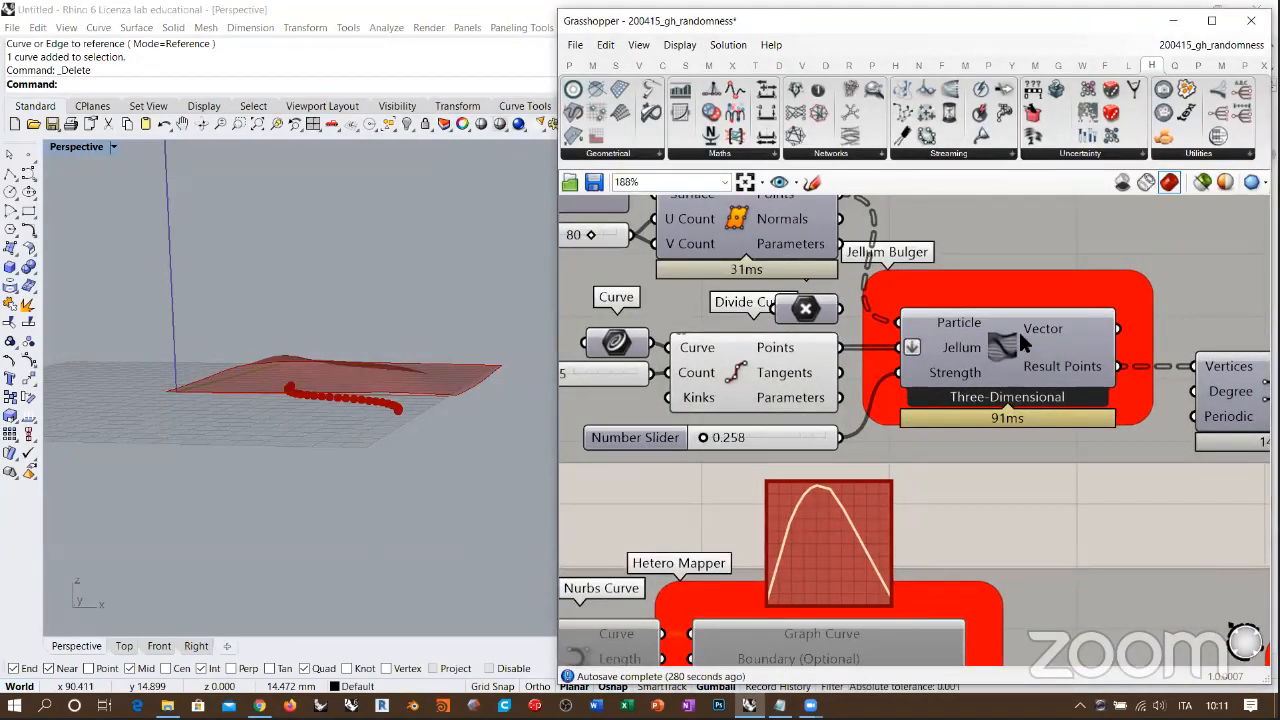
mouse_move(707, 441)
mouse_down()
mouse_move(724, 441)
mouse_move(706, 443)
mouse_up()
drag(704, 443, 692, 443)
right_drag(950, 386, 998, 376)
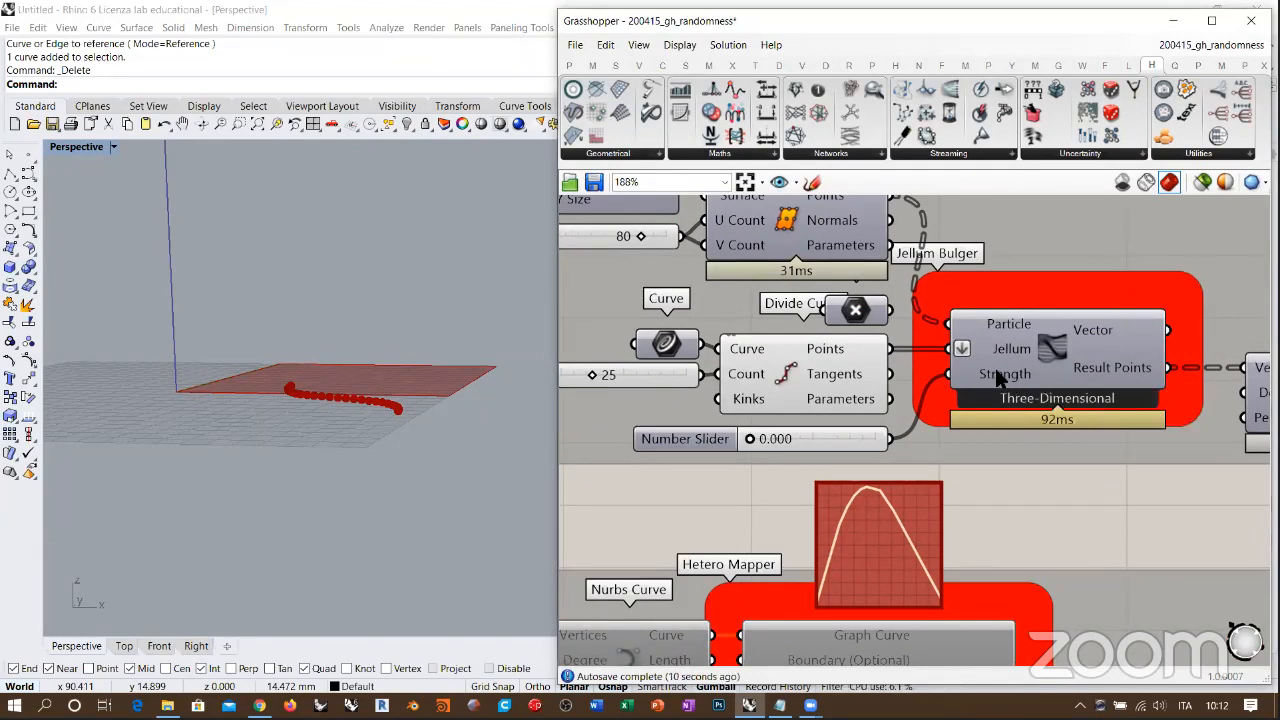
right_drag(425, 350, 430, 445)
scroll(411, 380, up, 3)
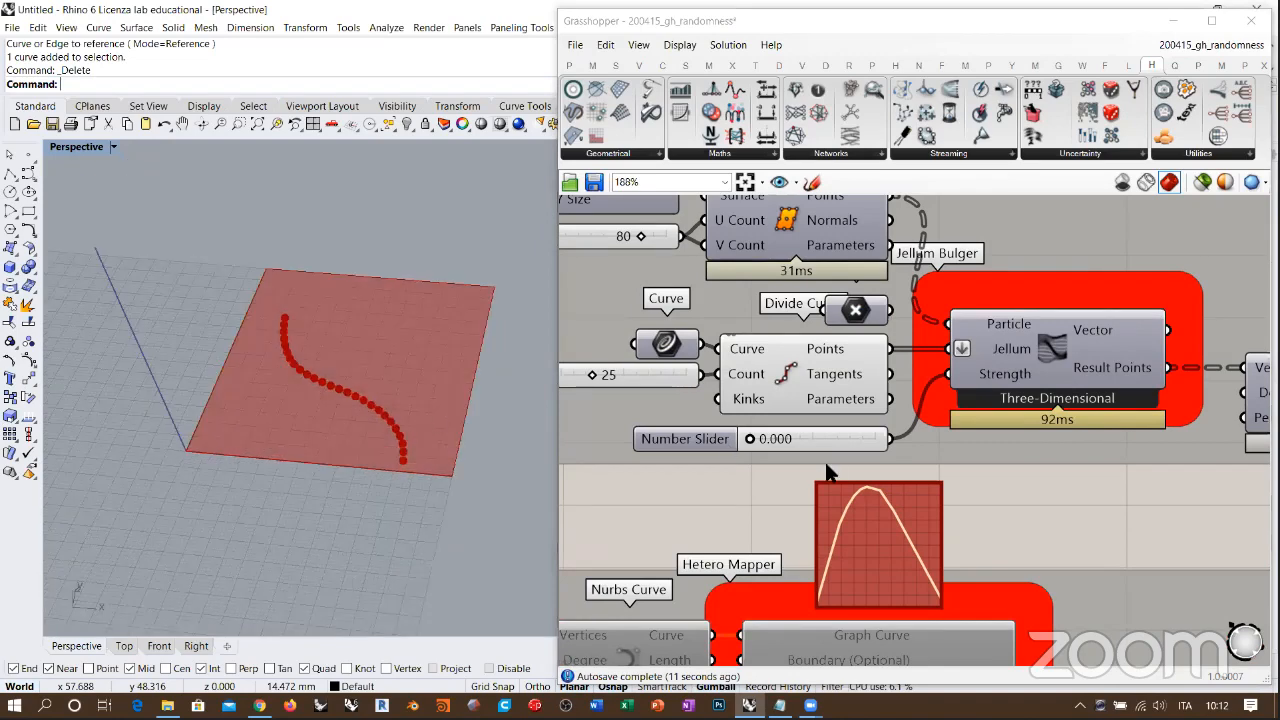
Step: Extend the Strength slider's numeric domain to negative values and set the slider to -0.167
double_click(698, 439)
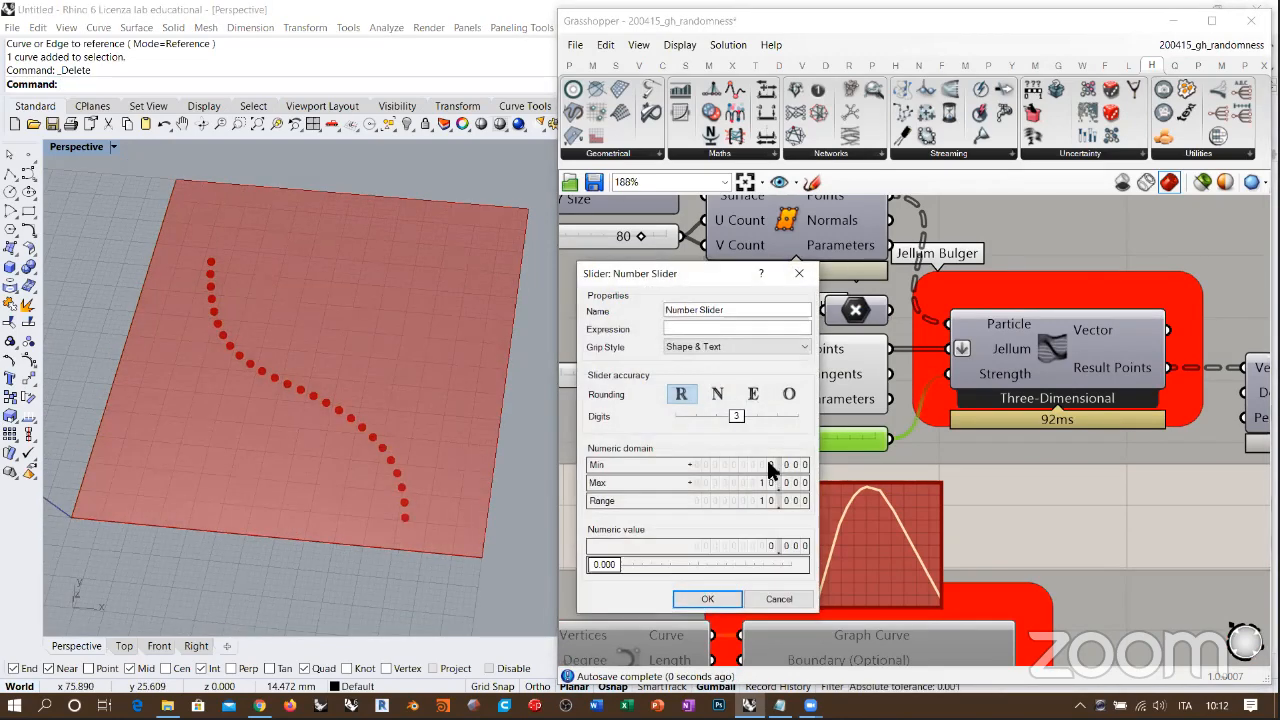
click(707, 598)
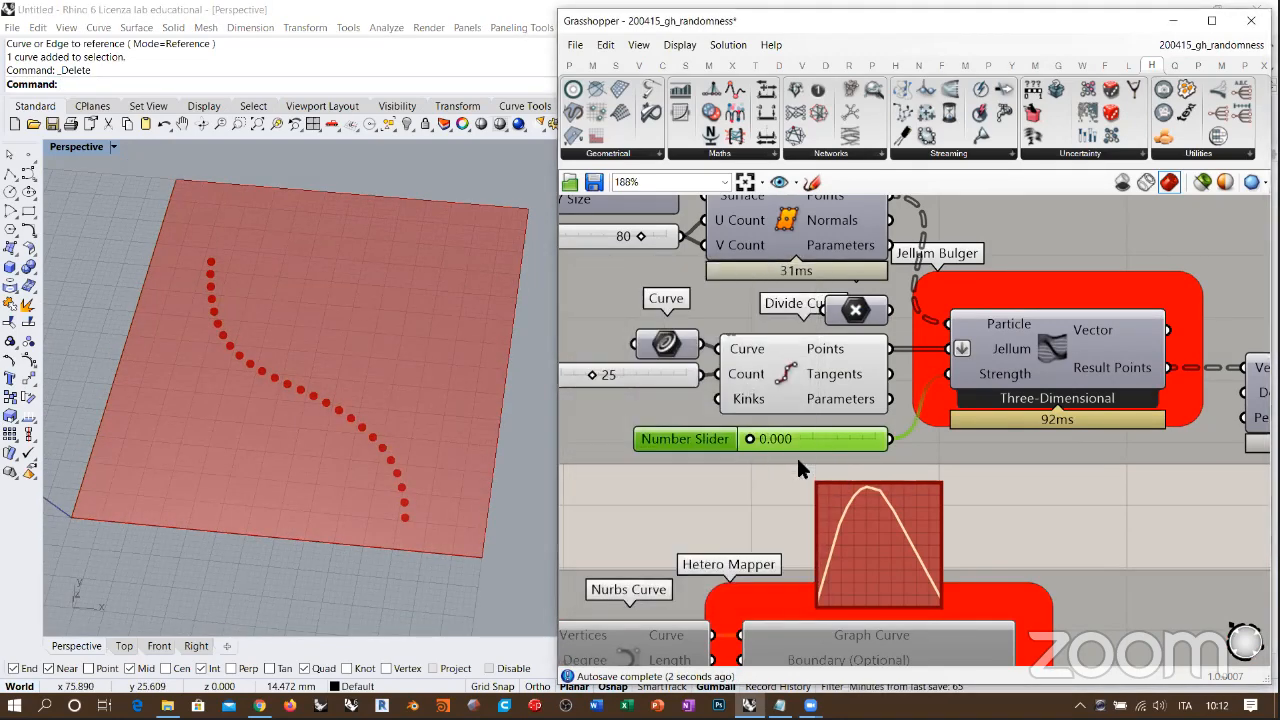
right_drag(796, 455, 852, 435)
scroll(852, 435, up, 3)
drag(891, 423, 884, 422)
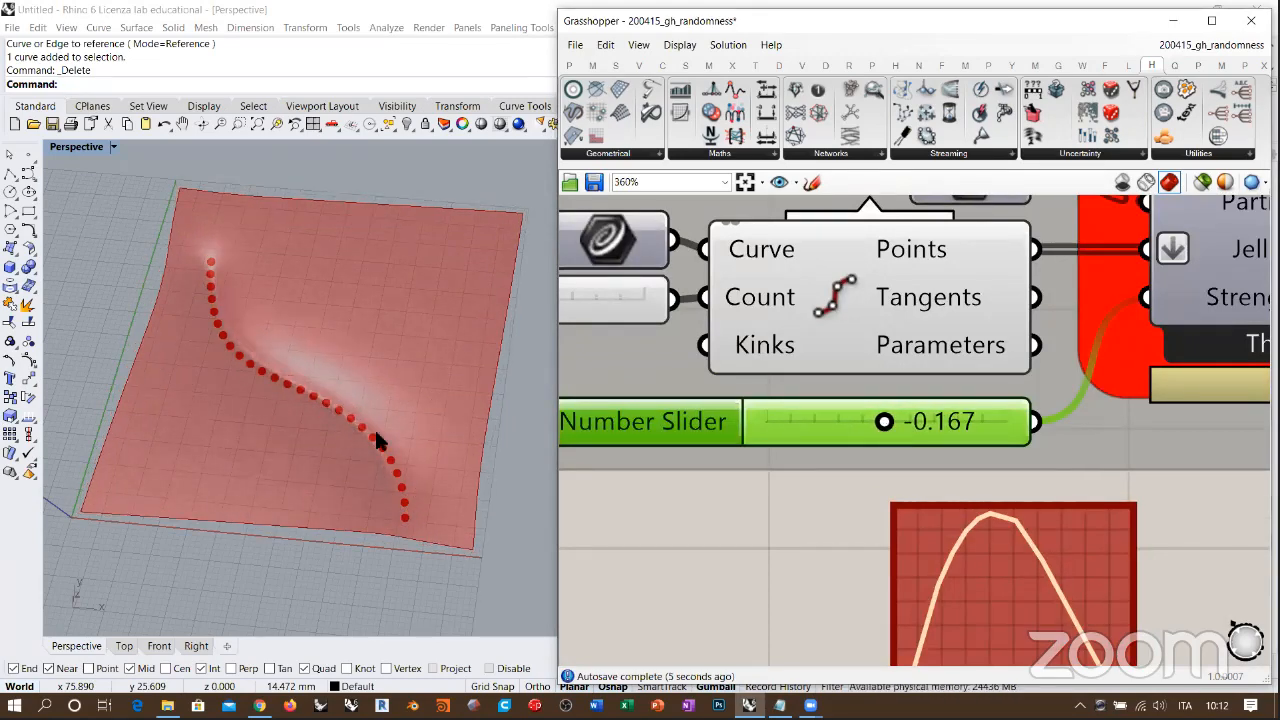
Step: Try Strength values of -0.278 and -0.111, examining the surface around the curve's points from above and the side
right_drag(383, 437, 500, 470)
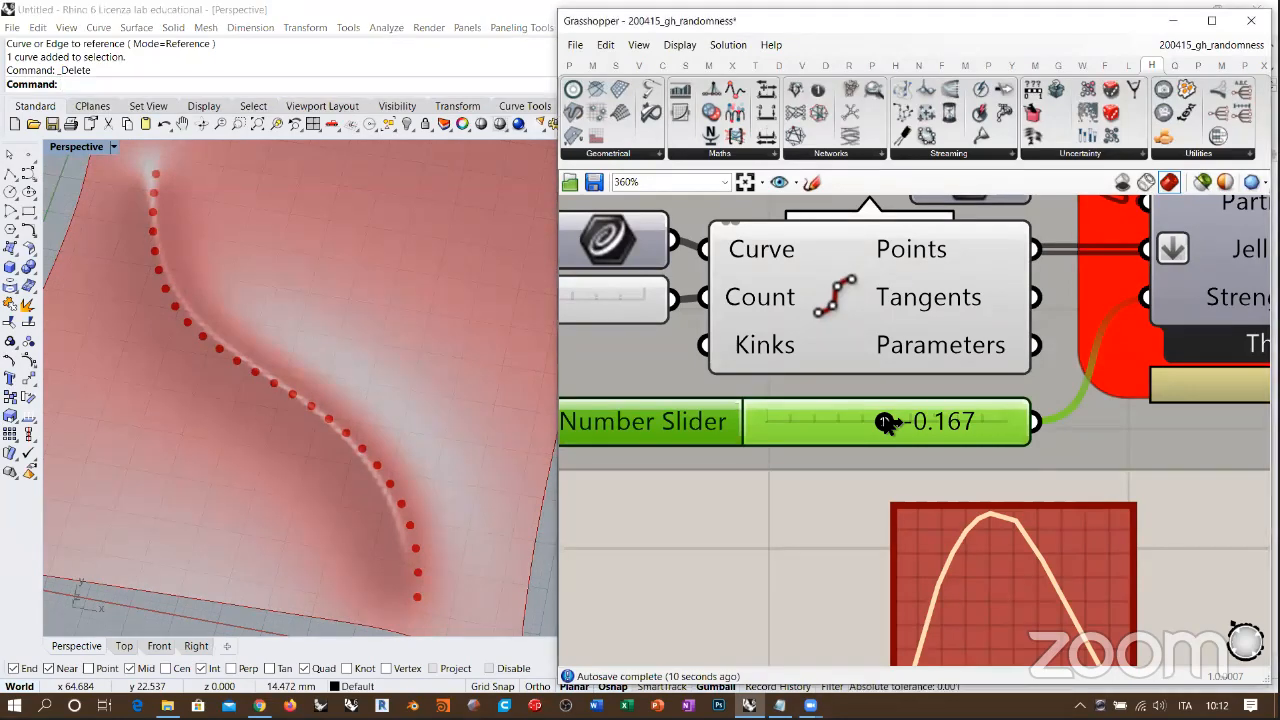
drag(885, 422, 882, 422)
right_drag(408, 457, 371, 434)
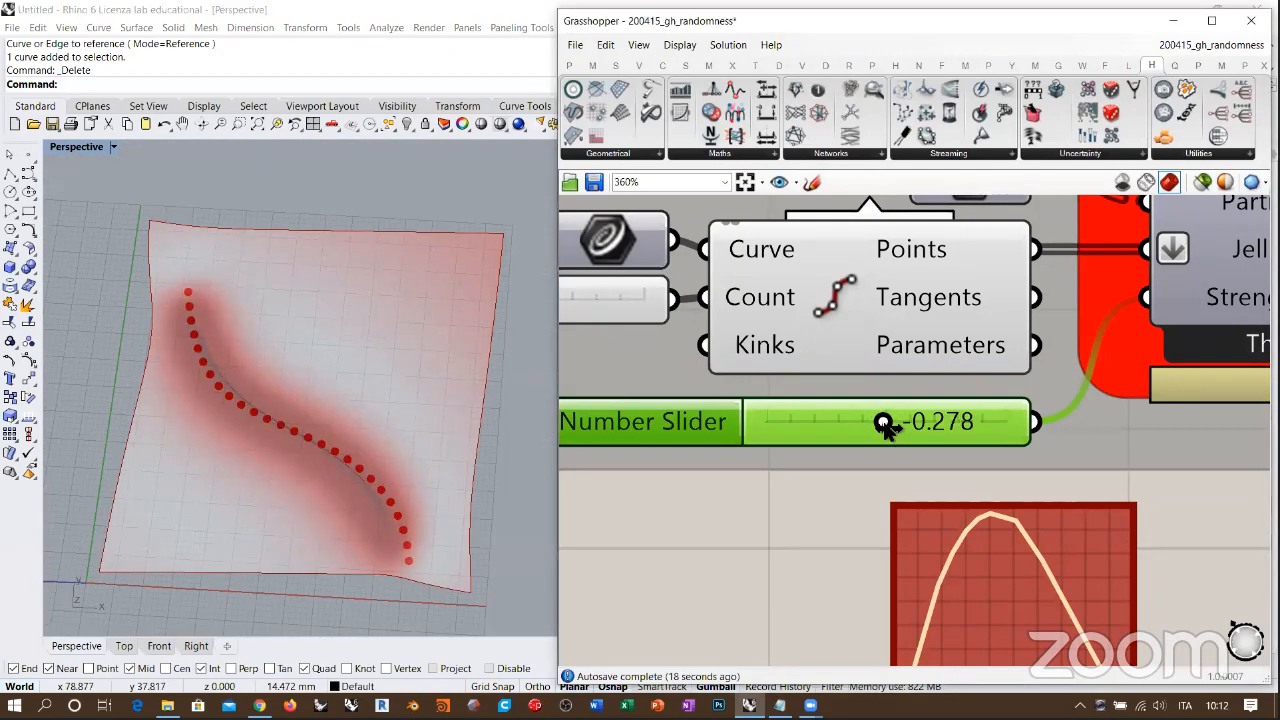
drag(885, 424, 888, 424)
right_drag(377, 363, 410, 332)
drag(885, 424, 887, 424)
right_drag(794, 349, 782, 395)
Step: Show the points of the separate point parameter and hide the Divide Curve points
scroll(785, 397, down, 3)
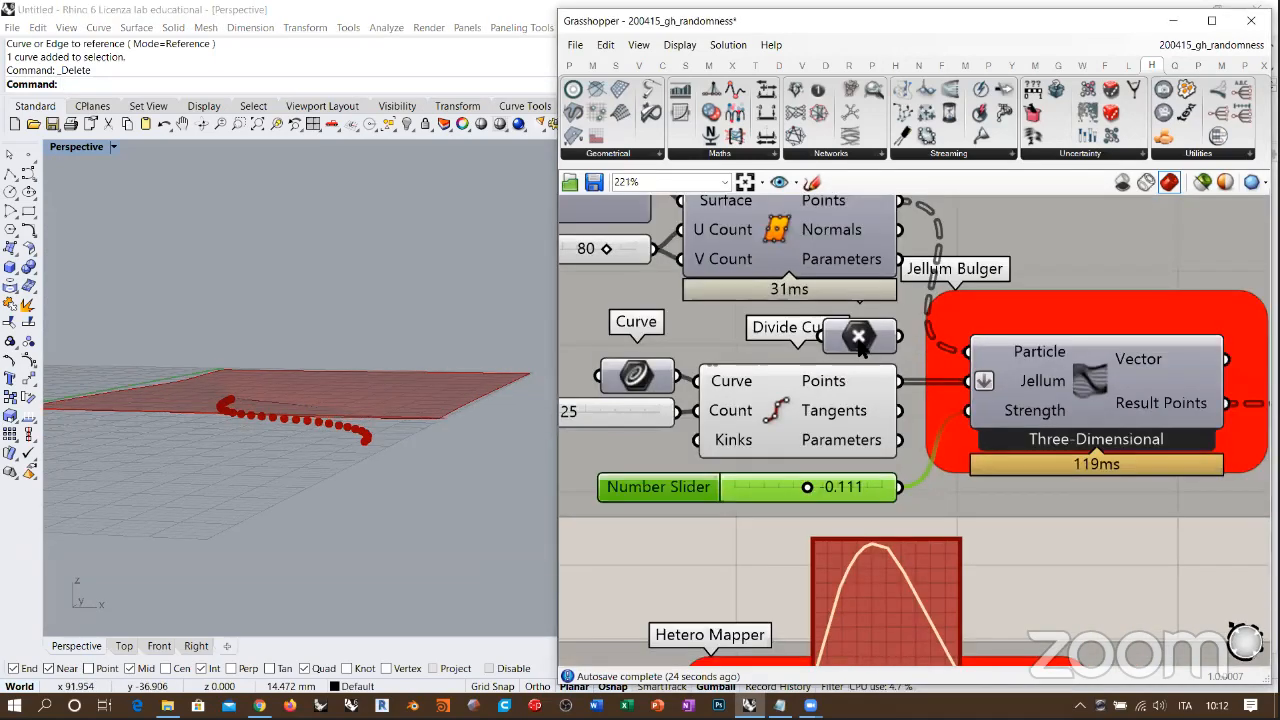
click(858, 340)
click(815, 415)
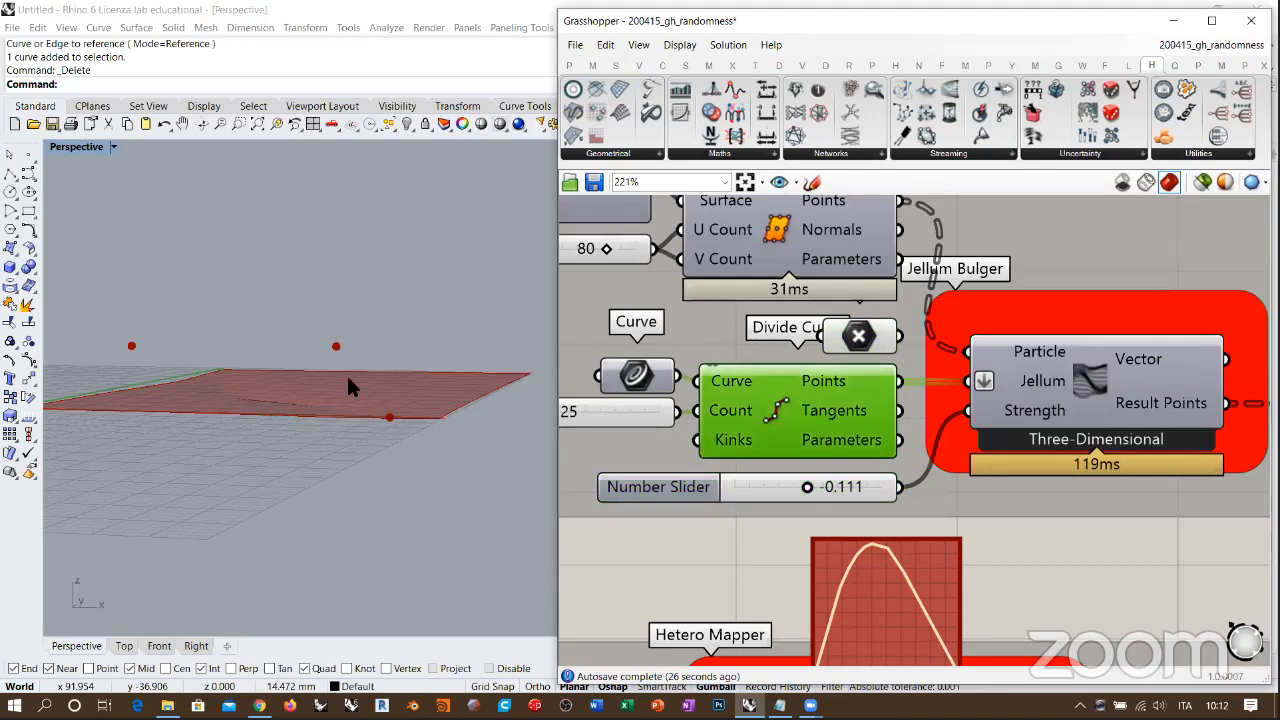
right_drag(348, 387, 323, 282)
Step: Connect the point parameter to the Jellum Bulger's Jellum input in place of the Divide Curve points
drag(897, 340, 969, 393)
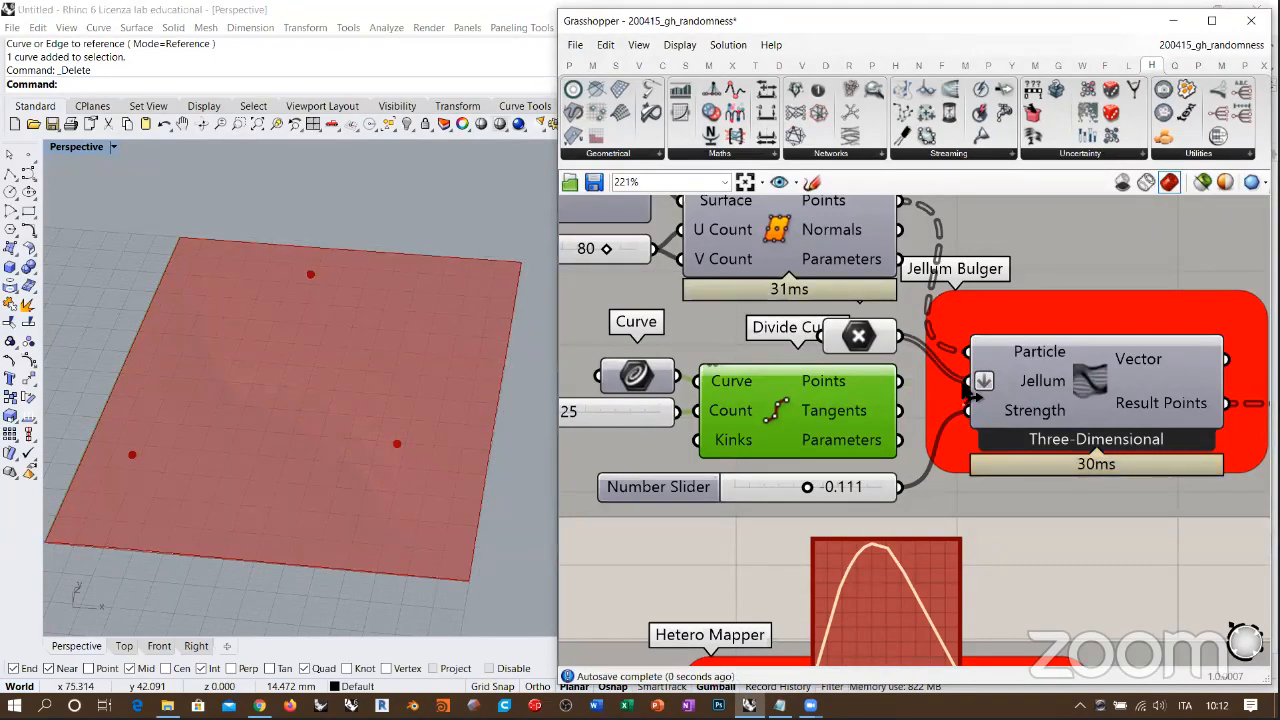
click(858, 340)
mouse_move(394, 451)
right_down()
mouse_move(366, 360)
mouse_move(395, 440)
right_up()
Step: Set the Strength slider to -0.777 and examine the deformation around the three attractor points
right_drag(721, 467, 763, 424)
scroll(854, 443, up, 5)
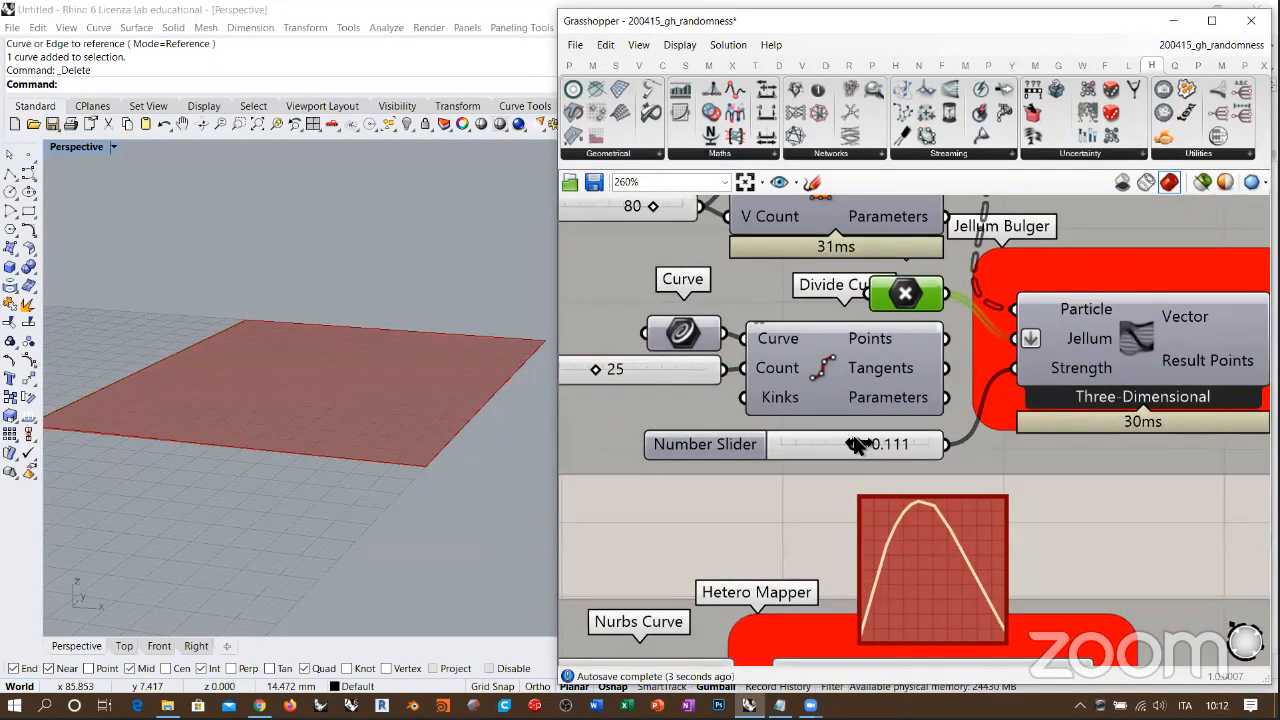
drag(860, 439, 849, 436)
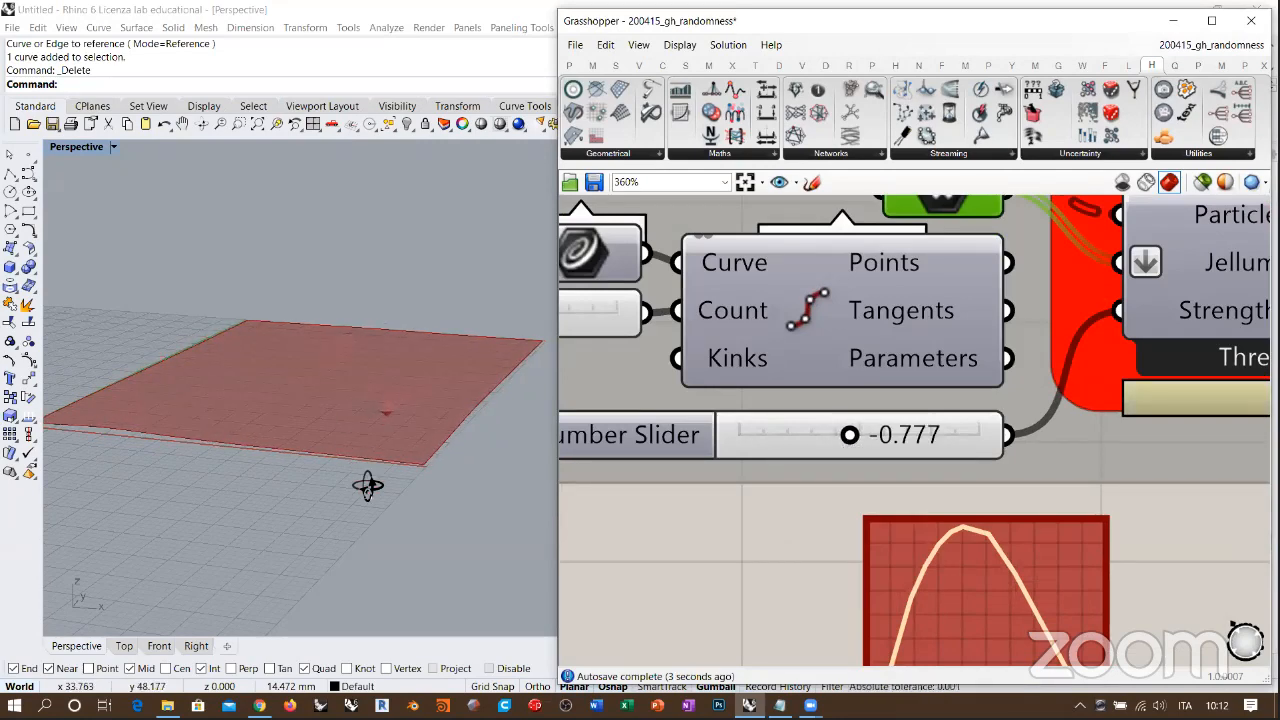
right_drag(366, 486, 1022, 338)
right_drag(1060, 528, 1009, 635)
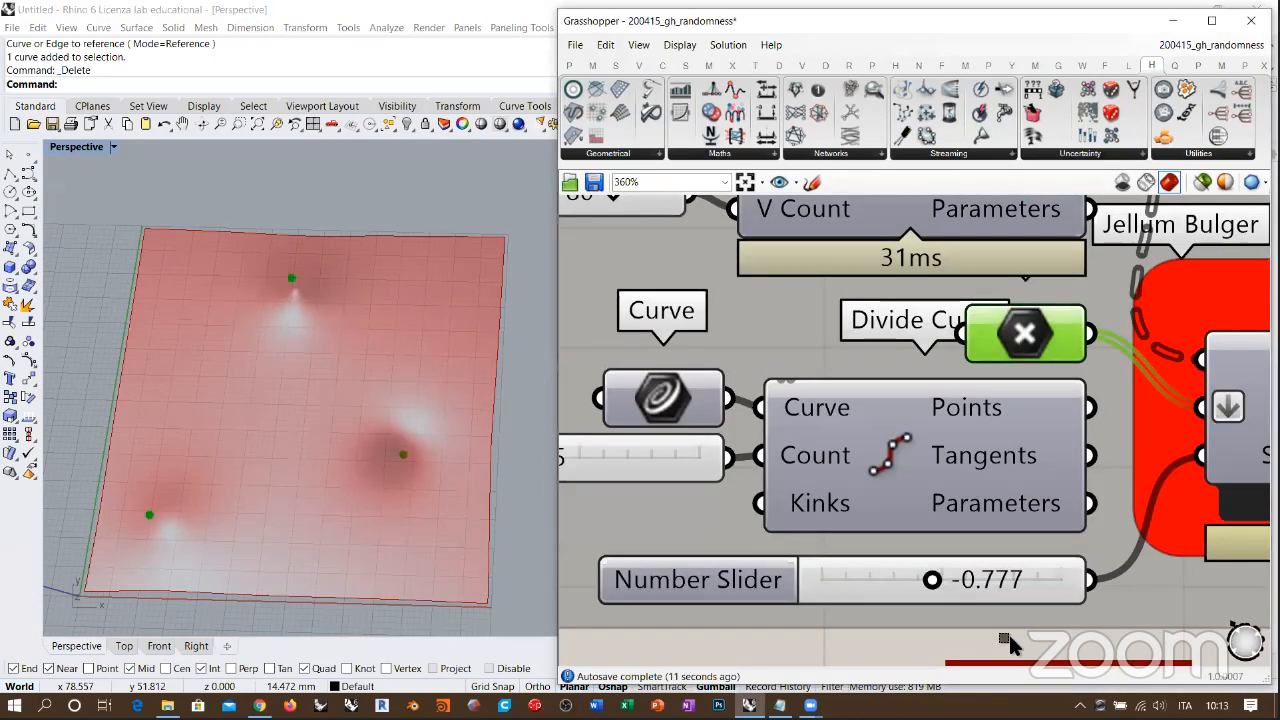
Step: Select the point parameter and move its farthest attractor point along the Y axis slightly toward the surface's middle
click(1009, 635)
click(1026, 332)
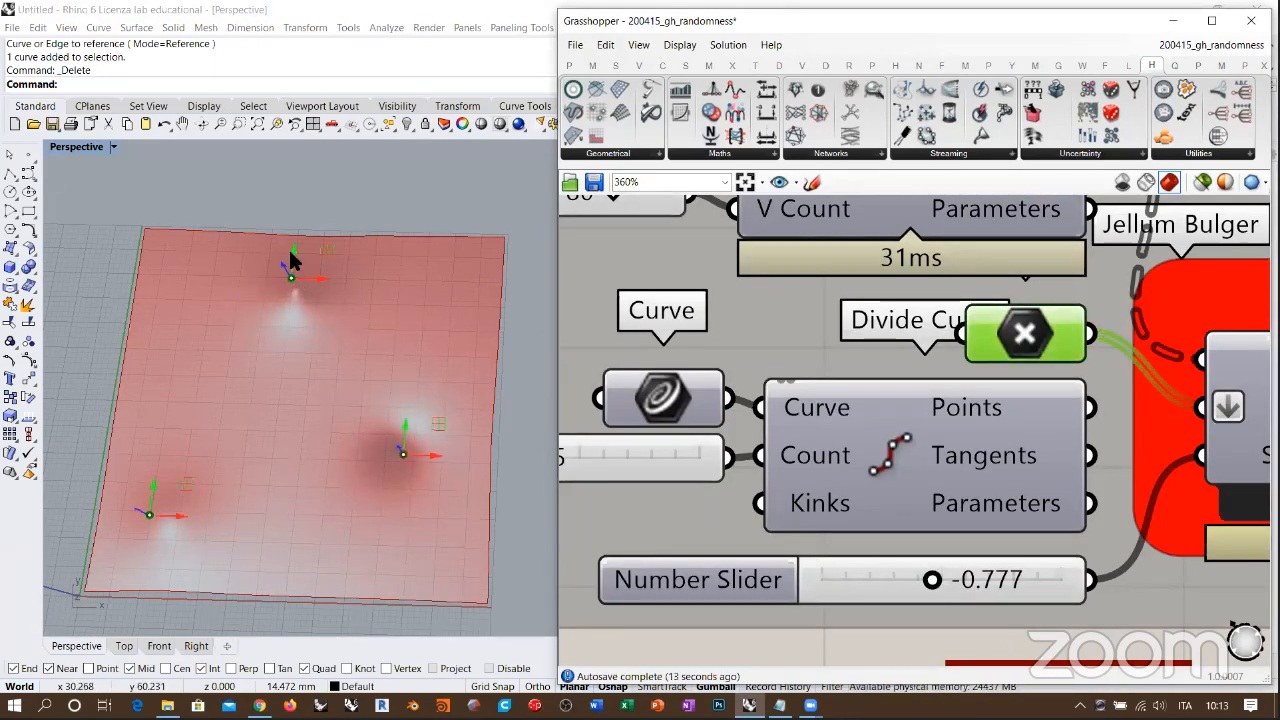
drag(290, 262, 271, 340)
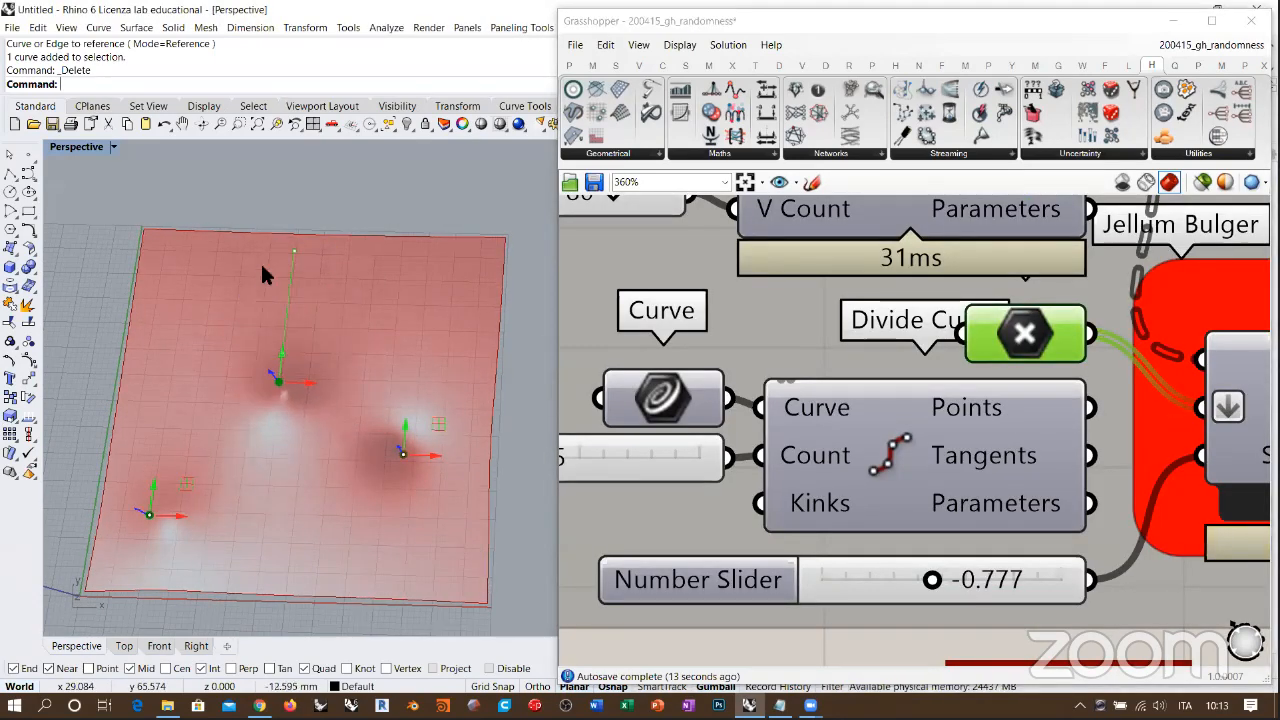
scroll(829, 466, down, 4)
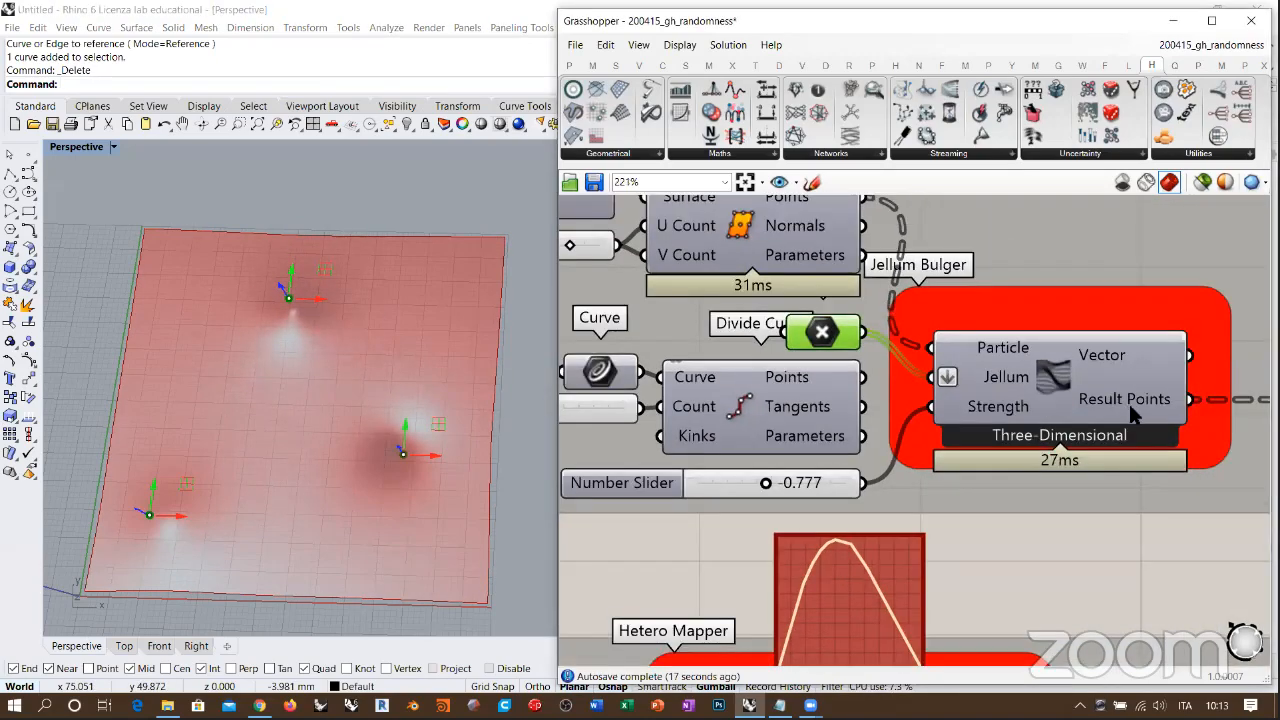
Step: Show the Nurbs Curve preview and hide the Loft so only the deformed curves are displayed
click(868, 394)
right_drag(1004, 404, 583, 387)
click(962, 403)
click(894, 529)
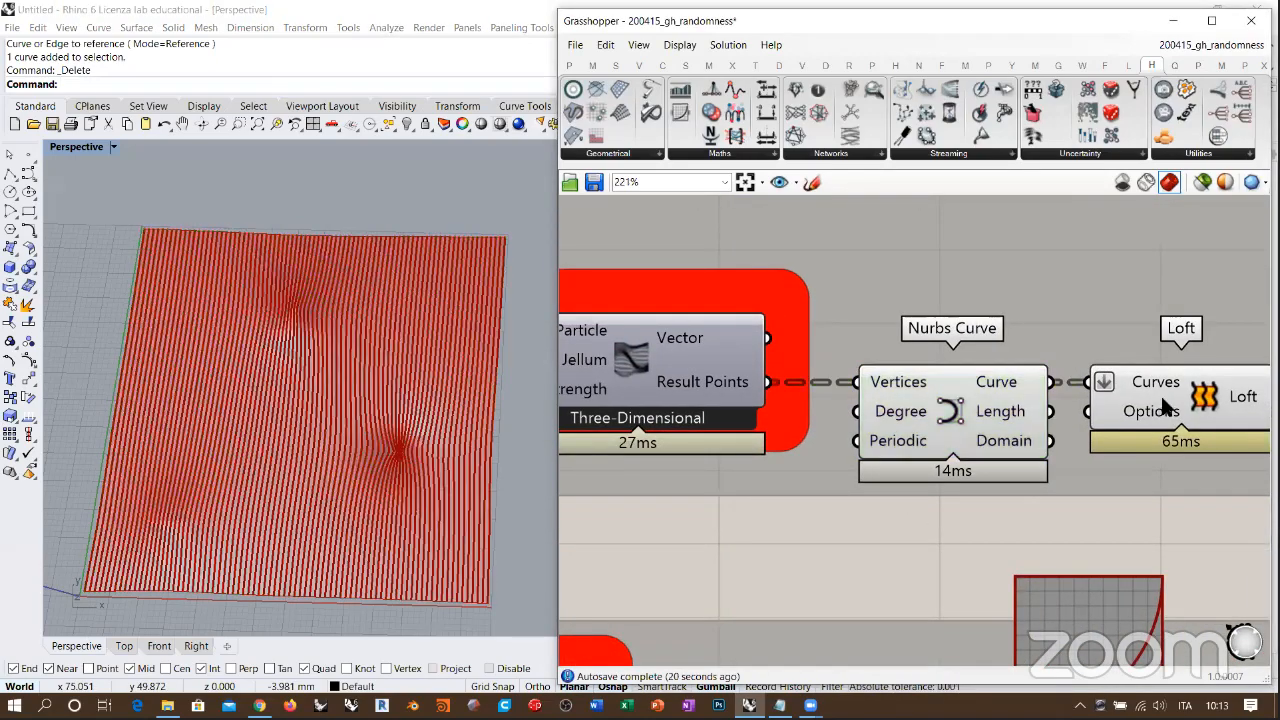
click(1168, 404)
right_drag(314, 291, 337, 363)
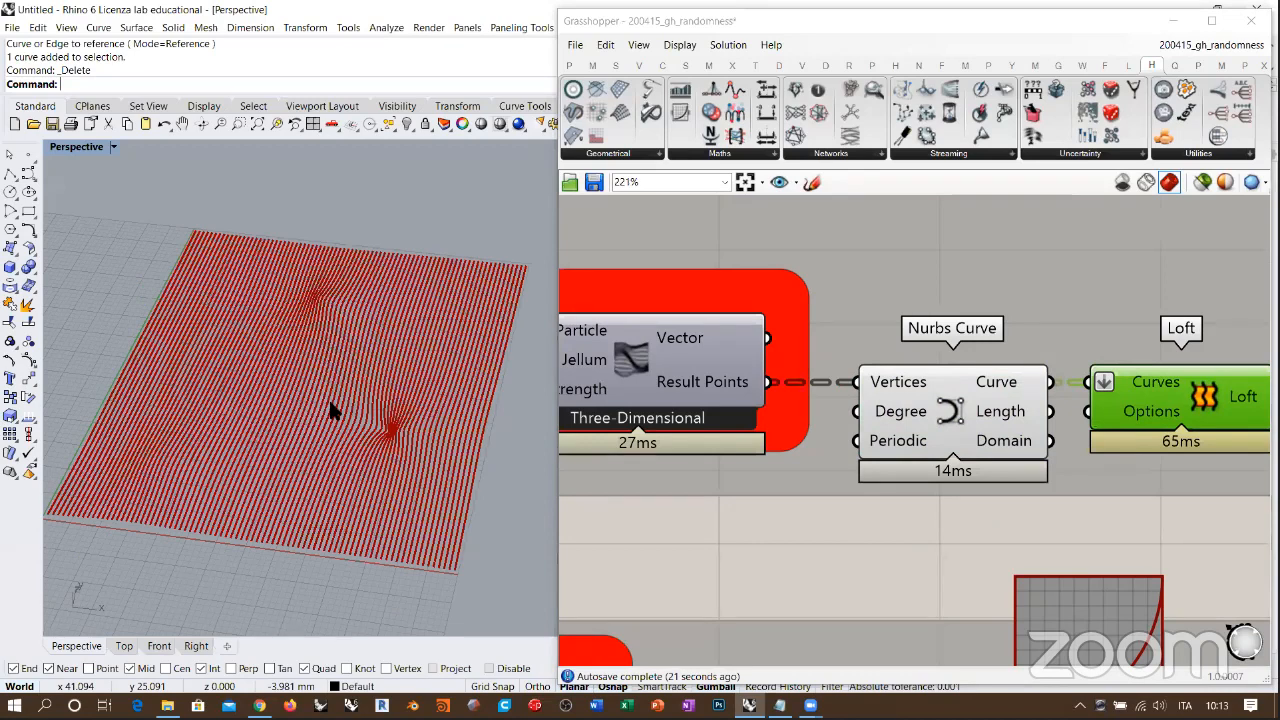
scroll(851, 462, up, 5)
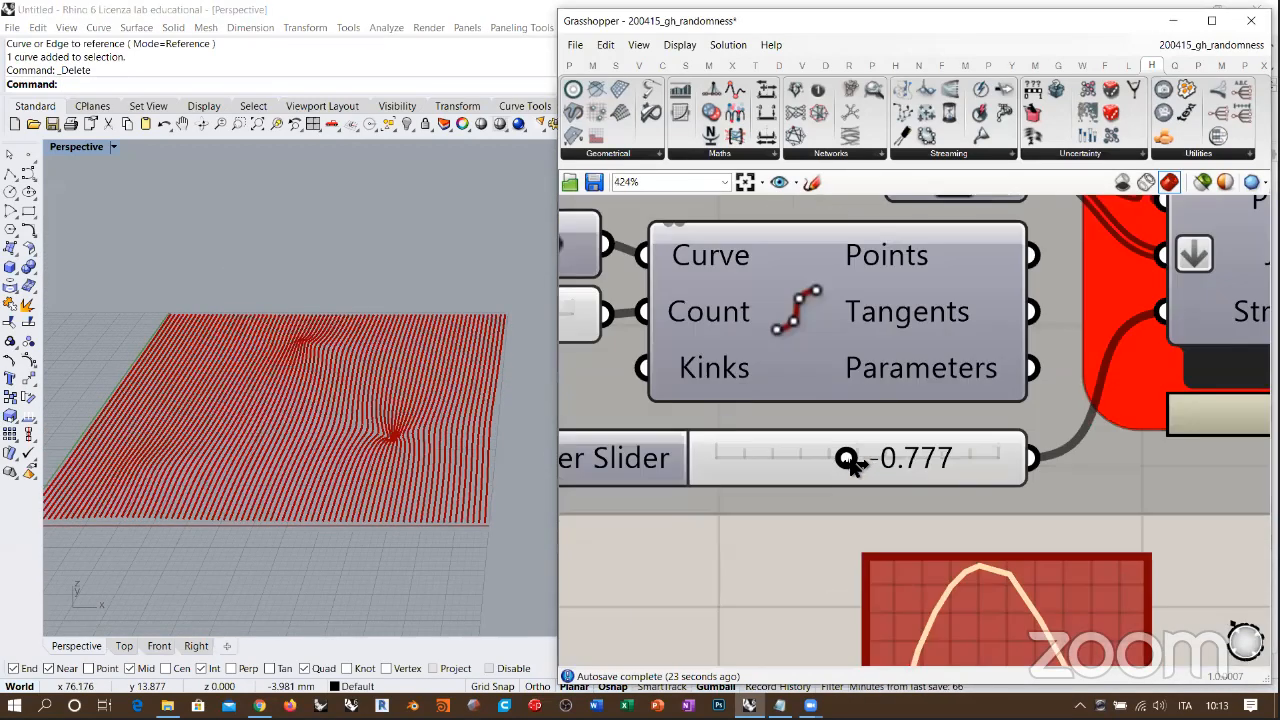
Step: Set the Strength slider to 3.376 and examine the bulging curves from a lower viewing angle
drag(862, 465, 923, 467)
mouse_move(411, 411)
right_down()
mouse_move(453, 382)
mouse_move(336, 456)
mouse_move(309, 417)
mouse_move(351, 449)
mouse_move(337, 349)
mouse_move(330, 396)
mouse_move(275, 303)
right_up()
scroll(275, 303, up, 3)
right_drag(1210, 440, 620, 448)
scroll(620, 448, down, 4)
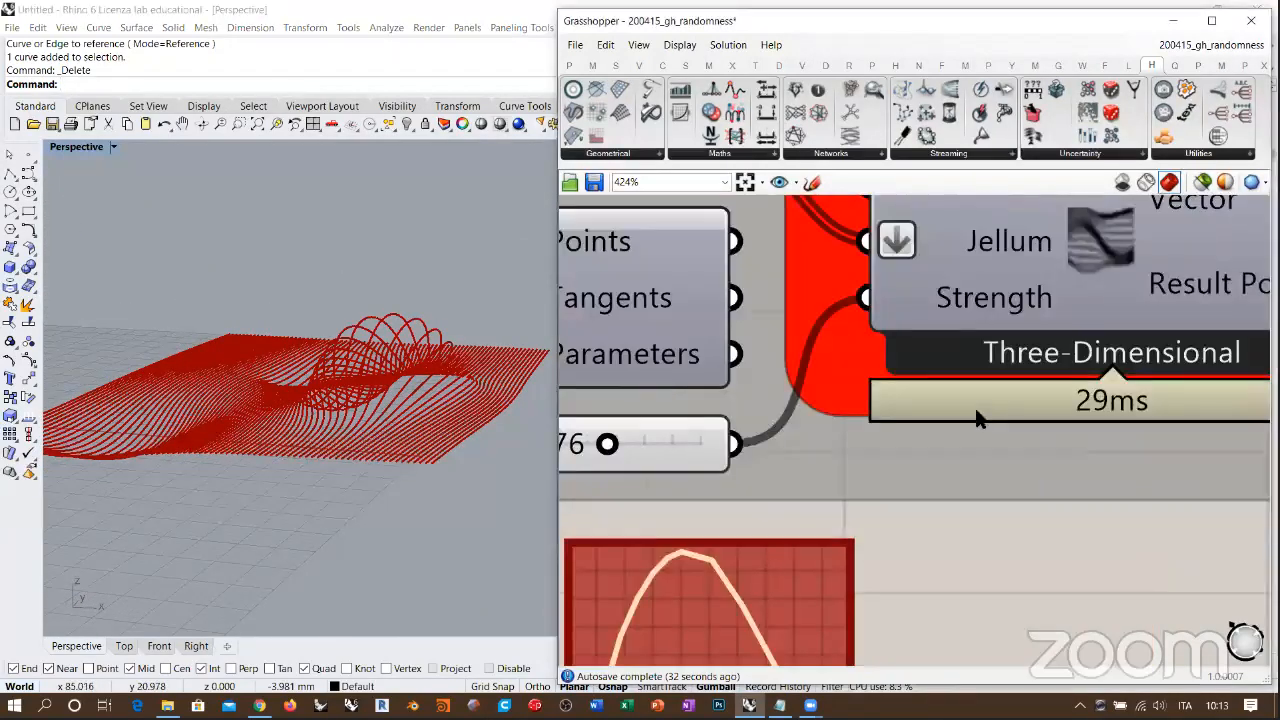
Step: Show the Loft preview in place of the Nurbs Curve and examine the bulged surface from below and above
click(923, 500)
right_drag(443, 531, 512, 232)
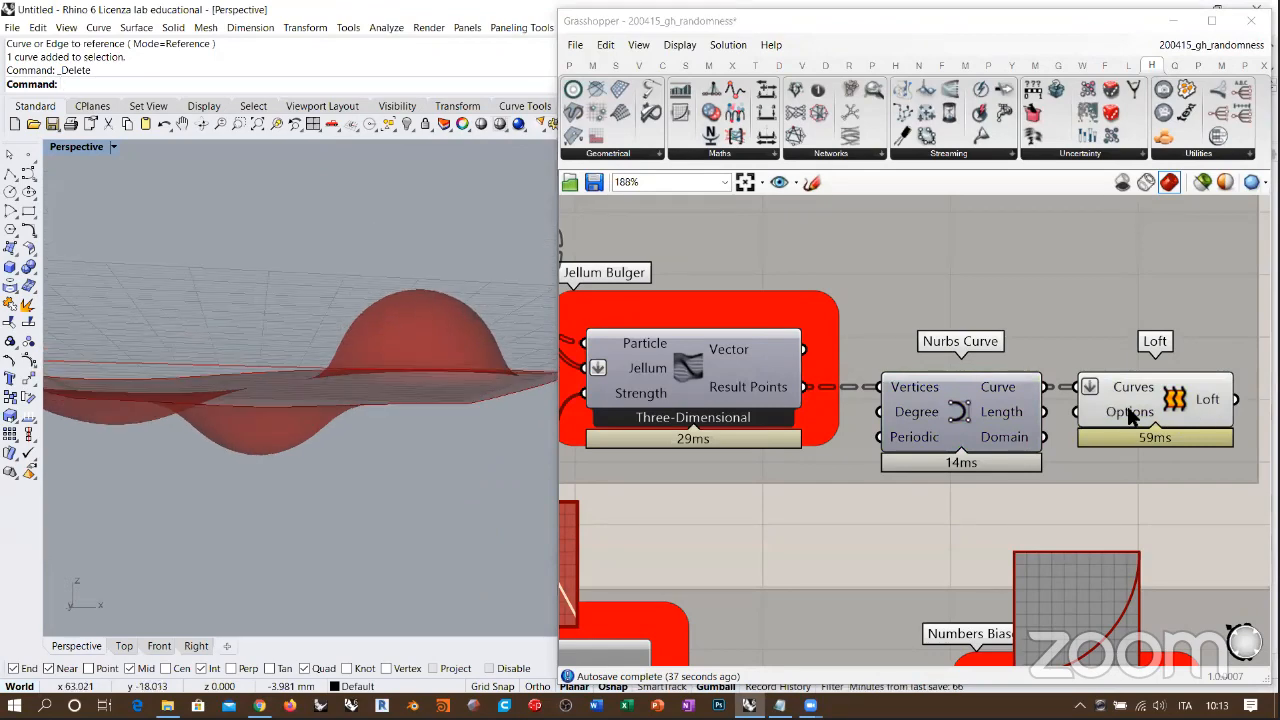
mouse_move(394, 433)
right_down()
mouse_move(343, 534)
mouse_move(336, 484)
mouse_move(410, 440)
right_up()
scroll(949, 375, down, 5)
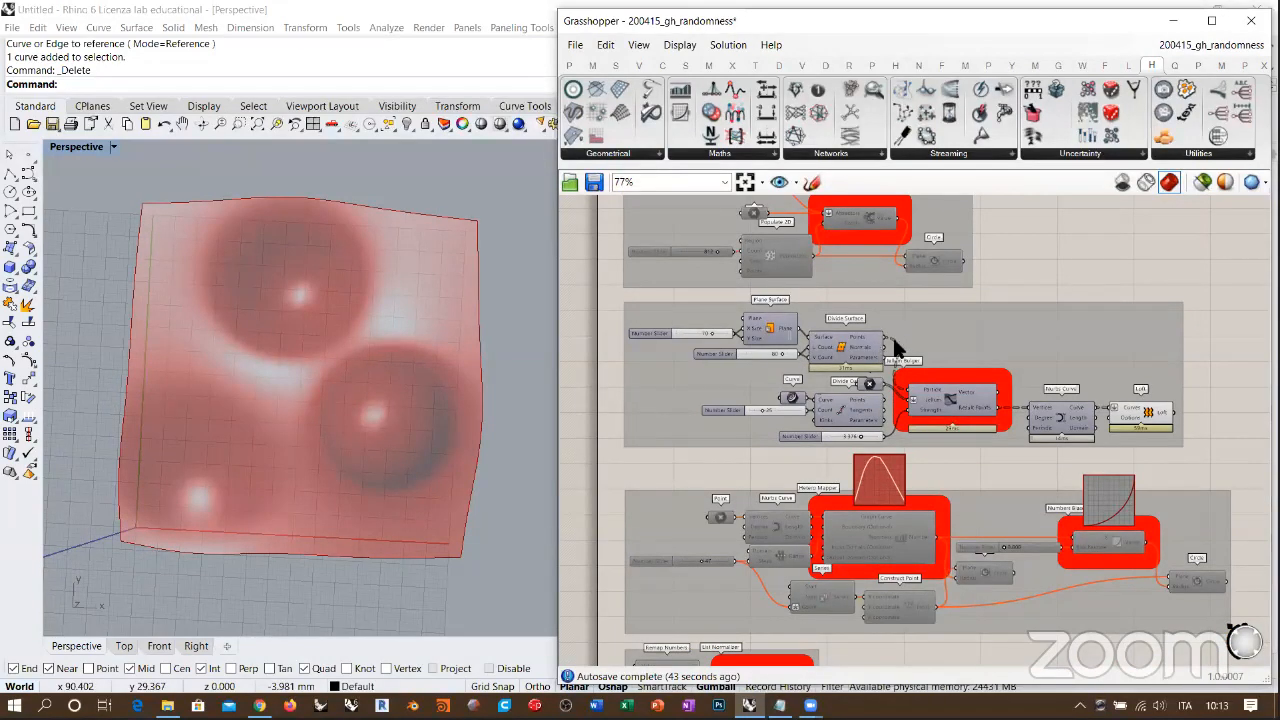
Step: Select the entire Jellum Bulger example group and disable all its components
scroll(897, 348, up, 2)
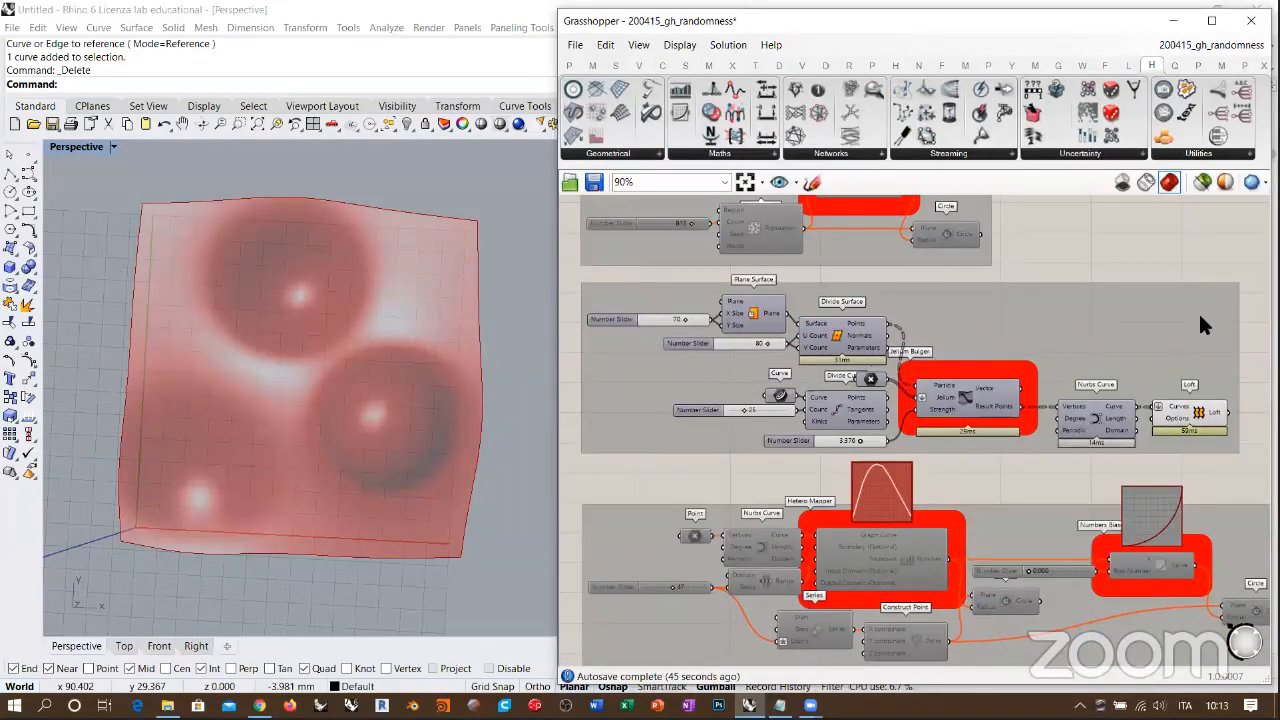
drag(1246, 277, 575, 451)
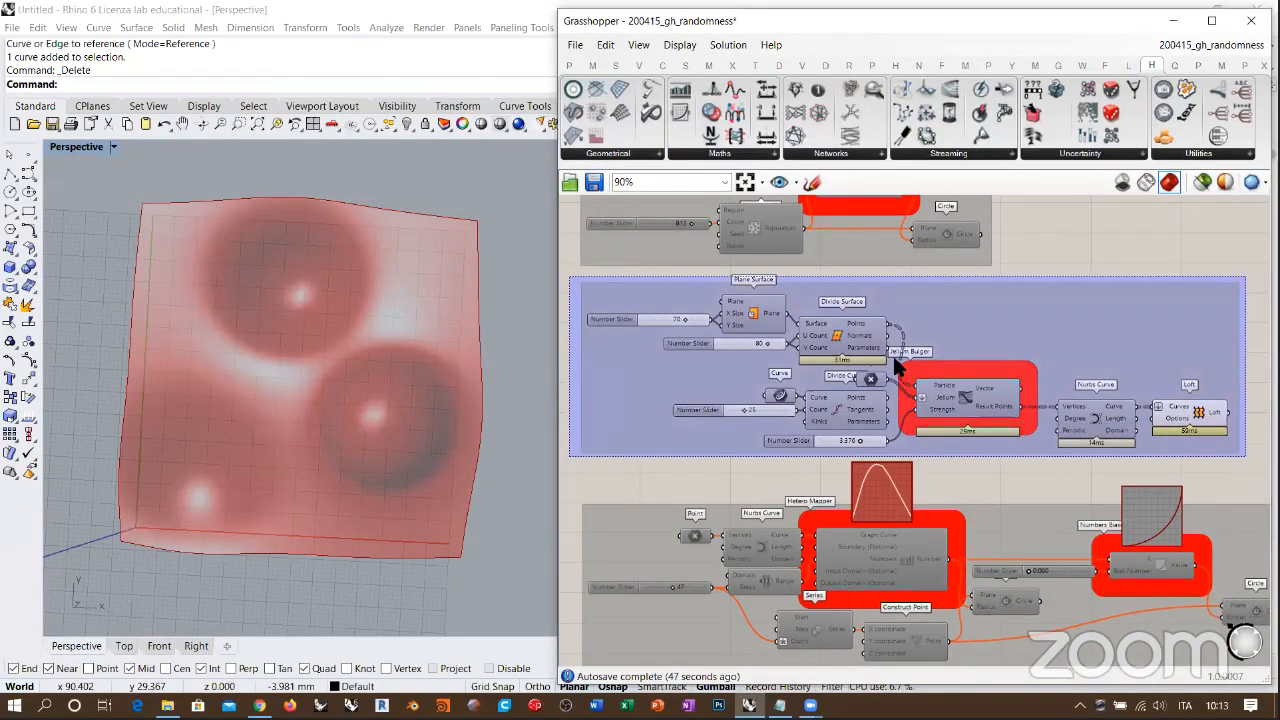
right_drag(993, 390, 1010, 393)
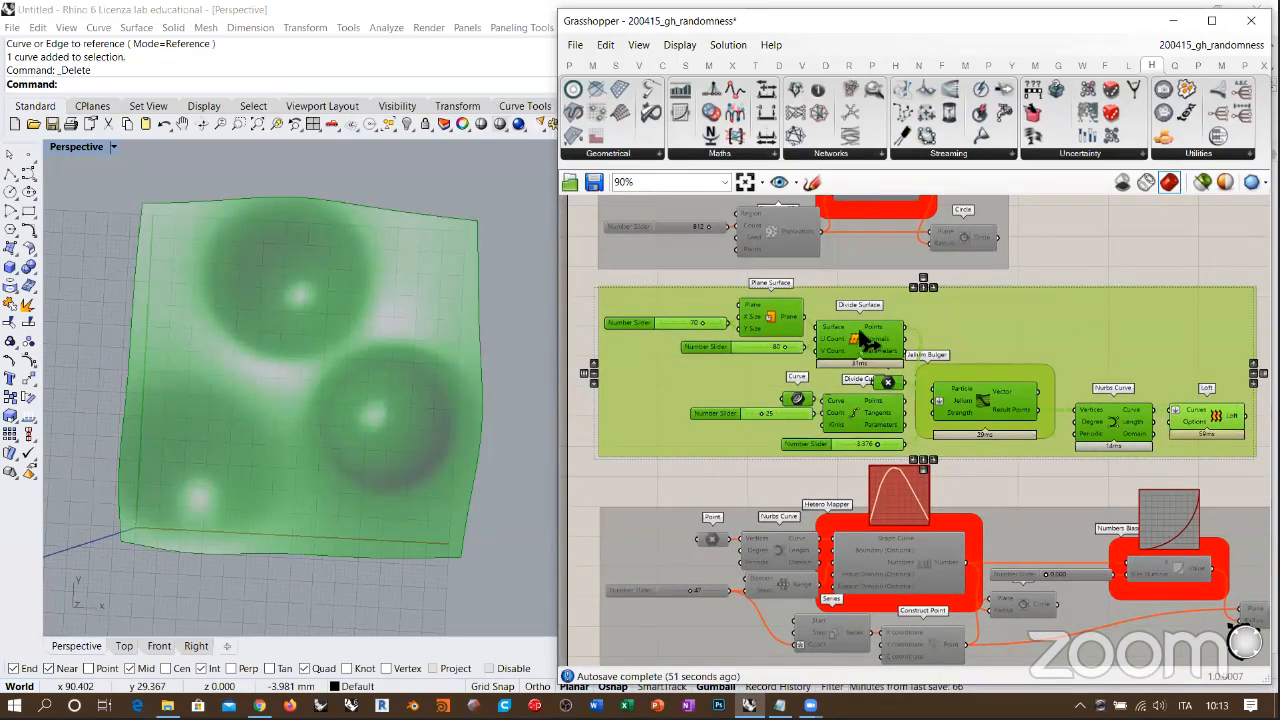
right_drag(1025, 390, 1012, 375)
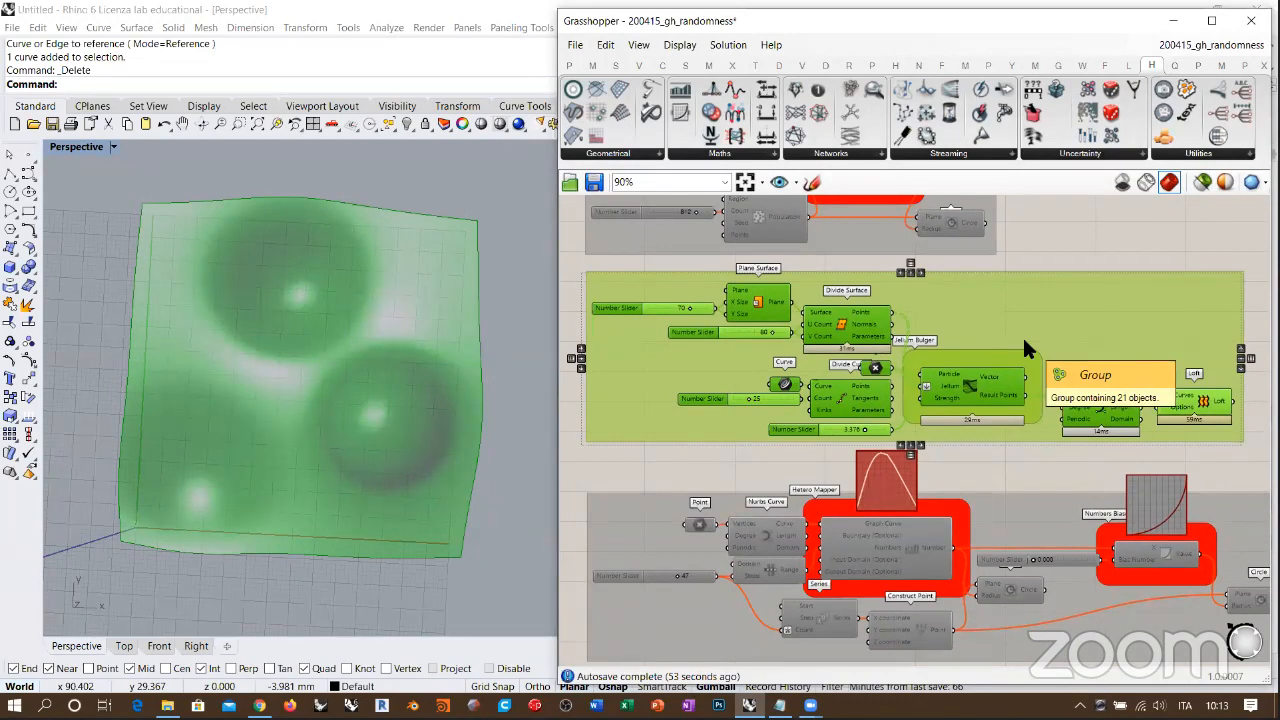
click(1098, 223)
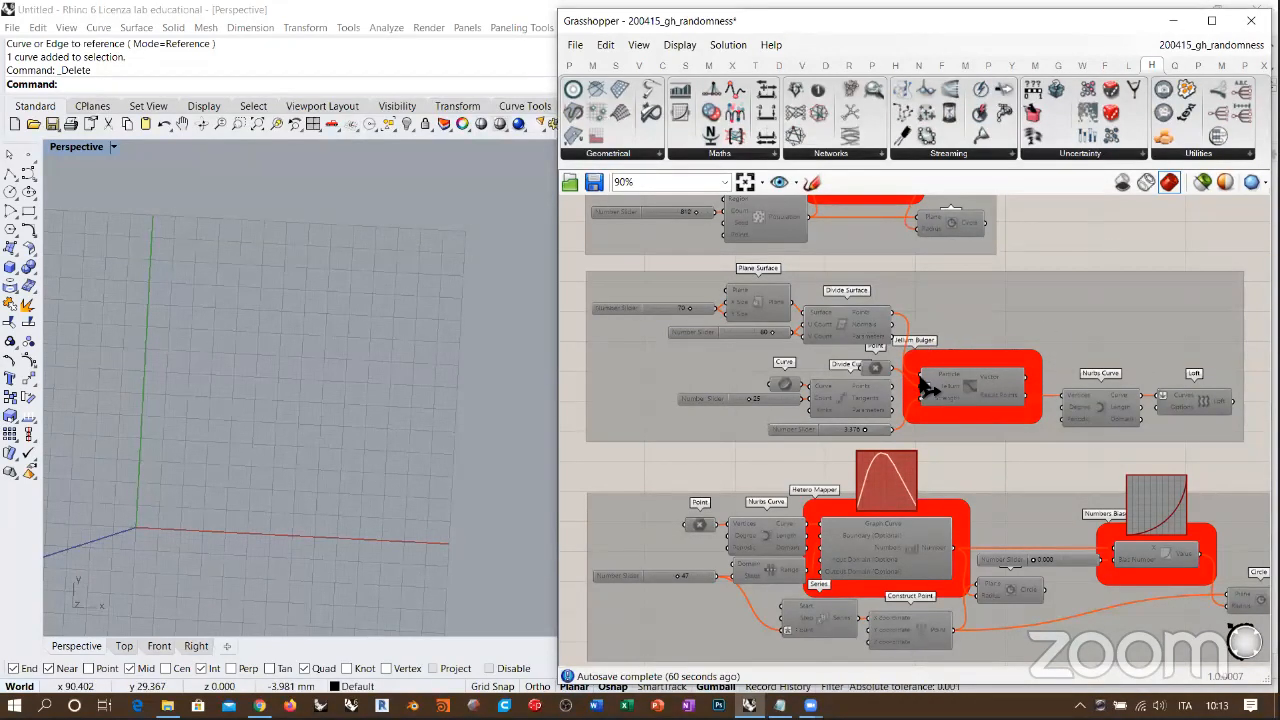
Step: Enable the Hetero Mapper example group and show its curve and circles in the Rhino Top view
scroll(924, 580, down, 3)
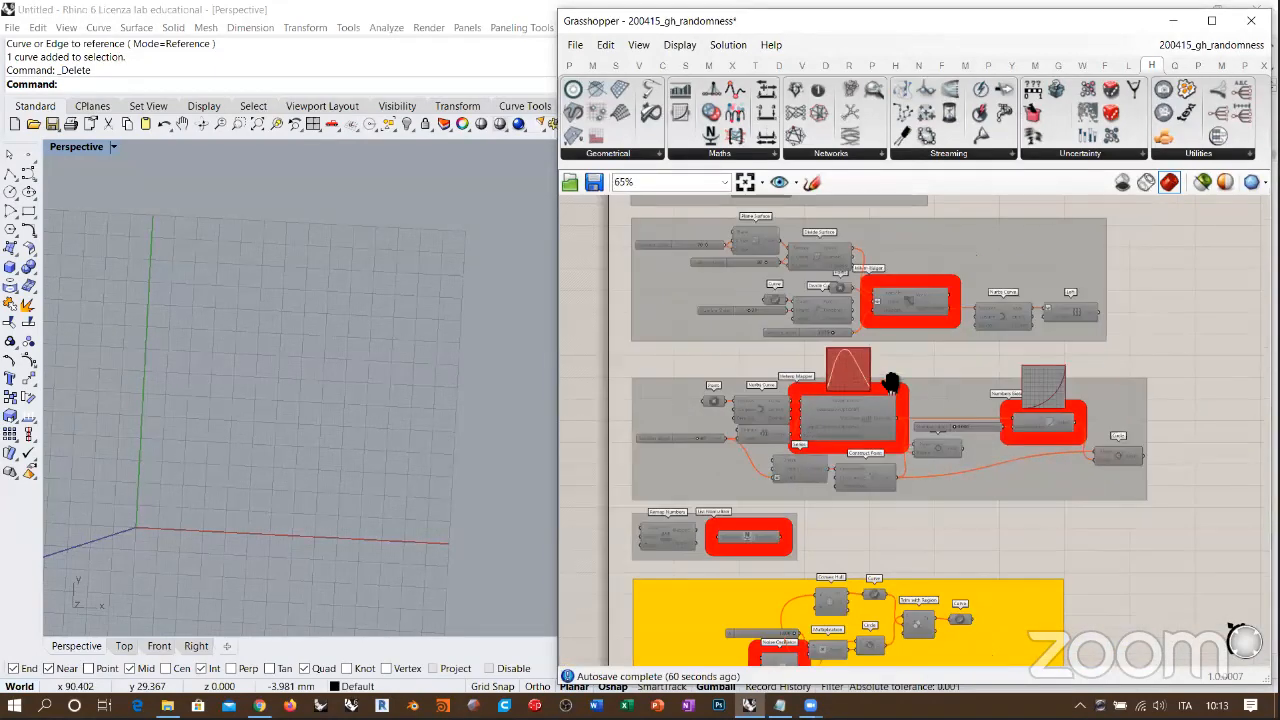
right_drag(940, 359, 941, 332)
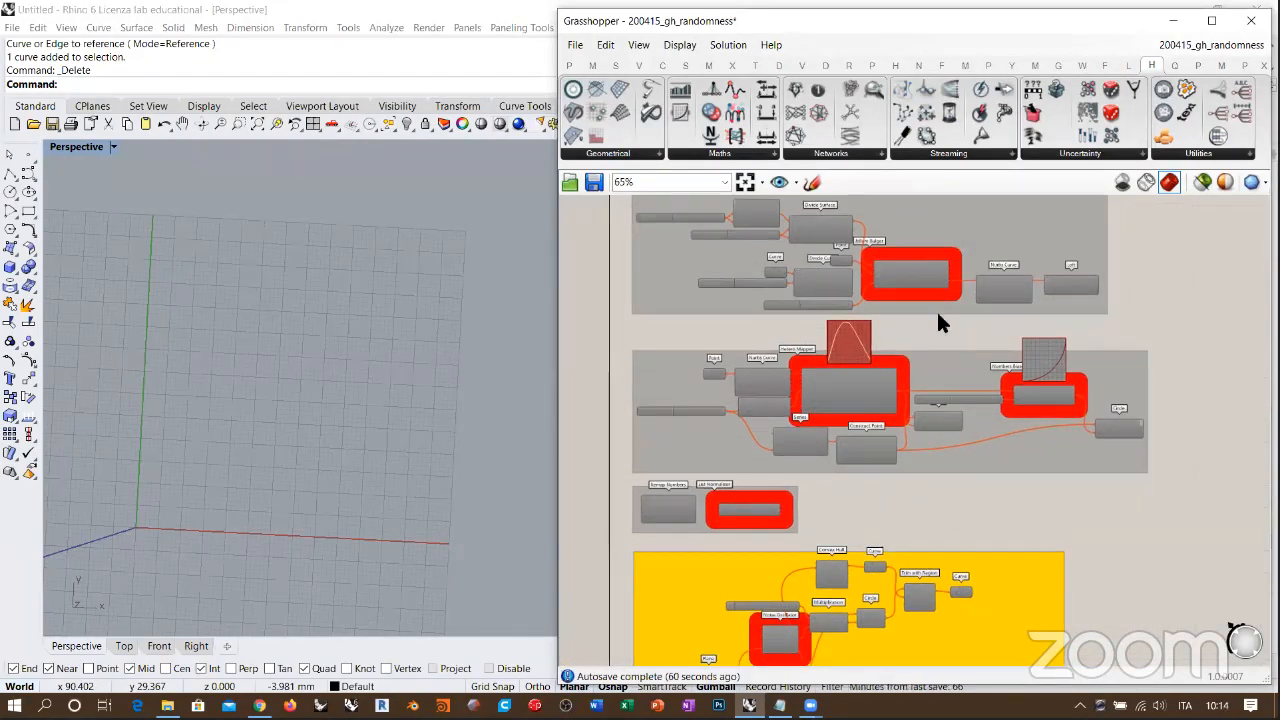
click(620, 156)
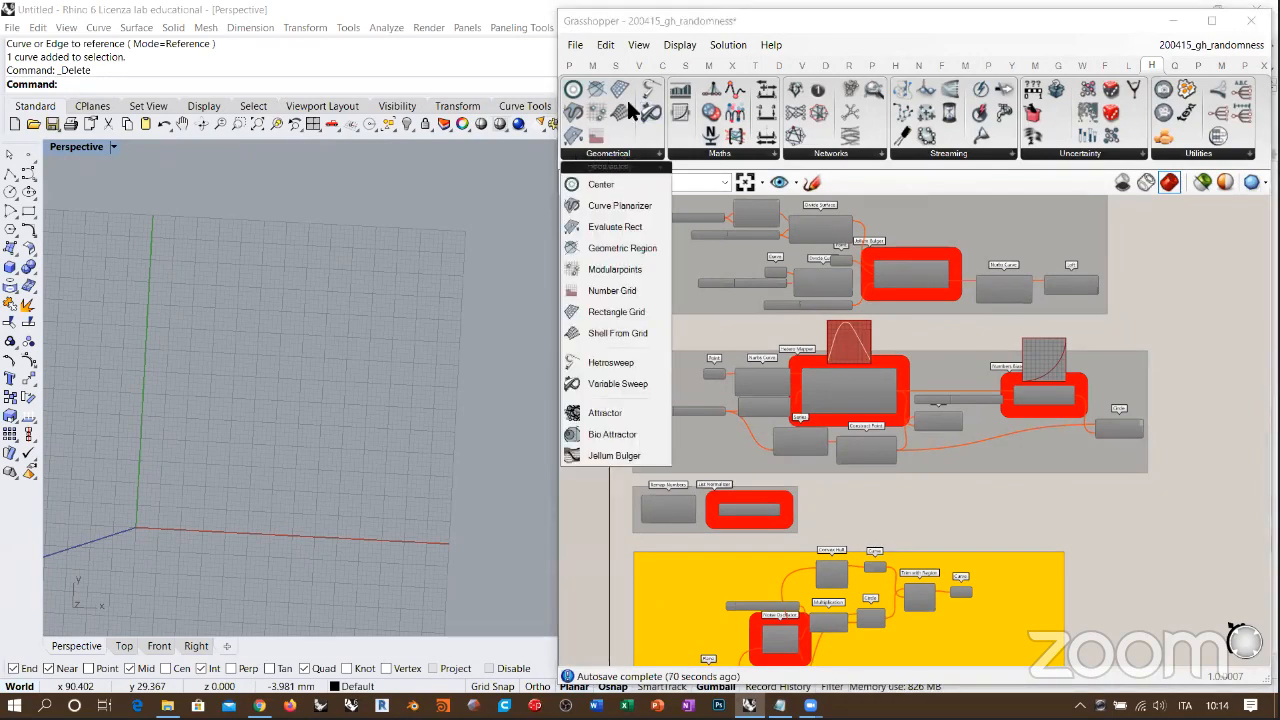
click(716, 156)
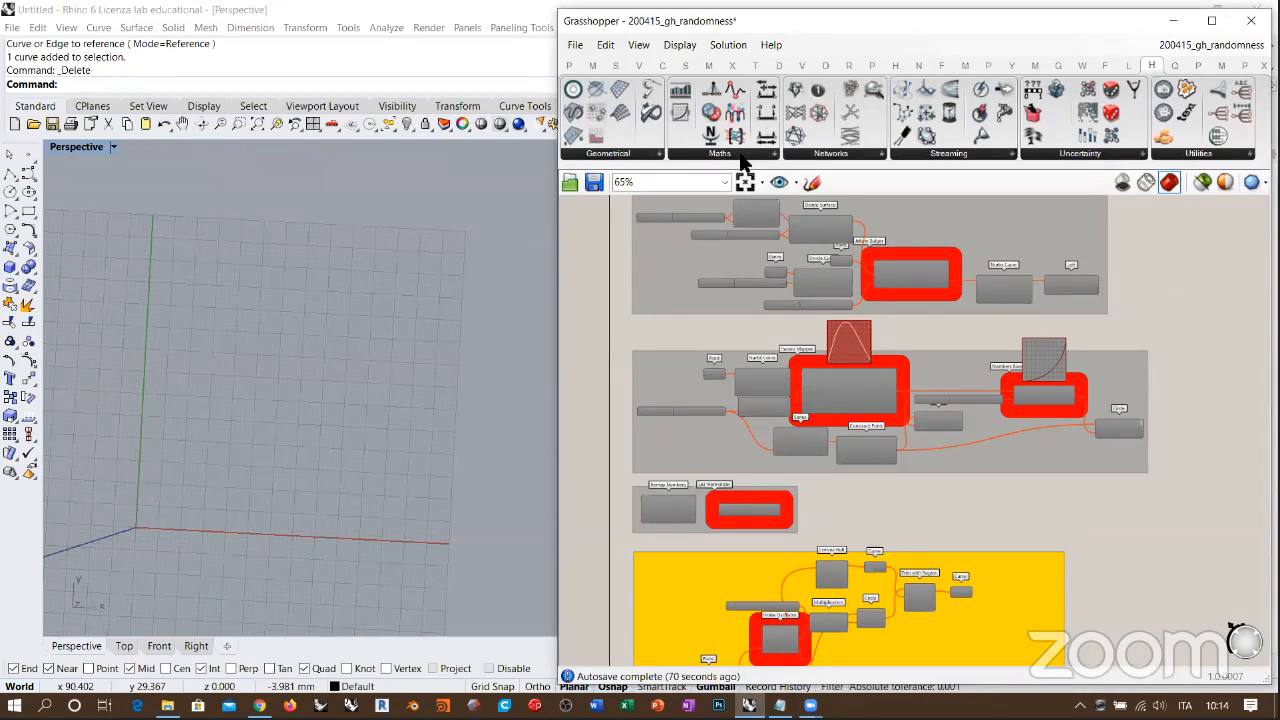
right_drag(955, 358, 976, 334)
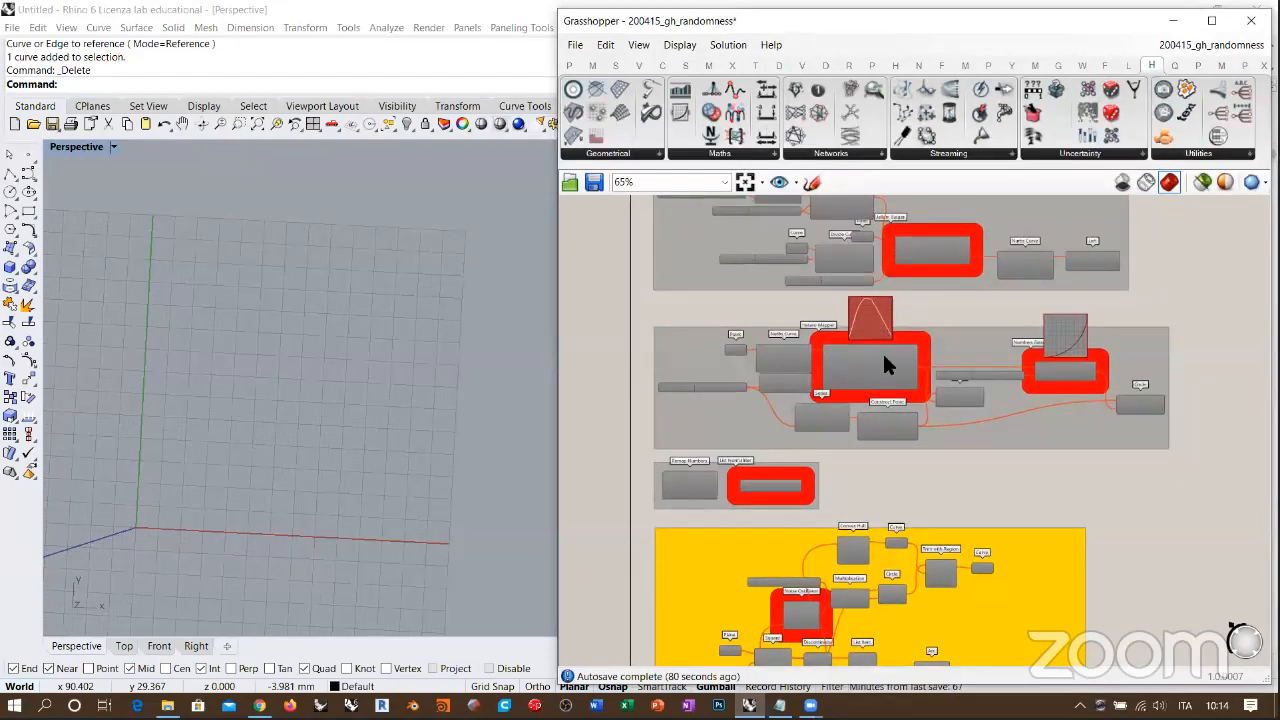
drag(1184, 314, 650, 448)
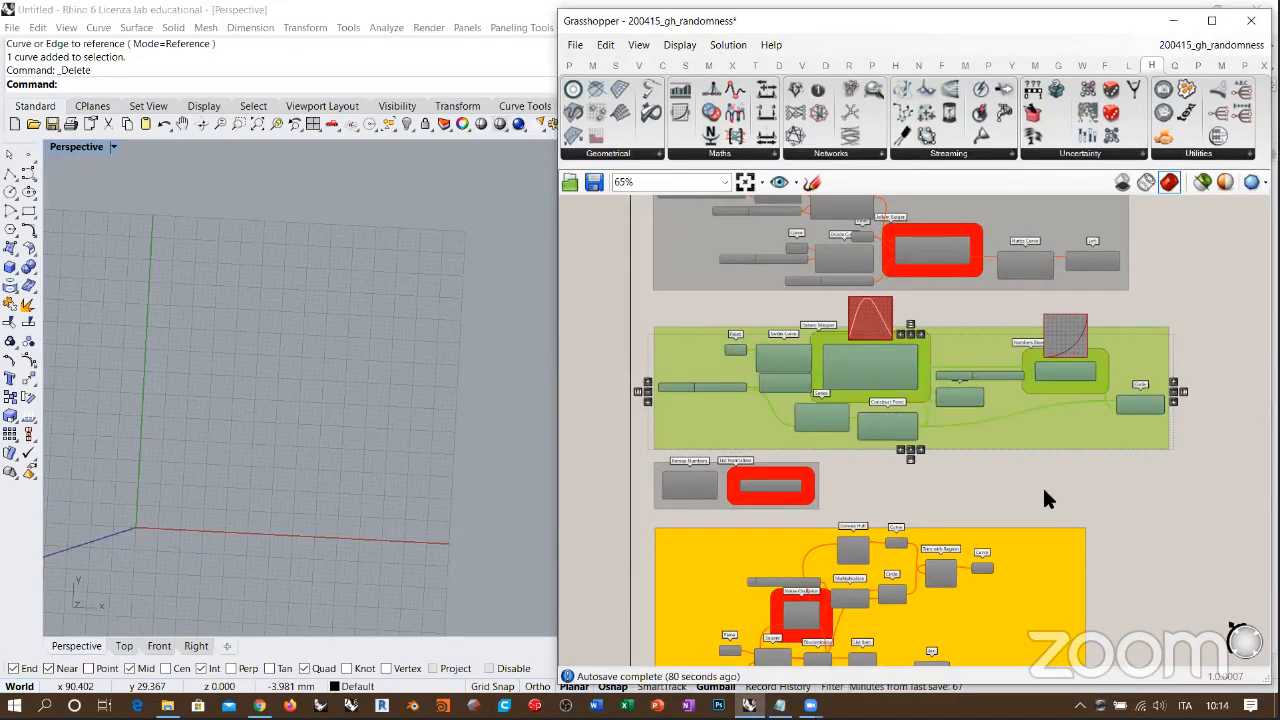
click(1134, 491)
click(124, 646)
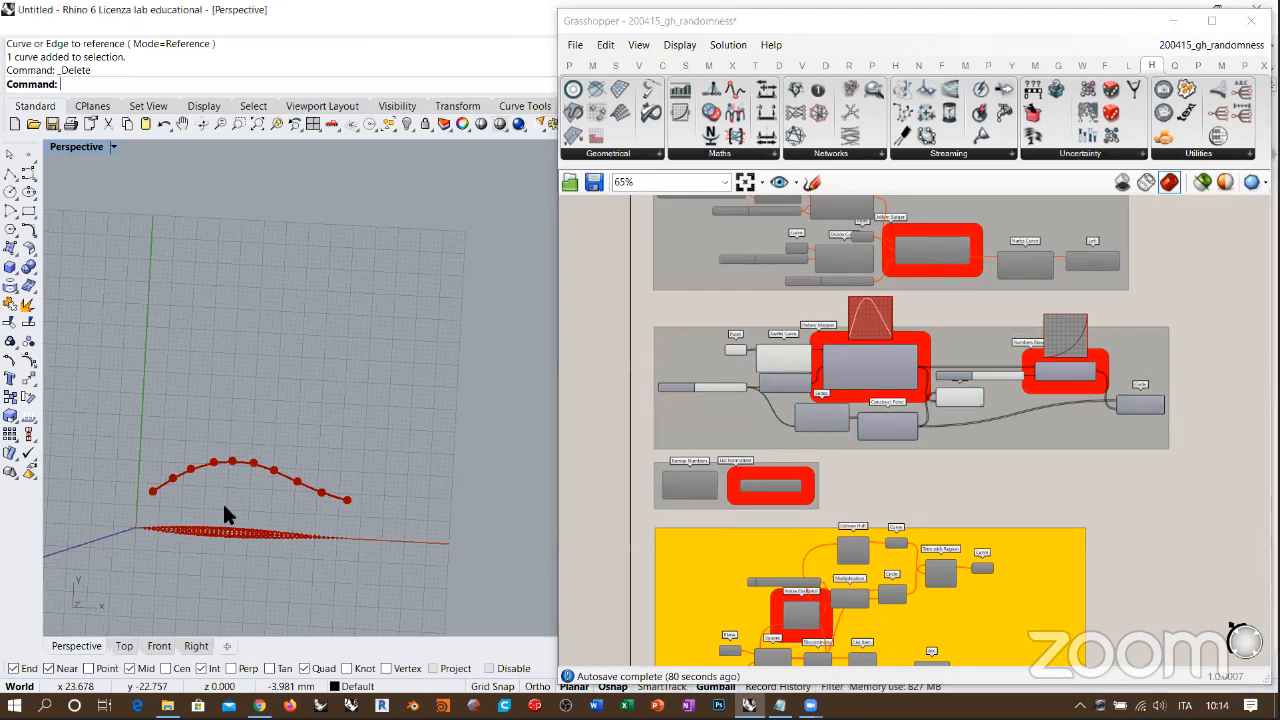
scroll(318, 412, up, 3)
Step: Add a Graph Mapper component on the empty canvas beside the Hetero Mapper group
scroll(318, 412, down, 1)
right_drag(900, 382, 1045, 419)
scroll(720, 365, up, 5)
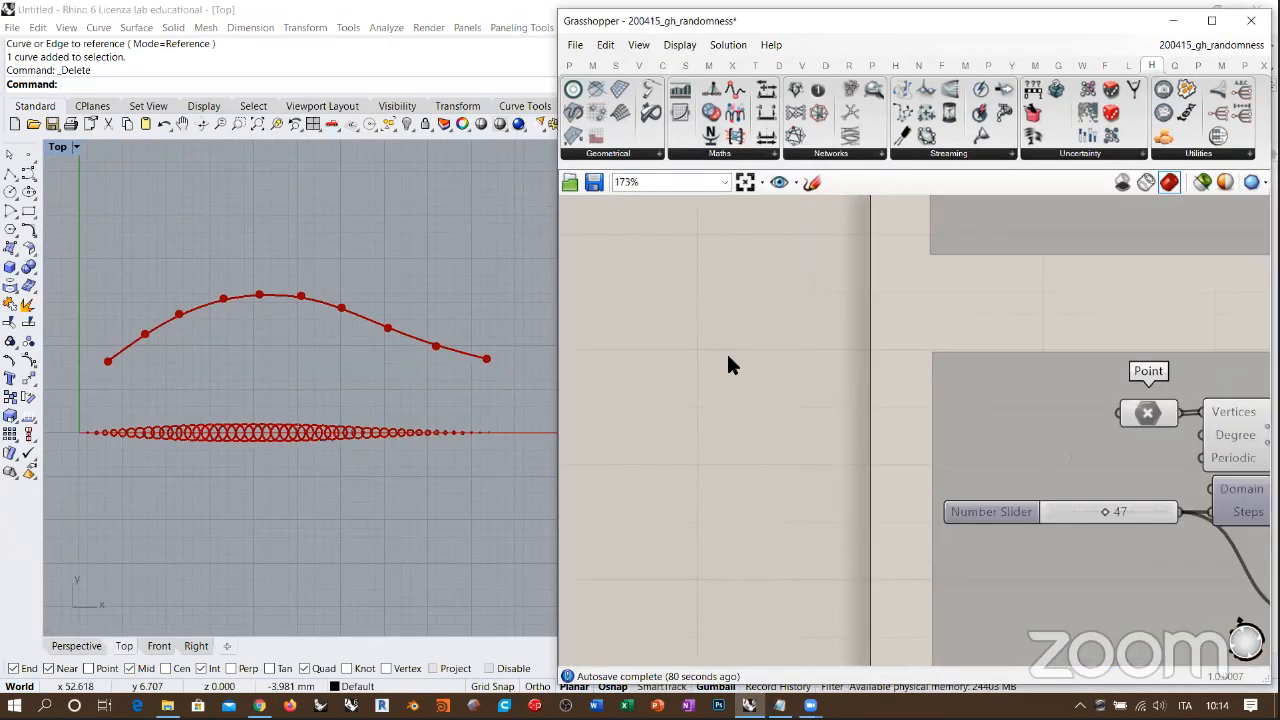
double_click(727, 356)
text(gra)
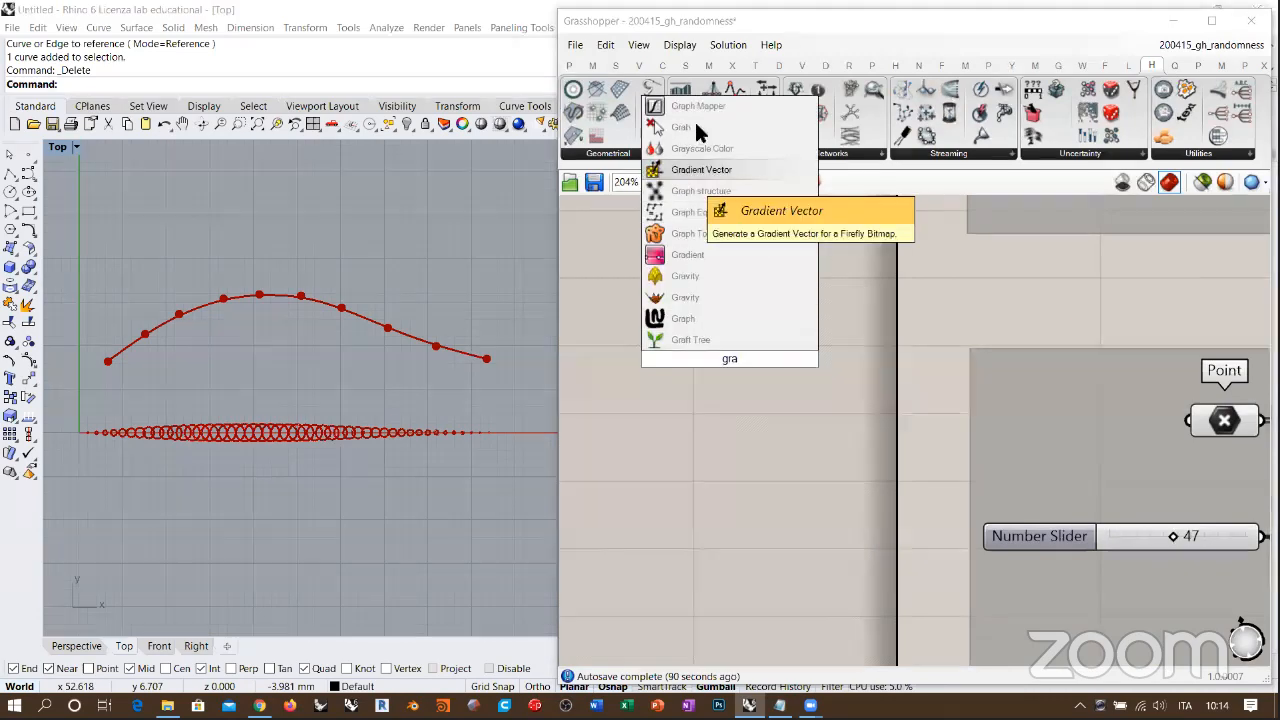
key(Return)
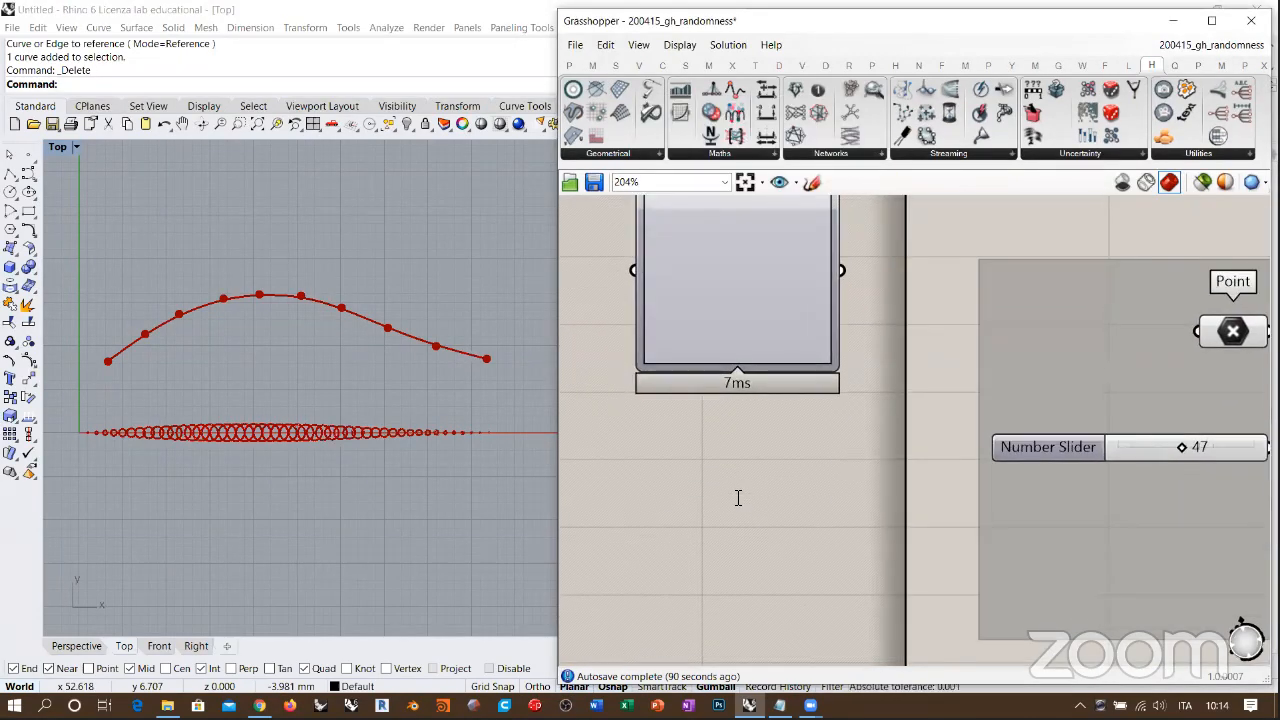
Step: Add a Rich Graph Mapper component below the Graph Mapper for comparison
double_click(734, 490)
text(graph)
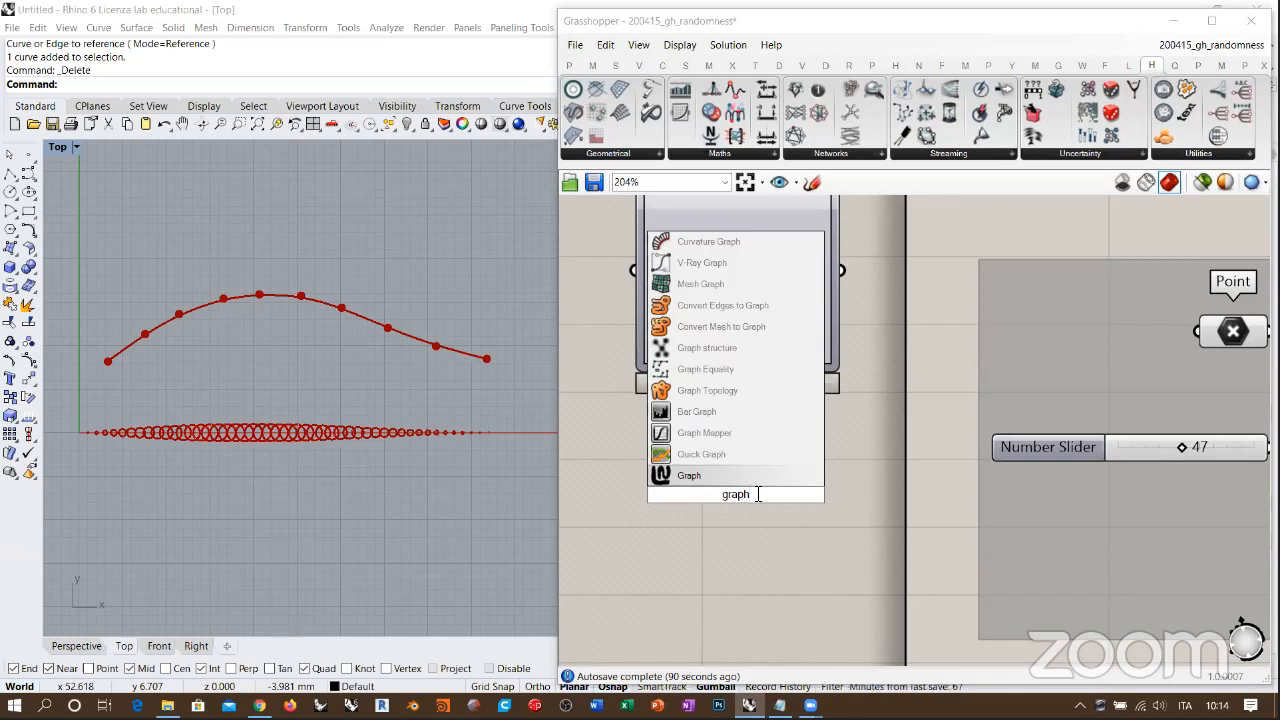
text( ma)
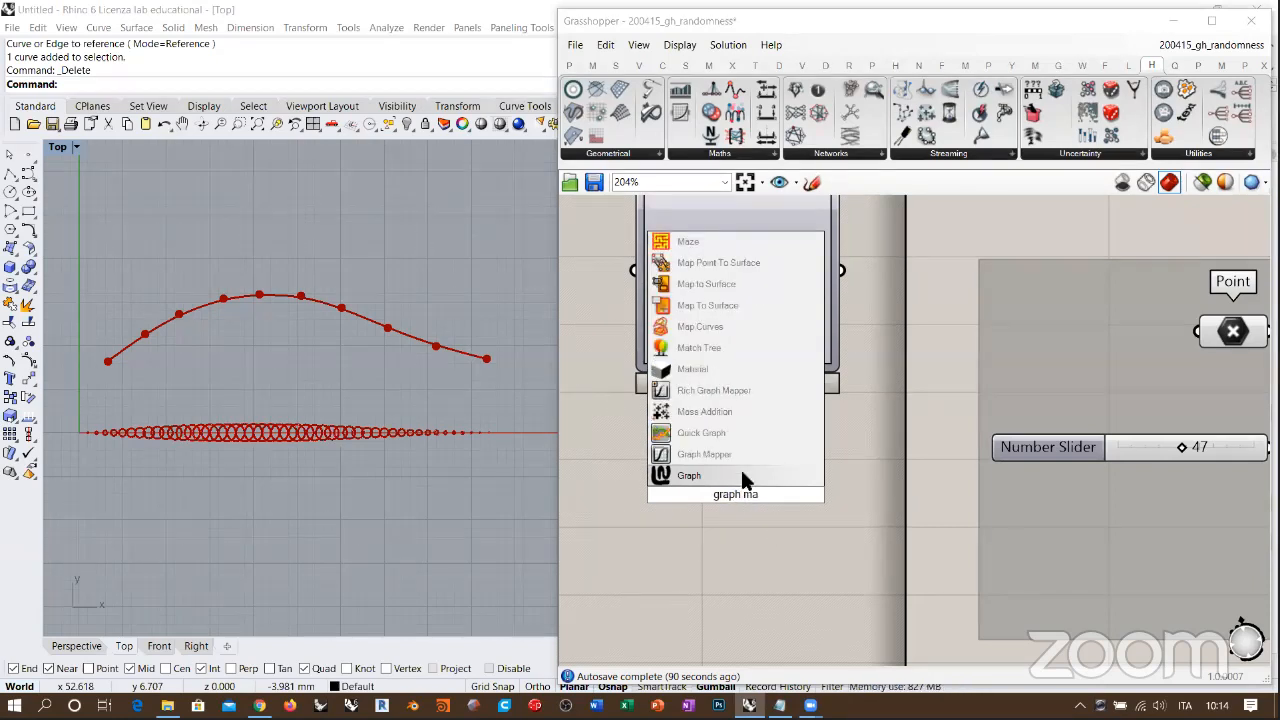
click(708, 391)
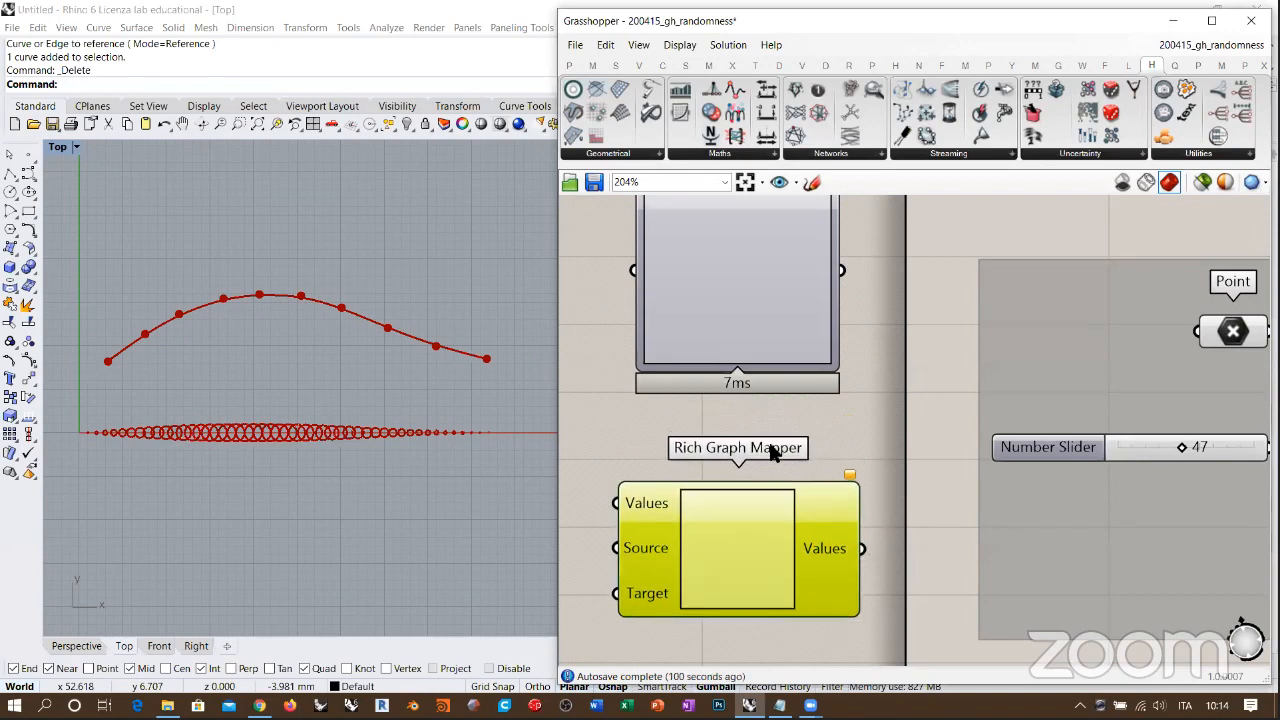
scroll(766, 417, down, 3)
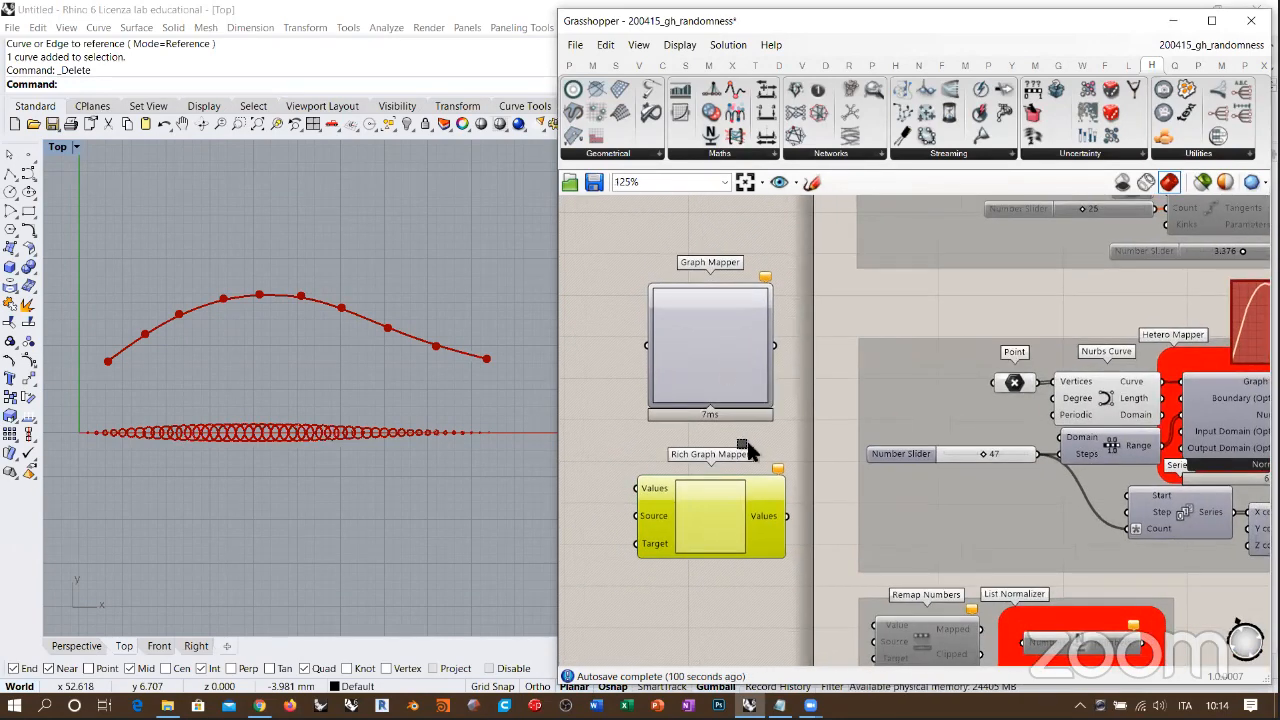
Step: Select the Graph Mapper and Rich Graph Mapper together and delete both
drag(808, 348, 697, 521)
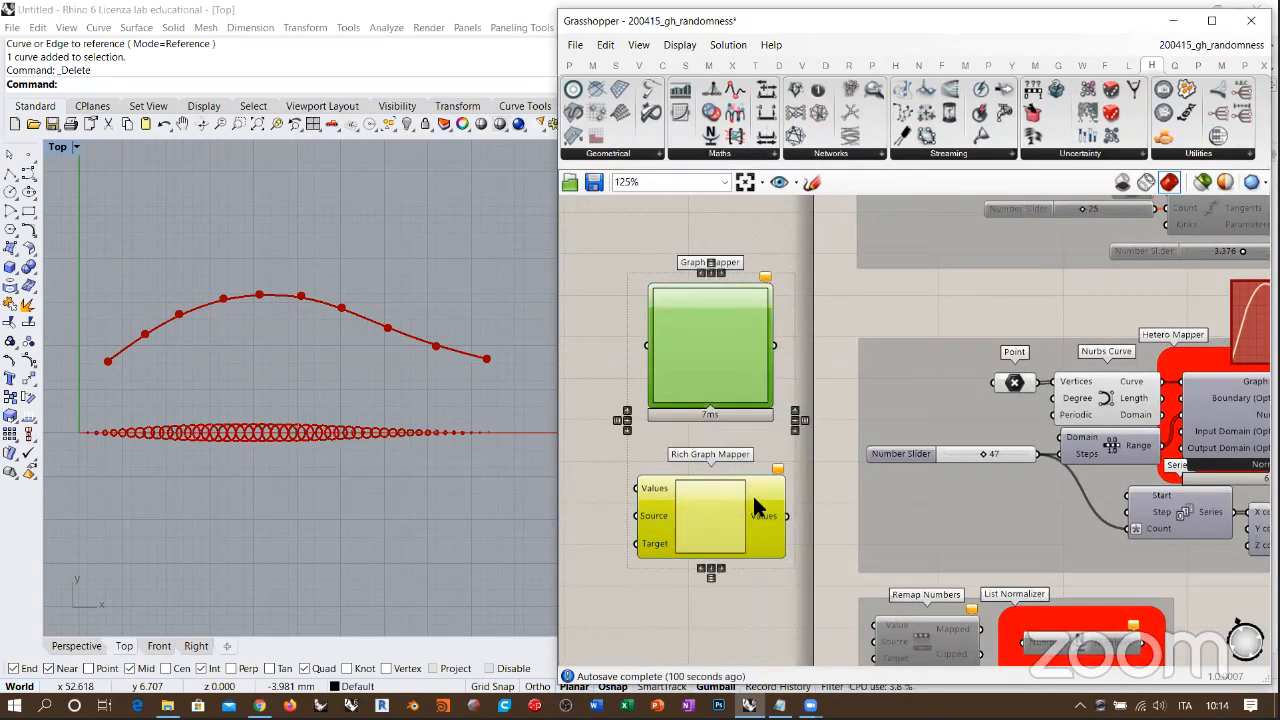
right_drag(752, 493, 718, 494)
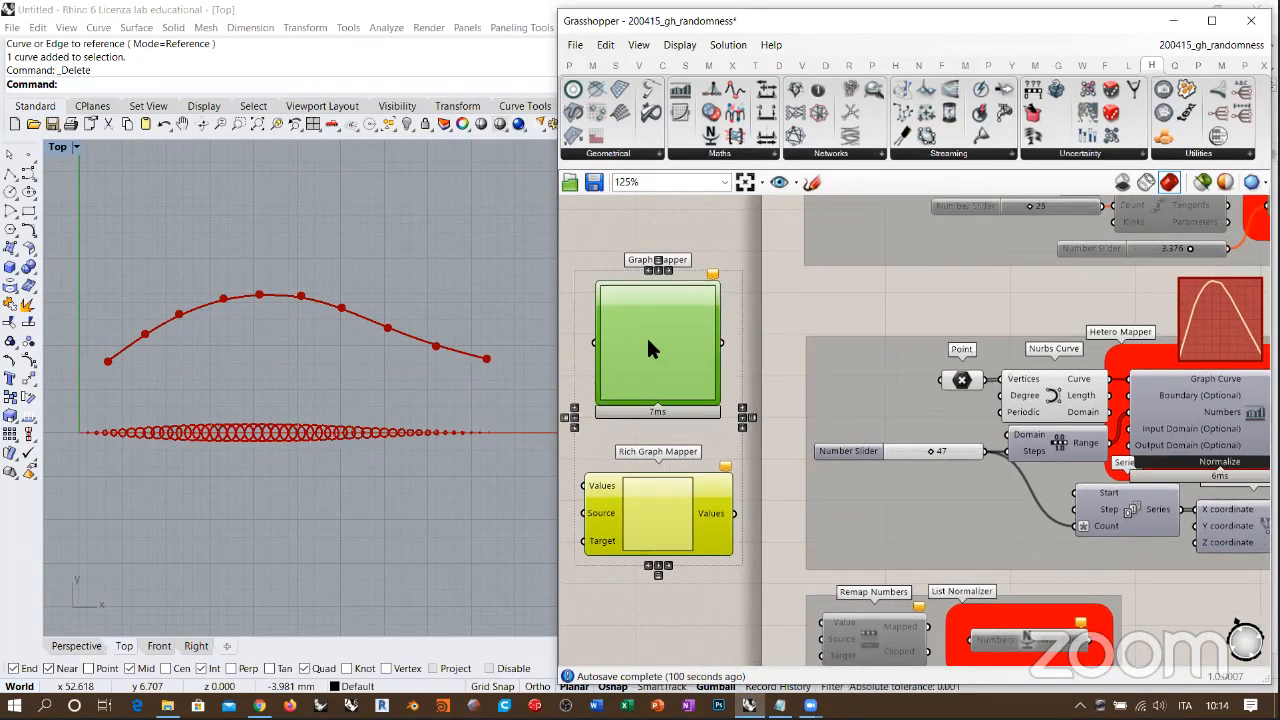
key(Delete)
Step: Move the Point parameter and the Nurbs Curve component slightly farther from the Hetero Mapper, and select the Nurbs Curve to highlight its curve
right_drag(1072, 370, 819, 368)
scroll(1035, 362, up, 1)
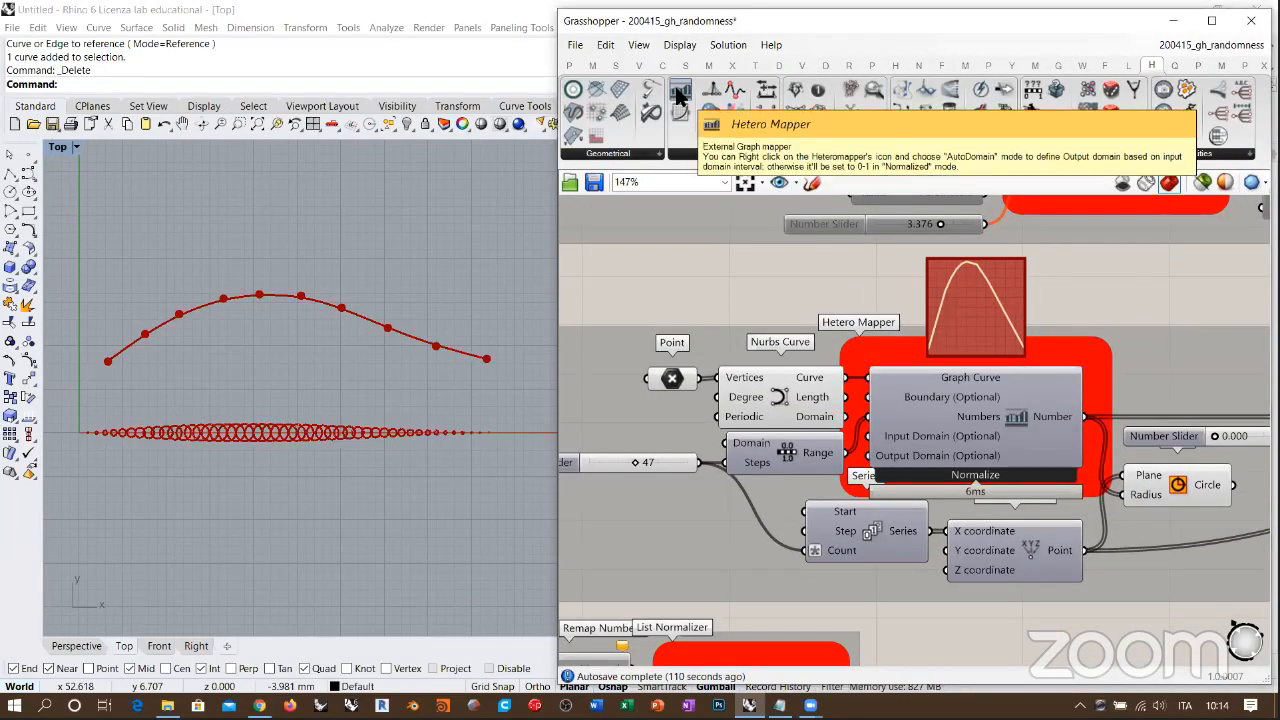
right_drag(773, 296, 808, 291)
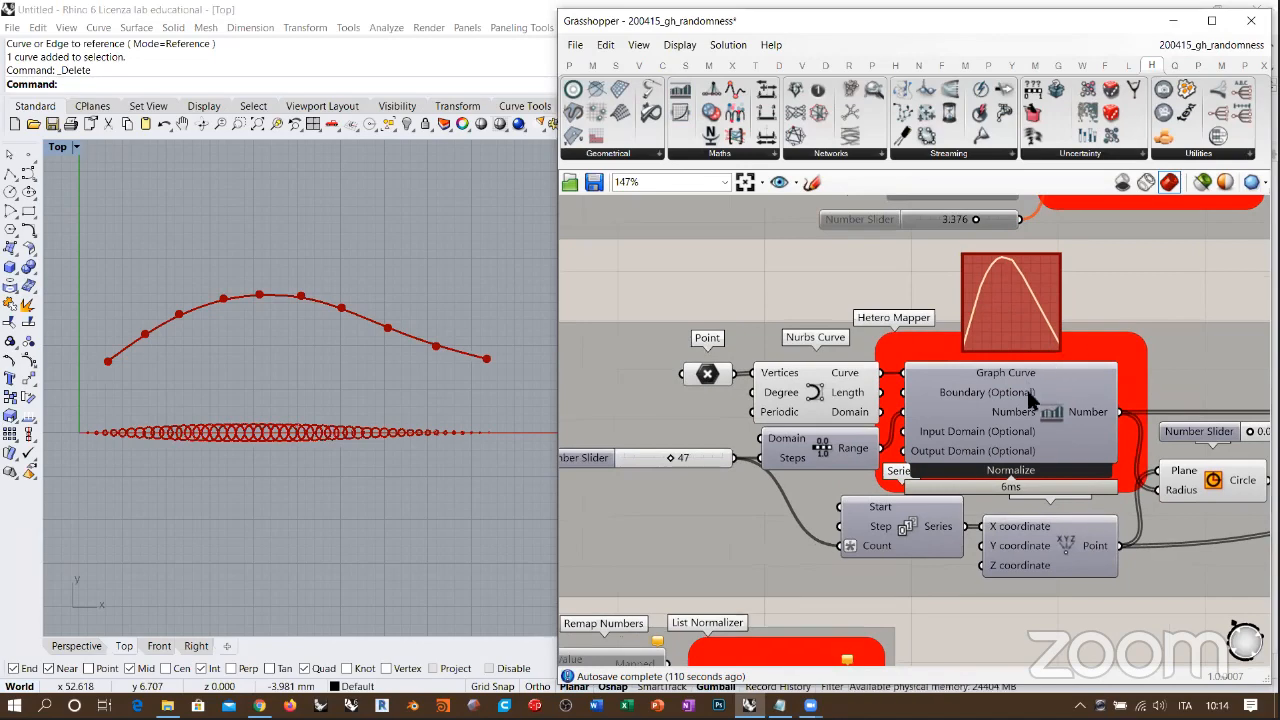
scroll(1031, 370, up, 3)
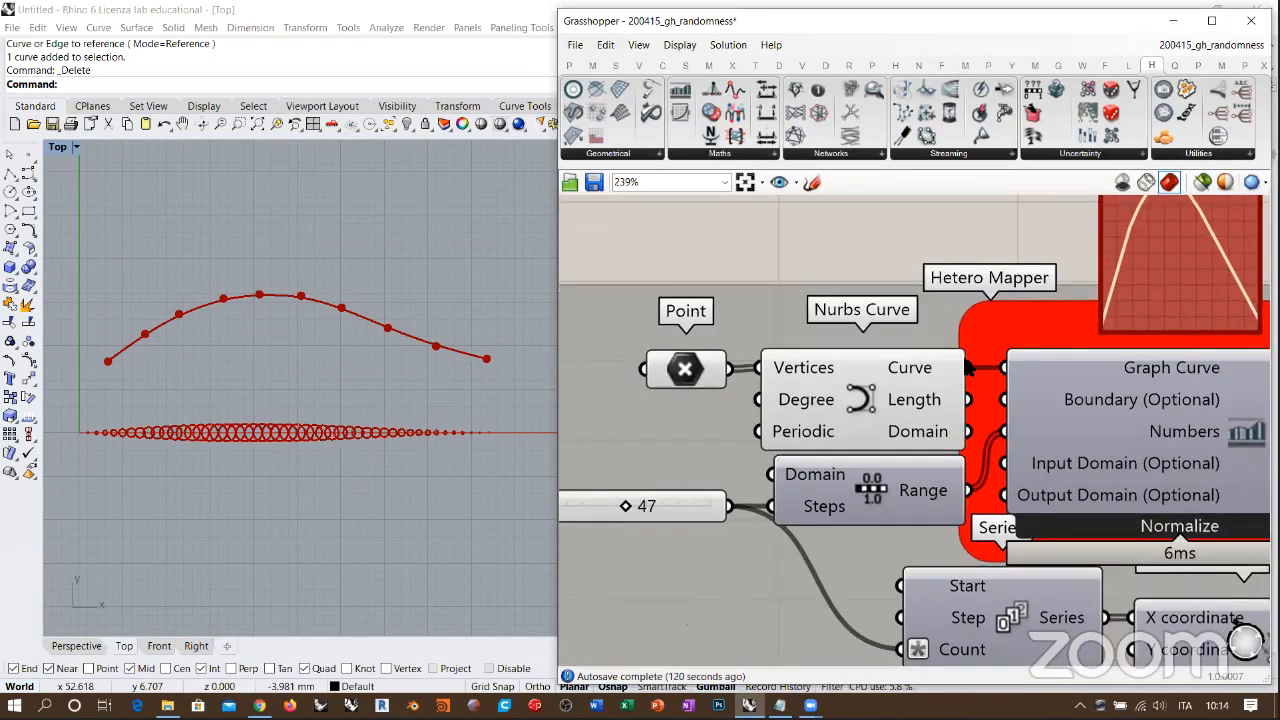
right_drag(931, 355, 840, 416)
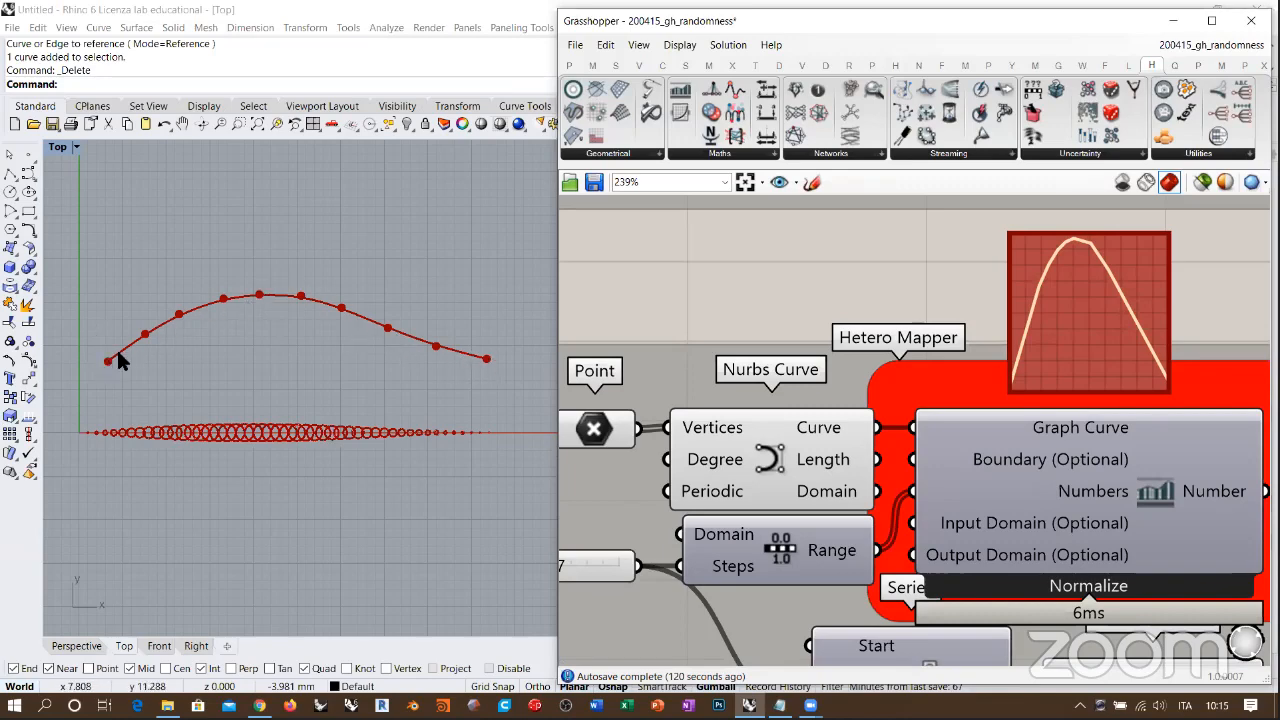
right_drag(706, 402, 808, 381)
click(690, 402)
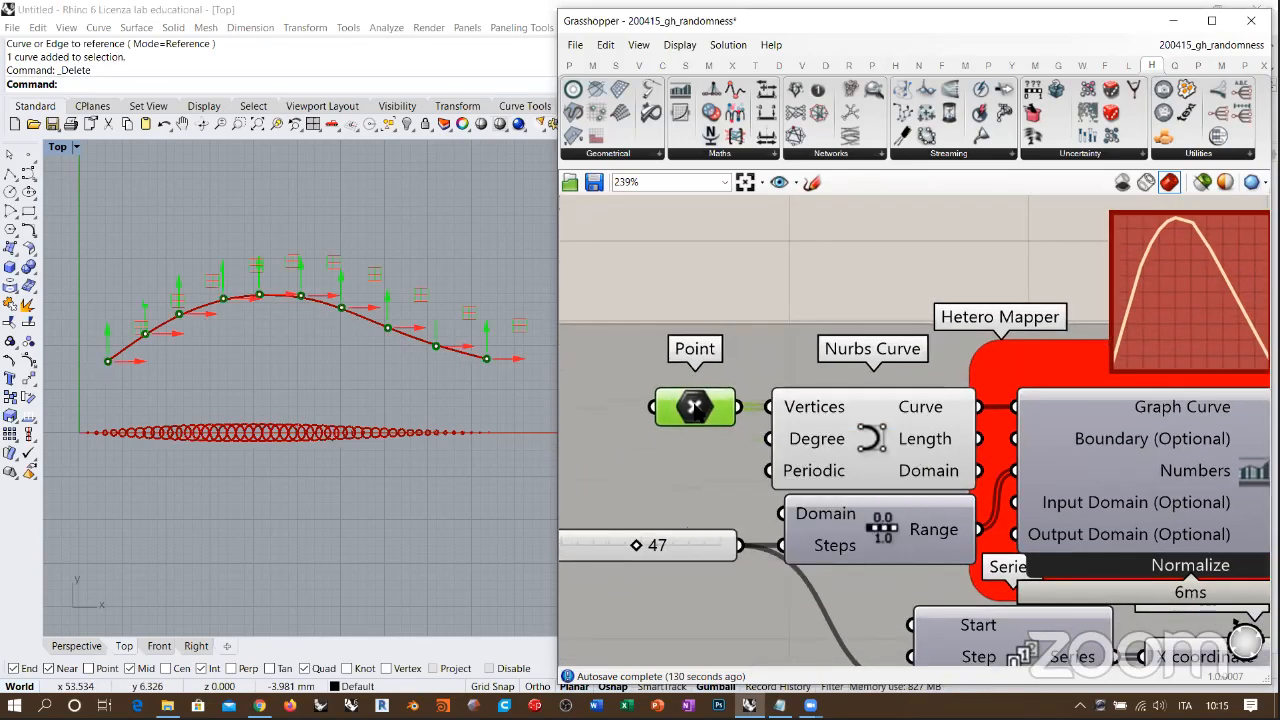
drag(695, 405, 640, 405)
drag(868, 433, 824, 433)
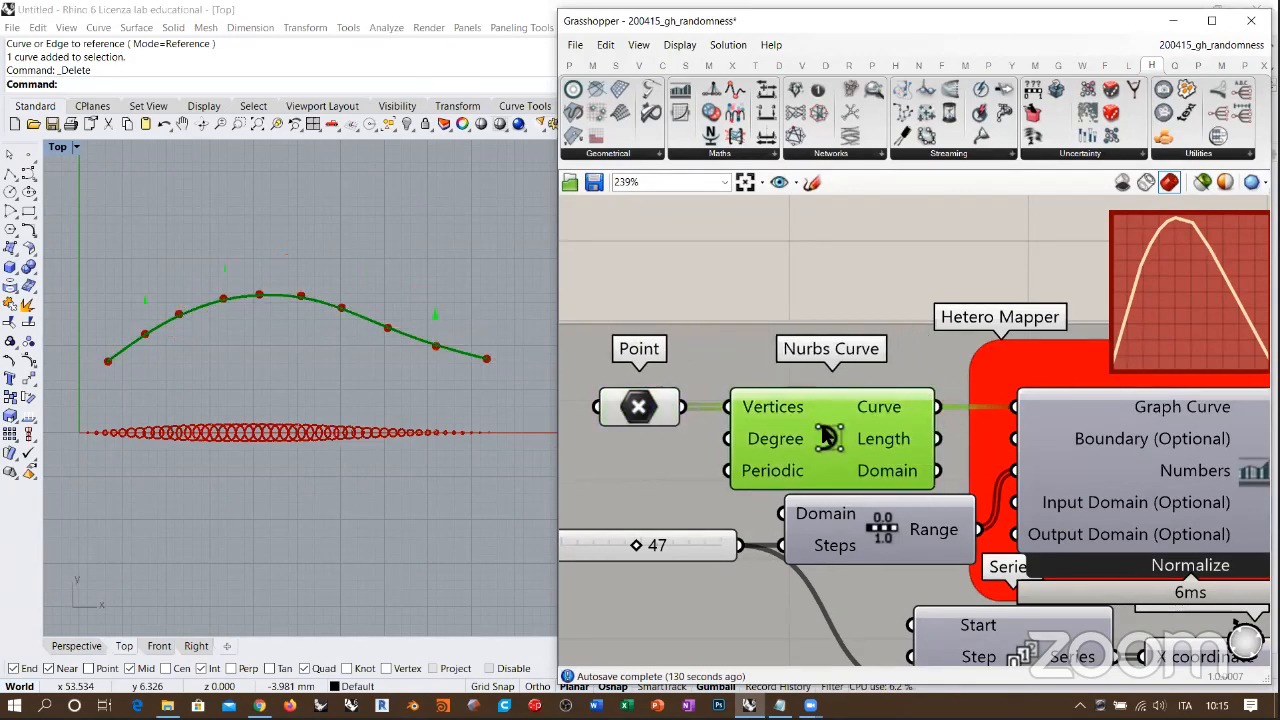
click(779, 272)
click(845, 410)
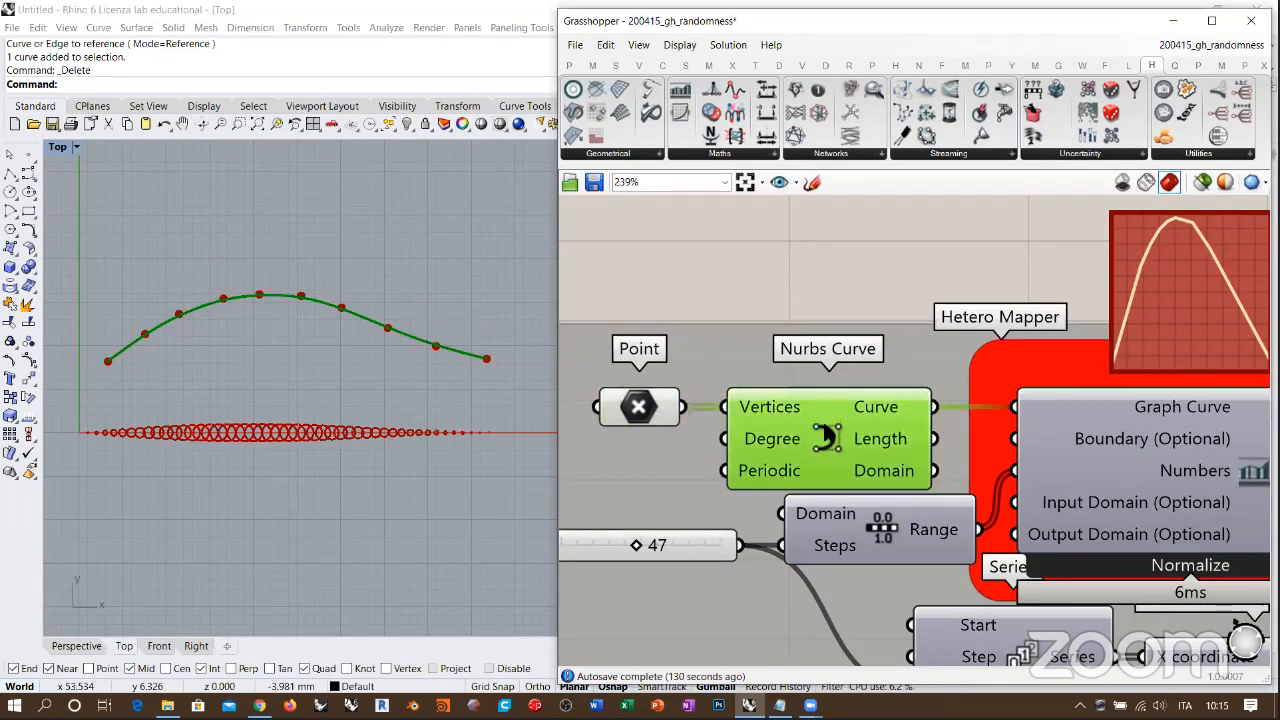
Step: Deselect the Nurbs Curve and examine how the drawn curve compares with the Hetero Mapper's graph and inputs
scroll(635, 418, down, 2)
right_drag(1084, 442, 1037, 443)
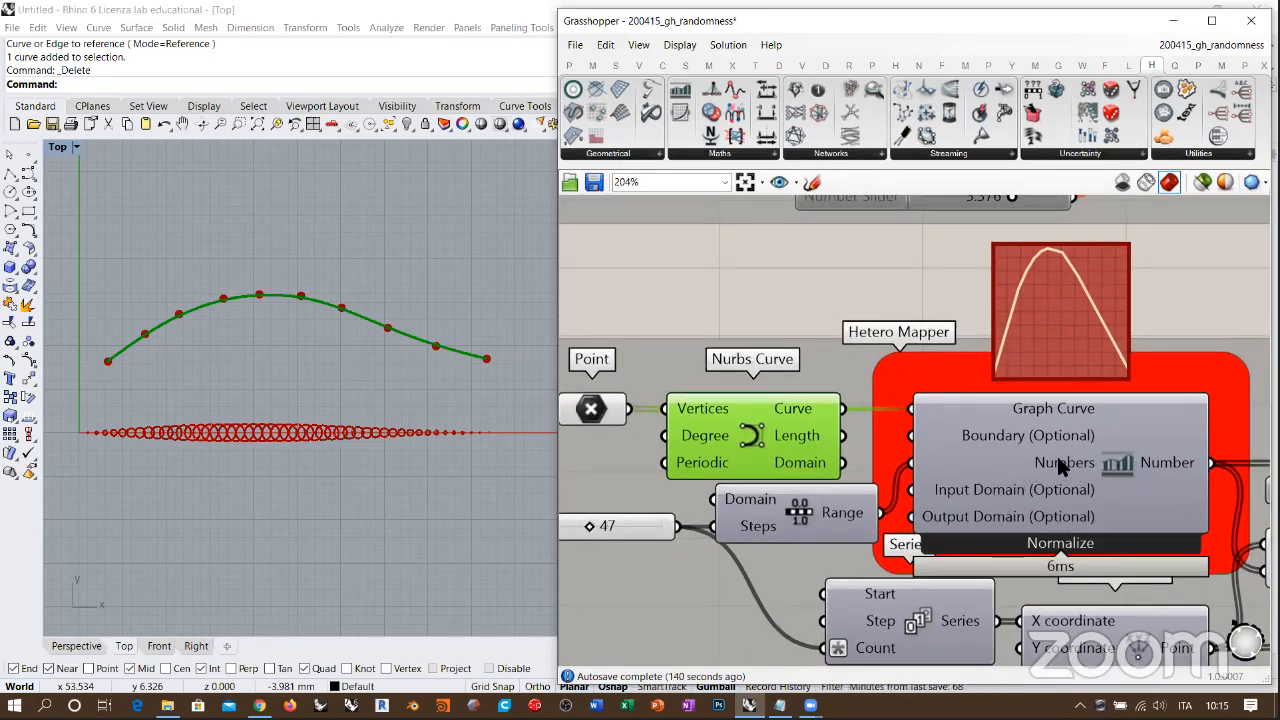
scroll(1093, 327, down, 2)
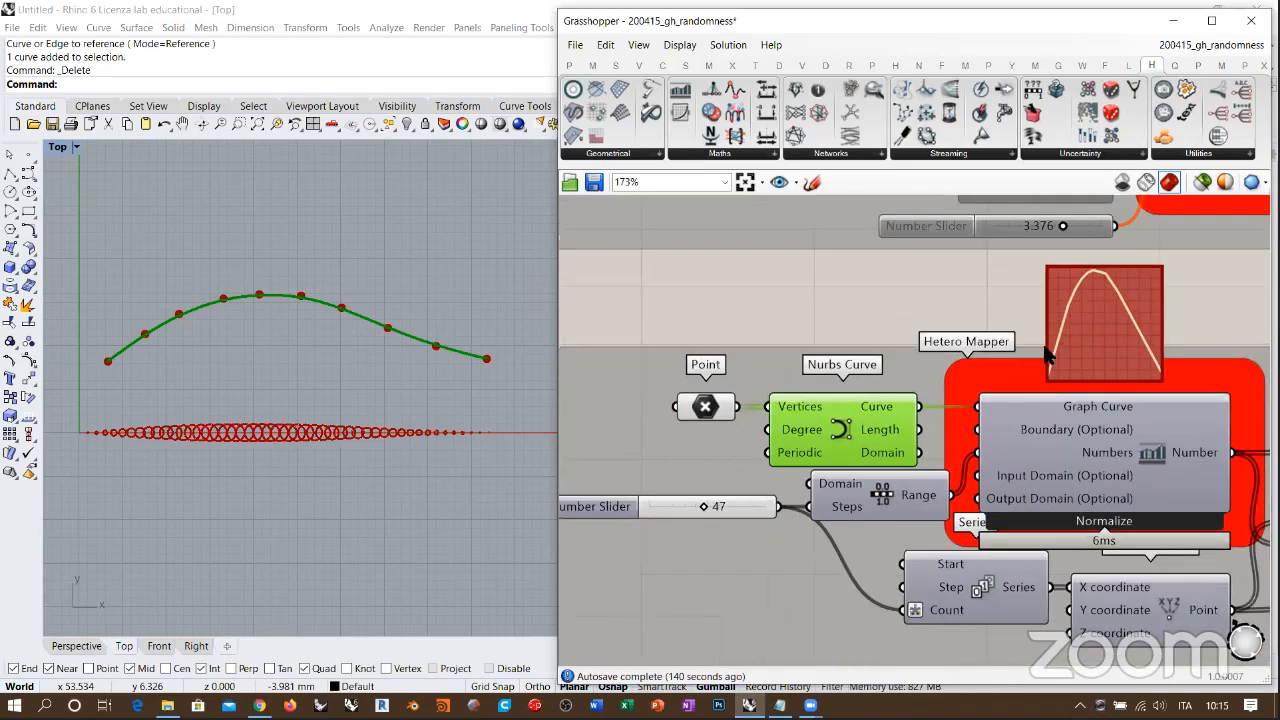
click(897, 289)
right_drag(771, 313, 767, 296)
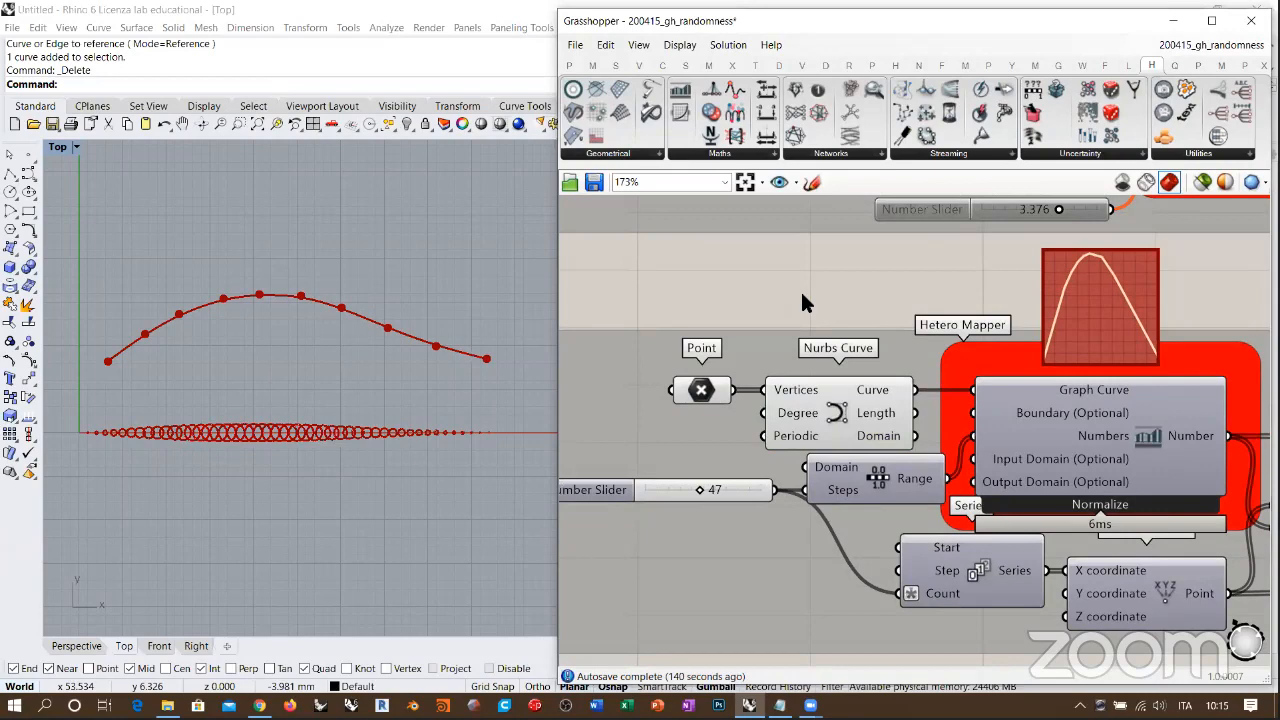
right_drag(1097, 430, 1069, 417)
mouse_move(1033, 337)
right_down()
mouse_move(1000, 346)
mouse_move(1012, 348)
right_up()
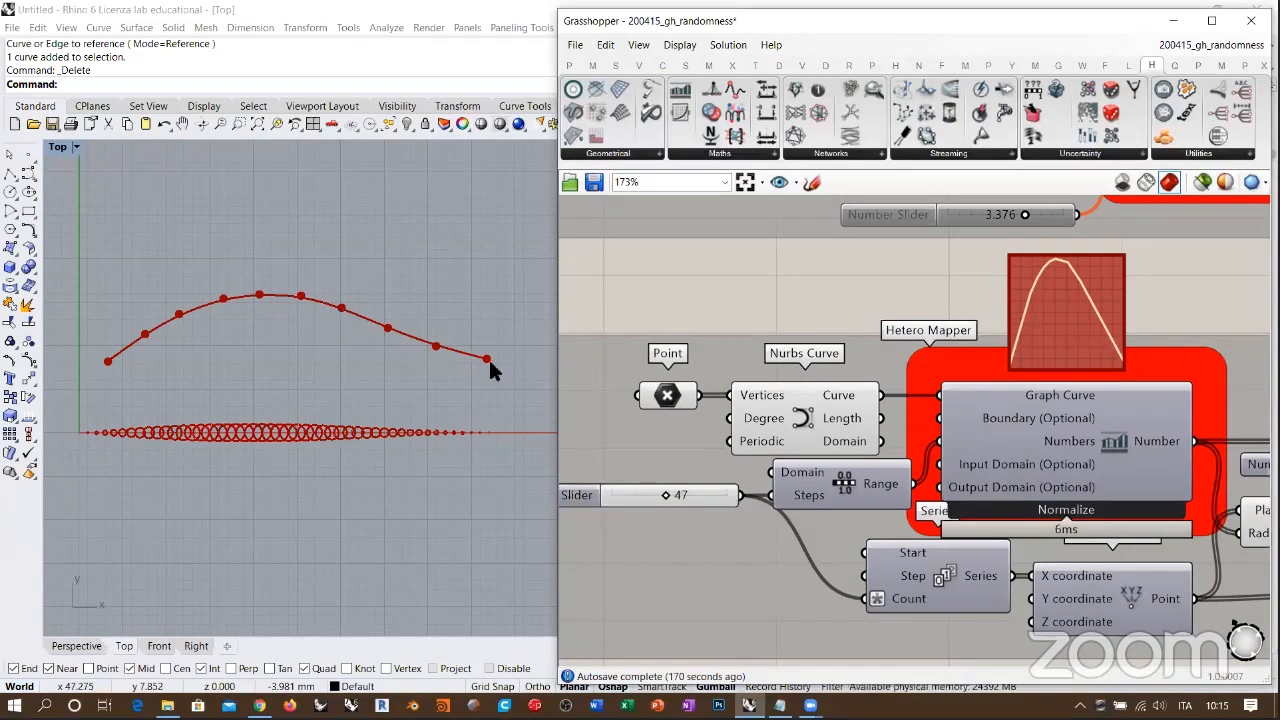
Step: Select the Point parameter and pull the control point at the curve's peak down to form a dip between two humps
click(668, 396)
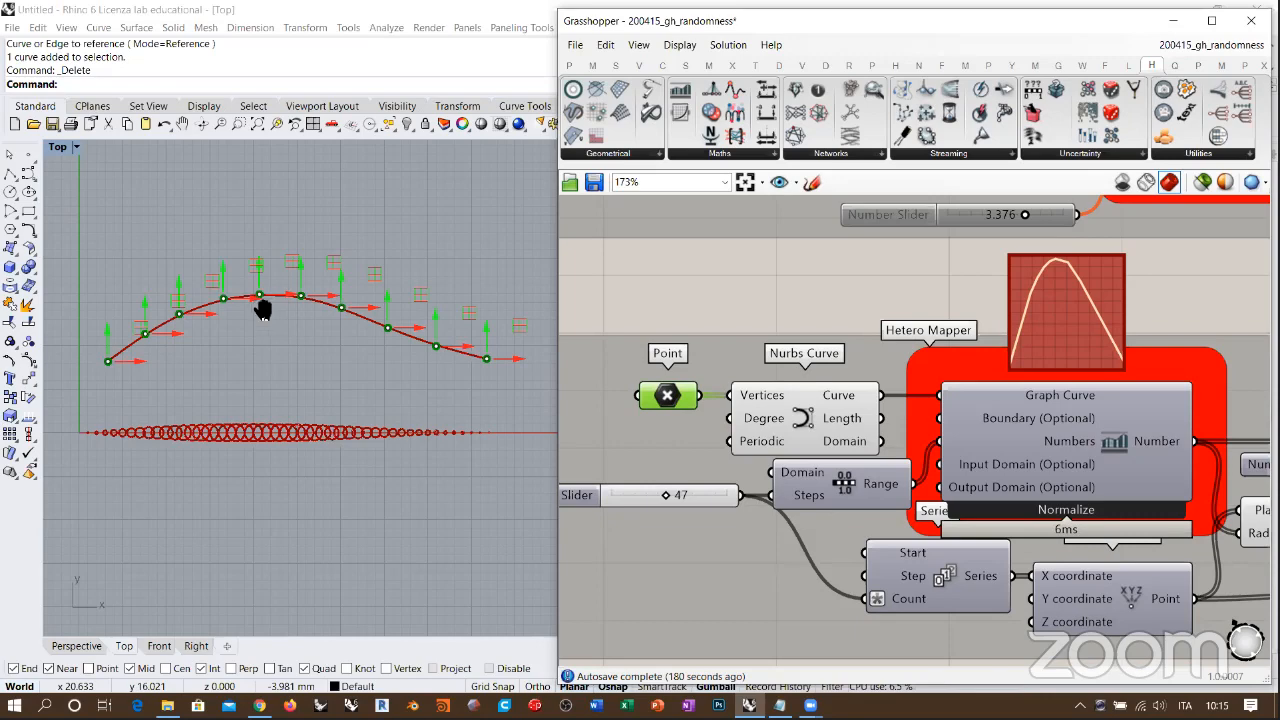
scroll(240, 300, up, 3)
drag(238, 305, 231, 377)
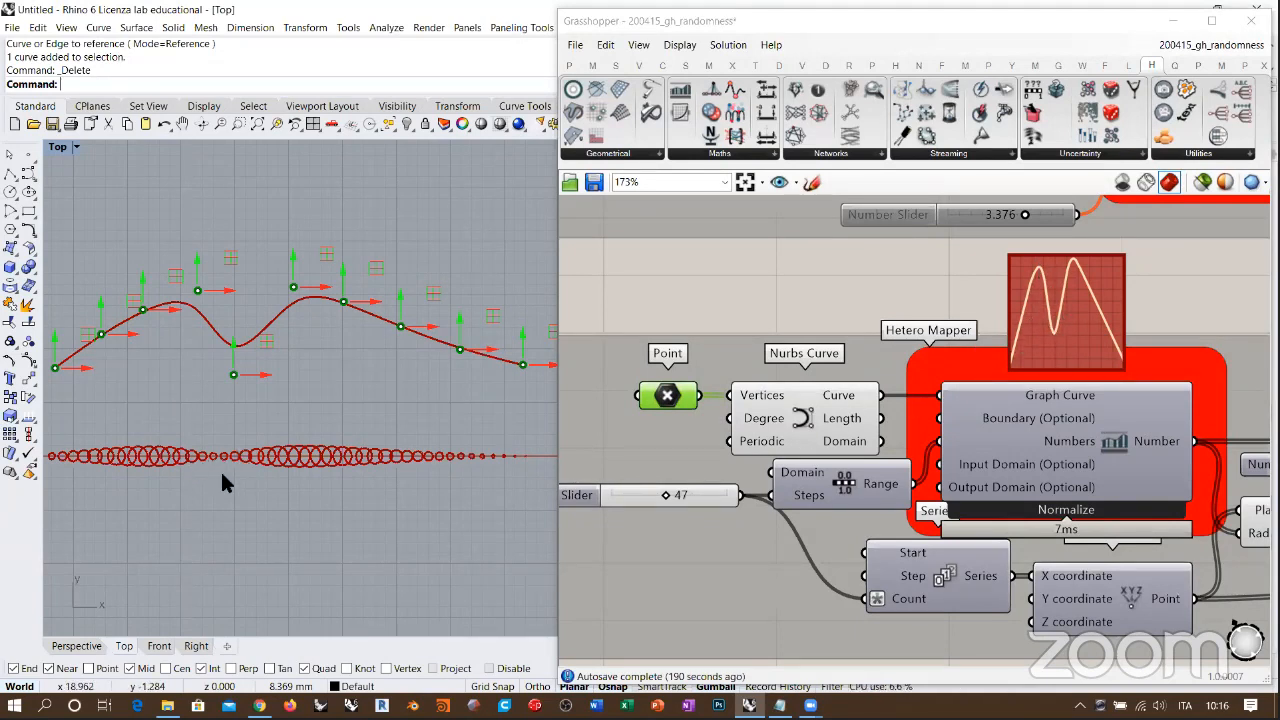
Step: Turn on the Hetero Mapper's preview to display its sampling lines and bounding box under the curve
click(1097, 443)
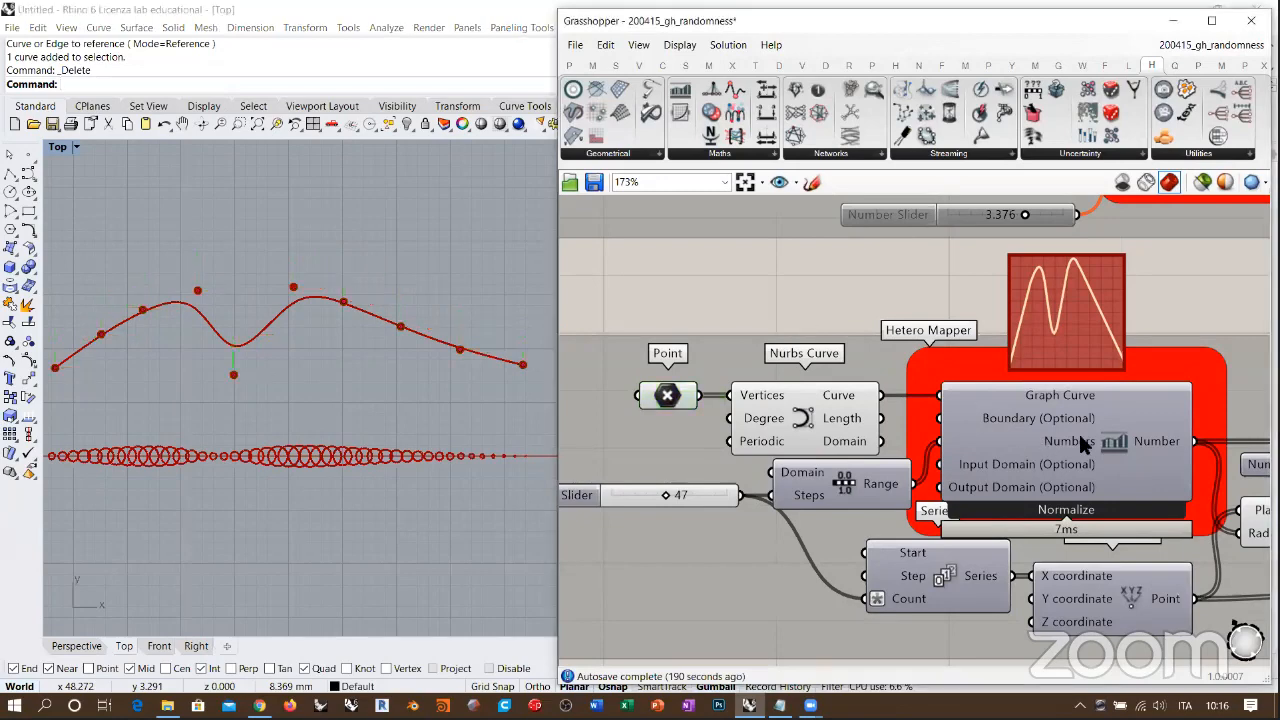
key(ctrl+q)
click(955, 307)
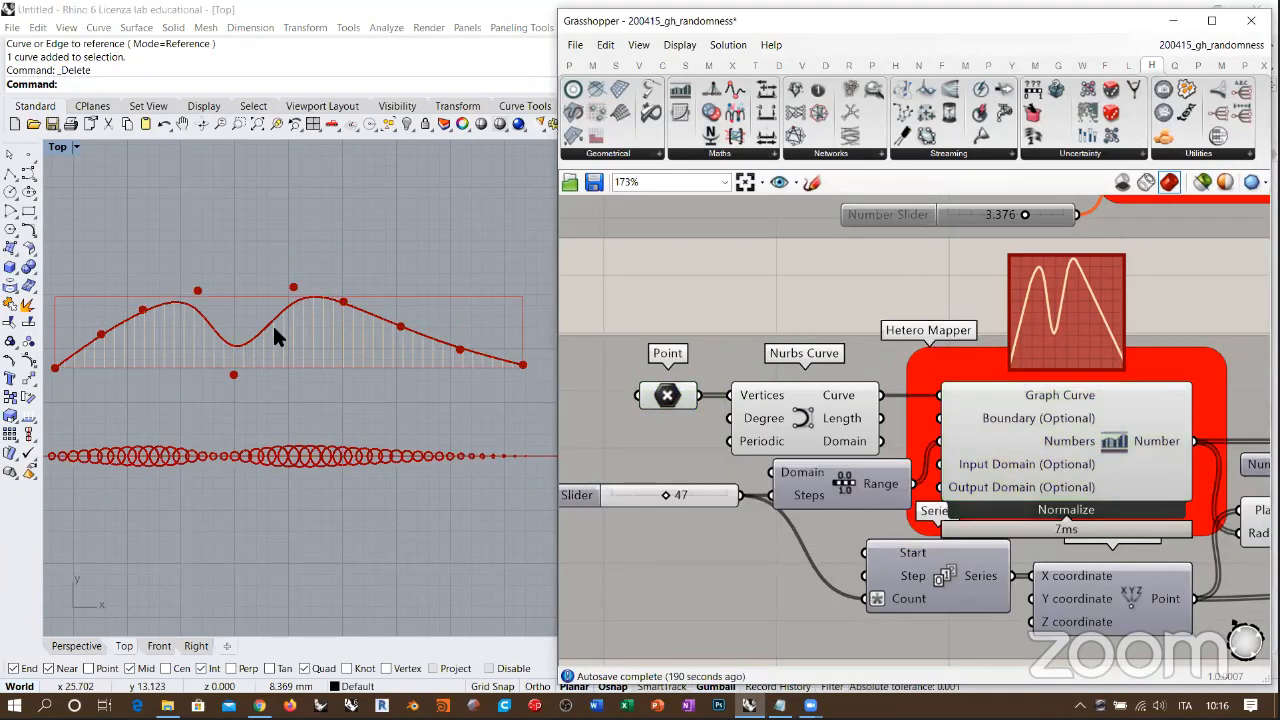
right_drag(297, 338, 301, 329)
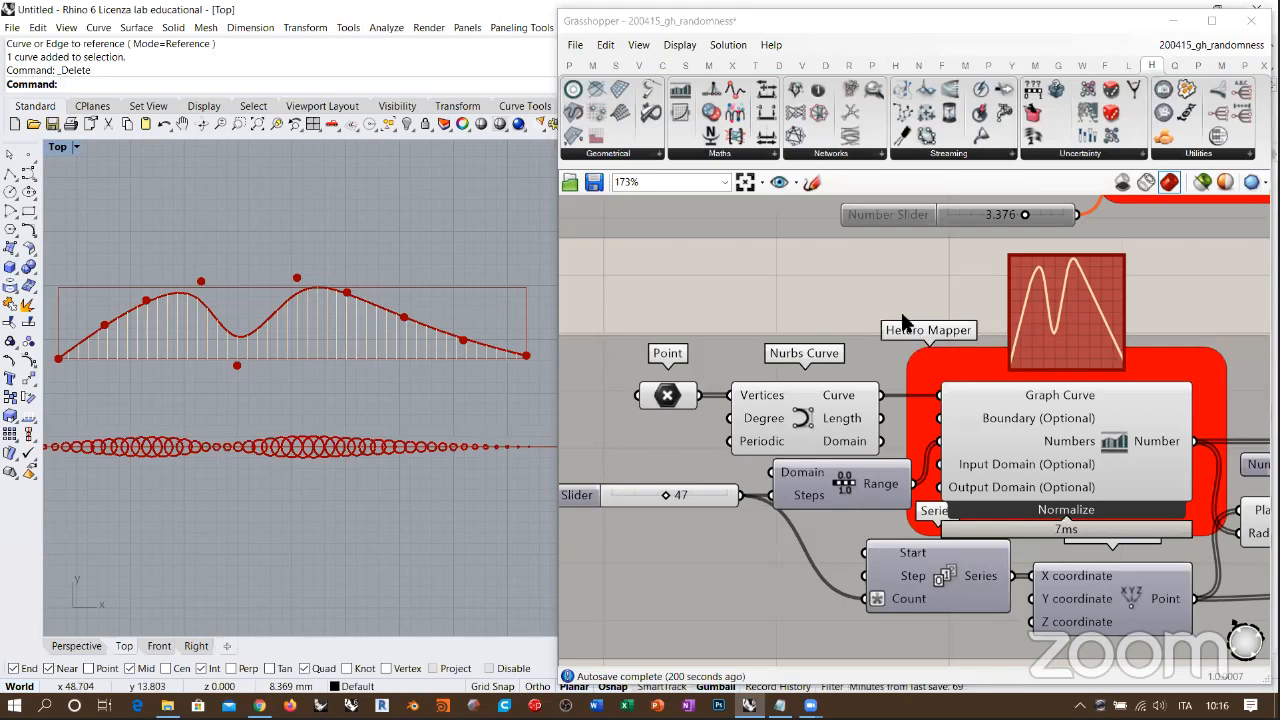
click(876, 281)
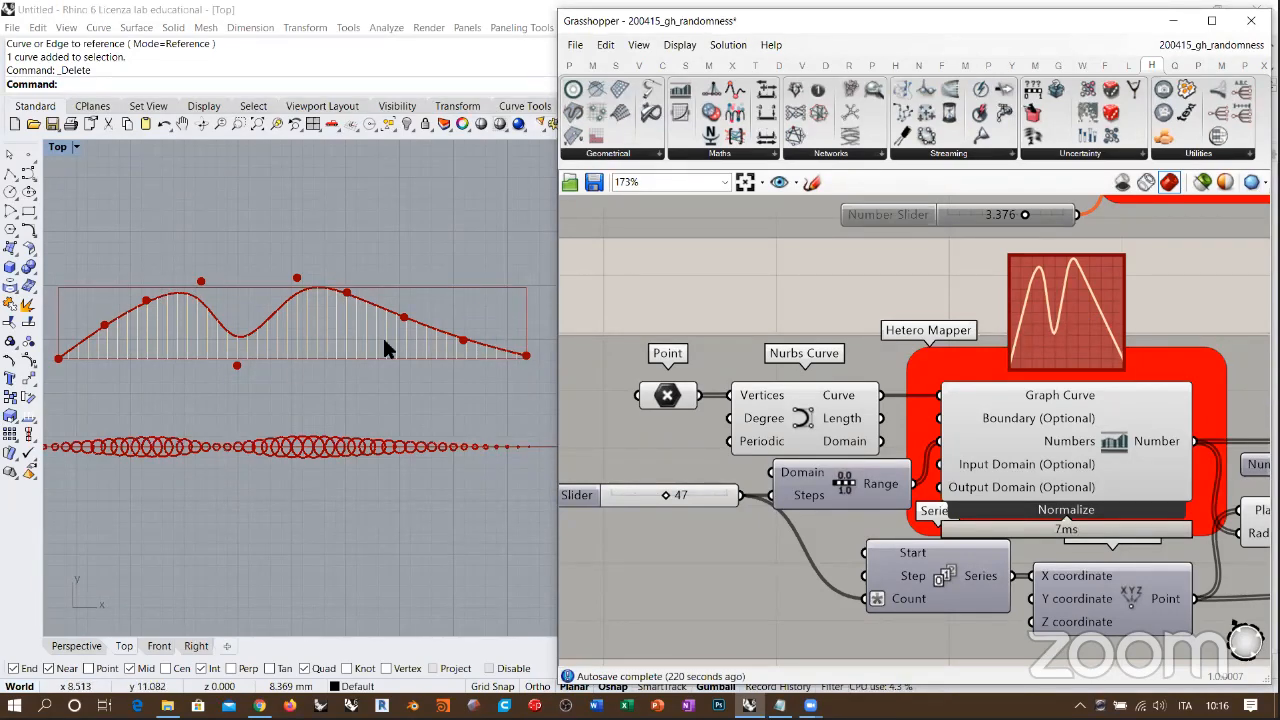
Step: Reselect the Point parameter and lower the dip's control point below the row of circles, so the dip becomes the curve's lowest part
click(665, 400)
drag(234, 361, 235, 462)
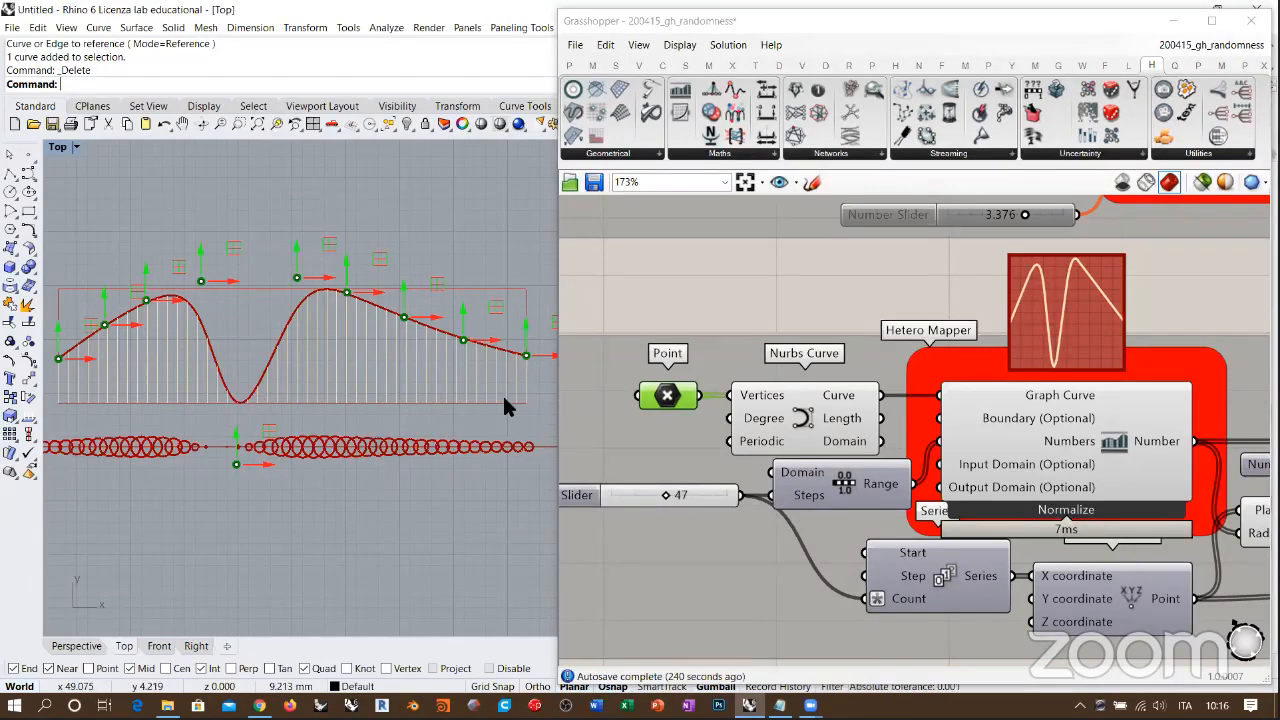
right_drag(475, 396, 476, 377)
scroll(397, 350, down, 1)
right_drag(397, 350, 388, 315)
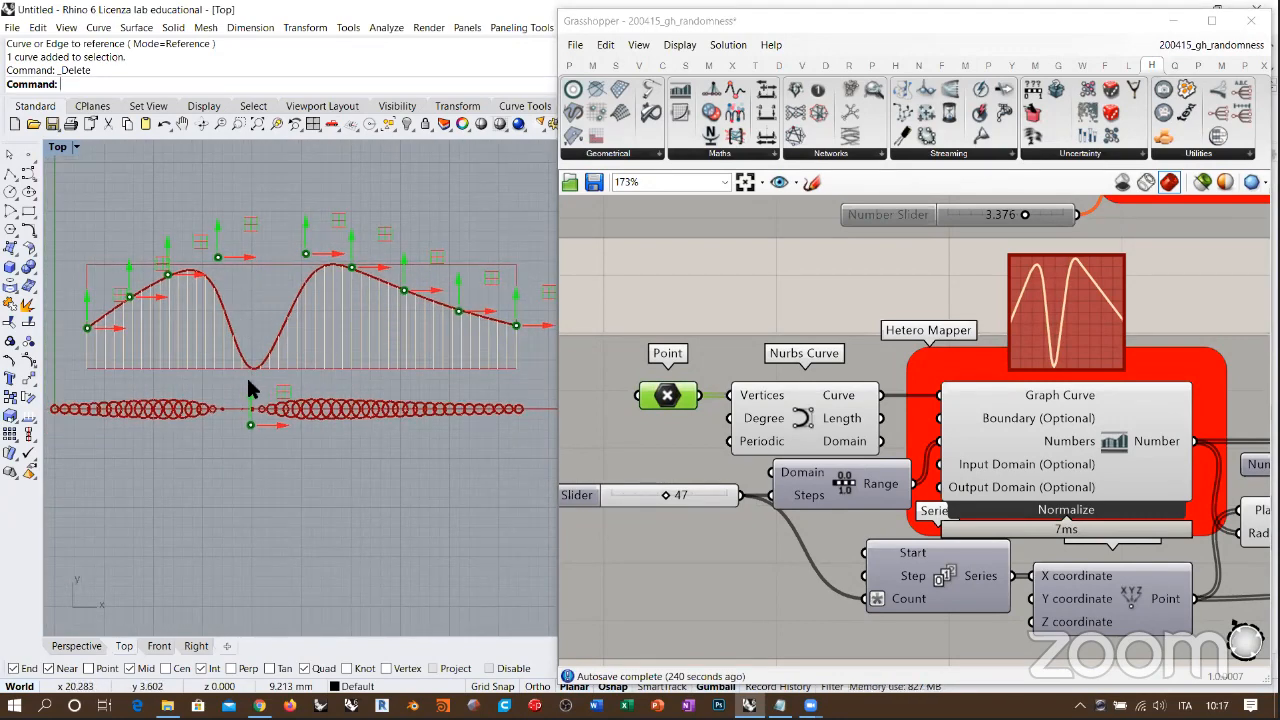
Step: Raise the dip's control point back up to the crest so the curve forms a single smooth peak
right_drag(283, 408, 246, 463)
drag(246, 463, 257, 212)
drag(258, 322, 256, 289)
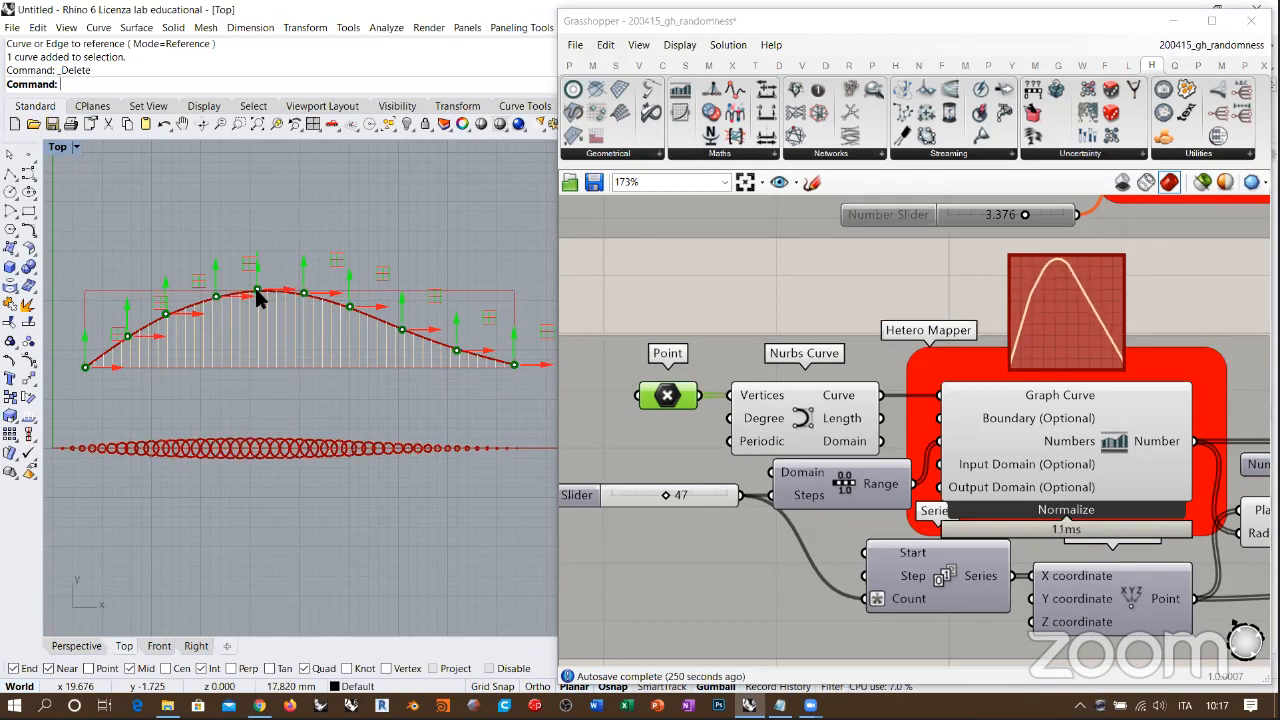
Step: Shift the control points on the curve's rising side toward its middle and pull the peak point backwards so the curve folds over
drag(125, 337, 194, 342)
drag(215, 299, 268, 349)
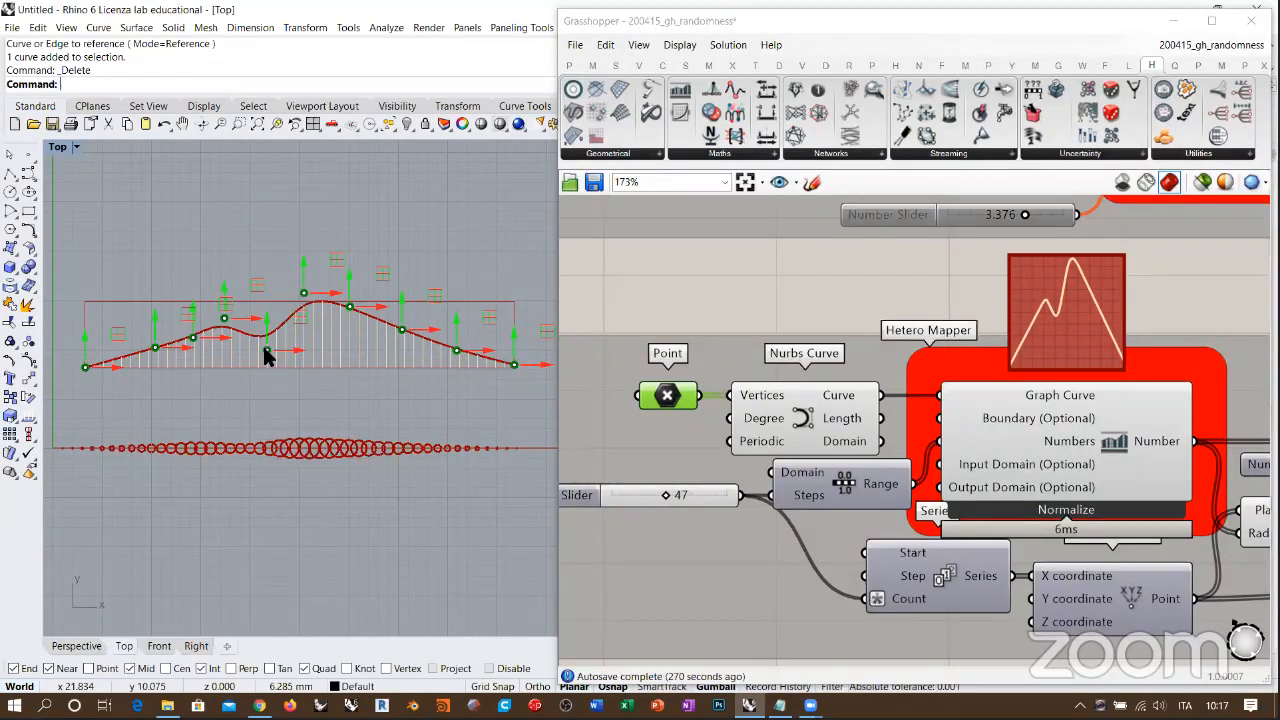
drag(268, 351, 285, 350)
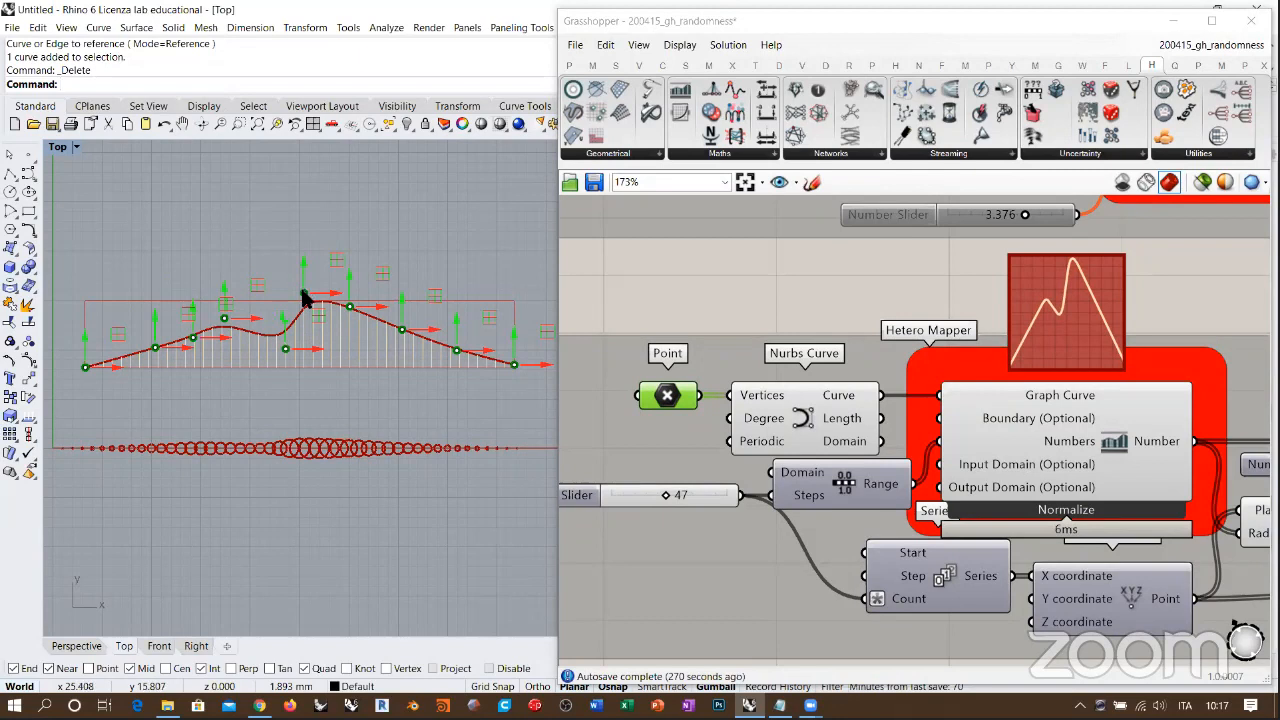
drag(303, 295, 236, 256)
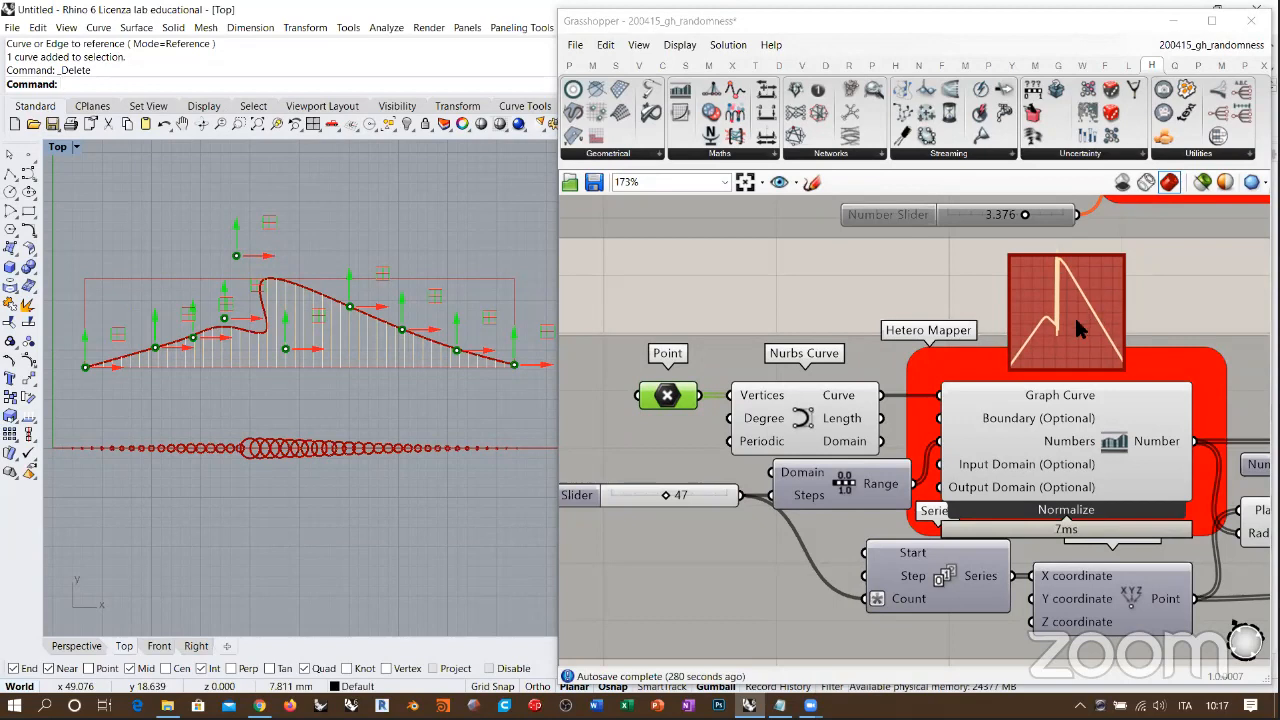
Step: Bring the folded-back peak point forward and lift the low control point beside it to restore a single peak
drag(236, 256, 296, 265)
drag(287, 349, 287, 291)
Step: Turn the Hetero Mapper's preview off and back on, and deselect the component
scroll(921, 381, down, 5)
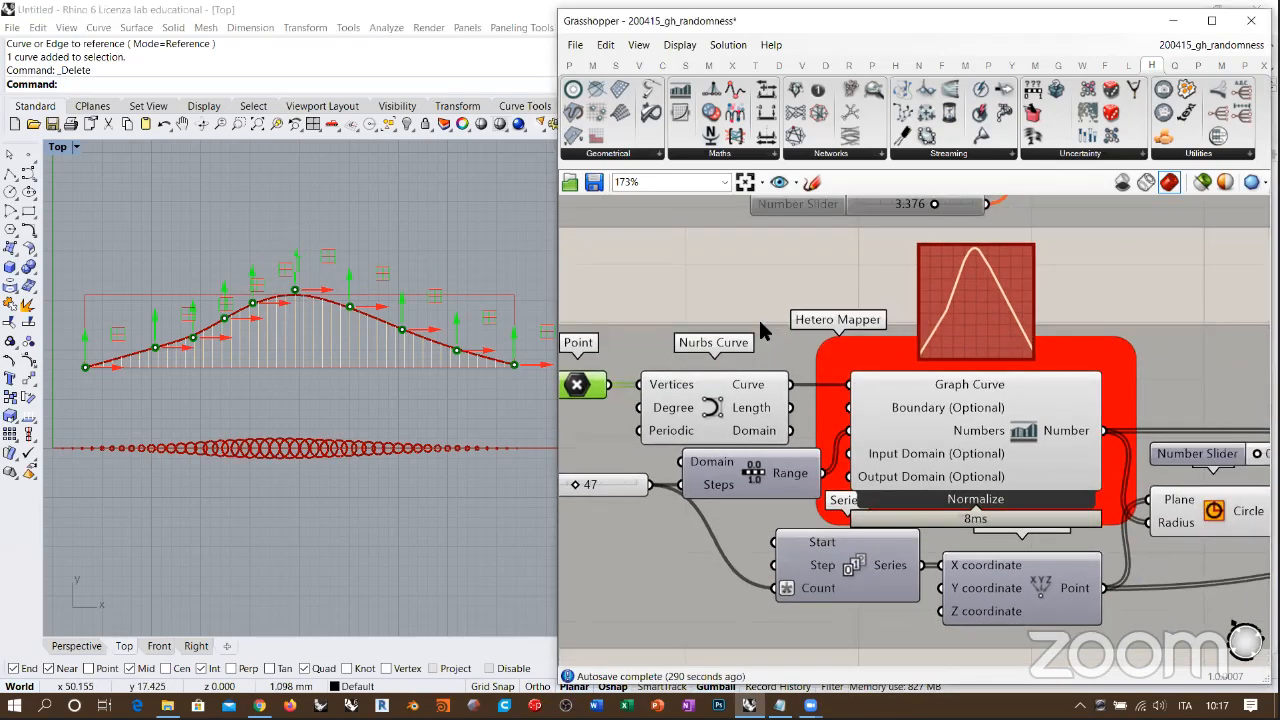
scroll(1110, 400, up, 5)
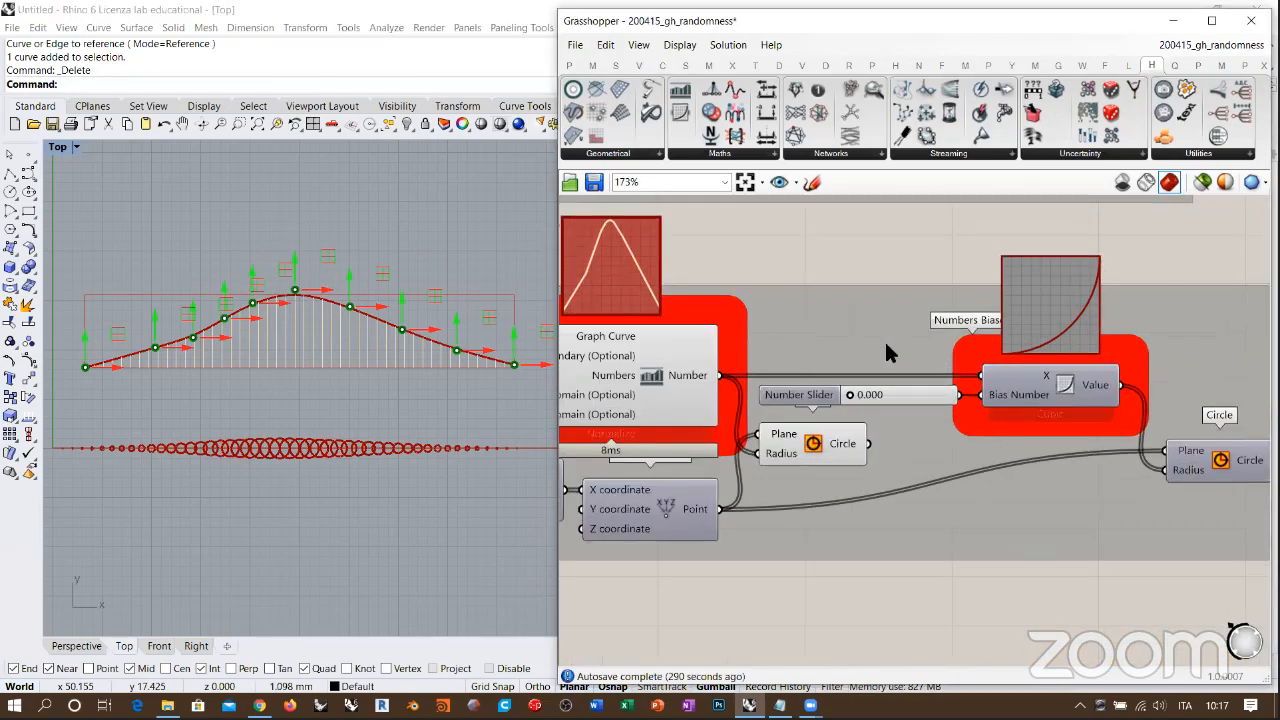
scroll(1004, 335, down, 2)
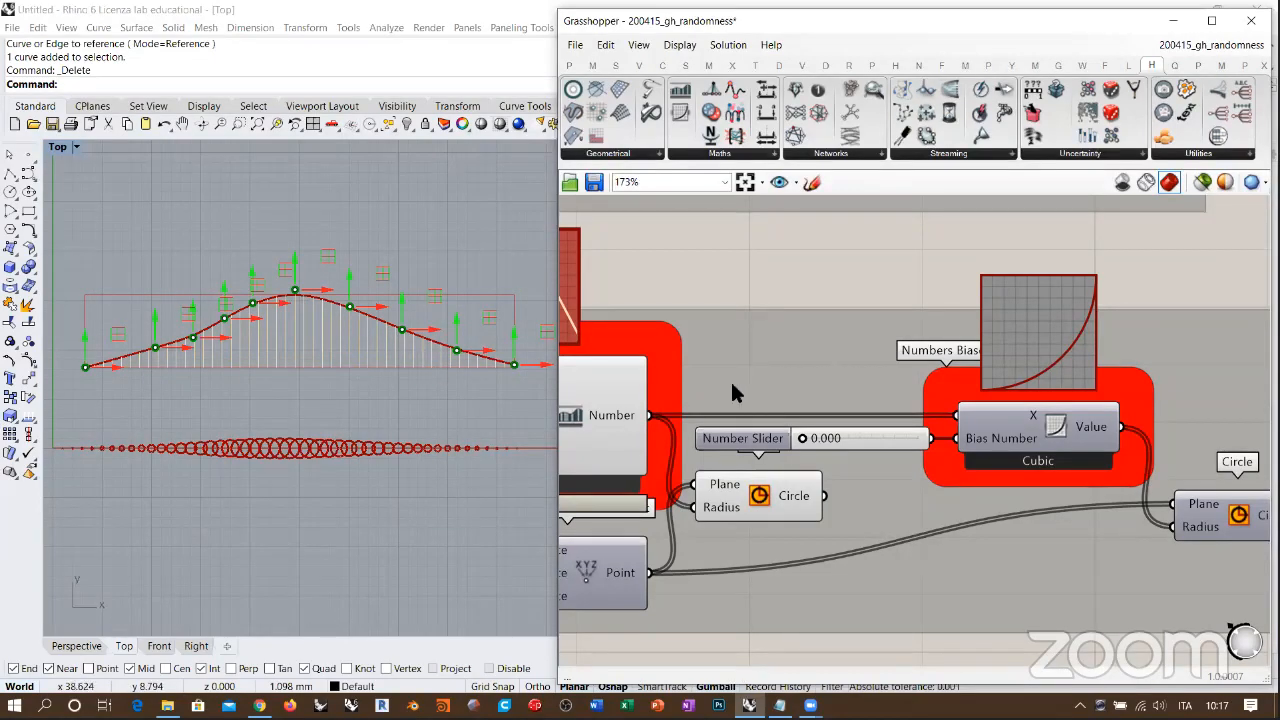
scroll(758, 365, down, 3)
click(755, 372)
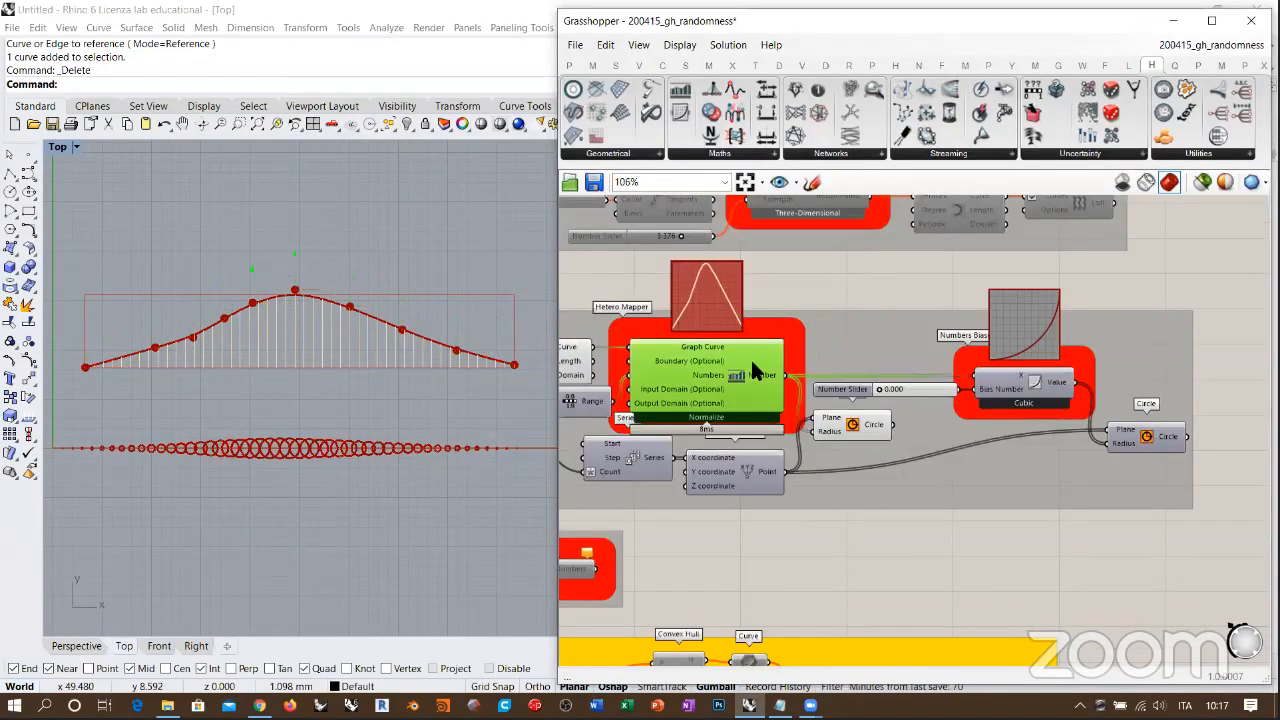
key(ctrl+q)
key(ctrl+q)
right_drag(892, 351, 859, 374)
scroll(718, 385, up, 2)
click(623, 315)
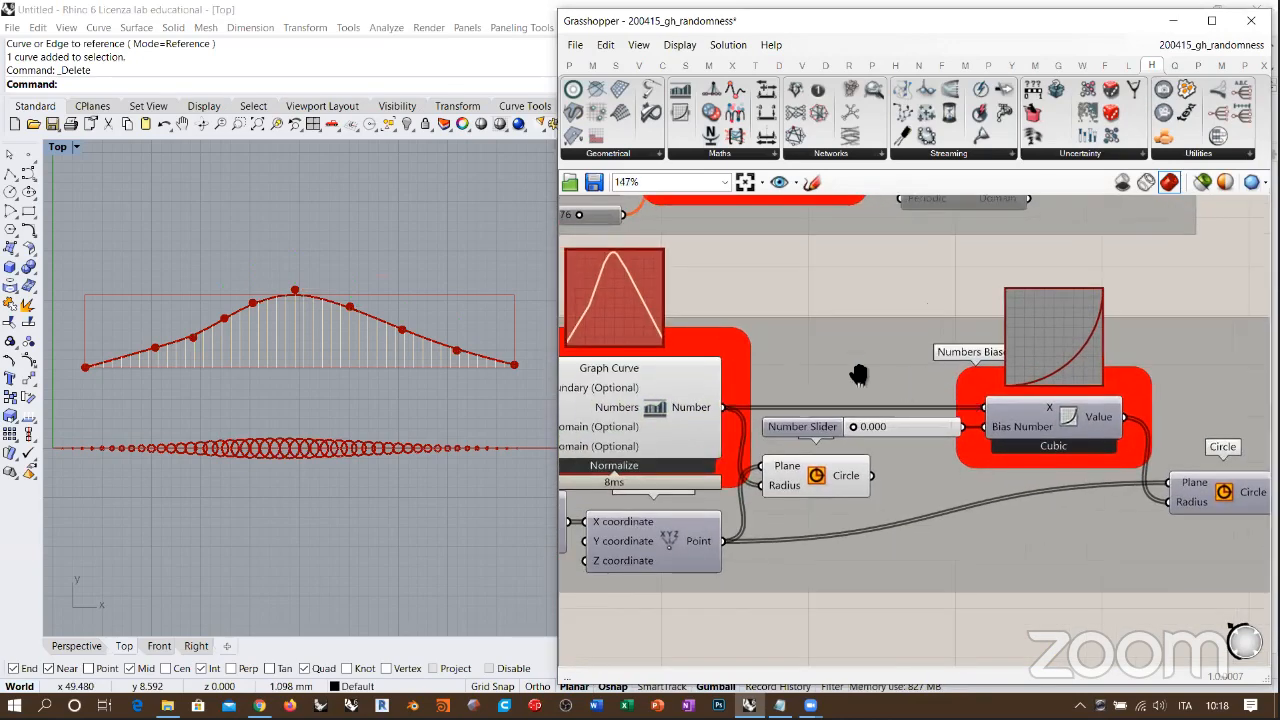
Step: Hide the preview of the Circle driven by the Hetero Mapper and show the Circle driven by the Numbers Biaser instead
right_drag(925, 456, 748, 412)
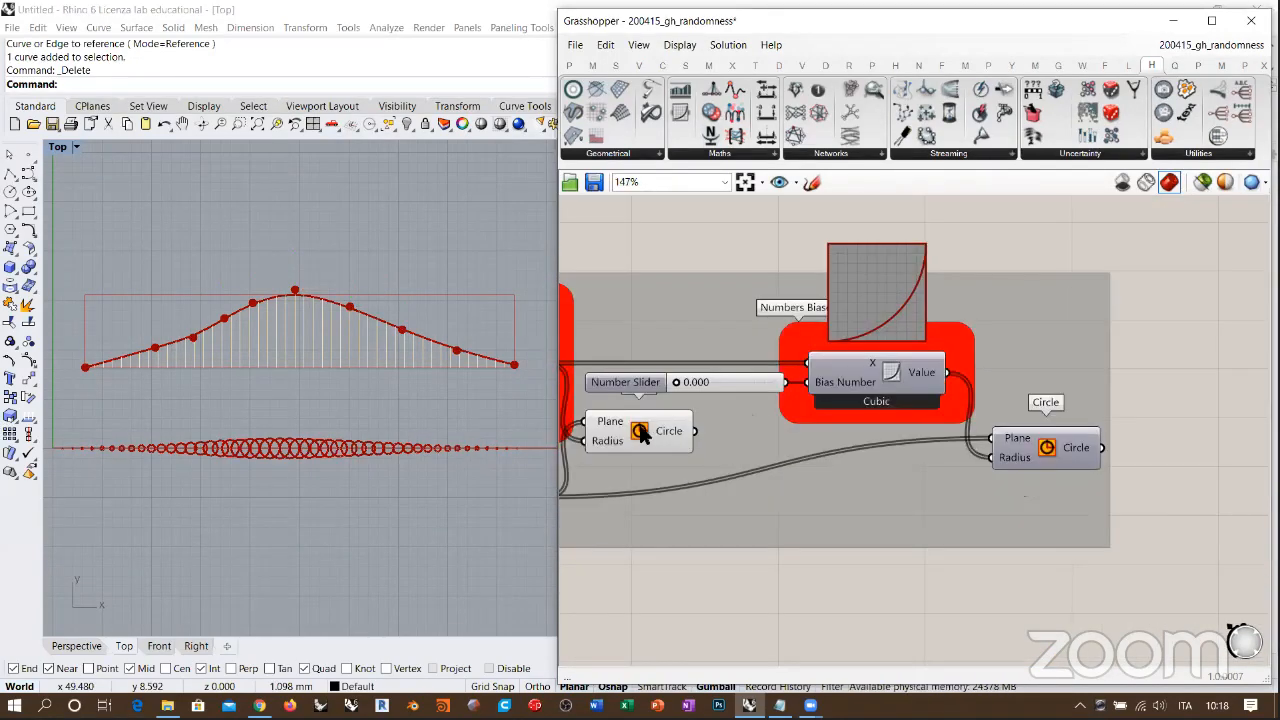
click(643, 430)
key(ctrl+q)
click(1045, 446)
click(1152, 407)
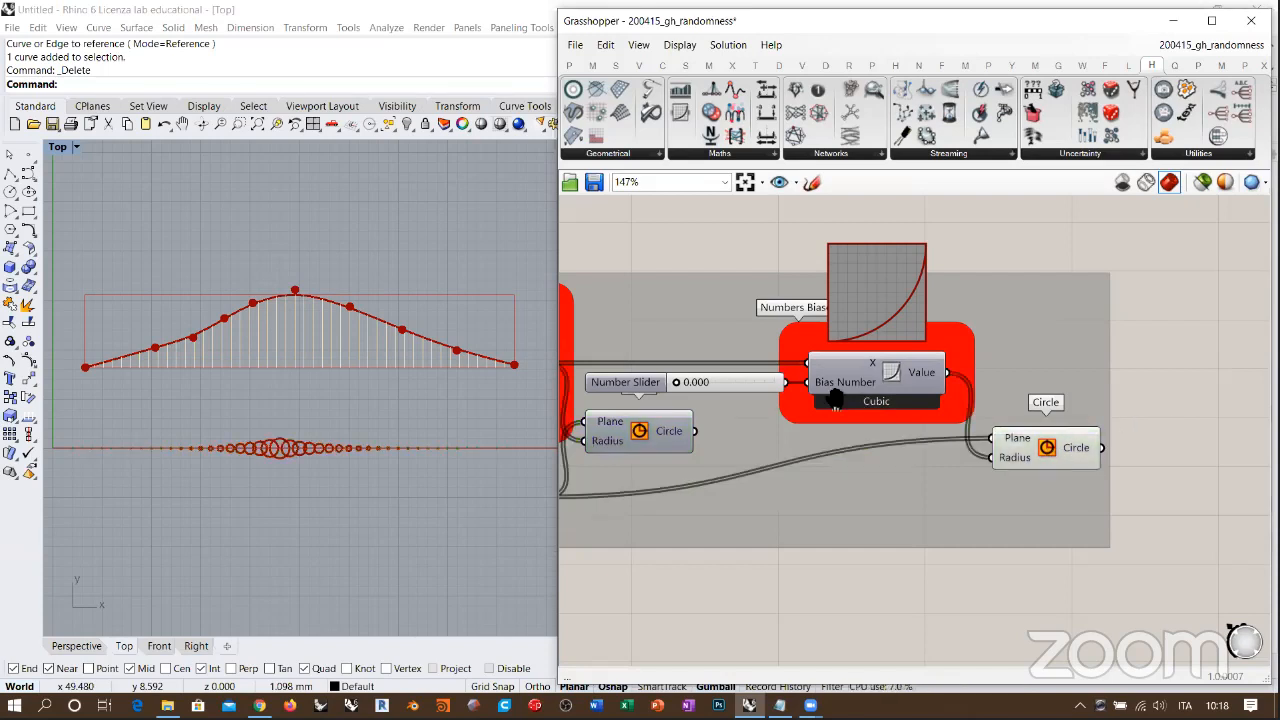
Step: Examine the Numbers Biaser's graph at the lowest bias, and set its Bias Number slider to 1.000
right_drag(829, 391, 879, 370)
right_drag(592, 362, 640, 364)
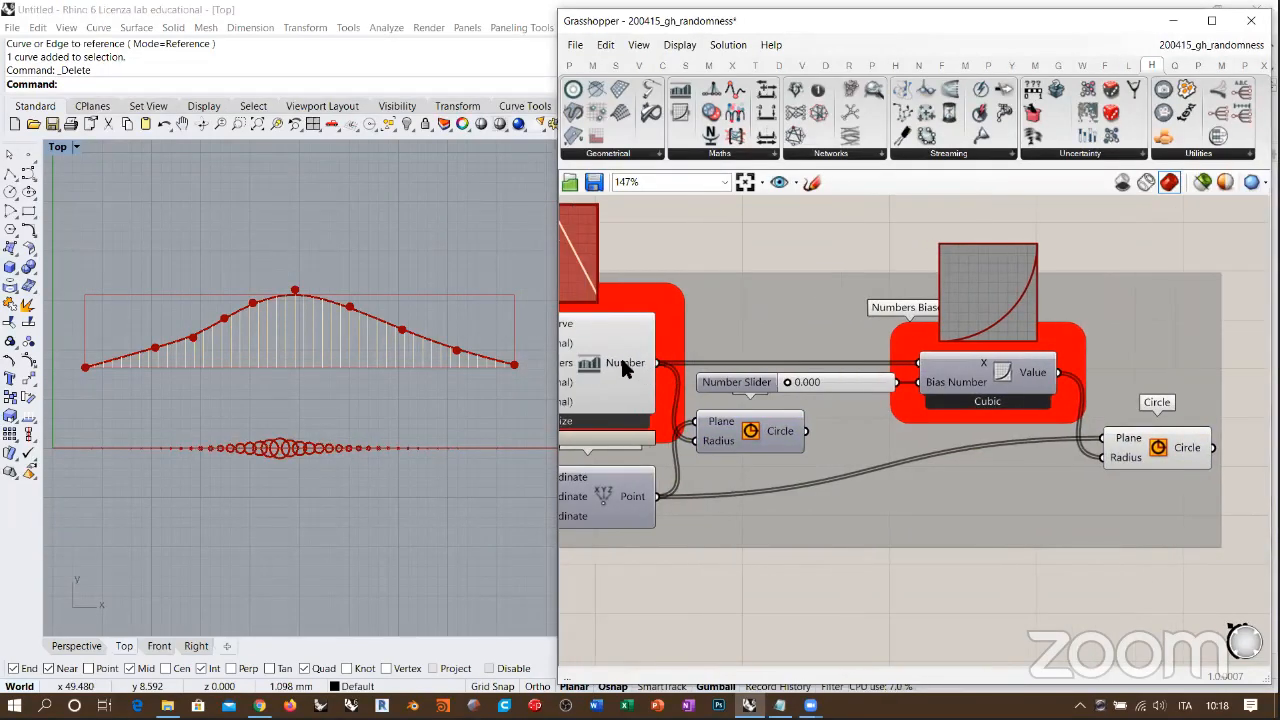
right_drag(1021, 303, 979, 332)
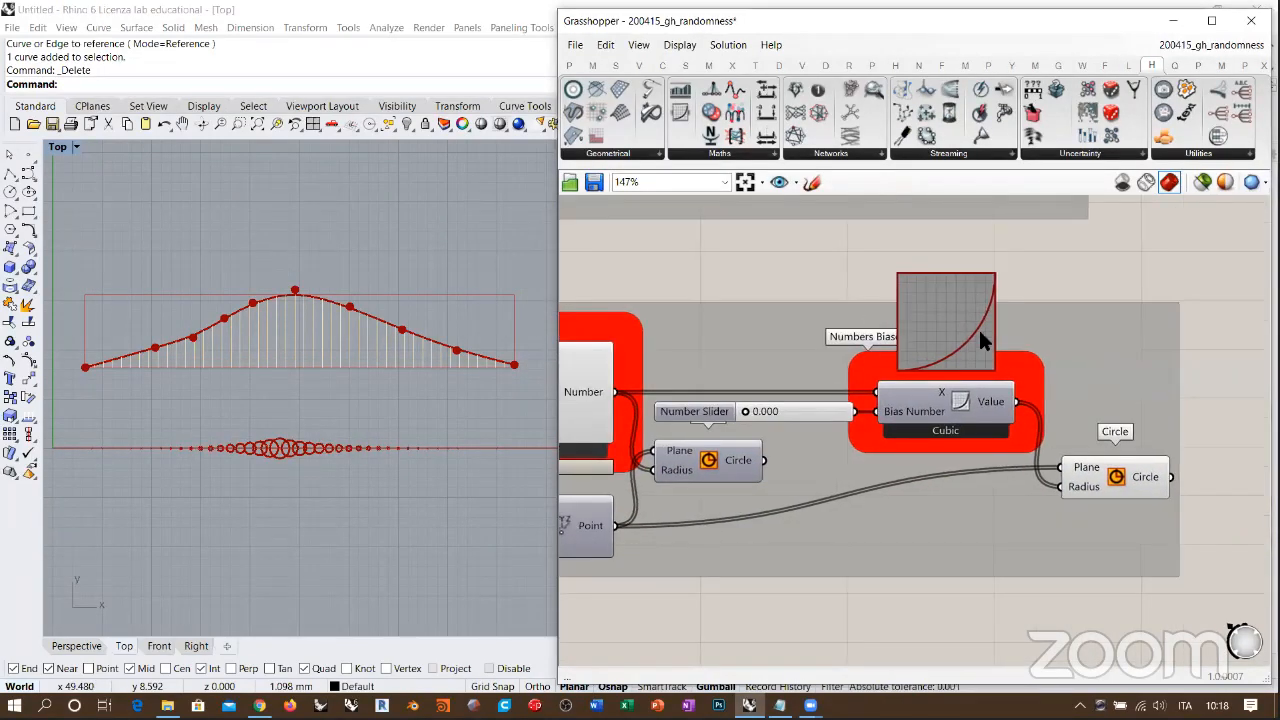
scroll(960, 355, up, 2)
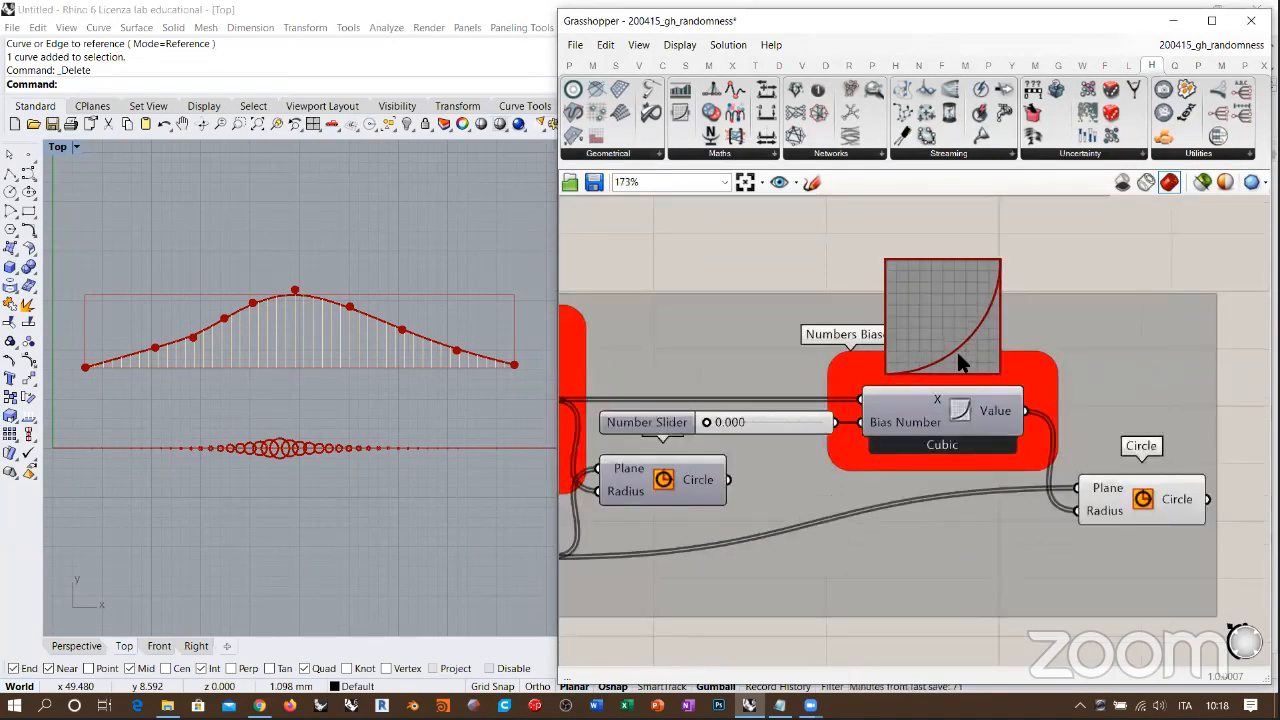
mouse_move(958, 407)
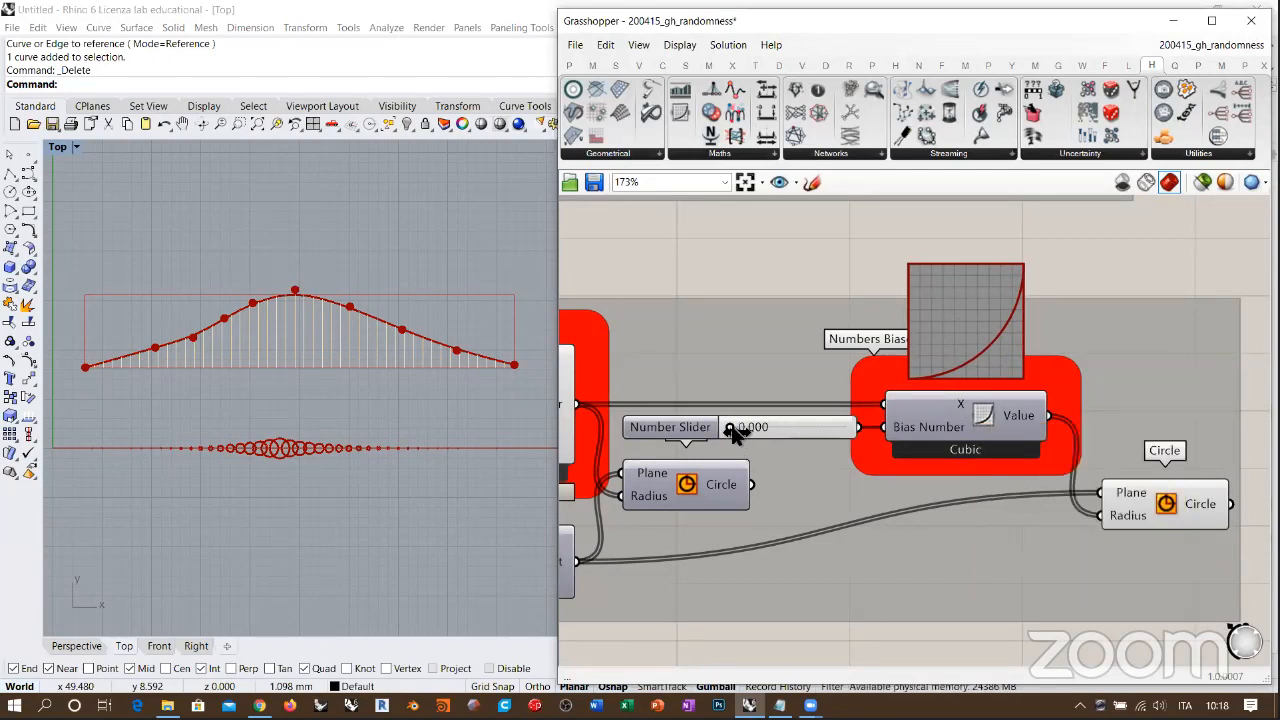
mouse_move(733, 432)
mouse_down()
mouse_move(842, 430)
mouse_move(728, 434)
mouse_up()
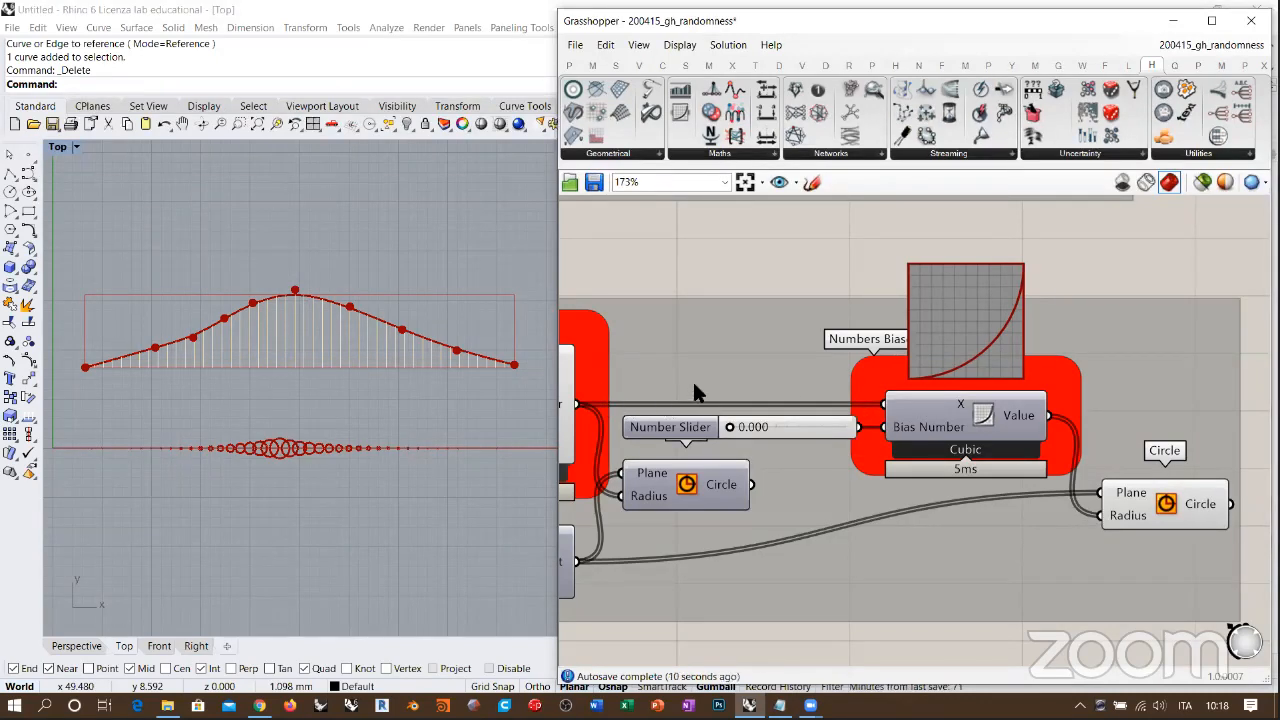
right_drag(560, 339, 572, 342)
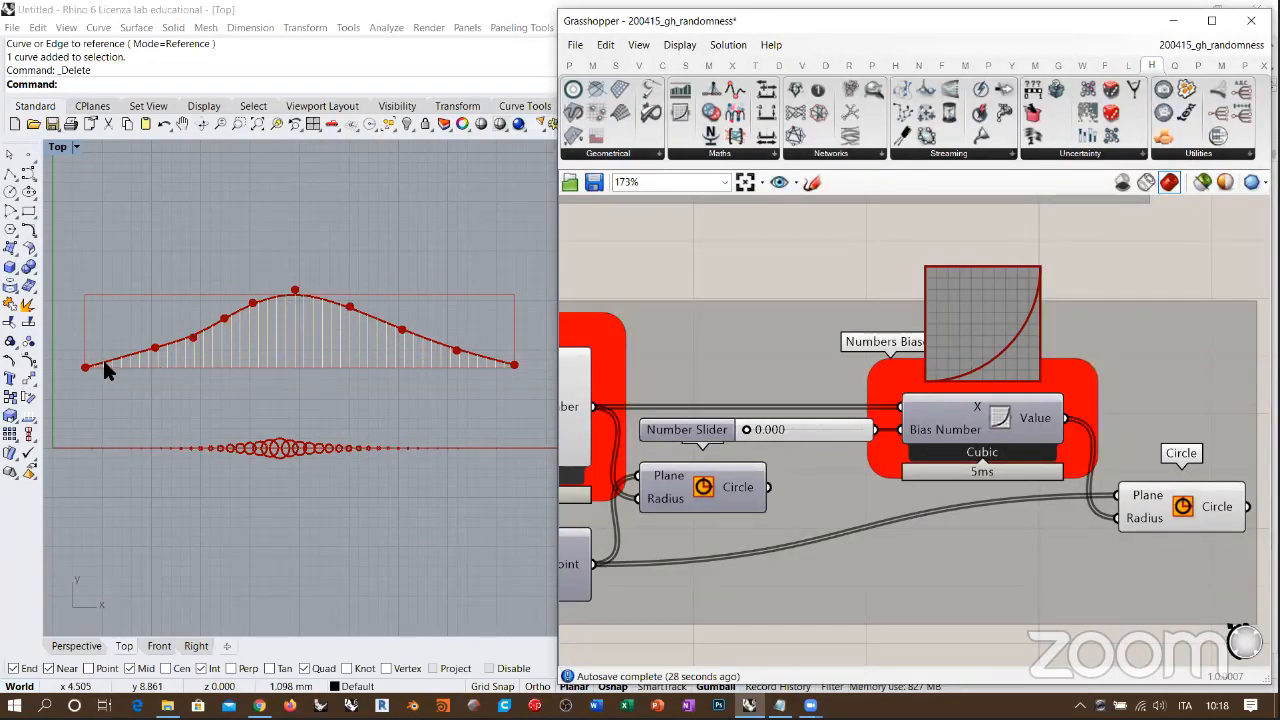
drag(747, 433, 863, 431)
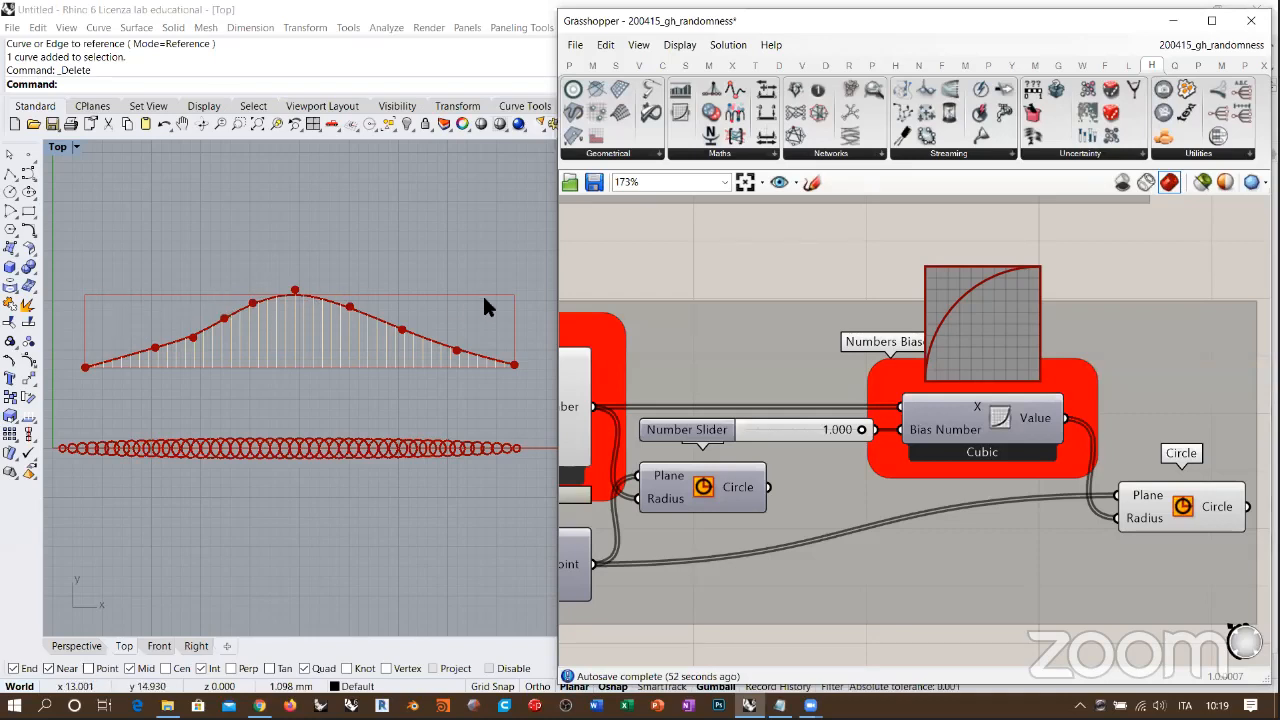
Step: Lower the Bias Number slider to 0.439 and further to 0.063, keeping the Cubic mode
drag(861, 429, 814, 436)
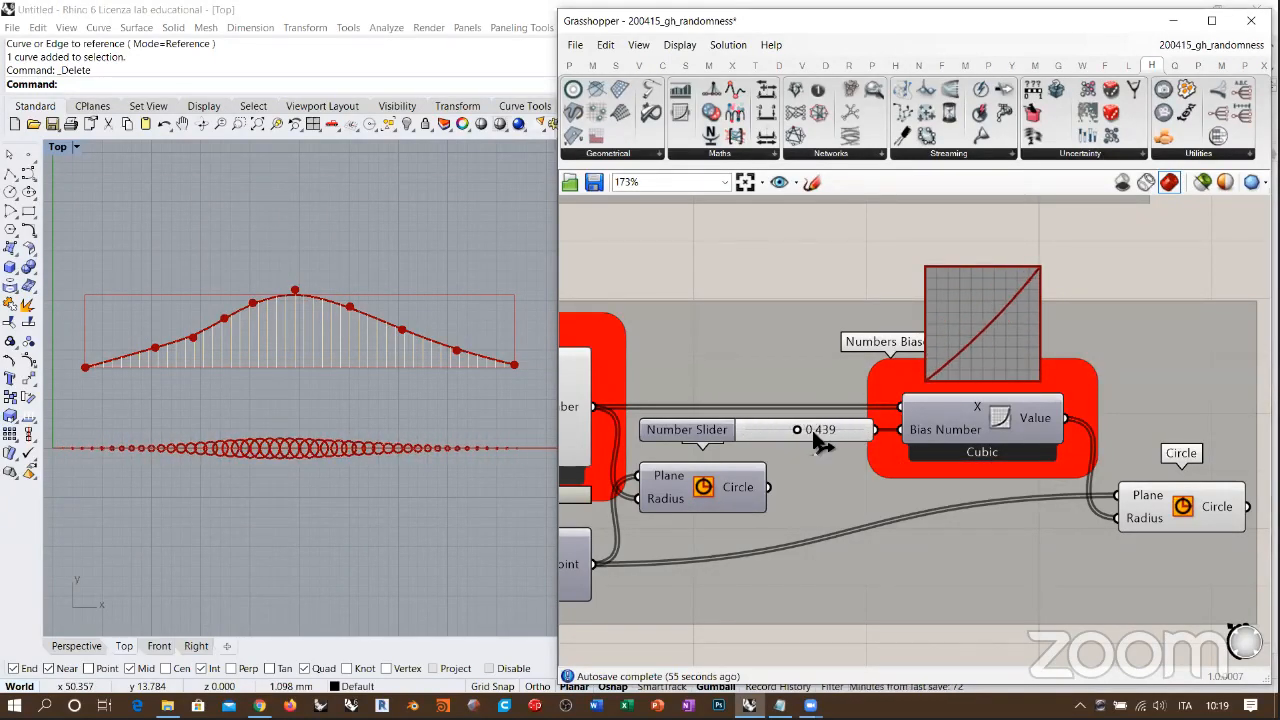
right_click(999, 416)
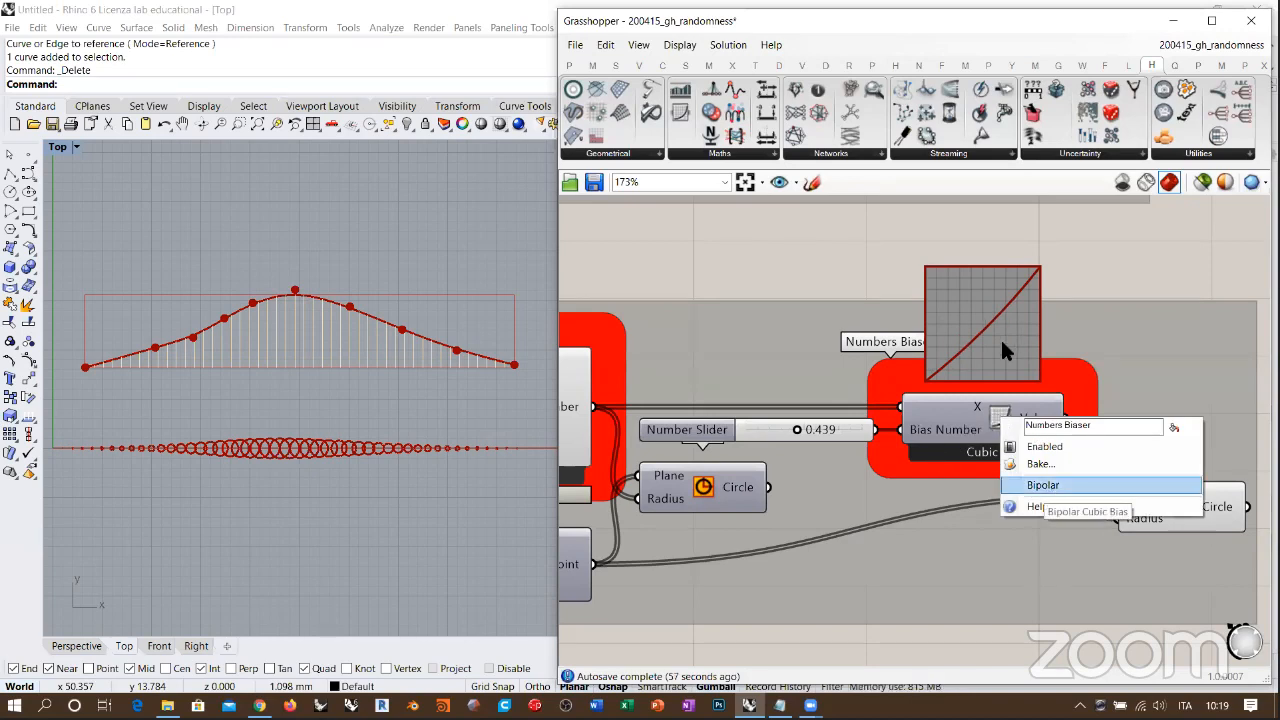
click(991, 310)
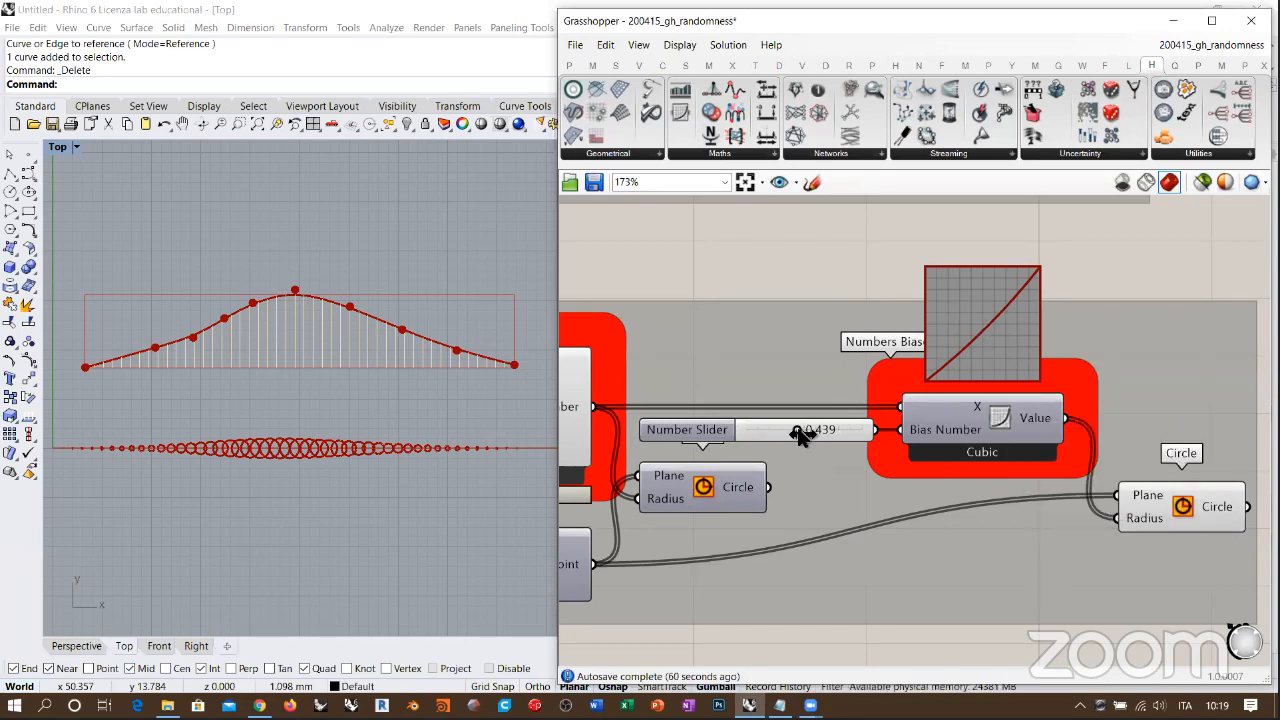
drag(797, 436, 755, 436)
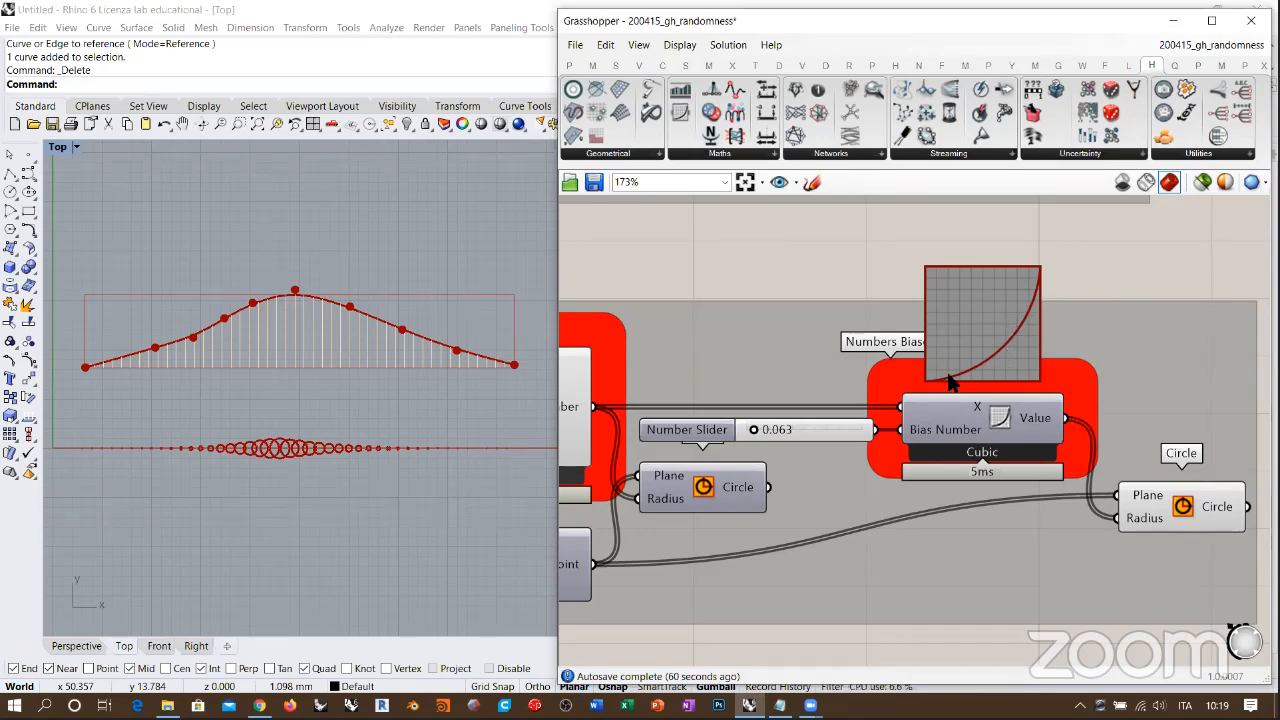
Step: Switch the Numbers Biaser to Bipolar and try different Bias Number values, including 0.543 and 0.202
right_click(994, 411)
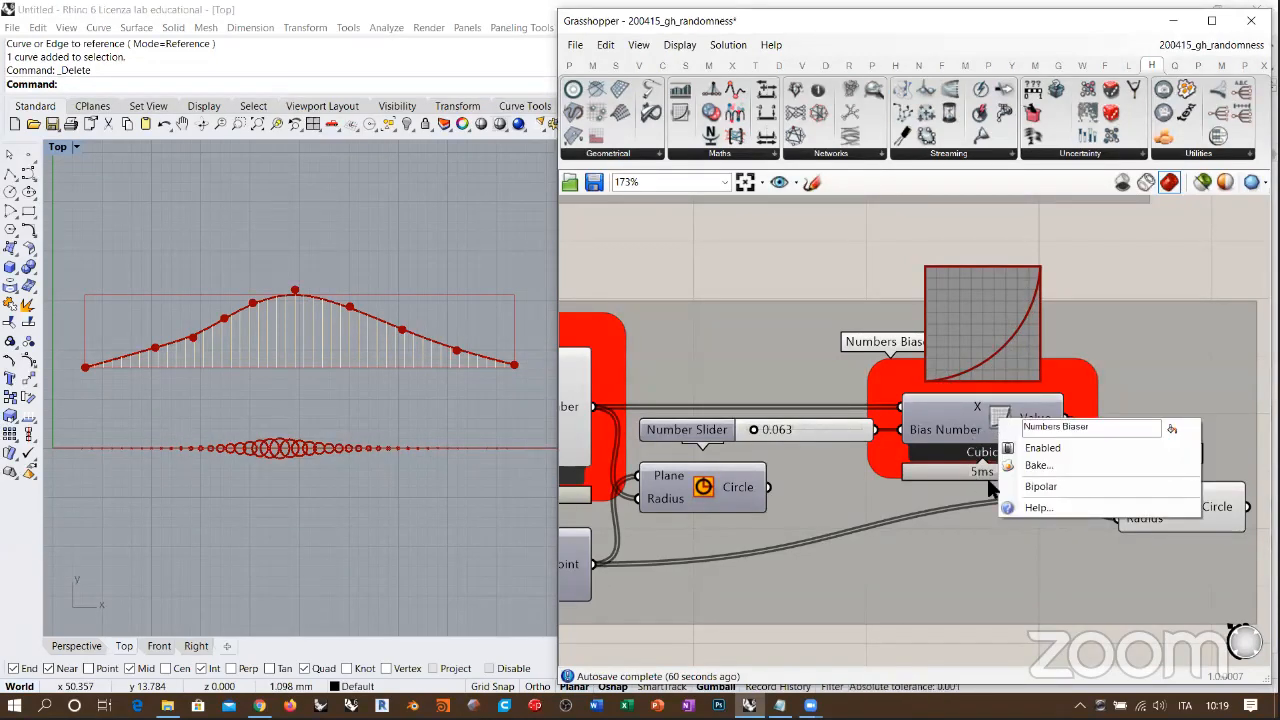
click(1012, 486)
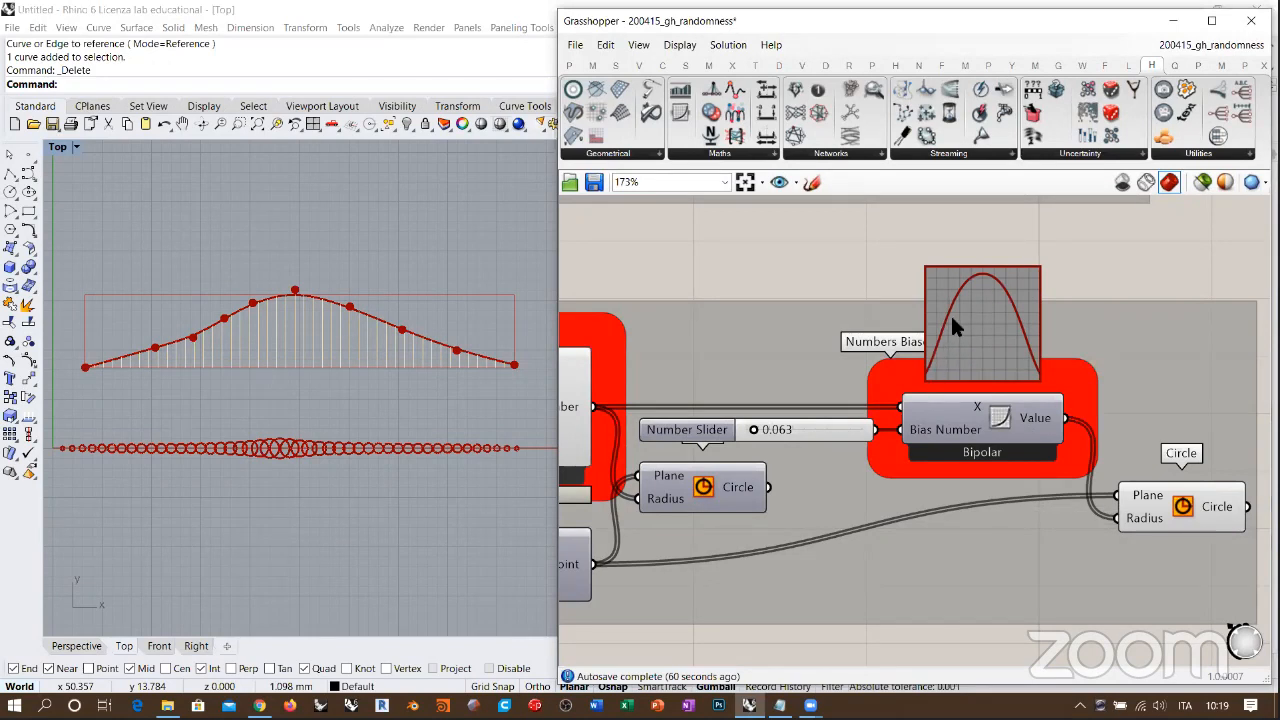
mouse_move(760, 425)
mouse_down()
mouse_move(880, 432)
mouse_move(704, 428)
mouse_move(810, 429)
mouse_move(771, 431)
mouse_up()
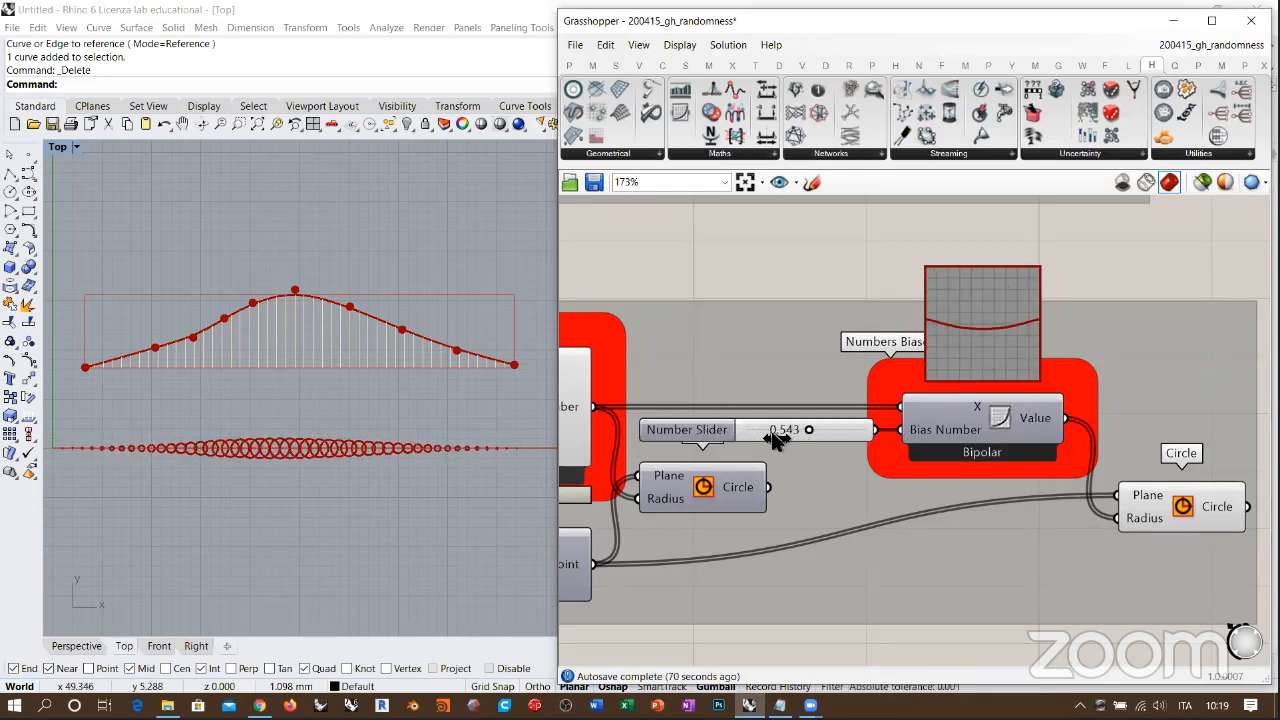
Step: Return the Numbers Biaser to Cubic mode and set the Bias Number slider to 1.000
right_click(995, 418)
click(1035, 487)
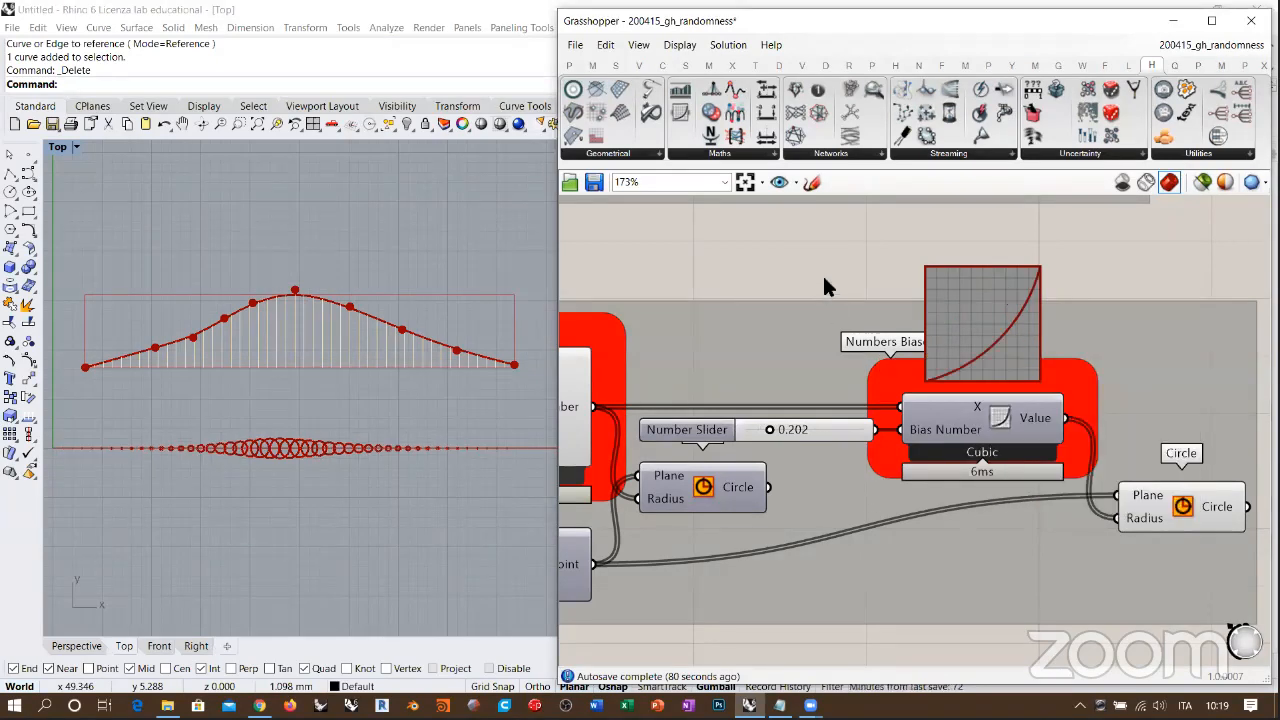
drag(760, 430, 885, 433)
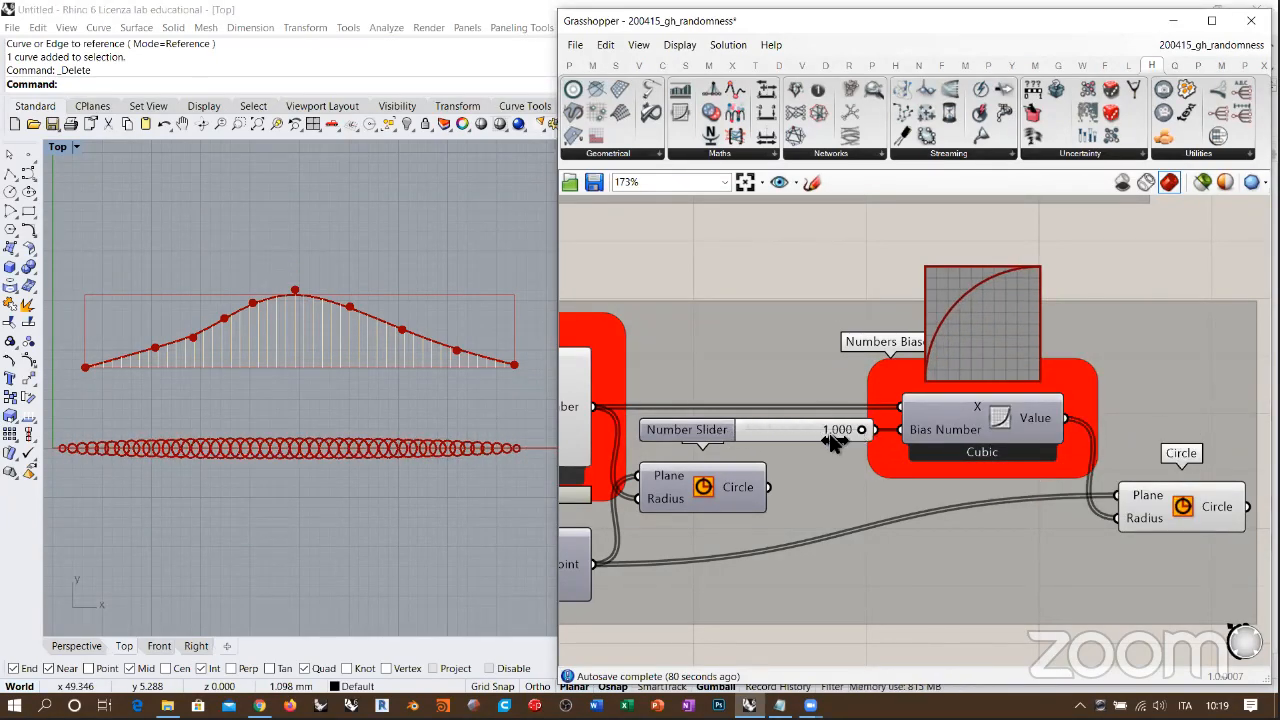
Step: Set the Numbers Biaser's Bias Number slider to 0.248 and hide the Hetero Mapper's preview geometry
drag(763, 433, 775, 433)
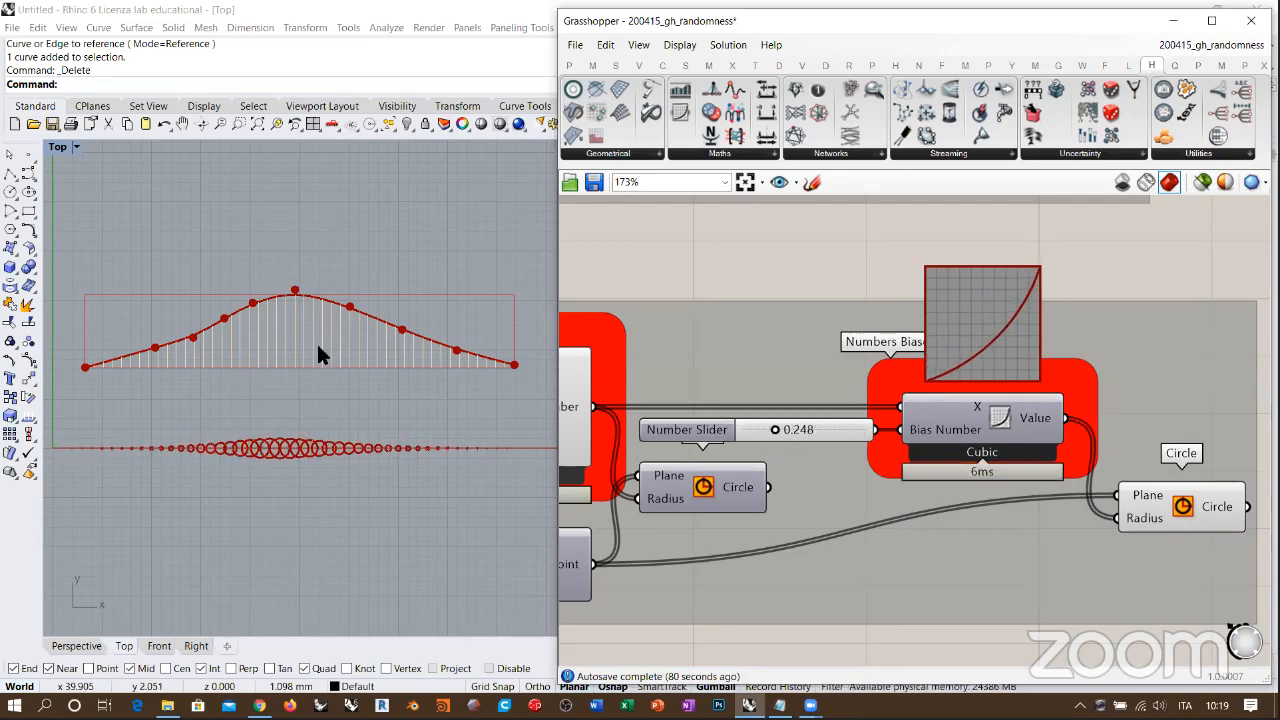
right_drag(802, 375, 911, 370)
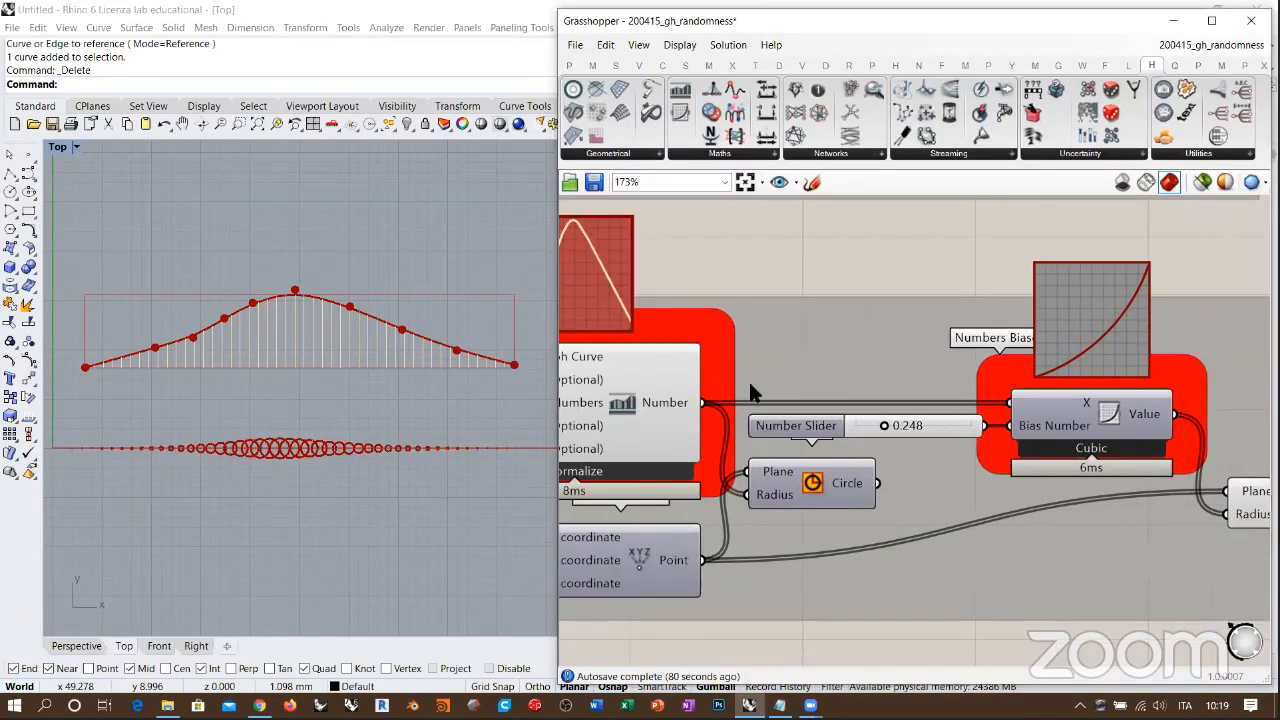
right_drag(690, 391, 766, 379)
scroll(760, 380, down, 1)
scroll(884, 340, down, 2)
click(797, 360)
key(ctrl+q)
right_drag(856, 336, 925, 354)
click(918, 293)
scroll(890, 309, down, 1)
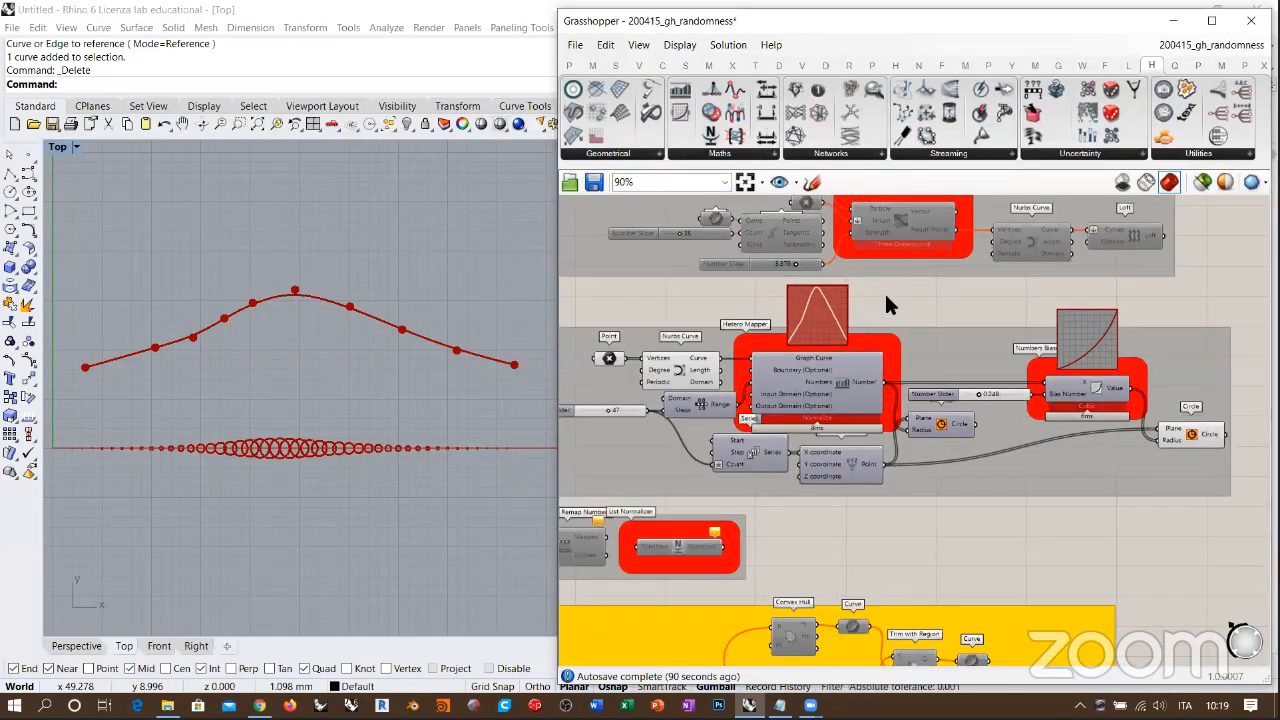
Step: Check the Hetero Mapper's description, and disable the whole group containing the Hetero Mapper and Numbers Biaser
scroll(812, 386, up, 3)
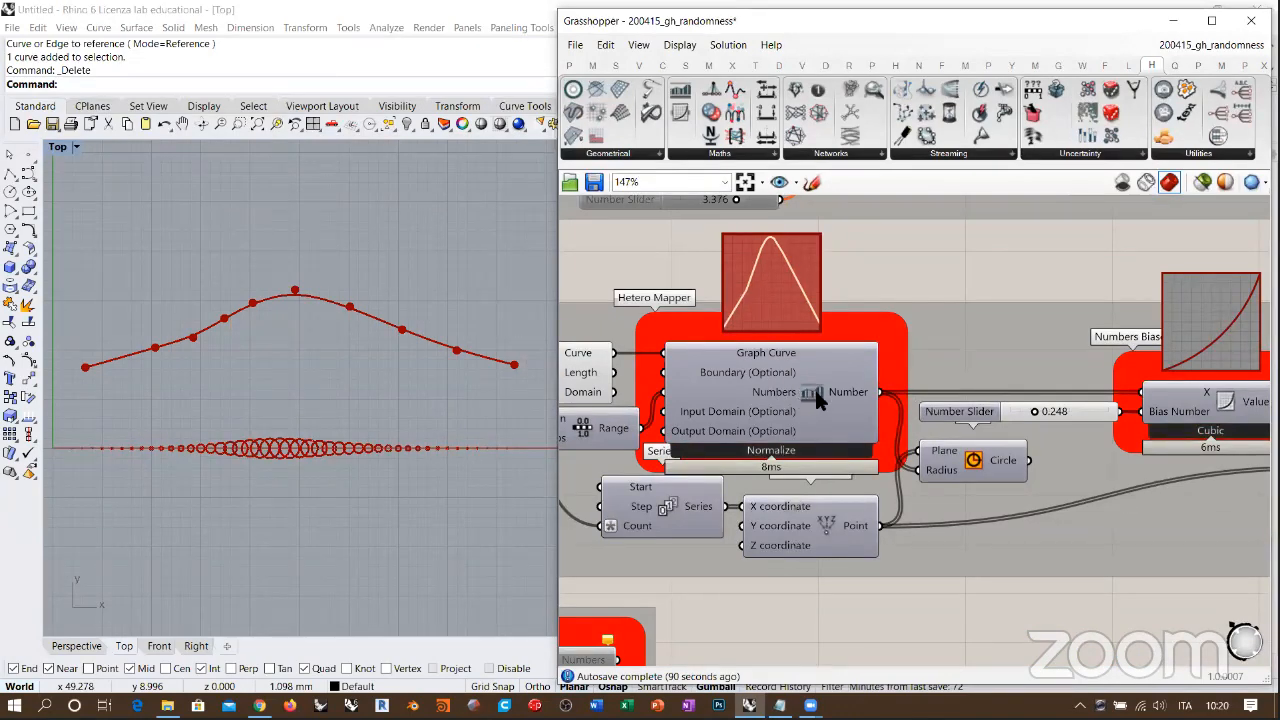
right_drag(814, 391, 852, 385)
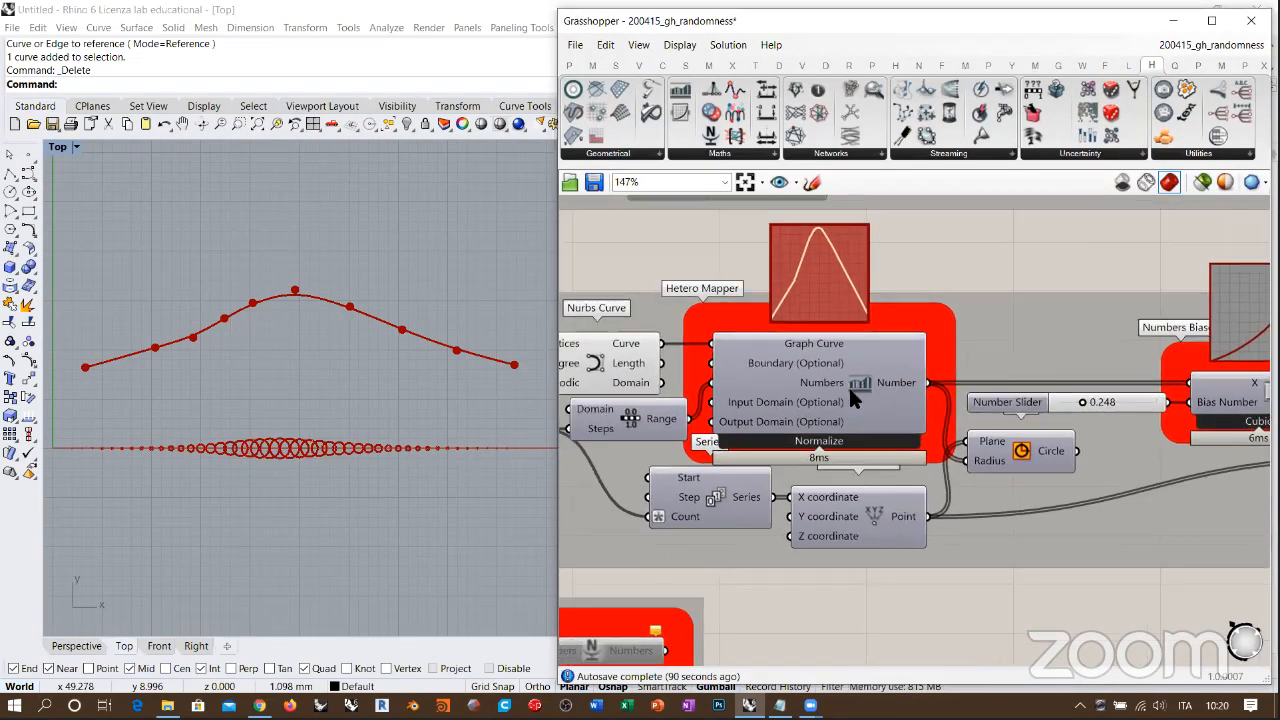
click(851, 383)
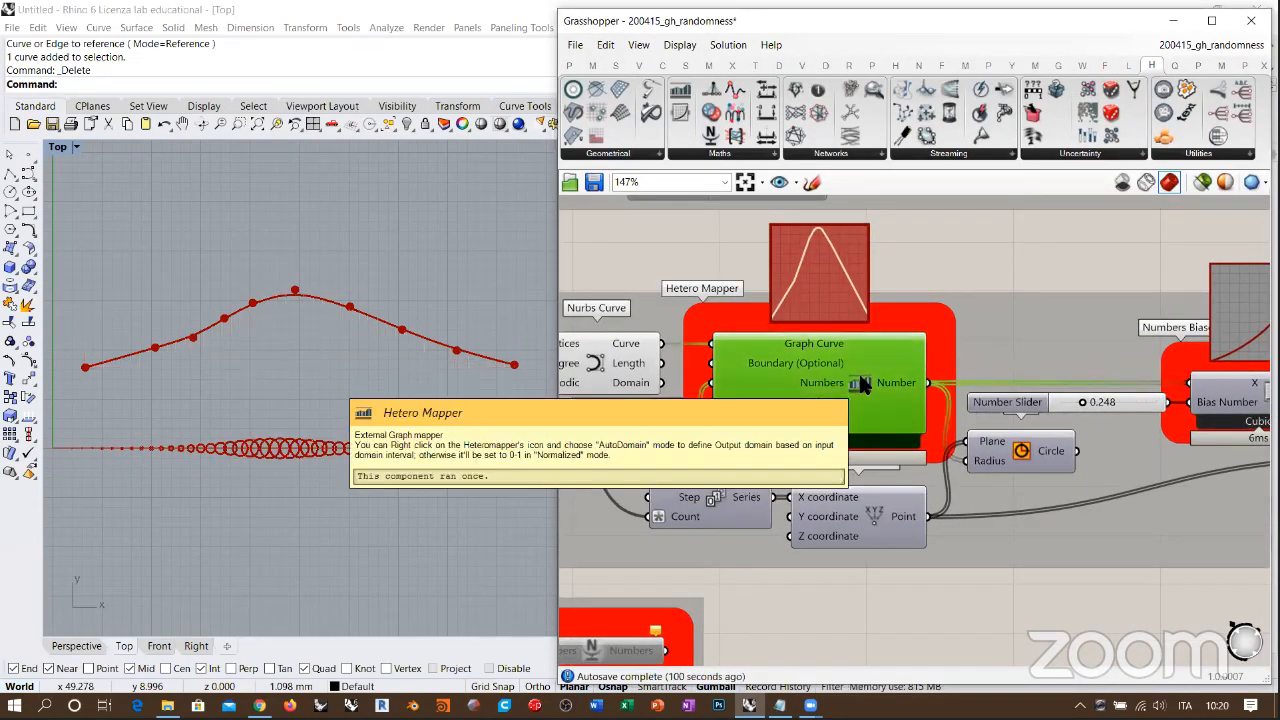
scroll(942, 351, down, 4)
drag(1199, 323, 591, 471)
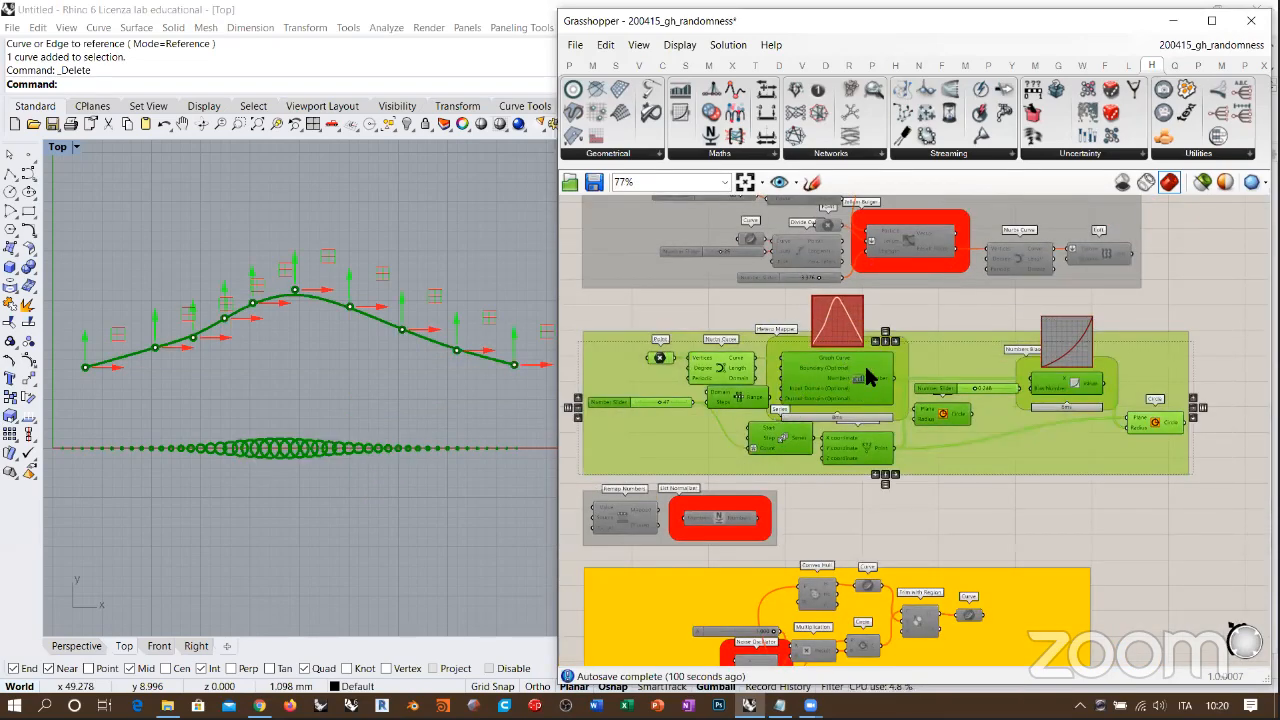
right_drag(869, 375, 890, 380)
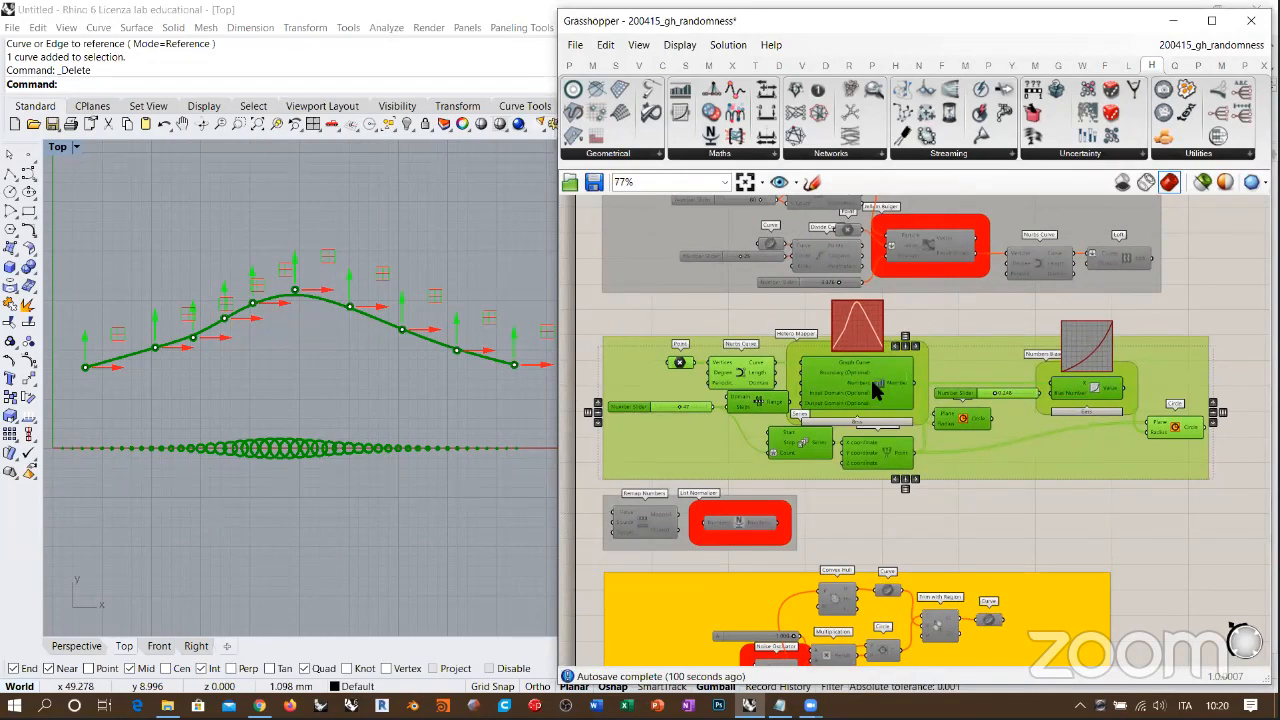
key(ctrl+e)
click(988, 507)
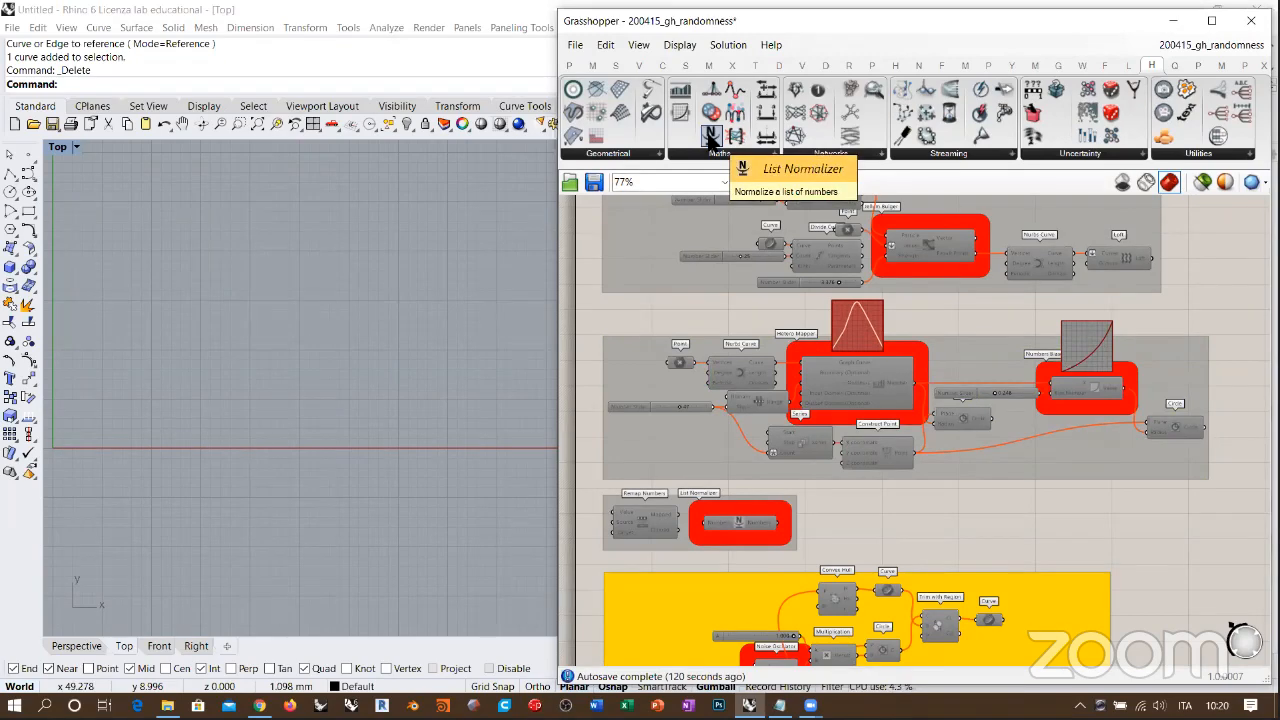
Step: Examine the Value, Source and Target inputs of Remap Numbers against the List Normalizer's single Numbers input and output
right_drag(725, 488, 855, 412)
scroll(801, 432, up, 3)
right_drag(806, 450, 855, 432)
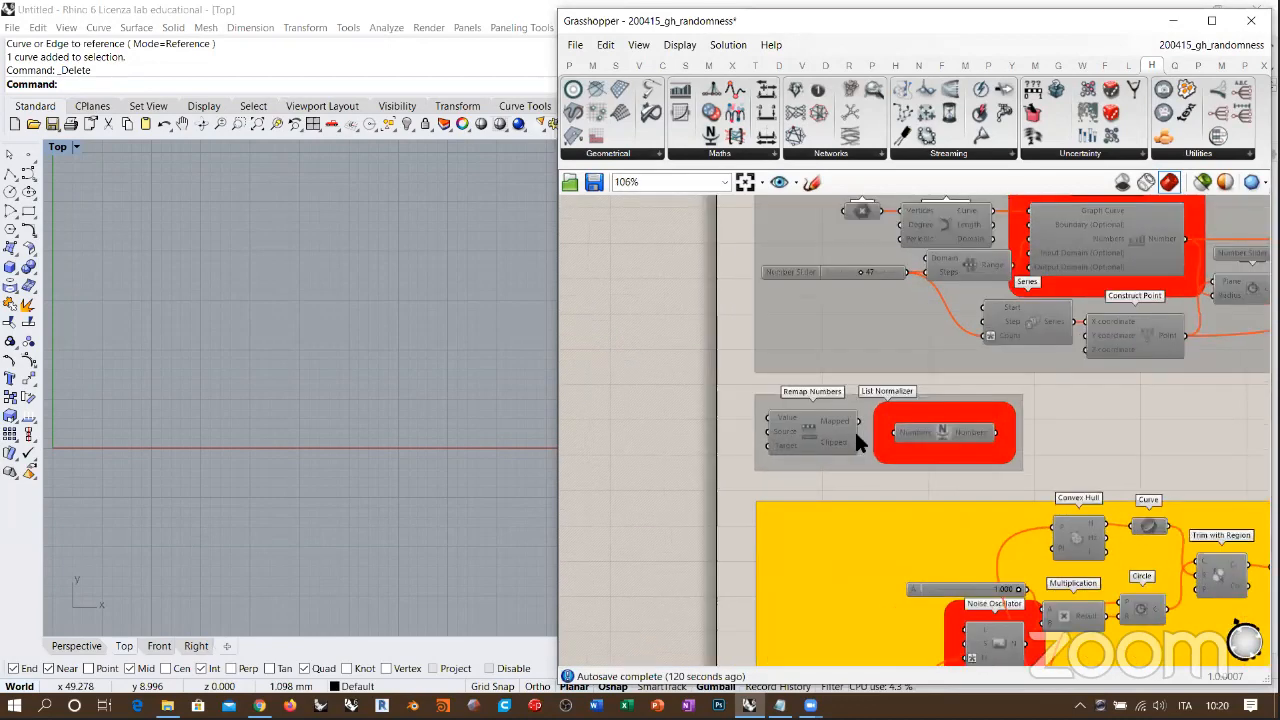
scroll(855, 440, up, 6)
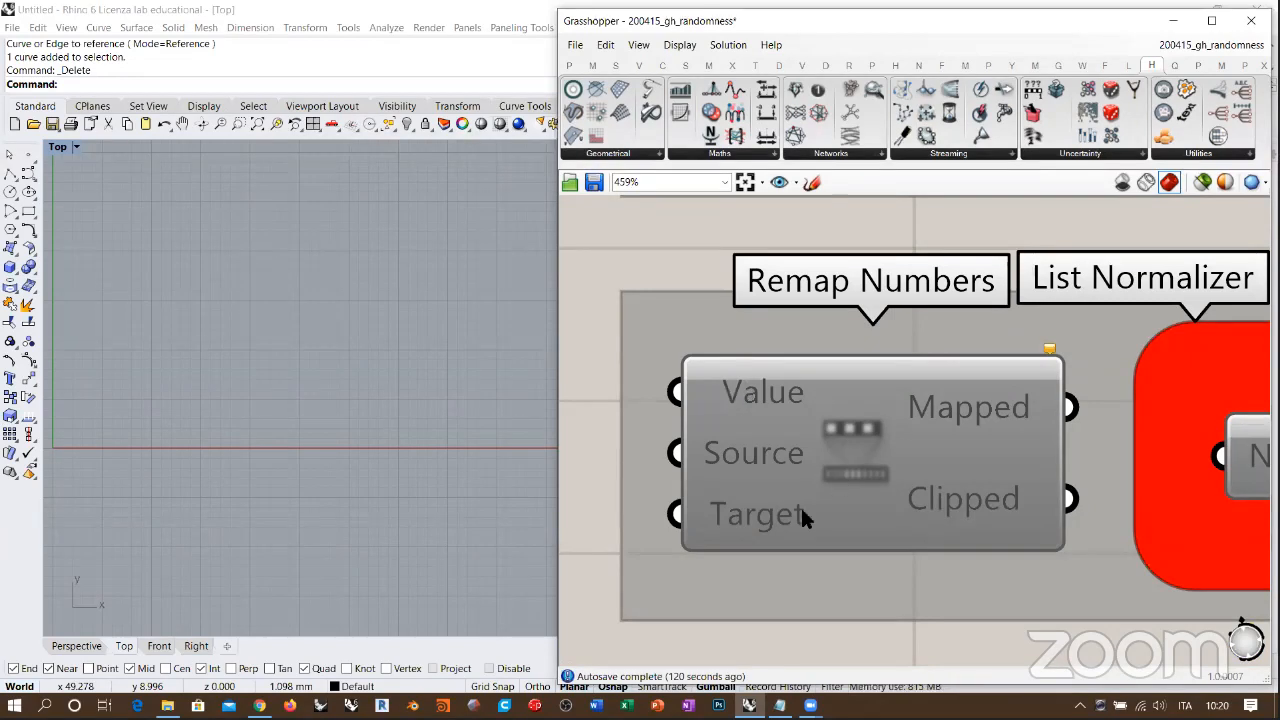
mouse_move(760, 511)
right_drag(1183, 462, 630, 474)
right_drag(828, 468, 876, 452)
scroll(876, 443, down, 1)
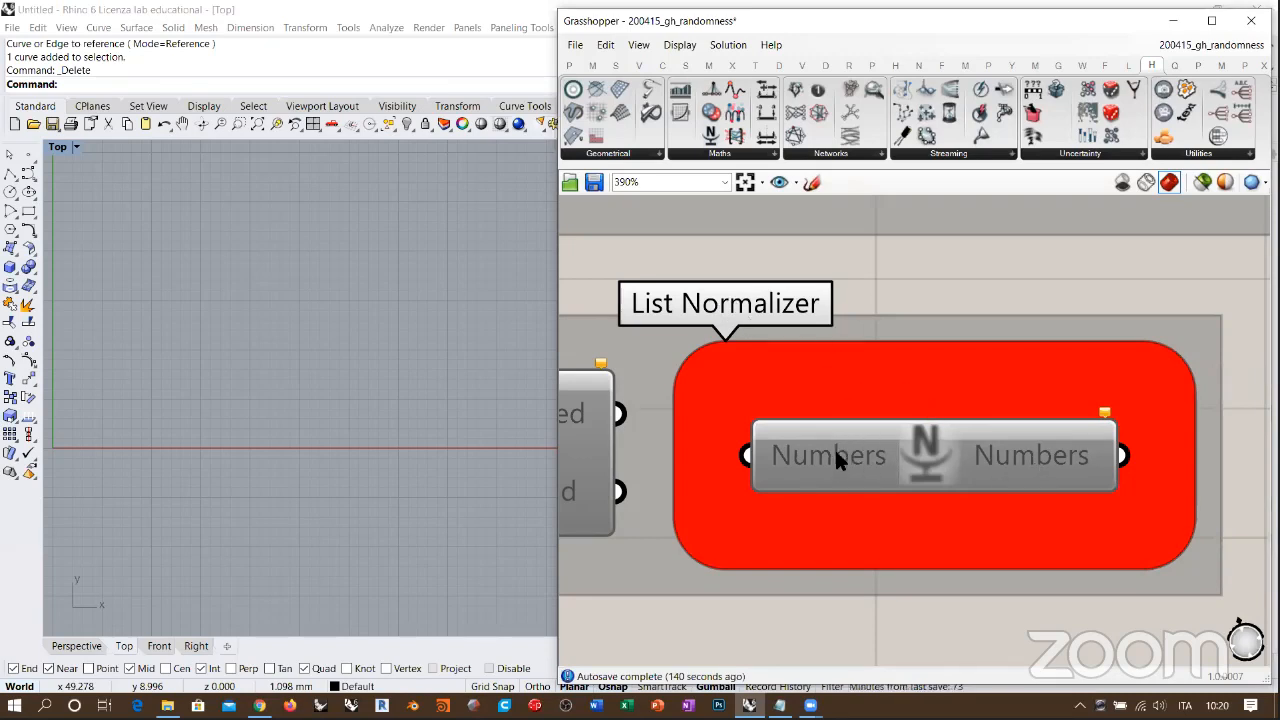
mouse_move(1038, 457)
scroll(790, 470, down, 4)
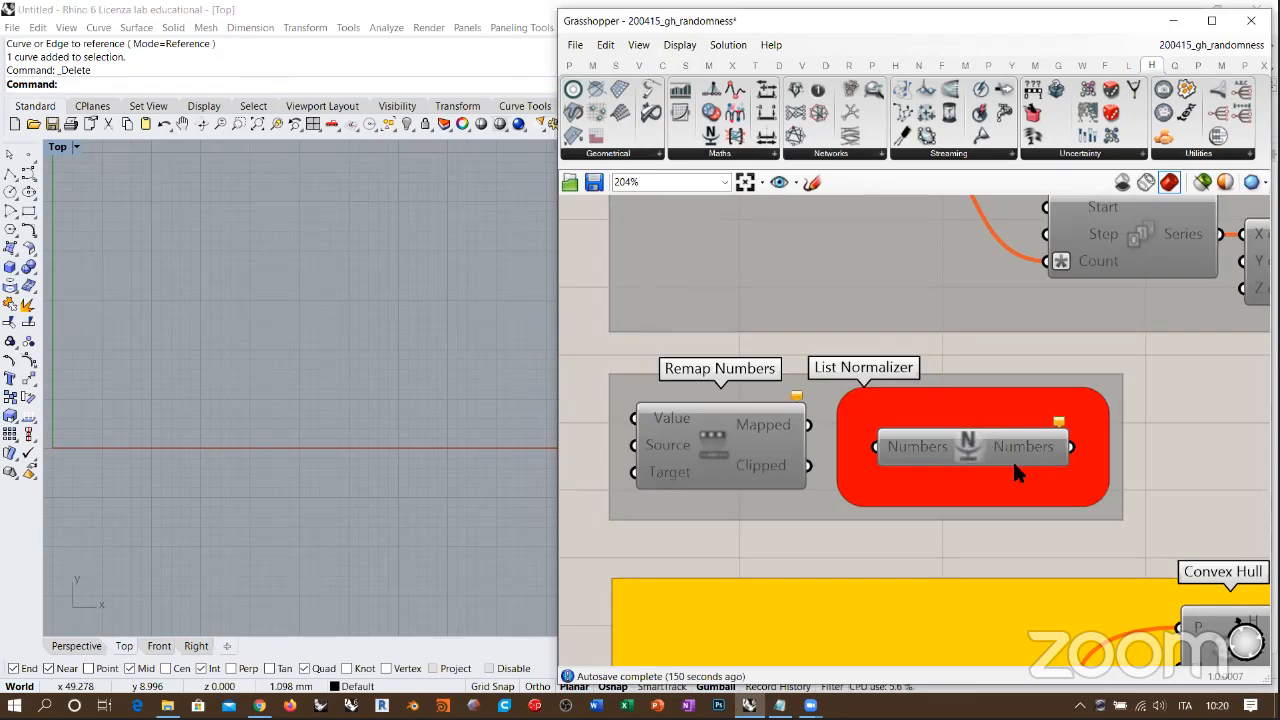
Step: Add a Series component beside the List Normalizer group and feed it into a copy of the List Normalizer
right_drag(1012, 459, 764, 435)
scroll(764, 435, down, 2)
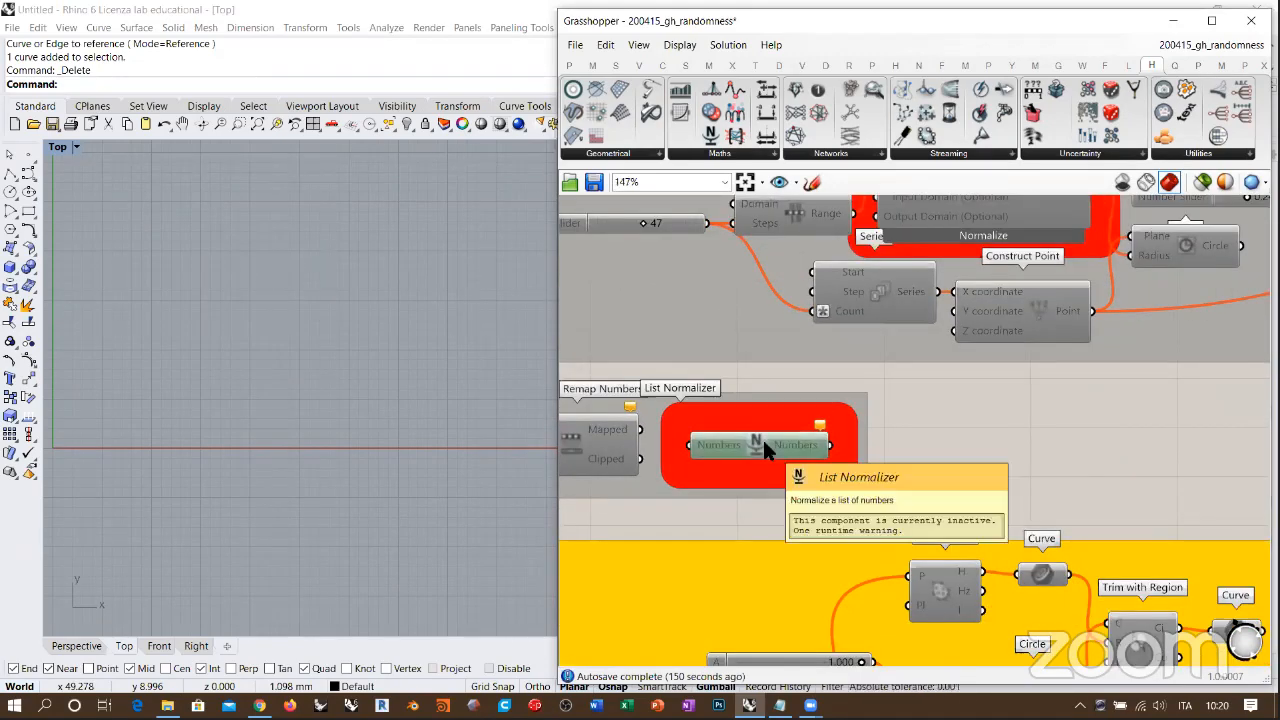
double_click(984, 448)
text(ser)
click(945, 428)
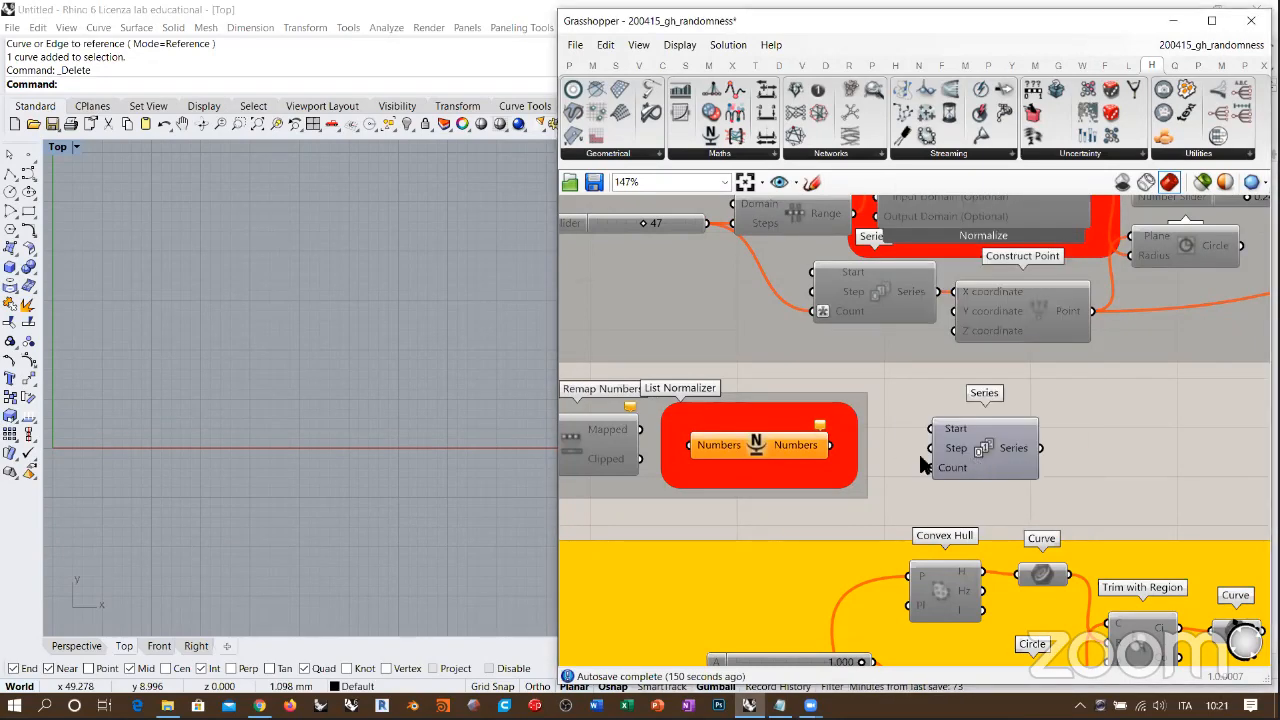
drag(780, 455, 999, 456)
click(913, 479)
right_drag(913, 479, 863, 471)
drag(784, 434, 823, 424)
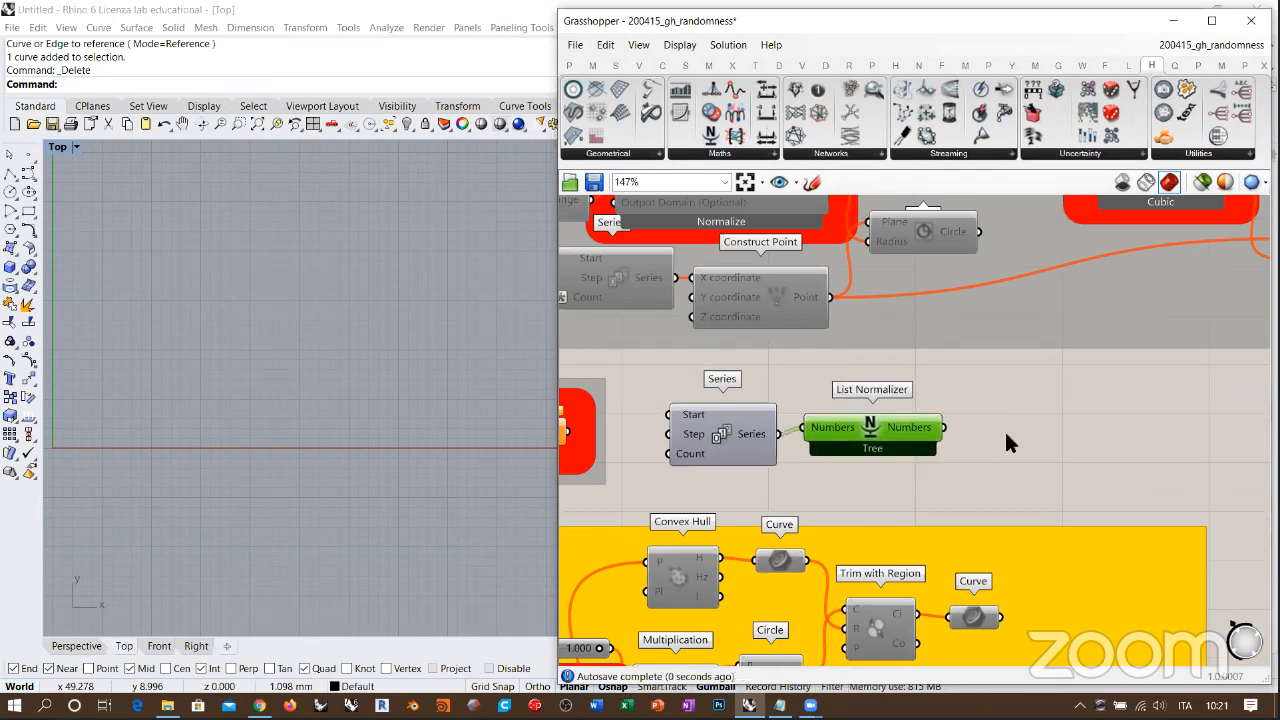
Step: Add a Panel to the copied List Normalizer's output and enlarge it to read the whole list
double_click(1009, 435)
key(Return)
drag(1021, 438, 1086, 438)
drag(943, 428, 997, 436)
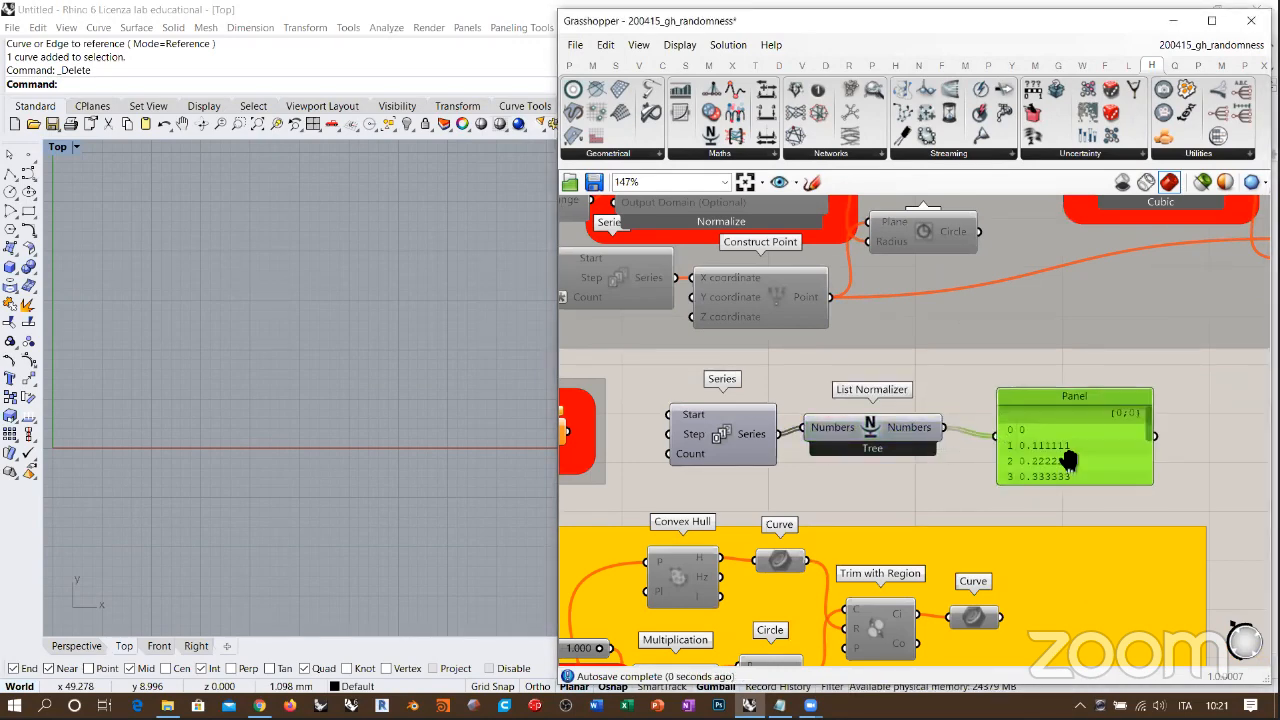
right_drag(1069, 457, 978, 403)
drag(988, 433, 980, 596)
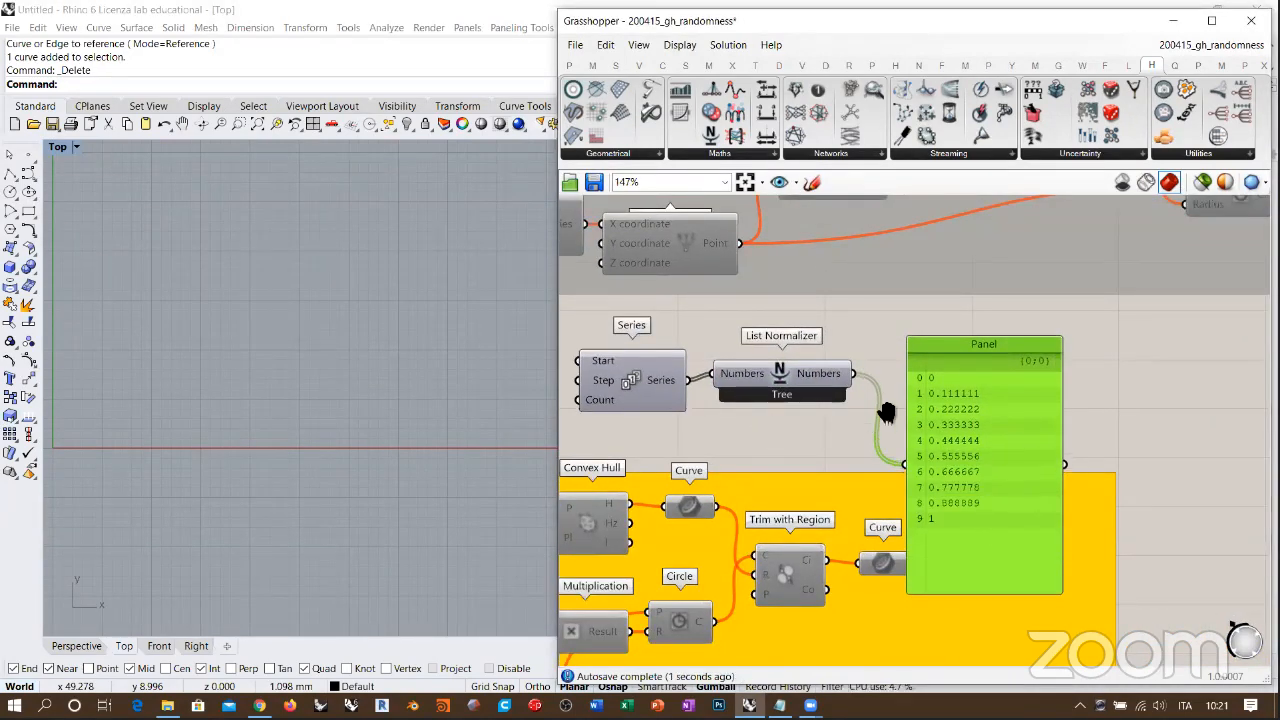
right_drag(886, 413, 1015, 397)
drag(880, 373, 895, 380)
drag(743, 388, 768, 388)
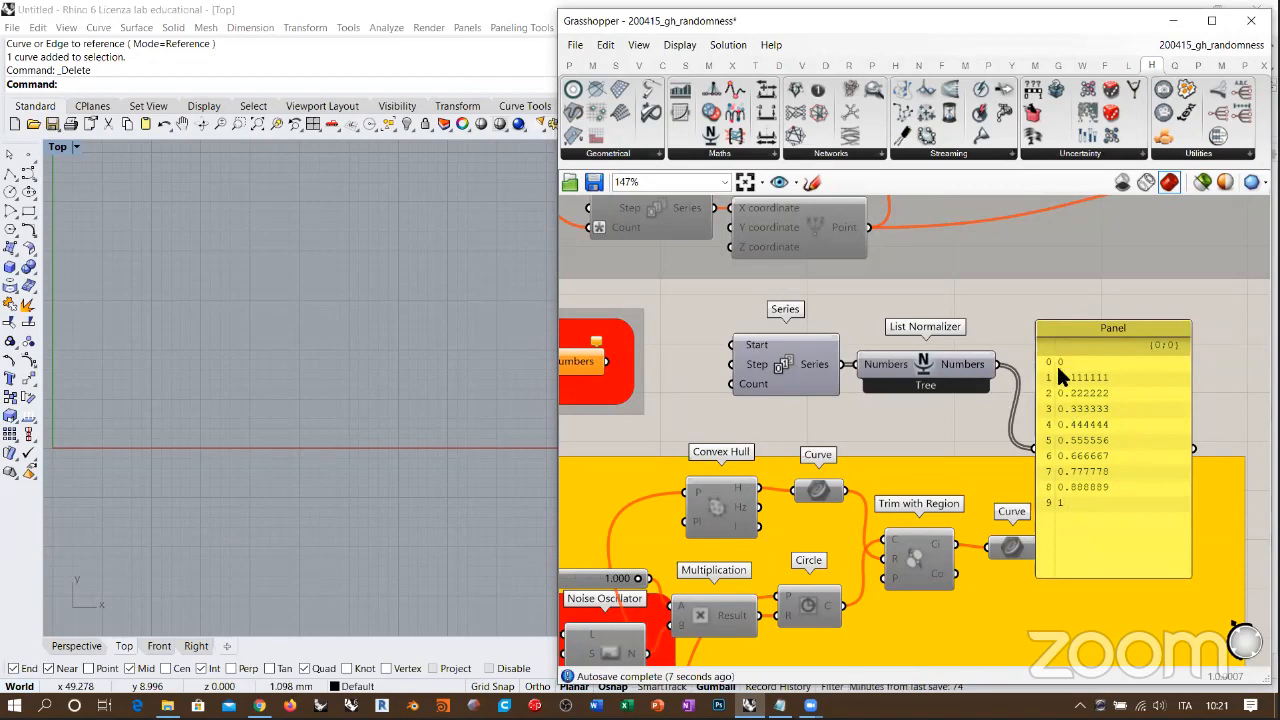
Step: Delete the test Series, the List Normalizer copy and the Panel, and disable the original List Normalizer
drag(1101, 351, 778, 410)
key(Delete)
right_drag(960, 358, 1079, 398)
scroll(1079, 398, down, 1)
scroll(785, 410, down, 1)
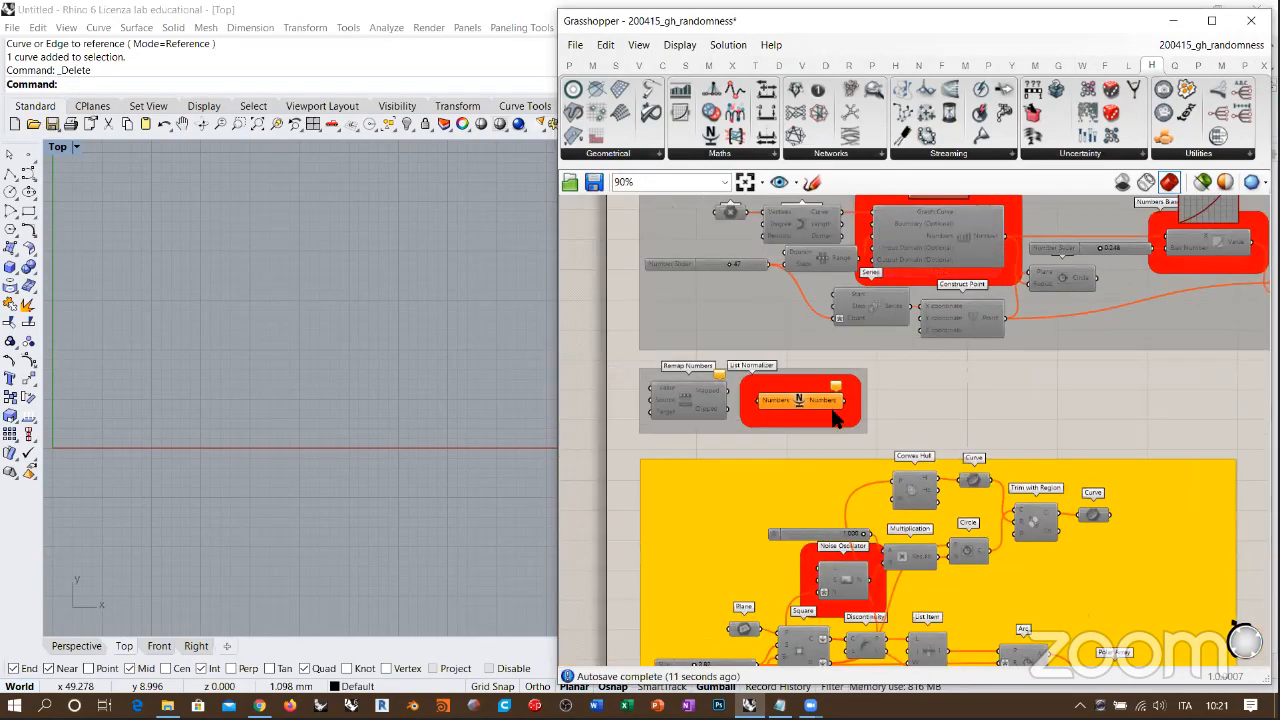
right_drag(917, 405, 1052, 399)
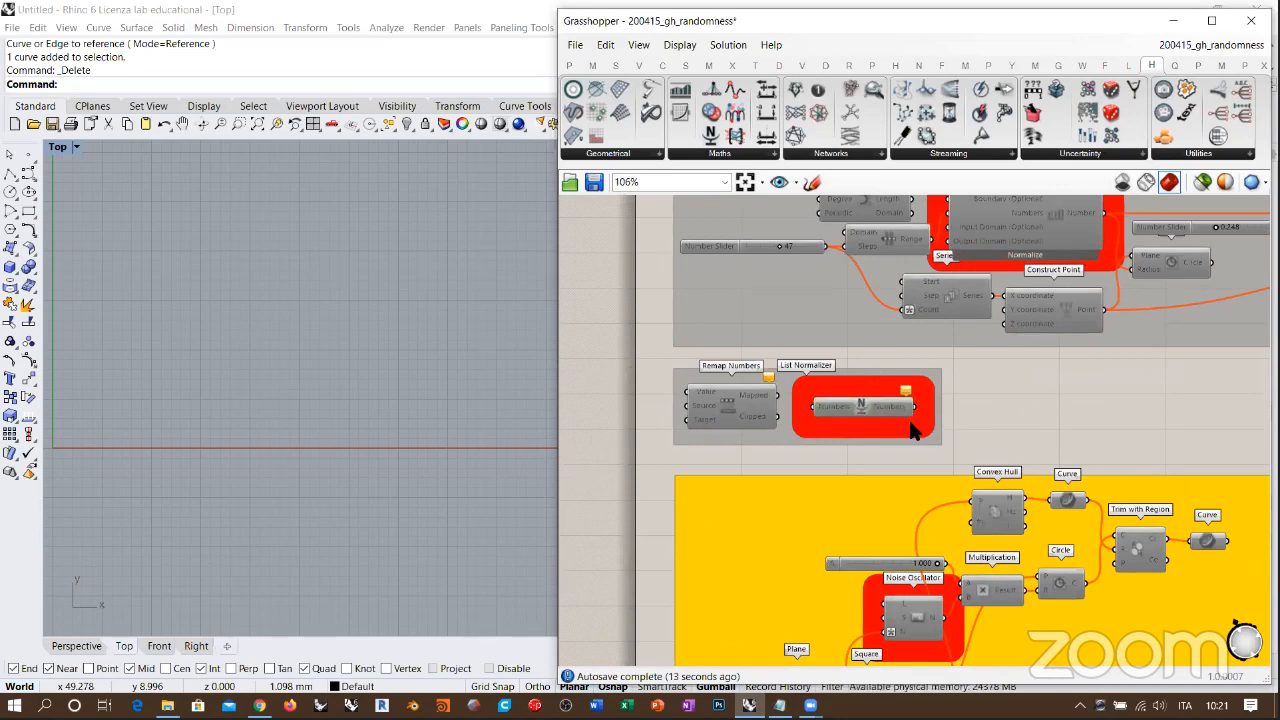
Step: Enable all components in the yellow group containing the Noise Oscillator
right_drag(946, 414, 800, 457)
scroll(800, 457, down, 5)
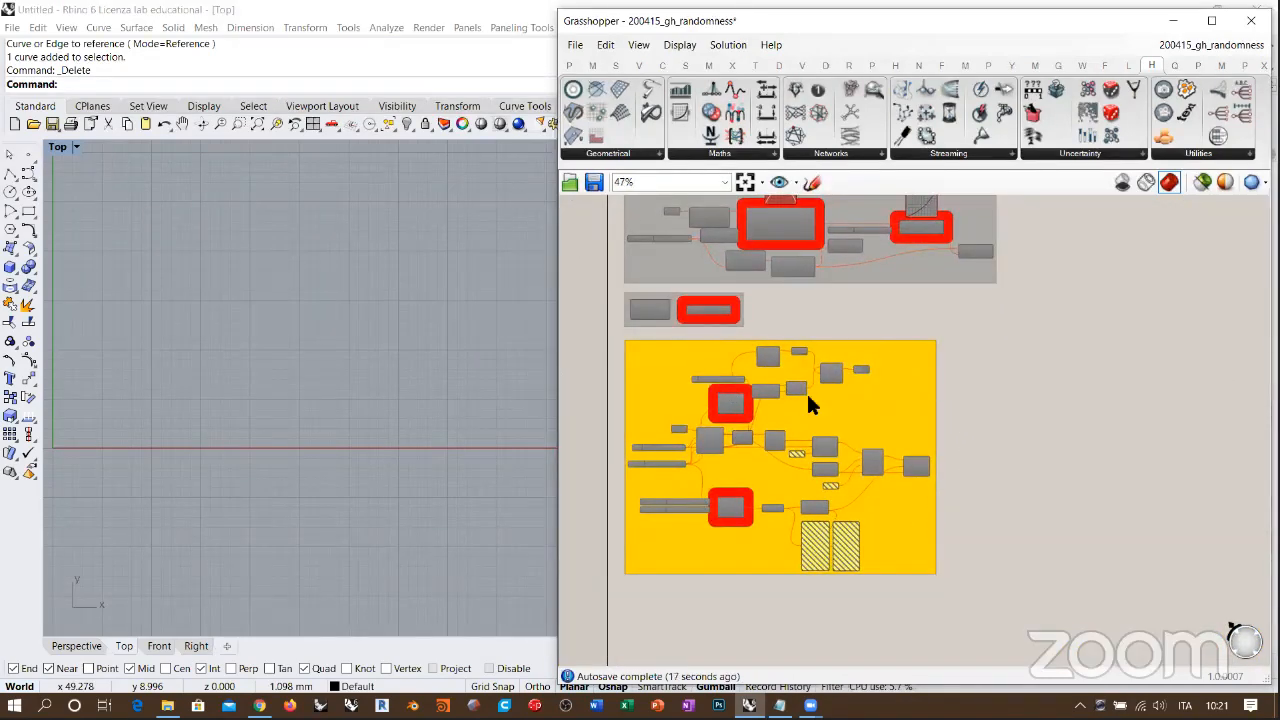
drag(966, 342, 640, 606)
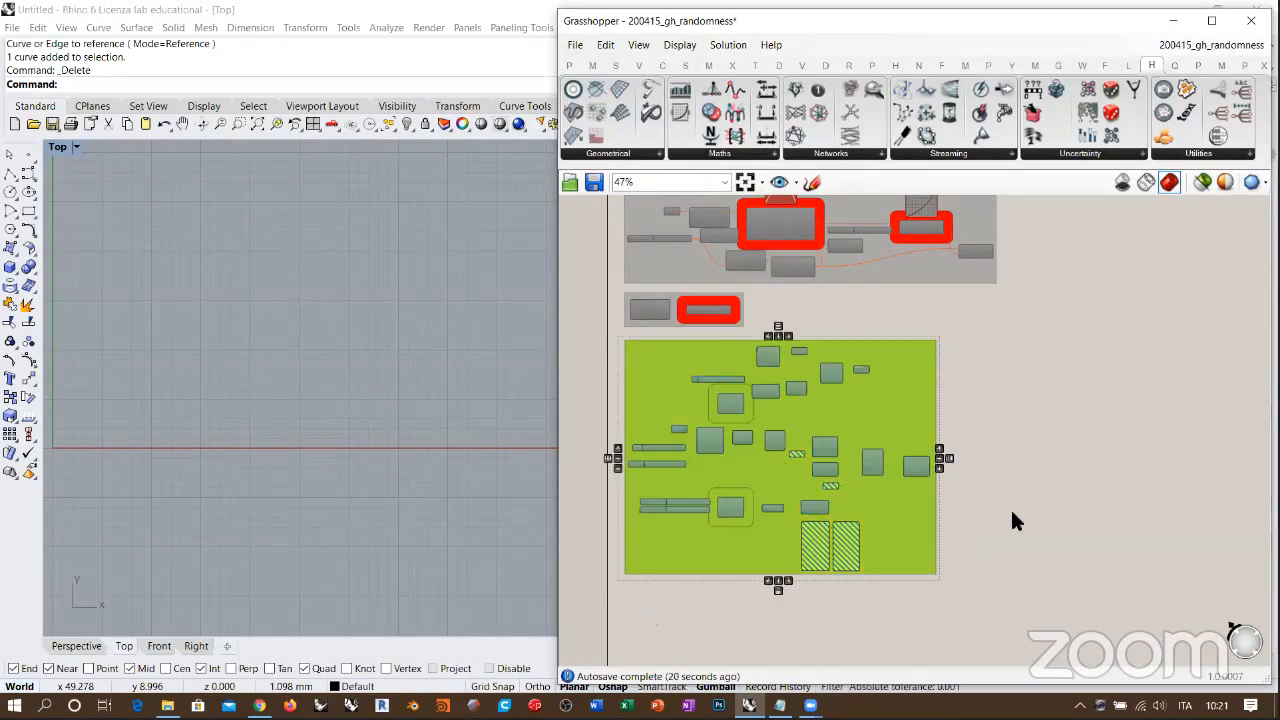
key(ctrl+e)
click(1032, 478)
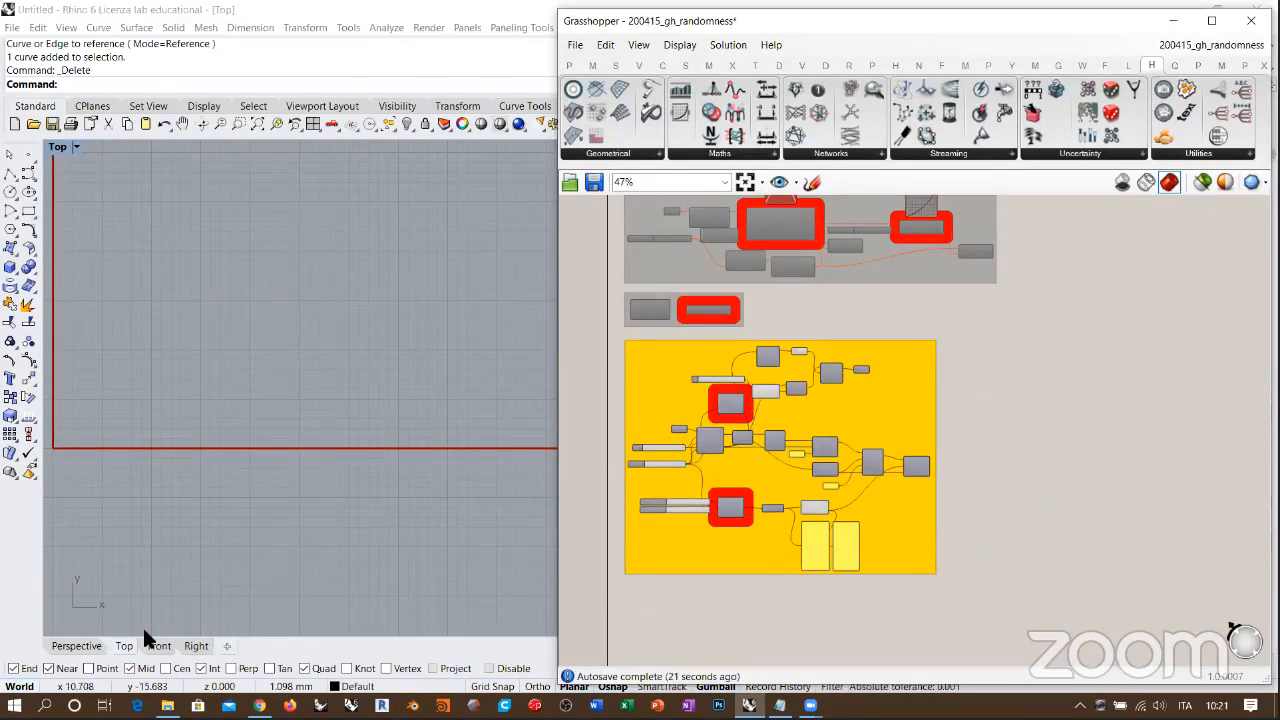
Step: Frame the square in Rhino's Top viewport and turn on the preview of the yellow group's final component
right_drag(242, 402, 204, 469)
scroll(204, 469, down, 4)
right_drag(254, 397, 283, 439)
scroll(302, 401, down, 2)
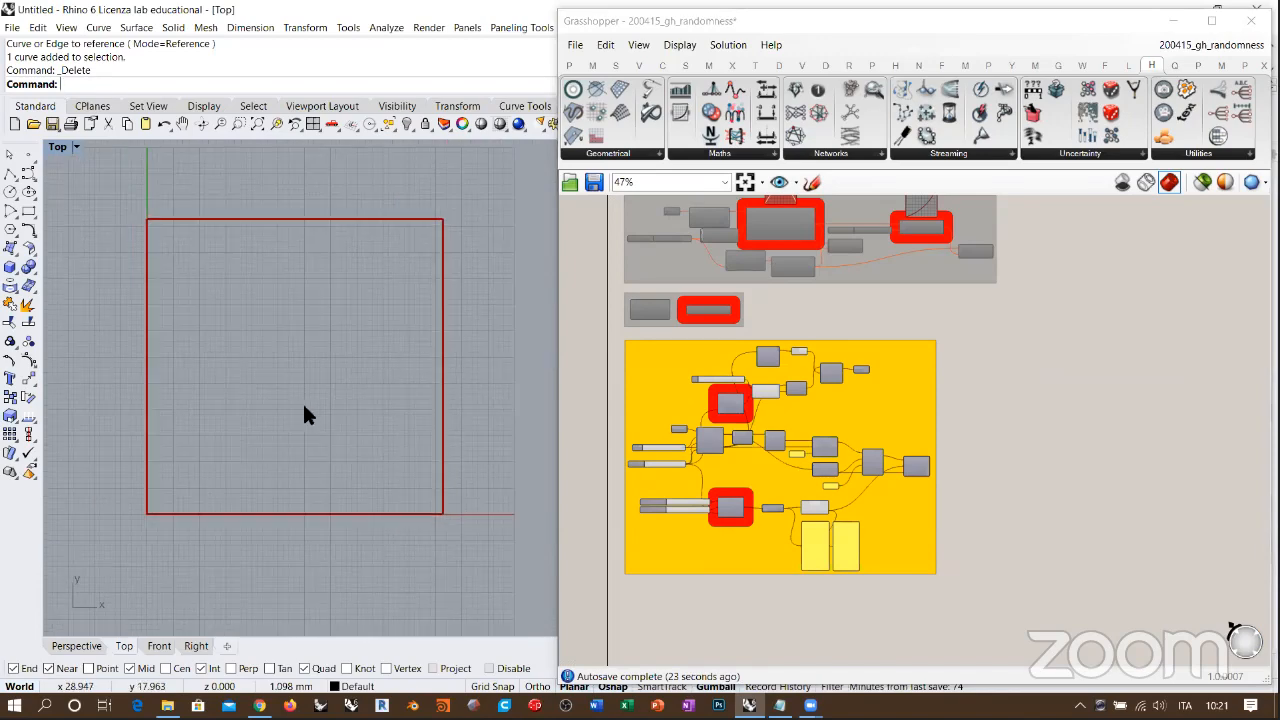
scroll(302, 401, up, 2)
right_drag(388, 399, 397, 408)
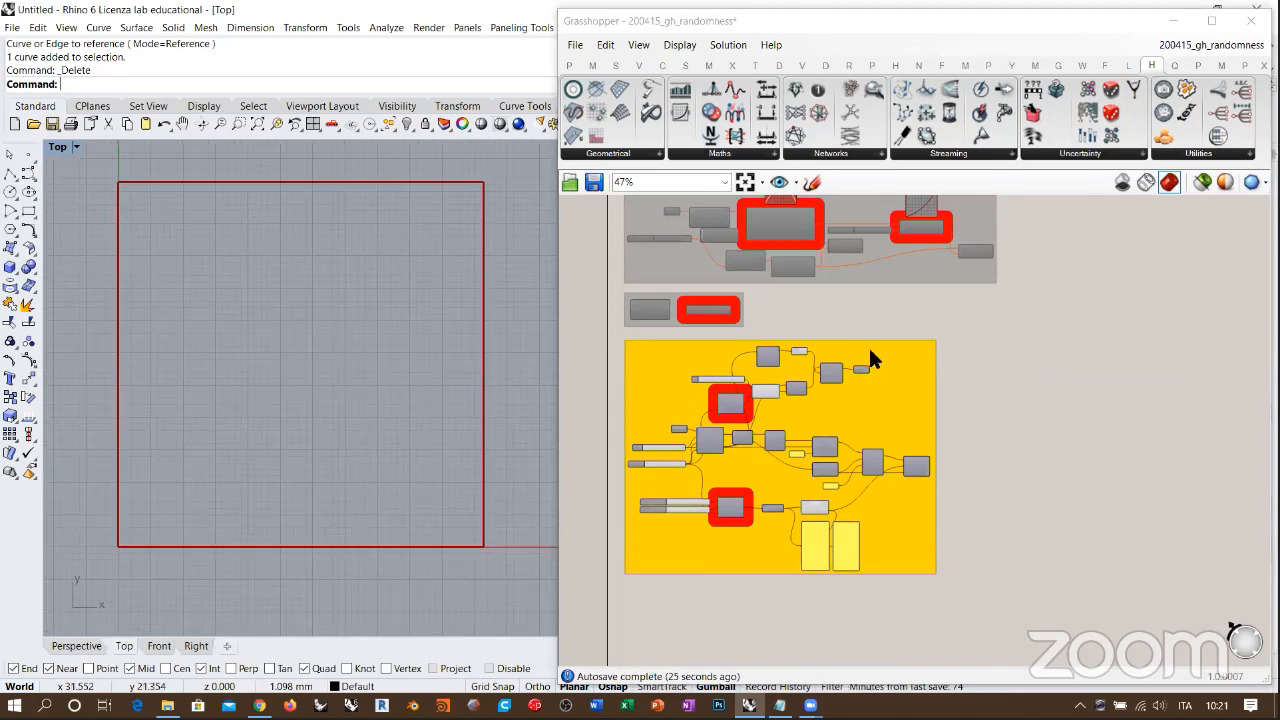
click(910, 463)
click(427, 357)
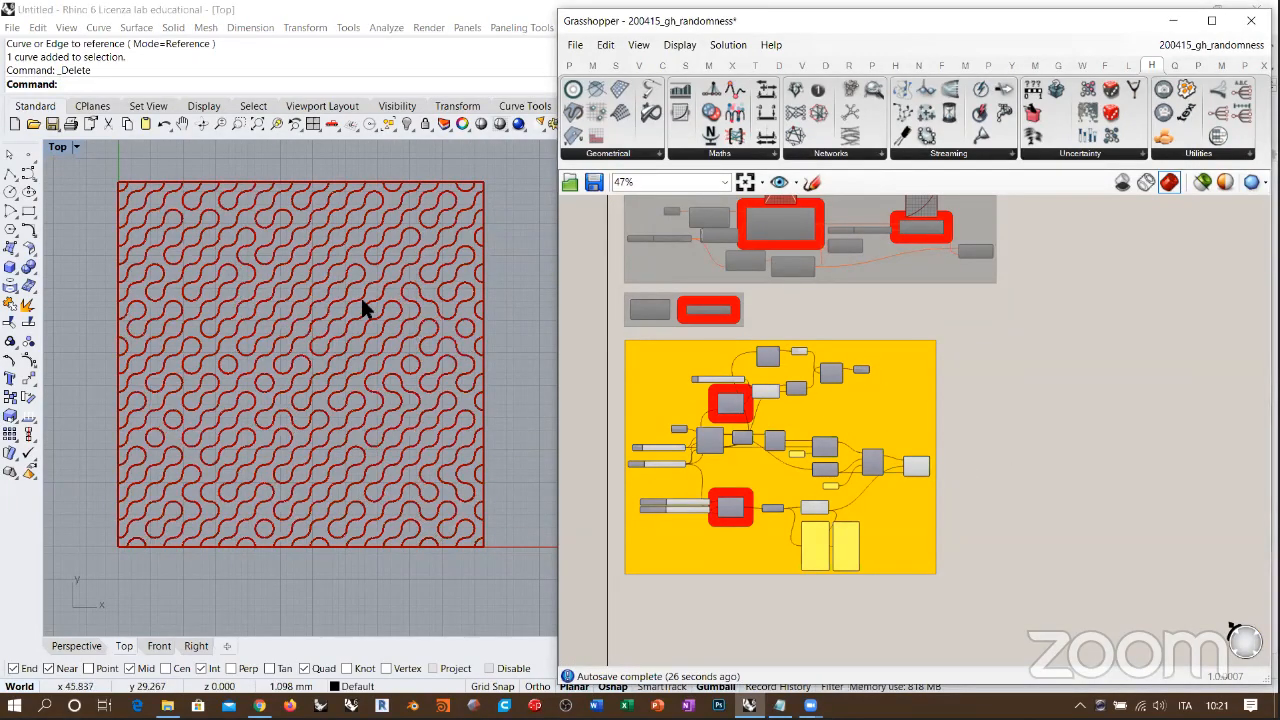
Step: Hide the final component's preview and disable the whole yellow group
click(916, 470)
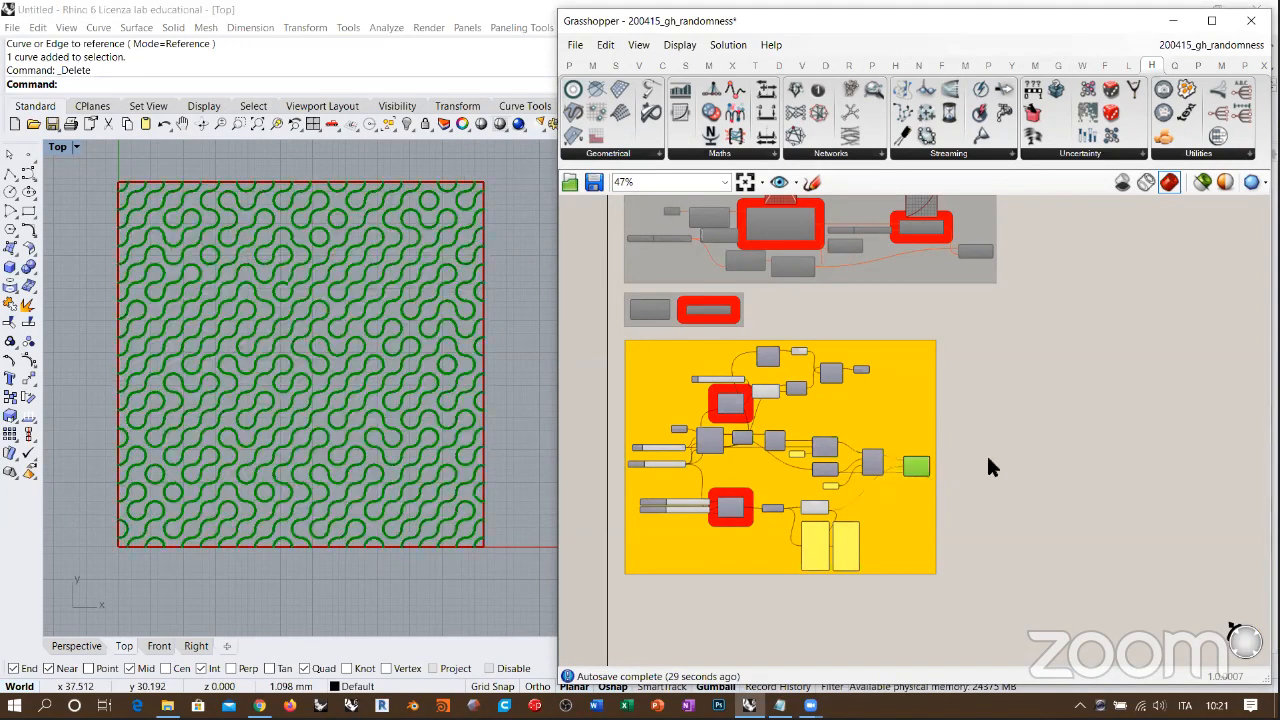
drag(1010, 576, 622, 341)
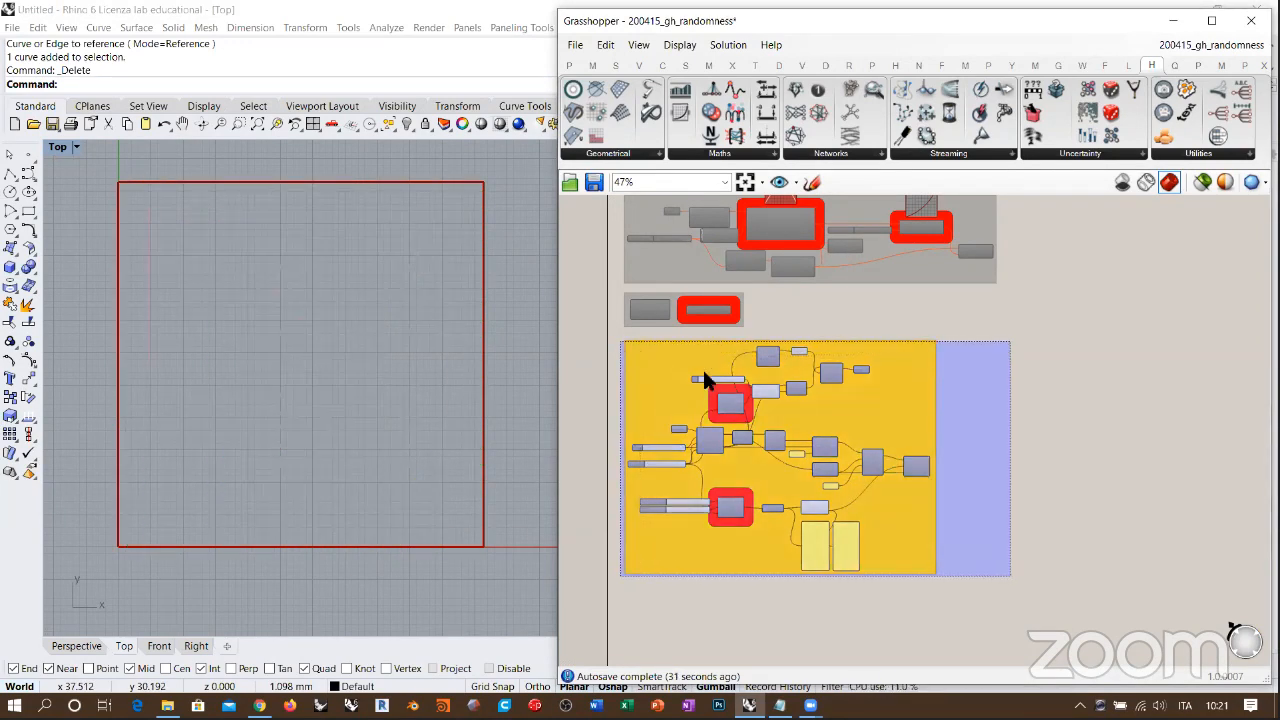
key(ctrl+e)
click(977, 345)
right_drag(1000, 200, 891, 417)
right_drag(901, 360, 823, 440)
right_drag(852, 341, 817, 377)
scroll(819, 355, up, 2)
scroll(819, 364, up, 1)
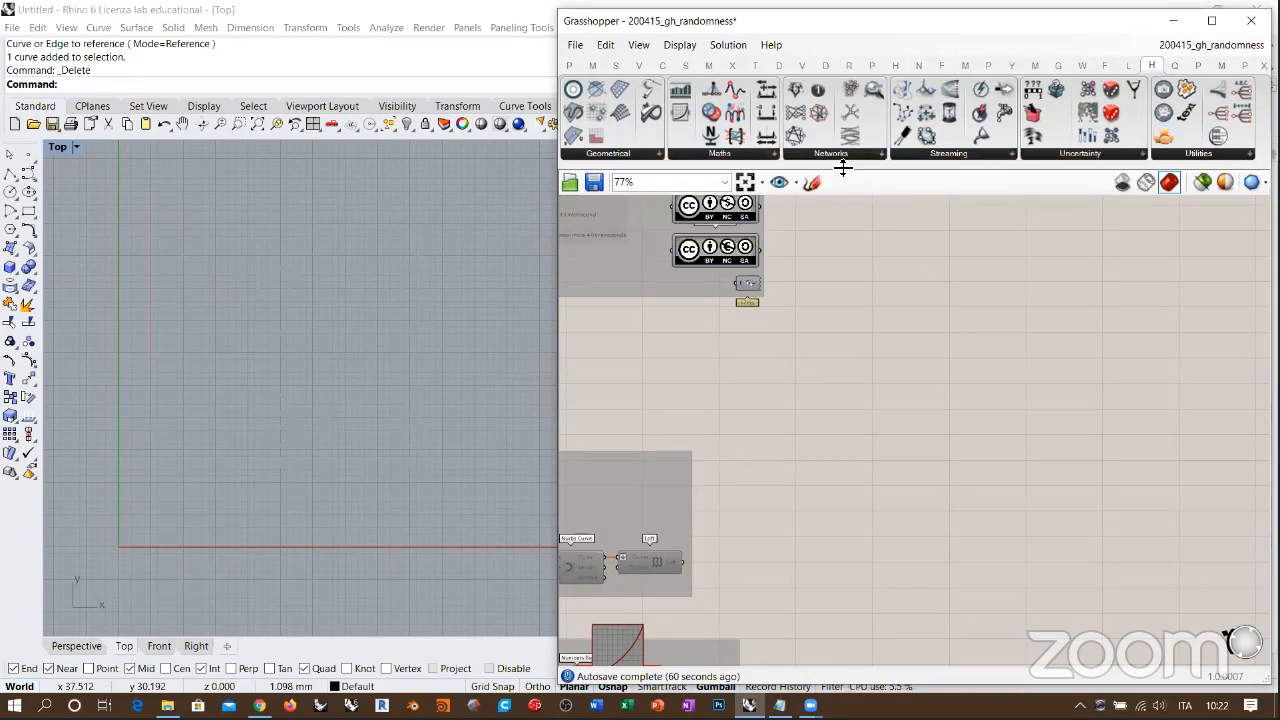
Step: Place an Incestuous Network component and a Non-incestuous Network component one above the other on an empty canvas area
click(840, 156)
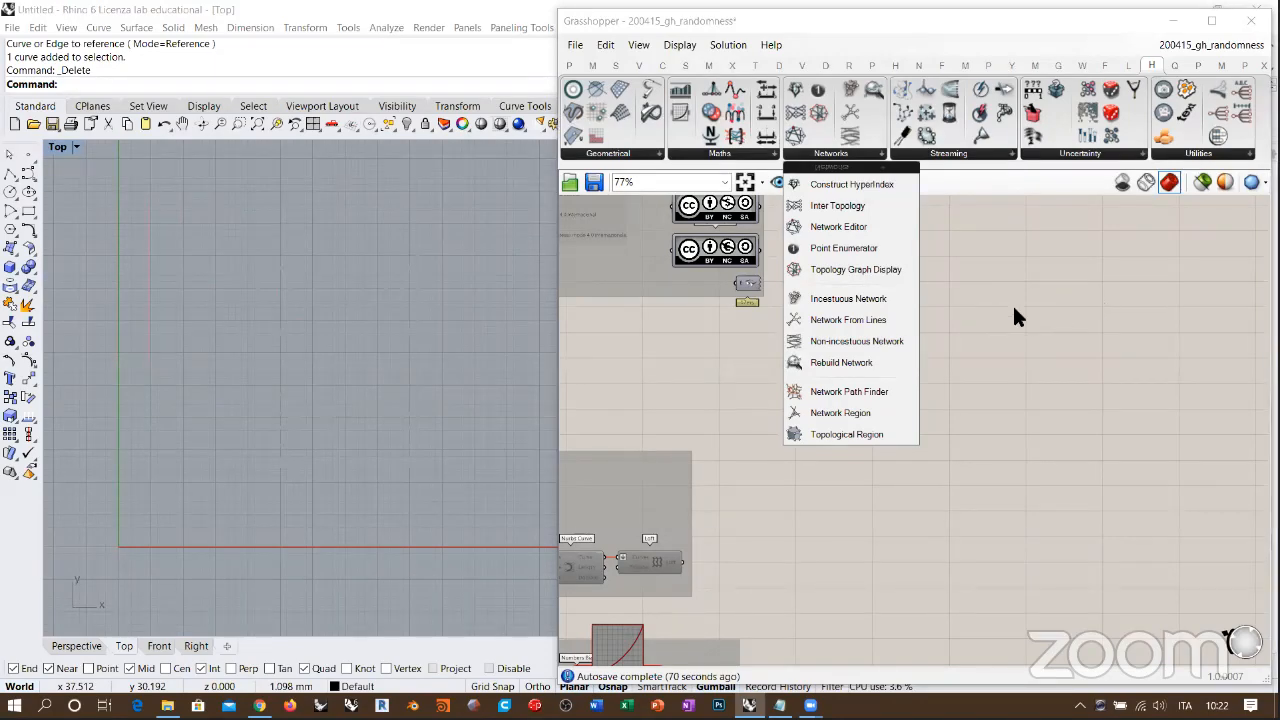
drag(848, 298, 910, 326)
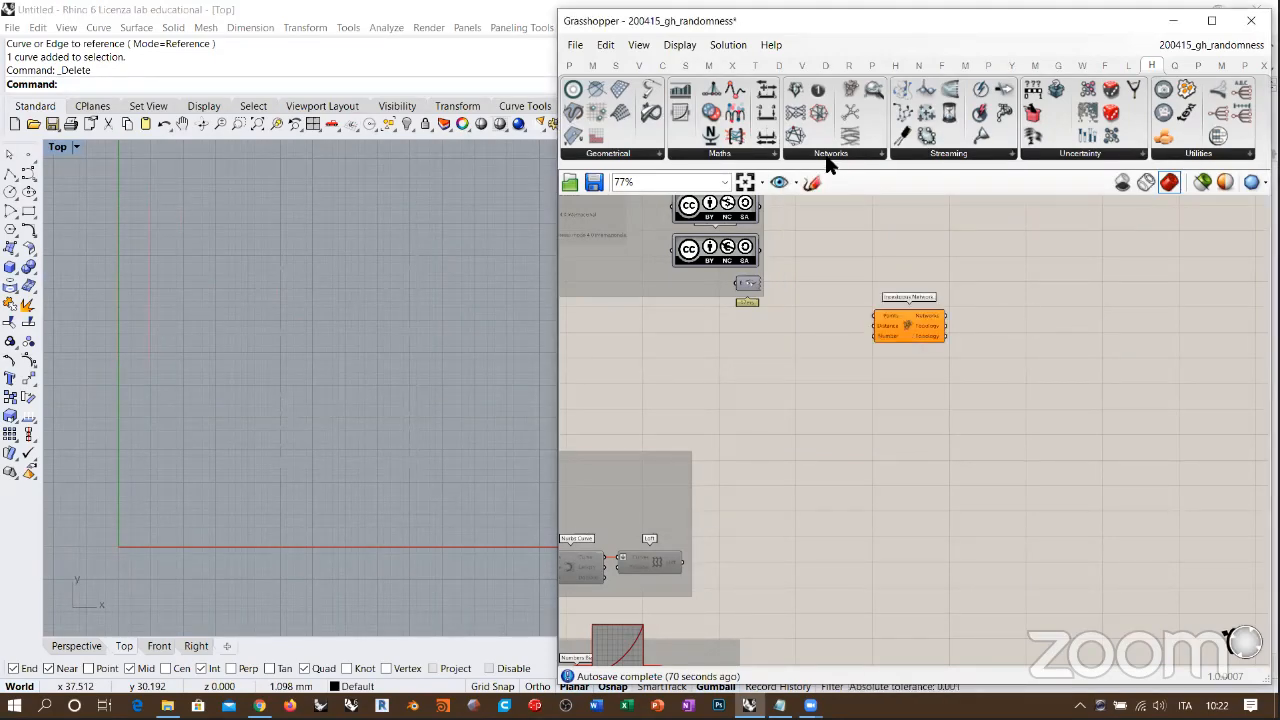
drag(848, 138, 927, 491)
scroll(918, 383, up, 5)
drag(933, 254, 928, 311)
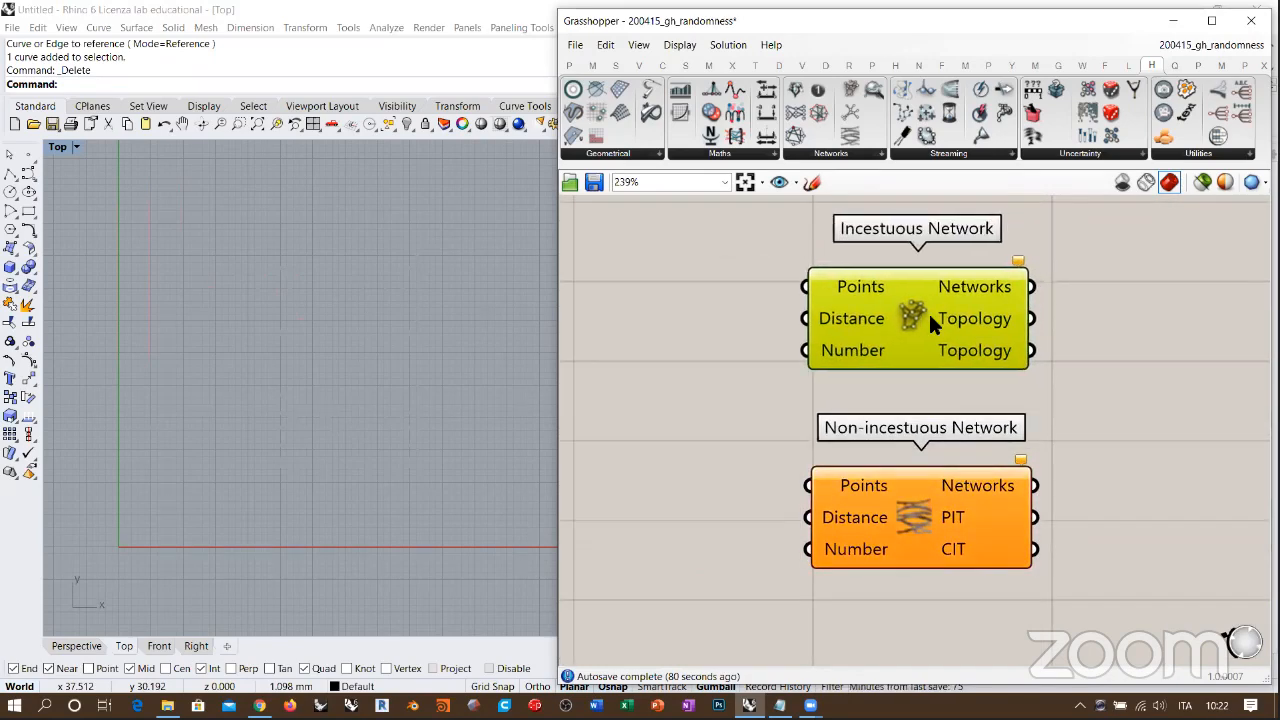
click(1090, 410)
right_drag(1005, 406, 1213, 396)
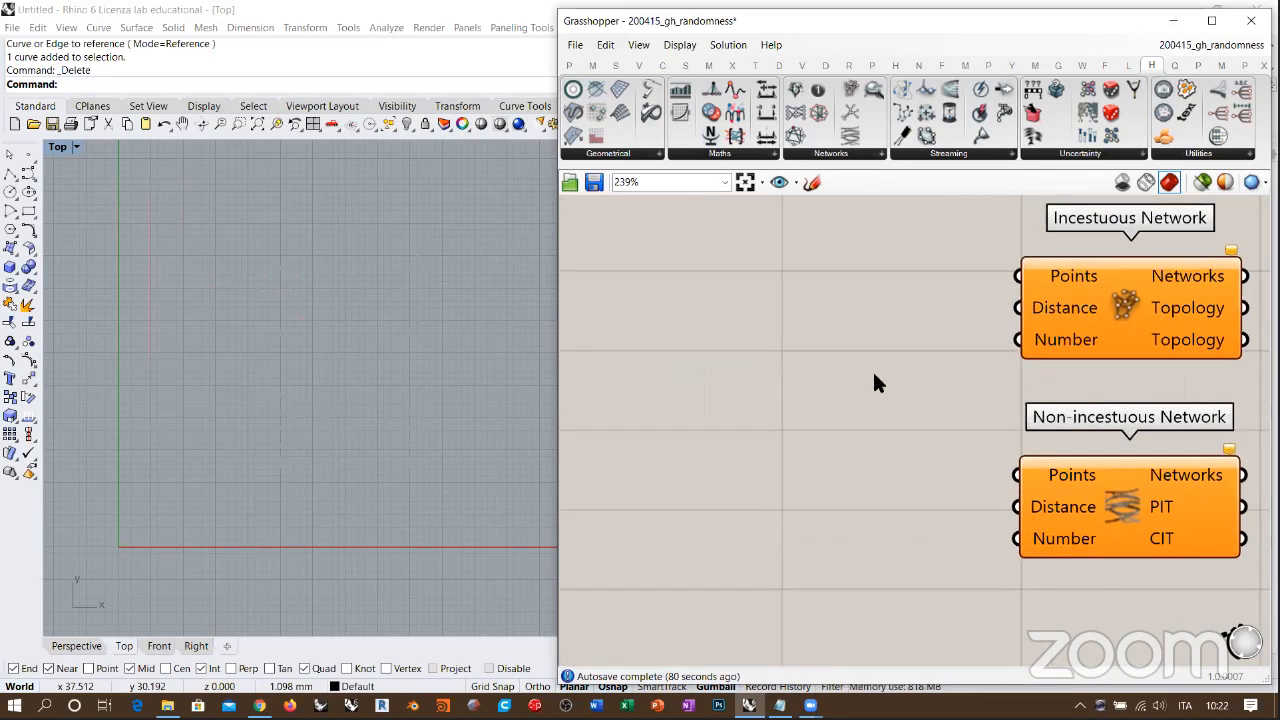
Step: Add a Populate 2D component beside the network components and frame its populated rectangle in Rhino's Top viewport
scroll(816, 380, down, 3)
double_click(821, 379)
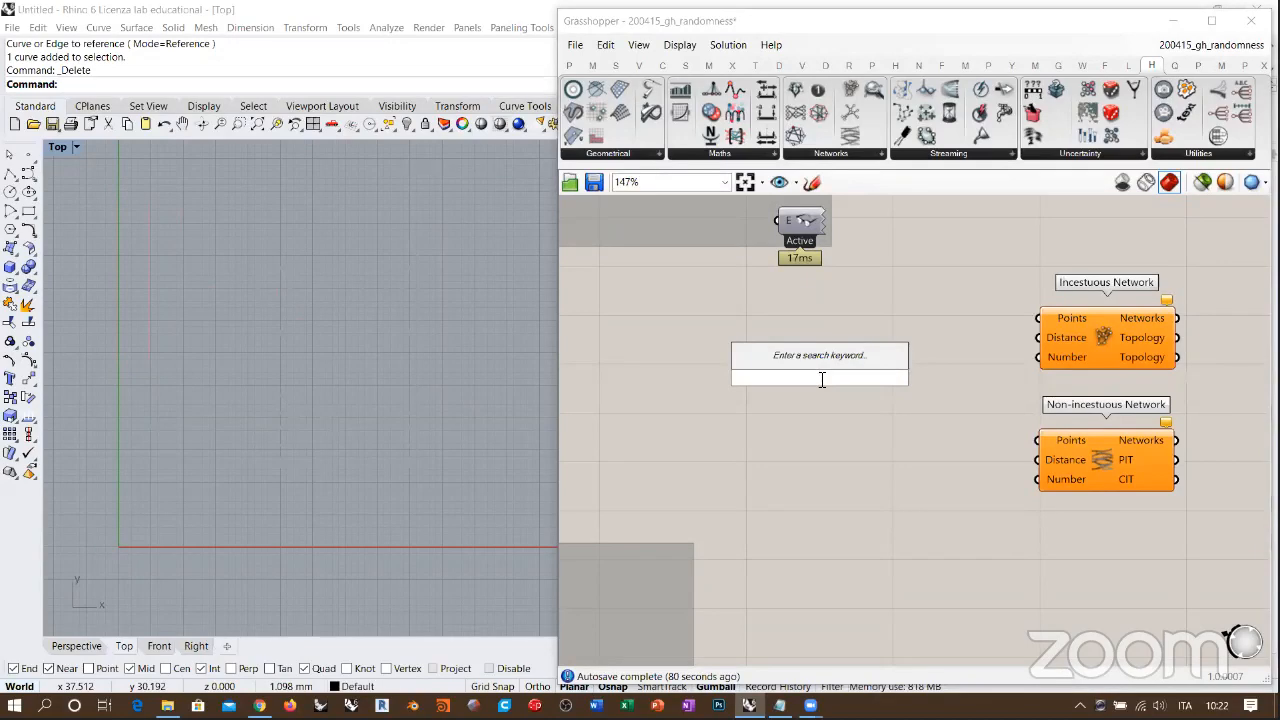
text(populate)
click(800, 341)
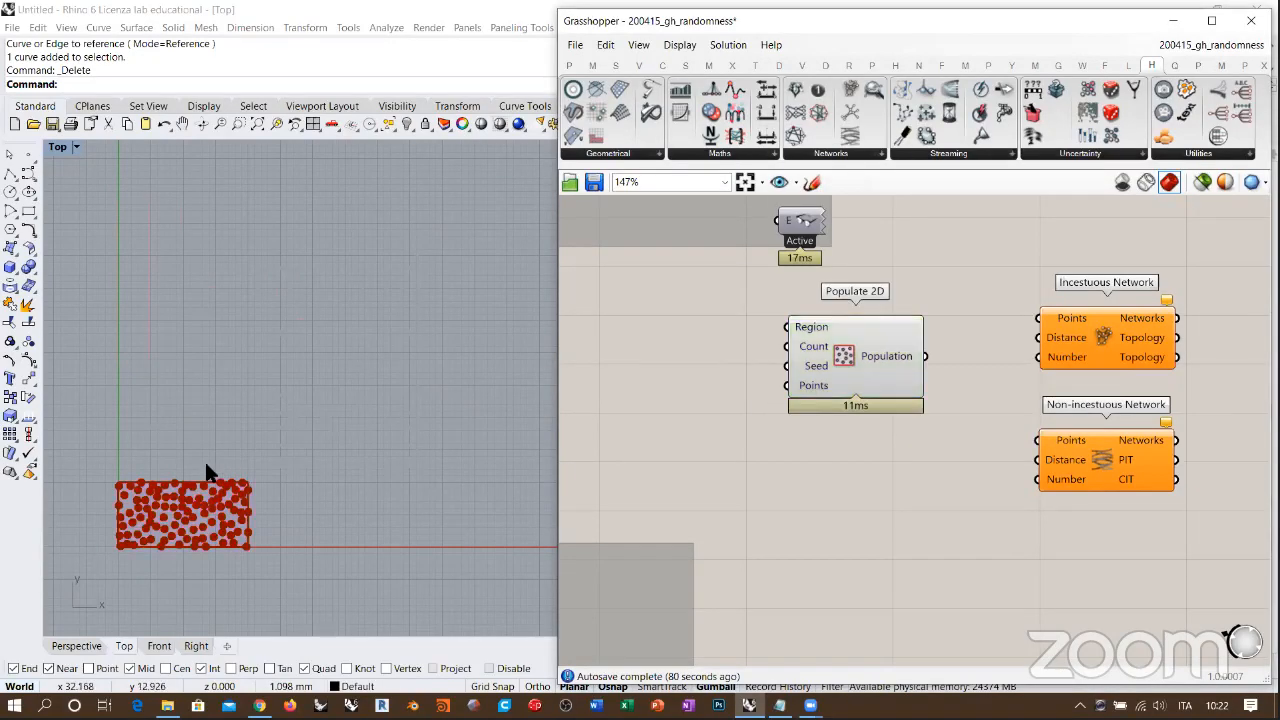
right_drag(182, 512, 305, 376)
scroll(314, 379, up, 10)
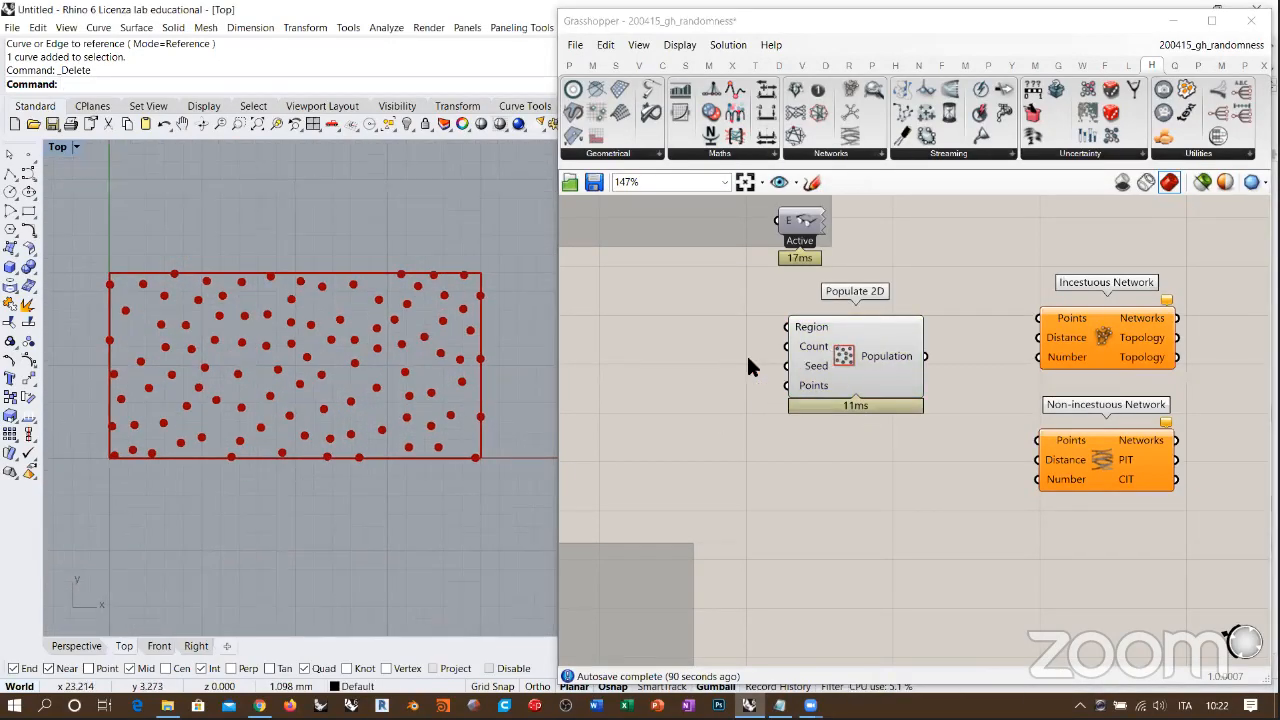
Step: Move Populate 2D and the two network components farther apart to leave space between them
drag(820, 370, 698, 384)
click(733, 497)
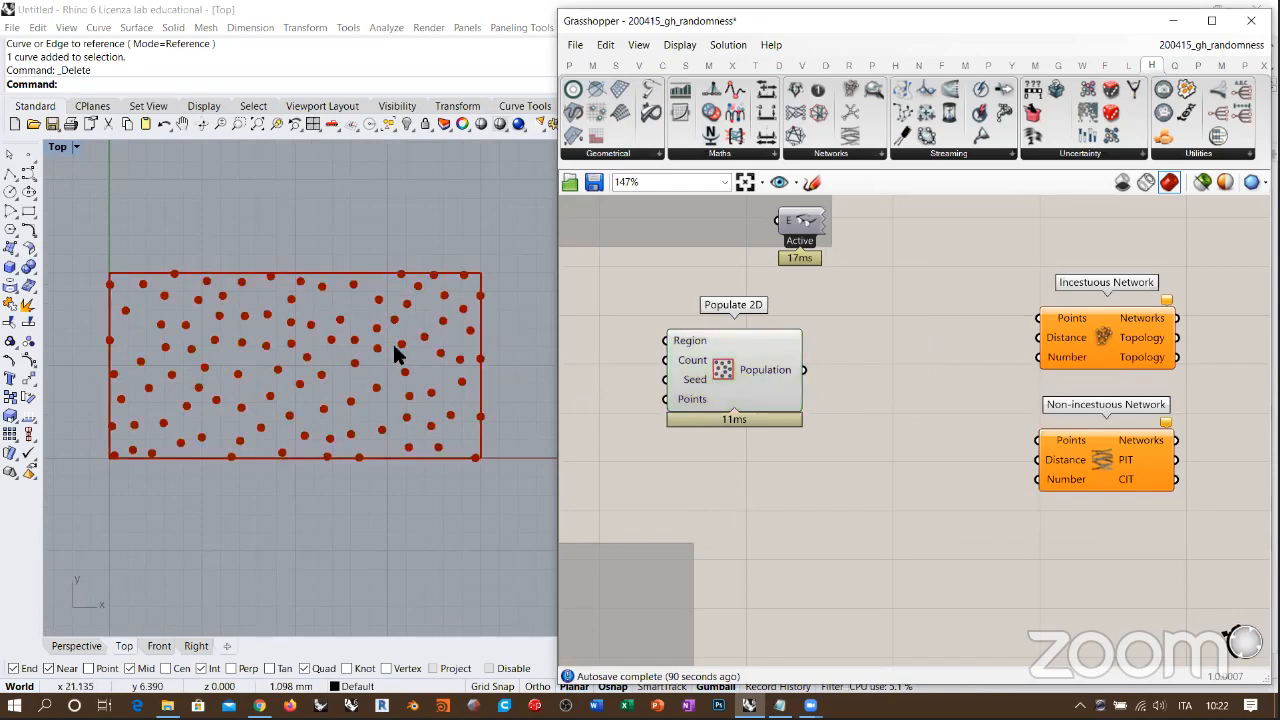
right_drag(858, 419, 808, 414)
drag(1172, 274, 1005, 493)
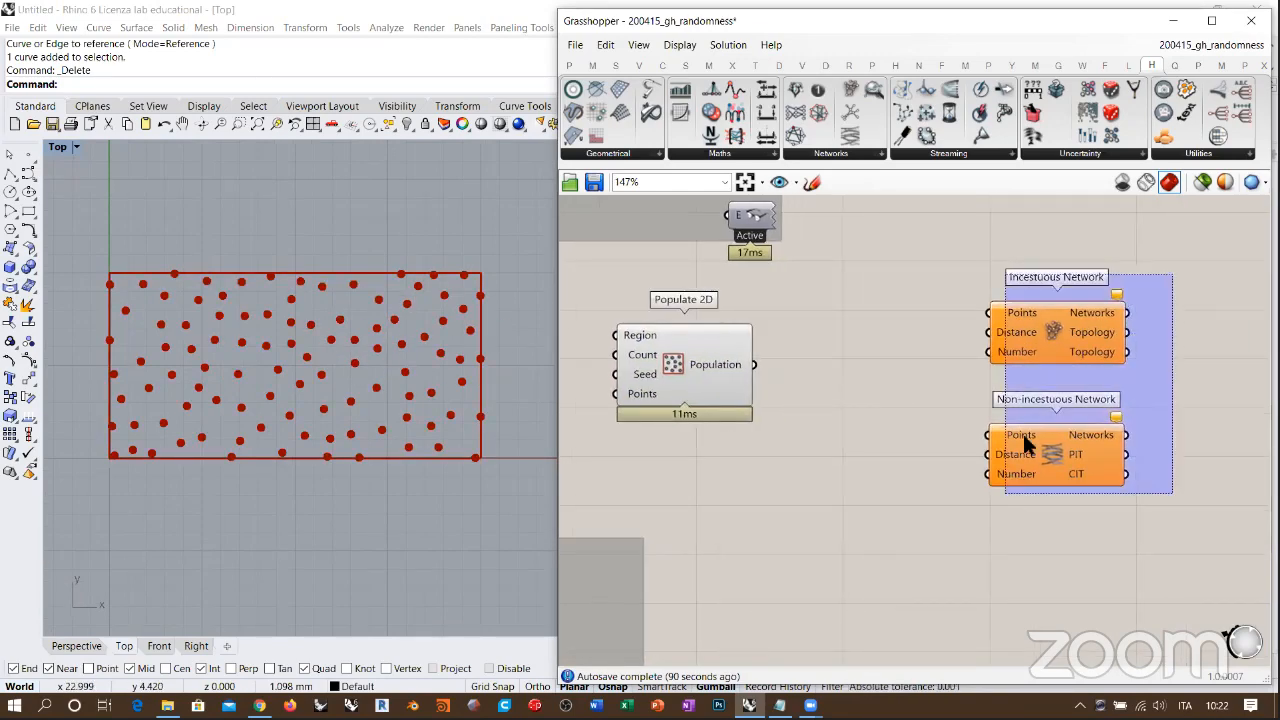
drag(1030, 332, 1154, 333)
click(893, 377)
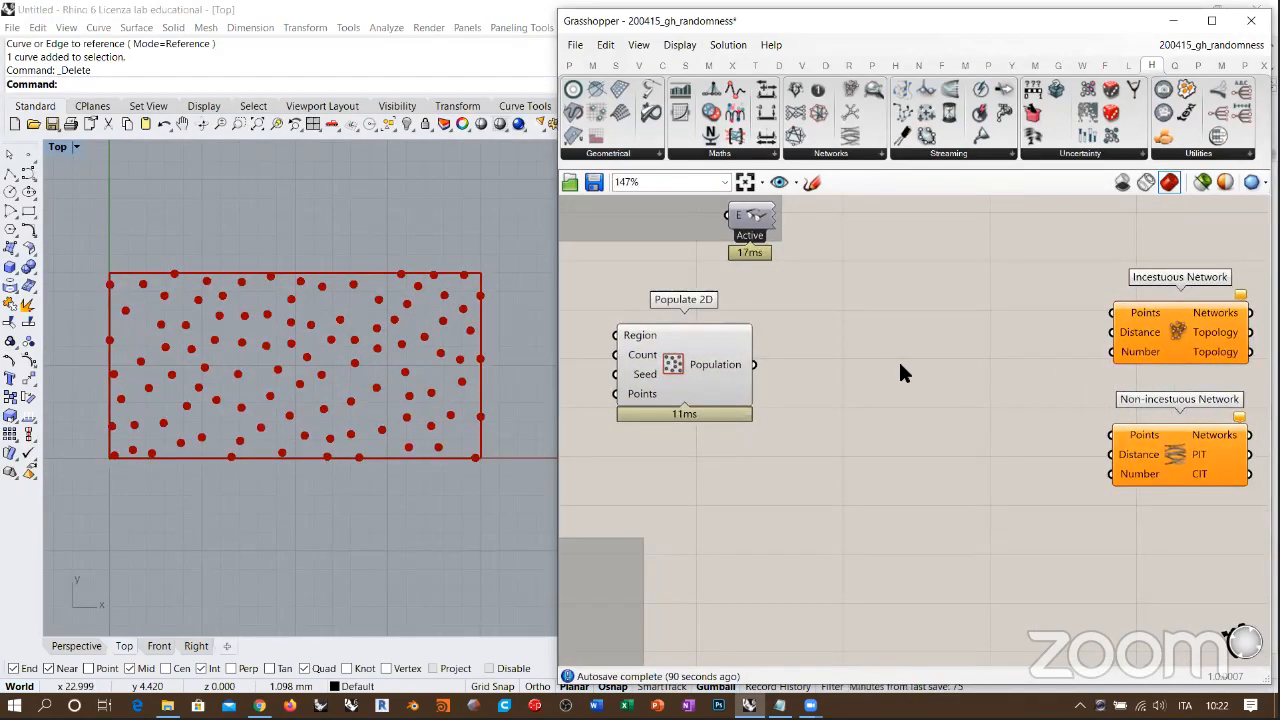
Step: Add a Delaunay Edges component and connect Populate 2D's Population output to its Points input
click(709, 66)
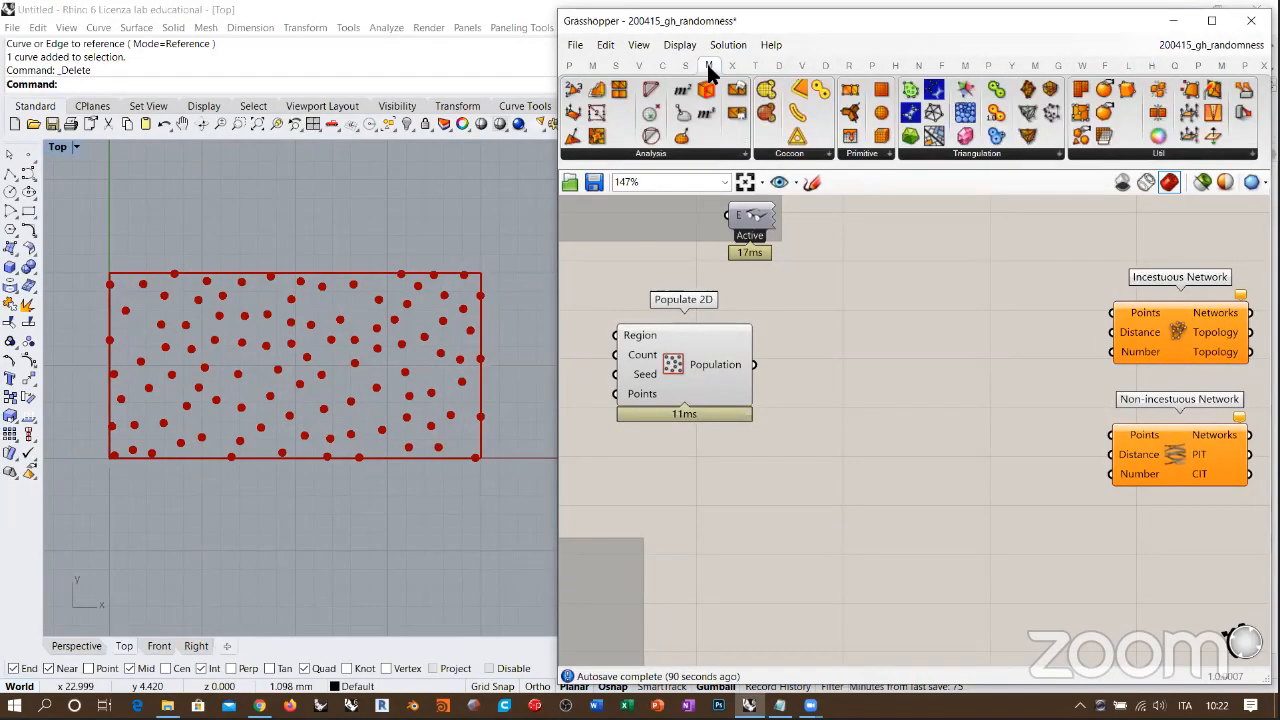
click(981, 154)
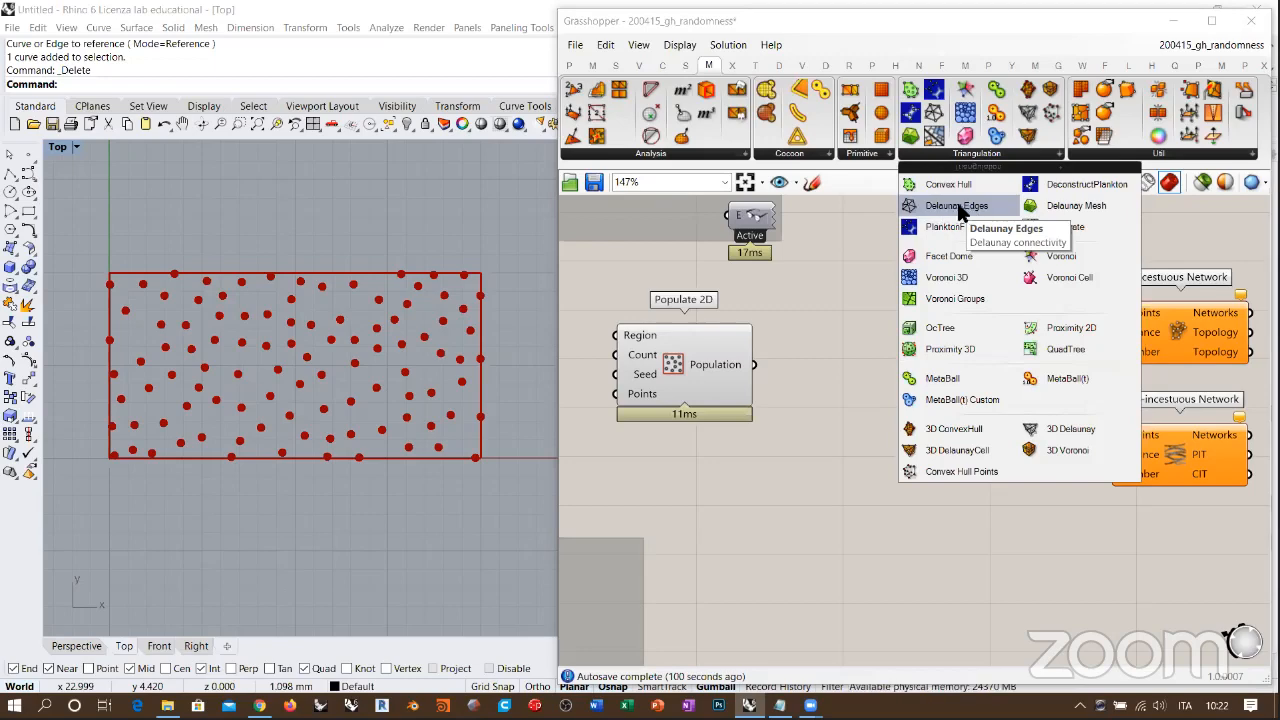
drag(960, 206, 897, 368)
drag(754, 364, 888, 375)
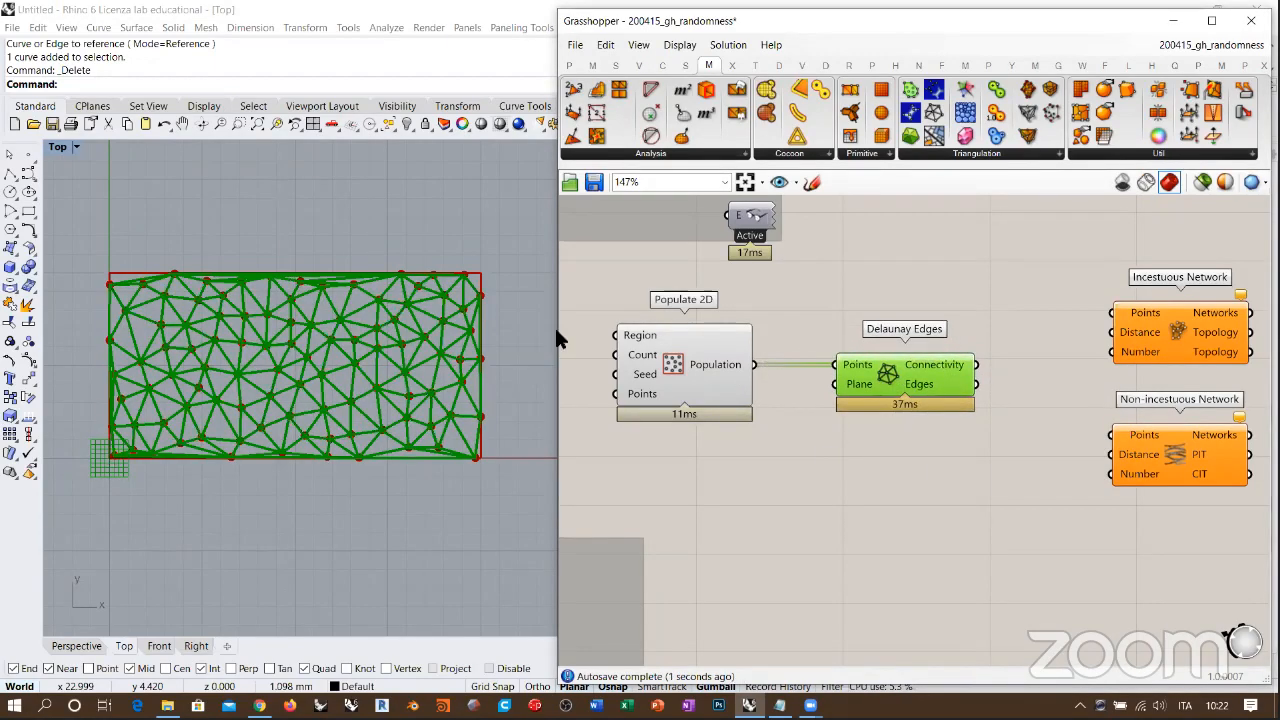
click(566, 332)
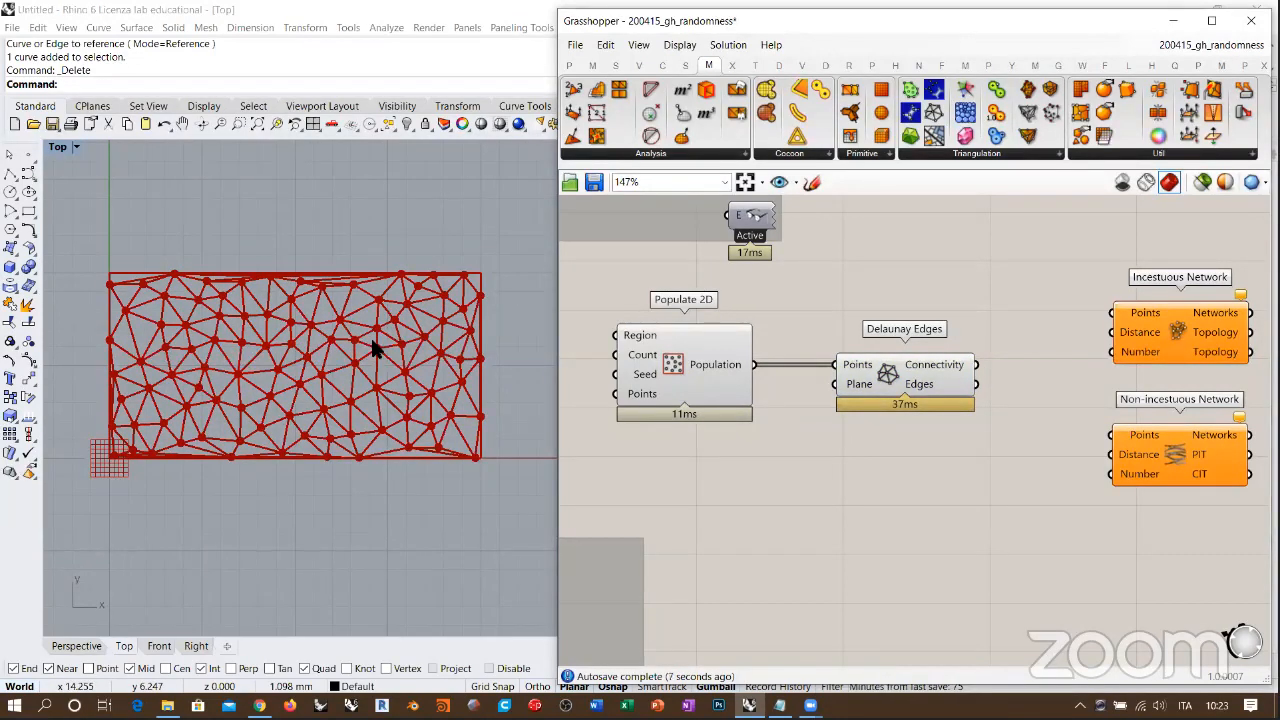
Step: Shift the Delaunay Edges component upward and delete it from the canvas
drag(897, 376, 902, 321)
click(808, 349)
right_drag(988, 385, 965, 387)
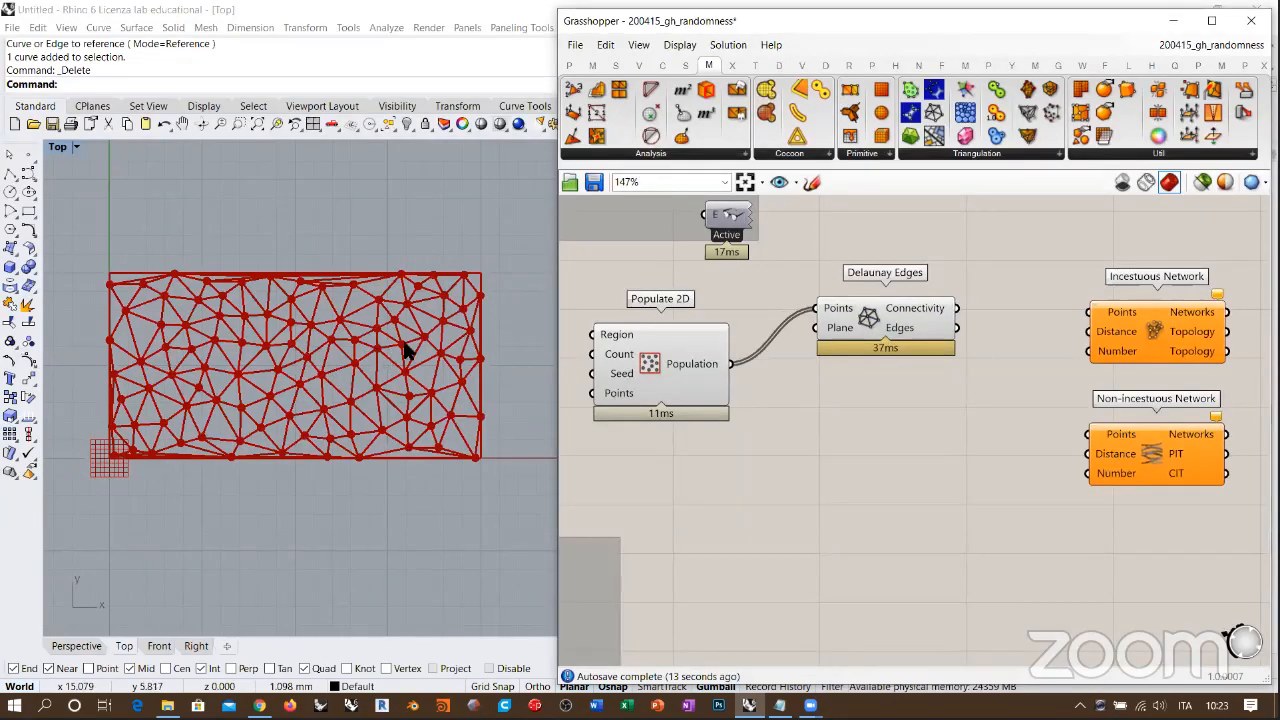
mouse_move(894, 306)
mouse_down()
mouse_move(910, 293)
mouse_move(885, 301)
mouse_move(901, 304)
mouse_up()
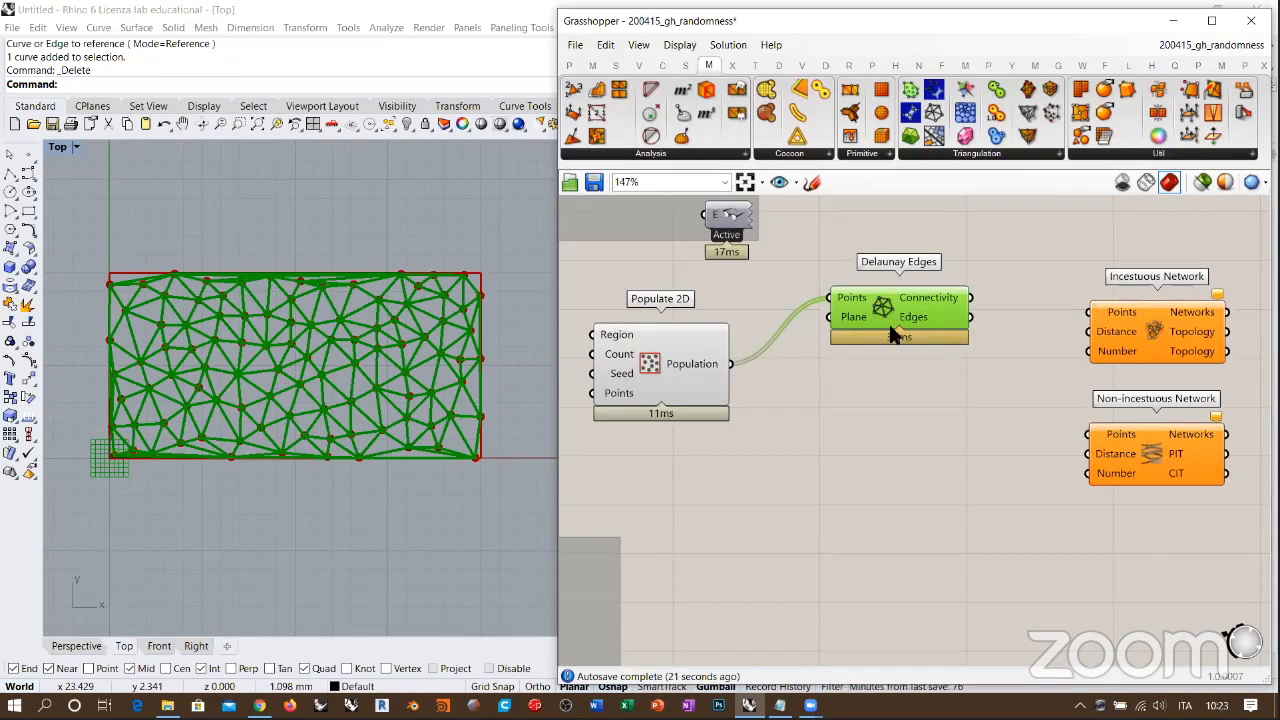
key(Delete)
Step: Move the Non-incestuous Network component well below Incestuous Network and reposition the components around the open space
drag(718, 365, 724, 367)
drag(836, 321, 890, 335)
right_drag(1168, 449, 1028, 496)
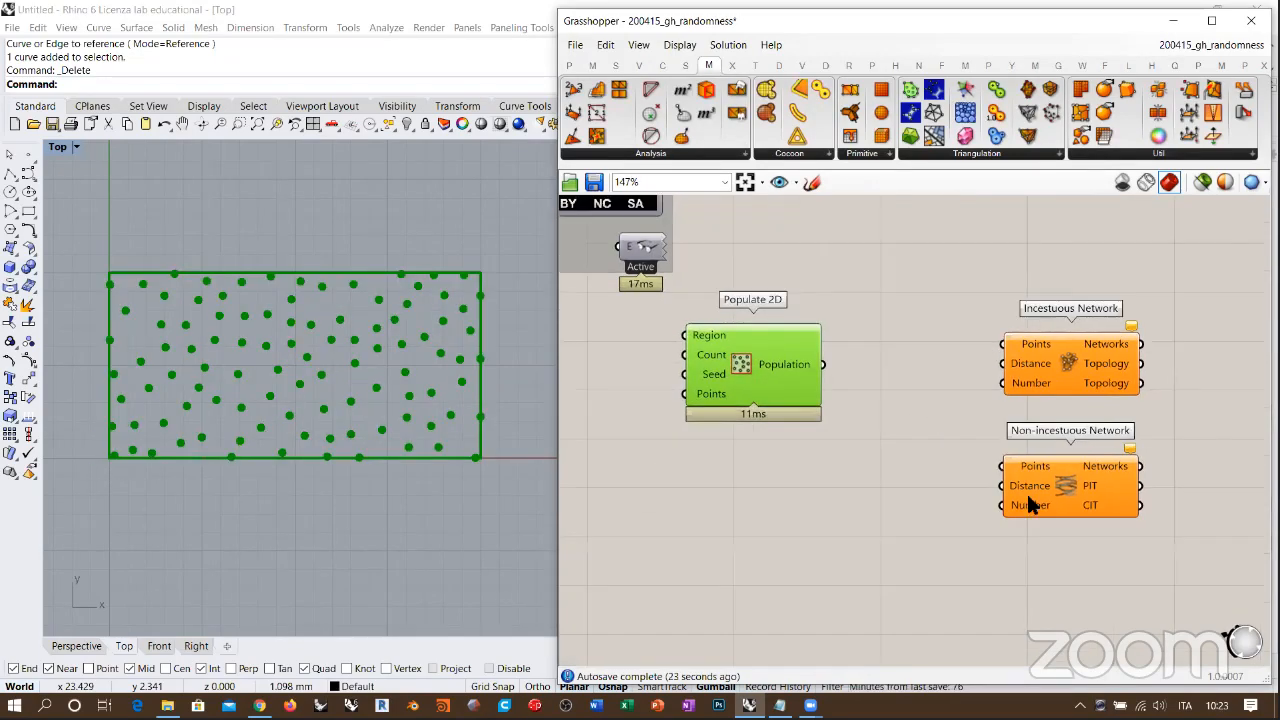
drag(1028, 497, 1032, 634)
right_drag(1034, 470, 1102, 470)
click(962, 411)
scroll(940, 385, up, 3)
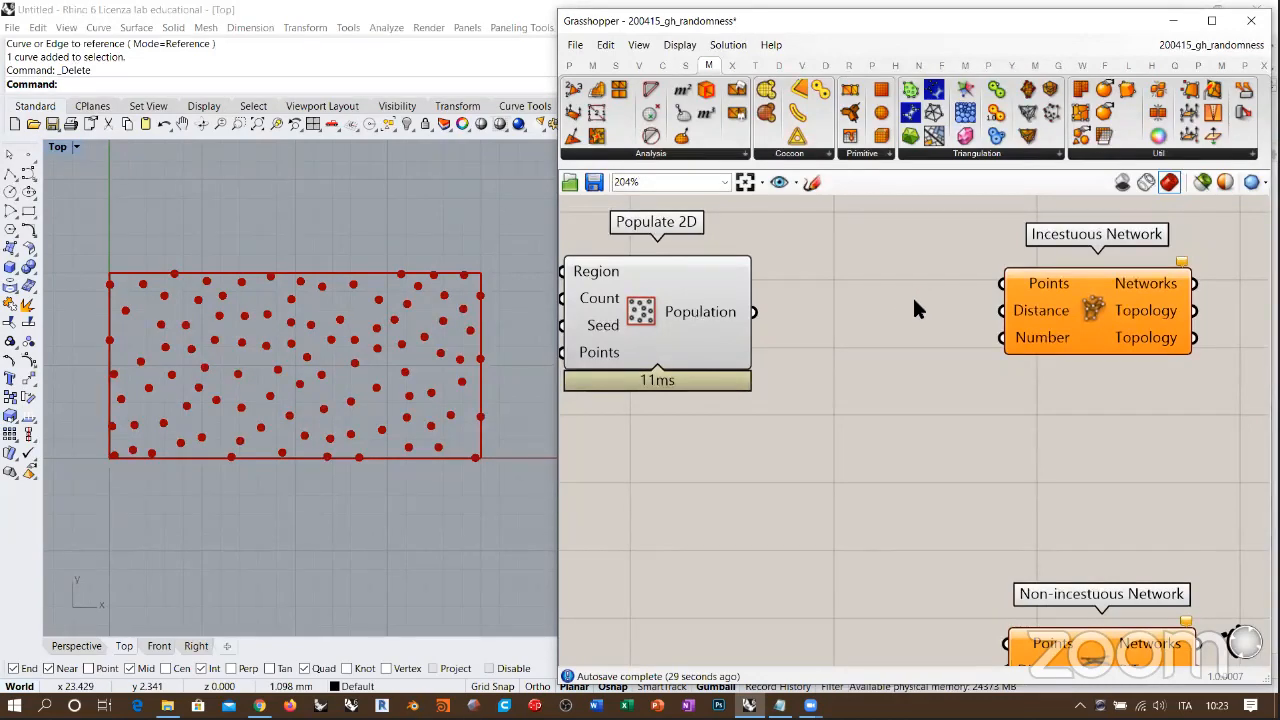
drag(700, 345, 722, 342)
click(826, 373)
Step: Connect the Population output to Incestuous Network's Points input and inspect the resulting lines in Rhino's Top viewport
drag(779, 308, 998, 268)
scroll(274, 315, up, 5)
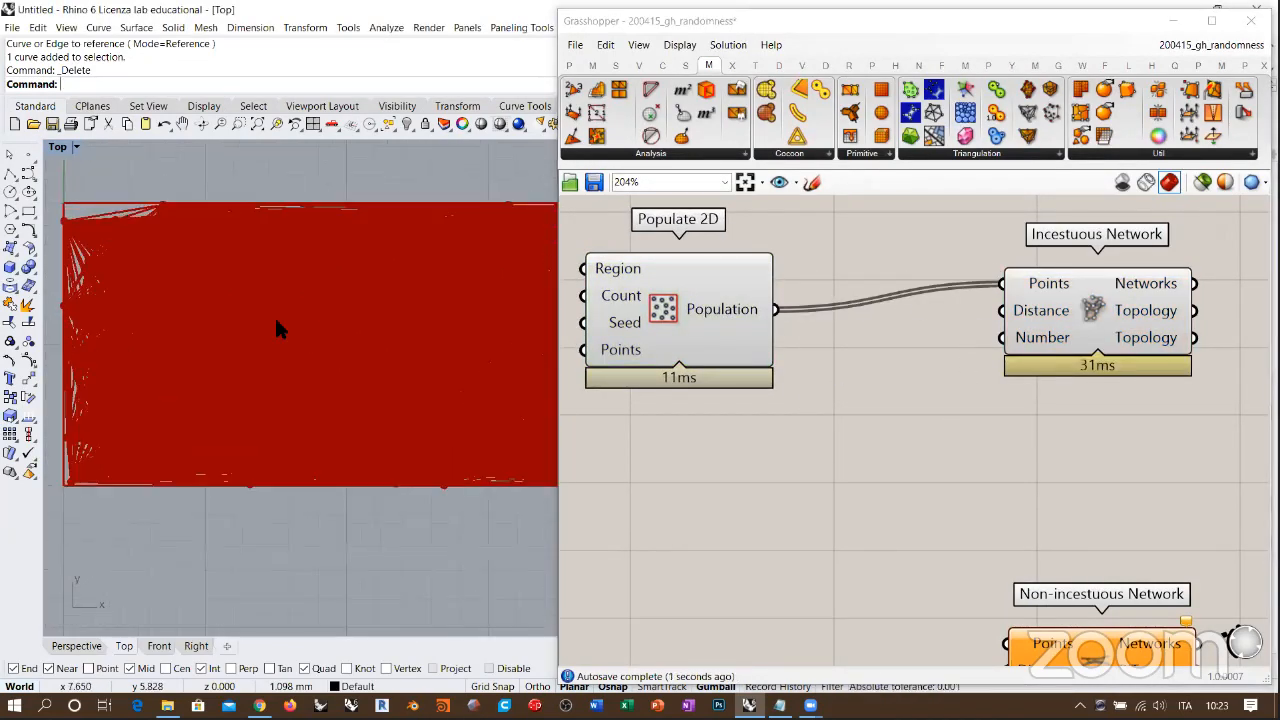
scroll(116, 258, up, 5)
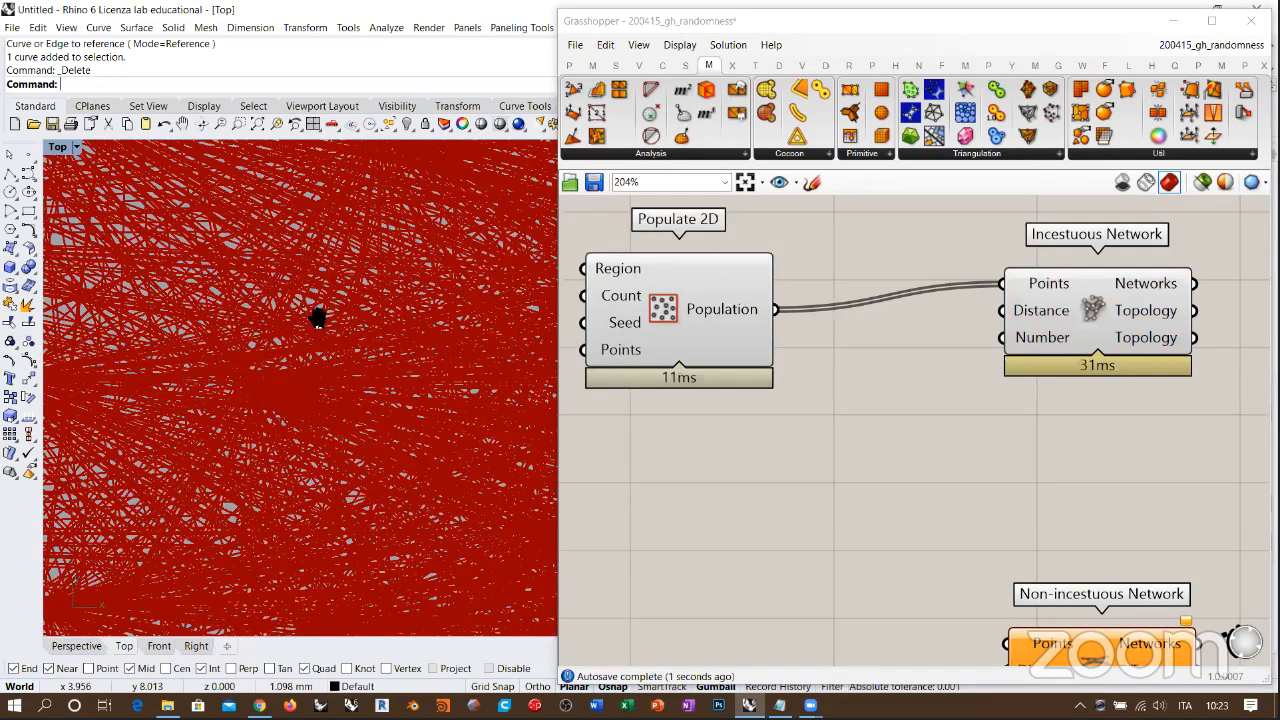
scroll(240, 262, down, 3)
right_drag(368, 303, 343, 311)
scroll(374, 308, down, 6)
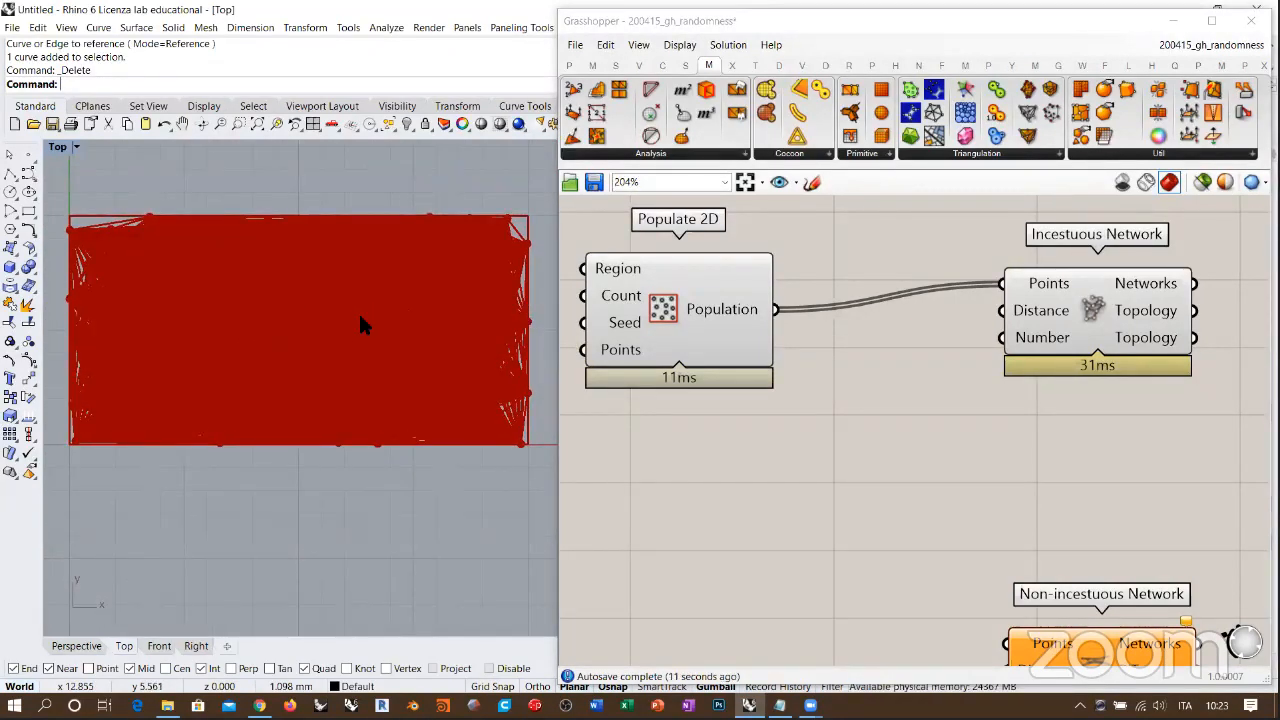
Step: Place a Cross Reference component below Populate 2D for comparison and delete it again
click(610, 63)
drag(705, 130, 802, 489)
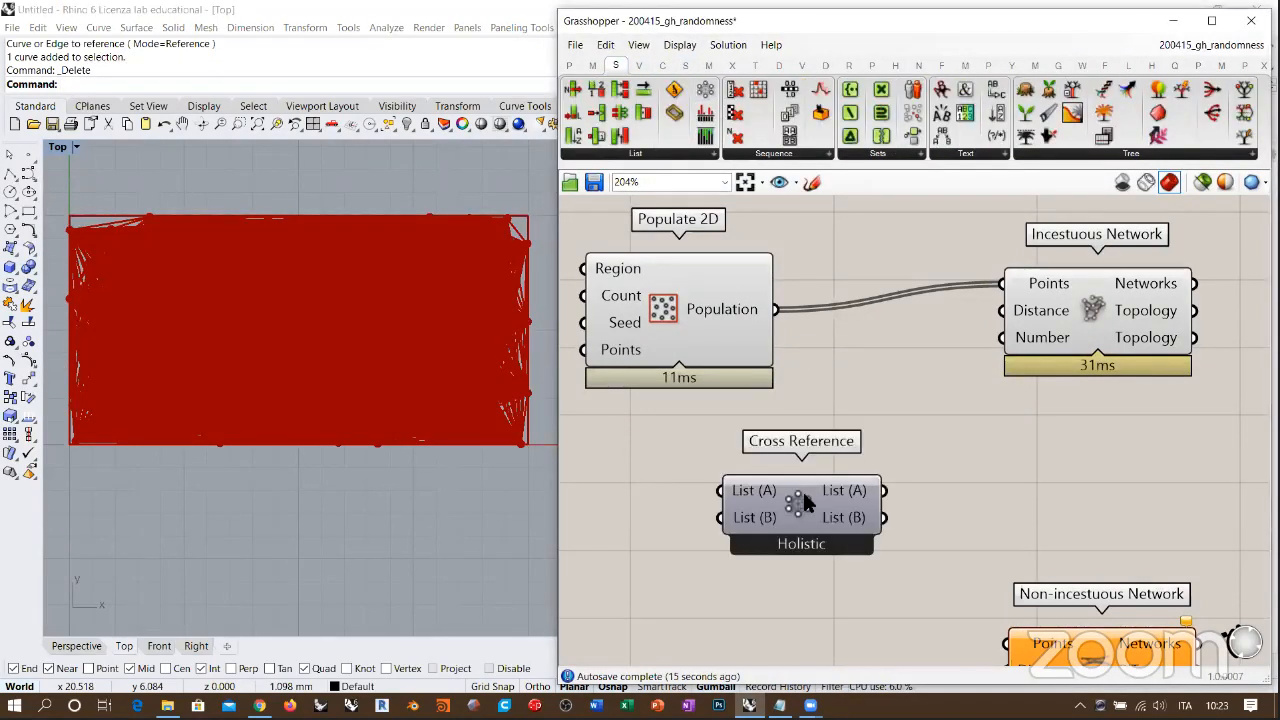
click(964, 447)
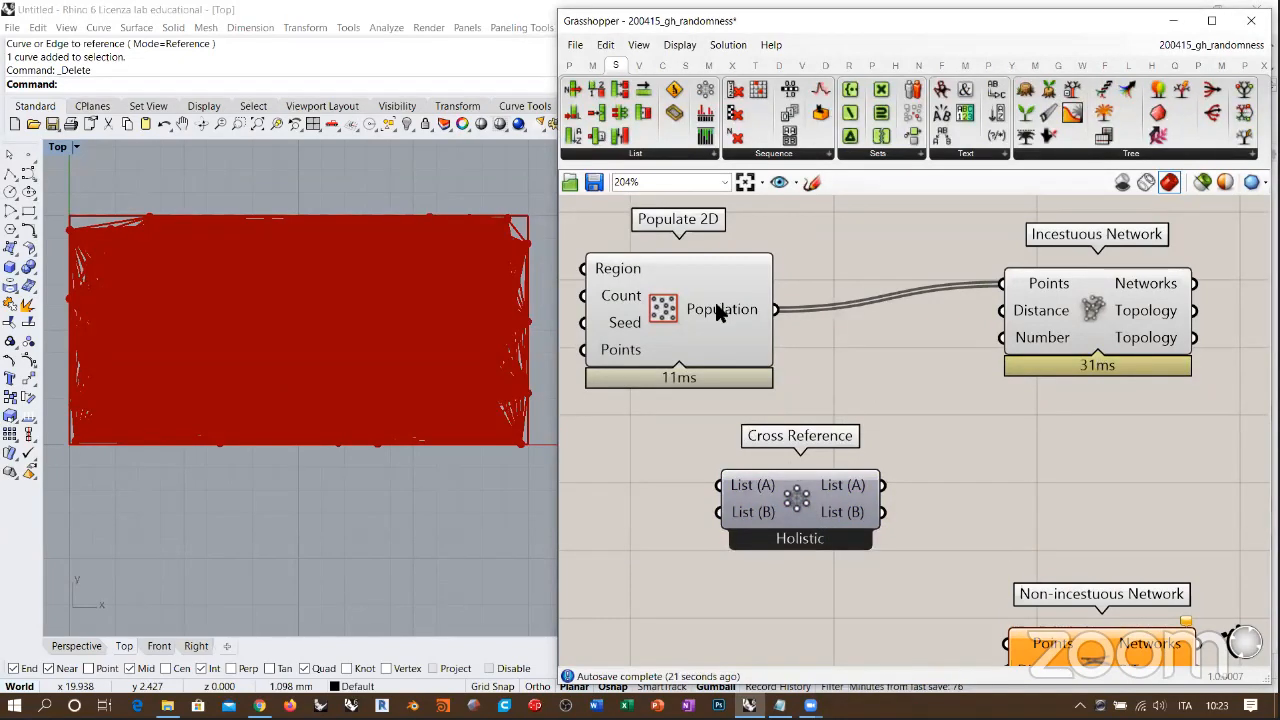
mouse_move(737, 315)
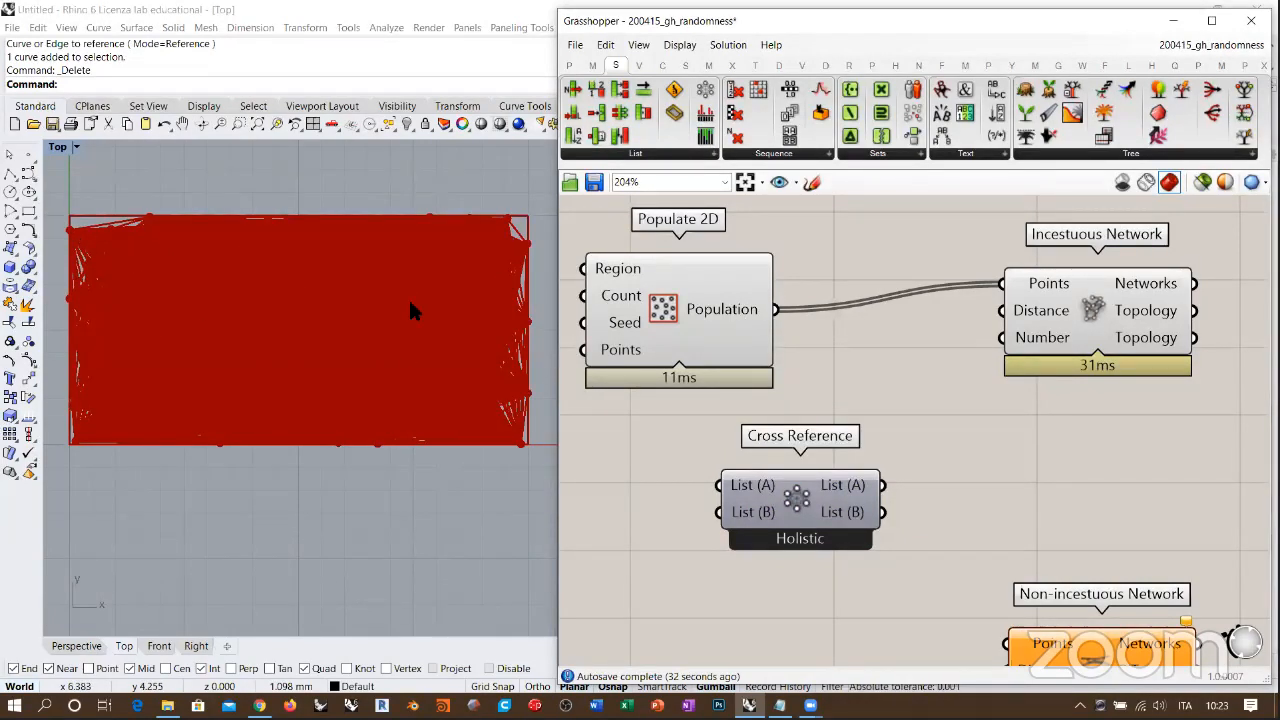
click(836, 487)
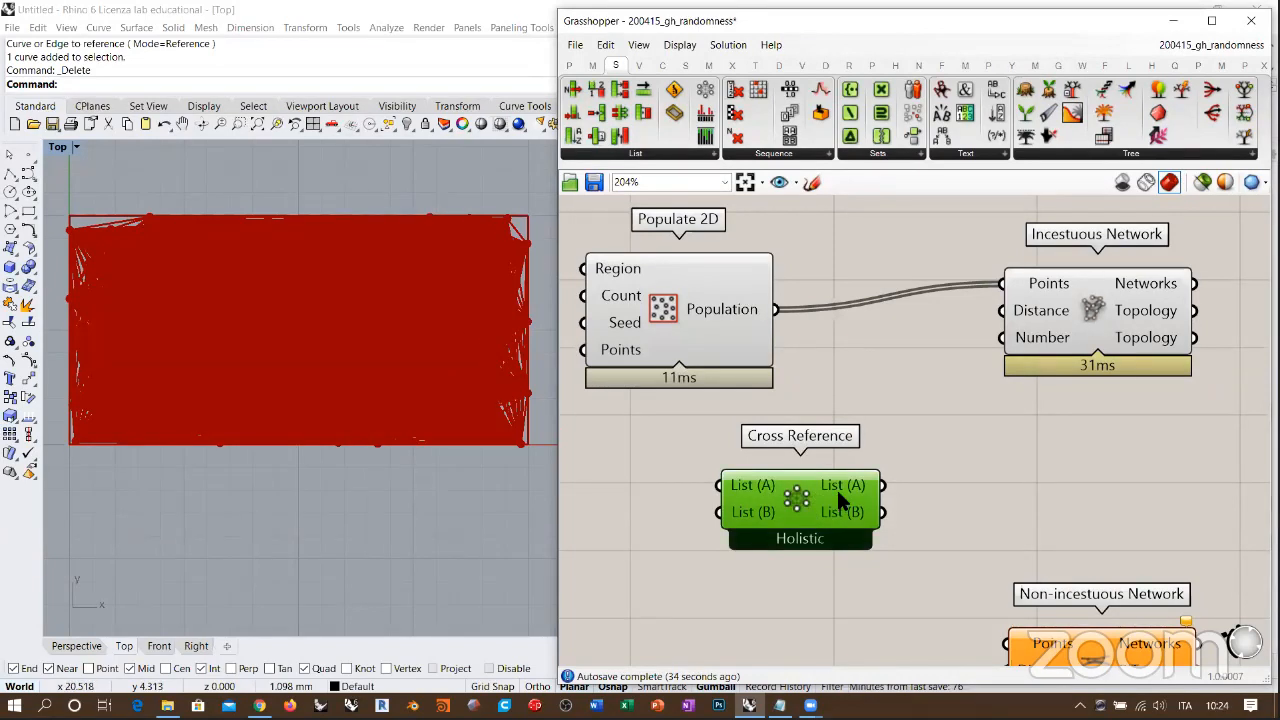
key(Delete)
Step: Align the Incestuous Network component's Points input with the Population output and review the component inputs
drag(1096, 316, 1141, 342)
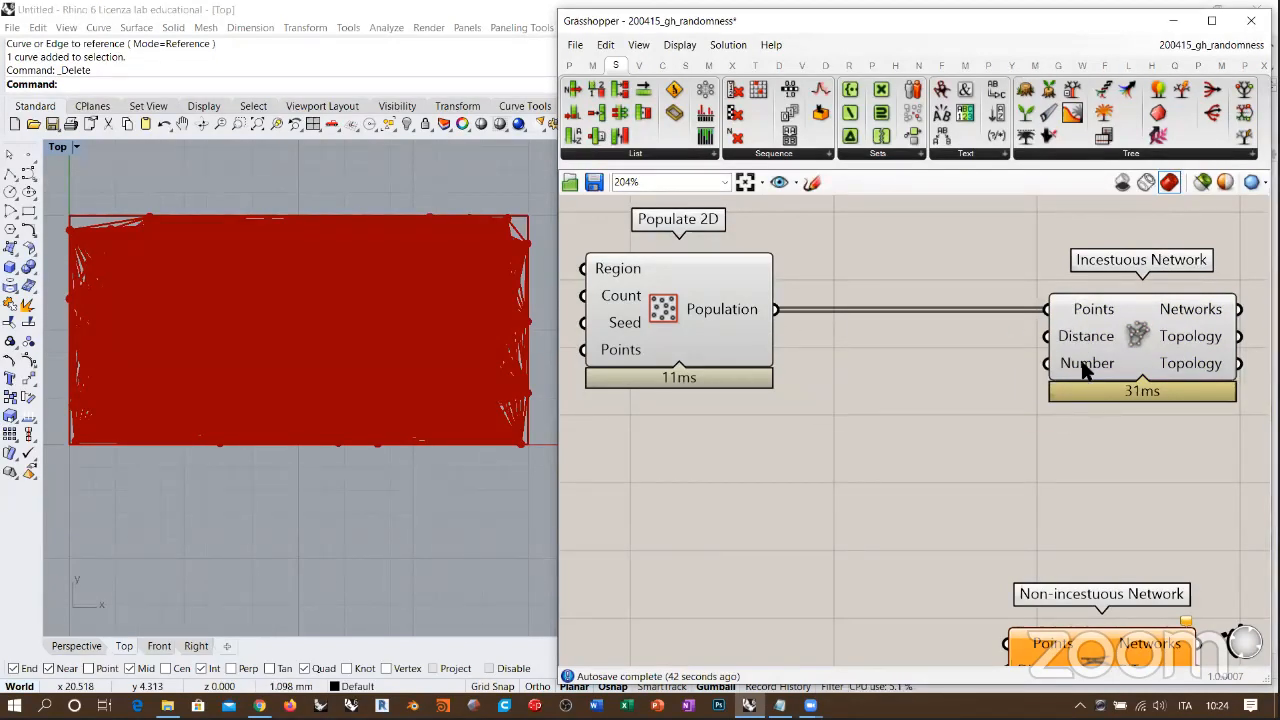
mouse_move(1089, 368)
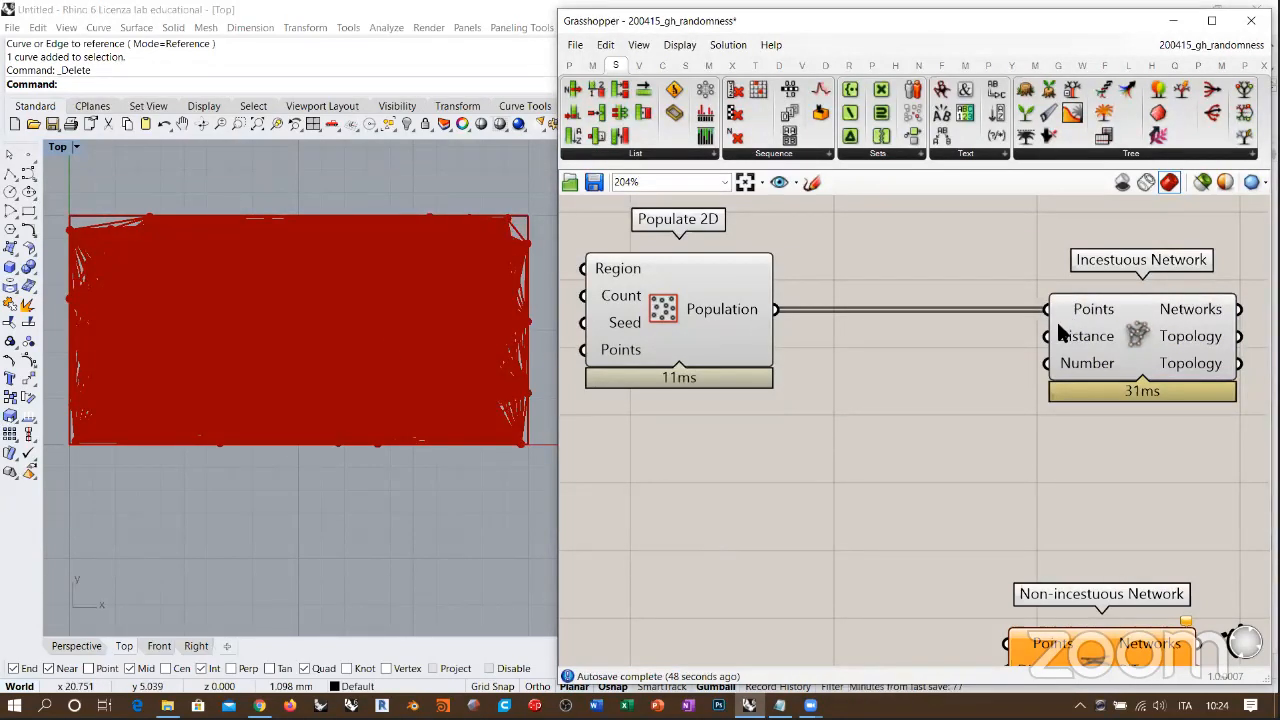
mouse_move(1090, 344)
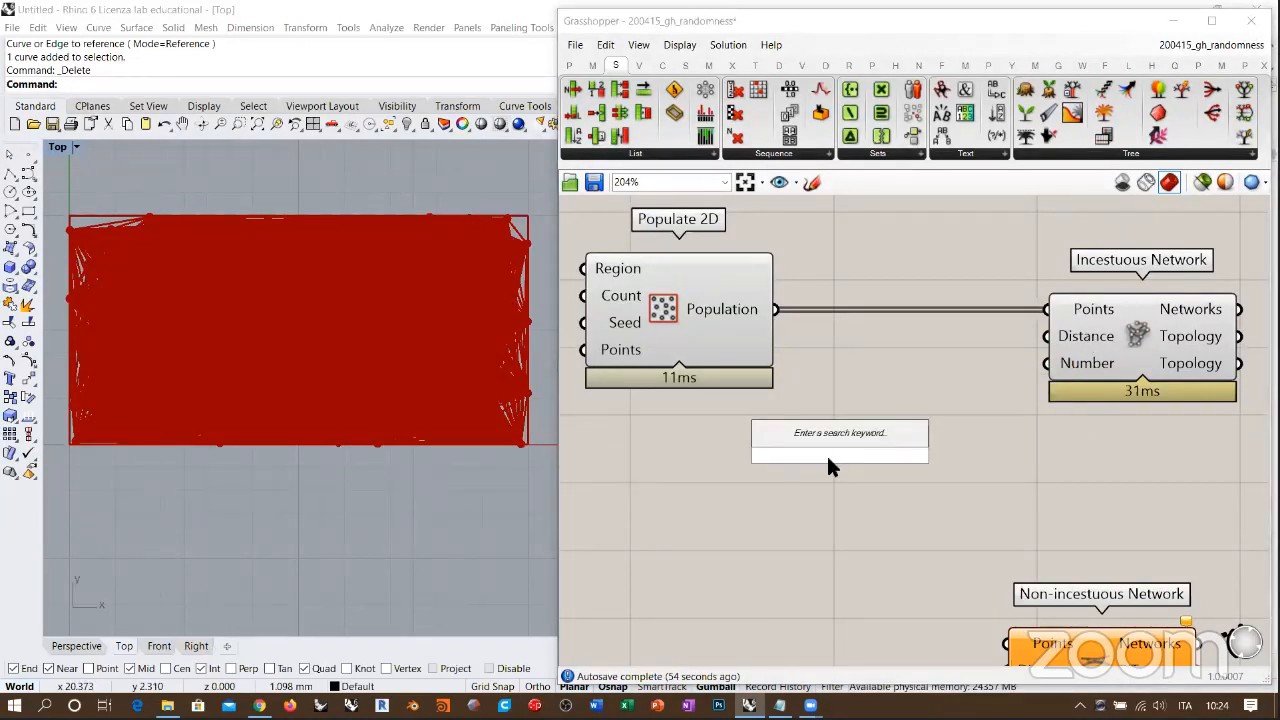
mouse_move(622, 270)
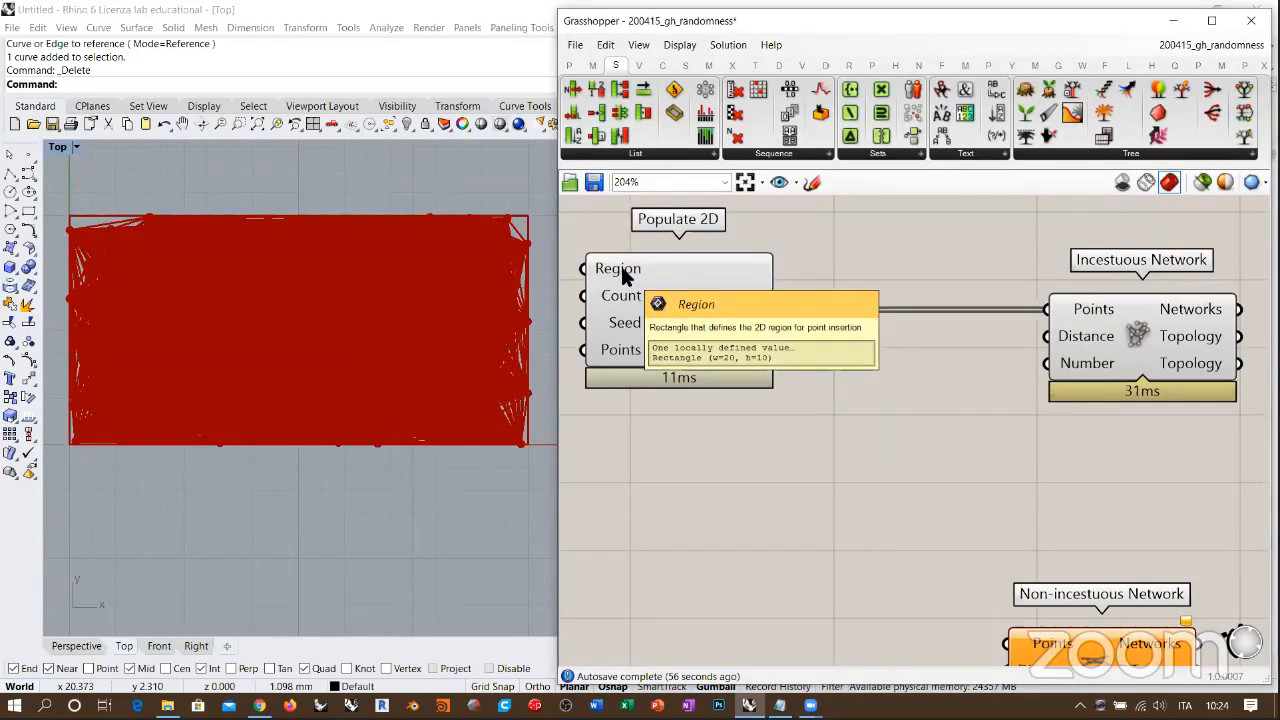
Step: Add a Number Slider set to 2.00 below Populate 2D and connect it to Incestuous Network's Distance input
double_click(758, 420)
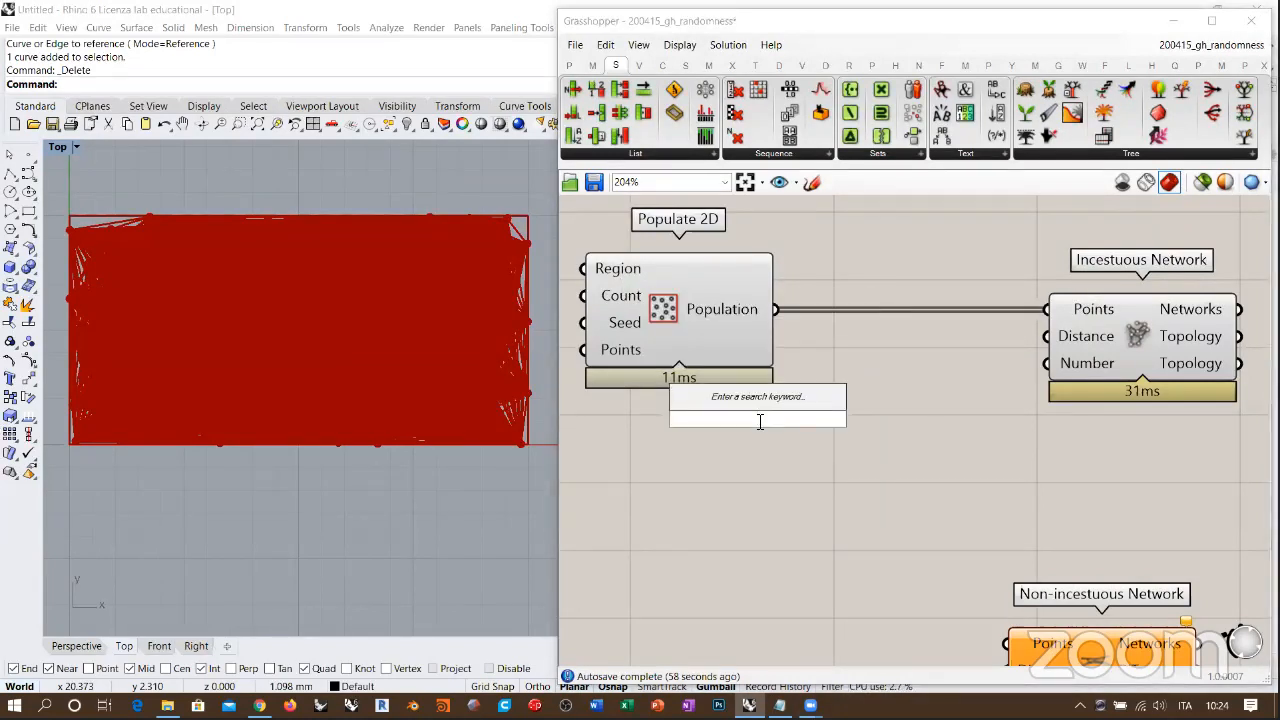
text(slider)
key(Return)
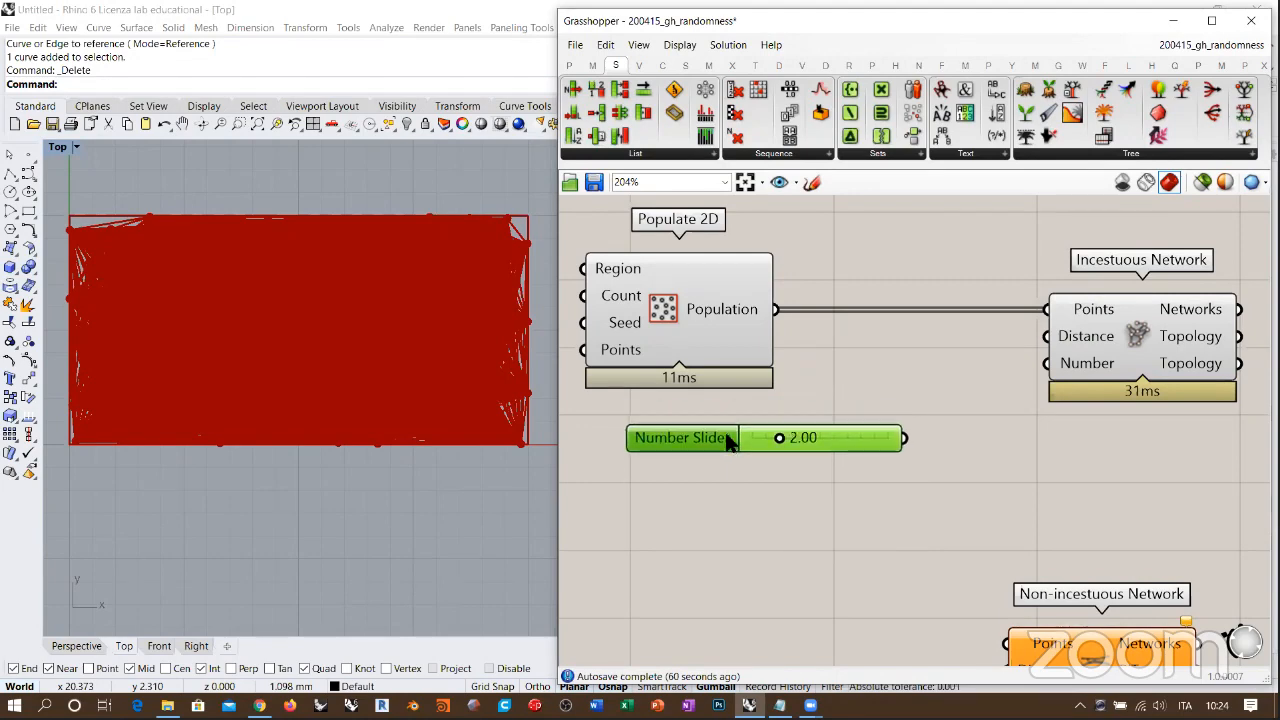
drag(726, 431, 728, 430)
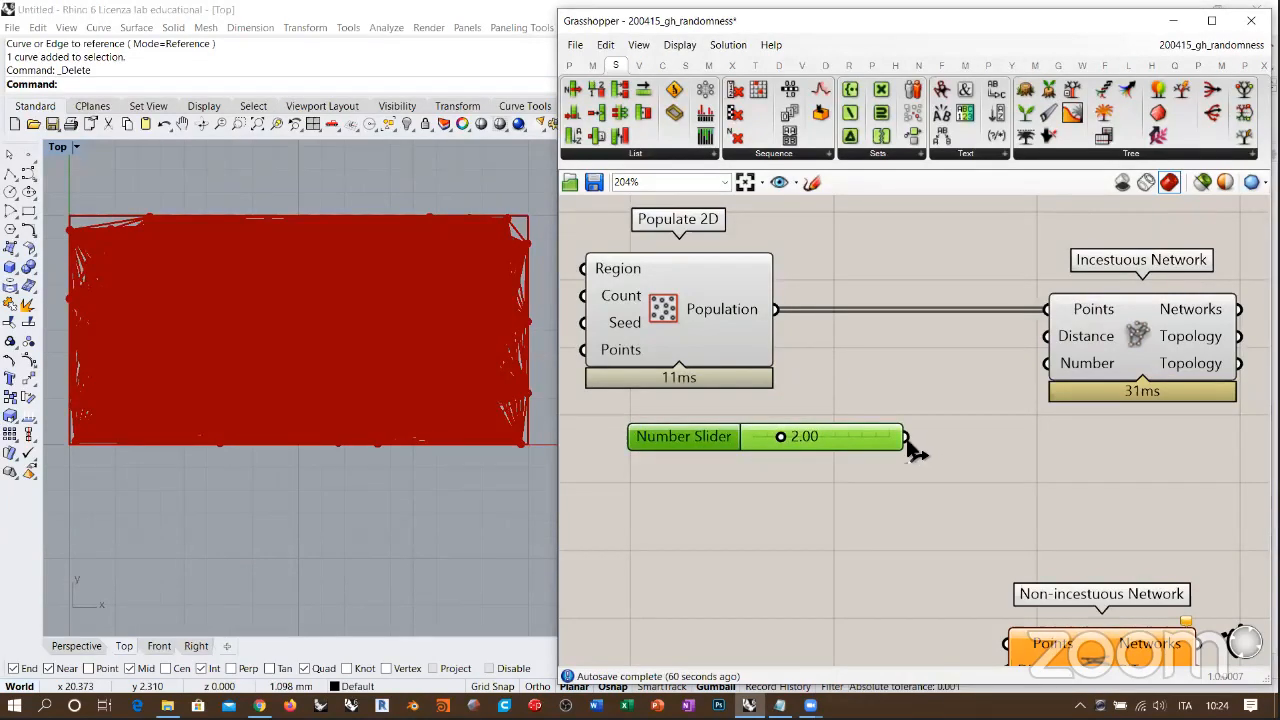
drag(906, 439, 1040, 337)
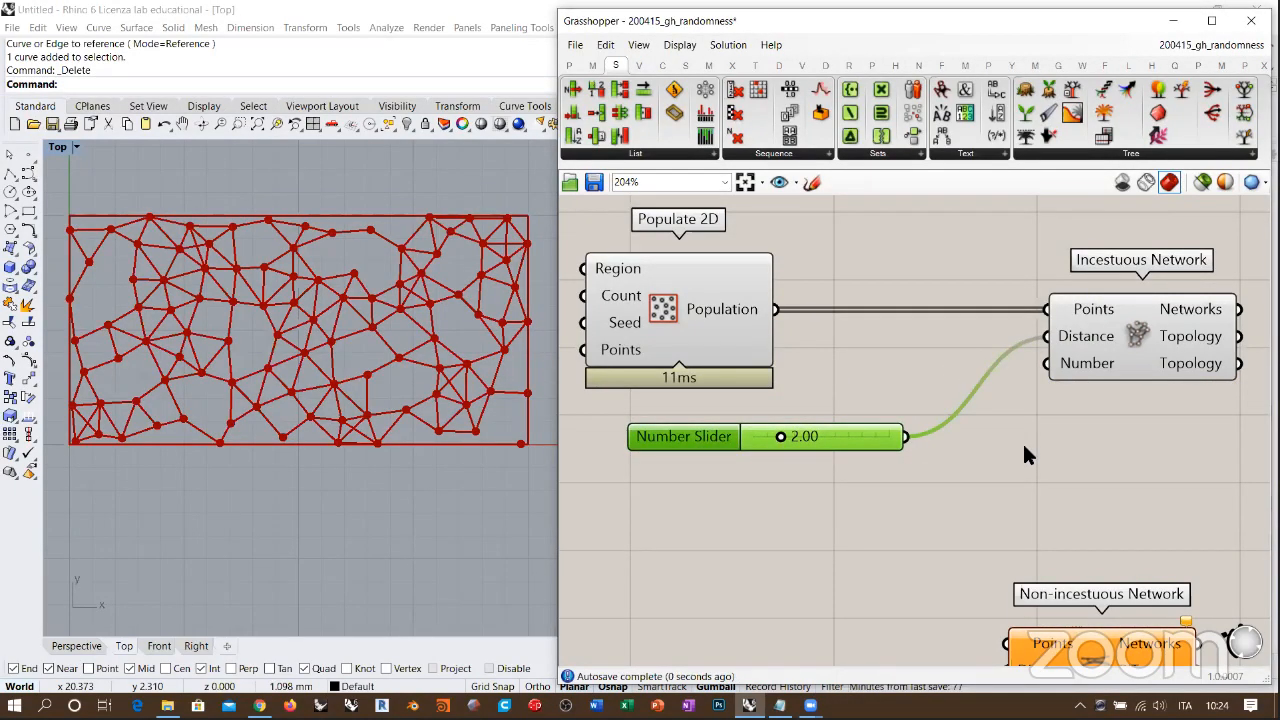
Step: Move the Number Slider directly beneath the Populate 2D component
click(1021, 445)
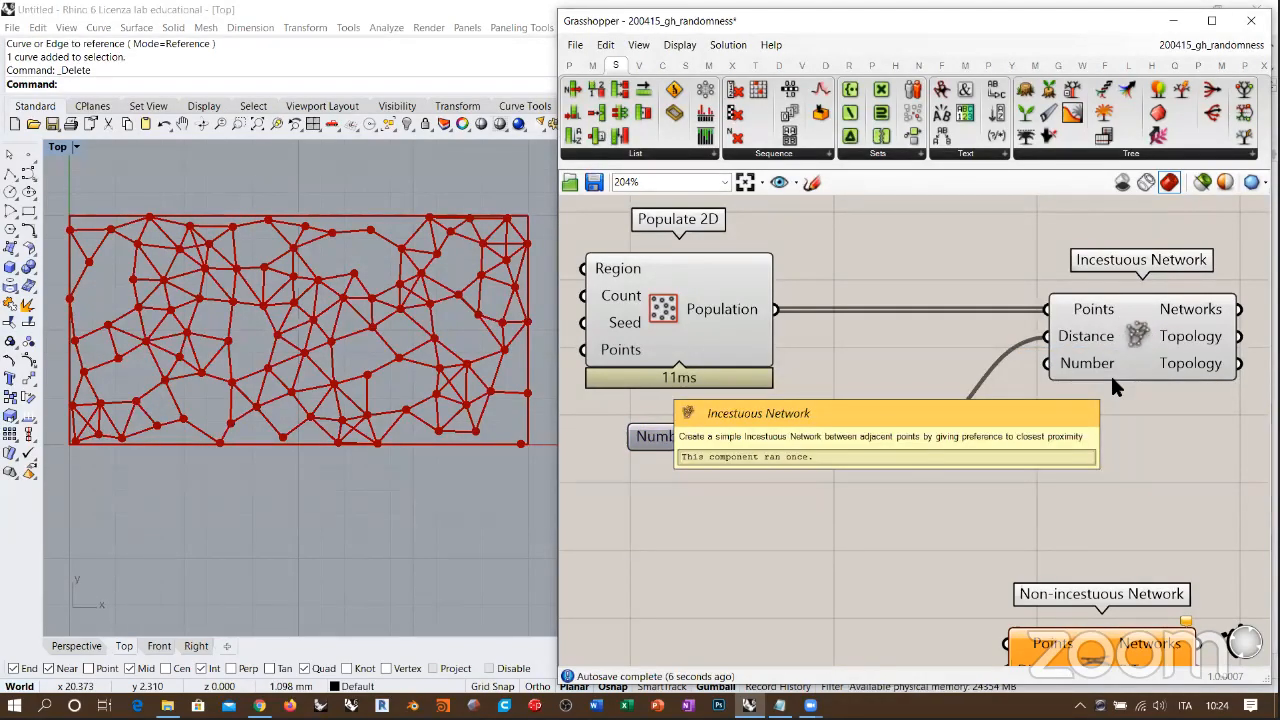
drag(862, 434, 818, 411)
click(828, 436)
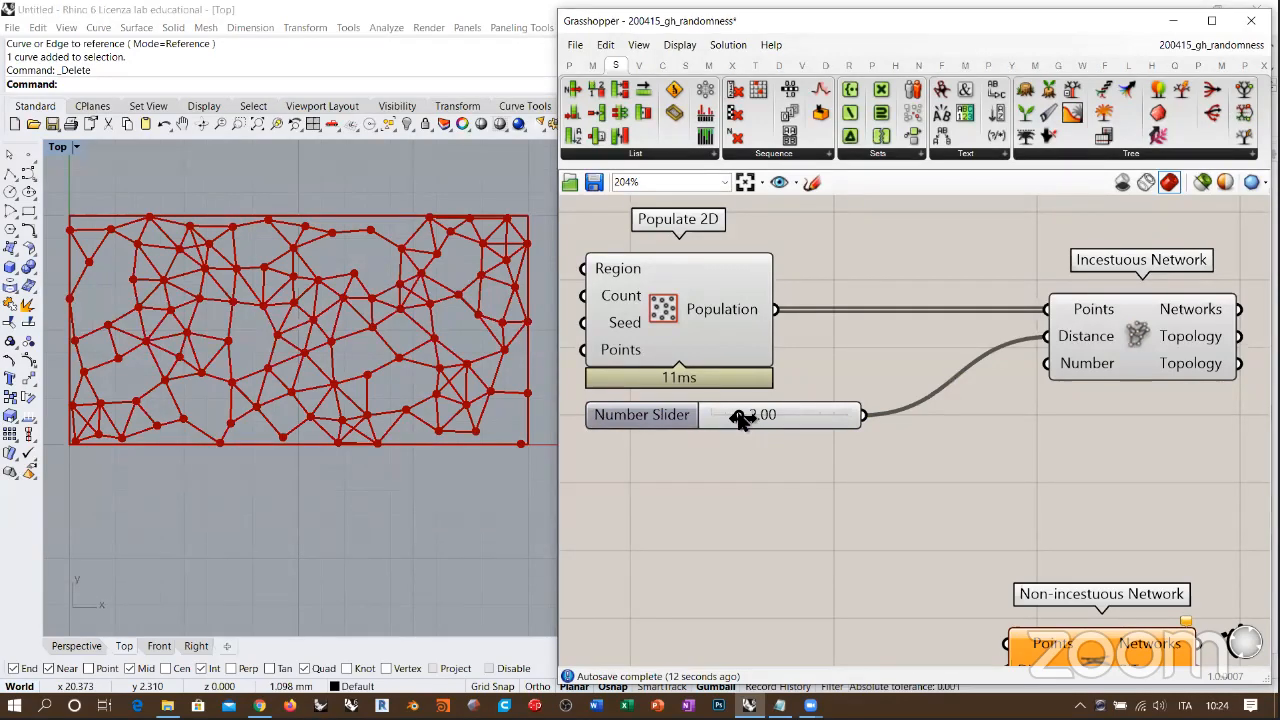
Step: Try the Incestuous Network's Distance slider at 1.41 and at 1.75 to compare the resulting point connections
mouse_move(740, 418)
mouse_down()
mouse_move(757, 420)
mouse_move(733, 420)
mouse_up()
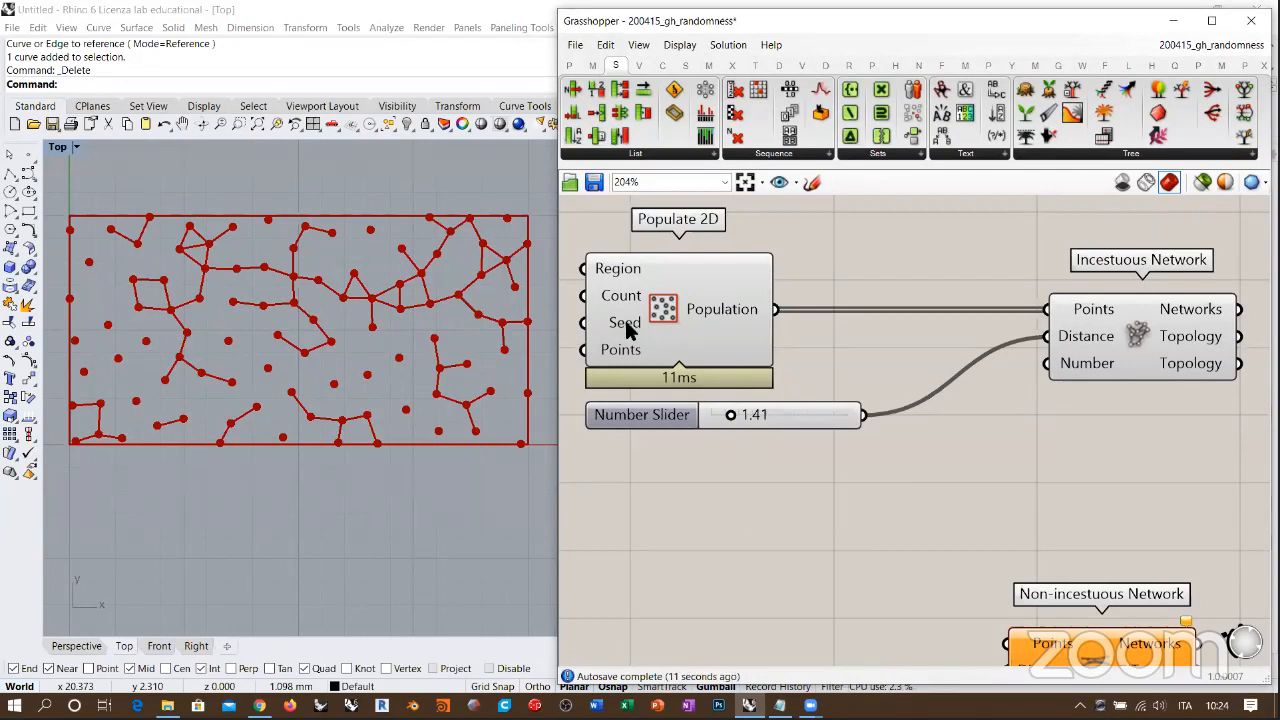
mouse_move(625, 322)
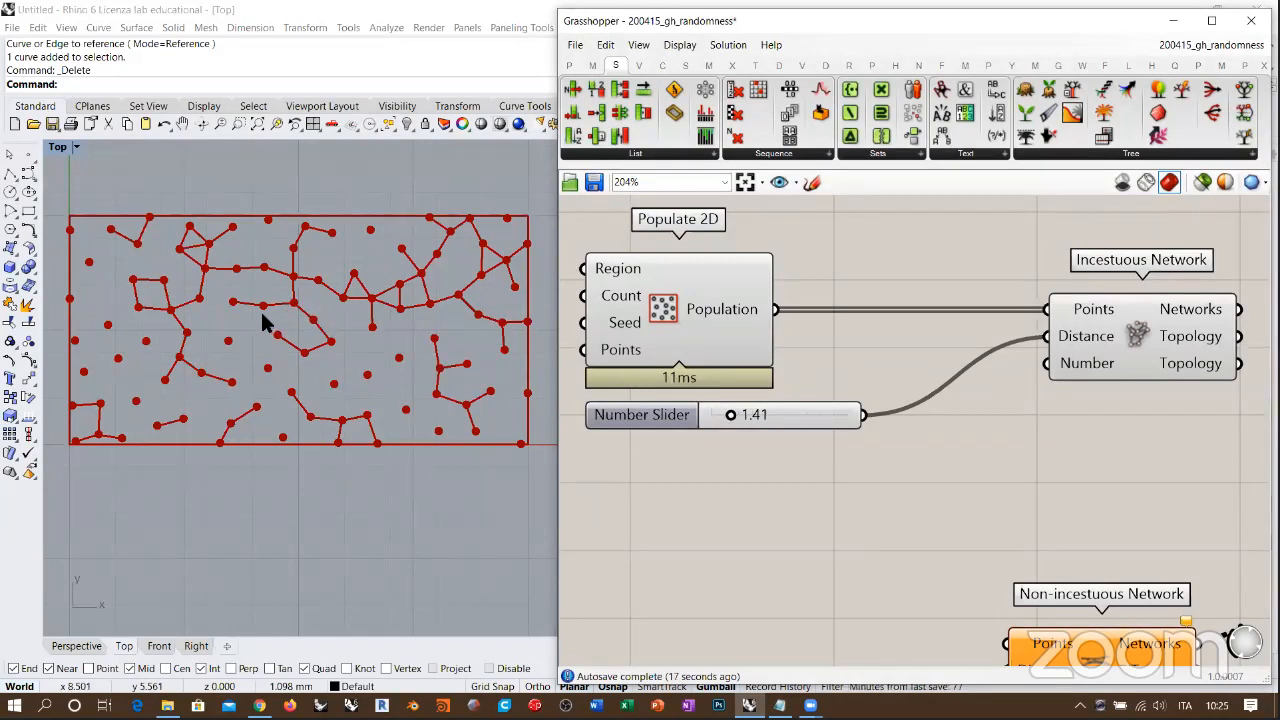
drag(726, 412, 736, 424)
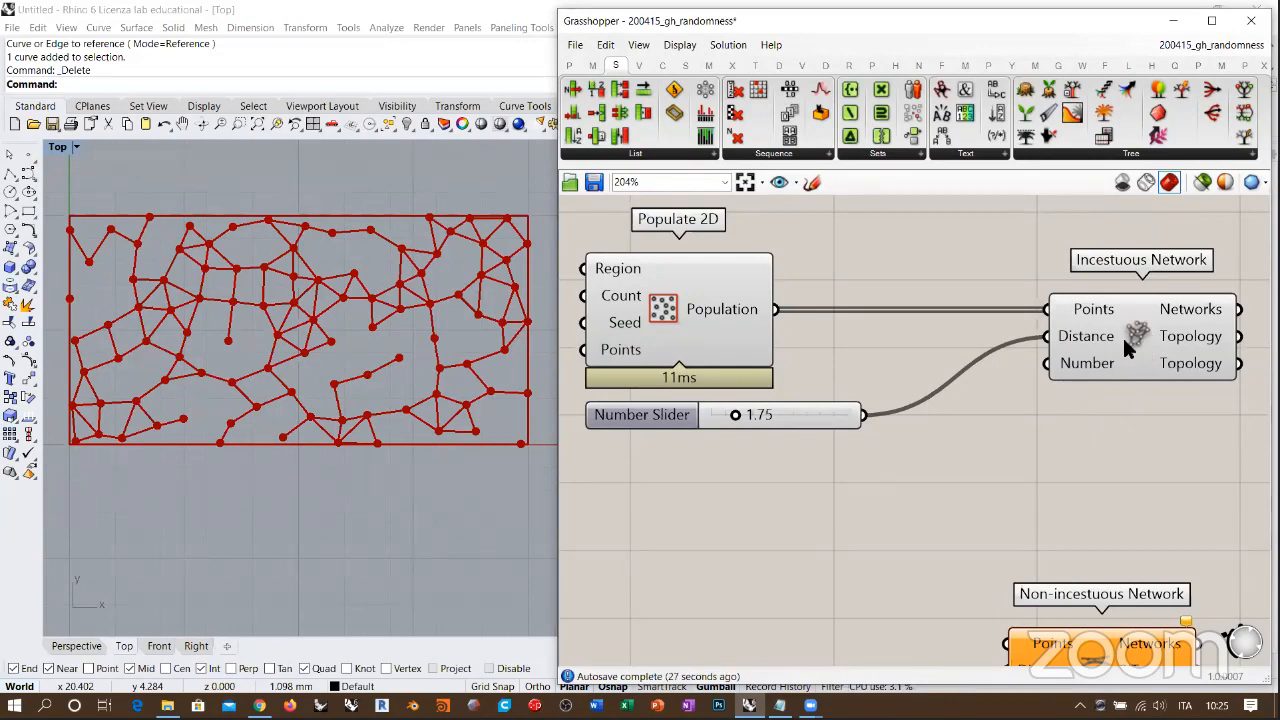
Step: Narrow the Grasshopper window to enlarge the Rhino Top viewport, and set the Distance slider to 1.86
right_drag(771, 418, 761, 430)
right_drag(424, 338, 417, 357)
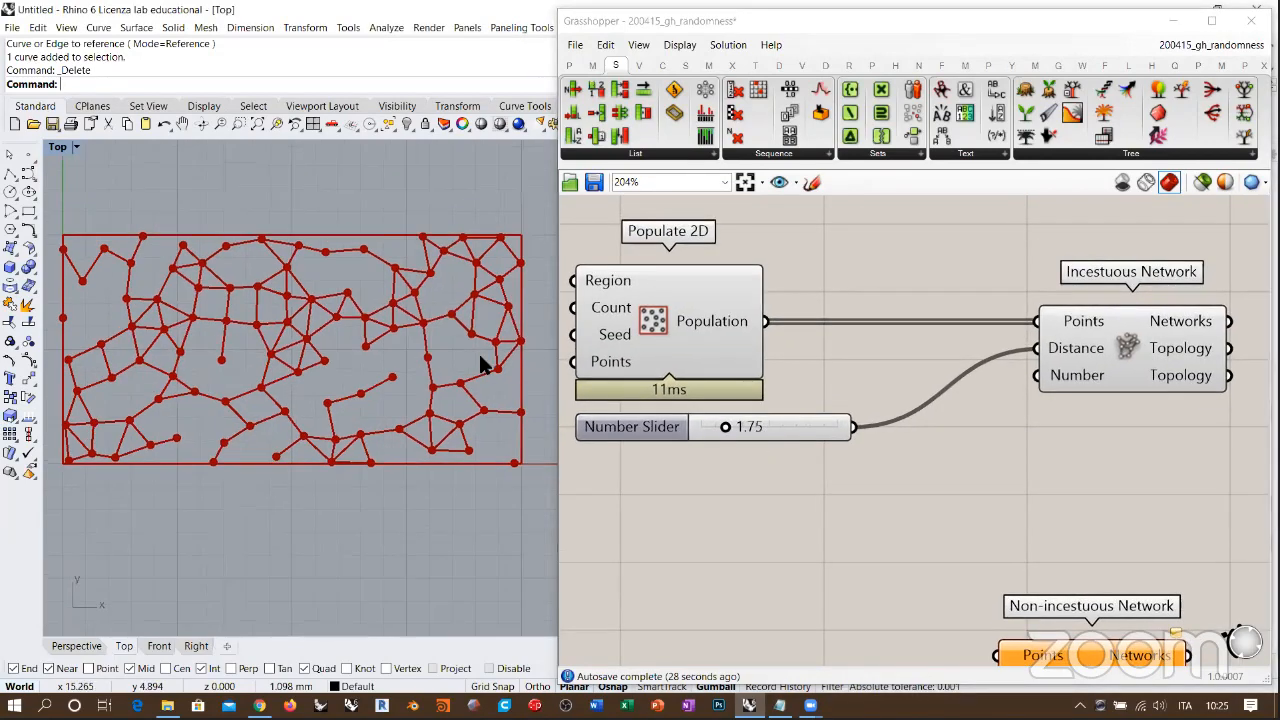
drag(558, 346, 728, 346)
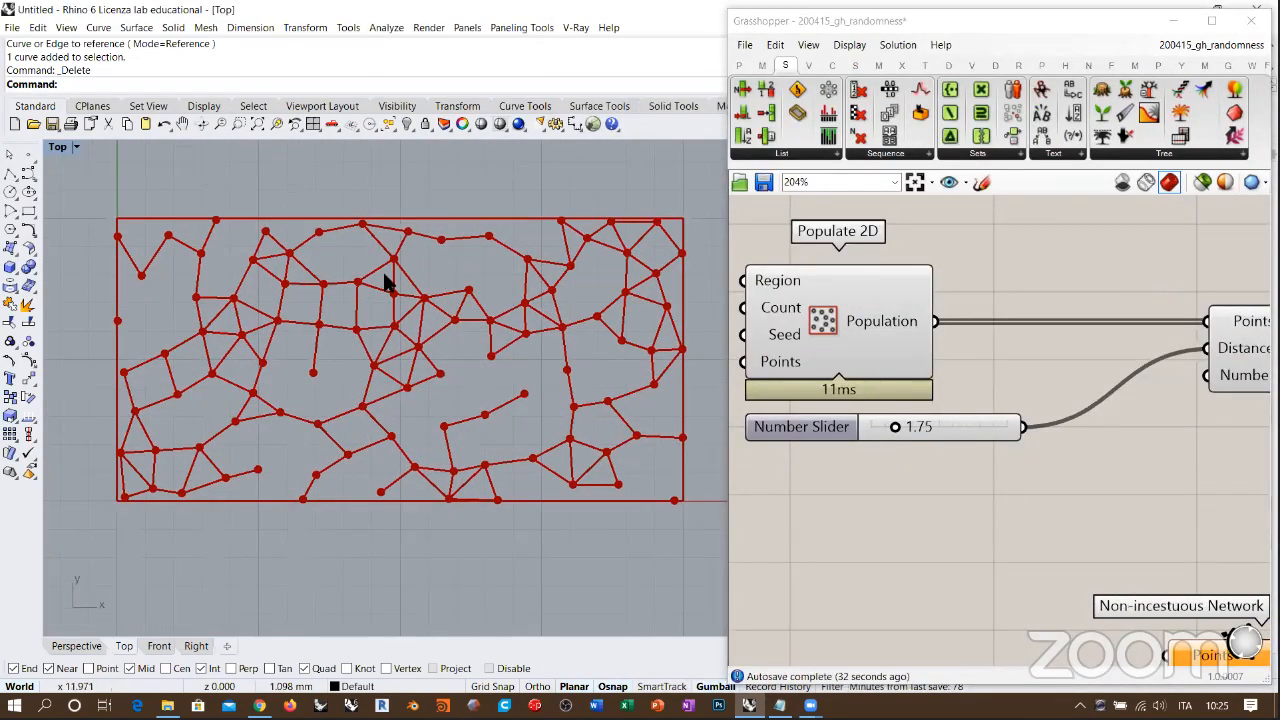
right_drag(356, 306, 339, 314)
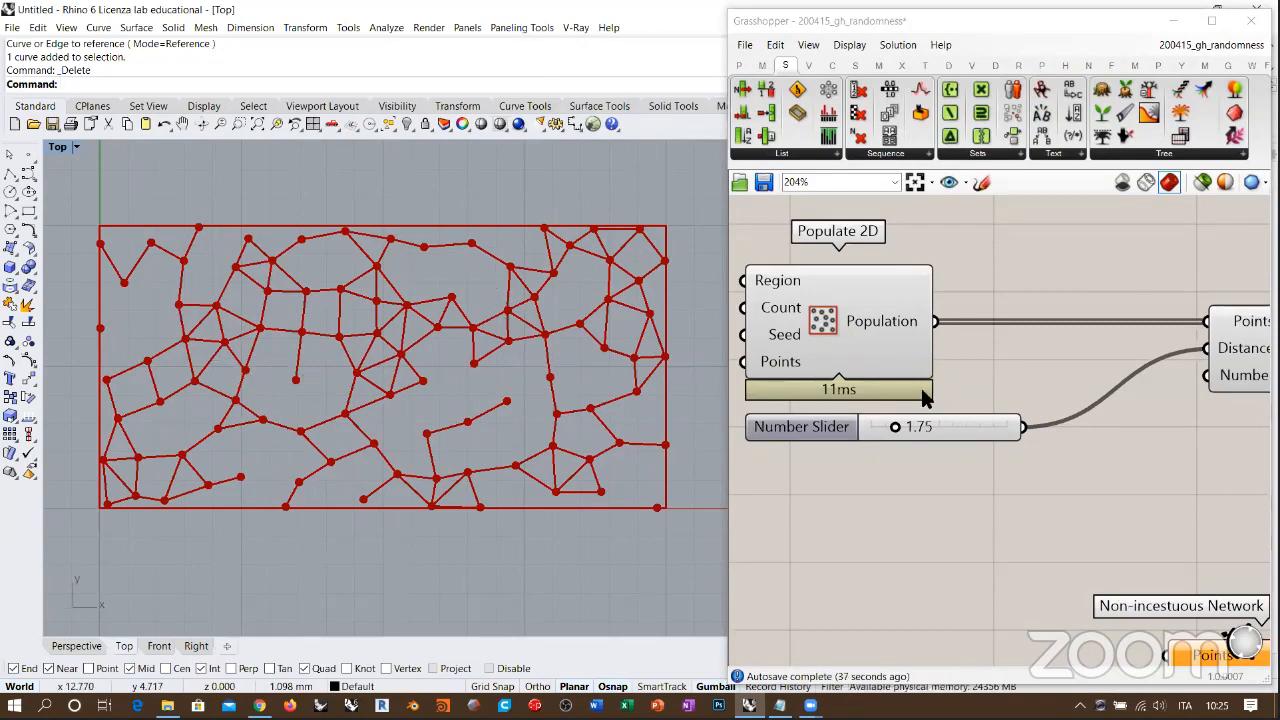
scroll(880, 428, up, 3)
drag(871, 425, 876, 428)
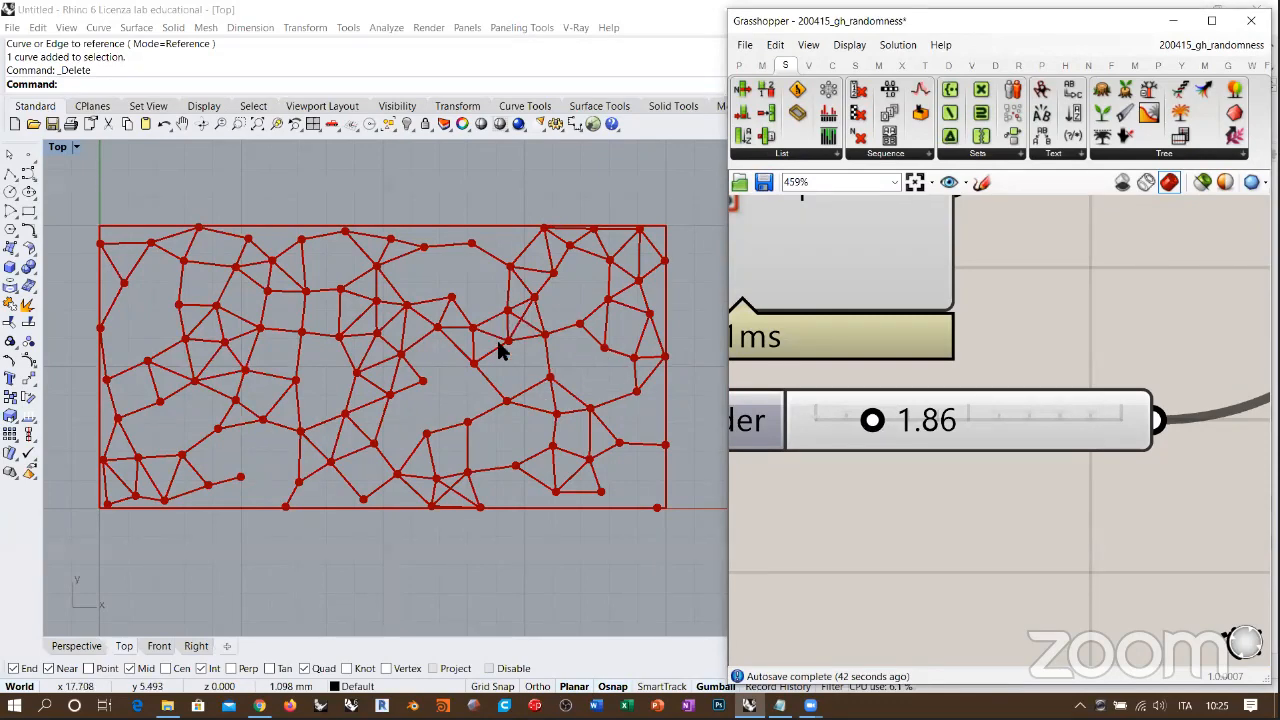
Step: Add a Number Slider set to 4 below the Distance slider and connect it to Incestuous Network's Number input
scroll(498, 350, up, 7)
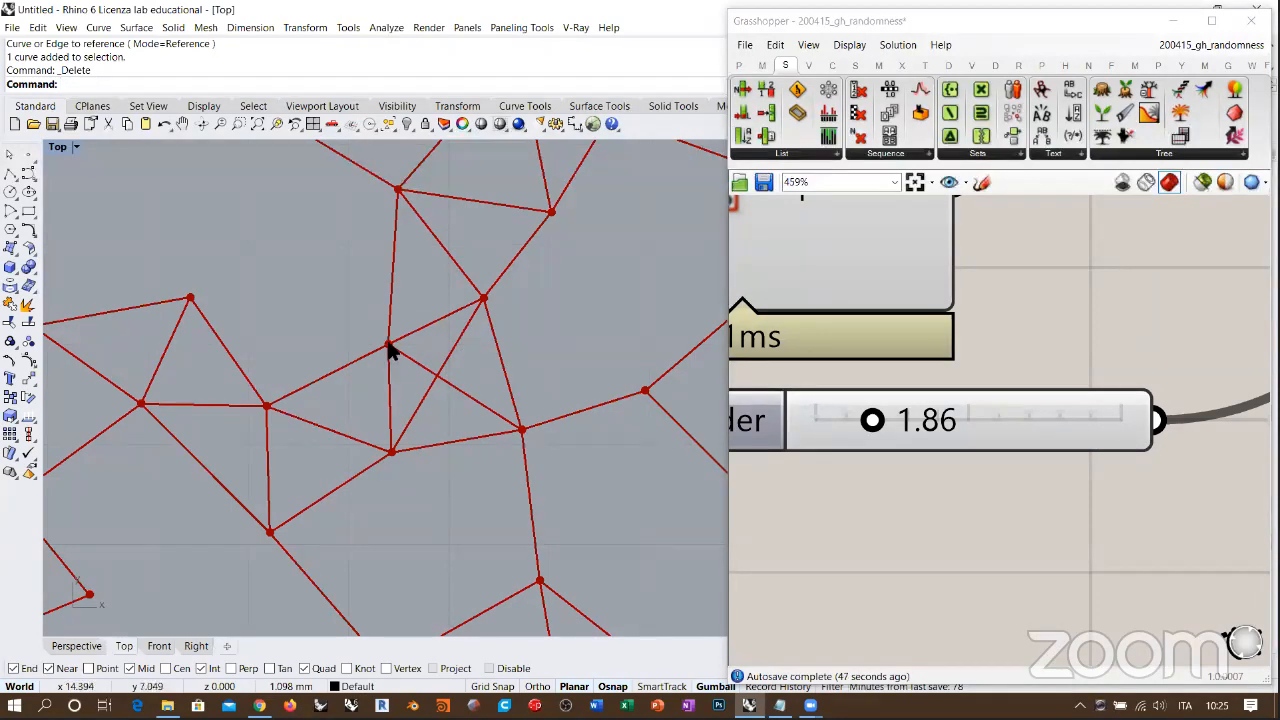
scroll(535, 289, down, 6)
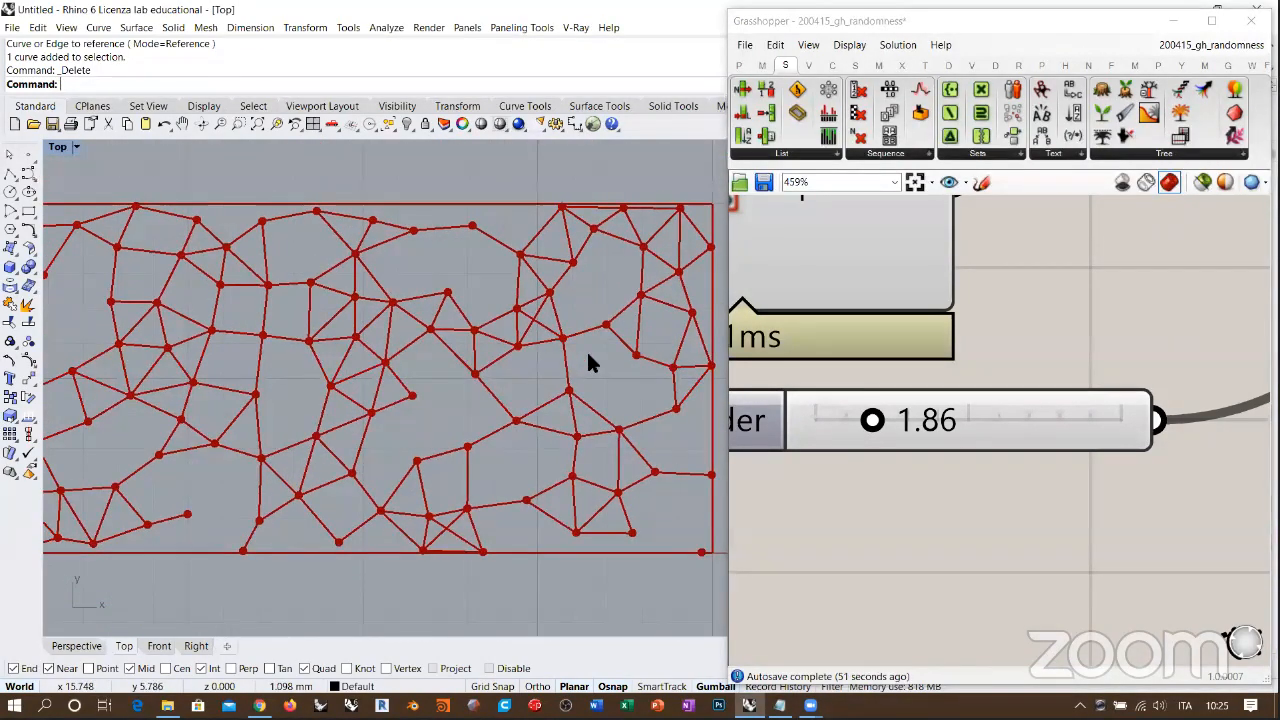
right_drag(924, 446, 910, 447)
scroll(1024, 370, down, 4)
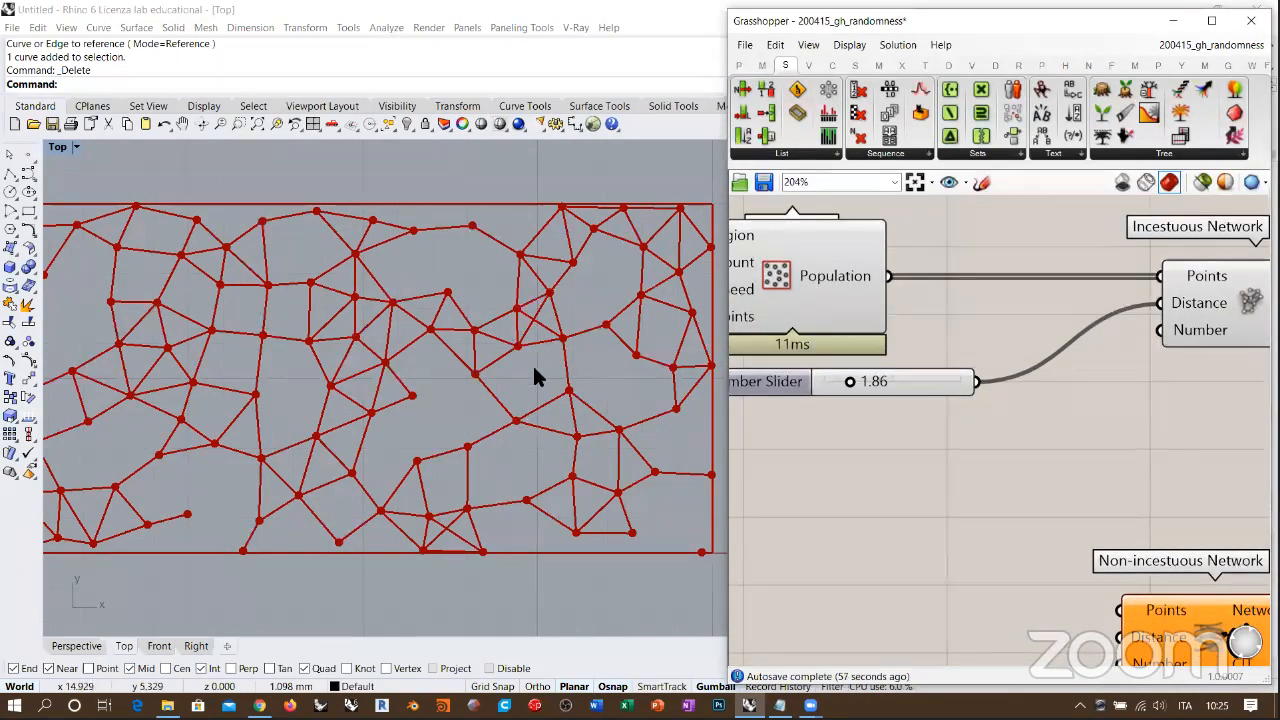
right_drag(531, 323, 497, 346)
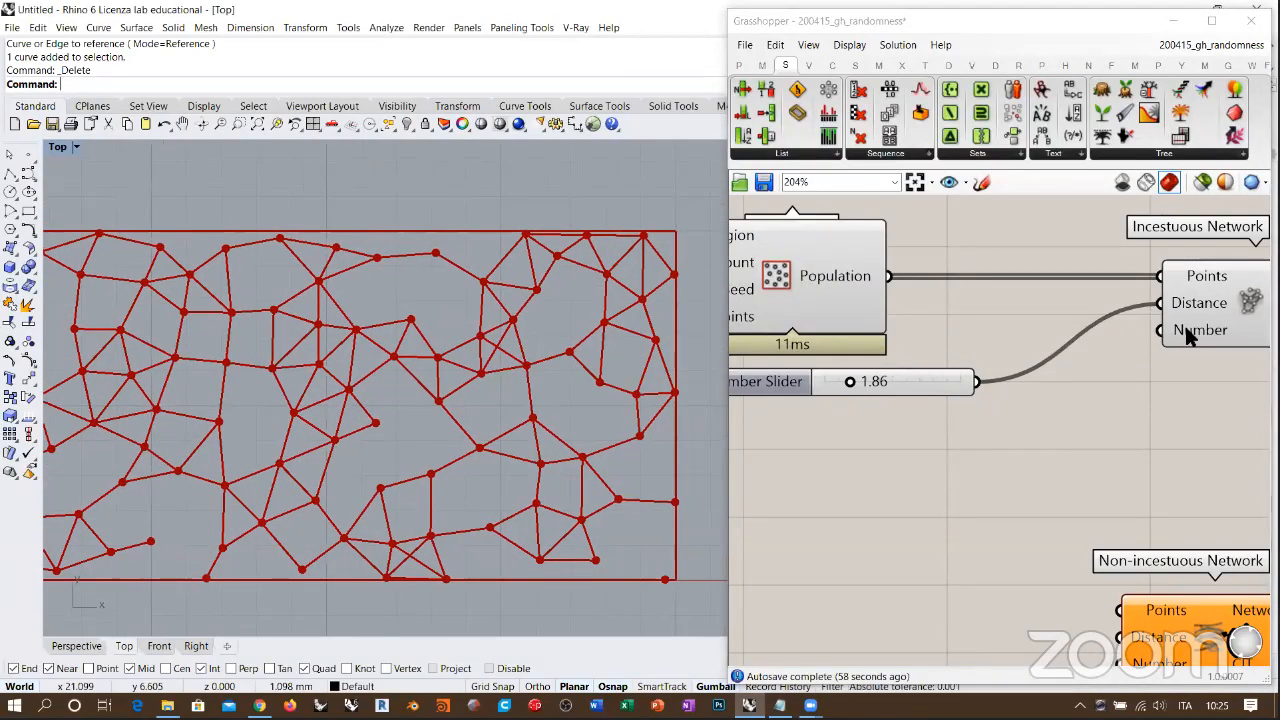
scroll(443, 366, up, 5)
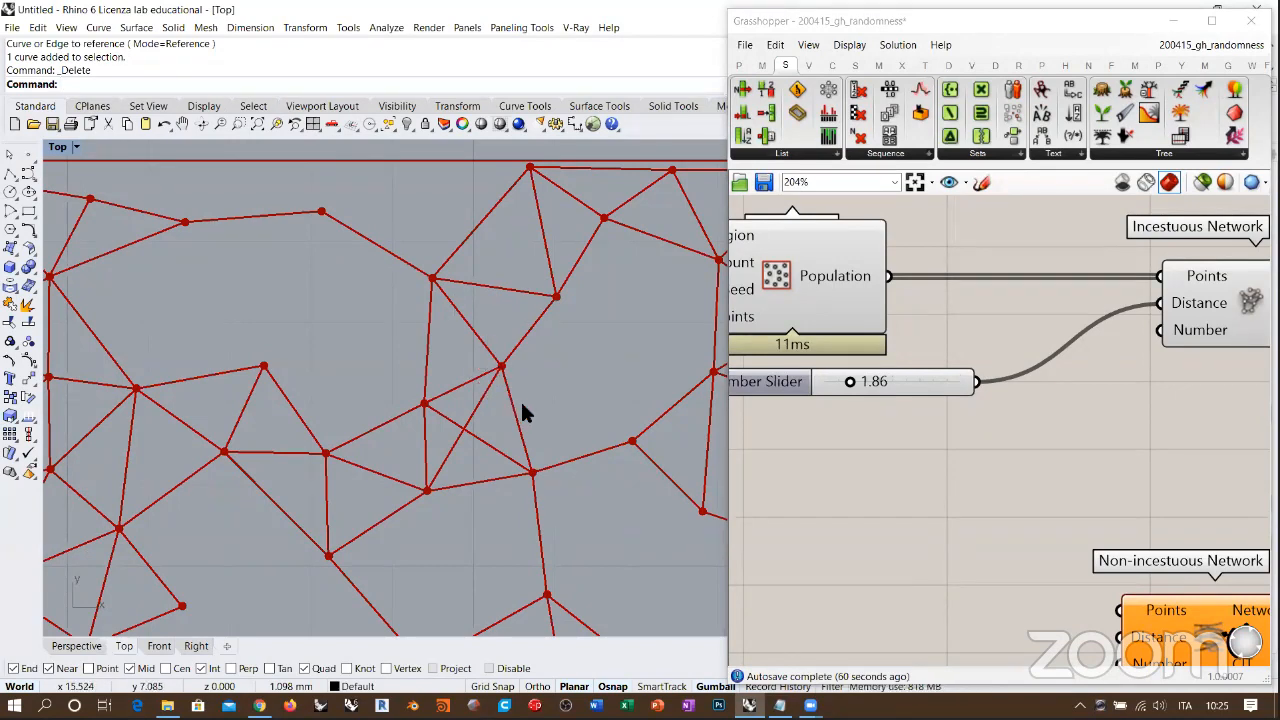
double_click(956, 484)
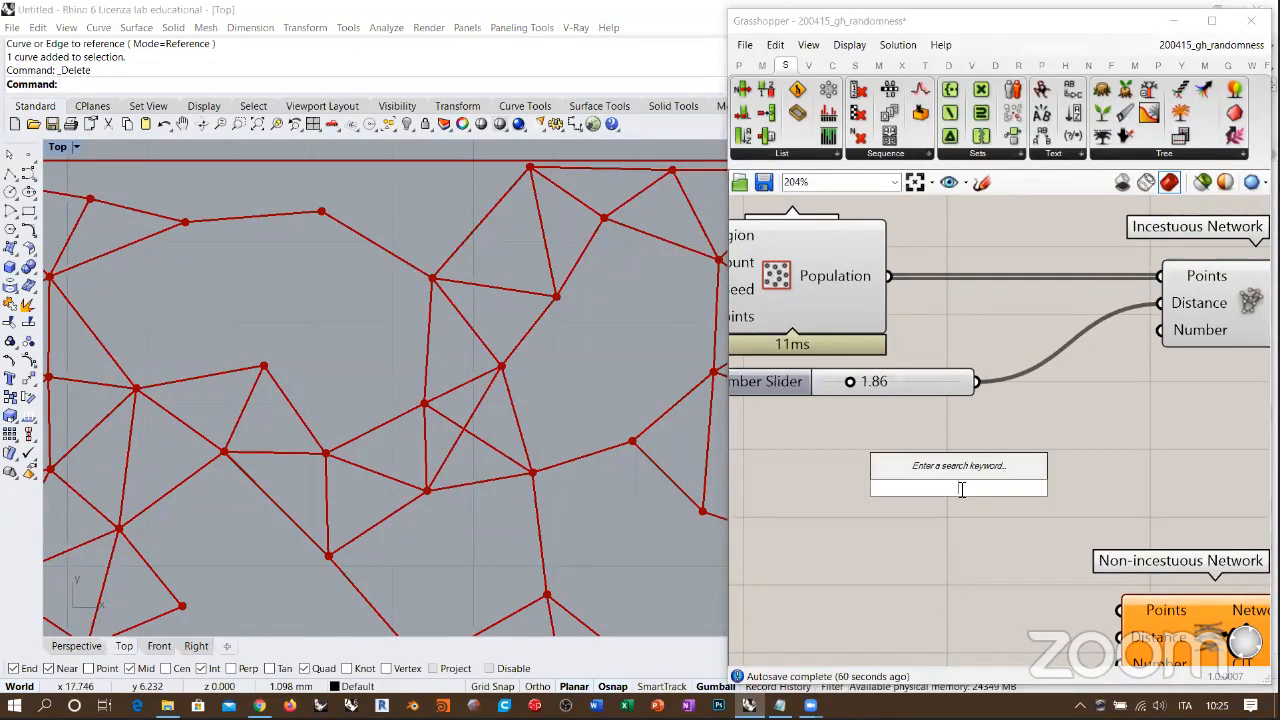
text(4)
key(Return)
drag(1066, 488, 1162, 330)
click(1080, 427)
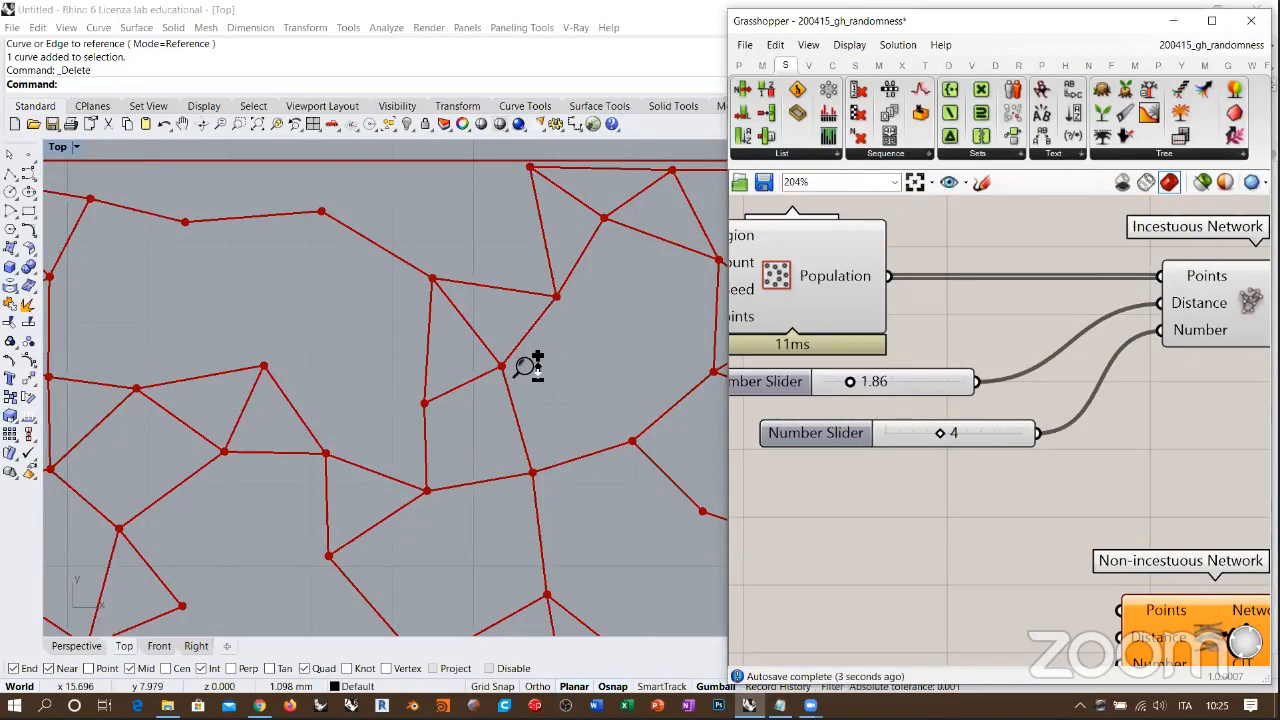
Step: Align the new Number slider directly beneath the Distance slider under Populate 2D
scroll(505, 395, down, 6)
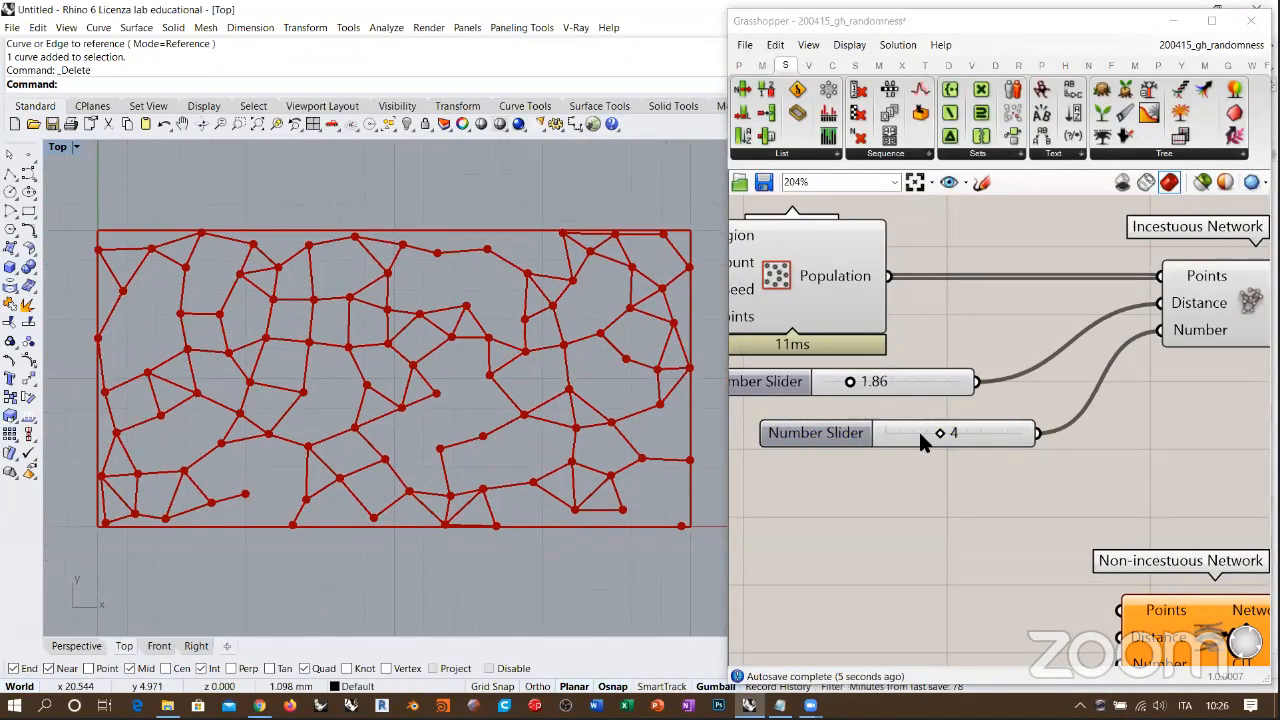
right_drag(918, 429, 946, 439)
drag(908, 437, 865, 424)
click(900, 490)
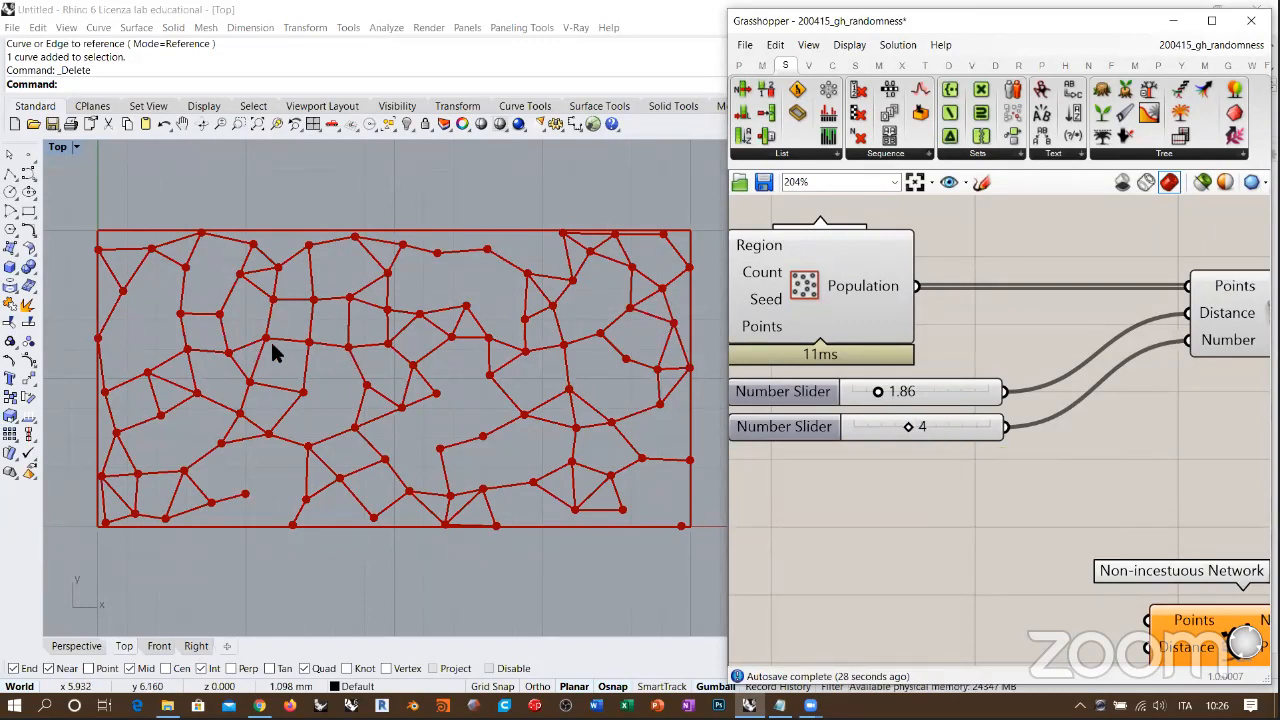
Step: Try the Number slider at 5, examine the crossing connections between points, and set it back to 4
drag(912, 432, 922, 432)
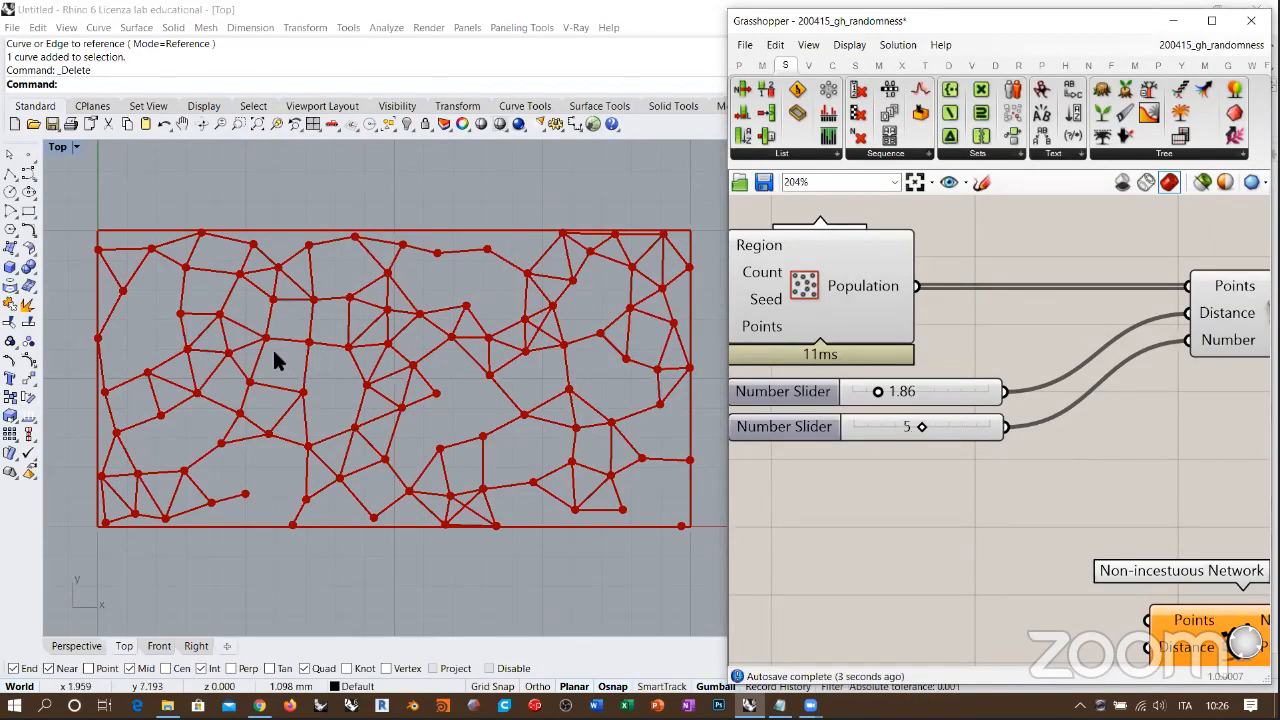
scroll(274, 352, up, 5)
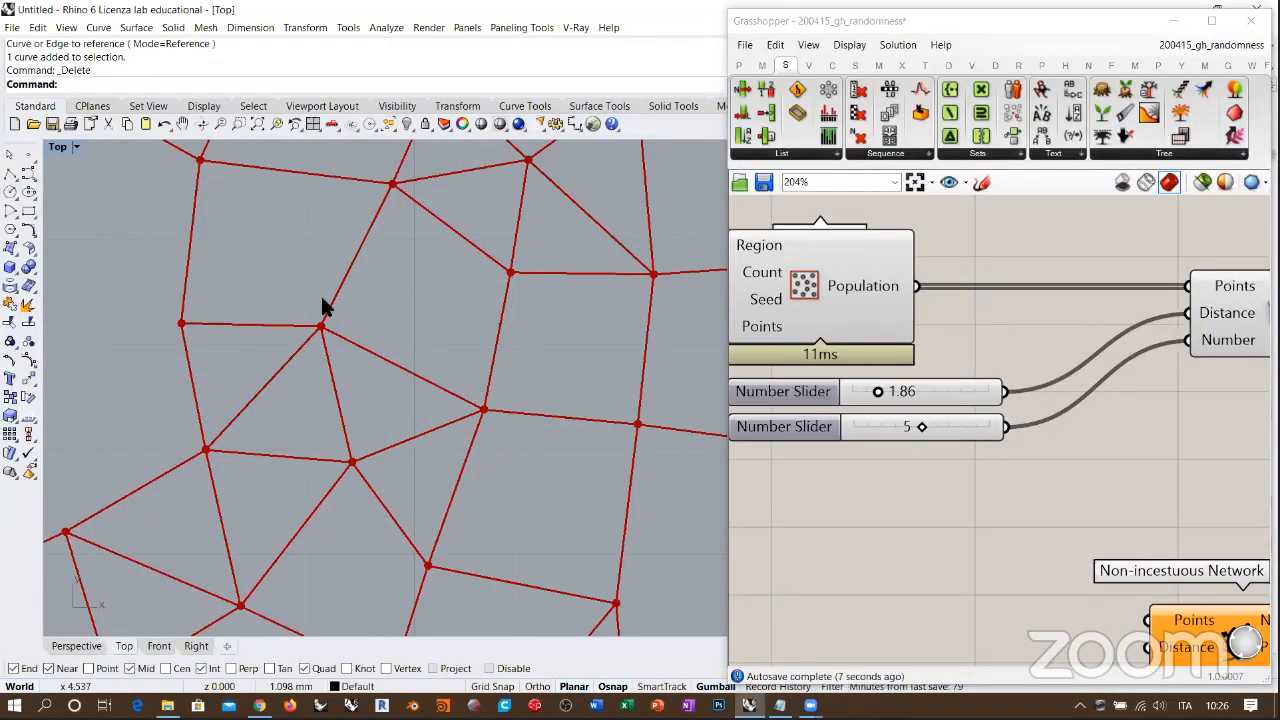
scroll(270, 358, down, 6)
scroll(500, 330, up, 5)
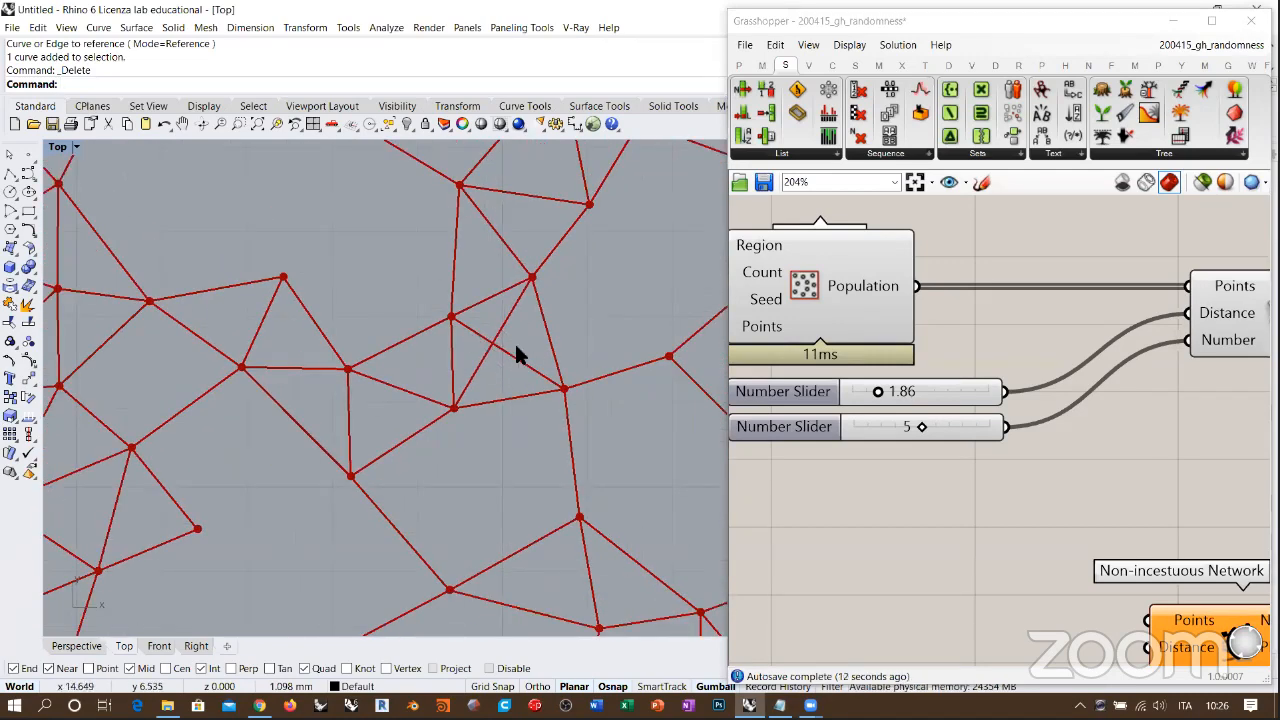
scroll(496, 322, down, 4)
scroll(520, 351, up, 1)
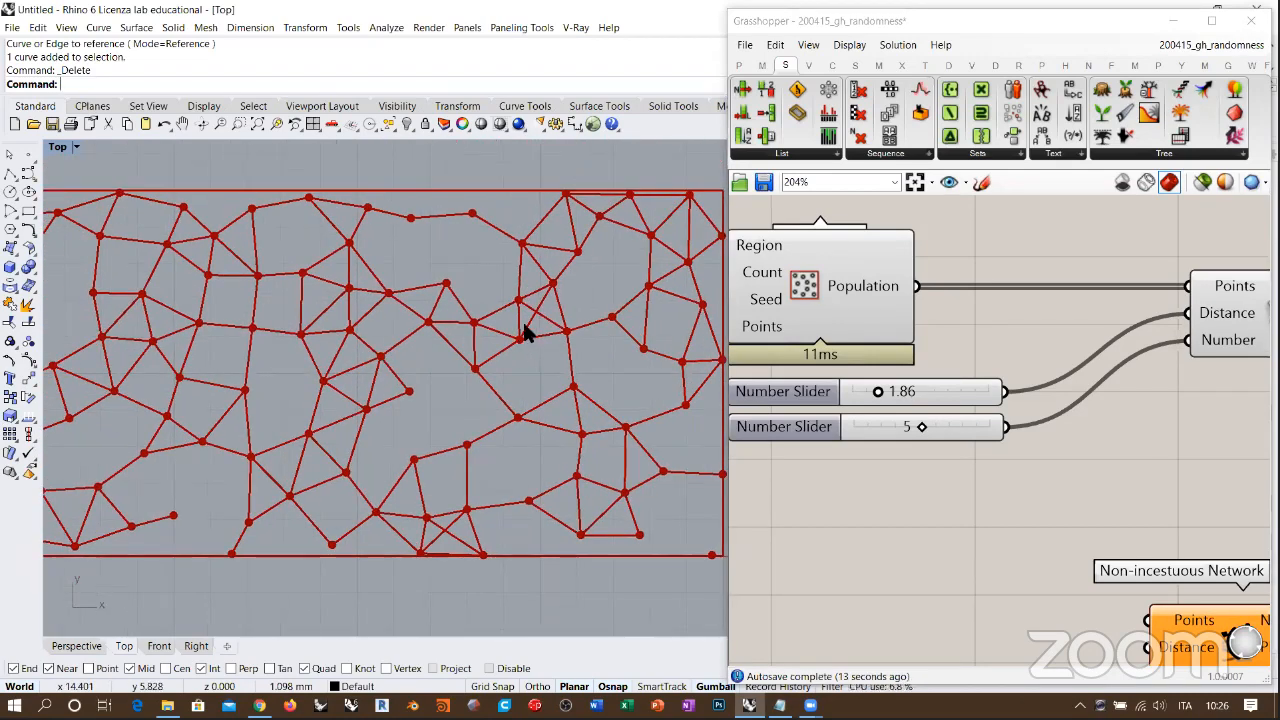
scroll(523, 329, down, 1)
drag(921, 426, 909, 427)
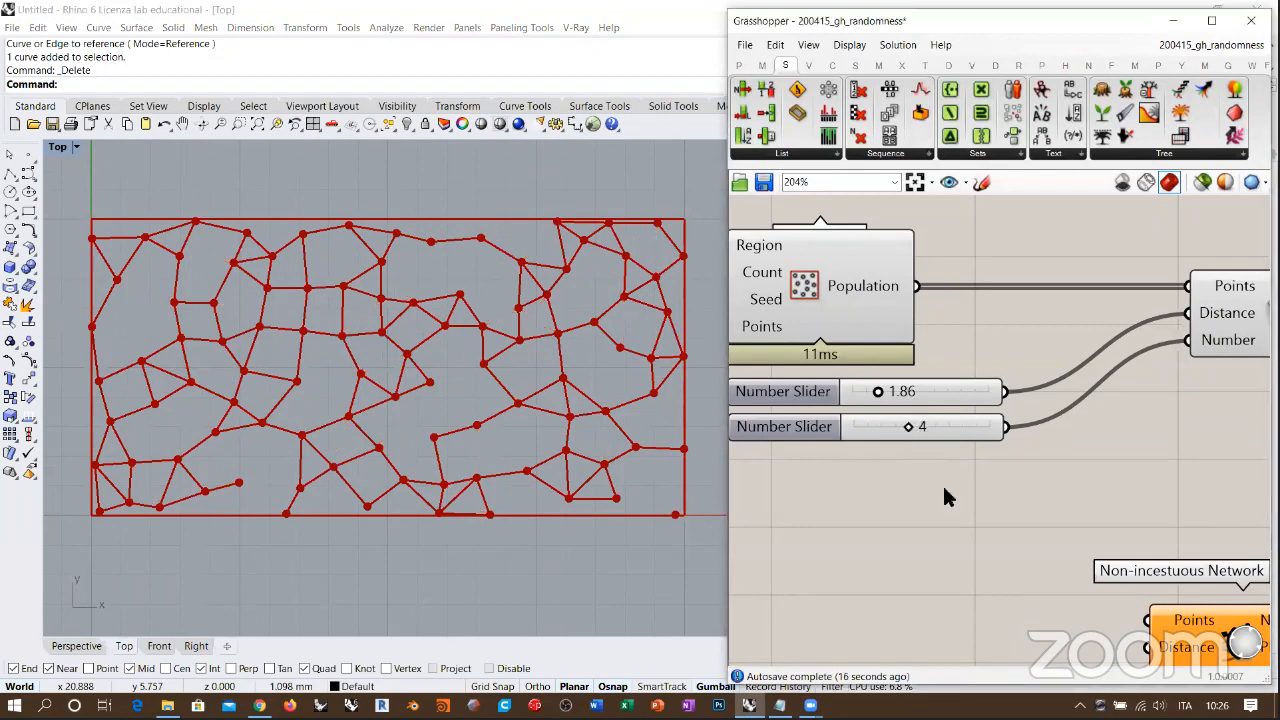
Step: Move the Incestuous Network component closer to Populate 2D and level with its two sliders
right_drag(922, 456, 855, 397)
scroll(858, 396, down, 3)
click(1065, 308)
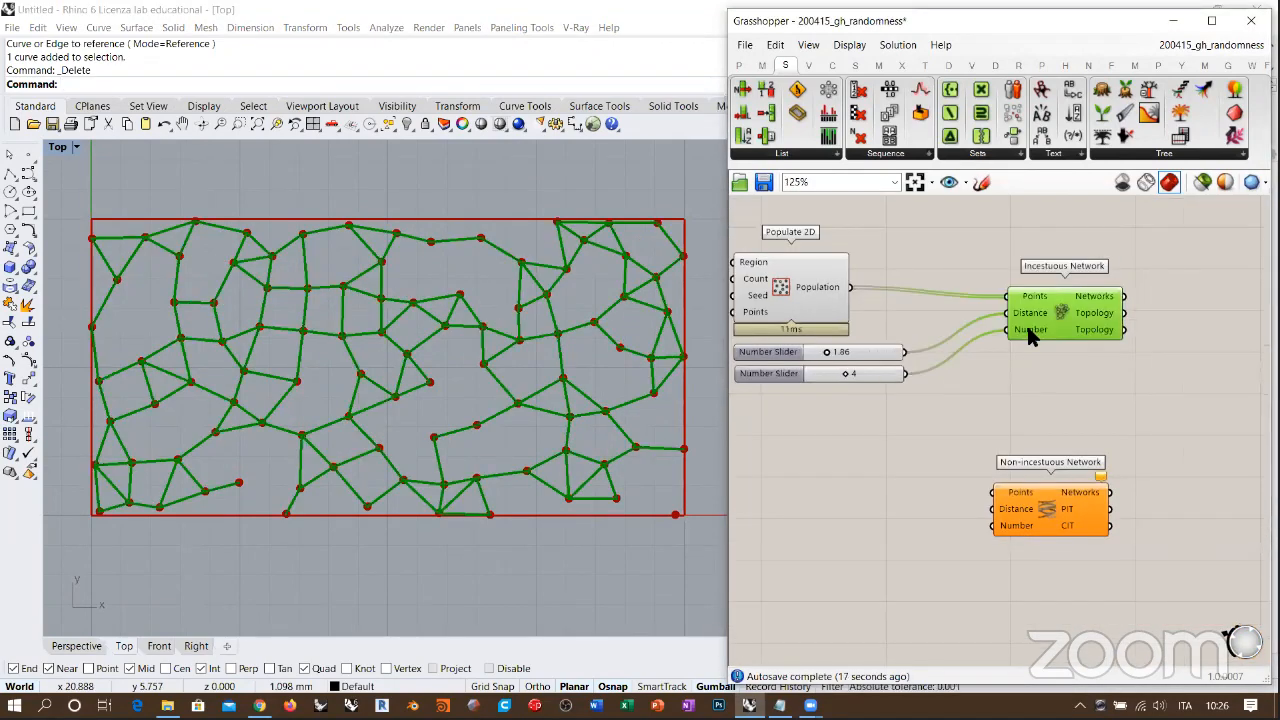
click(1060, 427)
right_drag(1015, 382, 1072, 400)
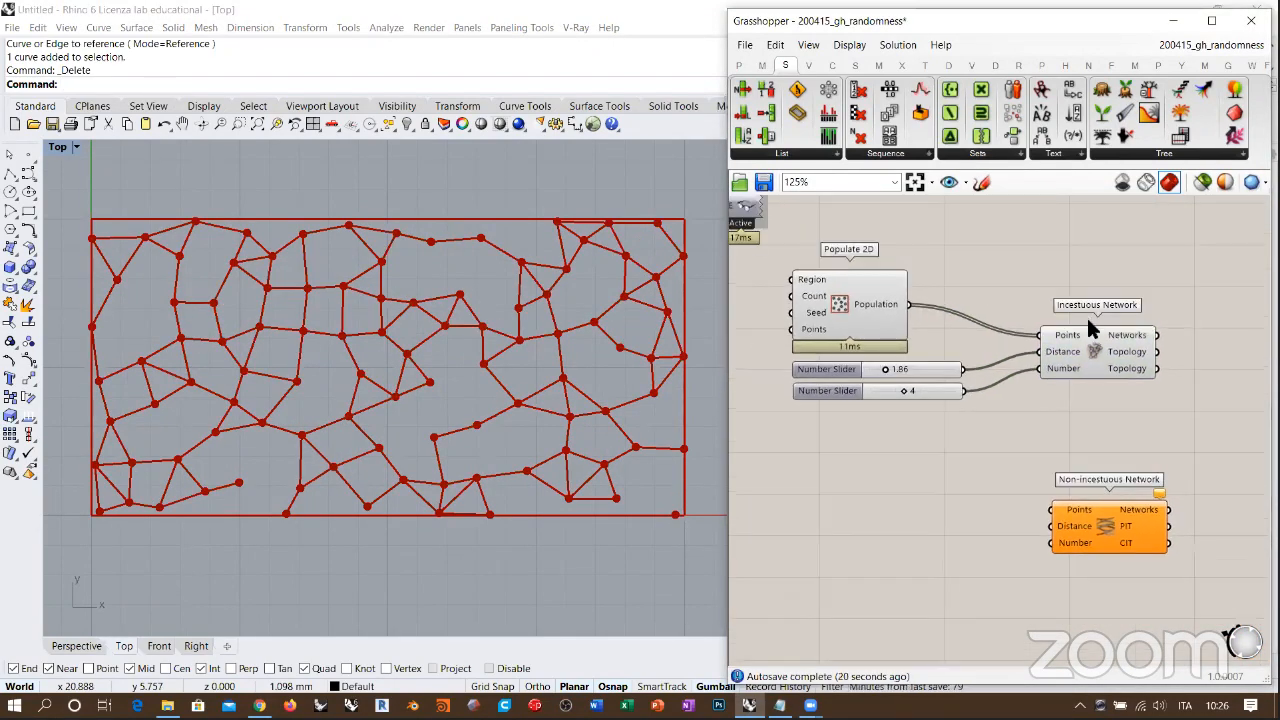
scroll(1086, 327, up, 1)
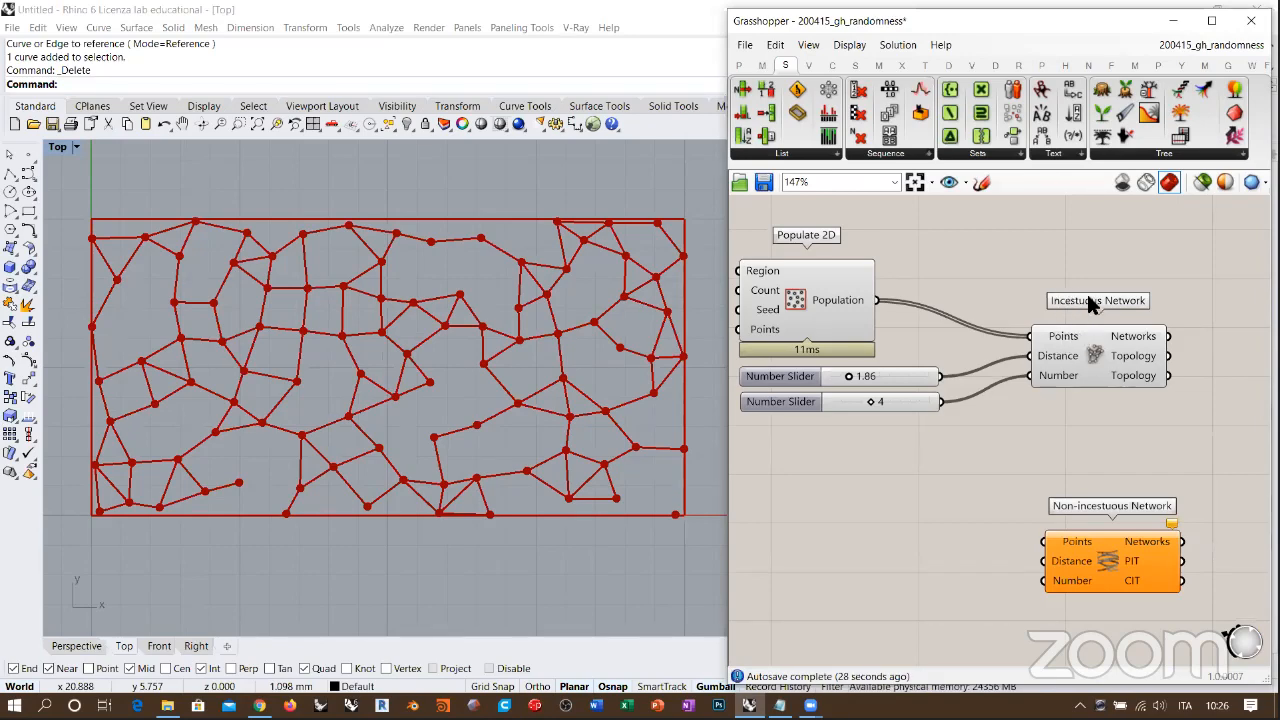
Step: Align Populate 2D's right edge with the two sliders and bring Incestuous Network close beside them
drag(816, 299, 880, 301)
drag(962, 260, 858, 429)
click(850, 251)
click(970, 252)
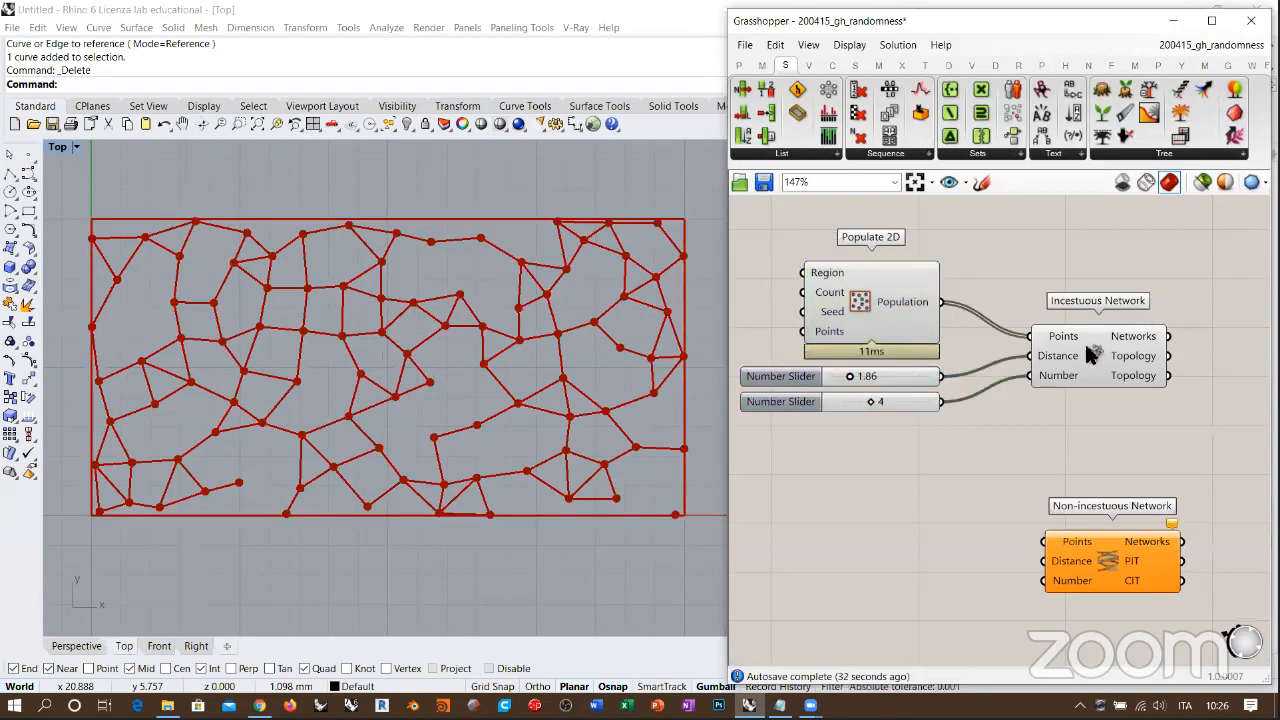
drag(1088, 348, 1046, 343)
click(1124, 450)
Step: Group Populate 2D, both Number Sliders and Incestuous Network, and disable the grouped components
right_drag(1128, 459, 1107, 399)
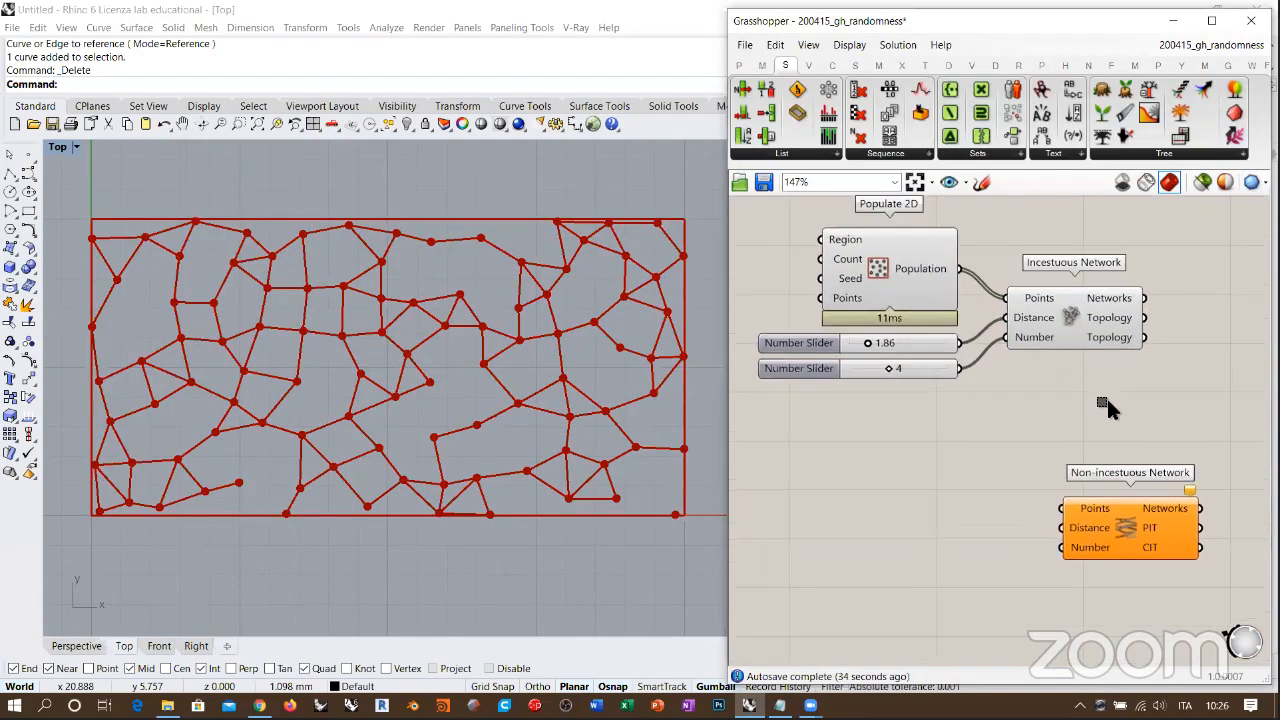
drag(1107, 399, 955, 300)
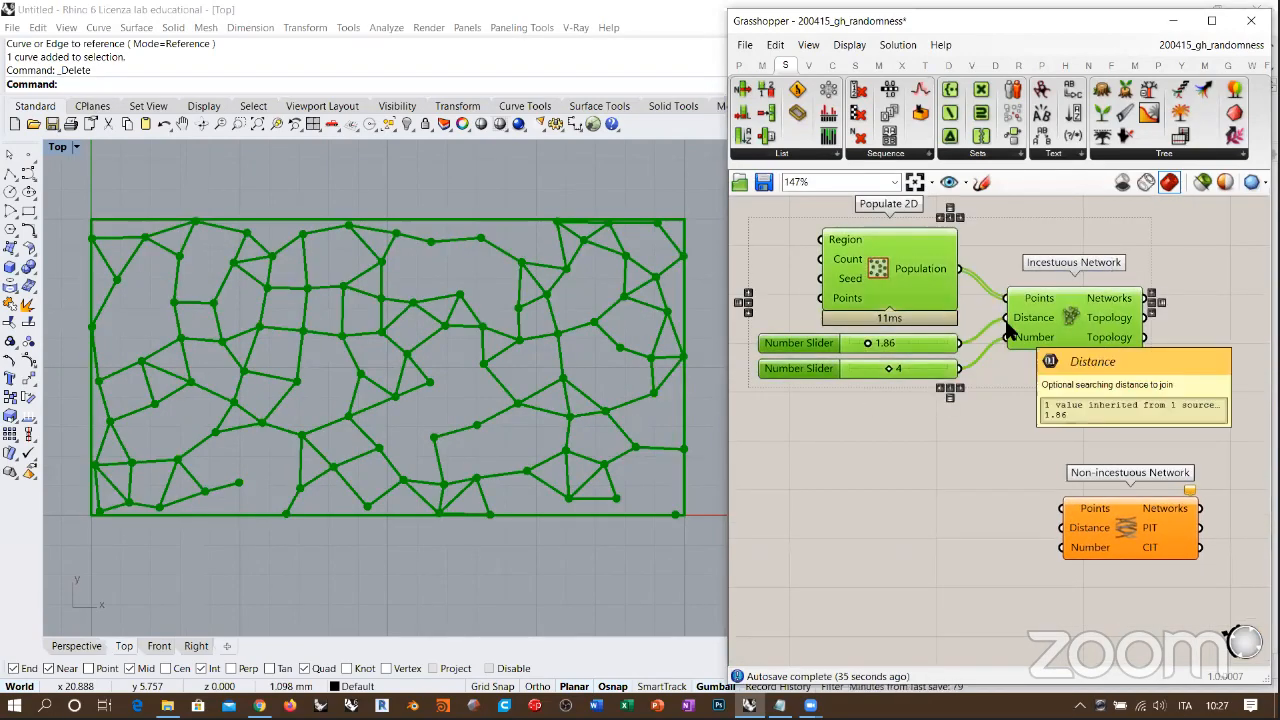
key(ctrl+g)
key(ctrl+e)
Step: Reposition the Non-incestuous Network component below the group and place a Curve parameter to its left
right_drag(1040, 422, 1061, 291)
drag(1153, 399, 1118, 415)
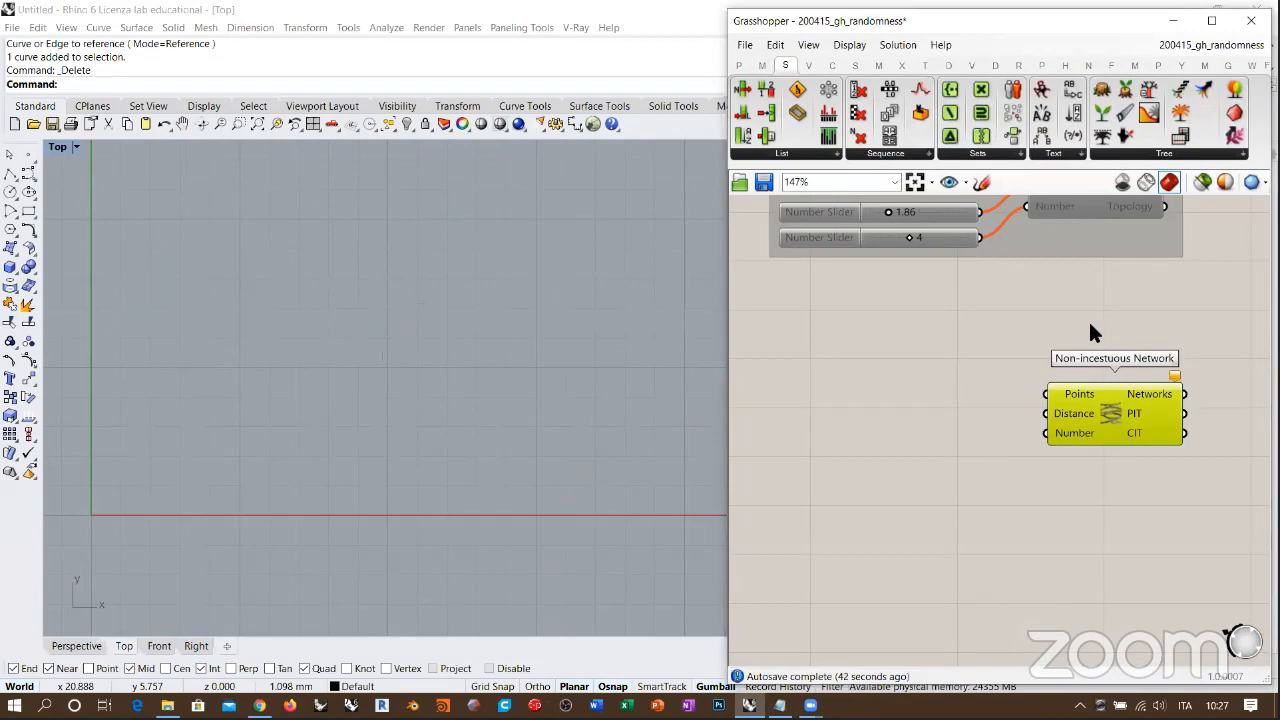
mouse_move(1043, 343)
right_down()
mouse_move(1072, 341)
mouse_move(1023, 333)
right_up()
double_click(848, 378)
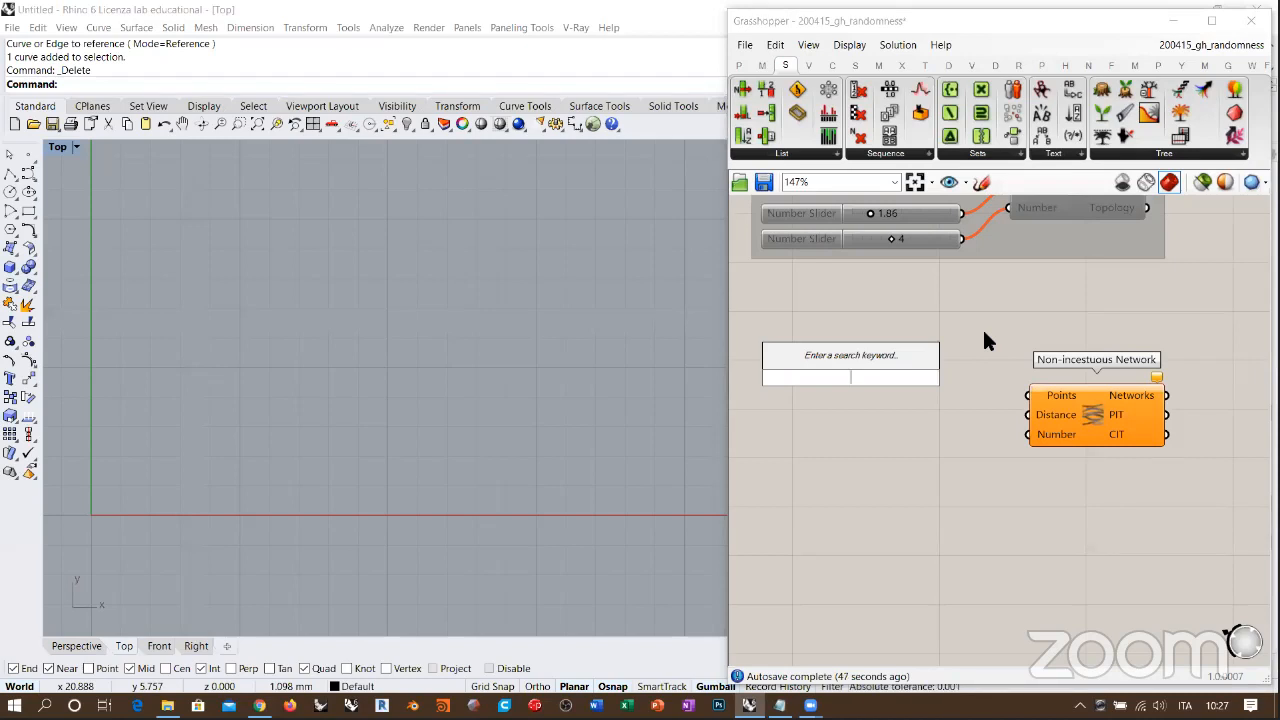
text(crv)
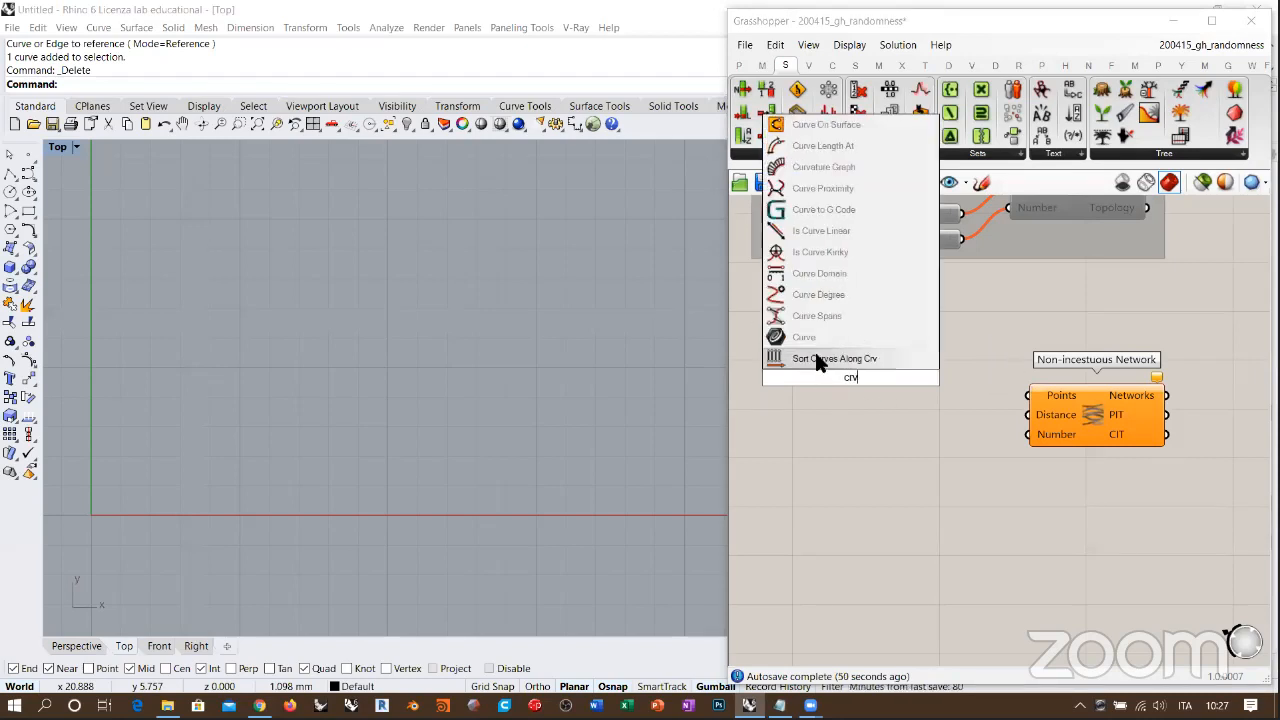
click(814, 338)
right_drag(817, 378, 952, 341)
Step: Draw a wavy, roughly vertical control point curve with seven points in Rhino's Top view, just right of the Y axis
scroll(251, 457, up, 3)
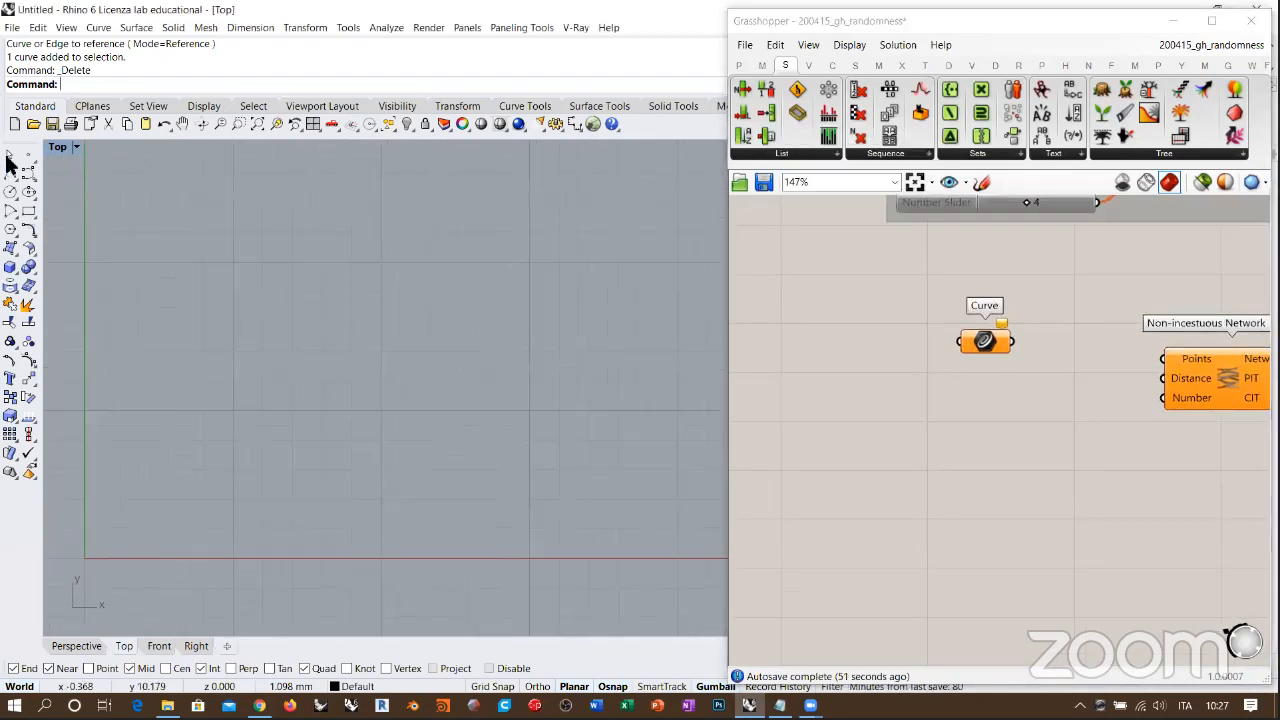
click(28, 173)
click(251, 591)
click(188, 521)
click(197, 457)
click(243, 379)
click(243, 297)
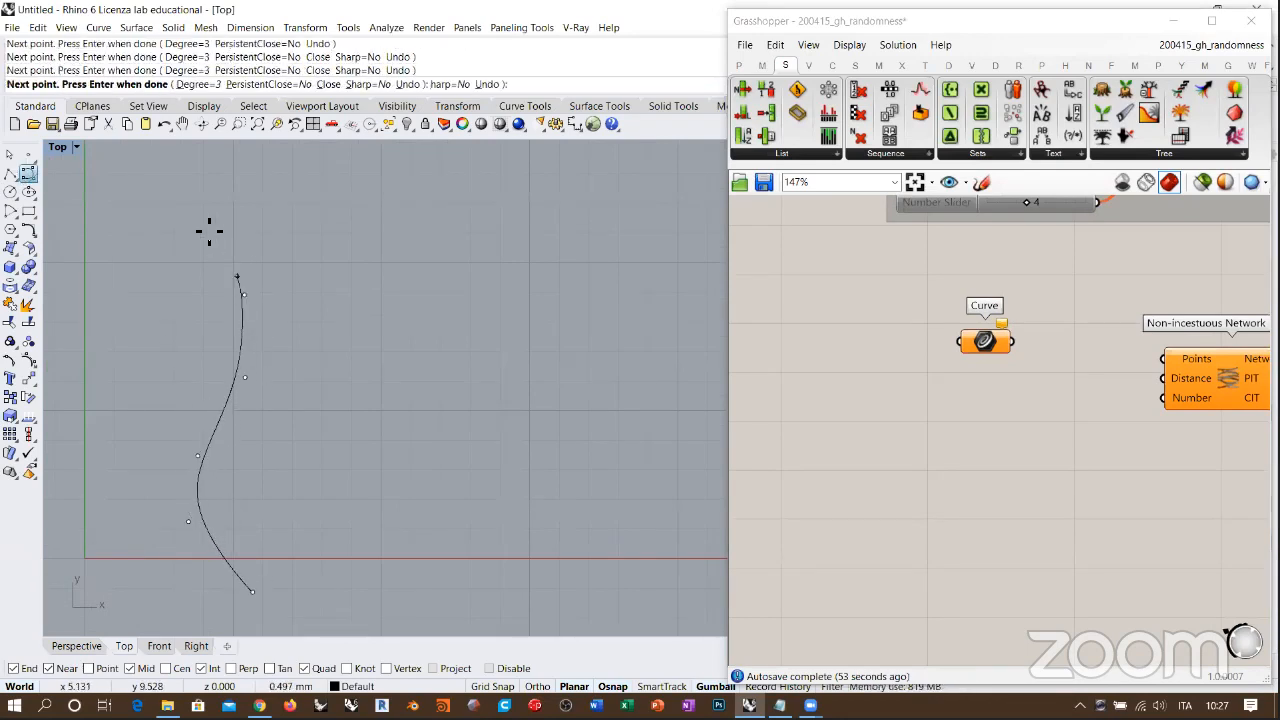
click(197, 213)
scroll(190, 185, down, 2)
click(188, 171)
right_click(188, 171)
Step: Draw a second wavy control point curve with eight points alongside the first one, on its right
right_click(244, 436)
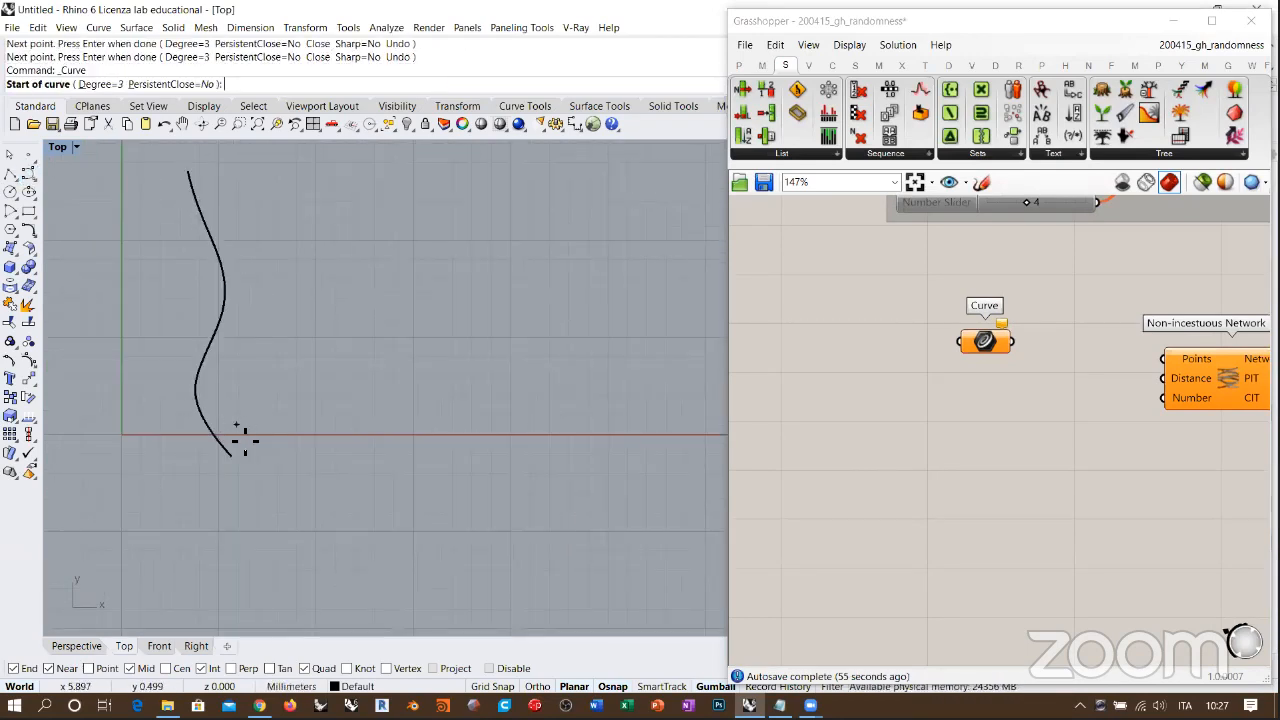
right_click(245, 441)
right_click(246, 446)
click(247, 454)
click(257, 416)
click(228, 381)
click(250, 336)
click(287, 284)
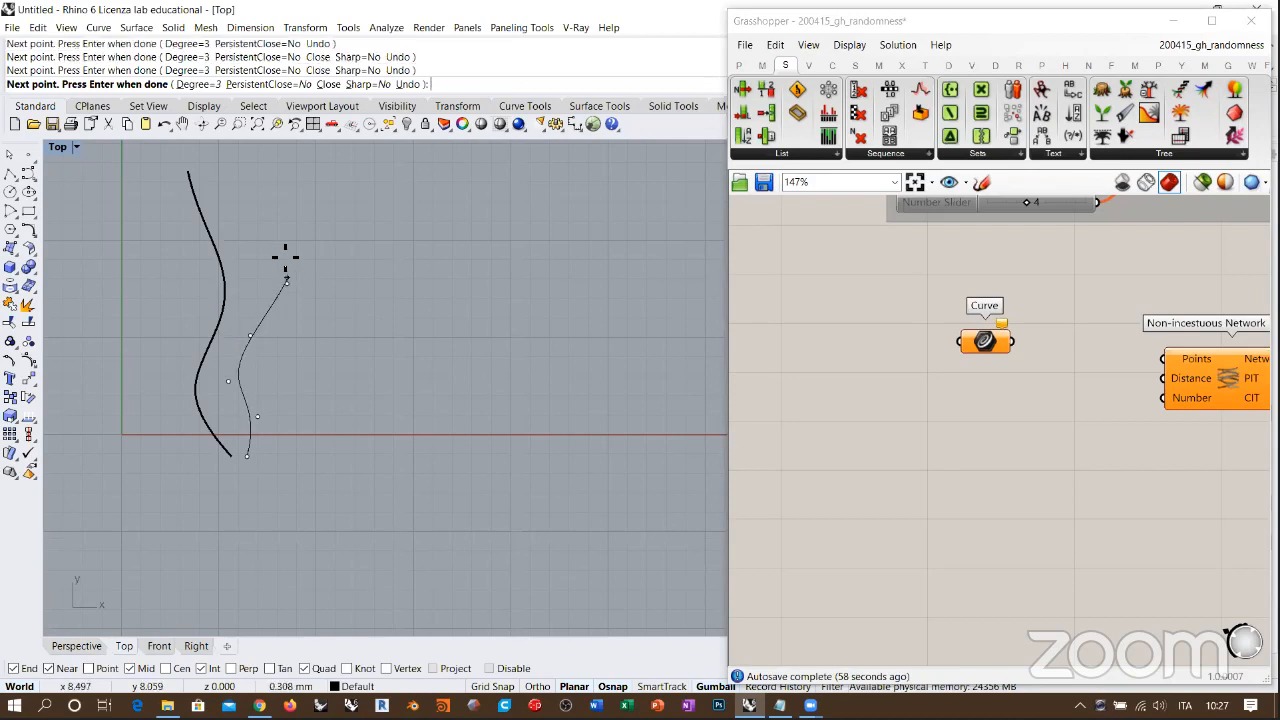
click(233, 235)
click(221, 185)
click(249, 150)
right_click(249, 150)
right_click(294, 440)
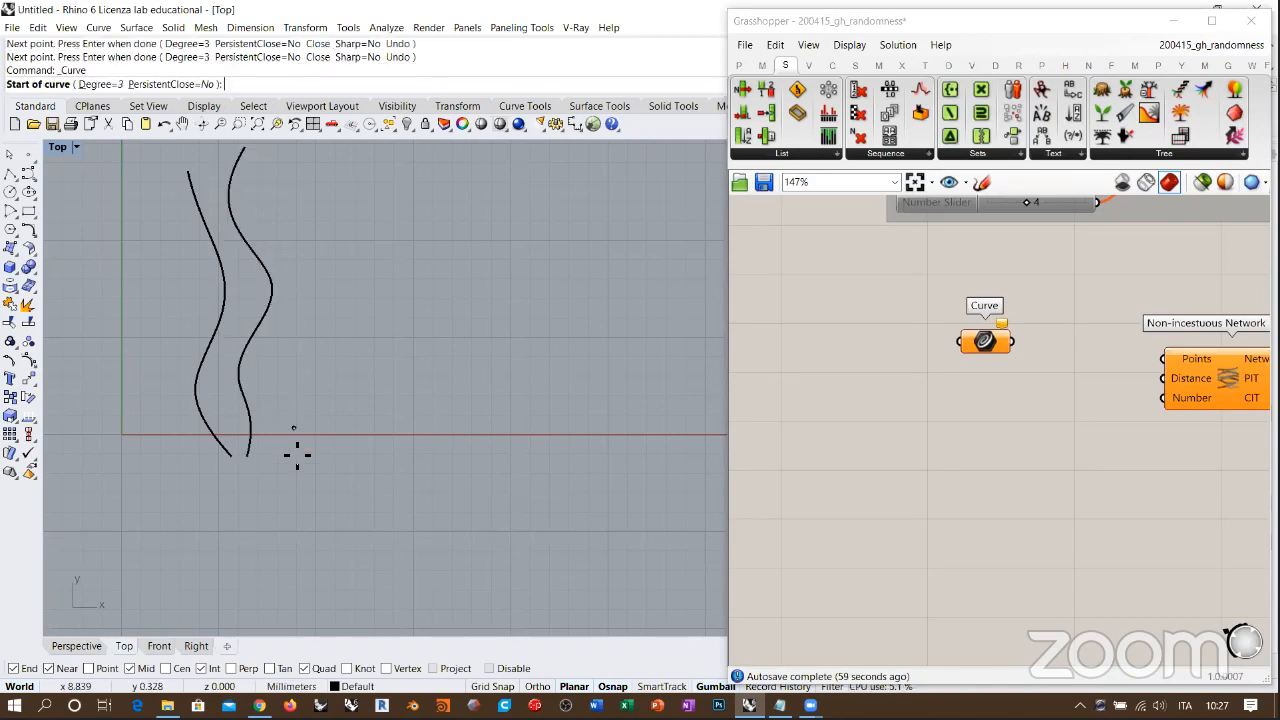
Step: Draw a third wavy, roughly vertical control point curve with eight points to the right of the second curve
right_click(292, 450)
right_click(277, 460)
click(265, 454)
click(271, 415)
click(313, 378)
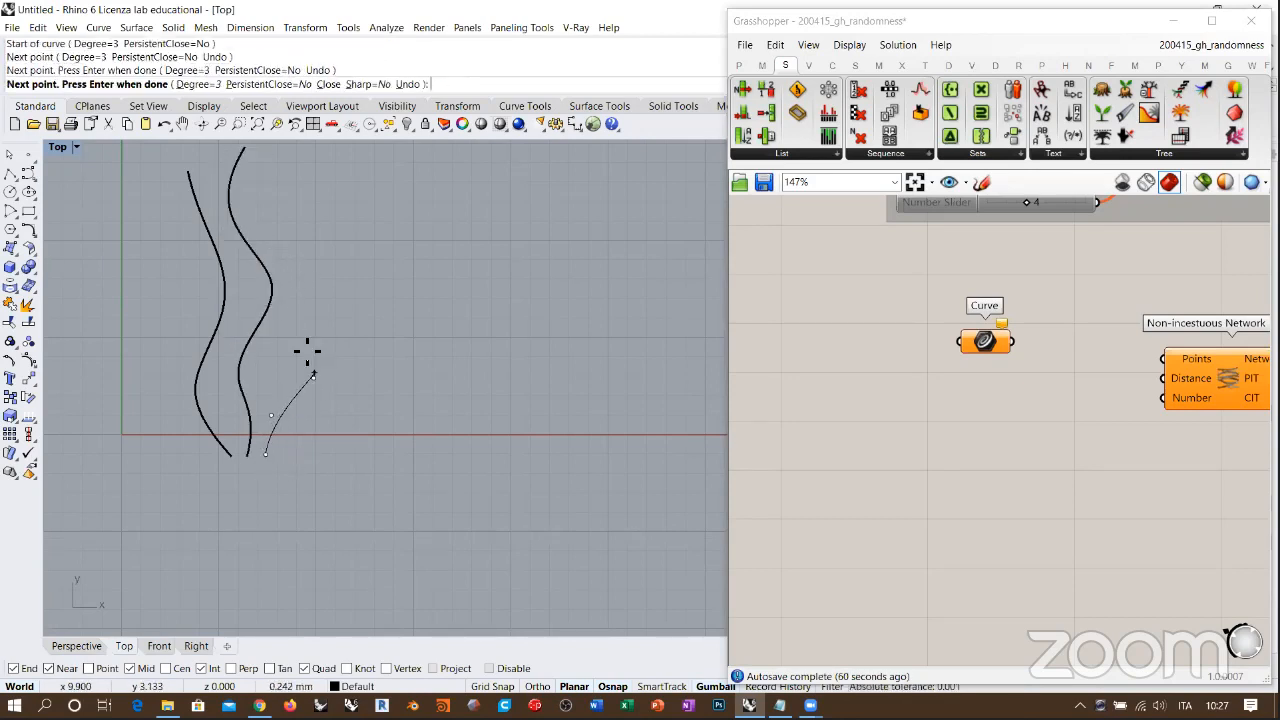
click(301, 342)
click(293, 302)
click(308, 248)
click(289, 212)
click(292, 155)
right_click(292, 155)
Step: Draw a fourth wavy eight-point curve to the right of the third, its lower end slanting outward below the X axis
right_click(377, 460)
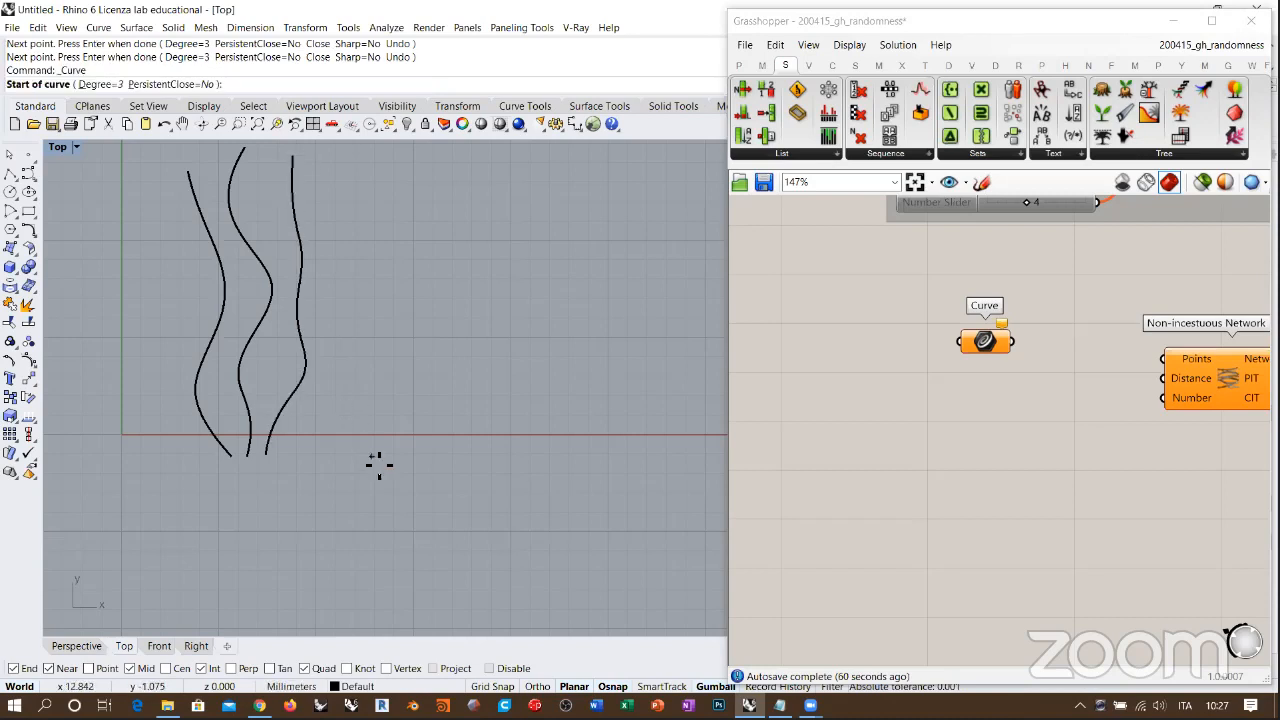
click(392, 471)
click(349, 426)
click(317, 387)
click(334, 355)
click(366, 291)
click(345, 235)
click(336, 198)
click(347, 159)
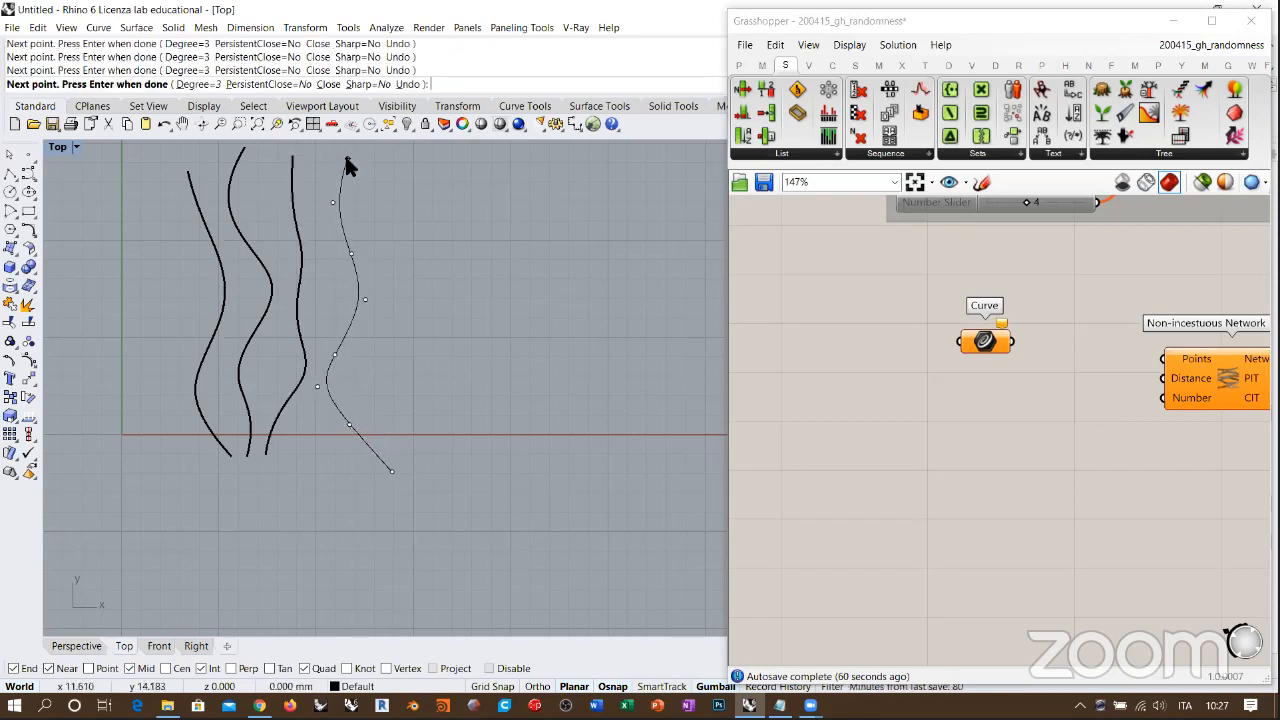
right_click(347, 159)
Step: Draw a fifth wavy control point curve with eight points, starting just beside the fourth curve's lower end
right_click(416, 443)
click(405, 468)
click(409, 430)
click(388, 382)
click(372, 338)
click(419, 281)
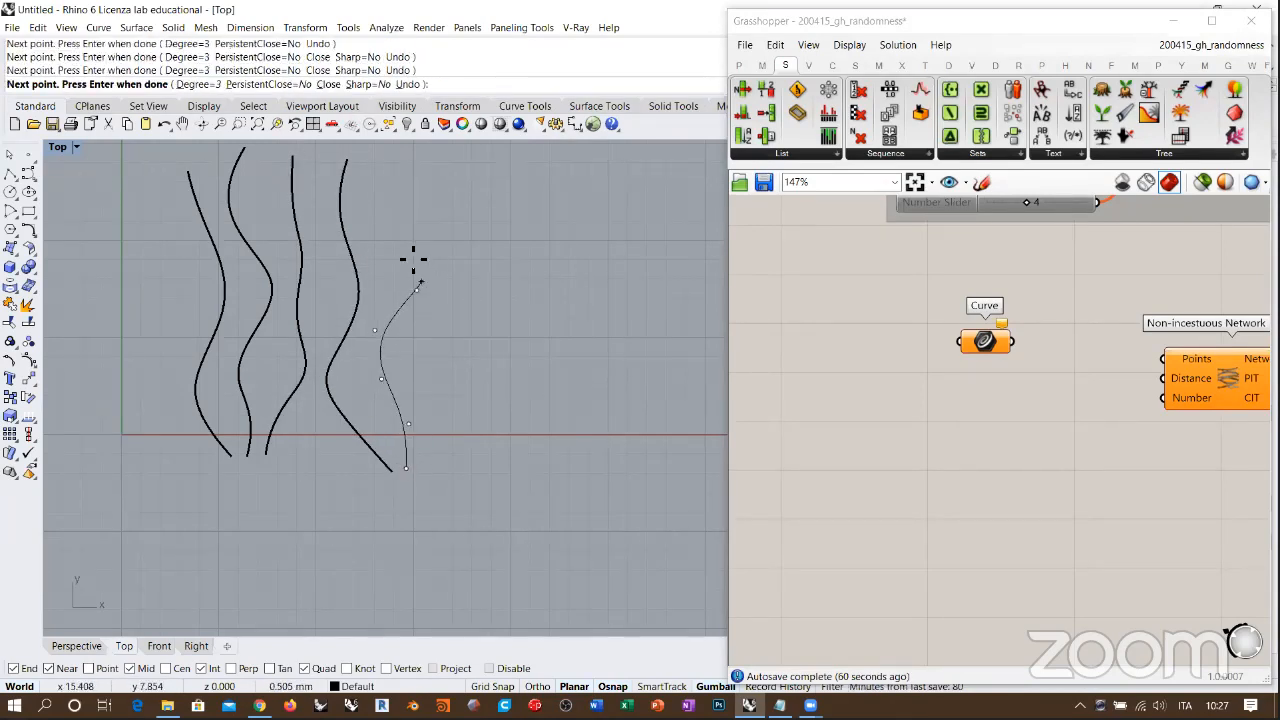
click(403, 233)
click(397, 195)
click(398, 155)
right_click(398, 155)
Step: Draw a sixth wavy control point curve with eight points as the rightmost of the row
right_click(437, 466)
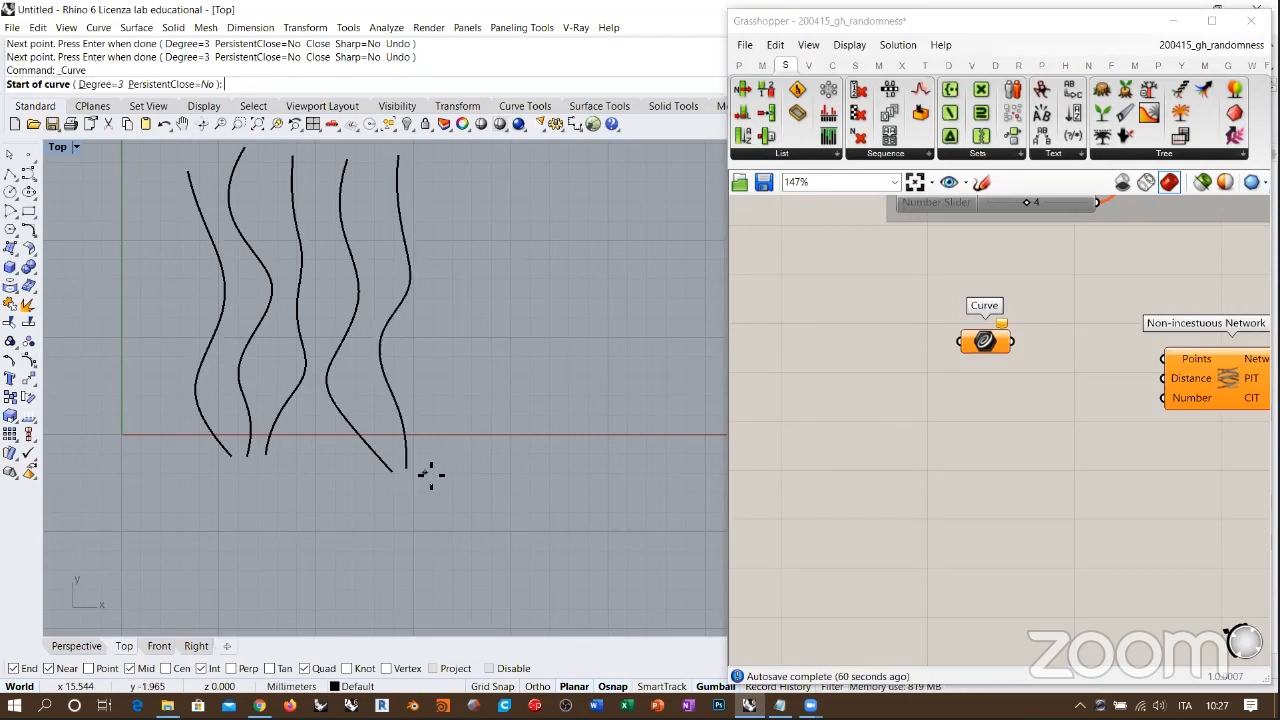
click(428, 471)
click(431, 418)
click(472, 384)
click(477, 339)
click(436, 292)
click(442, 238)
click(460, 190)
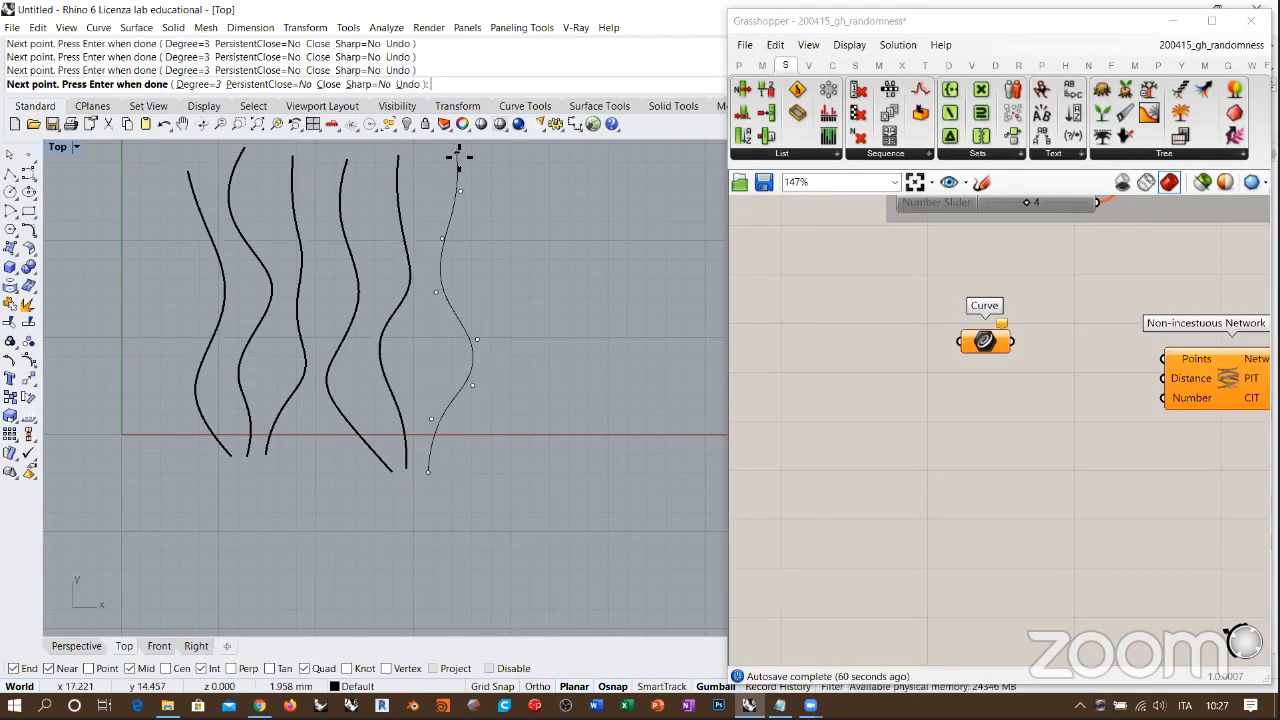
click(458, 156)
right_click(458, 156)
Step: Select all six Rhino curves and assign them to the Grasshopper Curve parameter as multiple curves
key(ctrl+a)
right_click(985, 341)
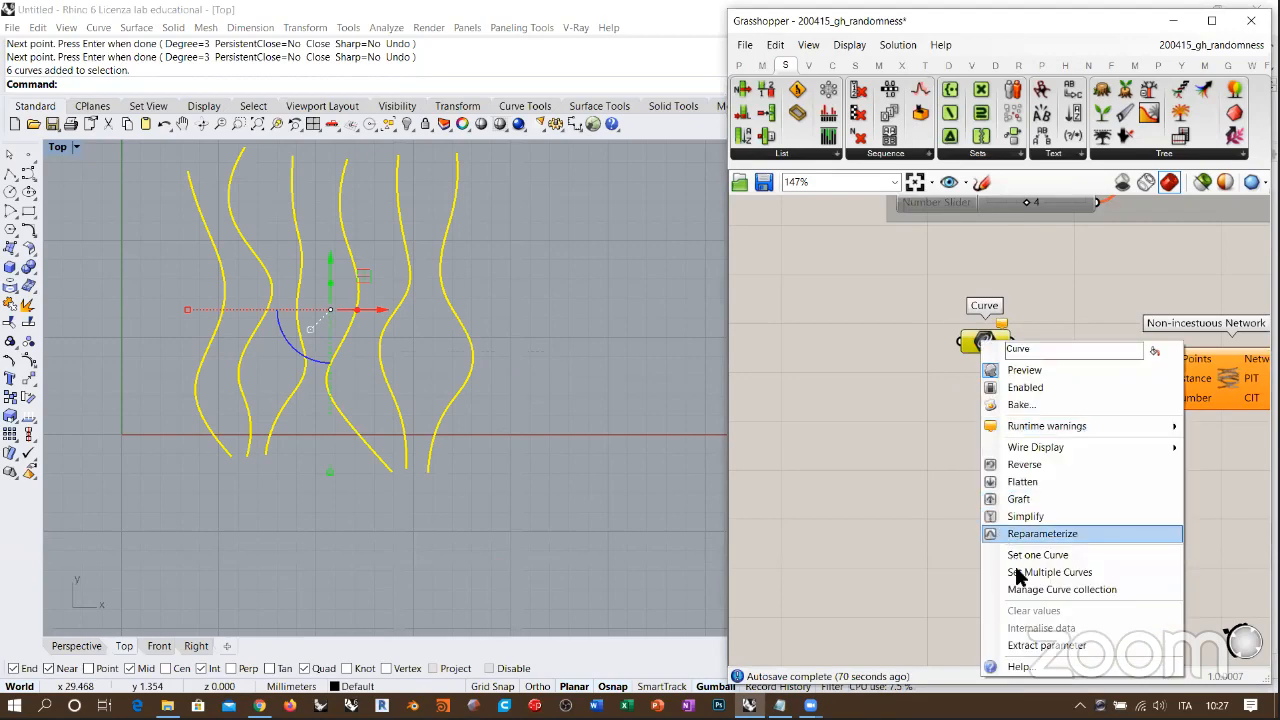
click(1033, 573)
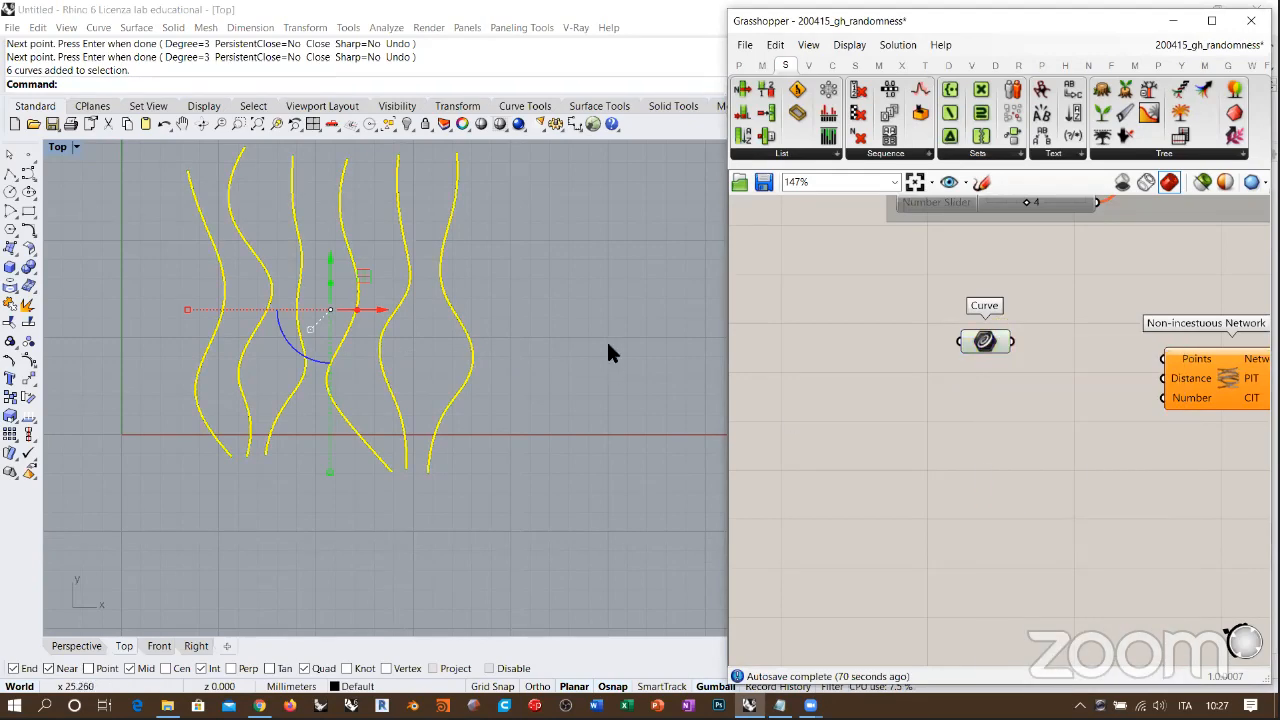
Step: Internalise the curves in the Curve parameter and delete the original curves from the Rhino document
right_click(985, 342)
click(1043, 603)
drag(558, 305, 154, 470)
key(Delete)
Step: Move the Curve parameter and the Non-incestuous Network component apart to leave room for a component between them
right_drag(369, 306, 353, 378)
scroll(387, 374, up, 2)
scroll(965, 347, up, 1)
right_drag(974, 345, 855, 354)
drag(855, 354, 816, 340)
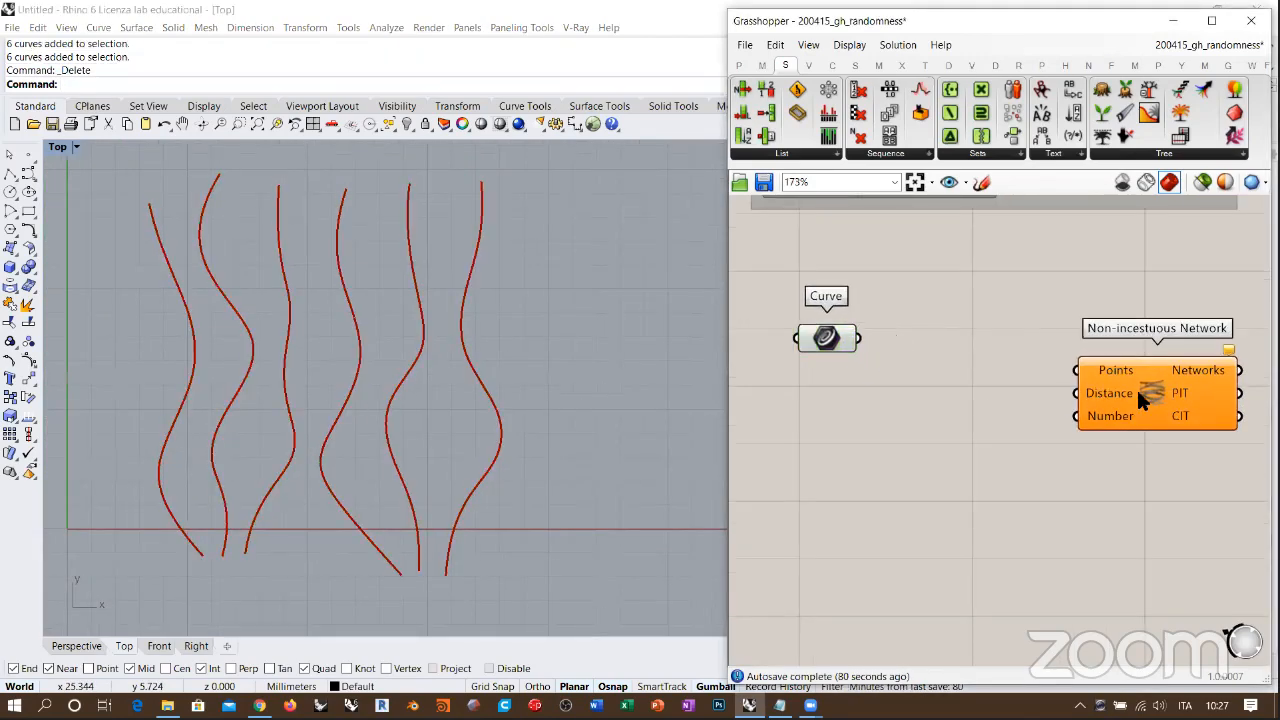
drag(1160, 420, 1133, 389)
click(967, 408)
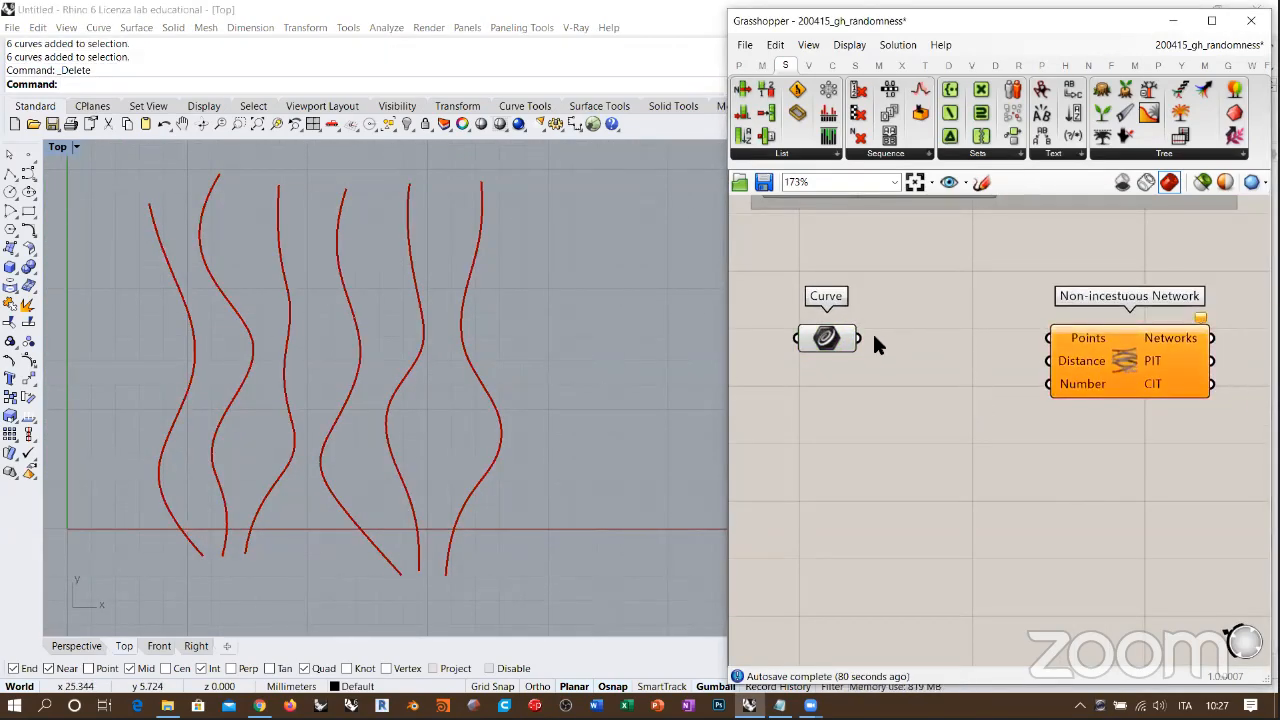
drag(844, 338, 811, 325)
drag(1070, 350, 1144, 343)
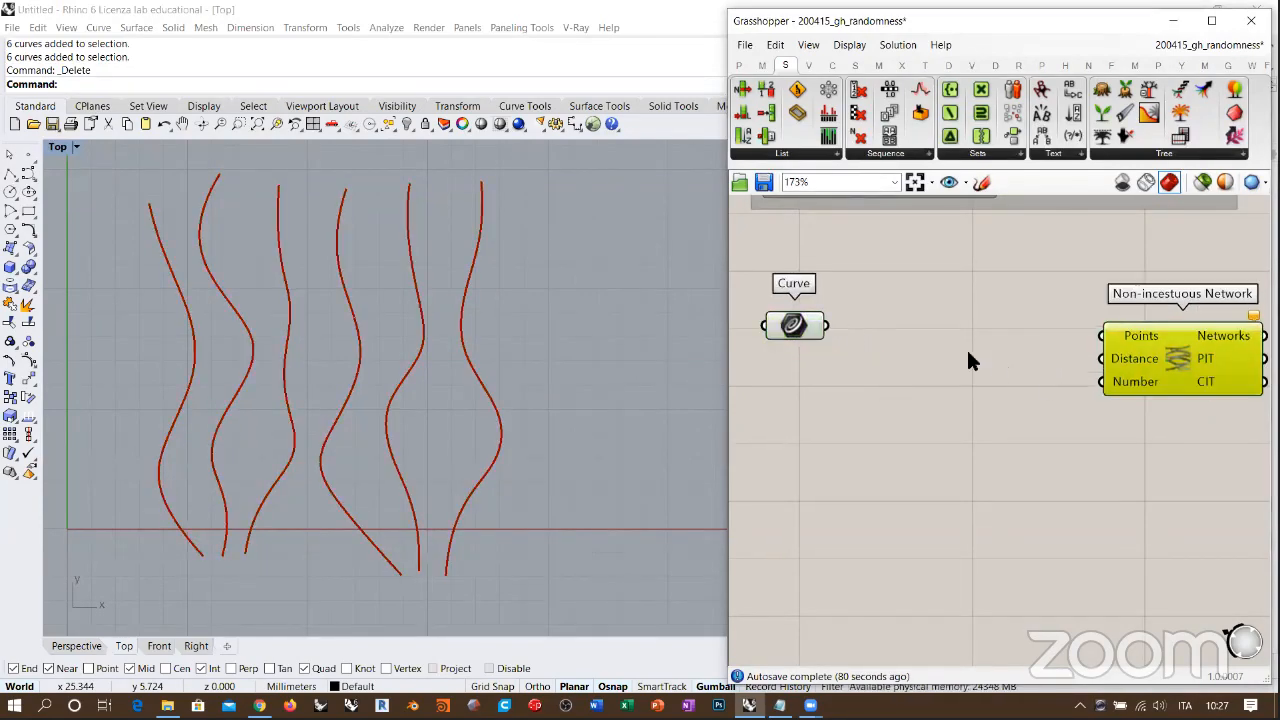
Step: Add a Divide Curve component fed by the Curve parameter and turn off the Curve parameter's preview
double_click(968, 350)
text(div)
click(918, 313)
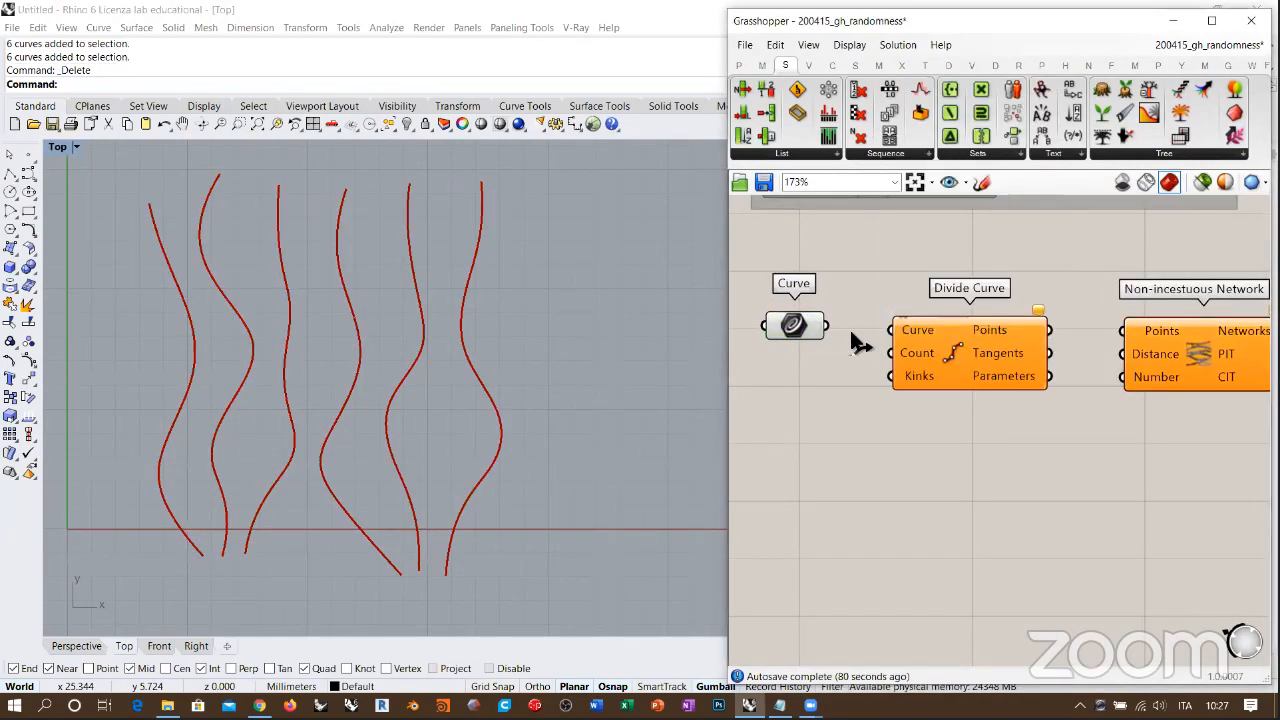
drag(827, 325, 907, 341)
click(795, 330)
key(ctrl+q)
right_drag(933, 391, 889, 398)
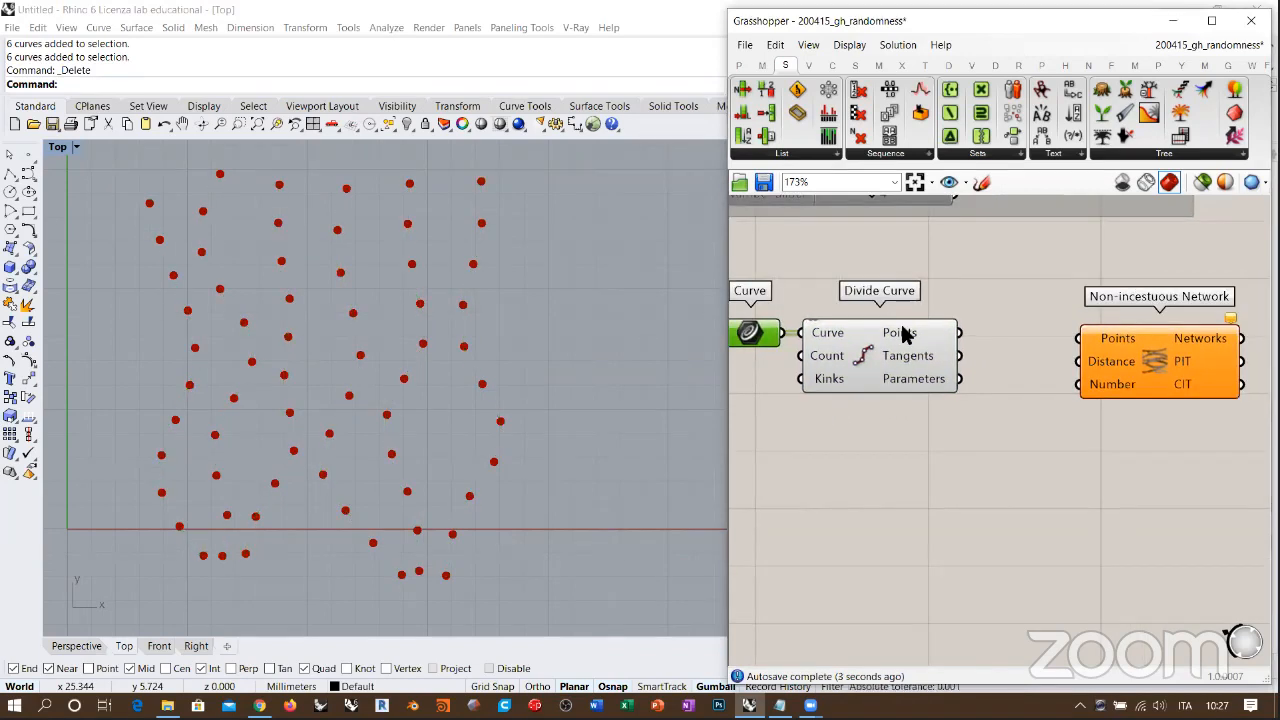
mouse_move(904, 337)
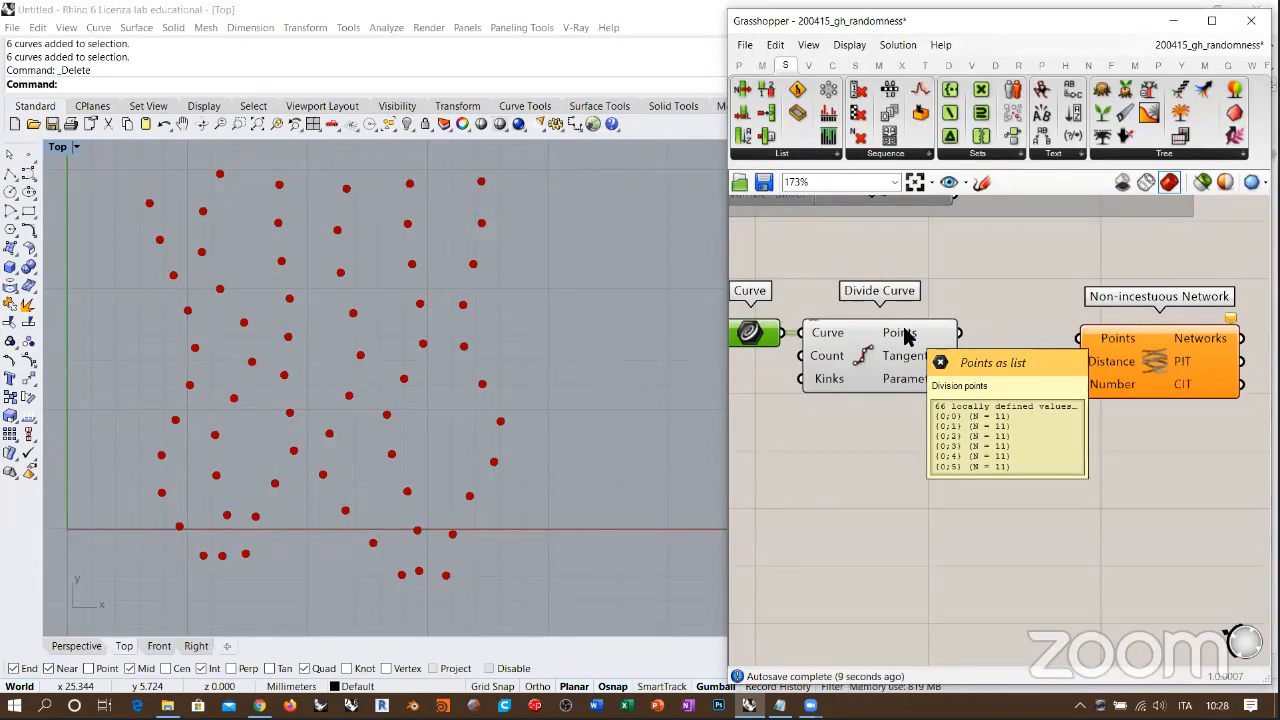
Step: Add an integer Number Slider, connect it to Divide Curve's Count input and set it to 28
right_drag(734, 390, 912, 385)
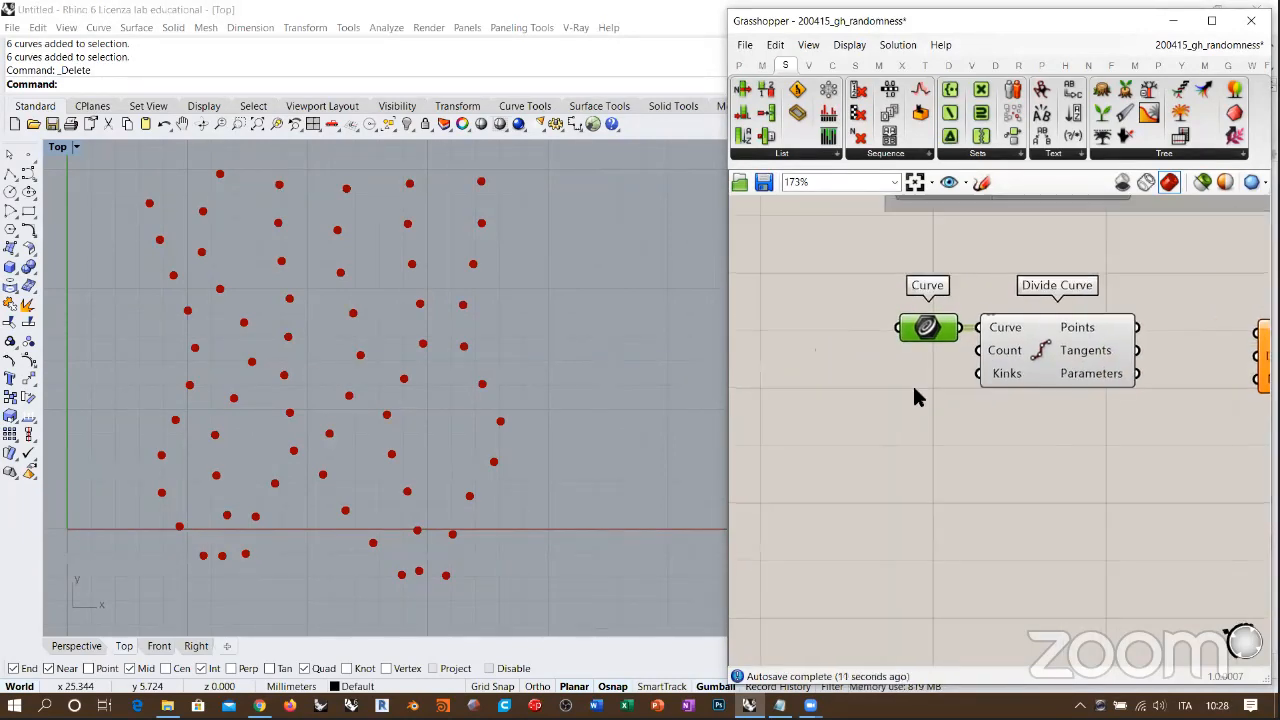
double_click(914, 387)
text(11)
key(Return)
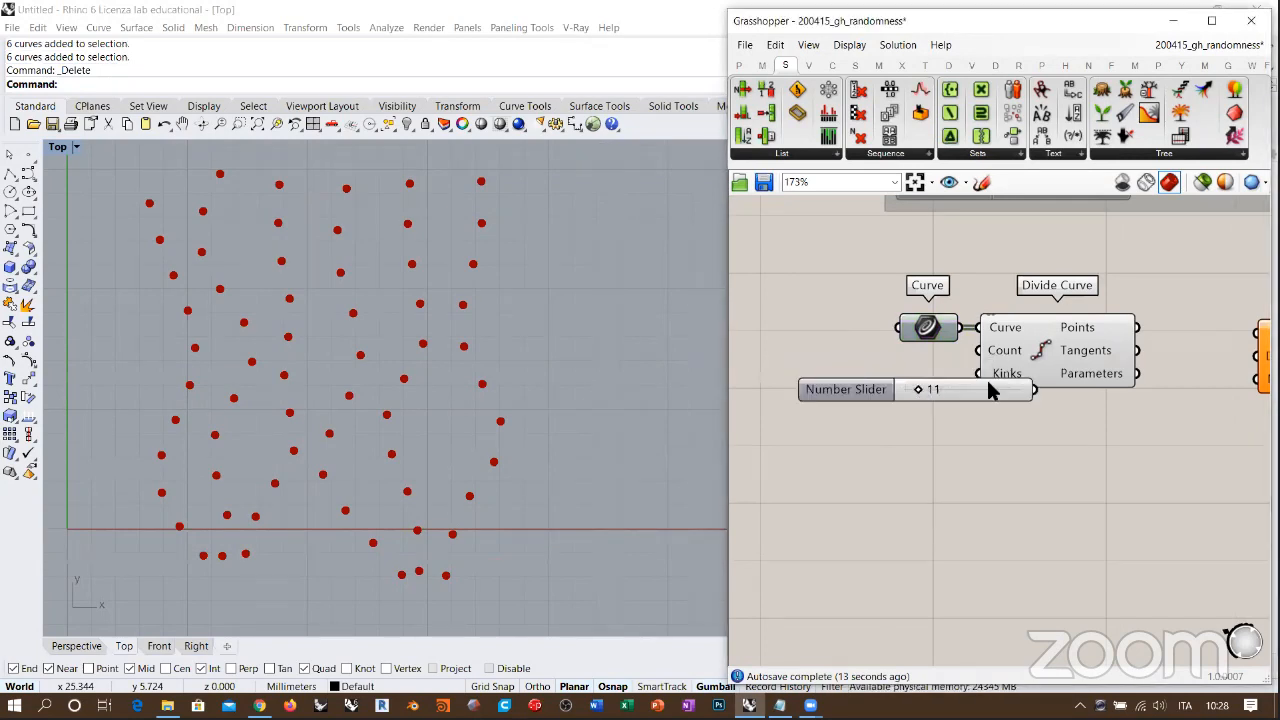
drag(986, 377, 866, 362)
click(925, 398)
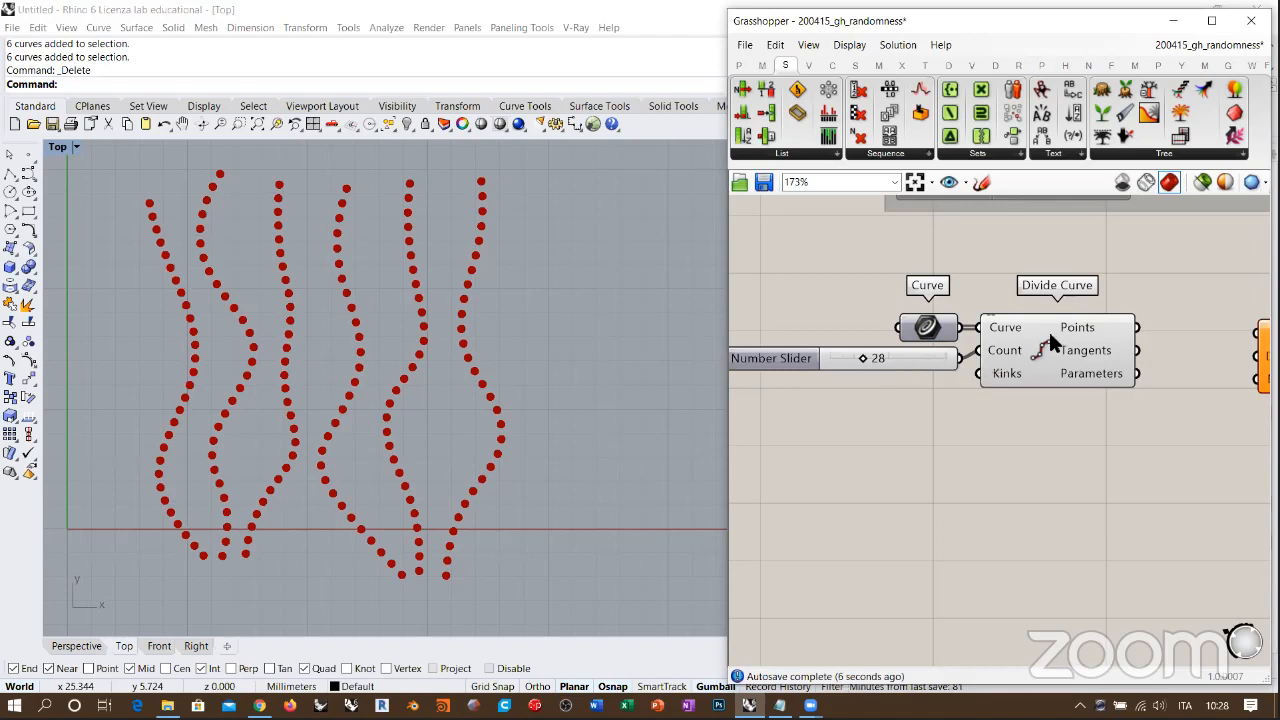
Step: Examine Divide Curve's Points data structure, then the Non-incestuous Network's Points input and its icon up close
mouse_move(1070, 335)
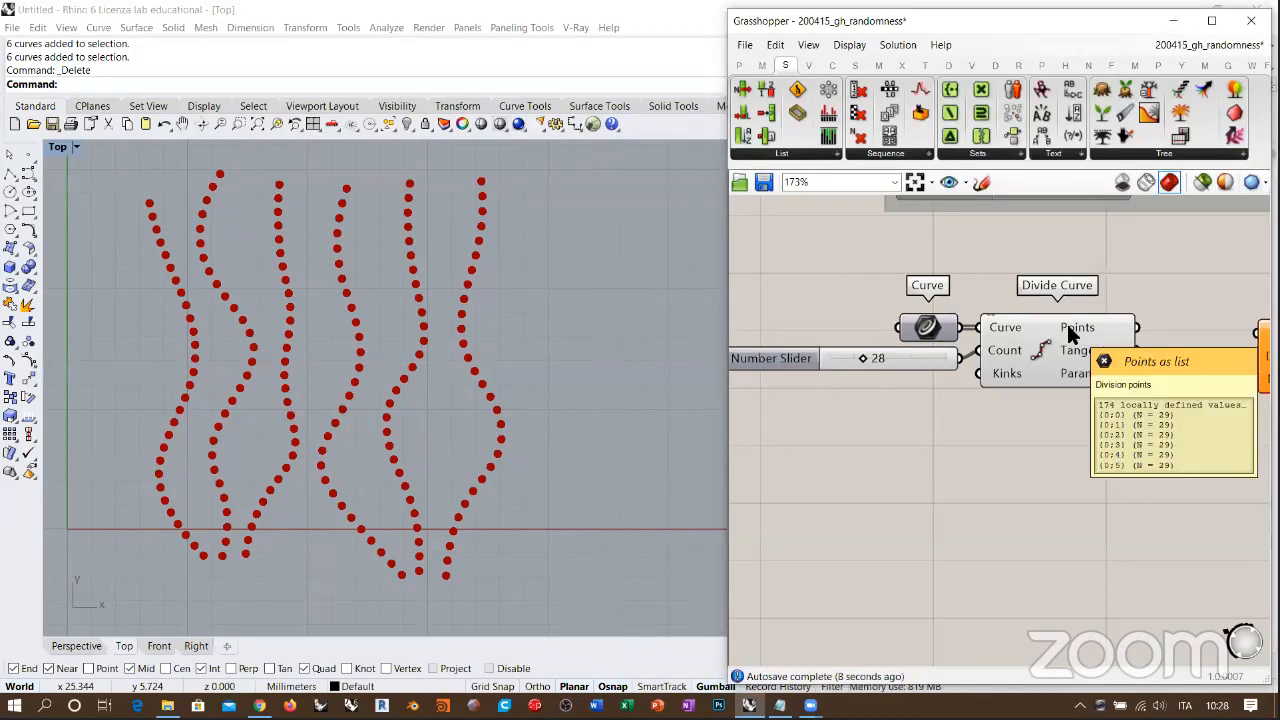
right_drag(1146, 353, 922, 357)
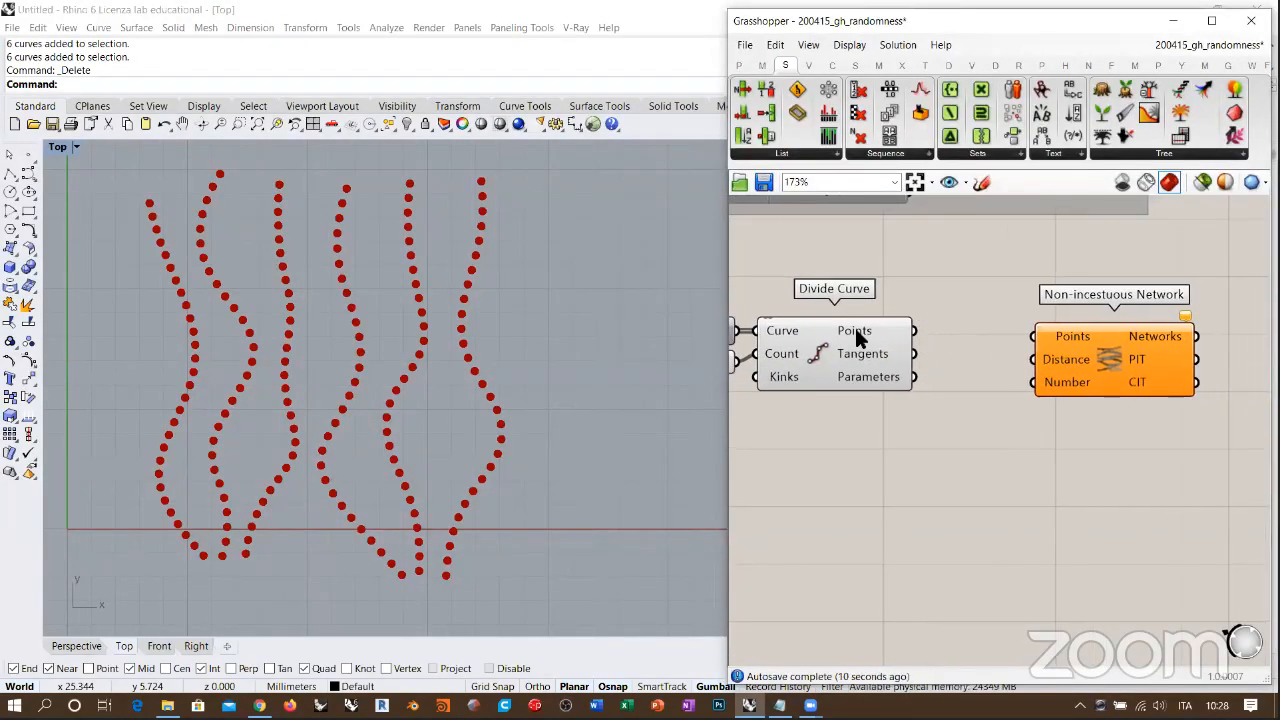
mouse_move(864, 337)
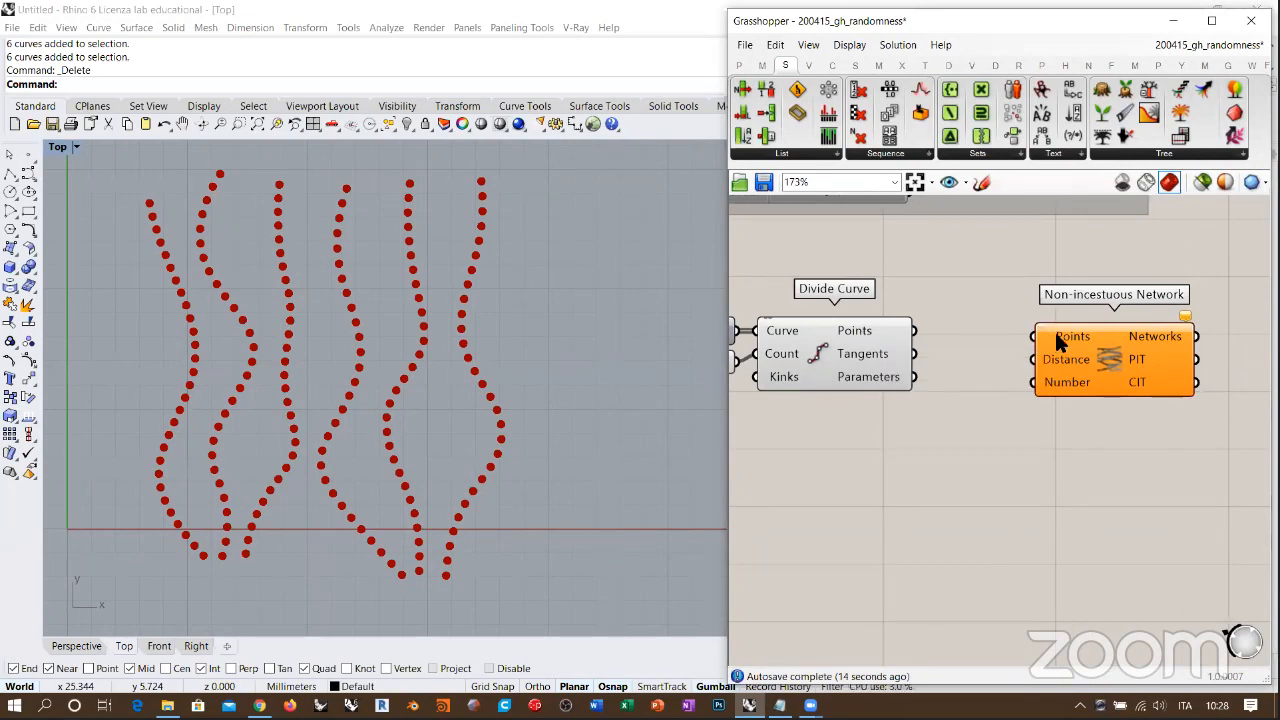
mouse_move(1070, 340)
right_drag(1048, 371, 1025, 374)
scroll(1024, 371, up, 5)
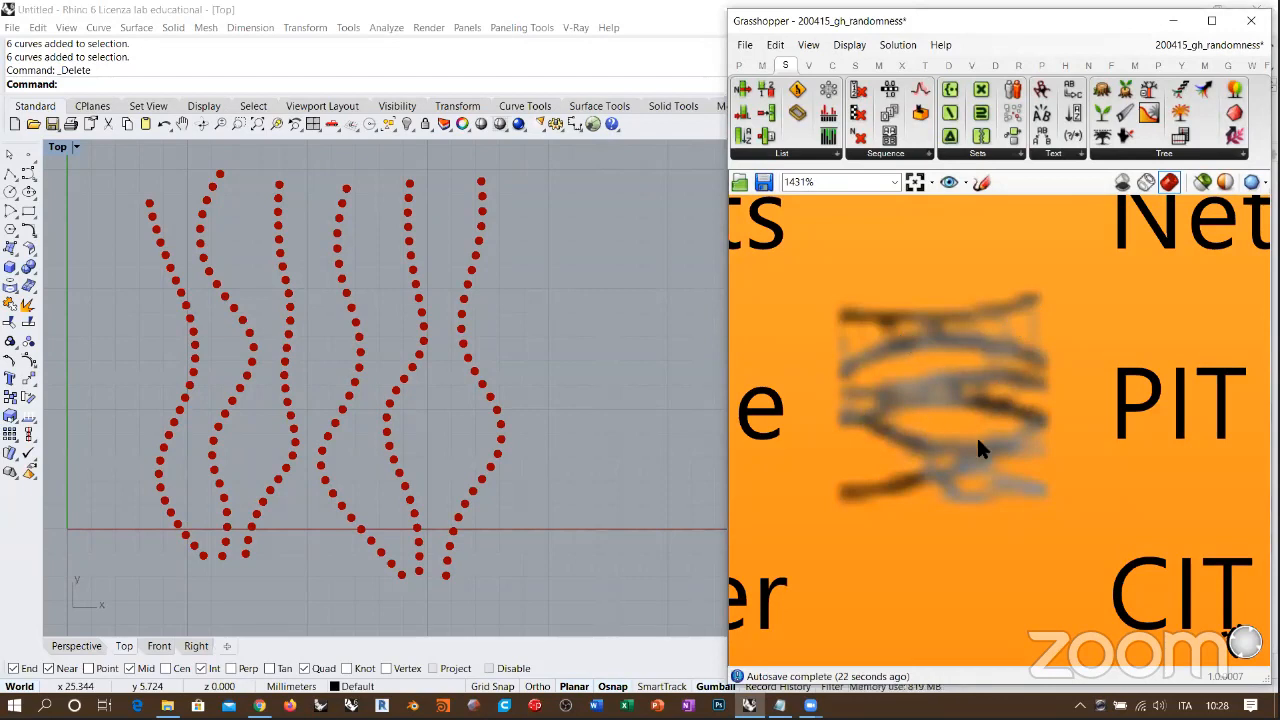
right_drag(1075, 431, 1197, 453)
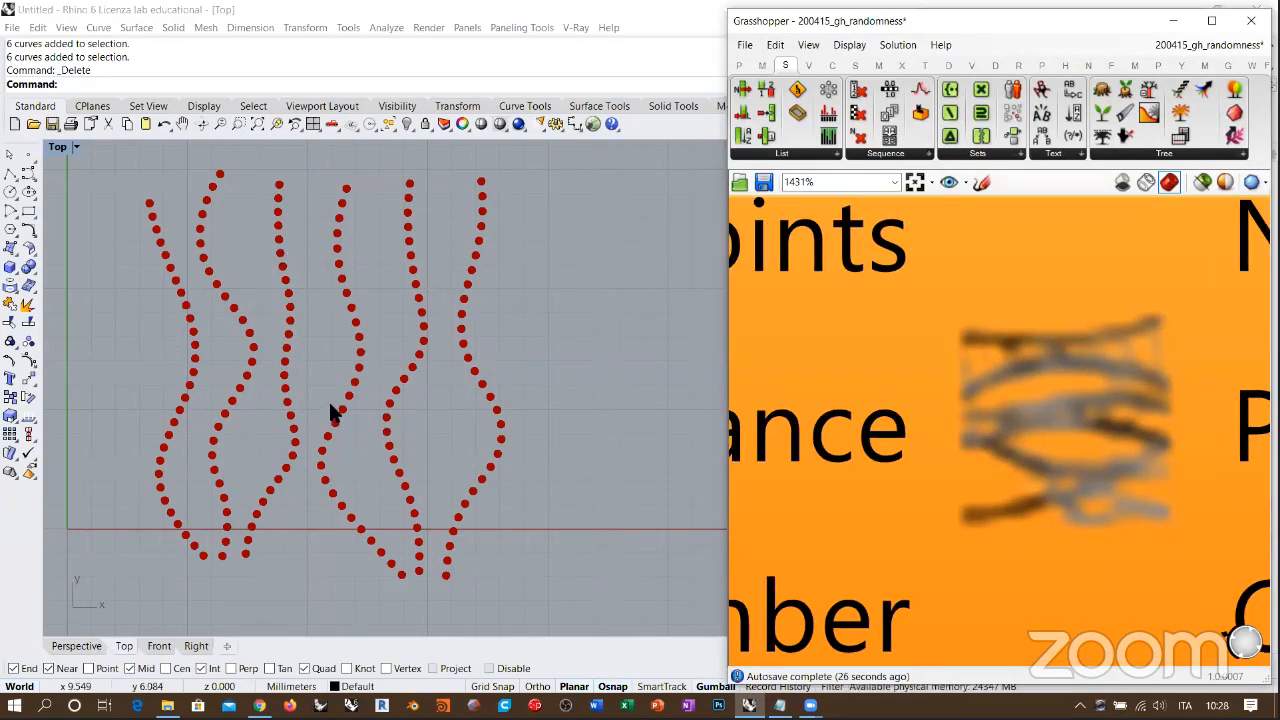
right_drag(968, 422, 1087, 445)
Step: Connect Divide Curve's Points output to the Non-incestuous Network's Points input and read the Distance input's description
scroll(1088, 453, down, 6)
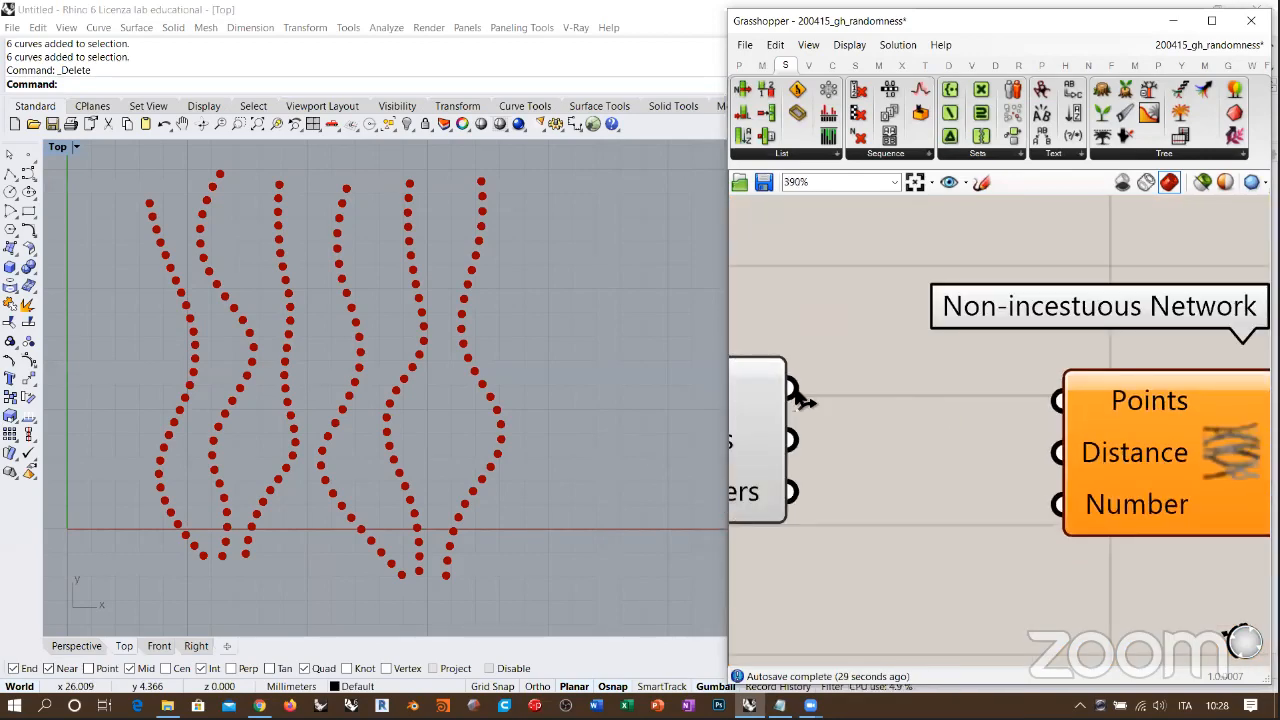
drag(791, 388, 1058, 400)
right_drag(1097, 491, 1119, 429)
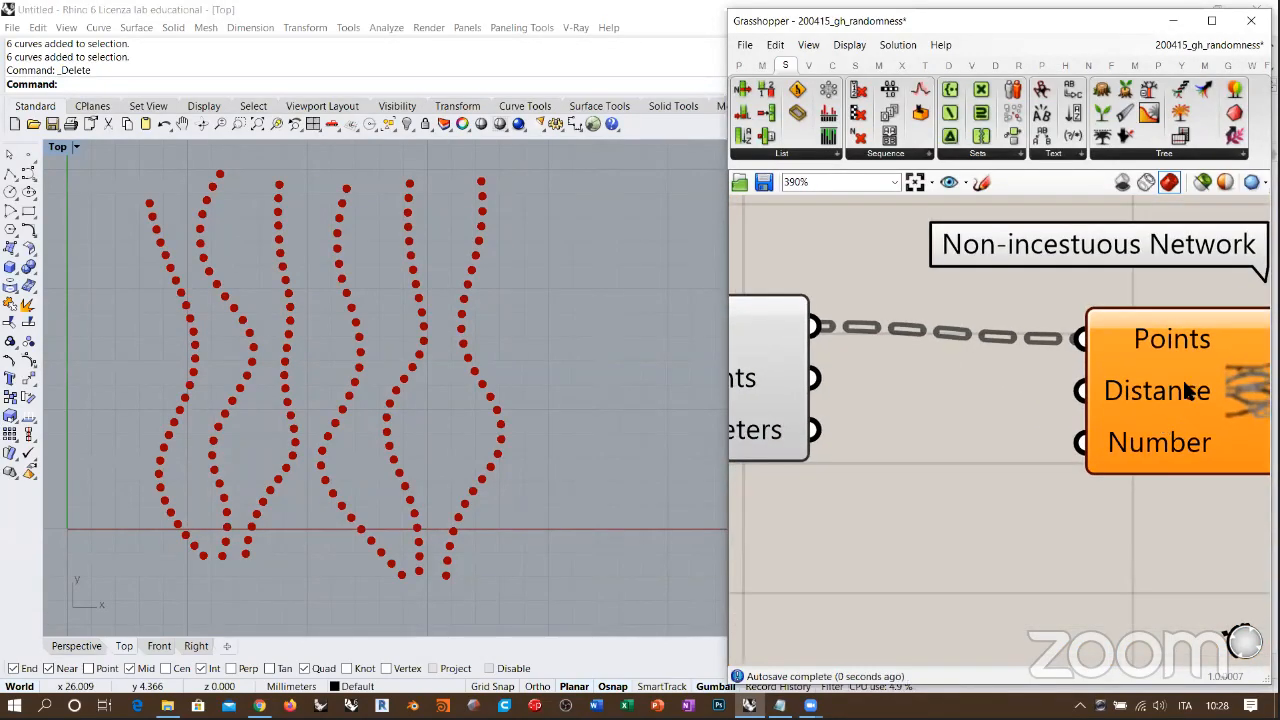
drag(1186, 385, 1191, 374)
click(1084, 378)
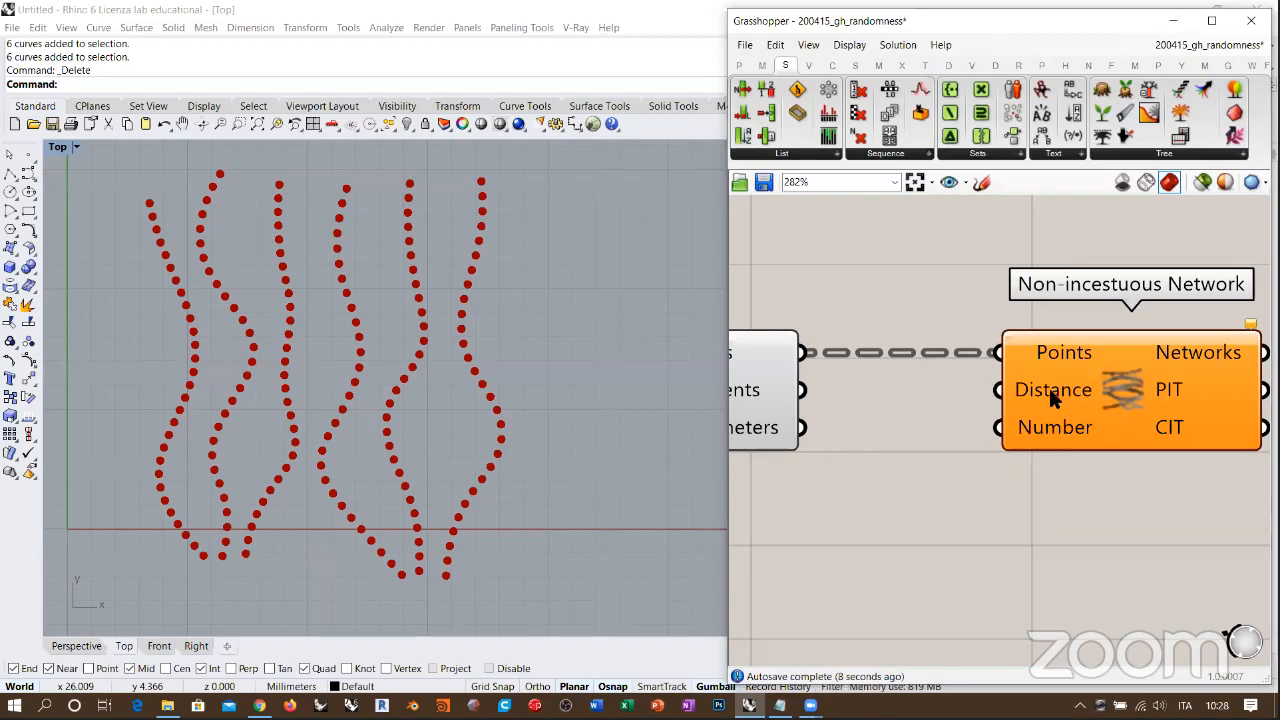
mouse_move(1049, 388)
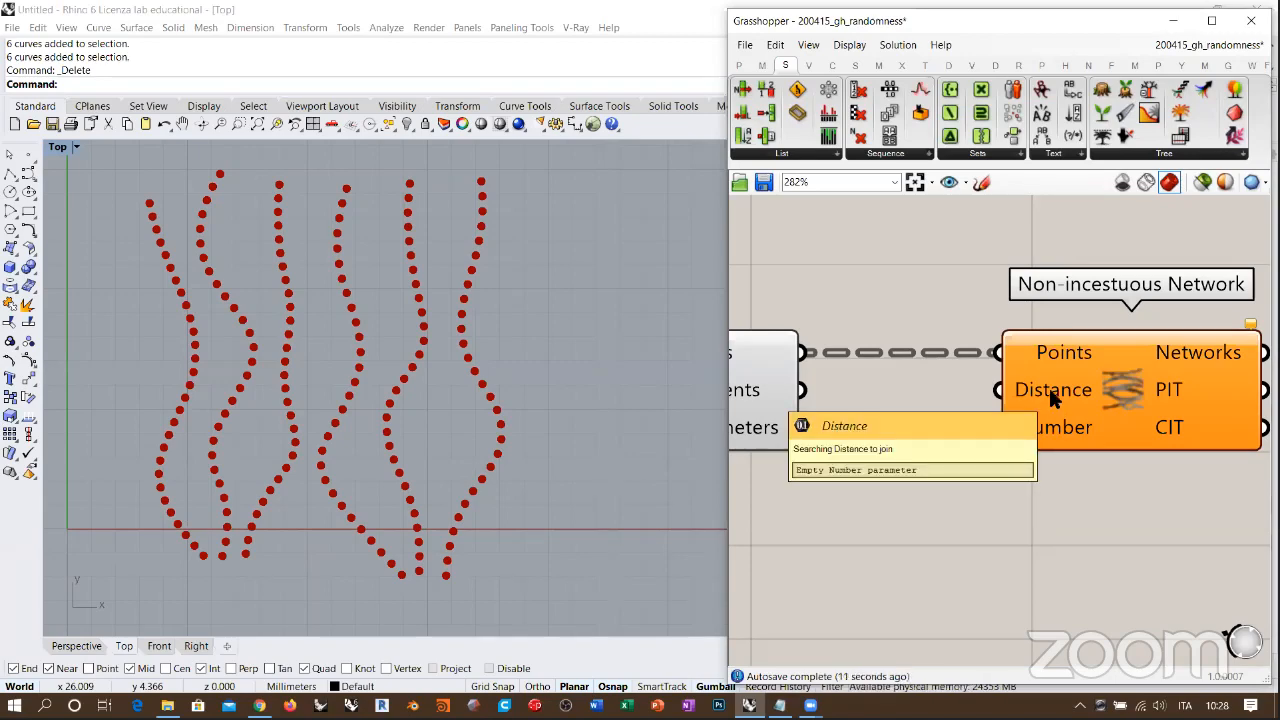
scroll(1049, 388, down, 3)
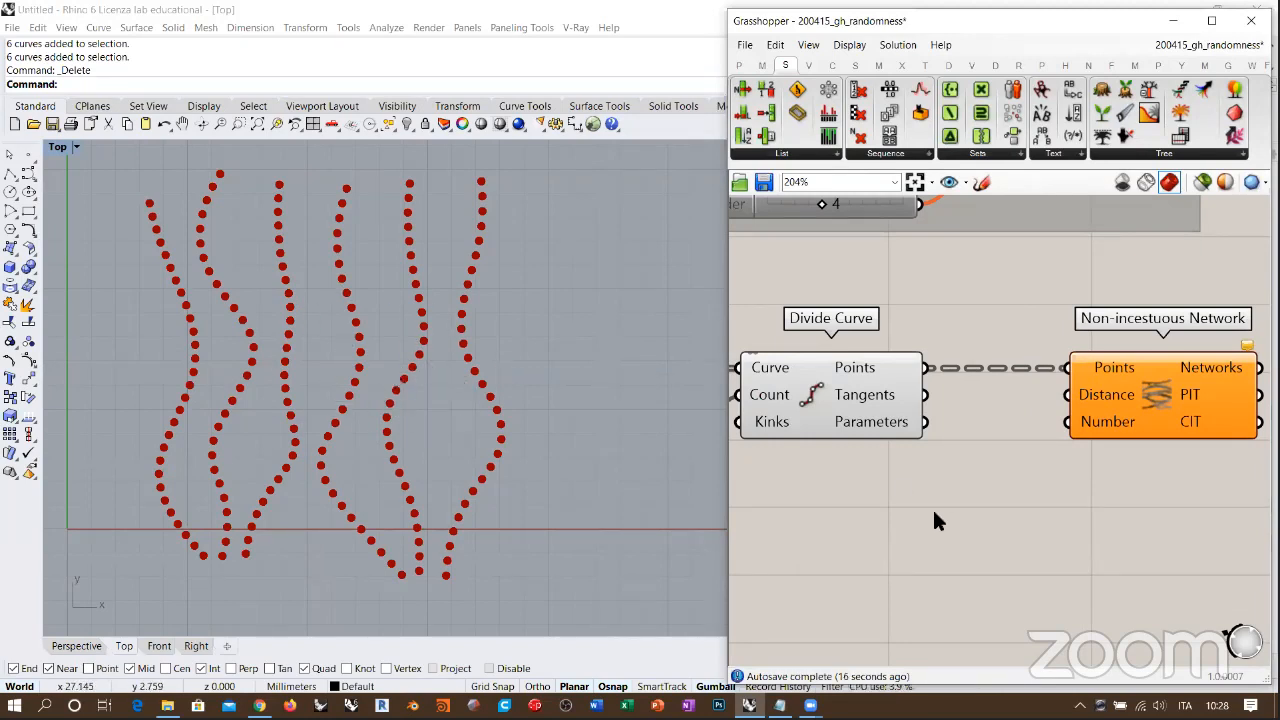
Step: Measure the overall horizontal width of the divided curves with a temporary linear dimension in the Top view
right_drag(297, 375, 322, 385)
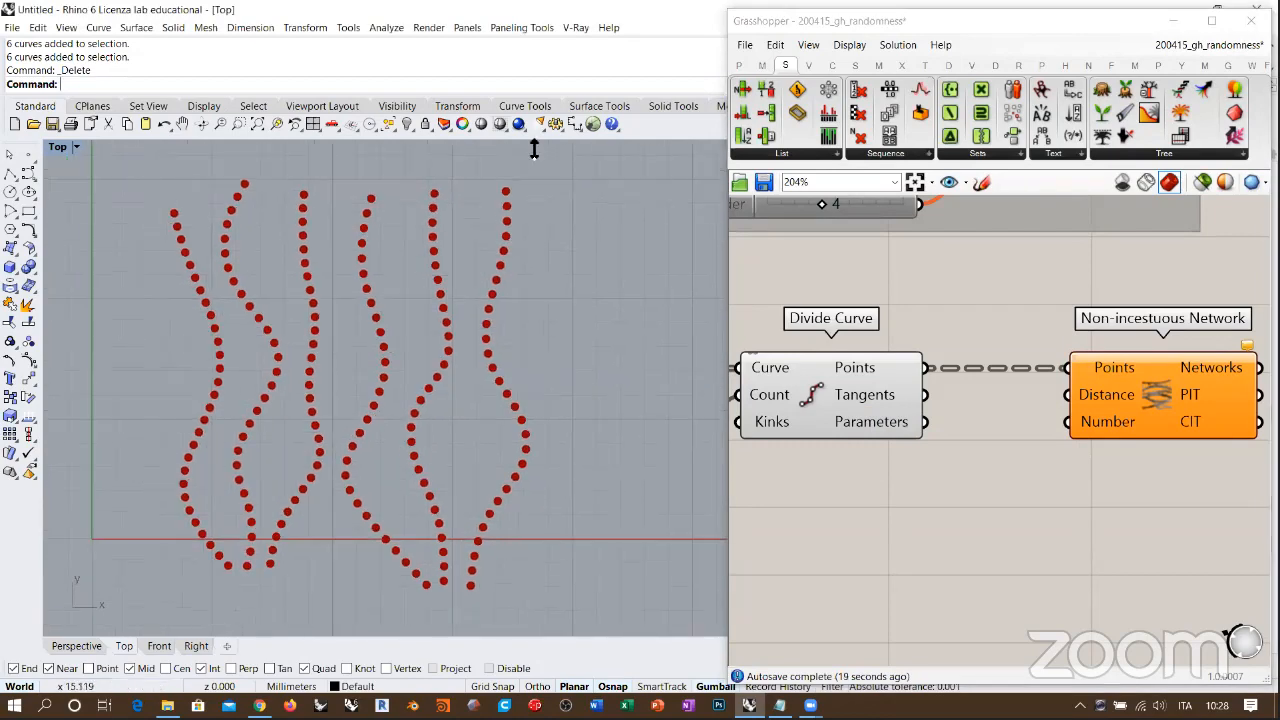
click(575, 124)
click(173, 336)
click(524, 332)
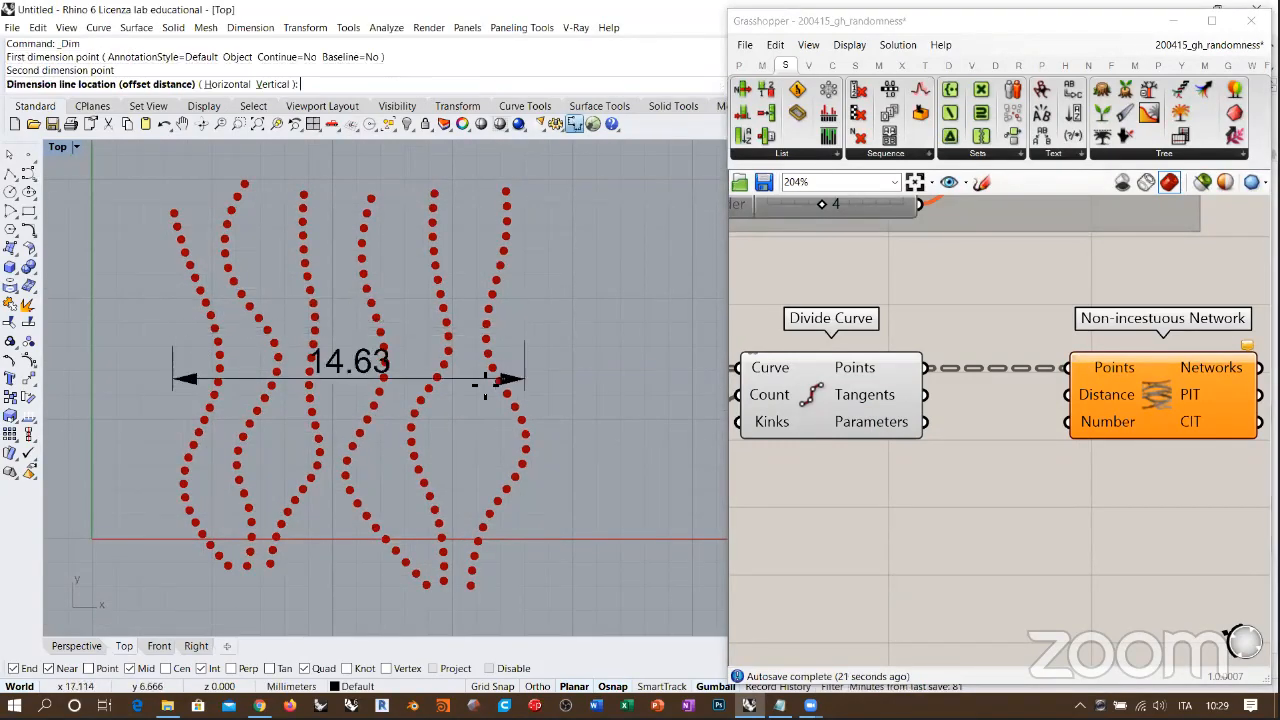
key(Escape)
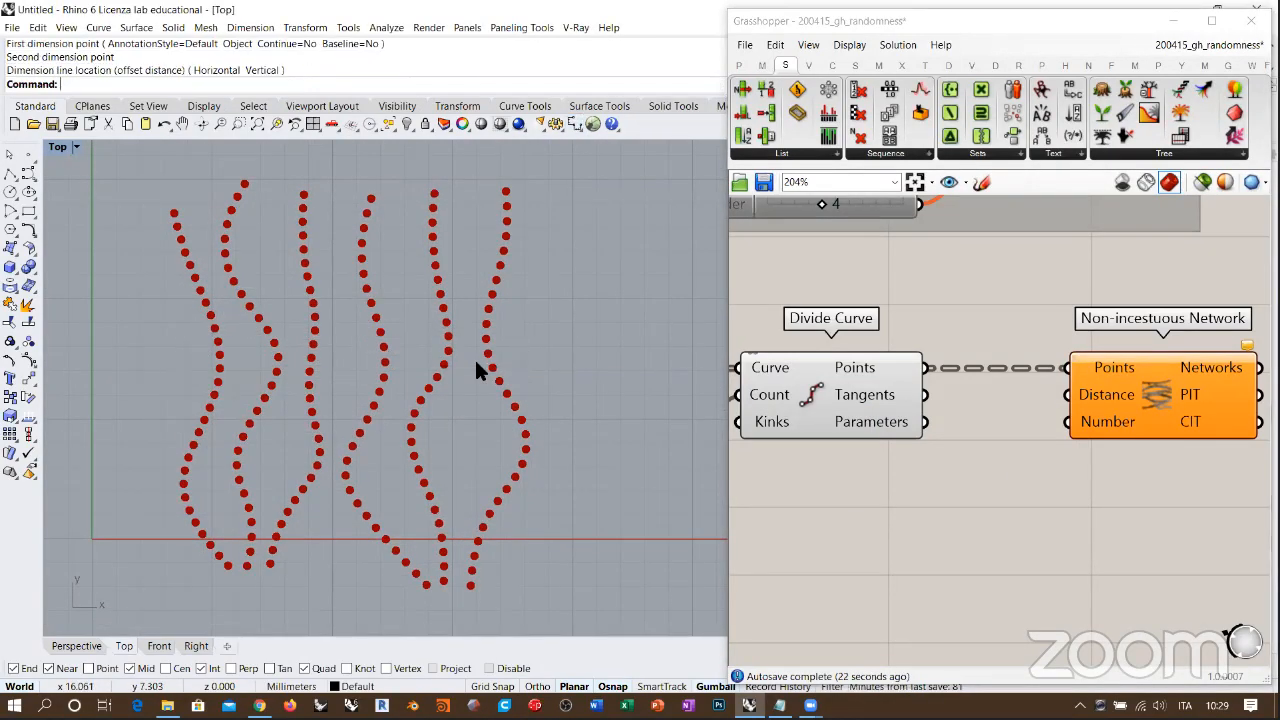
Step: Add a decimal Number Slider below Divide Curve, connect it to the network's Distance input and set it to 1.51
double_click(913, 475)
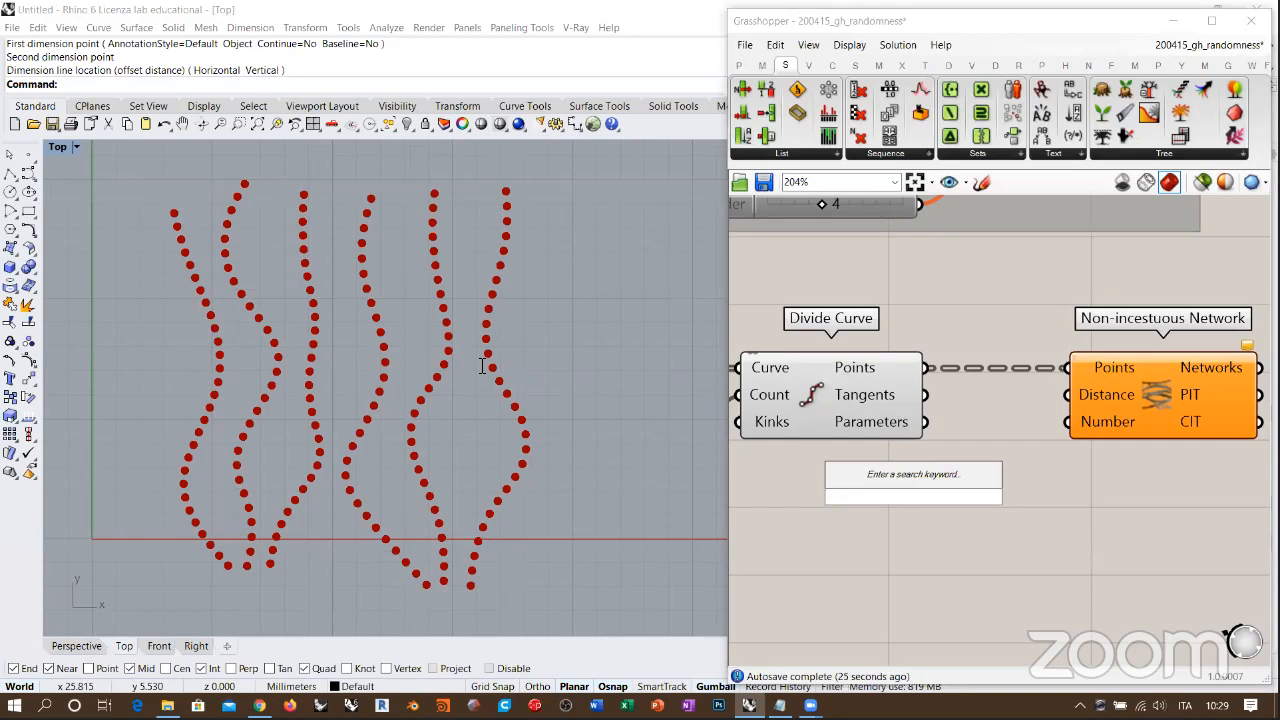
text(11)
key(Return)
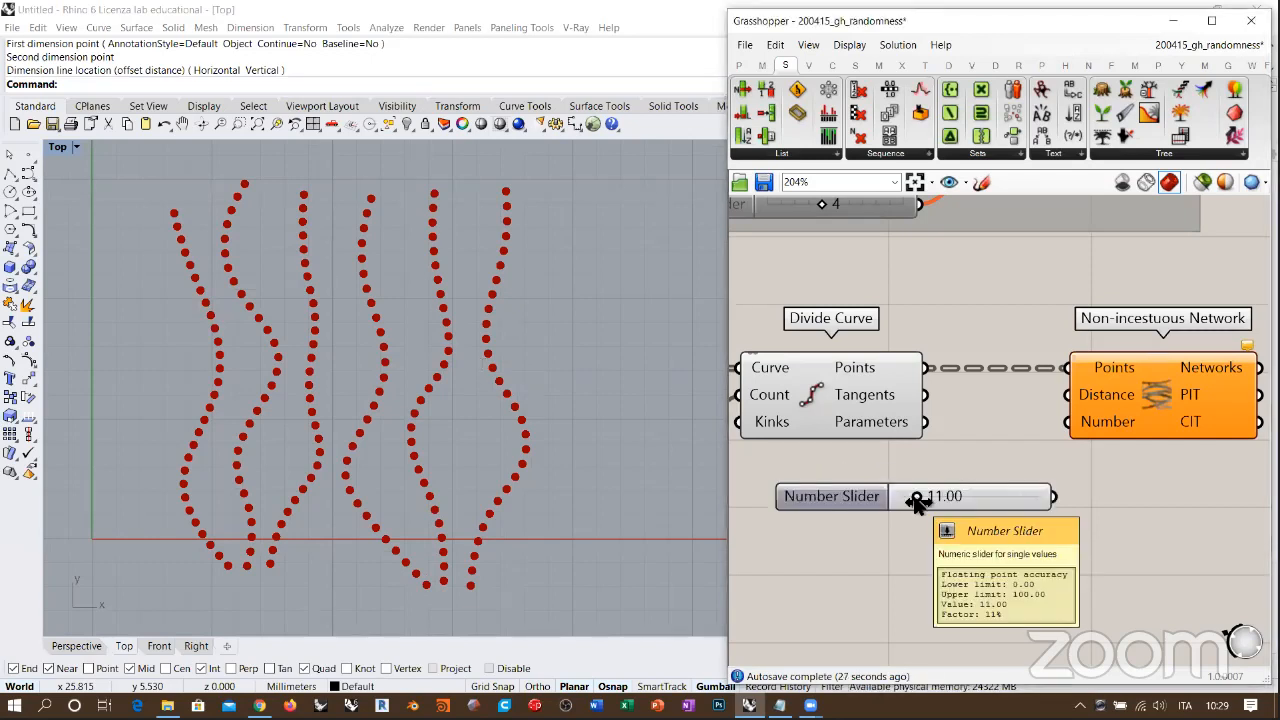
drag(918, 502, 898, 474)
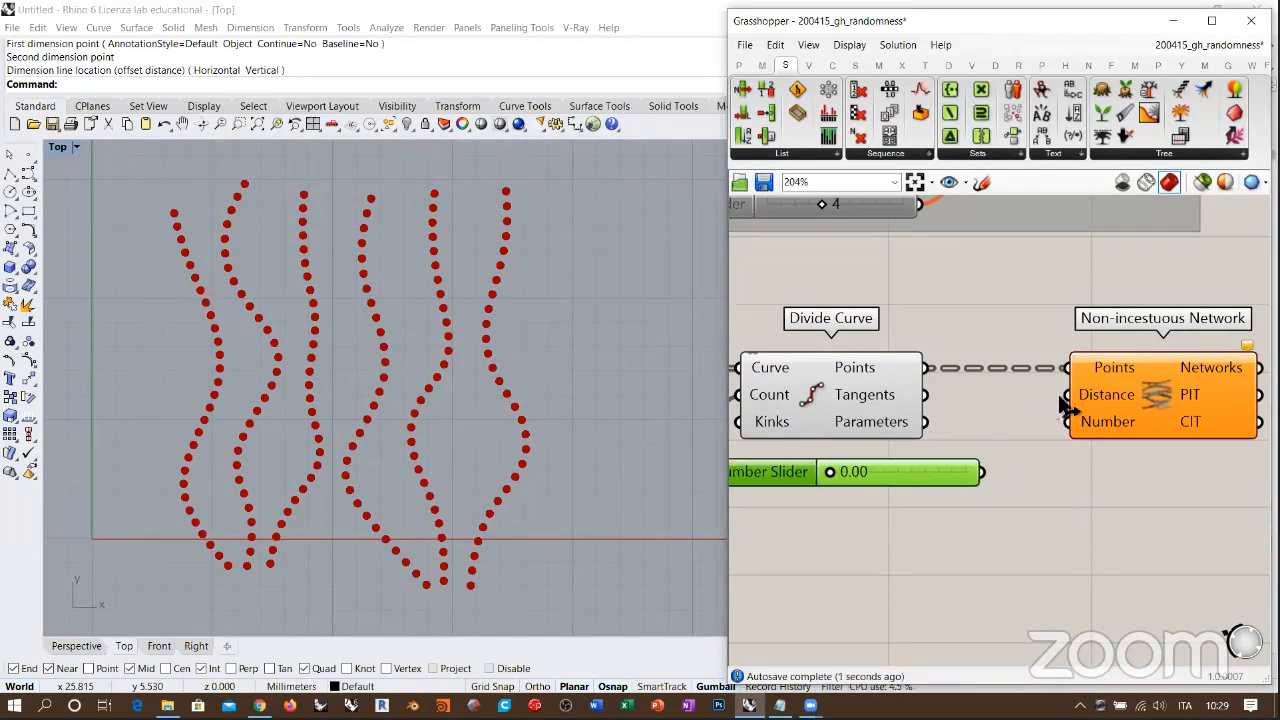
drag(1066, 396, 982, 472)
scroll(1165, 398, down, 1)
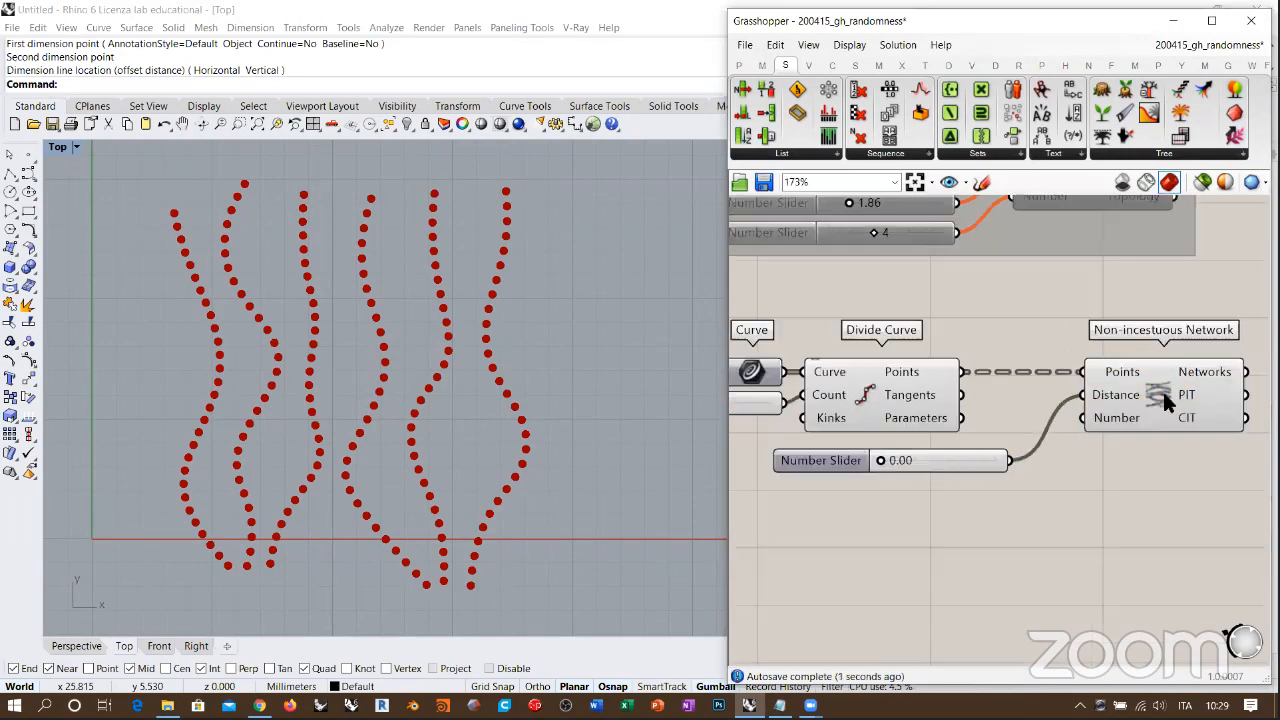
scroll(893, 462, up, 4)
drag(910, 465, 918, 472)
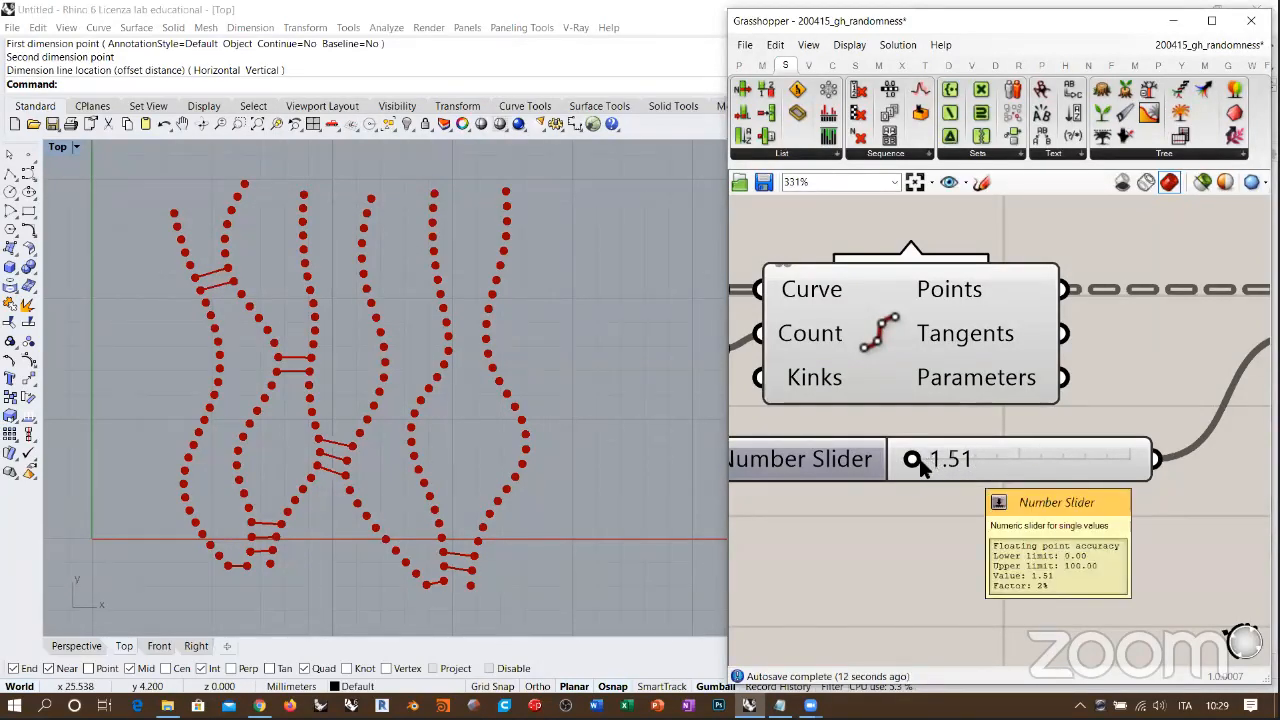
Step: Try 3.32 on the Number Slider feeding the network's Distance input, then set it to 2.11
drag(913, 461, 917, 466)
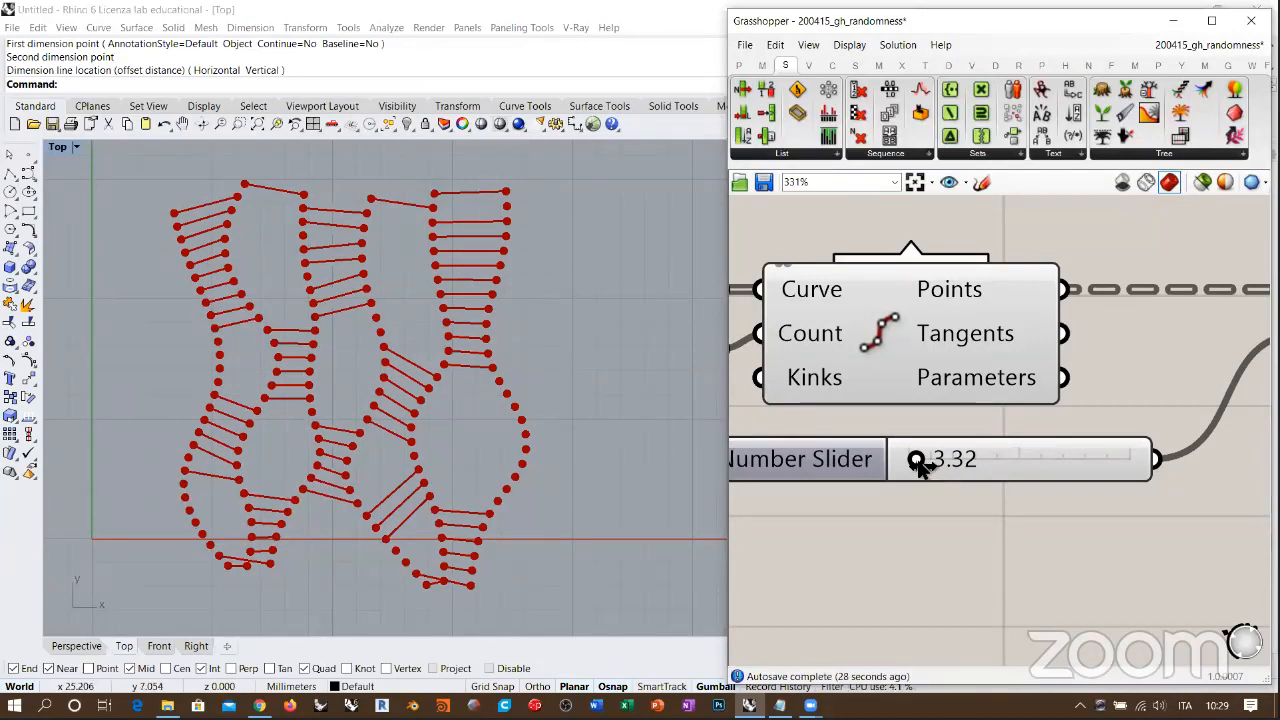
drag(916, 459, 913, 461)
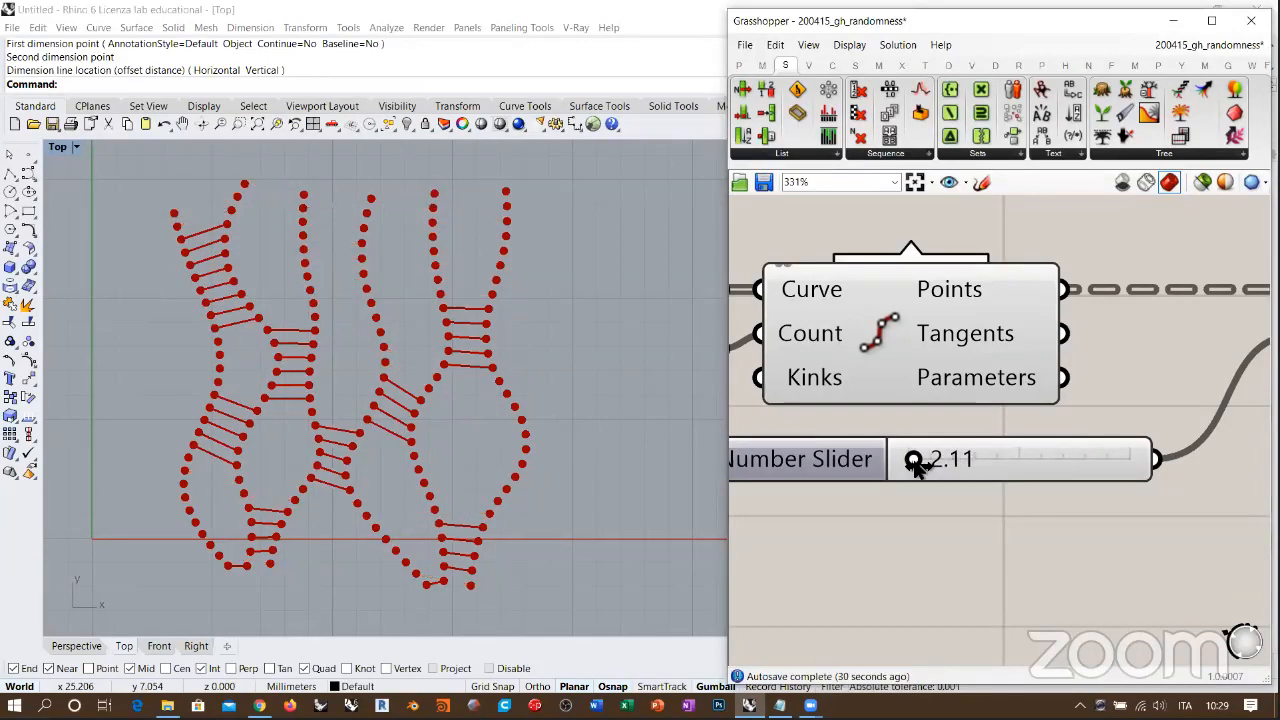
scroll(1057, 486, down, 3)
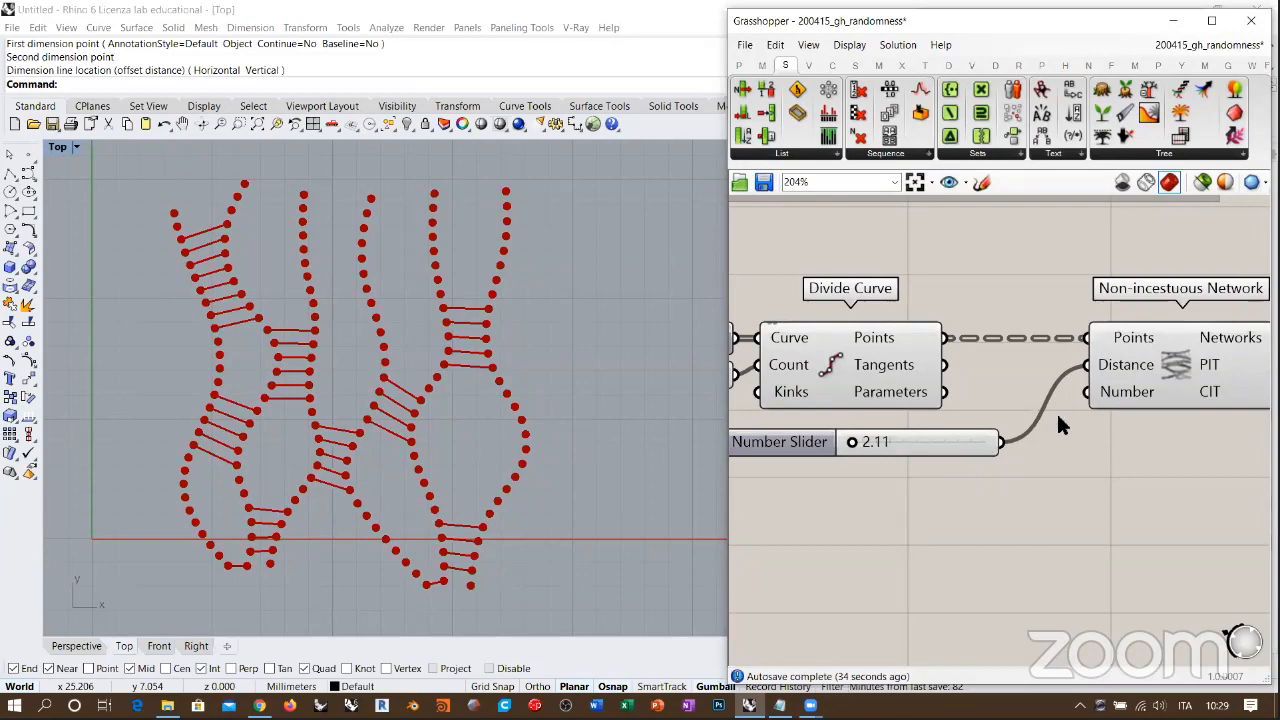
Step: Add an integer Number Slider set to 2 below the Distance slider and connect it to the Non-incestuous Network's Number input
right_drag(1088, 372, 1012, 377)
drag(1095, 388, 1115, 430)
right_drag(1003, 506, 1112, 467)
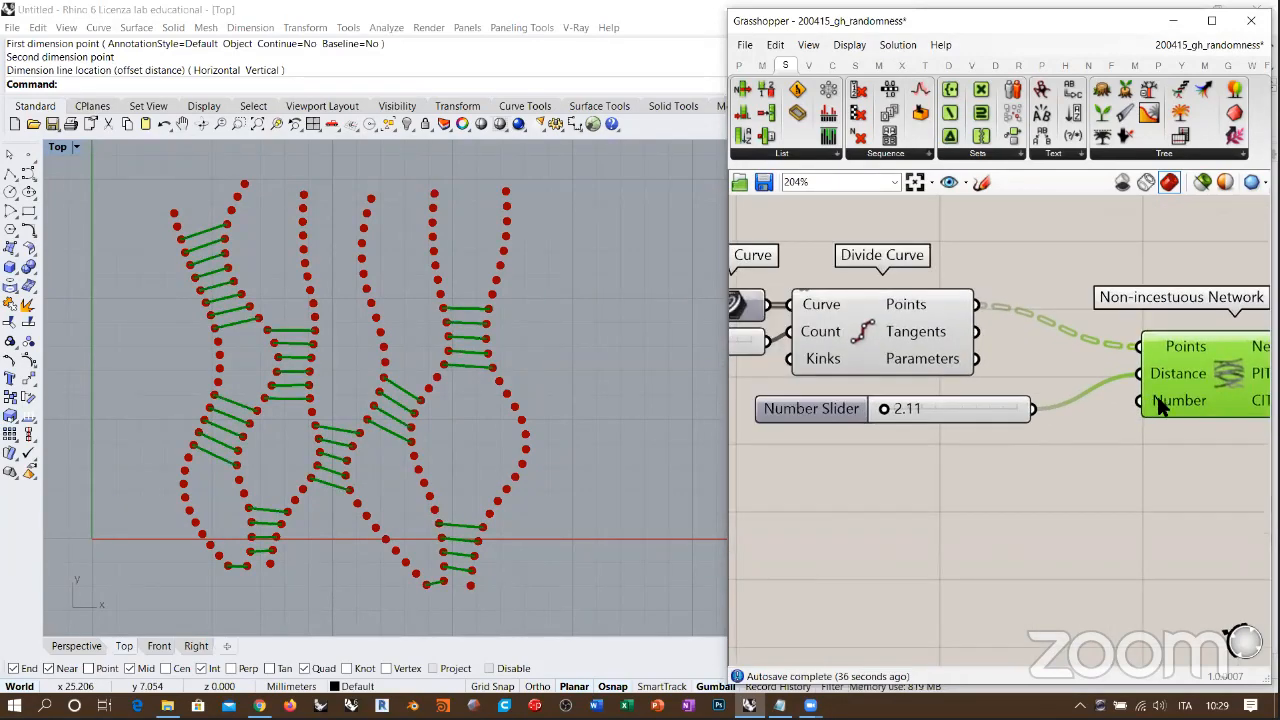
double_click(1040, 491)
text(2)
key(Return)
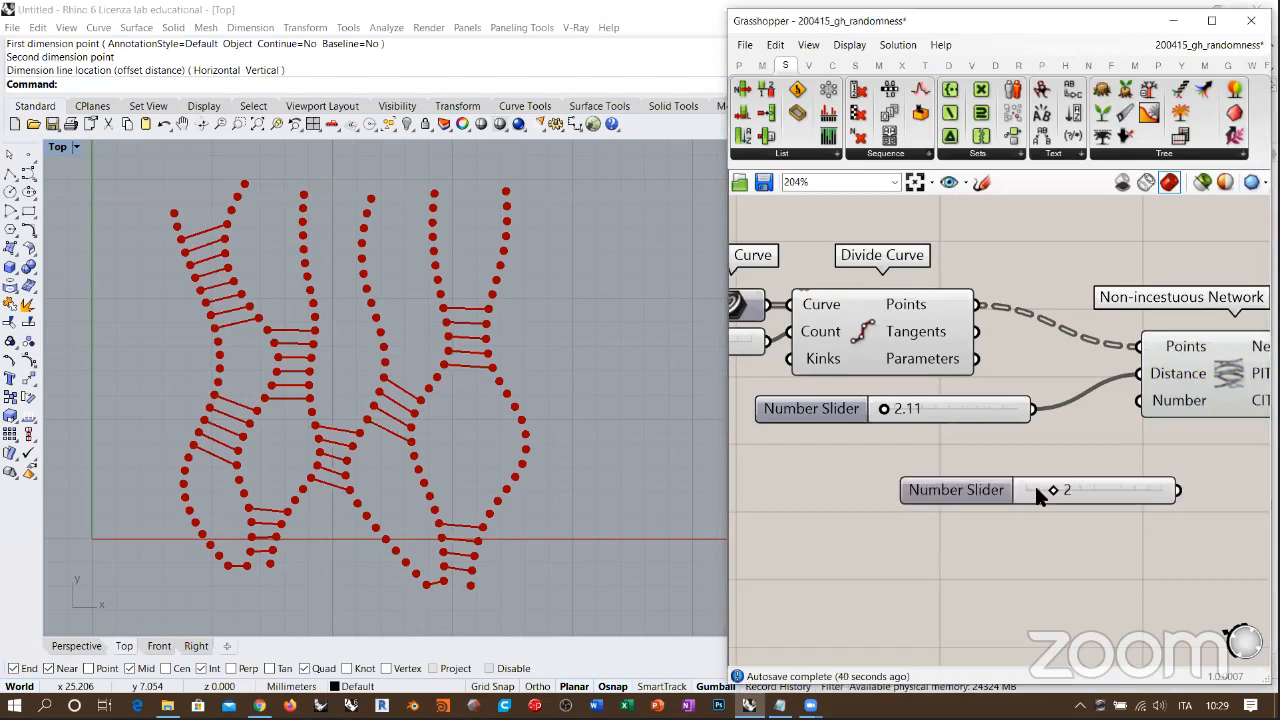
drag(950, 491, 810, 468)
drag(1140, 400, 1046, 470)
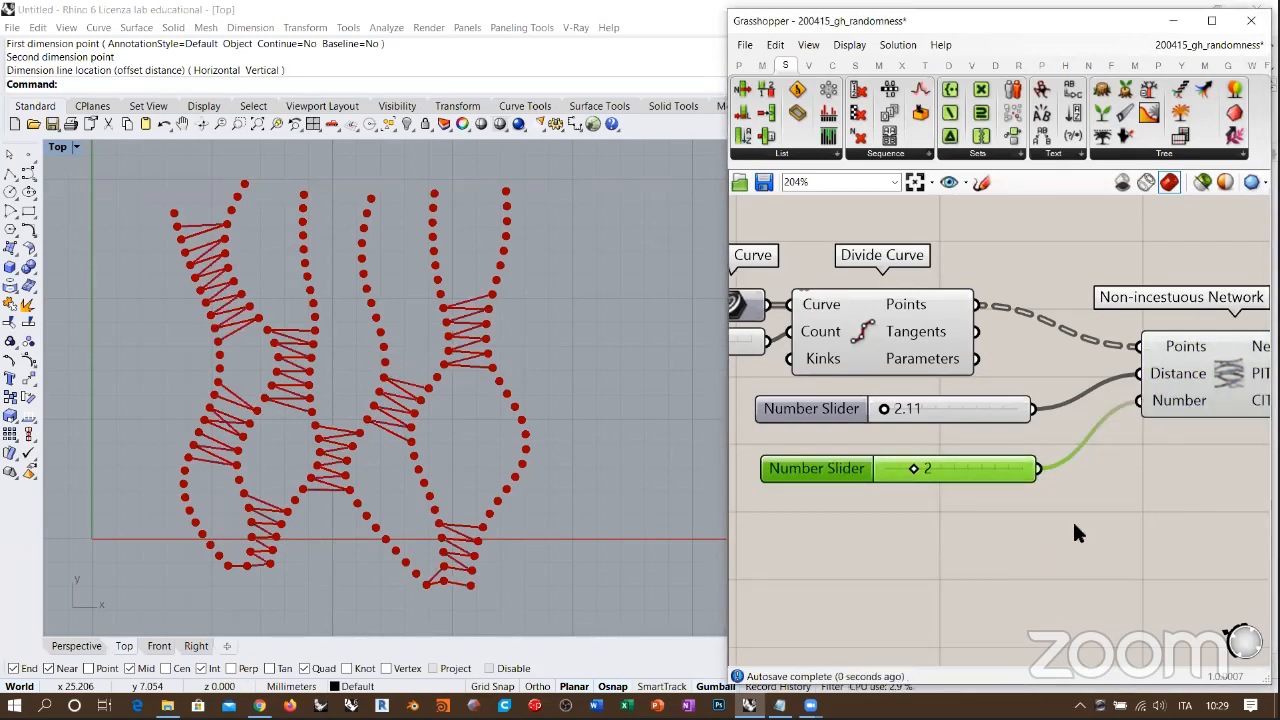
click(1072, 520)
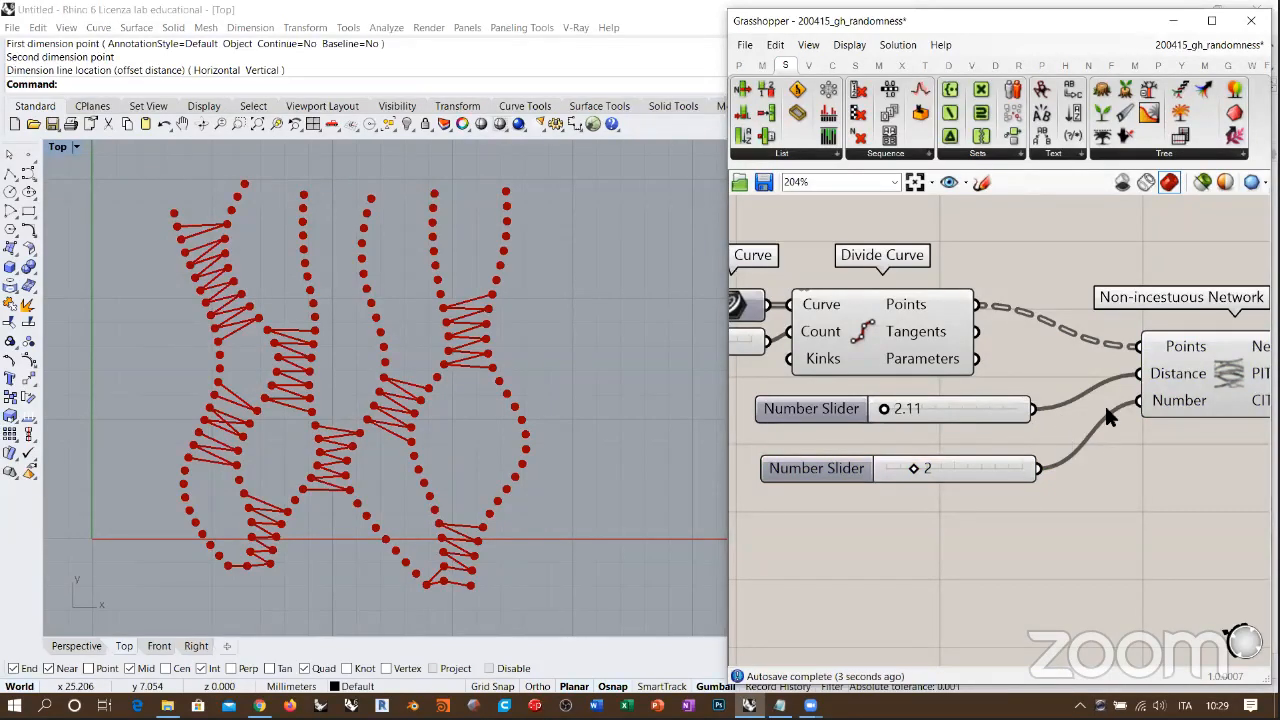
Step: Set the network's Distance slider to 8.99 and its Number slider to 5, and hide the Divide Curve point preview
drag(885, 483, 903, 487)
drag(845, 422, 854, 423)
drag(903, 483, 918, 487)
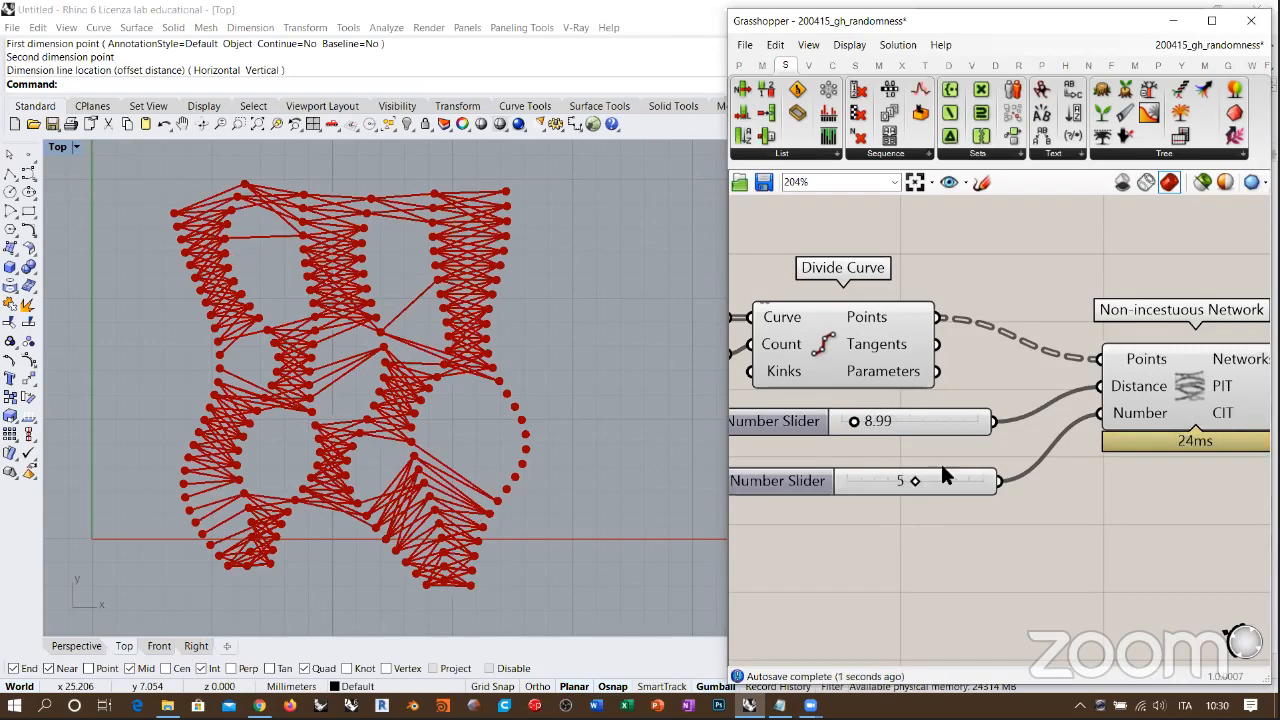
scroll(940, 476, down, 3)
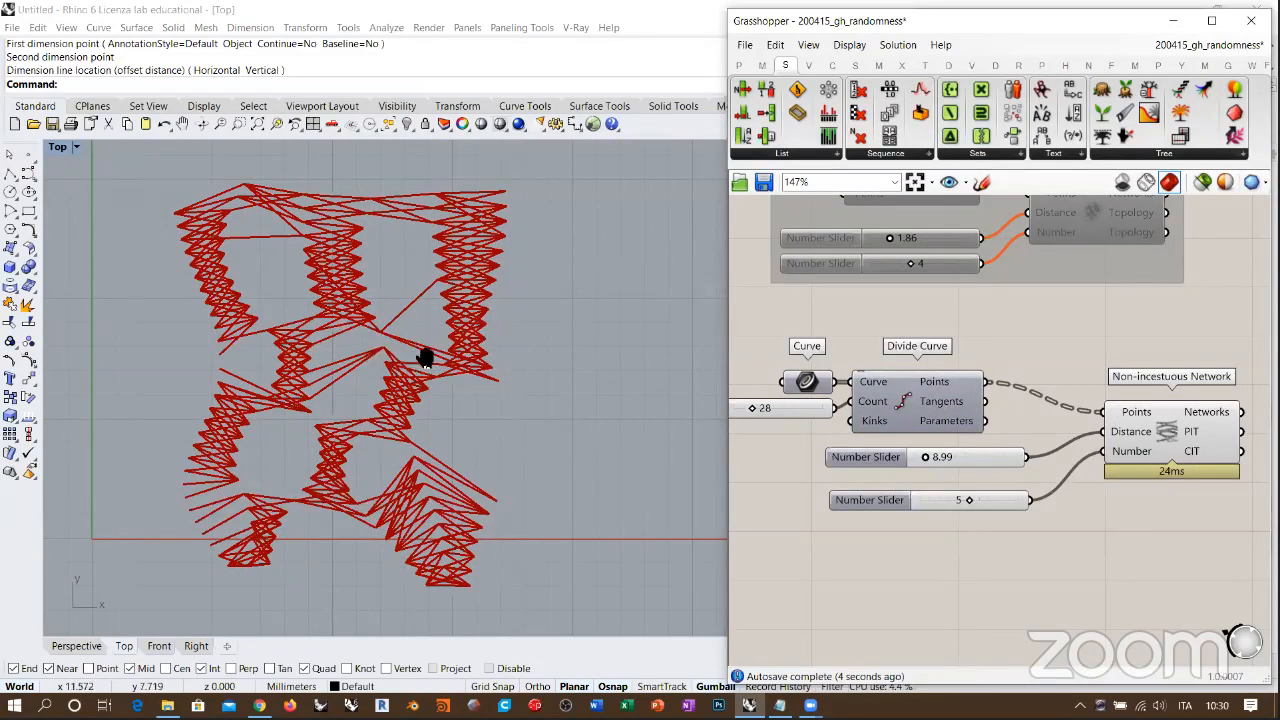
right_drag(425, 360, 446, 301)
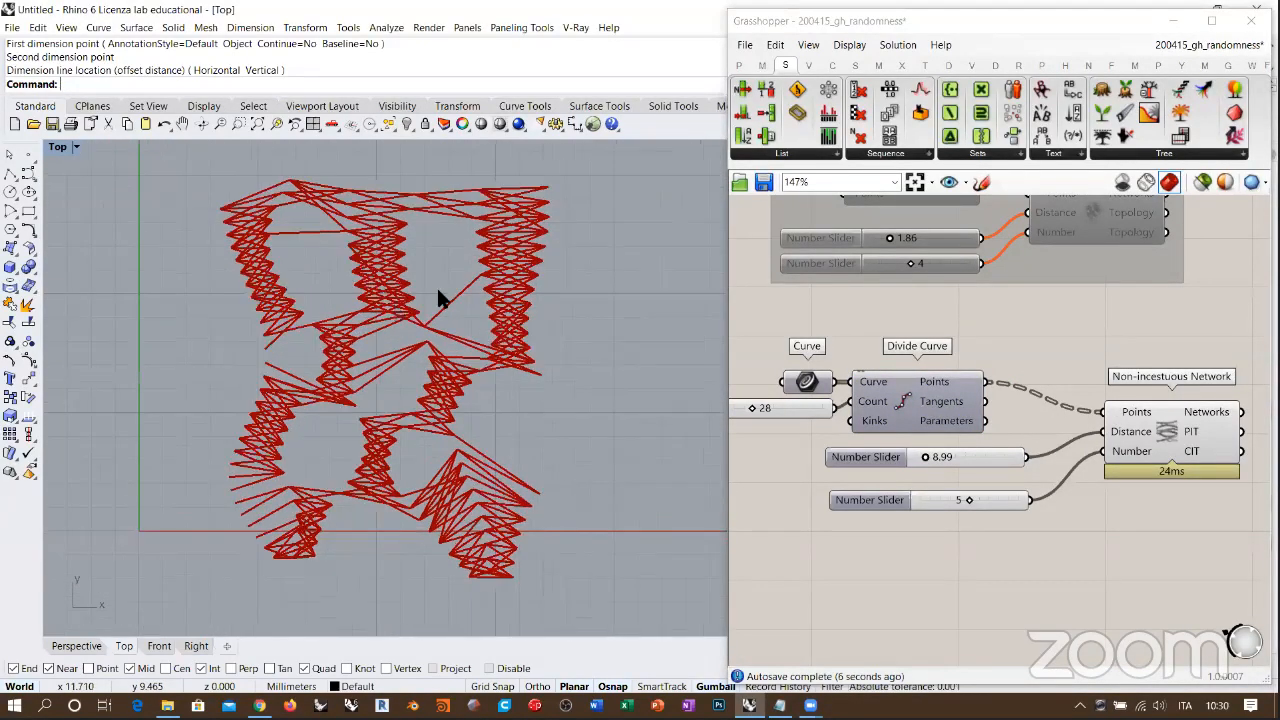
scroll(438, 292, up, 2)
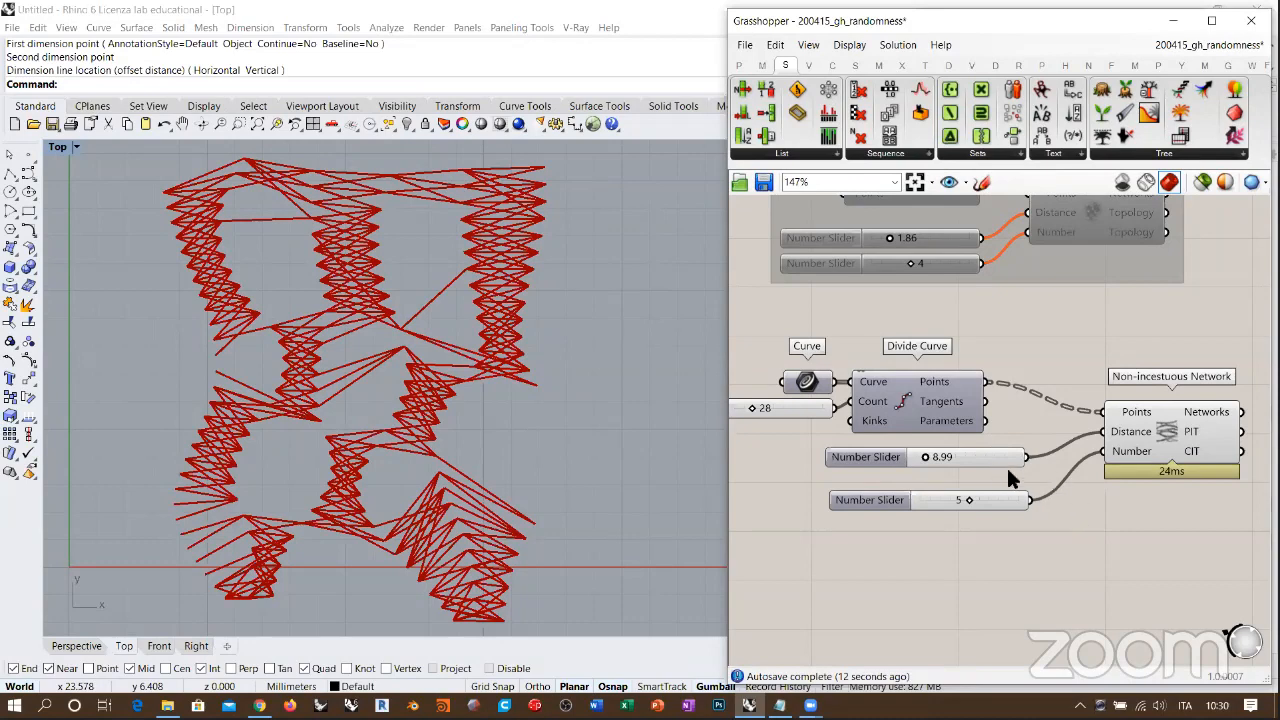
Step: Move the Distance and Number sliders directly below Divide Curve and align their right edges with it
drag(943, 471, 1030, 536)
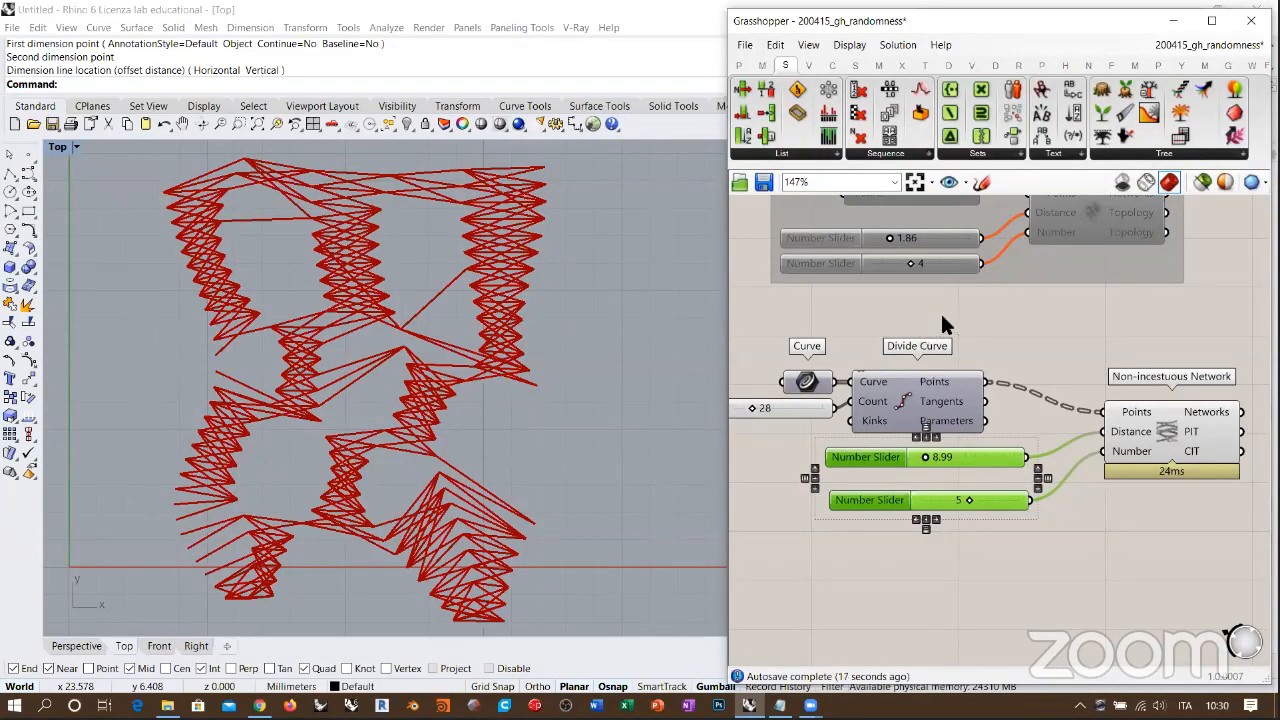
drag(992, 447, 952, 441)
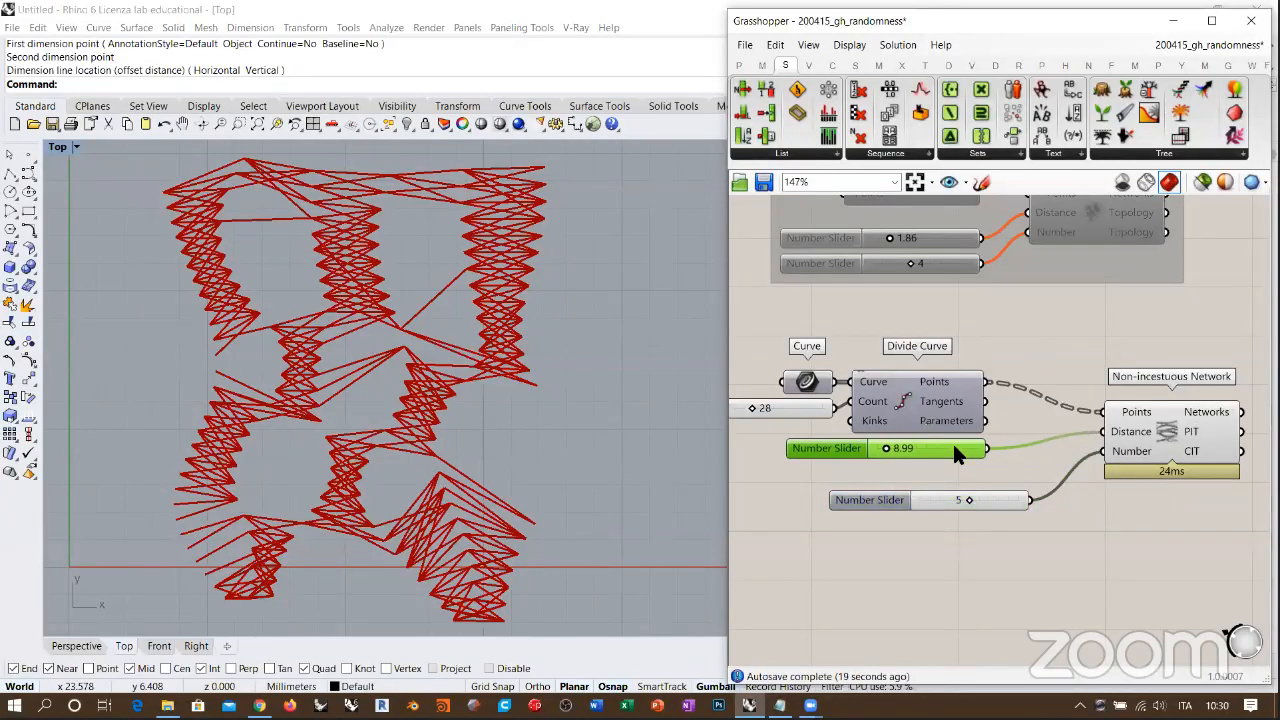
drag(1002, 501, 954, 477)
drag(993, 523, 931, 350)
click(891, 358)
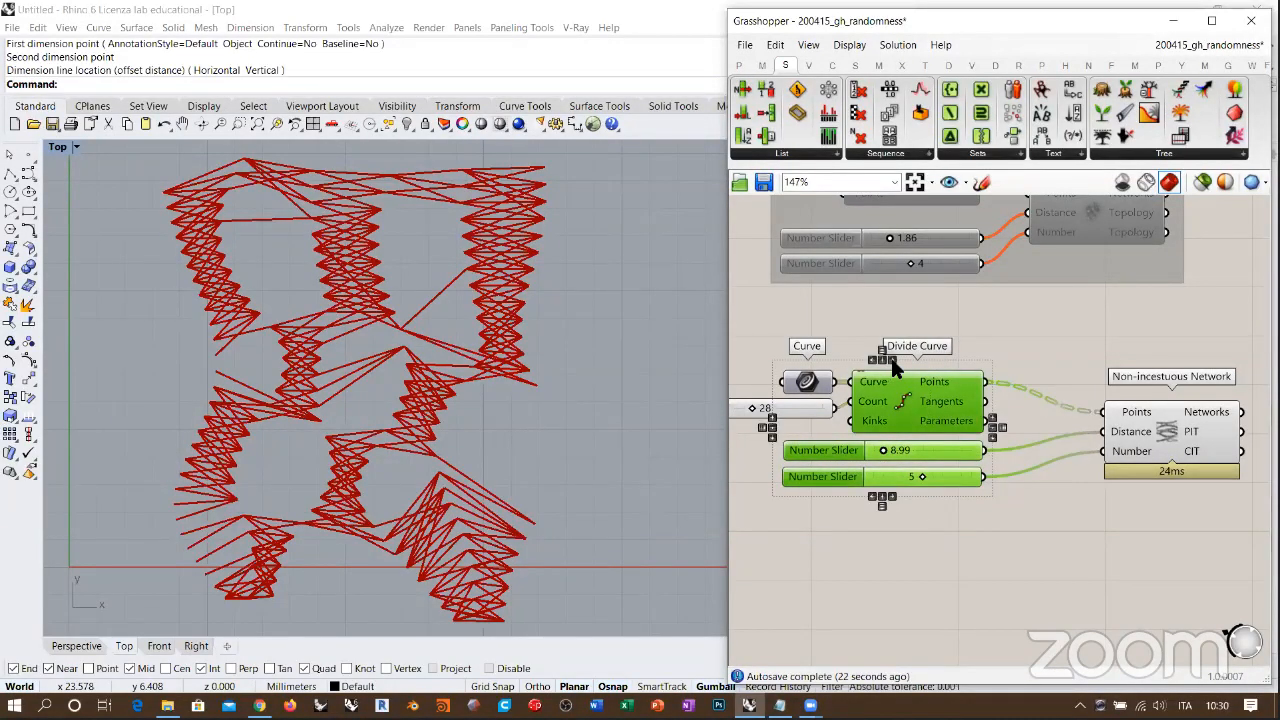
Step: Move the Non-incestuous Network component closer to Divide Curve and its two sliders
click(1040, 365)
drag(1140, 425, 1053, 428)
drag(1077, 333, 769, 515)
drag(1047, 400, 1190, 400)
click(1030, 319)
scroll(1060, 330, down, 2)
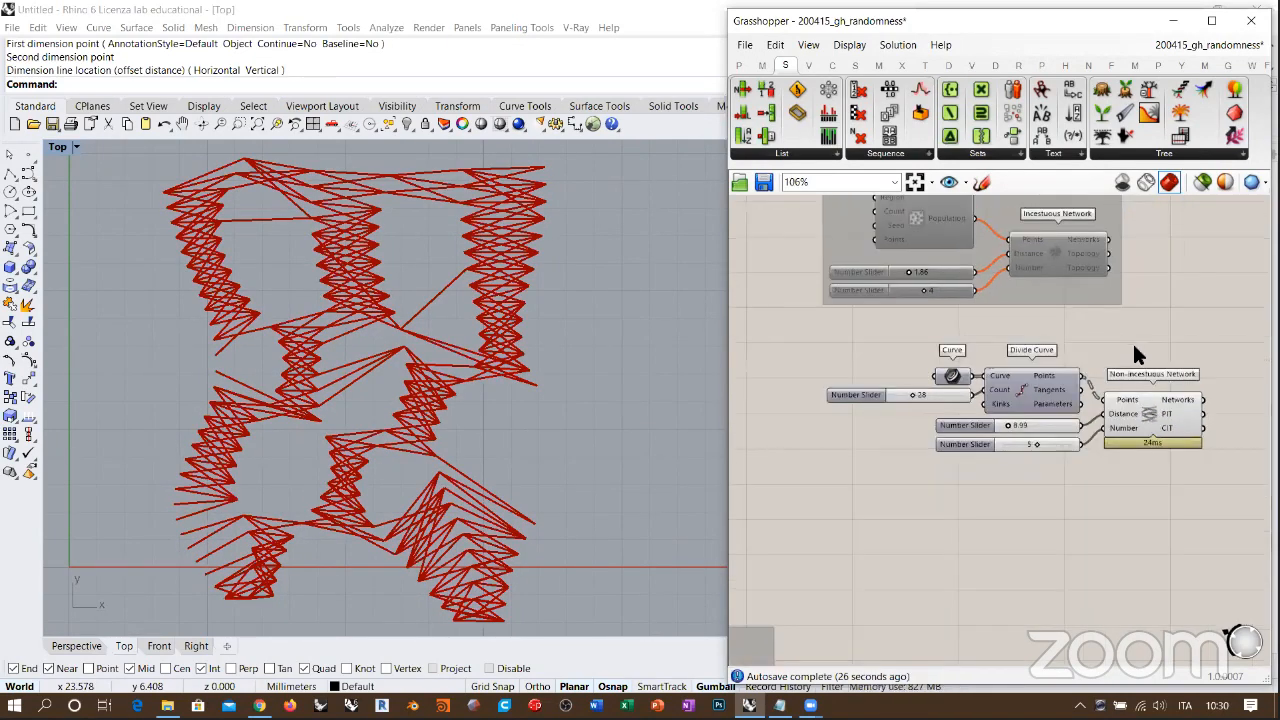
Step: Group all components of the Non-incestuous Network definition and disable them
drag(1163, 340, 892, 472)
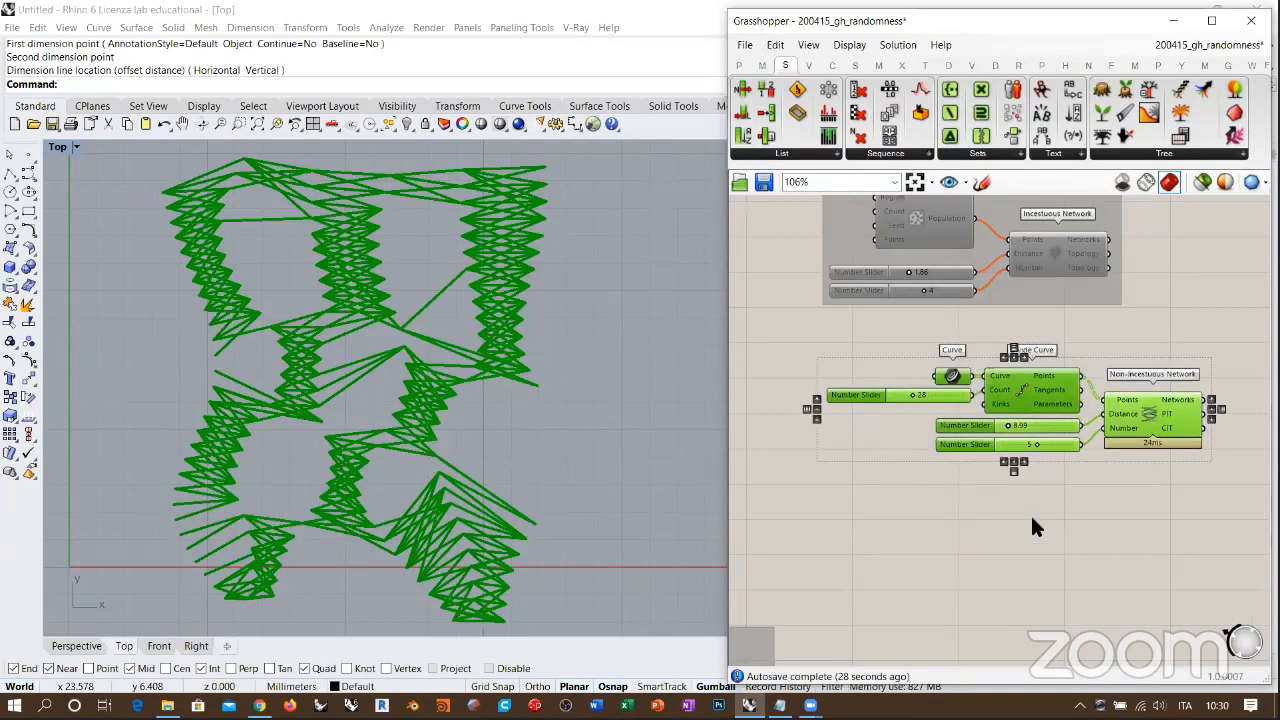
key(ctrl+g)
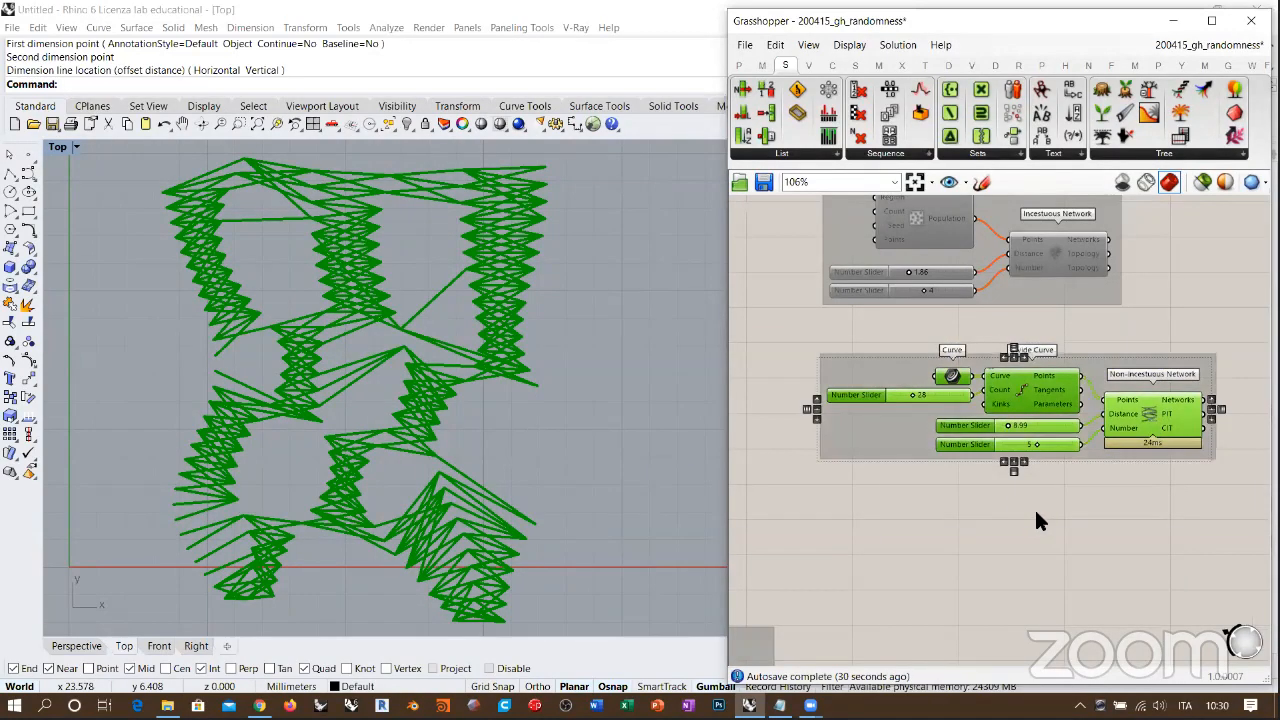
key(ctrl+e)
Step: Move the disabled Non-incestuous group closer beneath the Incestuous Network group, lining up their left edges
right_drag(995, 525, 927, 559)
click(932, 556)
drag(816, 405, 814, 381)
click(838, 477)
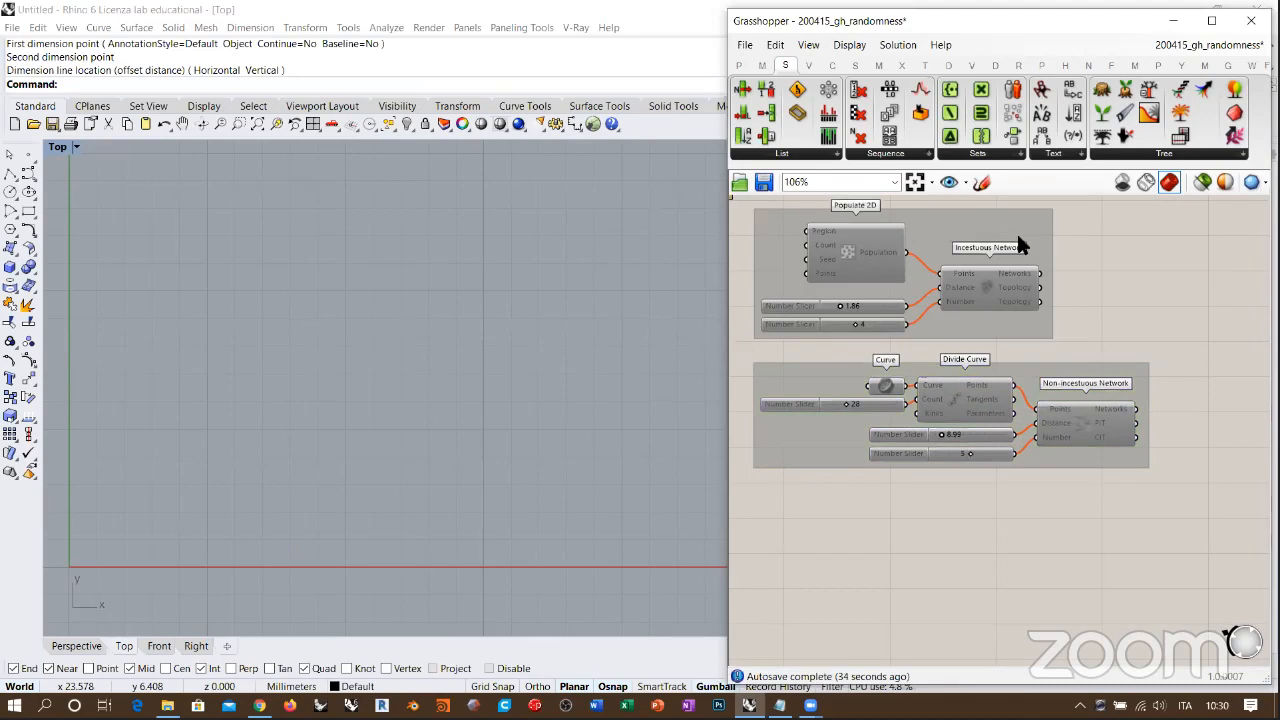
Step: Widen the Grasshopper window and place the Uncertainty components Randomize Numbers and Random below the network groups
drag(727, 336, 583, 336)
click(1175, 66)
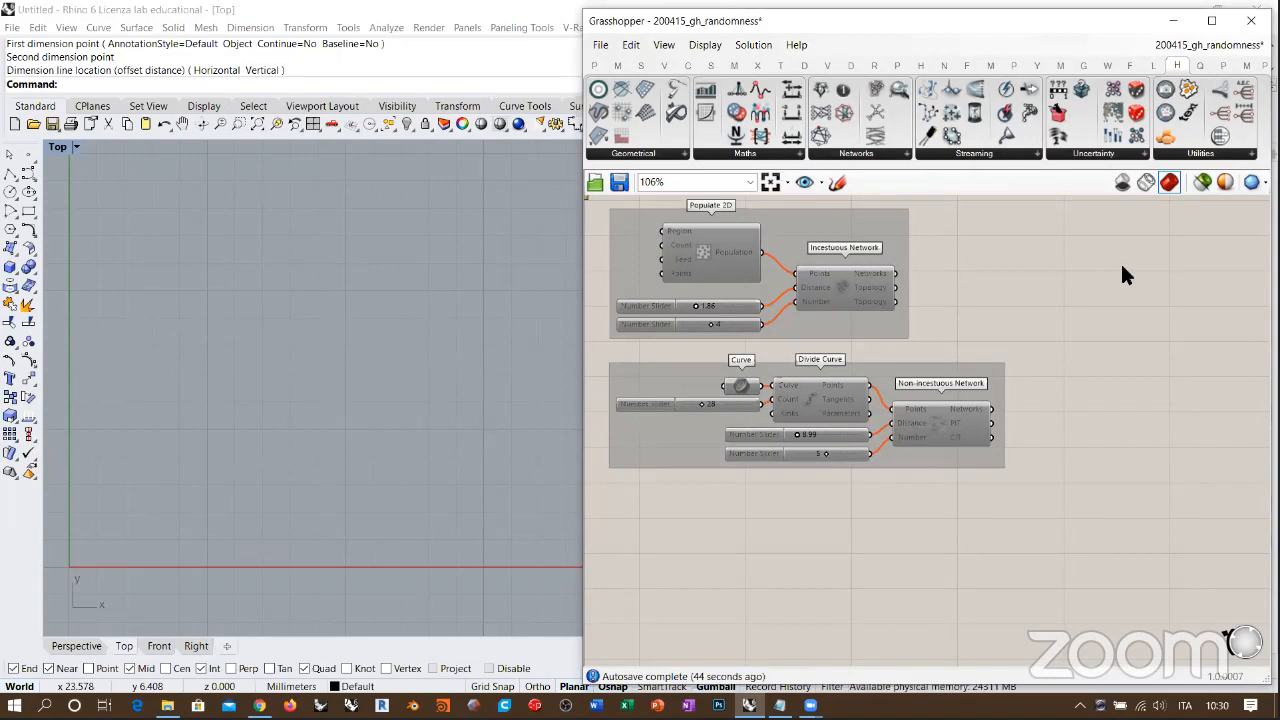
right_drag(1121, 318, 1094, 302)
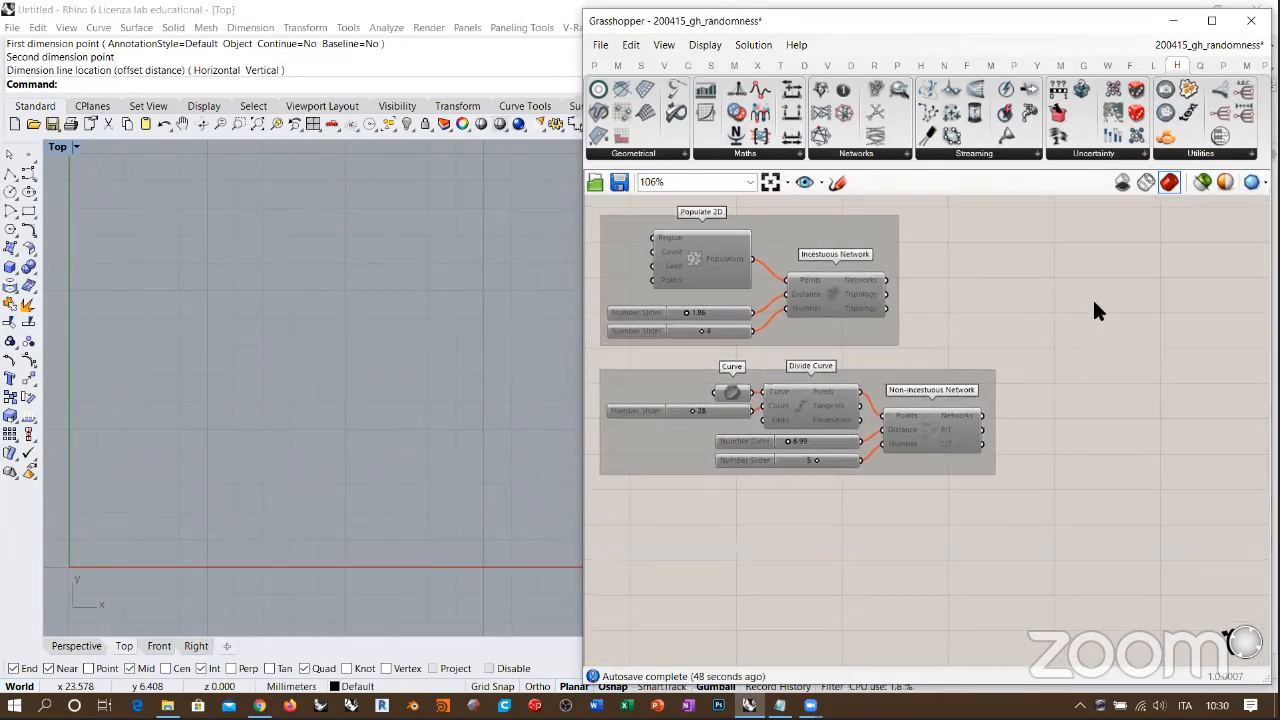
click(1089, 158)
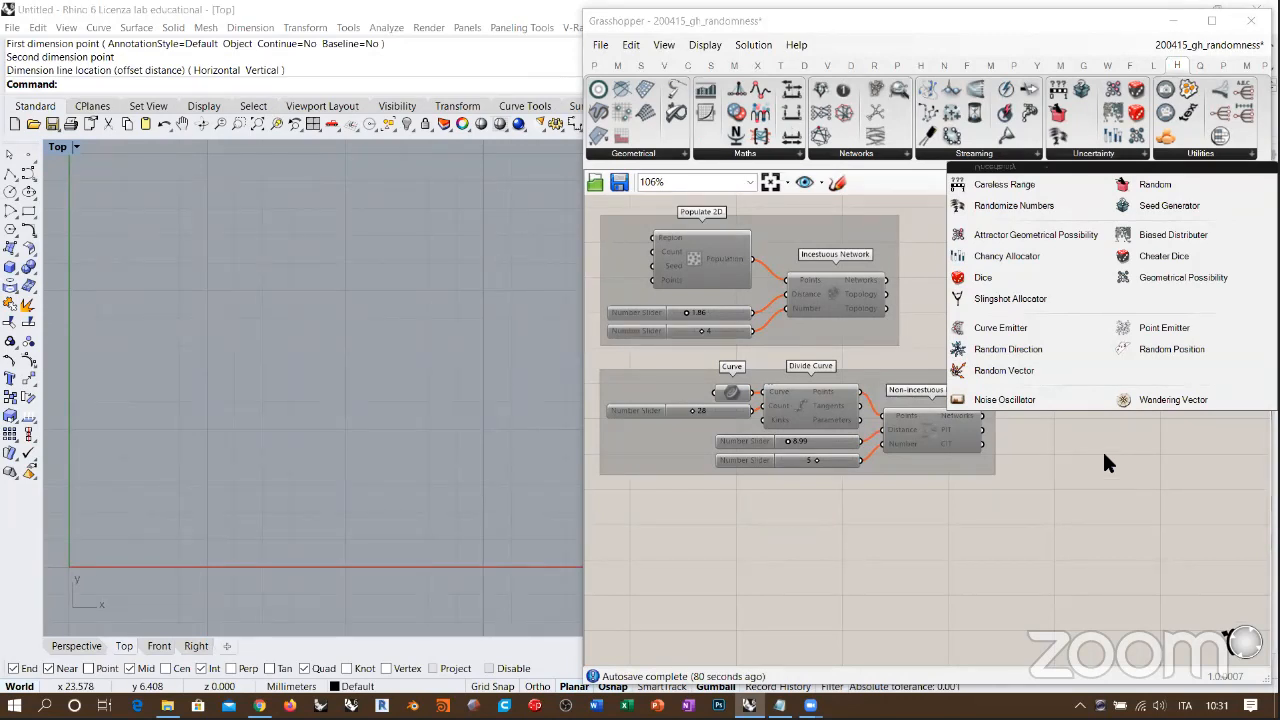
drag(1007, 213, 835, 522)
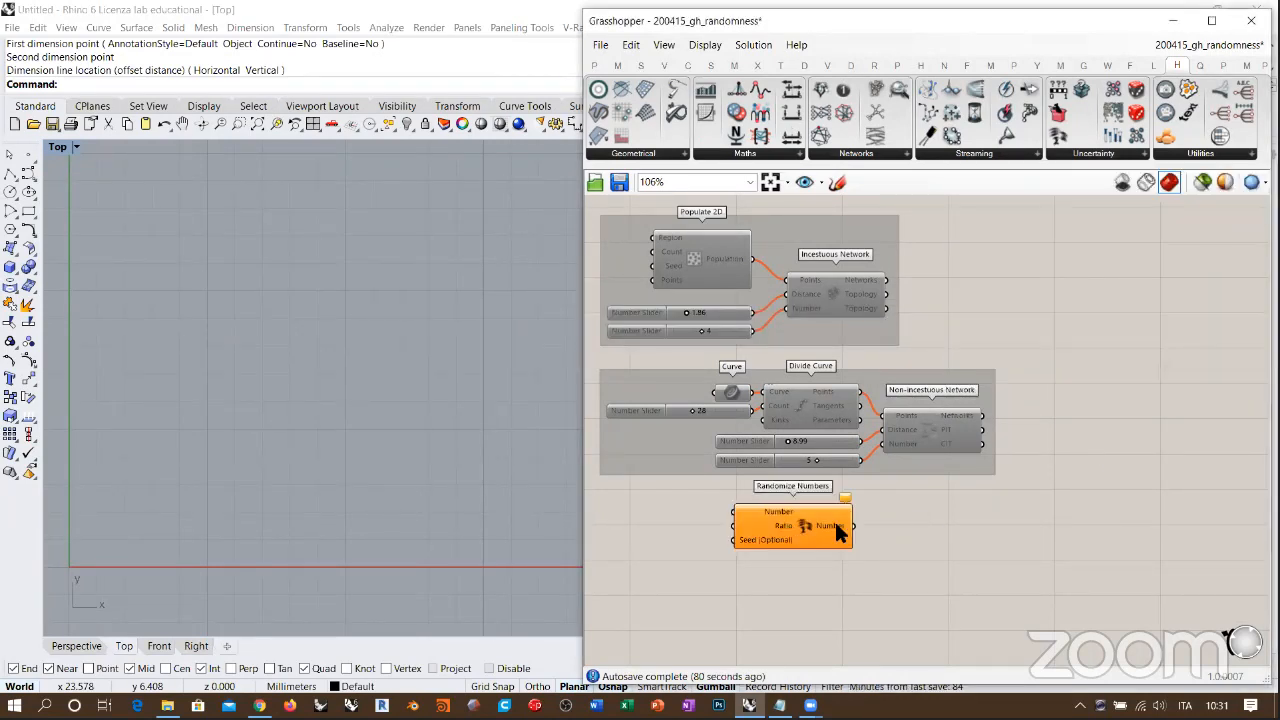
drag(1058, 115, 915, 522)
click(941, 565)
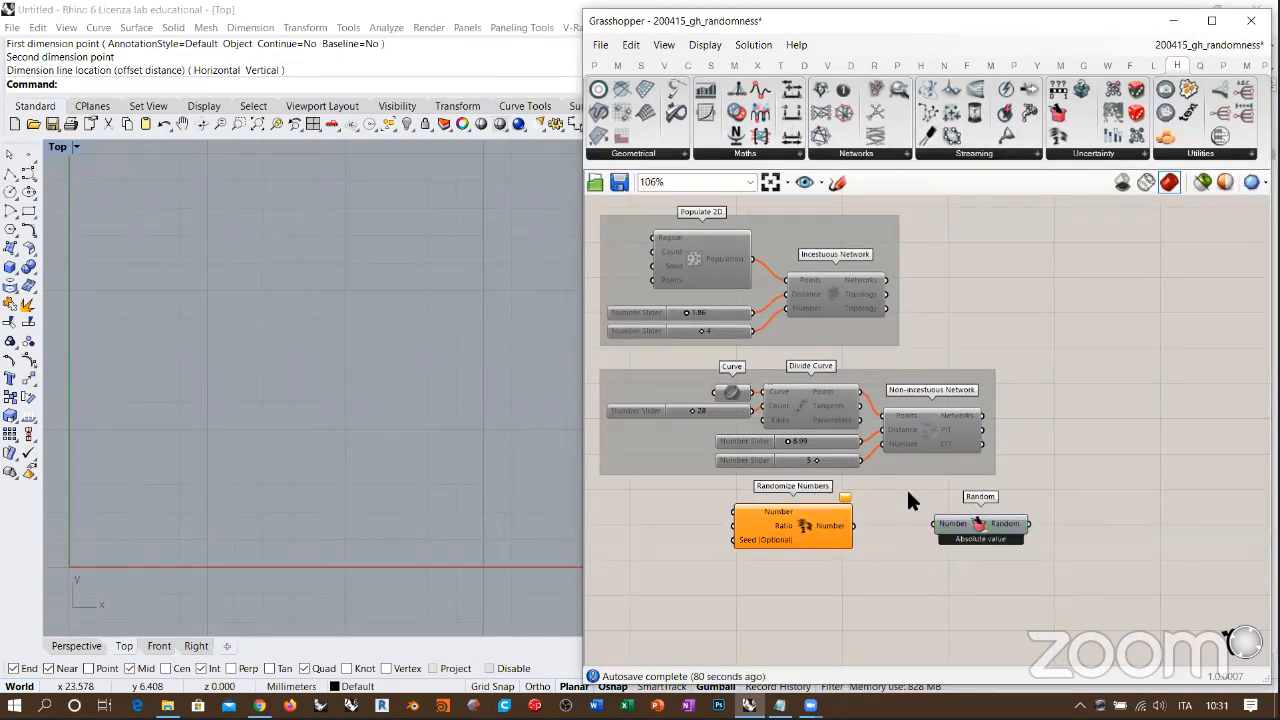
Step: Compare a temporary standard Random component with the Uncertainty version up close, and delete the standard one
double_click(890, 553)
text(rand)
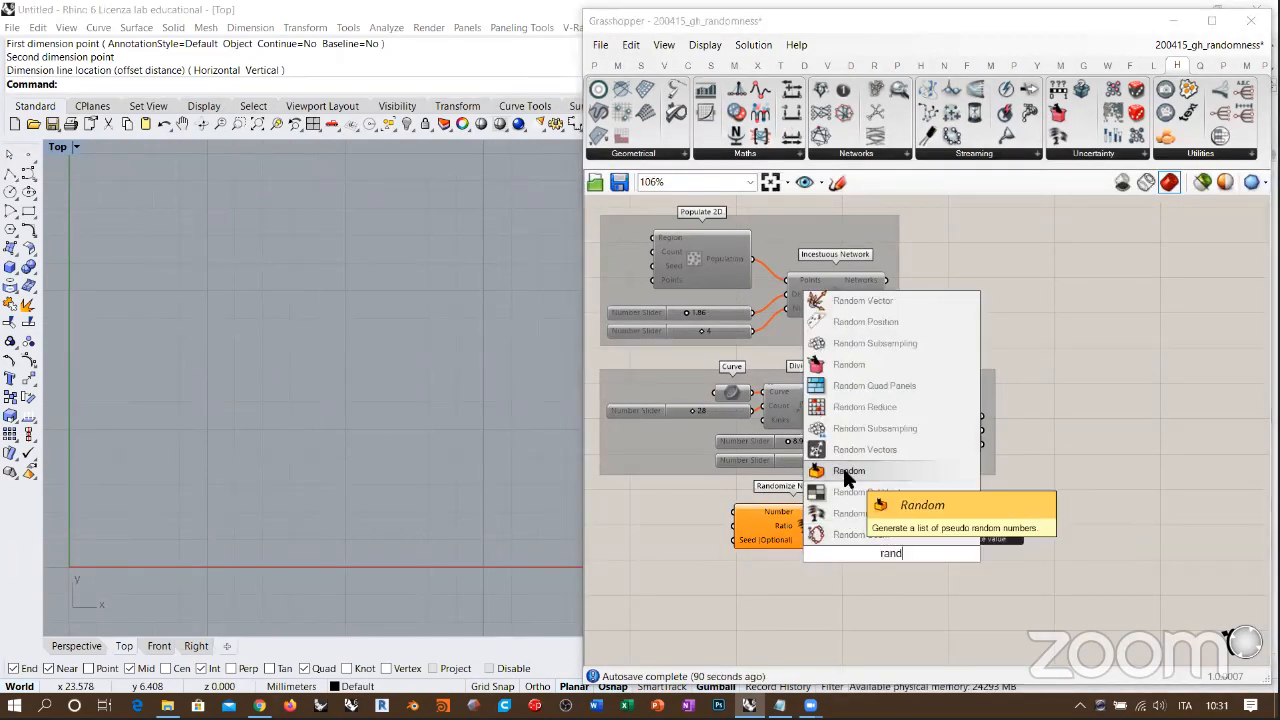
click(843, 469)
drag(893, 558, 976, 577)
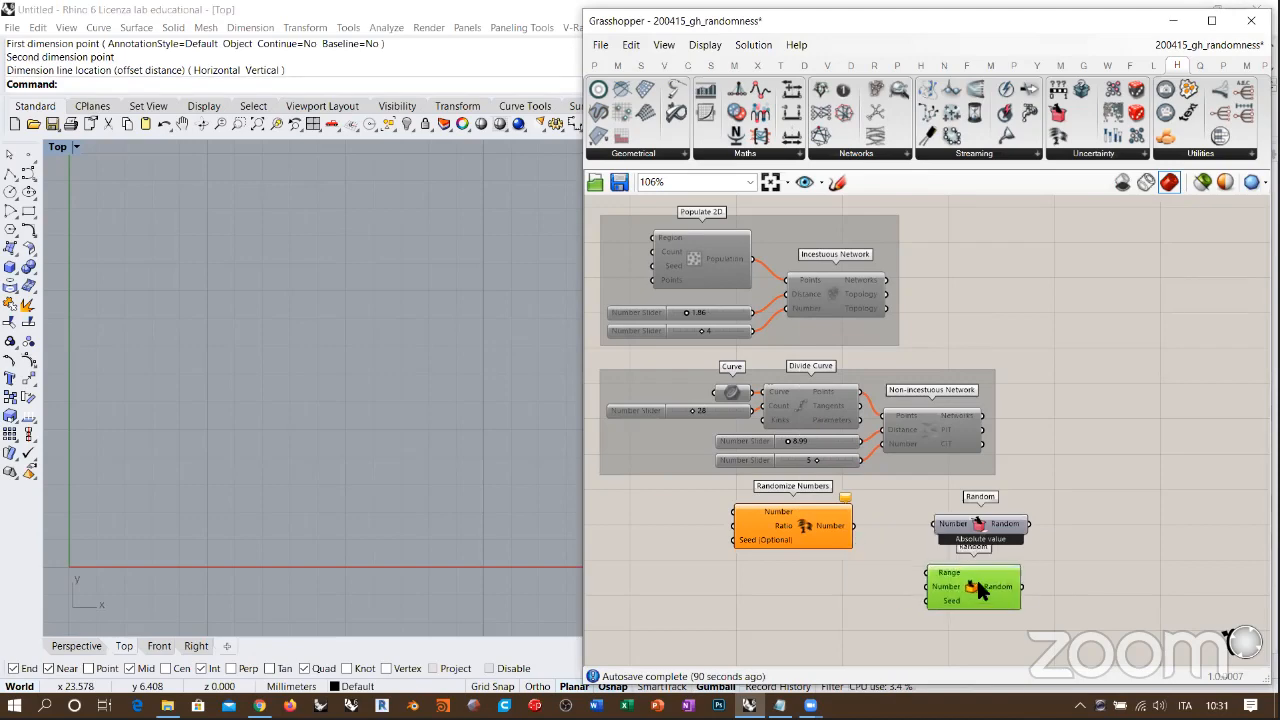
scroll(976, 577, up, 5)
scroll(944, 439, up, 1)
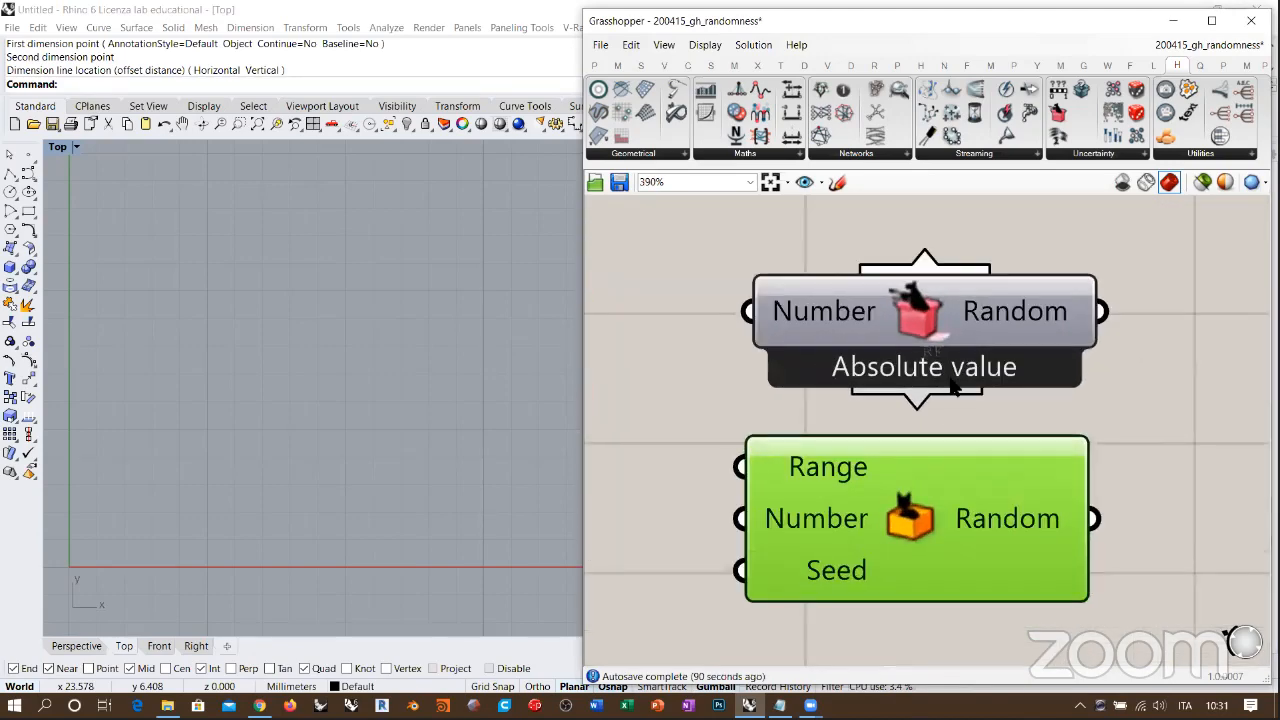
scroll(950, 419, up, 2)
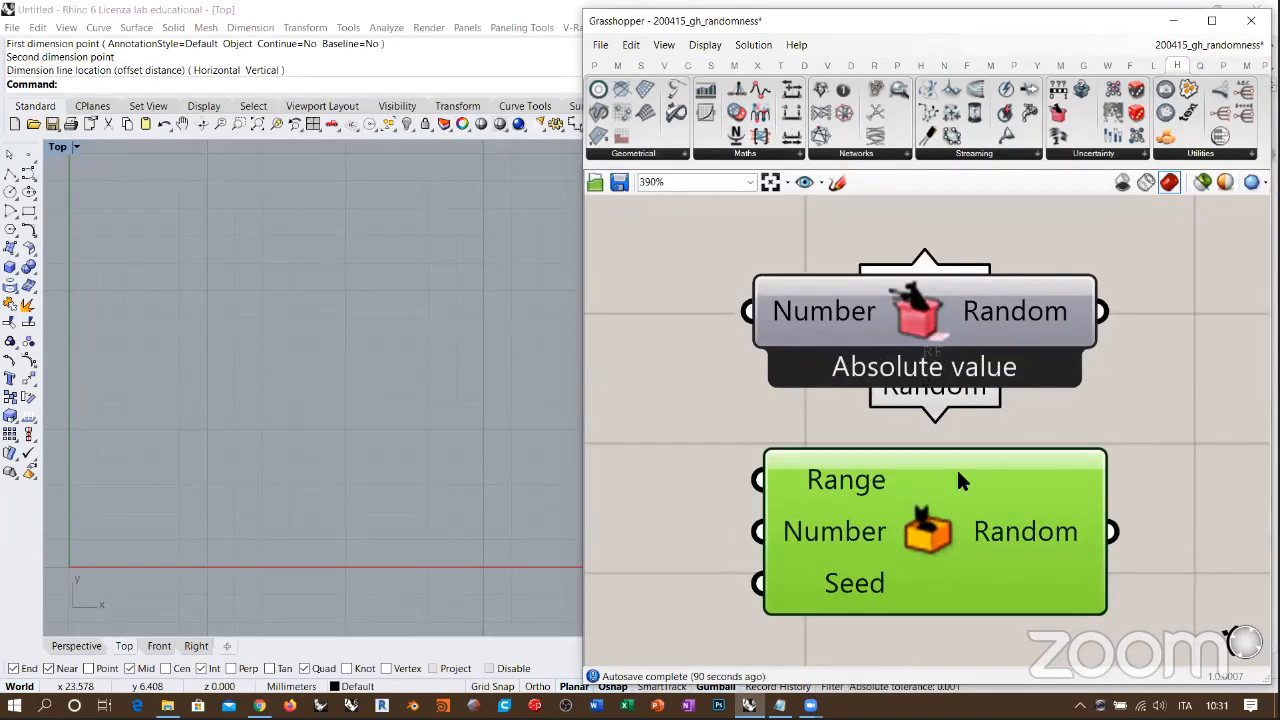
scroll(960, 478, down, 3)
key(Delete)
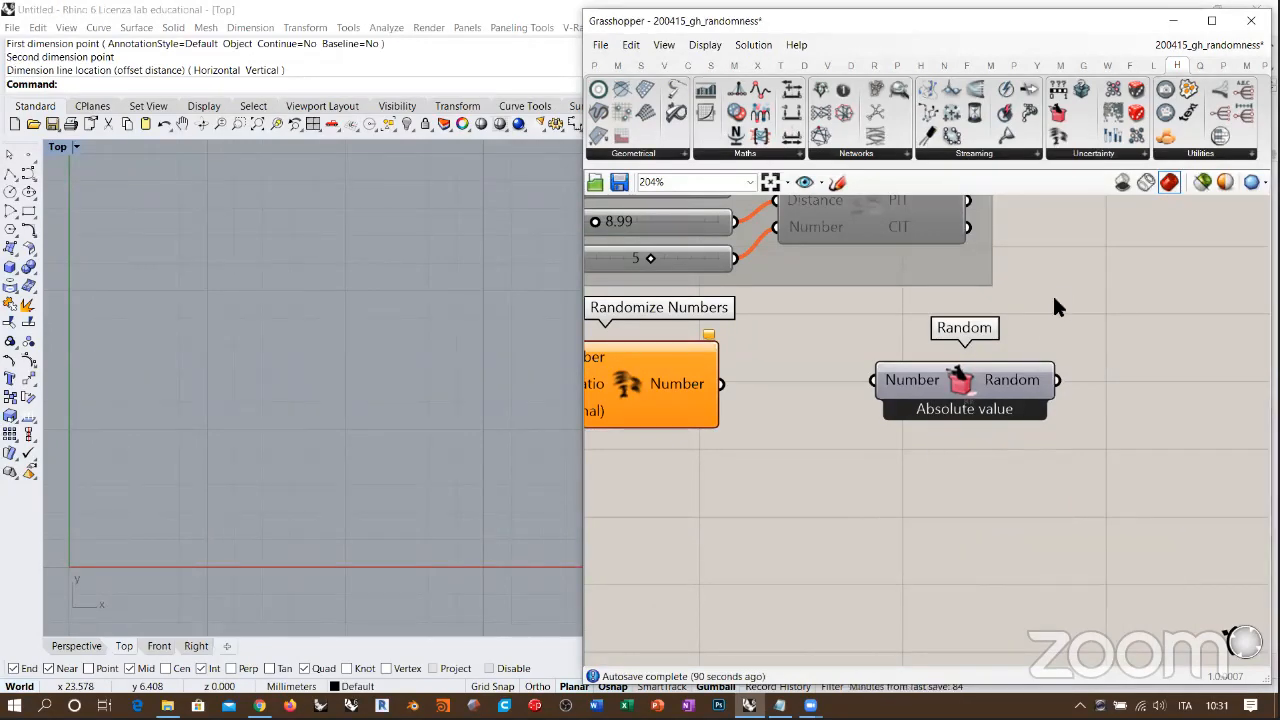
Step: Place the Uncertainty Seed Generator component below Randomize Numbers
scroll(1052, 293, down, 3)
click(1088, 160)
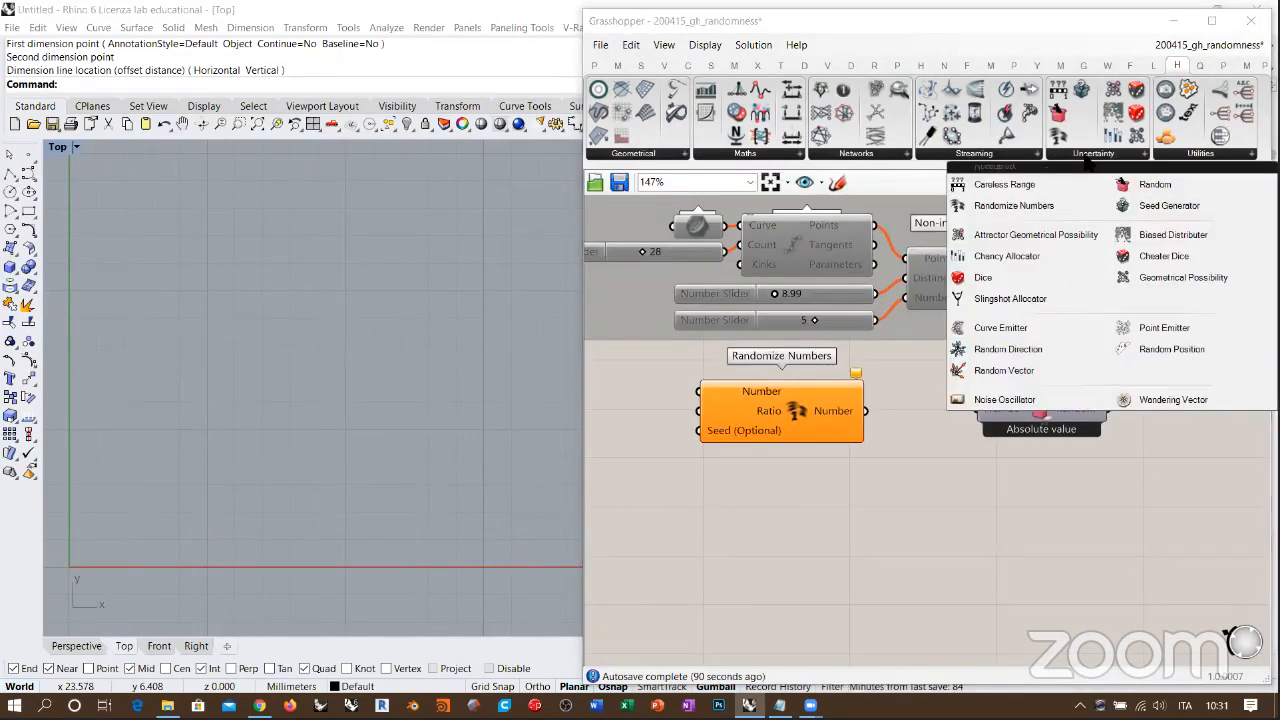
drag(1158, 206, 795, 569)
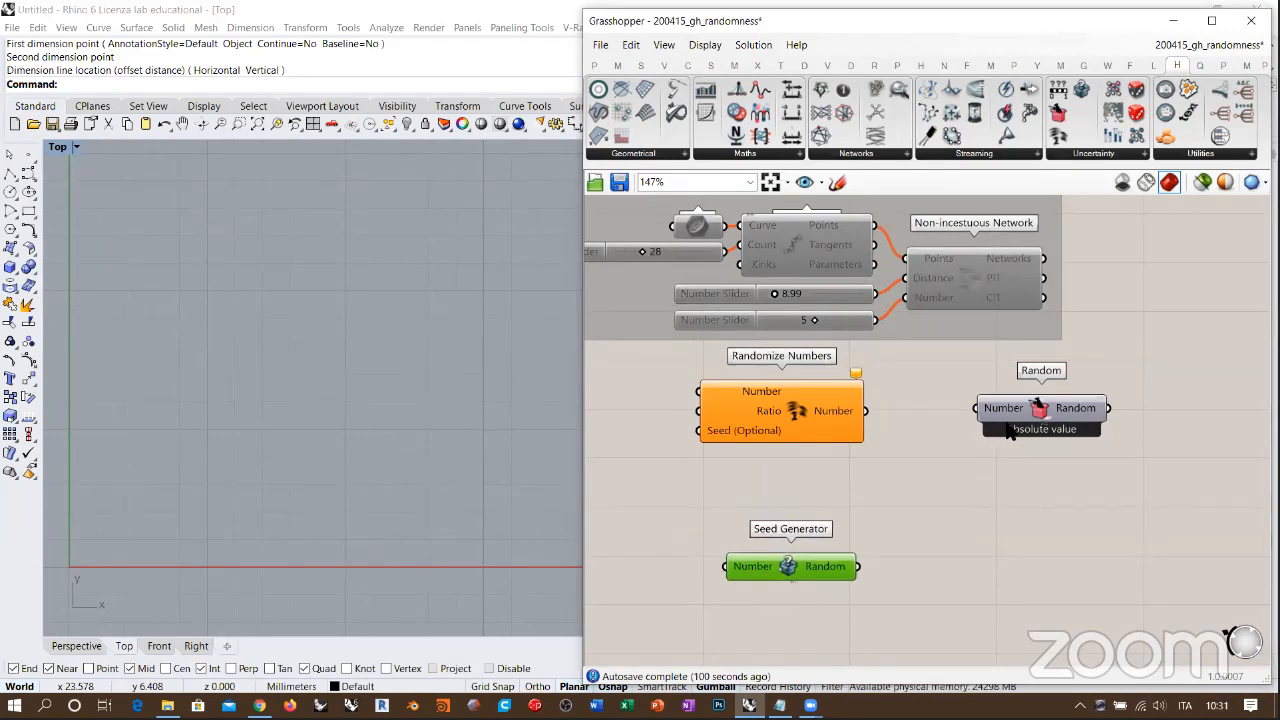
Step: Stack Random between Randomize Numbers and Seed Generator, with right edges aligned and even vertical spacing
drag(1008, 425, 759, 503)
drag(804, 564, 799, 575)
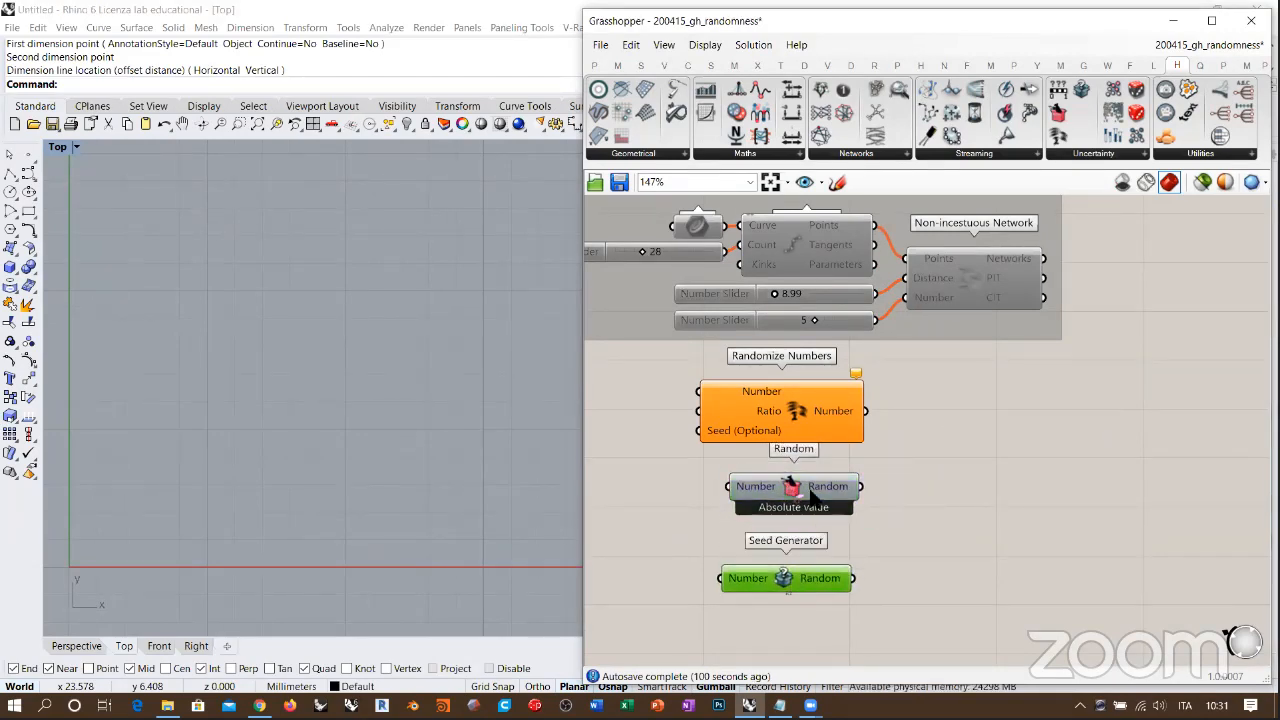
drag(811, 489, 808, 495)
drag(794, 579, 804, 579)
drag(916, 614, 787, 372)
click(873, 484)
click(1006, 428)
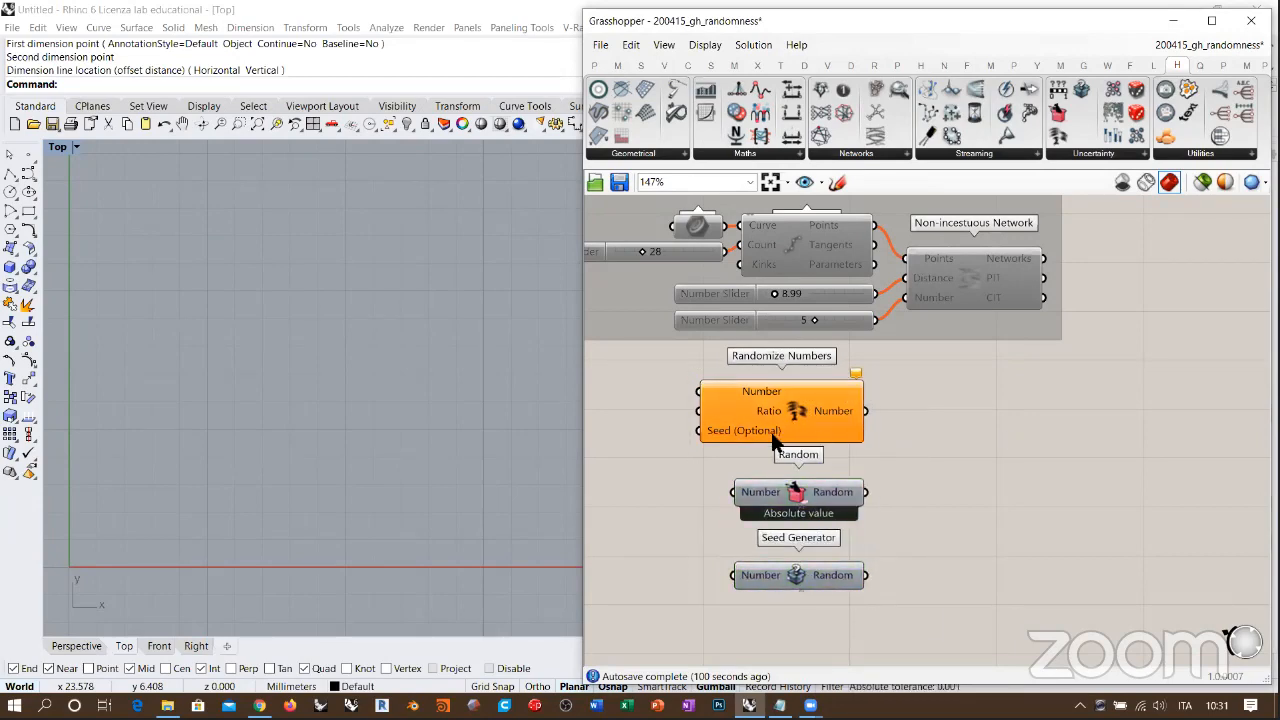
right_drag(866, 430, 1056, 409)
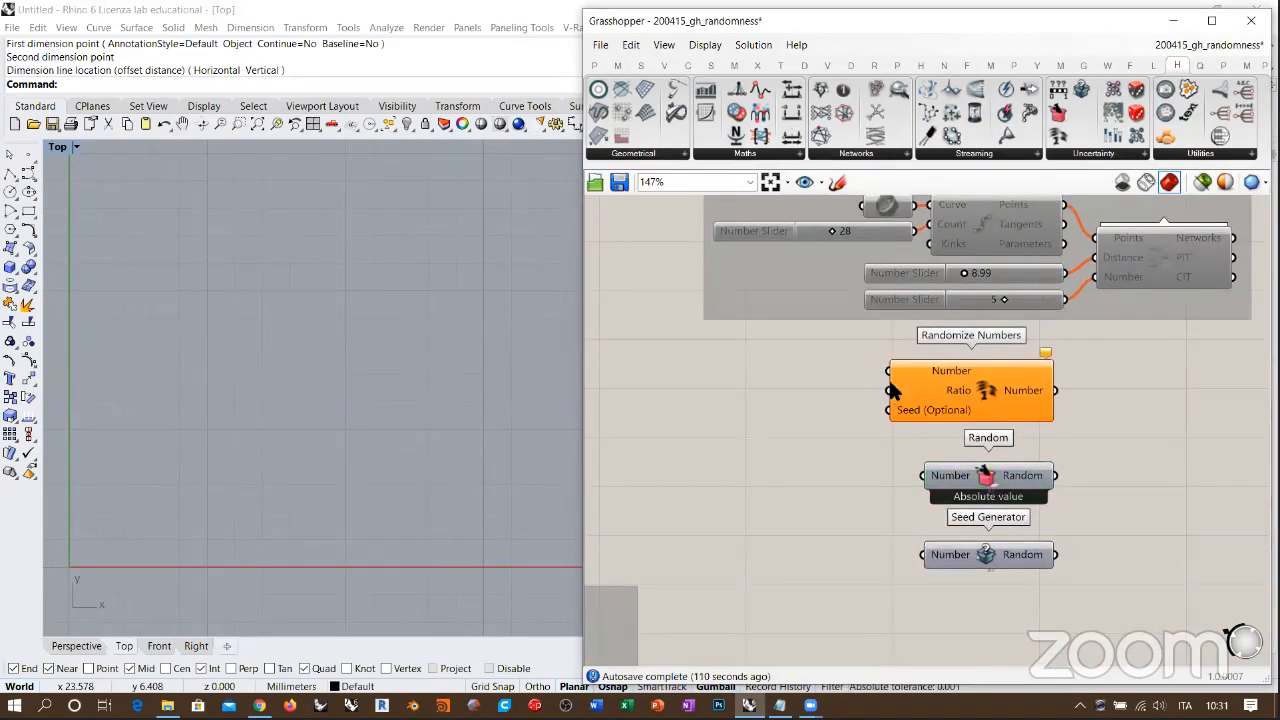
scroll(1030, 410, up, 4)
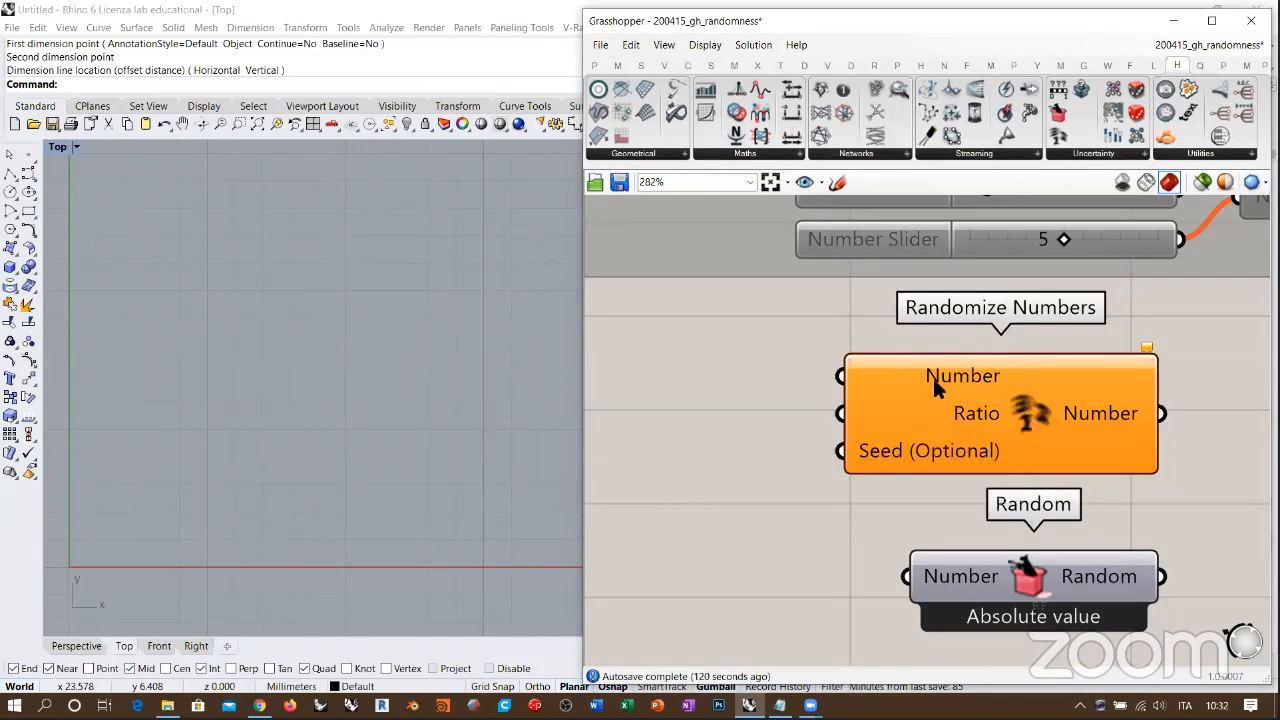
scroll(882, 403, down, 5)
double_click(741, 403)
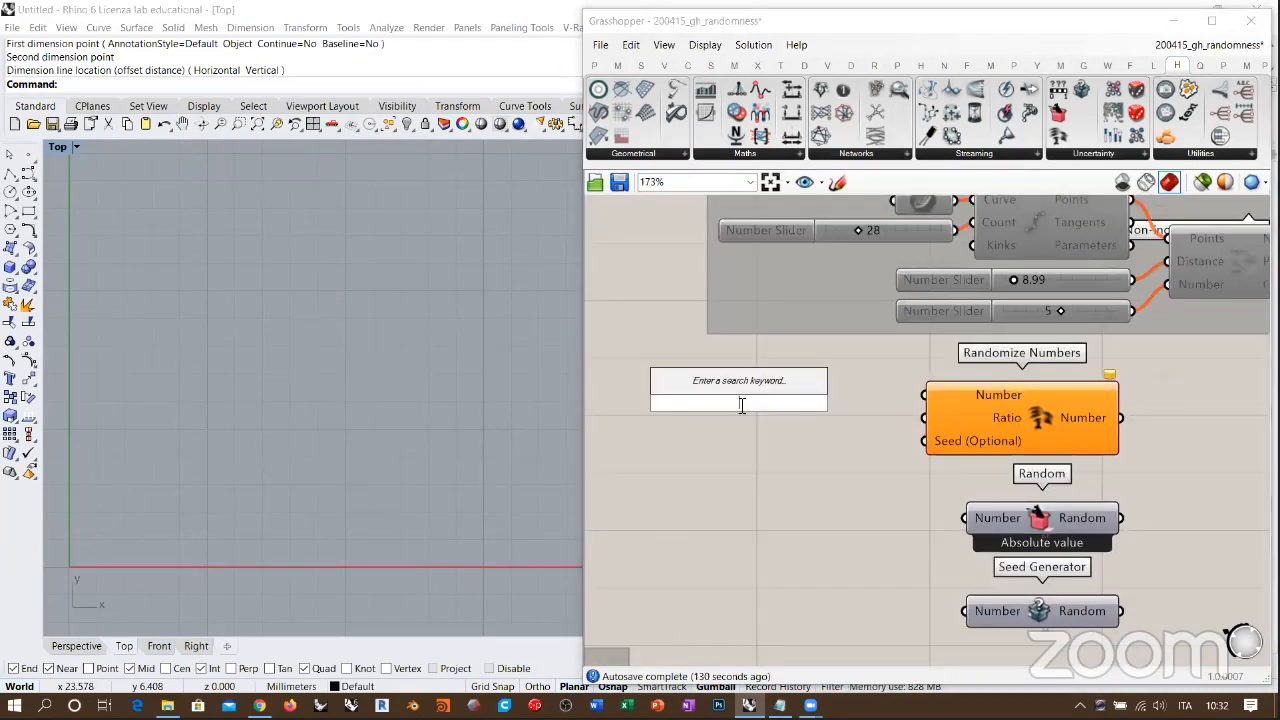
text(1)
key(Return)
click(794, 400)
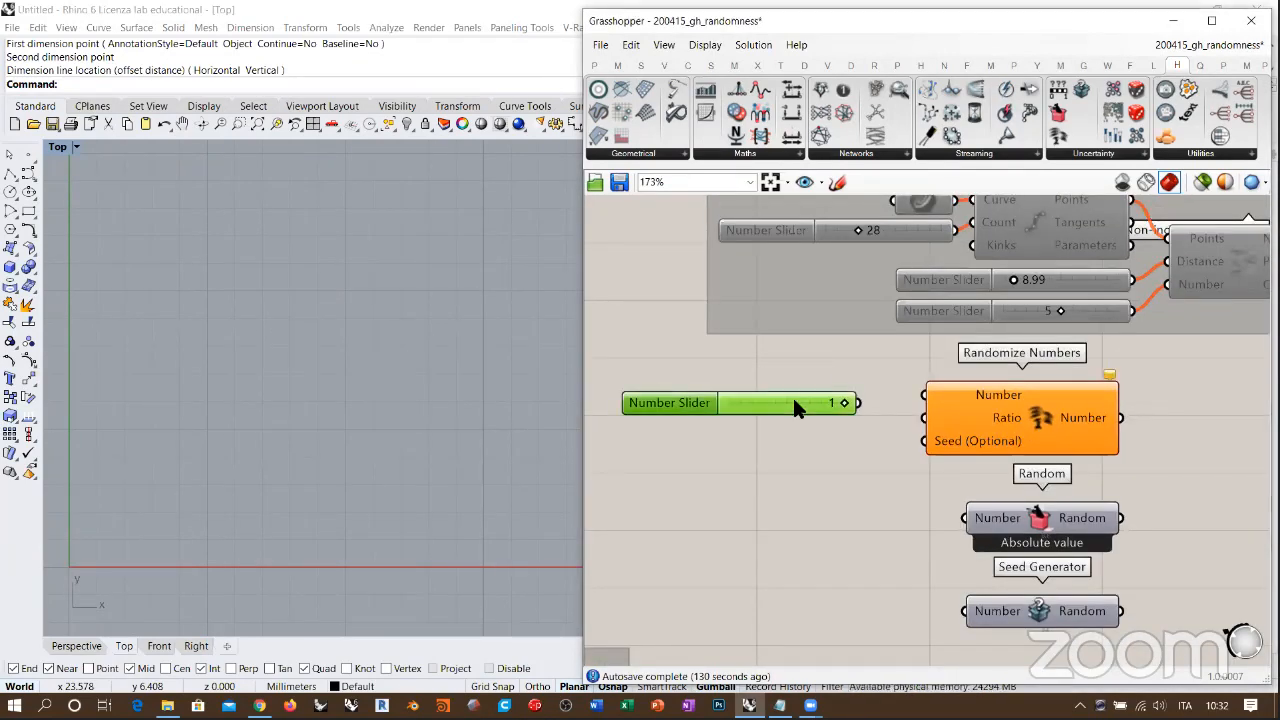
key(Delete)
Step: Add a number slider with value 2 and connect it to the Number input of Randomize Numbers
double_click(794, 403)
text(2)
key(Return)
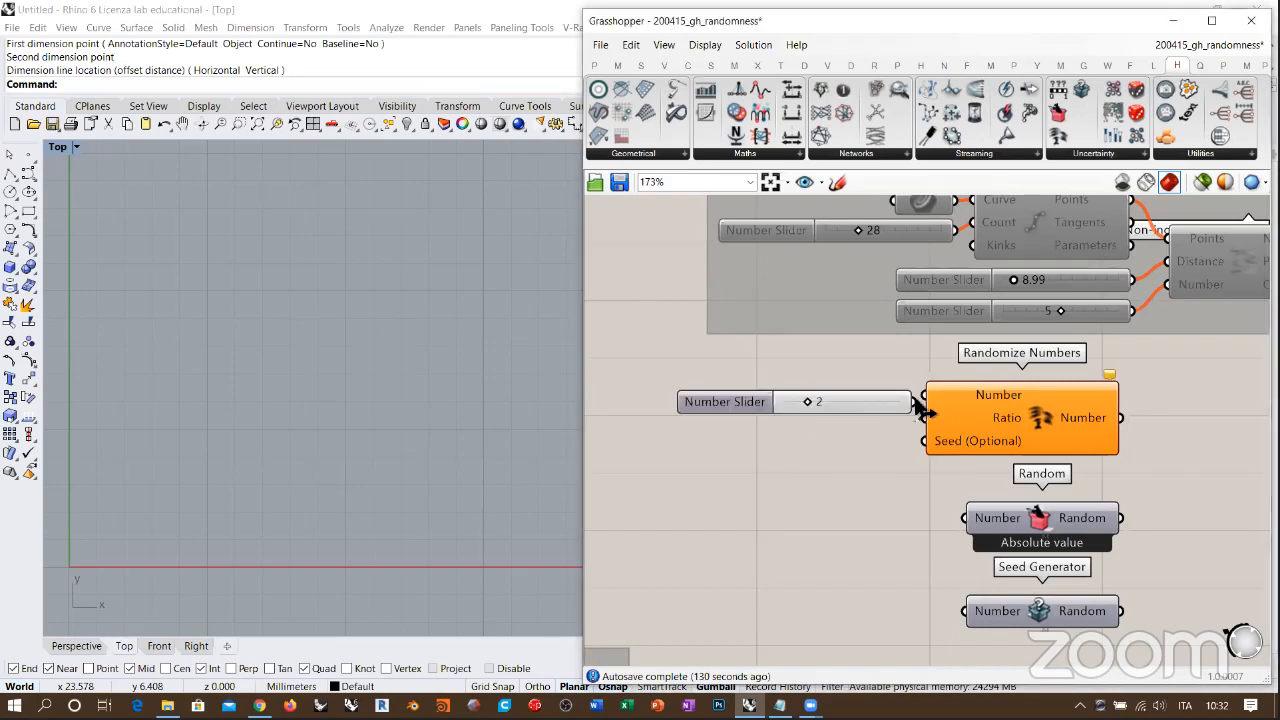
drag(872, 403, 859, 396)
click(874, 428)
Step: Add a panel beside Randomize Numbers and connect the component's Number output to it
right_drag(1147, 431, 1013, 420)
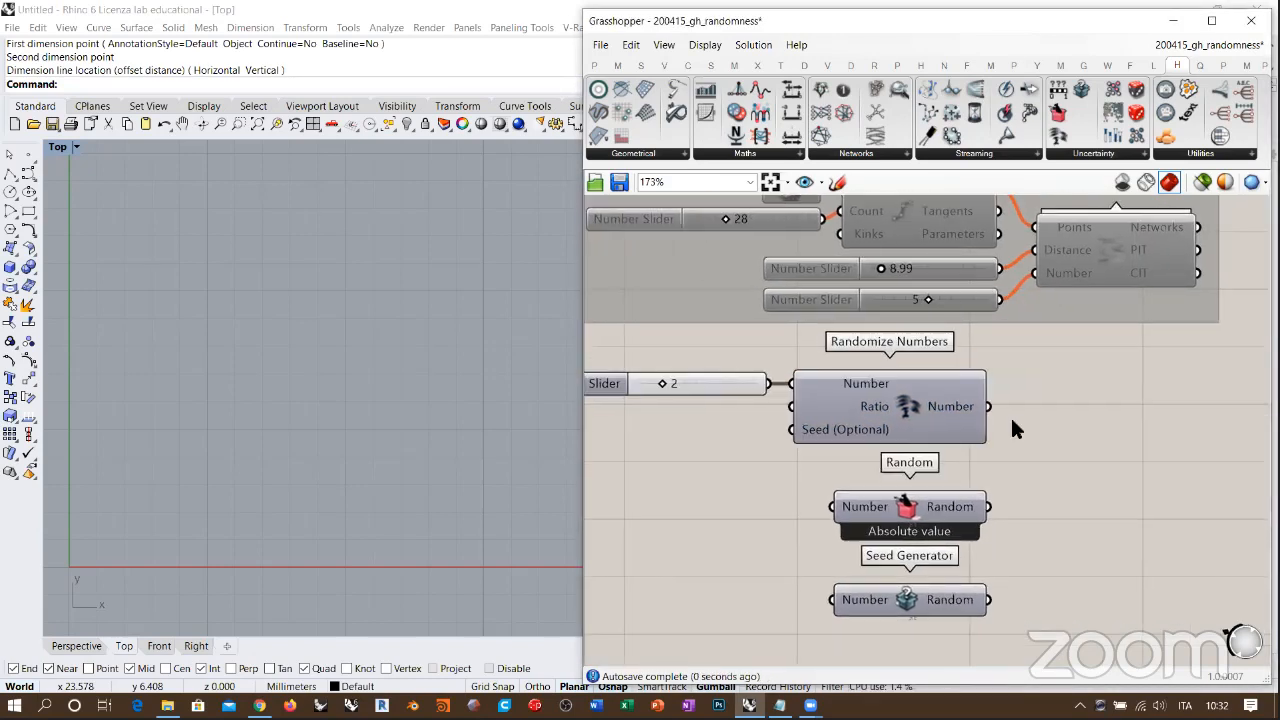
double_click(1114, 406)
text(")
key(Return)
drag(1020, 406, 987, 406)
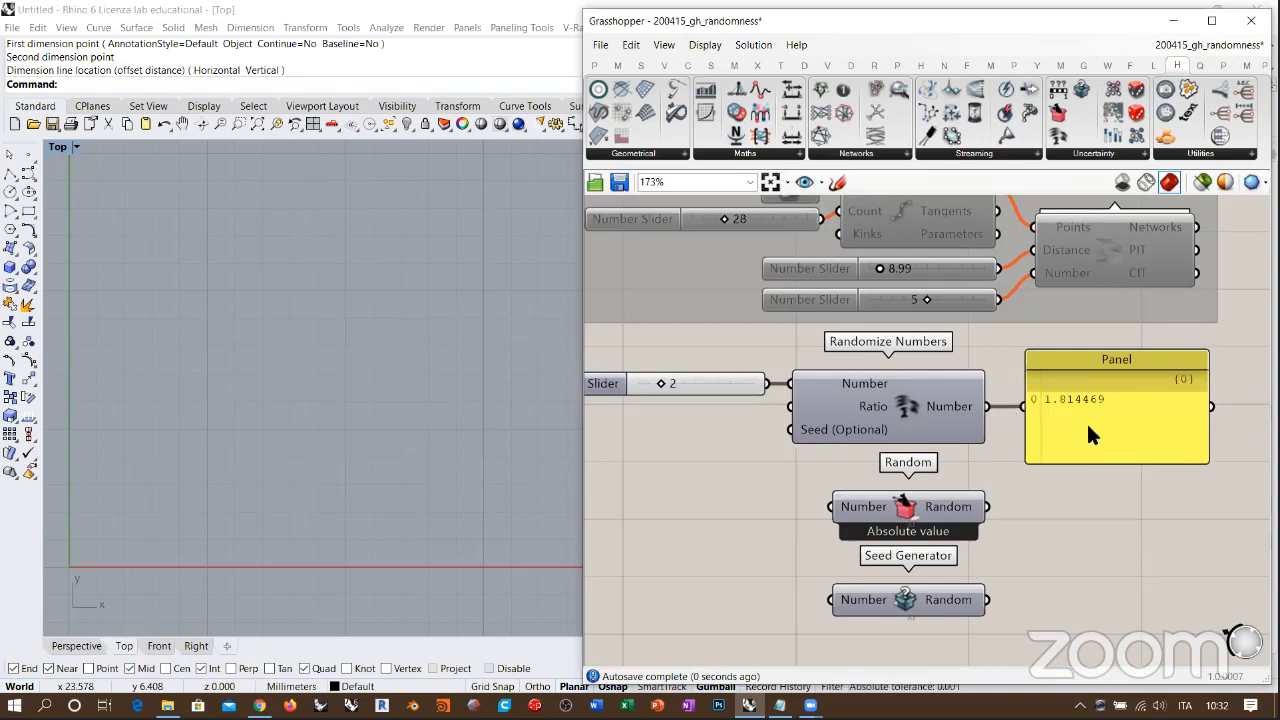
right_drag(900, 433, 923, 434)
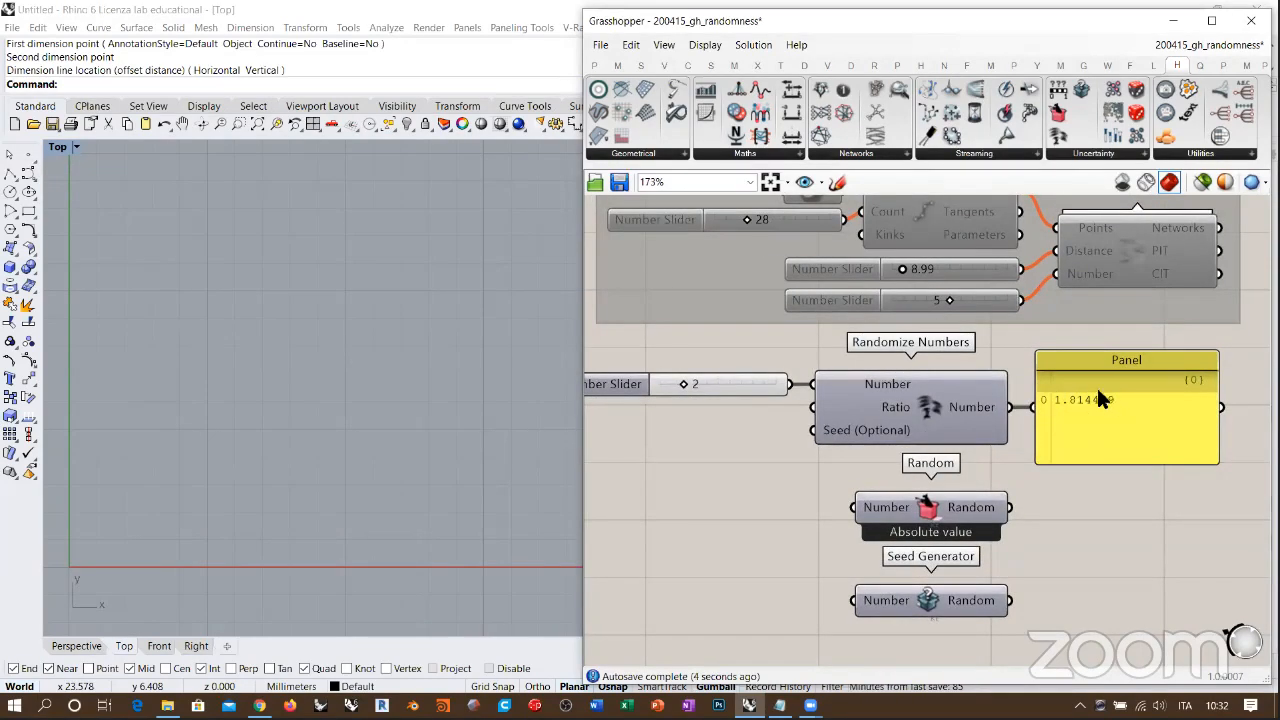
mouse_move(895, 410)
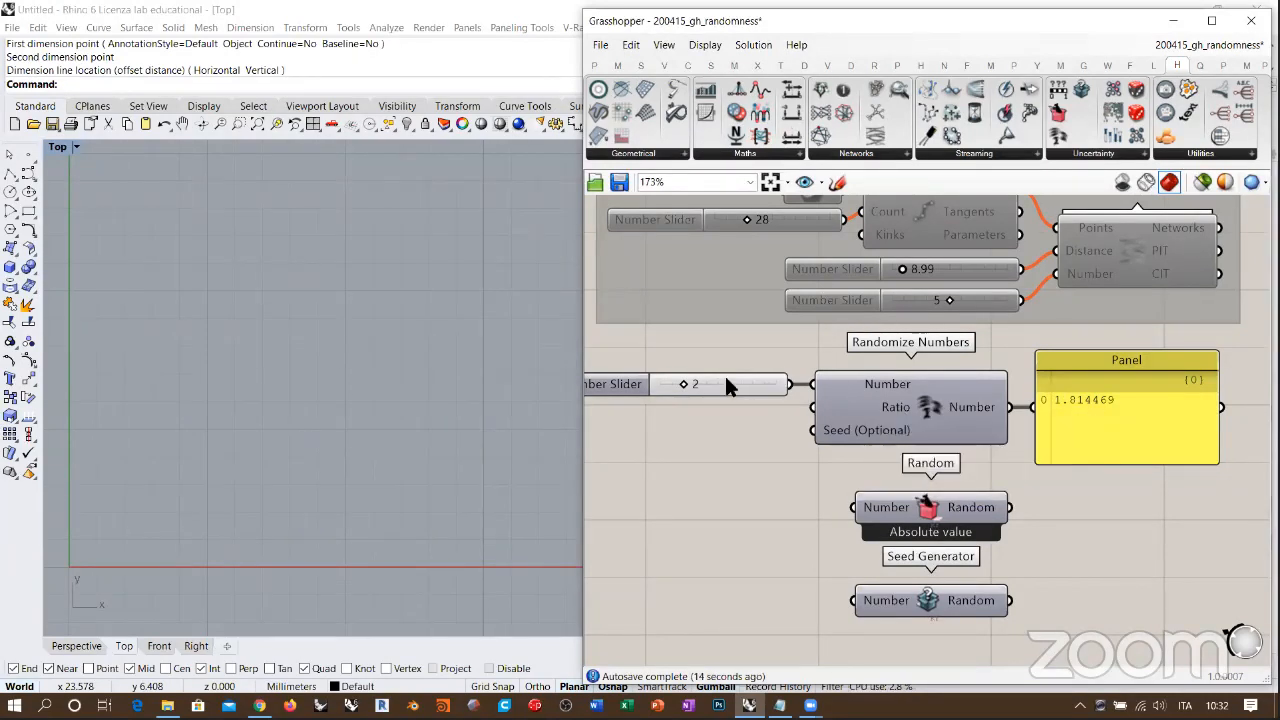
Step: Add a number slider with value 0.000 and connect it to the Ratio input of Randomize Numbers
right_drag(746, 425, 808, 428)
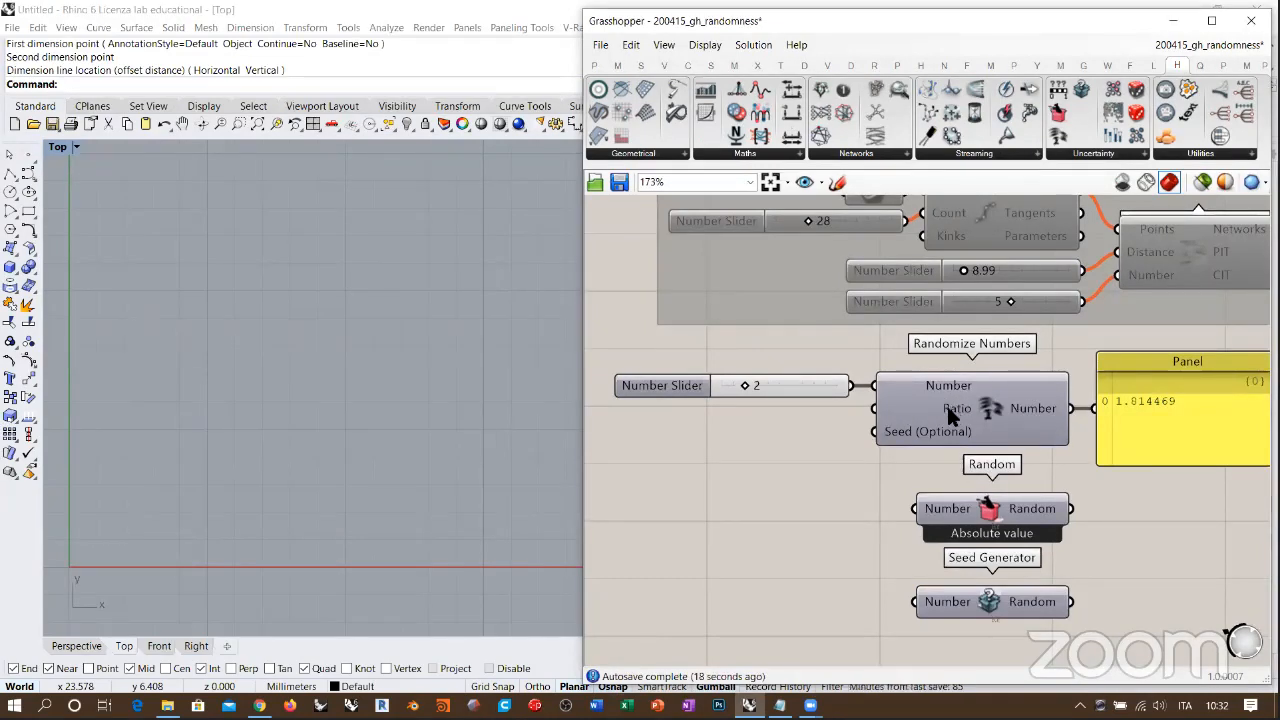
mouse_move(950, 409)
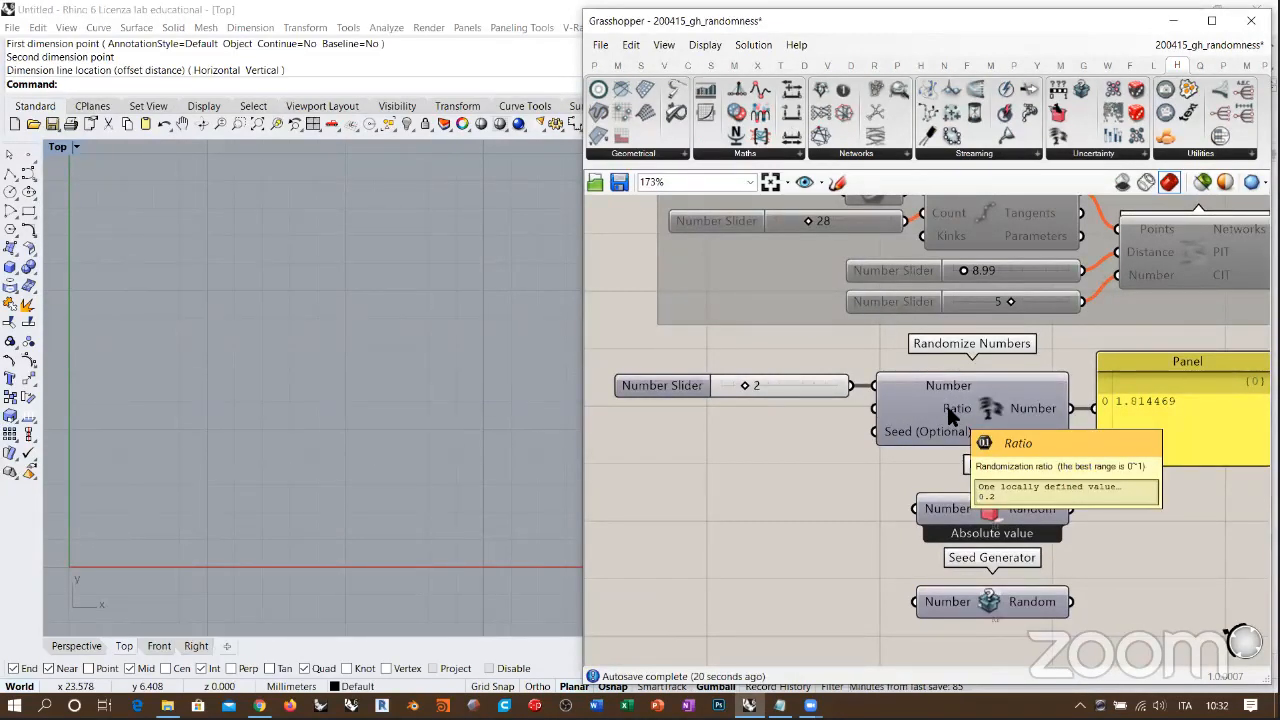
double_click(750, 437)
text(0.000<1)
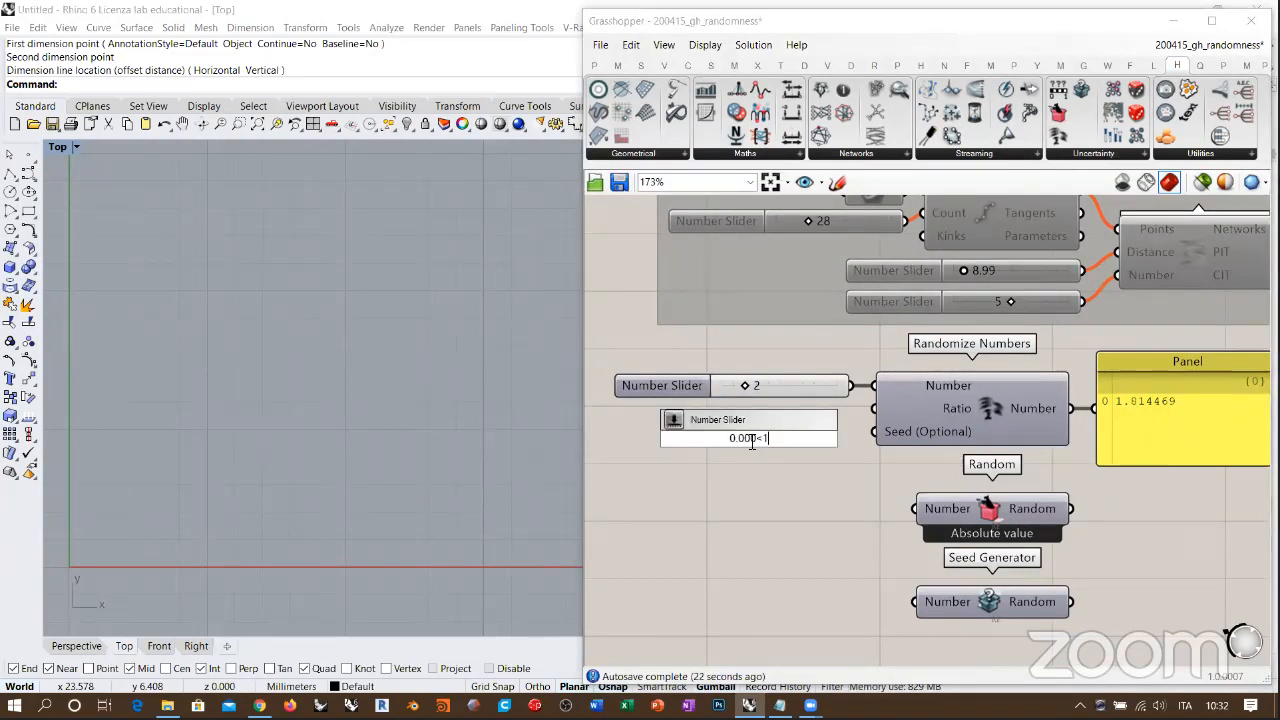
key(Return)
drag(814, 438, 792, 417)
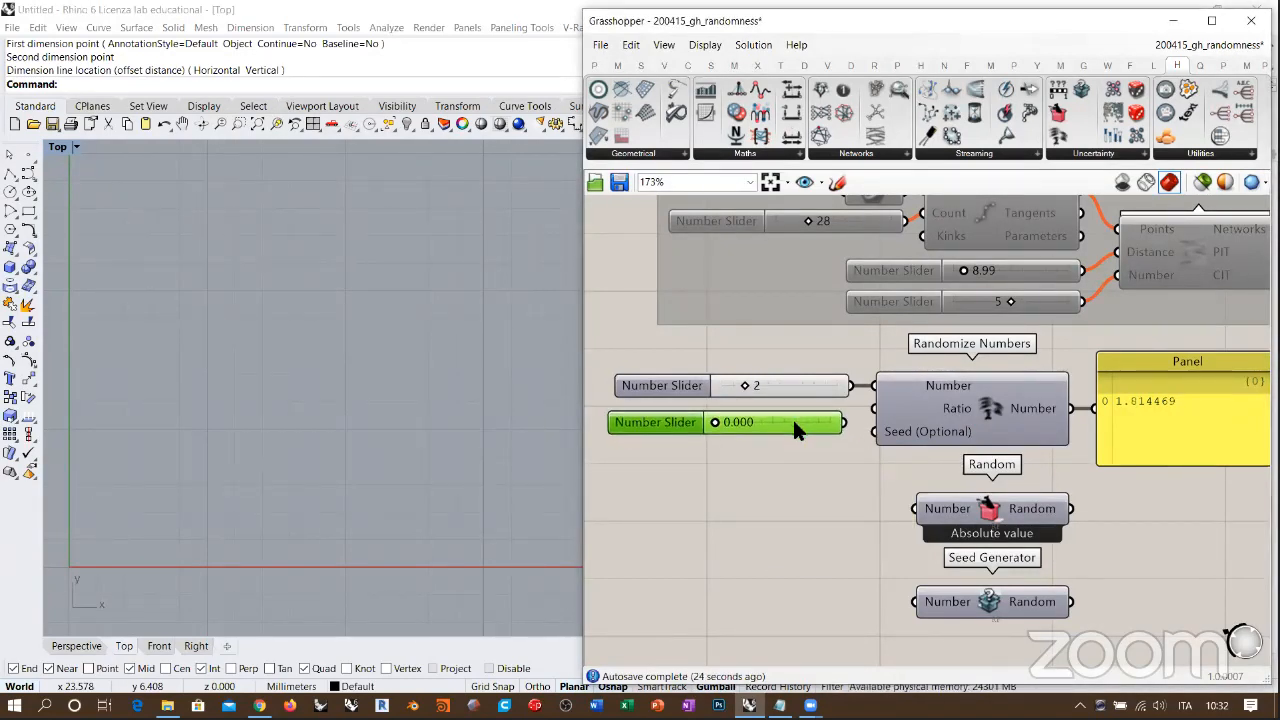
drag(878, 420, 843, 422)
click(797, 449)
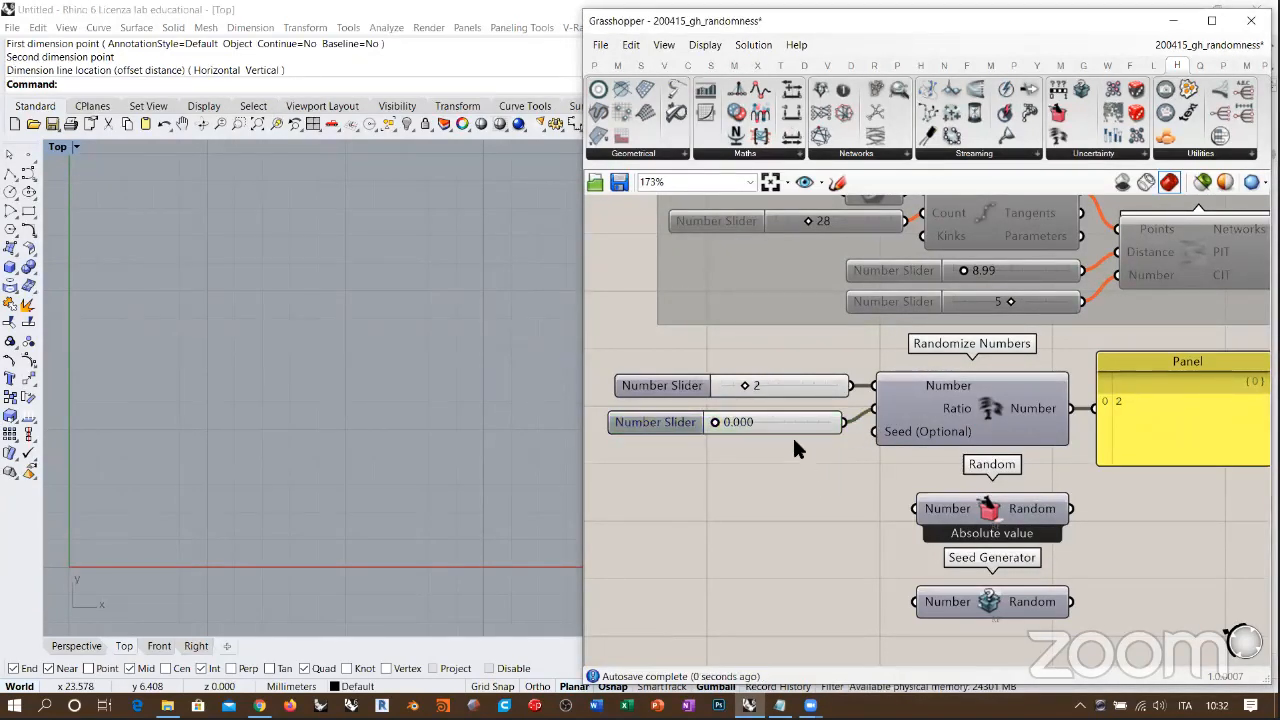
Step: Widen the Grasshopper window so the sliders, Randomize Numbers and its panel fit together at close range
right_drag(792, 436, 764, 431)
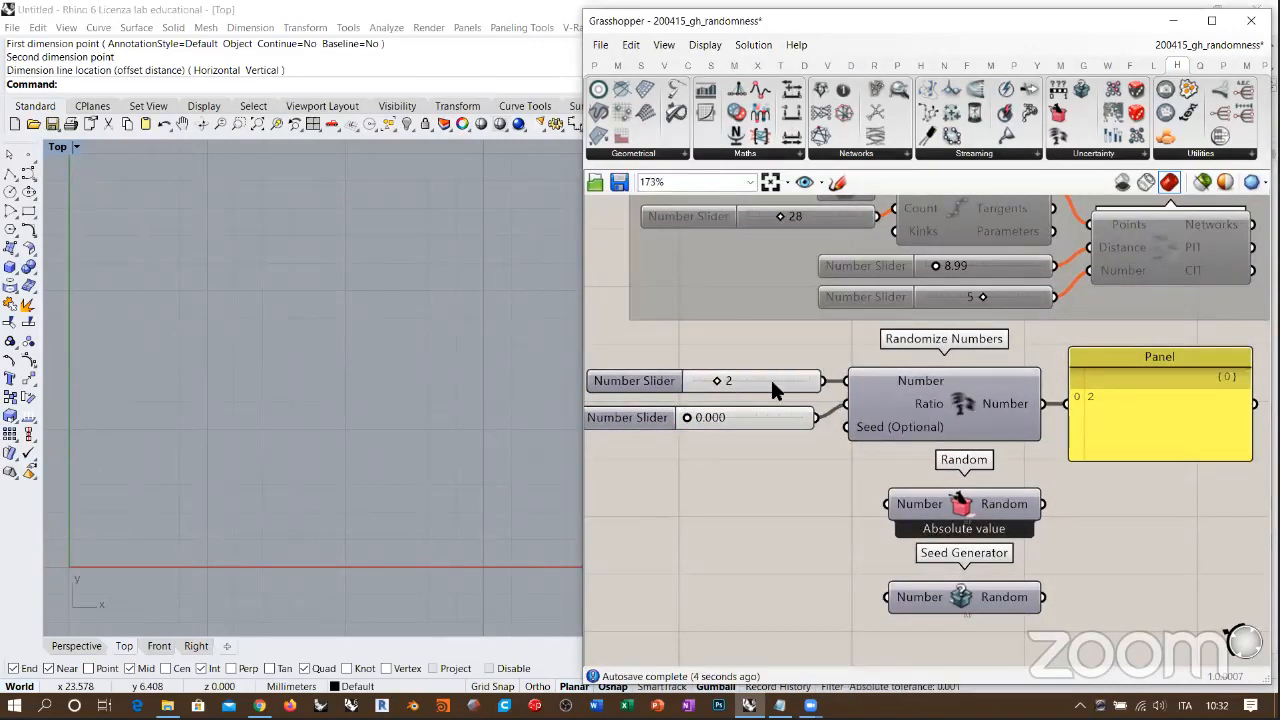
mouse_move(689, 418)
mouse_down()
mouse_move(716, 418)
mouse_move(681, 420)
mouse_up()
scroll(697, 420, up, 3)
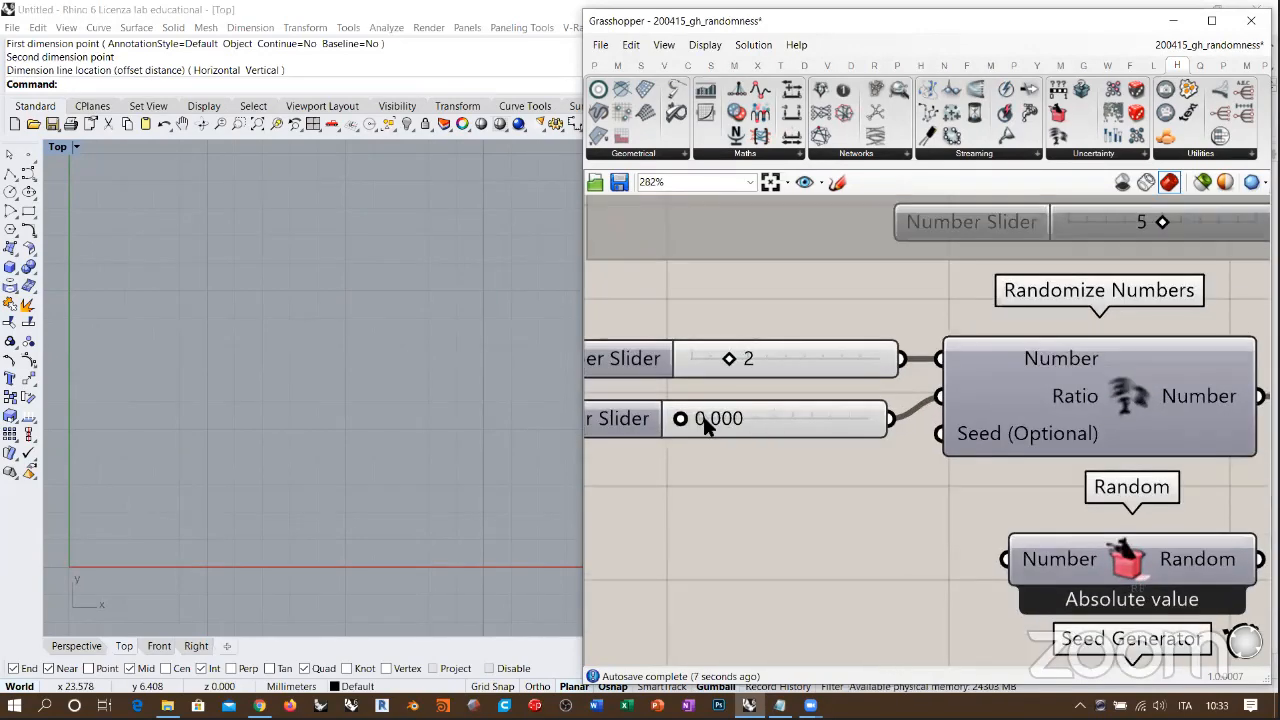
drag(580, 372, 30, 424)
right_drag(175, 404, 447, 424)
Step: Test the Ratio slider at 0.1 and return it to 0
double_click(447, 424)
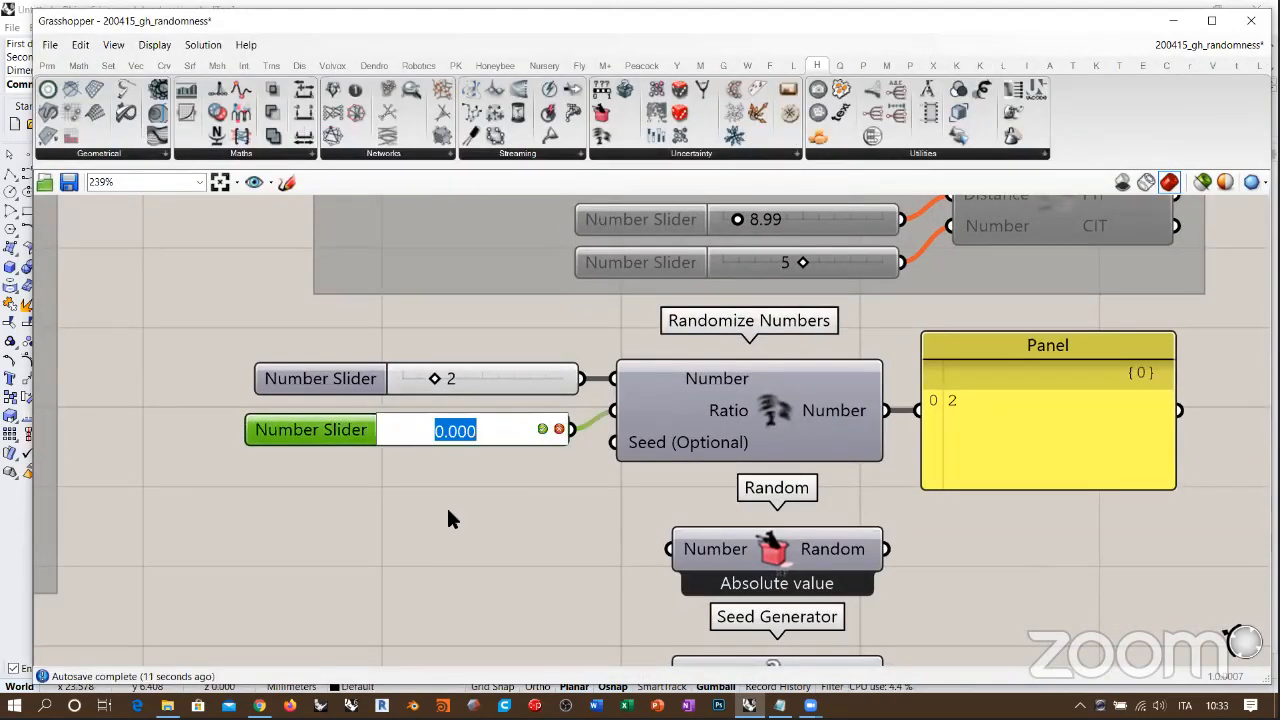
click(442, 507)
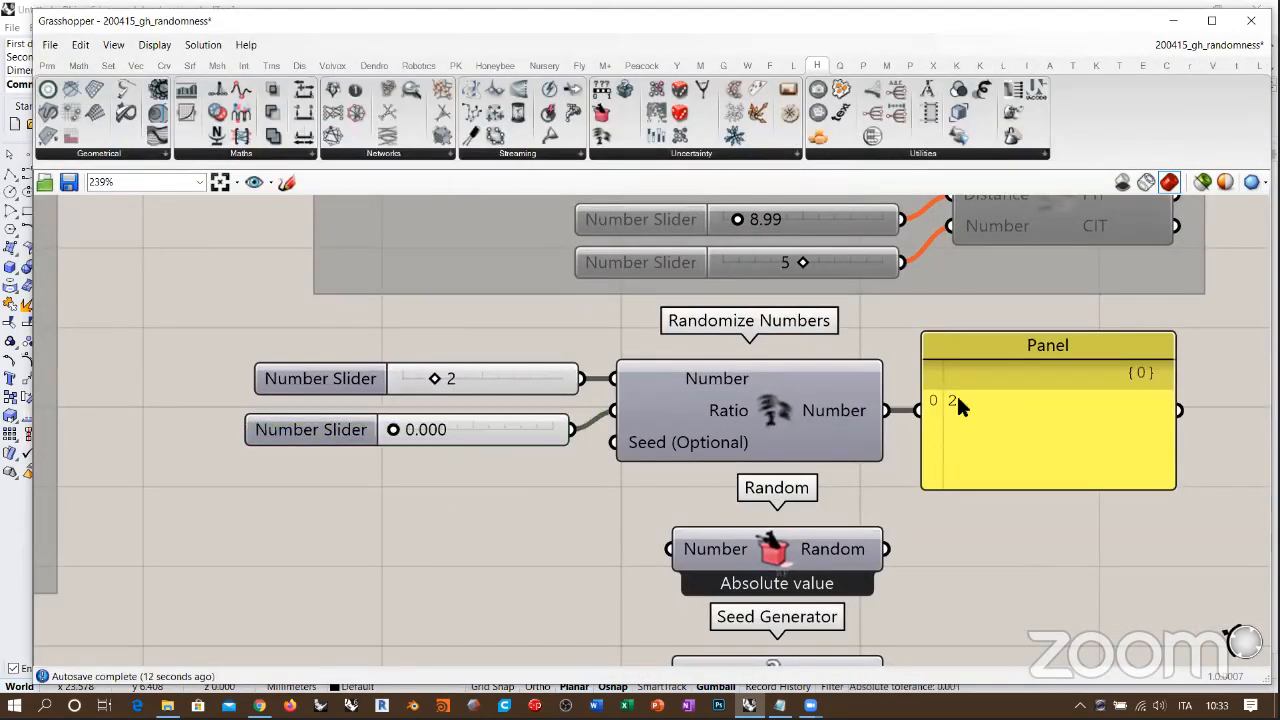
double_click(456, 423)
text(0.1)
key(Return)
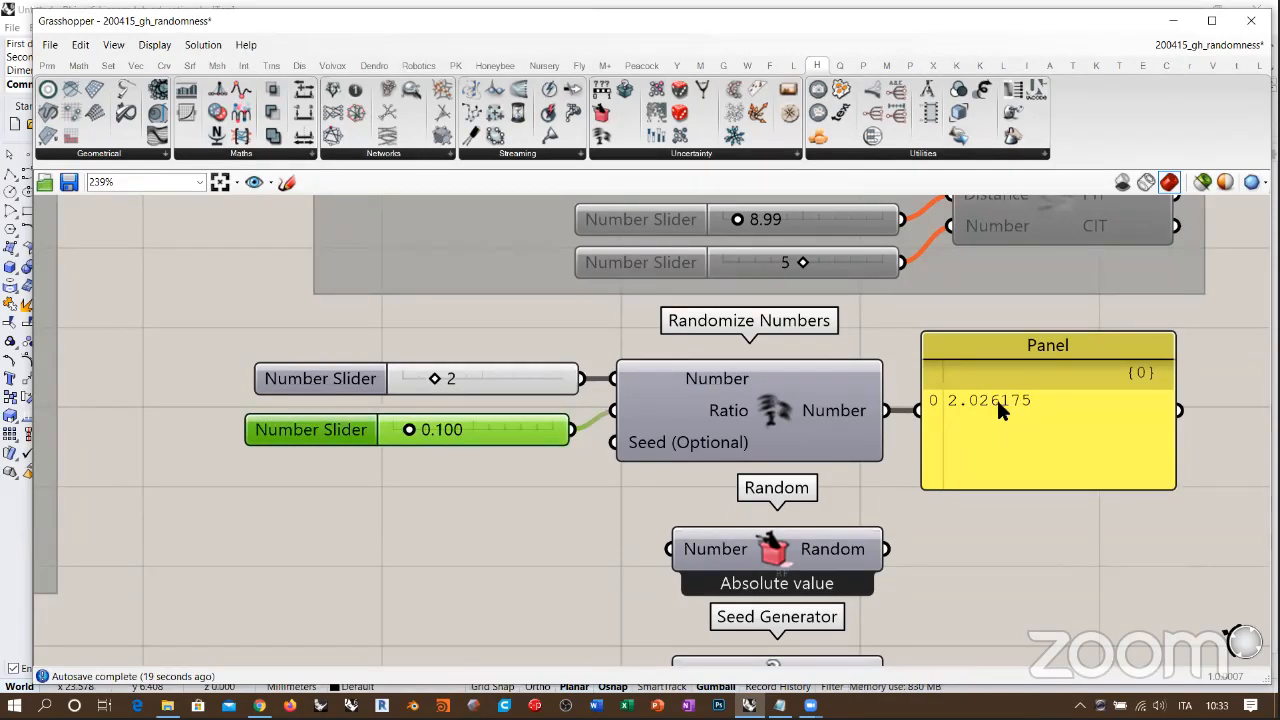
double_click(453, 424)
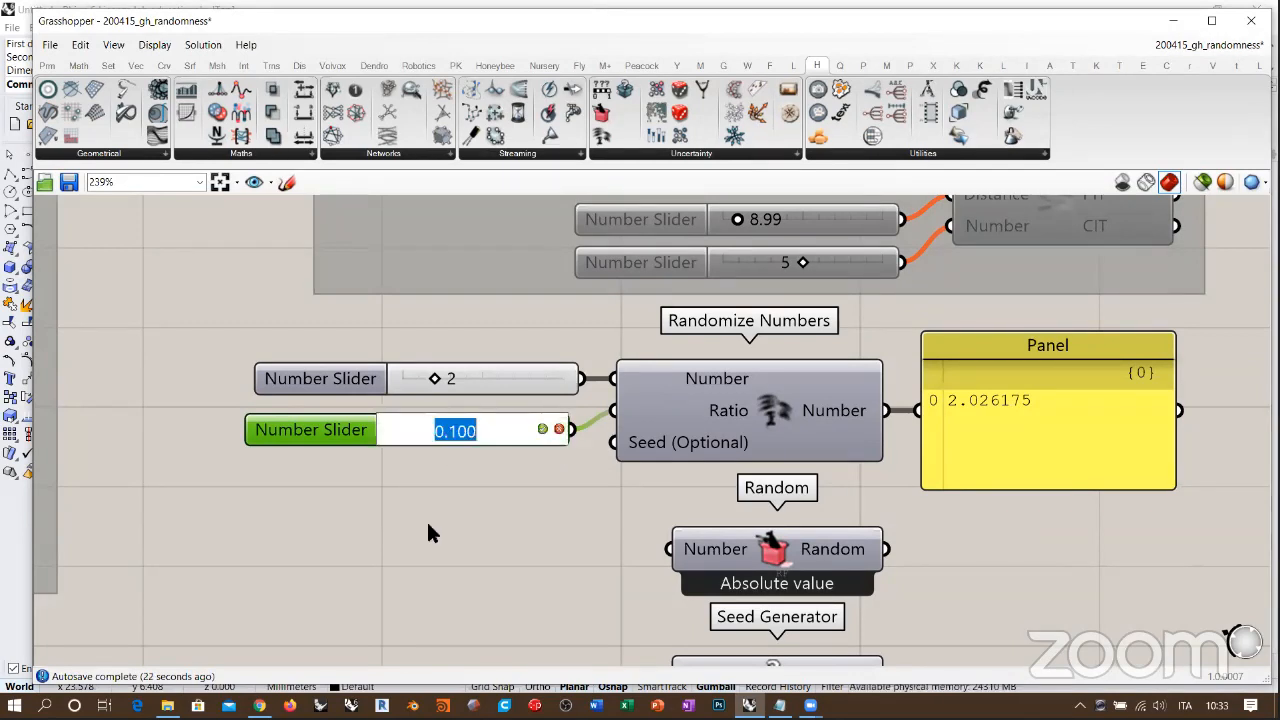
text(0)
key(Return)
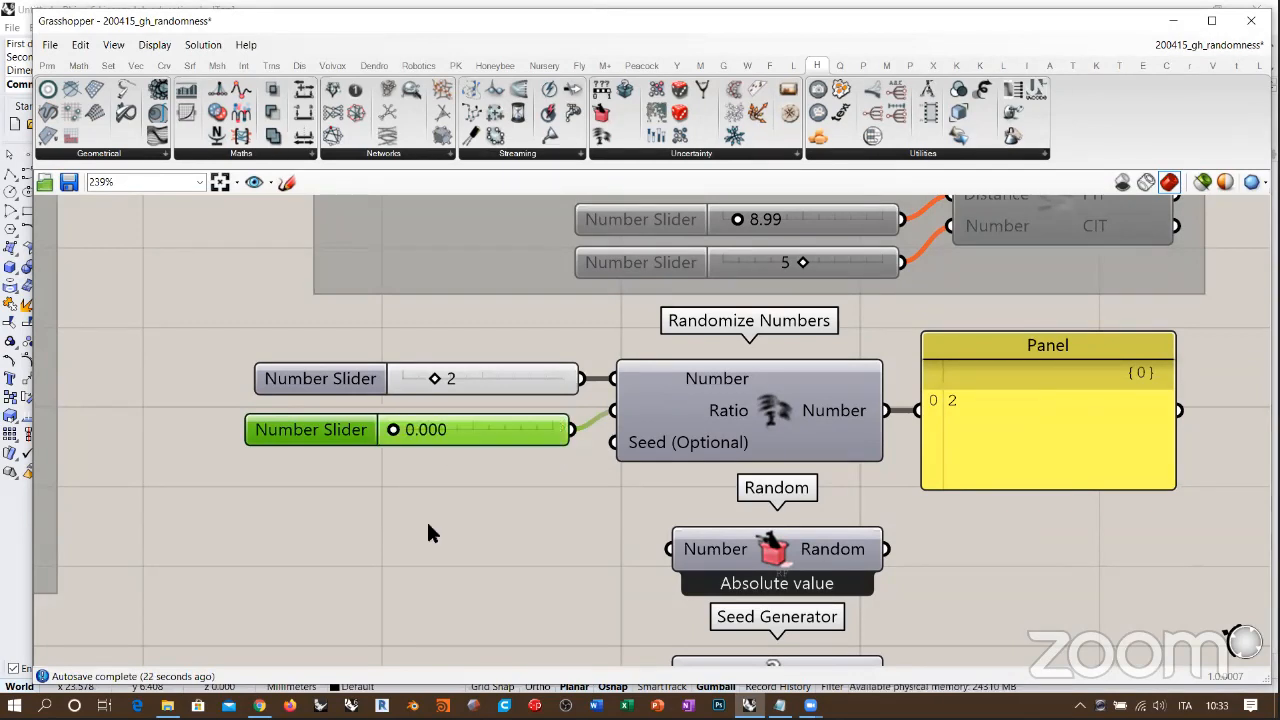
Step: Set the Ratio slider to 0.1 again and clear the selection
double_click(442, 432)
text(0.1)
key(Return)
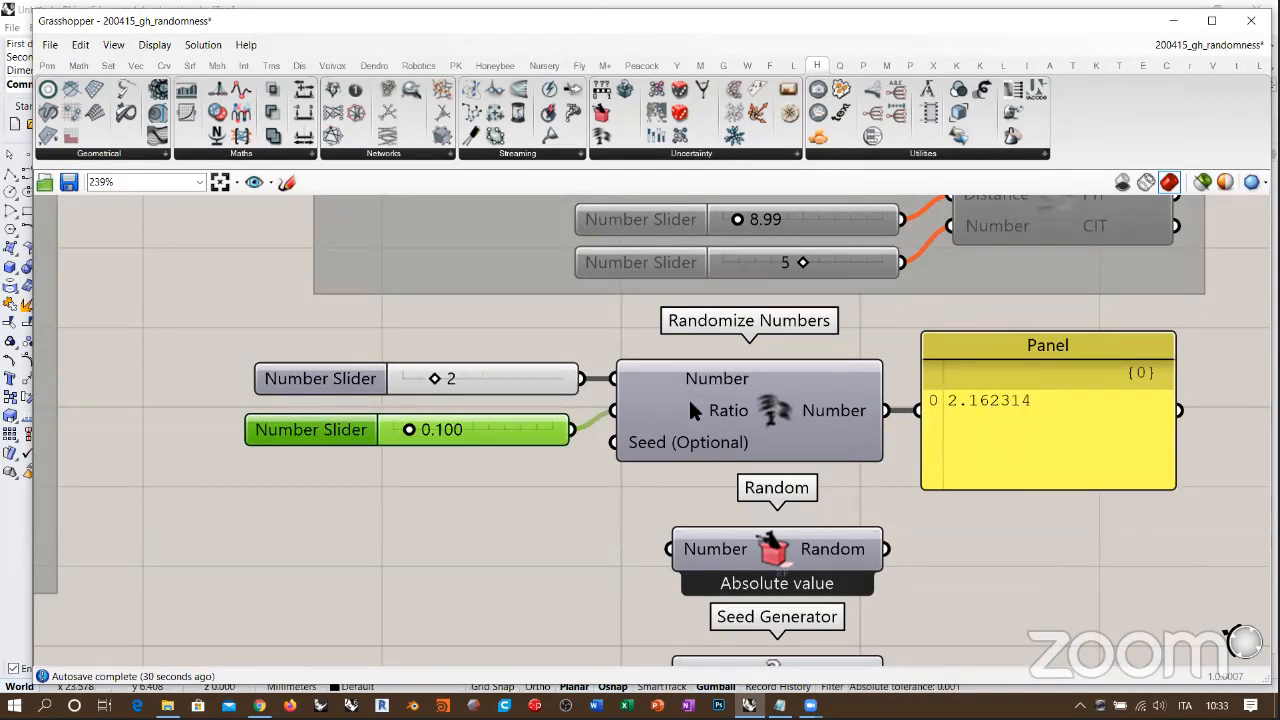
click(630, 462)
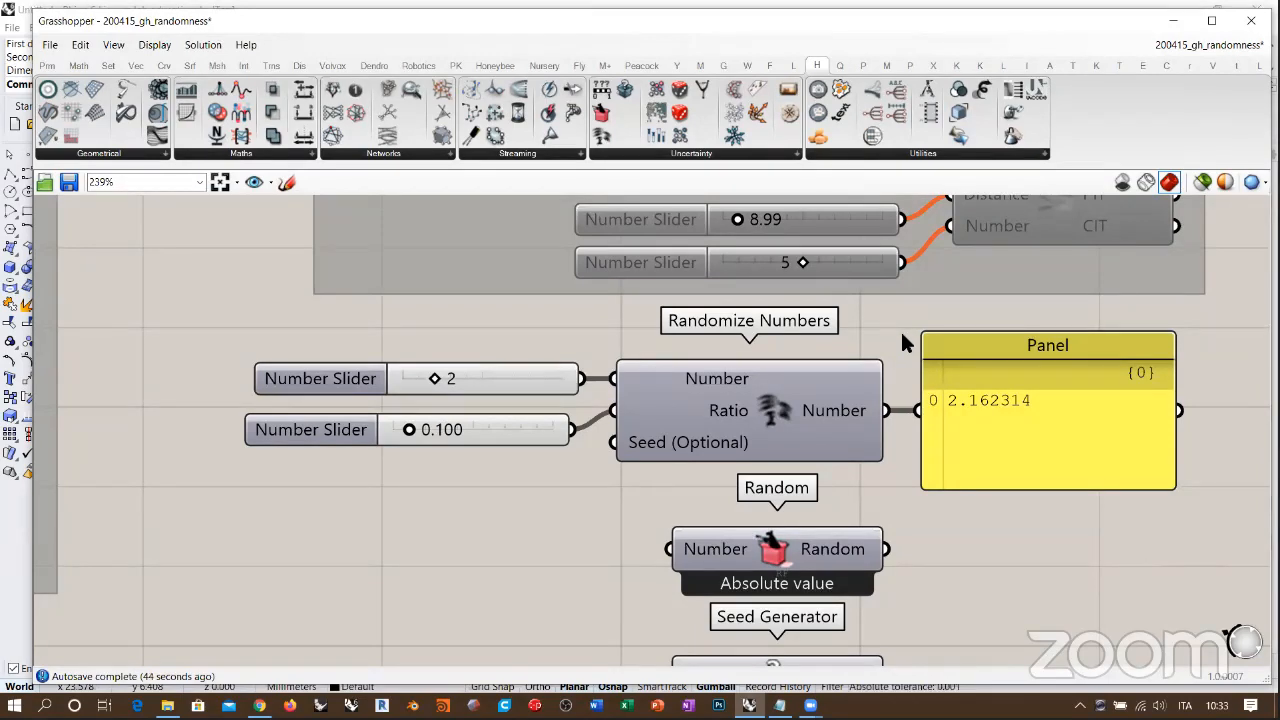
Step: Move Random and Seed Generator down and duplicate Randomize Numbers with its panel into the gap, fed by the same sliders
right_drag(931, 489, 873, 389)
scroll(873, 389, down, 4)
drag(904, 412, 799, 597)
drag(964, 421, 792, 440)
click(955, 509)
scroll(760, 377, up, 4)
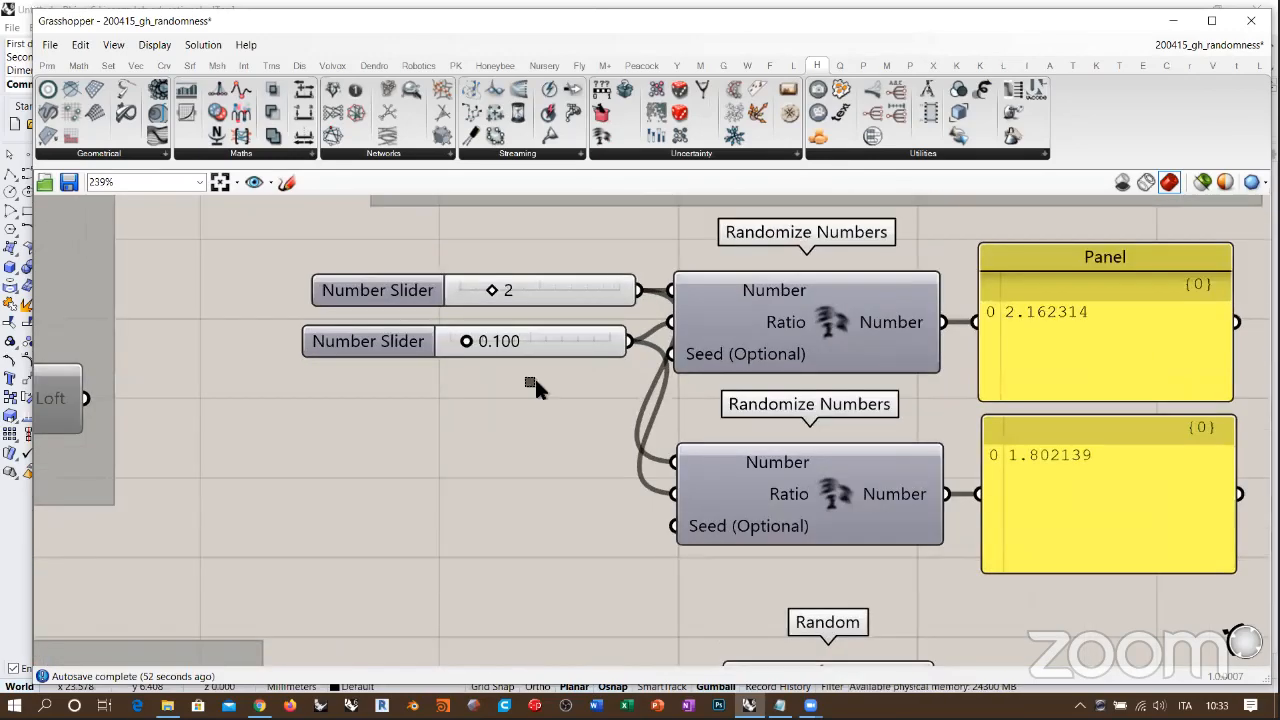
Step: Move the two number sliders midway between the two Randomize Numbers components, with their edges aligned
drag(534, 380, 510, 292)
drag(539, 354, 495, 463)
drag(532, 385, 529, 363)
click(527, 350)
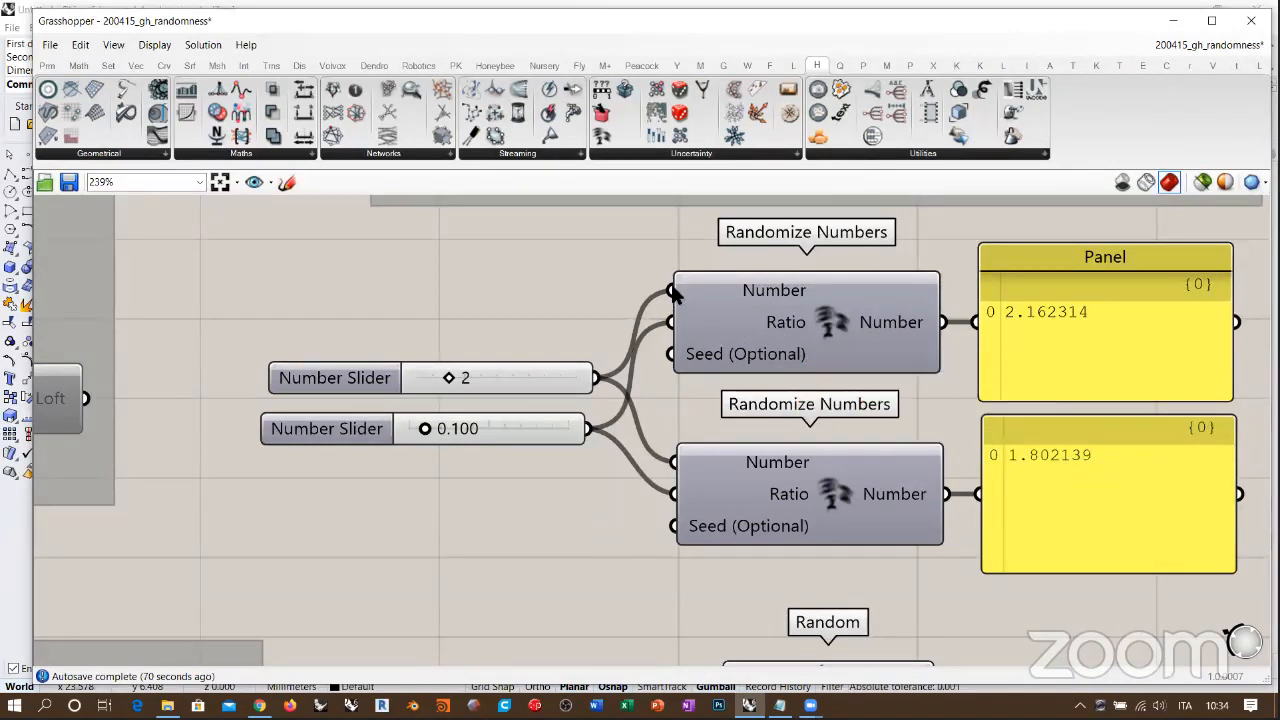
scroll(800, 335, down, 3)
drag(566, 390, 455, 322)
drag(532, 335, 550, 327)
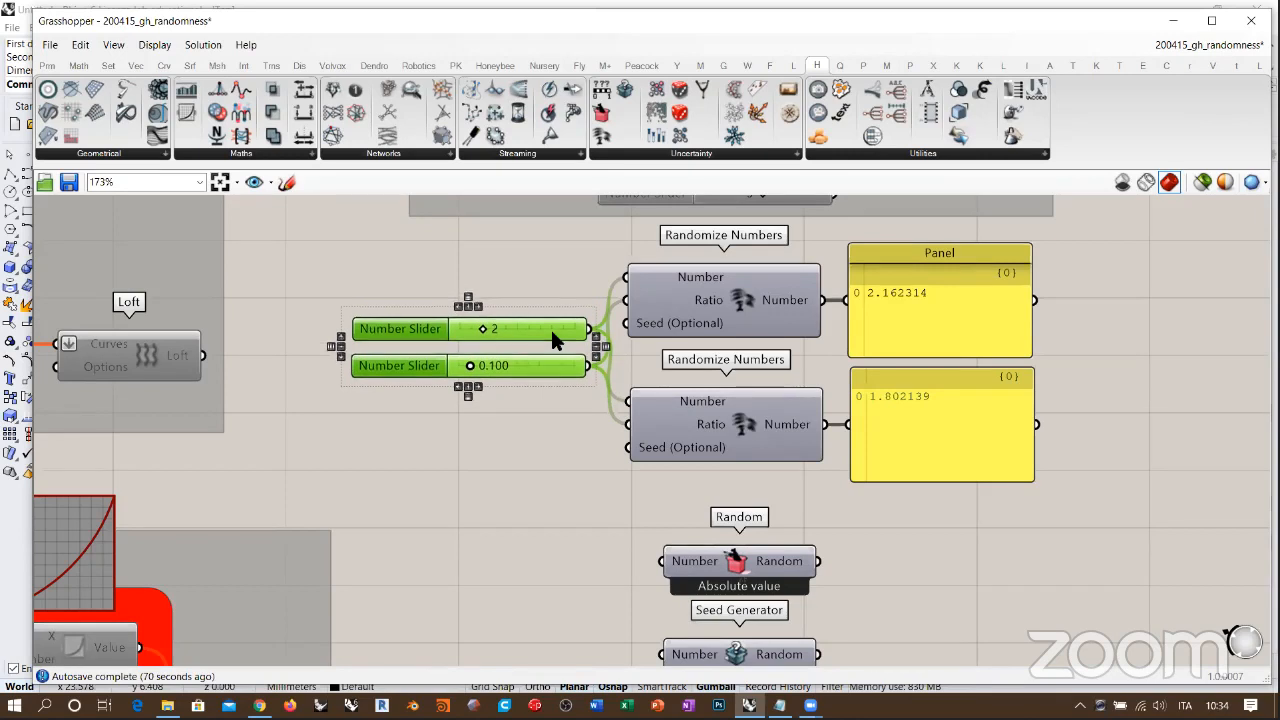
click(550, 309)
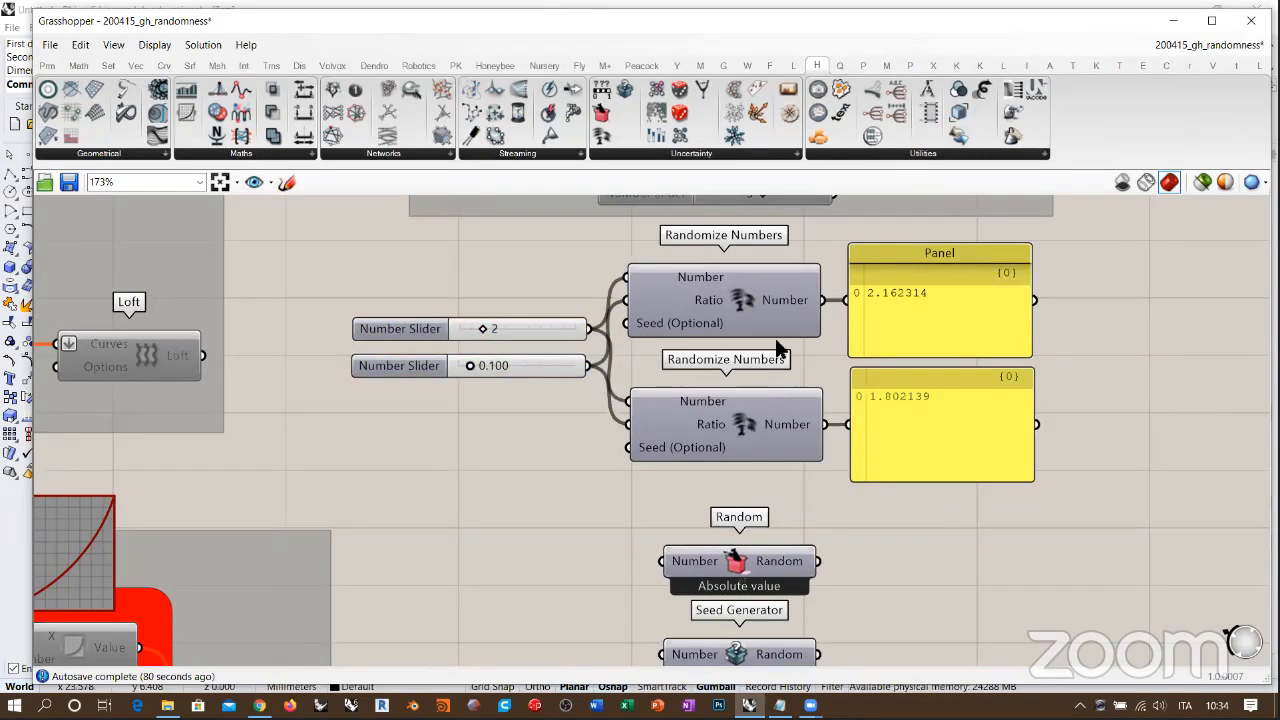
Step: Shrink both output panels and line each one up with the output of its Randomize Numbers component
drag(1030, 355, 957, 310)
drag(894, 277, 894, 302)
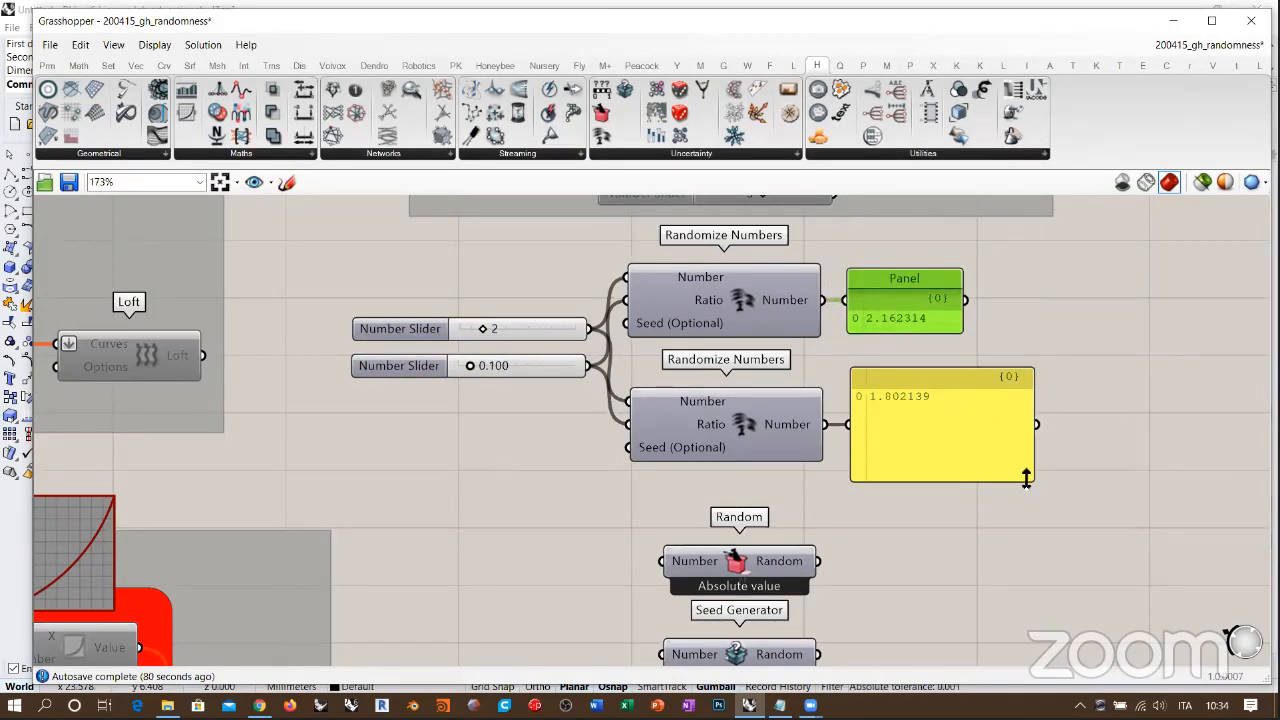
drag(1006, 462, 972, 408)
drag(884, 385, 886, 419)
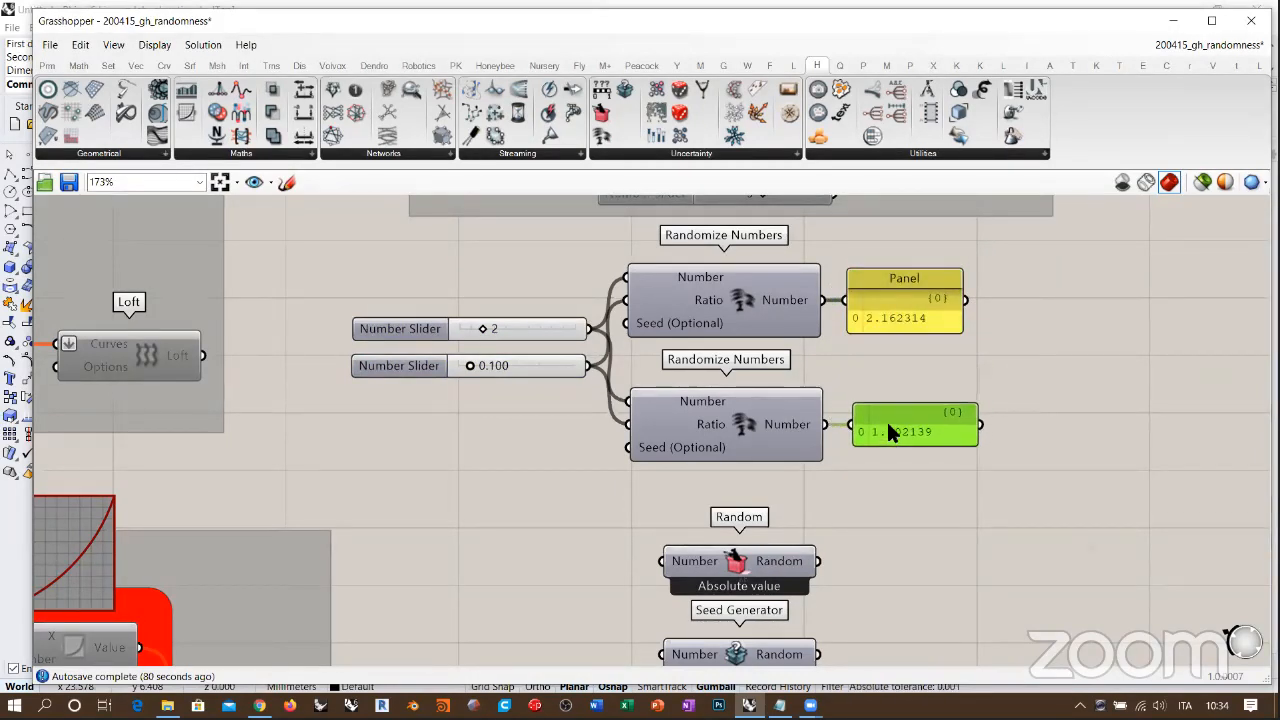
click(1052, 370)
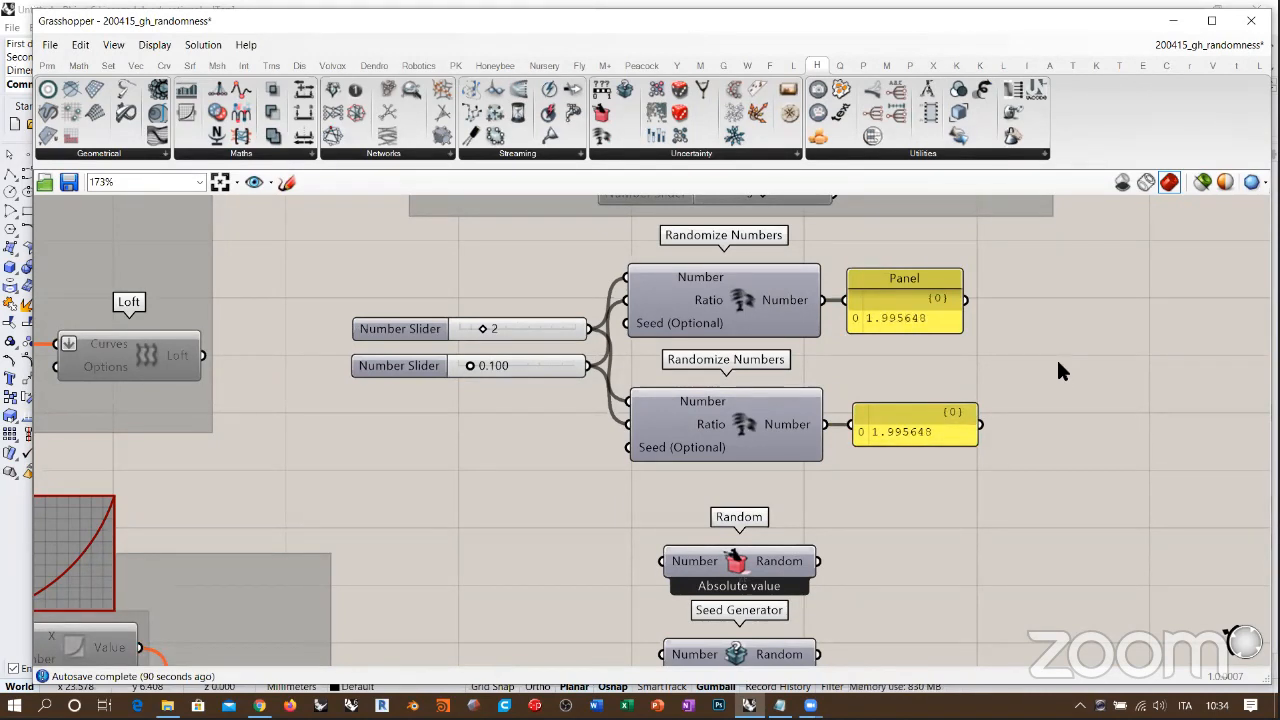
Step: Recompute the whole solution and align the lower panel's left edge with the upper panel
click(202, 45)
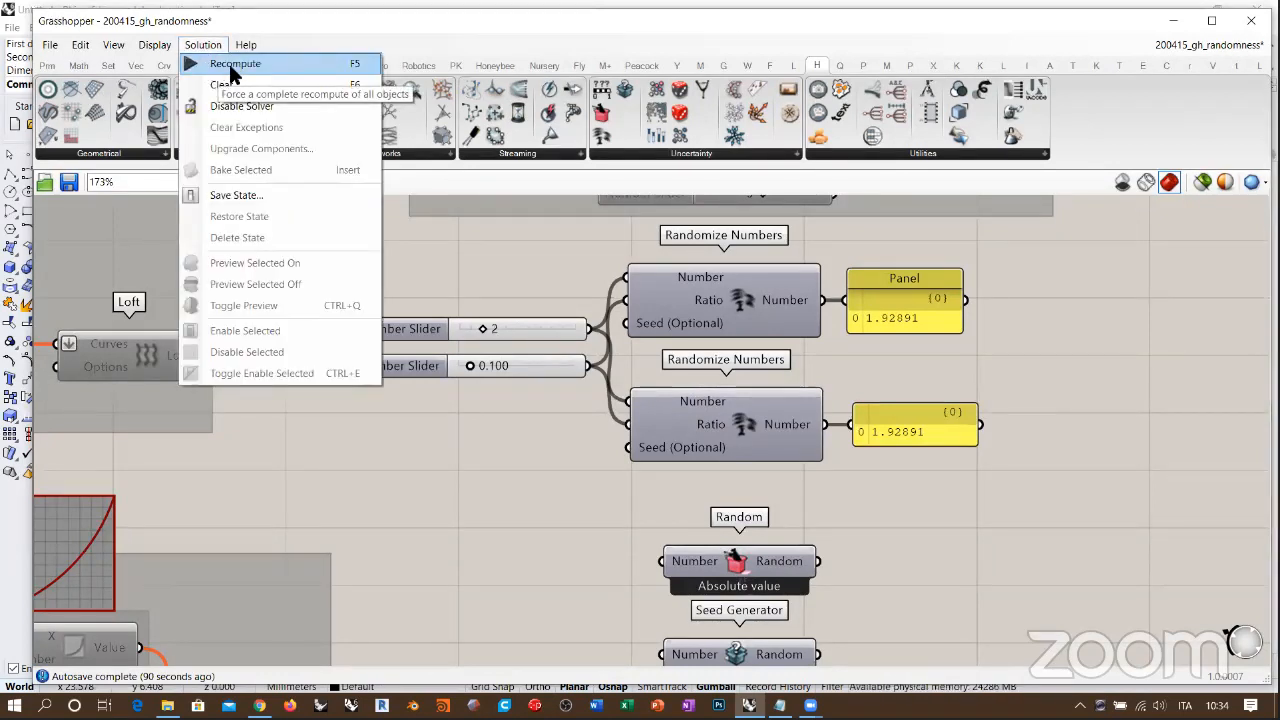
click(230, 64)
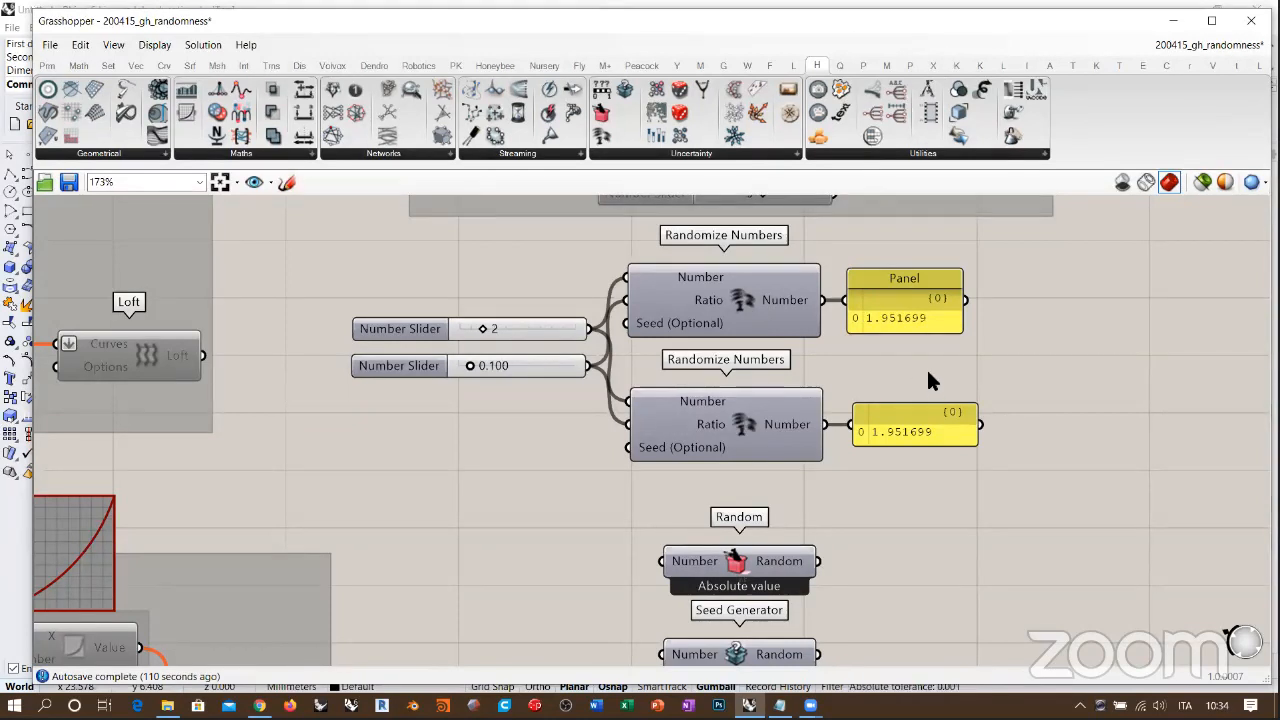
drag(900, 431, 894, 432)
click(1002, 362)
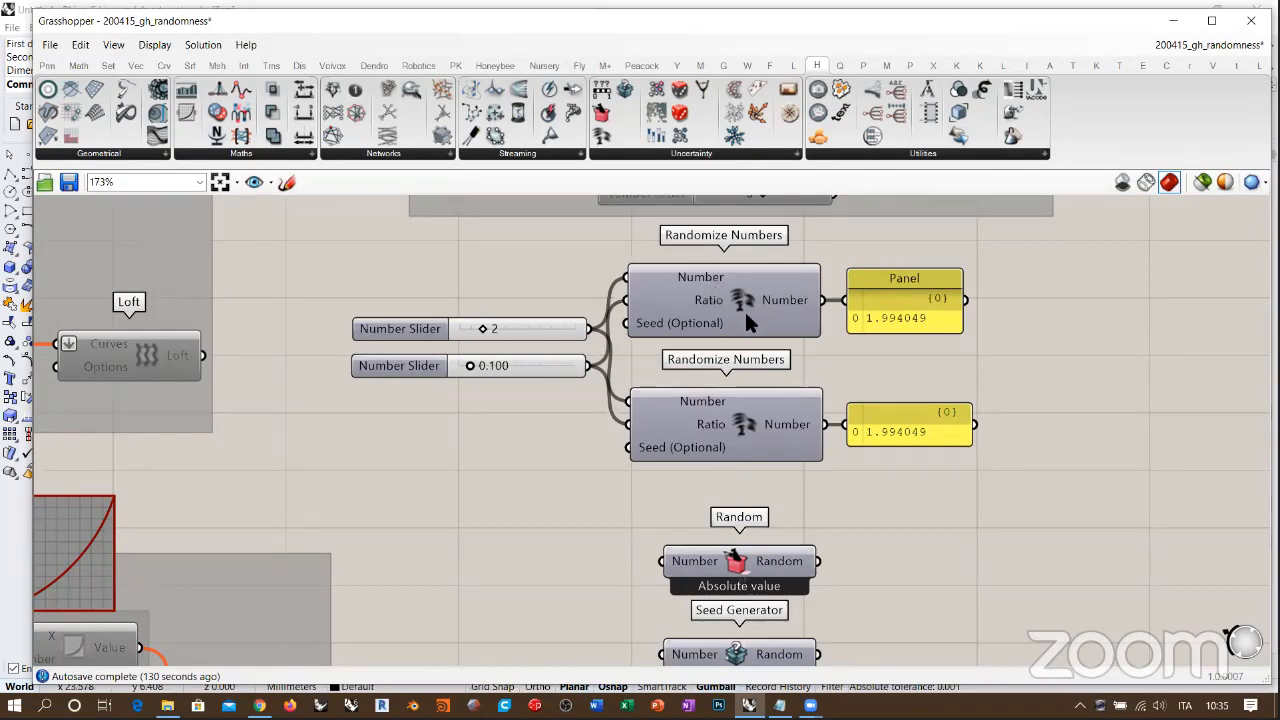
right_drag(815, 486, 785, 507)
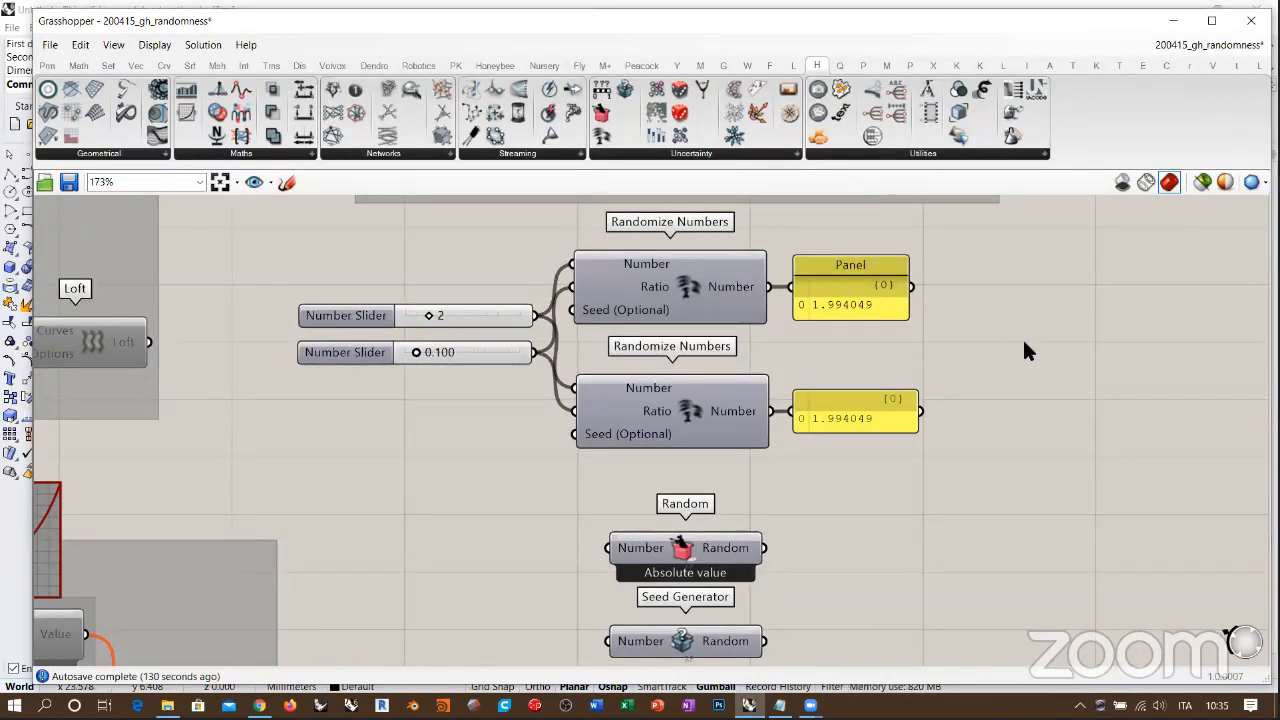
click(705, 313)
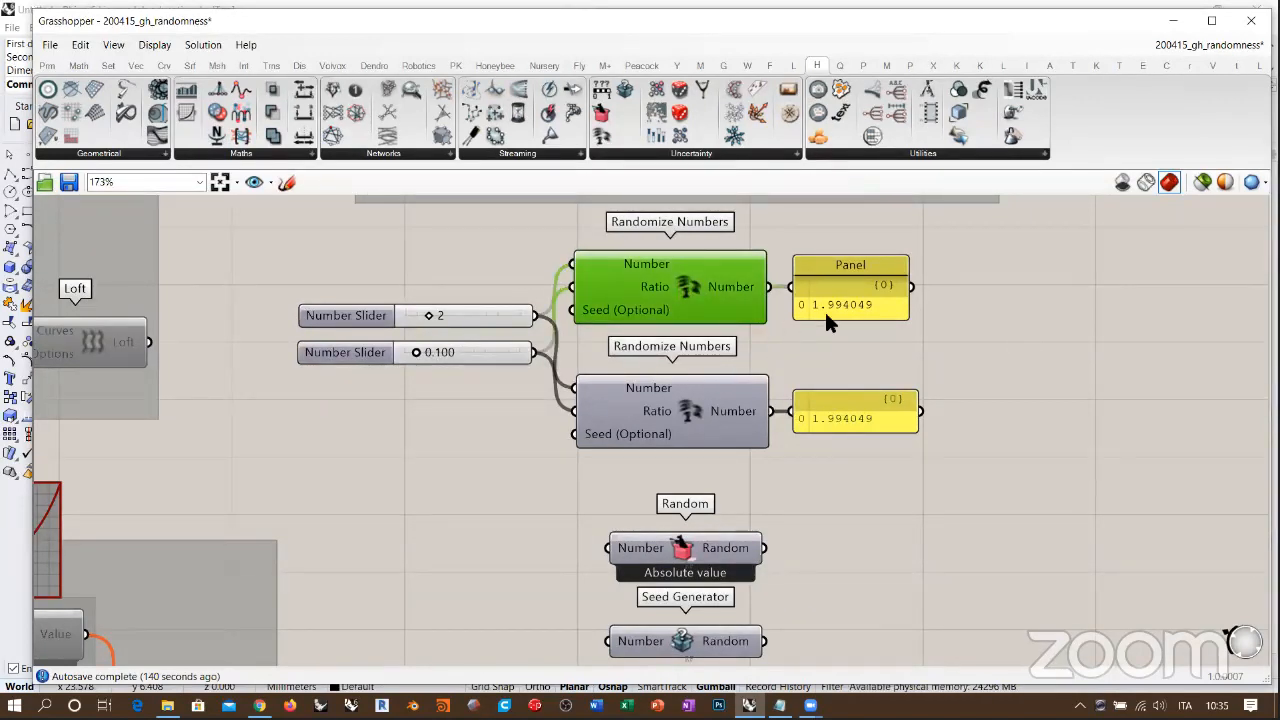
click(1035, 380)
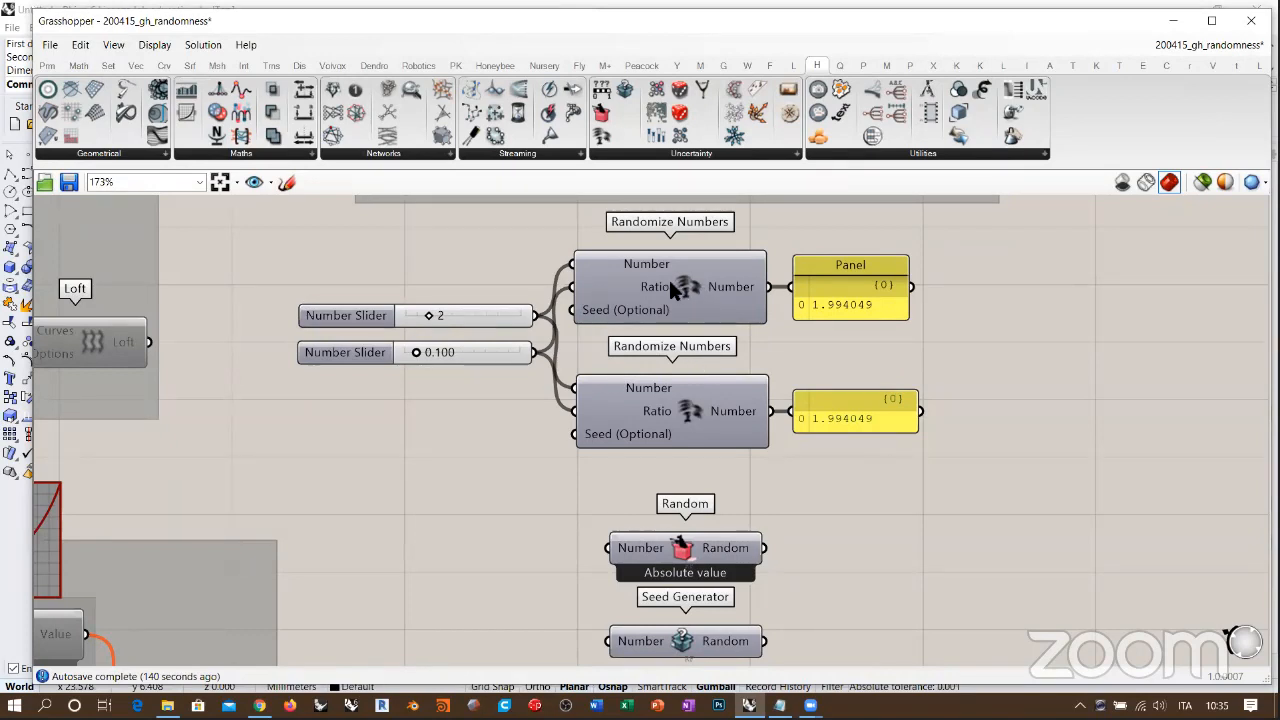
click(201, 45)
click(406, 138)
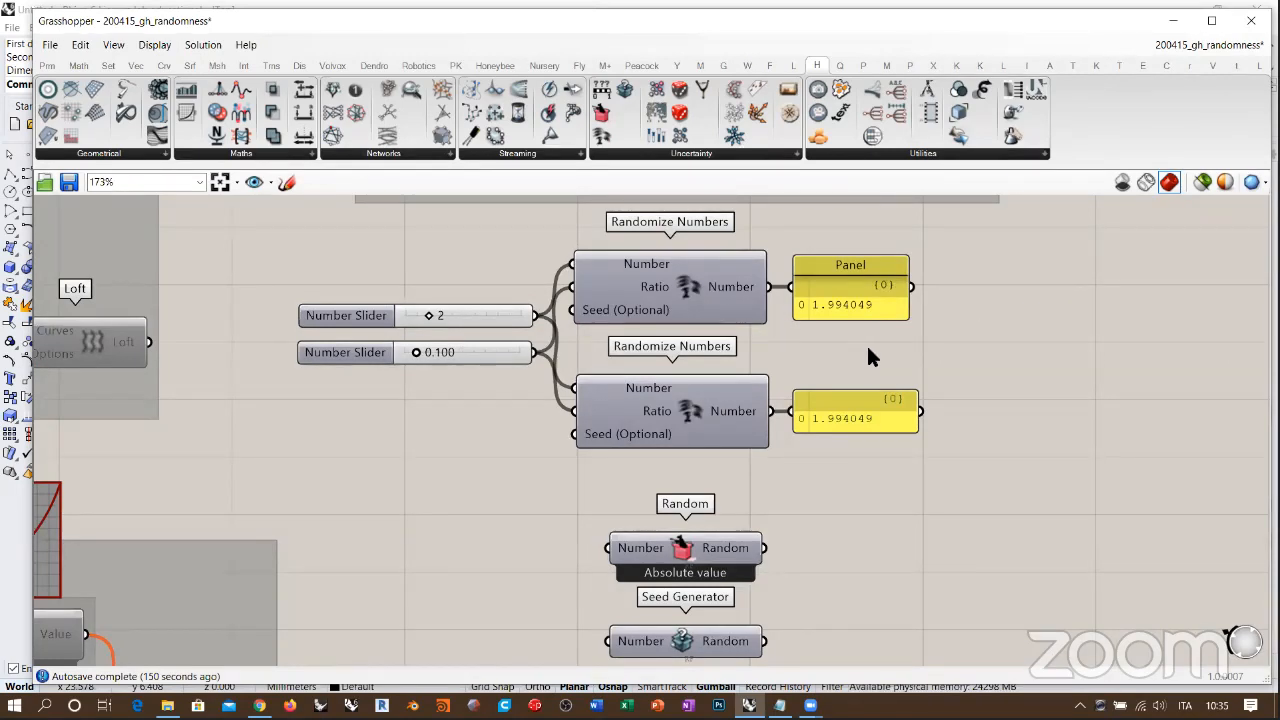
drag(760, 231, 661, 411)
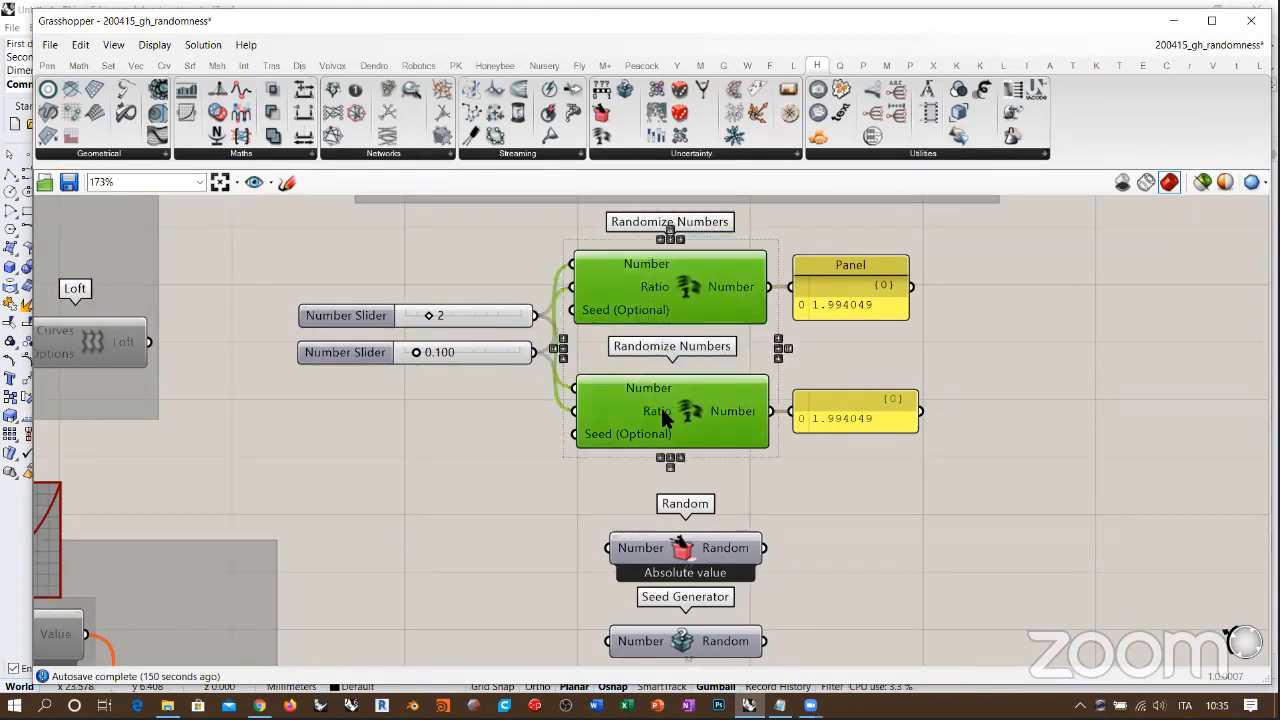
click(1025, 322)
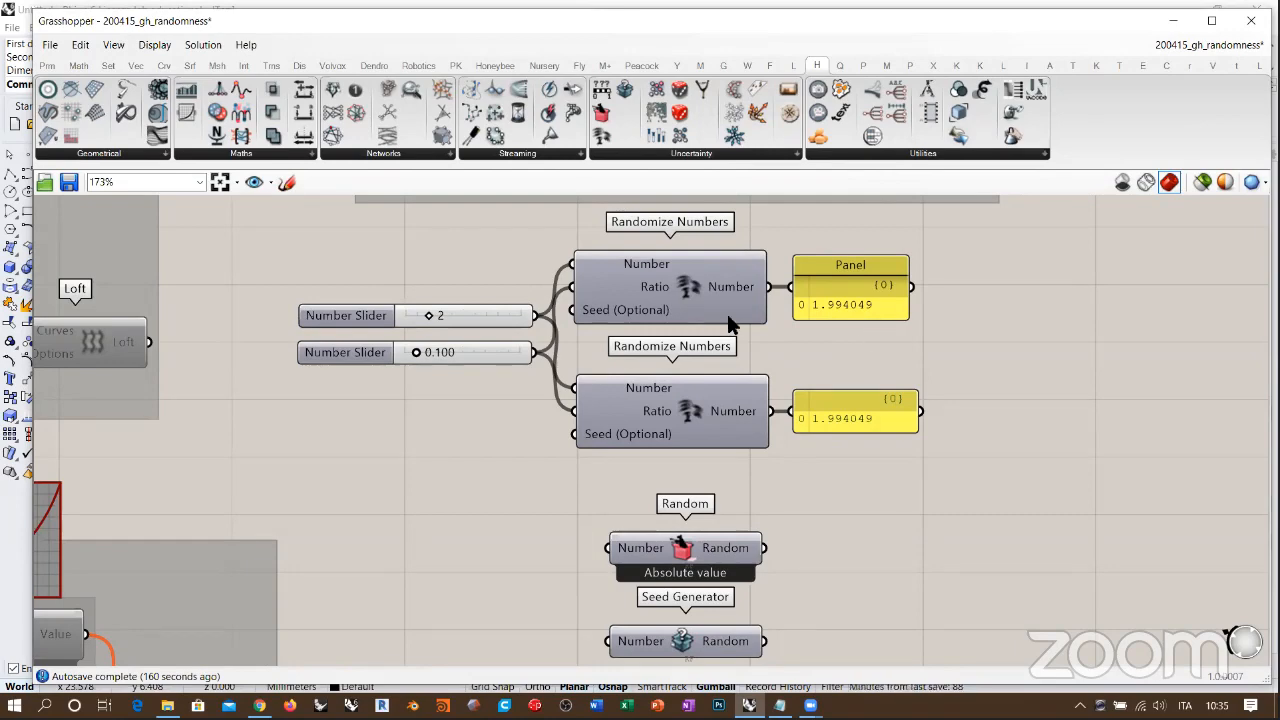
Step: Set the ratio slider to 0.120 and disconnect it from the Ratio input of the lower Randomize Numbers component
scroll(665, 378, up, 1)
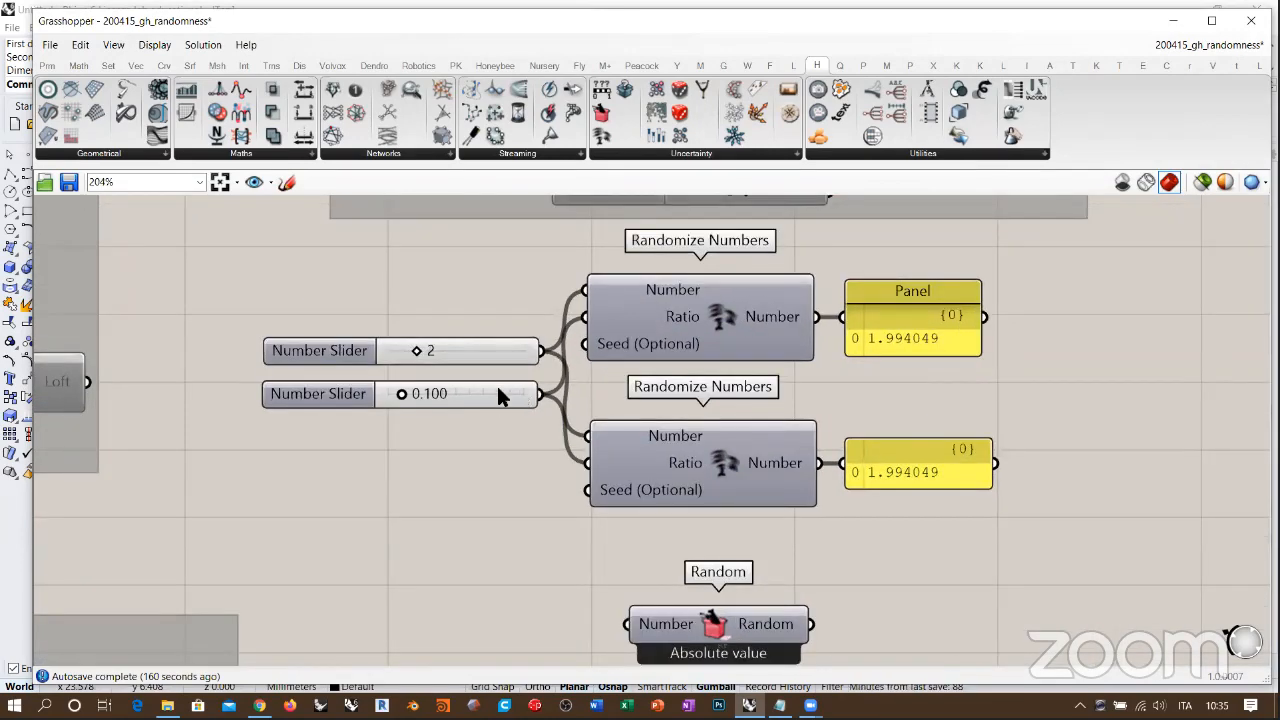
drag(401, 394, 404, 396)
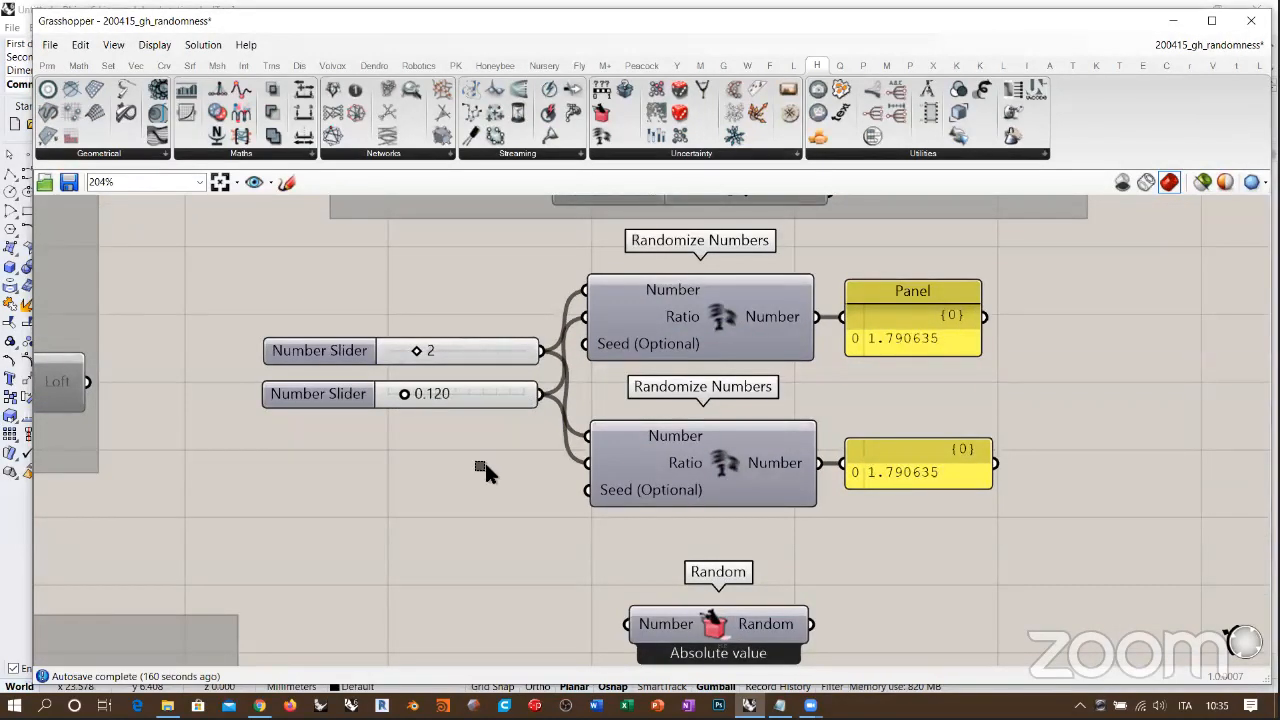
drag(541, 395, 524, 434)
drag(490, 396, 570, 462)
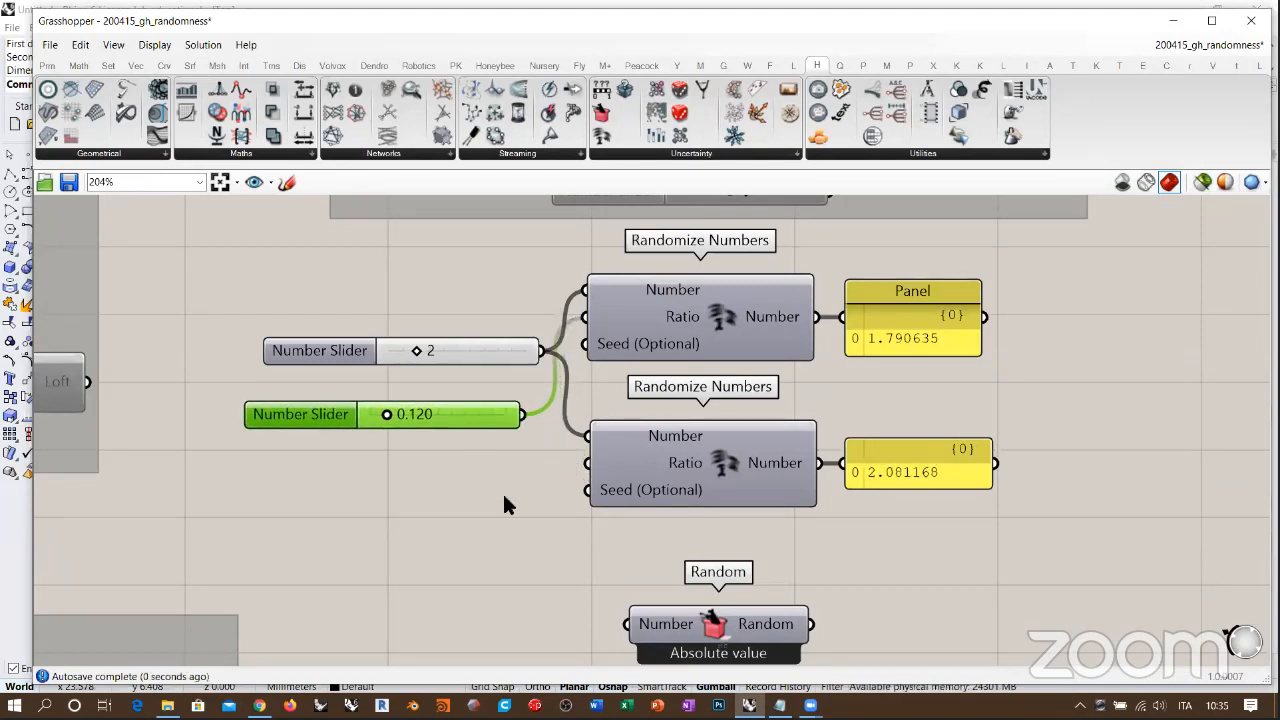
click(503, 493)
Step: Move the ratio slider back up close beneath the value slider and recompute the whole solution
right_drag(780, 422, 786, 438)
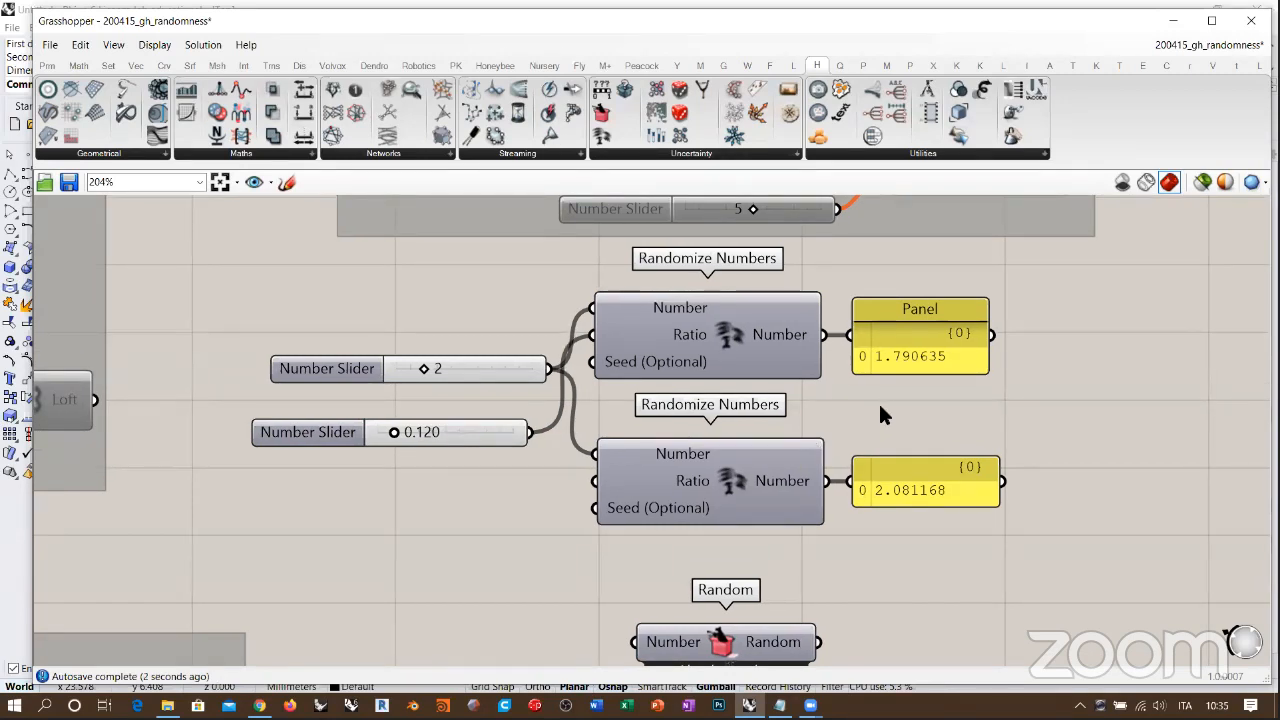
click(518, 430)
drag(518, 430, 530, 419)
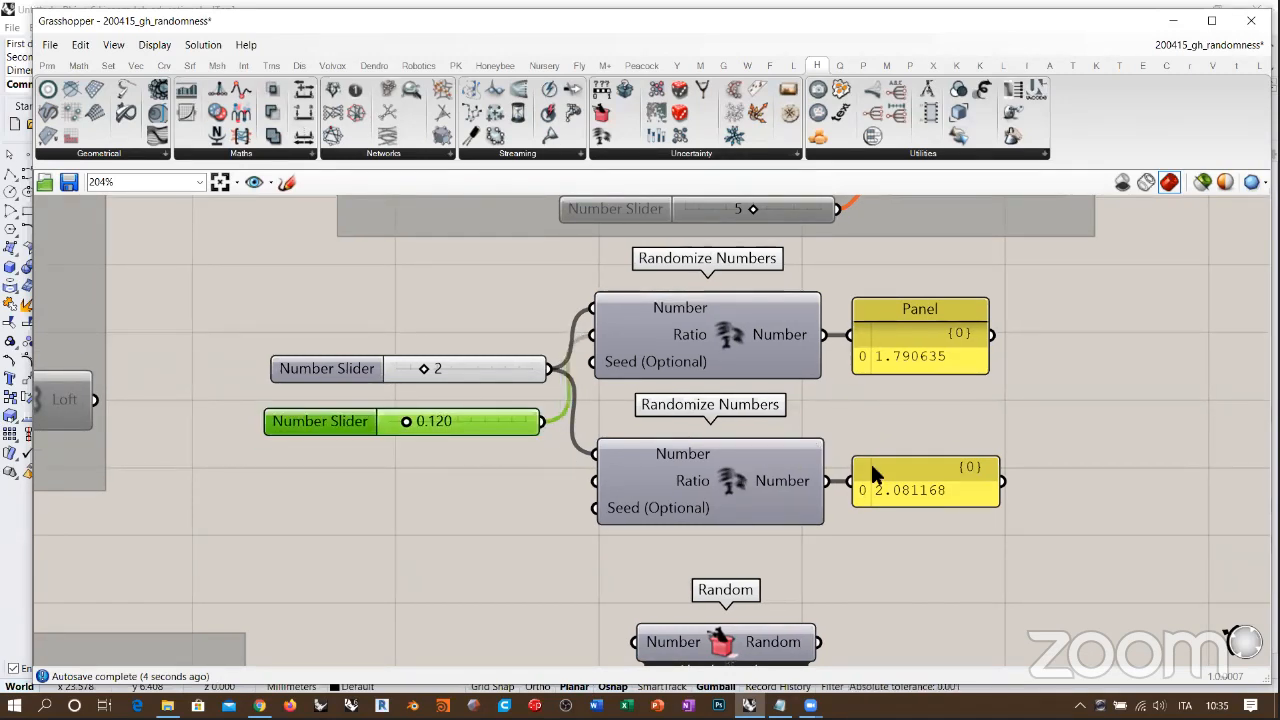
click(905, 415)
key(F5)
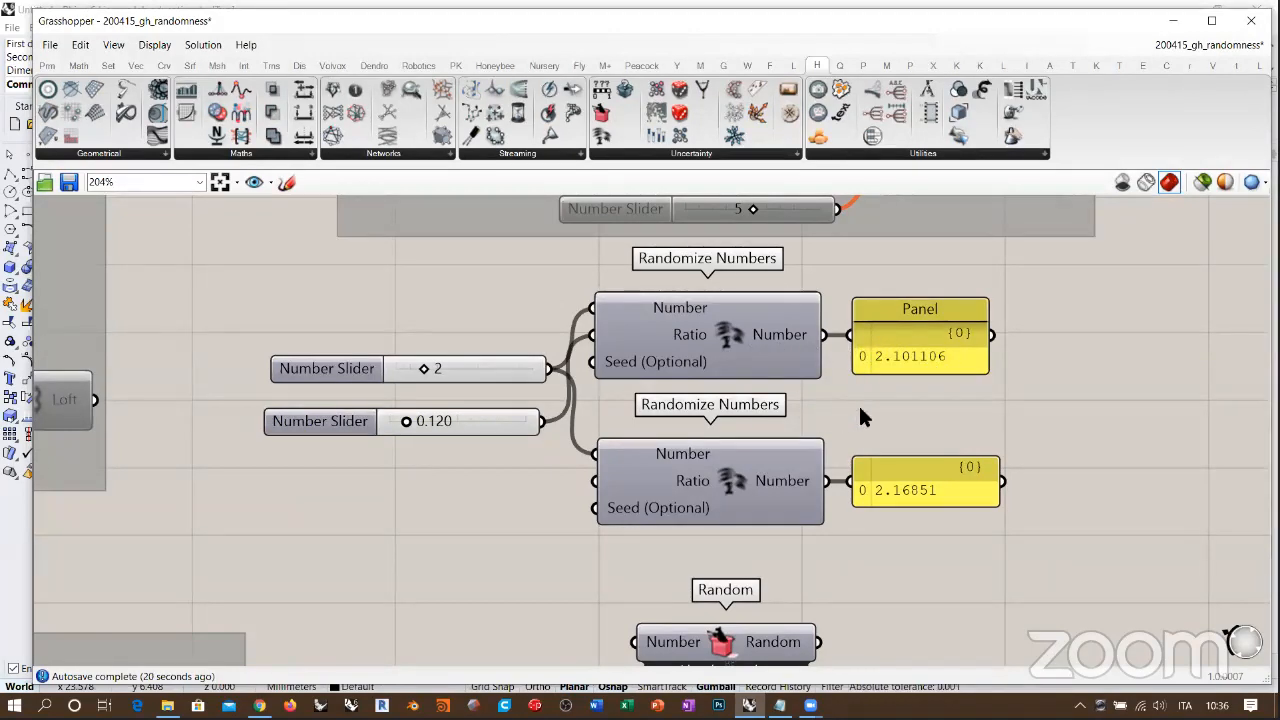
right_drag(866, 311, 820, 323)
drag(998, 281, 398, 529)
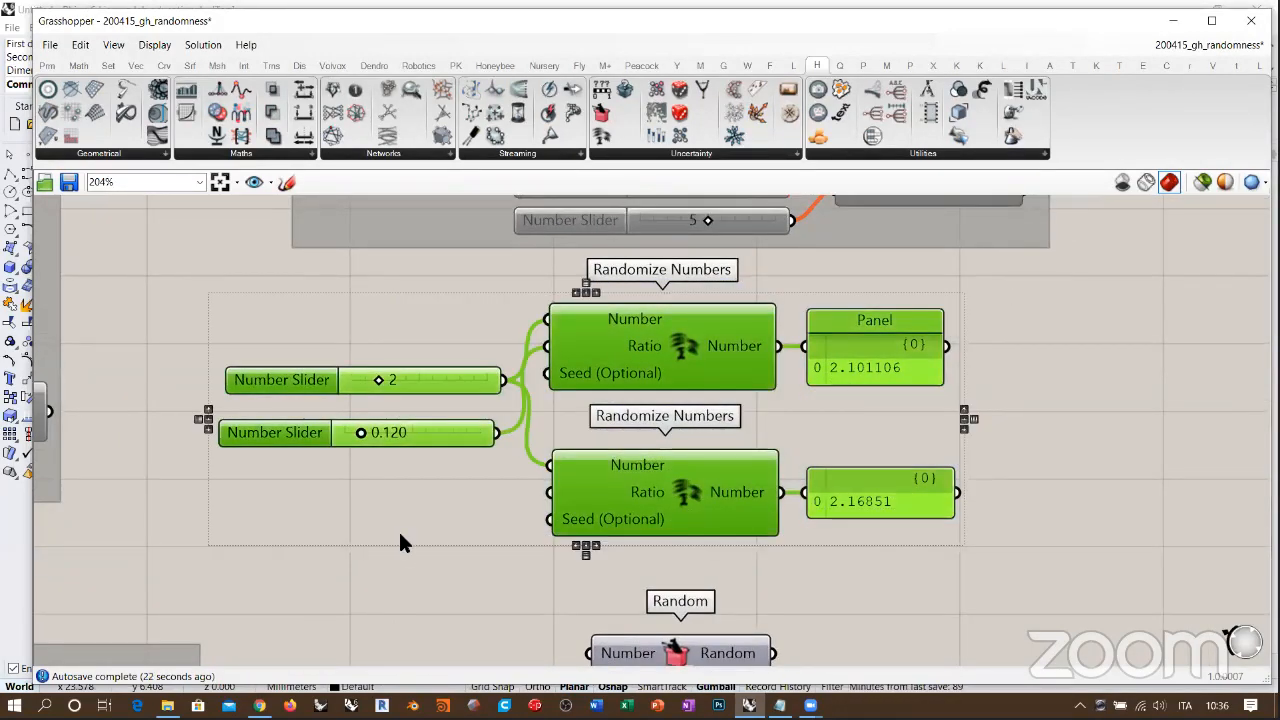
click(992, 451)
Step: Move the Random component slightly upward to leave more space above Seed Generator
scroll(818, 388, down, 3)
right_drag(820, 477, 777, 377)
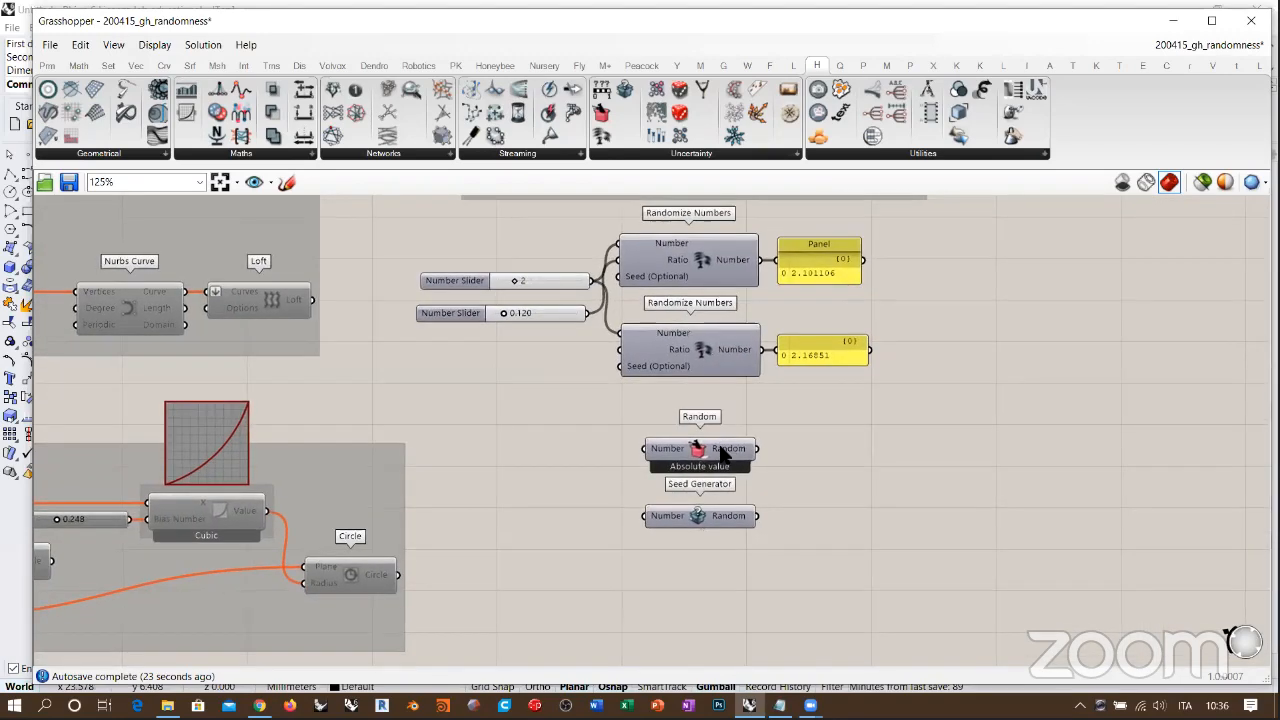
scroll(720, 450, up, 2)
right_drag(731, 482, 757, 507)
click(710, 468)
drag(712, 470, 717, 446)
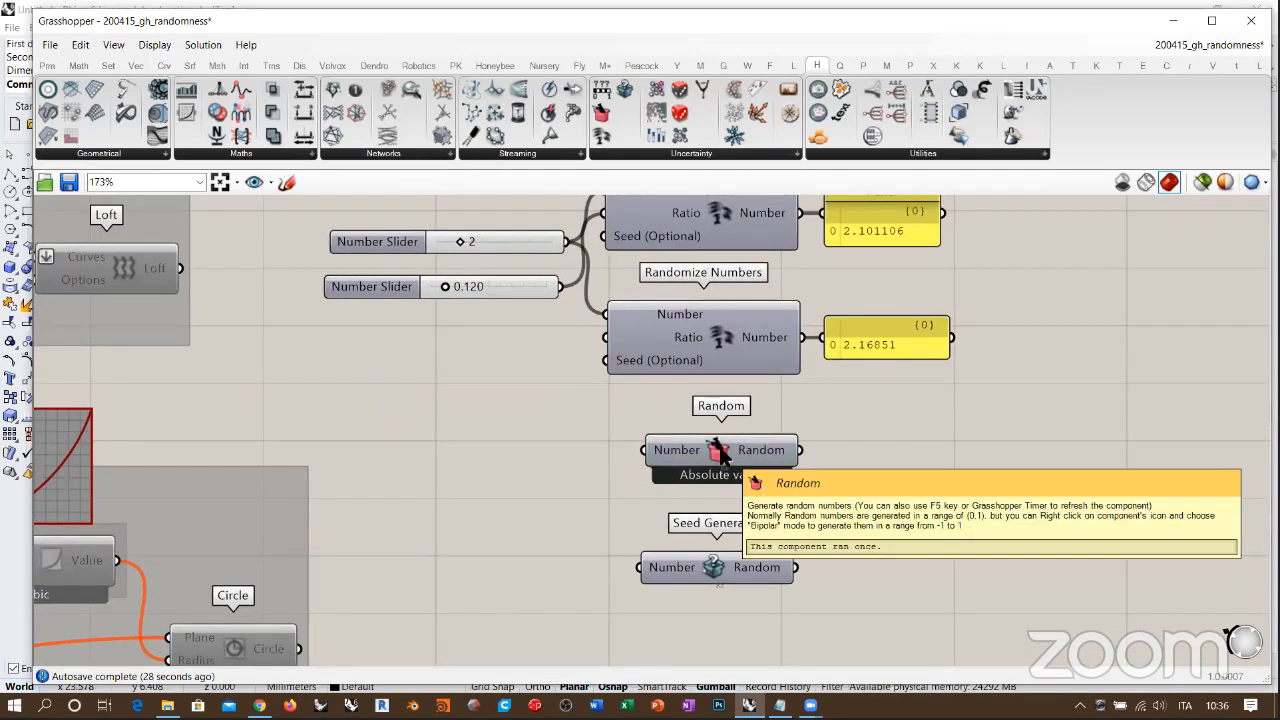
Step: Switch the Random component to Bipolar mode and back to absolute values
scroll(725, 450, up, 3)
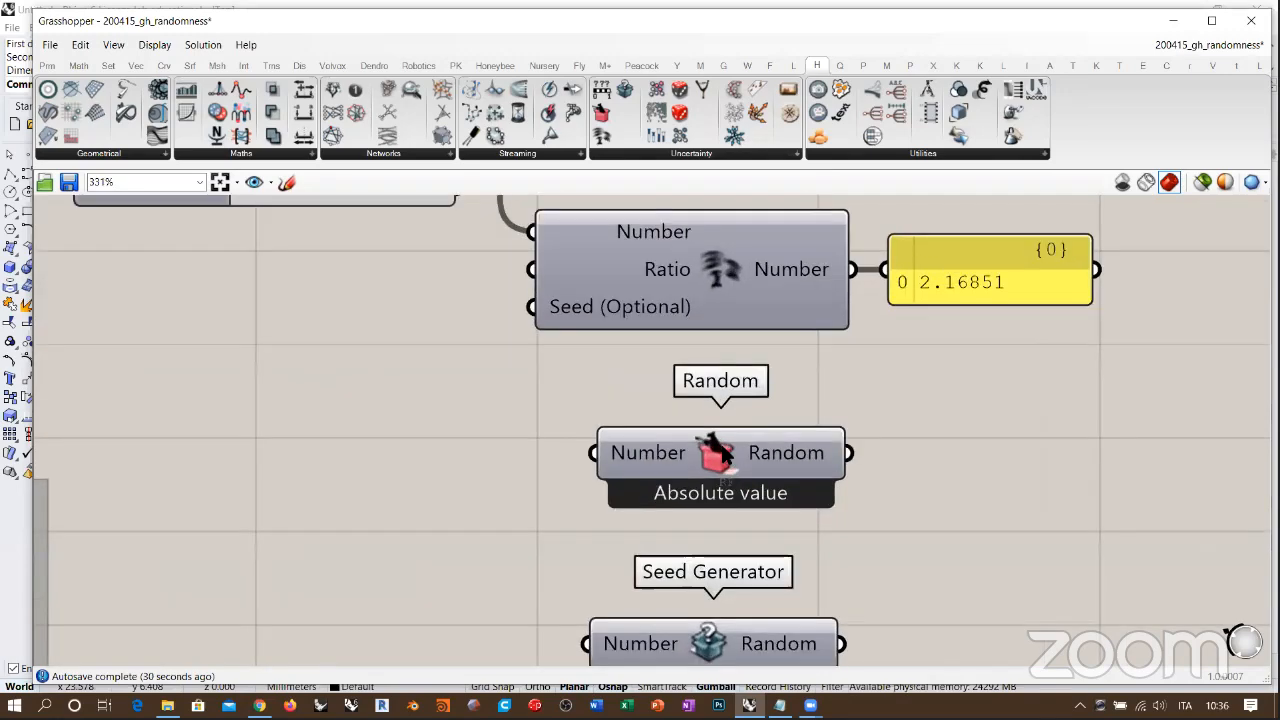
right_click(720, 450)
click(766, 516)
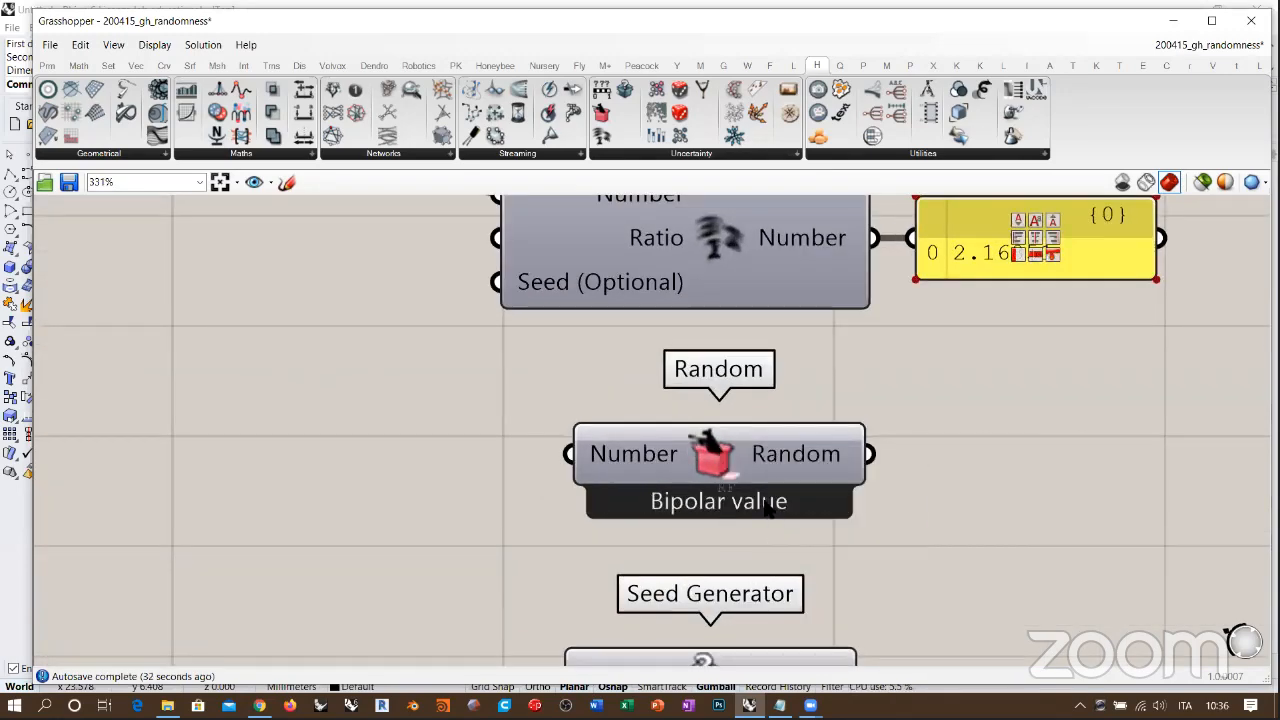
right_click(716, 452)
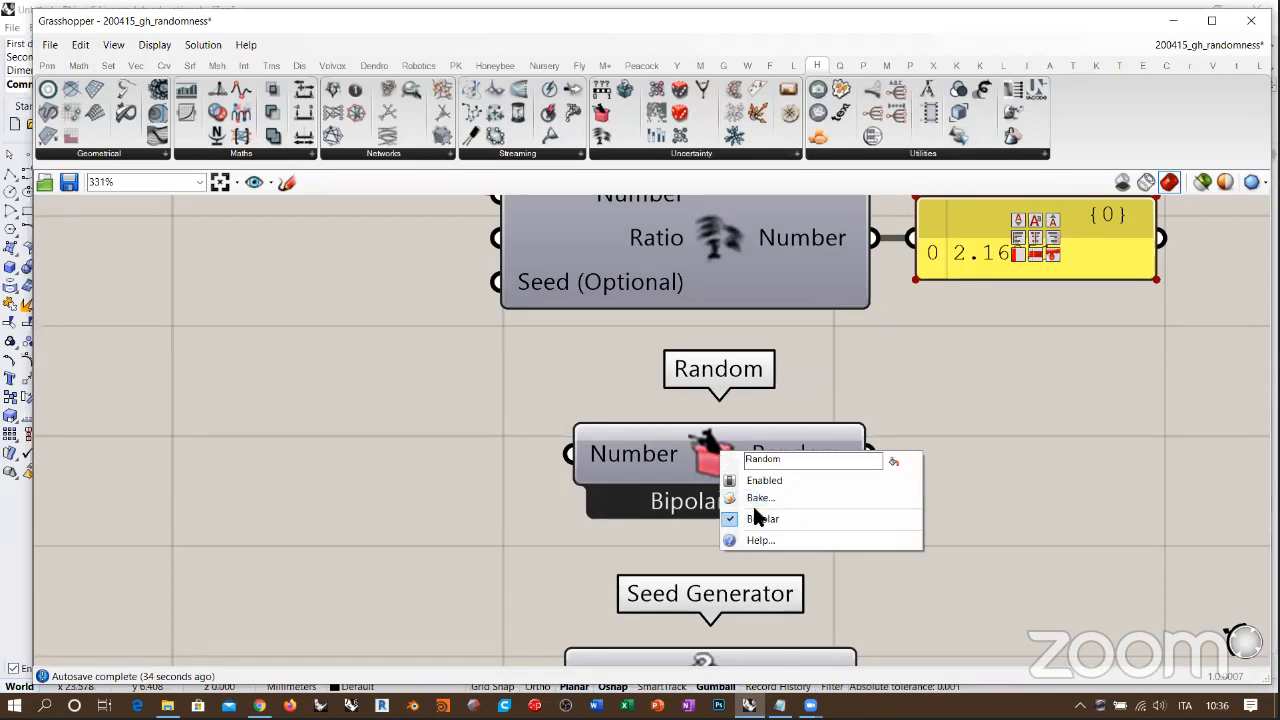
click(775, 518)
scroll(745, 500, down, 2)
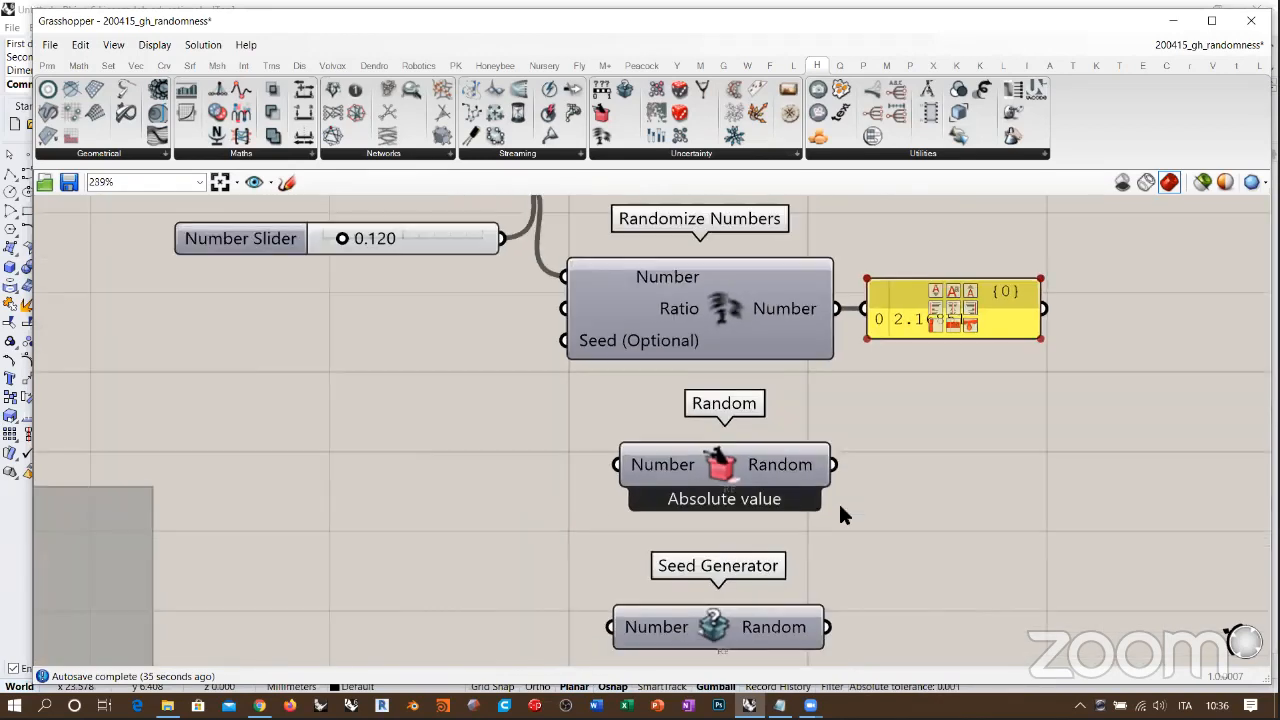
Step: Read the description of the Random component's Bipolar option without changing the mode
right_click(727, 468)
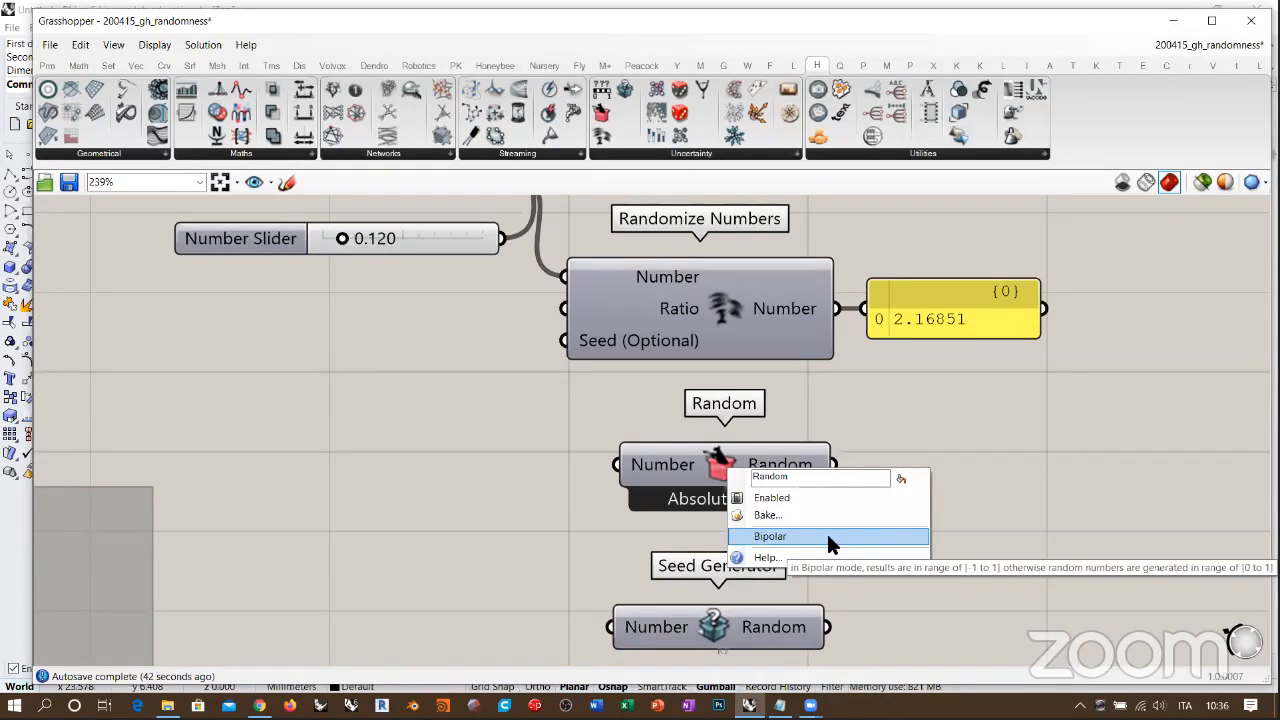
click(539, 452)
right_drag(763, 460, 804, 463)
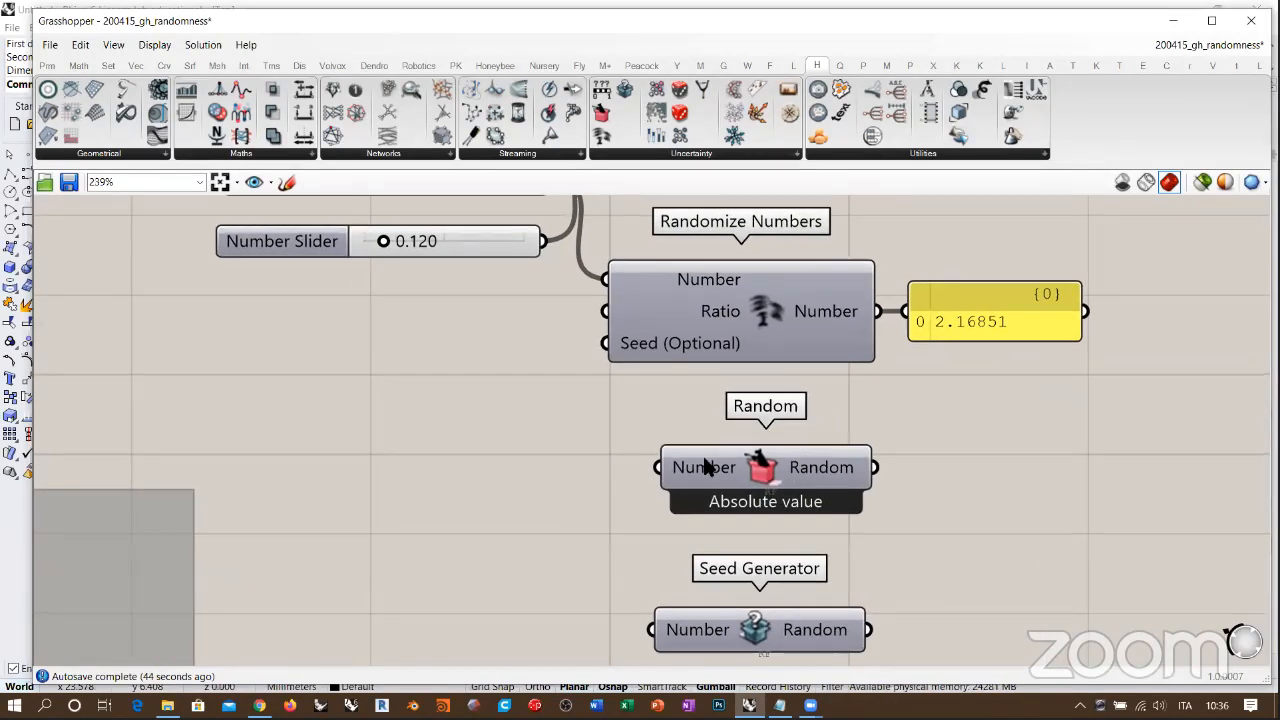
mouse_move(706, 477)
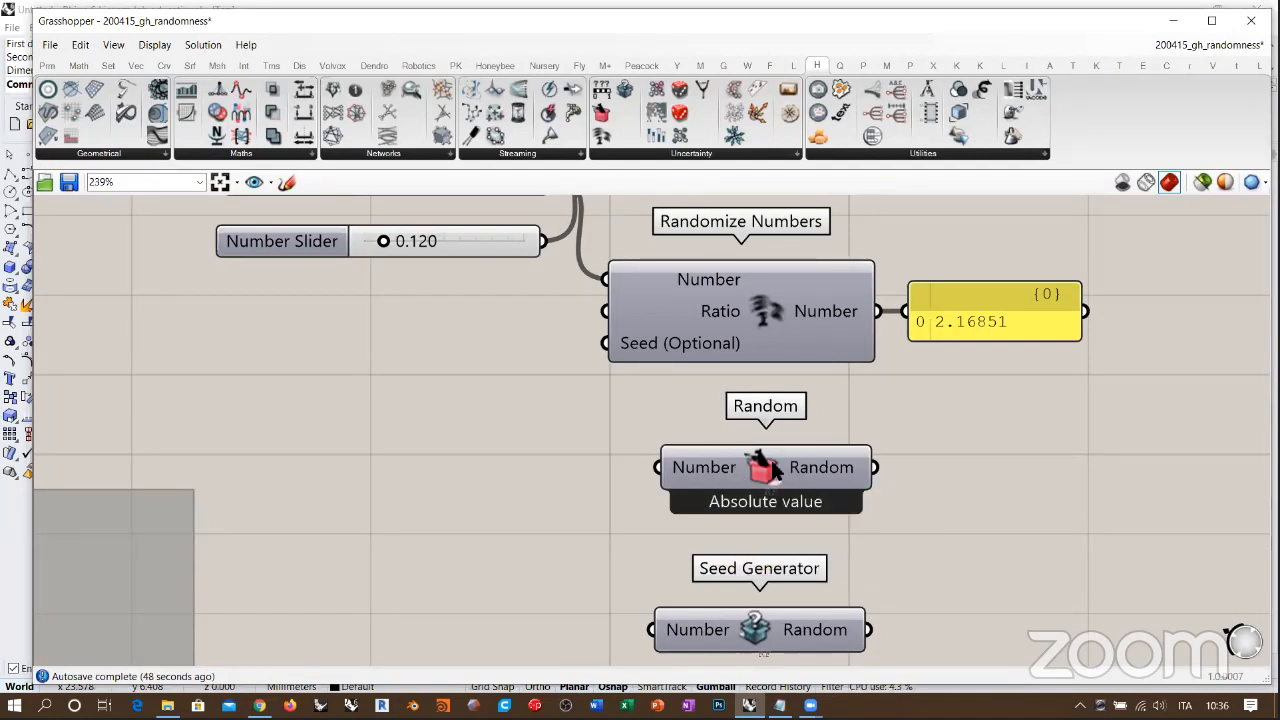
Step: Add a panel fed by the Random component's output and line it up beside that component
right_drag(842, 480, 614, 466)
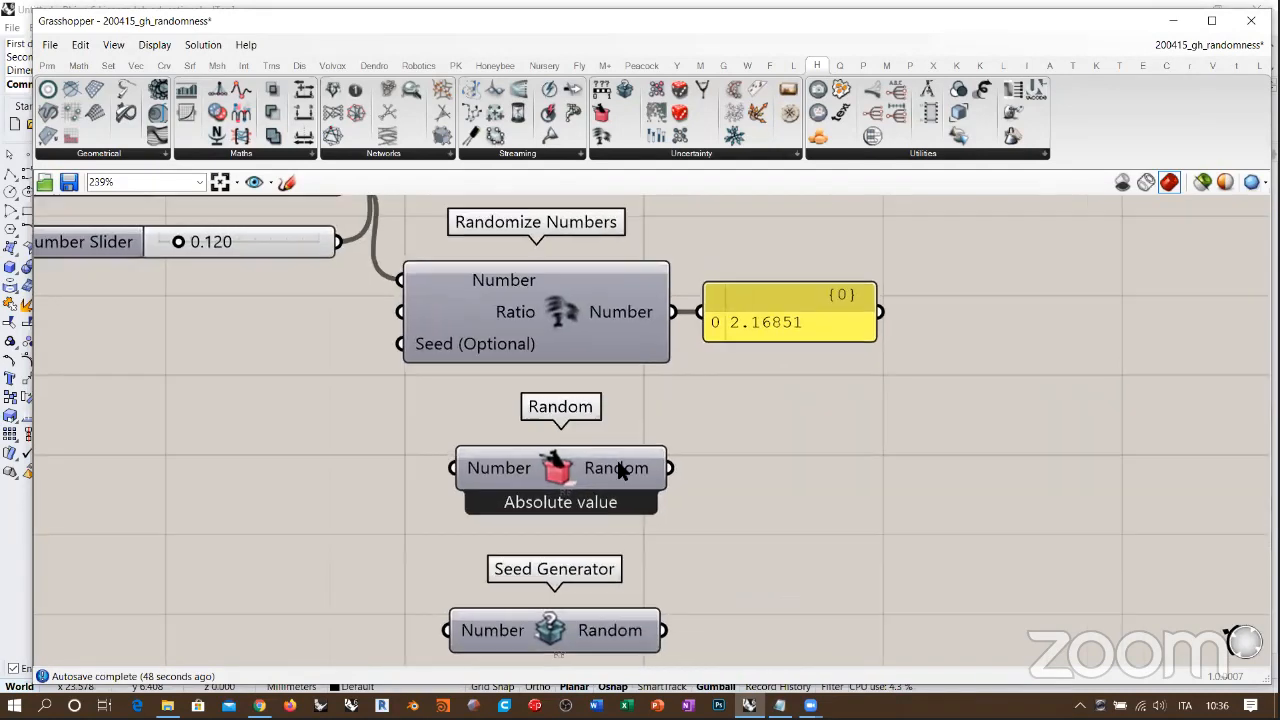
double_click(864, 490)
text(//)
key(Return)
drag(832, 496, 882, 478)
drag(670, 468, 794, 569)
scroll(790, 440, down, 3)
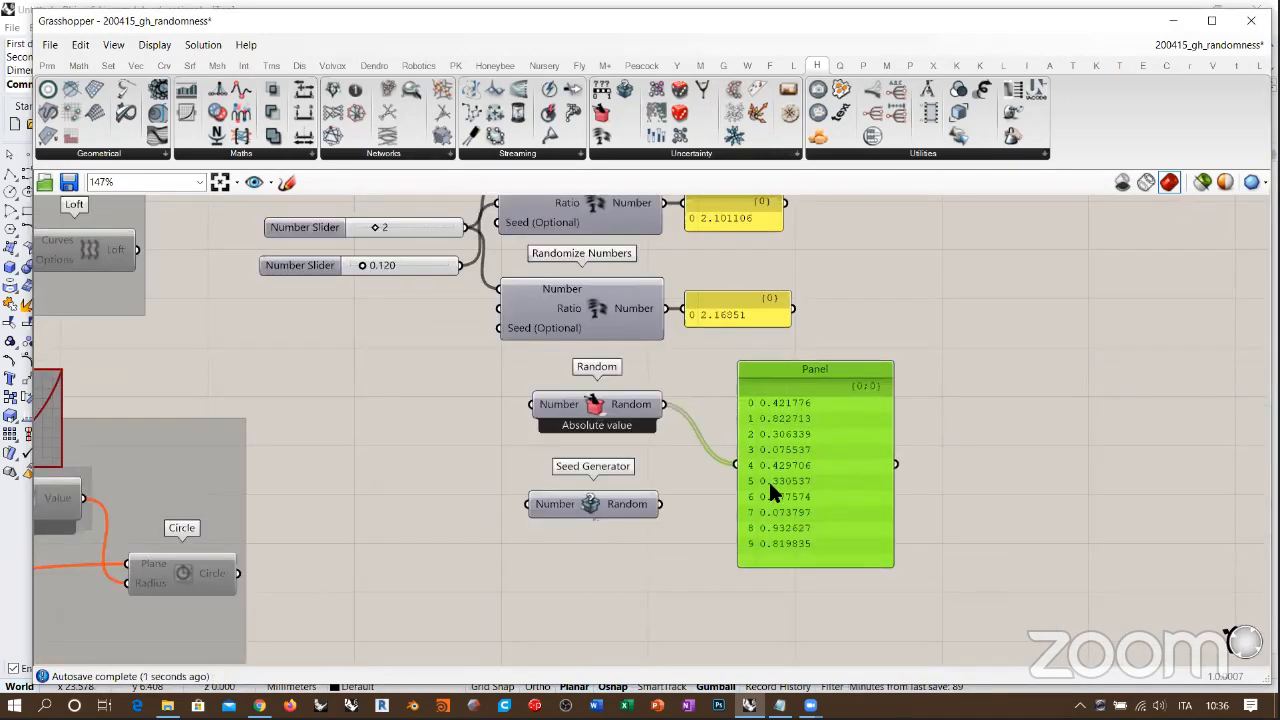
right_drag(768, 480, 843, 463)
drag(843, 461, 804, 395)
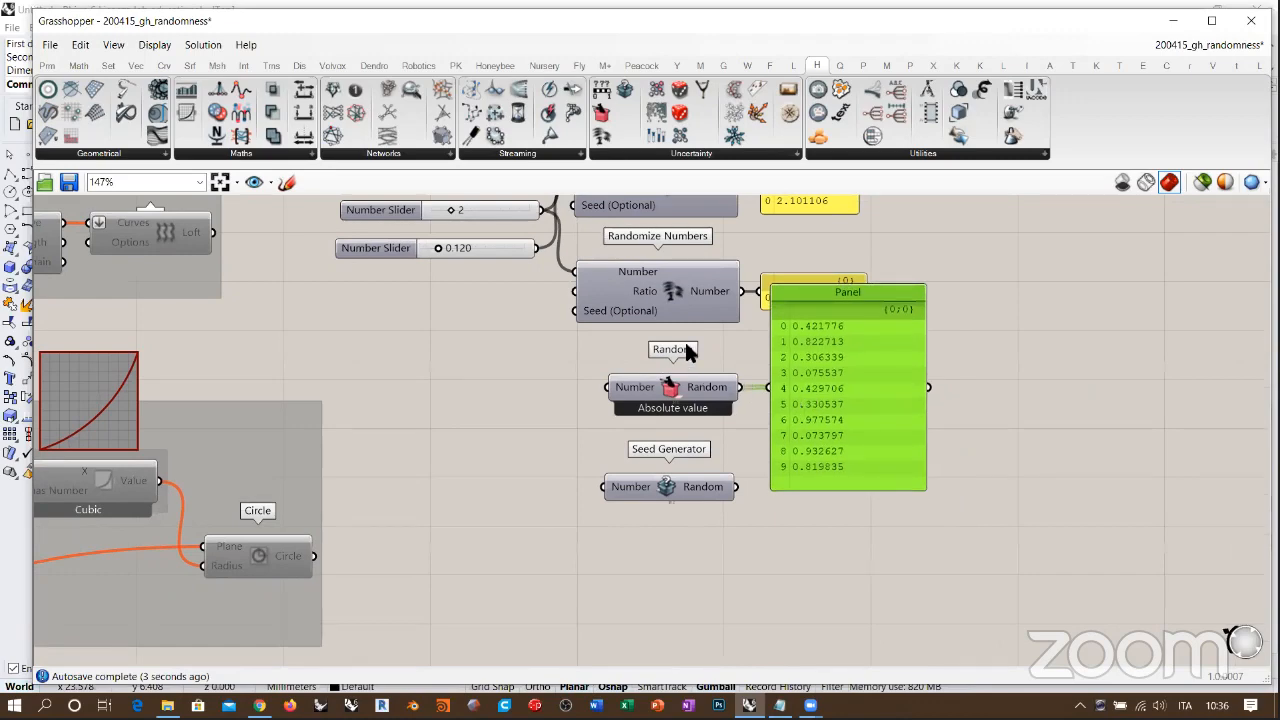
Step: Switch the Random component to Bipolar mode and recompute its values
scroll(686, 347, up, 4)
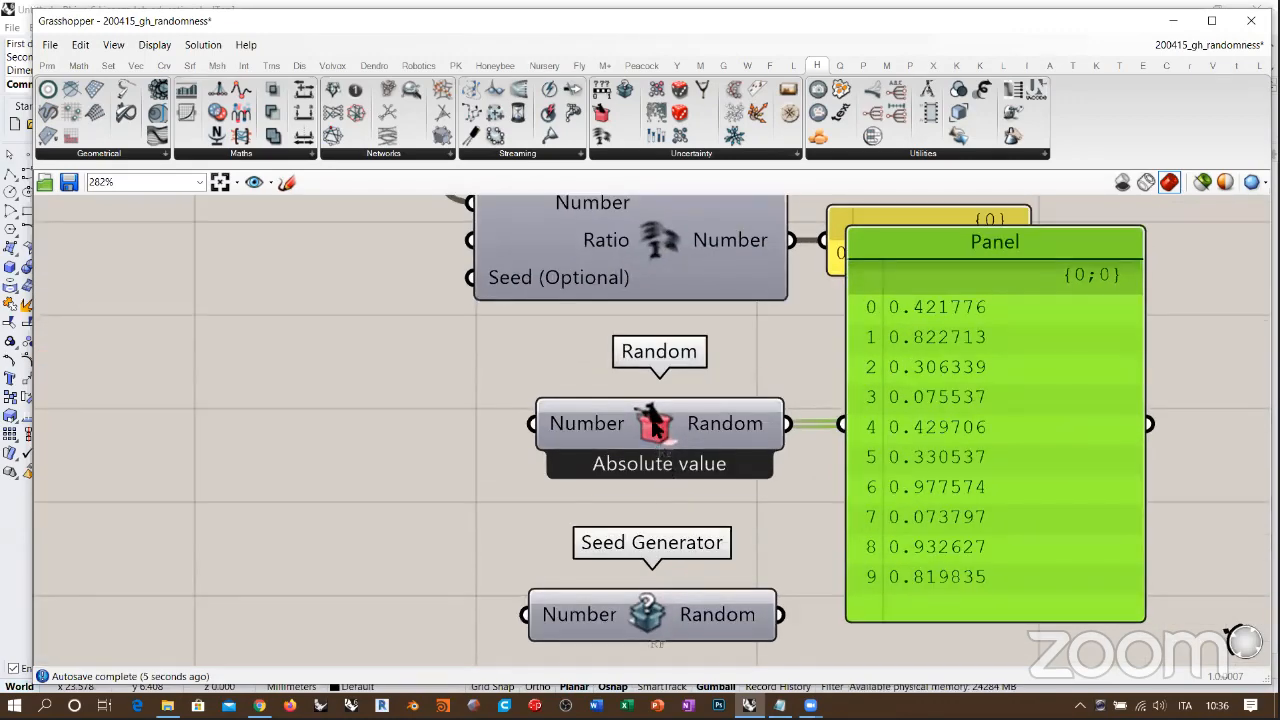
right_click(652, 422)
click(700, 488)
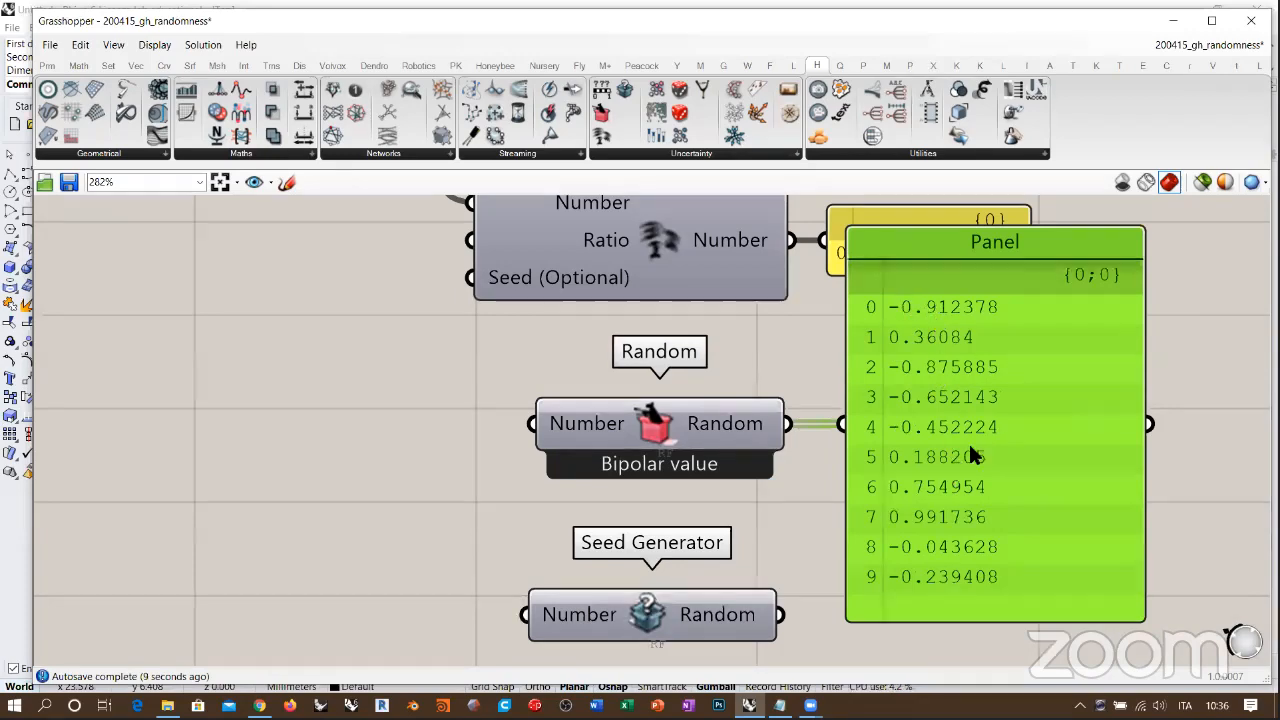
click(490, 410)
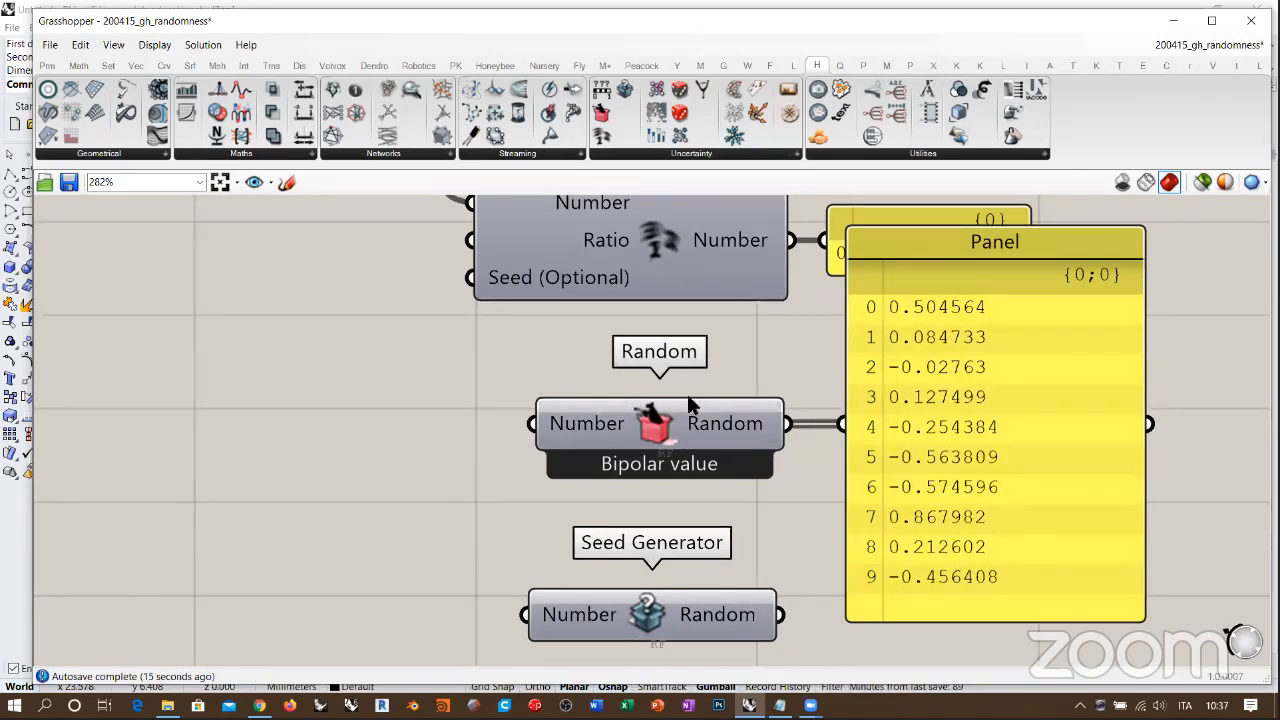
Step: Create a number slider with the value 11 and connect it to the Random component's Number input
double_click(392, 422)
text(11)
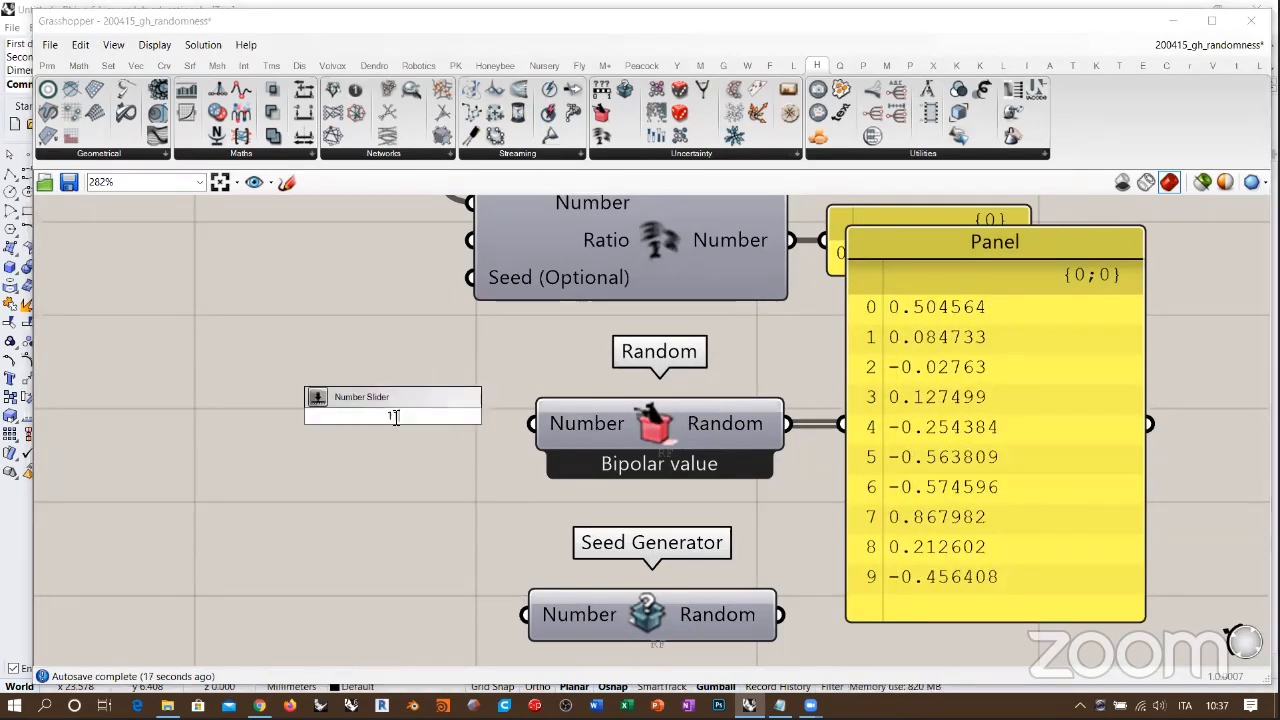
key(Return)
drag(457, 392, 531, 423)
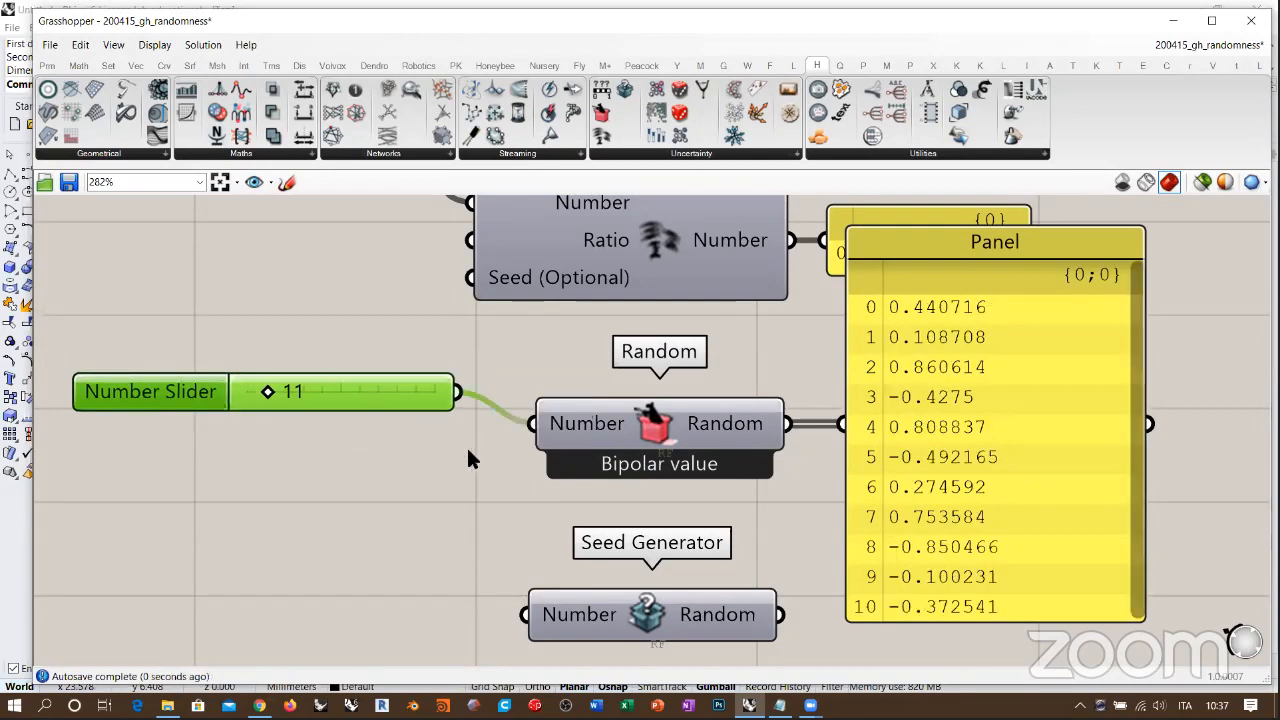
click(468, 450)
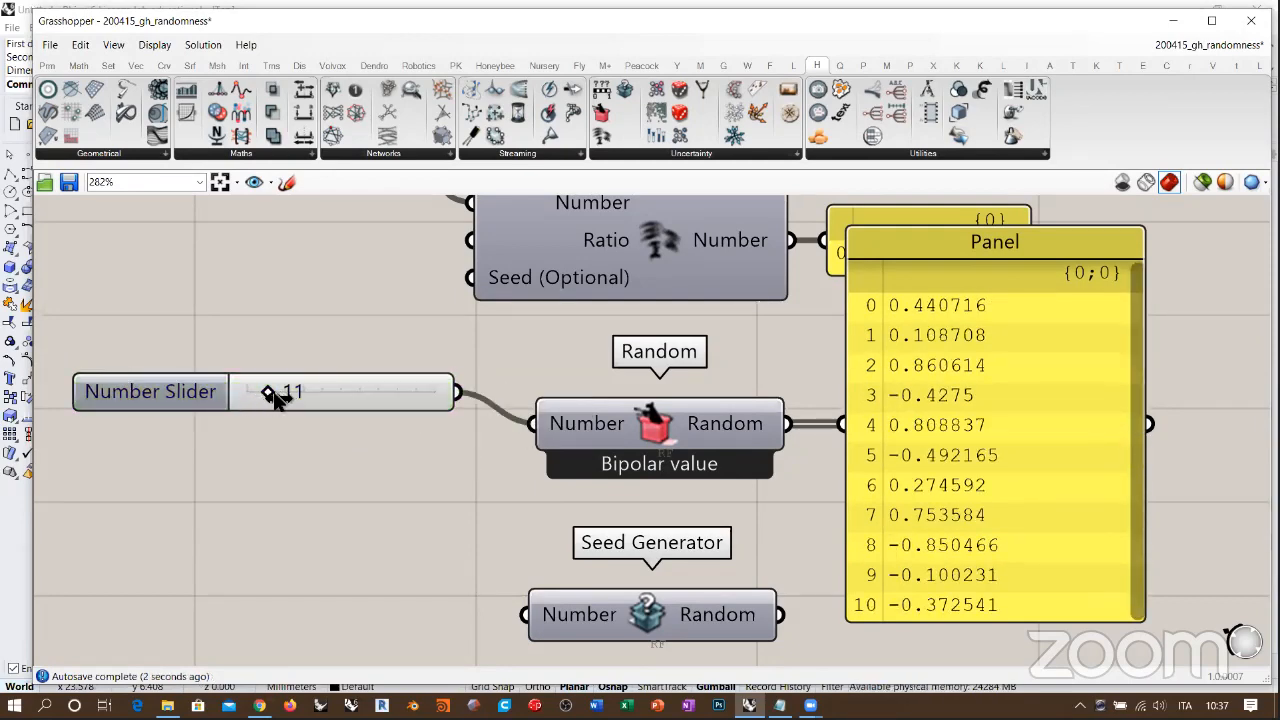
Step: Set the slider feeding Random to 27 and look through the generated list in the panel
drag(269, 393, 298, 394)
right_drag(887, 422, 849, 420)
drag(1097, 476, 1102, 238)
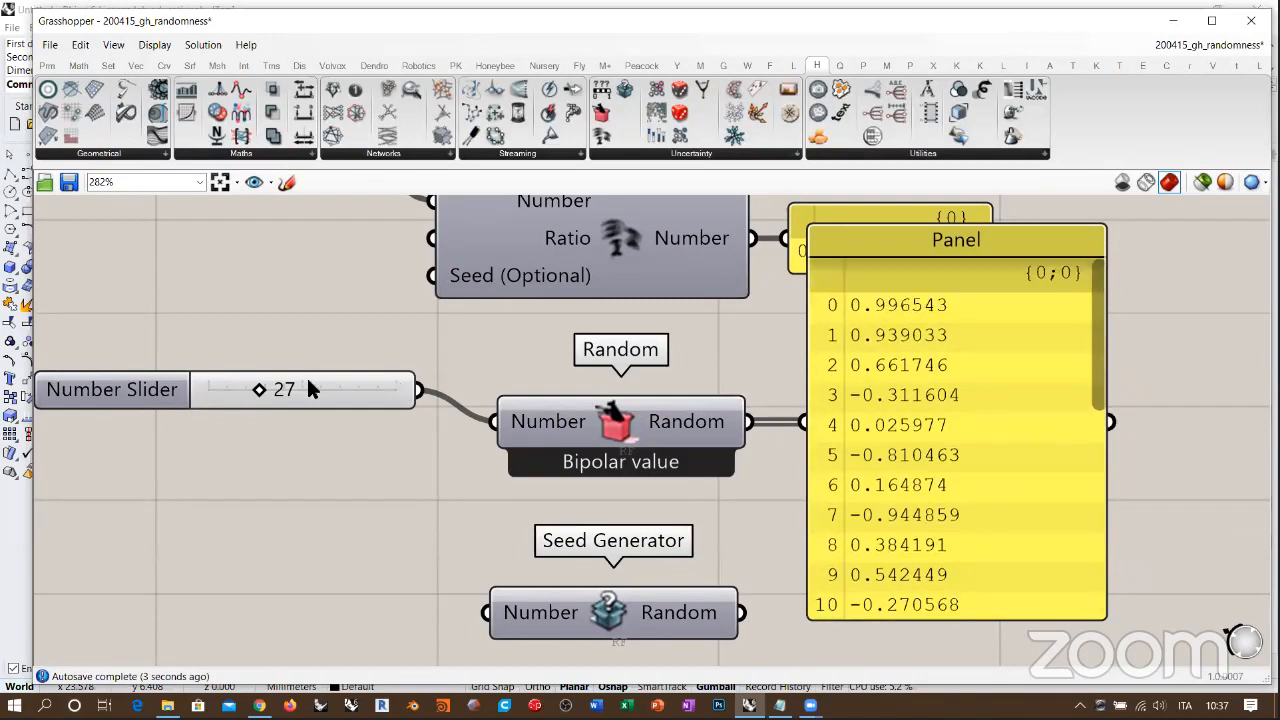
Step: Line the number slider up with Random's Number input and set it to 28
drag(308, 388, 330, 425)
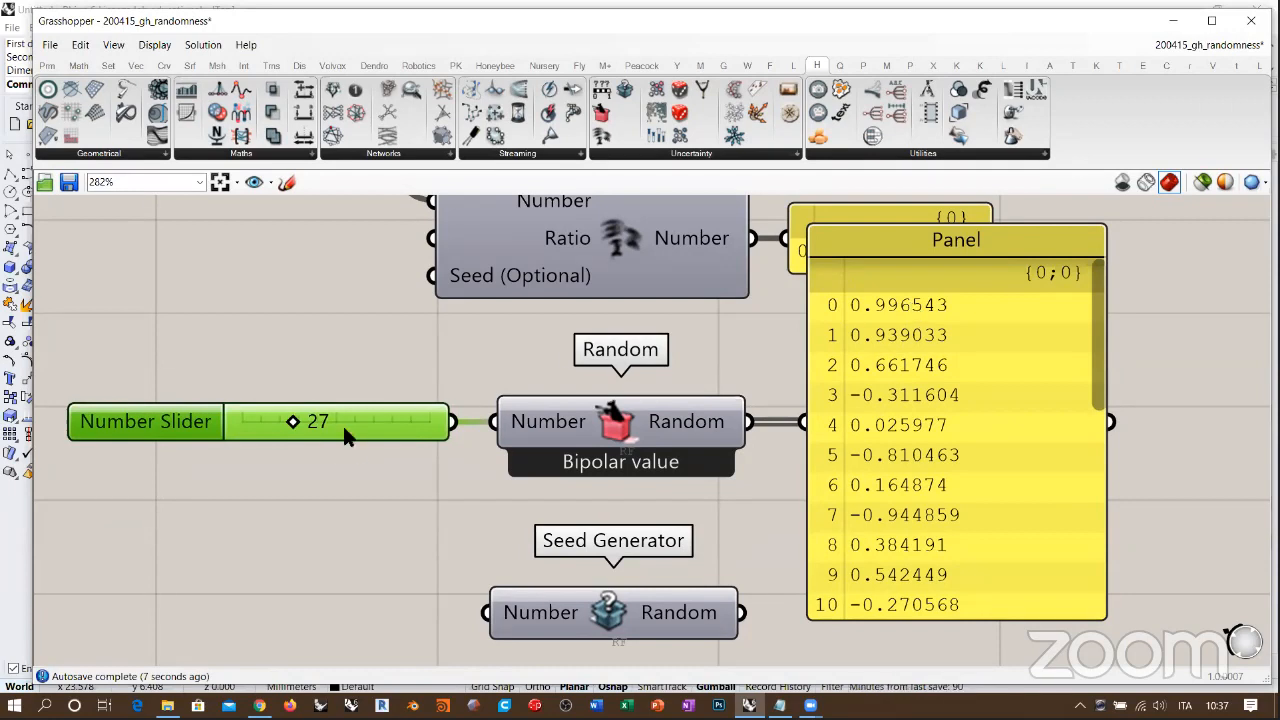
drag(297, 424, 300, 423)
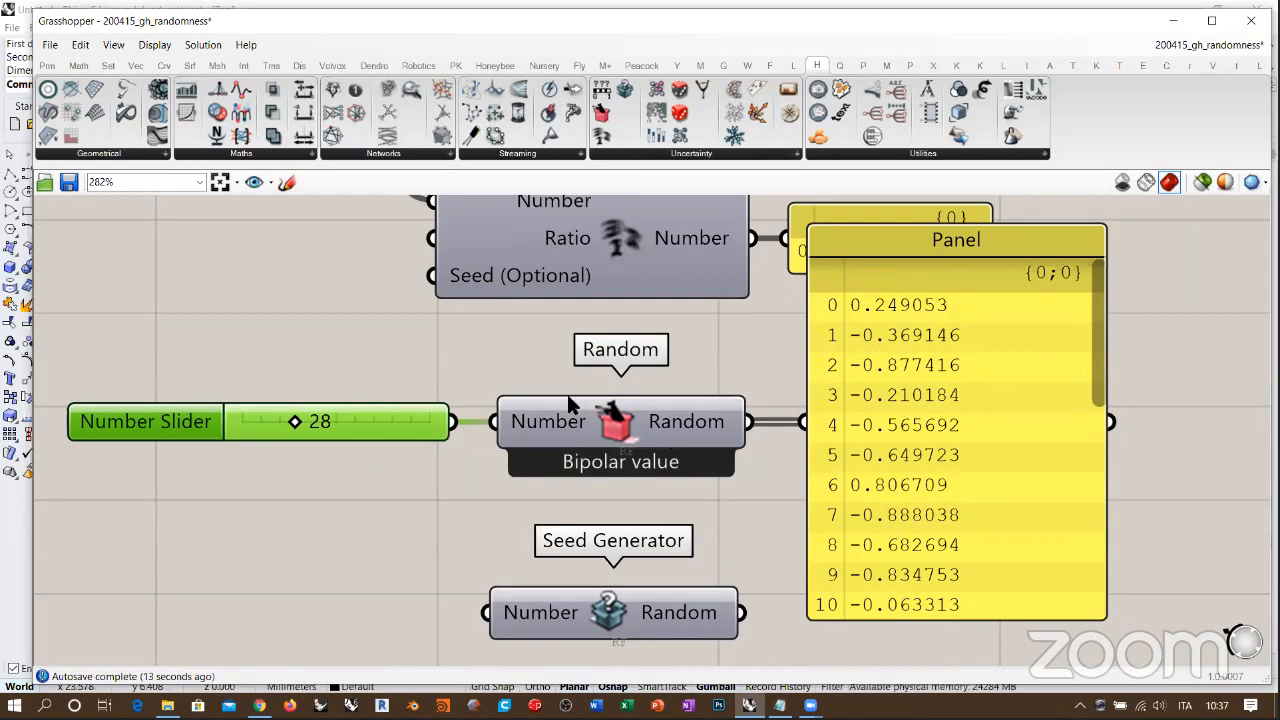
scroll(614, 357, down, 2)
scroll(820, 394, down, 1)
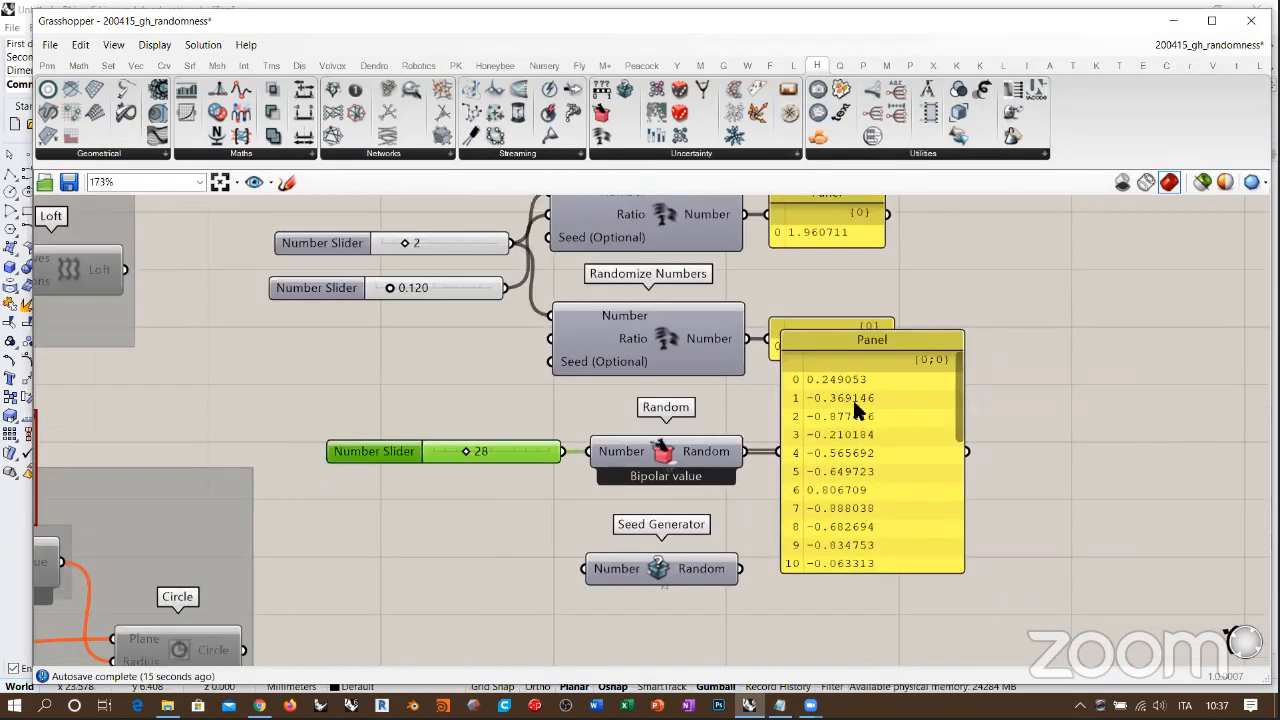
Step: Move the panel listing Random's values farther from the component so it clears the Randomize Numbers panel
drag(852, 397, 965, 432)
click(831, 402)
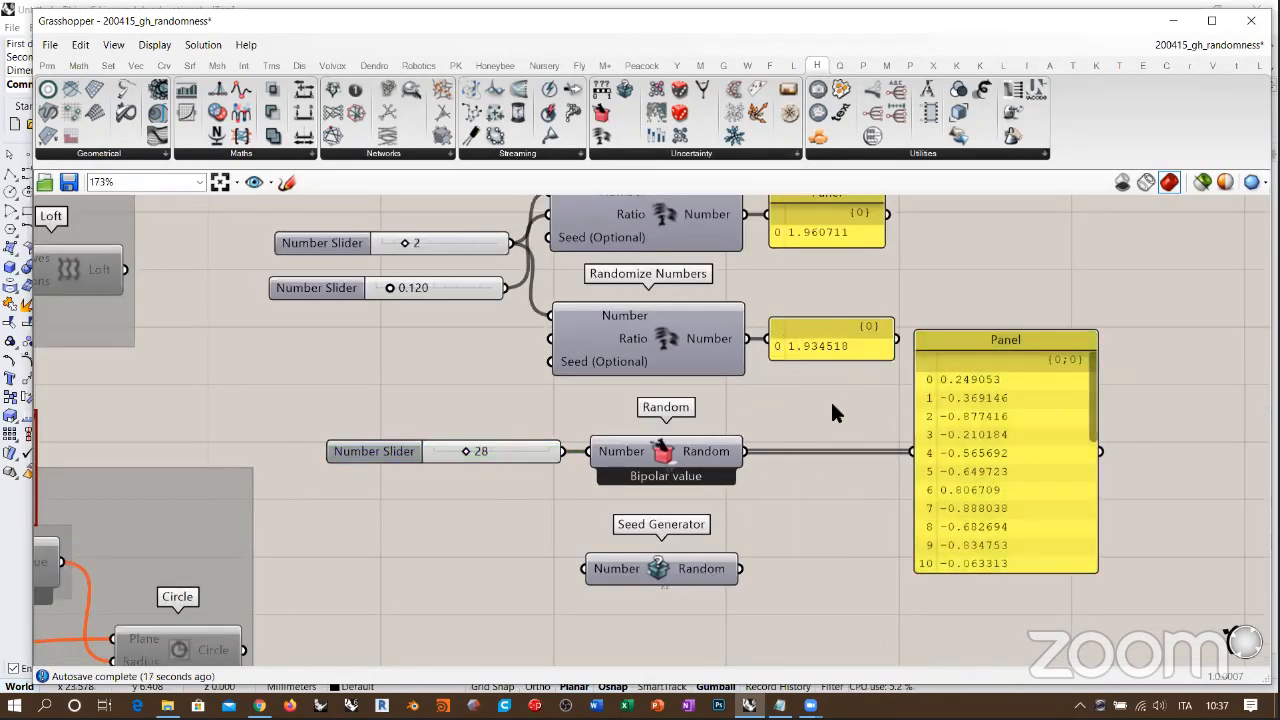
right_drag(850, 444, 866, 474)
drag(982, 461, 977, 461)
click(838, 423)
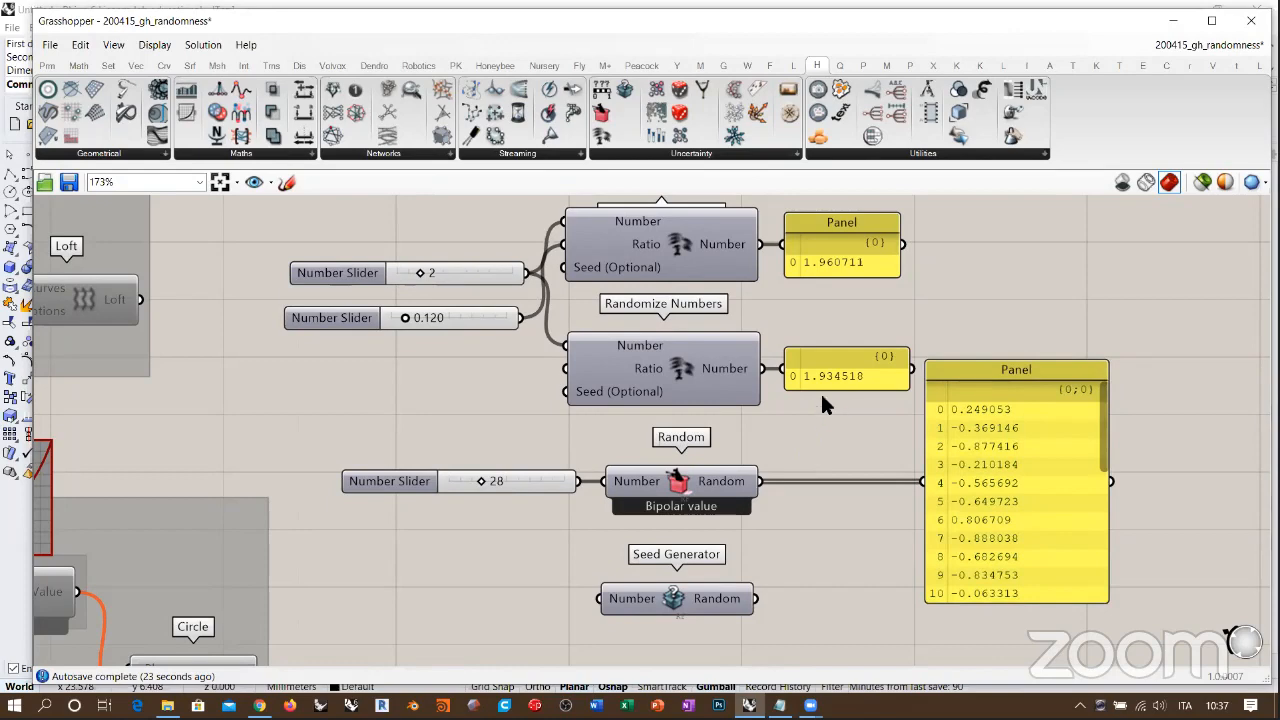
Step: Reposition the Seed Generator component on the free canvas below the Random component
scroll(850, 320, down, 3)
drag(1018, 254, 850, 342)
right_drag(703, 532, 807, 446)
scroll(807, 446, up, 6)
drag(816, 446, 755, 488)
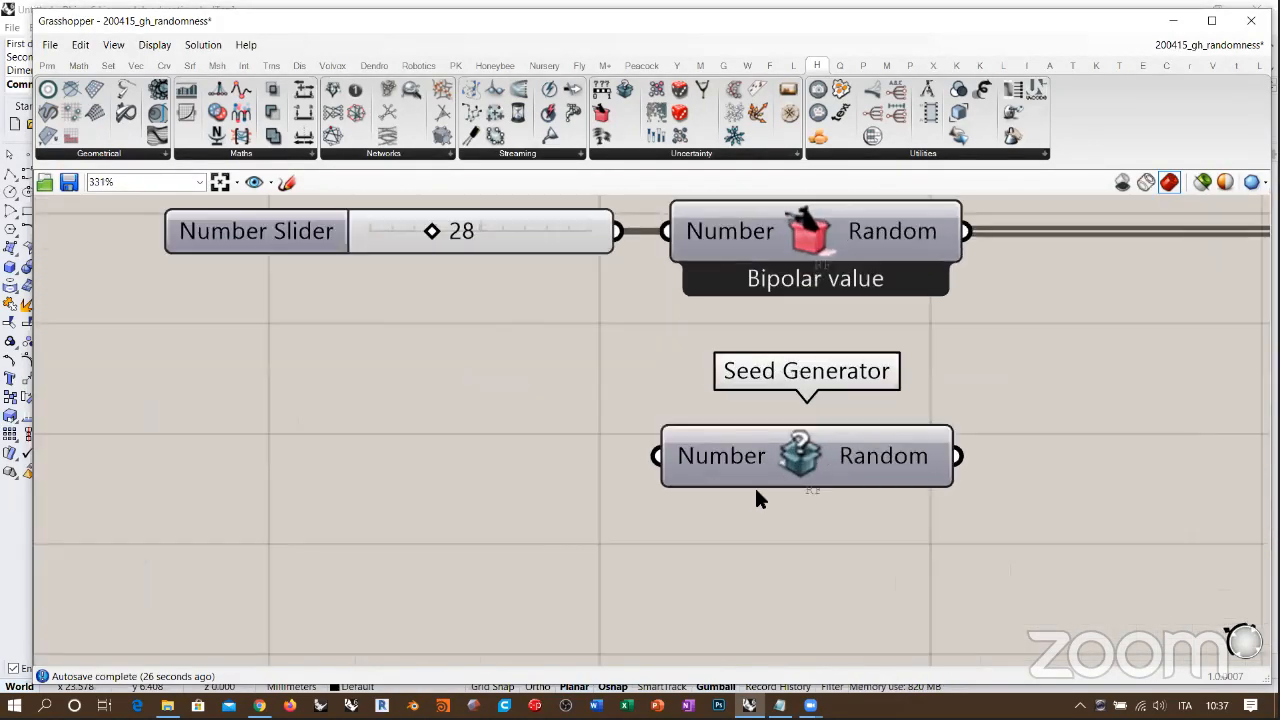
click(952, 421)
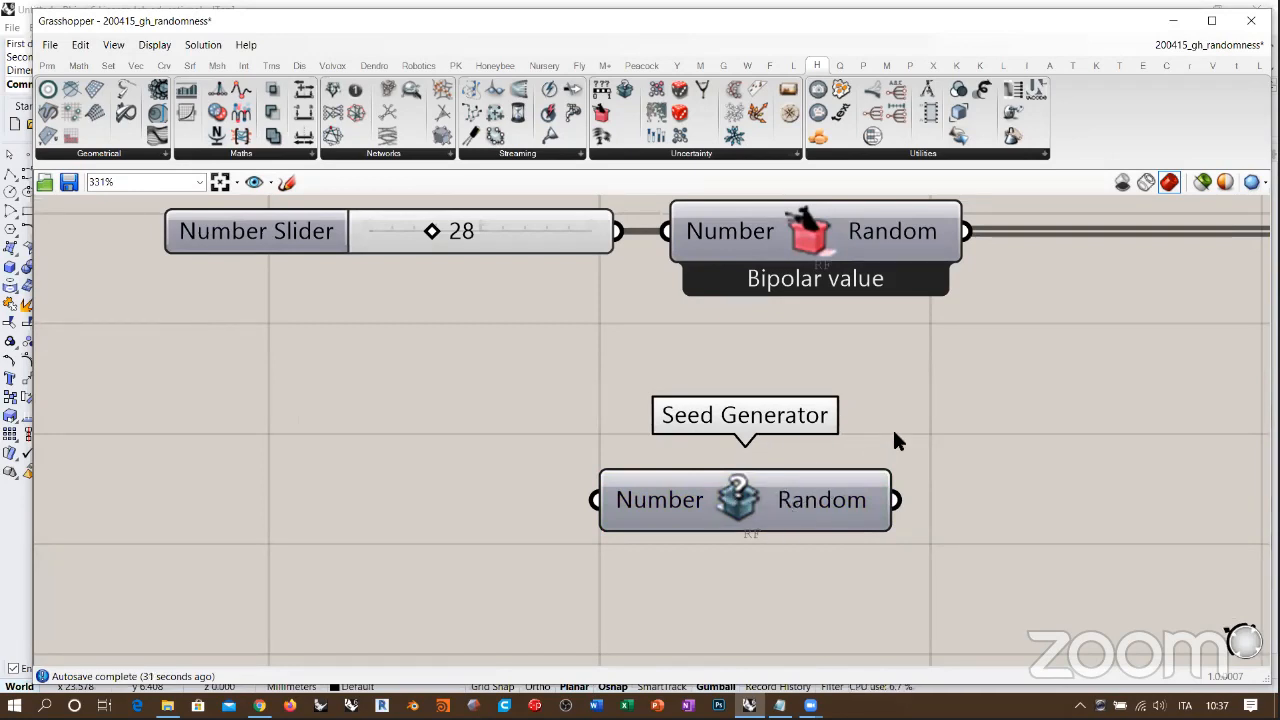
right_drag(806, 448, 720, 446)
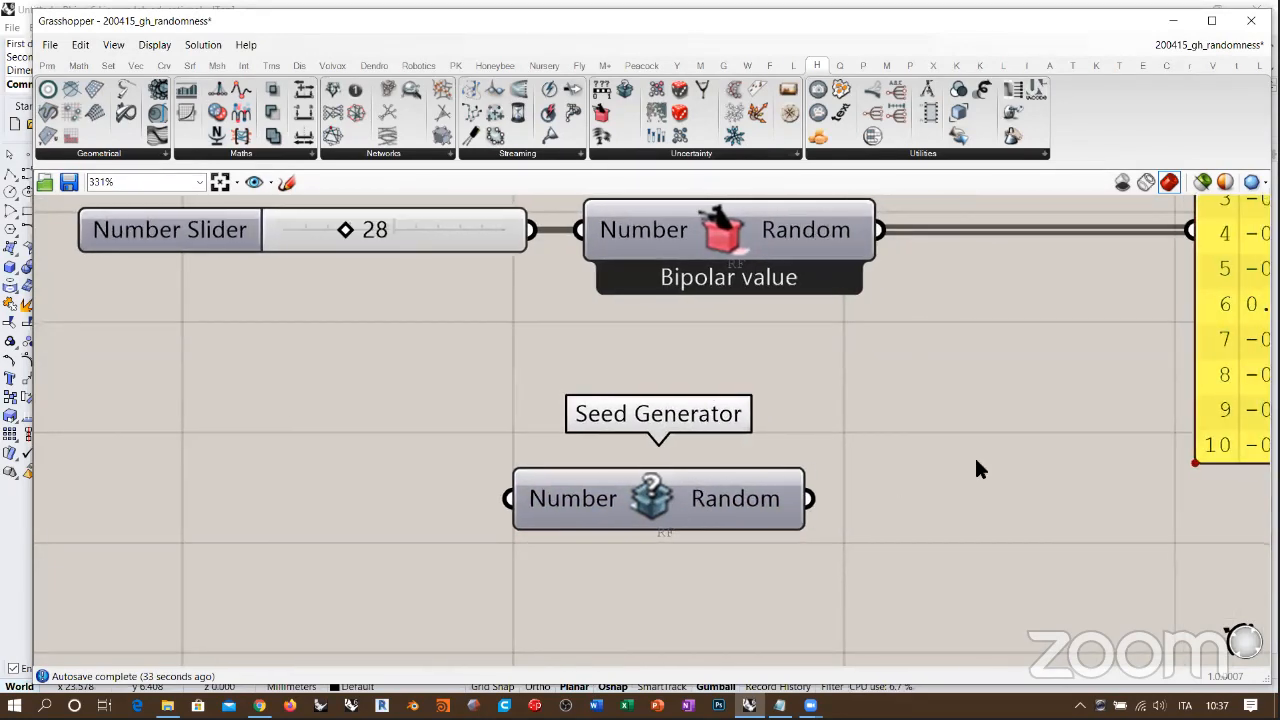
Step: Add an empty Panel next to the Seed Generator component's output
double_click(989, 494)
text(Panel)
key(Return)
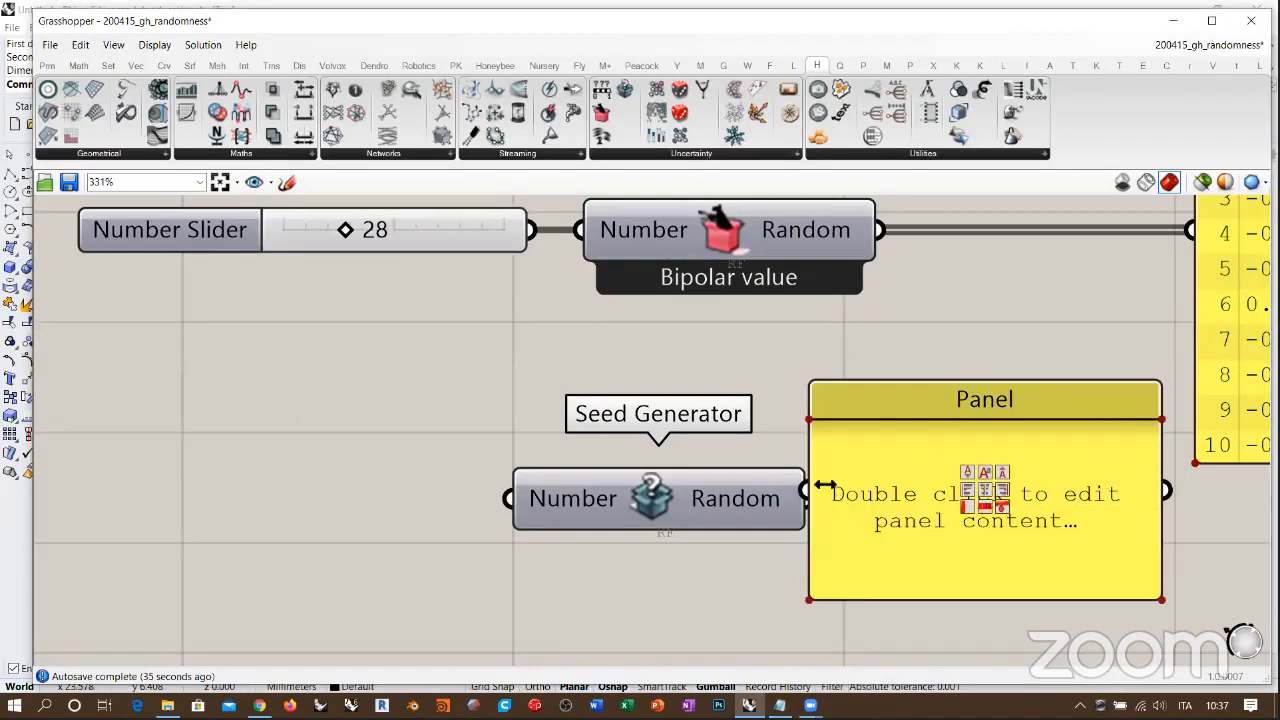
drag(824, 486, 884, 487)
key(ctrl+z)
right_drag(903, 486, 728, 457)
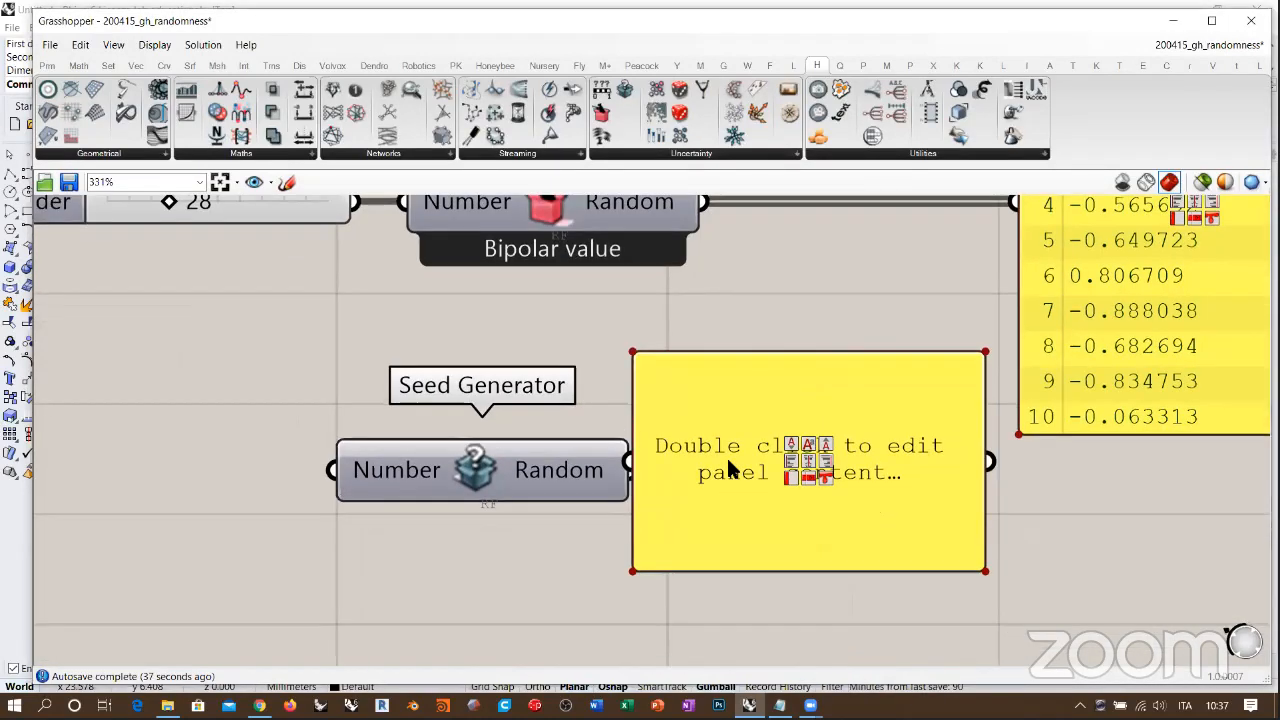
Step: Connect the Seed Generator's Random output to the new panel and align the panel with the component
scroll(728, 459, down, 2)
drag(738, 456, 804, 485)
drag(706, 482, 660, 468)
click(680, 521)
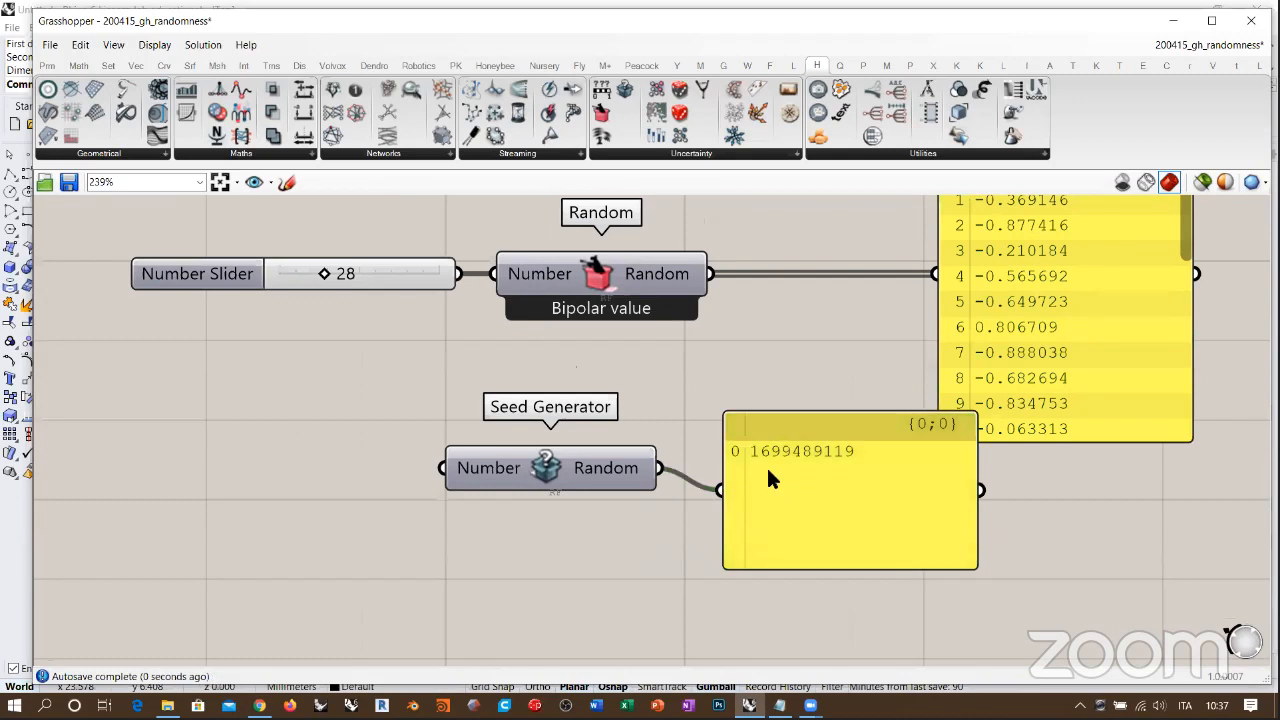
drag(766, 468, 728, 446)
click(766, 553)
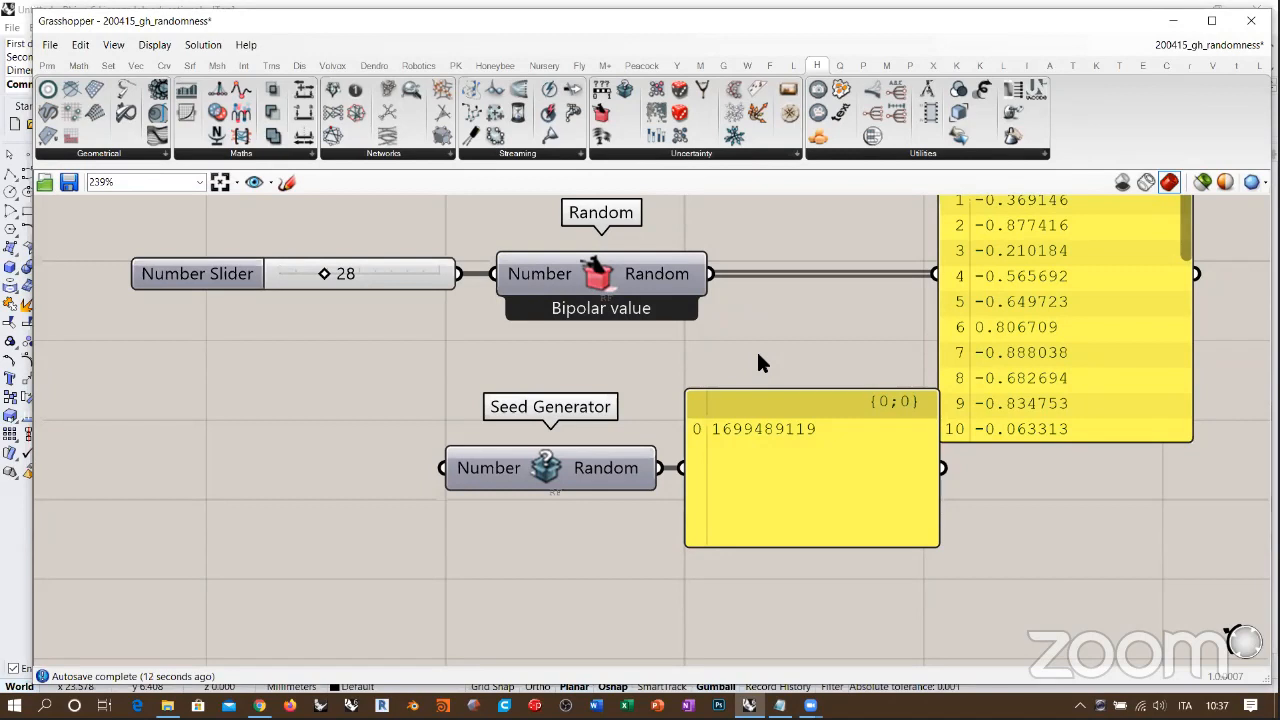
Step: Shift the Seed Generator and its panel together clear of the Random values panel and recompute the definition
drag(770, 356, 491, 484)
click(543, 398)
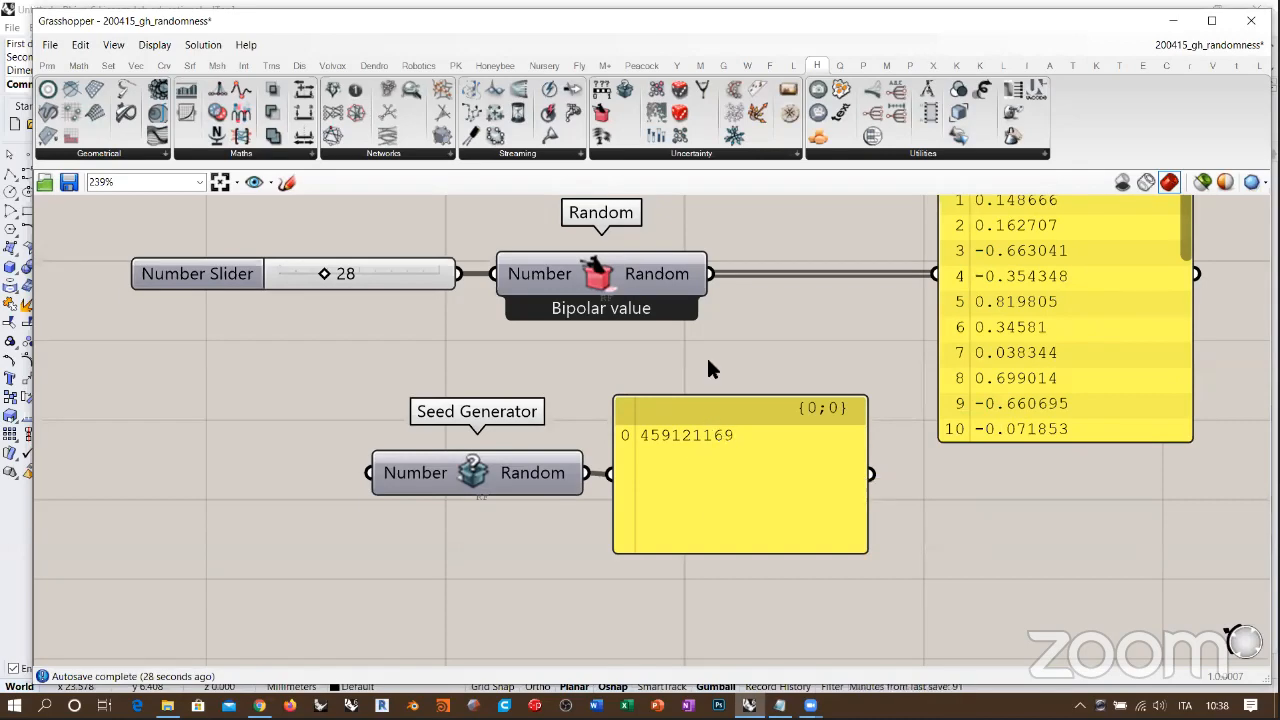
right_drag(696, 362, 822, 433)
scroll(822, 433, down, 3)
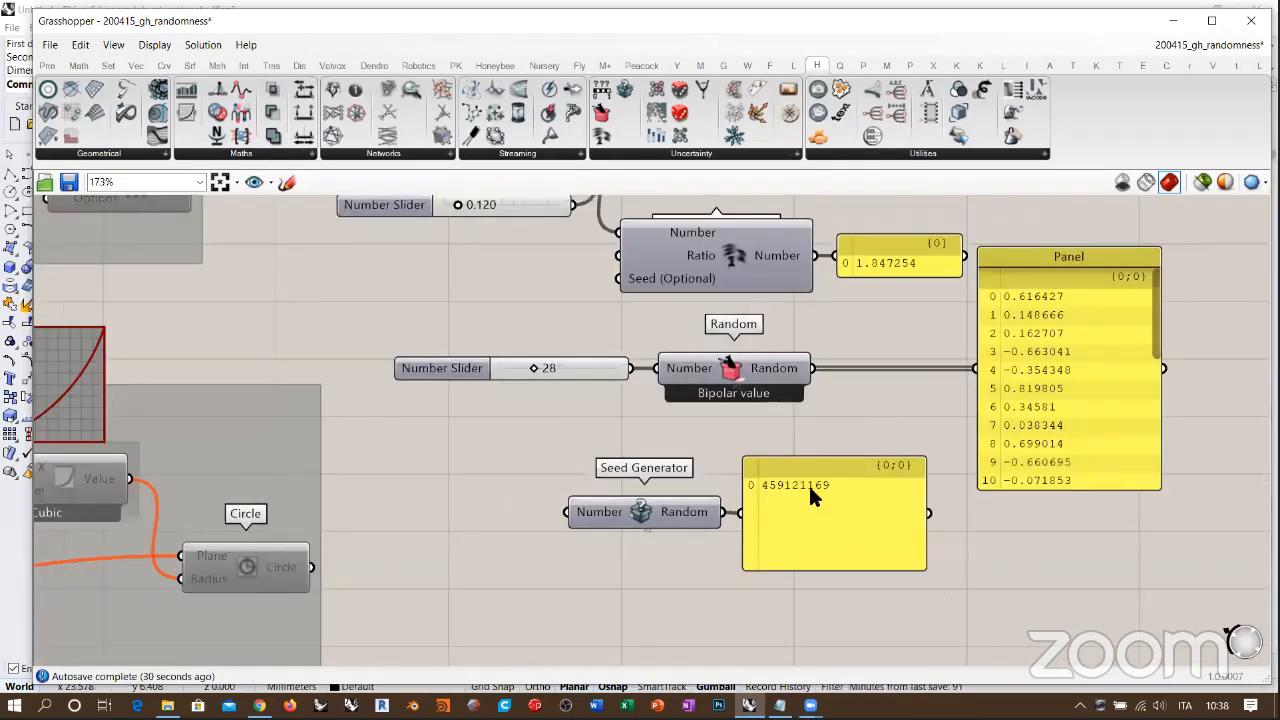
Step: Add the Random component with Range, Number and Seed inputs below the Seed Generator's panel
right_drag(698, 664, 646, 491)
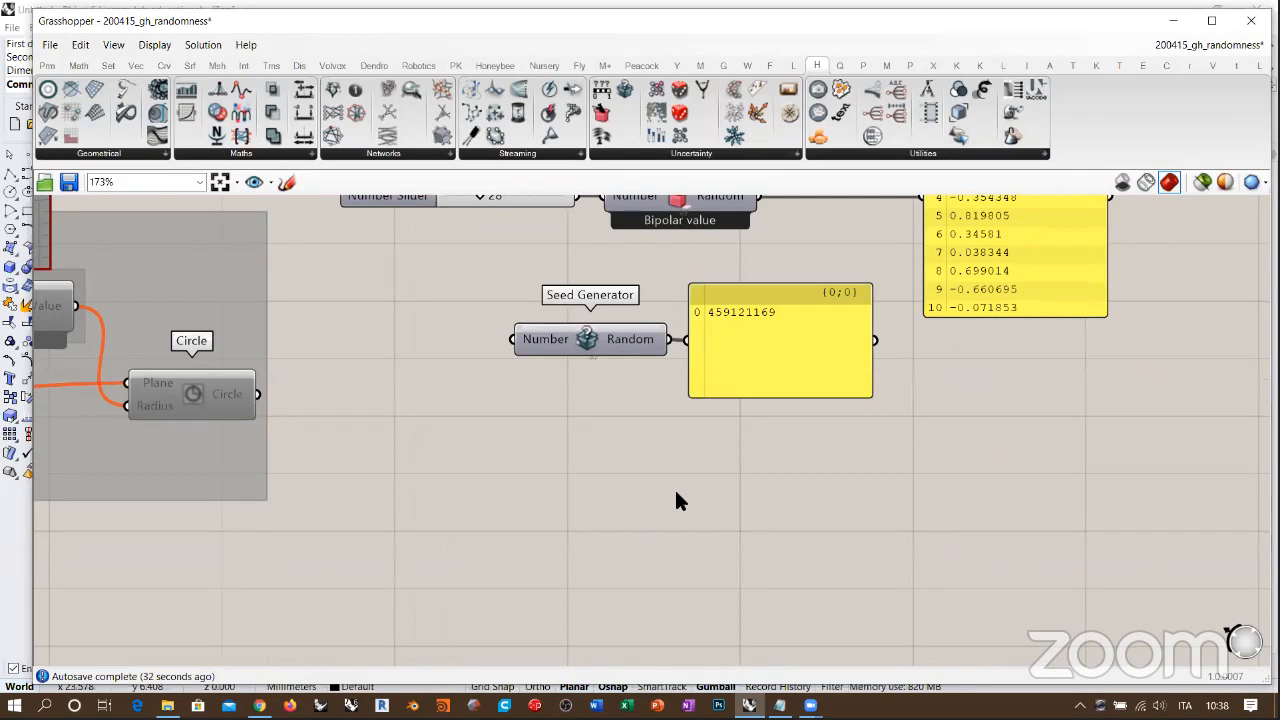
double_click(661, 504)
text(random)
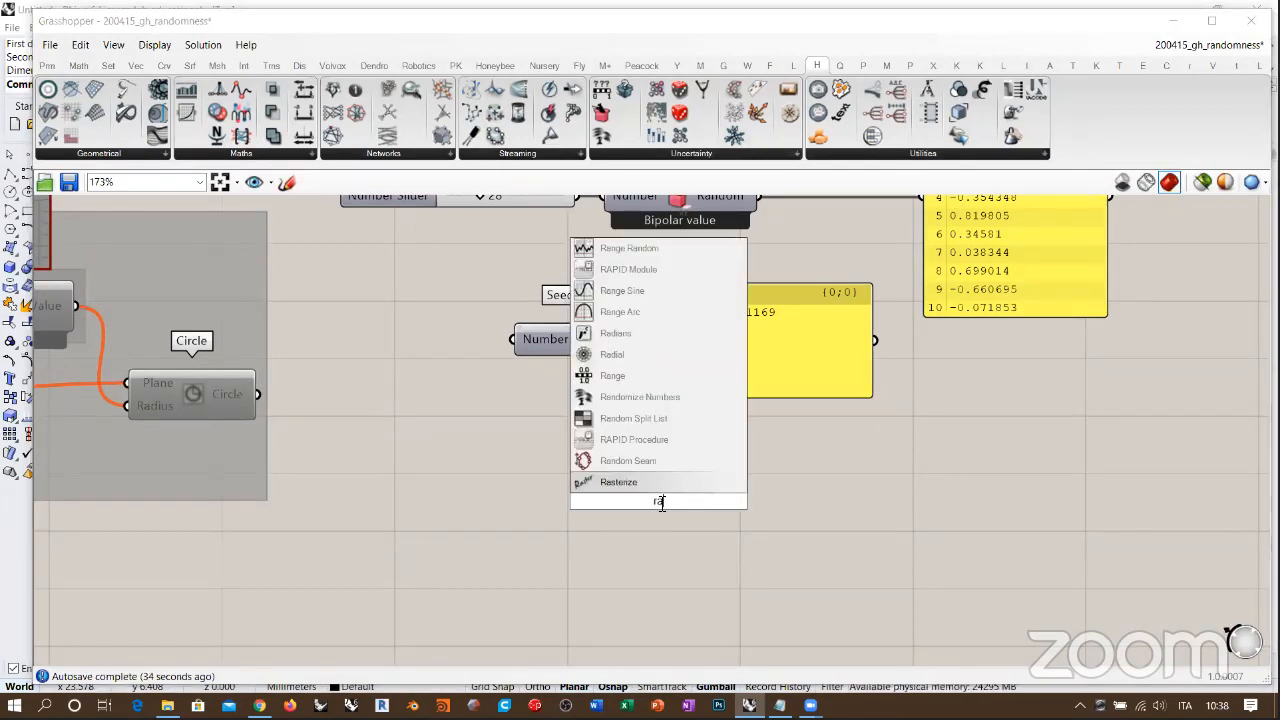
click(616, 420)
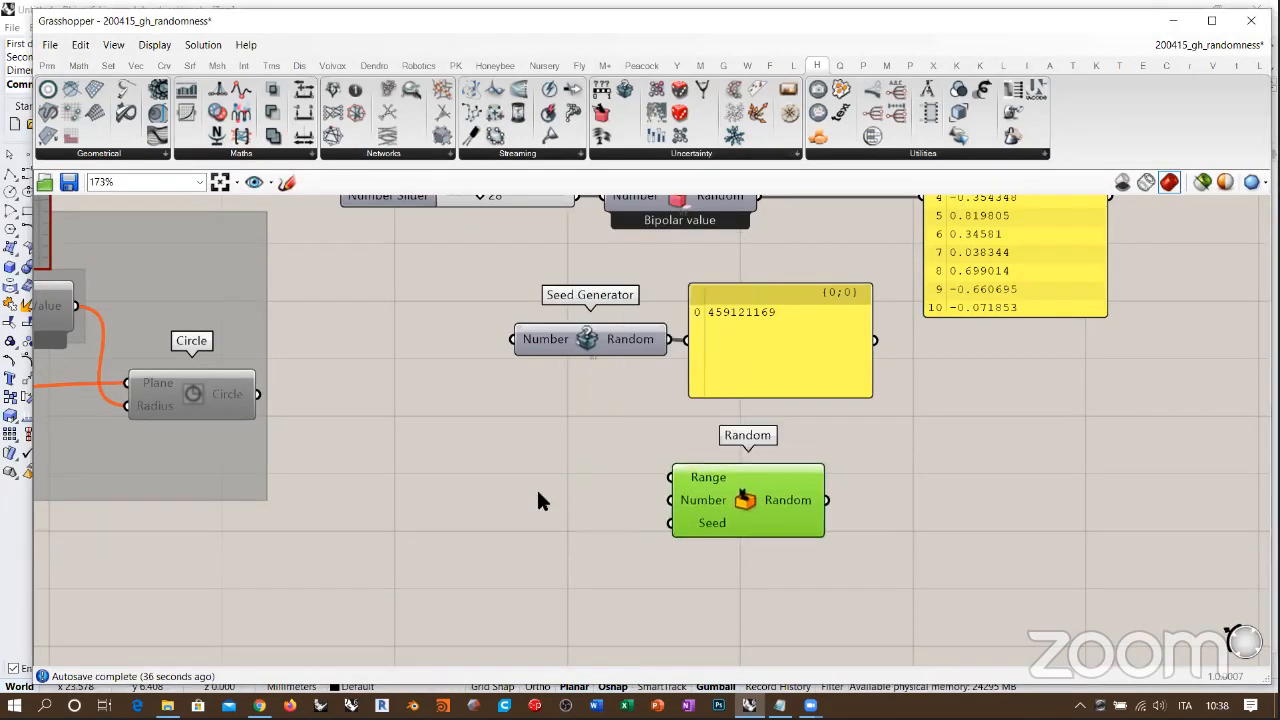
scroll(787, 484, up, 2)
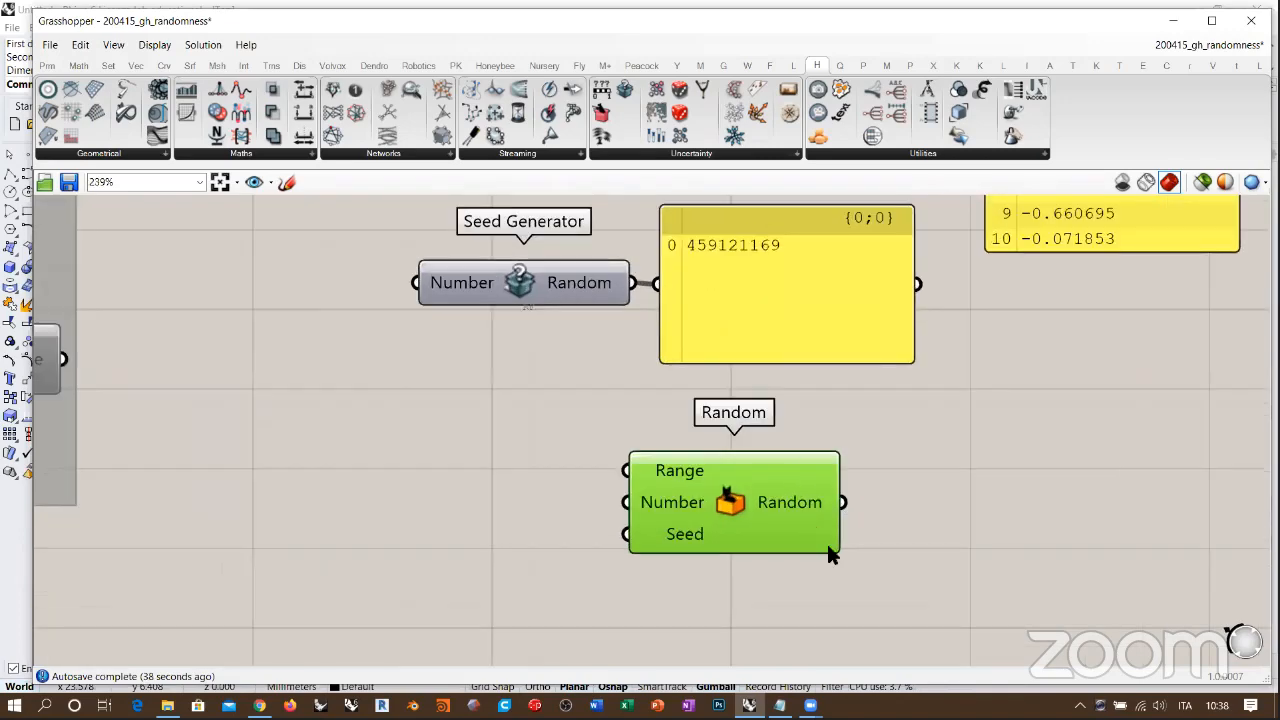
right_drag(826, 541, 820, 498)
mouse_move(681, 488)
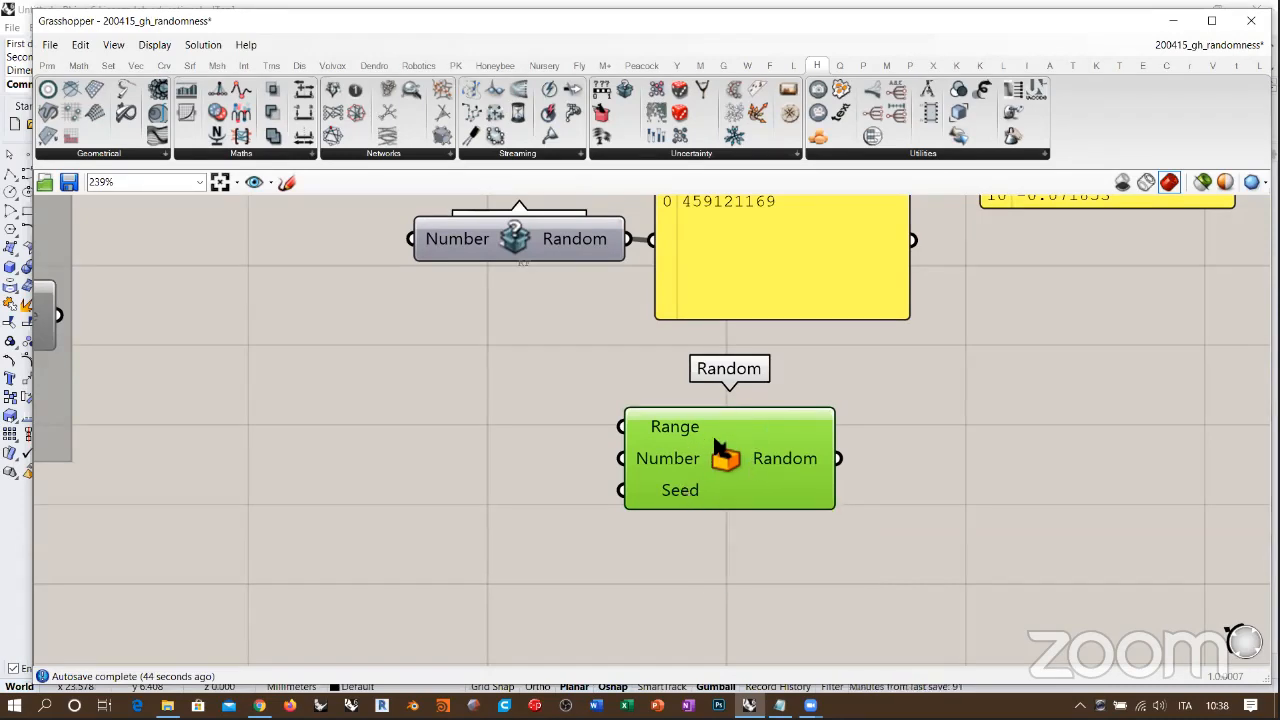
right_drag(526, 443, 558, 429)
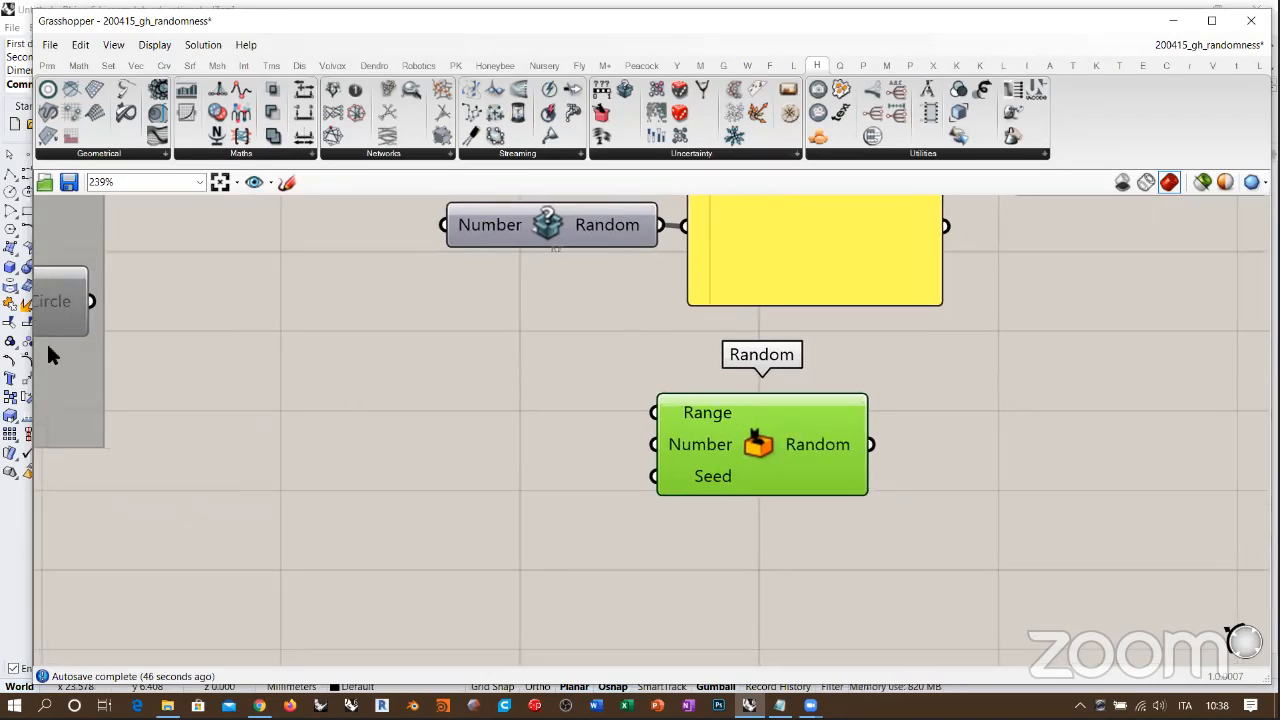
Step: Place Grasshopper beside the Rhino viewport and add a Populate 2D component below the Seed Generator
key(super+Right)
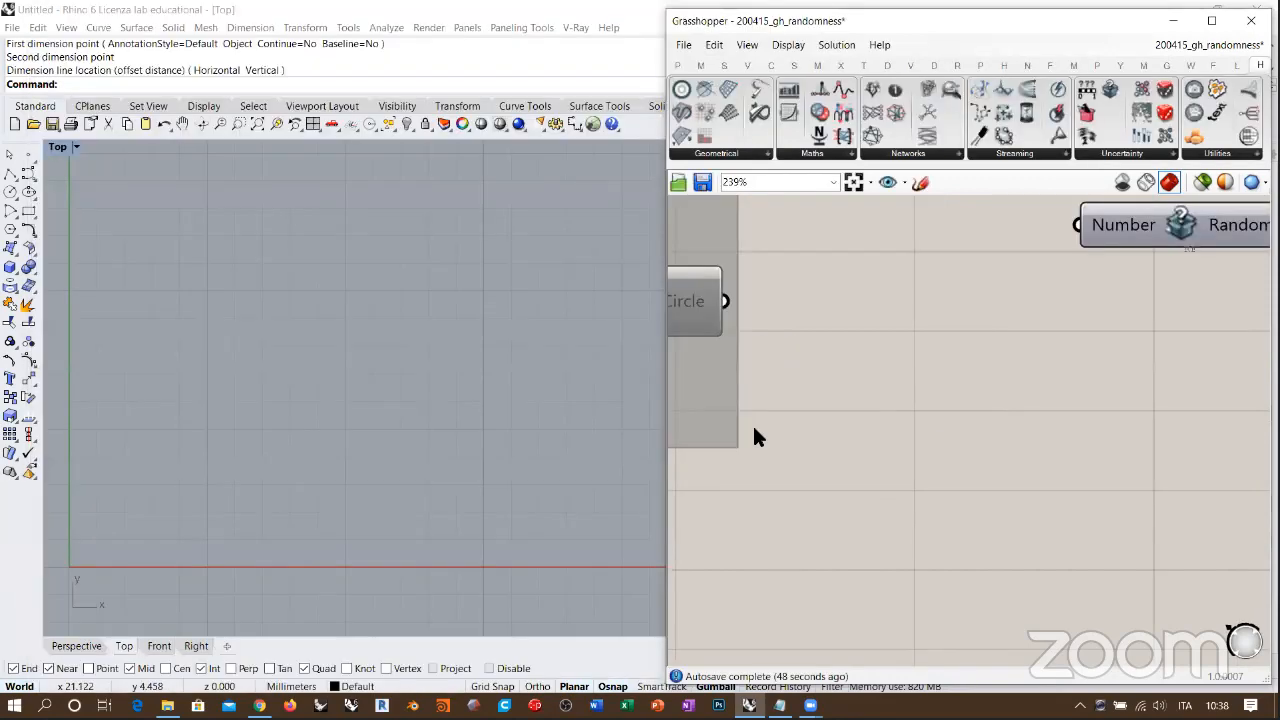
scroll(829, 434, down, 3)
double_click(828, 430)
text(pop)
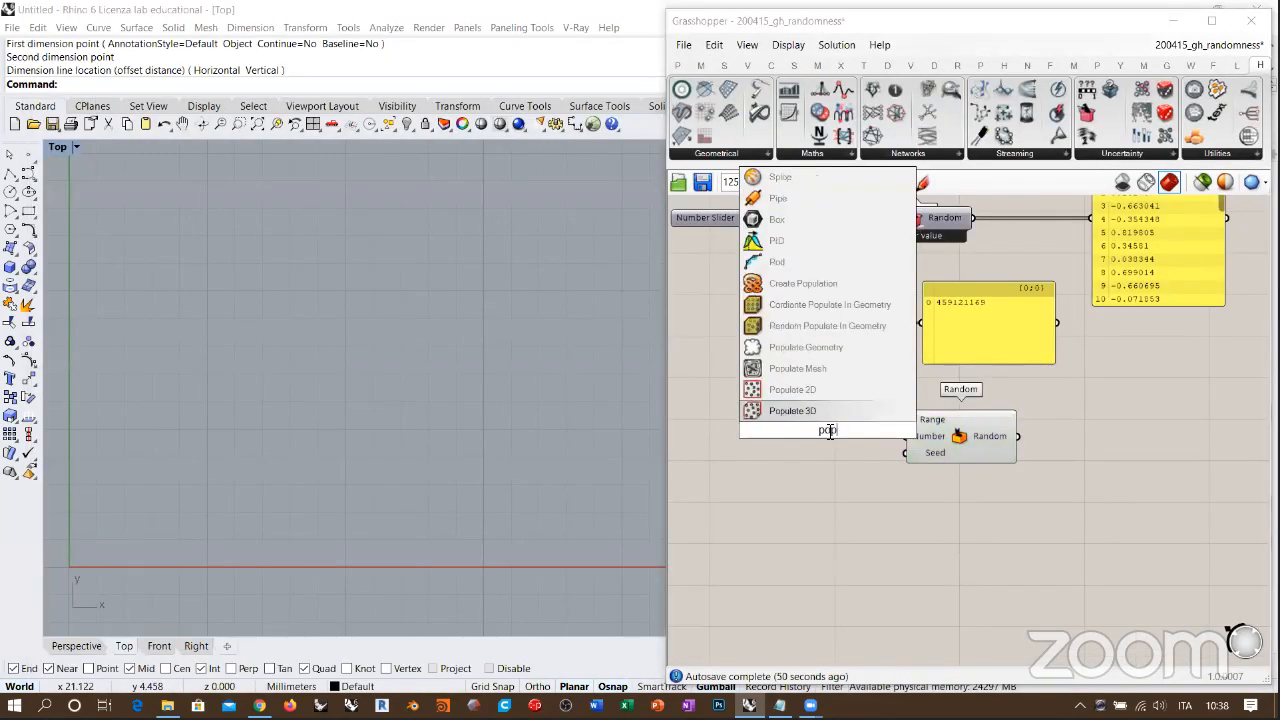
click(798, 390)
drag(946, 428, 1054, 430)
drag(842, 446, 919, 469)
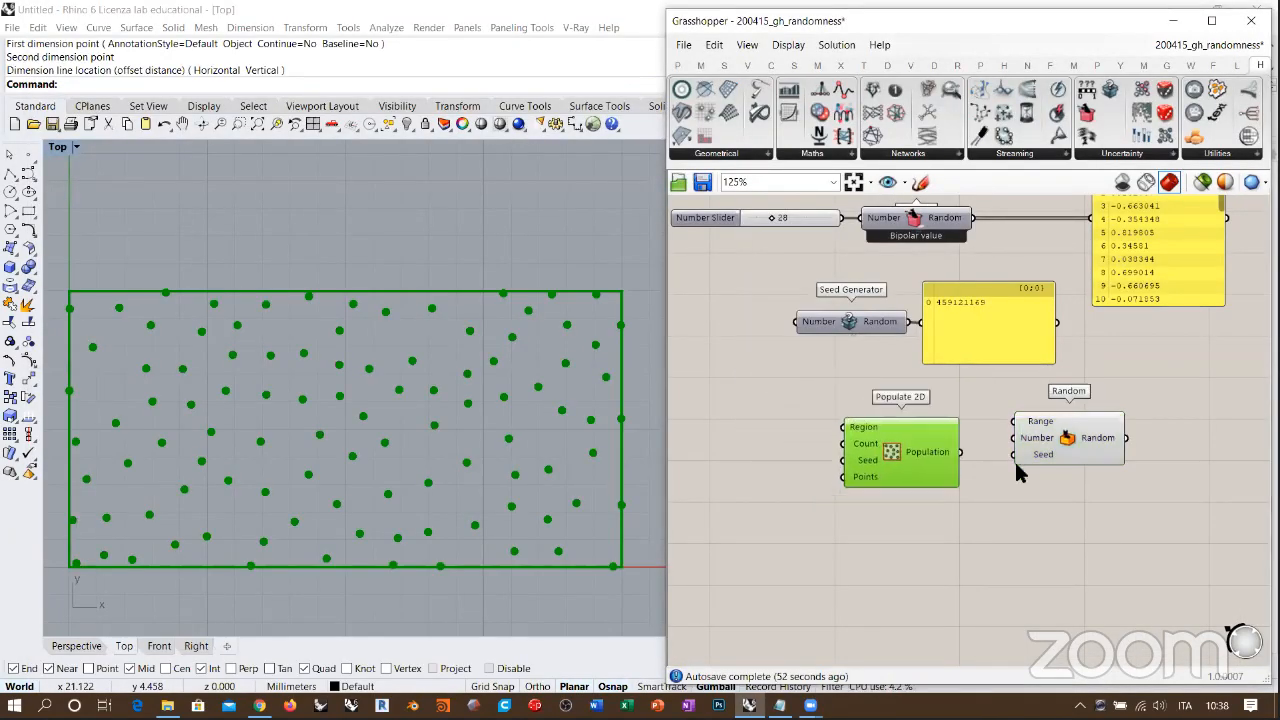
Step: Separate the Random component with Range, Number and Seed inputs from Populate 2D and delete it
drag(1016, 465, 1045, 565)
drag(928, 447, 958, 450)
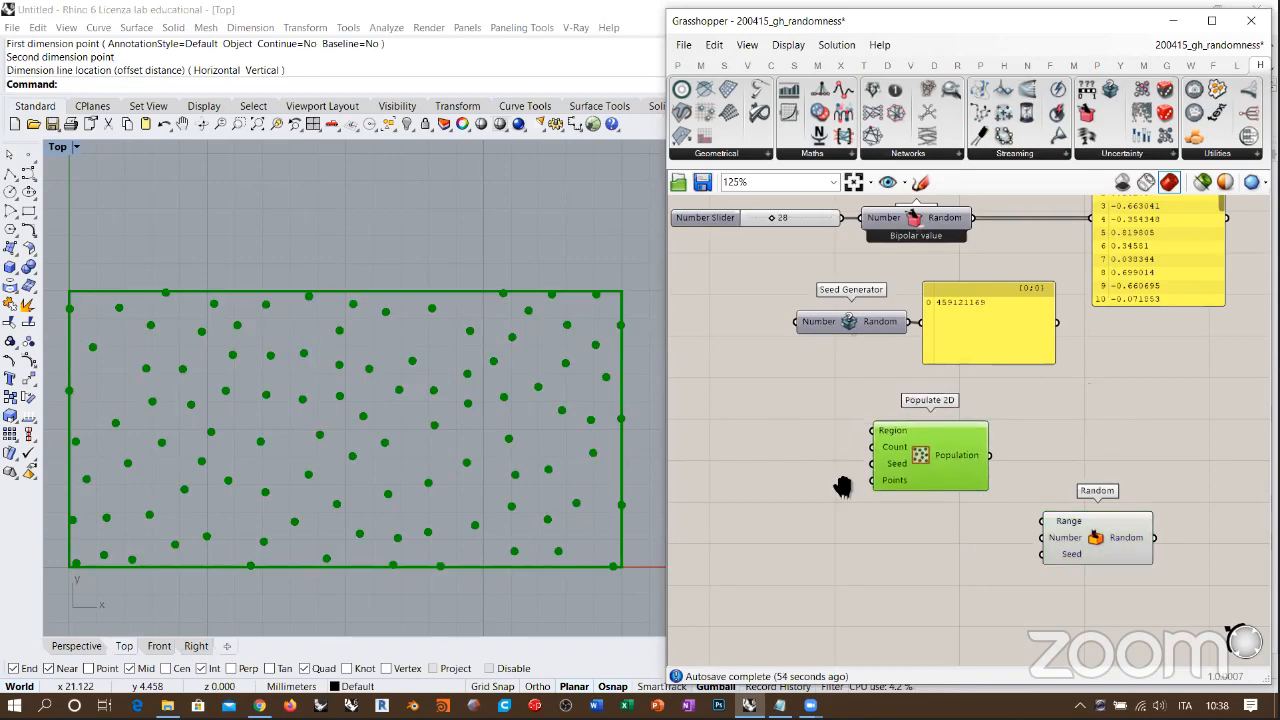
right_drag(843, 487, 891, 471)
click(1120, 540)
scroll(1070, 453, up, 3)
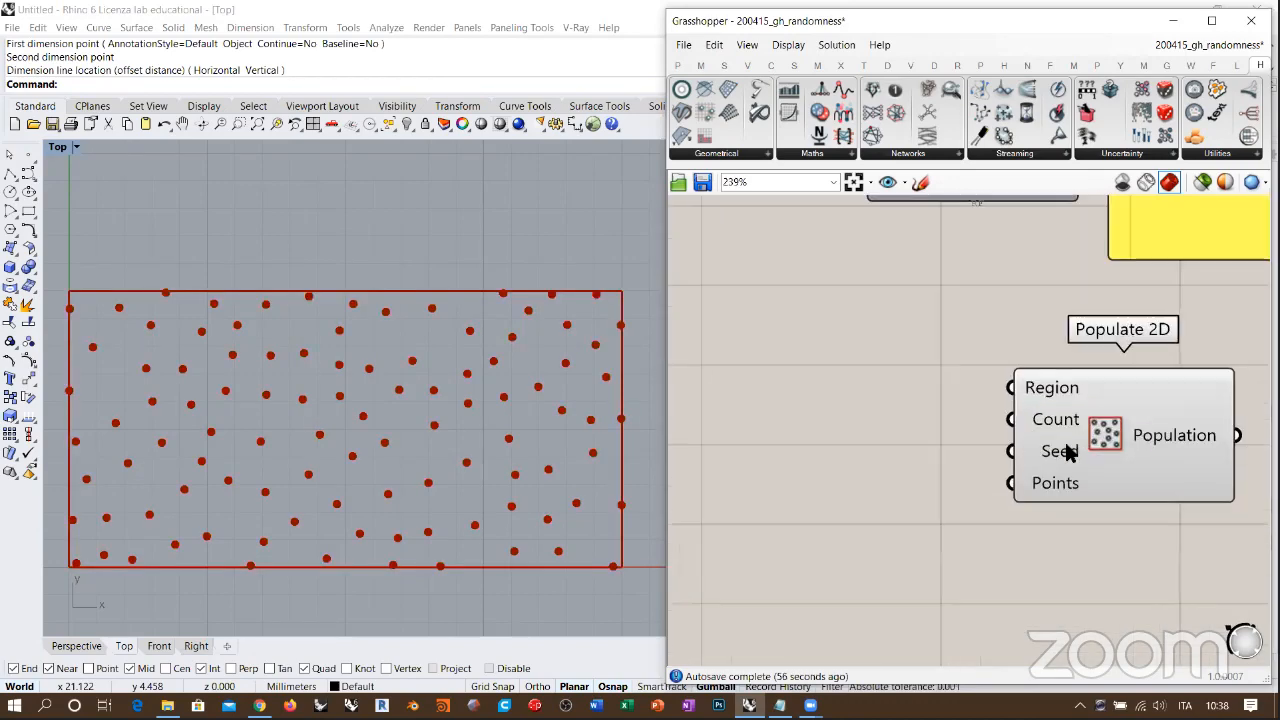
Step: Create a number slider with the value 1 and connect it to Populate 2D's Count input
double_click(906, 435)
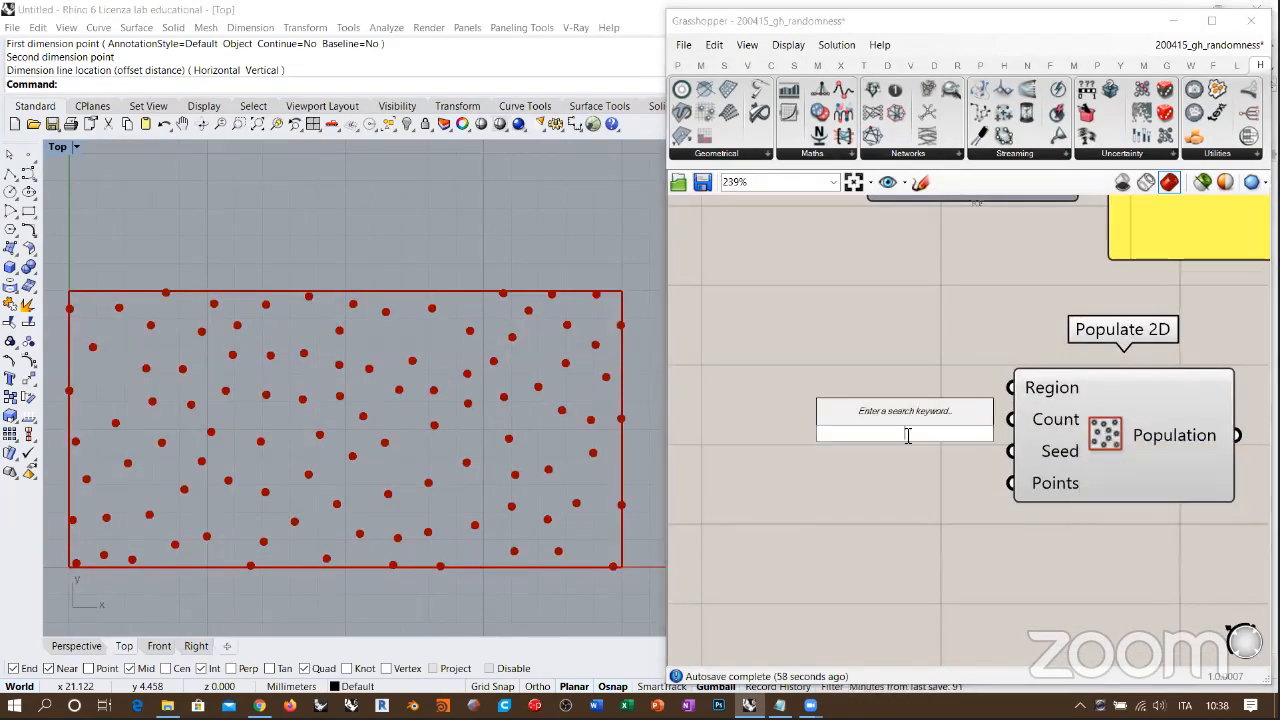
text(1)
key(Return)
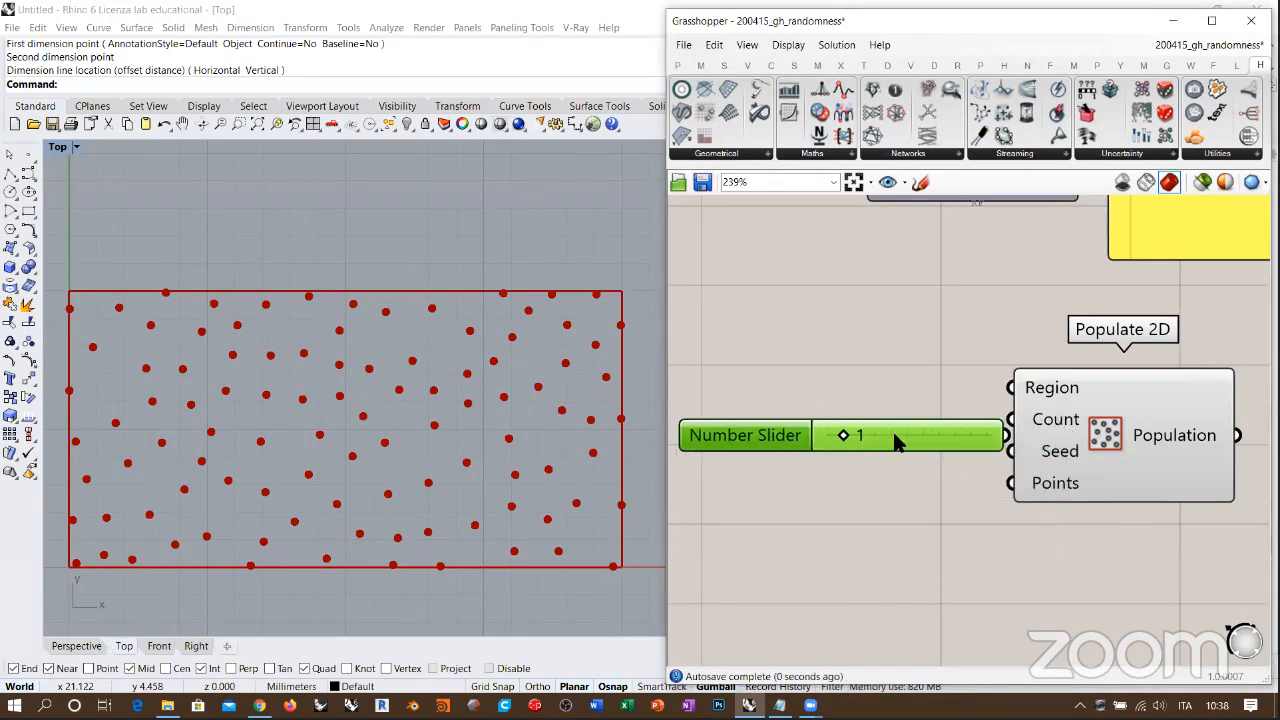
click(955, 465)
right_drag(1025, 460, 1143, 361)
mouse_move(1030, 422)
Step: Create a number slider with the value 0, connect it to Populate 2D's Seed input and align it under the count slider
double_click(877, 498)
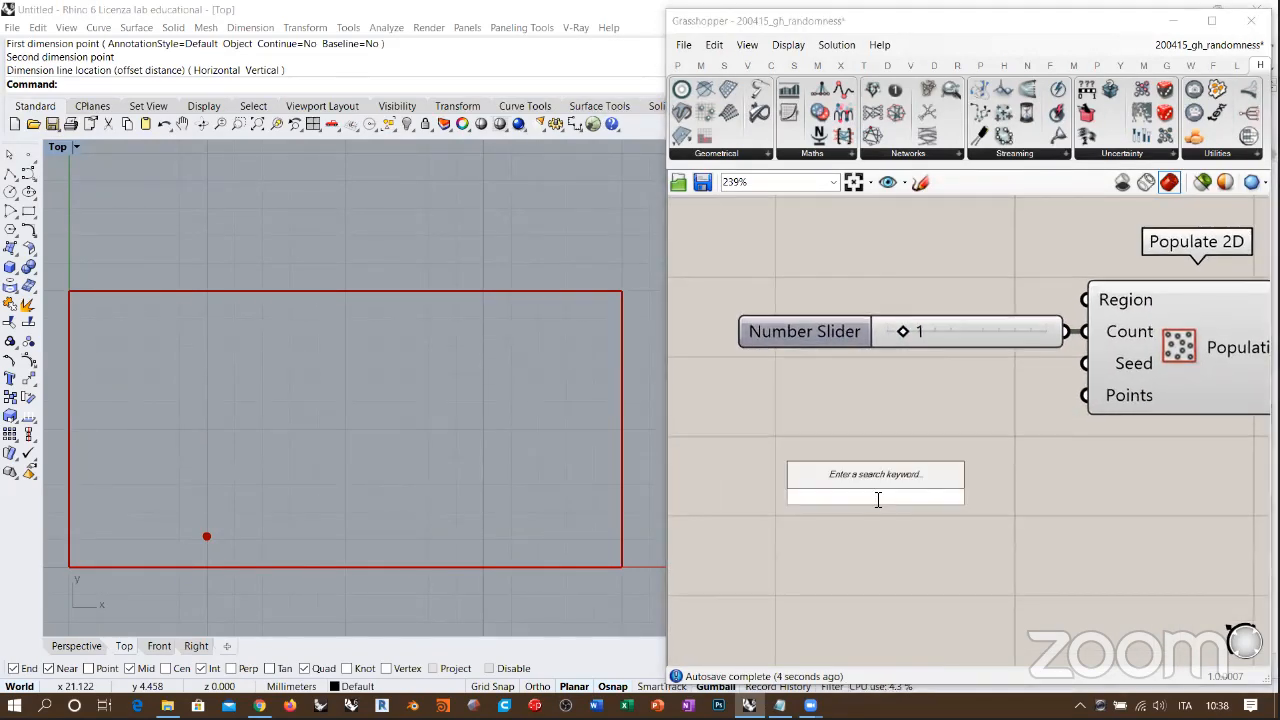
text(0<100)
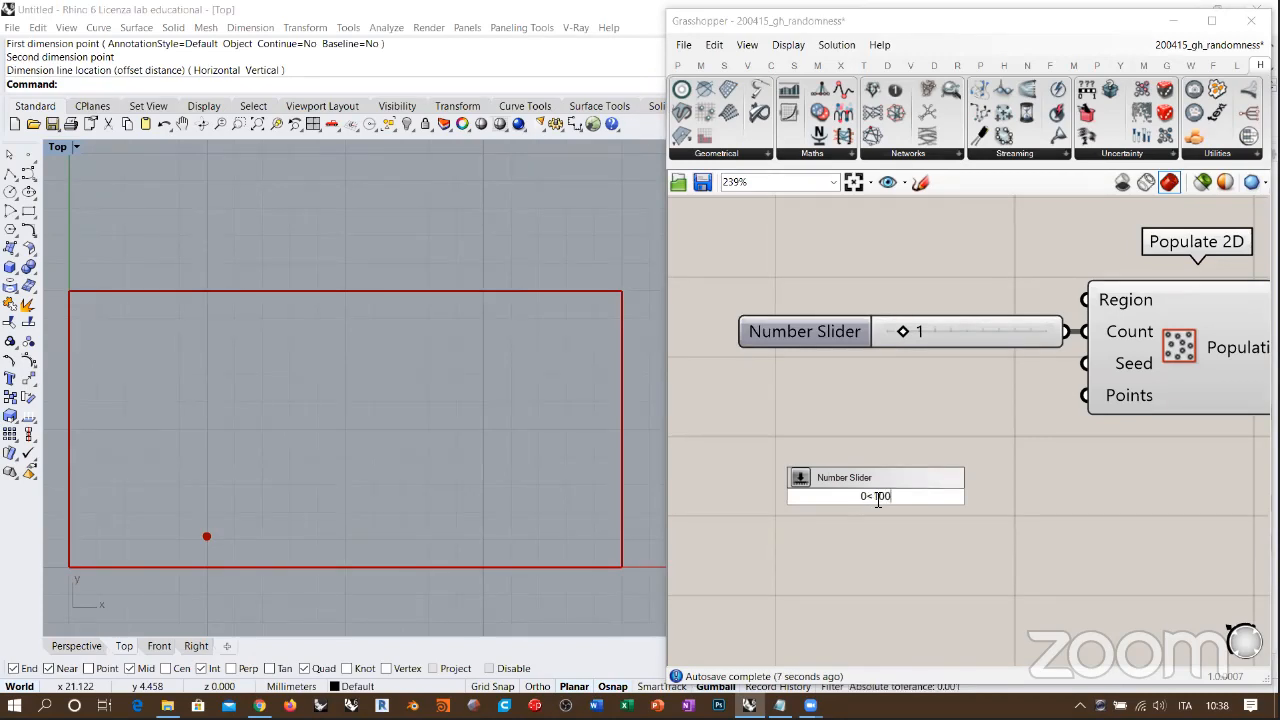
key(Return)
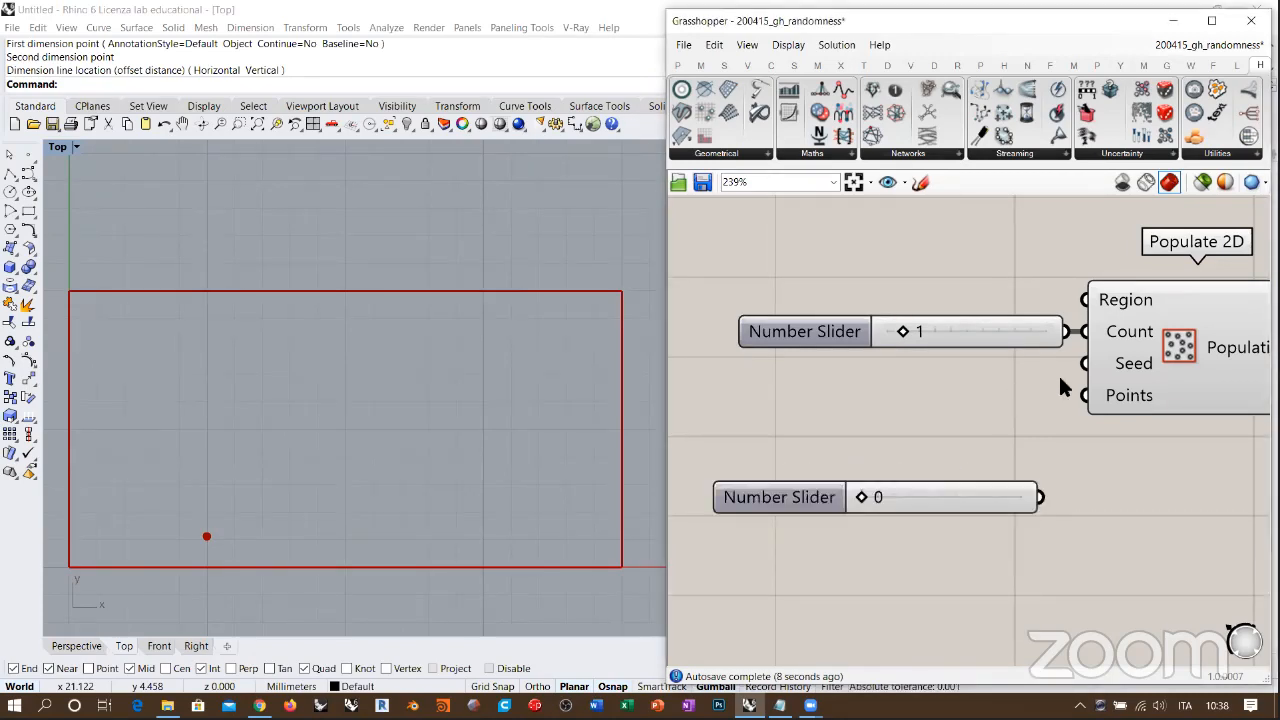
drag(1085, 363, 1009, 370)
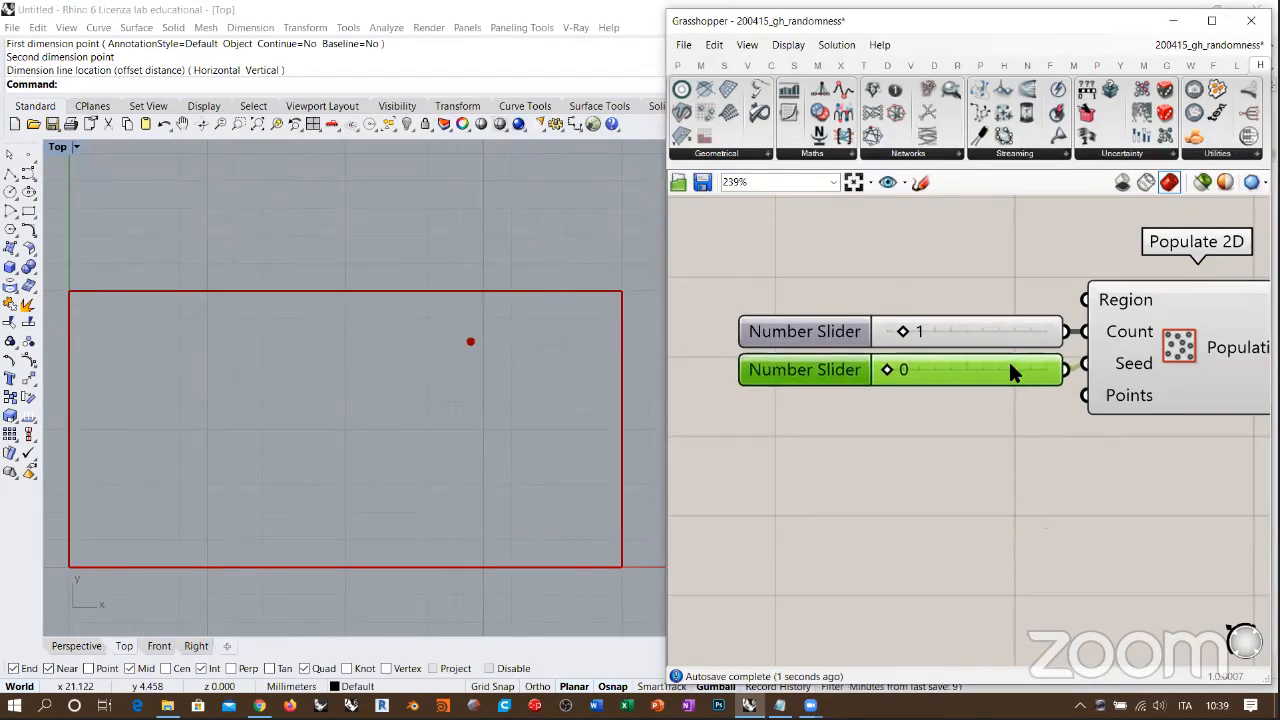
click(995, 400)
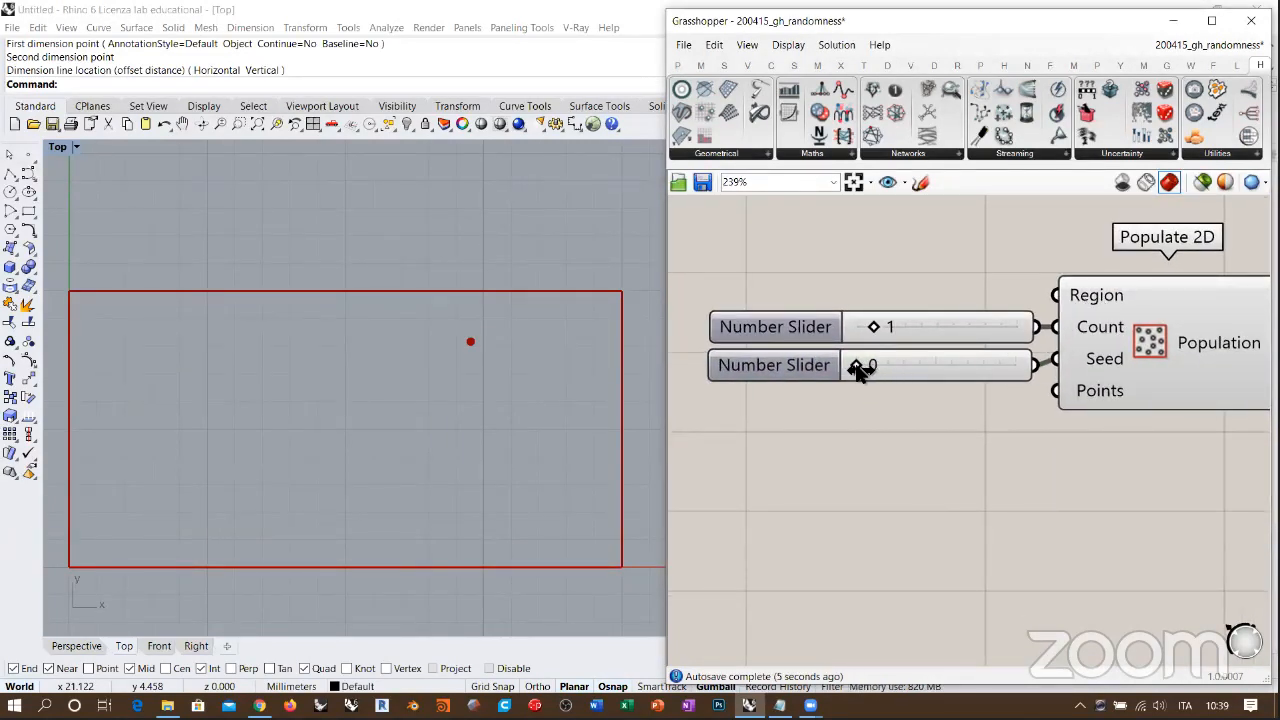
Step: Try other seed values with the slider feeding Populate 2D's Seed input and delete that slider
drag(857, 366, 912, 366)
right_drag(1035, 400, 955, 411)
scroll(955, 405, down, 2)
right_drag(1070, 394, 1101, 451)
click(942, 444)
key(Delete)
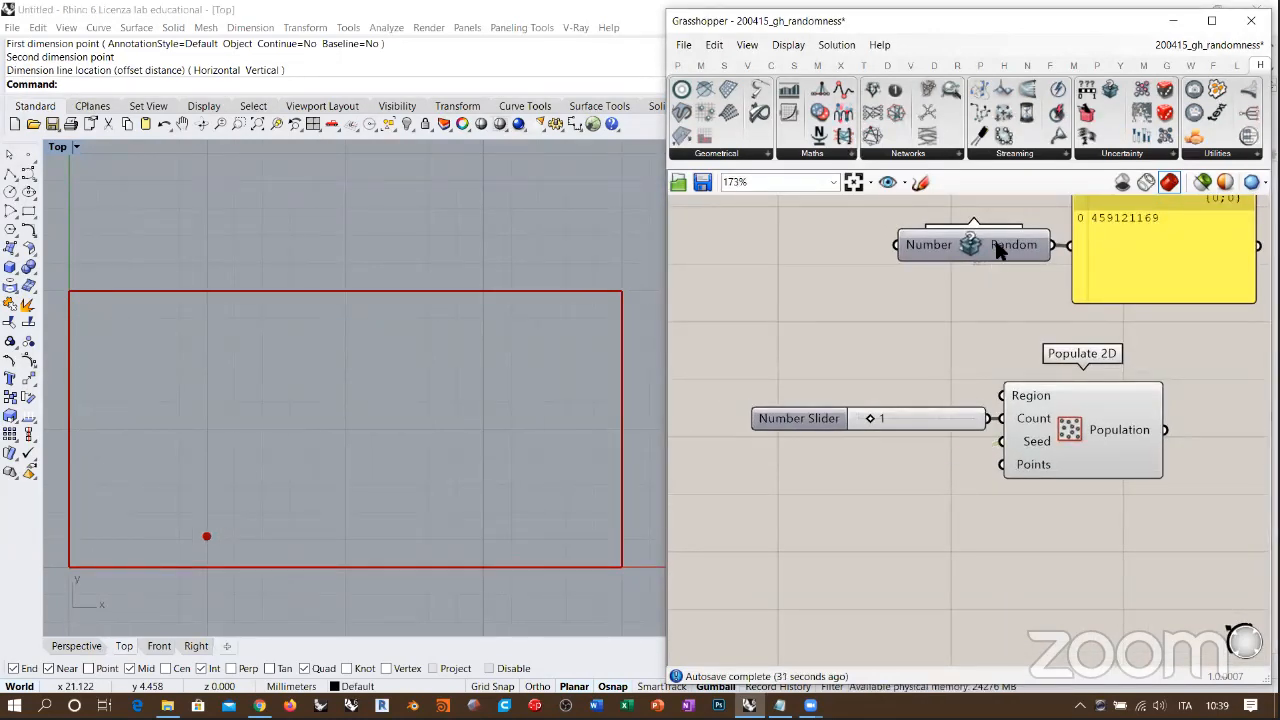
Step: Place the Seed Generator under the count slider, connect its output to Populate 2D's Seed input and recompute
drag(994, 246, 886, 471)
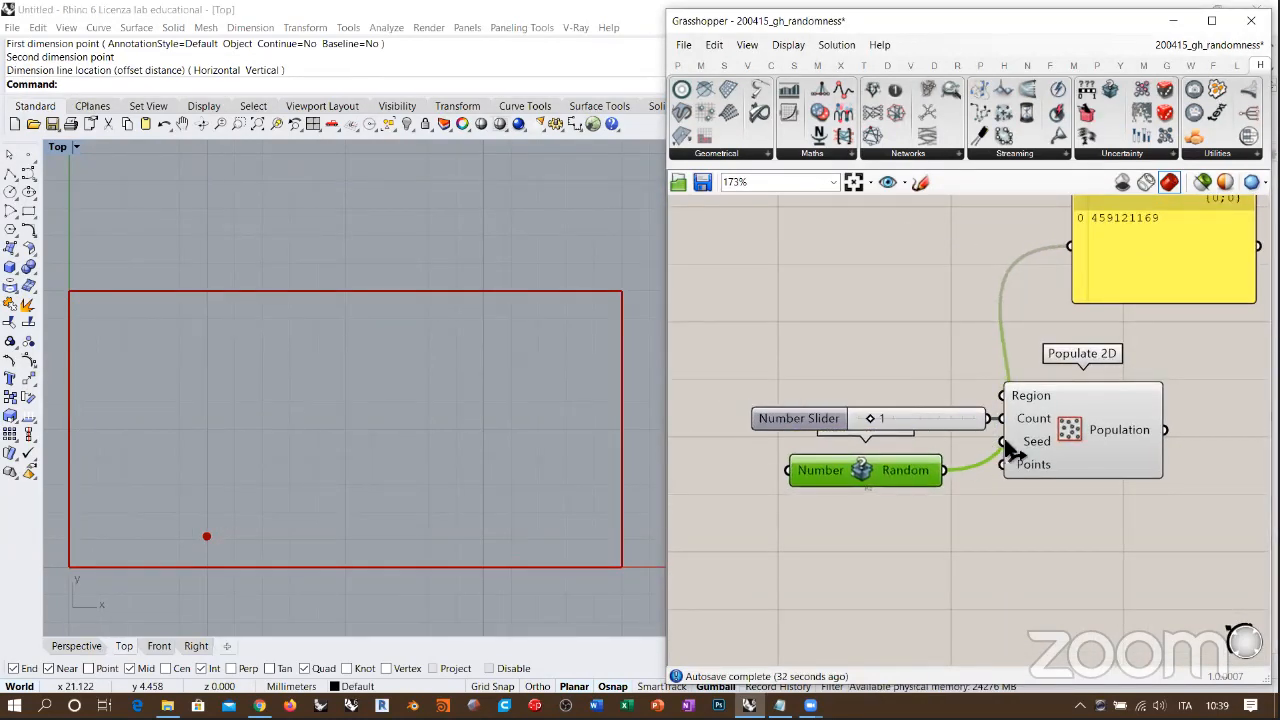
click(986, 527)
right_drag(988, 525, 966, 520)
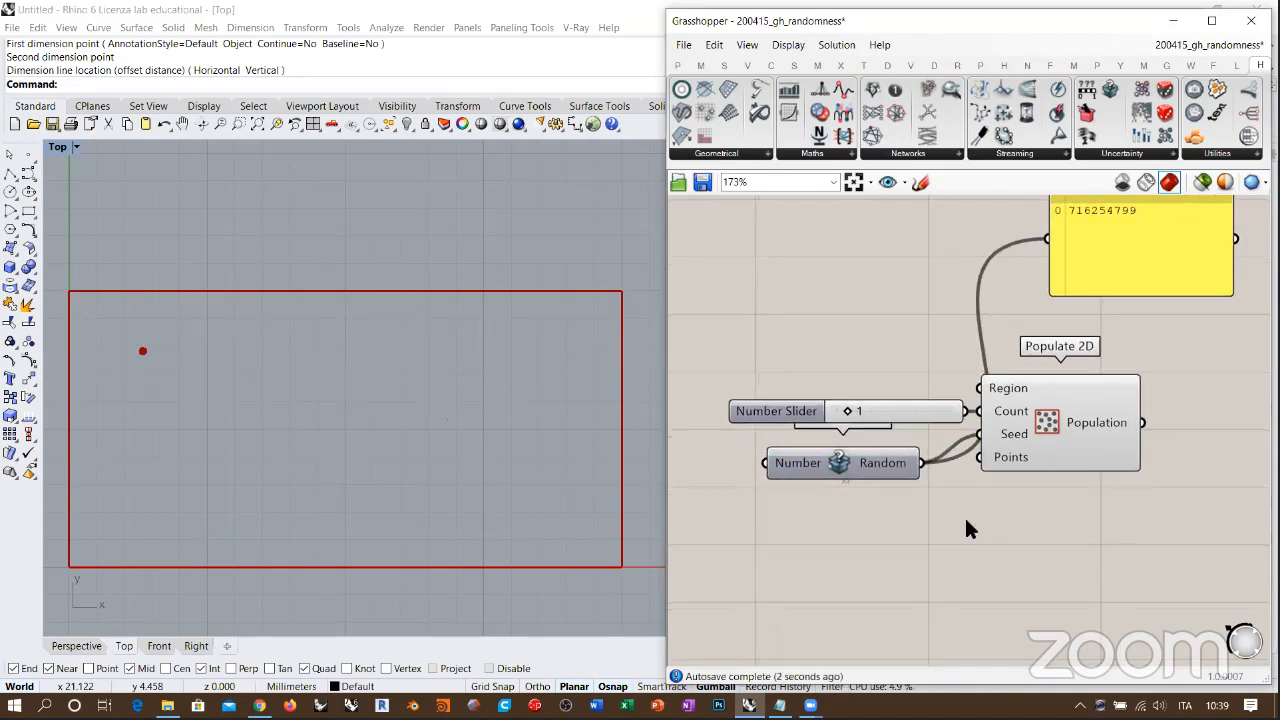
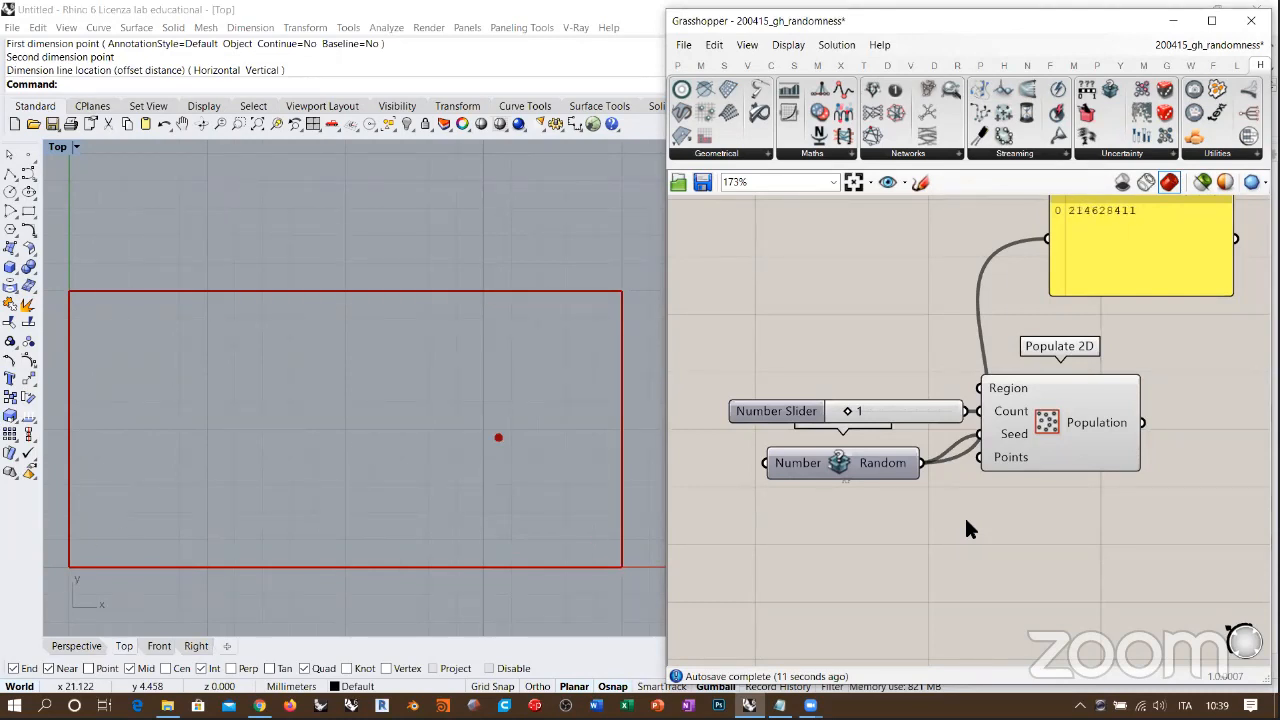
Step: Space the Seed Generator clear of the count slider and move Populate 2D farther from the components feeding it
mouse_move(845, 470)
mouse_down()
mouse_move(862, 495)
mouse_move(864, 480)
mouse_up()
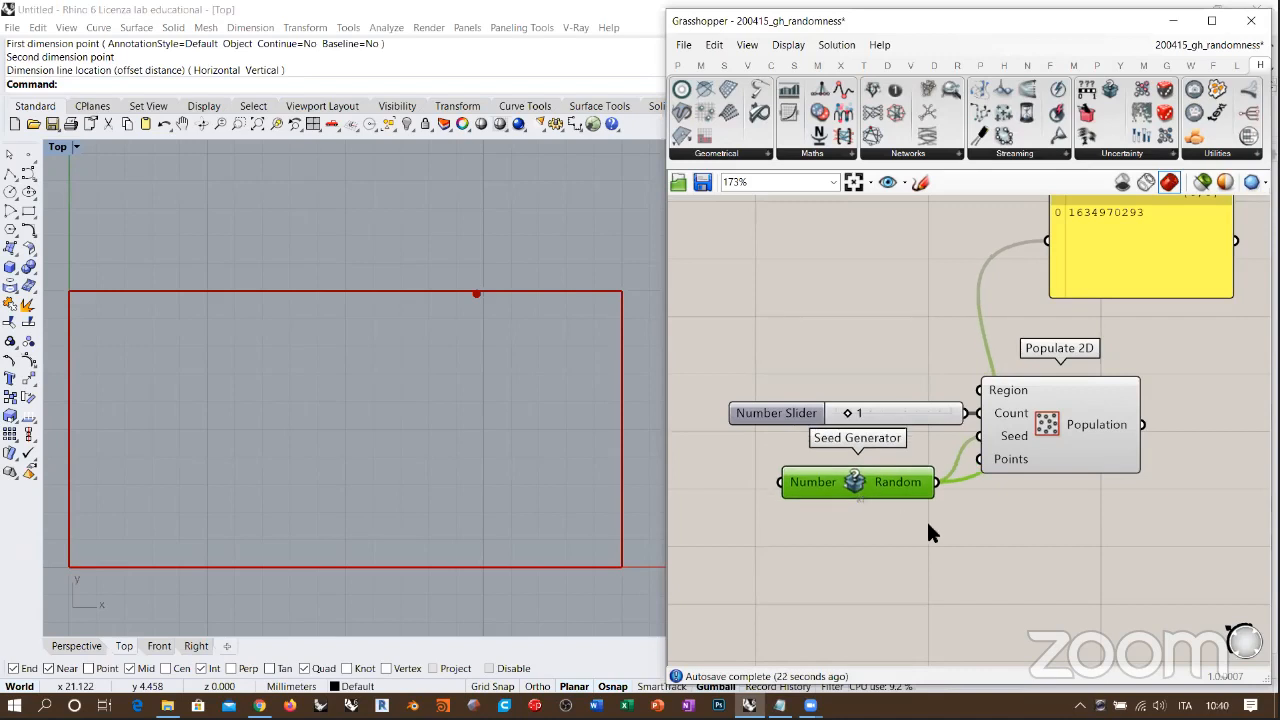
drag(1066, 427, 1110, 427)
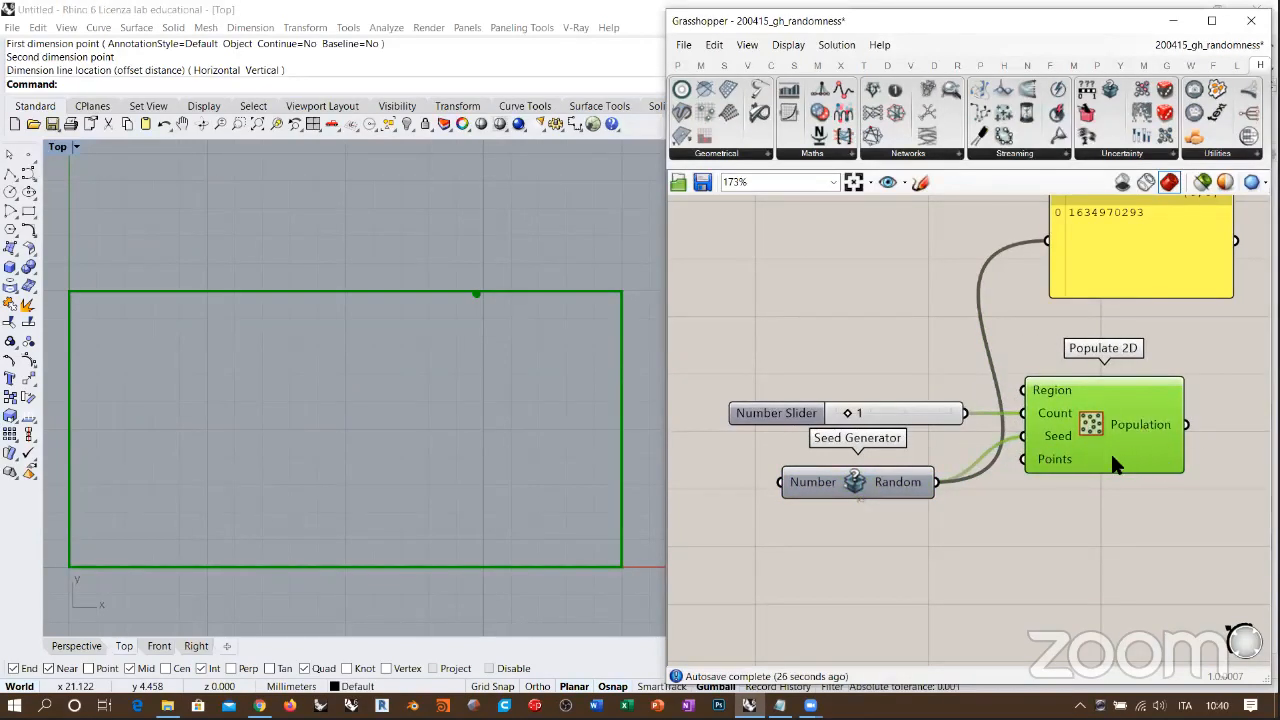
right_drag(1109, 470, 1076, 530)
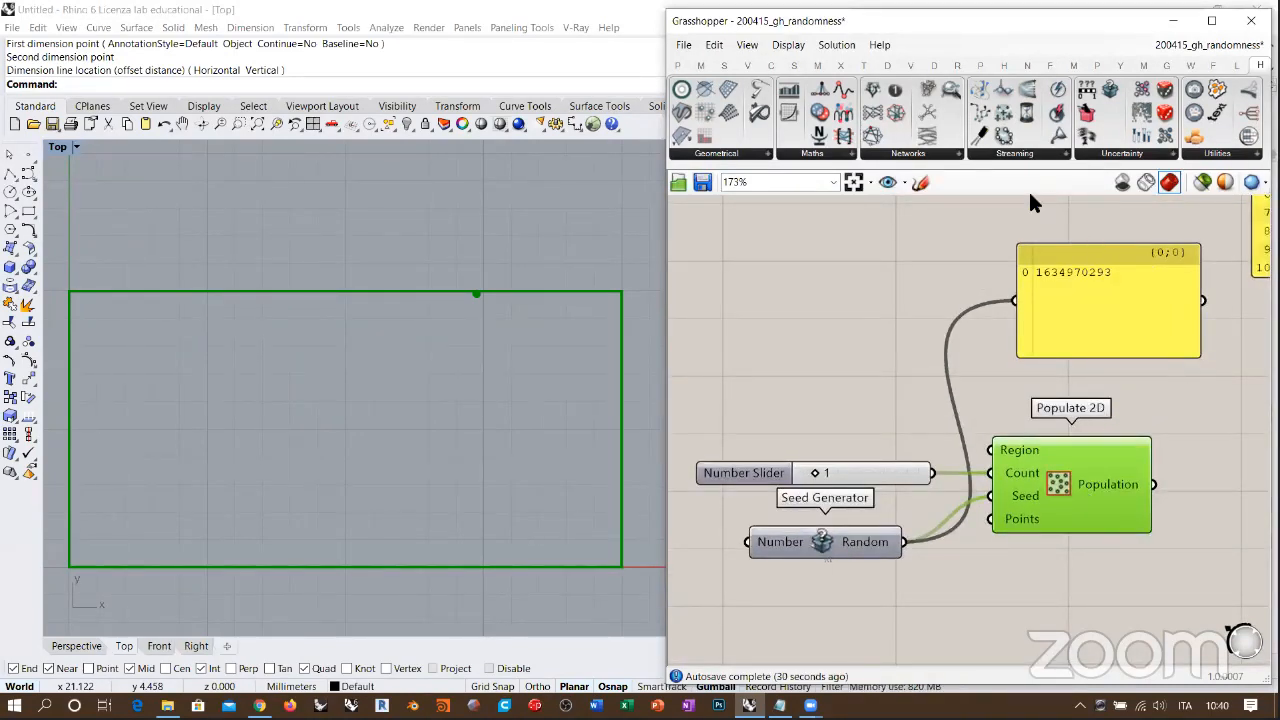
click(1054, 502)
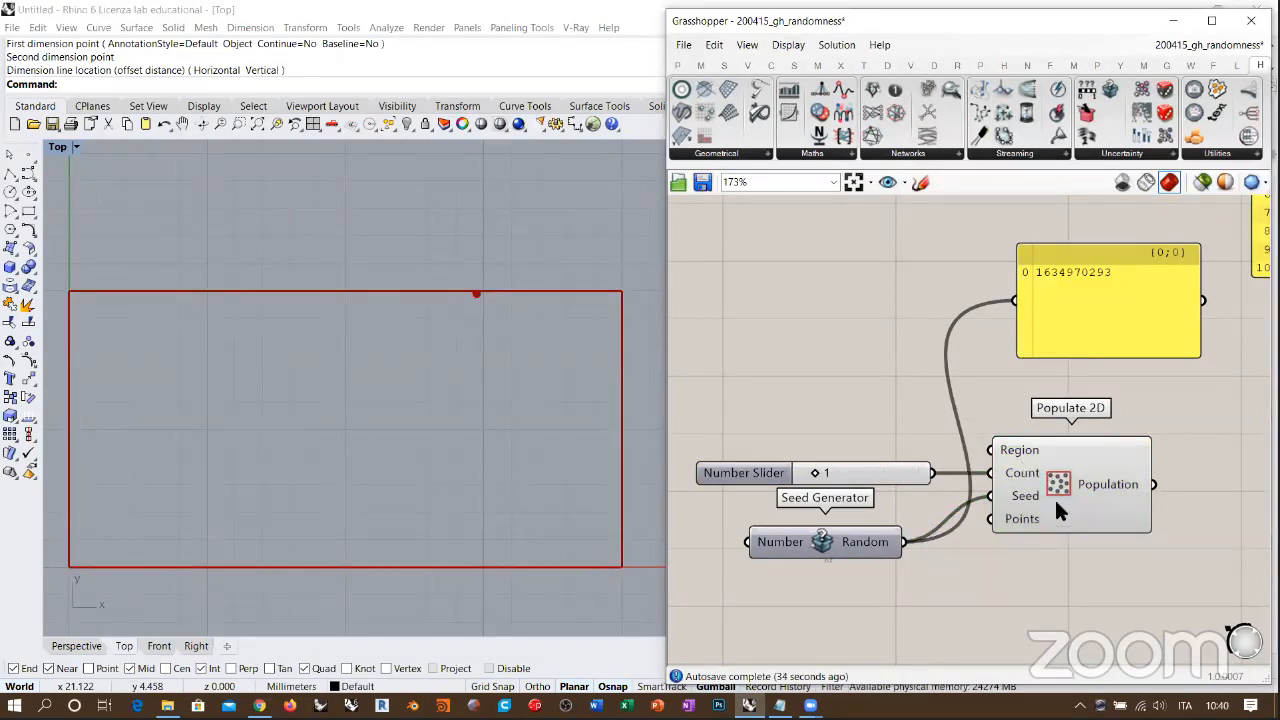
drag(1058, 510, 1070, 523)
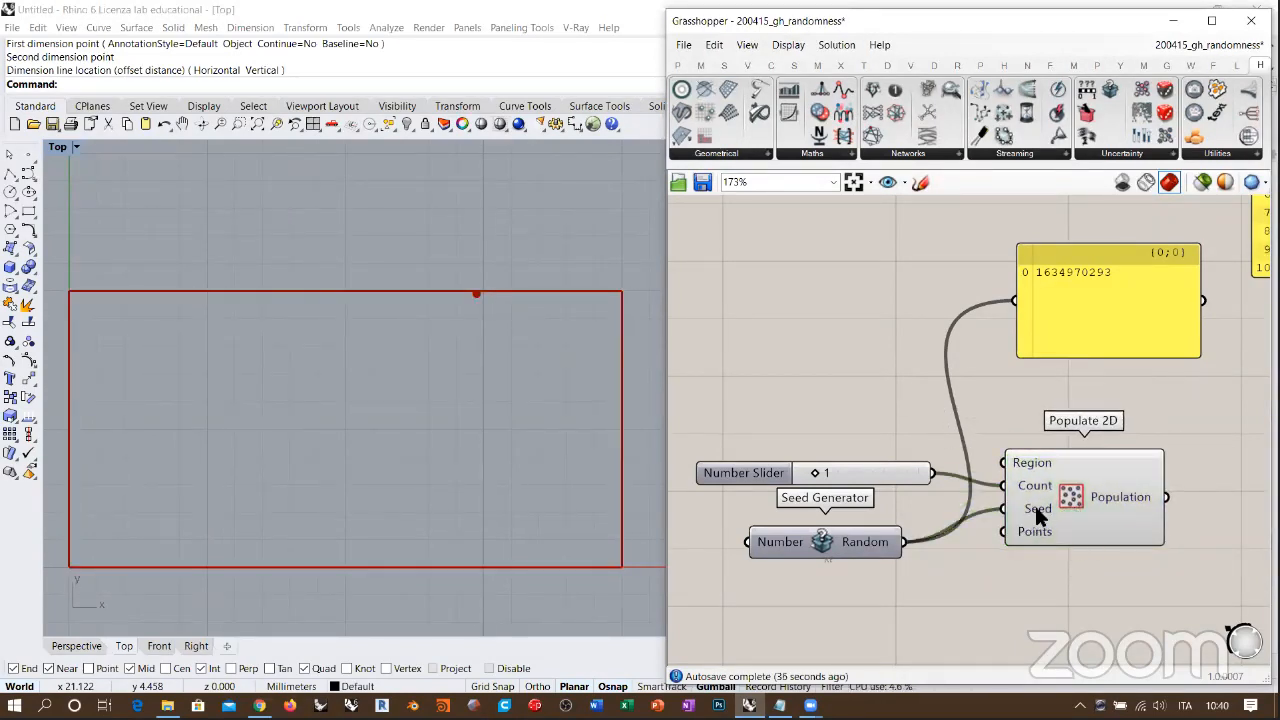
Step: Move the seed panel directly beneath Populate 2D and shrink it to fit its single value
mouse_move(1040, 514)
drag(1104, 288, 1097, 597)
right_drag(1094, 570, 1061, 436)
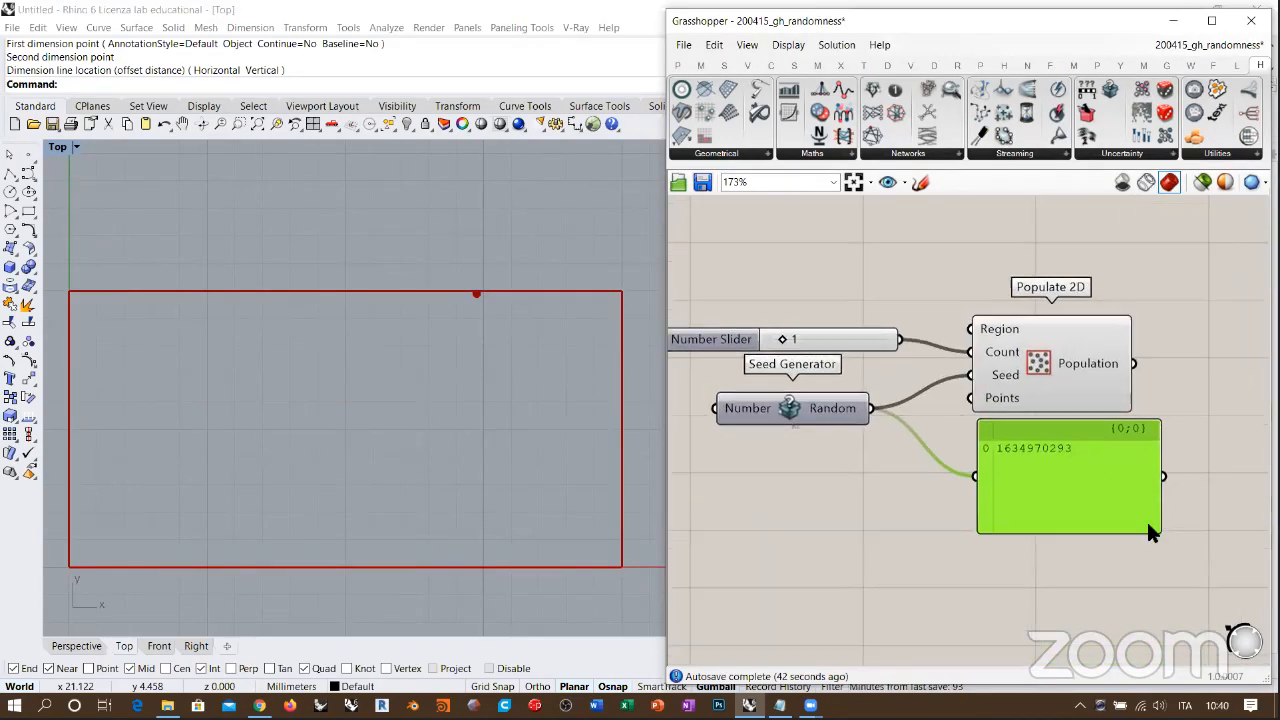
drag(1158, 525, 1091, 466)
Step: Move the count slider, Seed Generator, Populate 2D and seed panel together to just beneath the Random component
scroll(1086, 410, down, 5)
drag(1084, 378, 848, 503)
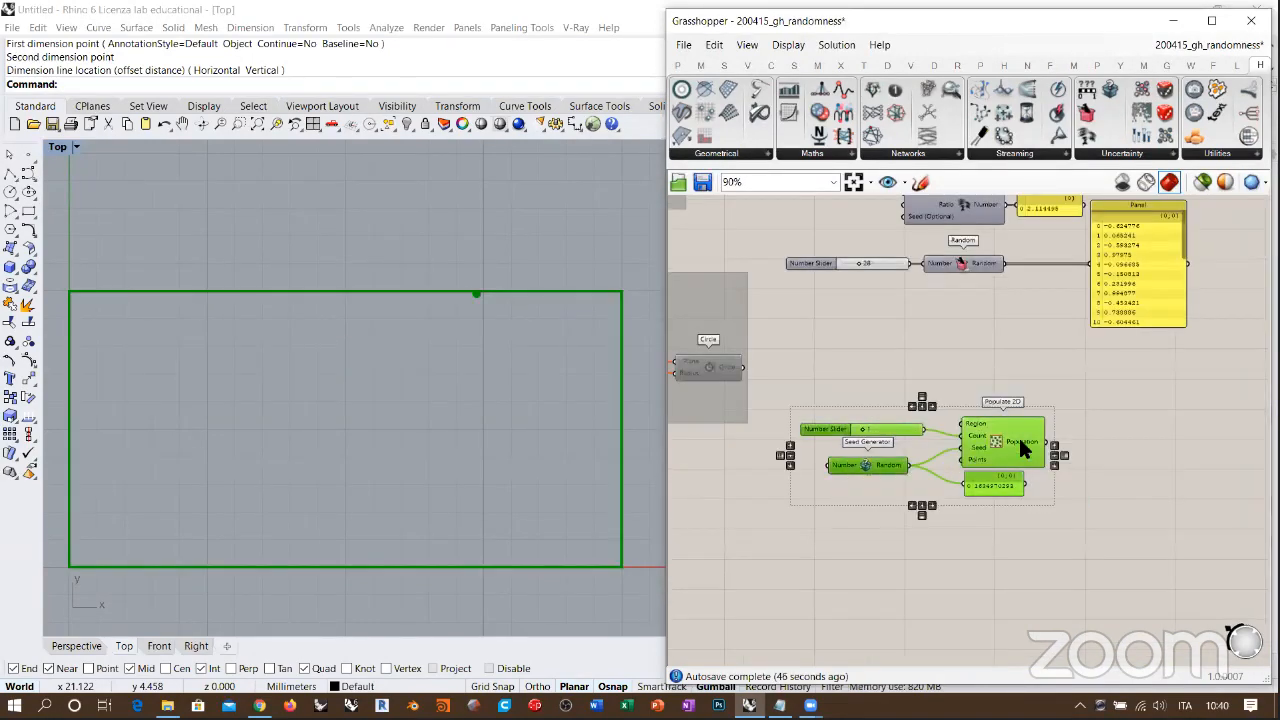
drag(1018, 435, 1044, 318)
click(1060, 366)
right_drag(1012, 243, 956, 408)
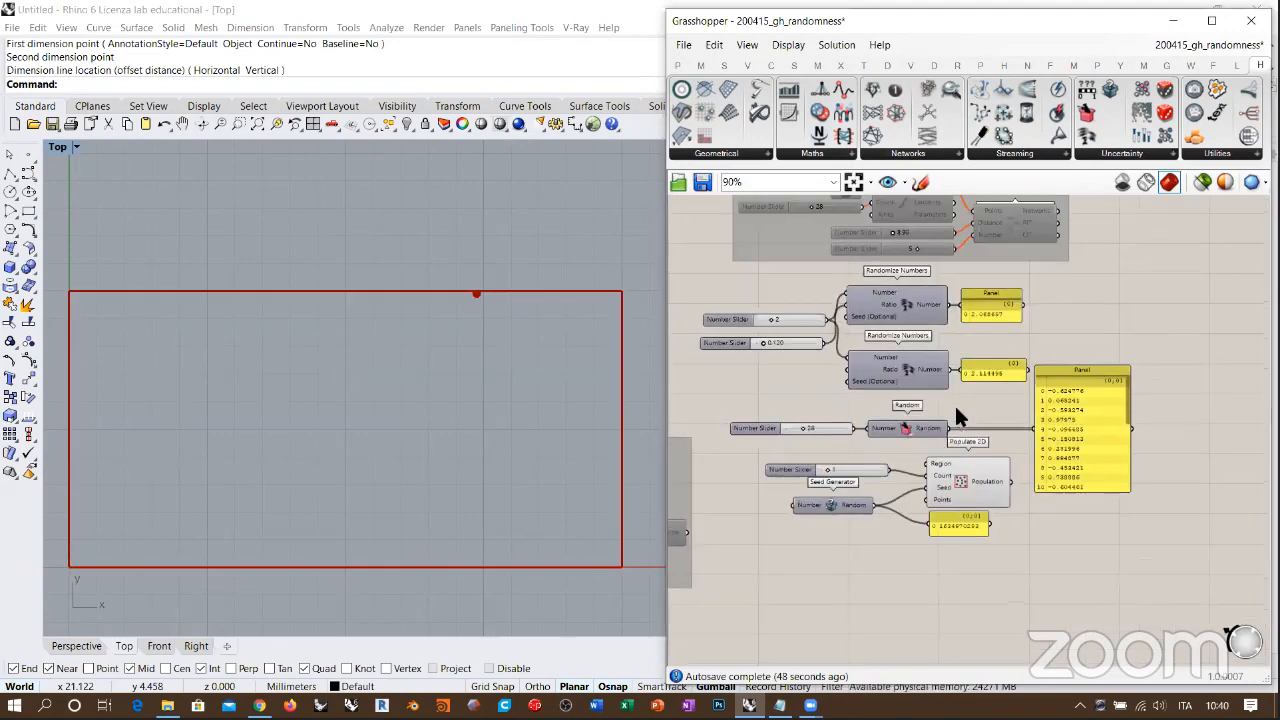
Step: Group the Randomize Numbers, Random and Seed Generator examples, disable their components and align the group under the one above
drag(1073, 315, 690, 555)
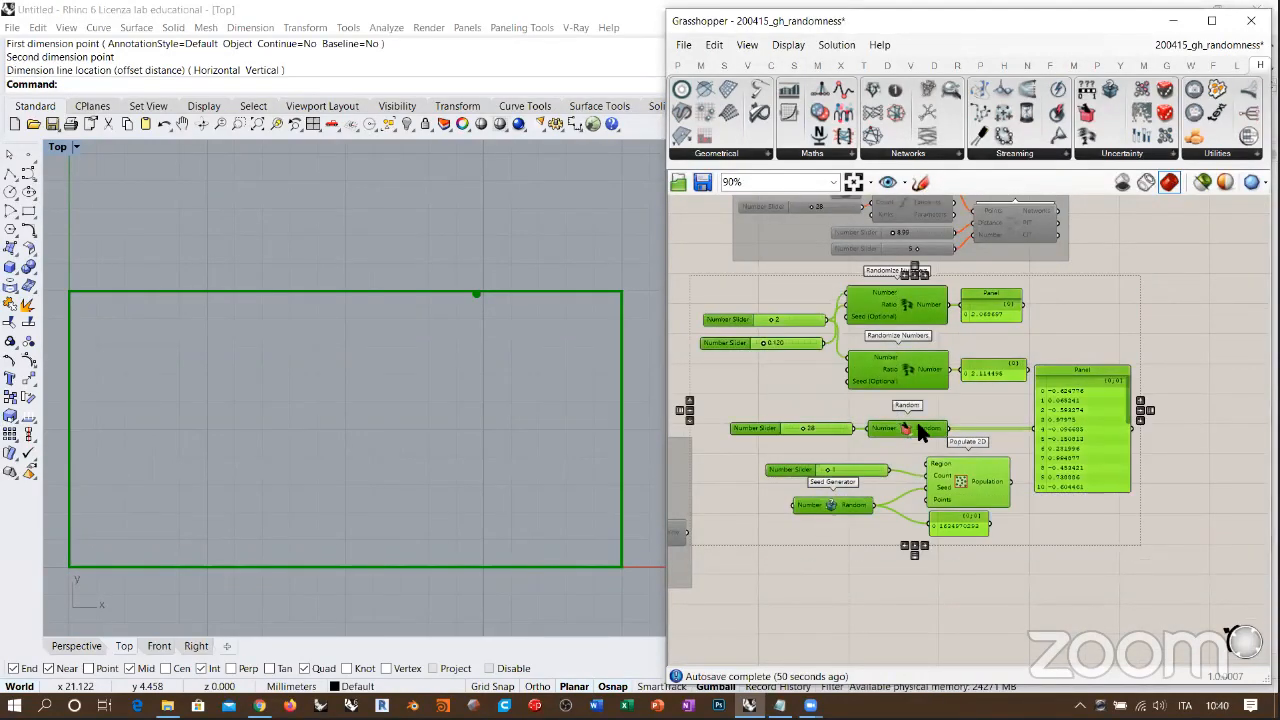
key(ctrl+g)
key(ctrl+e)
click(934, 592)
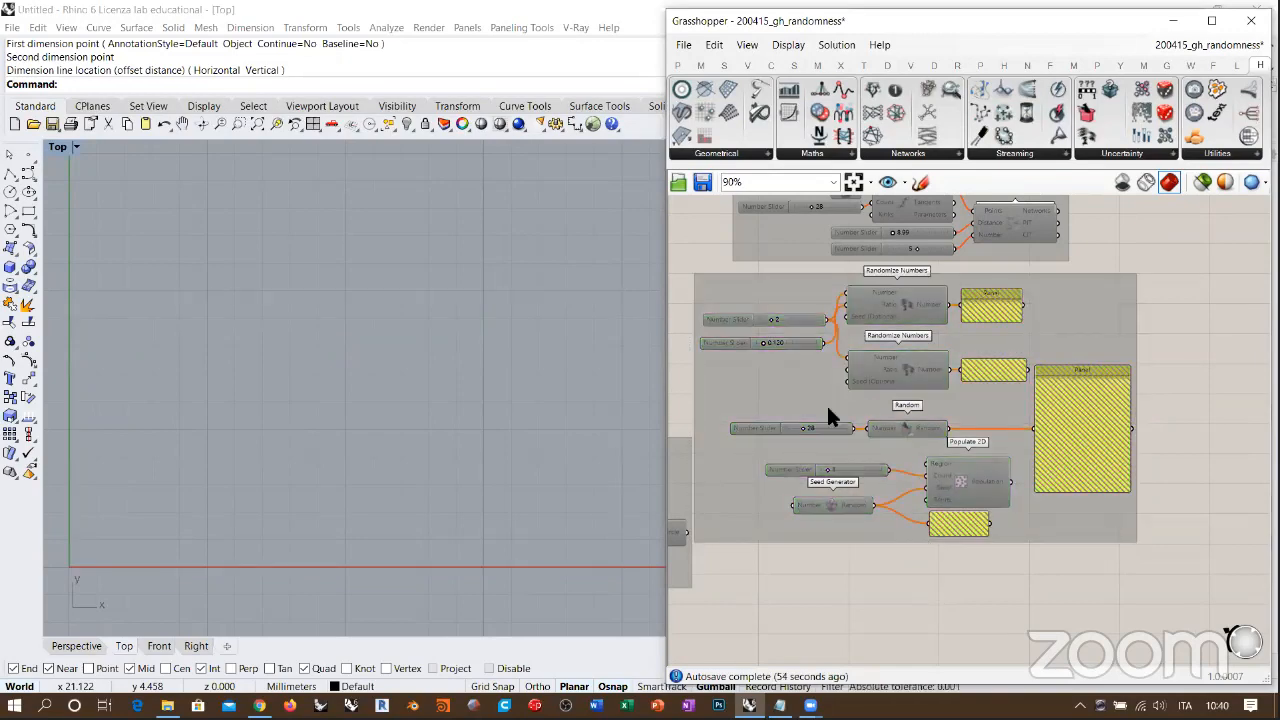
drag(758, 289, 782, 285)
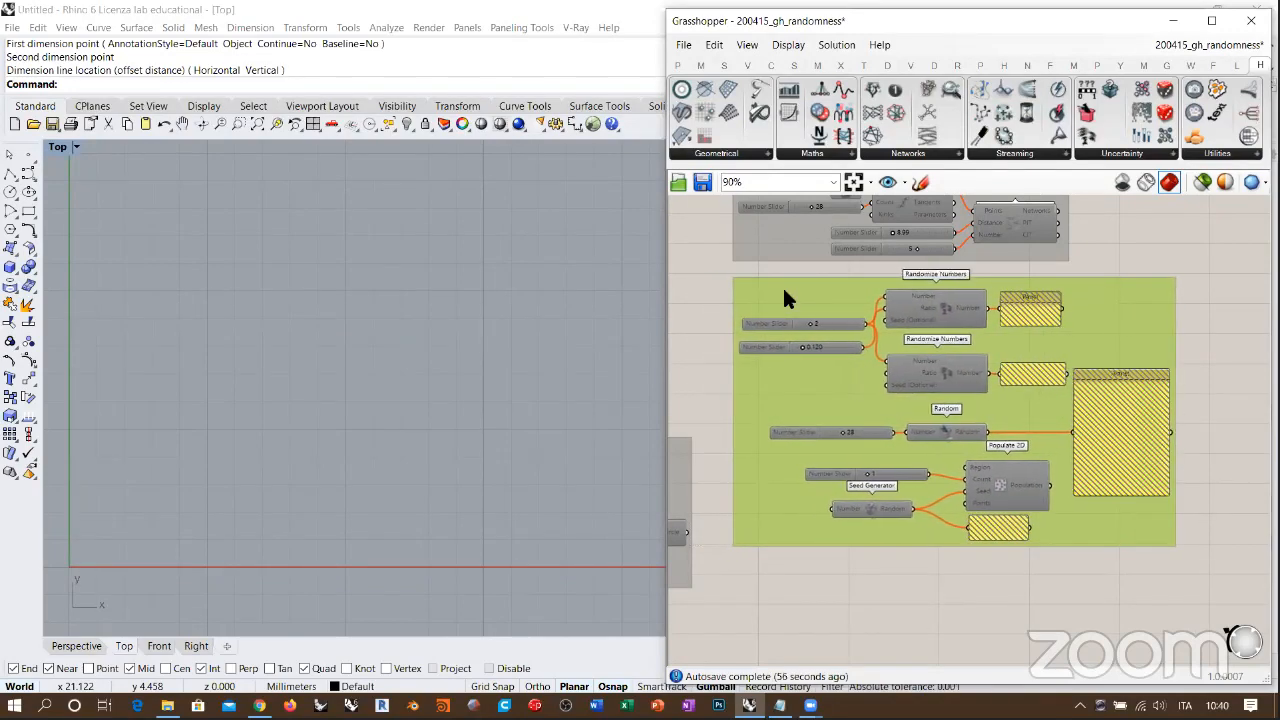
click(712, 263)
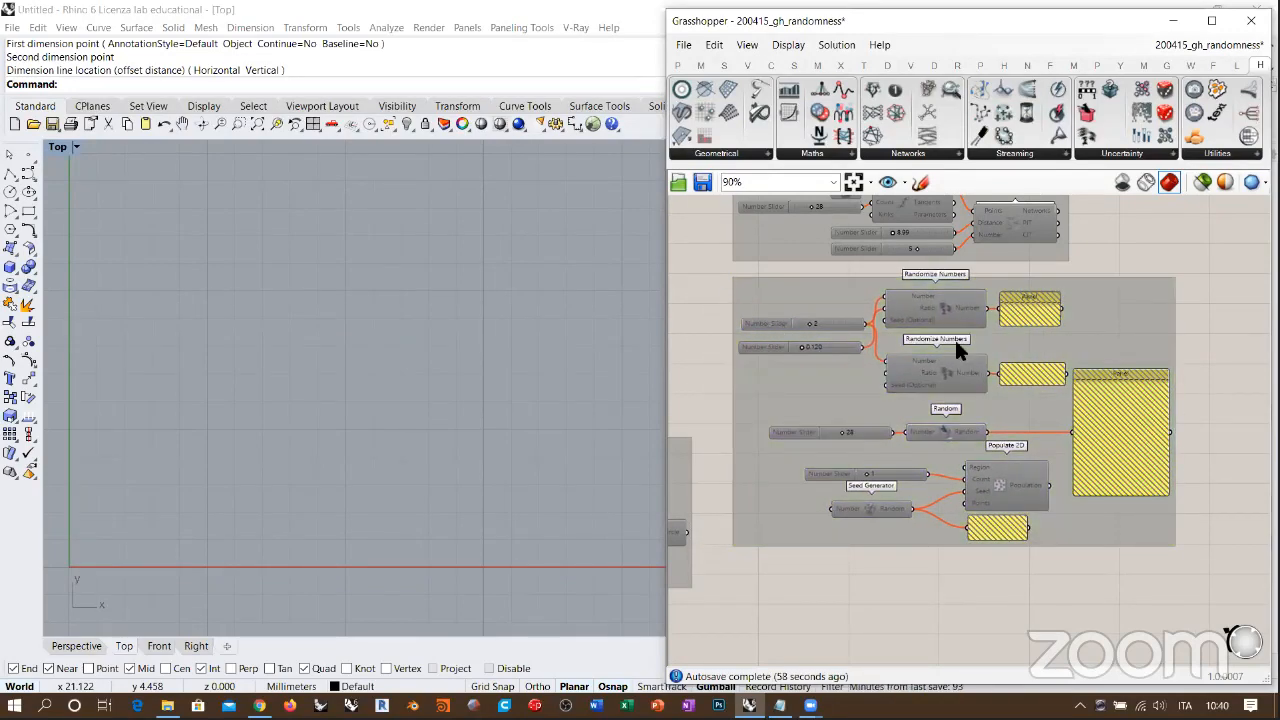
Step: Place a Random Direction component below the disabled group and a Random Vector component underneath it
right_drag(223, 523, 471, 344)
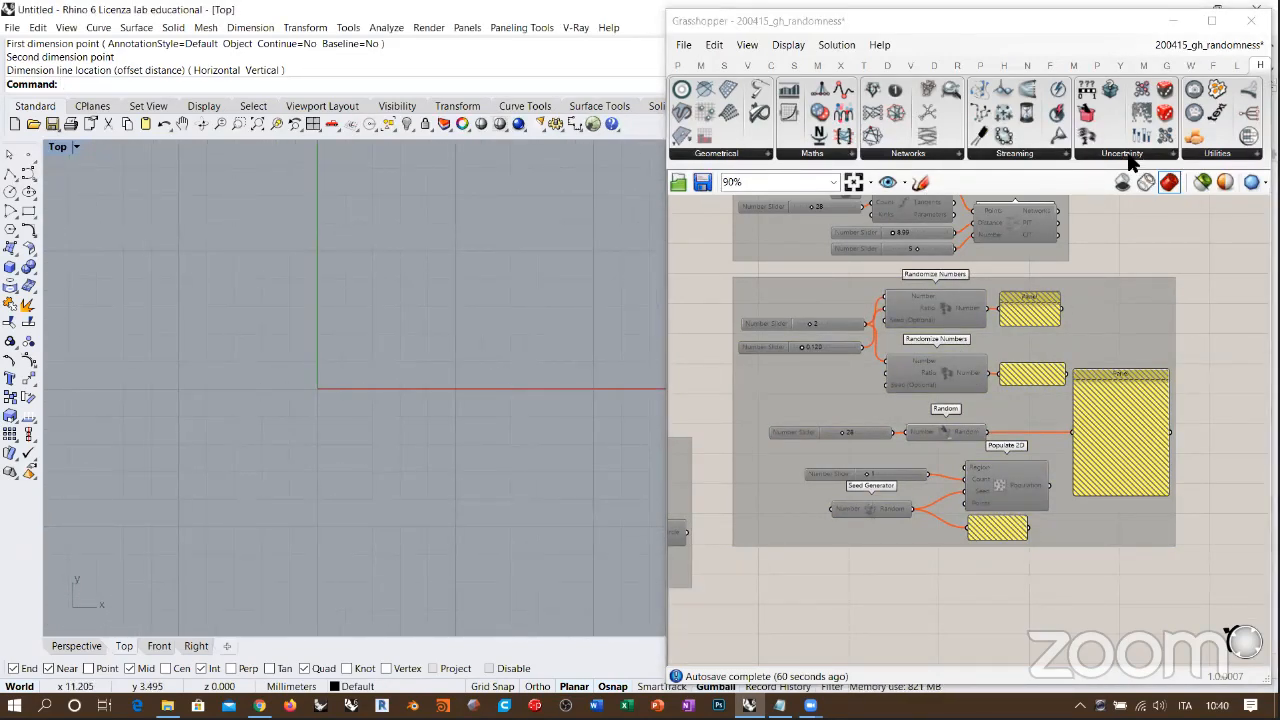
click(1125, 155)
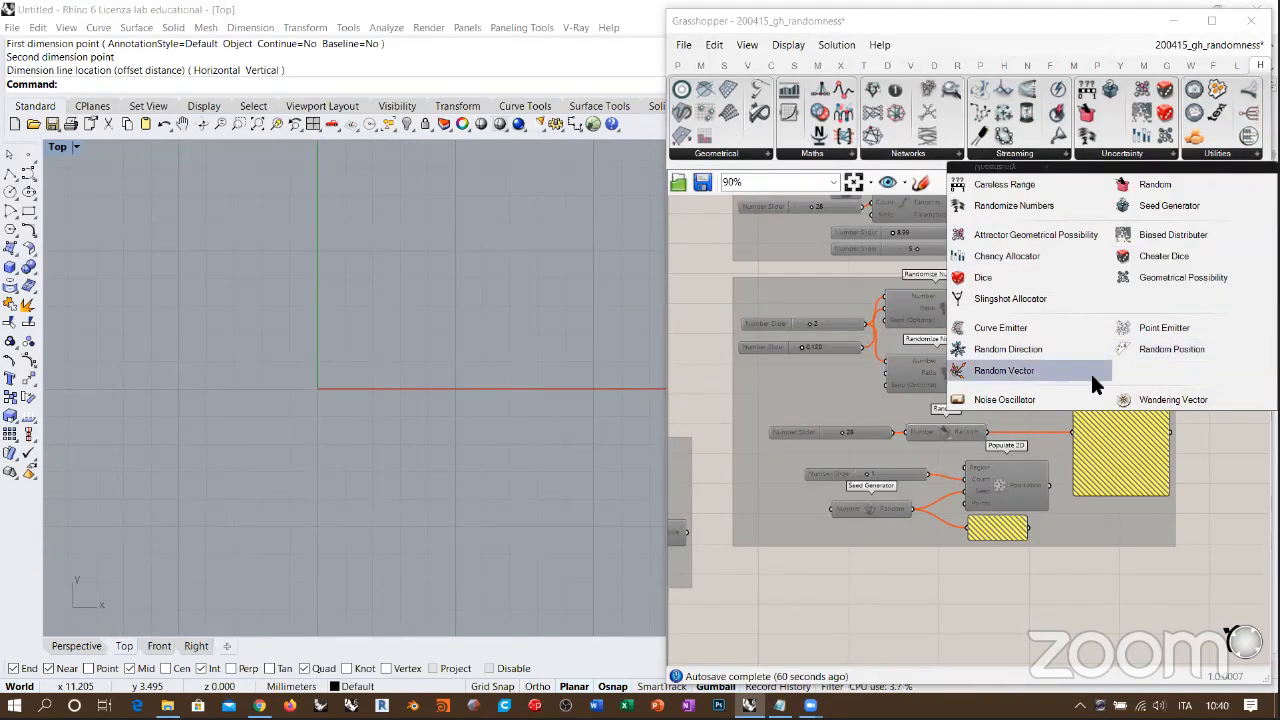
click(1008, 349)
click(846, 604)
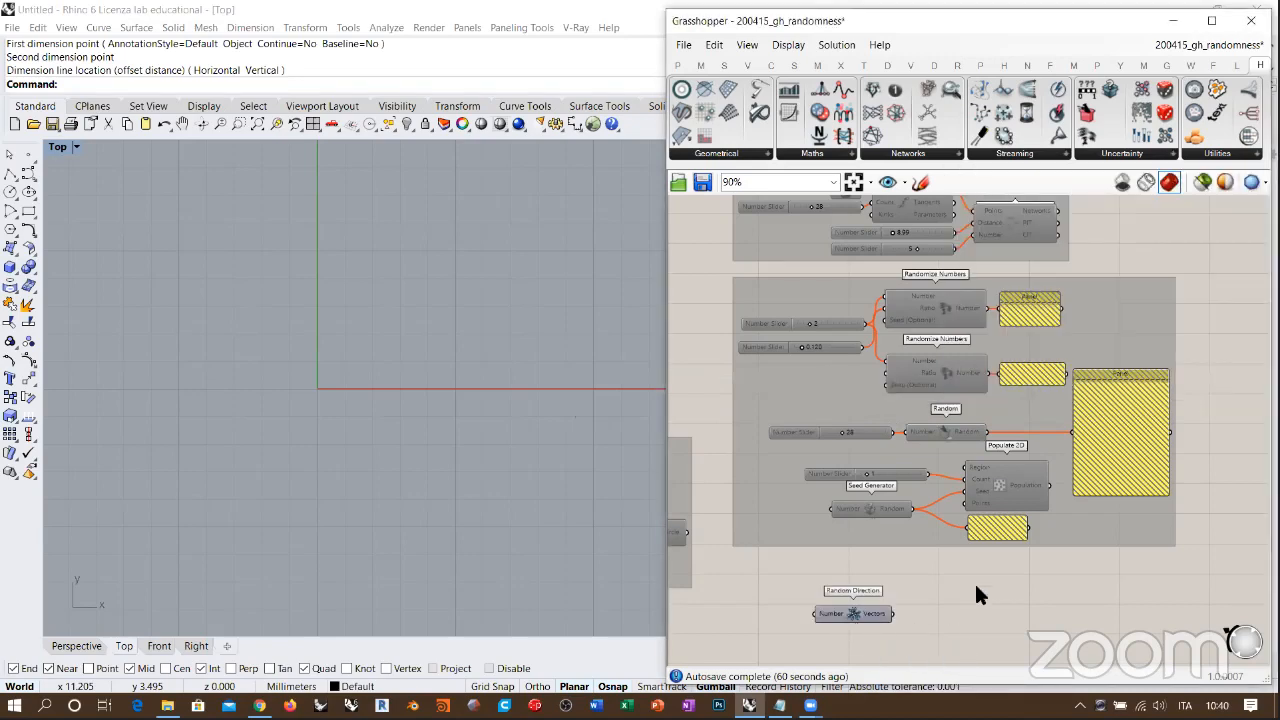
click(1084, 153)
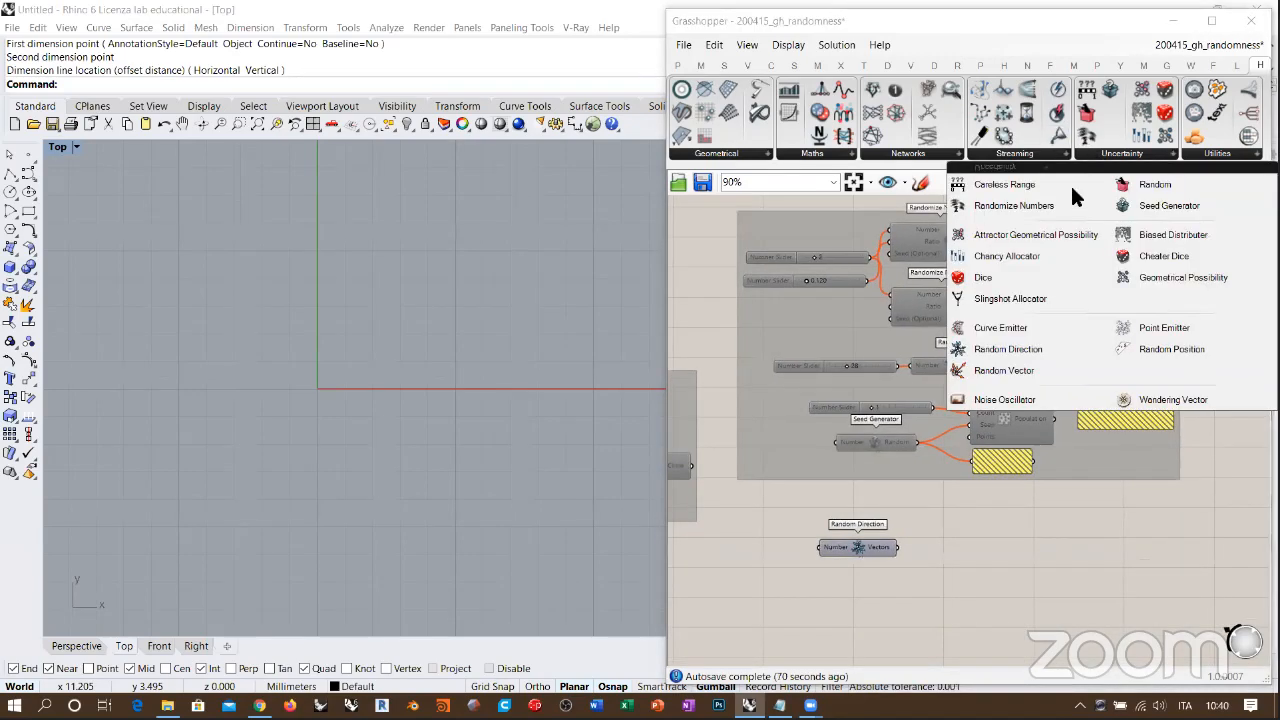
click(1013, 370)
click(856, 620)
scroll(900, 500, up, 5)
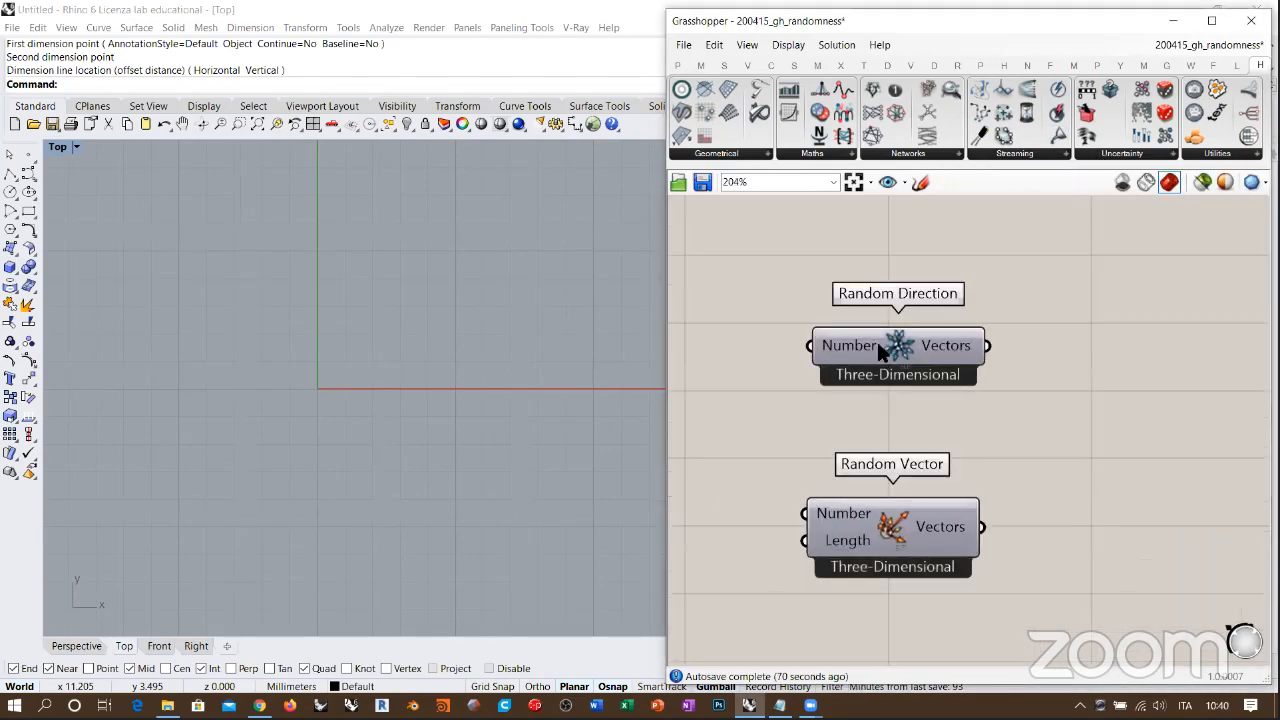
Step: Bring Random Vector closer beneath Random Direction and shift both components together farther to the right
drag(885, 522, 922, 449)
click(1032, 360)
right_drag(1032, 360, 1090, 427)
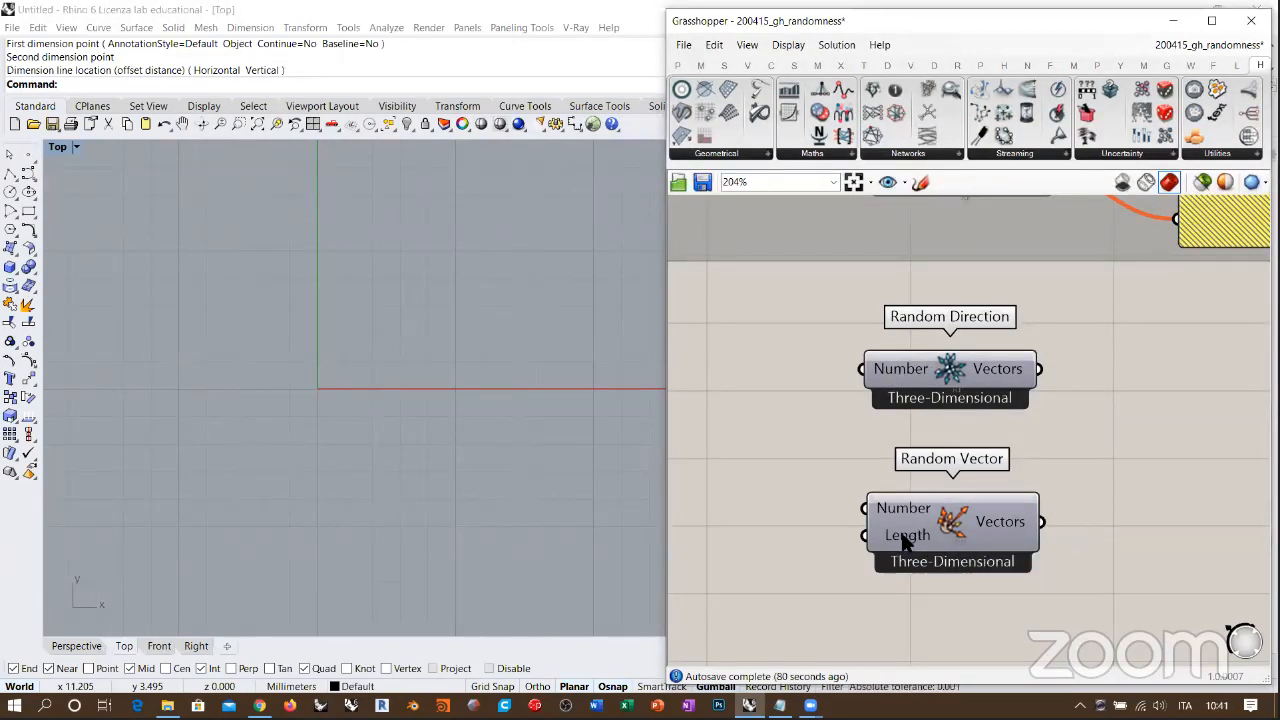
scroll(1011, 434, down, 3)
drag(1092, 379, 1020, 490)
drag(1000, 397, 1071, 396)
click(1068, 406)
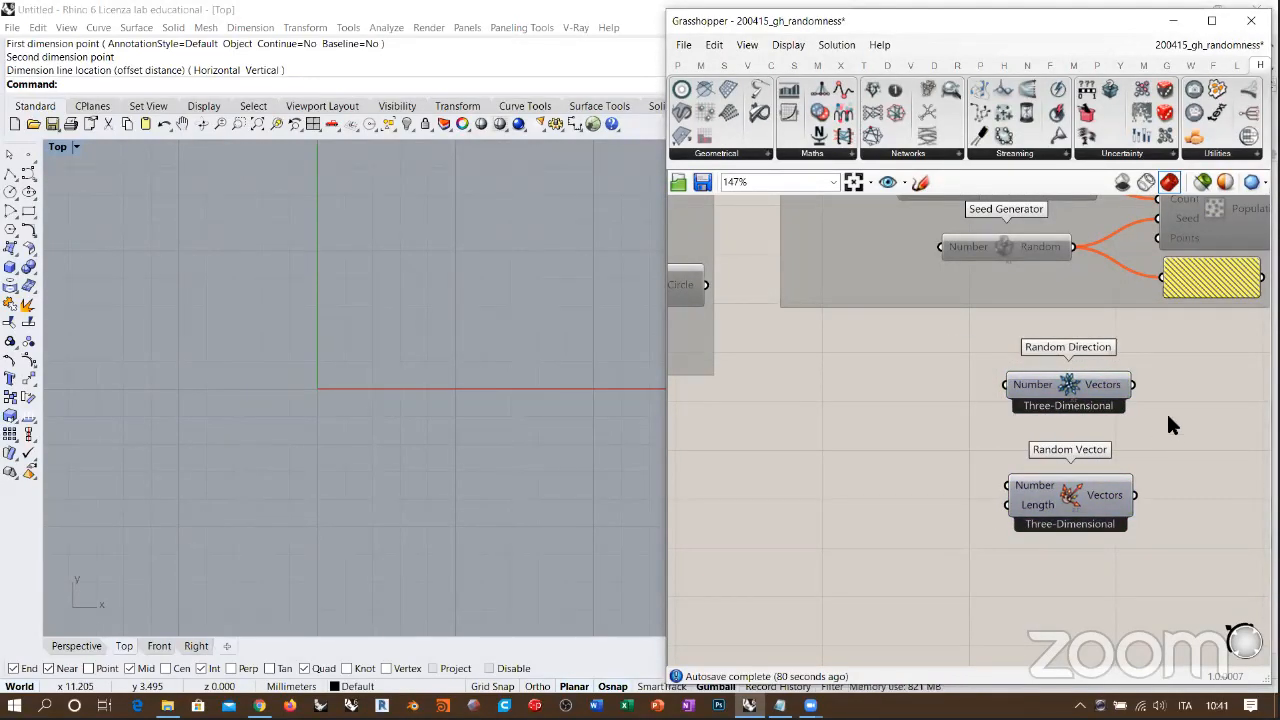
Step: Add a Vector Display component beside Random Direction's output
right_drag(1259, 418, 1069, 423)
double_click(1071, 417)
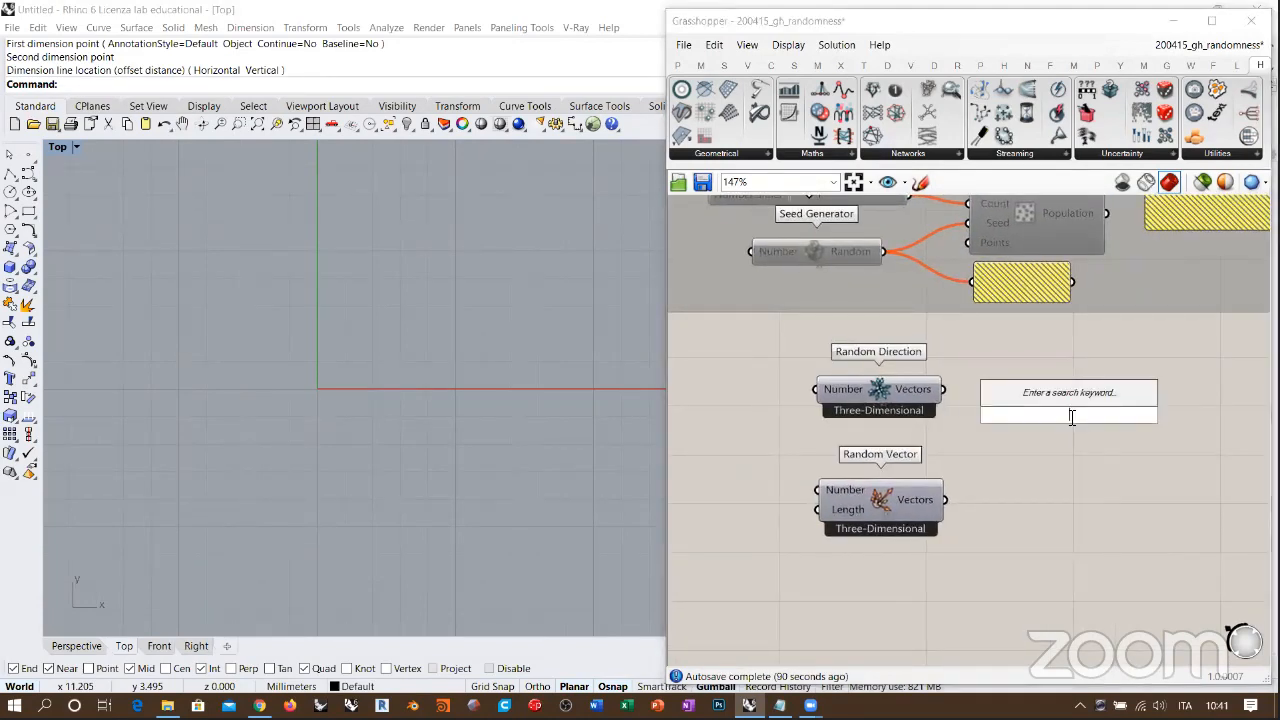
text(vector)
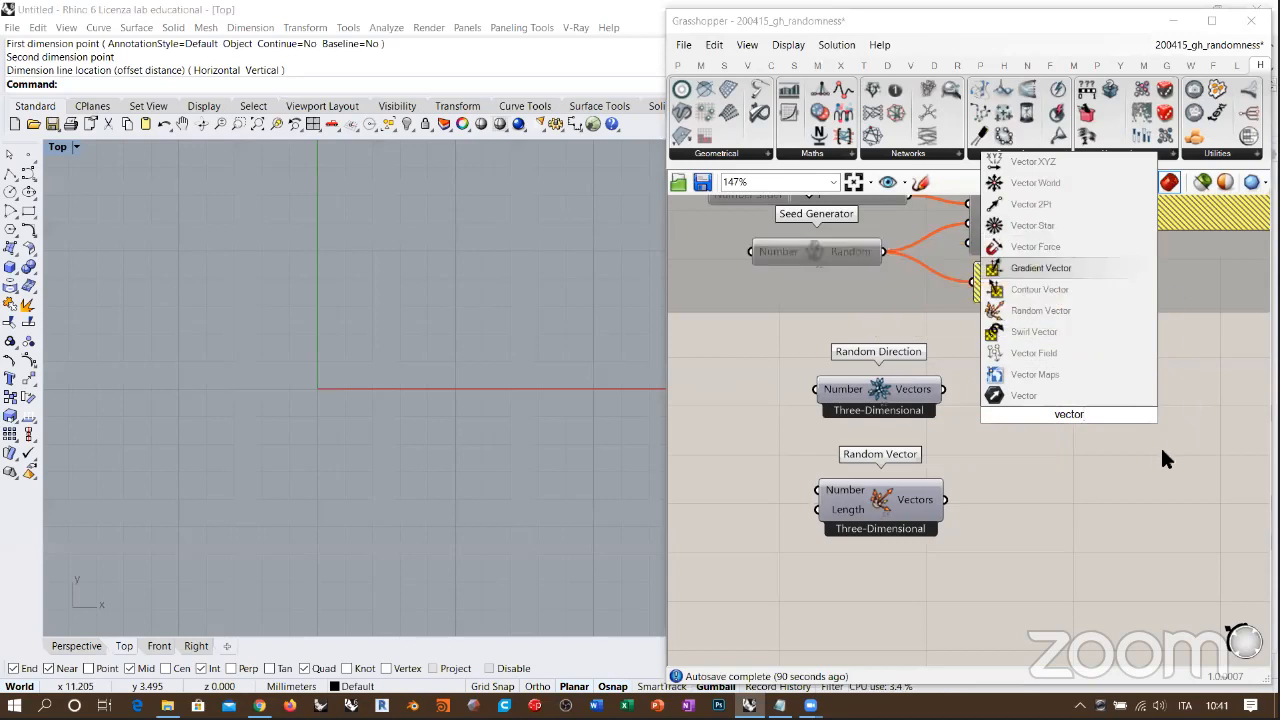
text( d)
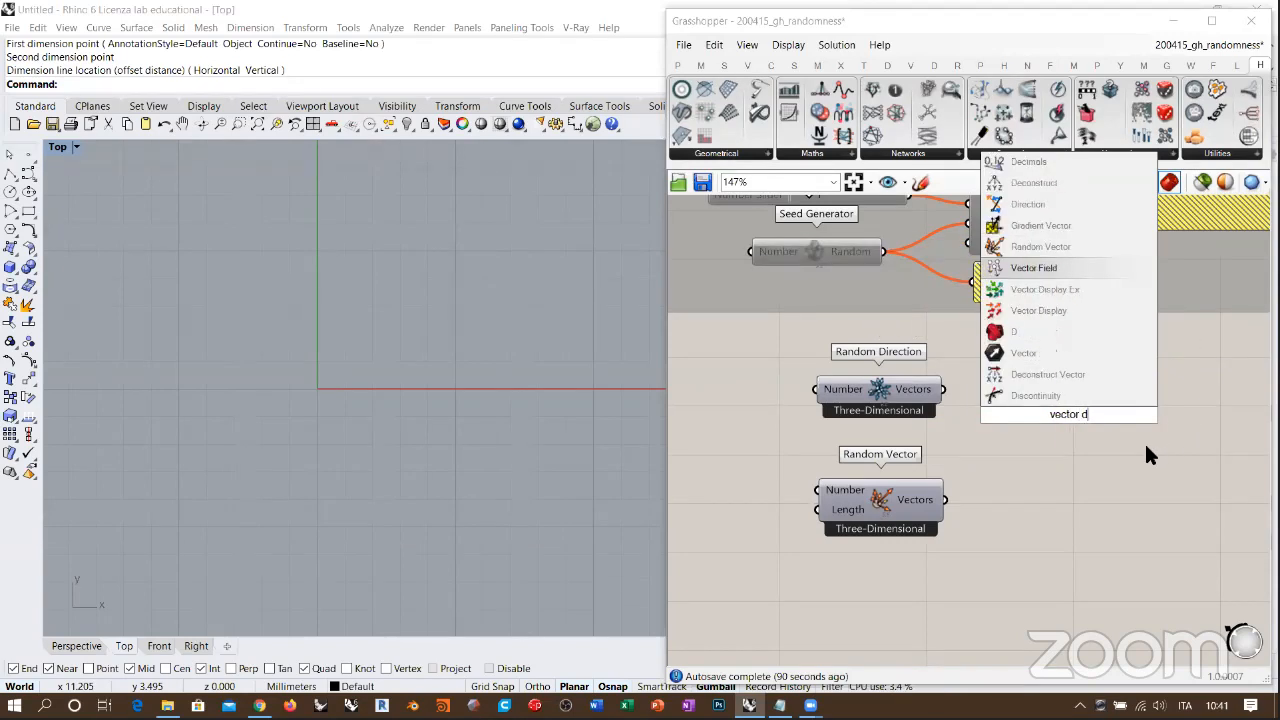
click(1052, 302)
drag(1053, 418, 1078, 405)
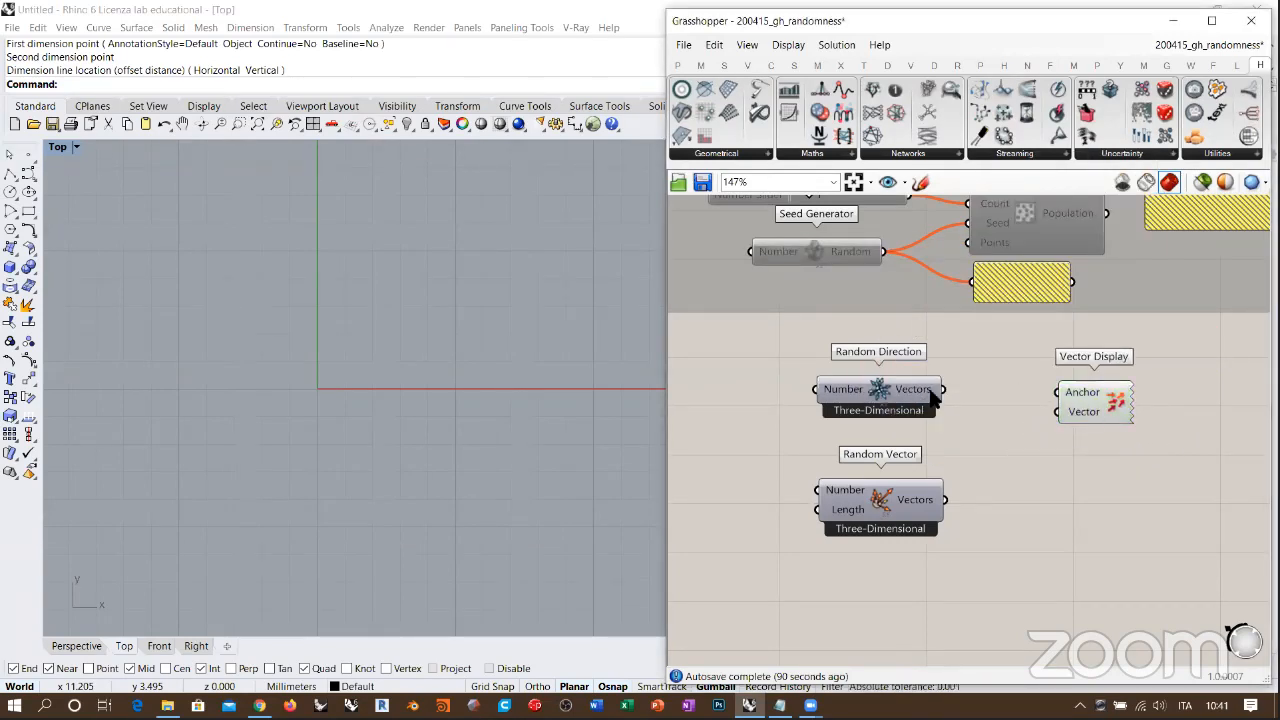
Step: Add a Point parameter beside Vector Display and set its single point at the origin, 0
double_click(1012, 390)
text(point)
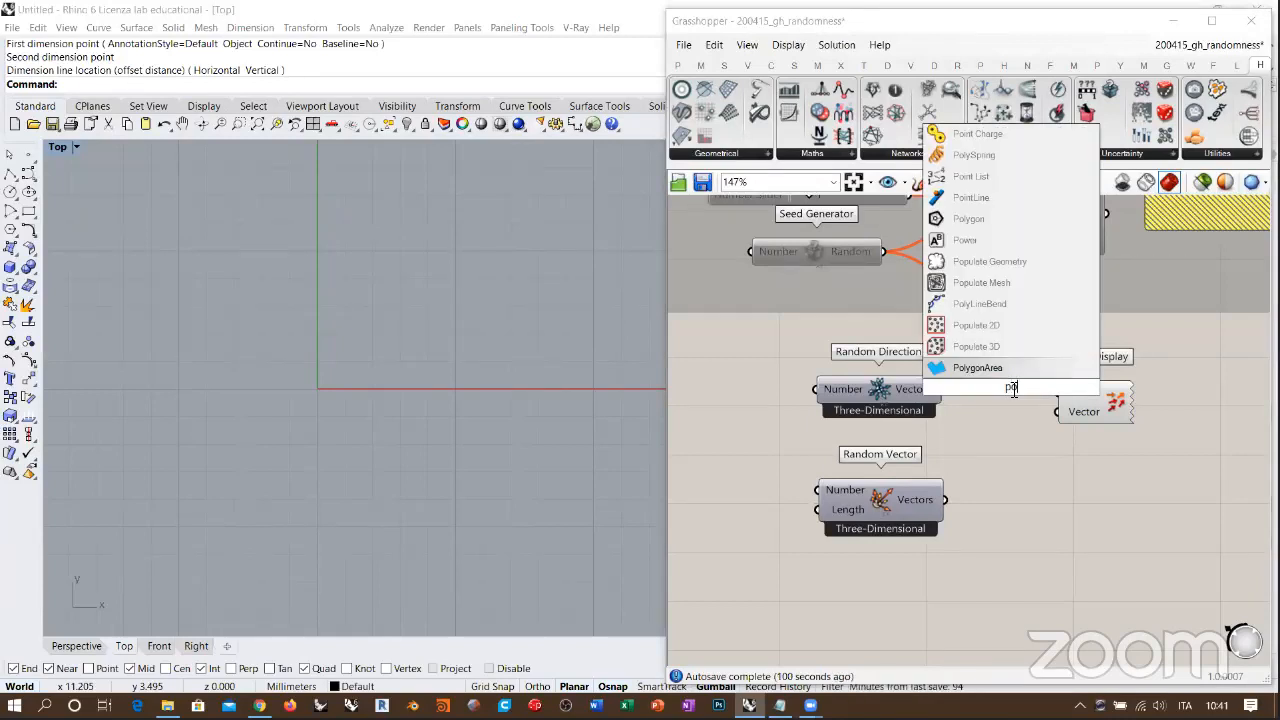
click(986, 360)
right_click(1003, 392)
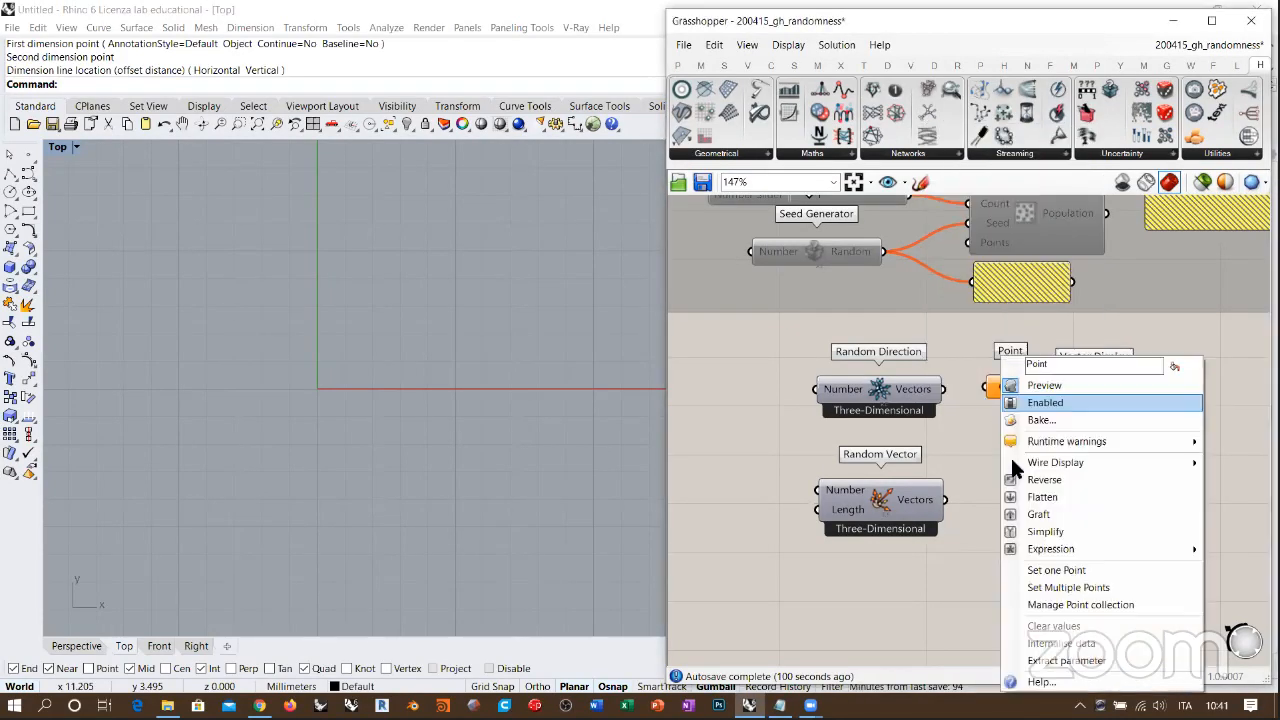
click(1037, 570)
text(0)
key(Return)
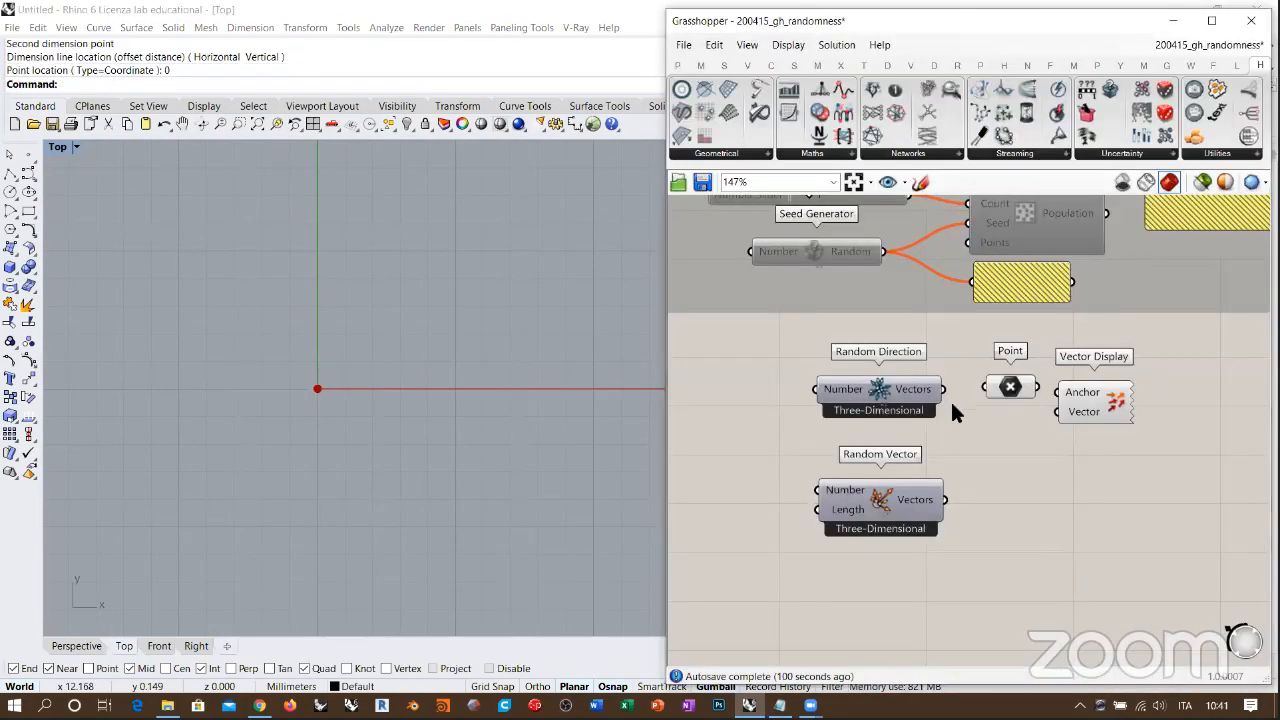
Step: Connect the Point to Vector Display's Anchor and Random Direction's Vectors to its Vector input, and inspect the arrows in Perspective
drag(1059, 412, 1085, 378)
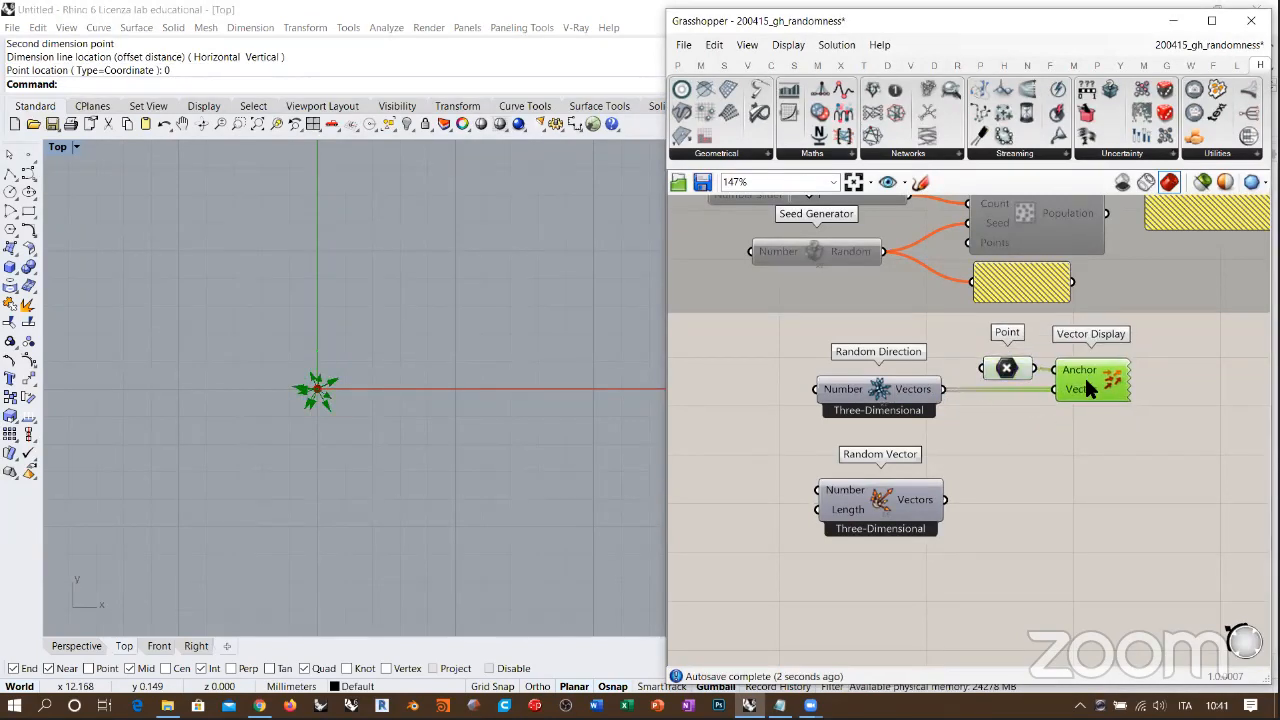
click(1006, 404)
right_drag(485, 391, 468, 360)
scroll(350, 360, up, 10)
scroll(474, 369, up, 2)
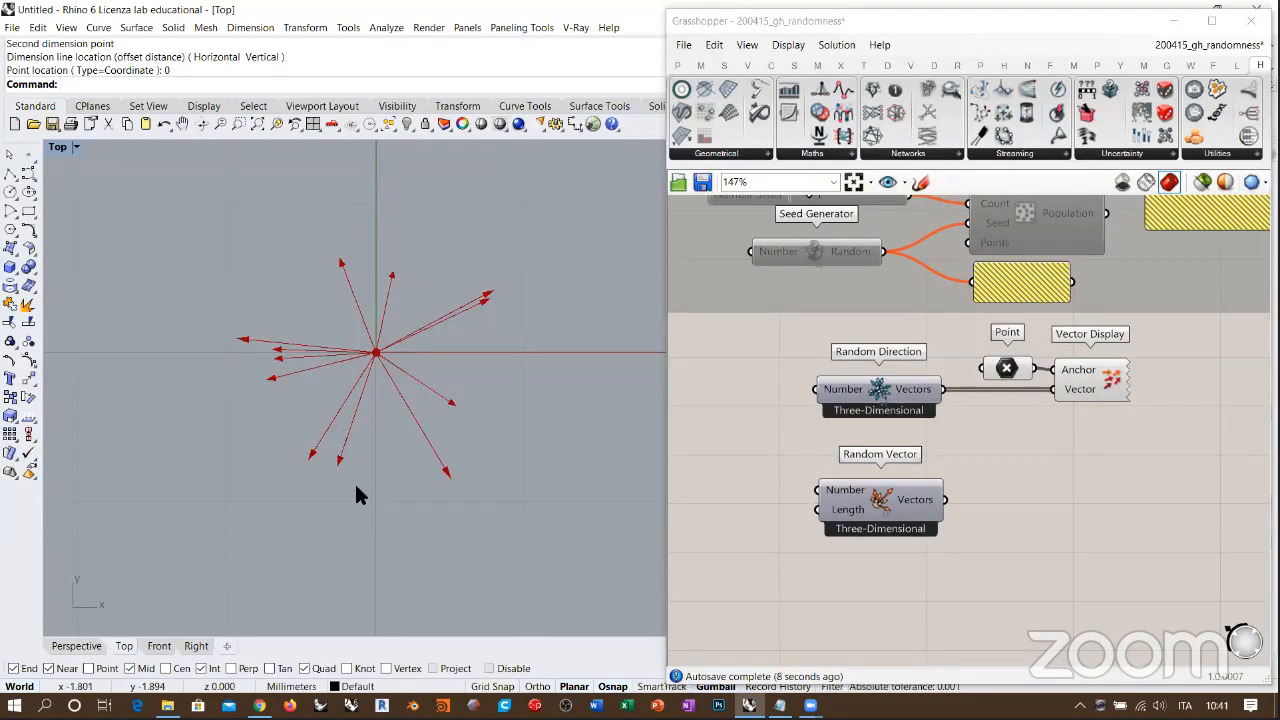
right_drag(320, 480, 520, 360)
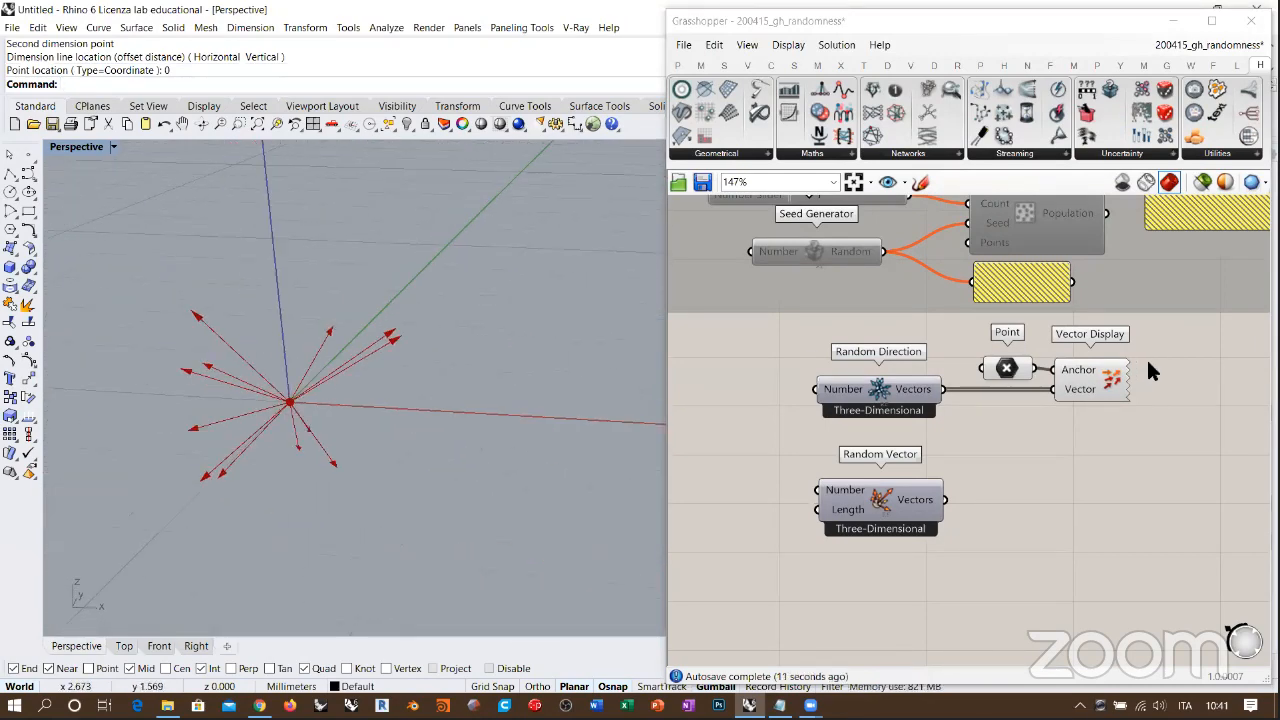
click(1097, 376)
middle_click(1097, 376)
click(1134, 431)
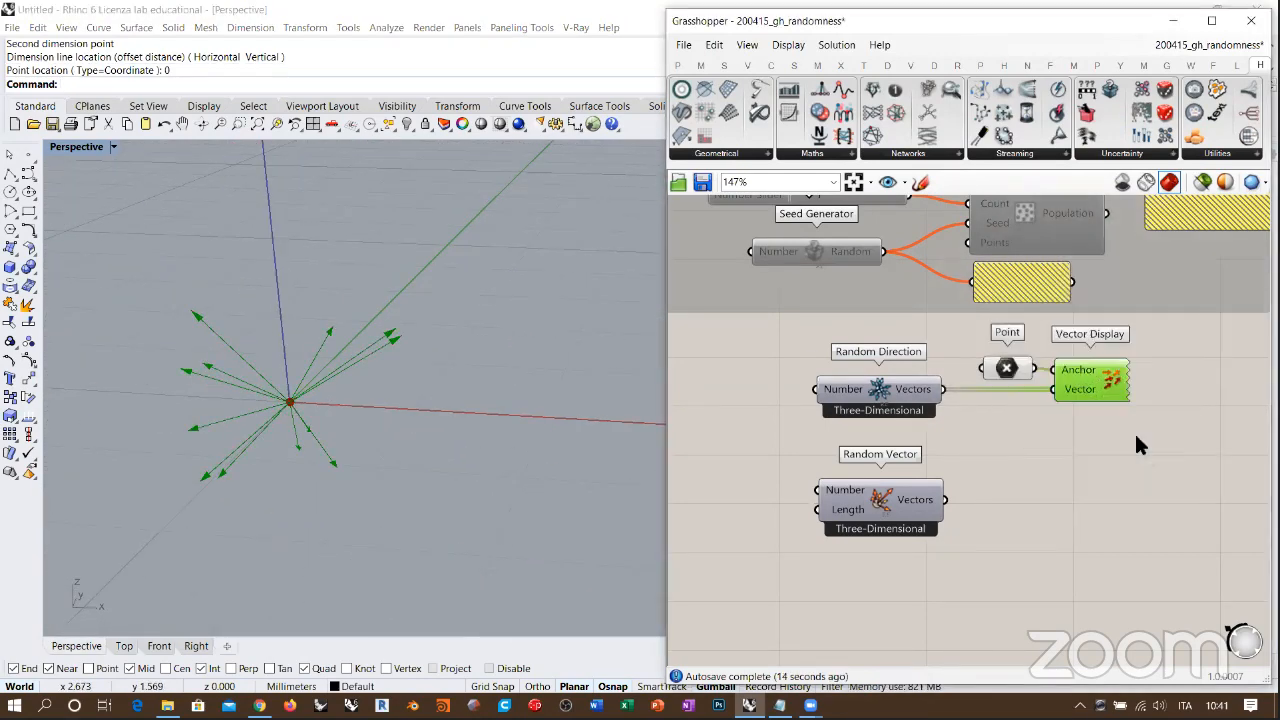
click(1134, 435)
Step: Create a number slider with the value 11 and connect it to Random Direction's Number input
right_drag(390, 398, 425, 384)
right_drag(878, 391, 979, 384)
double_click(878, 391)
text(11)
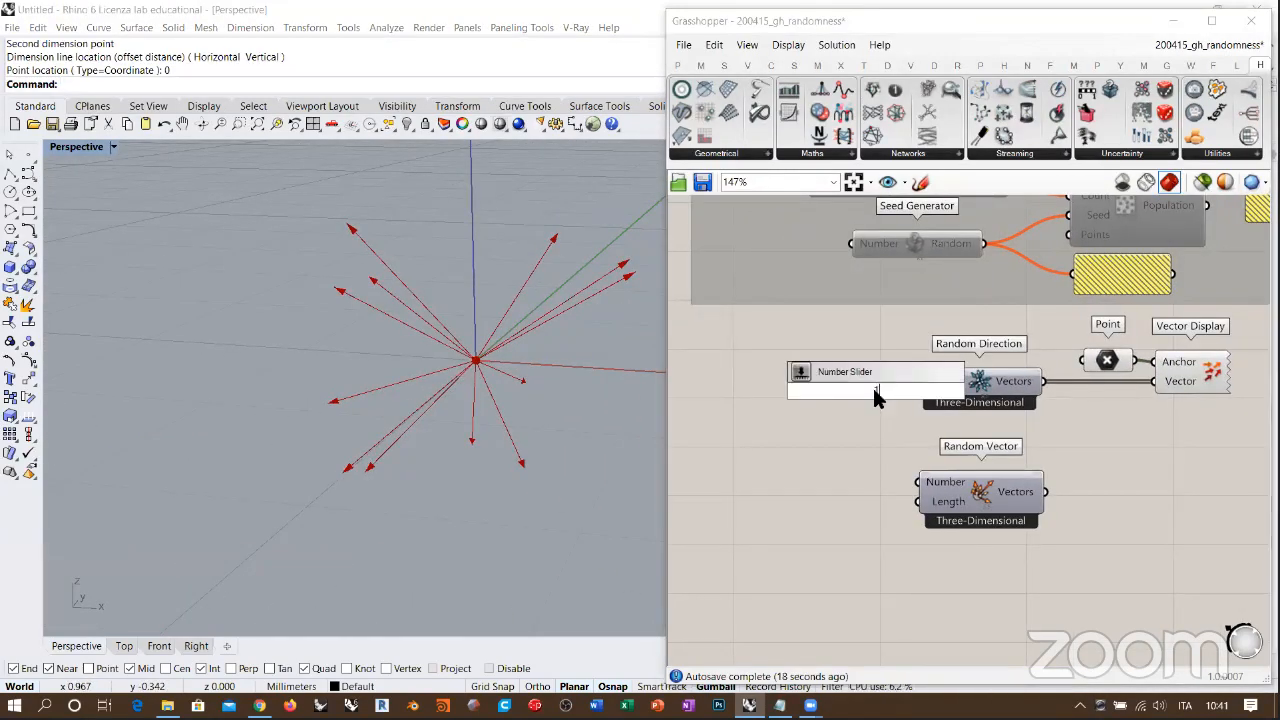
key(Return)
drag(893, 400, 917, 381)
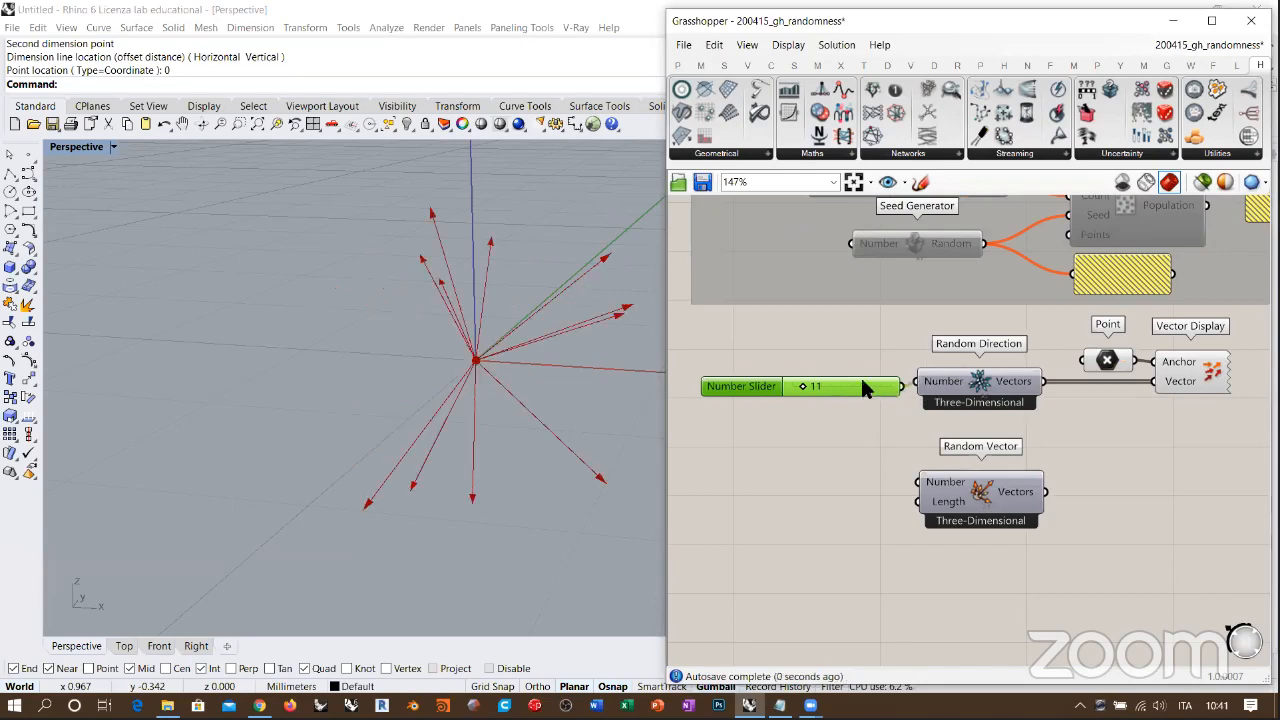
Step: Raise the slider feeding Random Direction's Number input to 78
drag(793, 385, 838, 382)
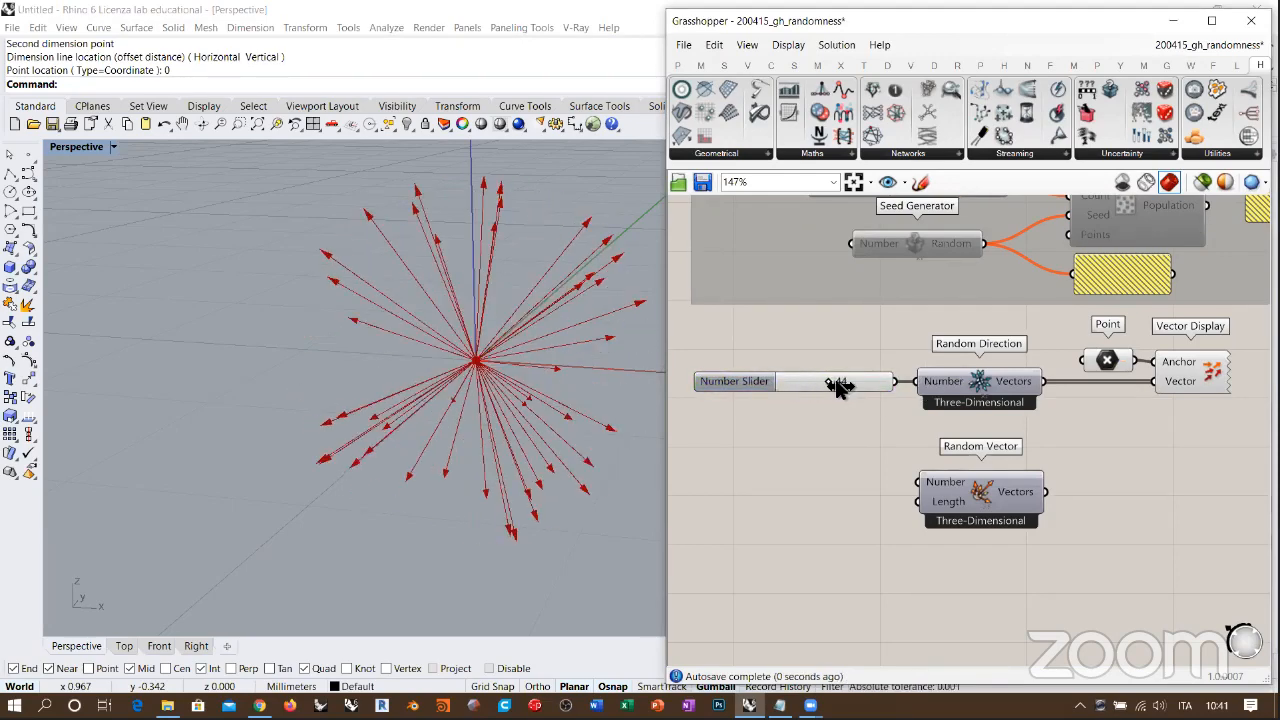
mouse_move(528, 366)
right_down()
mouse_move(500, 365)
mouse_move(512, 366)
right_up()
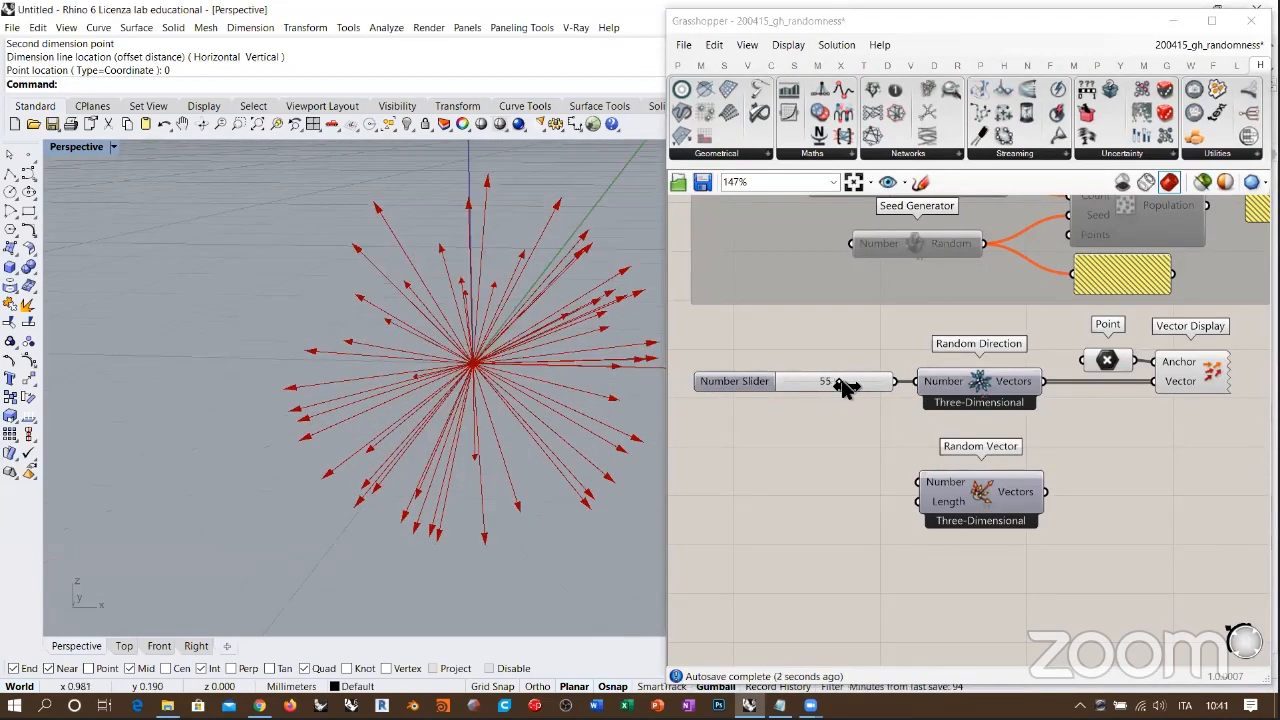
drag(838, 381, 865, 388)
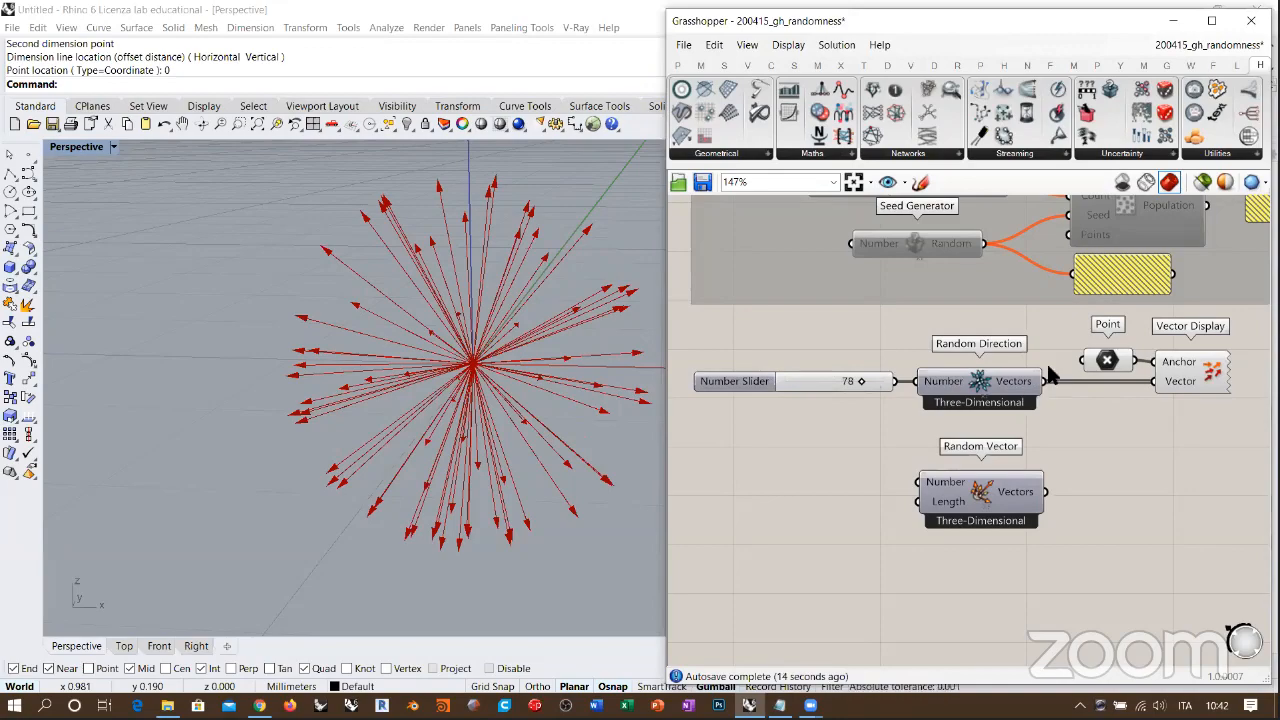
Step: Set Random Direction to Planar and inspect the arrows' flat distribution in the Perspective view
mouse_move(463, 397)
right_down()
mouse_move(357, 434)
mouse_move(460, 369)
mouse_move(413, 396)
mouse_move(494, 280)
mouse_move(474, 380)
mouse_move(494, 383)
mouse_move(428, 422)
mouse_move(397, 400)
mouse_move(506, 349)
mouse_move(476, 407)
right_up()
right_drag(1078, 485, 1051, 457)
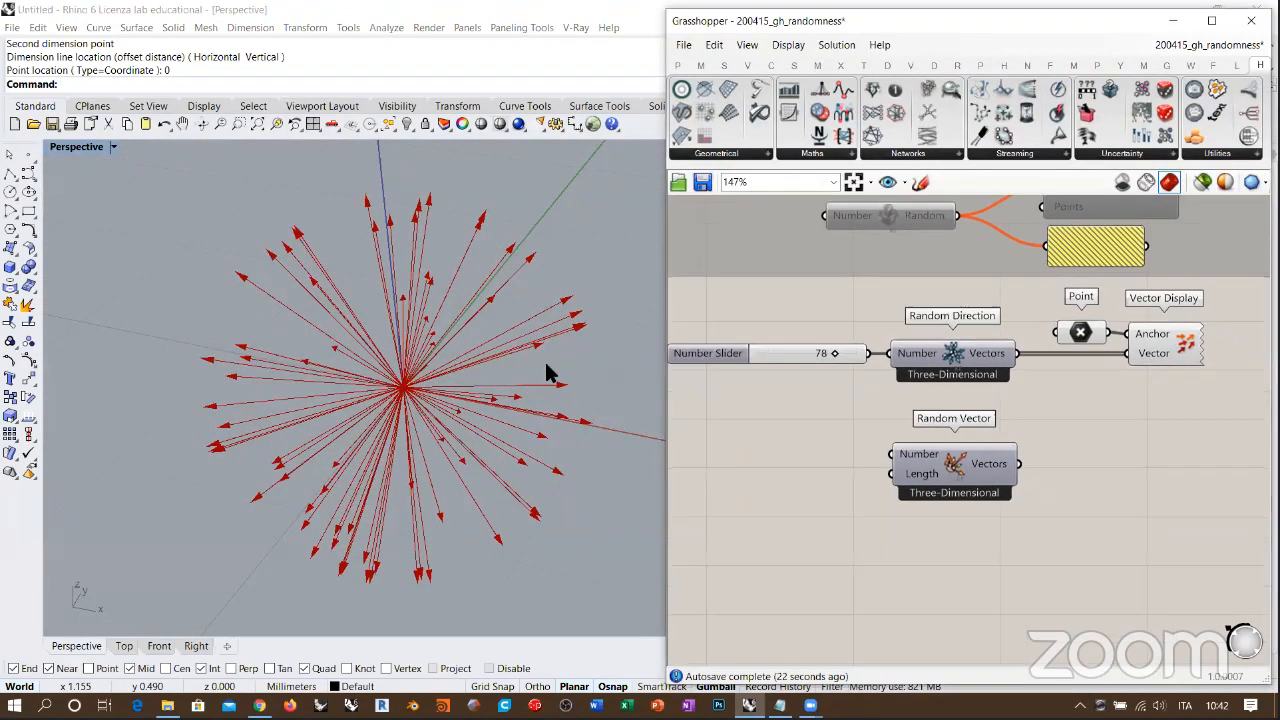
right_drag(549, 371, 470, 405)
right_click(955, 354)
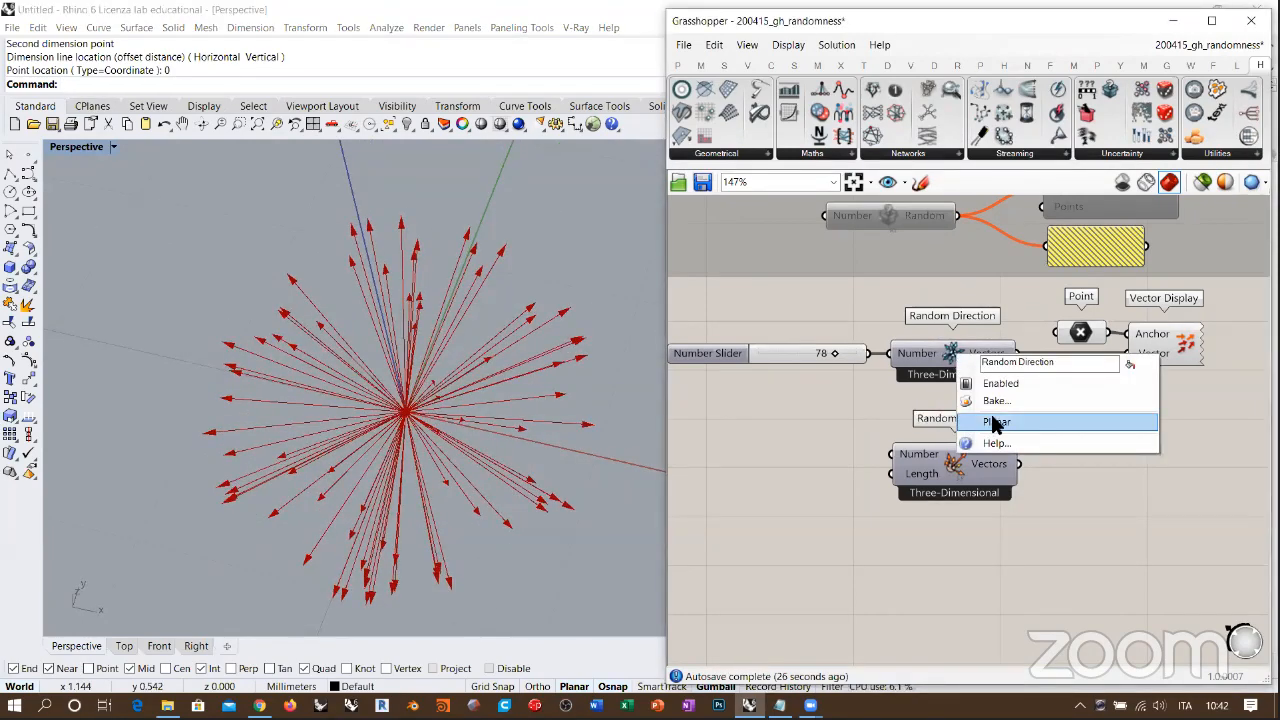
click(995, 422)
right_drag(443, 449, 405, 393)
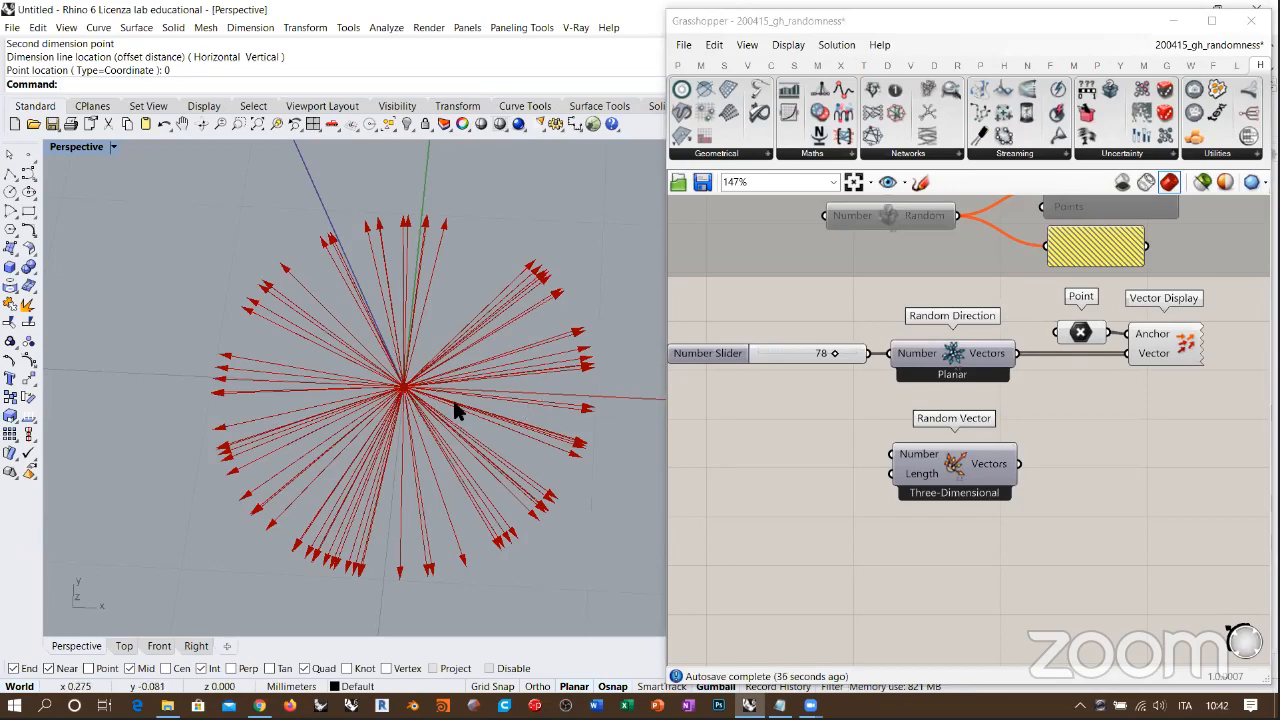
scroll(454, 403, down, 3)
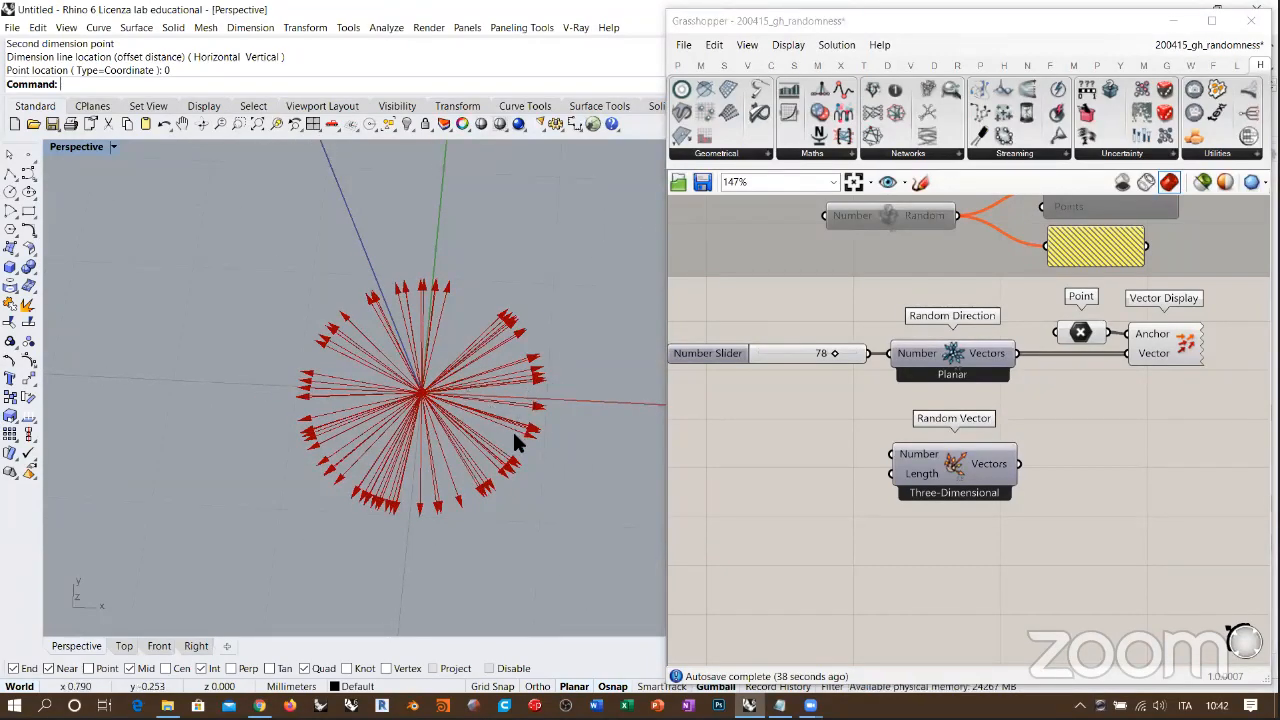
right_drag(523, 437, 380, 370)
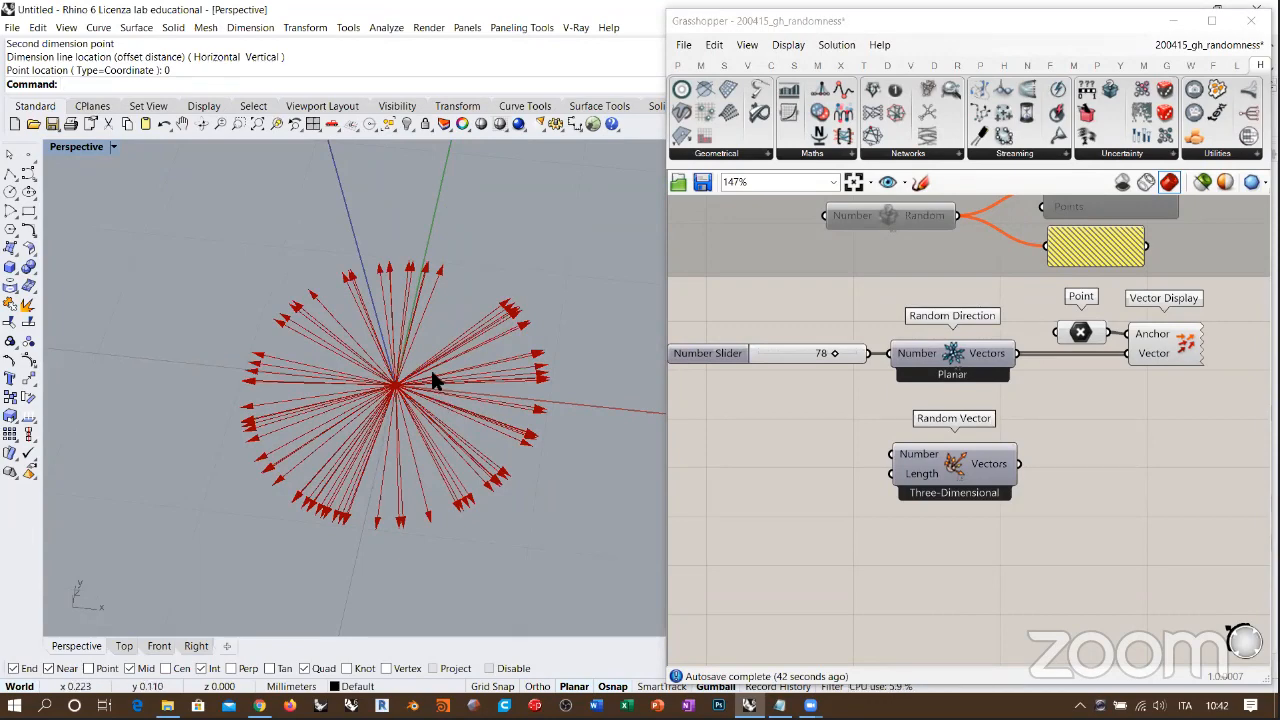
Step: Add a Circle component below Vector Display and move Random Vector lower to free canvas space
scroll(1074, 385, down, 4)
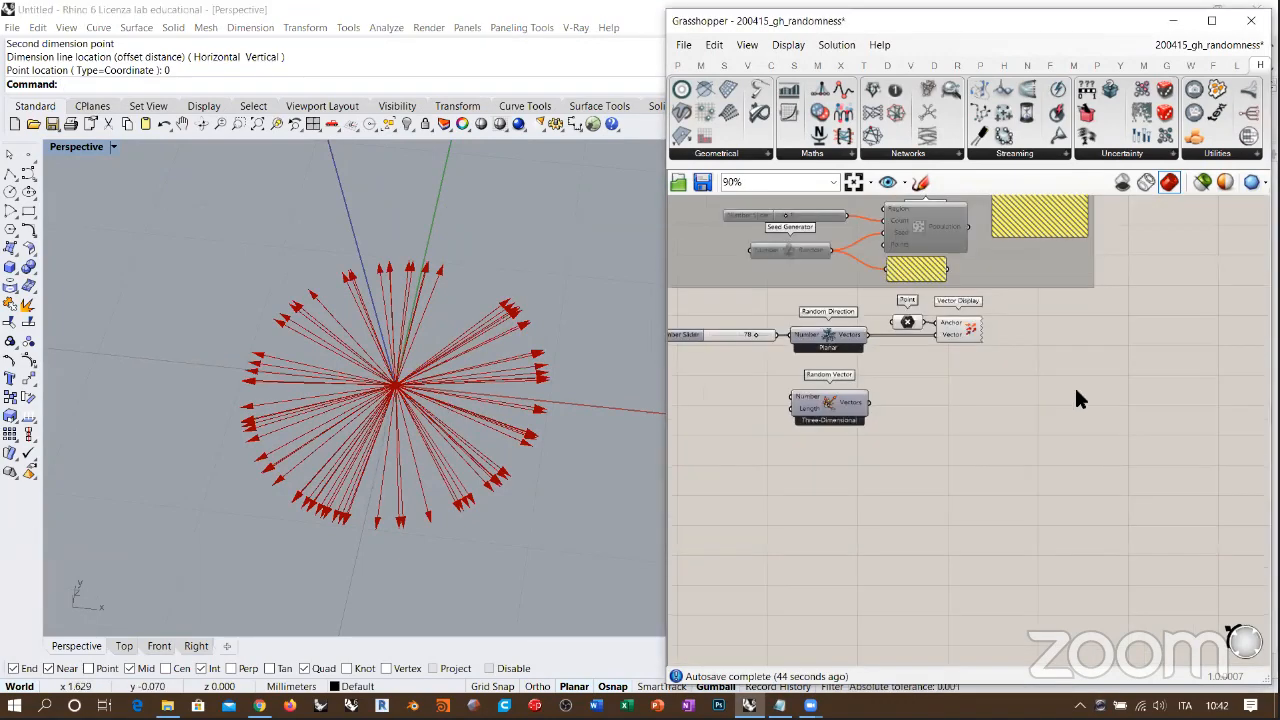
double_click(996, 377)
text(cir)
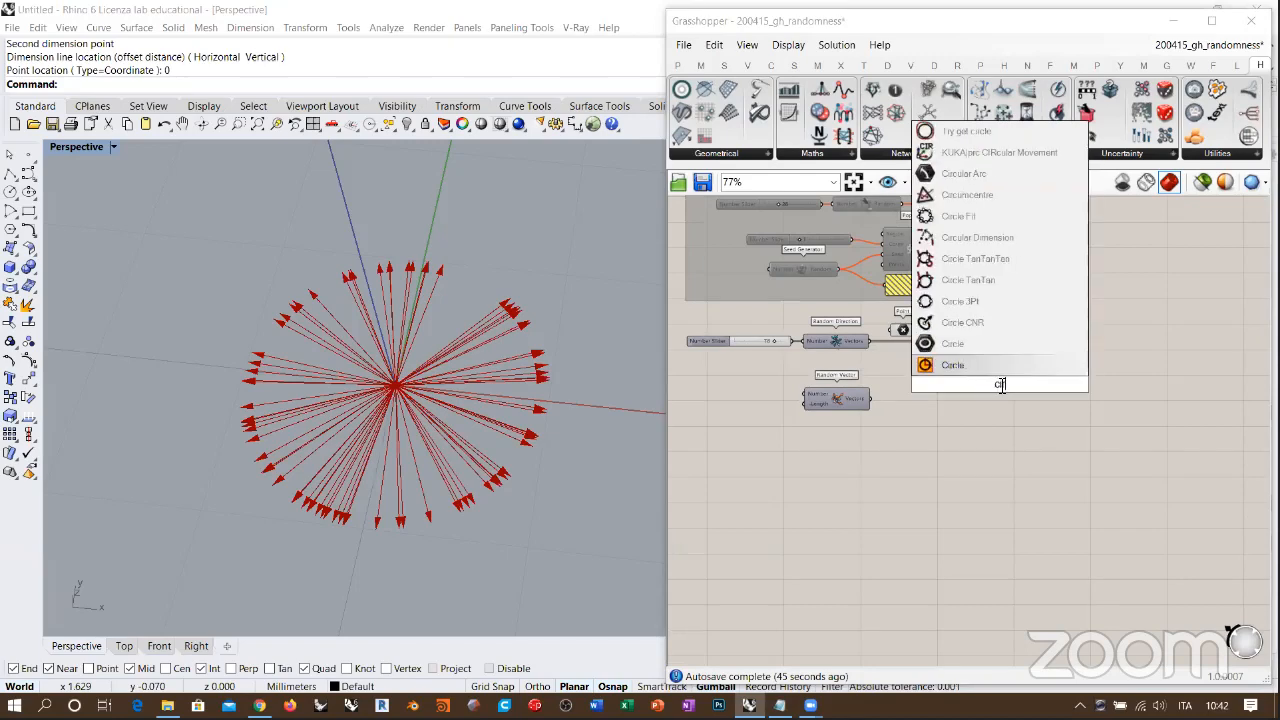
click(955, 365)
drag(823, 405, 842, 512)
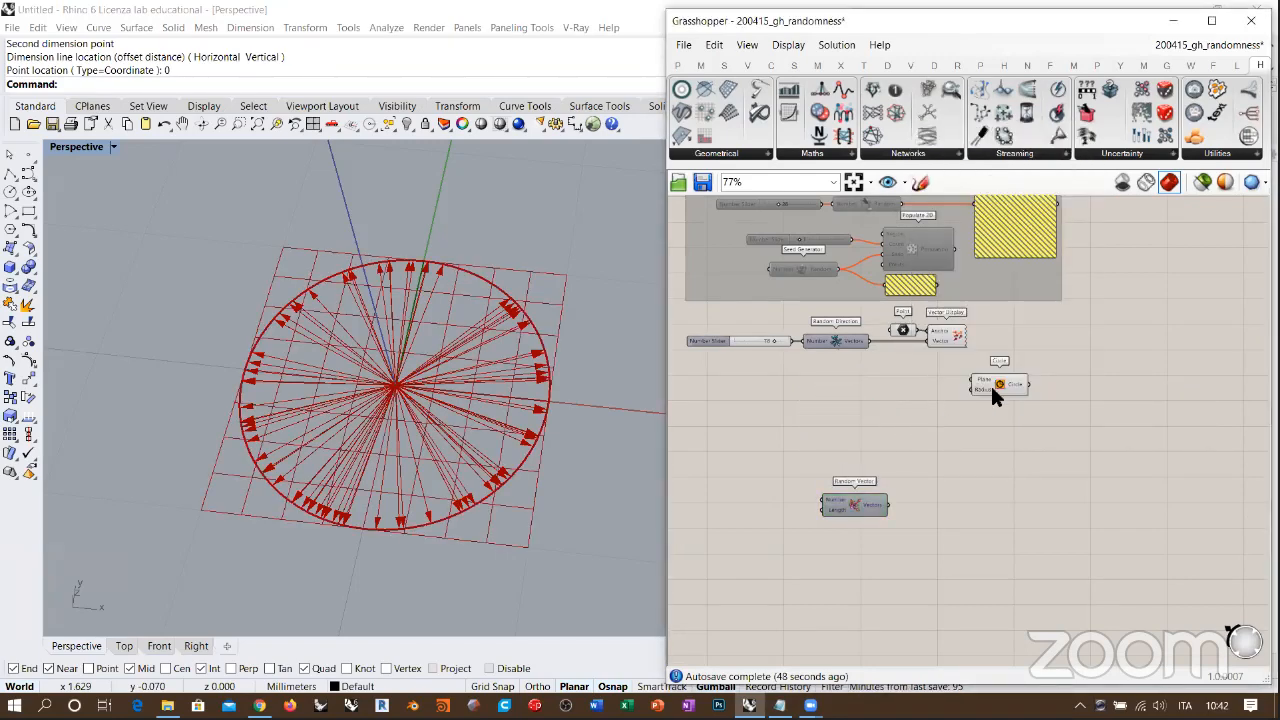
drag(990, 383, 888, 396)
click(943, 400)
Step: Add Divide Curve, connecting the Circle to its Curve input and the number slider to its Count input
scroll(958, 412, up, 4)
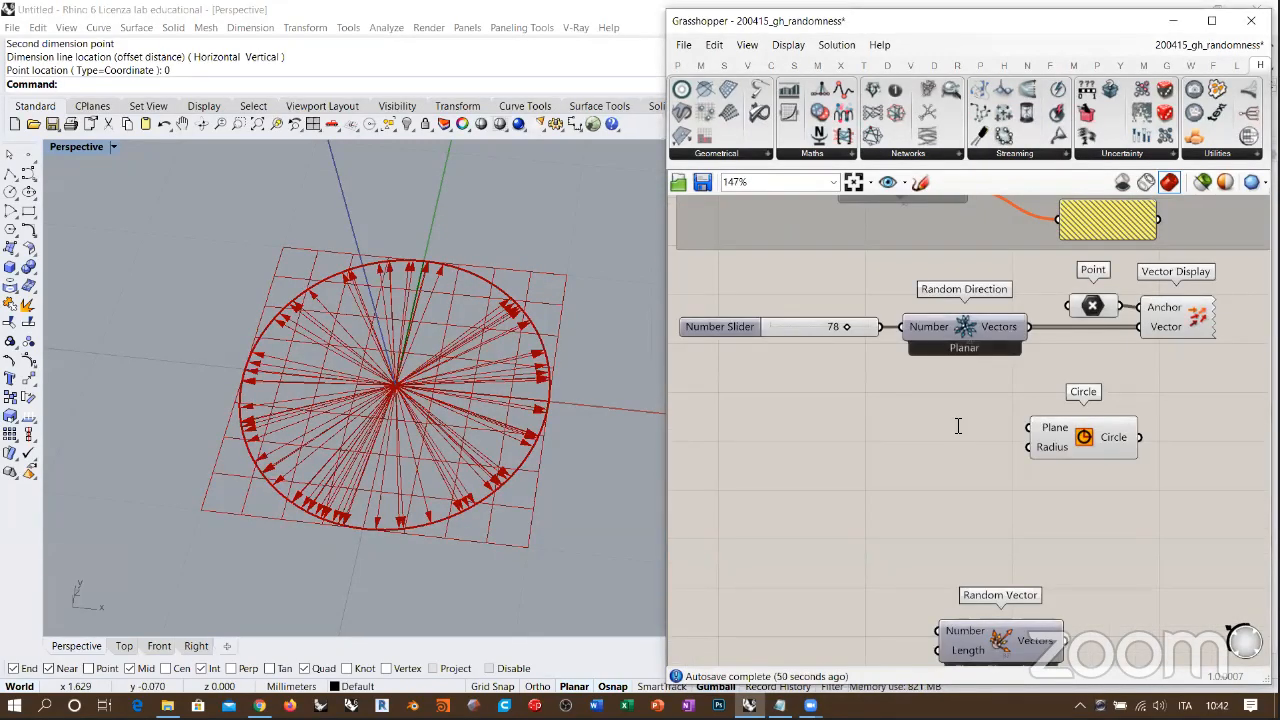
double_click(958, 426)
text(div)
click(930, 383)
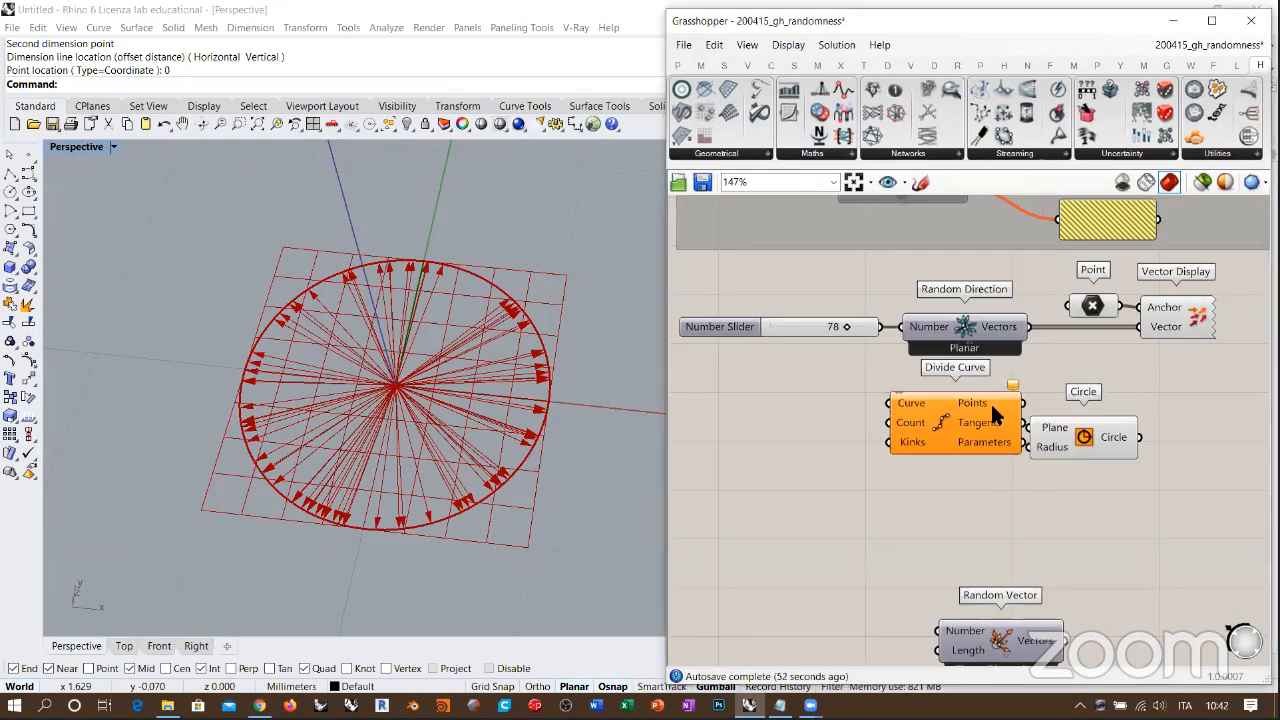
drag(974, 420, 1183, 408)
drag(1074, 439, 915, 470)
drag(1095, 391, 983, 466)
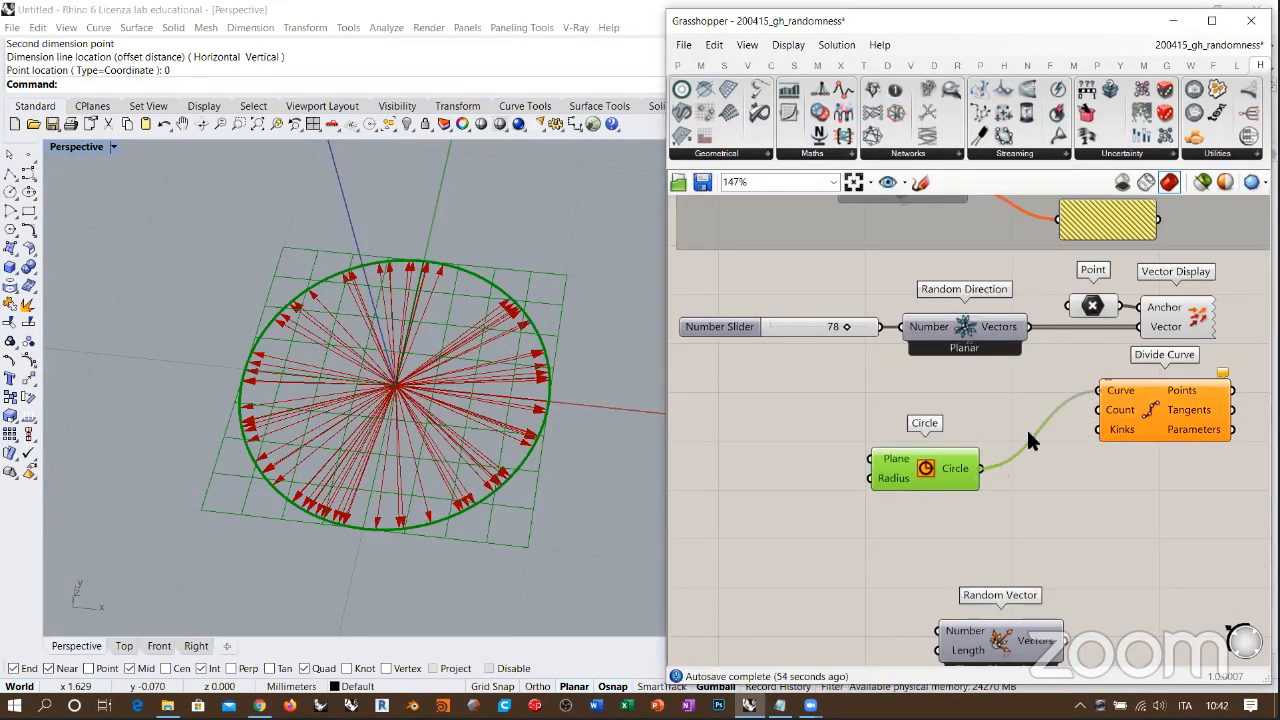
click(1026, 427)
drag(882, 327, 1100, 410)
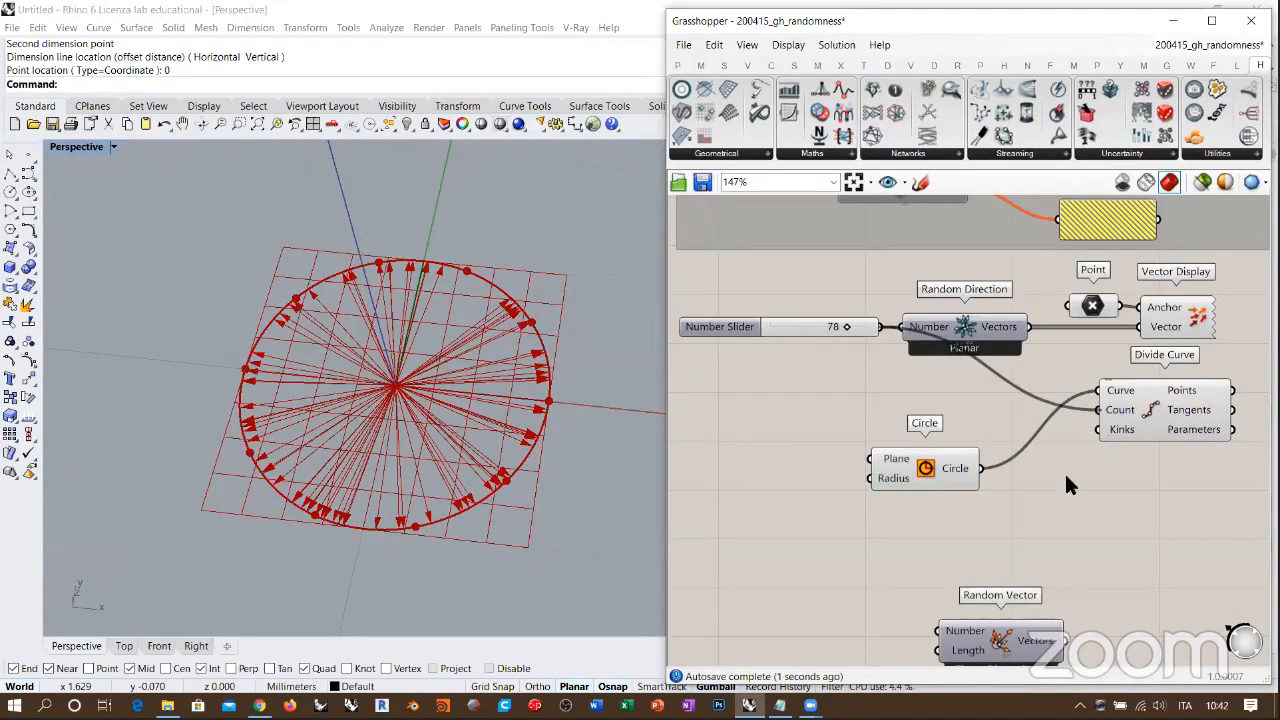
Step: Reposition Circle and Divide Curve closer together below Random Direction and inspect the division points around the arrows
right_drag(571, 423, 575, 358)
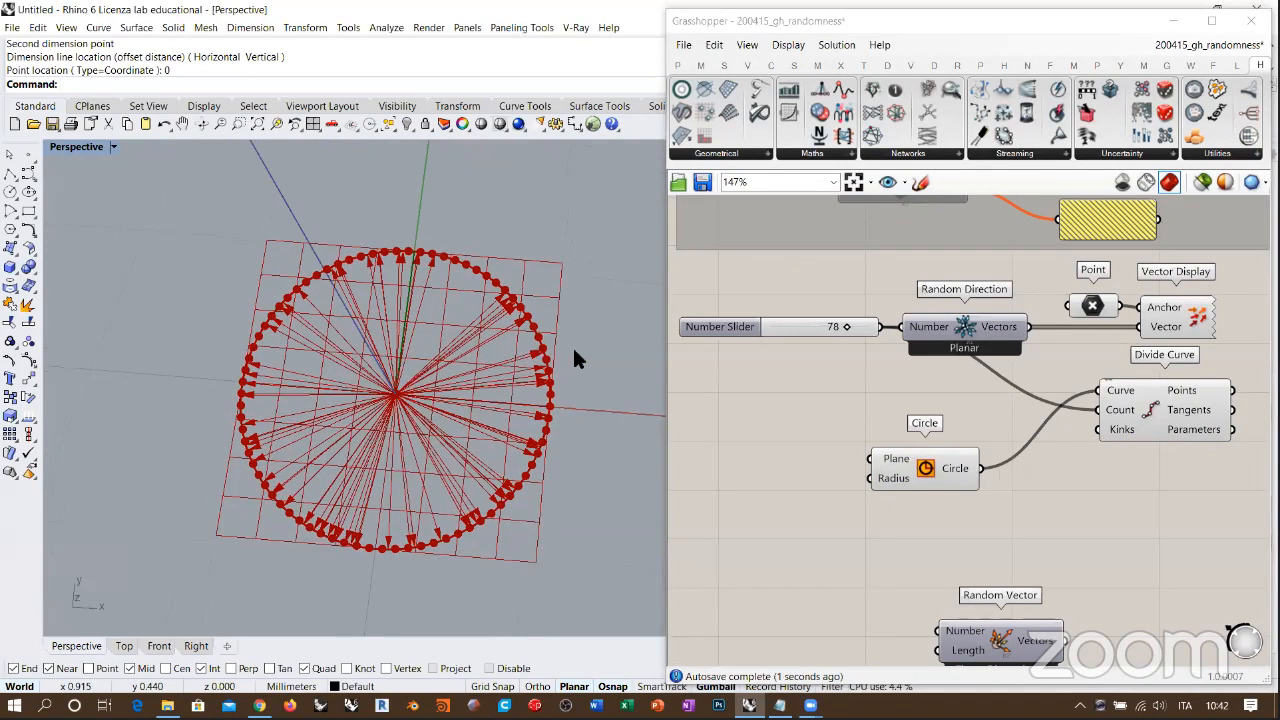
drag(914, 476, 850, 469)
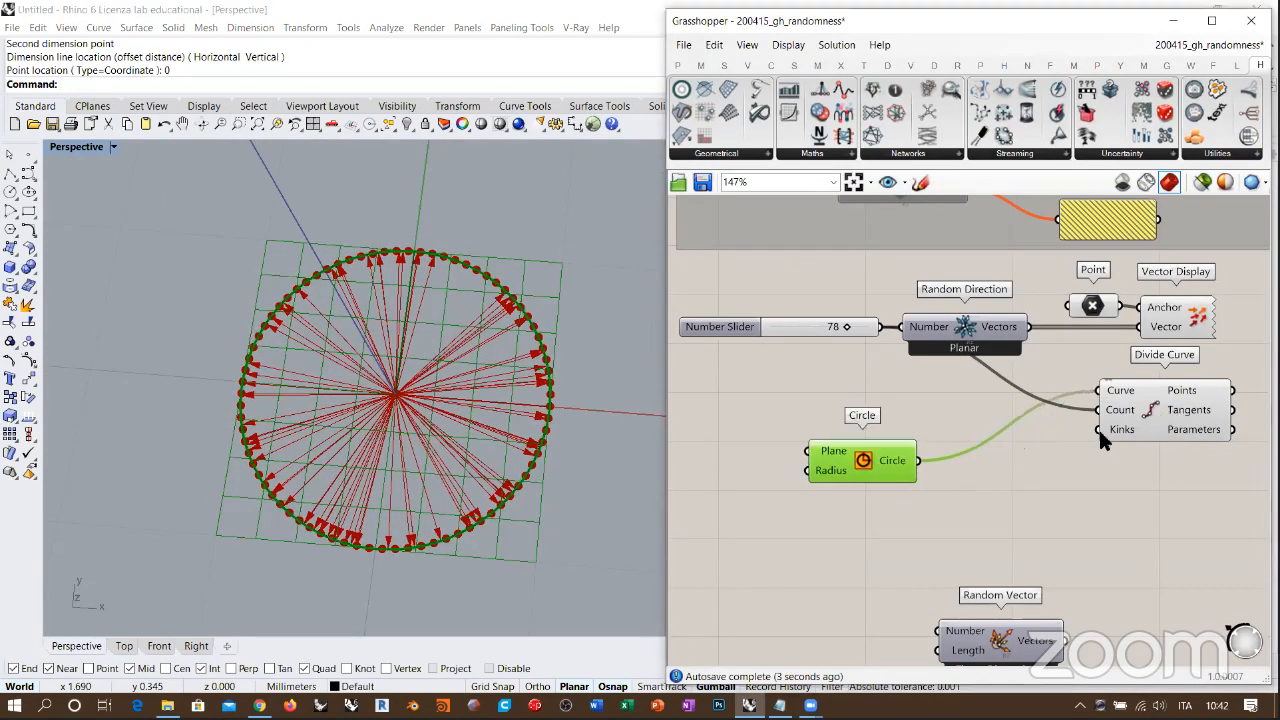
drag(1145, 437, 1053, 465)
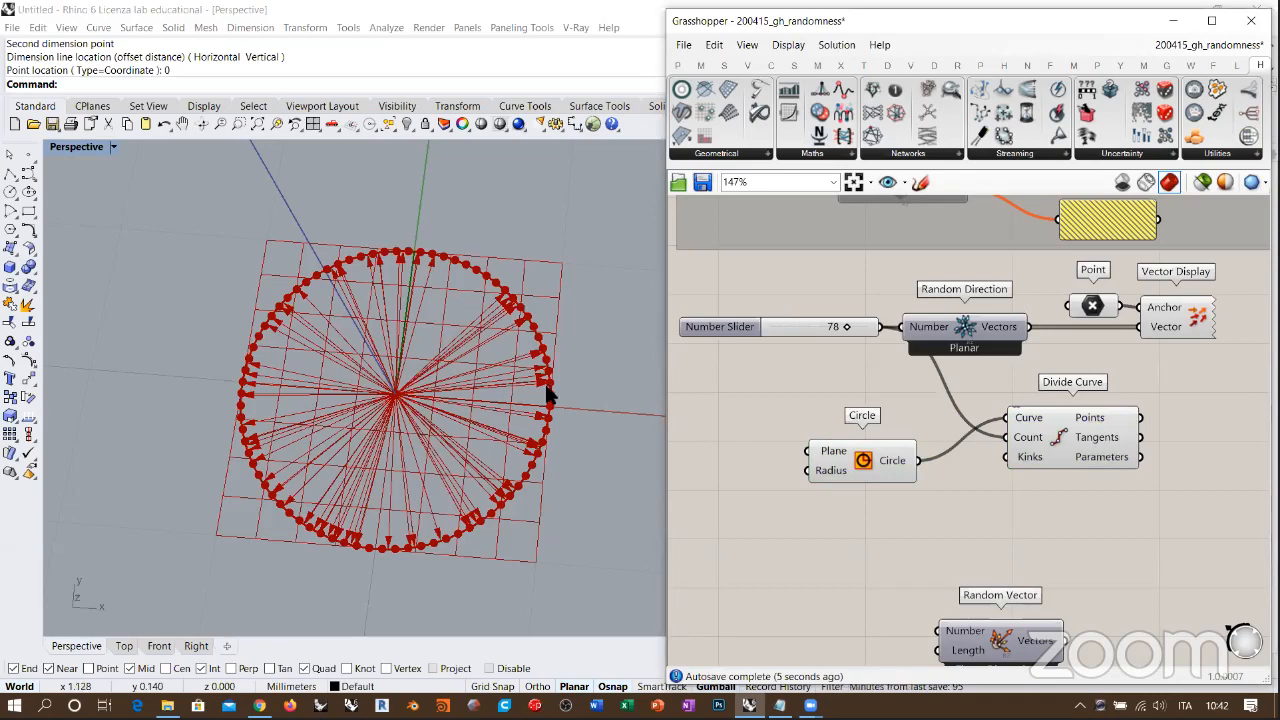
right_drag(550, 392, 444, 450)
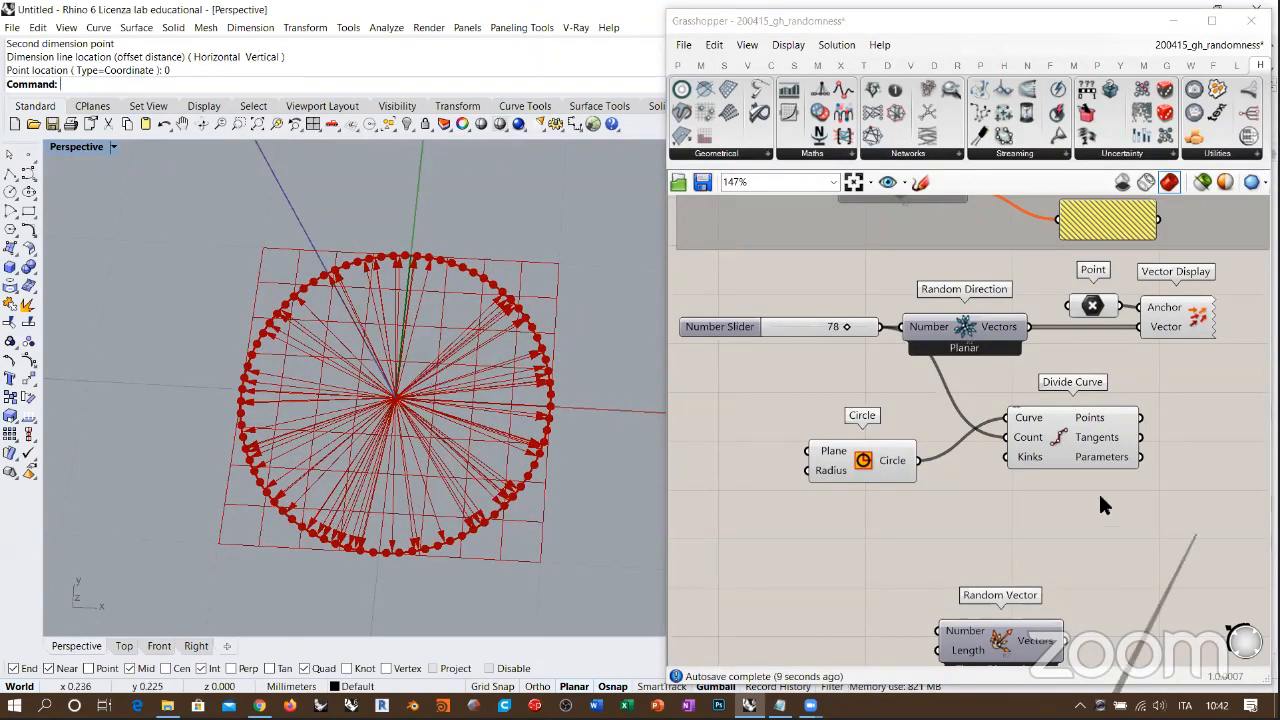
right_drag(1101, 493, 1089, 464)
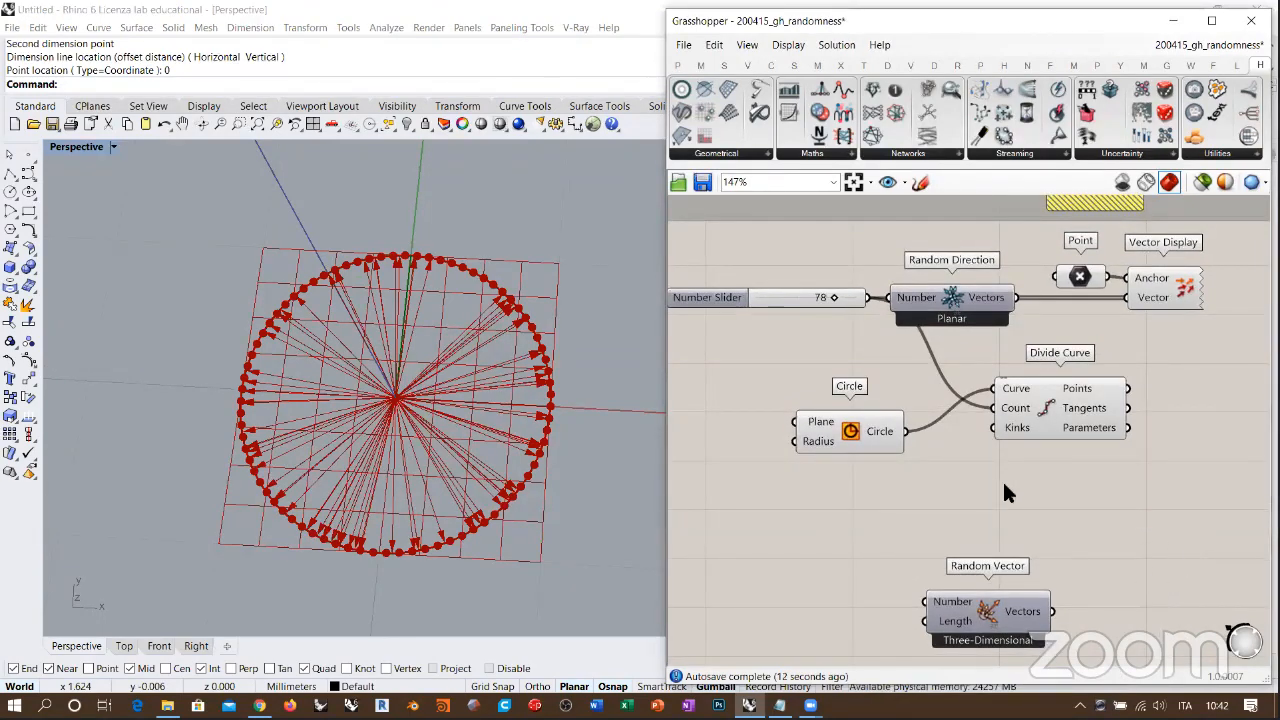
right_drag(994, 477, 1022, 492)
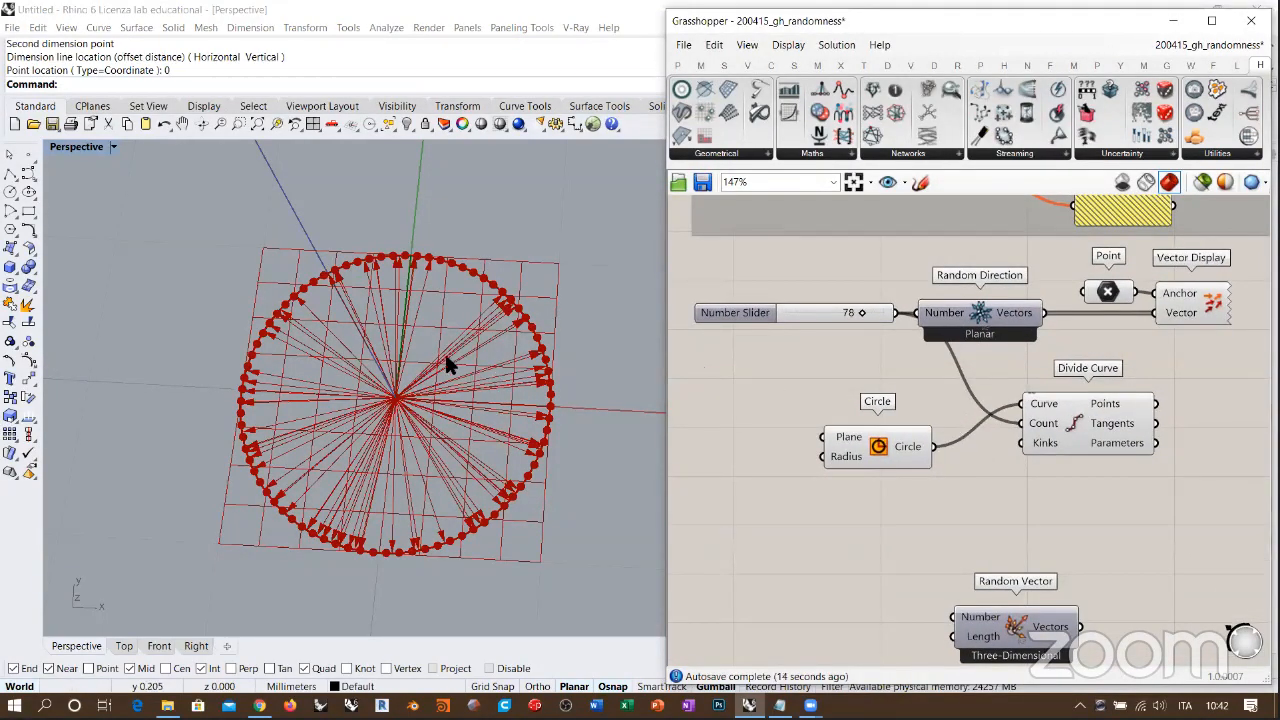
Step: Show the arrows and division points in the Top view, and align Circle and Divide Curve beneath the slider and Random Direction
right_drag(447, 366, 457, 300)
click(124, 646)
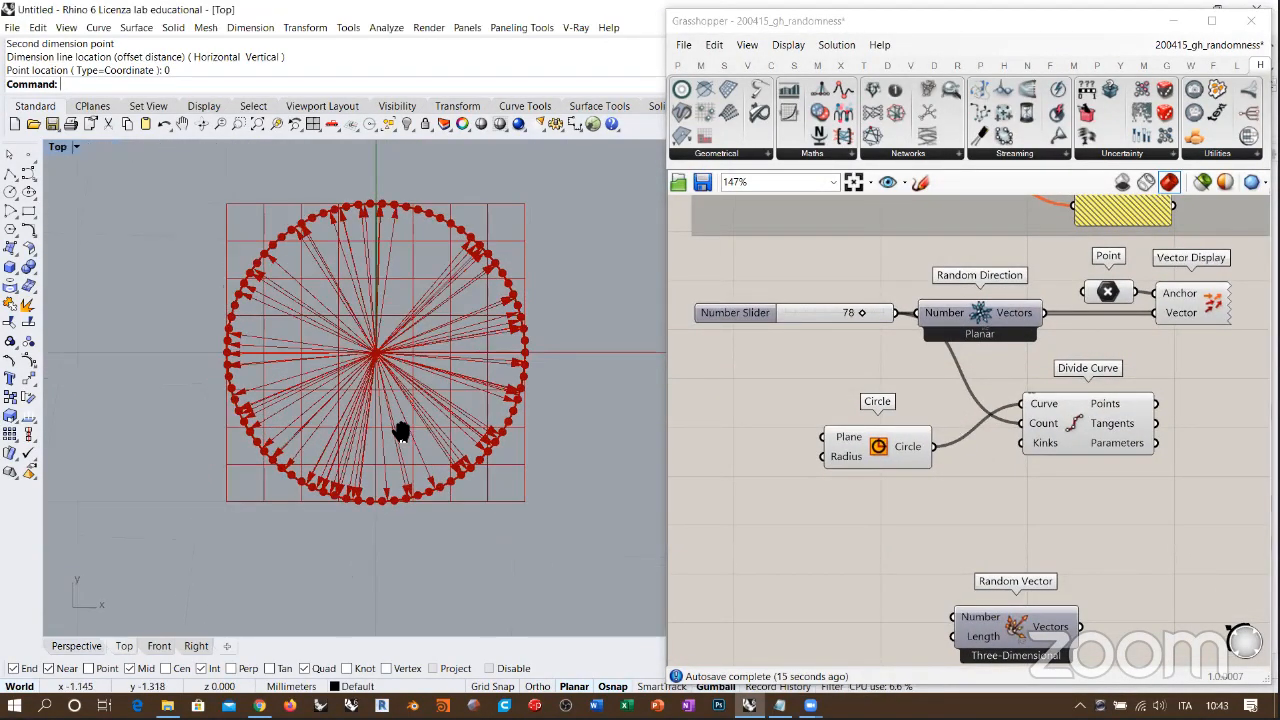
right_drag(401, 432, 406, 460)
scroll(480, 383, up, 2)
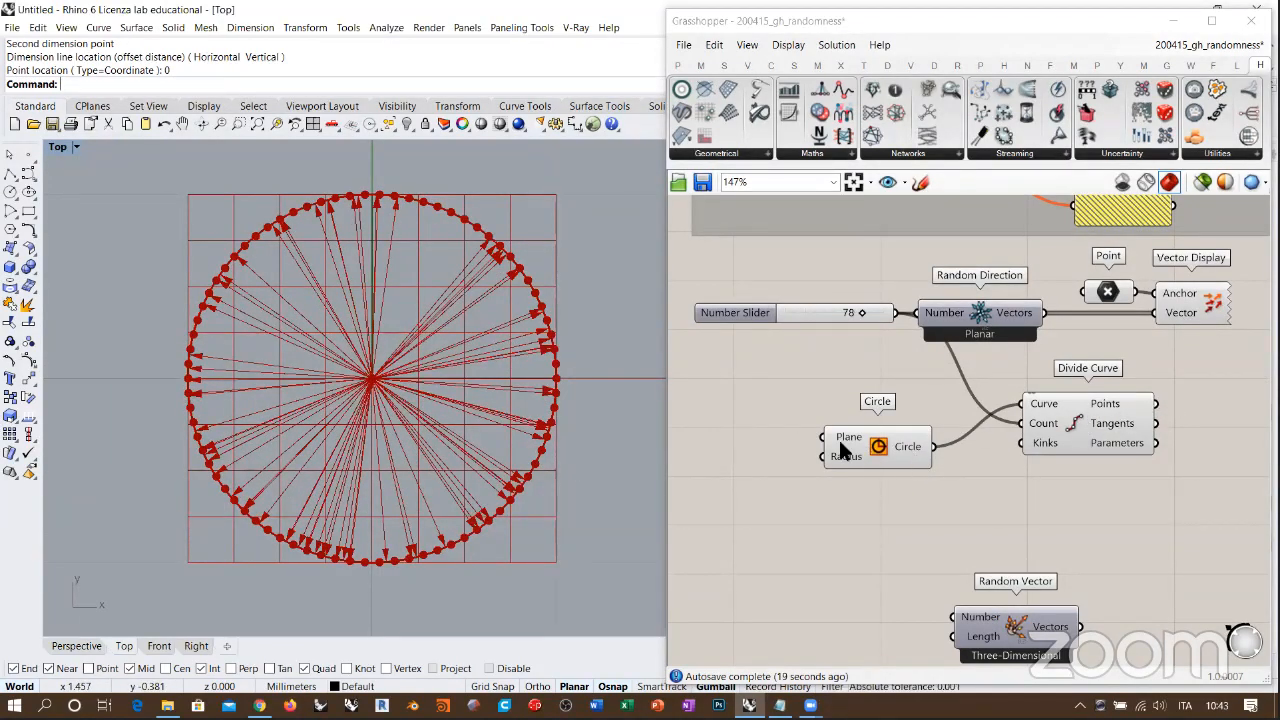
drag(840, 450, 757, 437)
drag(1085, 425, 989, 445)
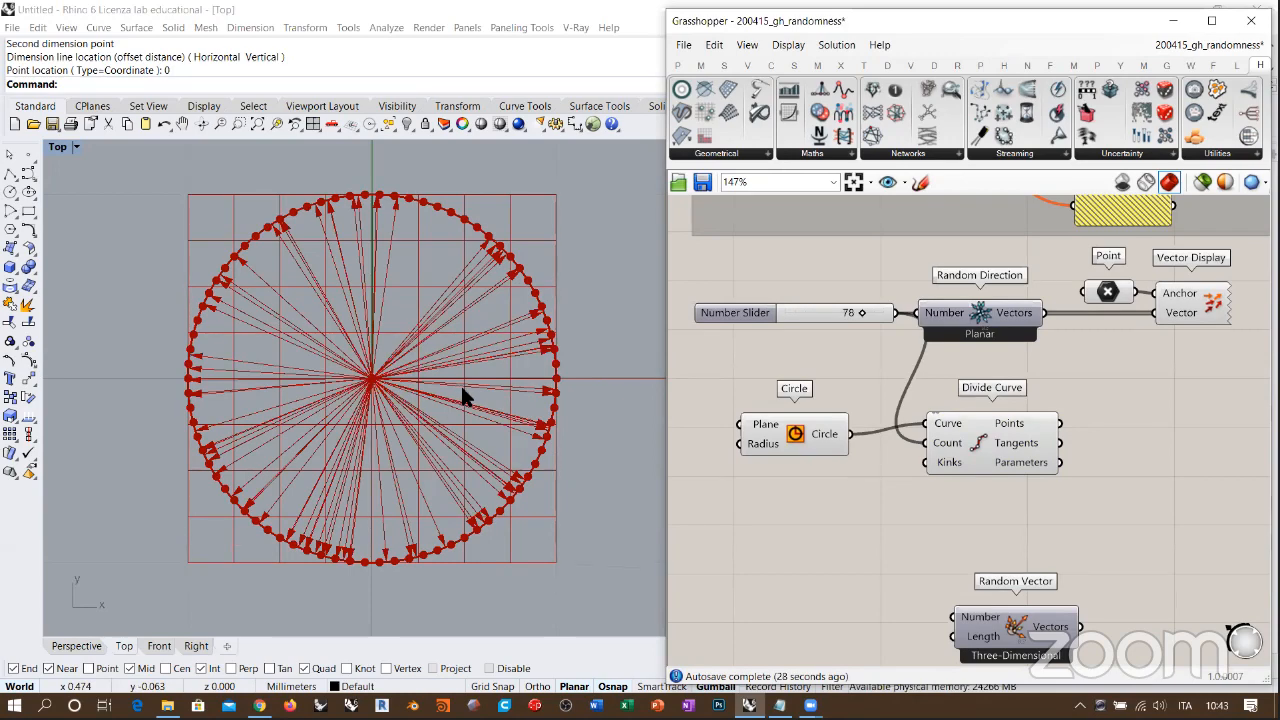
Step: Turn off the previews of Divide Curve and Circle
drag(984, 428, 991, 439)
middle_click(1195, 522)
click(1145, 478)
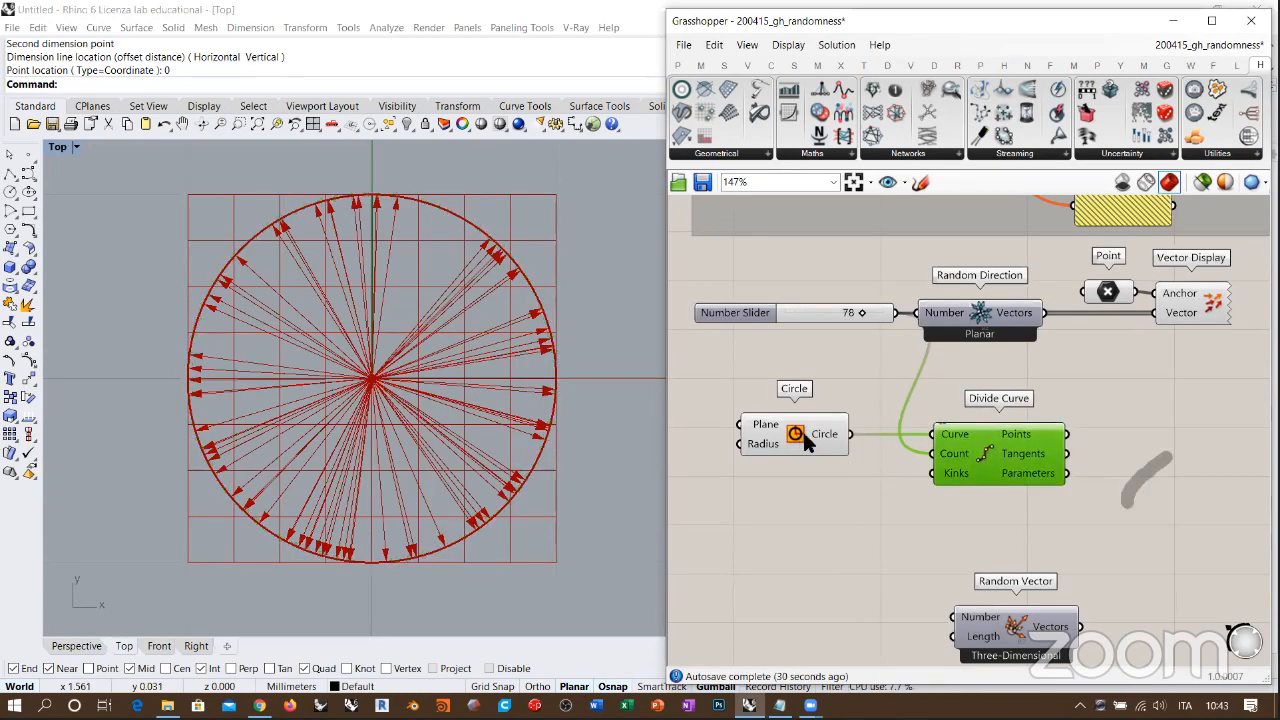
drag(803, 430, 820, 431)
click(887, 480)
right_drag(916, 412, 886, 395)
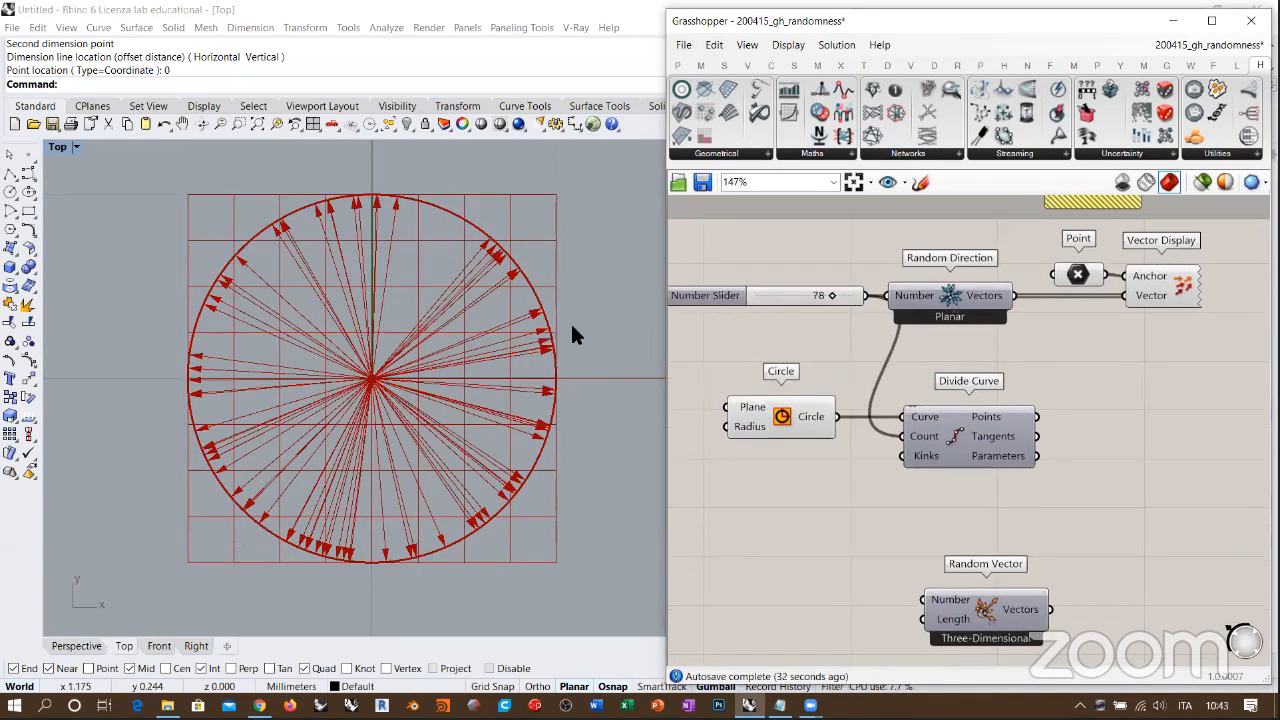
drag(781, 418, 795, 420)
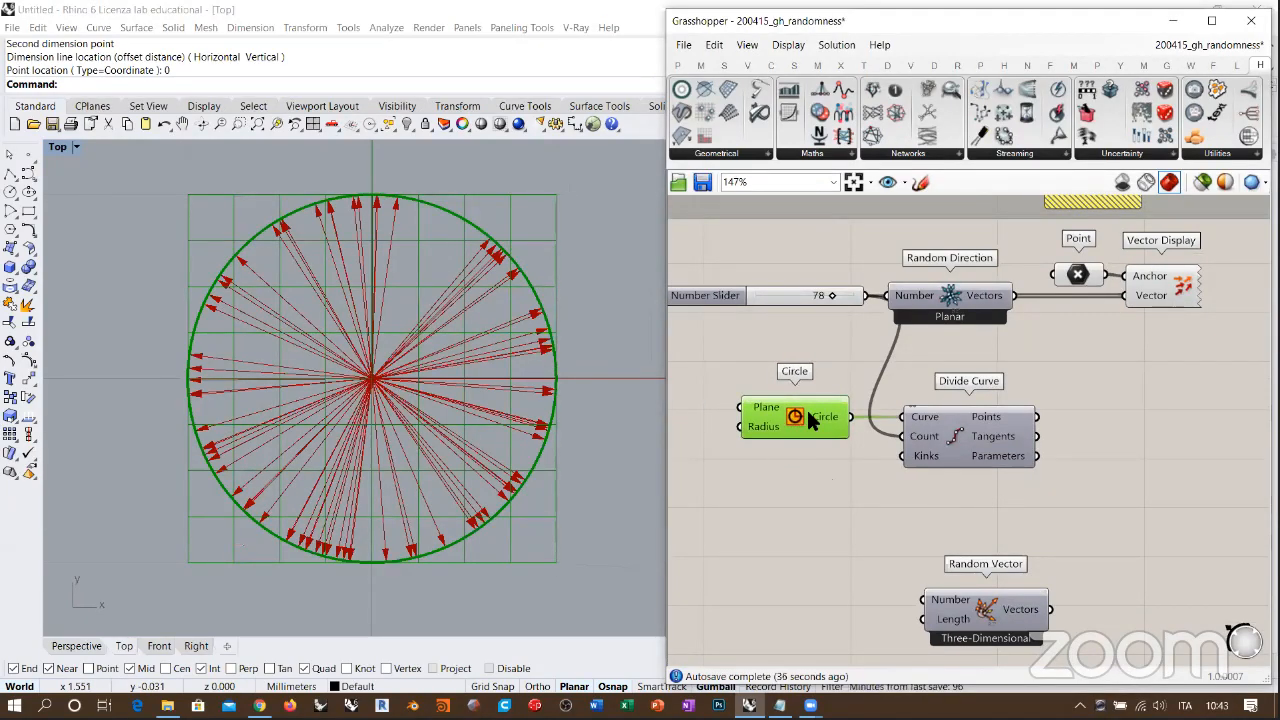
key(ctrl+q)
Step: Add a Move component, connecting Divide Curve's Points to Geometry and Random Direction's Vectors to Motion, and view the displaced points
right_drag(1034, 427, 883, 438)
double_click(1018, 424)
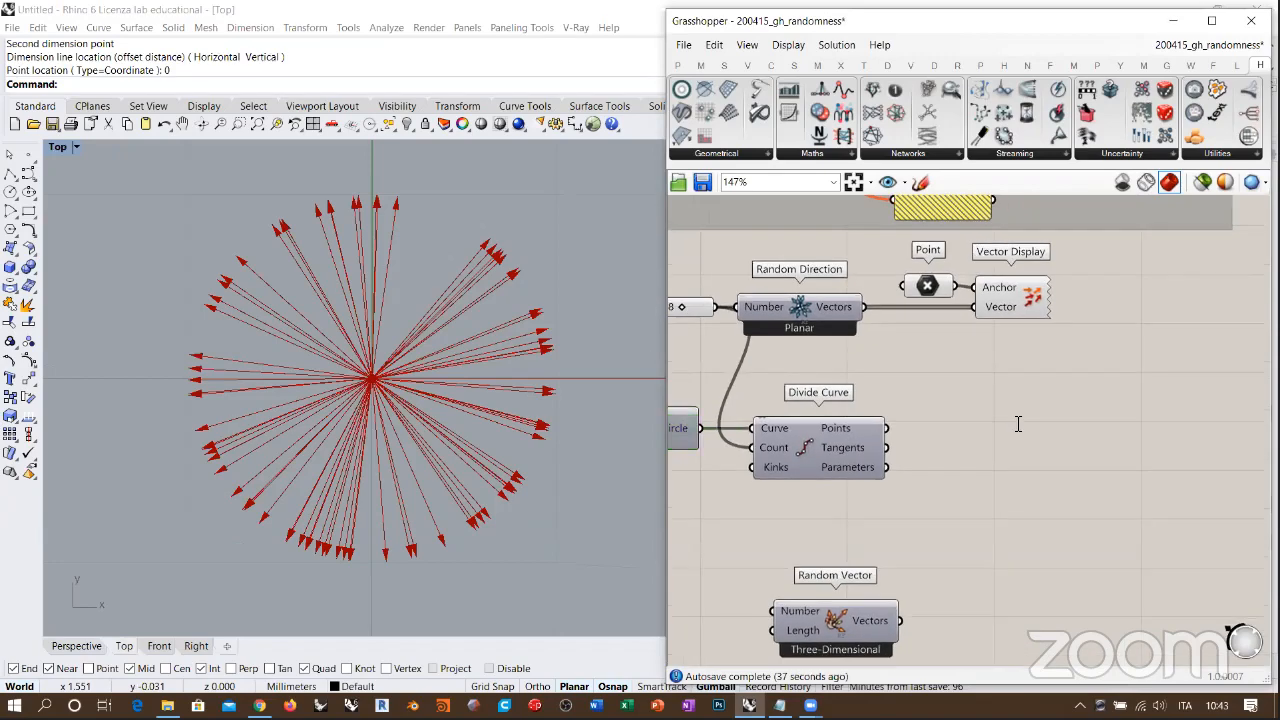
text(move)
key(Return)
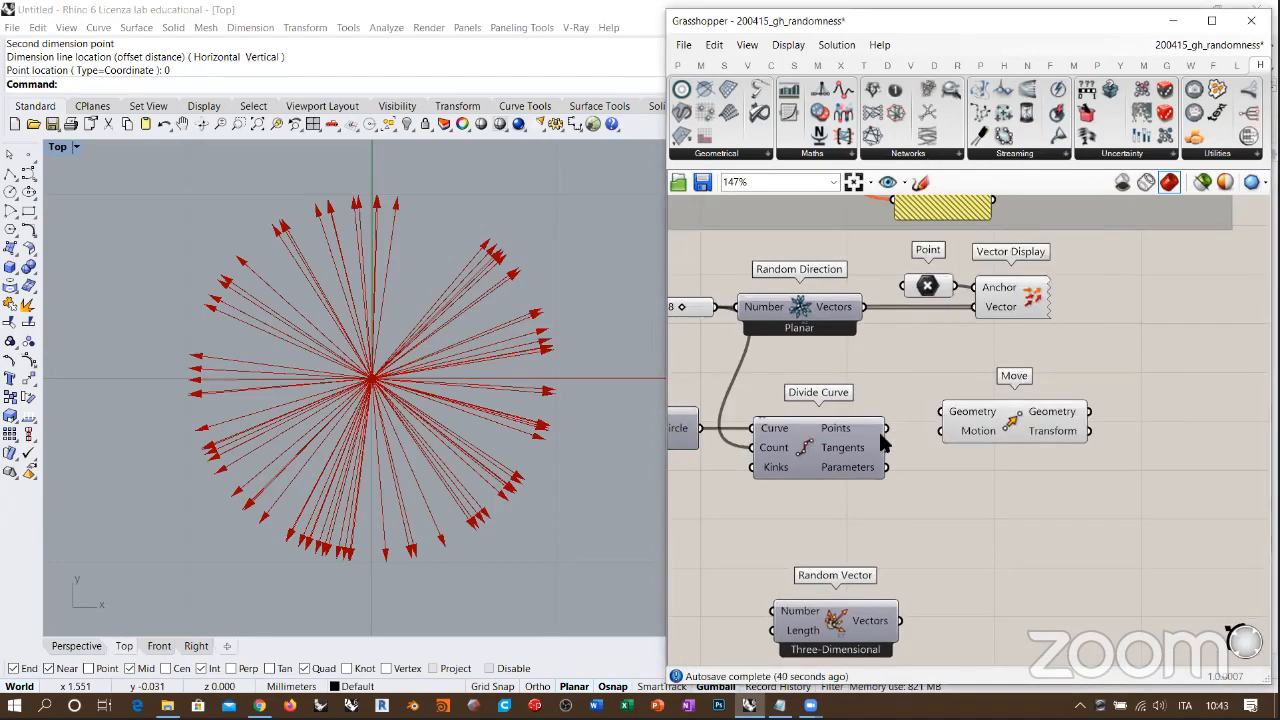
drag(1016, 421, 1086, 438)
click(983, 365)
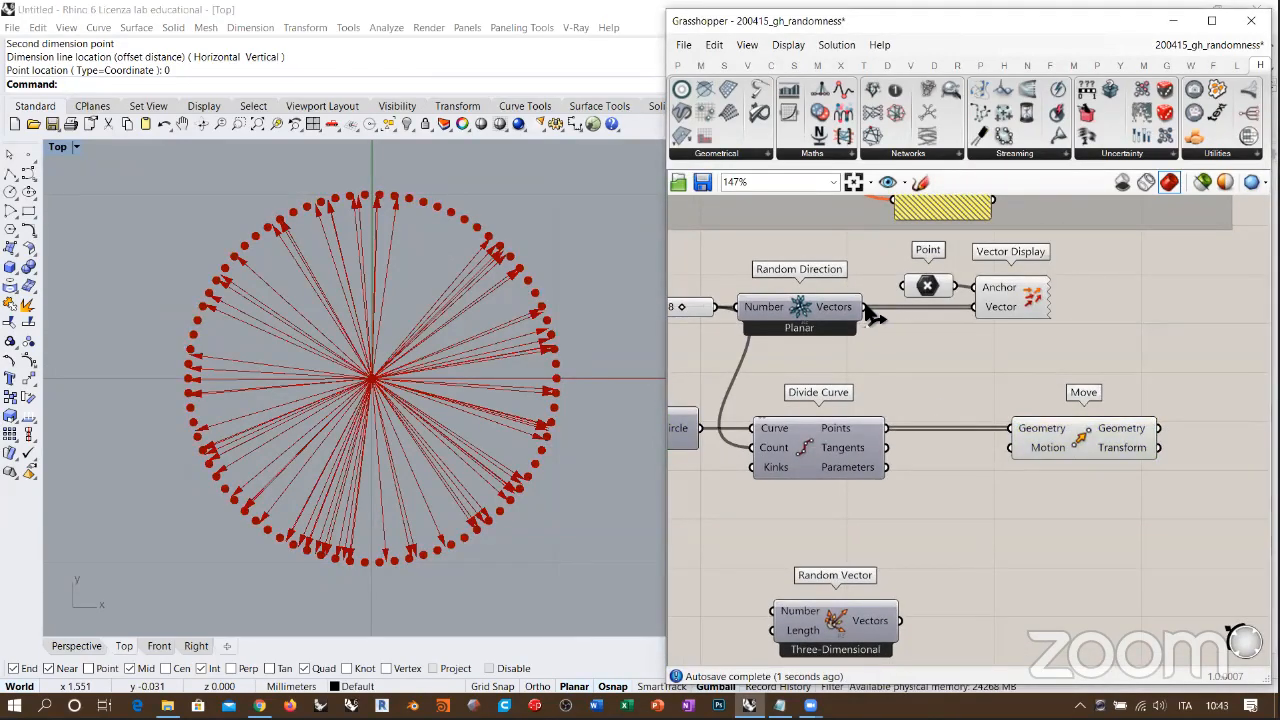
drag(865, 307, 1010, 447)
scroll(378, 312, down, 4)
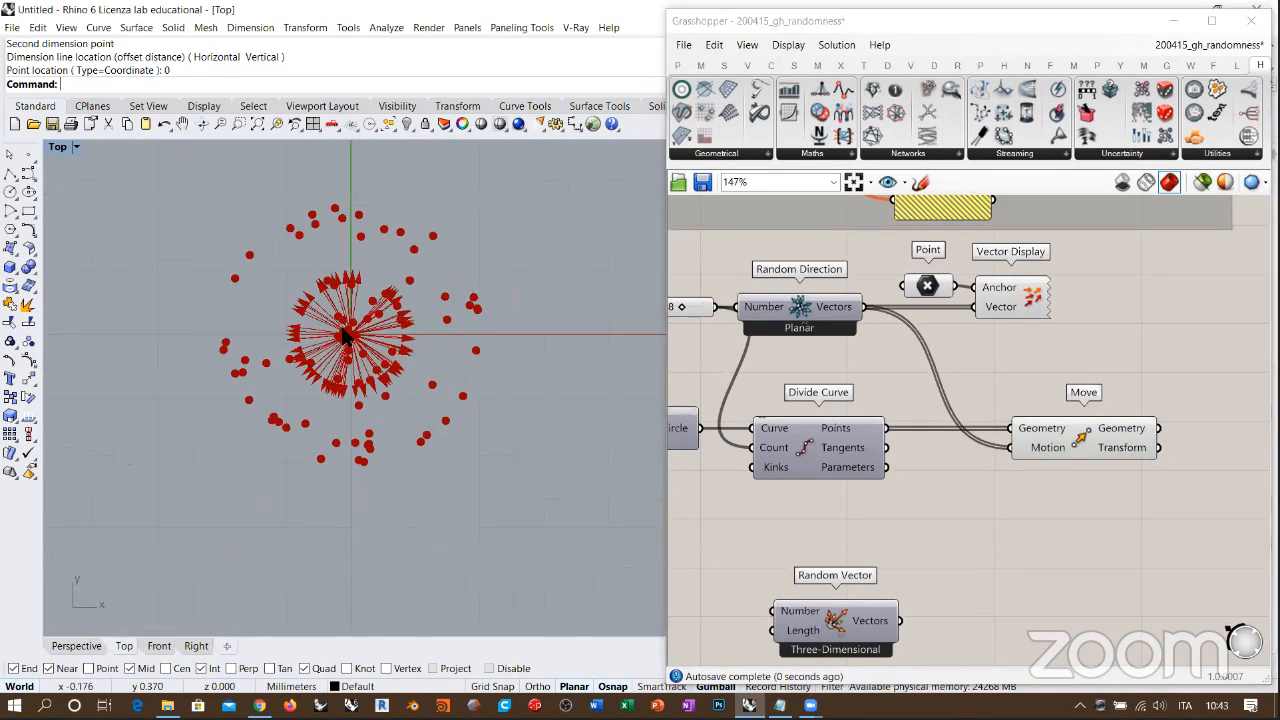
scroll(389, 329, up, 3)
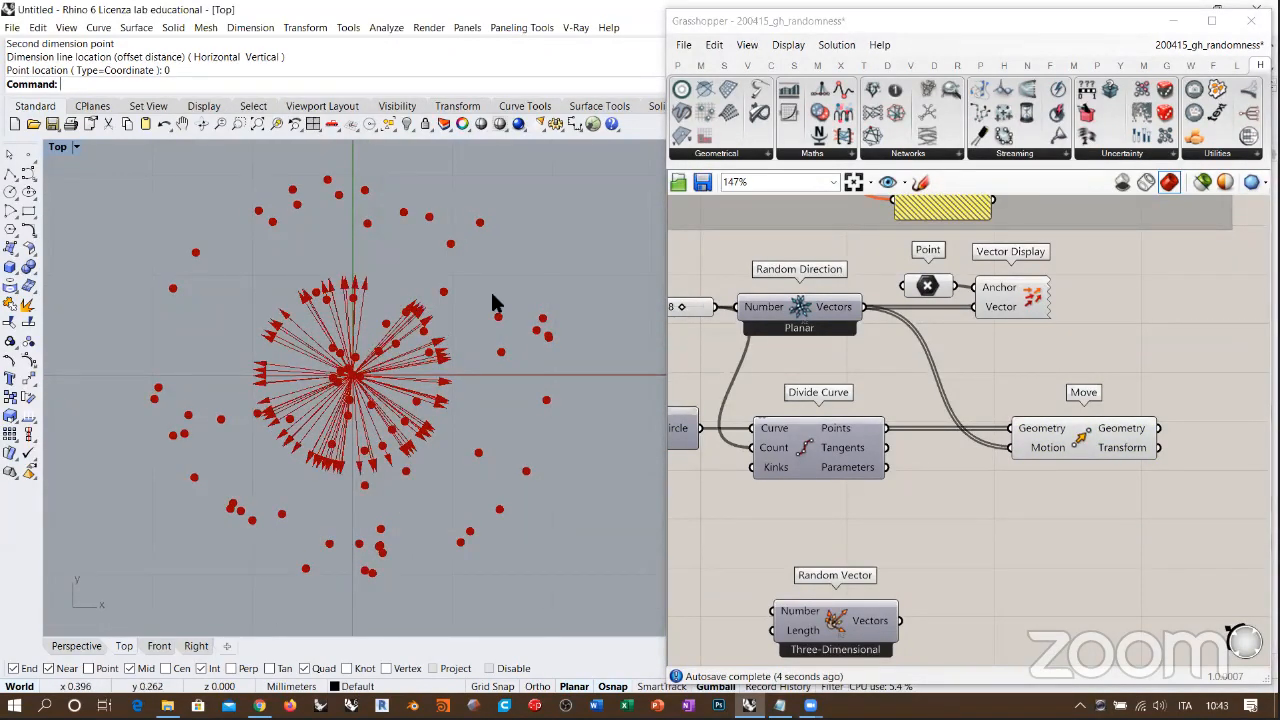
Step: Add a Nurbs Curve with Move's Geometry connected to its Vertices, and invert its Periodic input
right_drag(1138, 437, 945, 424)
double_click(1062, 403)
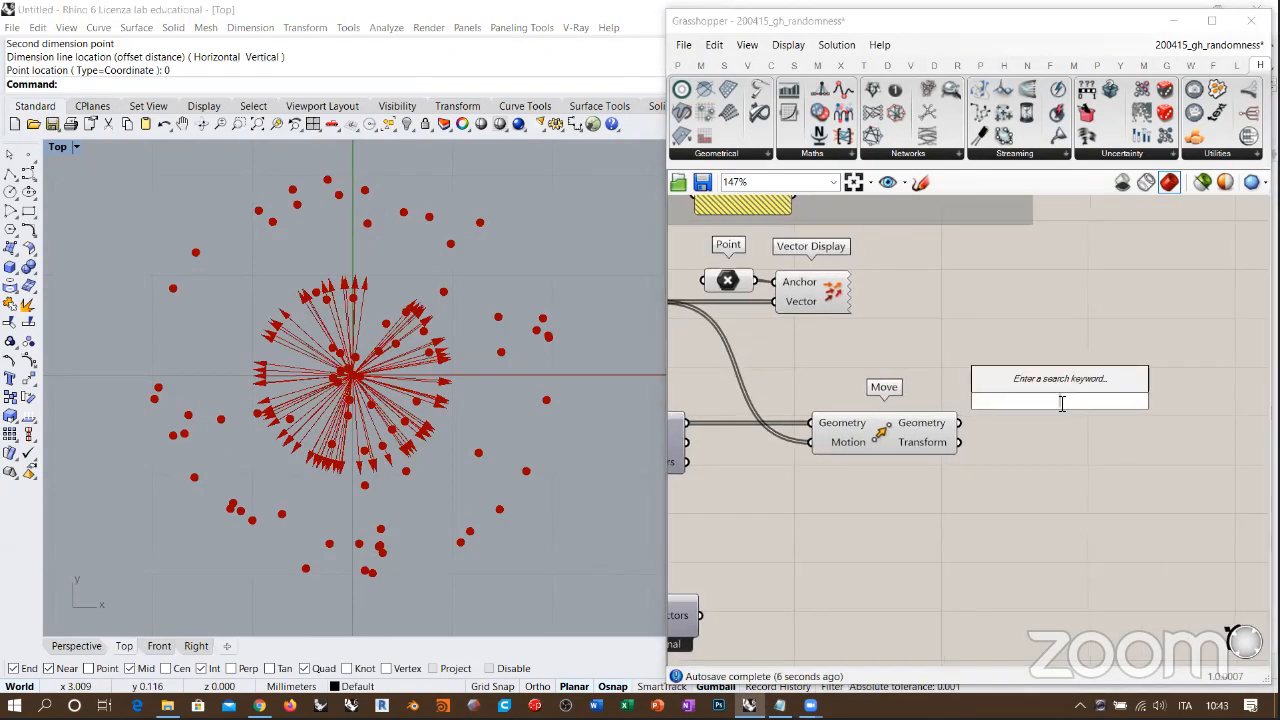
text(nurbs)
click(1027, 384)
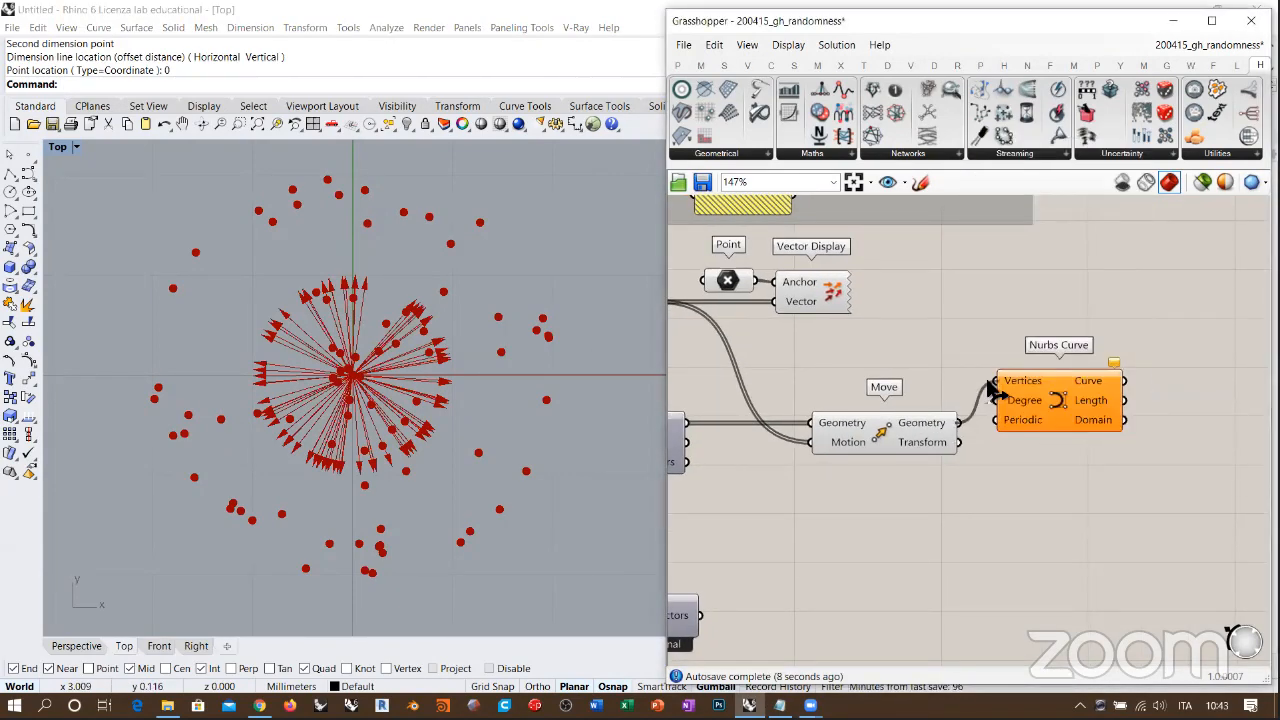
drag(988, 383, 1102, 417)
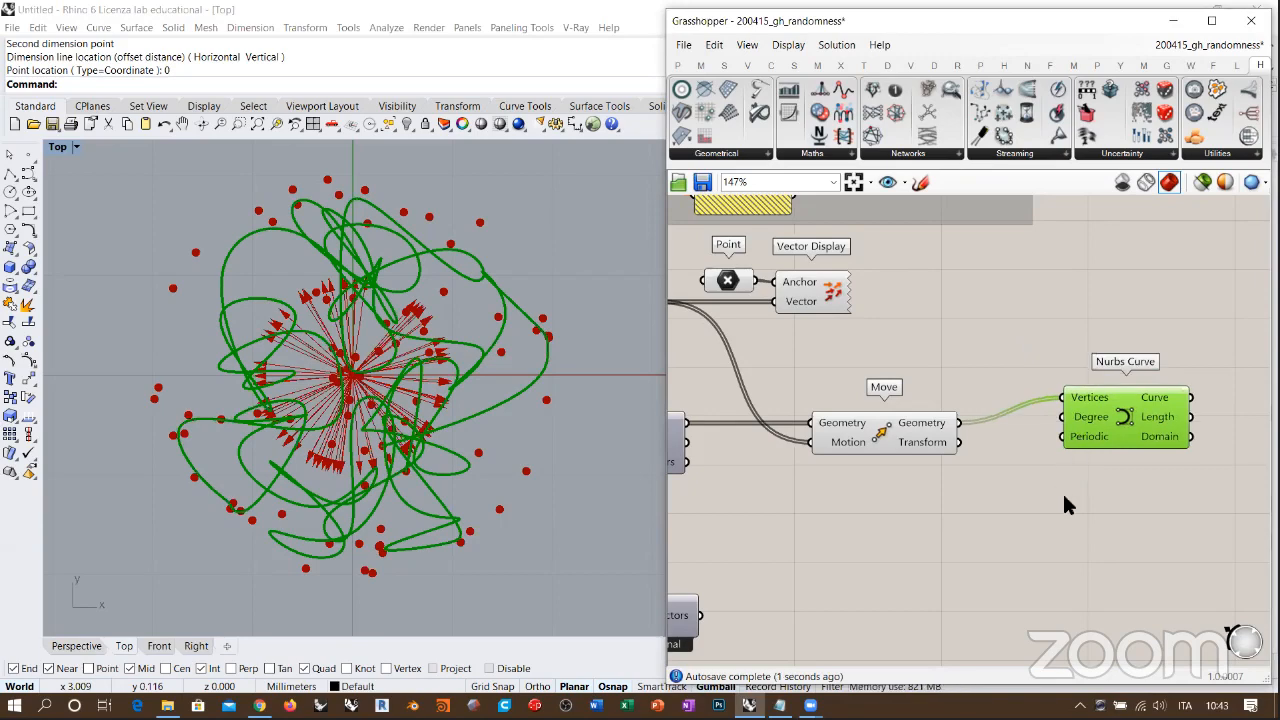
right_click(1075, 436)
click(1078, 532)
Step: Turn off the previews of Move and Vector Display
click(898, 452)
key(ctrl+q)
click(922, 505)
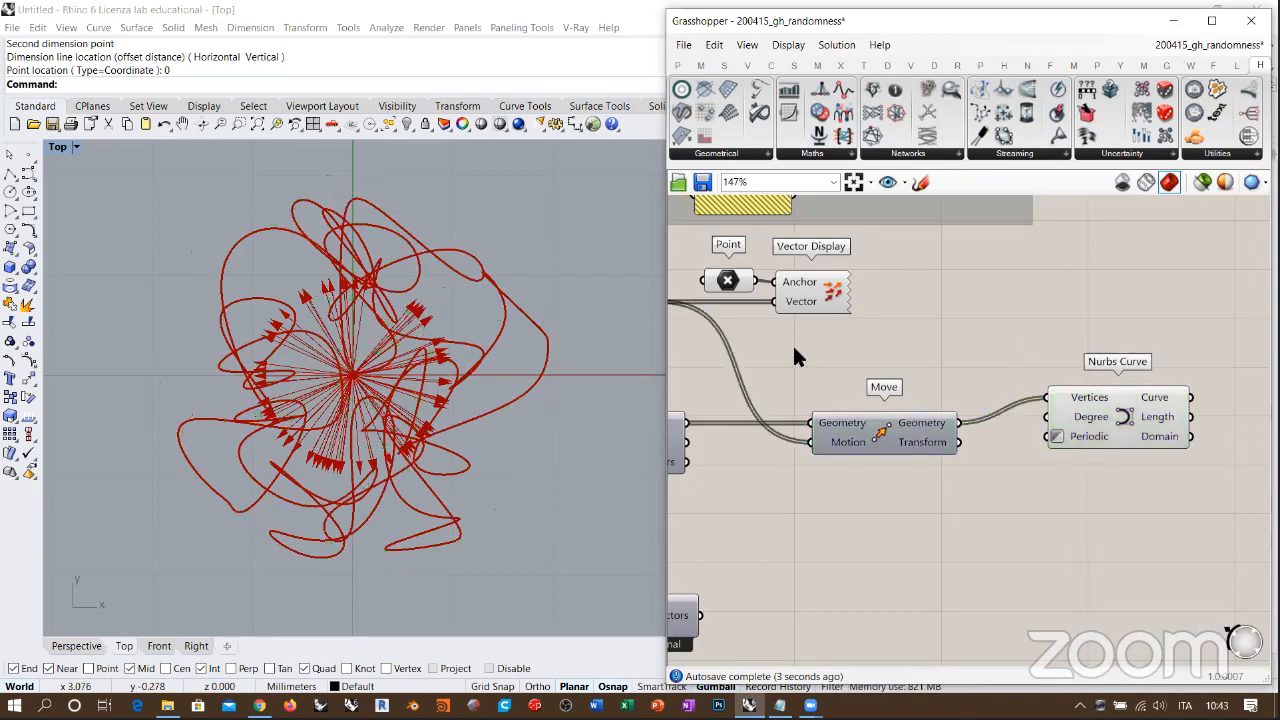
right_drag(795, 350, 909, 353)
click(928, 298)
key(ctrl+q)
Step: Turn the Circle component's preview back on
right_drag(690, 419, 818, 405)
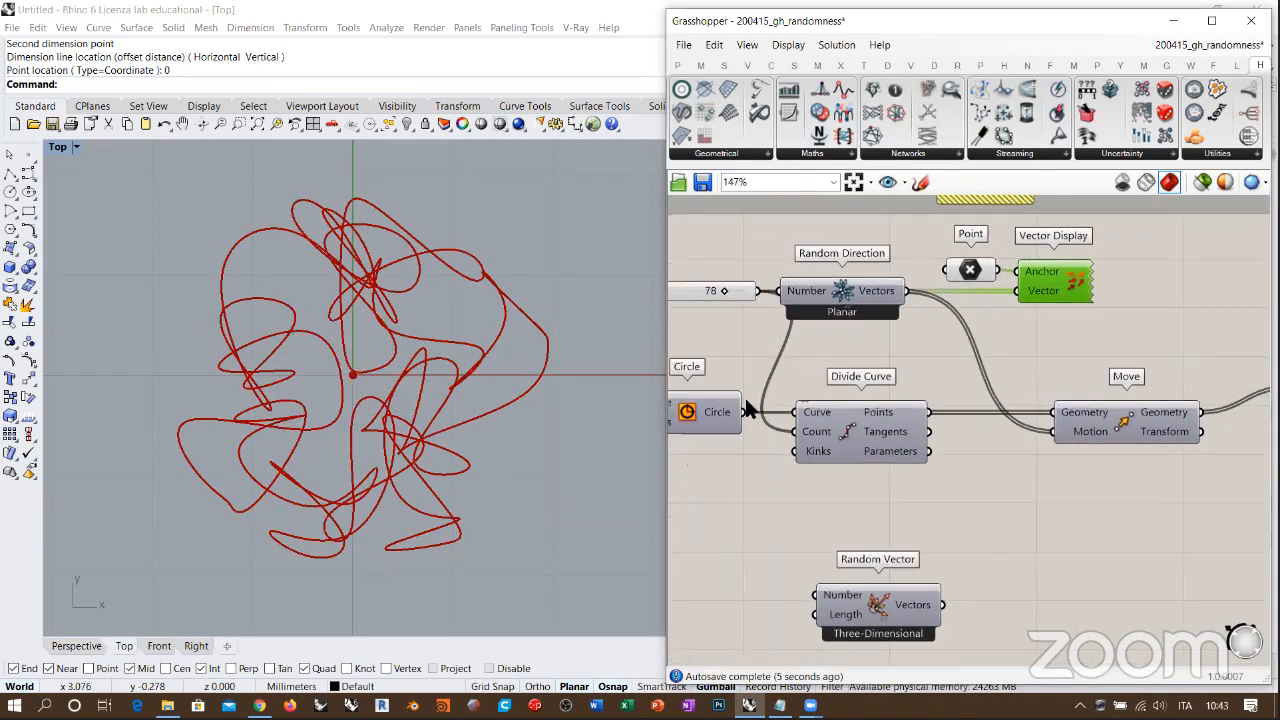
click(705, 411)
key(ctrl+q)
click(747, 487)
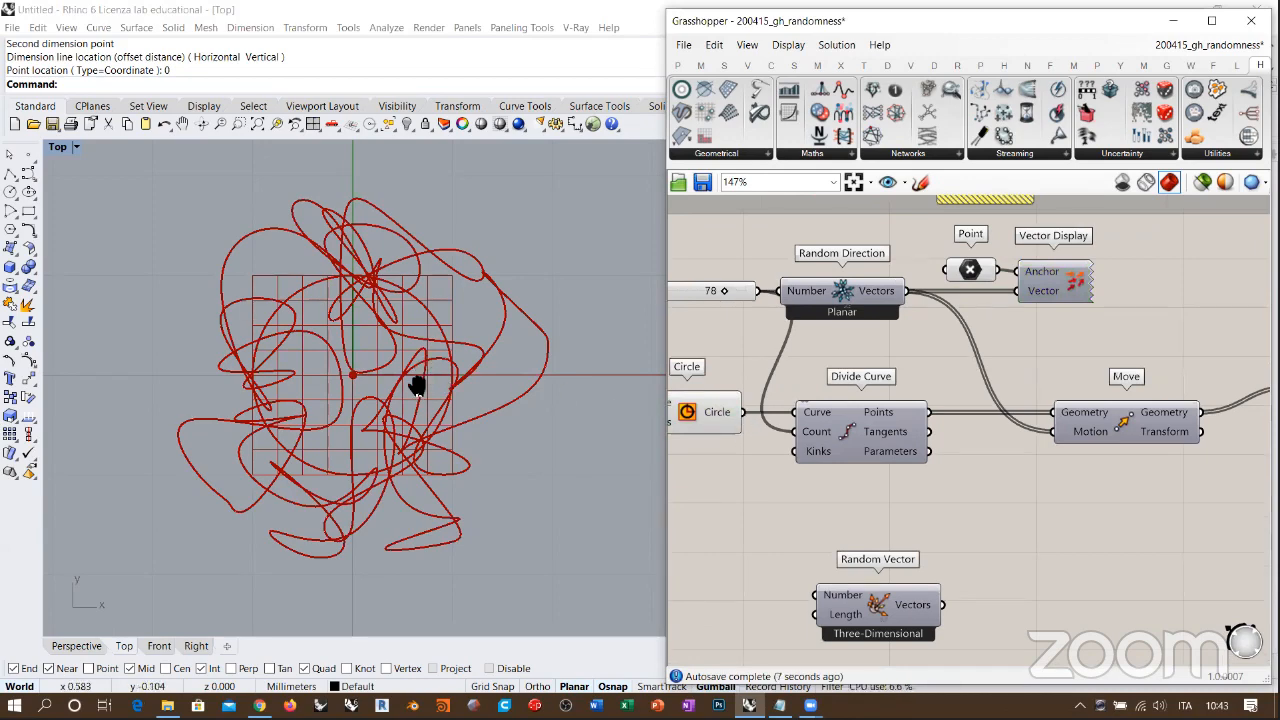
Step: Turn off the Circle component's preview and move the Nurbs Curve component closer to Move
right_drag(417, 380, 412, 375)
click(715, 407)
key(ctrl+q)
right_drag(1048, 412, 850, 421)
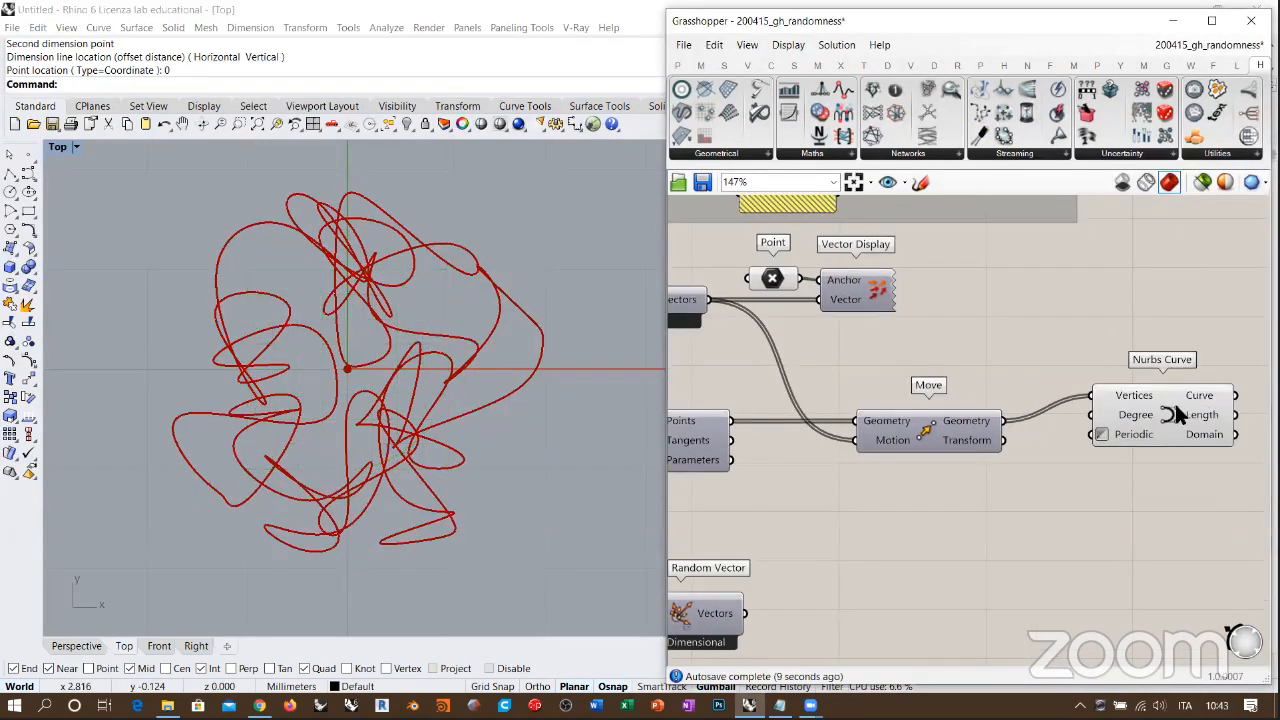
click(1147, 437)
right_drag(474, 473, 468, 452)
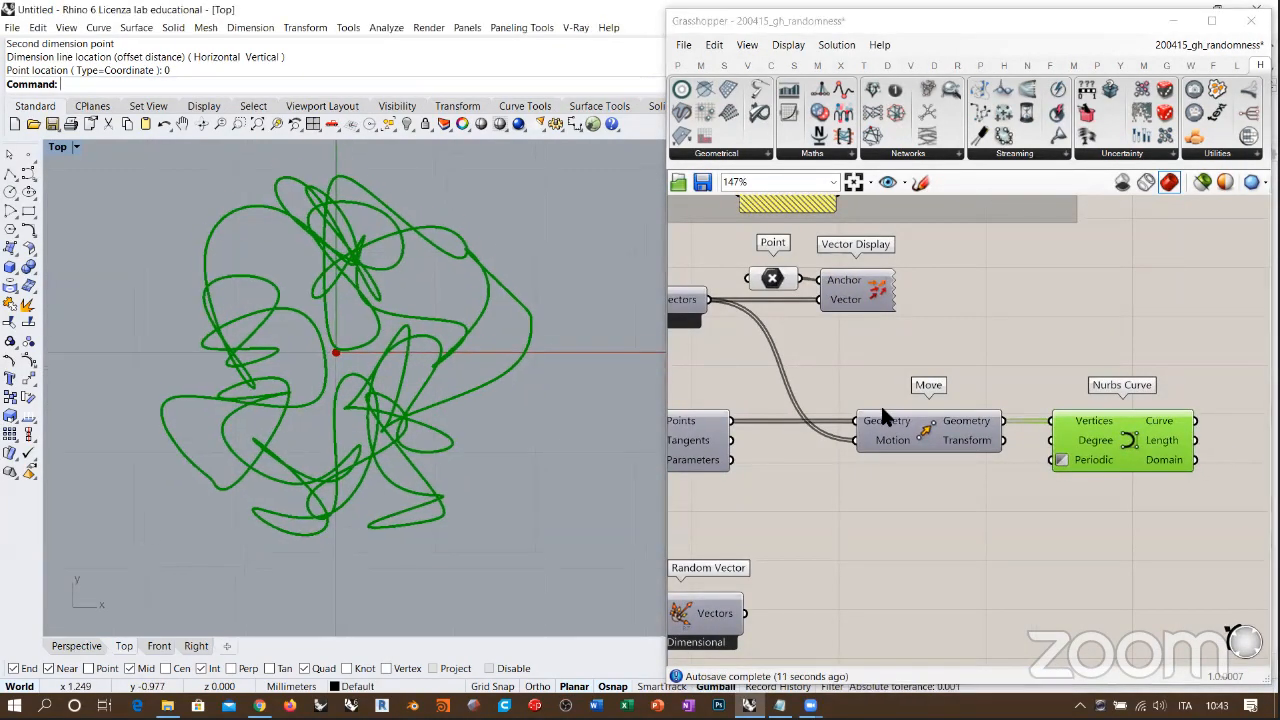
Step: Switch to the Perspective view, disable Planar on Random Direction and inspect the three-dimensional curve
click(78, 646)
right_drag(363, 403, 994, 455)
right_click(806, 374)
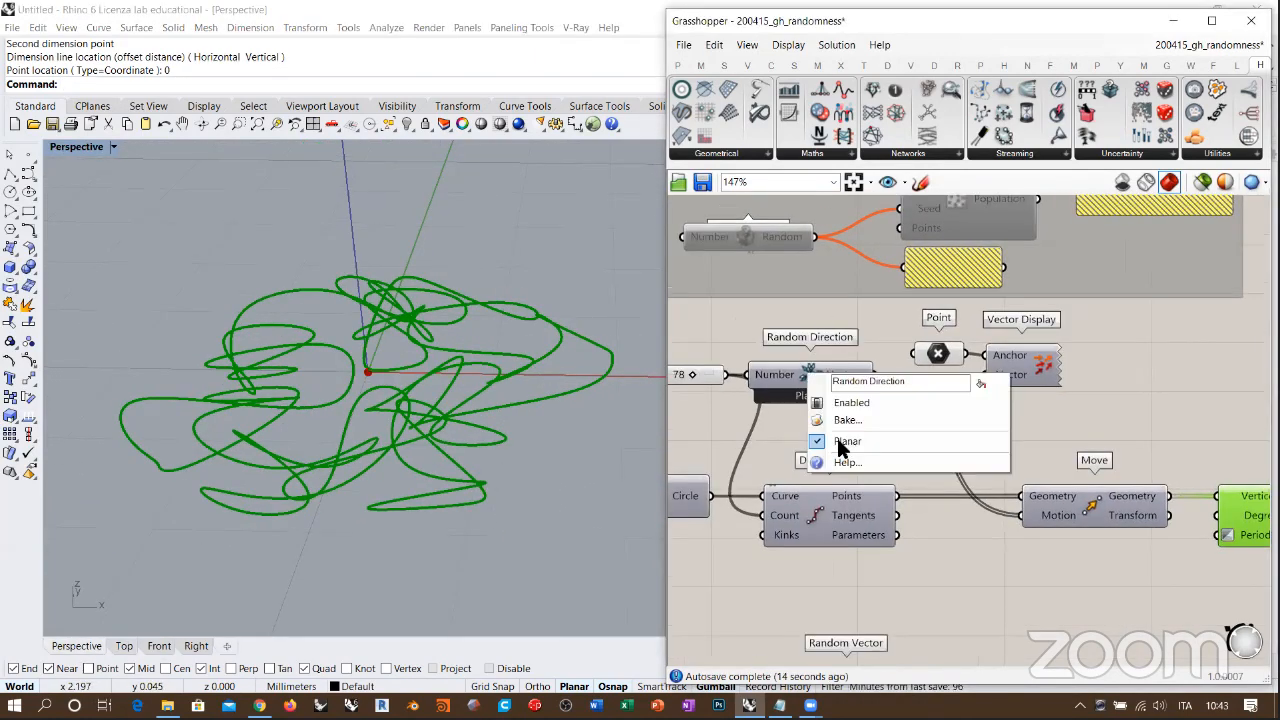
click(850, 444)
right_drag(311, 395, 365, 430)
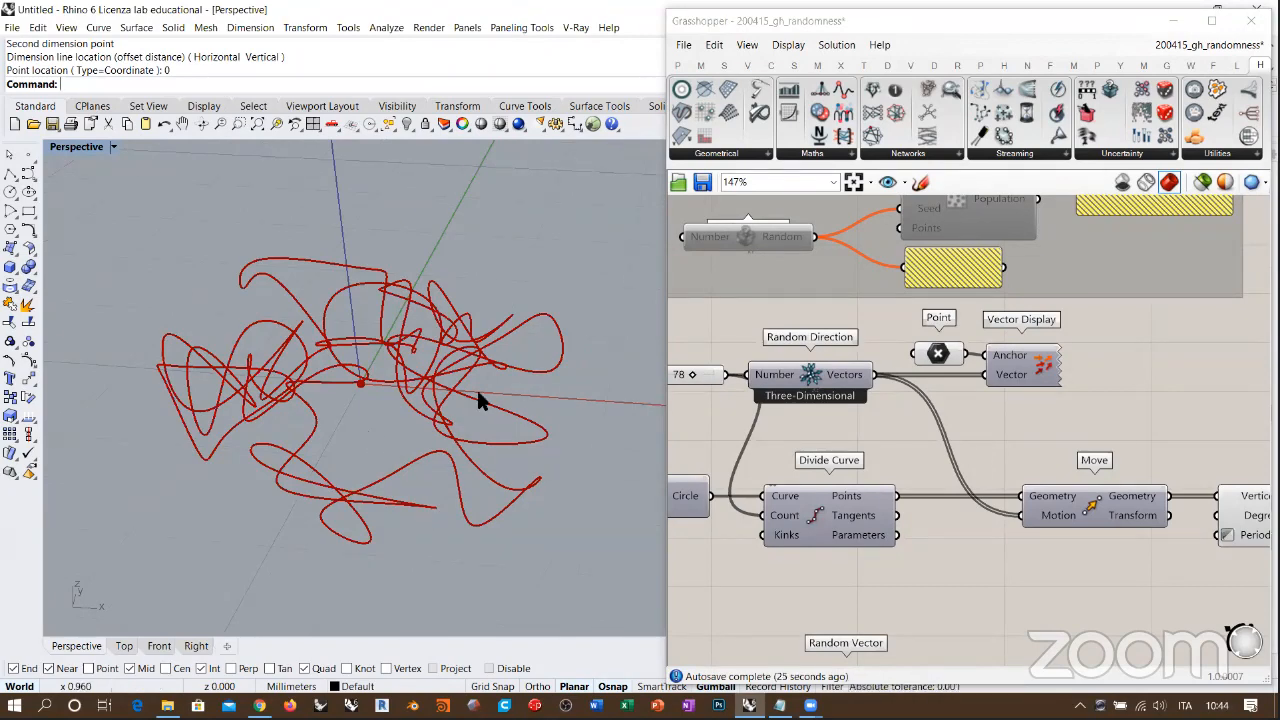
right_drag(405, 417, 904, 437)
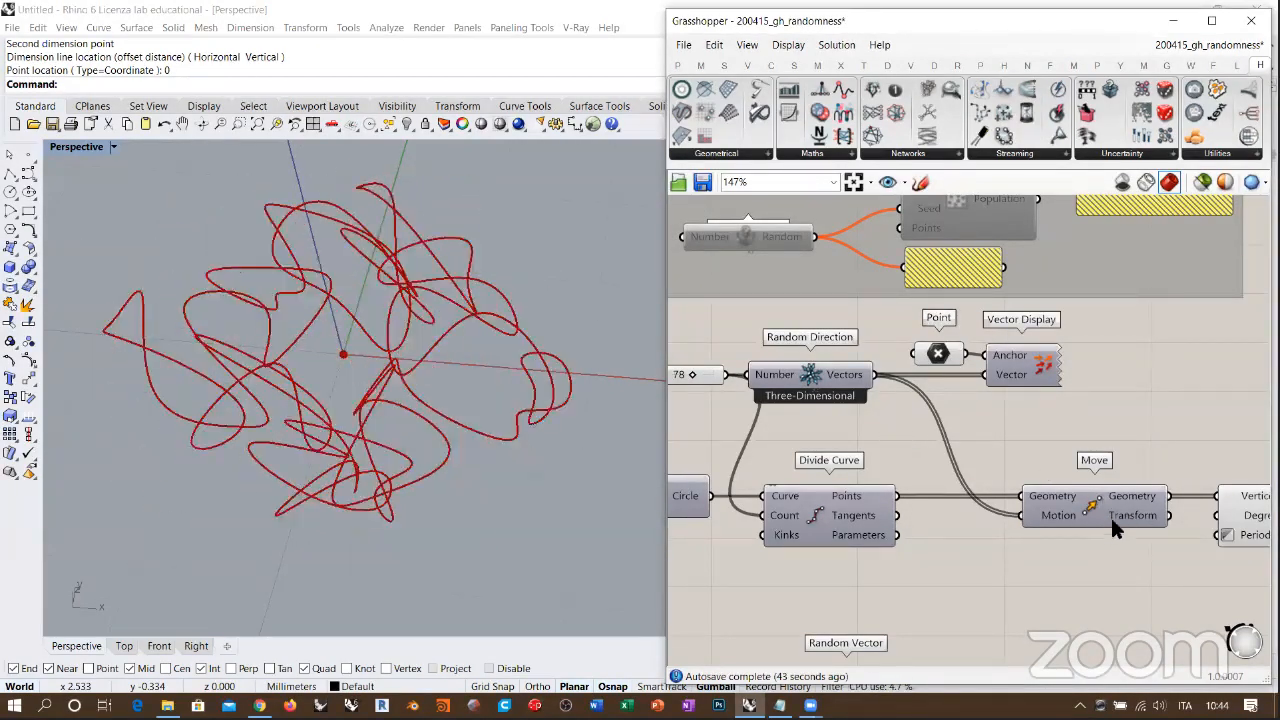
Step: Tighten the layout by placing Move and Nurbs Curve closer to Divide Curve
scroll(1095, 505, down, 3)
click(940, 478)
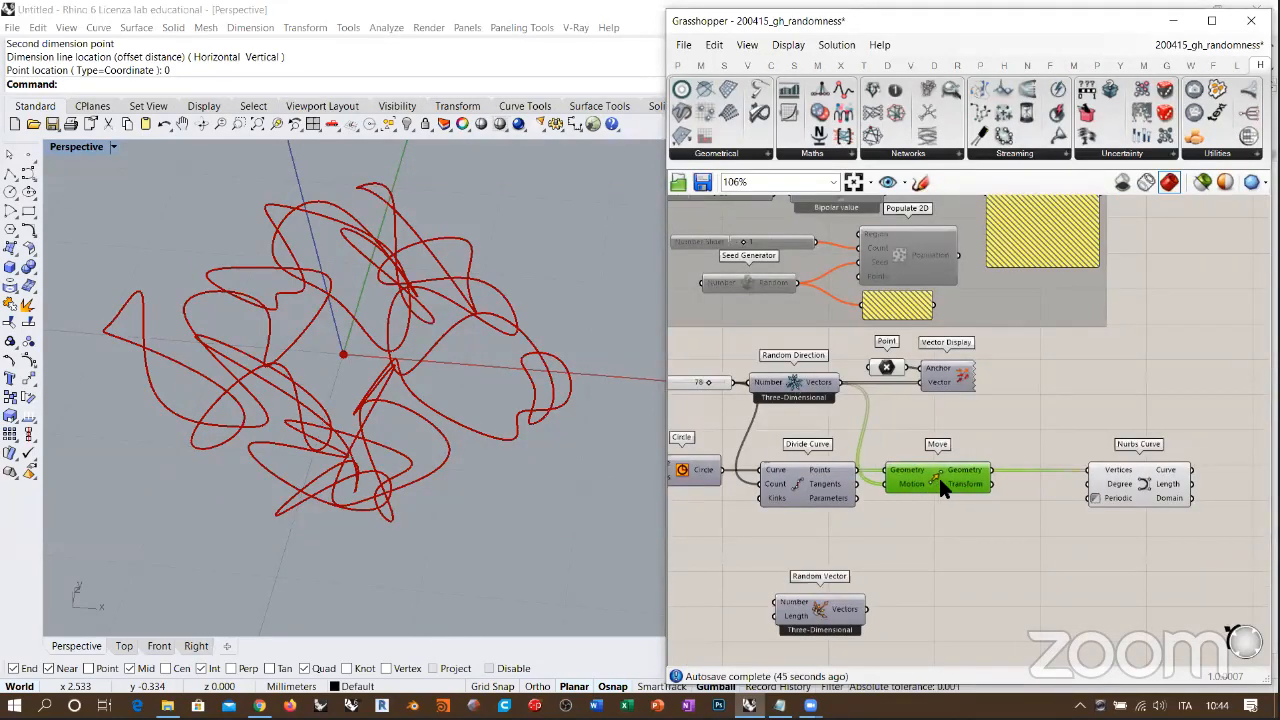
drag(948, 484, 937, 480)
drag(1085, 480, 1003, 480)
Step: Duplicate the Point and Vector Display components and place the copies beside Random Vector
drag(999, 410, 862, 349)
alt+drag(931, 365, 972, 609)
right_drag(864, 511, 904, 447)
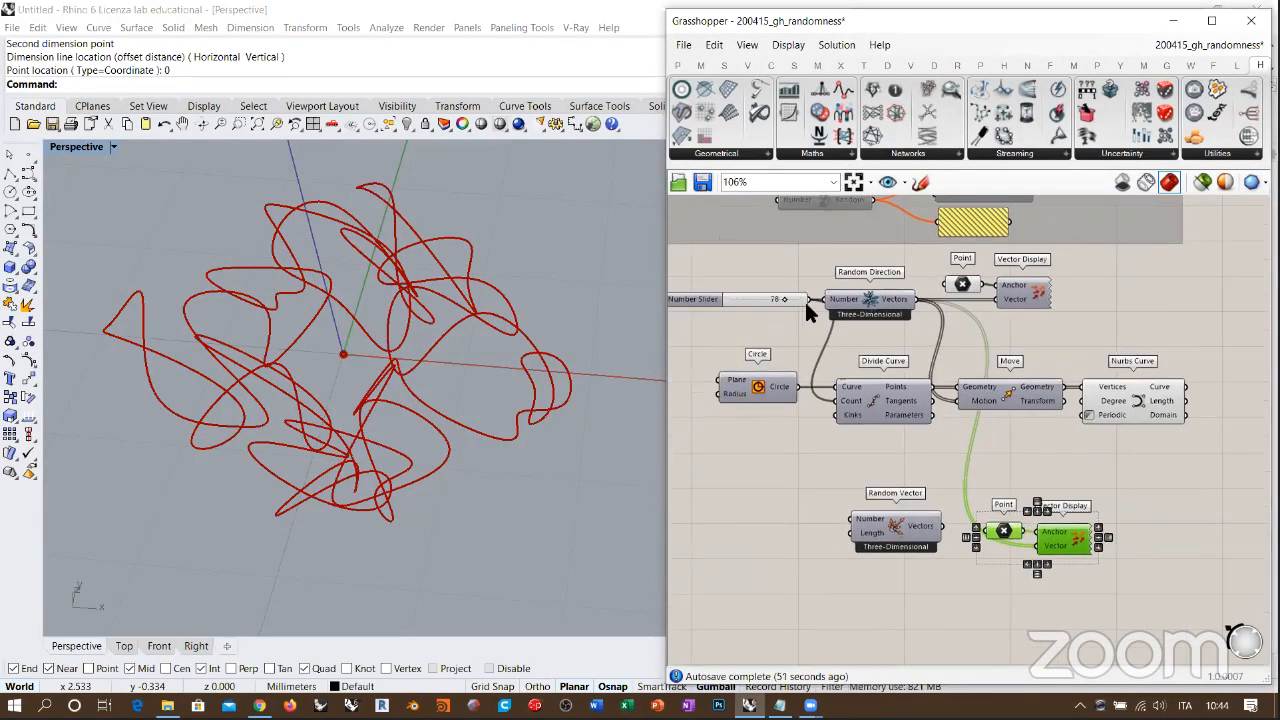
Step: Group the Random Direction, Circle, Divide Curve, Move and Nurbs Curve definition with its original vector display, and disable it
drag(1170, 272, 712, 455)
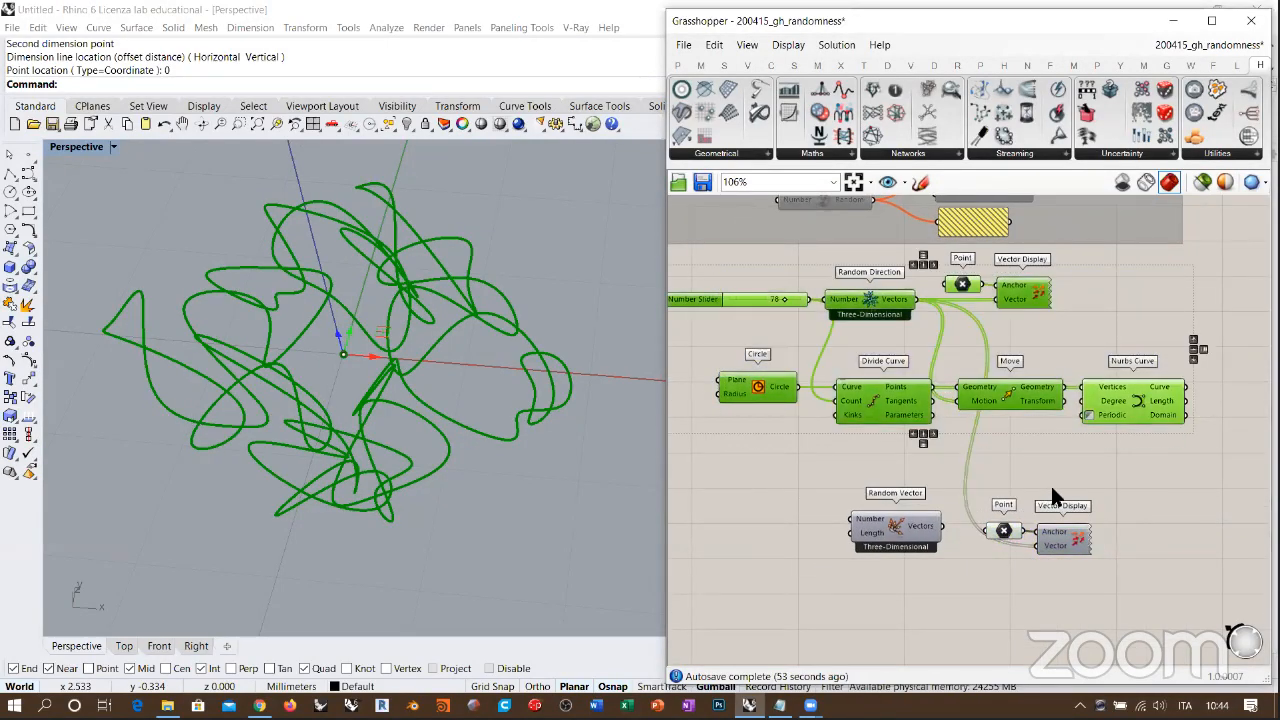
key(ctrl+g)
key(ctrl+e)
click(1106, 529)
right_drag(1095, 502, 1067, 422)
scroll(909, 461, up, 2)
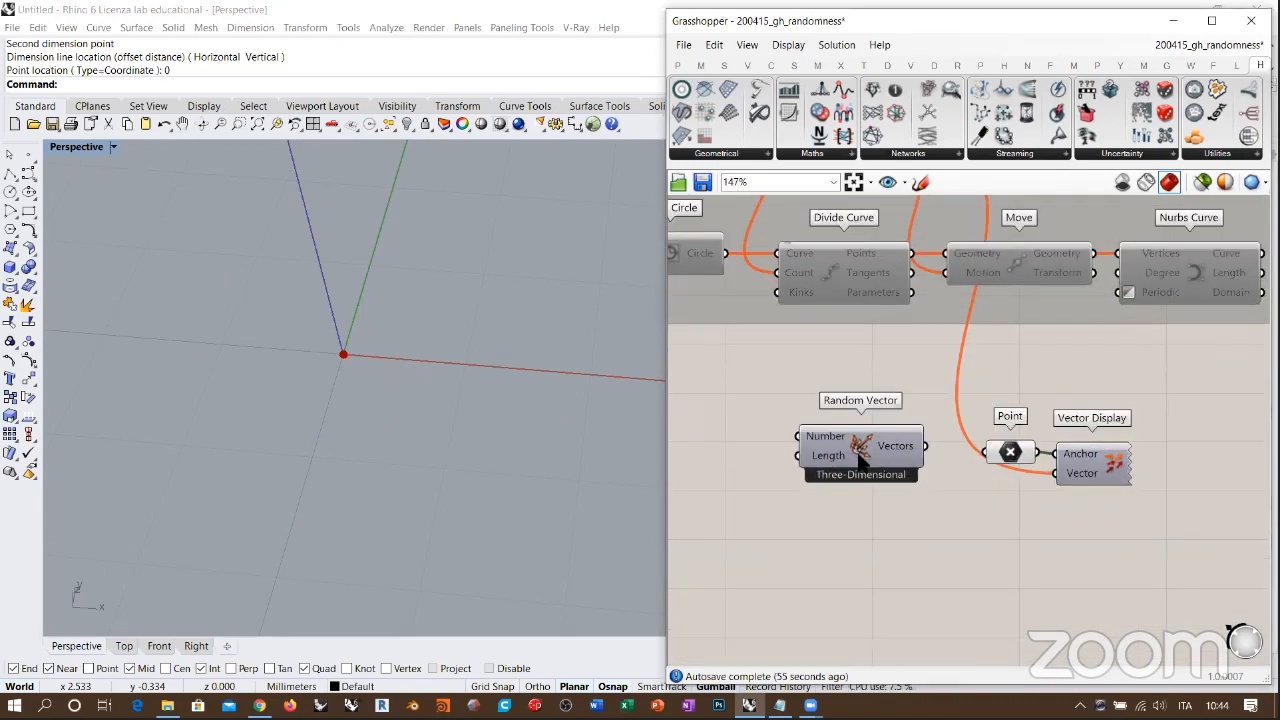
Step: Connect Random Vector's Vectors to the duplicated Vector Display's Vector input and turn on that display's preview
mouse_move(910, 467)
mouse_down()
mouse_move(1027, 483)
mouse_move(907, 455)
mouse_up()
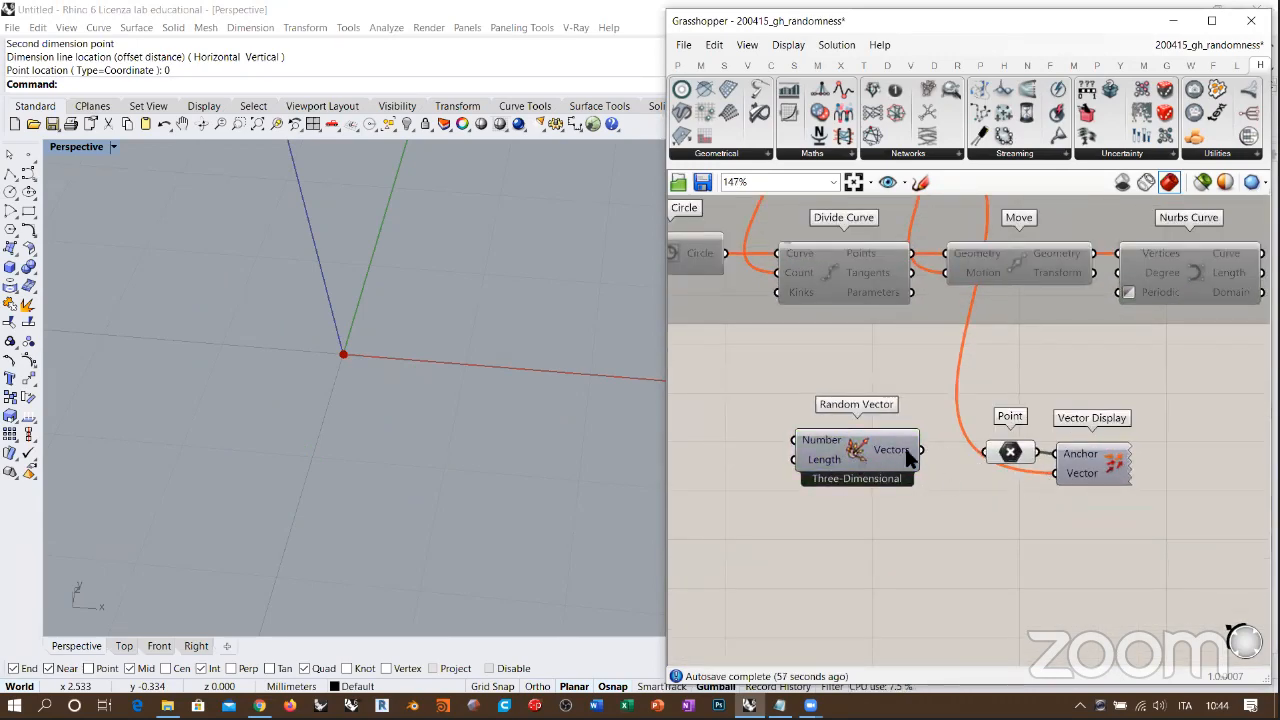
drag(1040, 477, 1052, 474)
drag(853, 438, 890, 477)
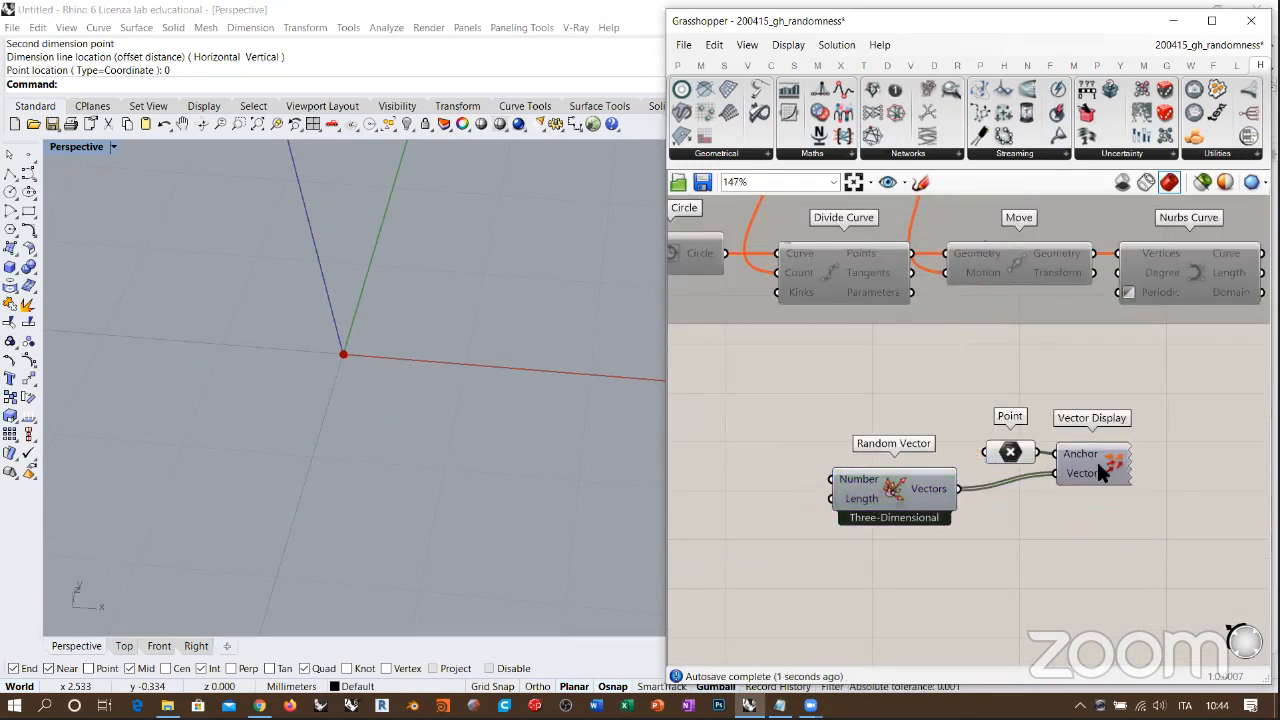
click(1097, 463)
click(1110, 538)
right_drag(457, 363, 480, 386)
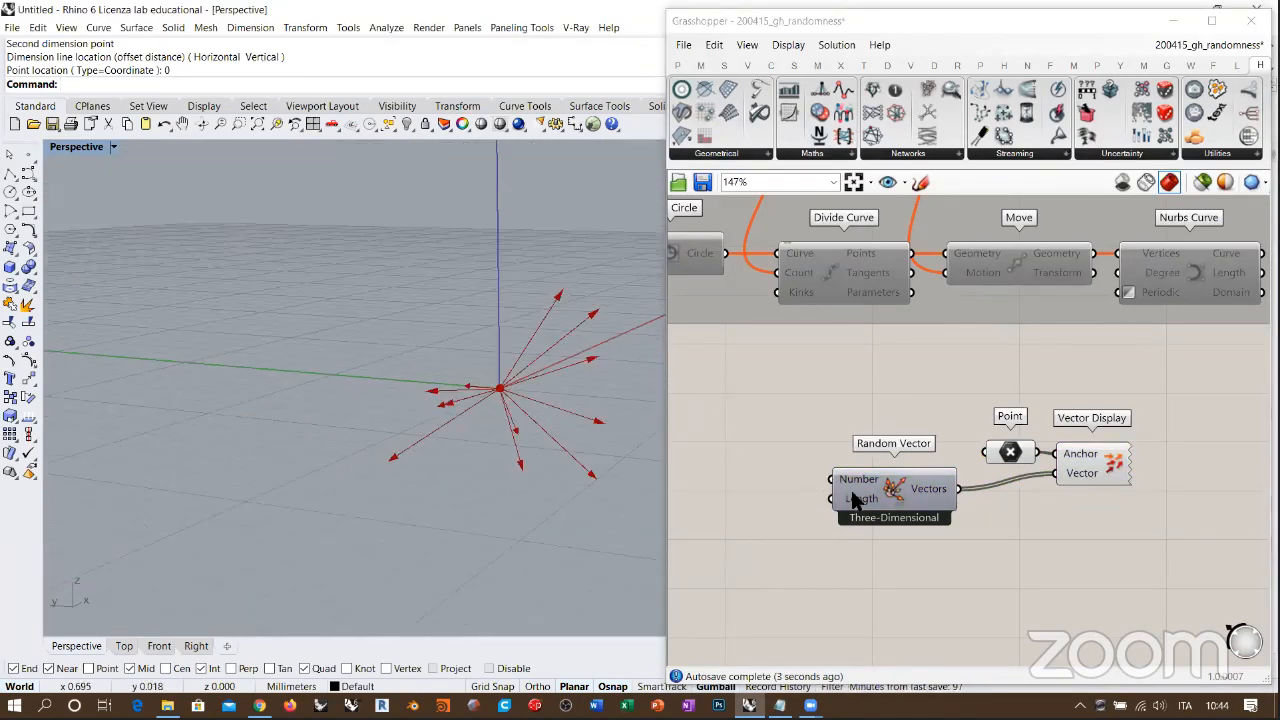
Step: Examine the random vectors in the Perspective view, along with Random Vector's Length domain and its list of output vectors
mouse_move(853, 493)
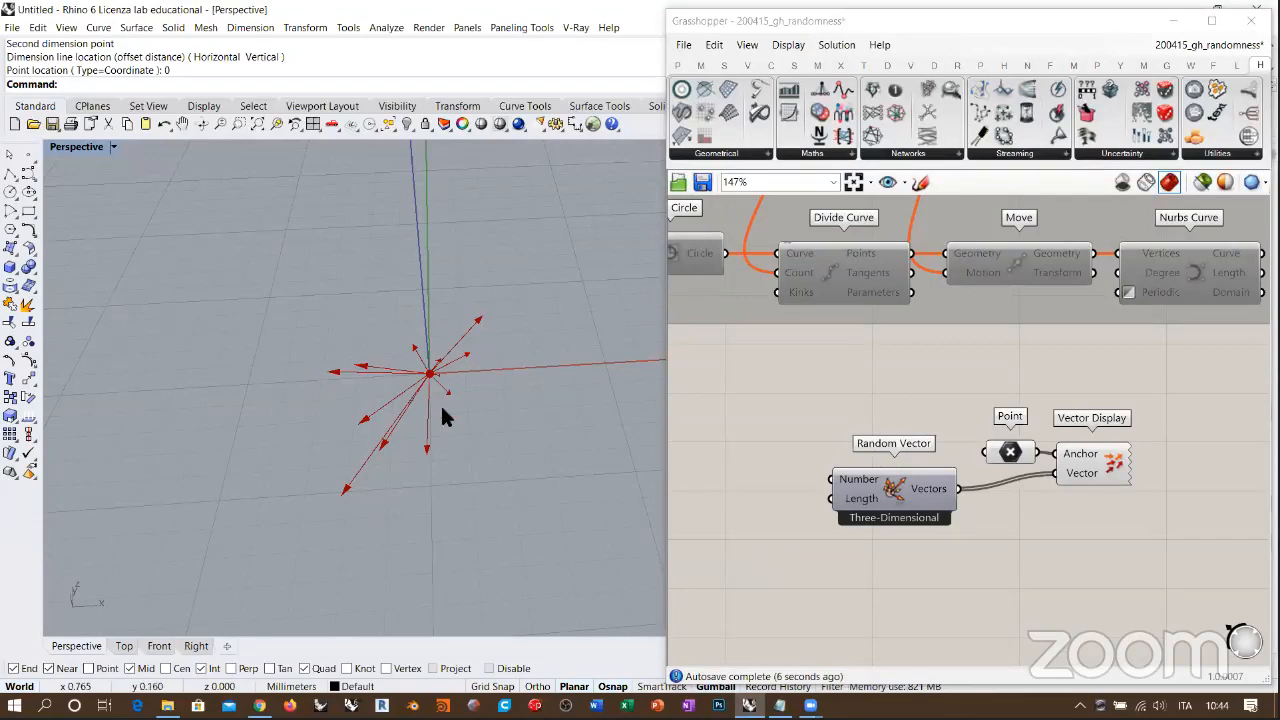
right_drag(449, 414, 614, 427)
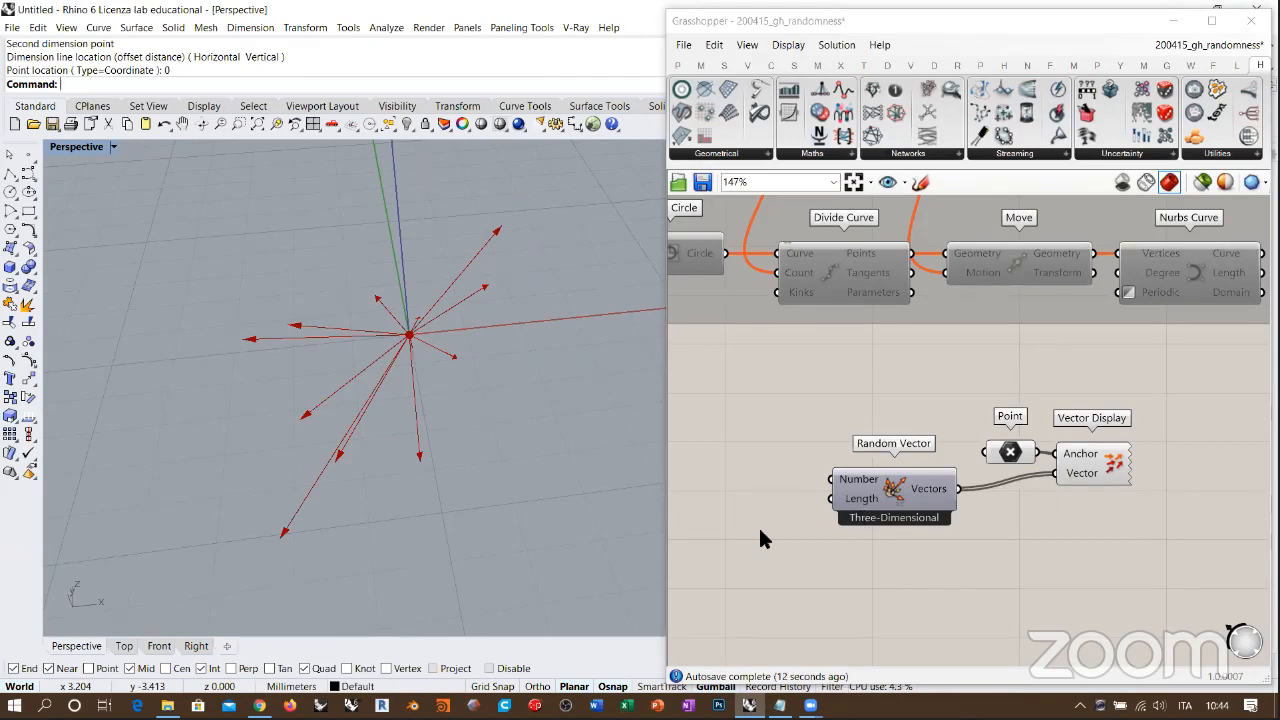
right_drag(440, 390, 456, 412)
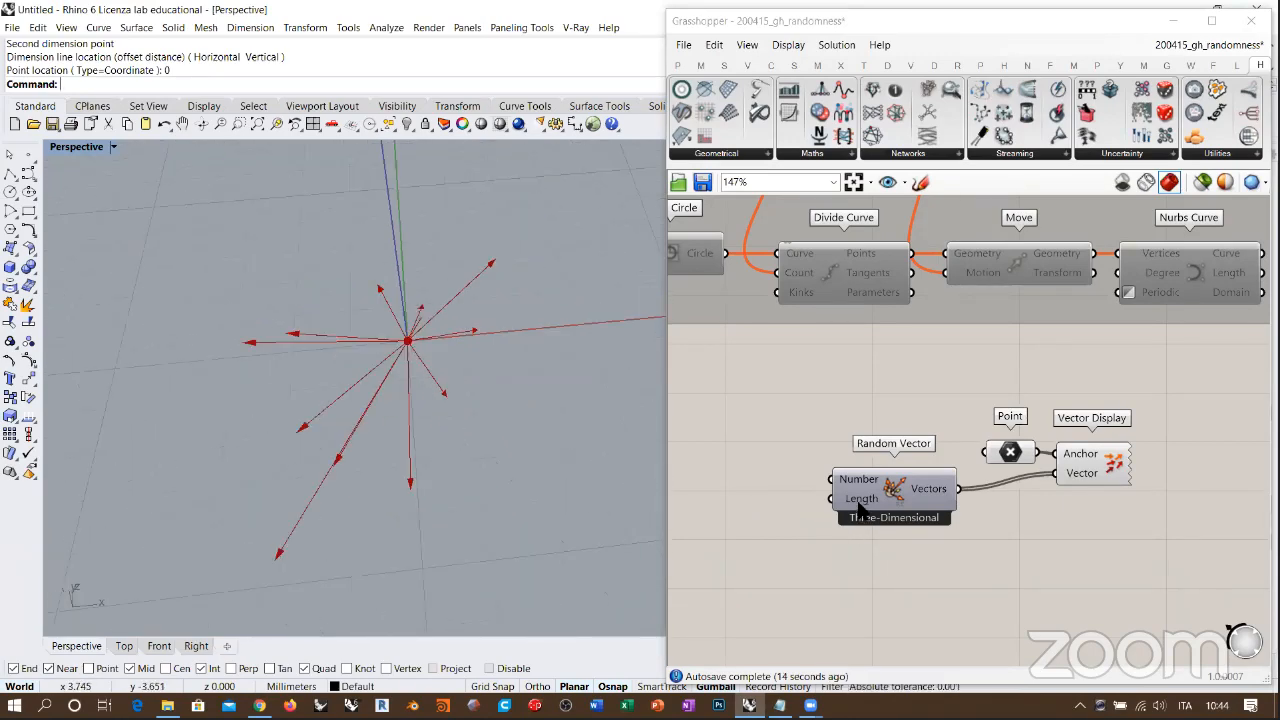
mouse_move(859, 508)
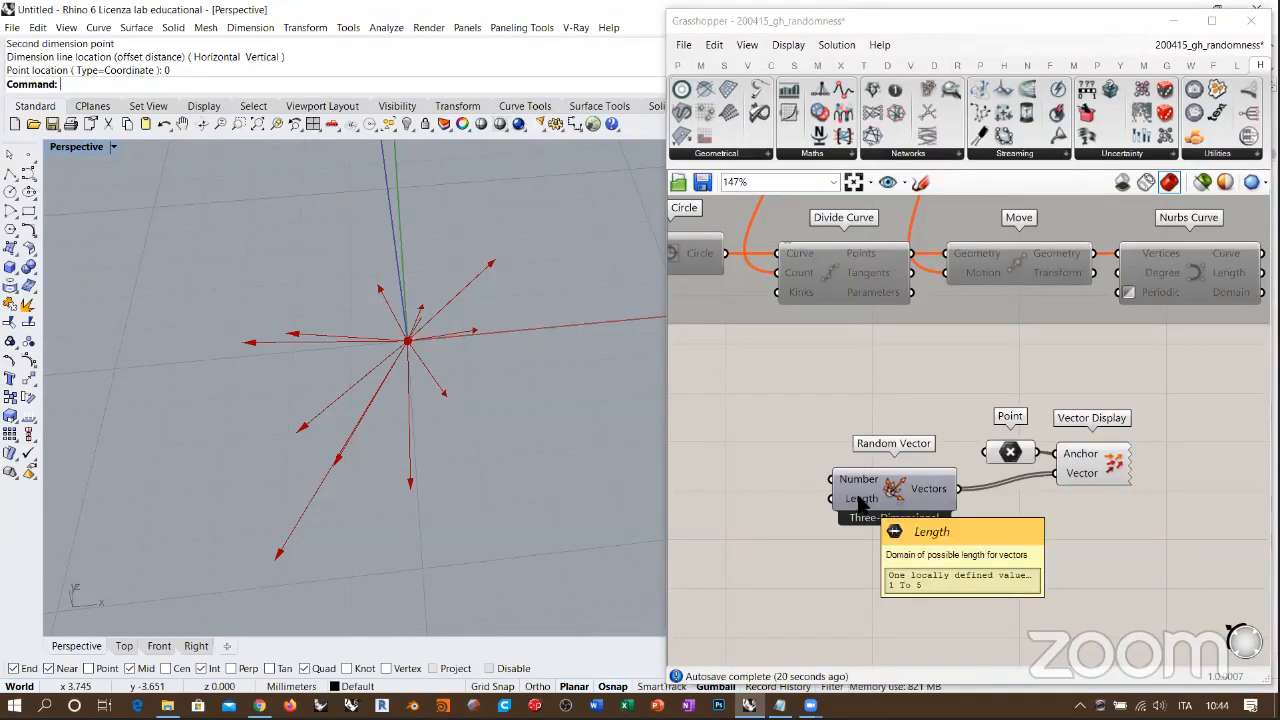
right_drag(516, 420, 600, 395)
scroll(1040, 530, up, 3)
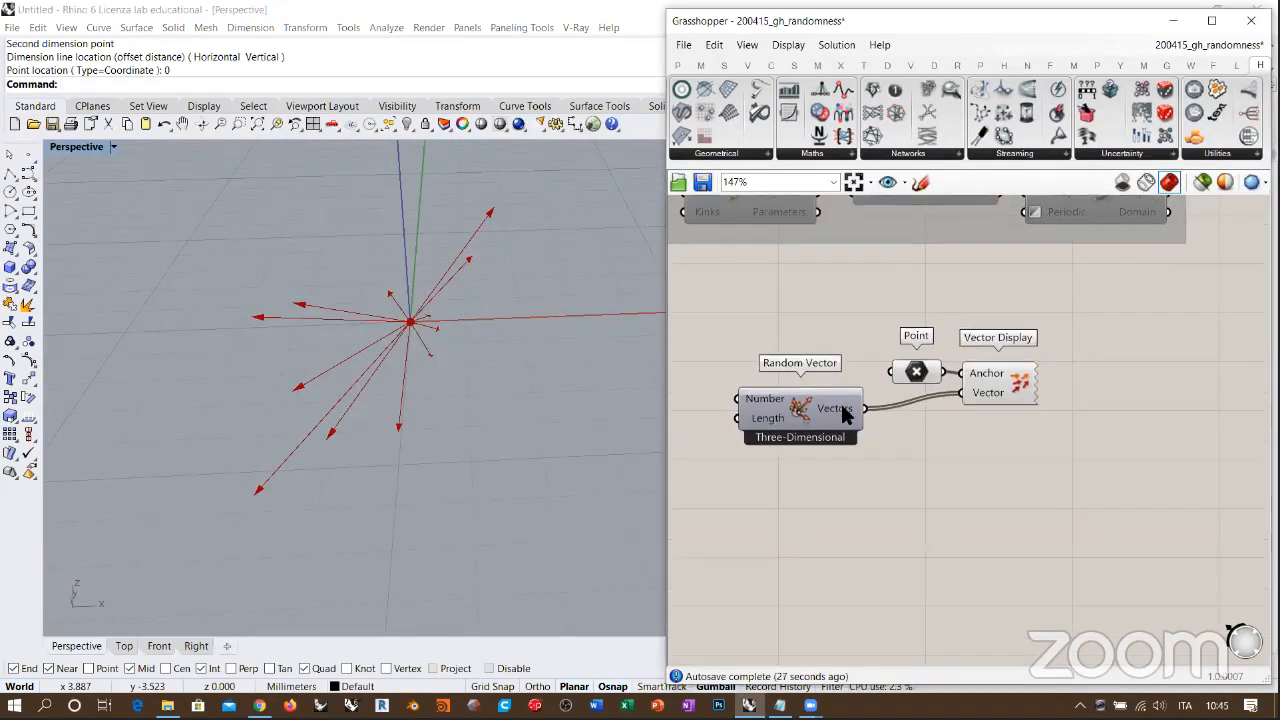
mouse_move(866, 396)
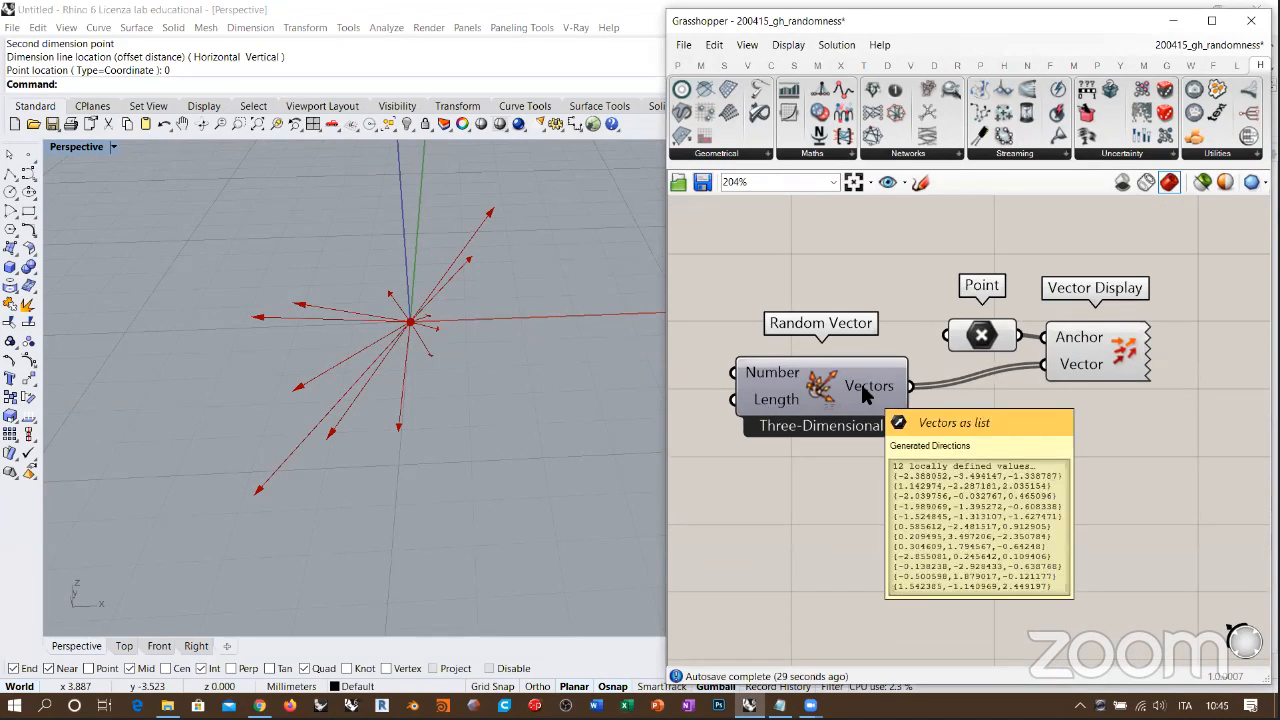
Step: Add a Vector Length component and connect Random Vector's Vectors to its Vector input
double_click(1047, 488)
text(vector)
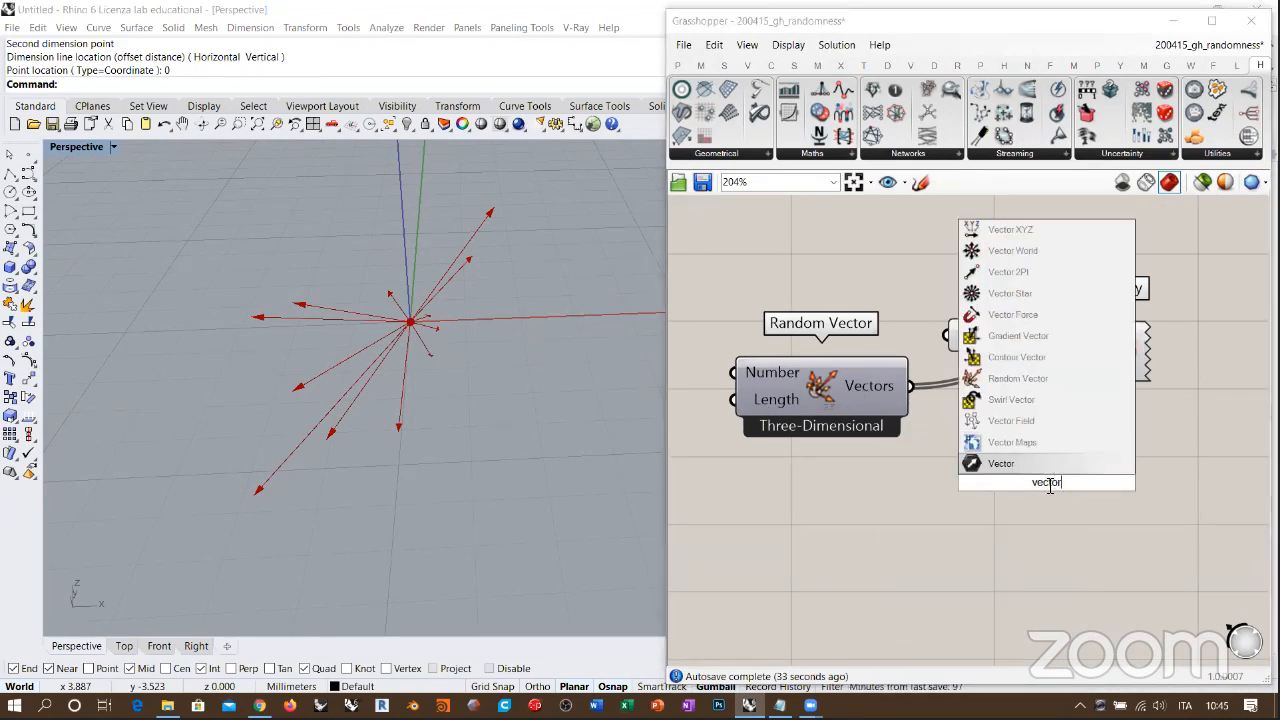
text( length)
key(Return)
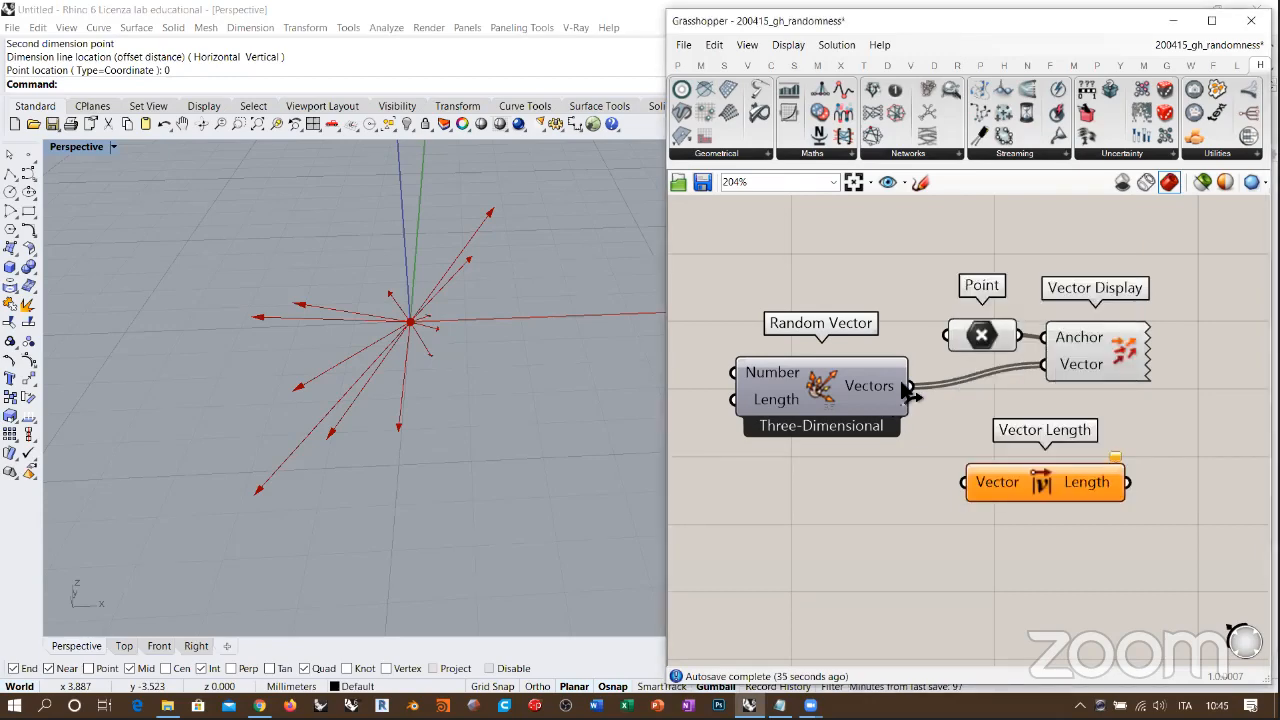
drag(910, 387, 964, 482)
click(1062, 509)
Step: Add a Panel fed by Vector Length's Length output and enlarge it to show the whole list of lengths
right_drag(1258, 492, 992, 471)
double_click(1005, 471)
text(")
key(Return)
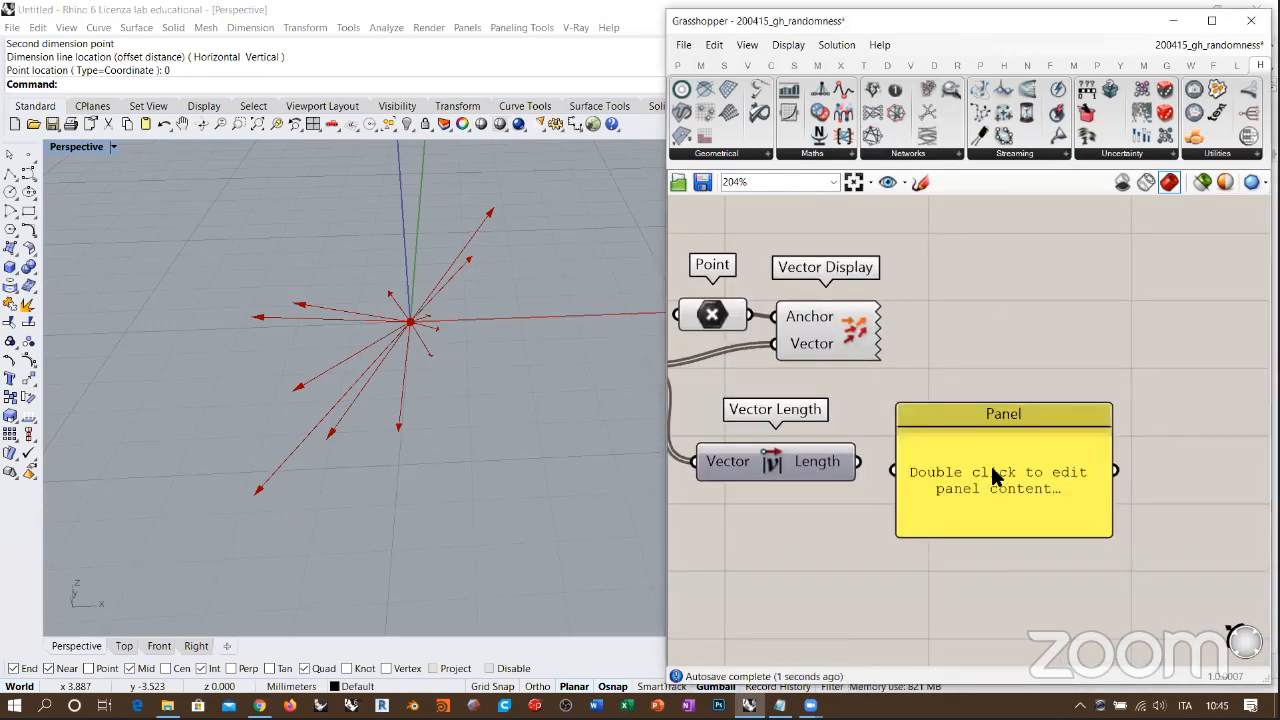
drag(934, 513, 940, 514)
right_drag(984, 515, 968, 437)
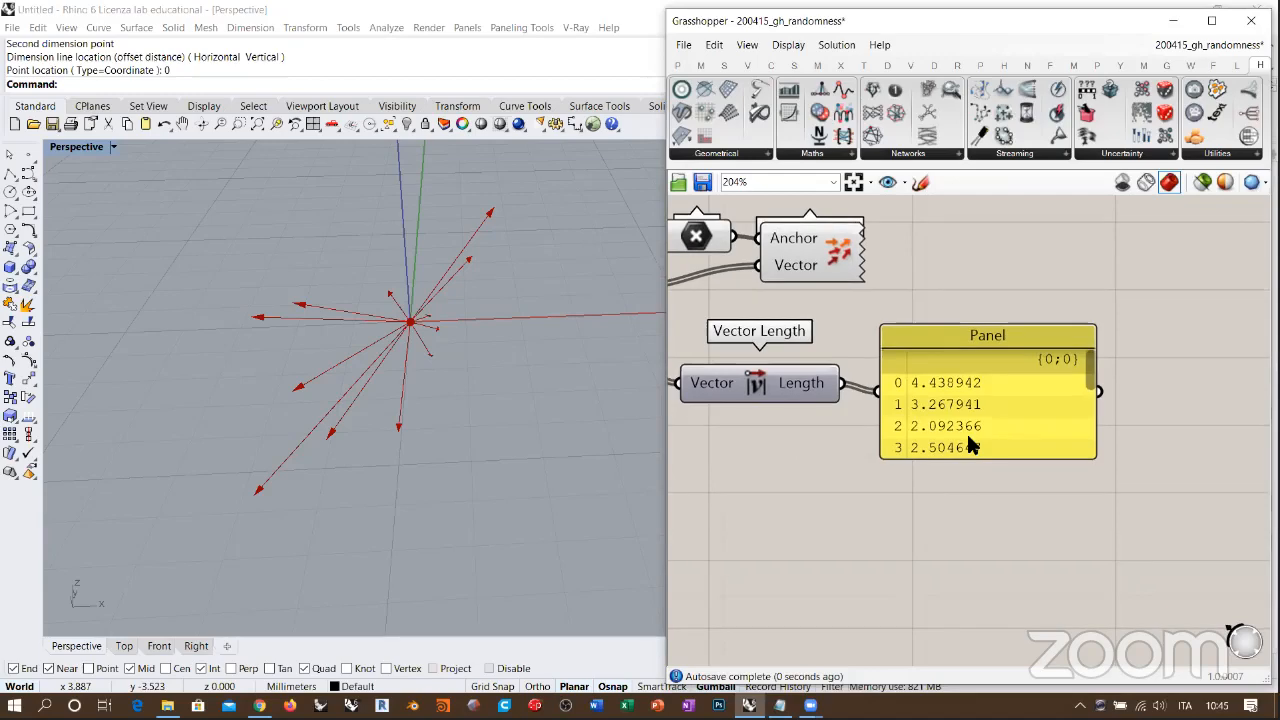
drag(972, 457, 975, 622)
right_drag(975, 622, 1005, 455)
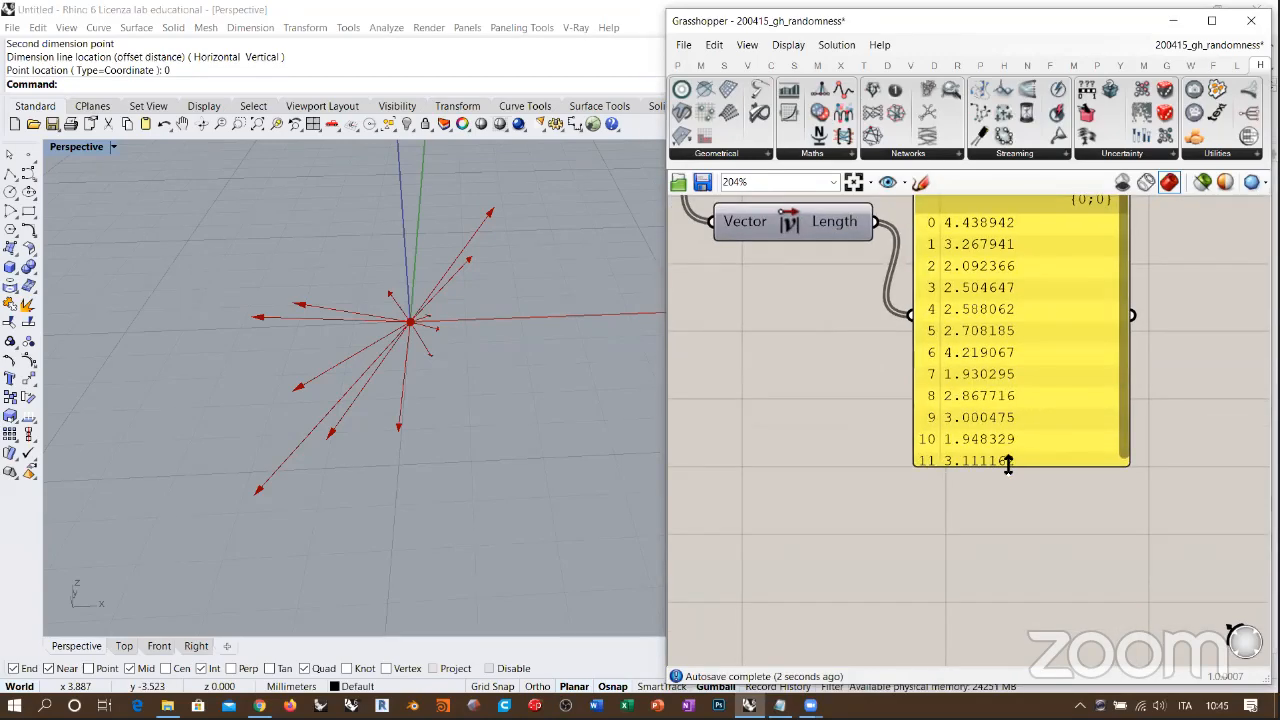
drag(1008, 465, 1010, 530)
scroll(1072, 390, down, 3)
Step: Delete the Panel and the Vector Length component
click(1072, 385)
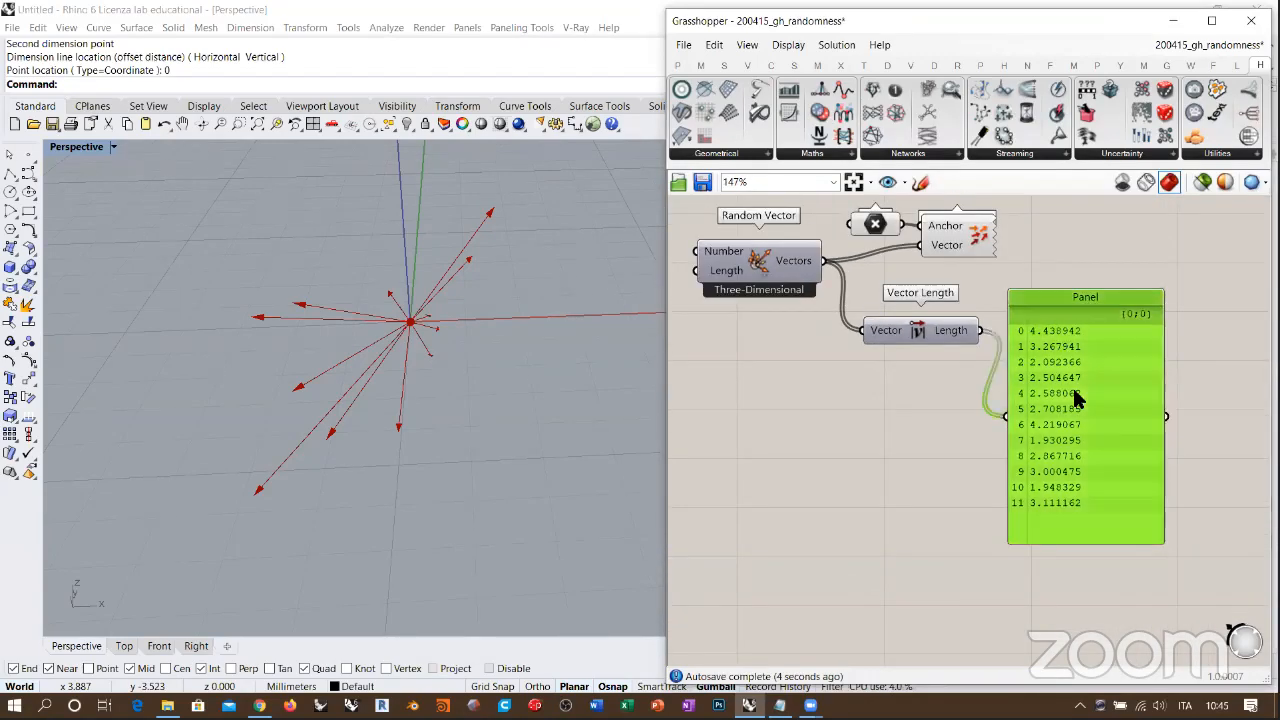
key(Delete)
click(923, 331)
key(Delete)
Step: Add a decimal number slider set to 11.00 and connect it to Random Vector's Length input
right_drag(916, 412, 1158, 506)
scroll(975, 362, up, 1)
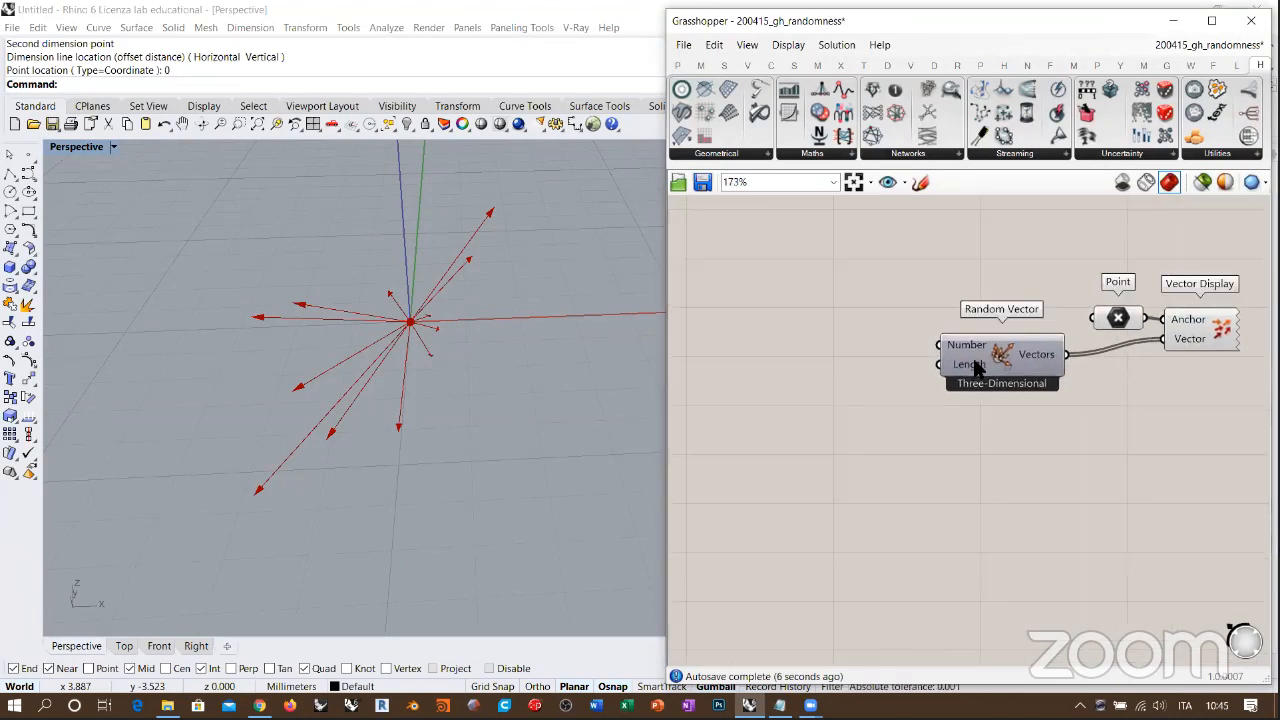
scroll(975, 367, up, 1)
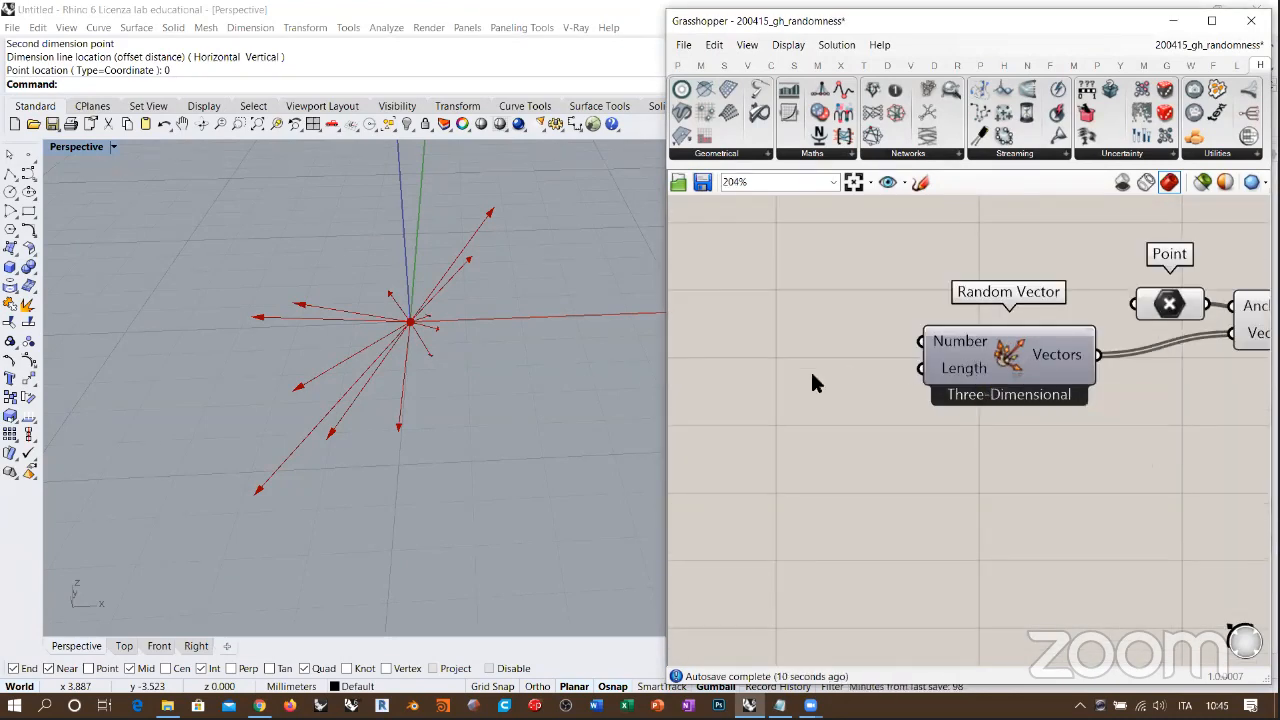
right_drag(950, 372, 1025, 366)
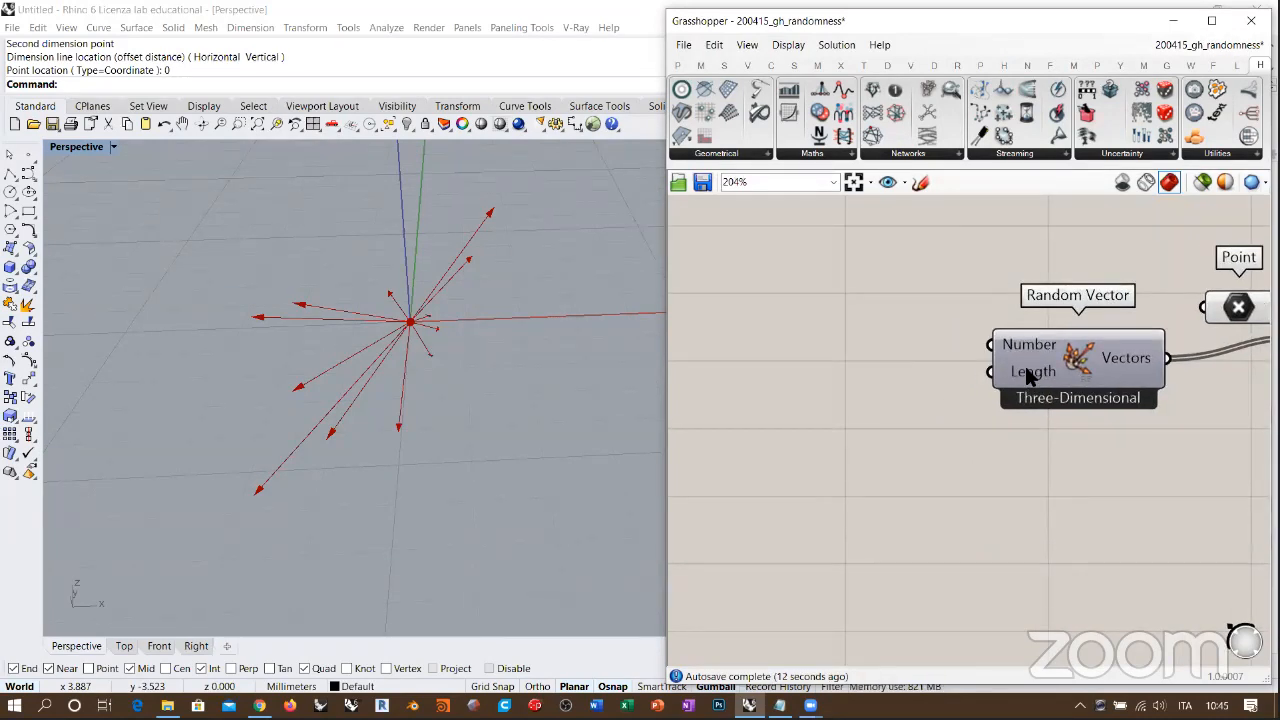
double_click(830, 419)
text(number slider)
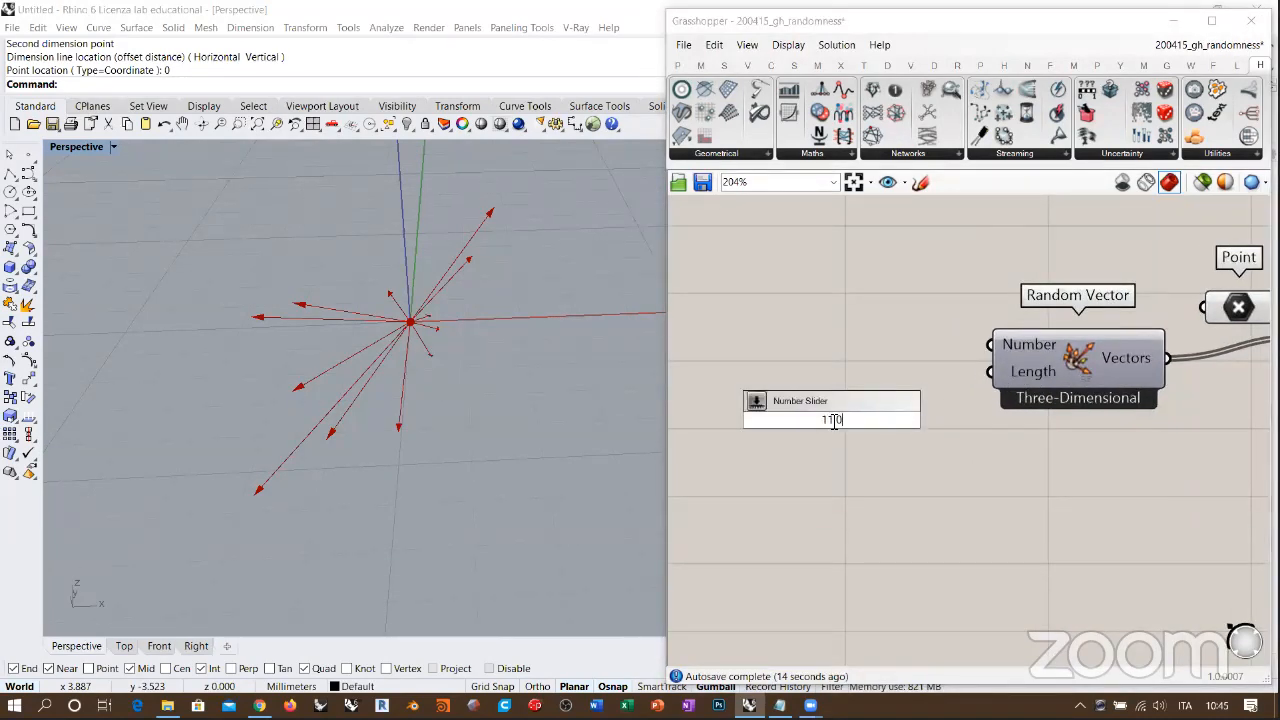
key(Return)
drag(924, 412, 919, 364)
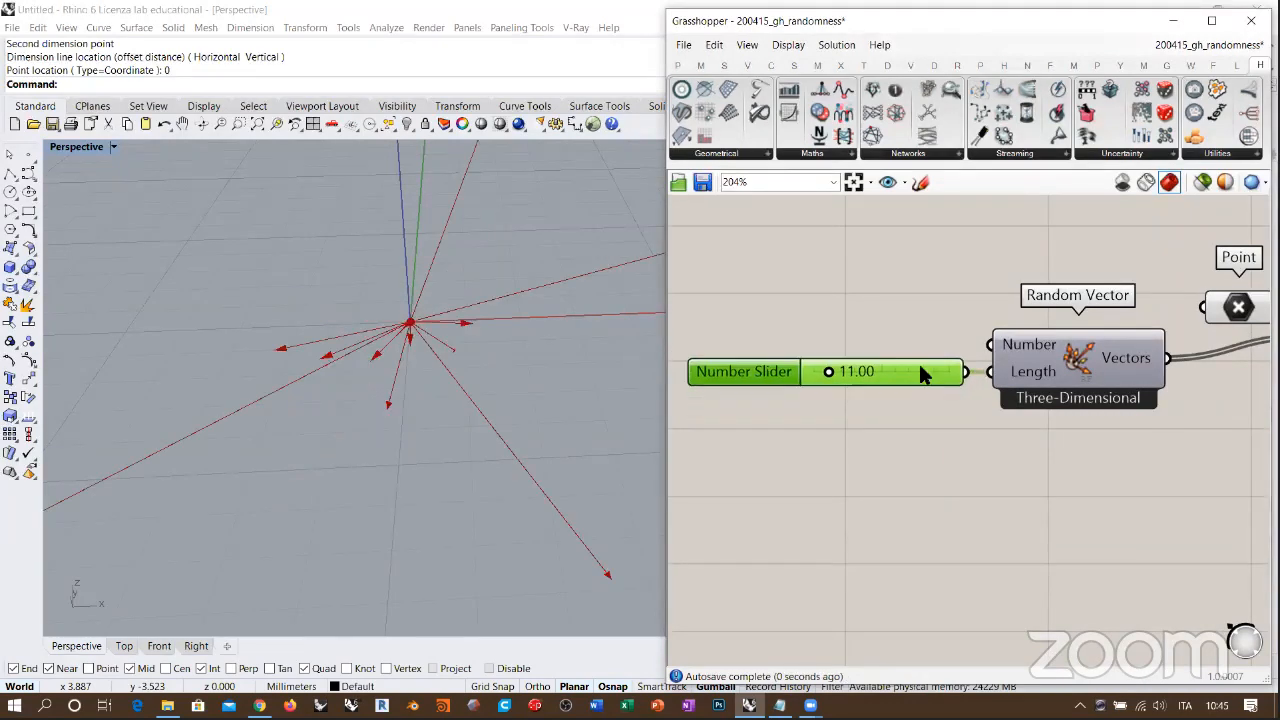
Step: Check Random Vector's Length domain and set the length slider to 8.05
mouse_move(1022, 367)
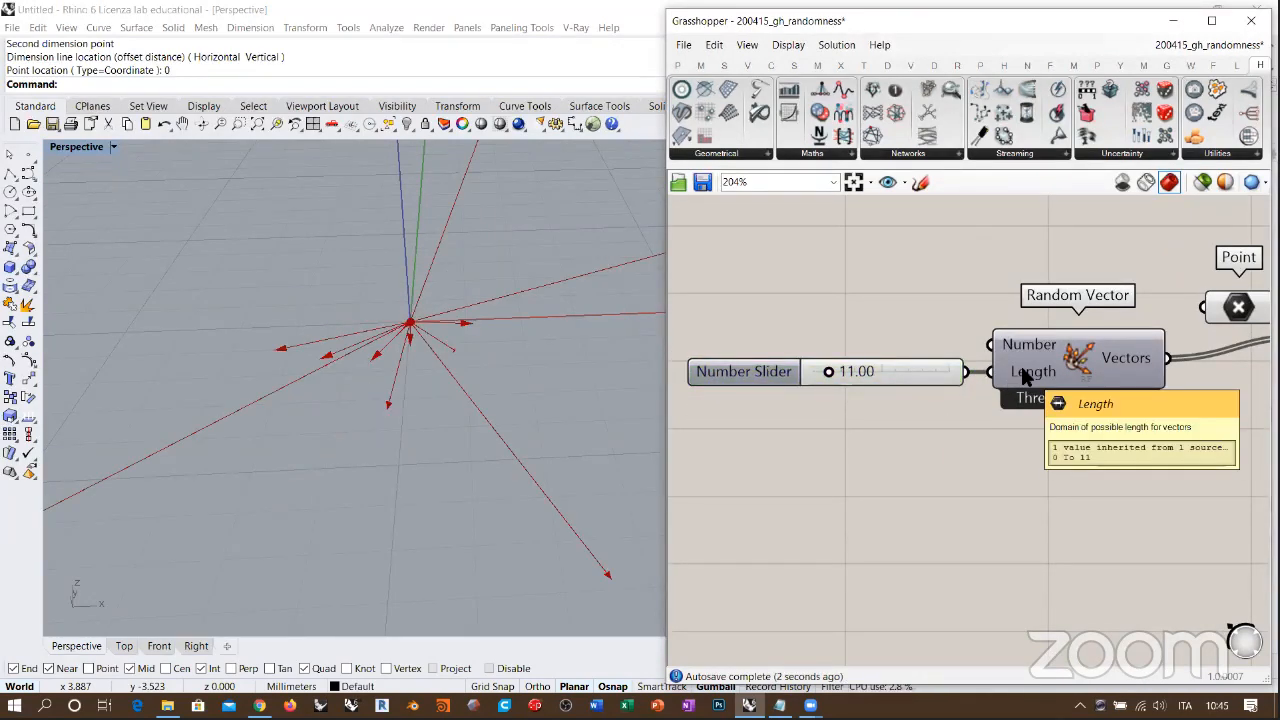
scroll(470, 399, down, 1)
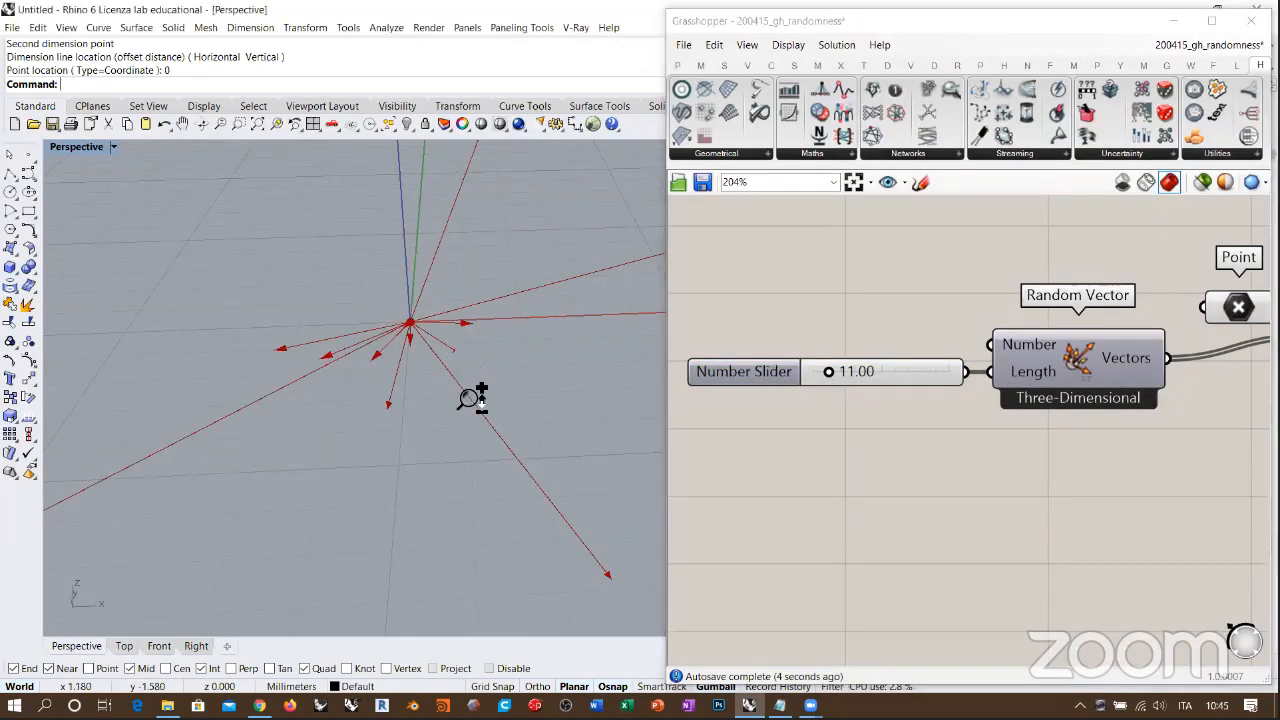
scroll(478, 365, down, 5)
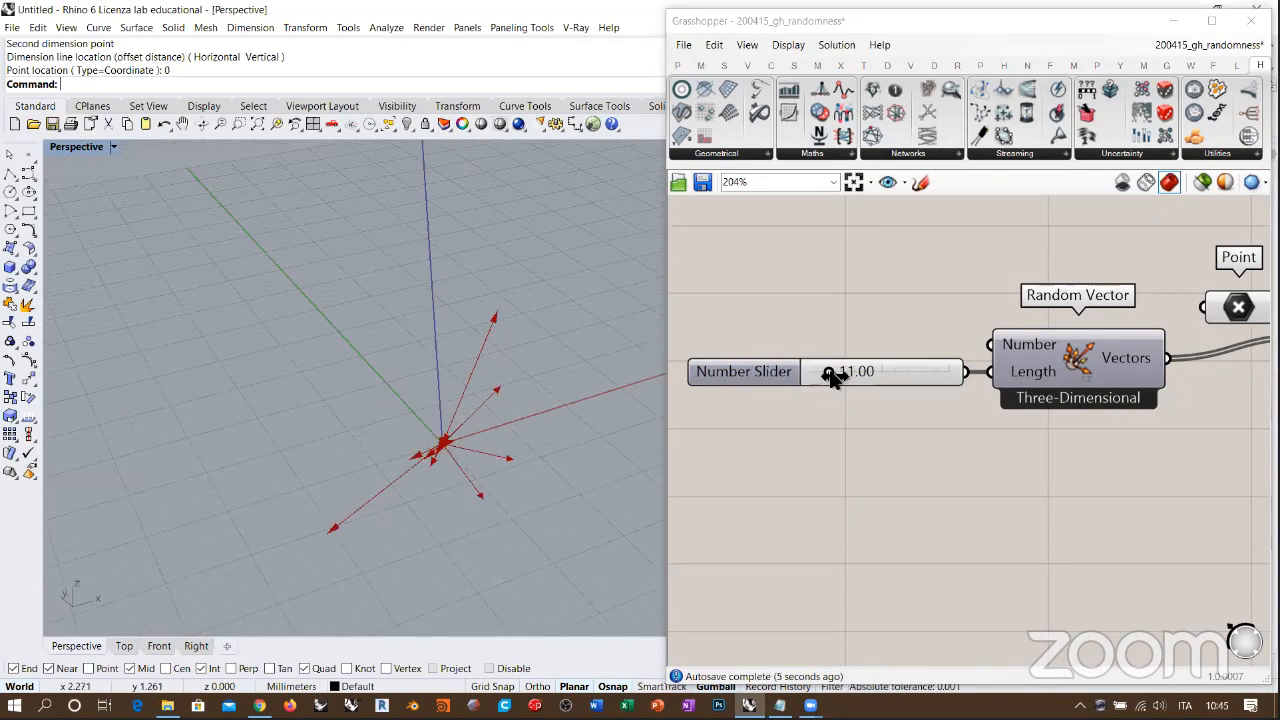
mouse_move(829, 376)
mouse_down()
mouse_move(857, 380)
mouse_move(828, 380)
mouse_up()
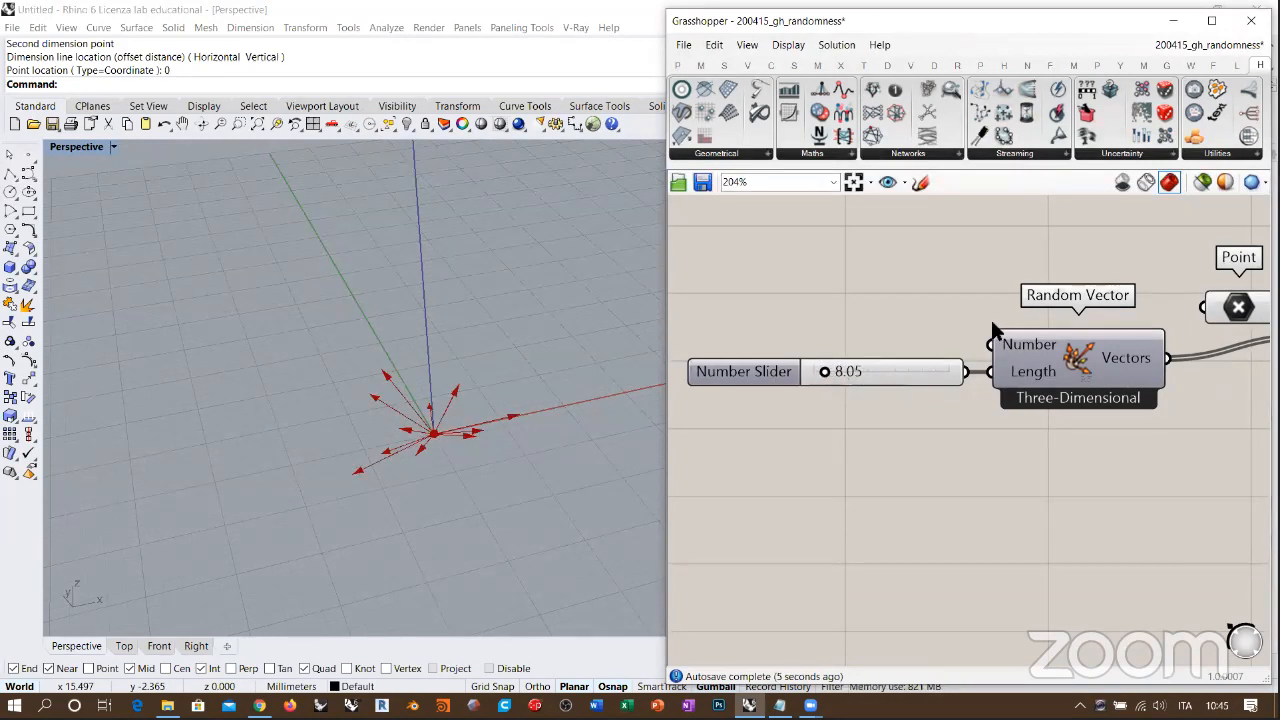
Step: Add an integer number slider set to 11 and connect it to Random Vector's Number input
double_click(888, 320)
text(11)
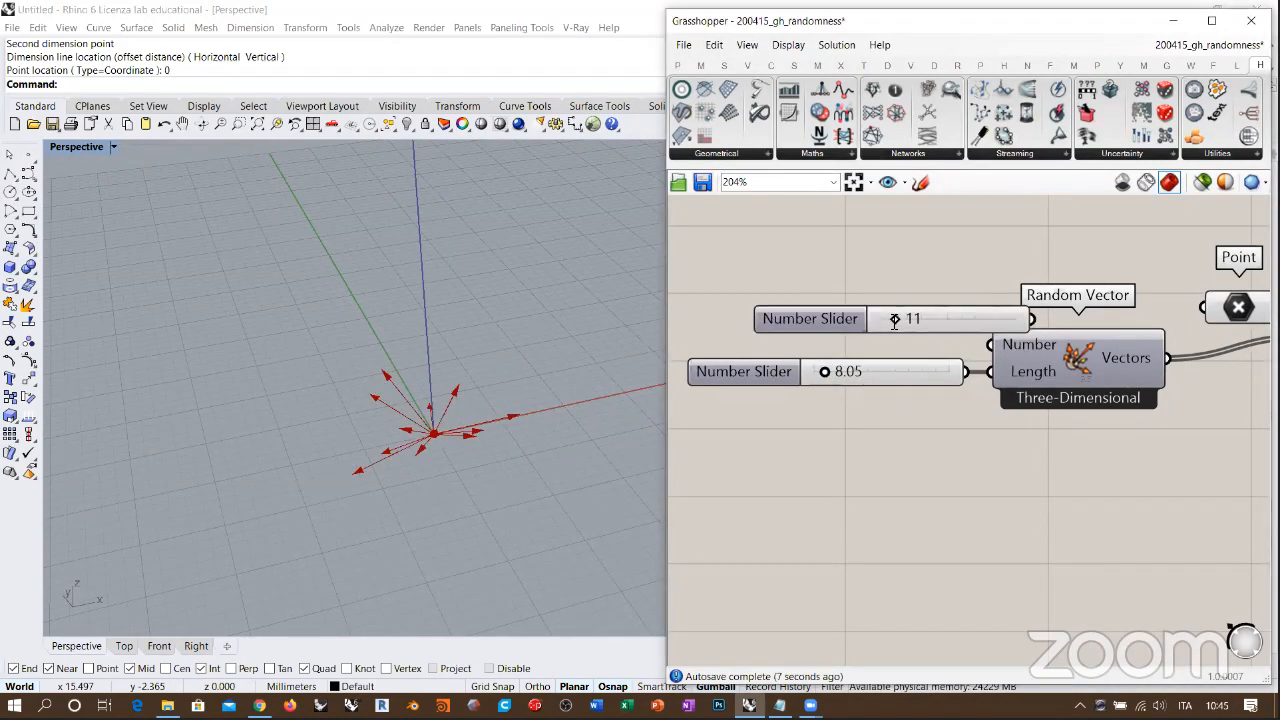
key(Return)
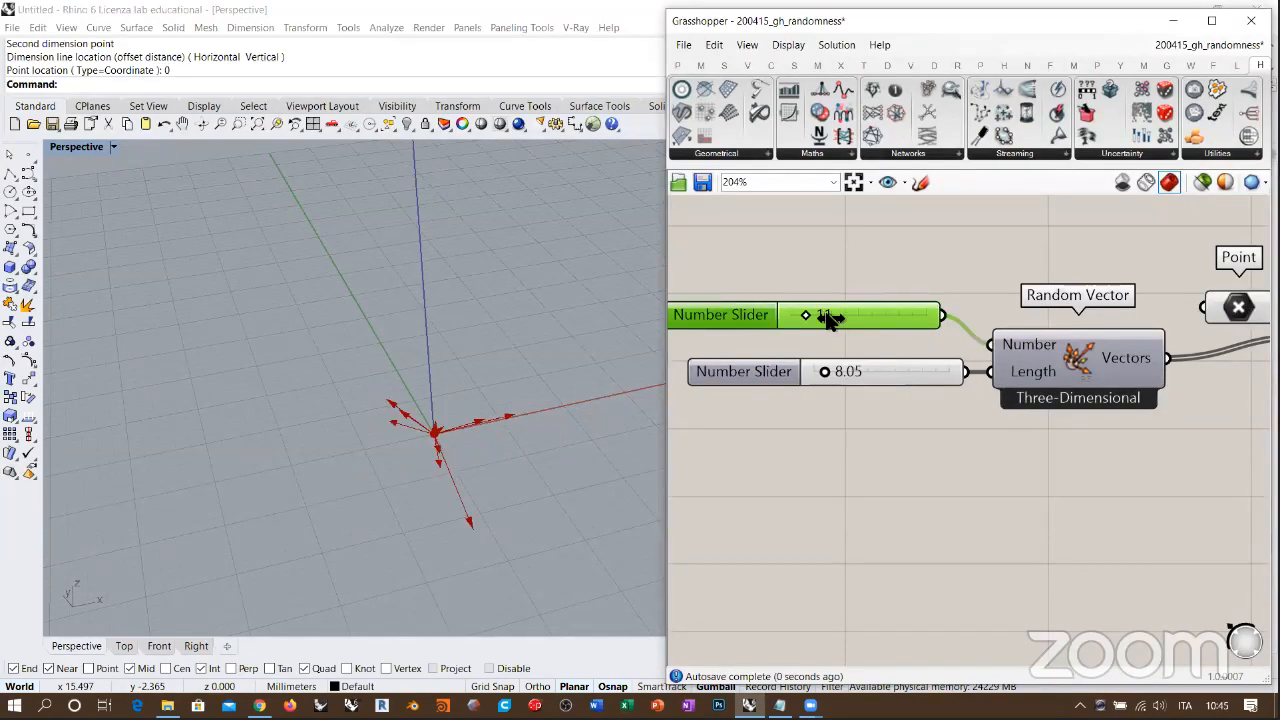
Step: Set Random Vector's Number slider to 91 and its Length slider to 17.88
drag(832, 320, 925, 321)
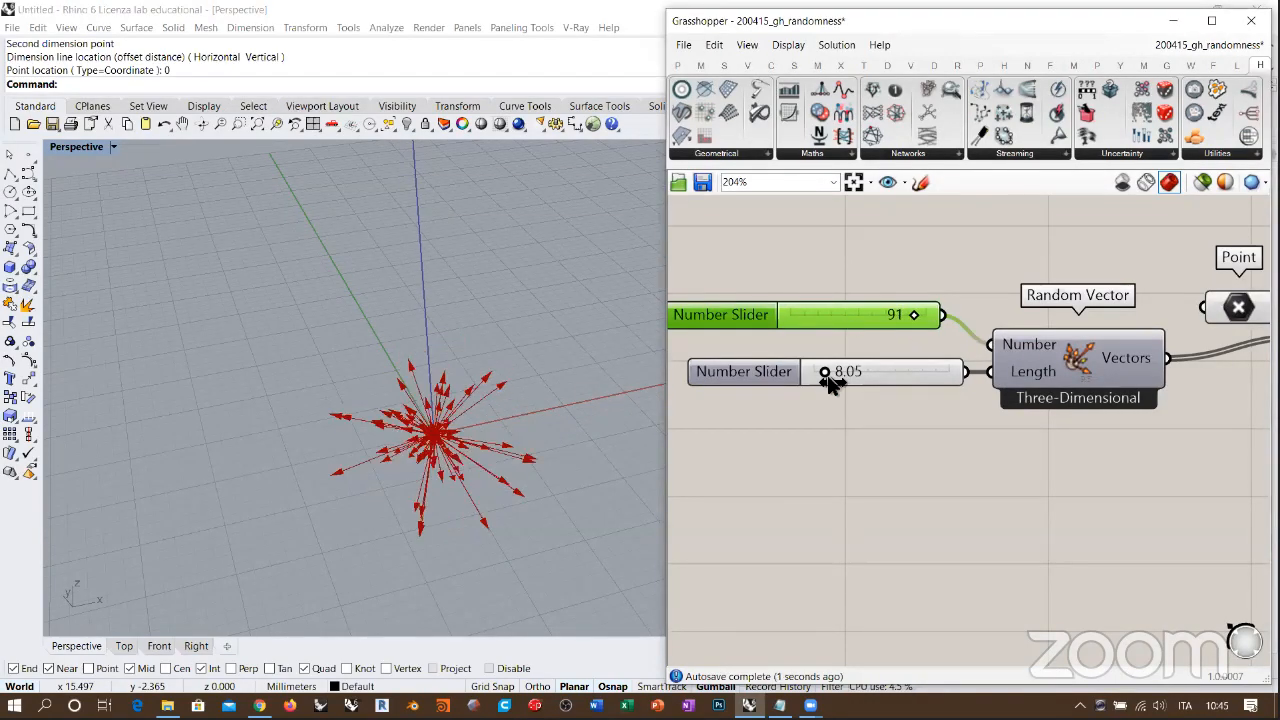
drag(830, 380, 843, 384)
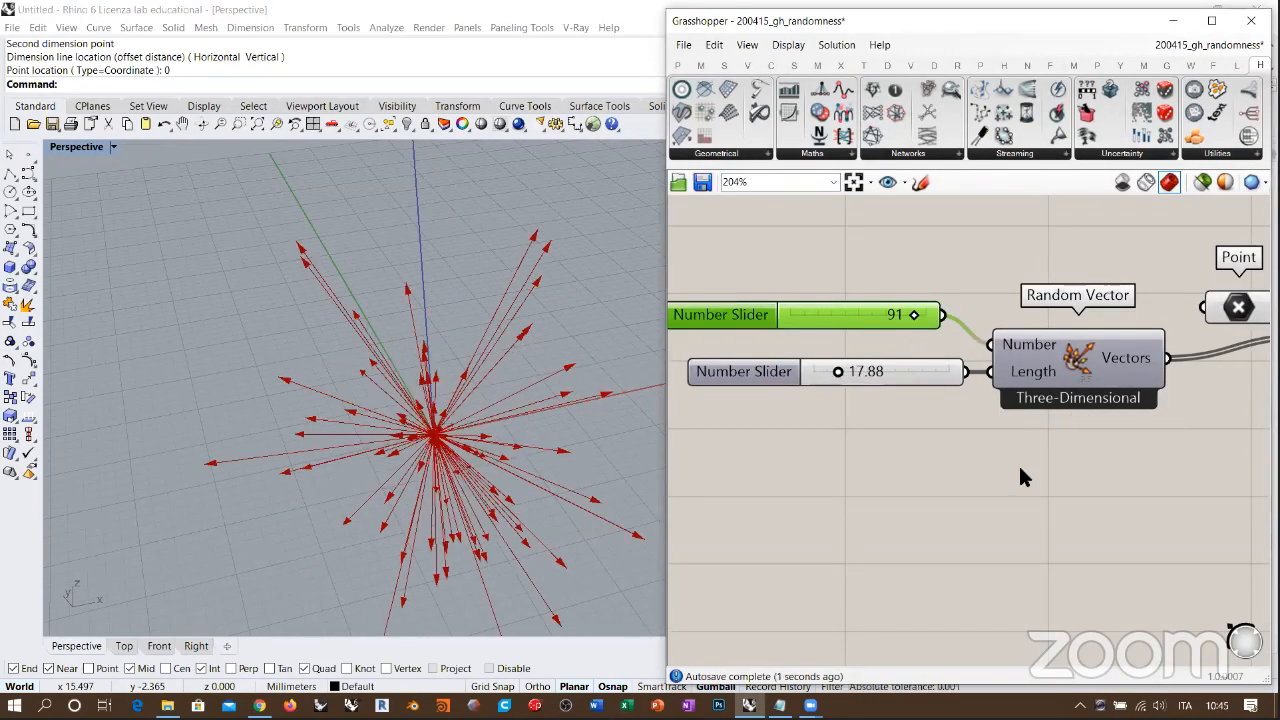
scroll(1020, 467, down, 4)
click(980, 393)
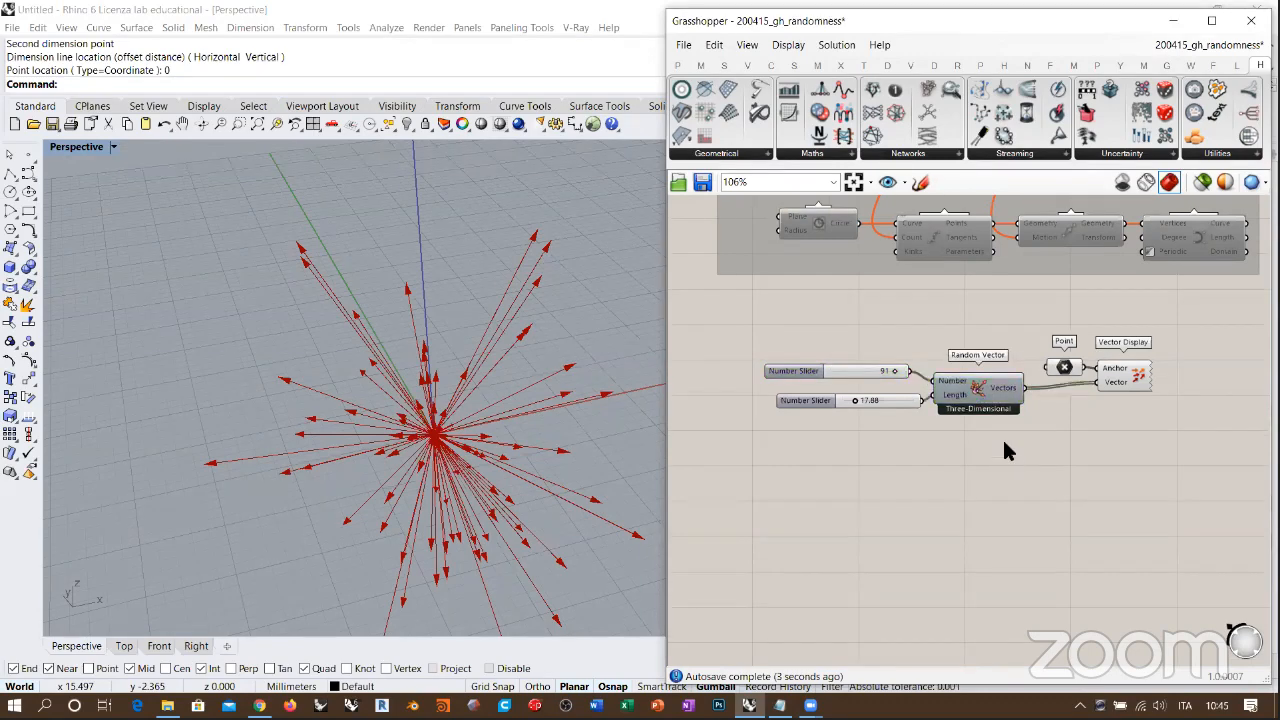
Step: Add a Wandering Vector component from the Uncertainty group below Random Vector
click(1110, 155)
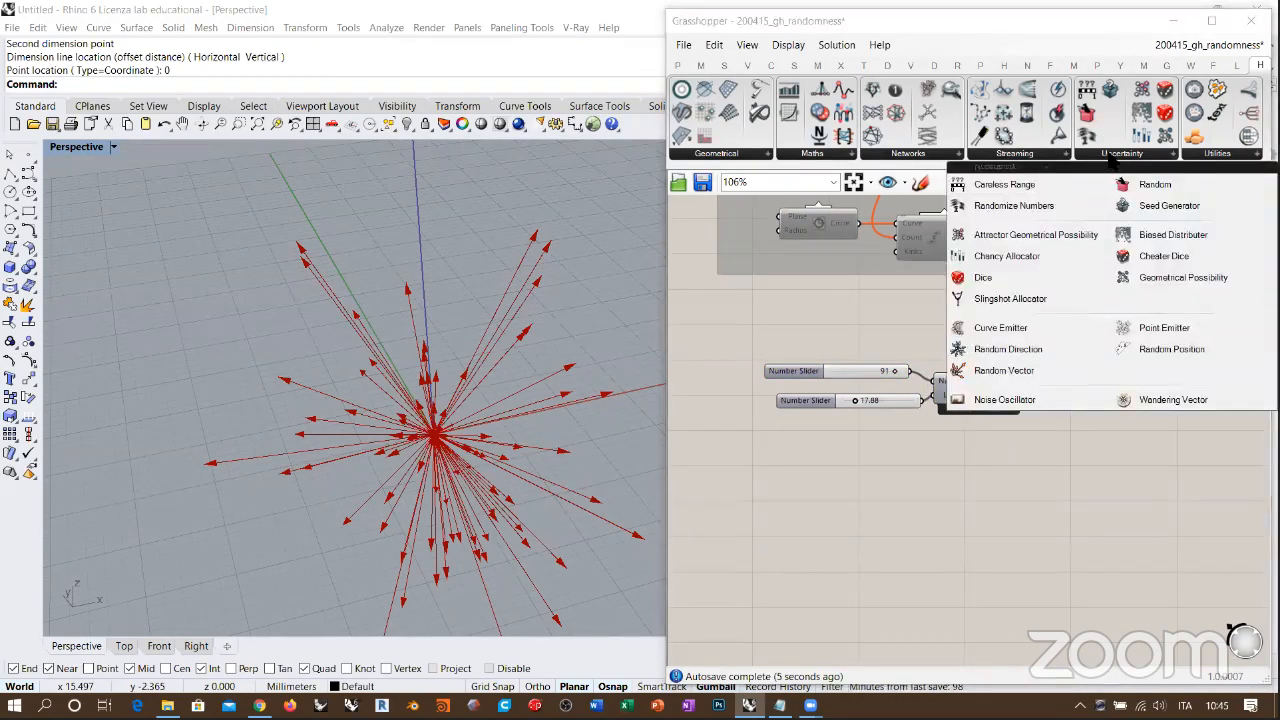
click(1137, 400)
click(1000, 500)
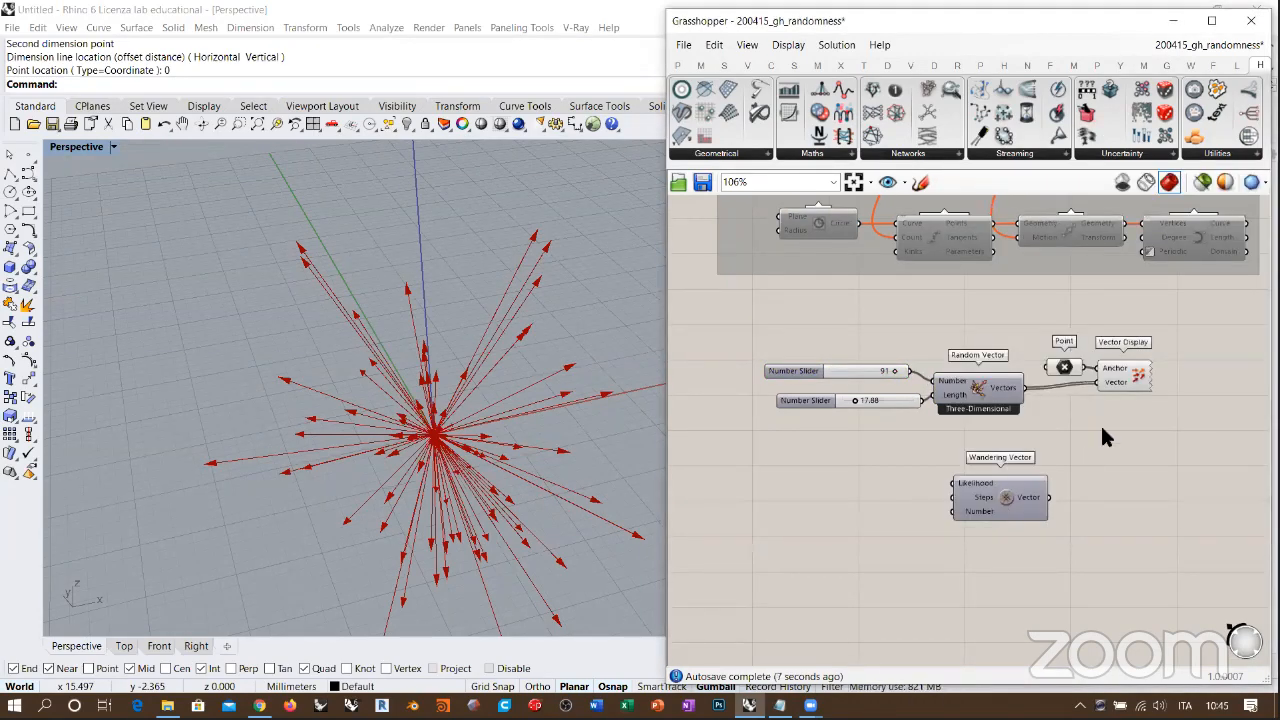
Step: Tidy the Random Vector definition by aligning its two sliders, the Random Vector component and the Point component
mouse_move(1160, 432)
mouse_down()
mouse_move(829, 329)
mouse_move(1140, 430)
mouse_up()
drag(980, 395, 980, 385)
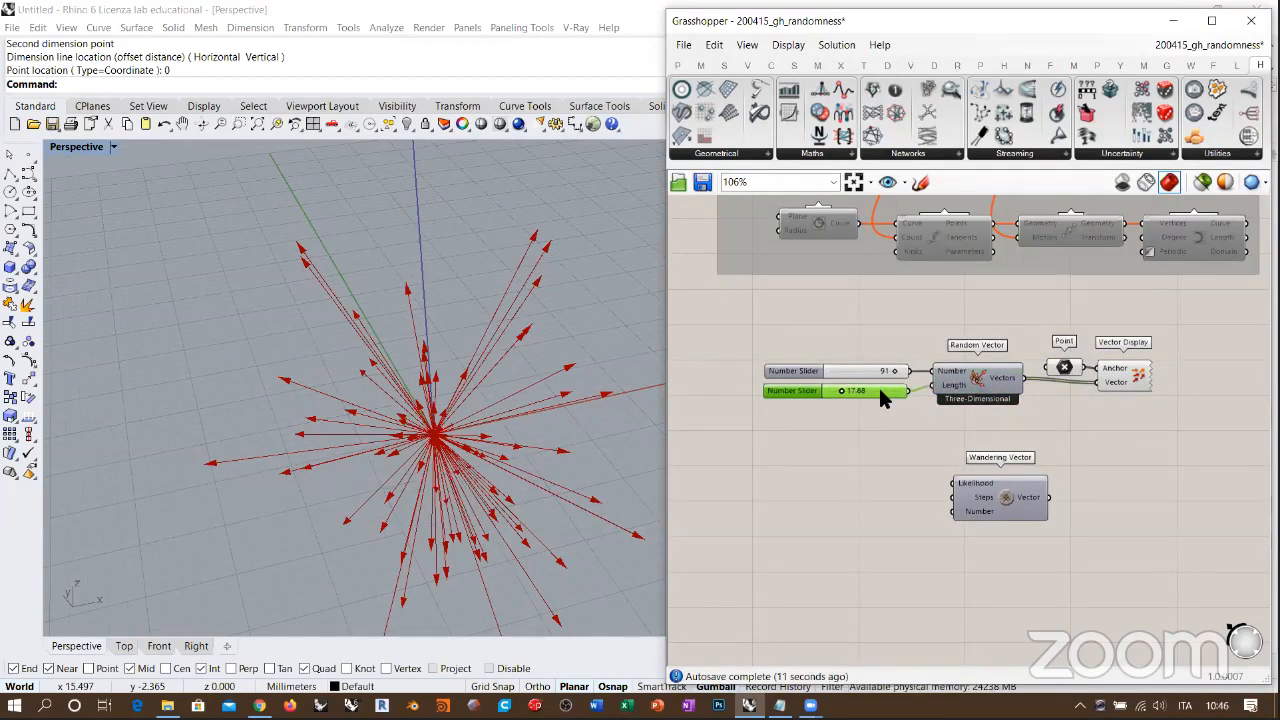
click(1110, 383)
click(1042, 395)
scroll(1052, 363, up, 2)
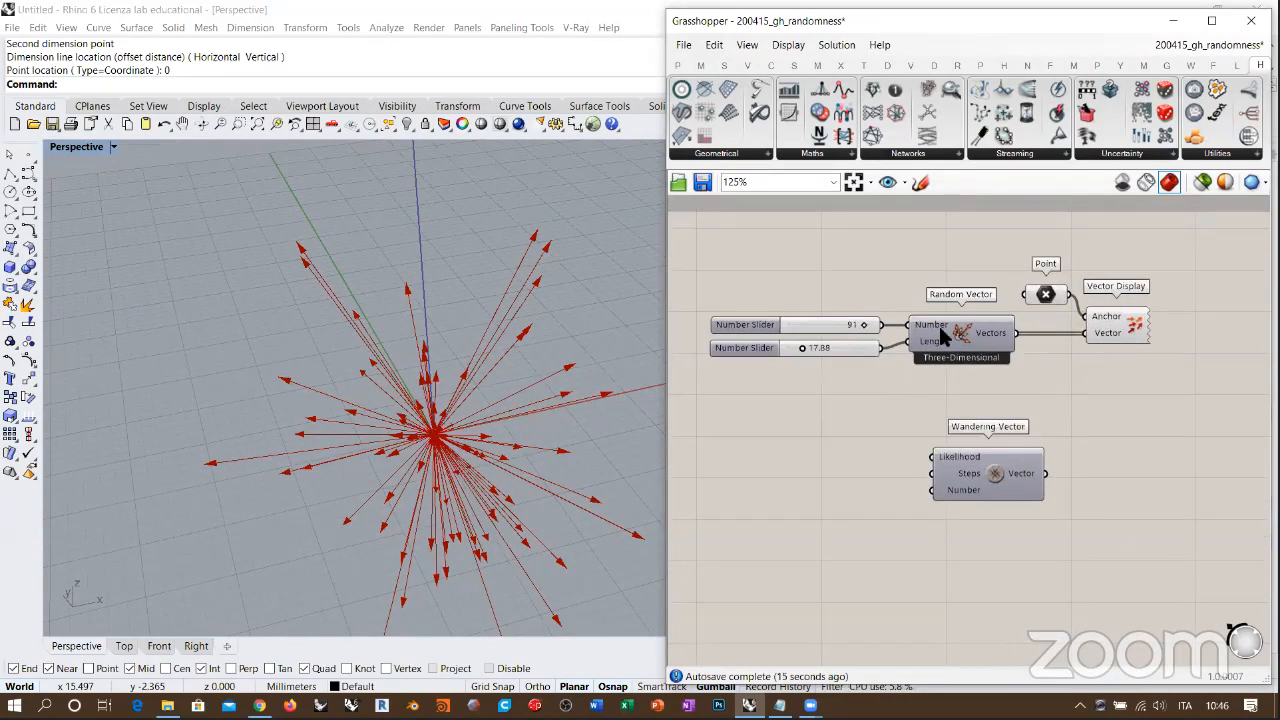
drag(1134, 269, 1053, 346)
drag(1128, 322, 1188, 494)
click(1136, 337)
key(ctrl+z)
alt+drag(1118, 311, 1158, 390)
key(ctrl+z)
Step: Copy the Point and Vector Display components beside Wandering Vector, and group and disable the Random Vector definition
drag(1118, 258, 1048, 353)
alt+drag(1124, 330, 1180, 482)
drag(1156, 259, 786, 394)
key(ctrl+e)
scroll(994, 421, up, 5)
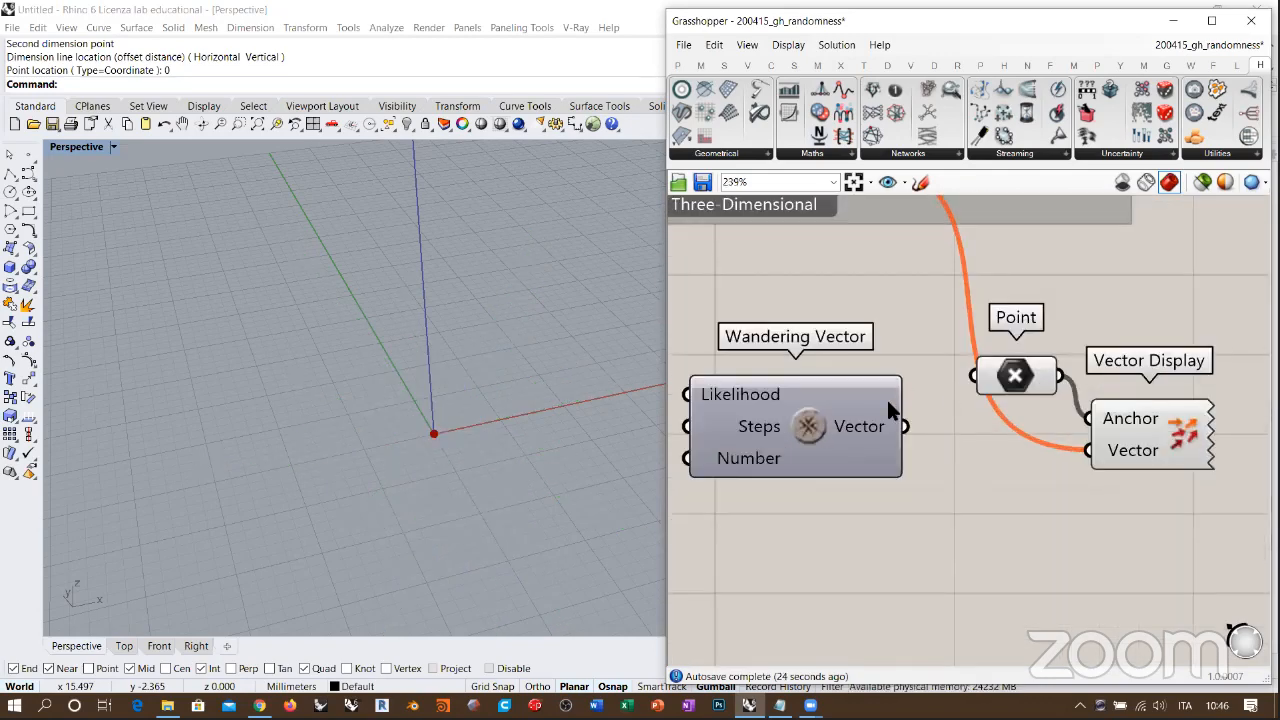
Step: Connect Wandering Vector's output to the Vector input of the copied Vector Display, replacing the Random Vector wire
drag(1100, 453, 1100, 454)
click(1000, 517)
shift+right_drag(457, 413, 437, 371)
click(1168, 450)
middle_click(1174, 429)
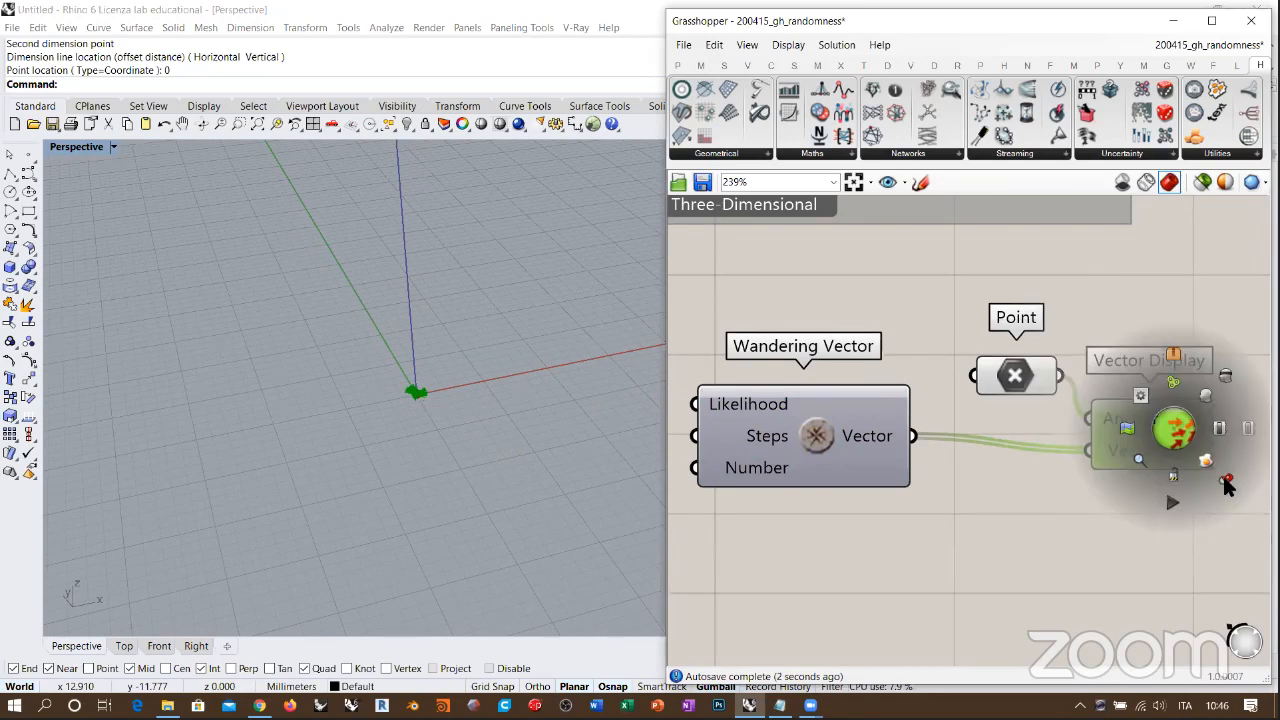
click(1229, 481)
click(1080, 510)
Step: Align Wandering Vector's output with the Vector Display's Vector input and inspect the moving vectors in the Perspective viewport
right_drag(585, 432, 468, 332)
right_drag(854, 435, 922, 409)
click(923, 427)
drag(922, 427, 966, 441)
click(941, 486)
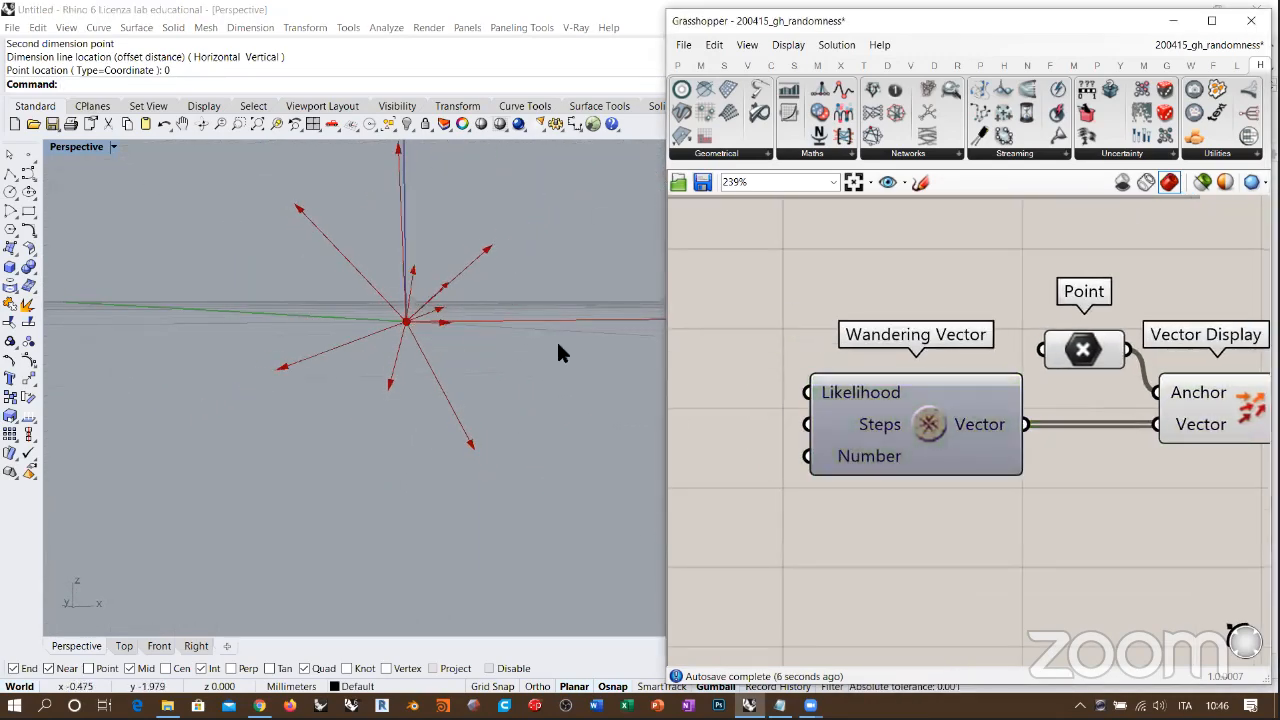
mouse_move(528, 292)
right_down()
mouse_move(462, 314)
mouse_move(520, 312)
right_up()
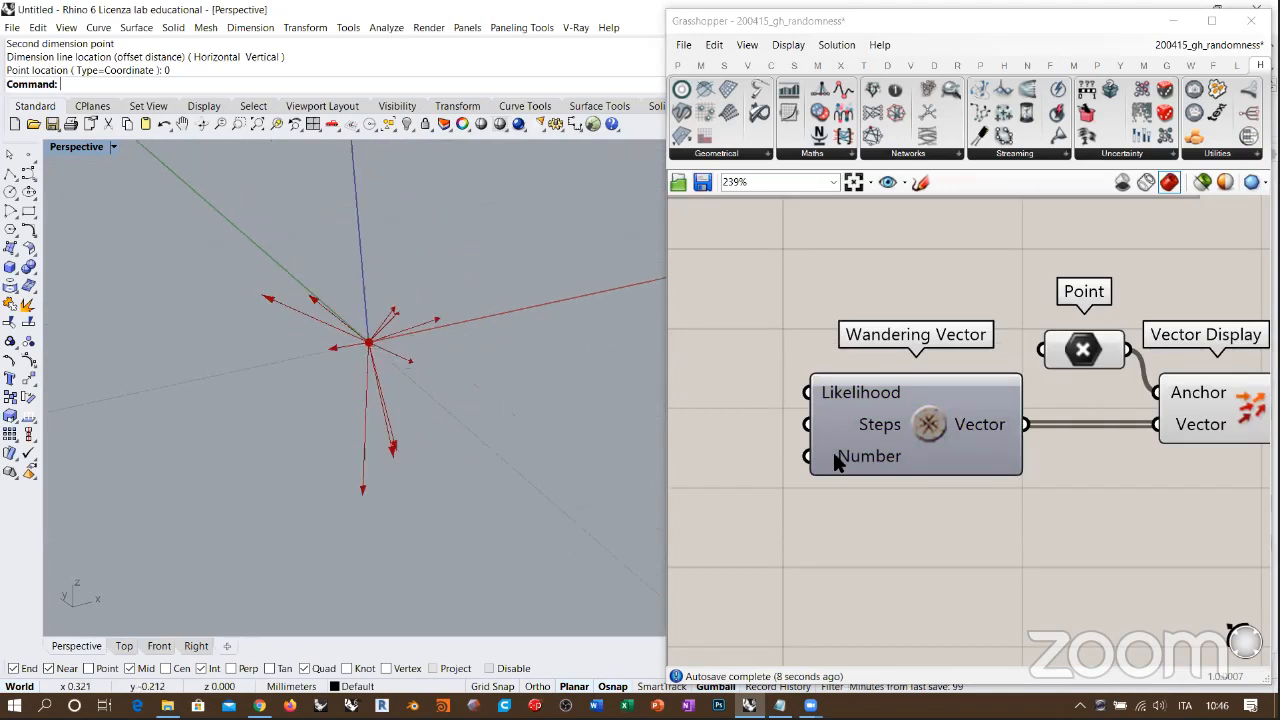
Step: Set Wandering Vector's update speed to Fast
right_click(933, 427)
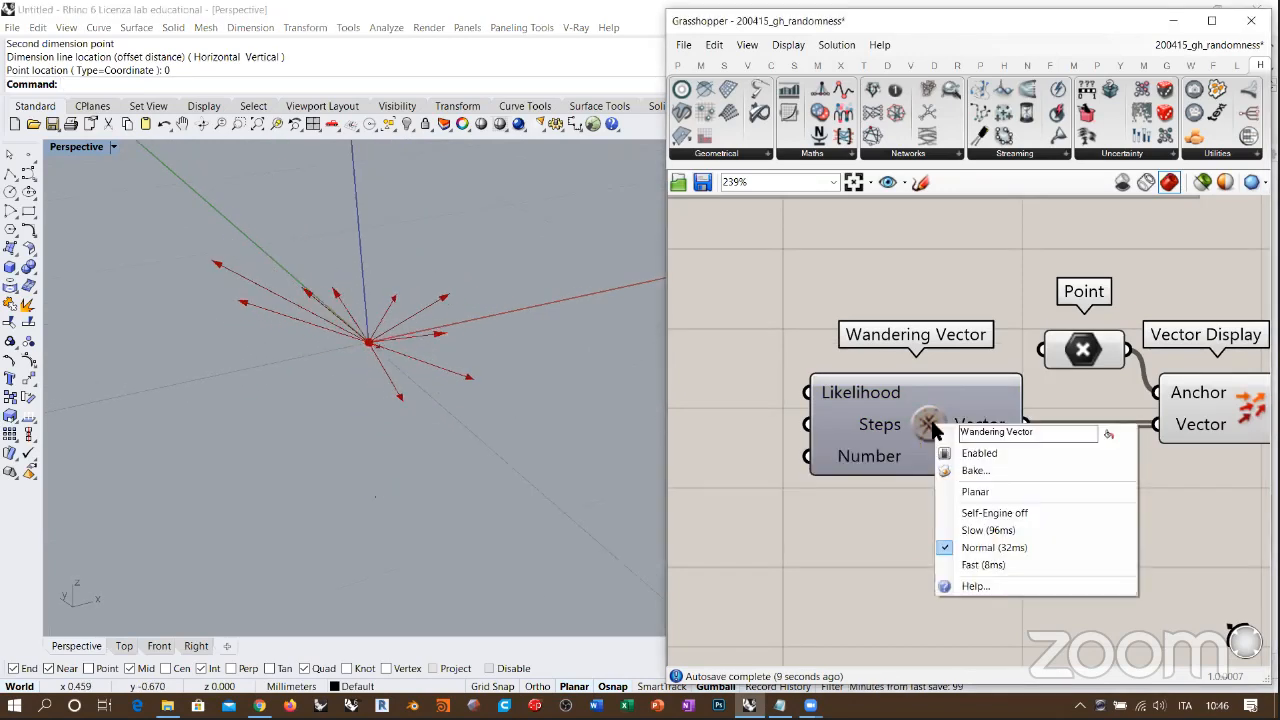
click(985, 566)
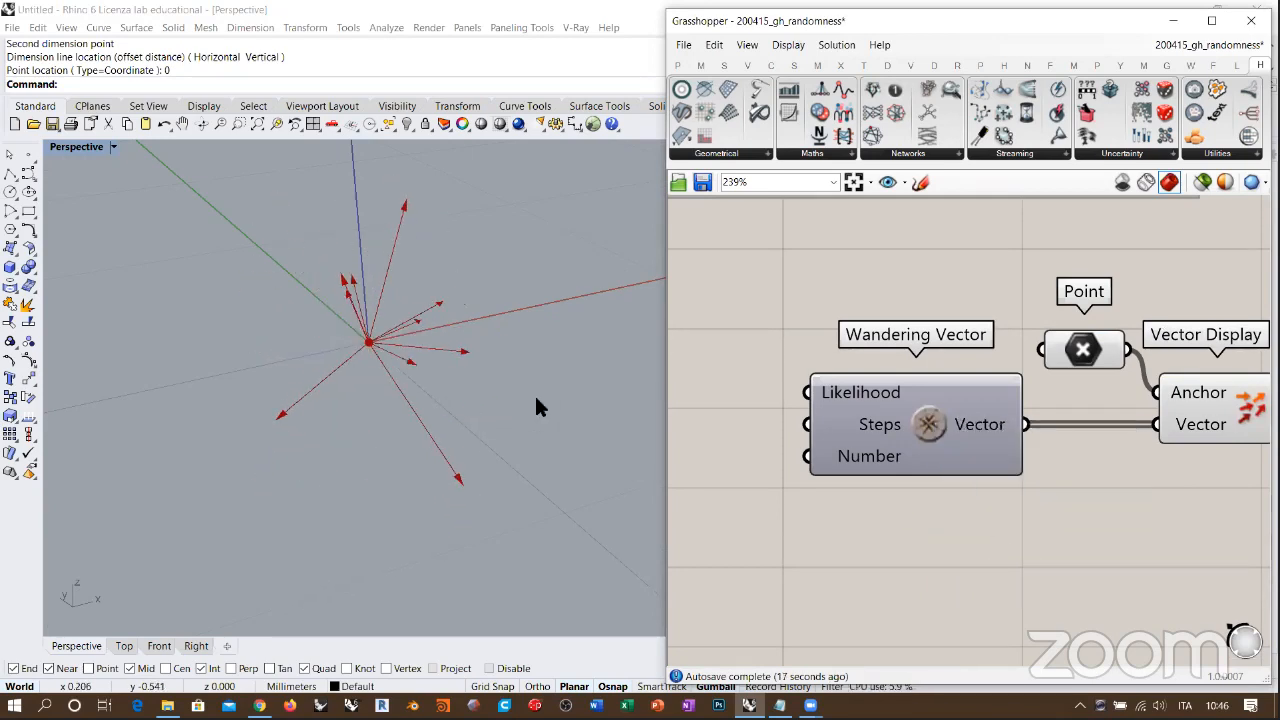
right_drag(933, 439, 946, 438)
scroll(945, 440, down, 2)
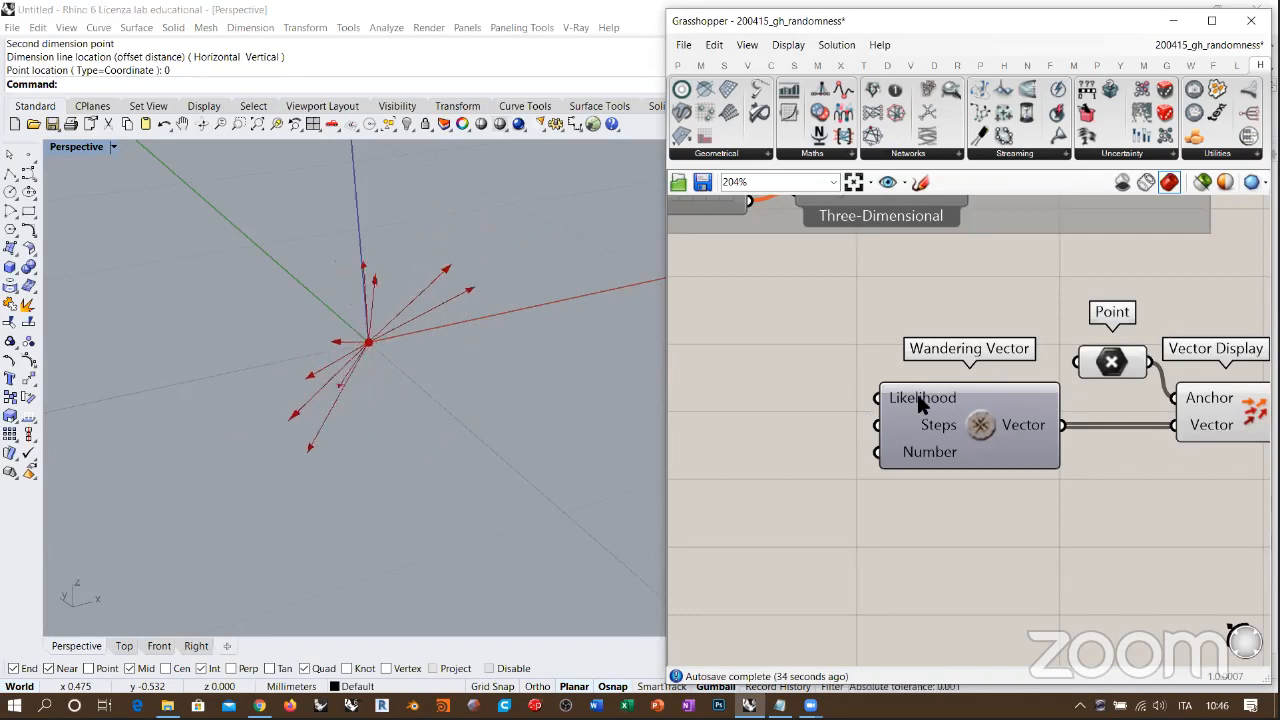
Step: Add a number slider ranging from 0.00 to 1, connect it to Wandering Vector's Likelihood input and set it to 1.00
mouse_move(916, 400)
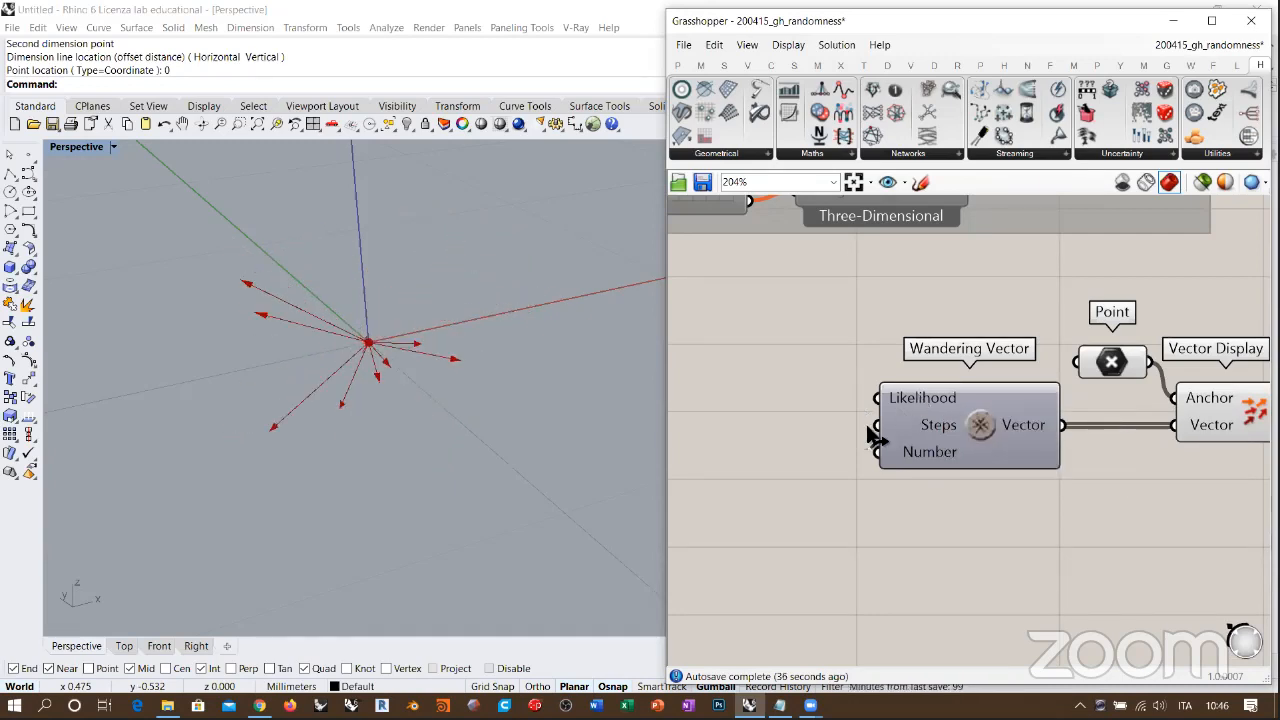
double_click(824, 390)
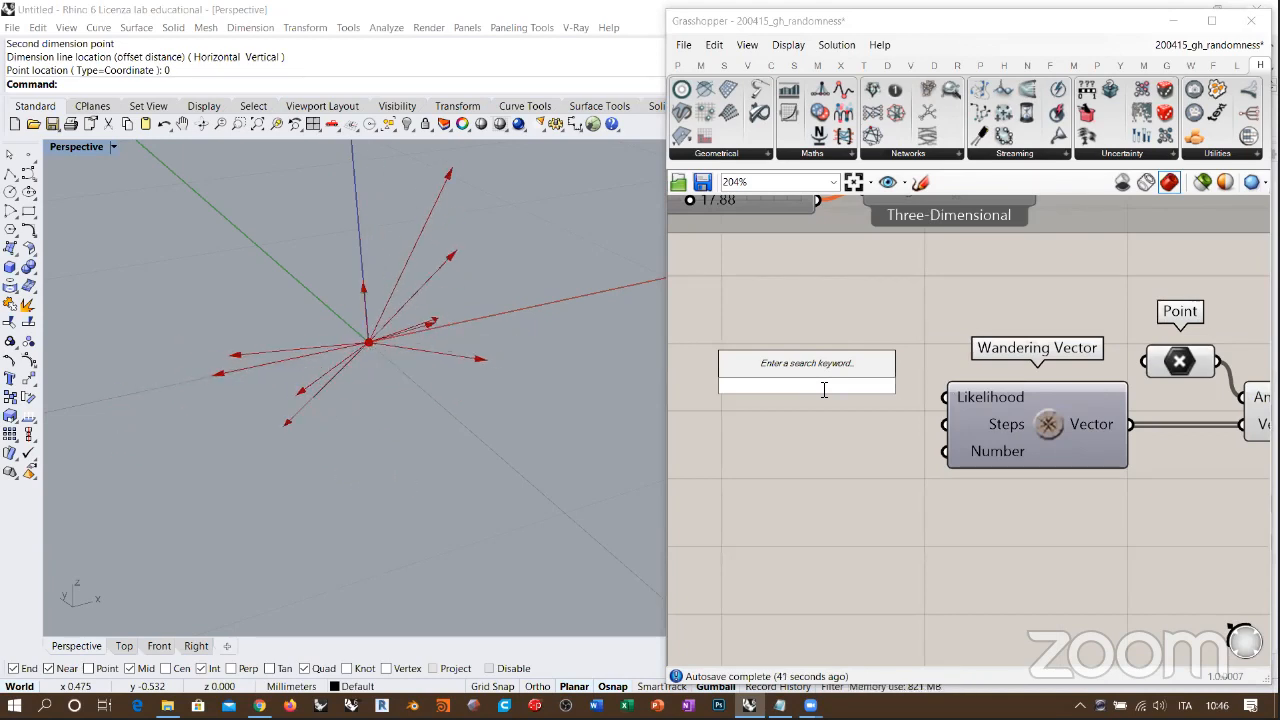
mouse_move(971, 400)
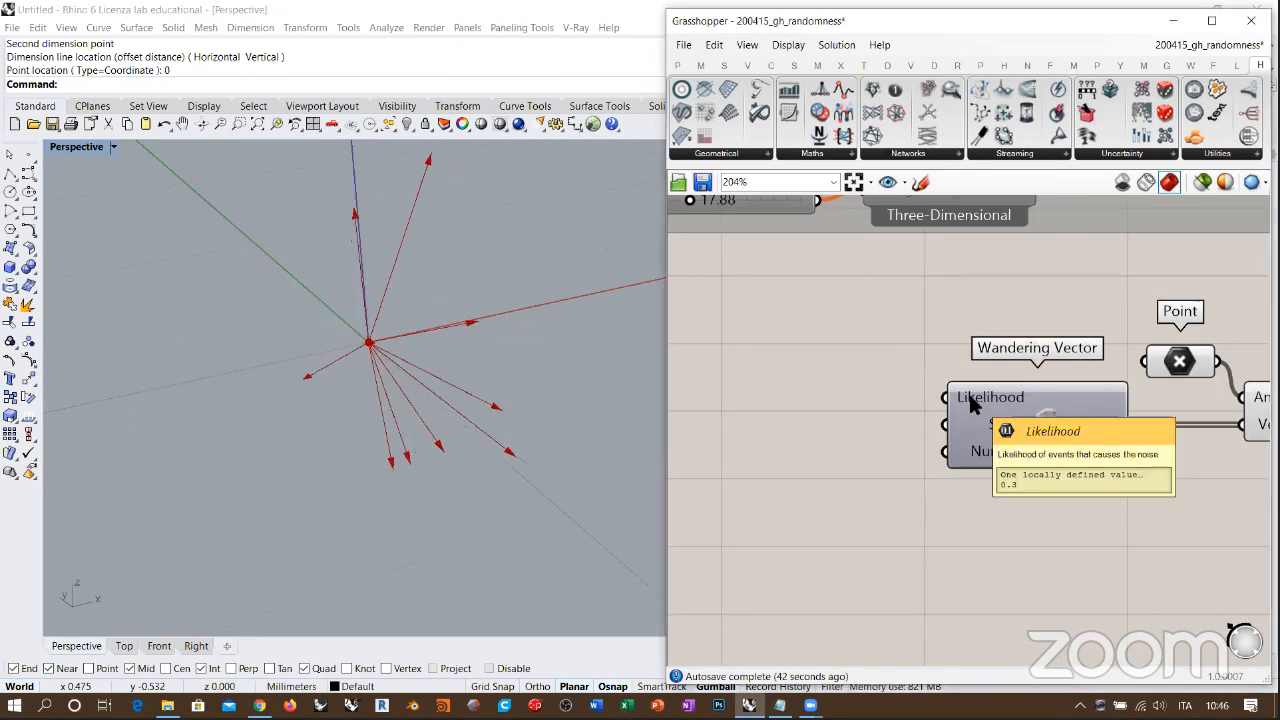
double_click(968, 400)
text(0.00<1)
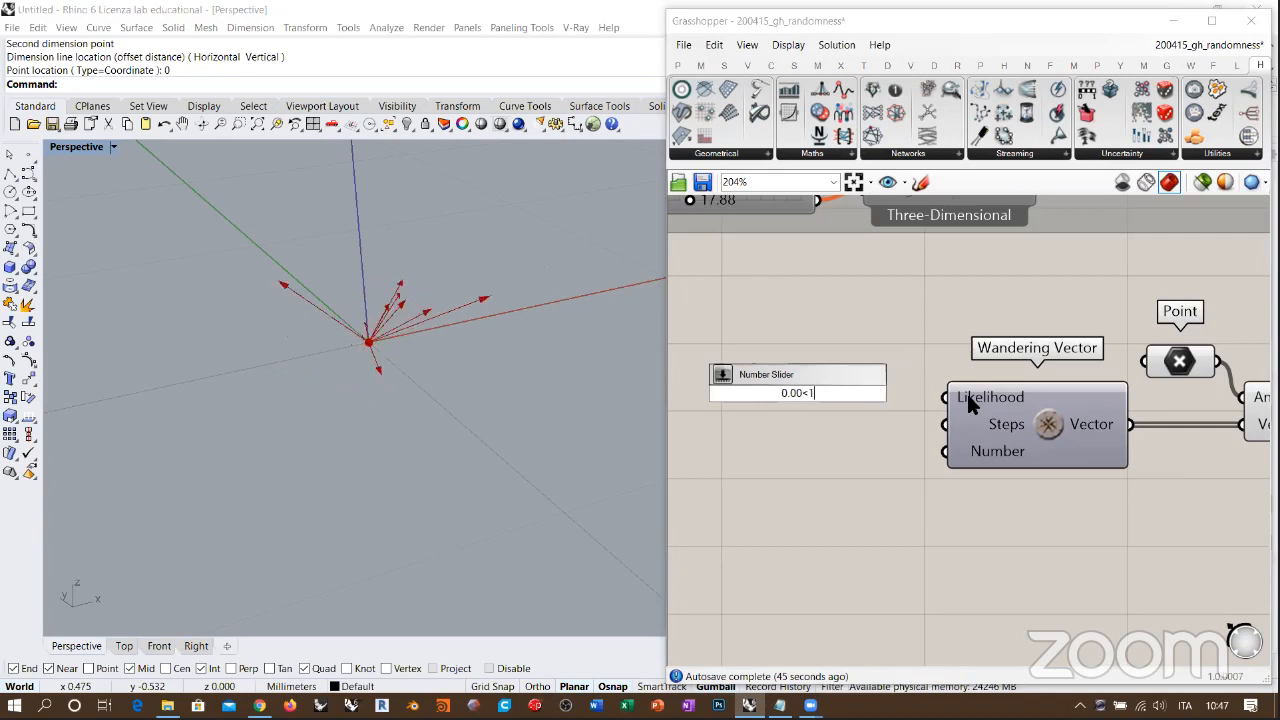
key(Return)
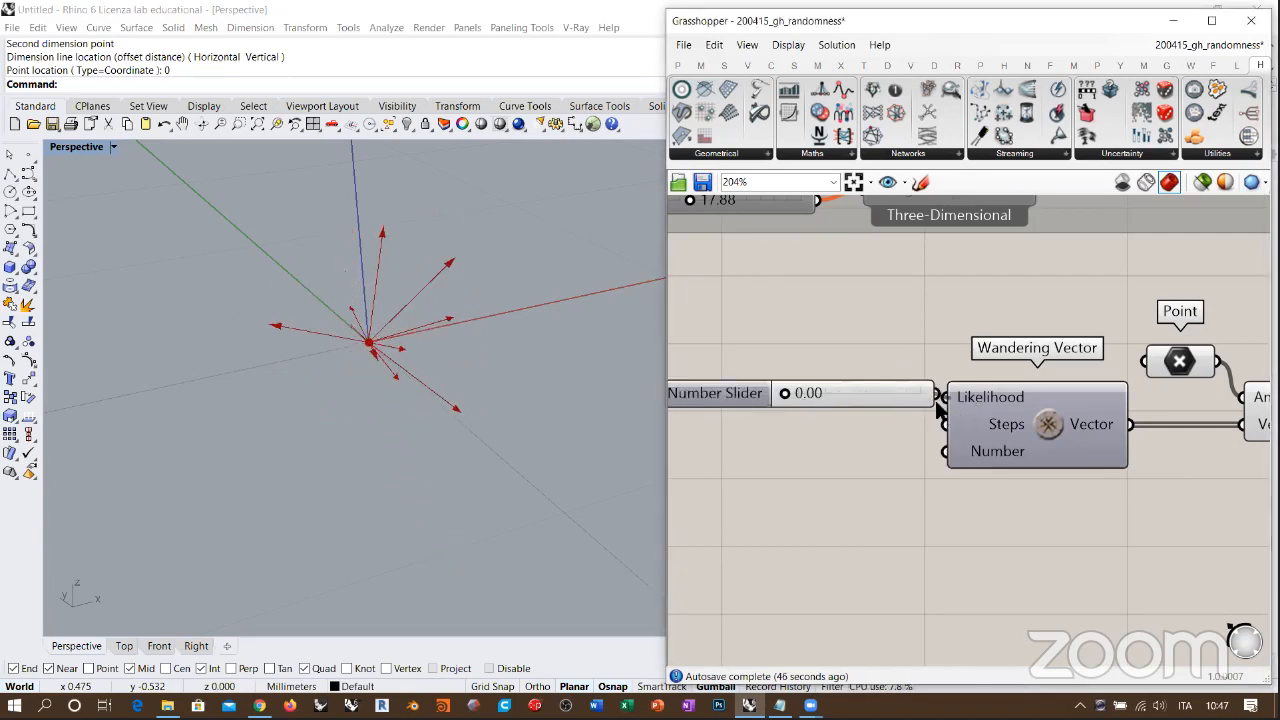
drag(889, 393, 870, 397)
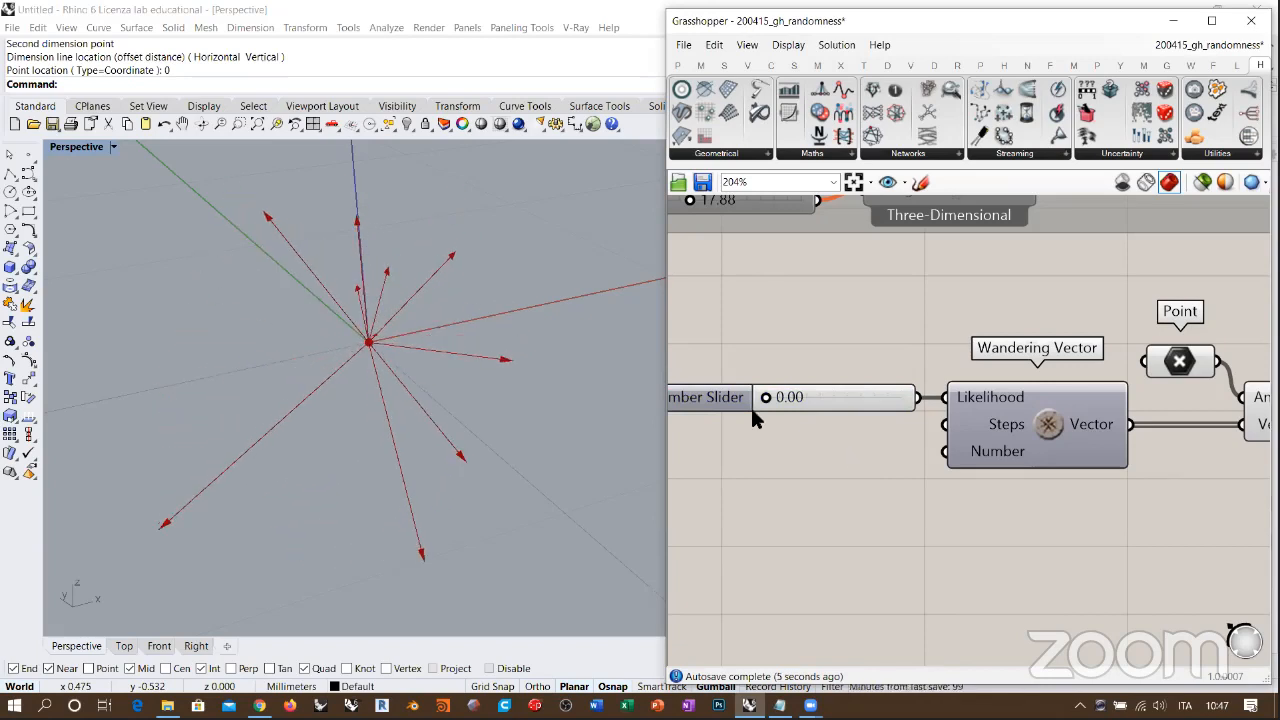
drag(767, 399, 937, 414)
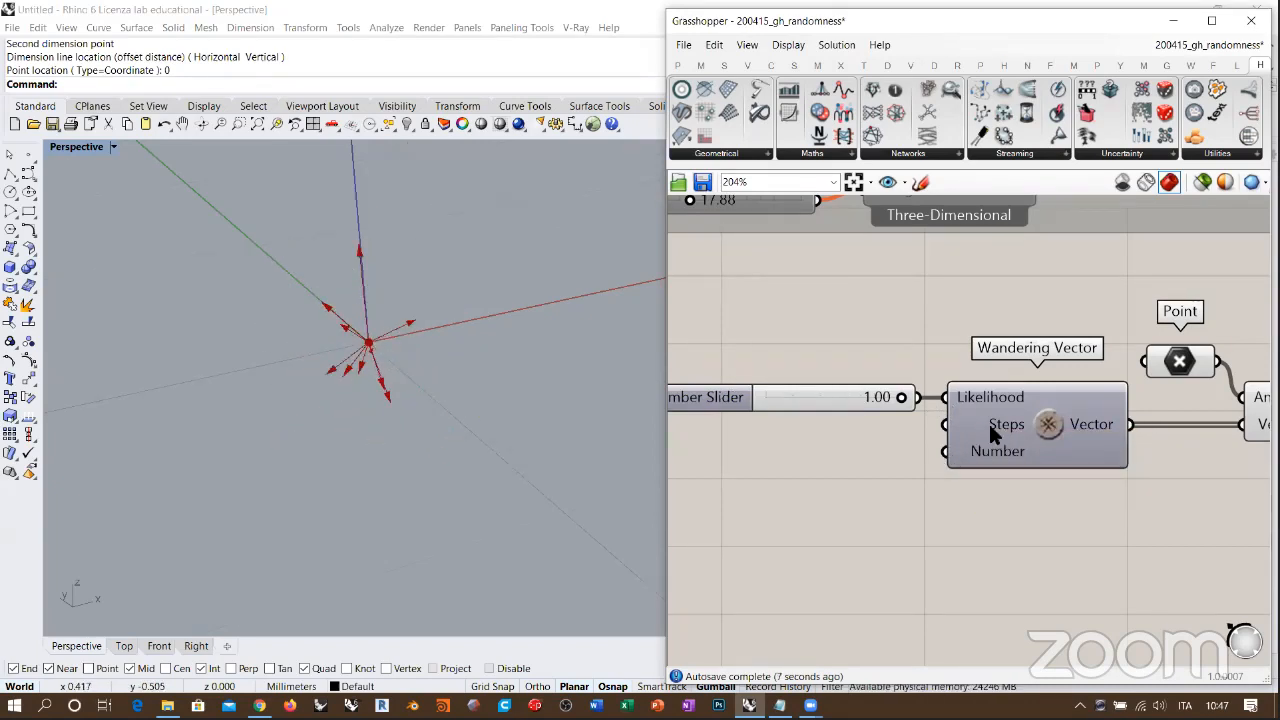
Step: Add an integer number slider set to 1, connect it to Wandering Vector's Steps input and place it below the Likelihood slider
mouse_move(990, 428)
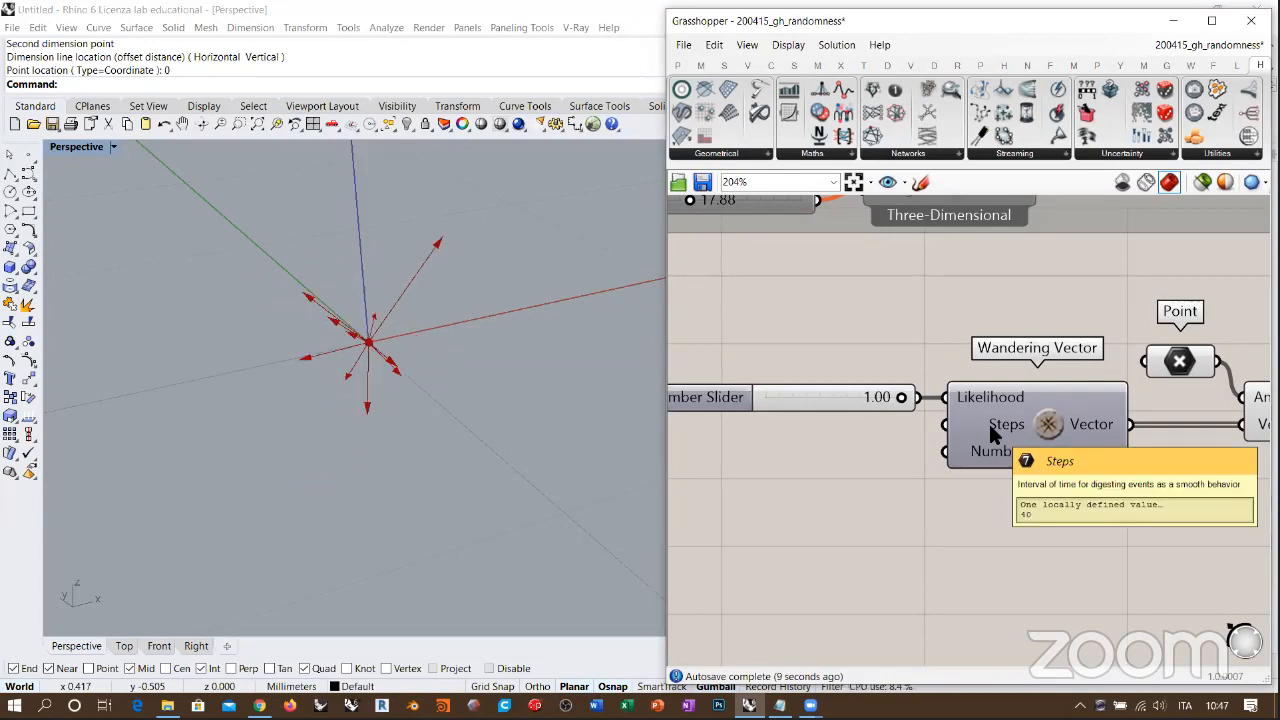
mouse_move(448, 385)
right_down()
mouse_move(443, 406)
mouse_move(440, 386)
mouse_move(432, 394)
right_up()
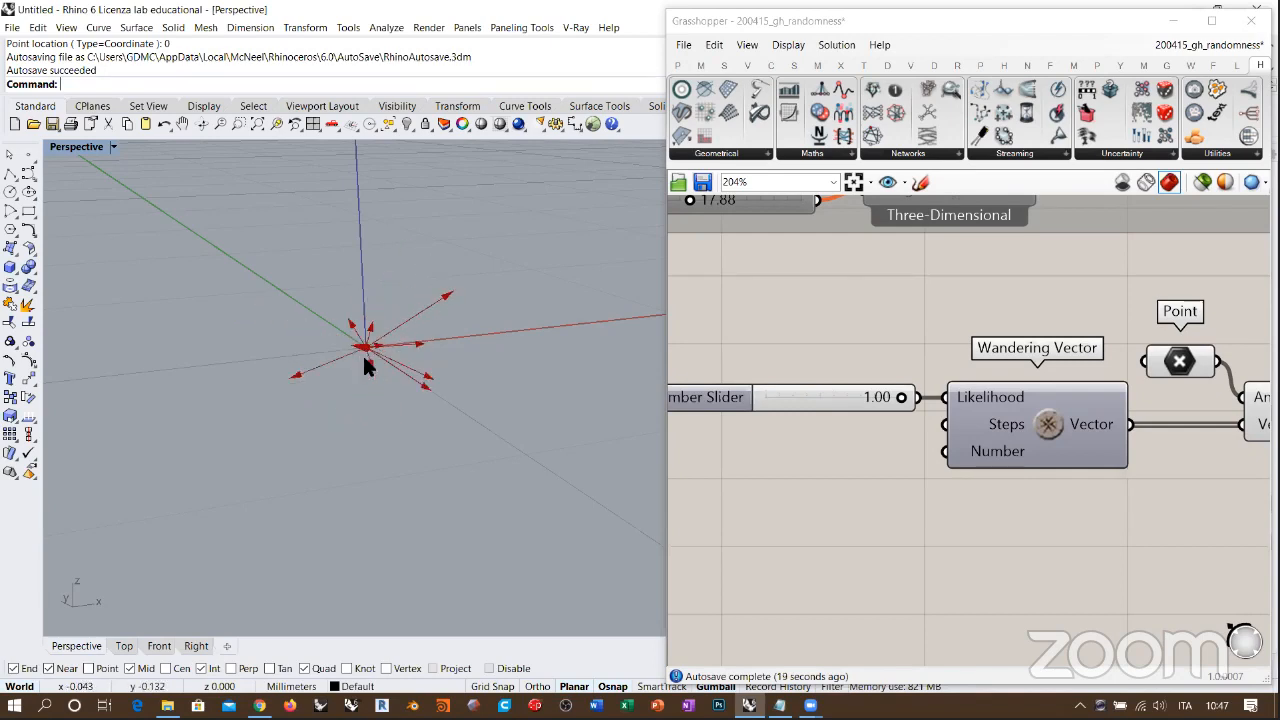
double_click(796, 490)
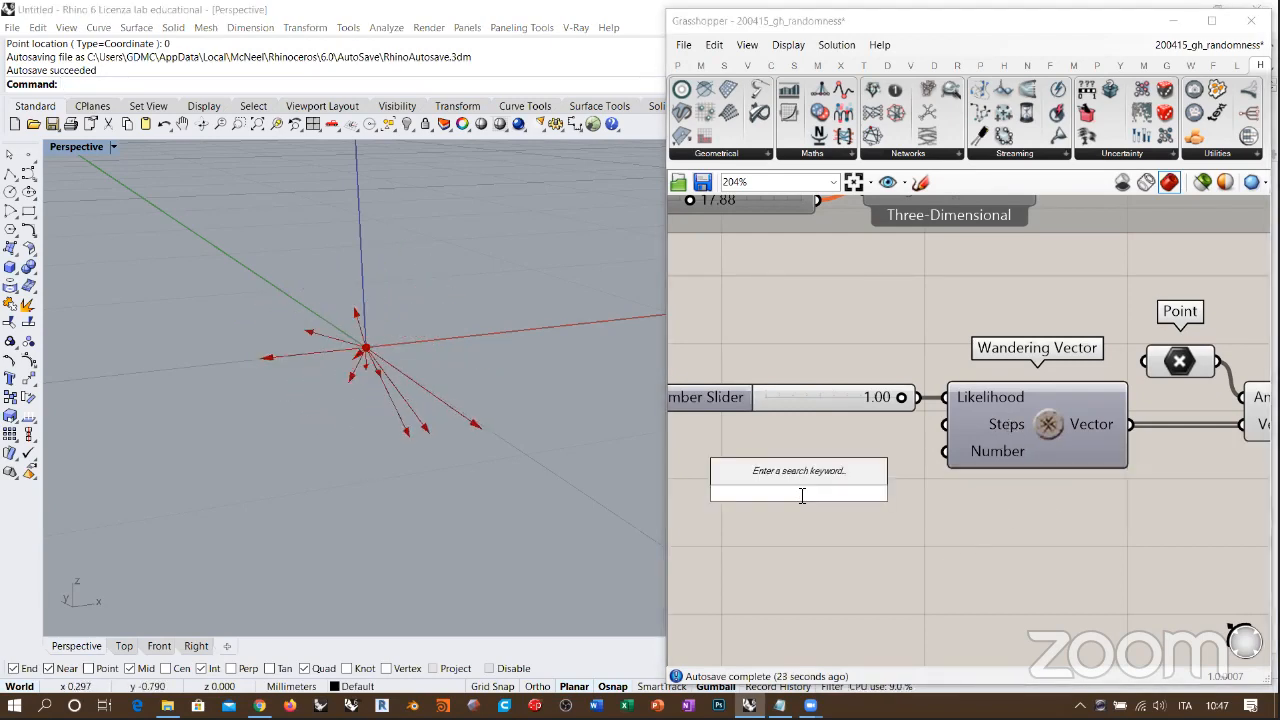
text(1<10)
key(Return)
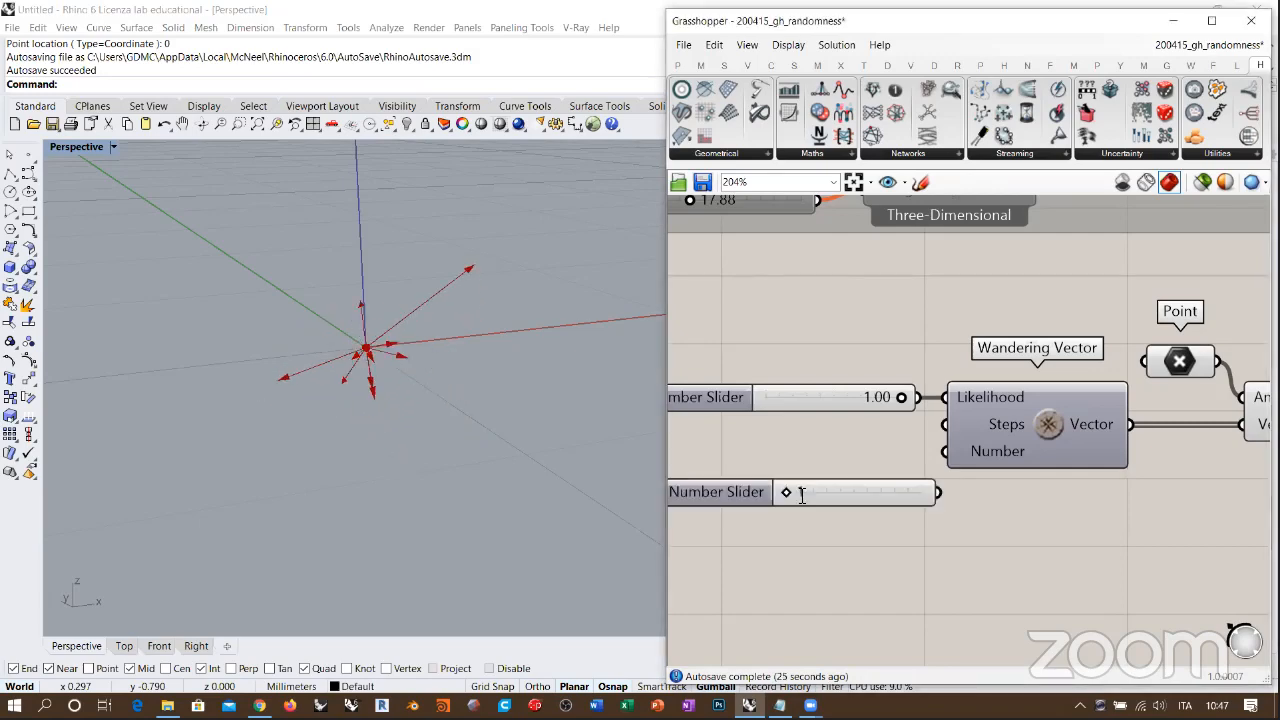
drag(937, 492, 944, 425)
drag(890, 480, 864, 425)
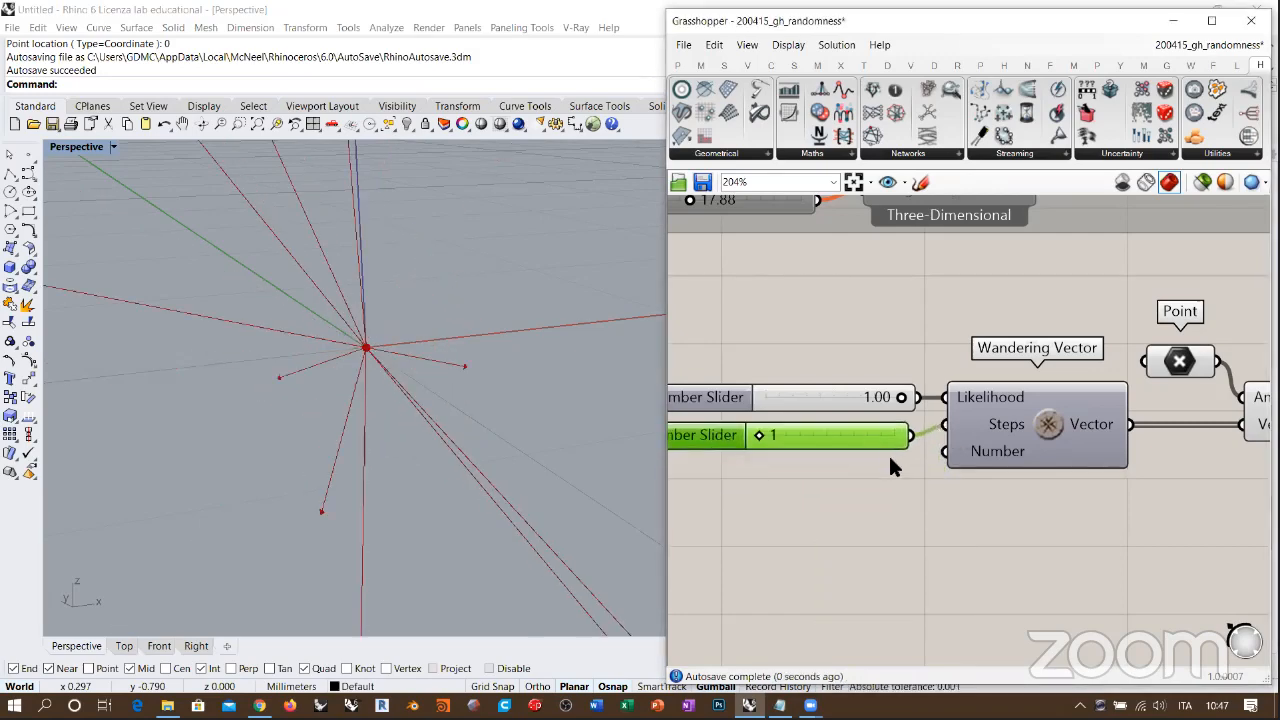
click(889, 460)
Step: Try the Likelihood slider and examine the moving vectors up close in the Perspective viewport
scroll(388, 392, down, 7)
right_drag(390, 396, 405, 424)
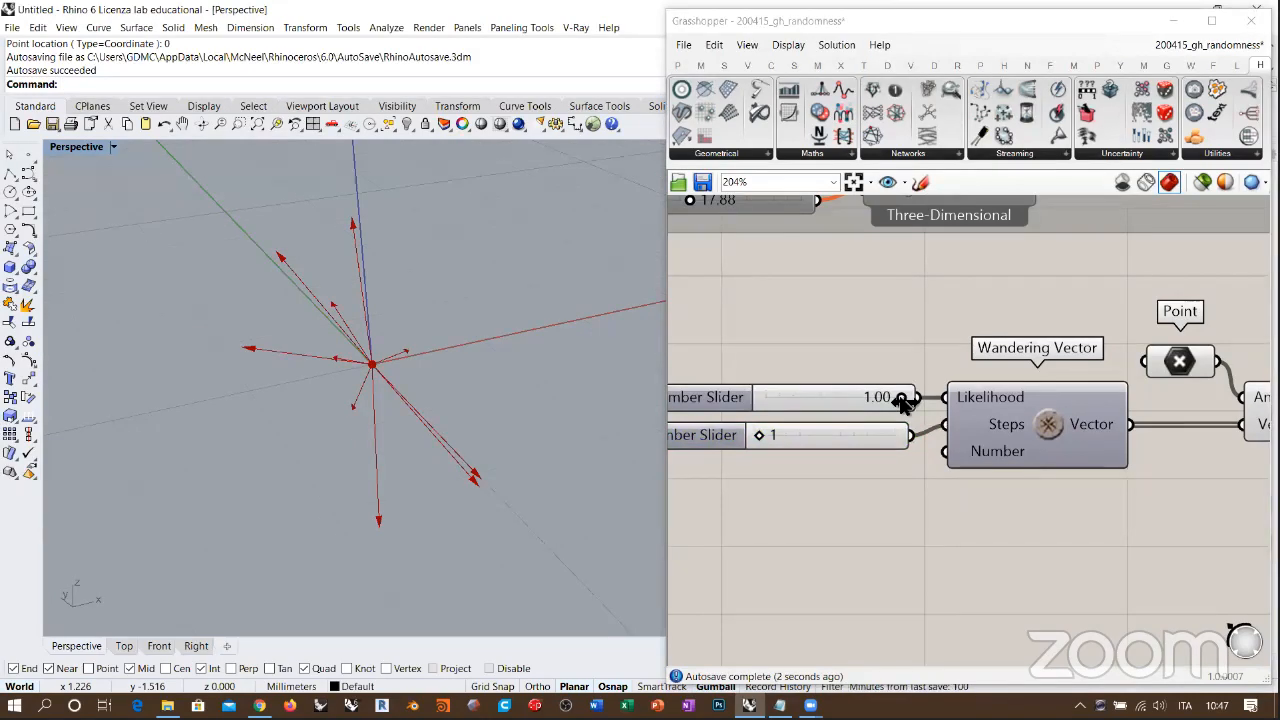
drag(901, 398, 832, 412)
scroll(357, 329, up, 8)
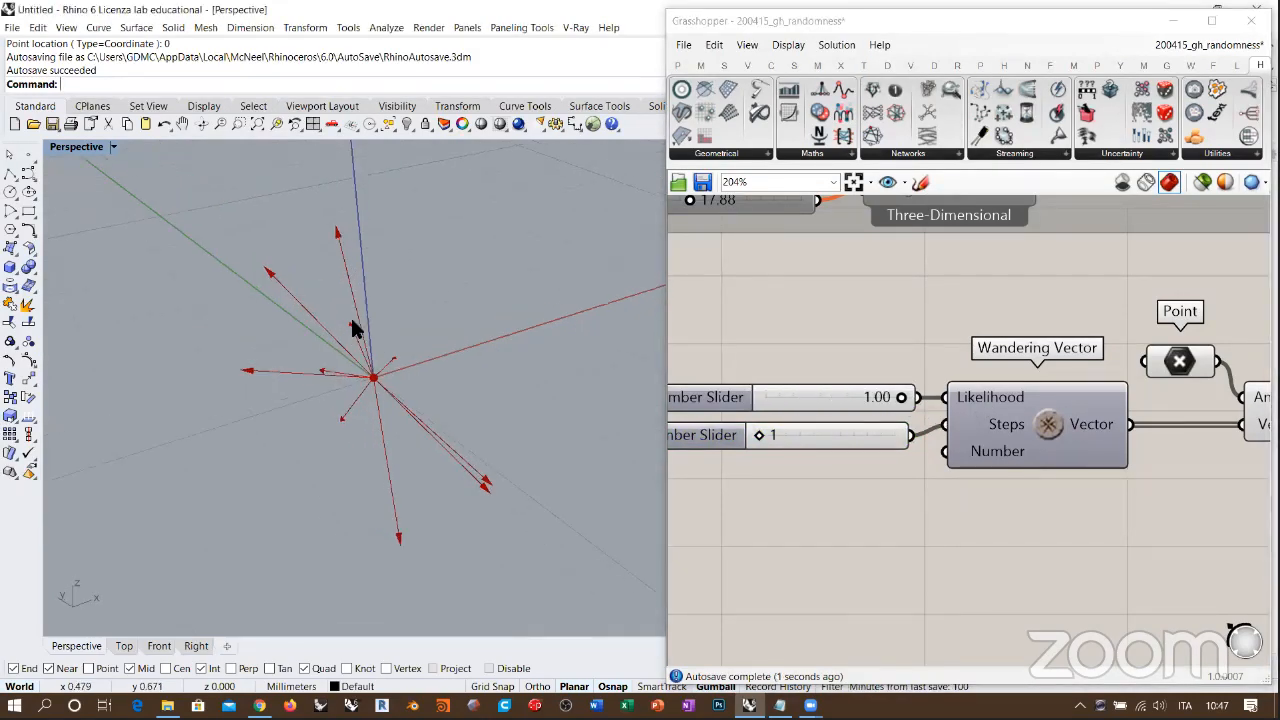
shift+right_drag(298, 342, 382, 323)
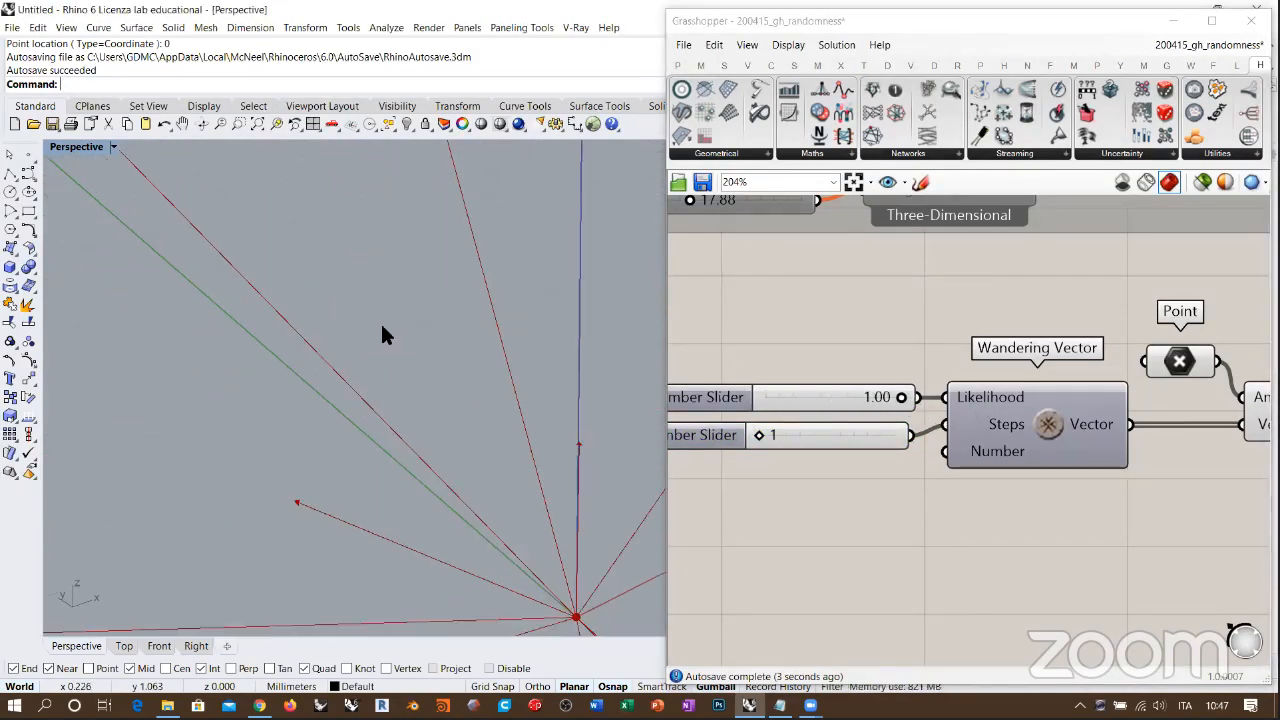
shift+right_drag(497, 370, 469, 486)
shift+right_drag(383, 256, 440, 496)
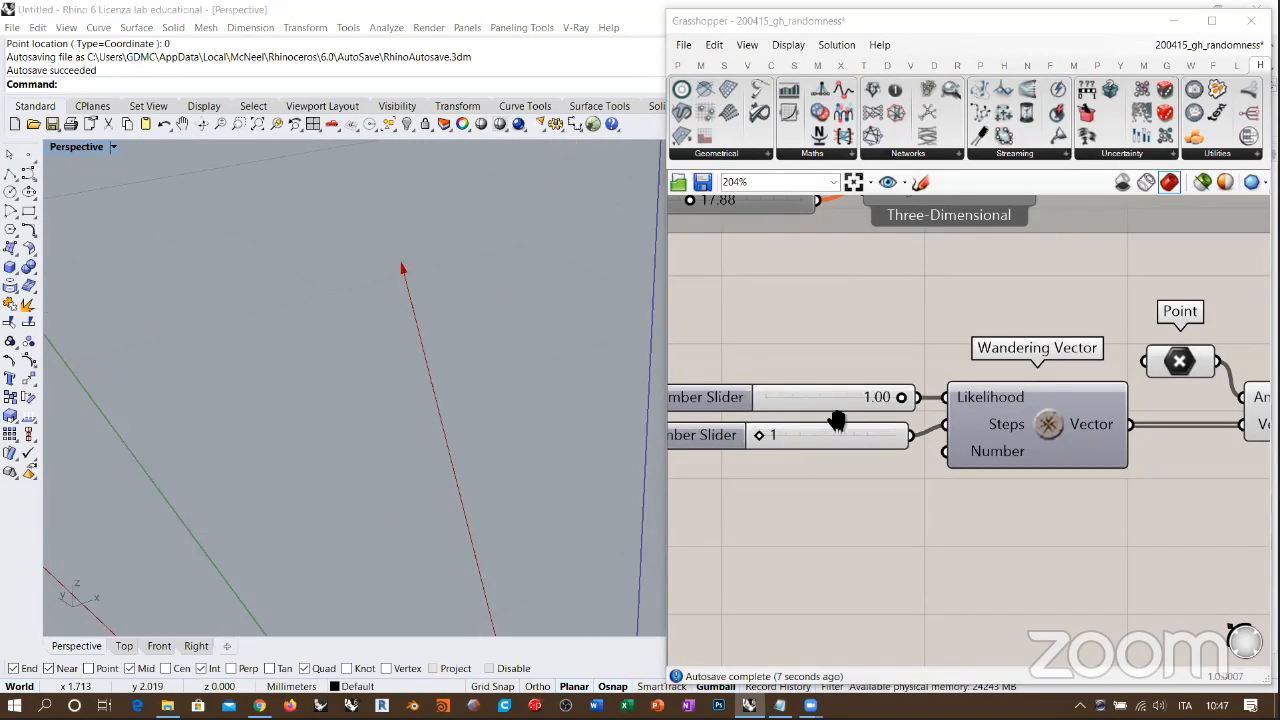
Step: Set the Steps slider to 2 and inspect how the wandering vectors move
scroll(836, 423, up, 5)
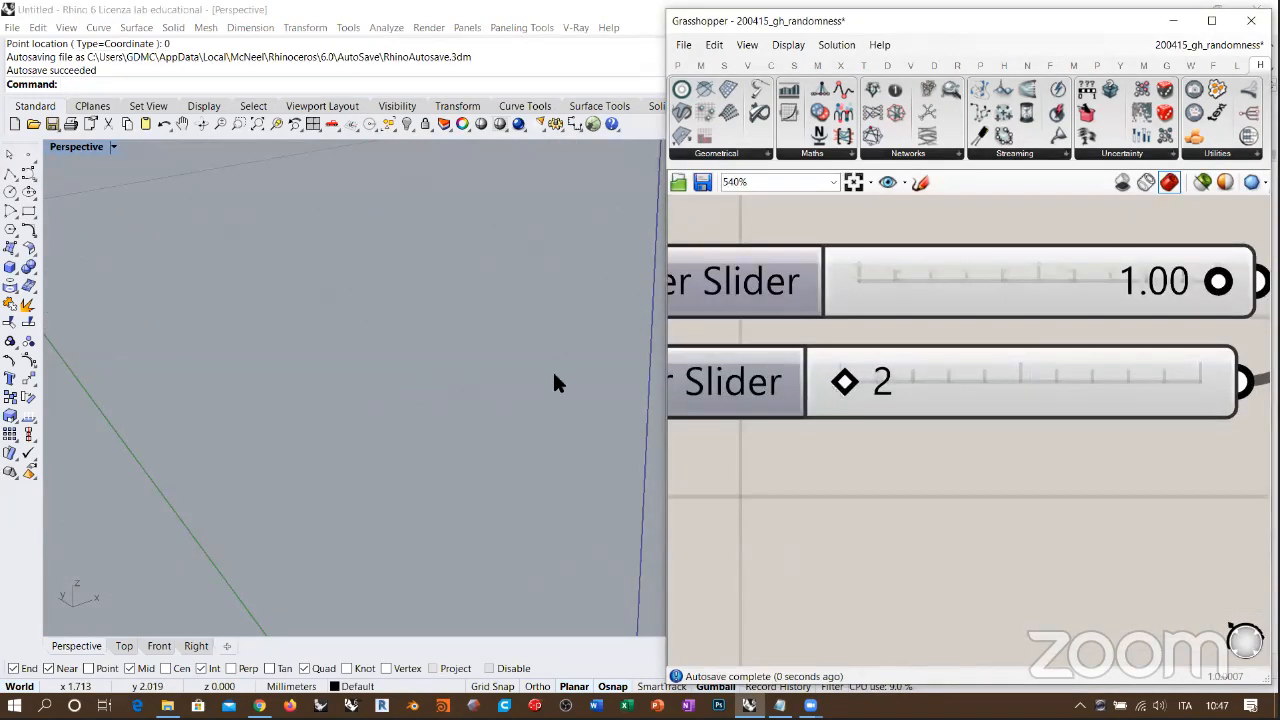
scroll(383, 420, down, 8)
scroll(439, 434, up, 4)
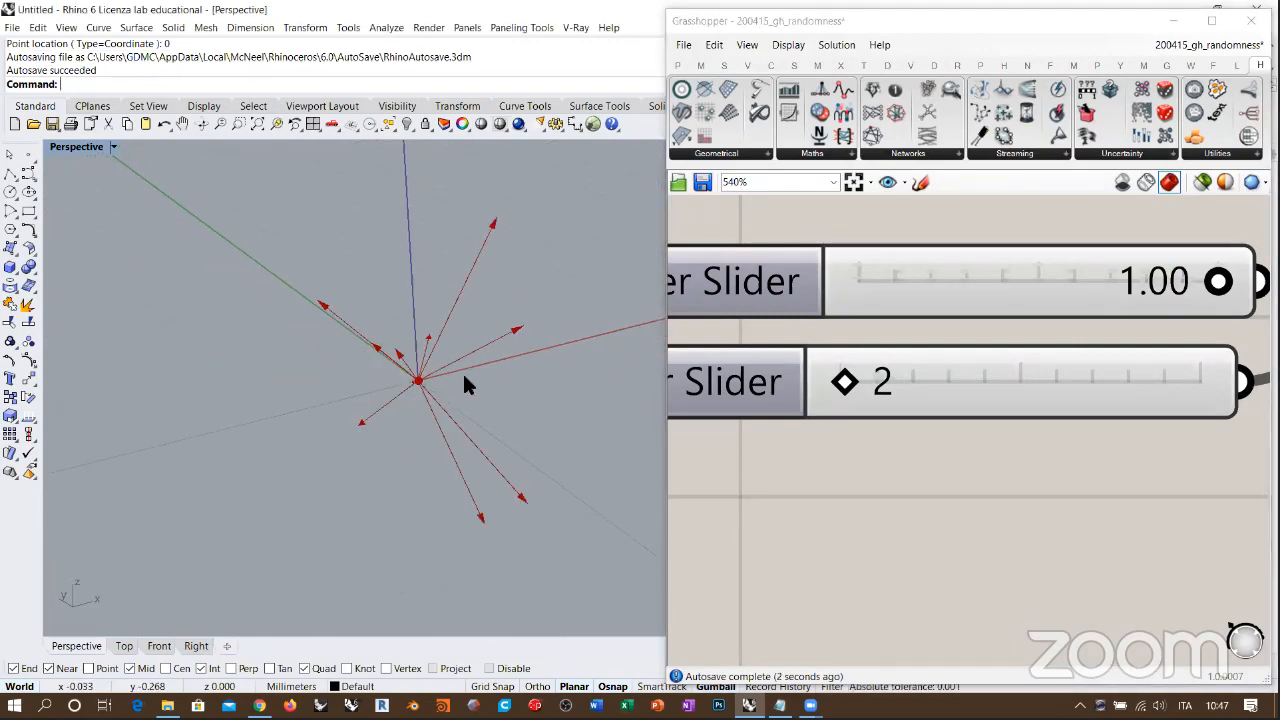
right_drag(465, 385, 493, 385)
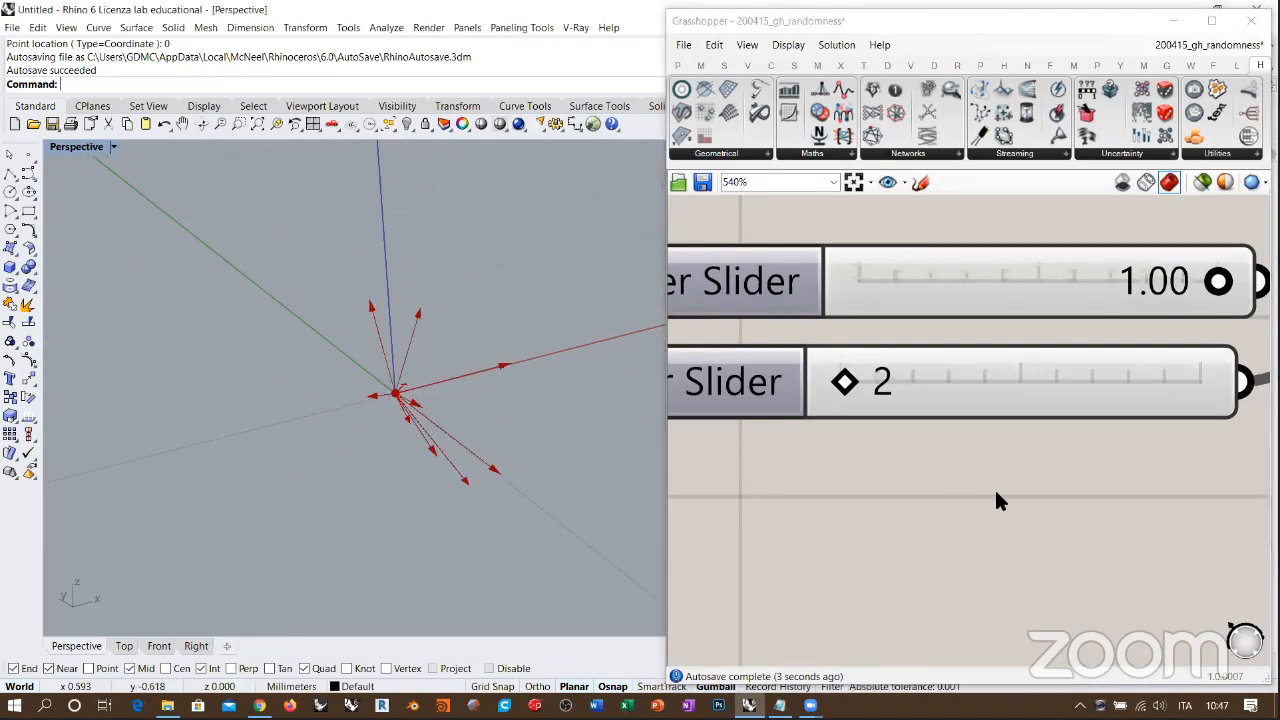
scroll(834, 420, down, 3)
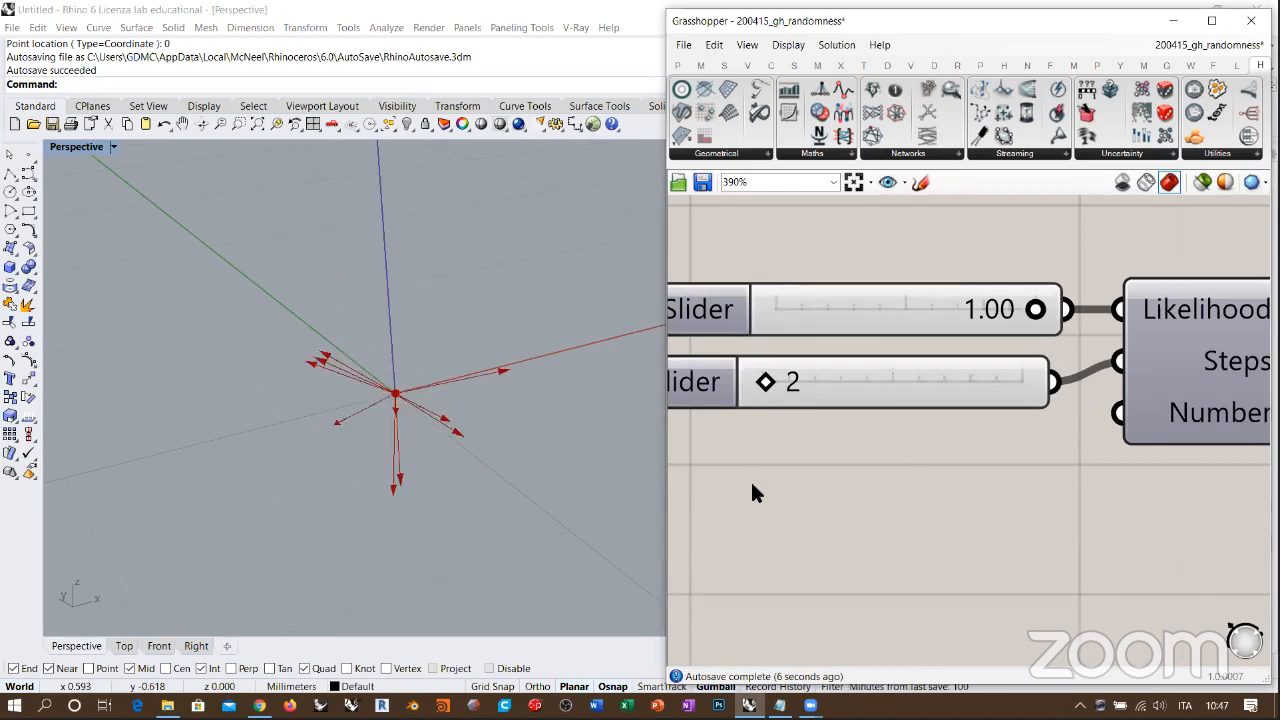
scroll(916, 458, down, 3)
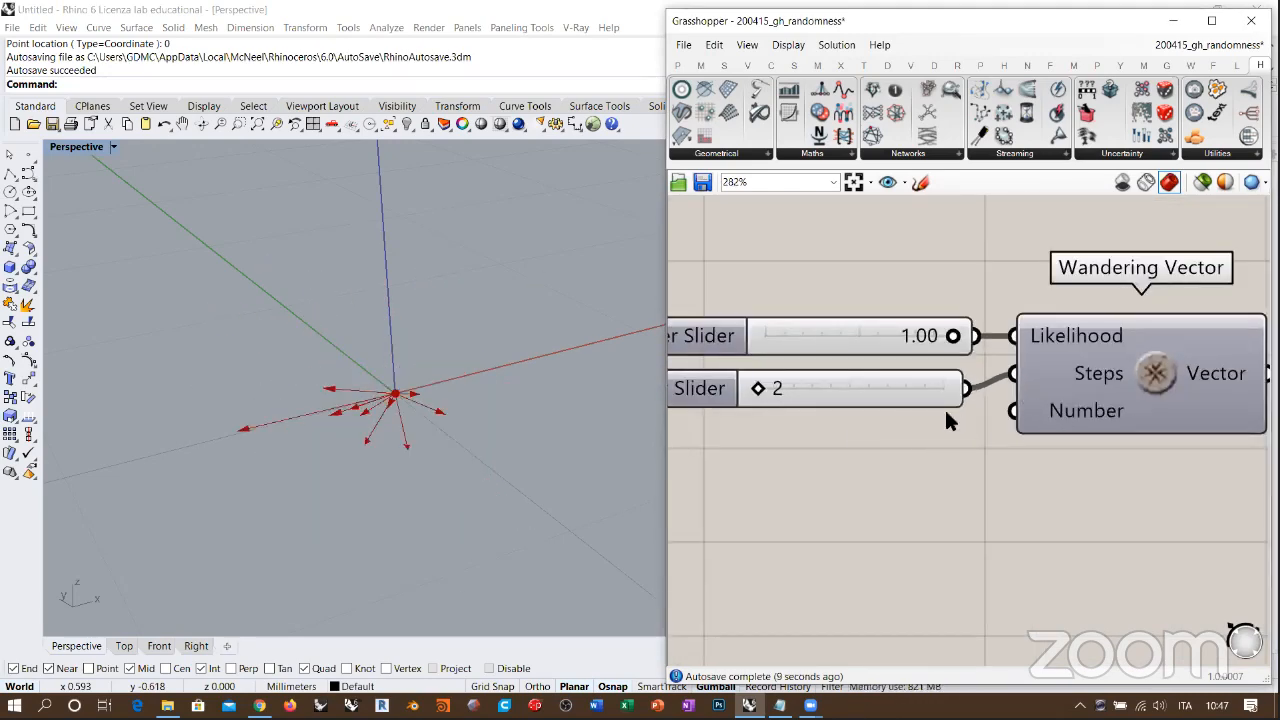
Step: Align the Steps slider beneath the Likelihood slider, set it to 100 and inspect the wandering vectors in the Perspective viewport
drag(926, 386, 937, 381)
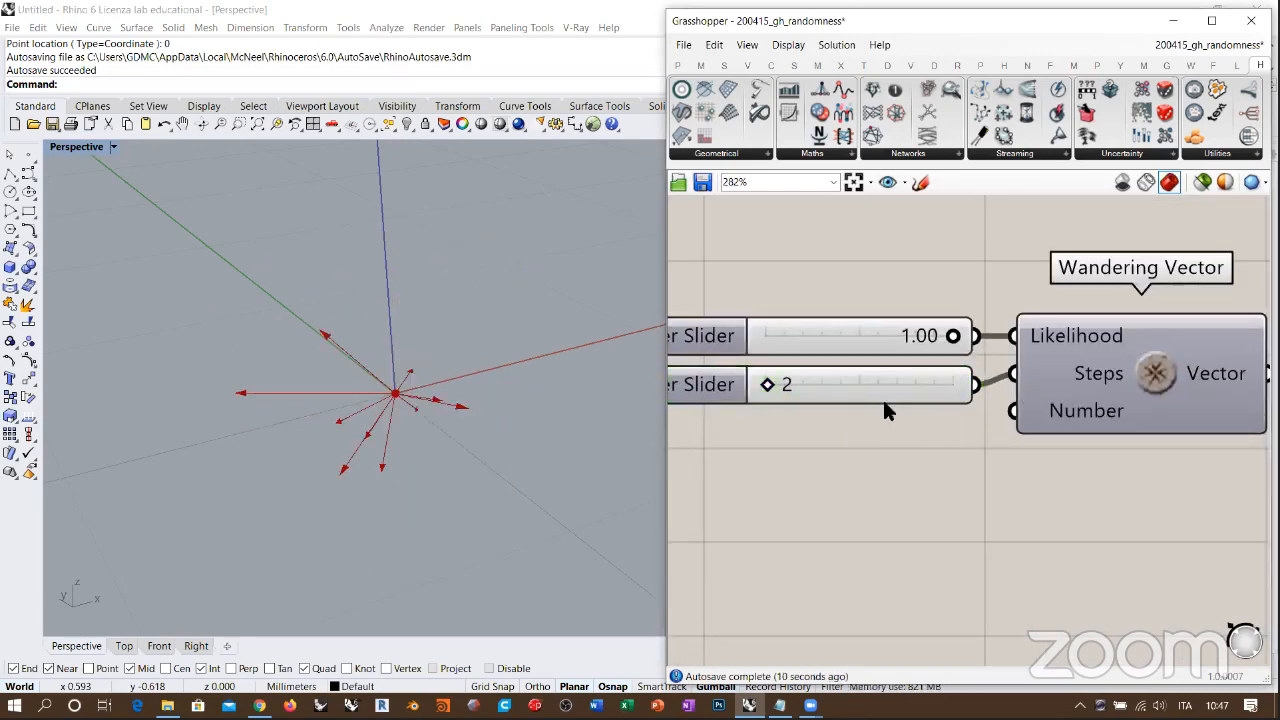
right_drag(758, 482, 733, 516)
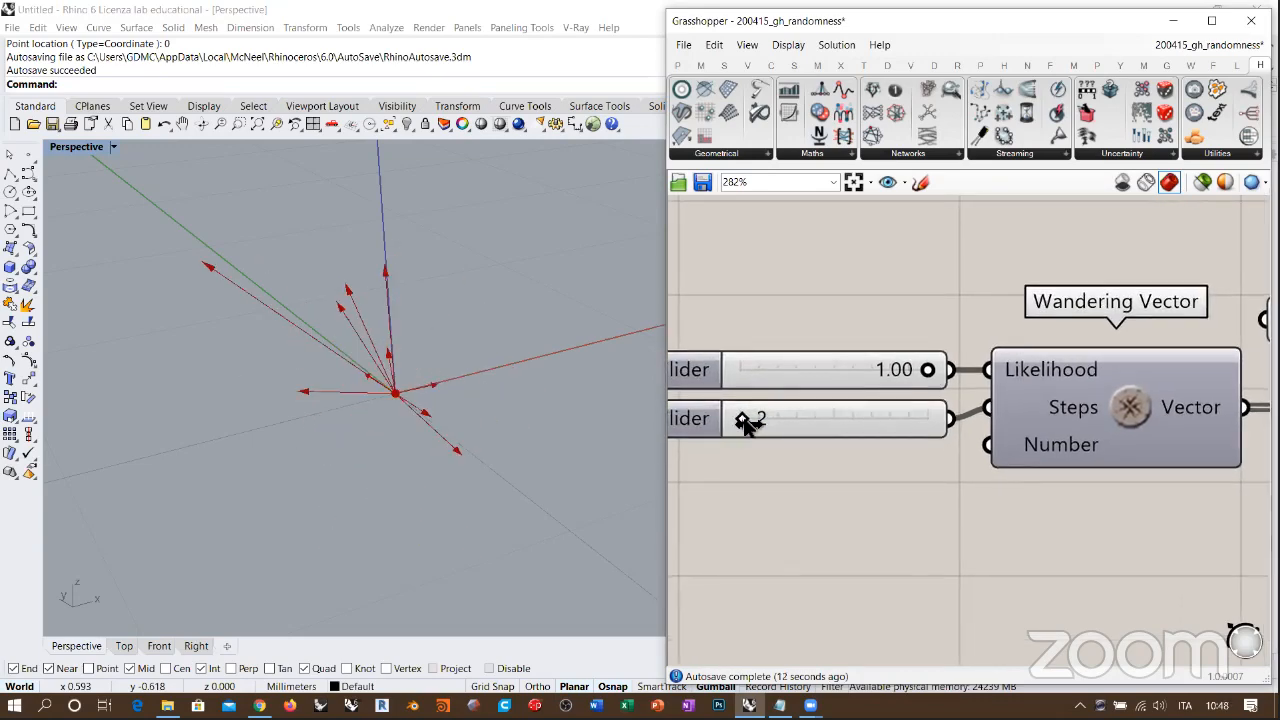
drag(747, 420, 933, 420)
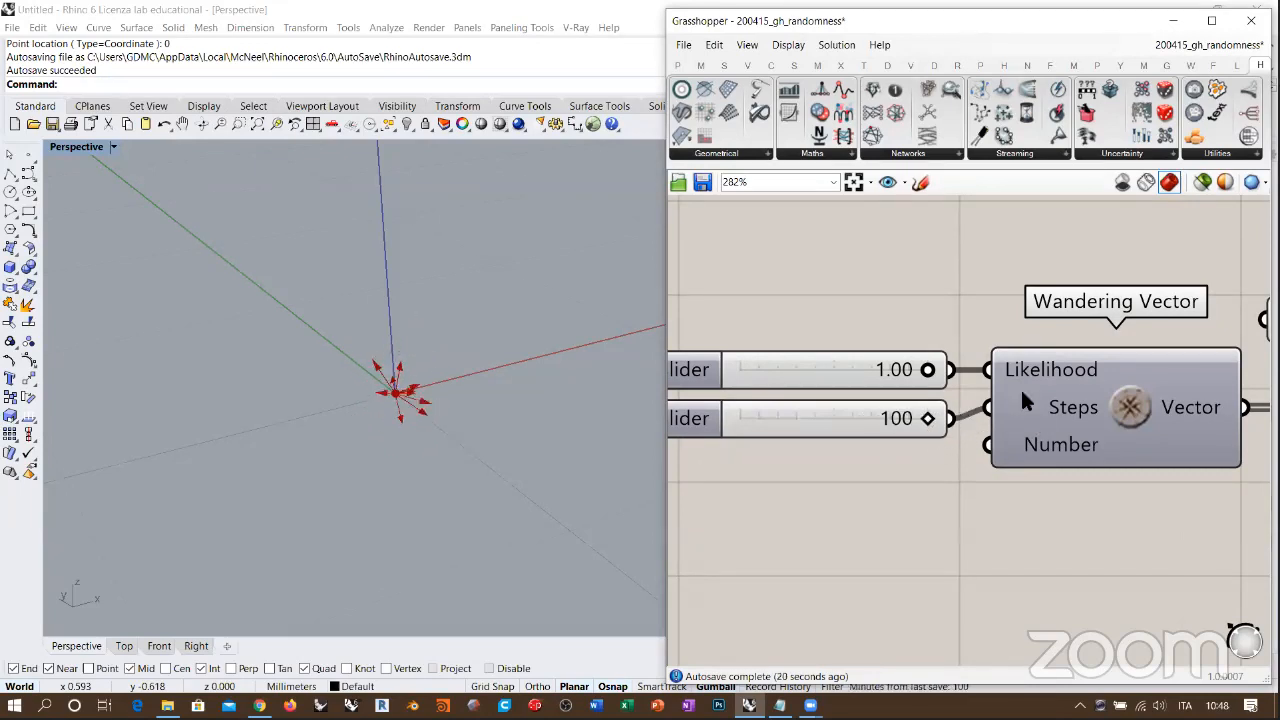
right_drag(447, 406, 360, 338)
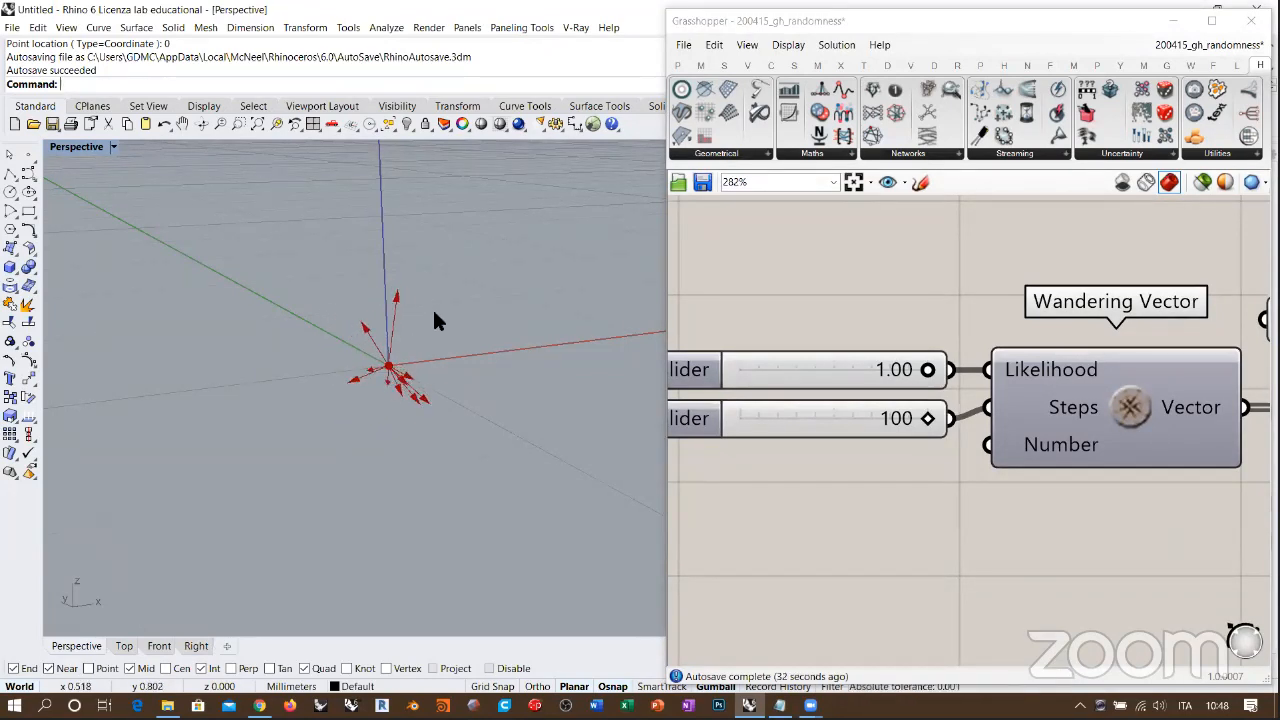
right_drag(614, 391, 451, 371)
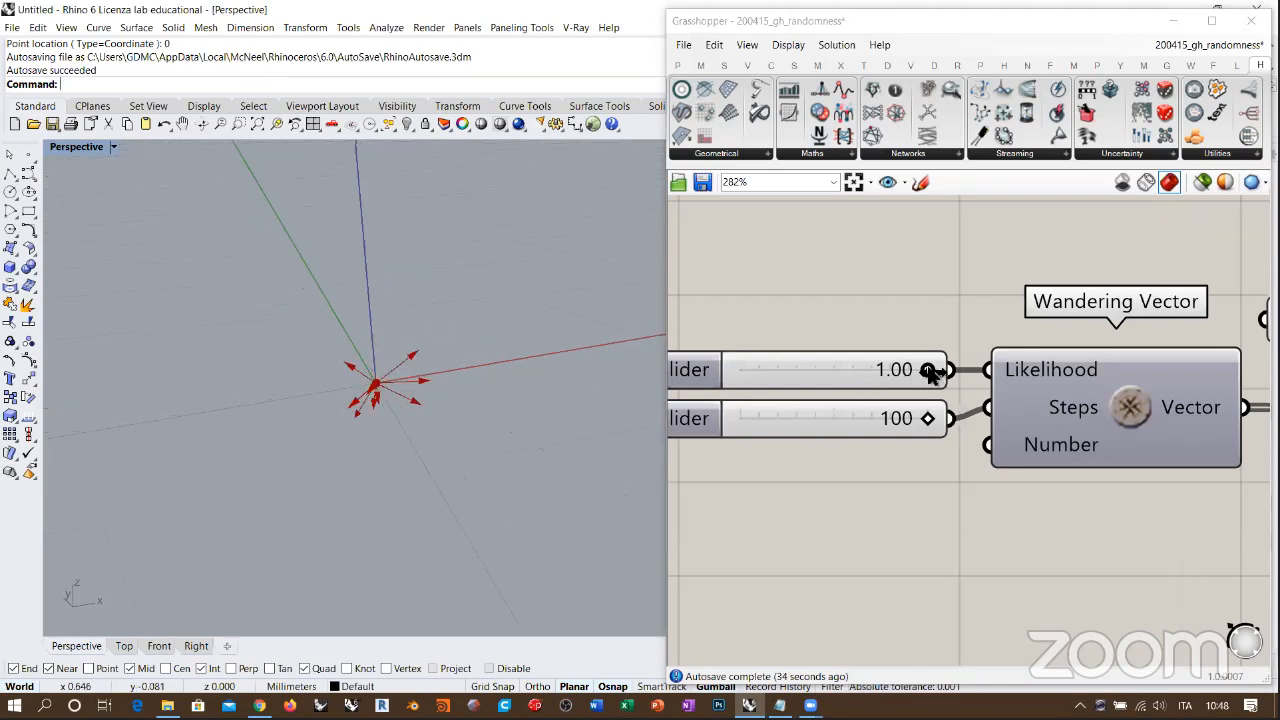
drag(930, 371, 983, 373)
scroll(1000, 460, down, 5)
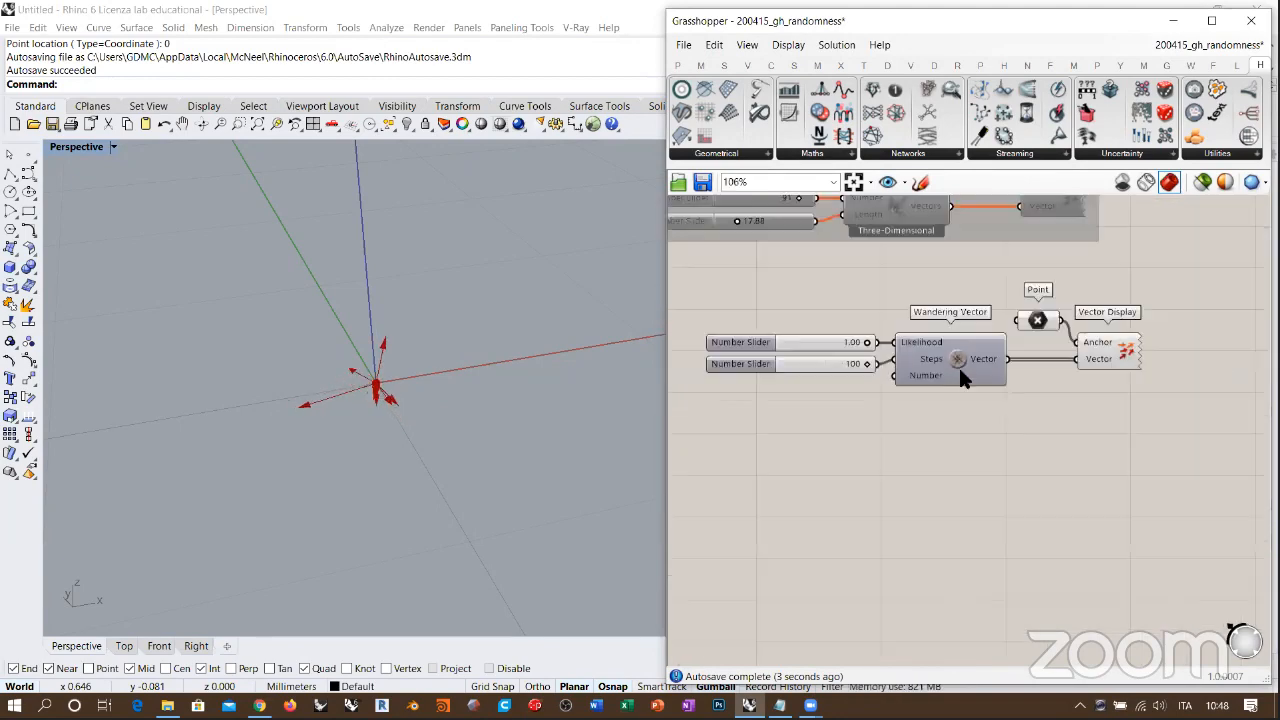
right_drag(520, 330, 310, 330)
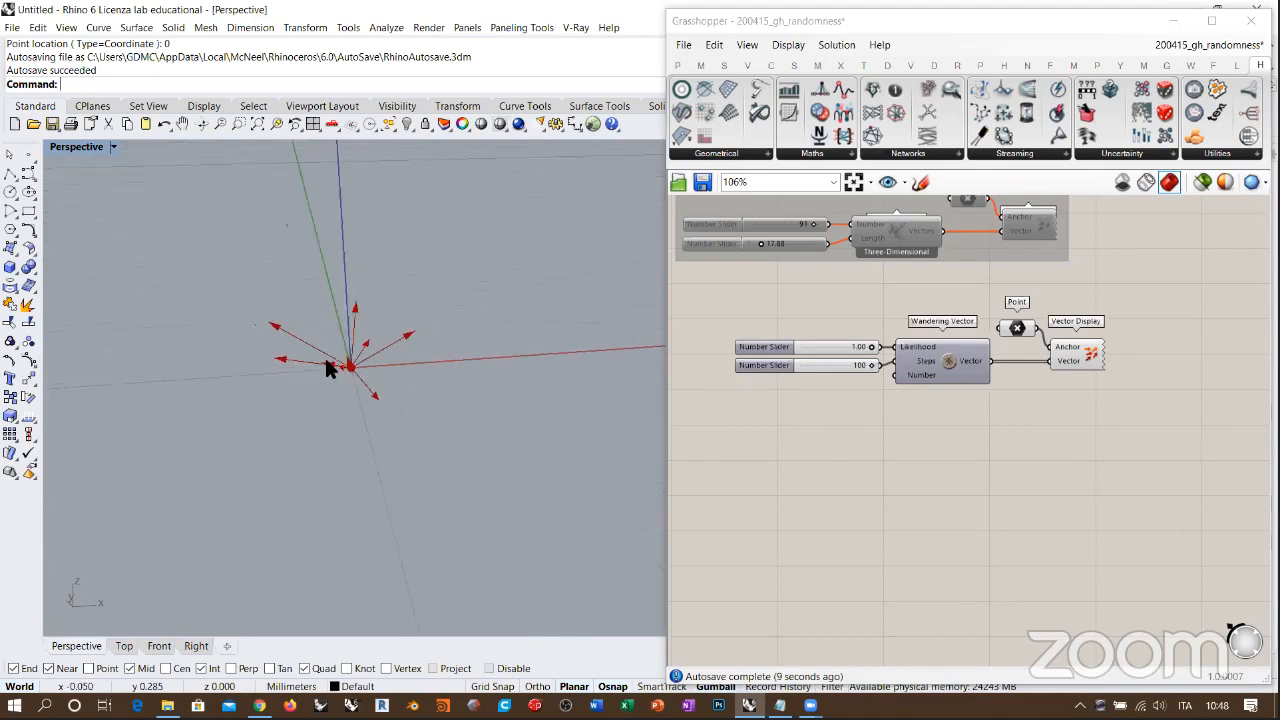
Step: Add a Move component, connecting Point to its Geometry input and Wandering Vector's Vector output to its Motion input
right_drag(1078, 410, 918, 407)
scroll(918, 407, up, 3)
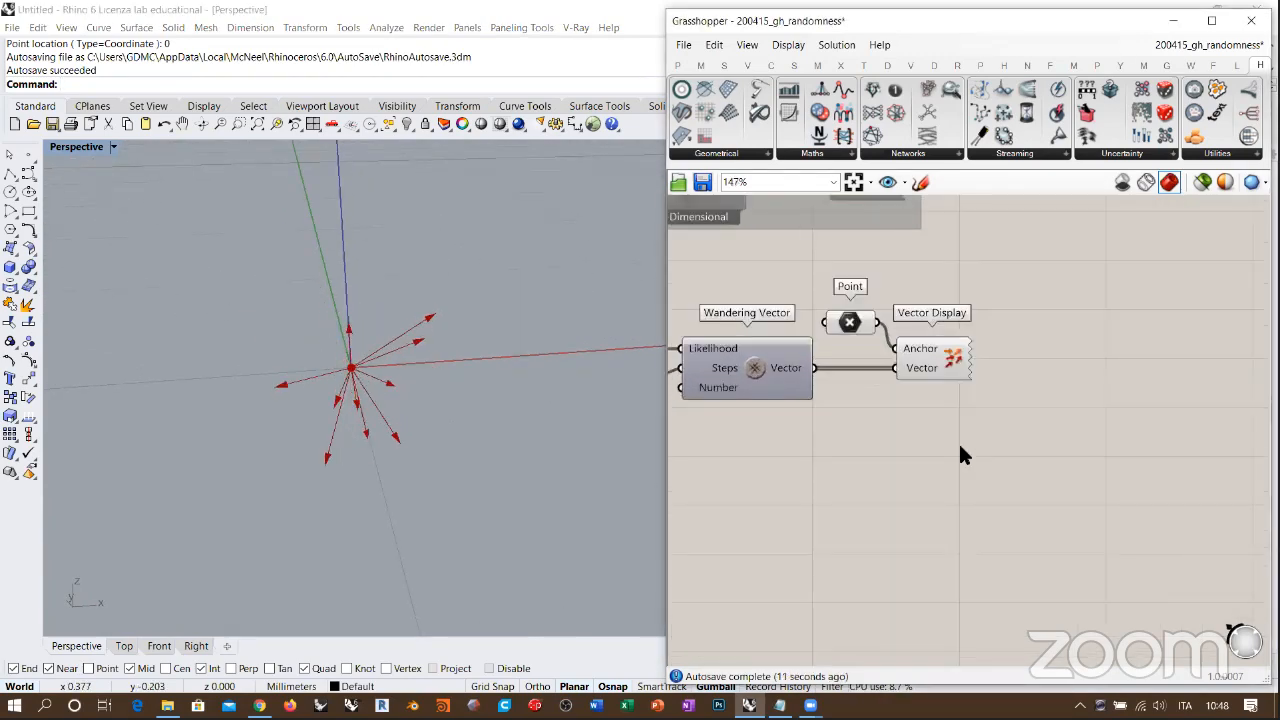
double_click(960, 440)
drag(866, 330, 797, 297)
double_click(1066, 443)
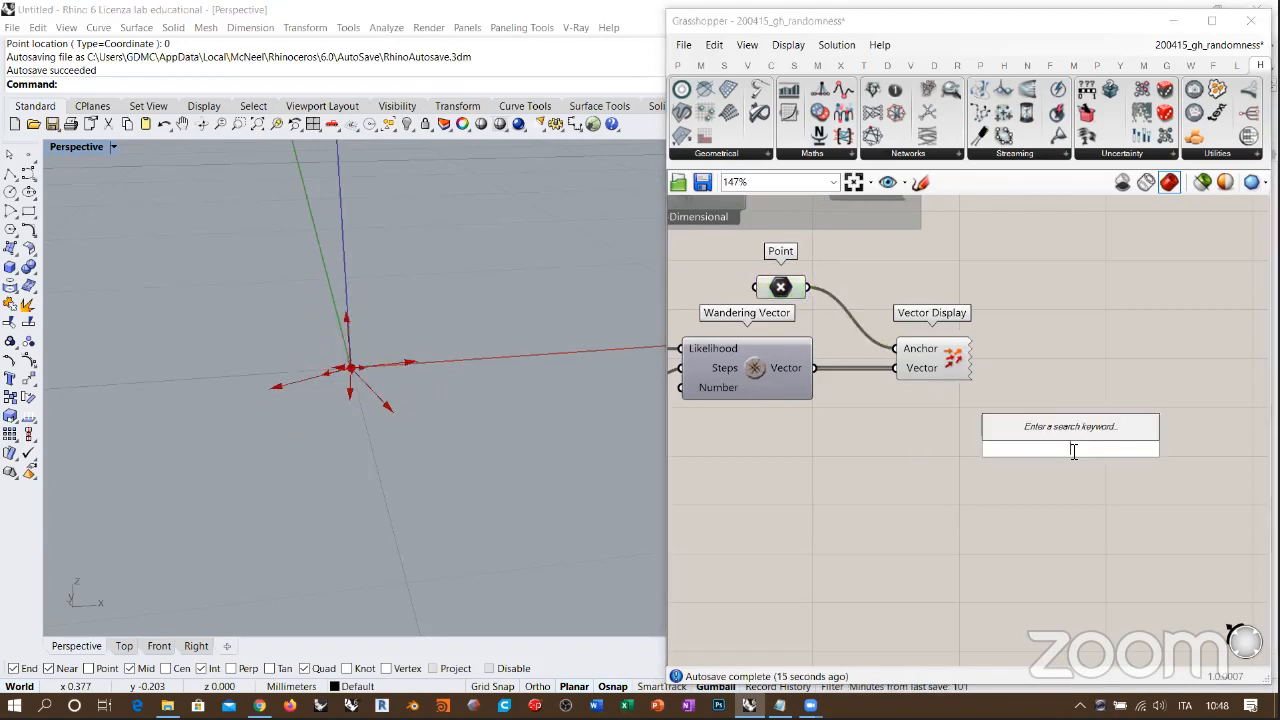
text(mov)
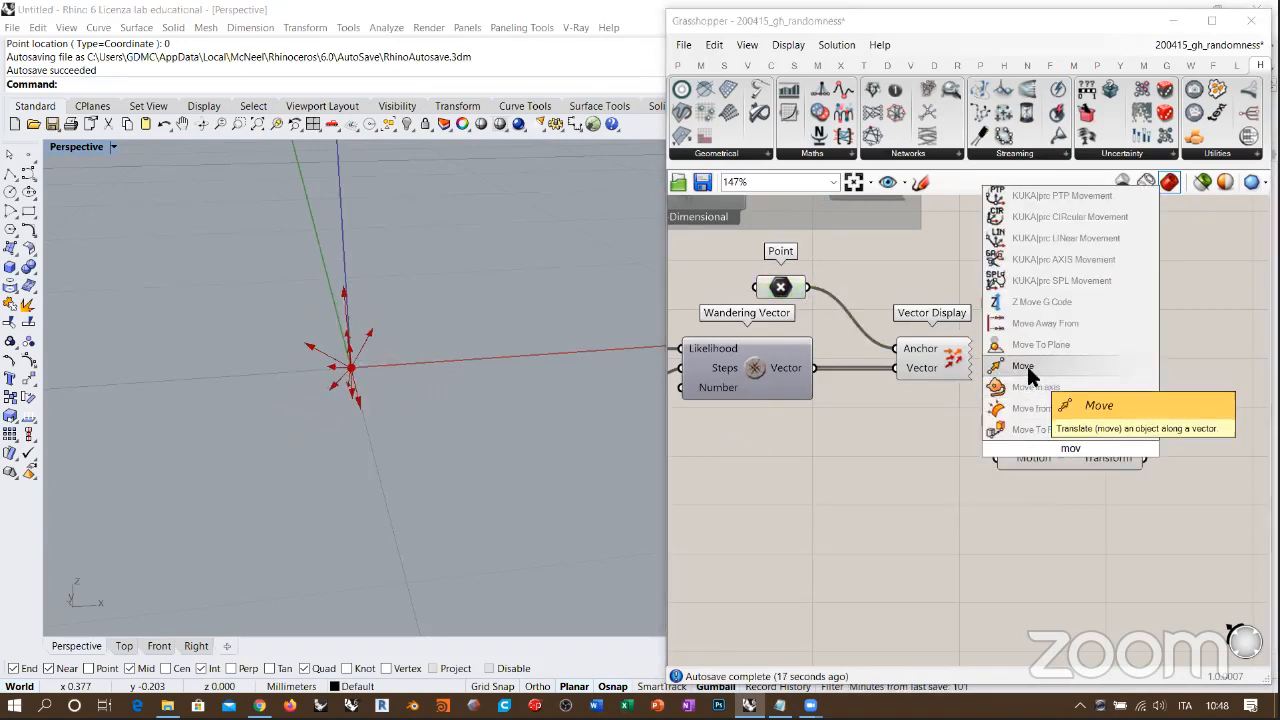
click(1024, 366)
drag(808, 287, 980, 440)
drag(998, 460, 812, 368)
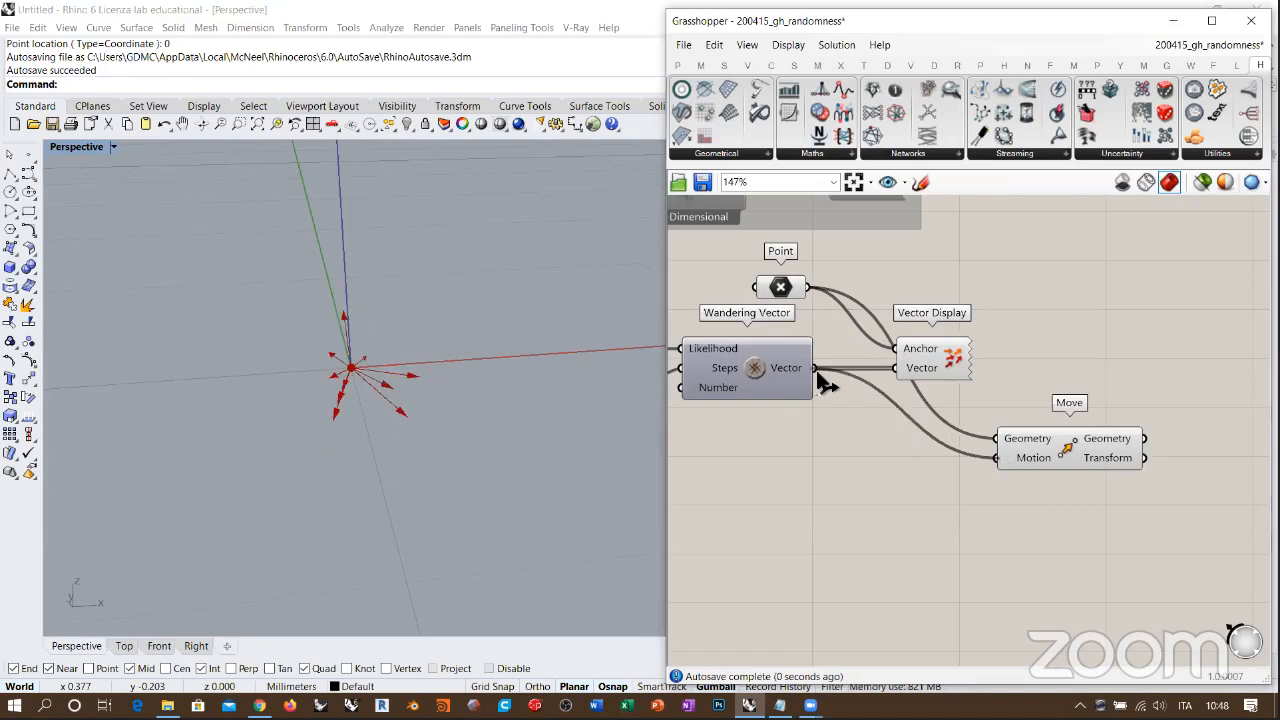
Step: Place Vector Display level with the Point parameter and hide the previews of both components
click(957, 340)
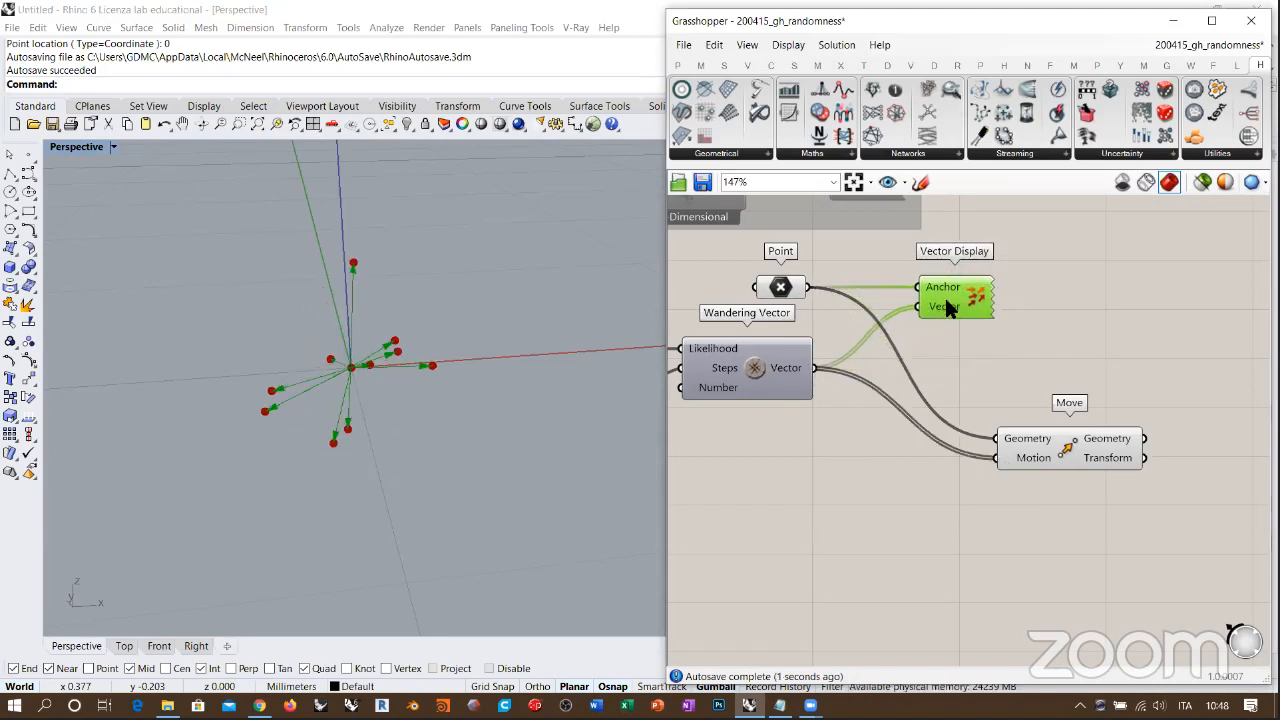
click(990, 345)
right_drag(720, 403, 884, 400)
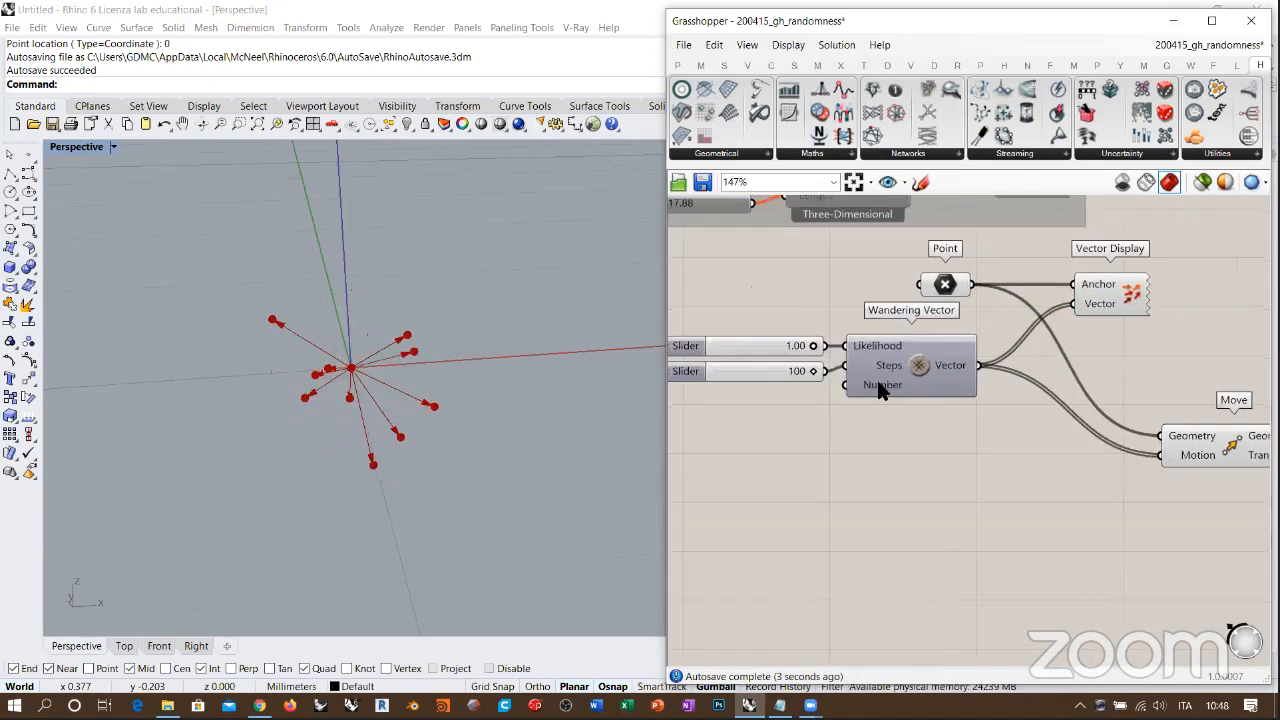
mouse_move(877, 389)
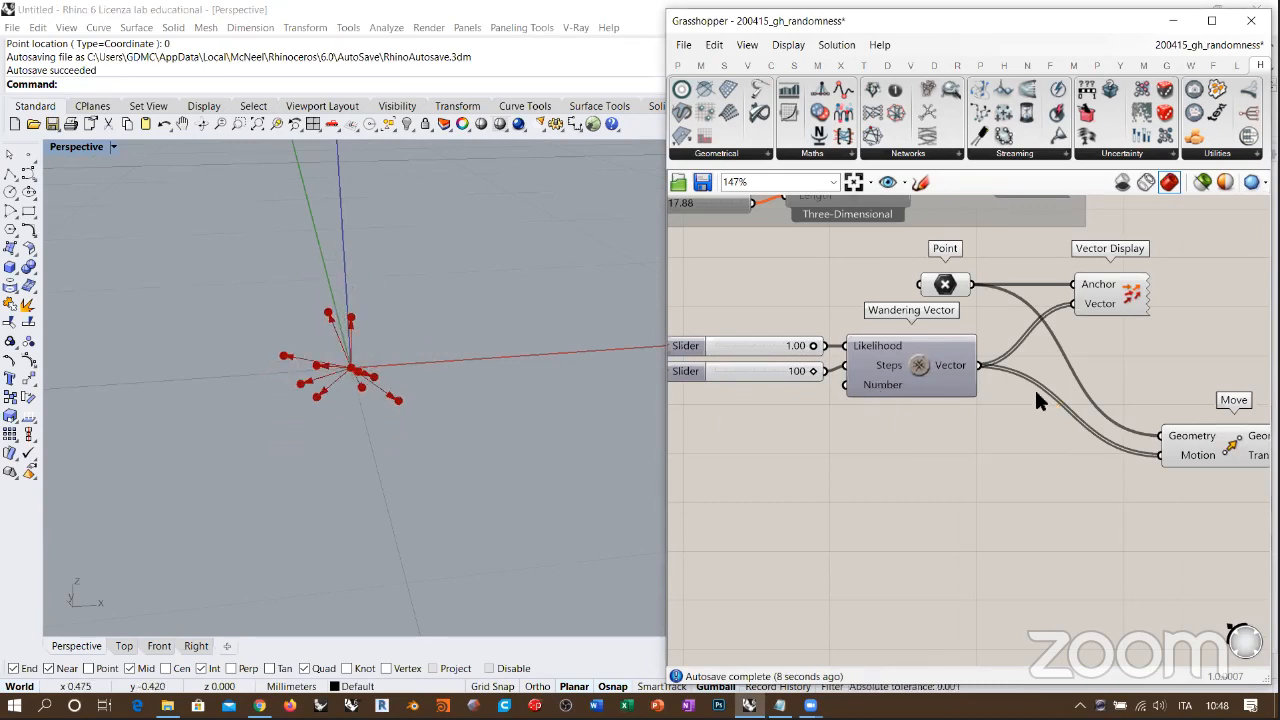
right_drag(1034, 387, 938, 411)
click(1012, 313)
key(ctrl+q)
click(1102, 354)
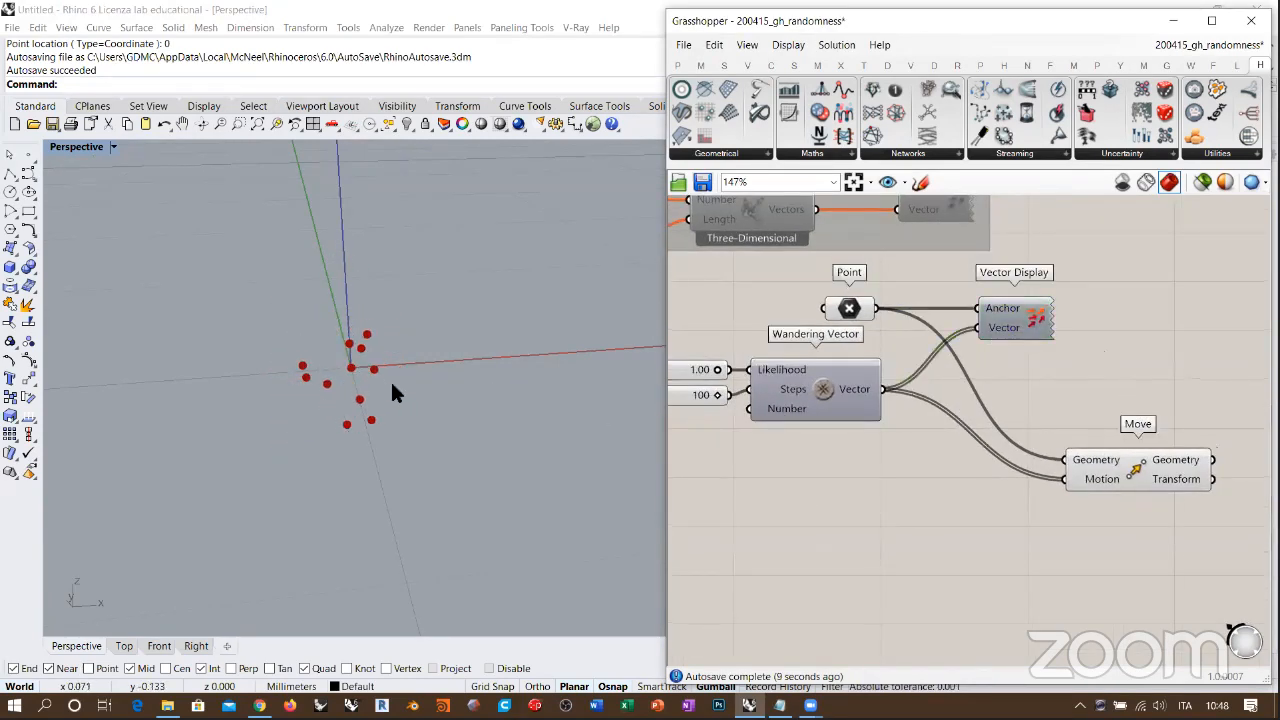
right_drag(392, 384, 354, 379)
click(849, 308)
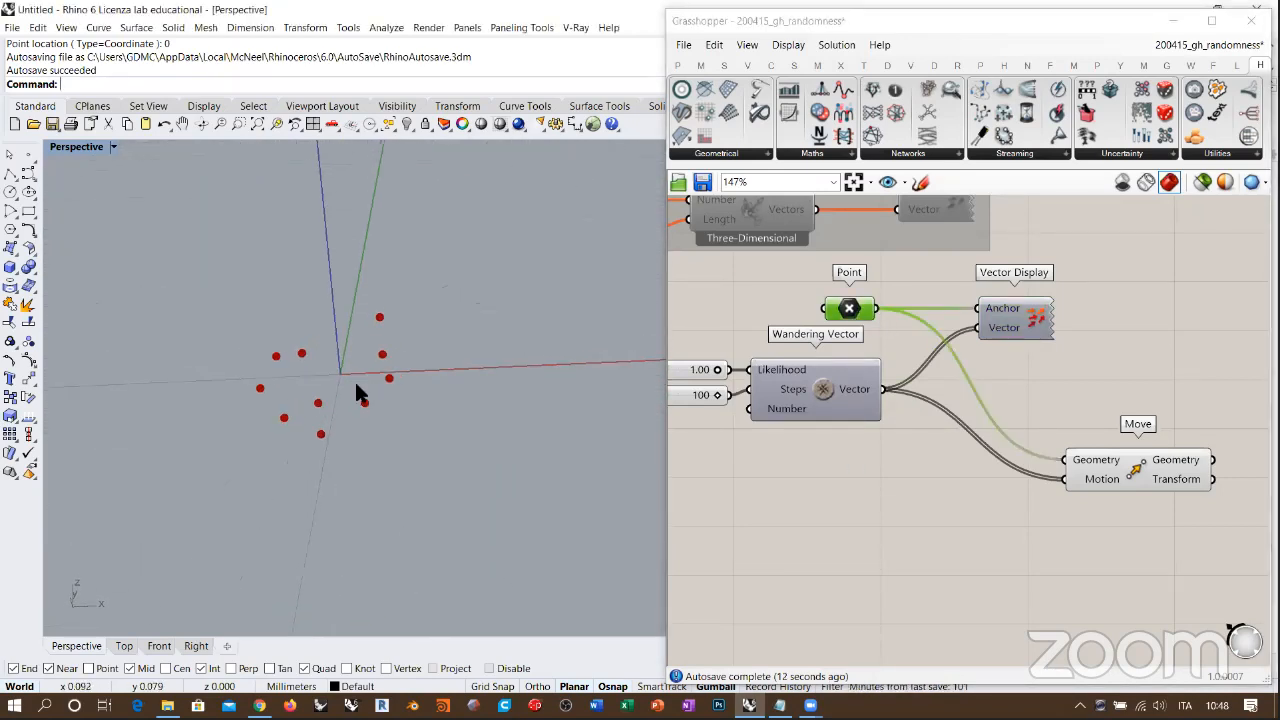
Step: Move the Move component closer to Vector Display and add a Data Recorder component after it
drag(1140, 486, 1063, 423)
right_drag(1098, 495, 1031, 471)
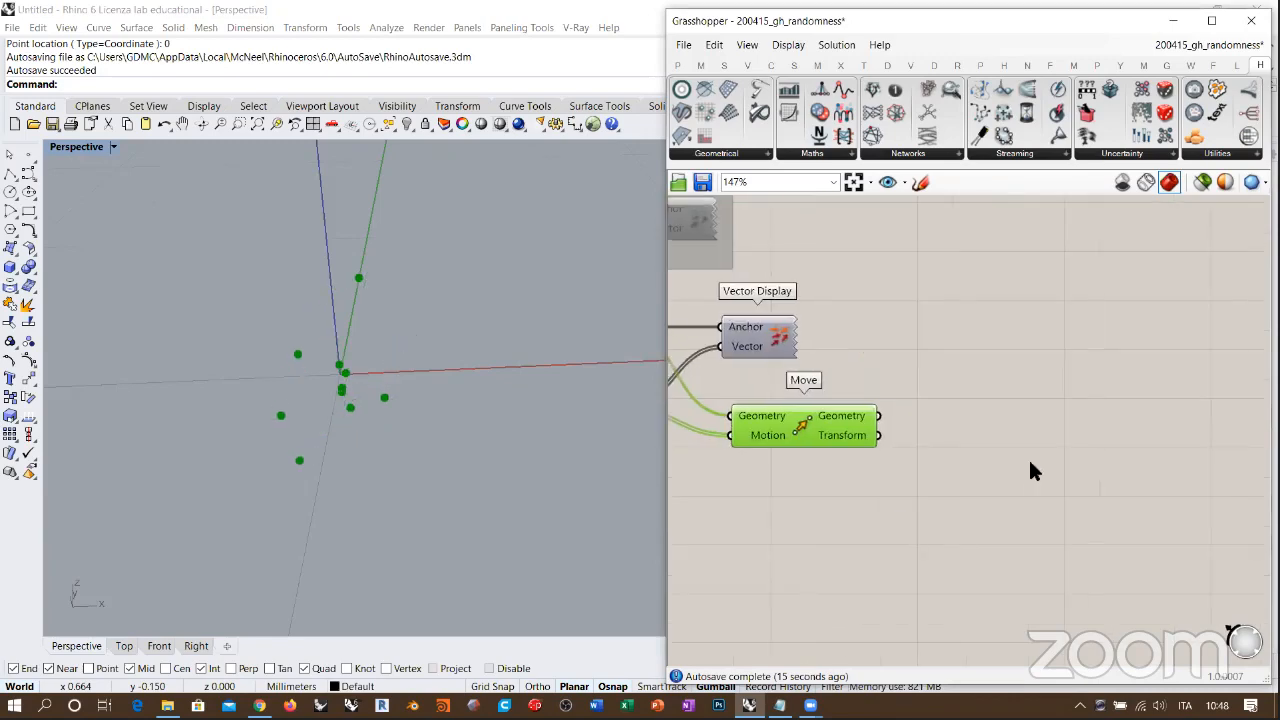
double_click(1030, 462)
text(rec)
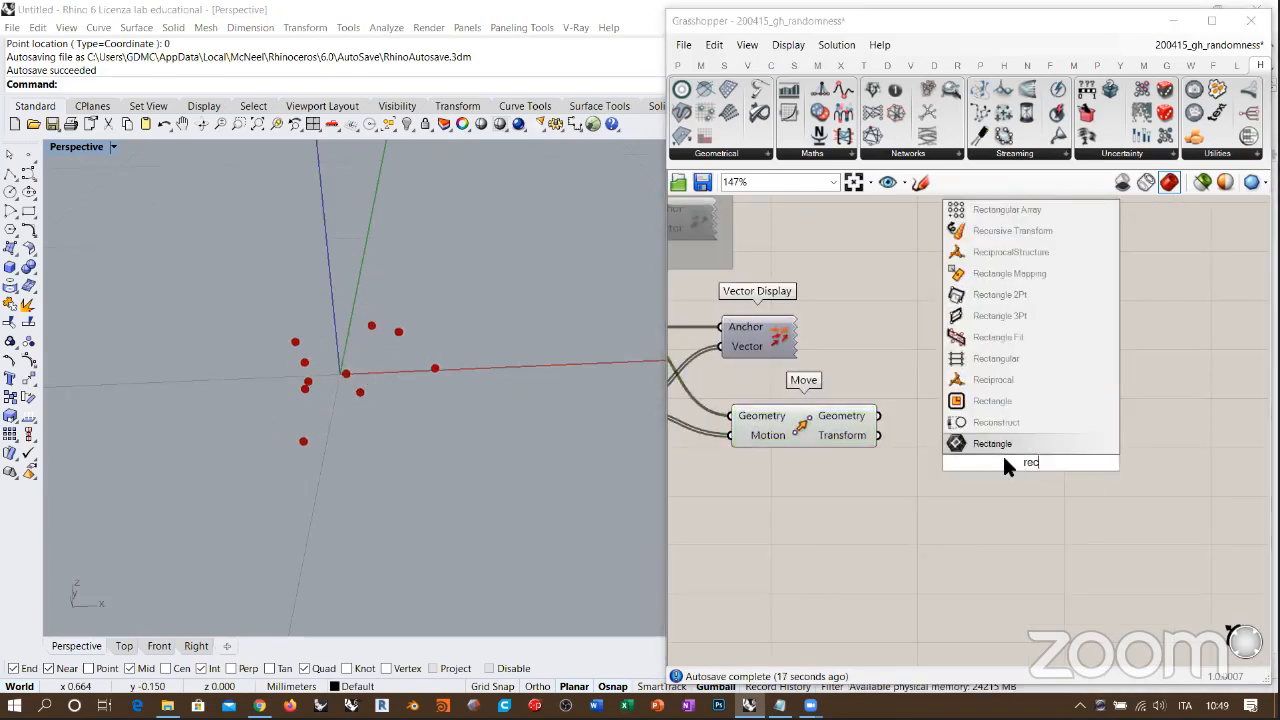
key(BackSpace)
key(BackSpace)
text(data re)
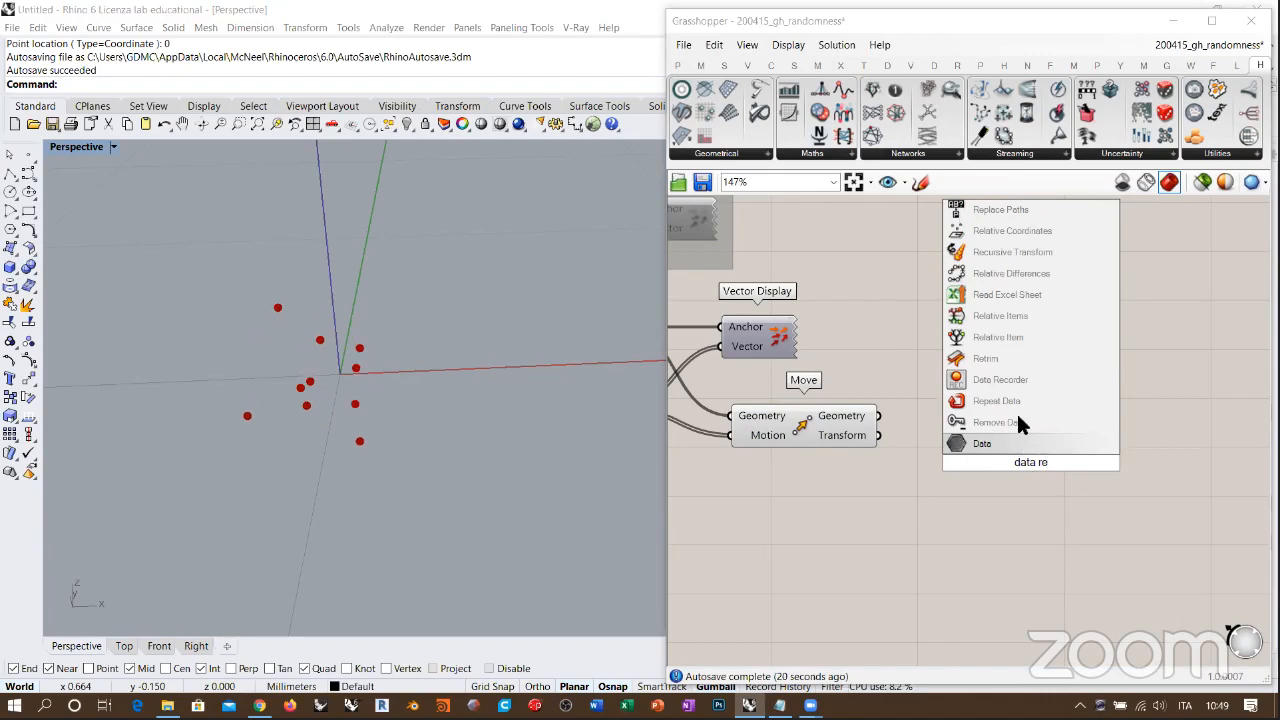
click(981, 386)
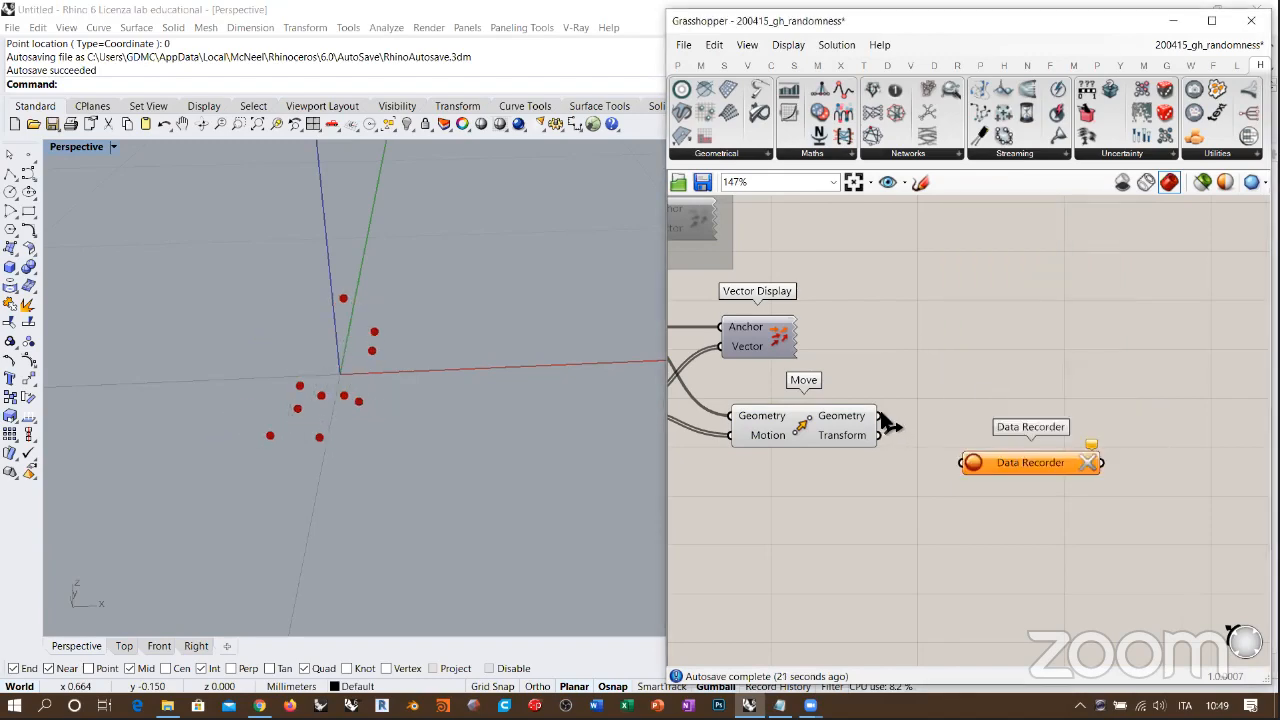
Step: Connect Move's Geometry output to the Data Recorder, hide Move's preview and inspect the recorded point trails
drag(878, 416, 985, 414)
click(808, 425)
right_drag(315, 432, 511, 372)
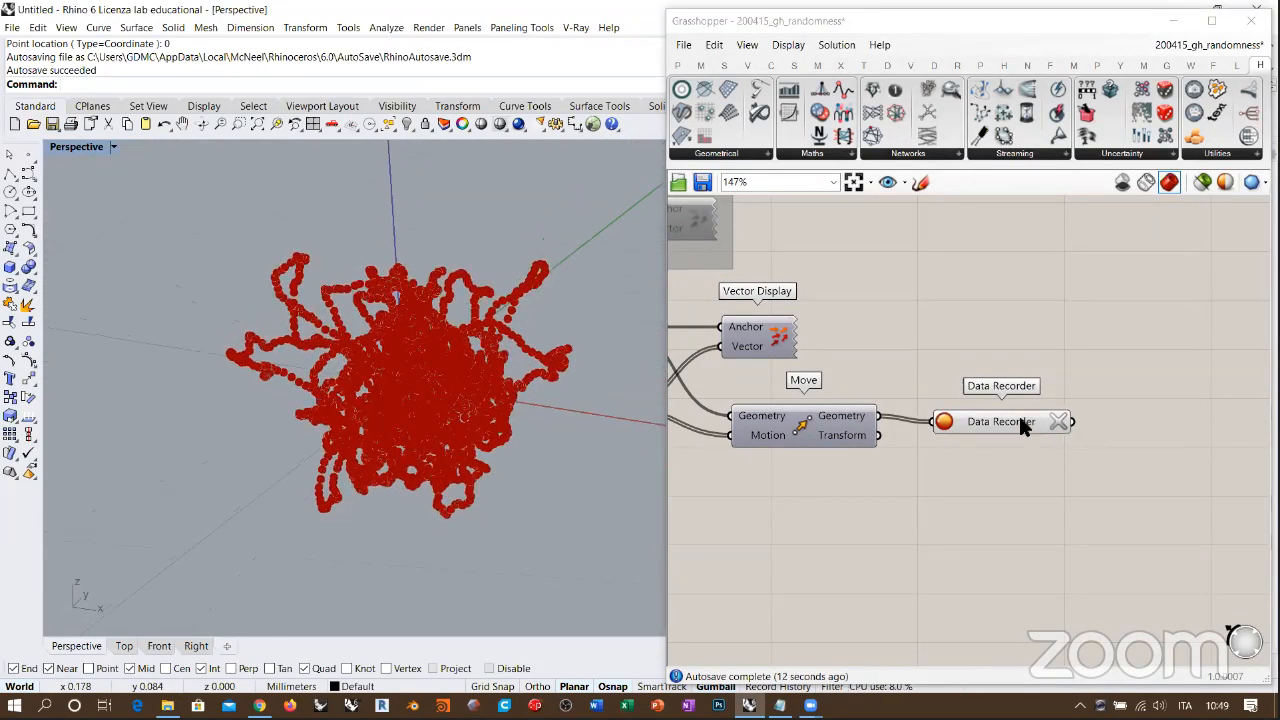
Step: Add a panel above the Data Recorder, connect it to the recorder's output and widen it to read the point coordinates
click(992, 420)
right_drag(1002, 409, 839, 389)
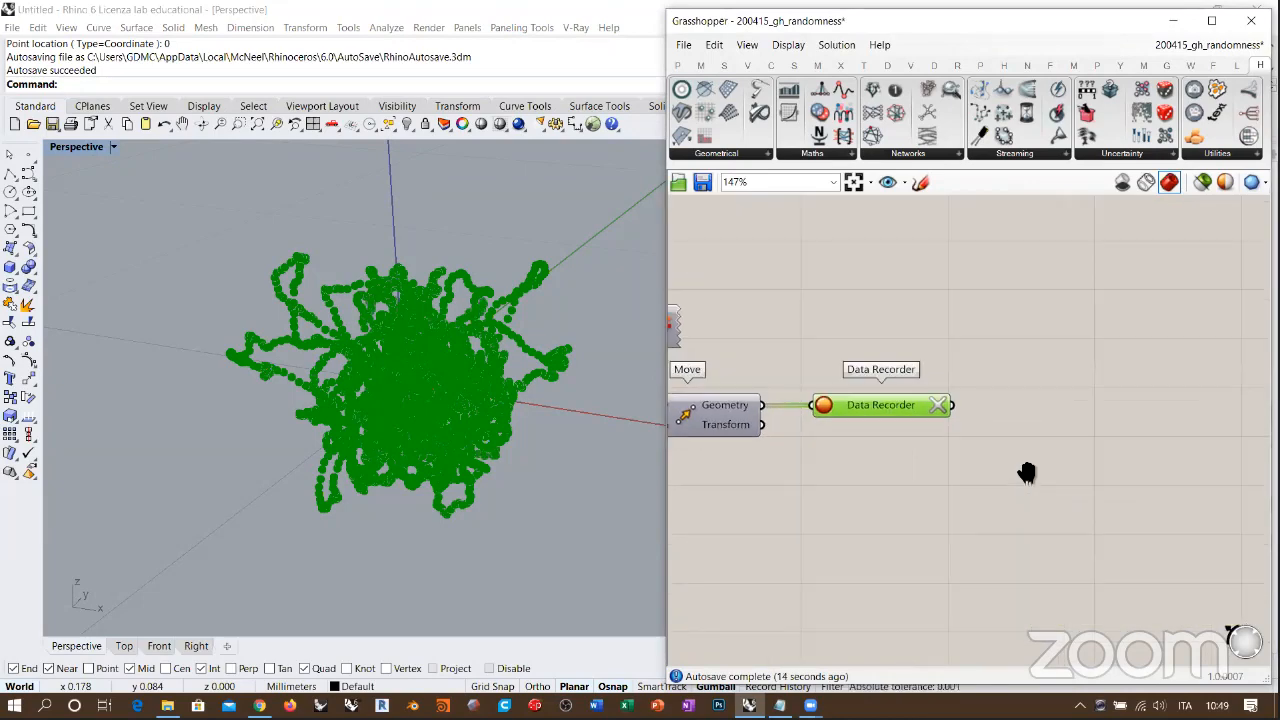
double_click(1028, 465)
text(")
key(Return)
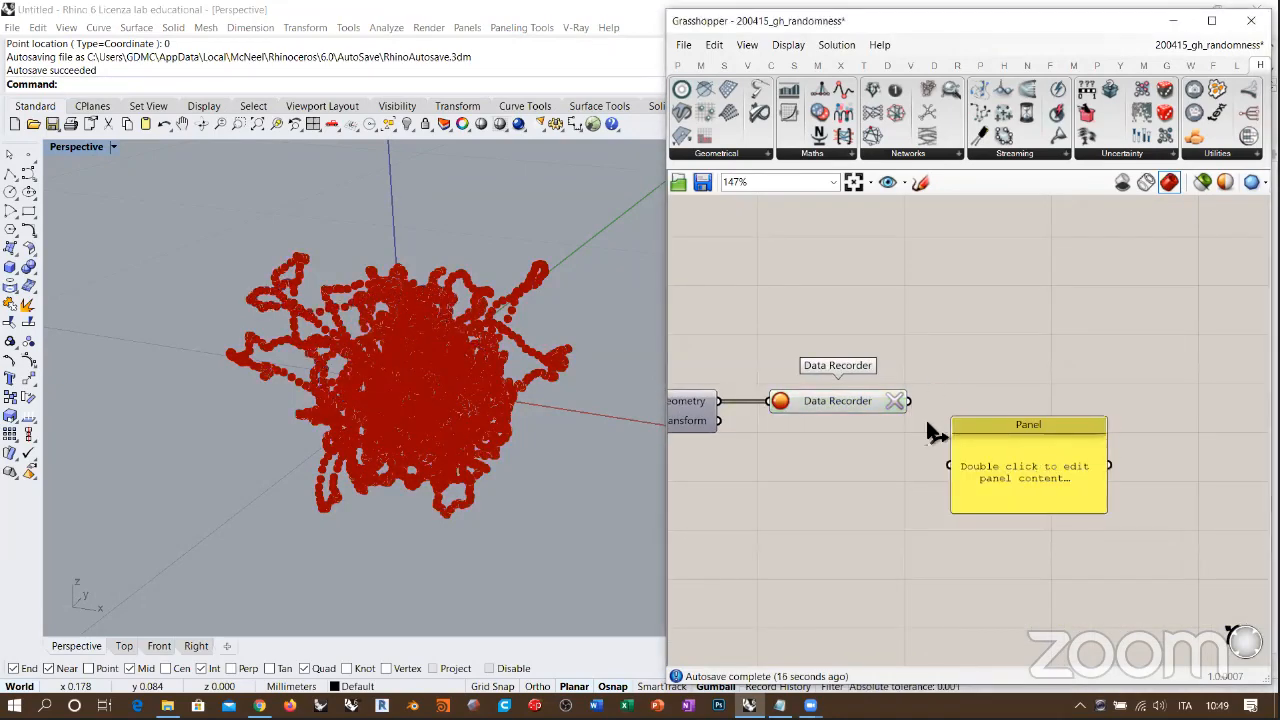
drag(1006, 457, 1003, 301)
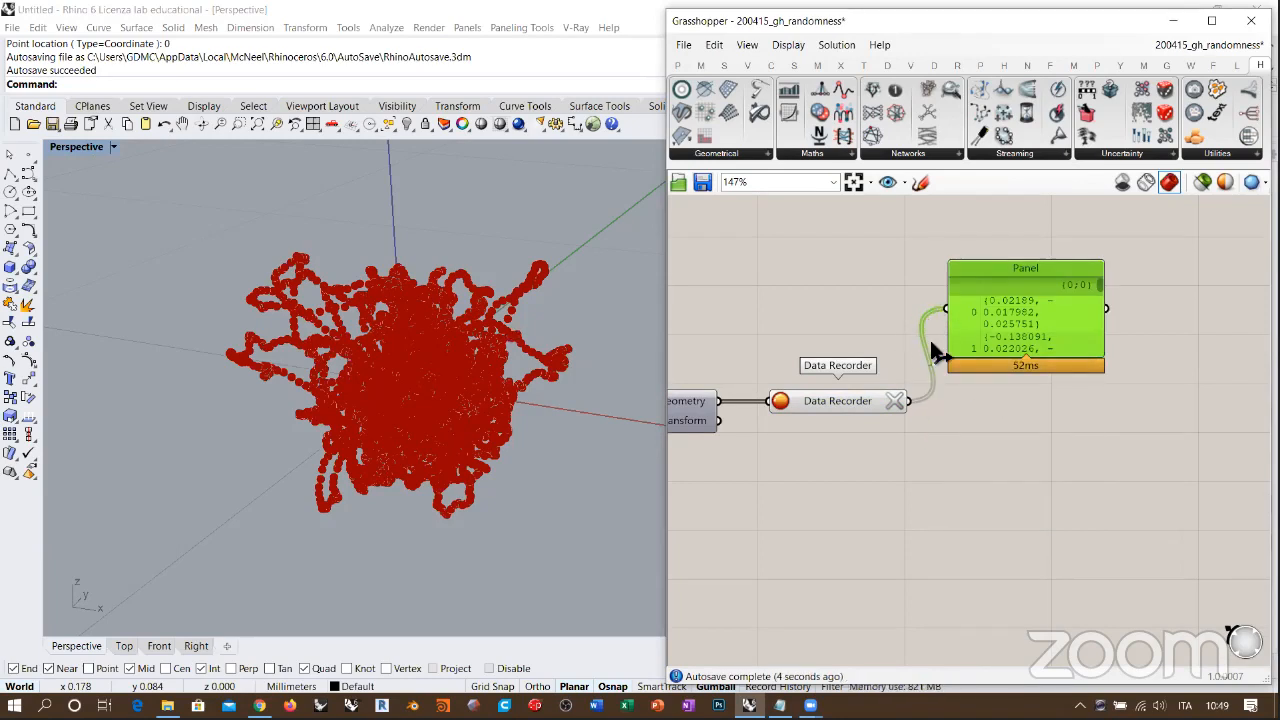
click(945, 426)
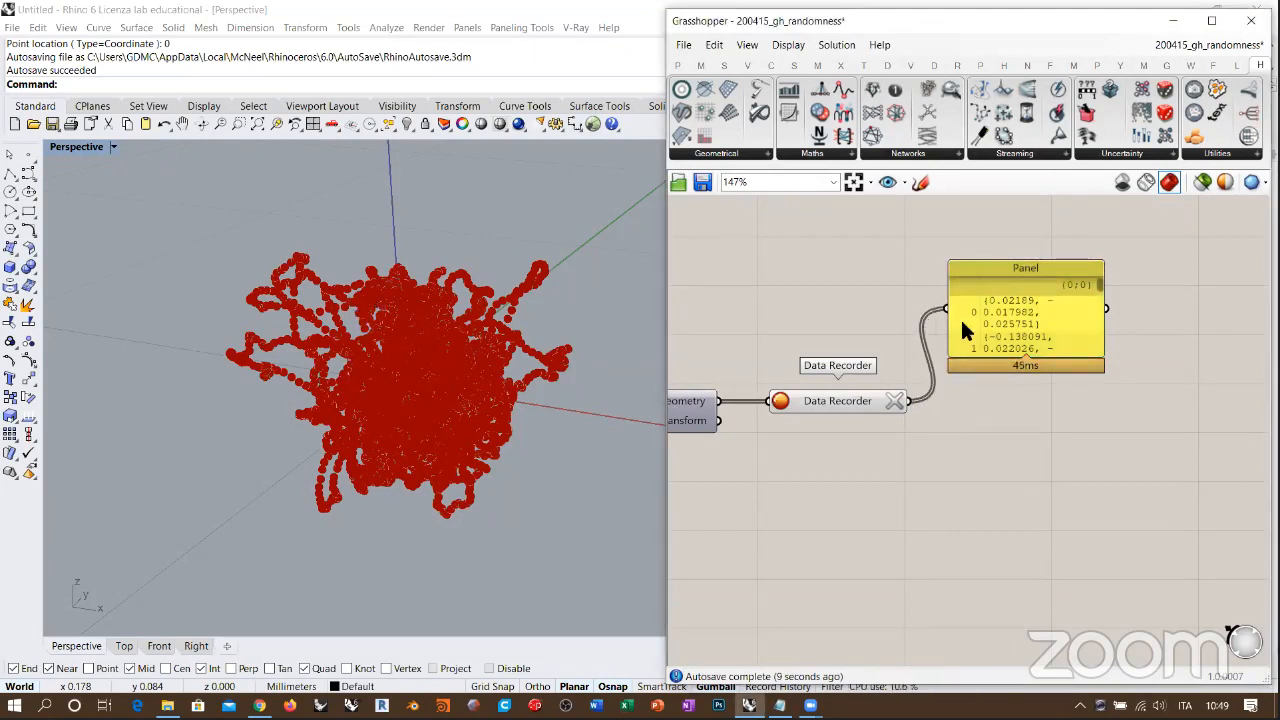
drag(1104, 338, 1202, 338)
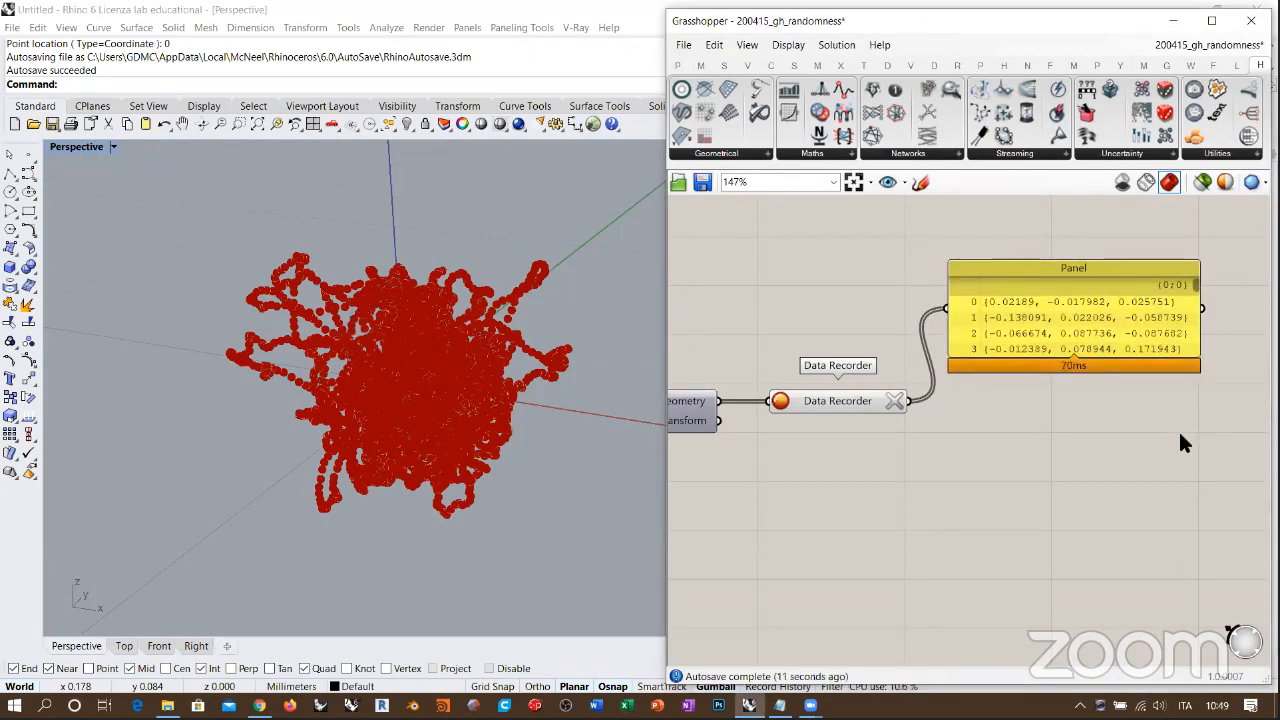
Step: Clear the recorded data, stop the Data Recorder and graft the Geometry output of the Move component
right_drag(789, 420, 807, 424)
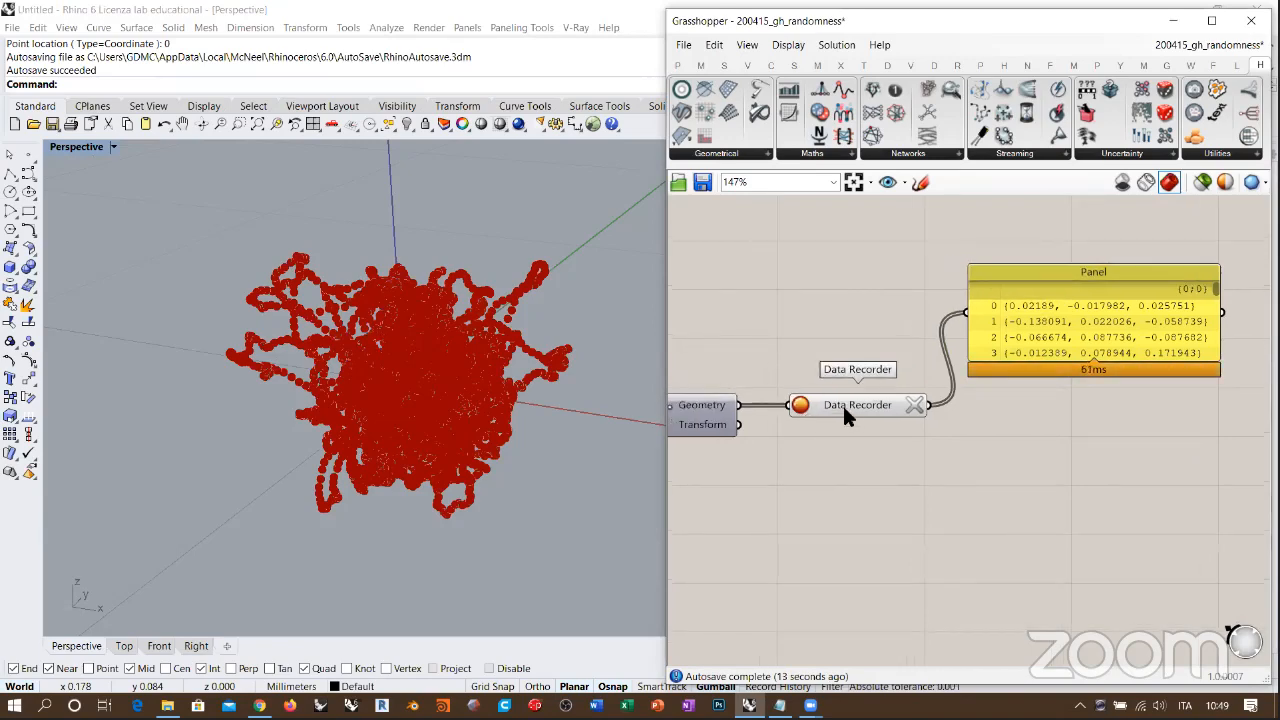
click(913, 402)
click(912, 404)
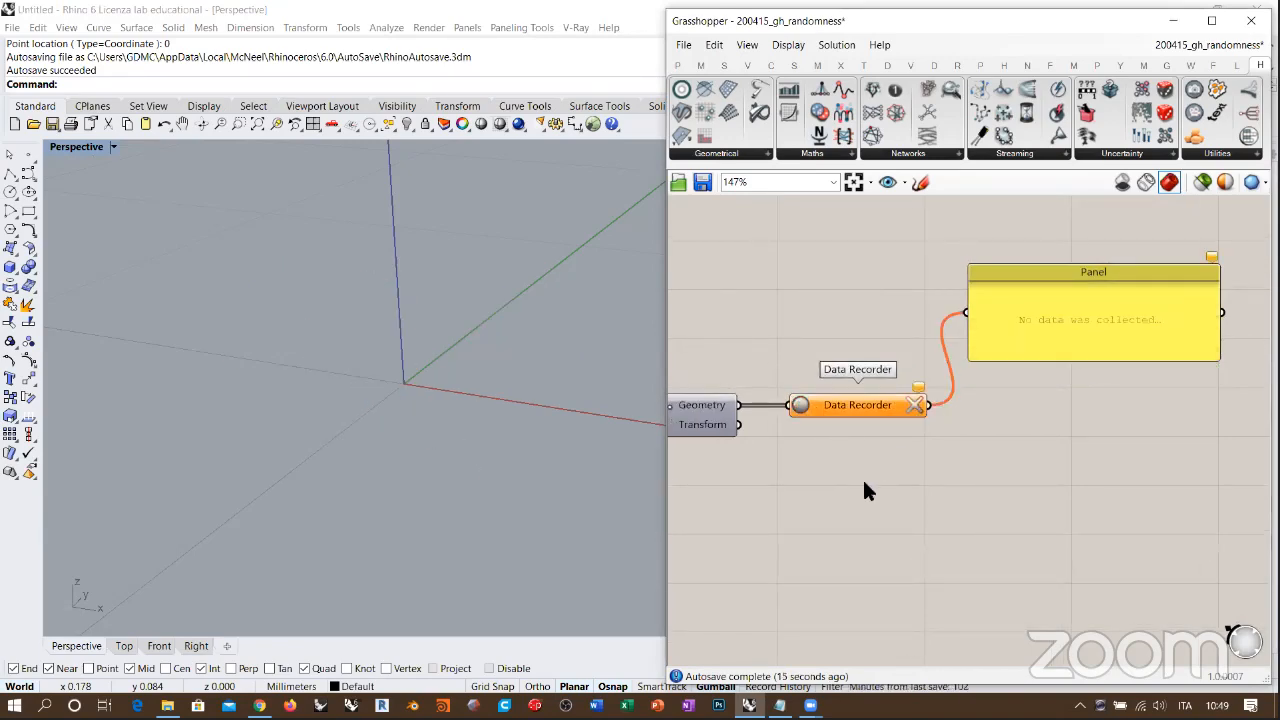
right_drag(862, 477, 1016, 450)
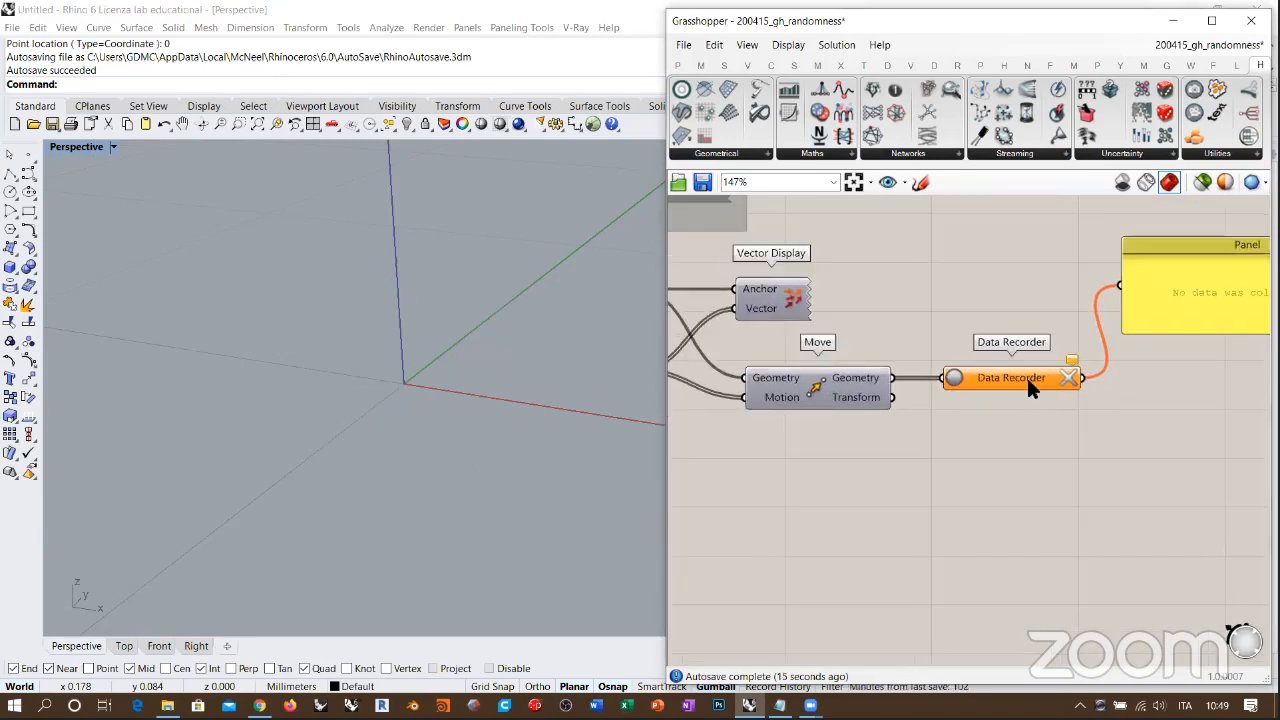
right_click(868, 385)
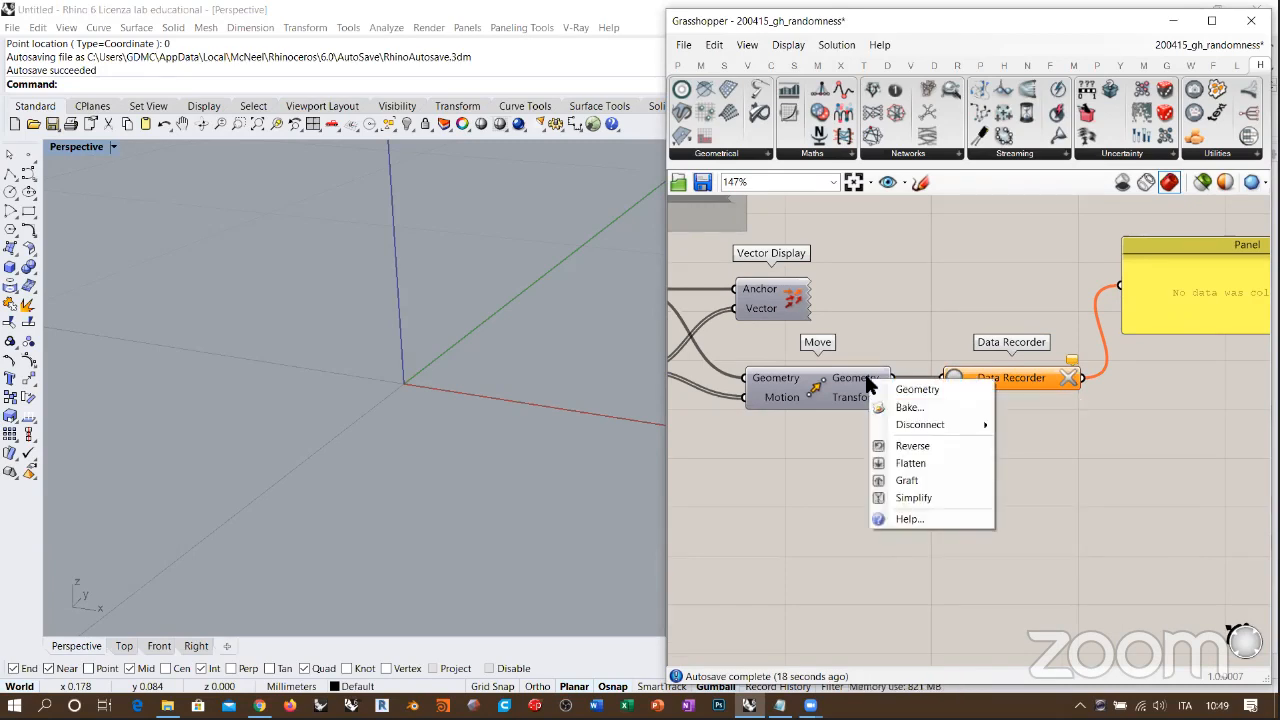
click(910, 480)
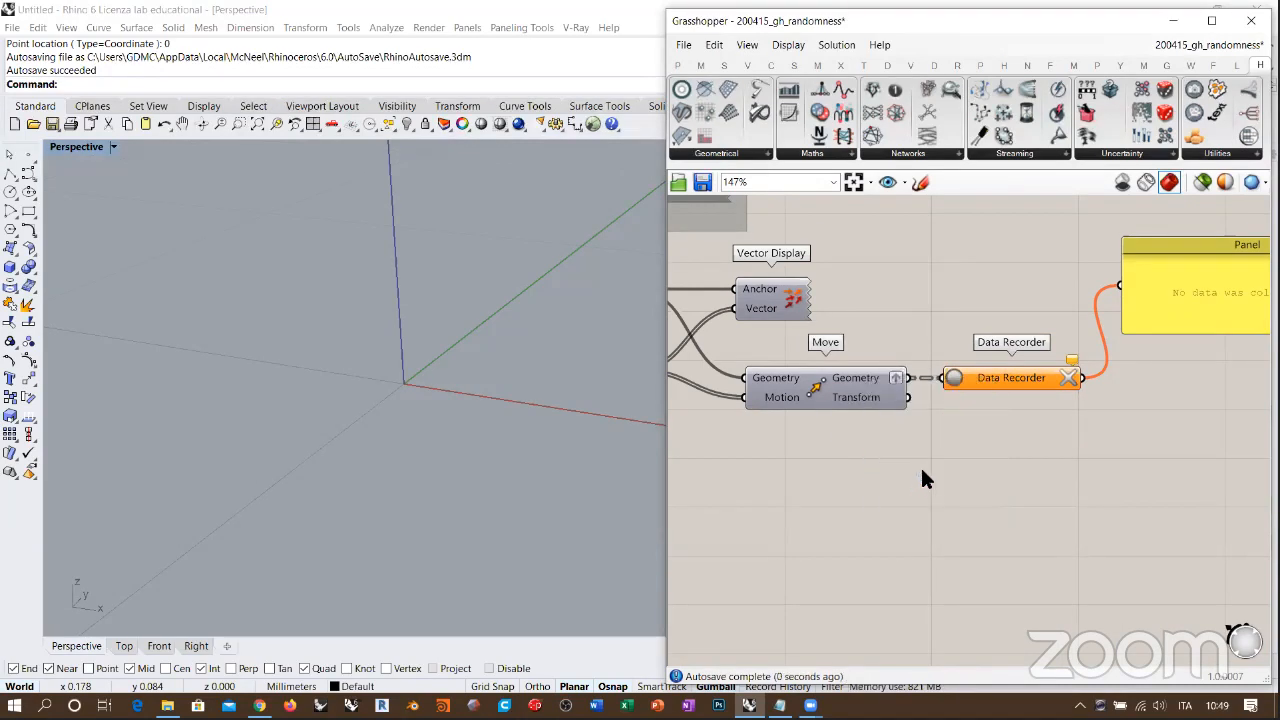
Step: Restart the Data Recorder and enlarge the panel to examine the grafted point data
right_drag(965, 415, 887, 417)
double_click(877, 380)
click(968, 449)
right_drag(974, 370, 780, 339)
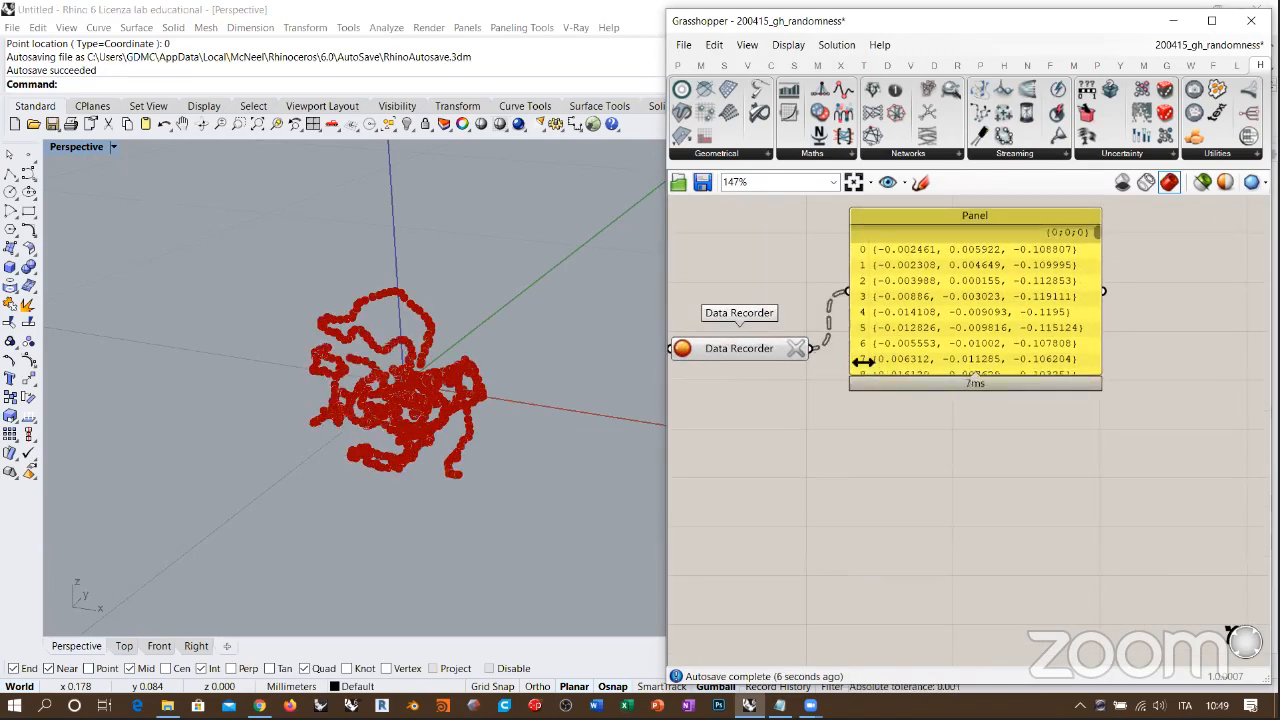
Step: Delete the panel and hide the Data Recorder's preview
click(1006, 348)
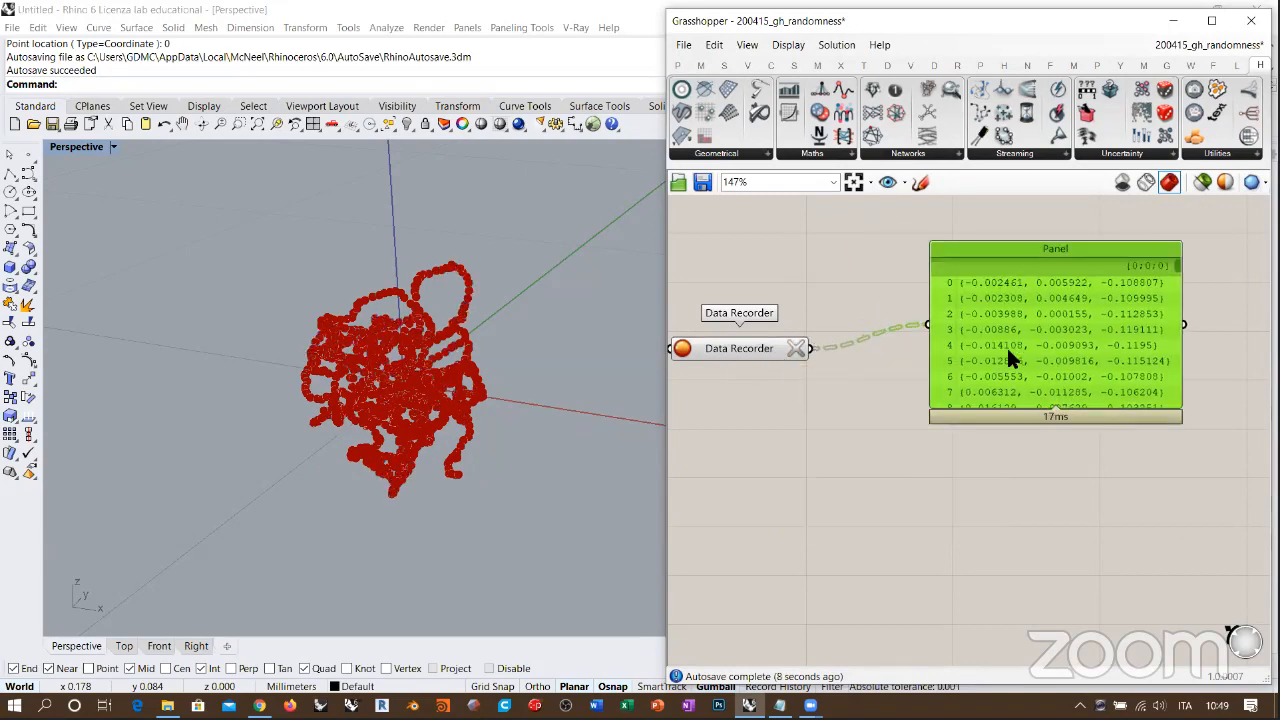
key(Delete)
right_drag(770, 373, 918, 368)
scroll(916, 366, up, 2)
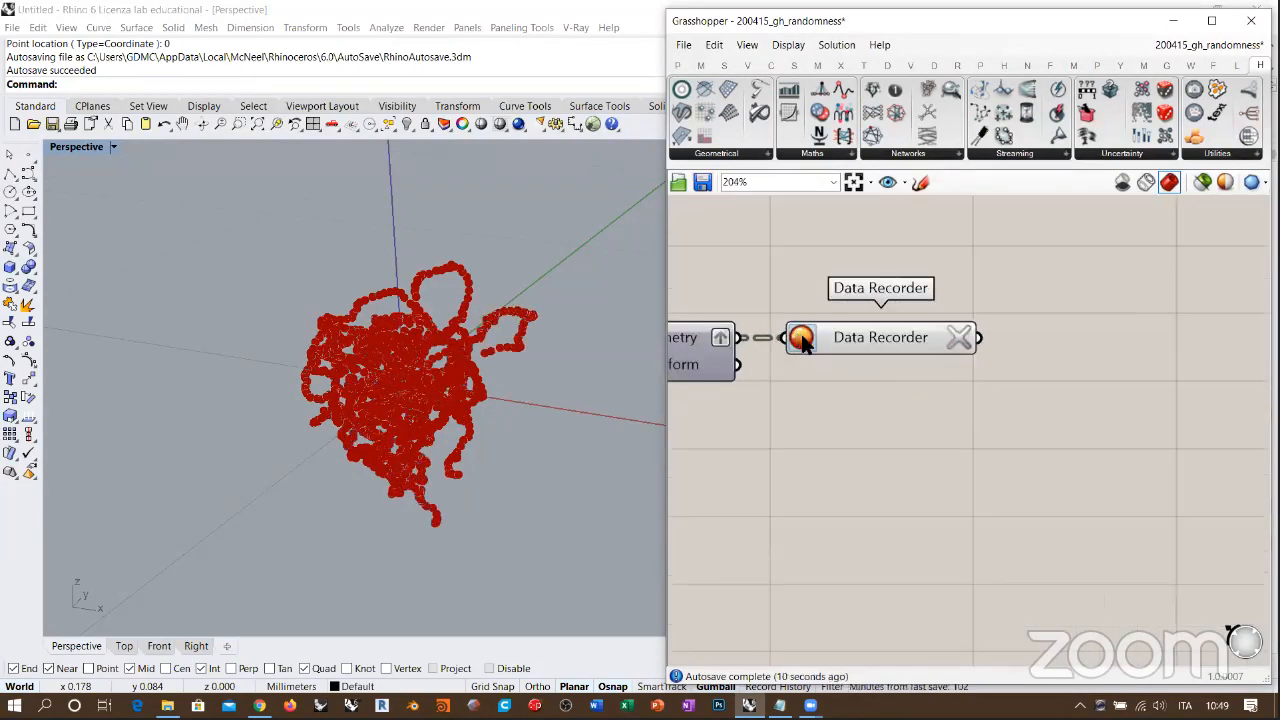
click(870, 334)
key(ctrl+q)
right_drag(1173, 404, 1010, 404)
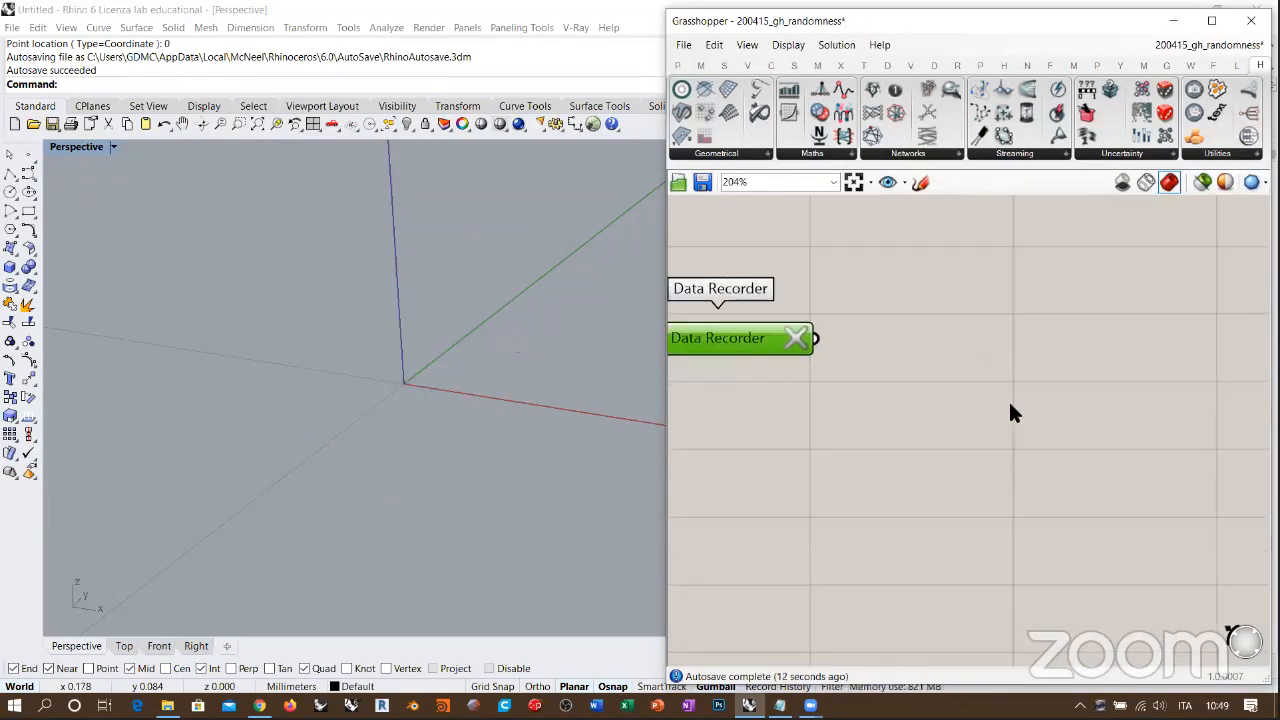
Step: Add a PolyLine component beside the Data Recorder, feed the recorded points into its Vertices and align it with the recorder
double_click(1012, 405)
text(polyli)
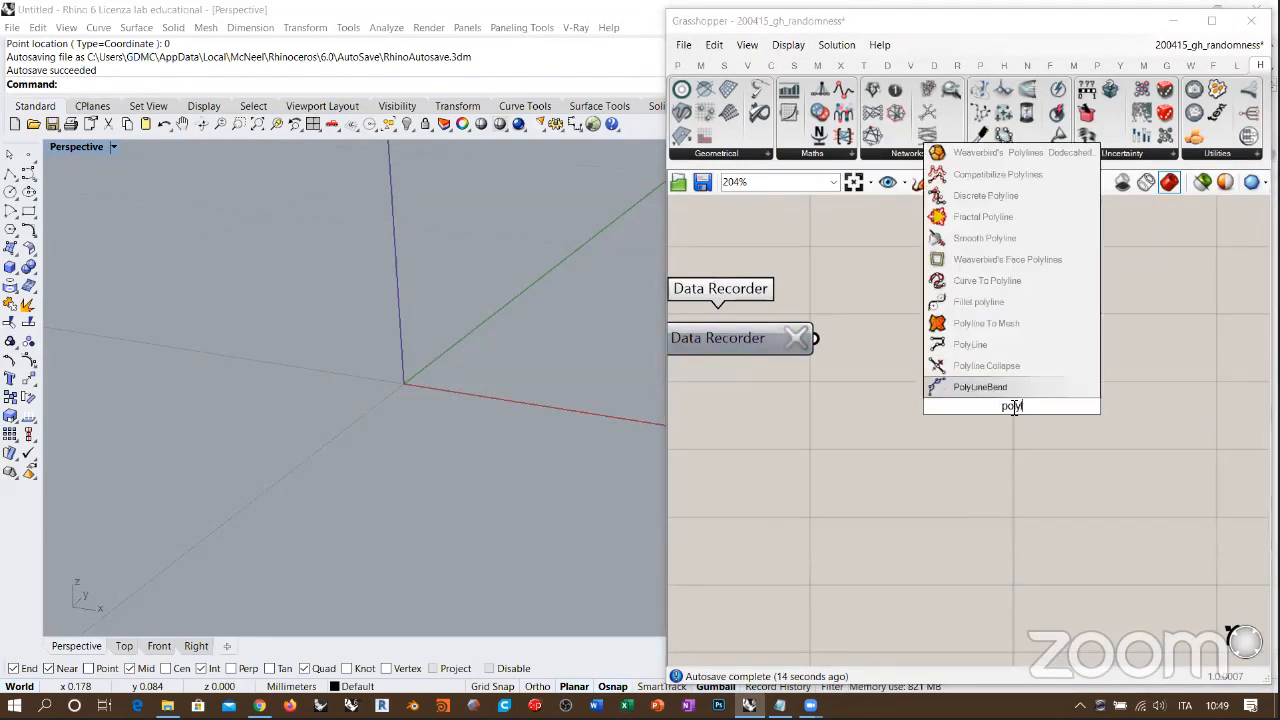
click(966, 370)
drag(816, 338, 922, 392)
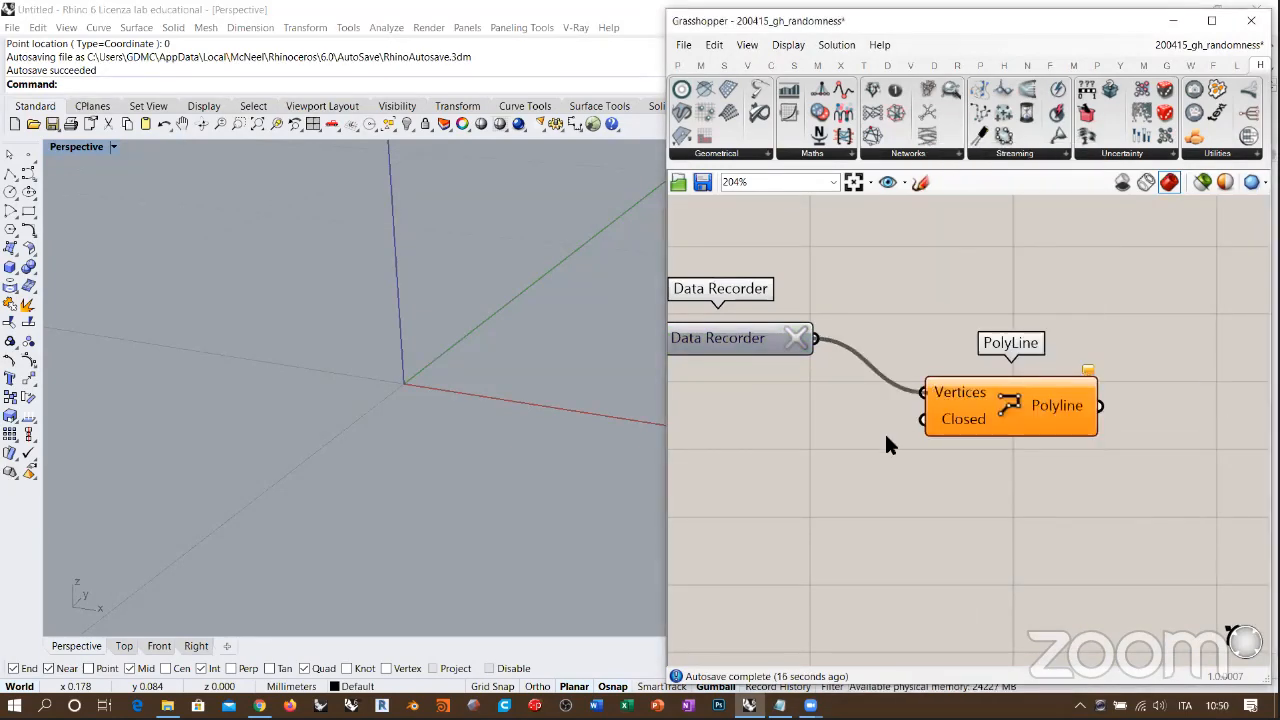
right_drag(480, 333, 430, 312)
drag(1005, 384, 974, 331)
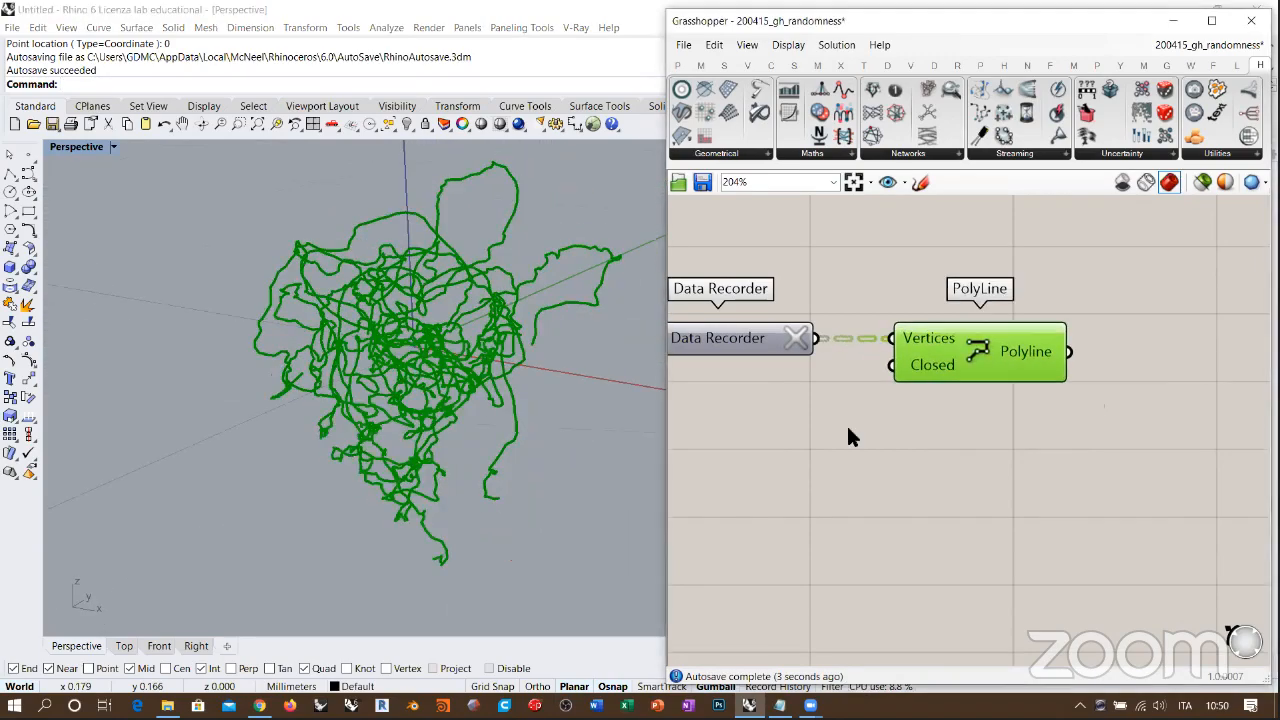
Step: Clear the recorded data, restart the Data Recorder and view the polyline trails from several angles
right_drag(847, 428, 1087, 431)
scroll(1087, 431, down, 2)
click(1087, 431)
click(1055, 373)
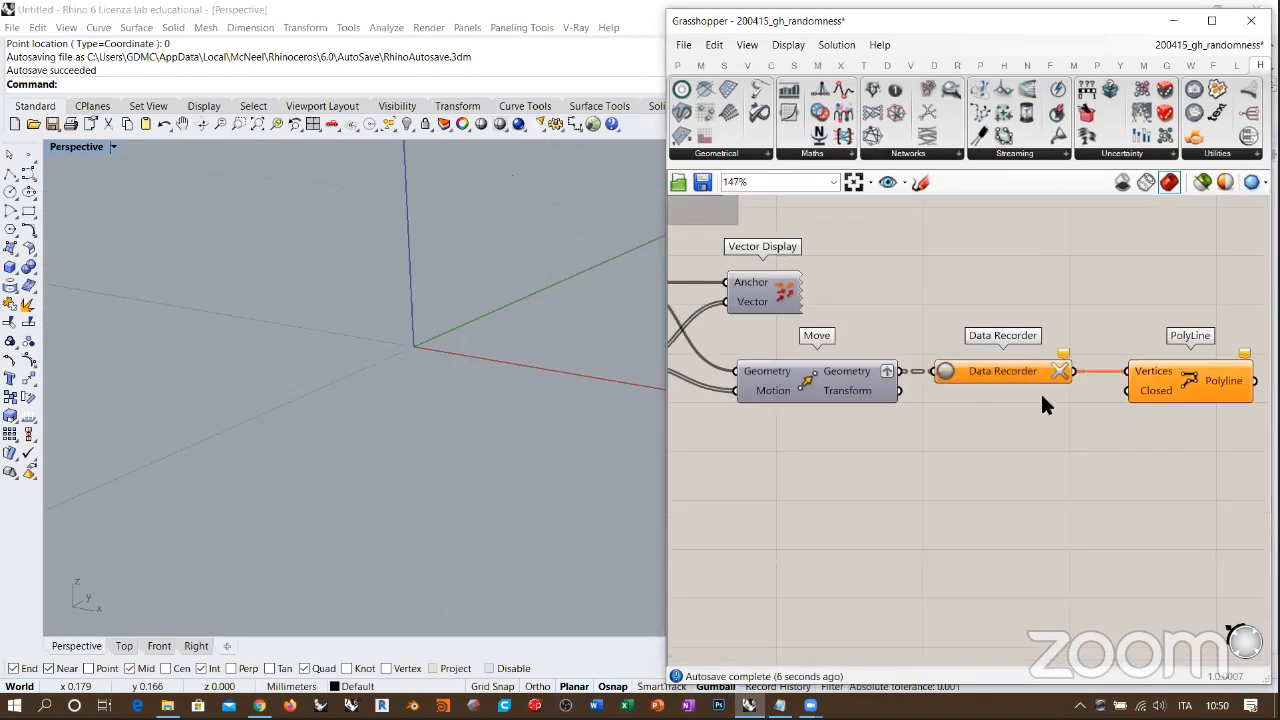
right_drag(914, 410, 882, 416)
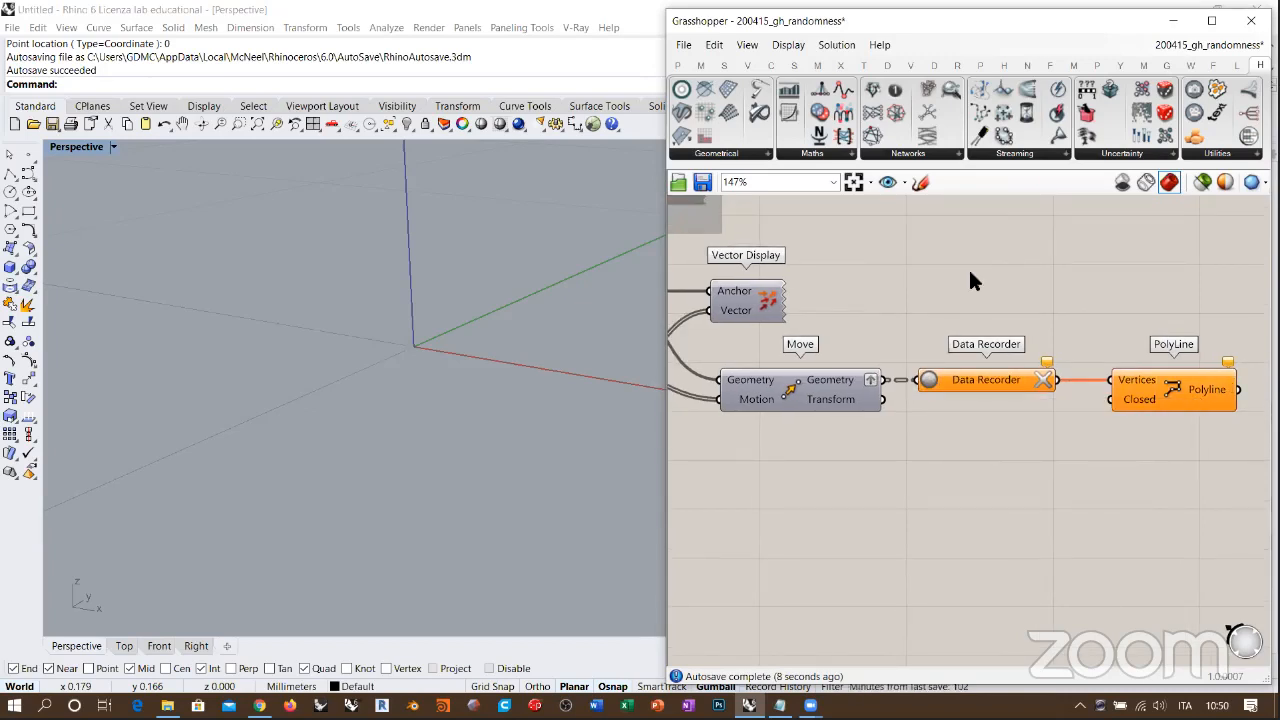
click(928, 381)
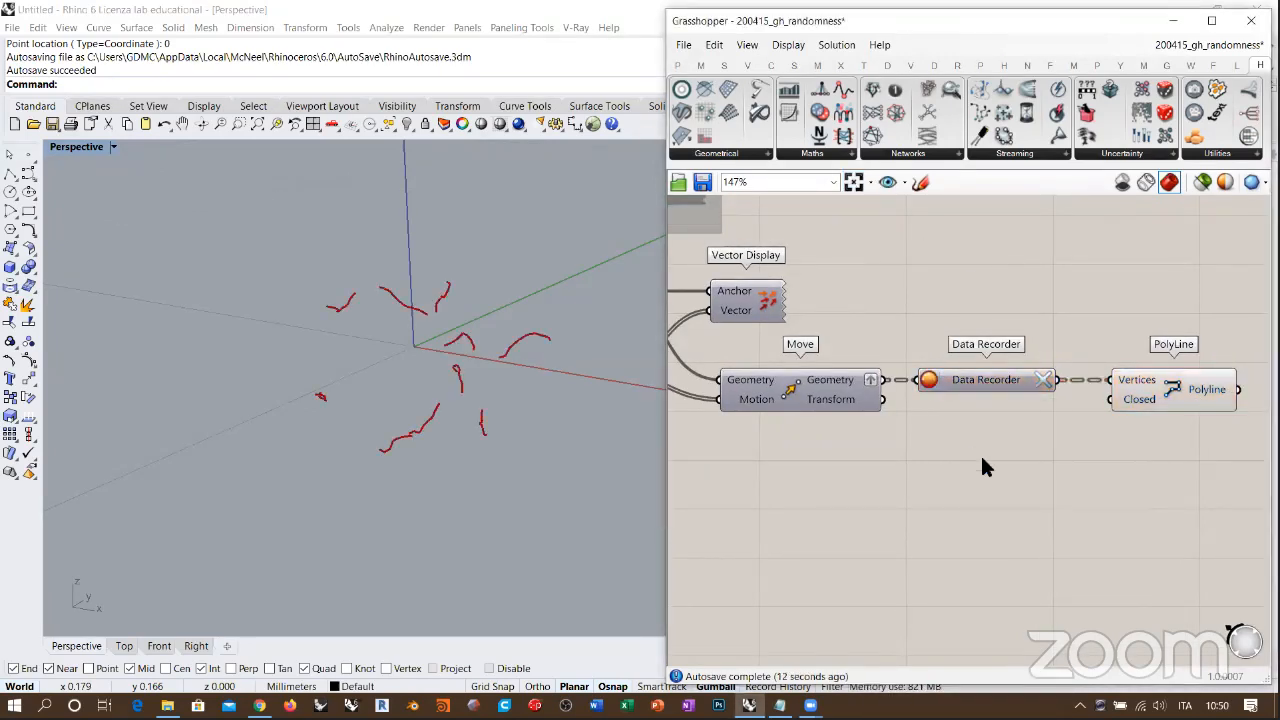
right_drag(530, 332, 532, 272)
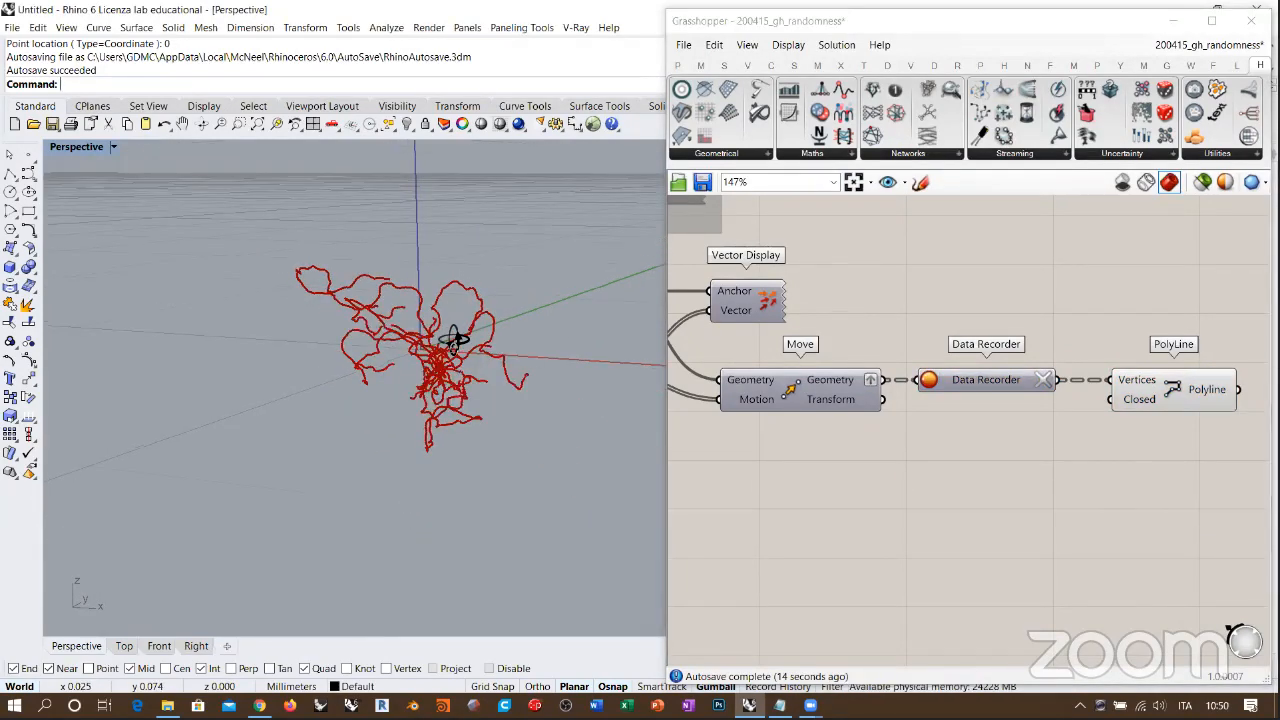
right_drag(455, 340, 510, 313)
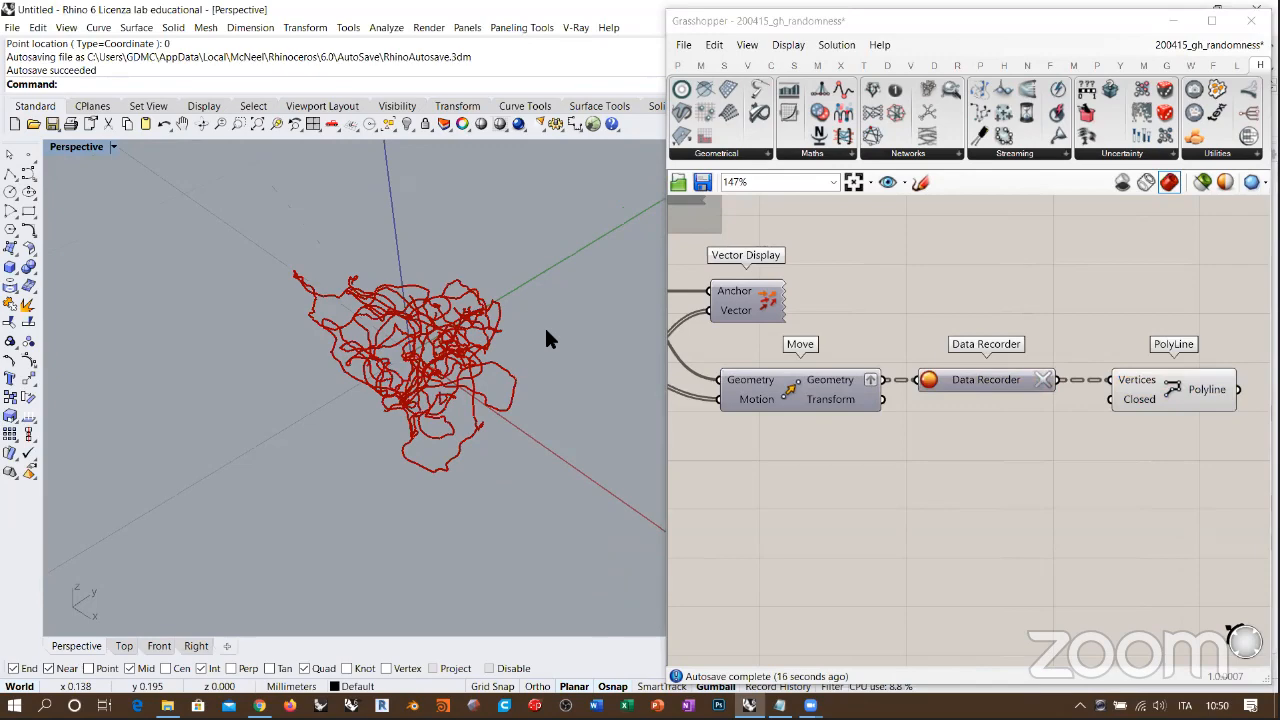
Step: Clear and stop the Data Recorder, and connect a number slider set to 2 to Wandering Vector's Number input
click(1043, 380)
click(929, 380)
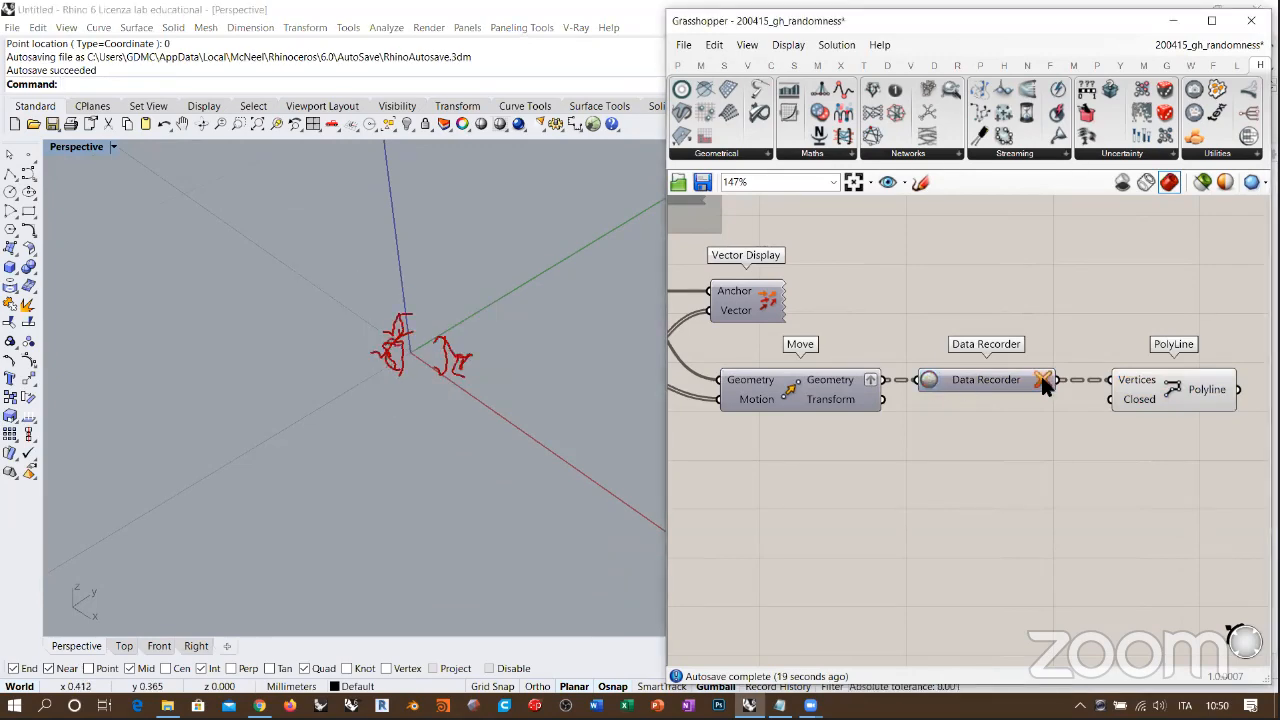
right_drag(875, 403, 988, 420)
scroll(928, 463, up, 3)
double_click(931, 466)
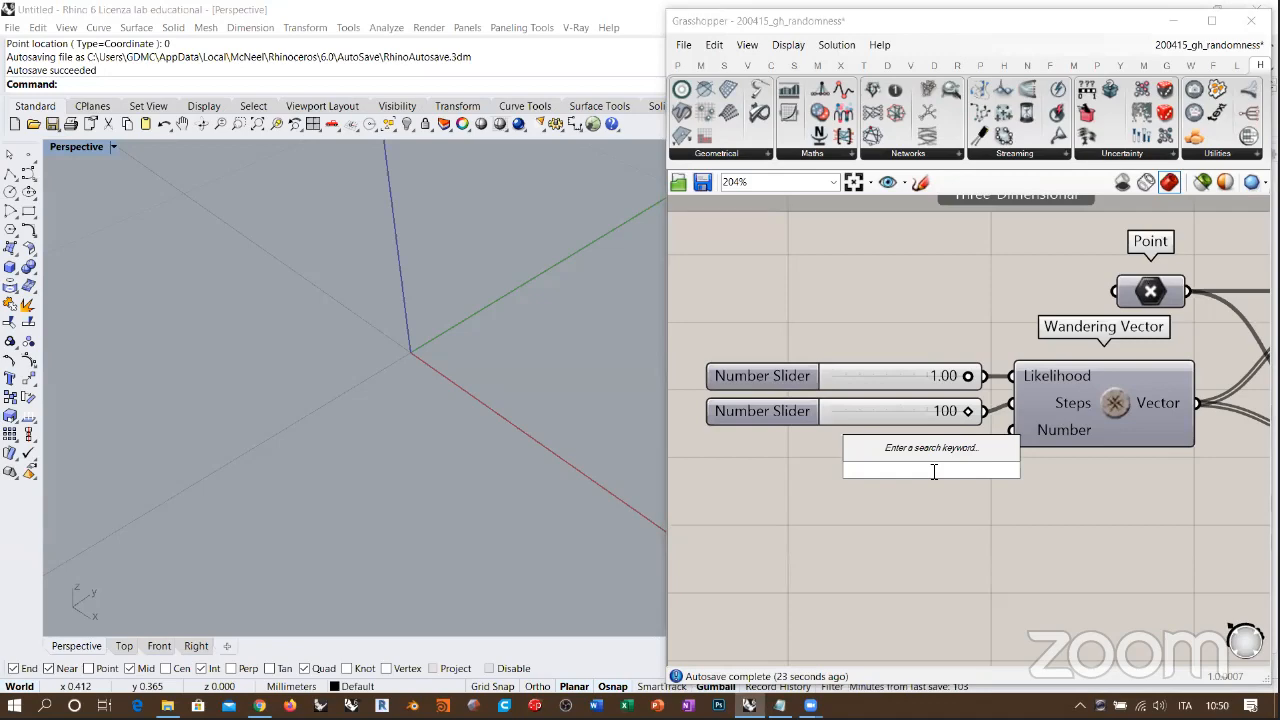
text(2)
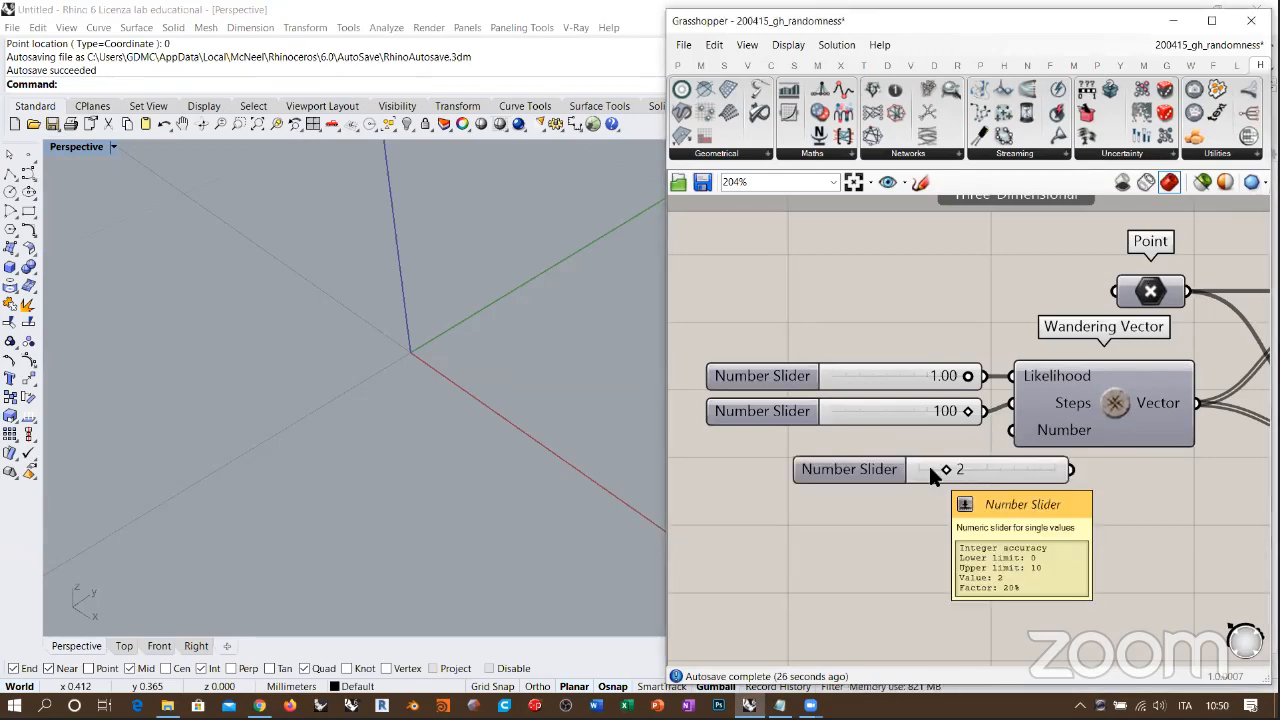
key(Return)
right_drag(1104, 473, 868, 423)
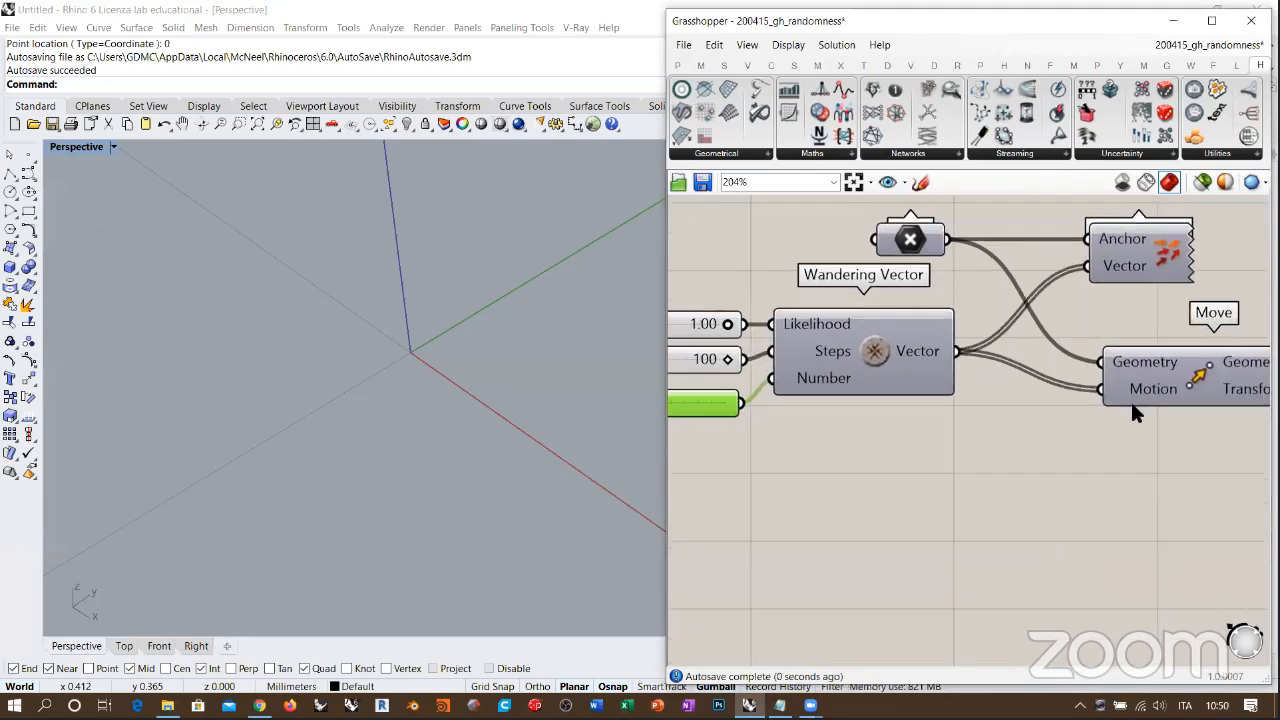
Step: Restart the Data Recorder and examine the newly traced polylines by orbiting around them in the Perspective viewport
right_drag(1130, 399, 730, 414)
scroll(1056, 403, down, 2)
scroll(1056, 403, up, 1)
right_drag(1056, 403, 982, 391)
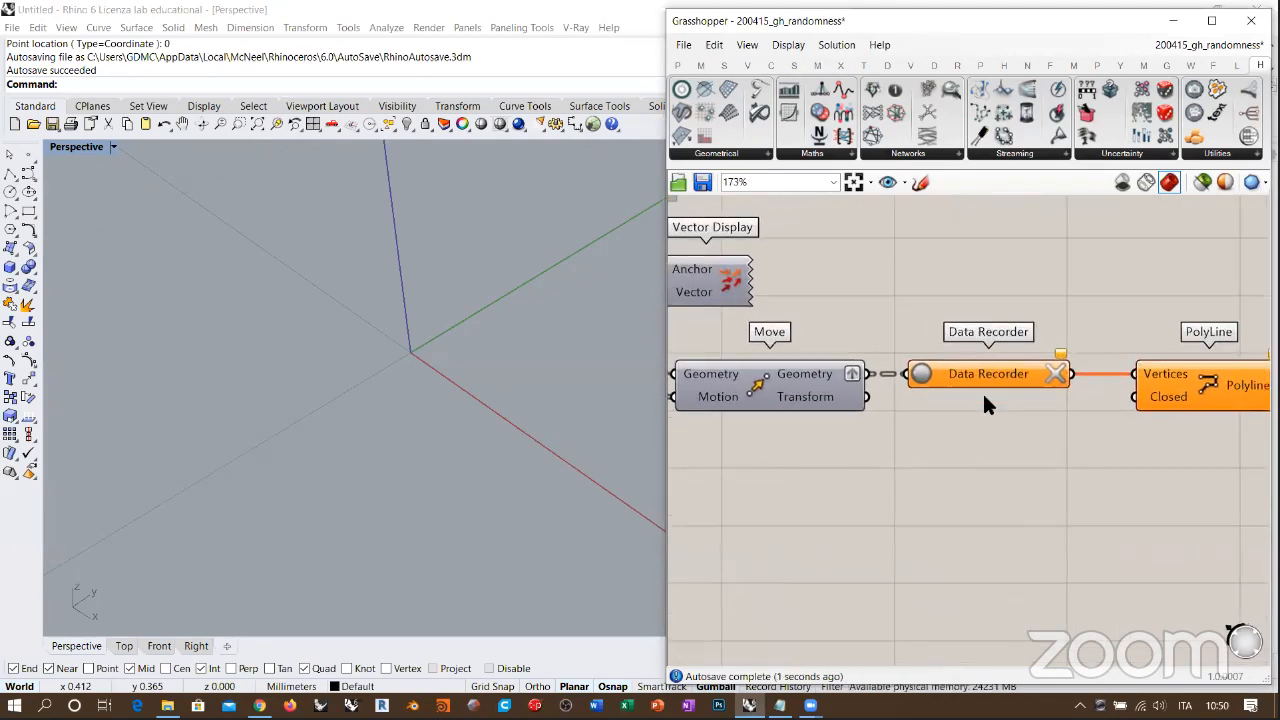
click(913, 373)
click(957, 490)
right_drag(500, 400, 345, 350)
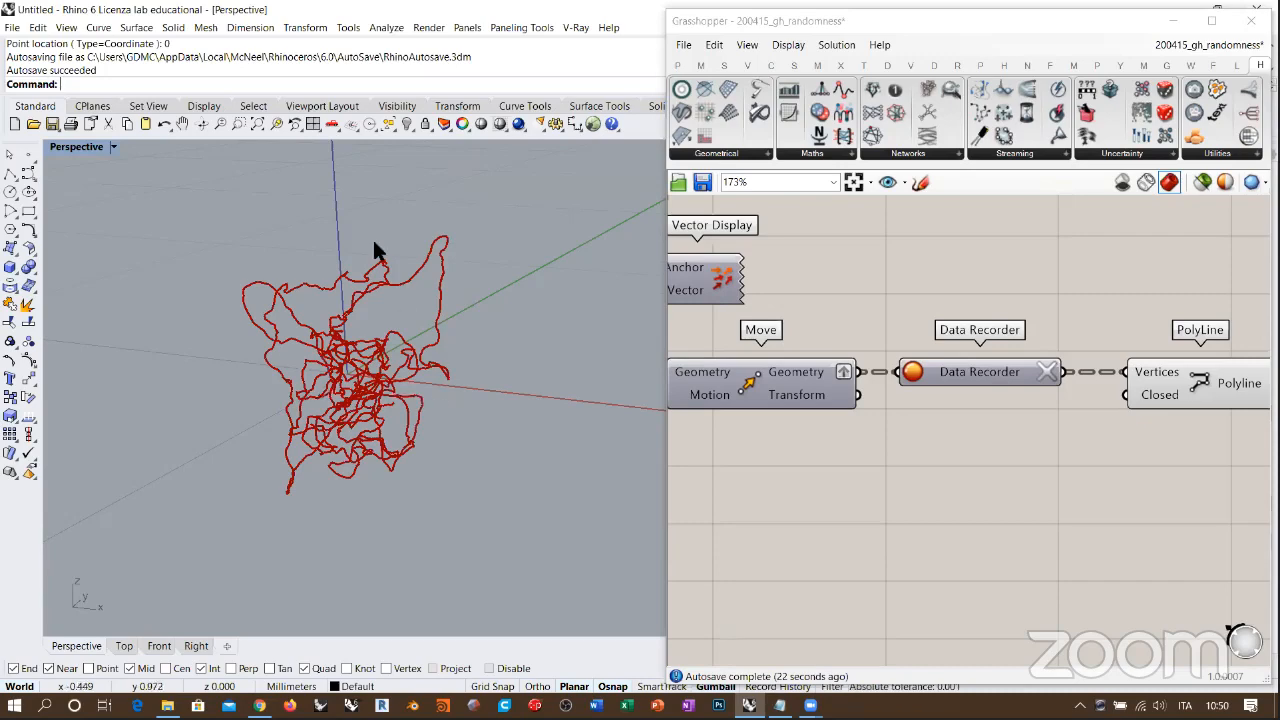
right_drag(443, 271, 360, 345)
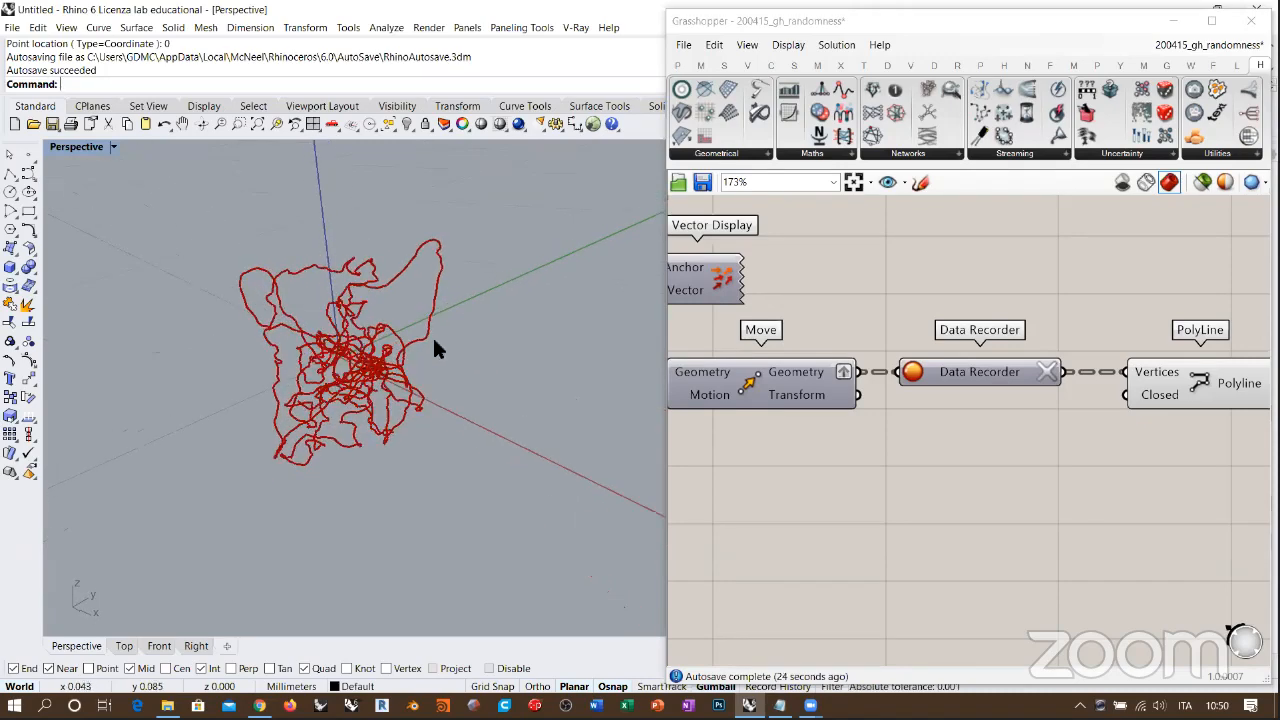
scroll(430, 352, down, 5)
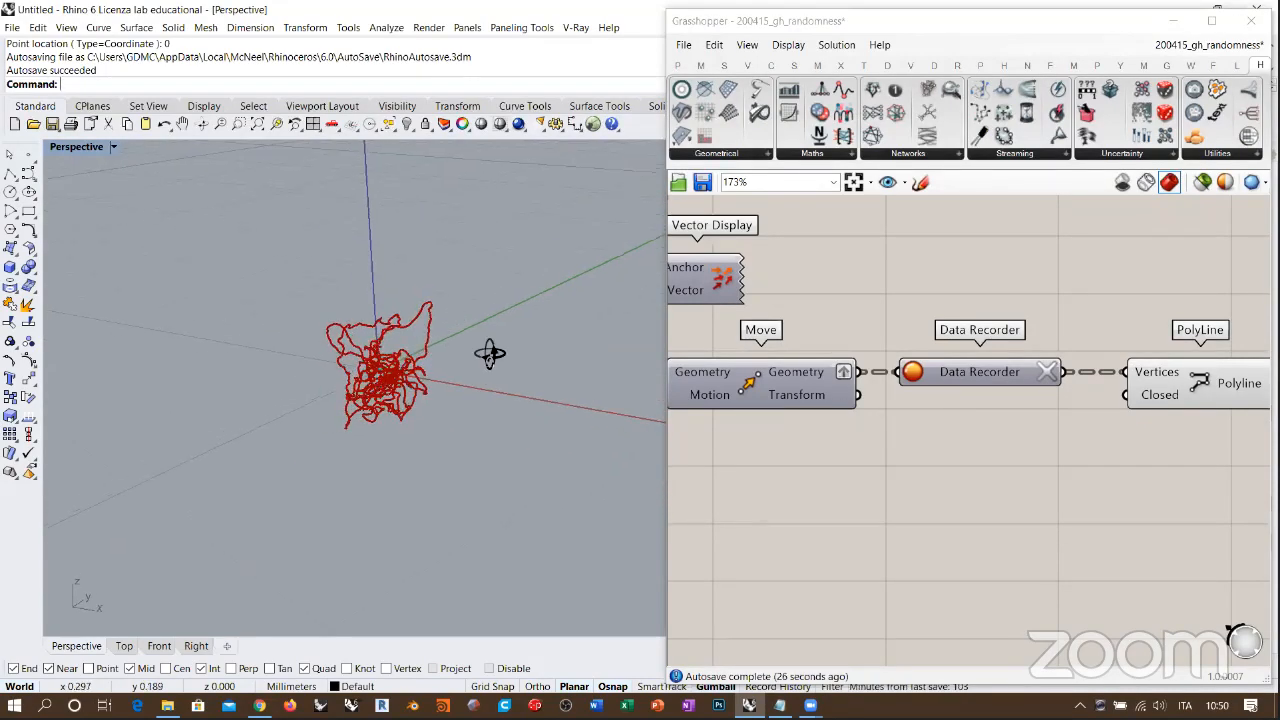
right_drag(490, 353, 450, 360)
click(1071, 478)
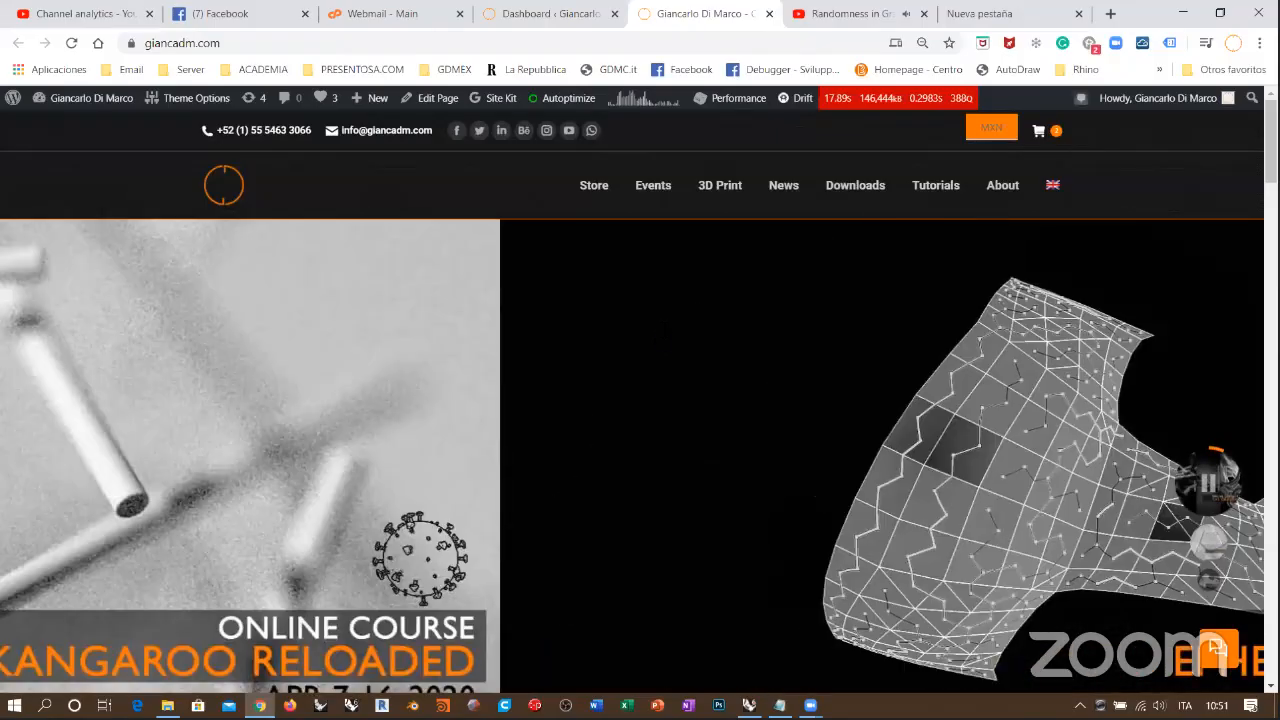
Step: Look through the Video courses section of the giancadm.com website in the browser
scroll(972, 467, down, 10)
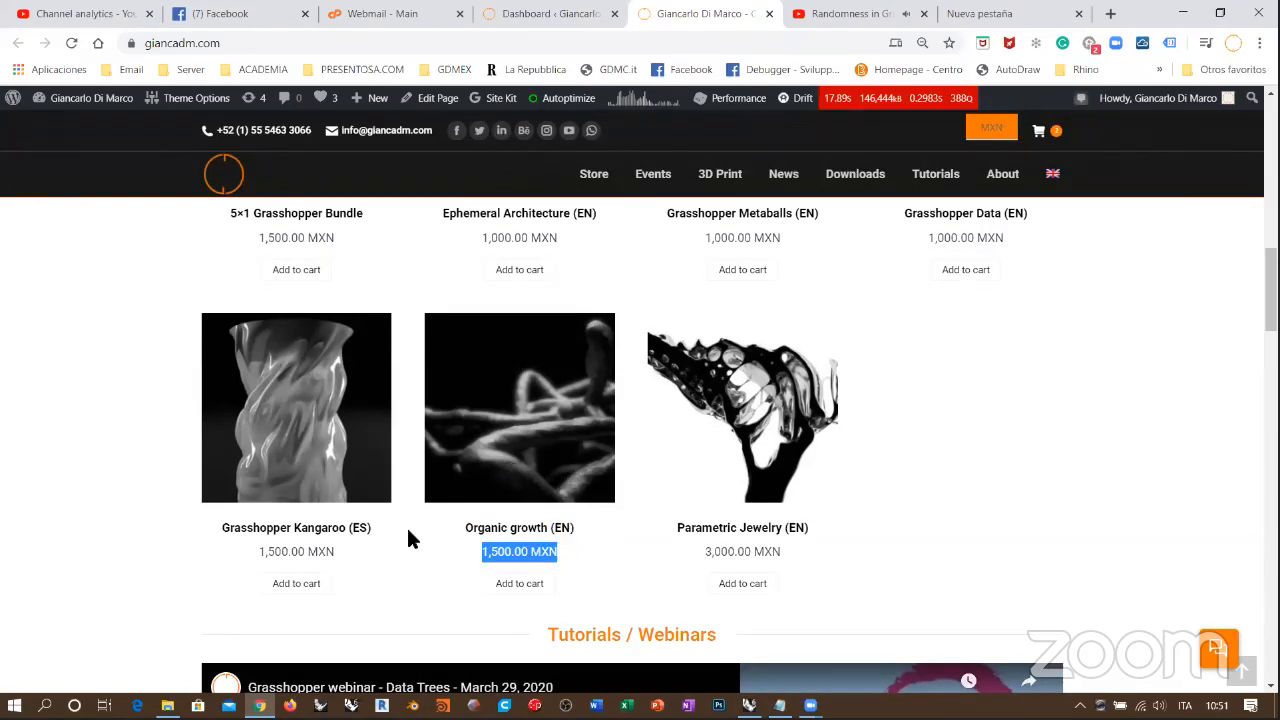
click(140, 477)
scroll(140, 477, up, 1)
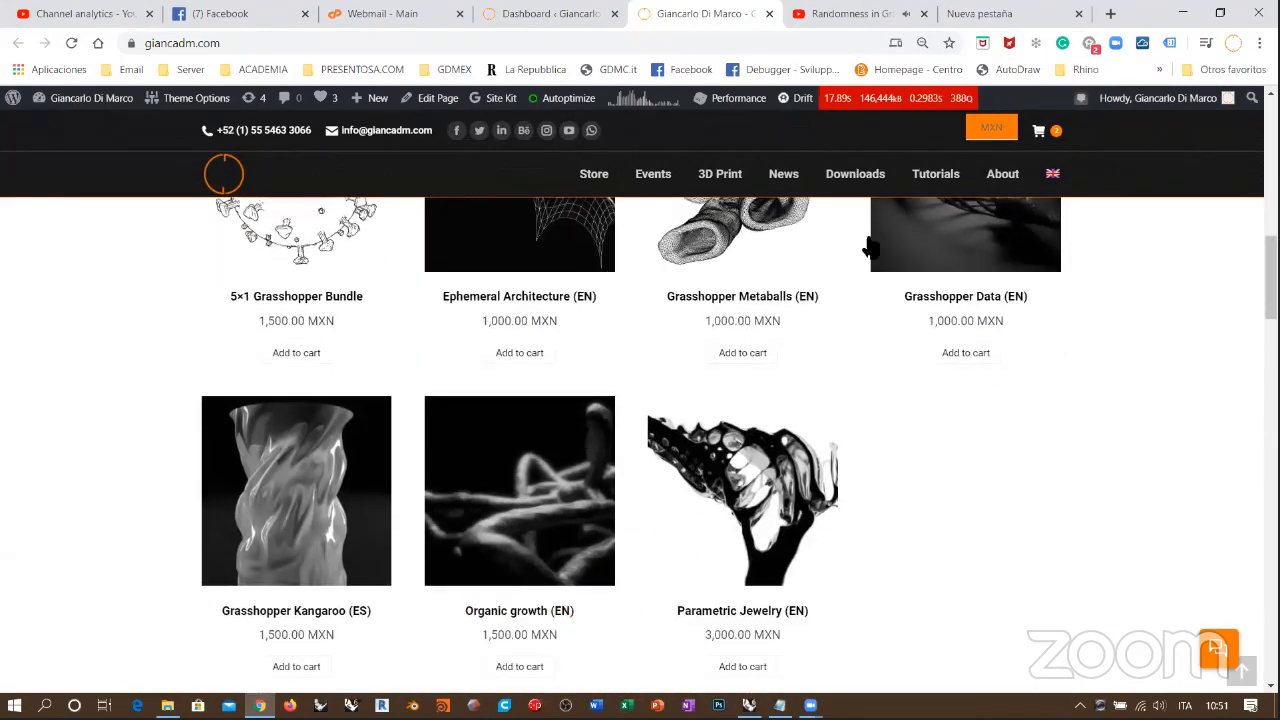
scroll(84, 388, up, 2)
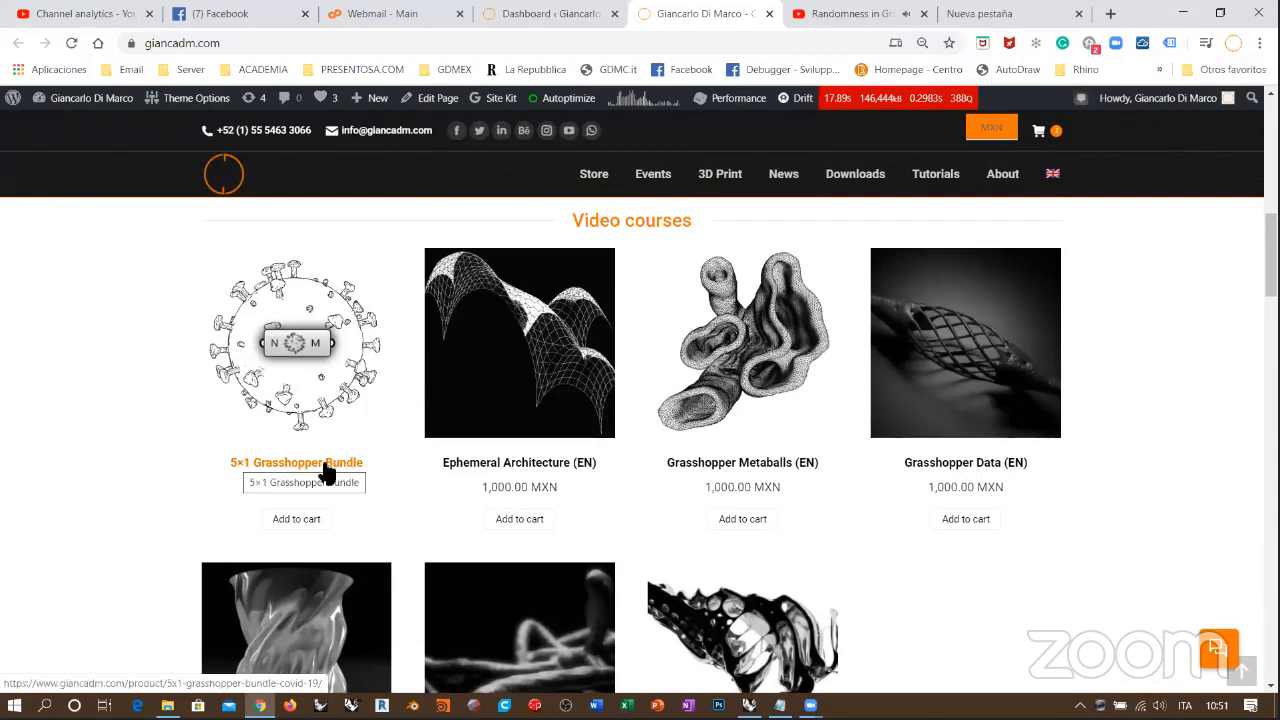
right_click(540, 630)
click(108, 442)
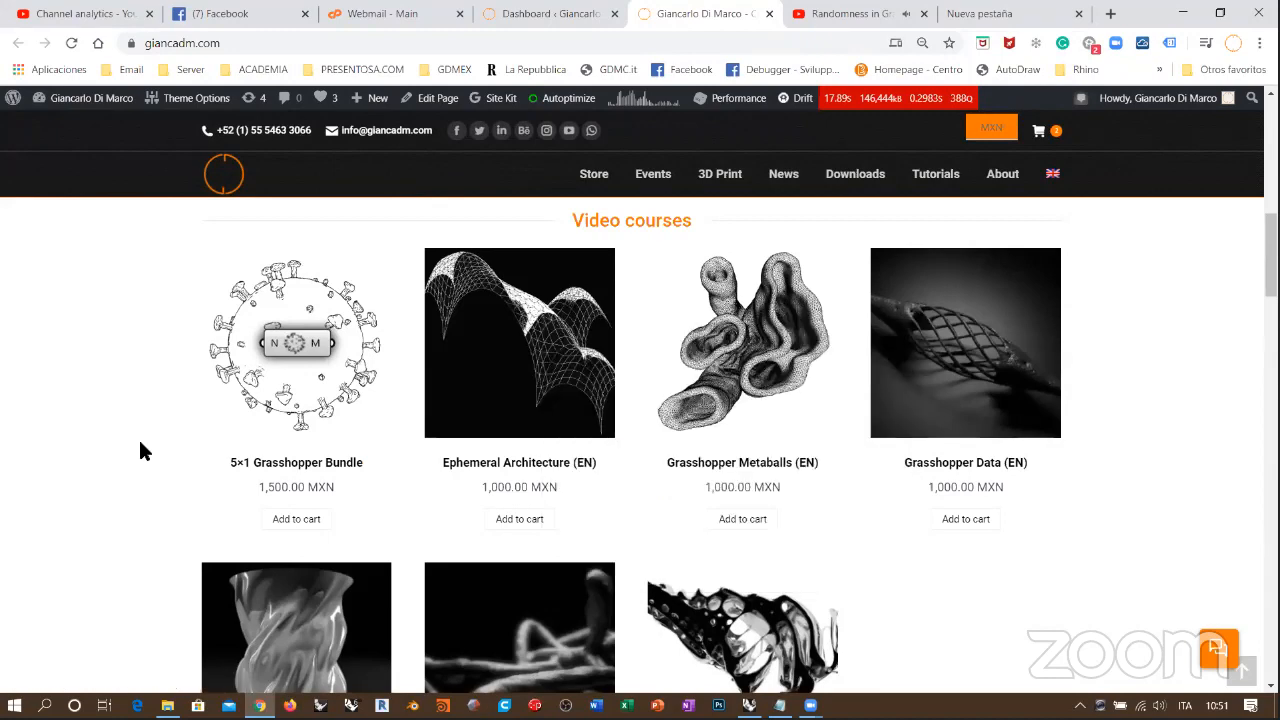
scroll(150, 430, down, 3)
scroll(300, 275, up, 1)
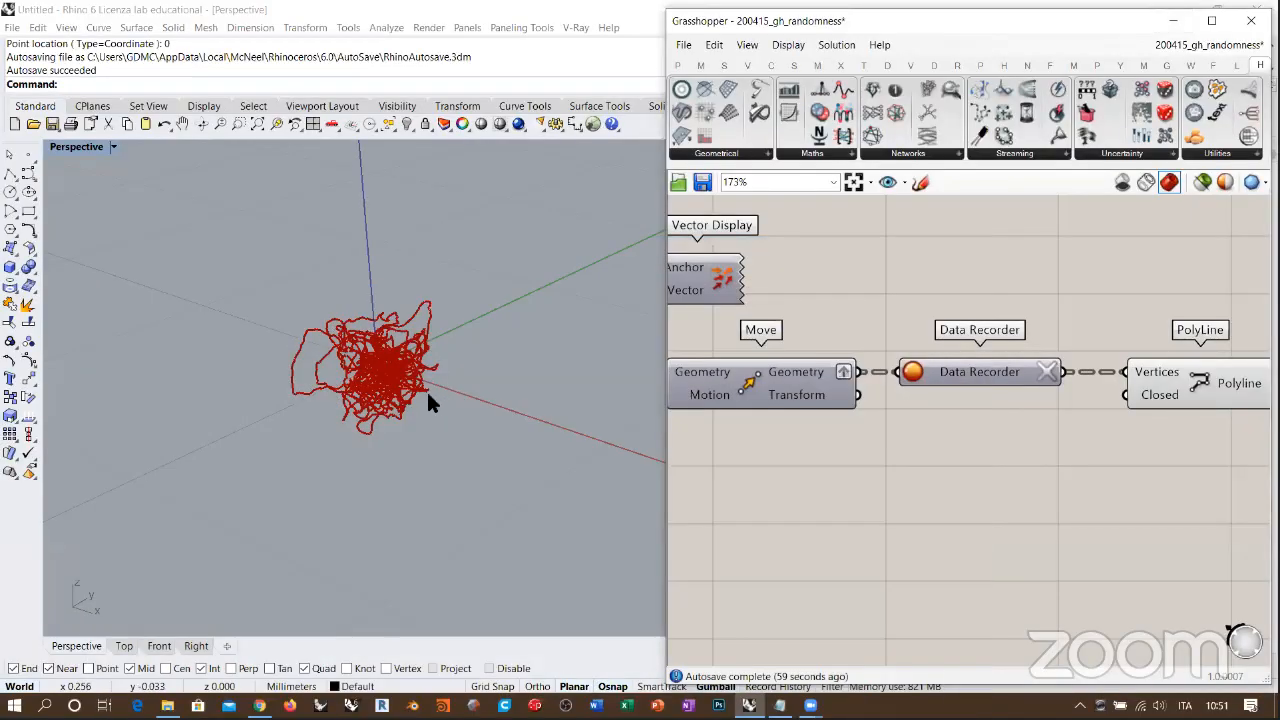
Step: Back in Rhino and Grasshopper, stop the Data Recorder, clear its recorded trails and review the Wandering Vector definition
right_drag(431, 392, 645, 380)
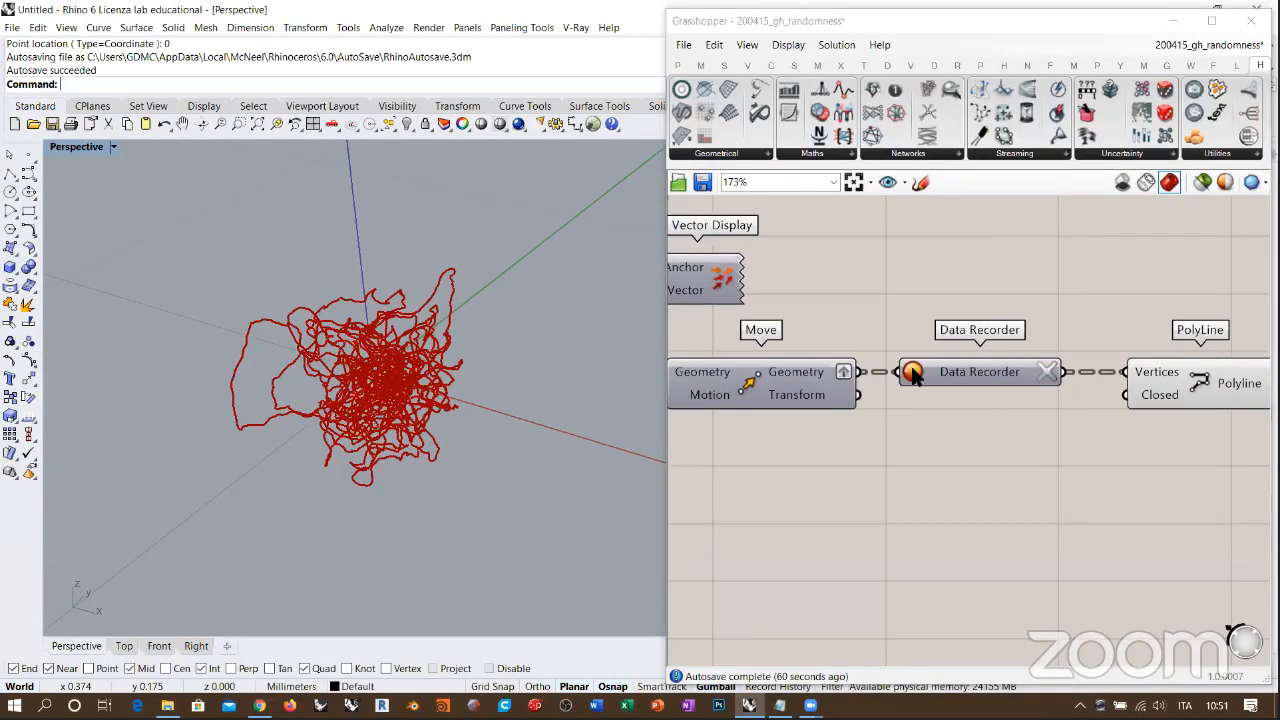
click(1047, 373)
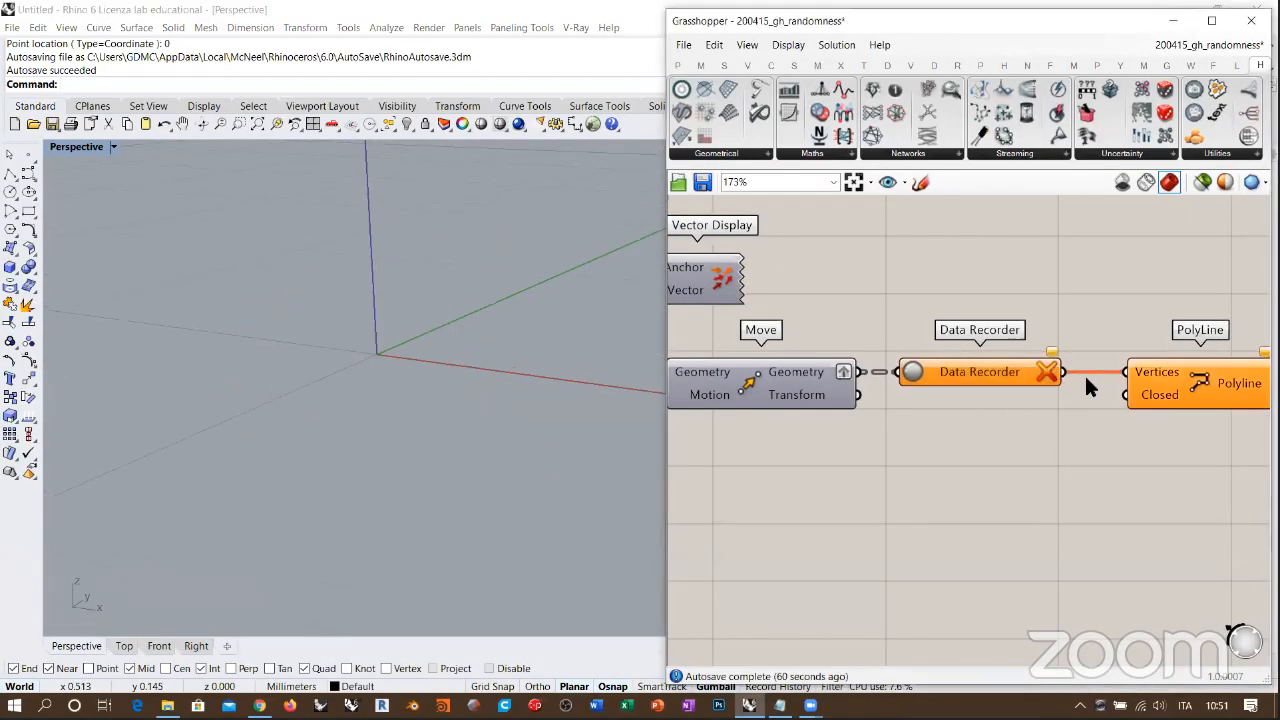
scroll(1084, 380, down, 5)
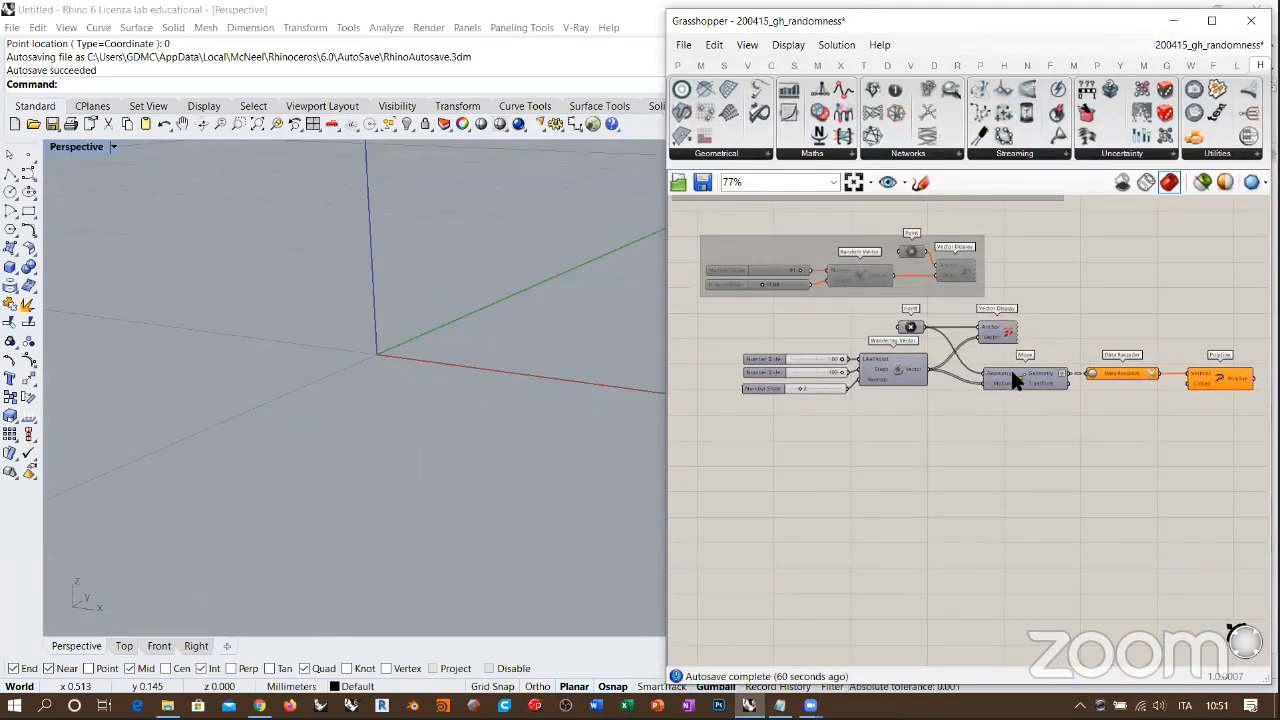
scroll(887, 365, up, 6)
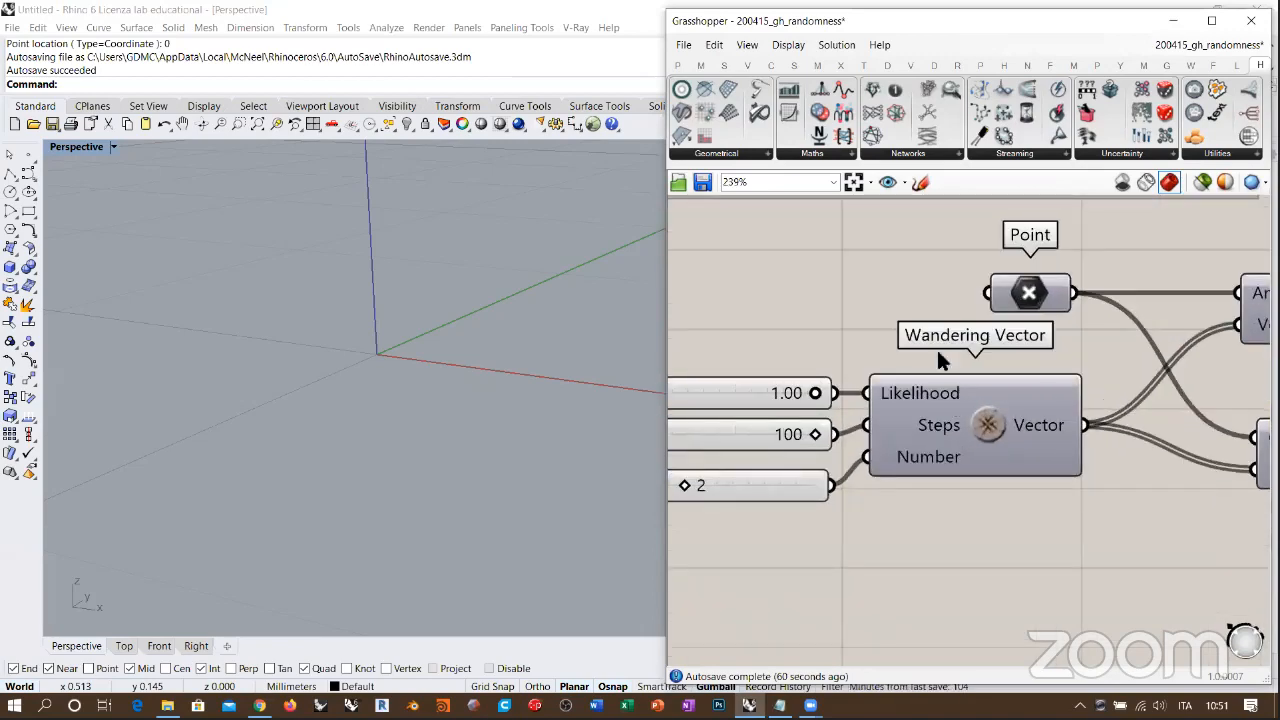
scroll(875, 393, down, 6)
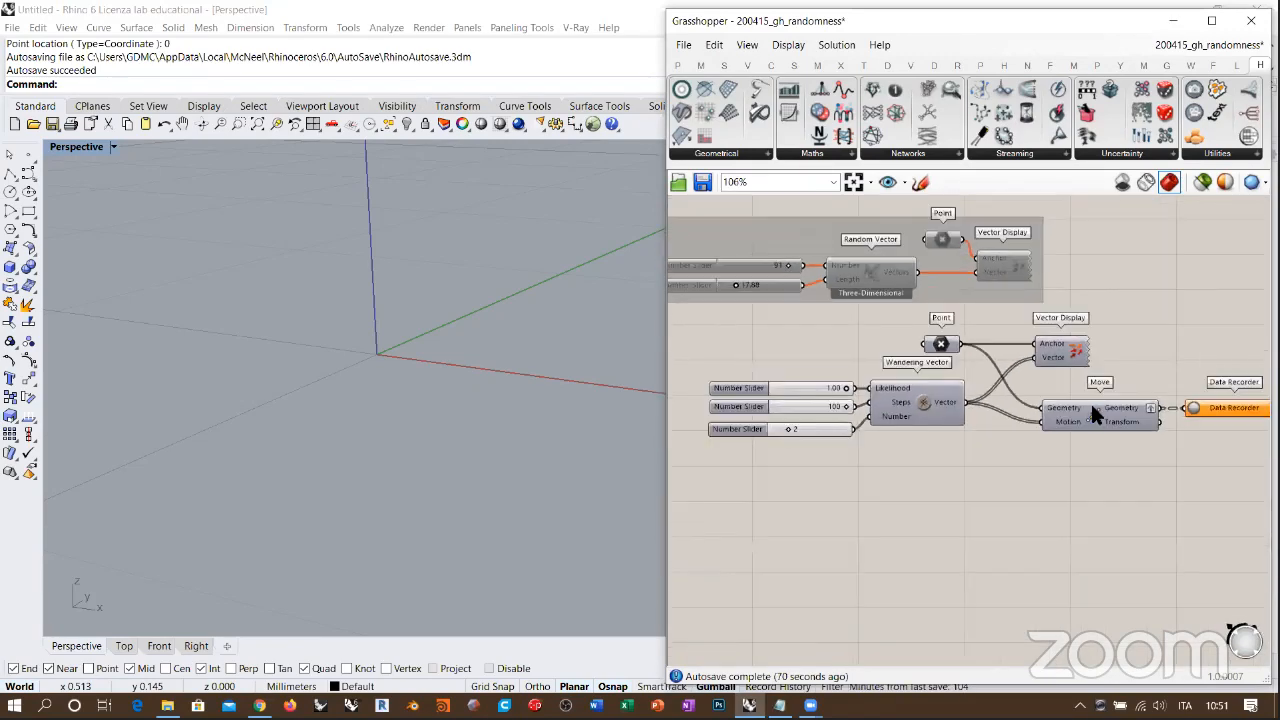
Step: Group and disable the whole Wandering Vector definition, and align the group beneath the Random Vector group
drag(1213, 423, 710, 340)
key(ctrl+g)
scroll(985, 500, down, 2)
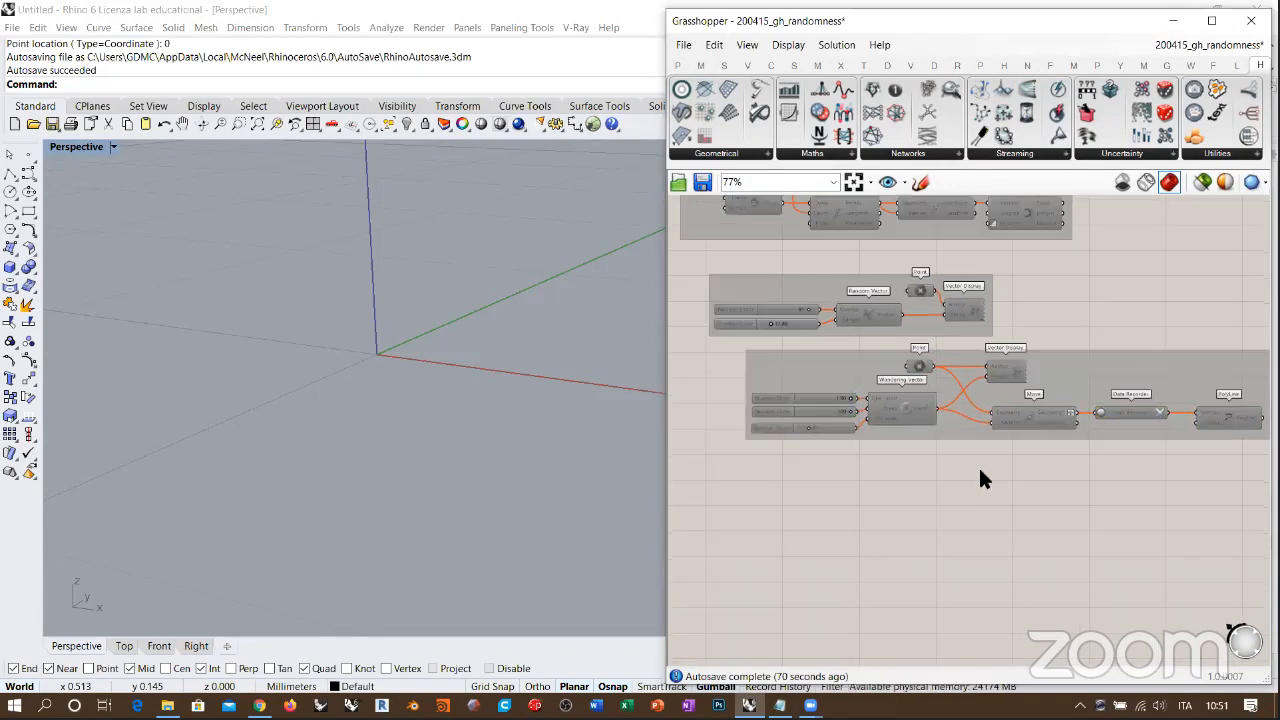
click(868, 405)
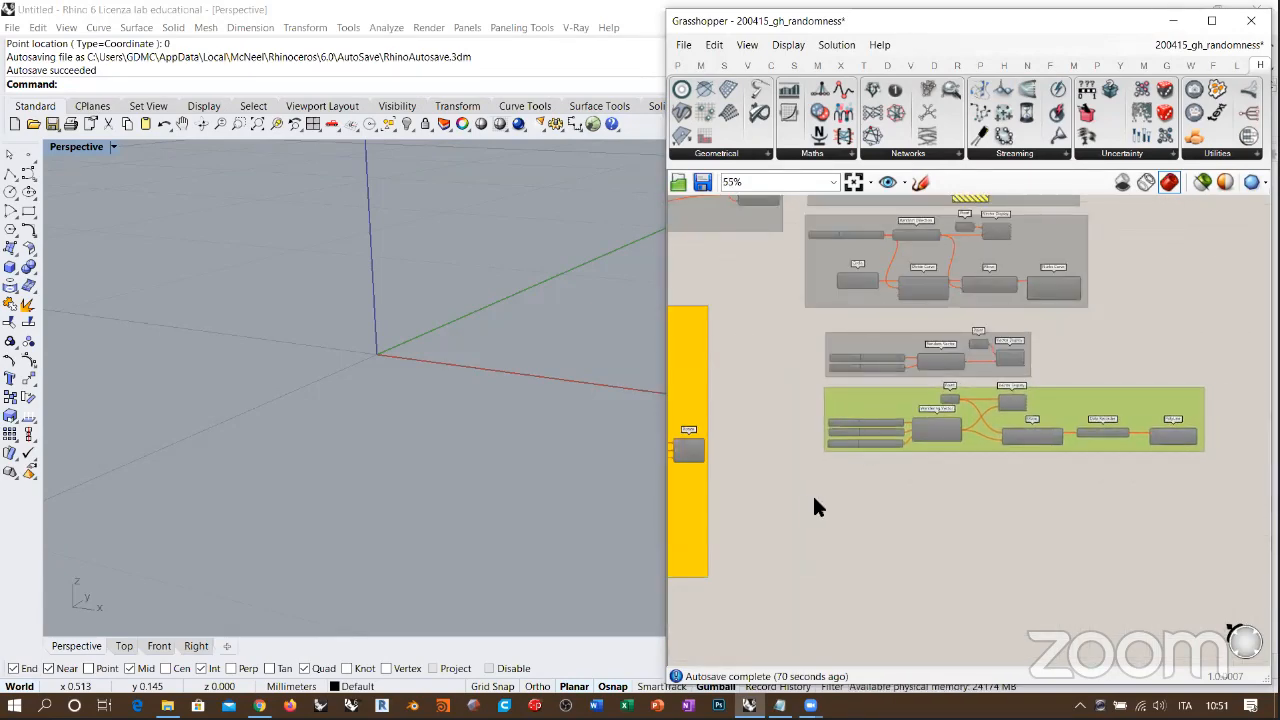
Step: Remove the large yellow group from the earlier definition and re-enable the components it contained
right_drag(816, 494, 1062, 480)
right_drag(963, 437, 1163, 437)
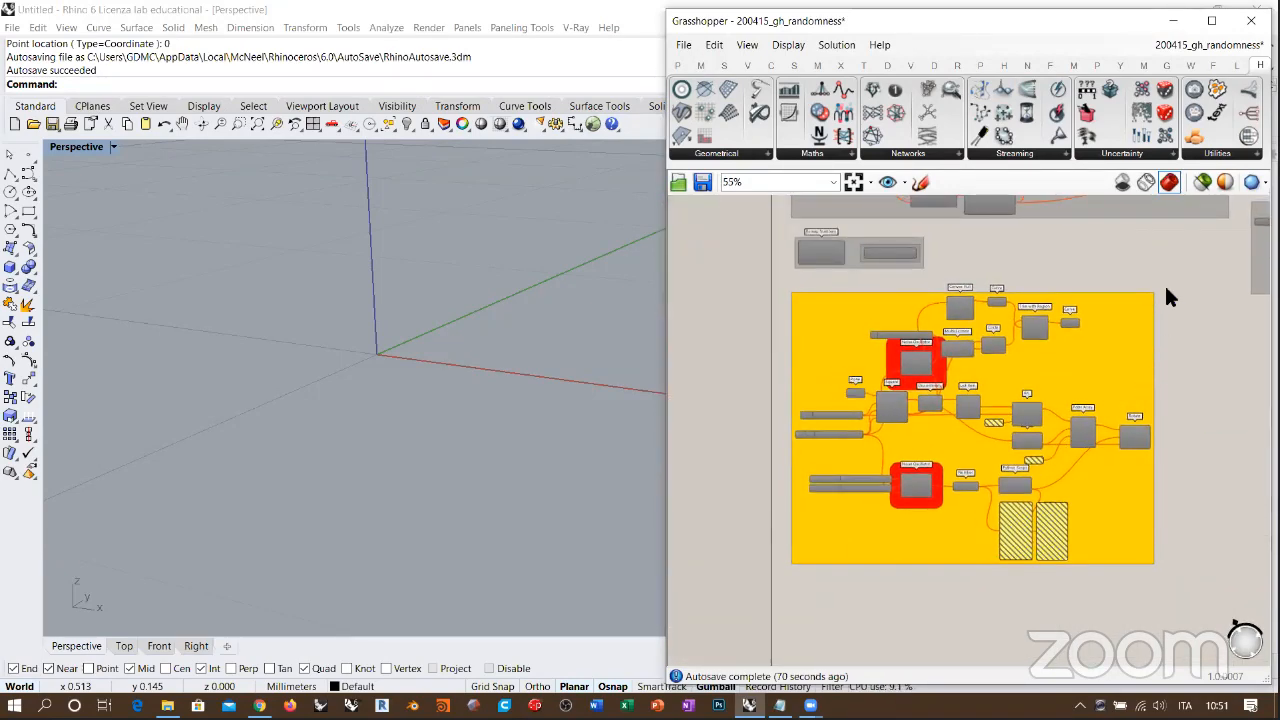
click(1108, 340)
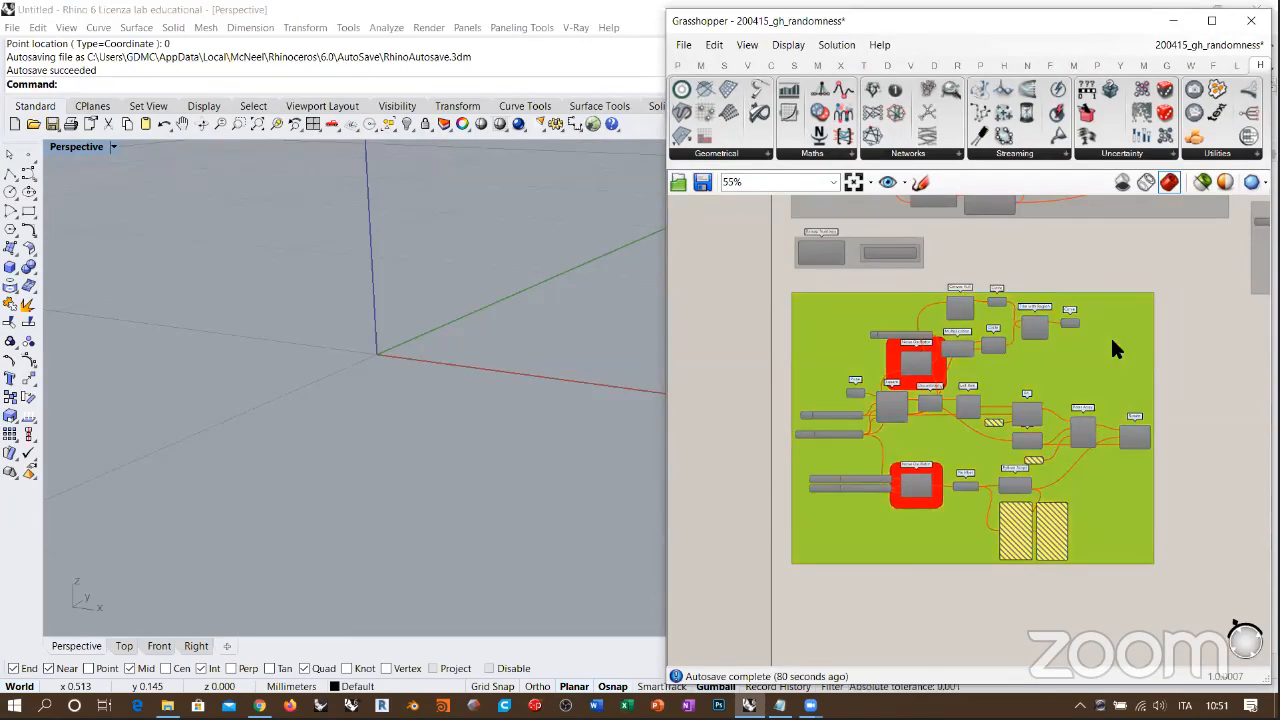
key(Delete)
drag(1172, 285, 885, 600)
click(974, 522)
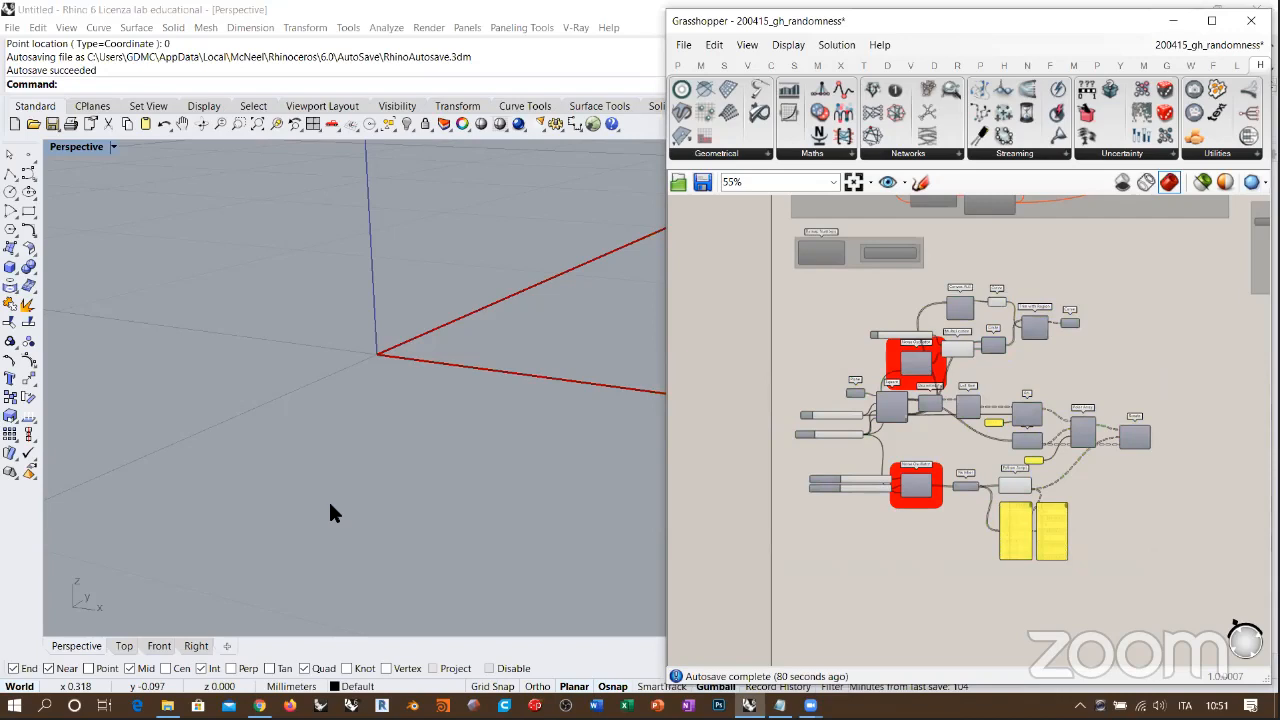
Step: Switch to the Top viewport and frame the complete red square outline of the re-enabled definition
click(122, 646)
right_drag(520, 378, 327, 418)
scroll(327, 418, down, 3)
right_drag(396, 339, 320, 436)
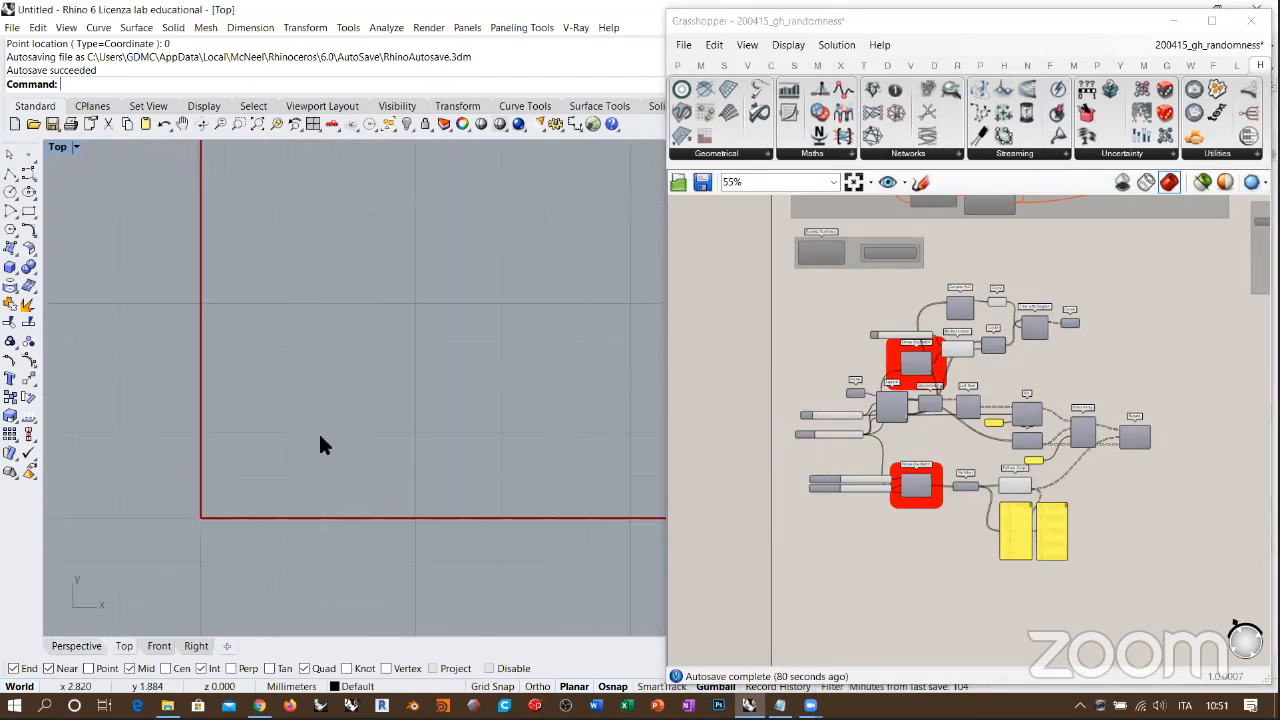
scroll(484, 290, down, 1)
right_drag(484, 290, 351, 448)
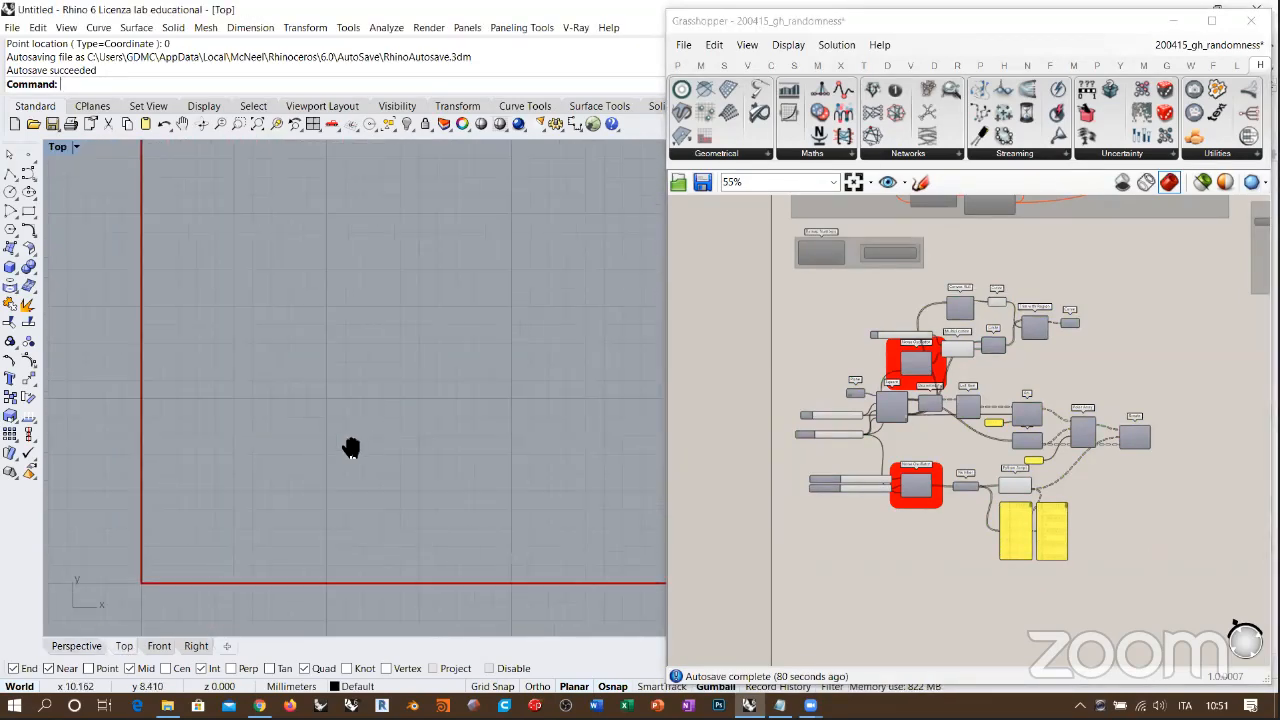
scroll(351, 446, up, 3)
scroll(352, 406, down, 10)
right_drag(496, 305, 428, 377)
scroll(406, 360, up, 2)
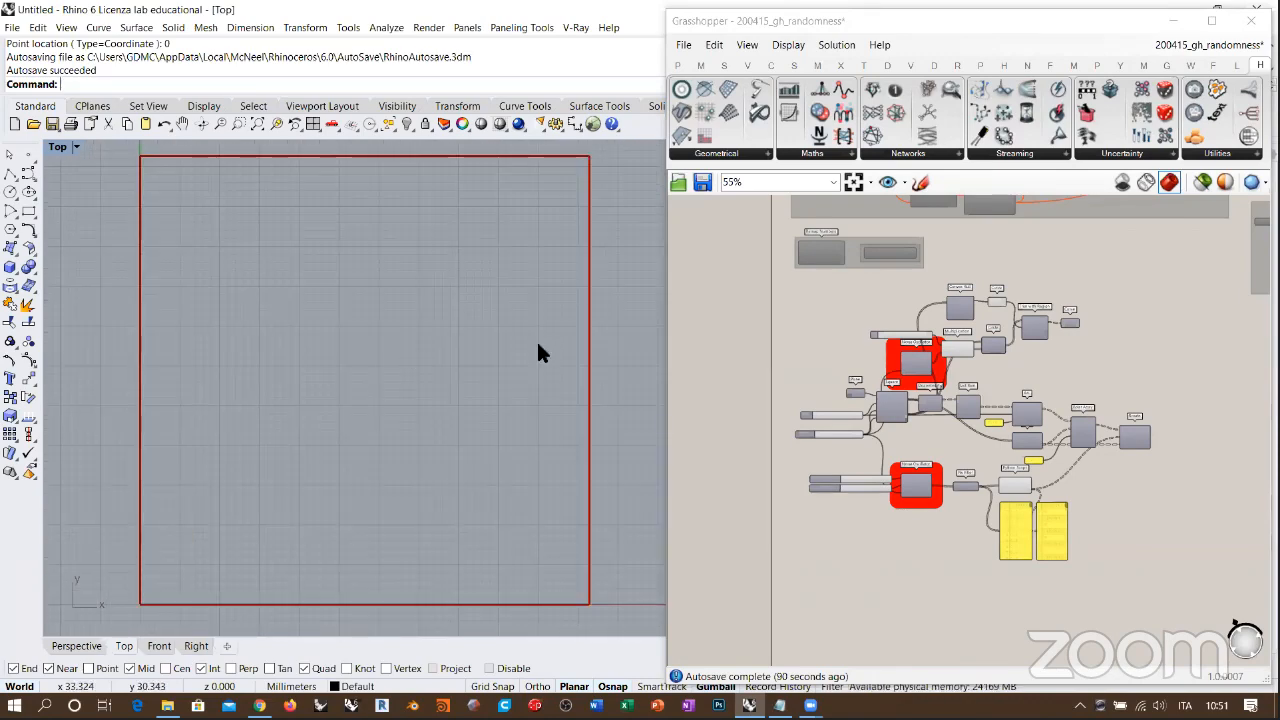
Step: Examine both Noise Oscillator components in the definition and locate that component among the Uncertainty components
right_drag(538, 345, 526, 346)
click(918, 346)
scroll(908, 327, up, 3)
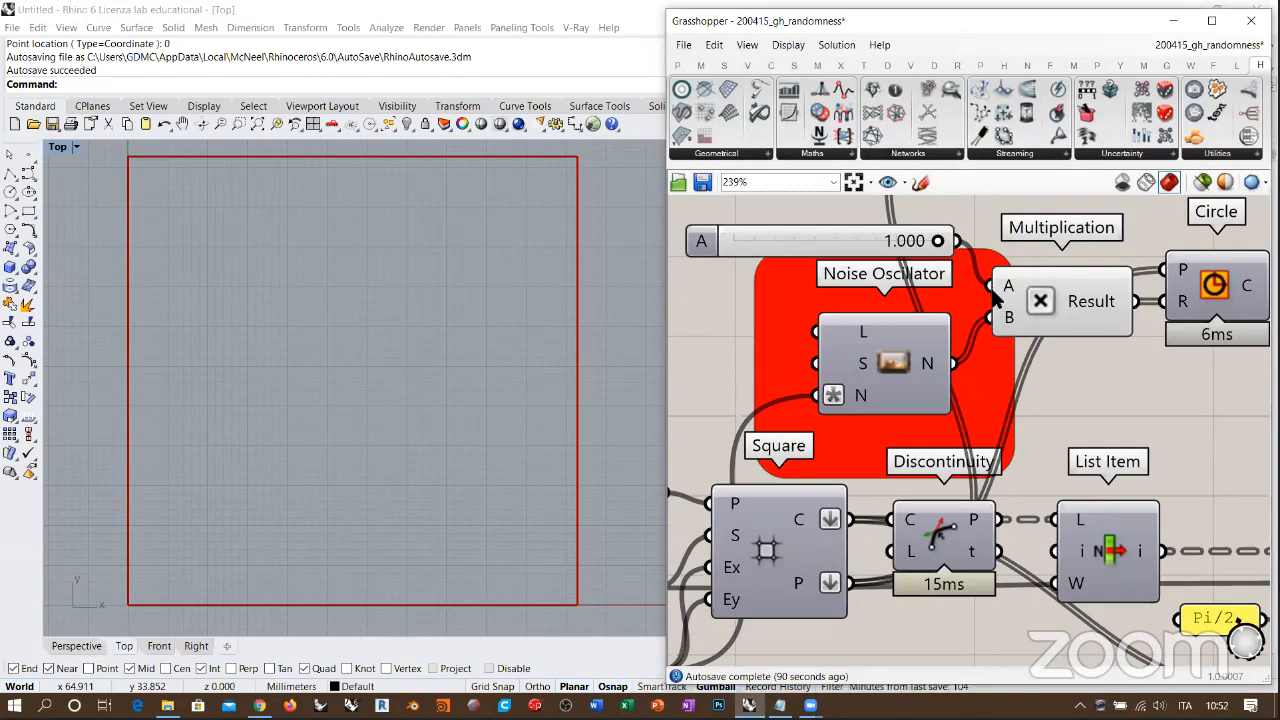
scroll(1118, 323, down, 3)
click(1112, 155)
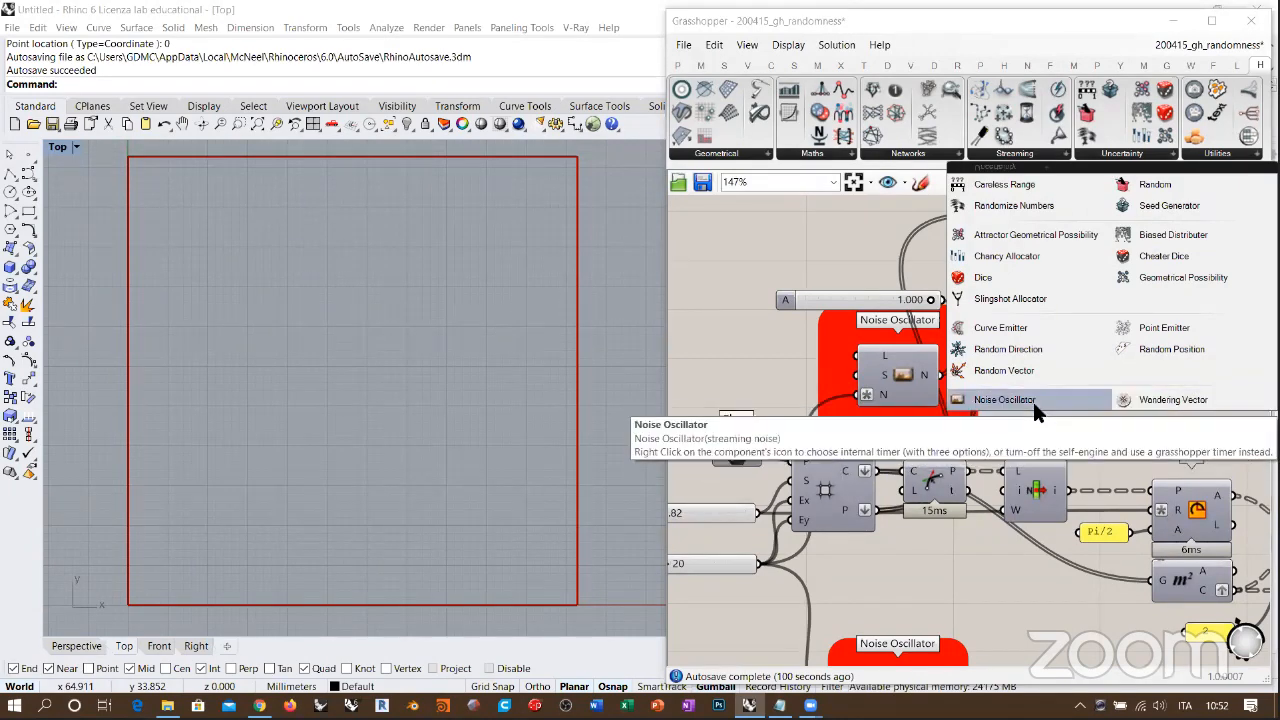
click(720, 325)
right_drag(950, 414, 995, 377)
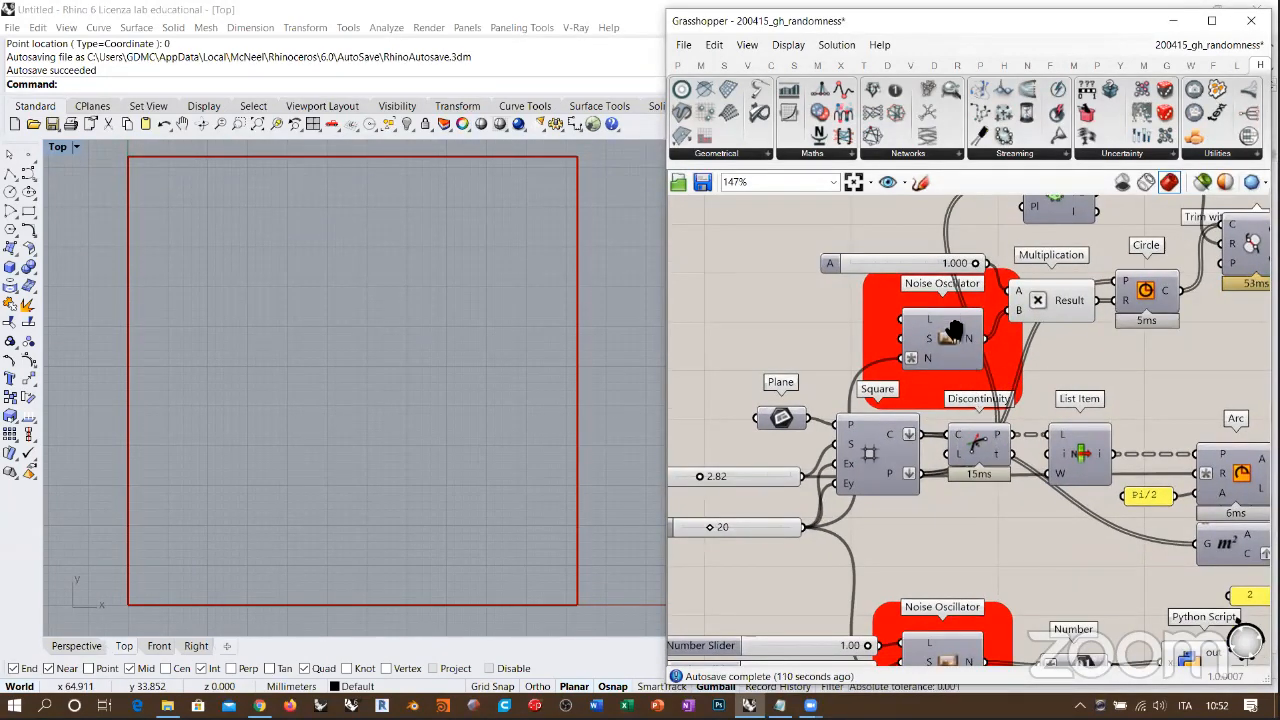
right_drag(1018, 510, 971, 363)
right_drag(969, 478, 960, 325)
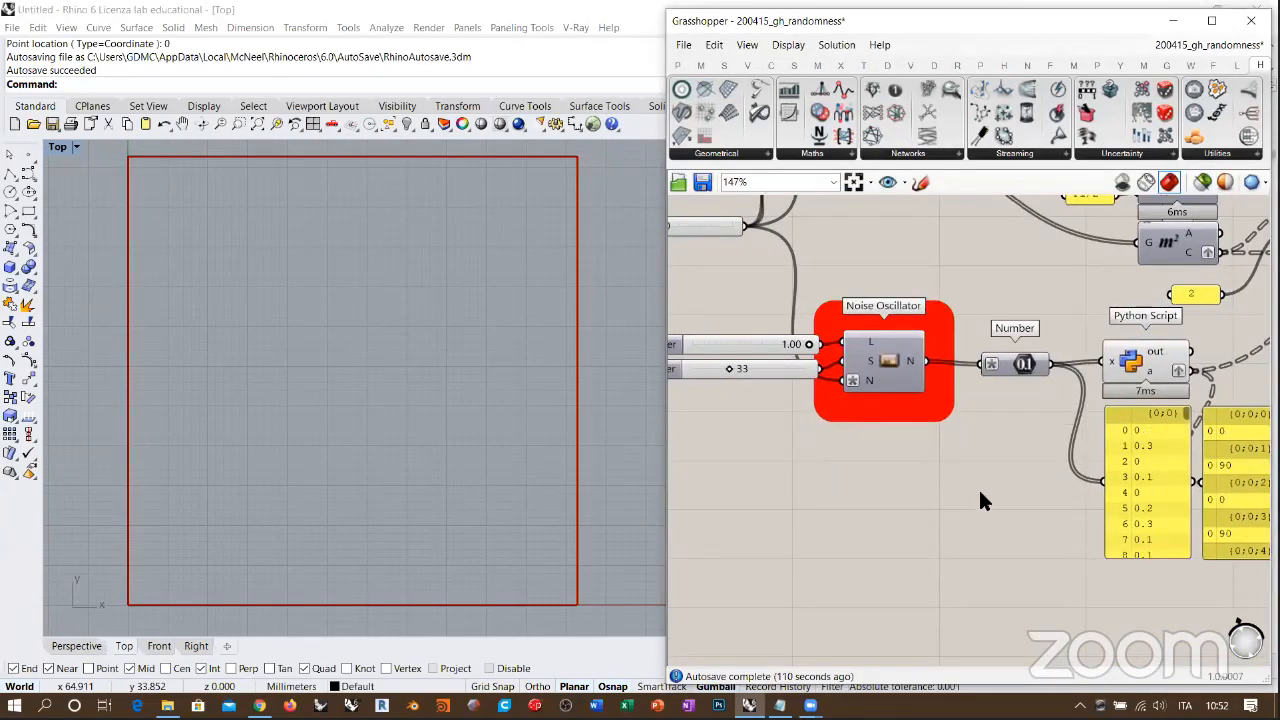
Step: Add a panel below the lower Noise Oscillator, connect it to the N output, and enlarge it to list more values
scroll(978, 487, up, 3)
double_click(980, 490)
text(panel)
key(Return)
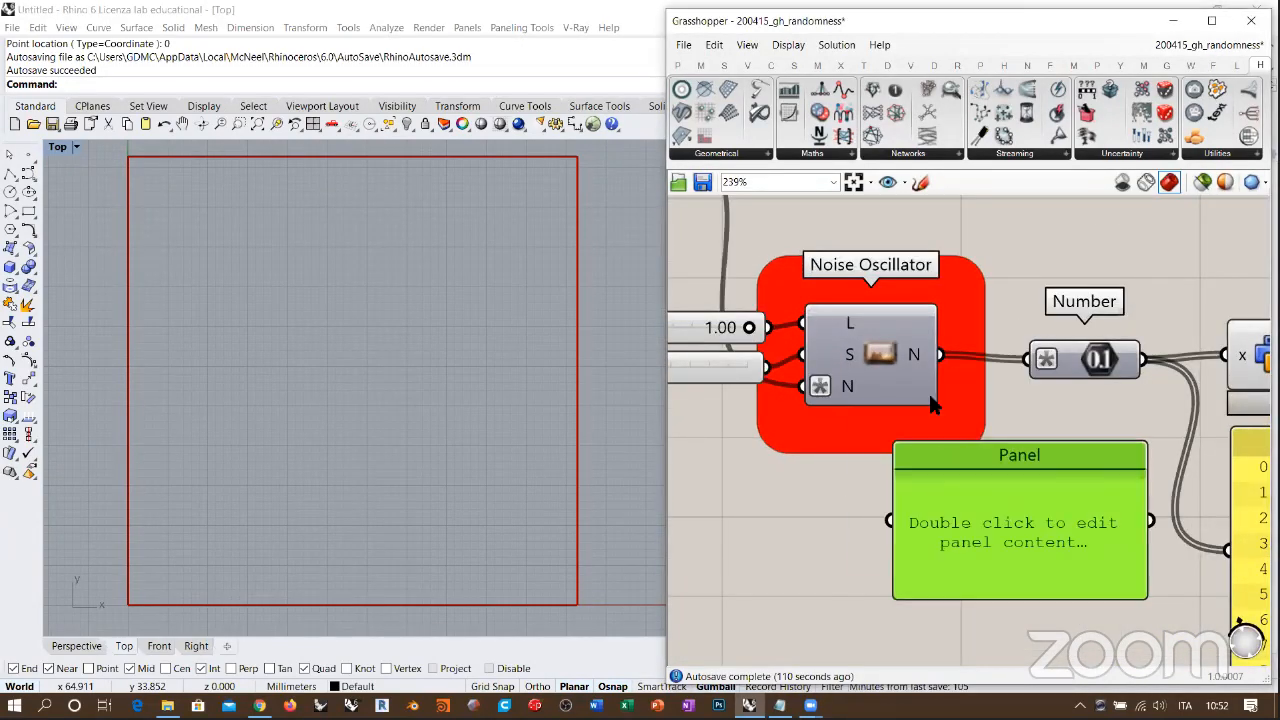
drag(945, 363, 889, 520)
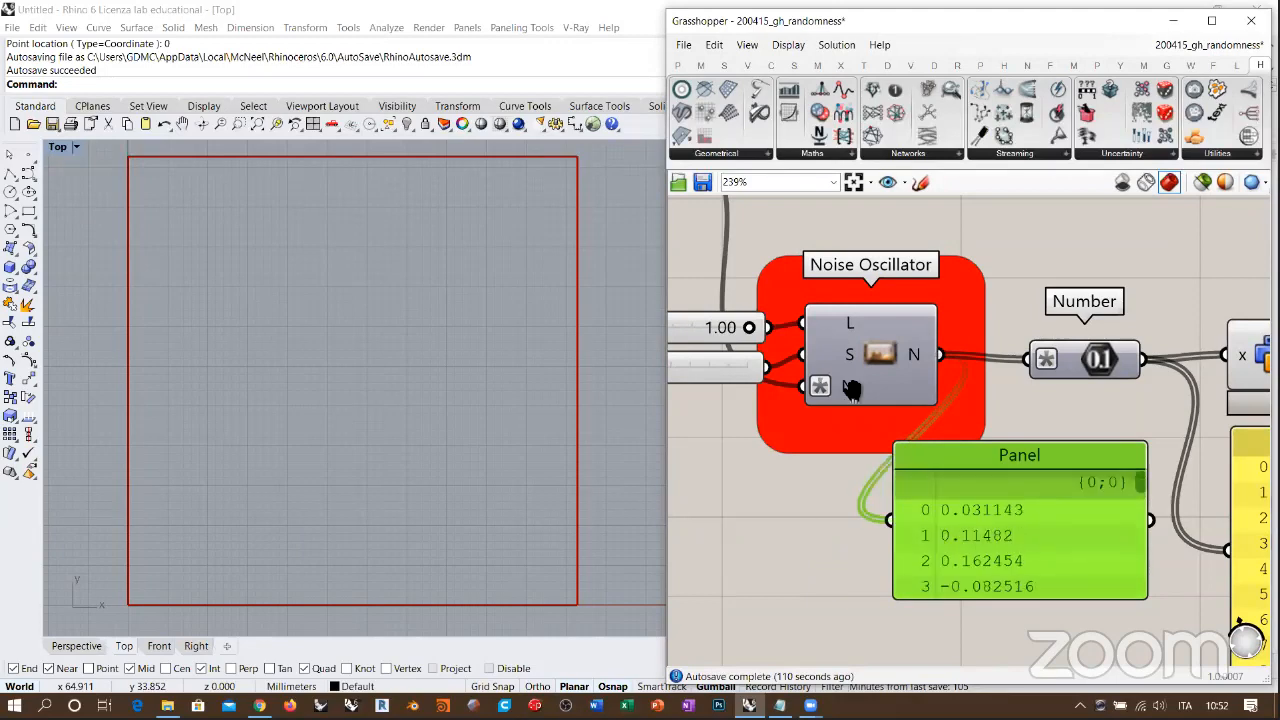
right_drag(855, 390, 895, 164)
drag(1006, 313, 926, 349)
click(994, 469)
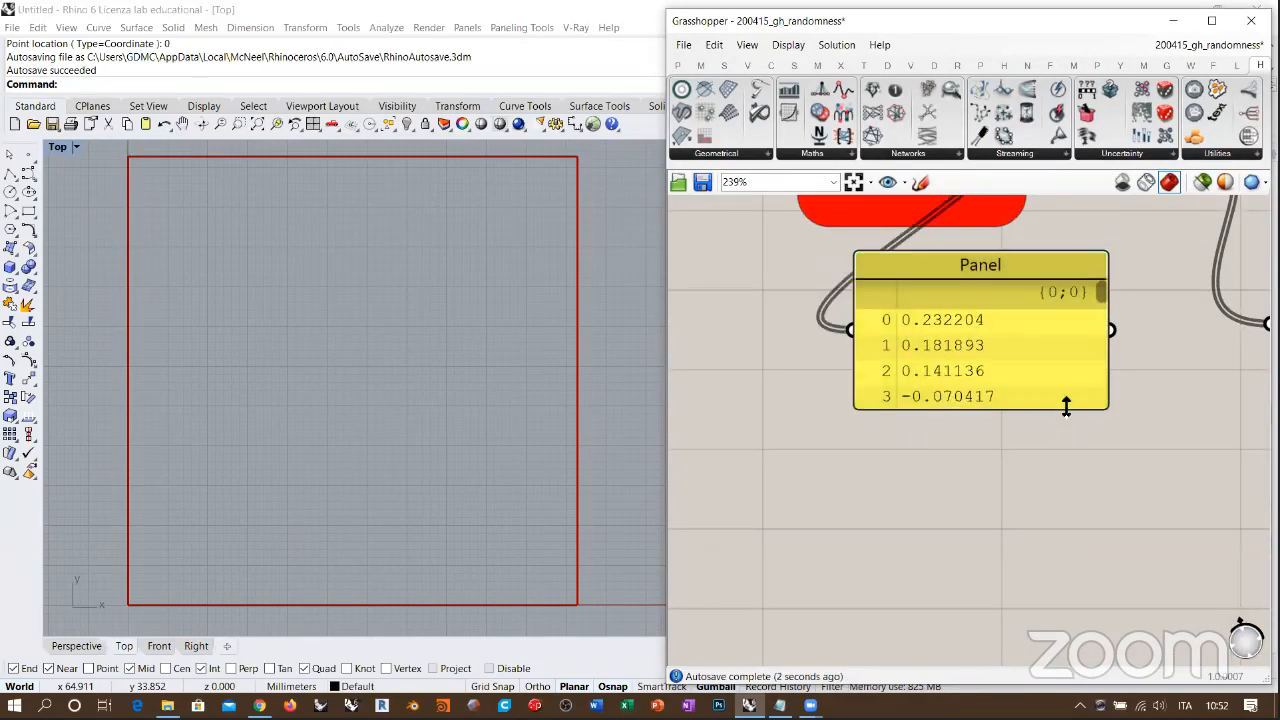
drag(1066, 407, 1054, 625)
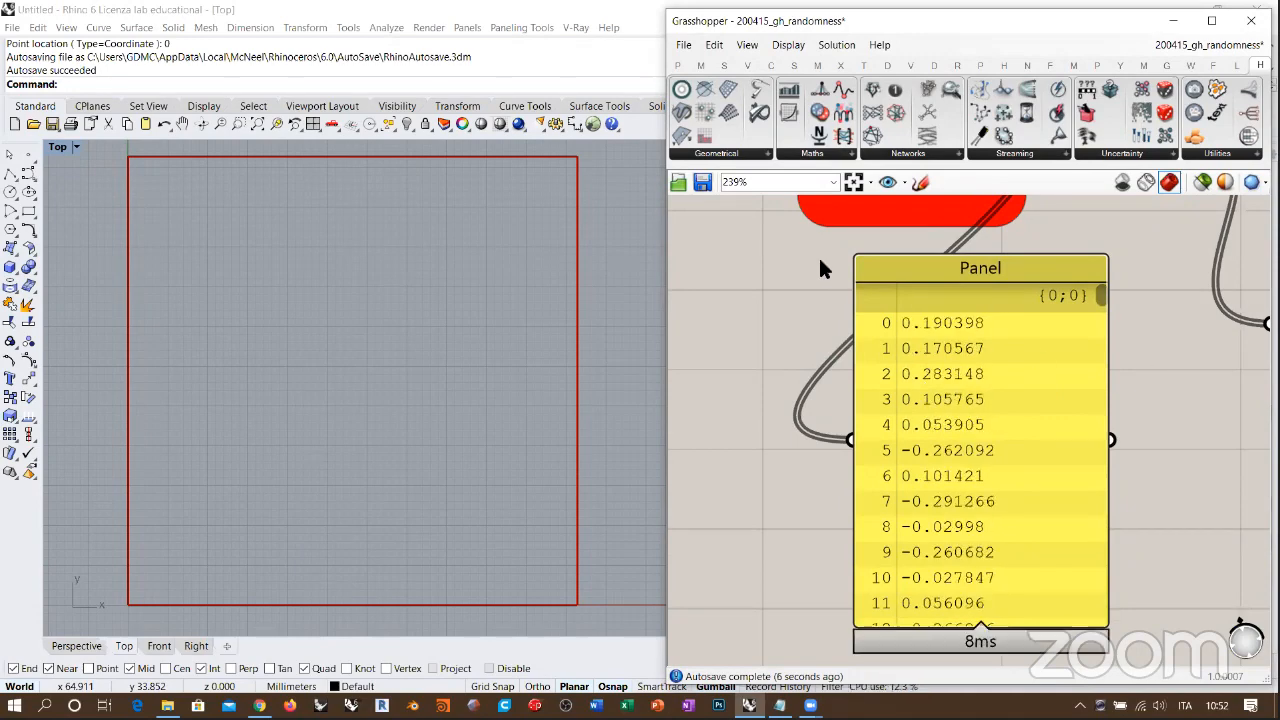
Step: Review the lower Noise Oscillator's internal timer options and examine the streaming noise values in the connected panel
right_drag(888, 357, 1008, 548)
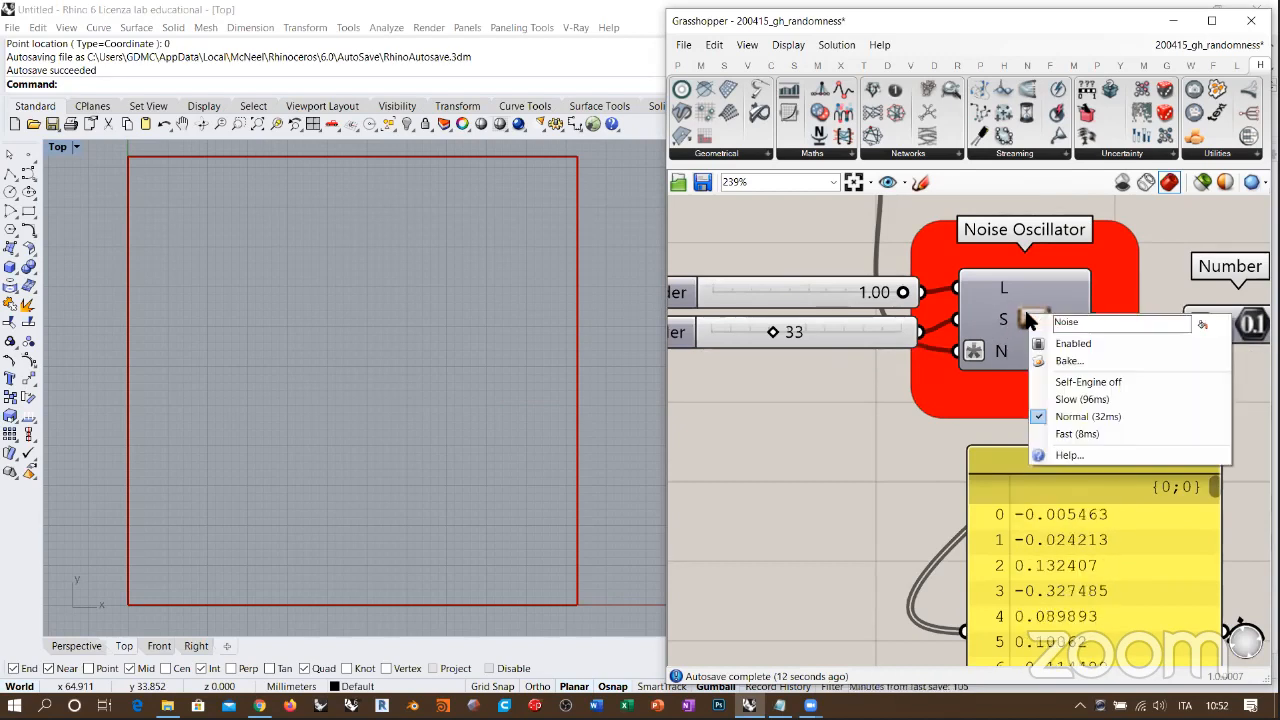
right_click(1030, 316)
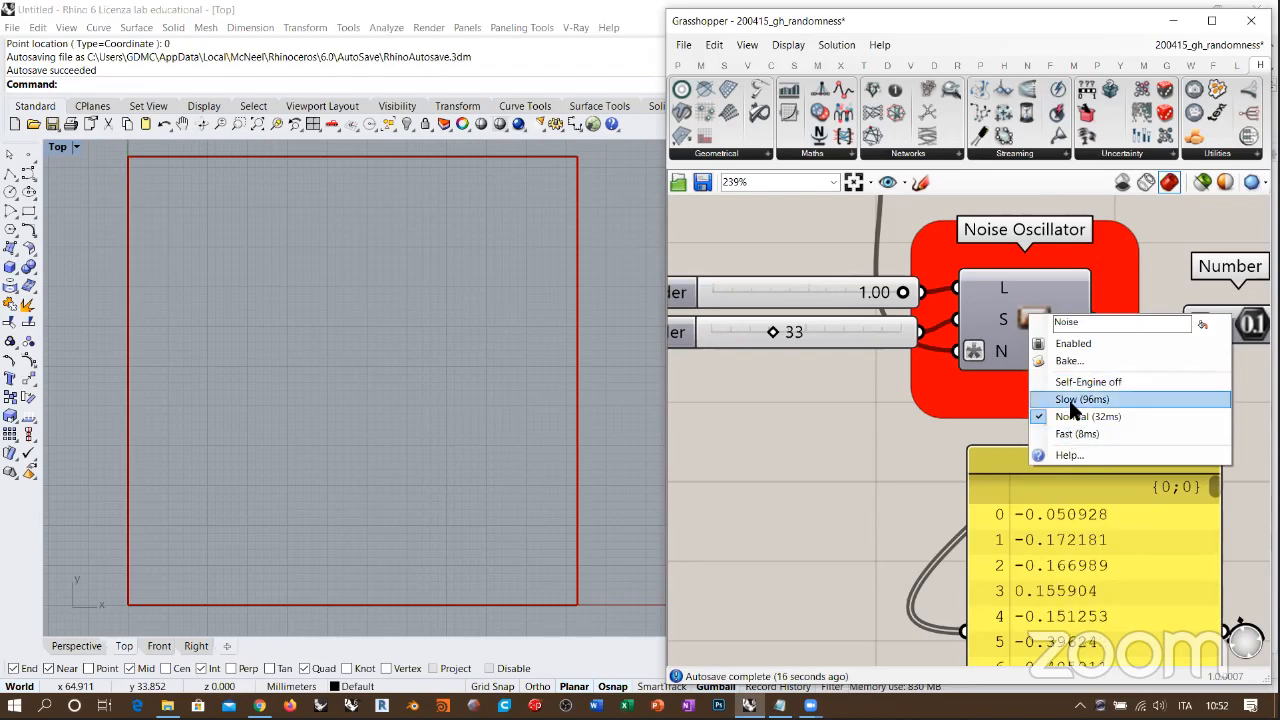
click(1055, 299)
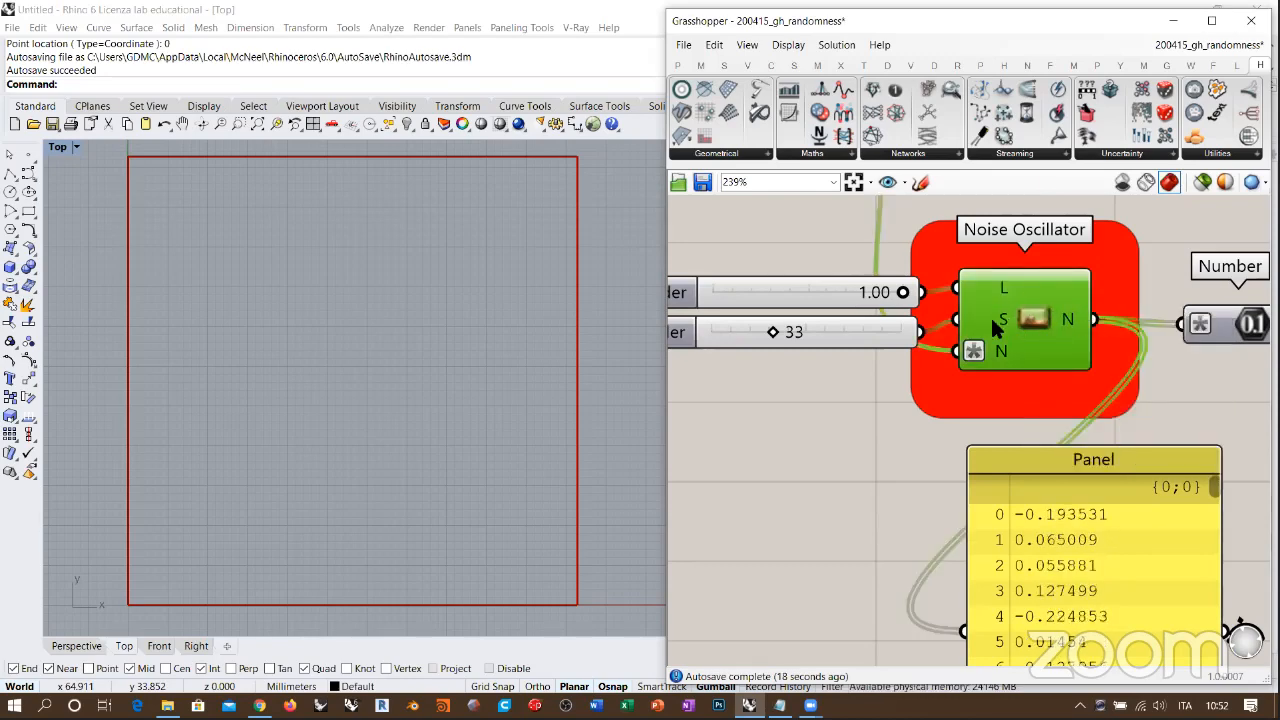
click(946, 378)
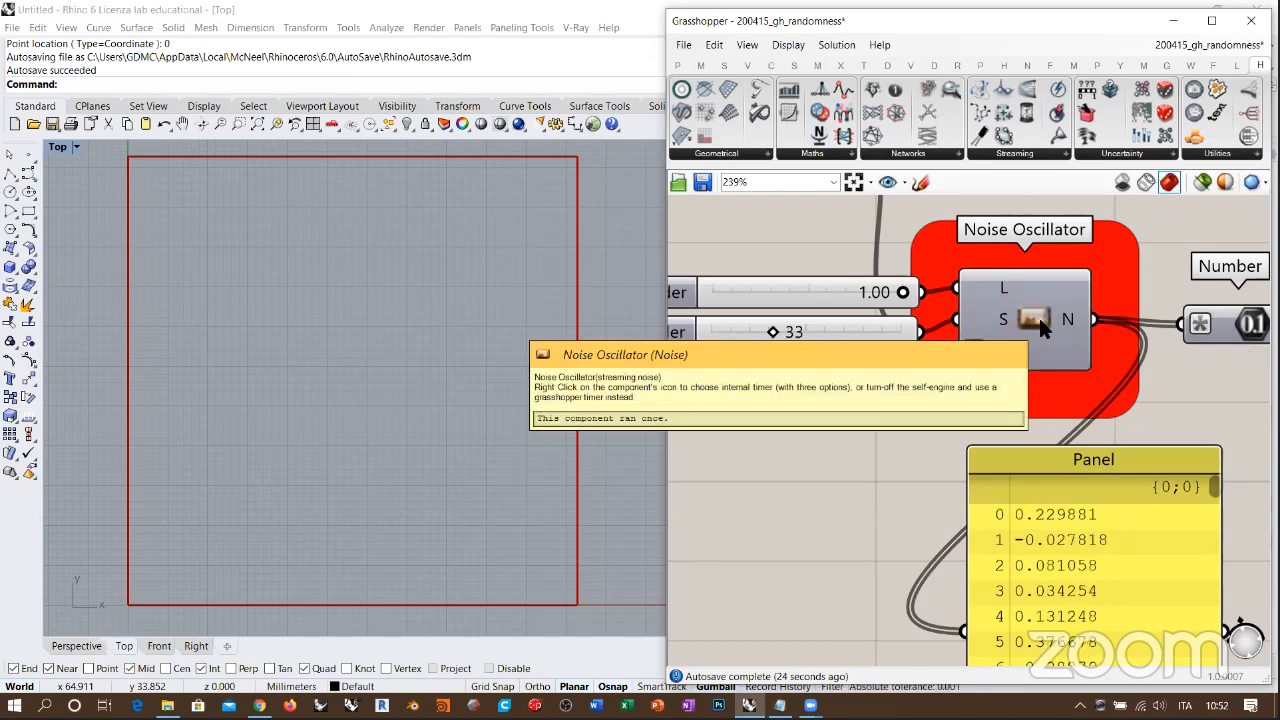
right_drag(969, 408, 935, 359)
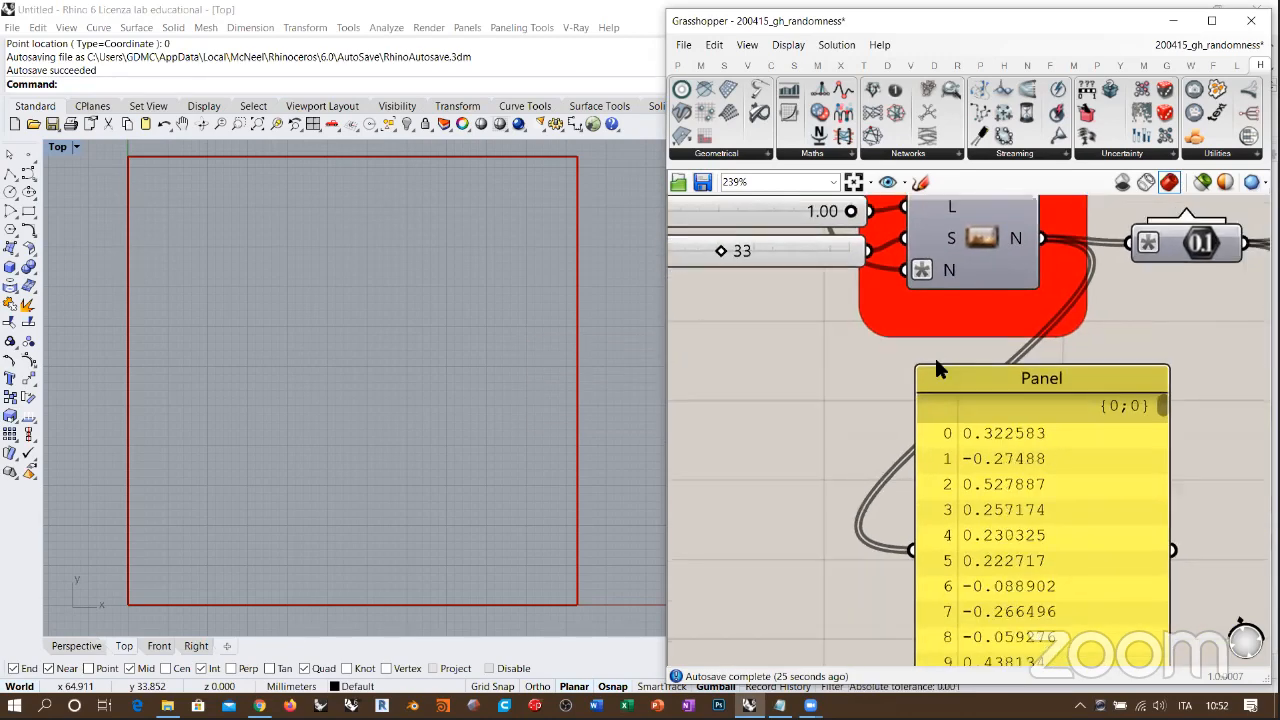
scroll(936, 368, down, 3)
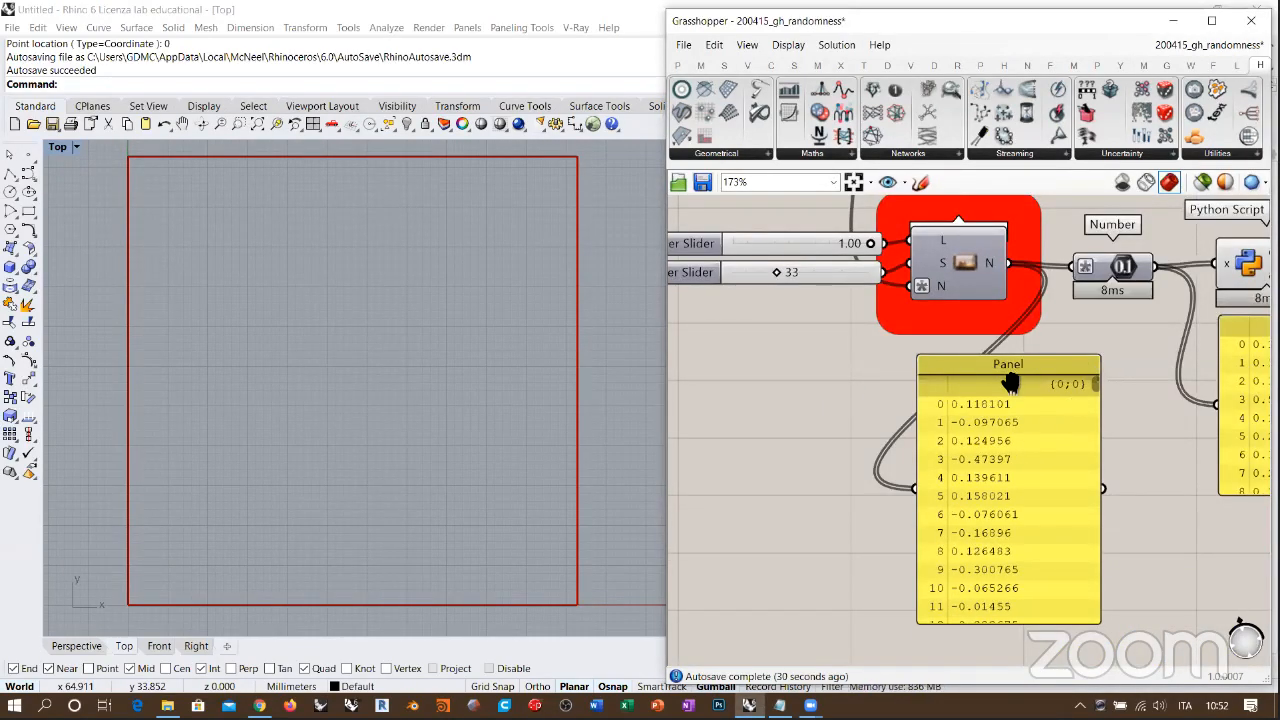
right_drag(1023, 230, 975, 330)
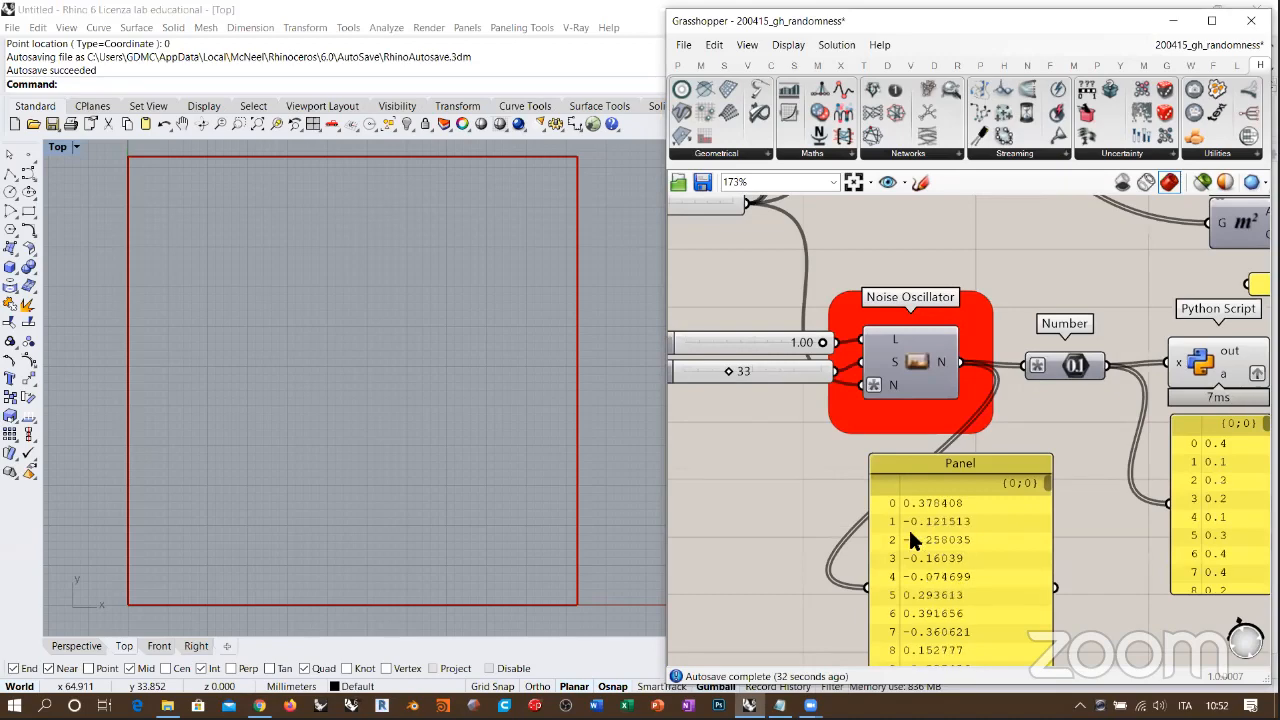
right_drag(946, 569, 981, 474)
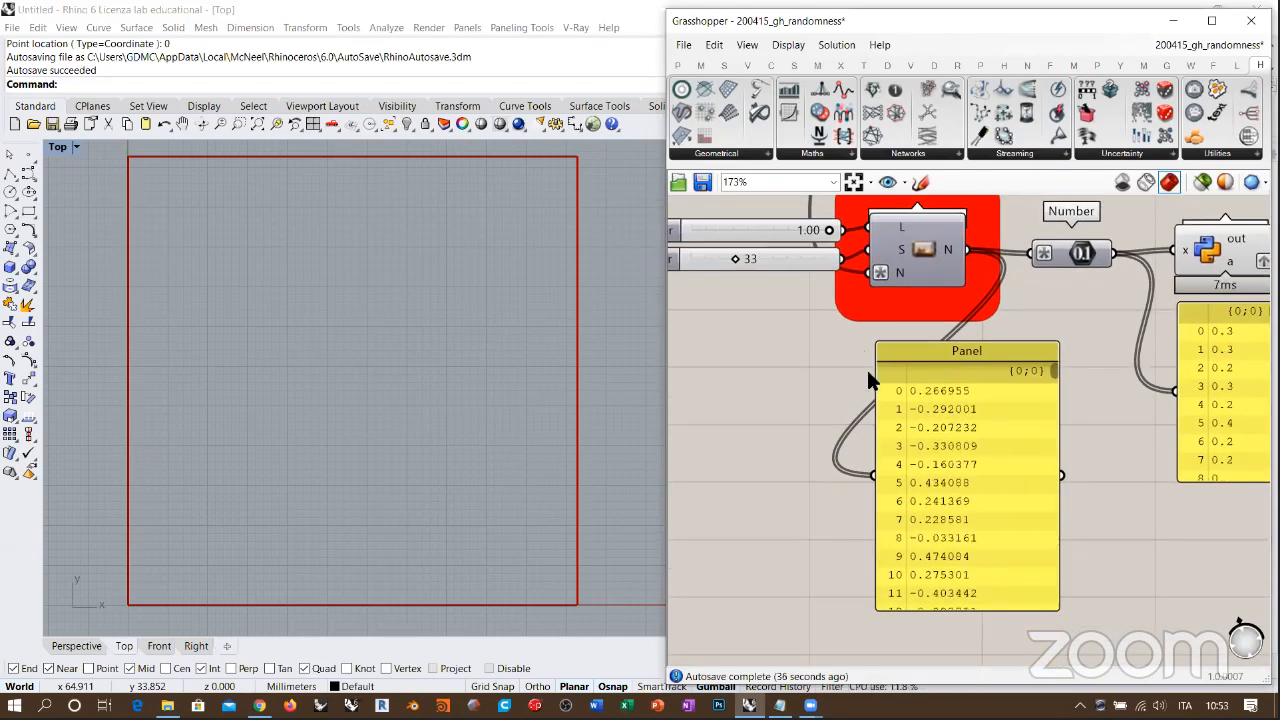
right_drag(893, 389, 946, 493)
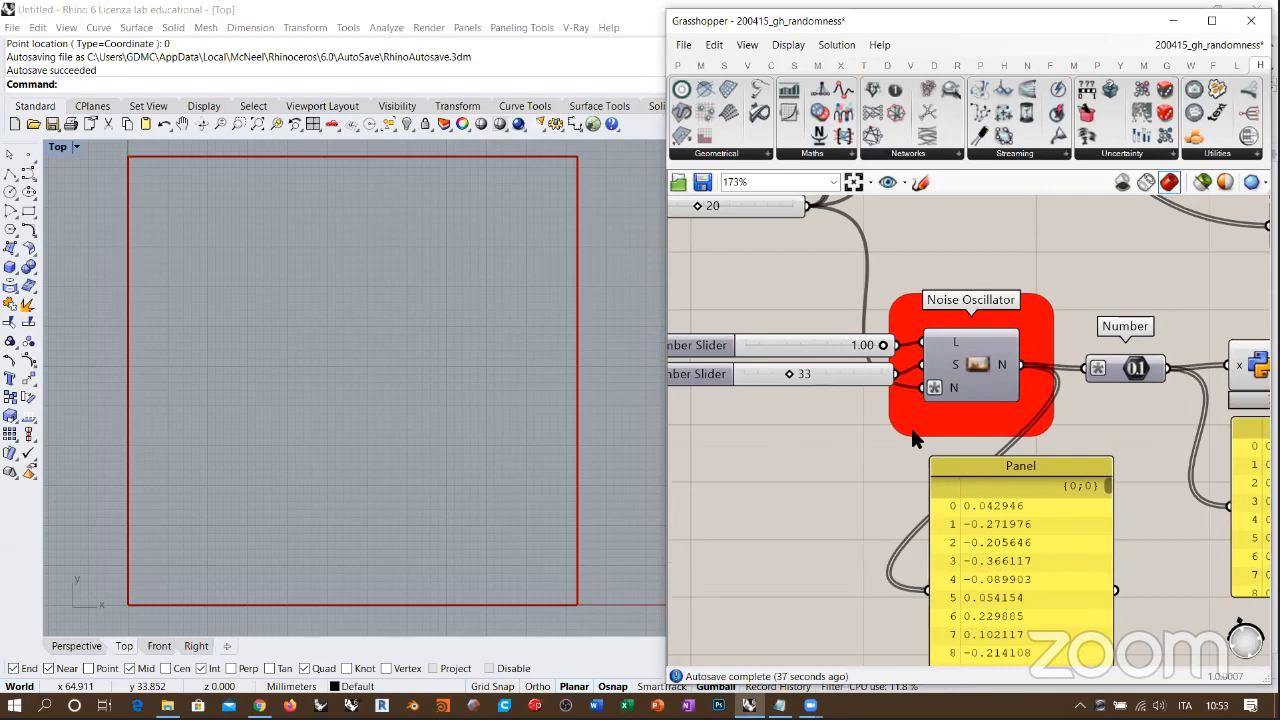
Step: Delete the panel connected to the lower Noise Oscillator's output
click(1028, 529)
key(Delete)
right_drag(1013, 461, 1088, 526)
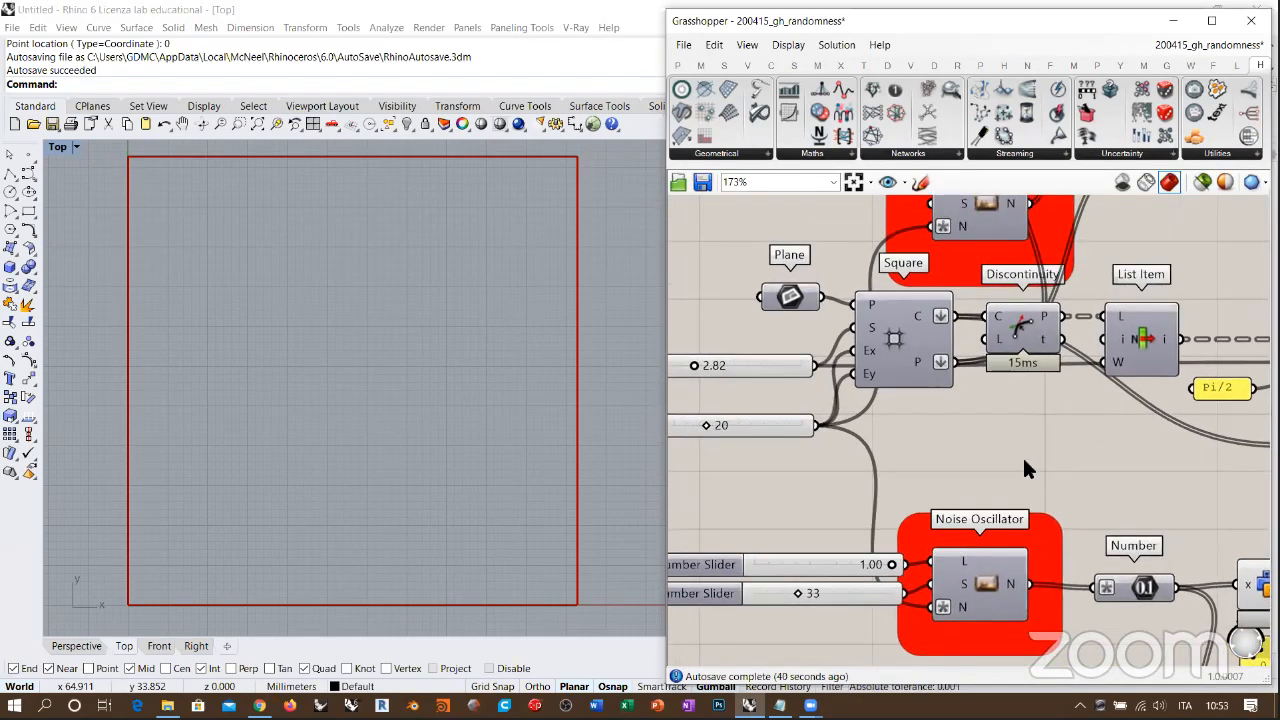
Step: Examine the complete definition, from the Square grid and Noise Oscillators to the Convex Hull, Circle and Trim with Region components
scroll(920, 433, down, 5)
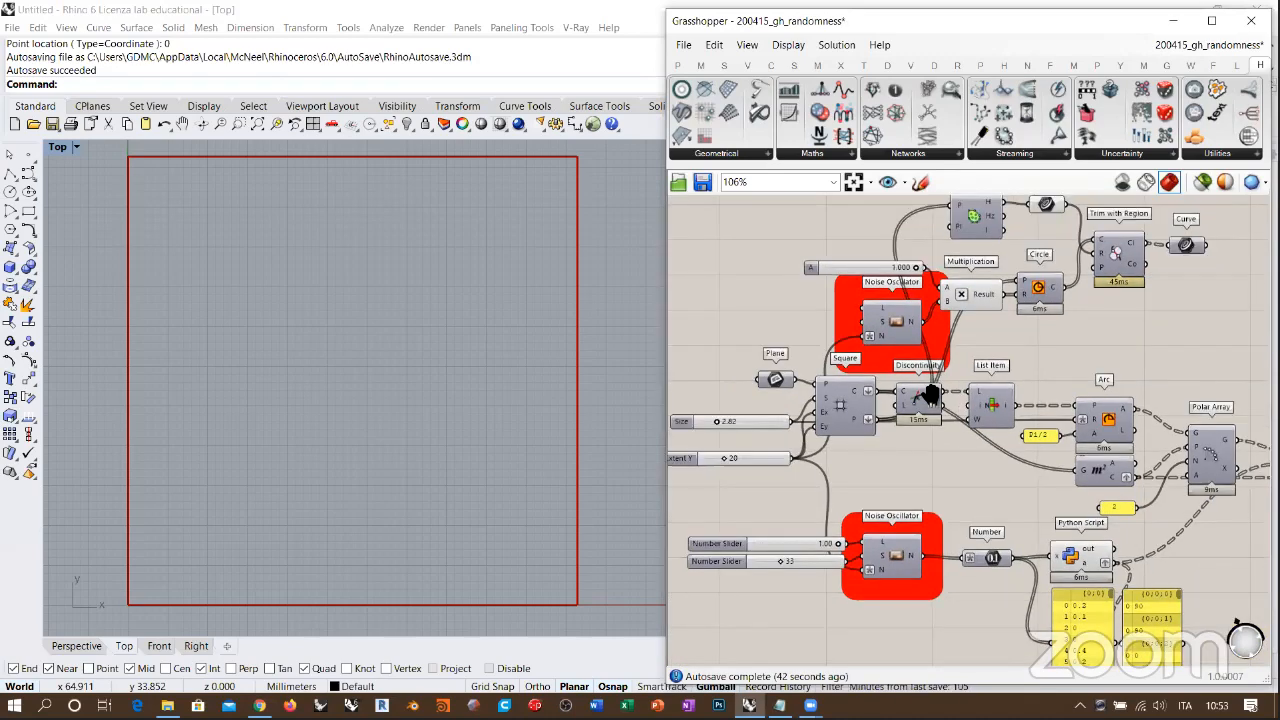
scroll(1155, 310, down, 3)
right_drag(1143, 313, 1122, 340)
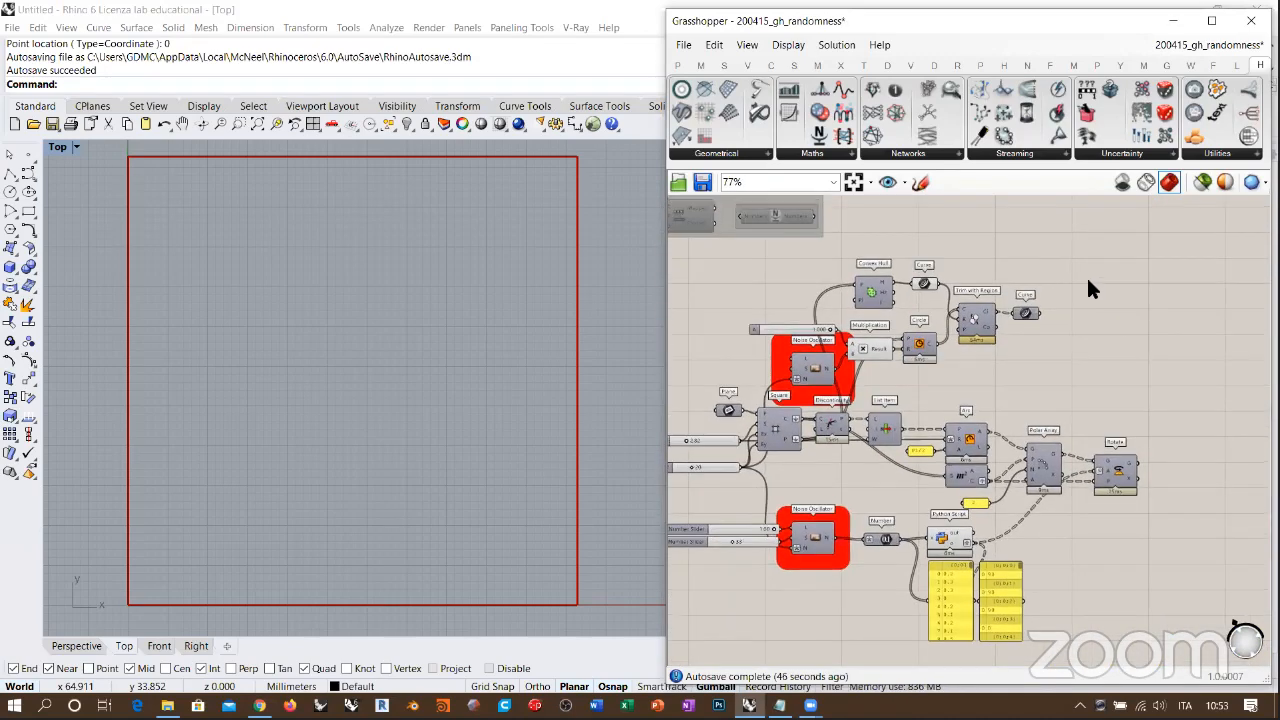
right_drag(900, 344, 921, 347)
scroll(903, 345, up, 6)
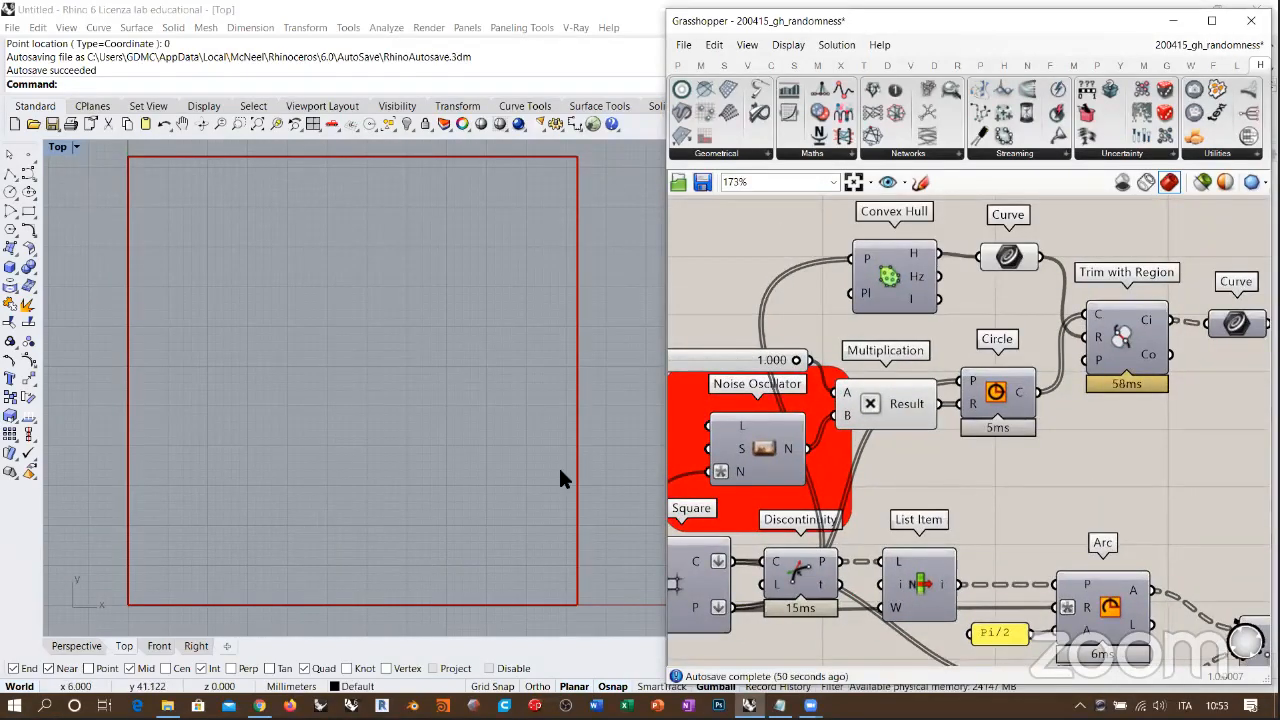
right_drag(1001, 318, 1065, 288)
right_drag(826, 420, 935, 344)
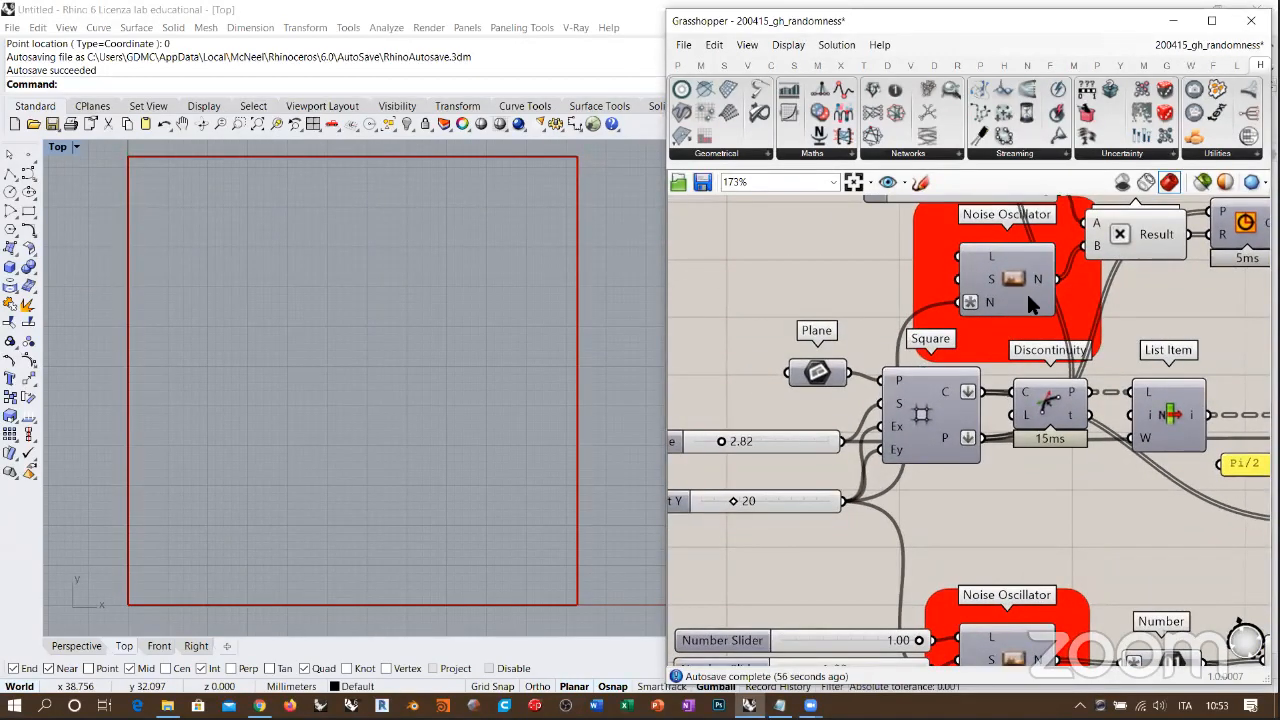
Step: Turn on the Square grid's preview and inspect how the Size and Extent Y sliders feed it
click(934, 405)
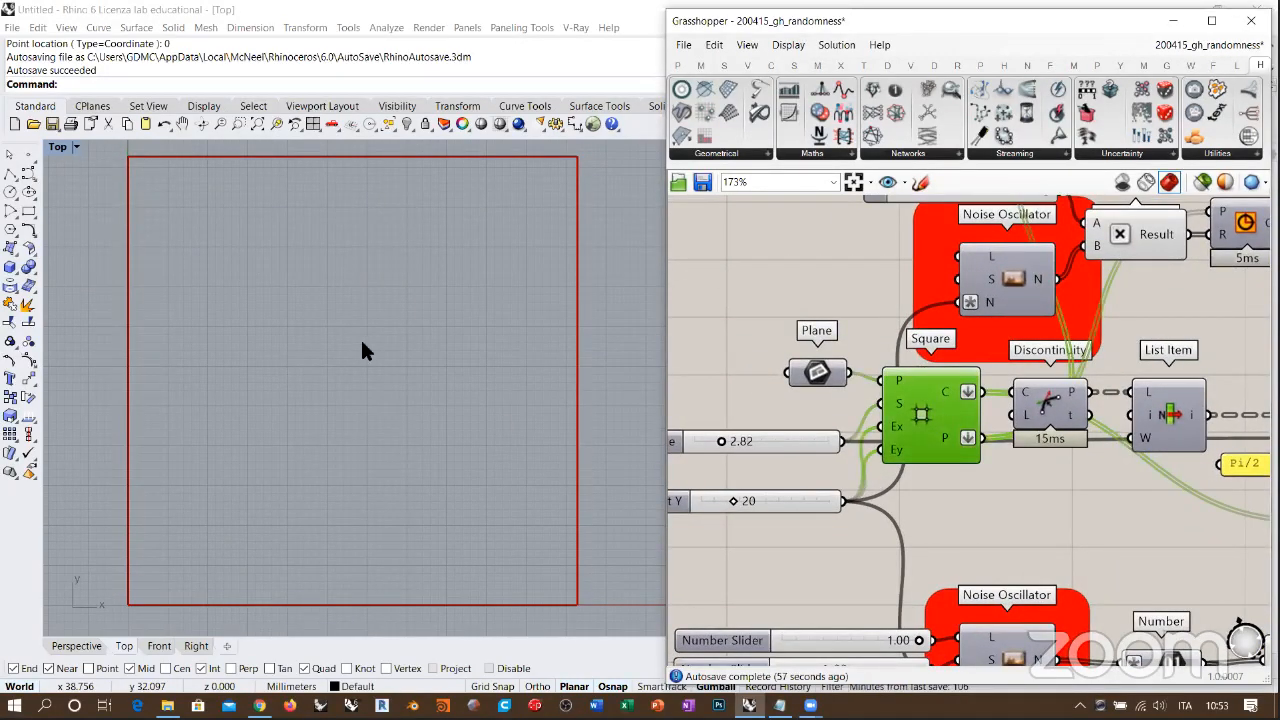
key(ctrl+q)
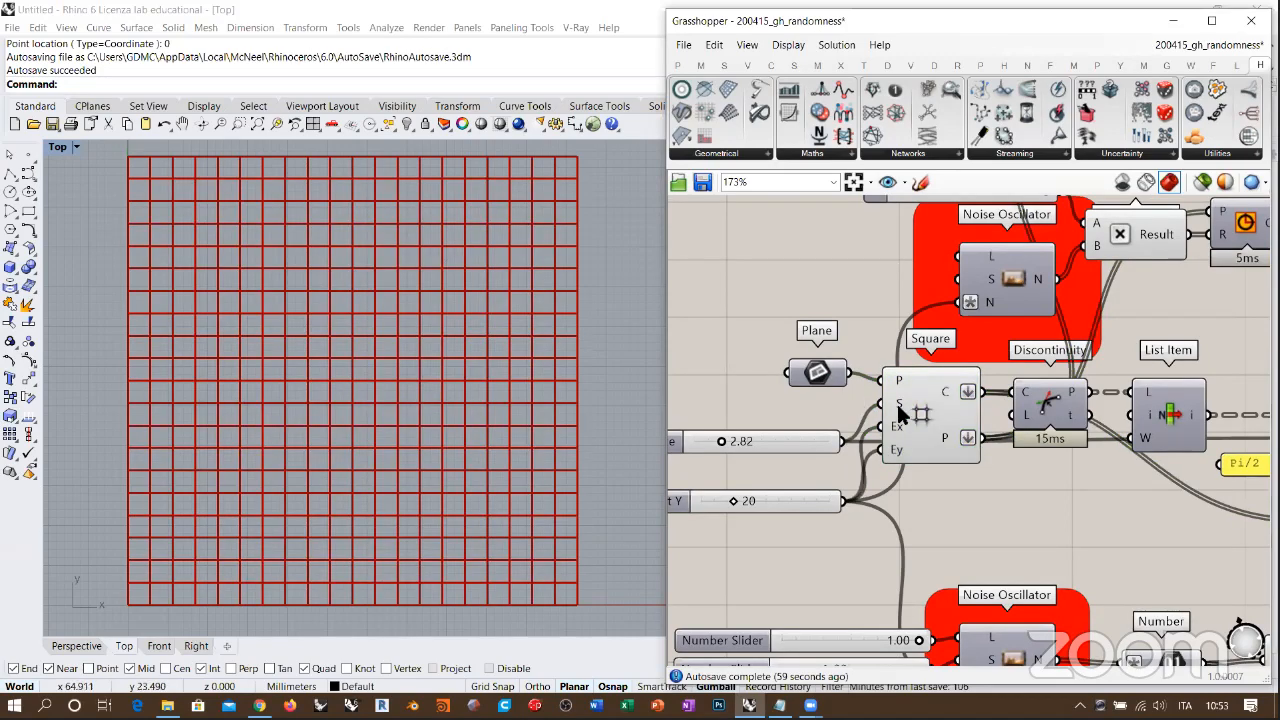
right_drag(925, 424, 970, 384)
drag(840, 402, 832, 389)
key(ctrl+z)
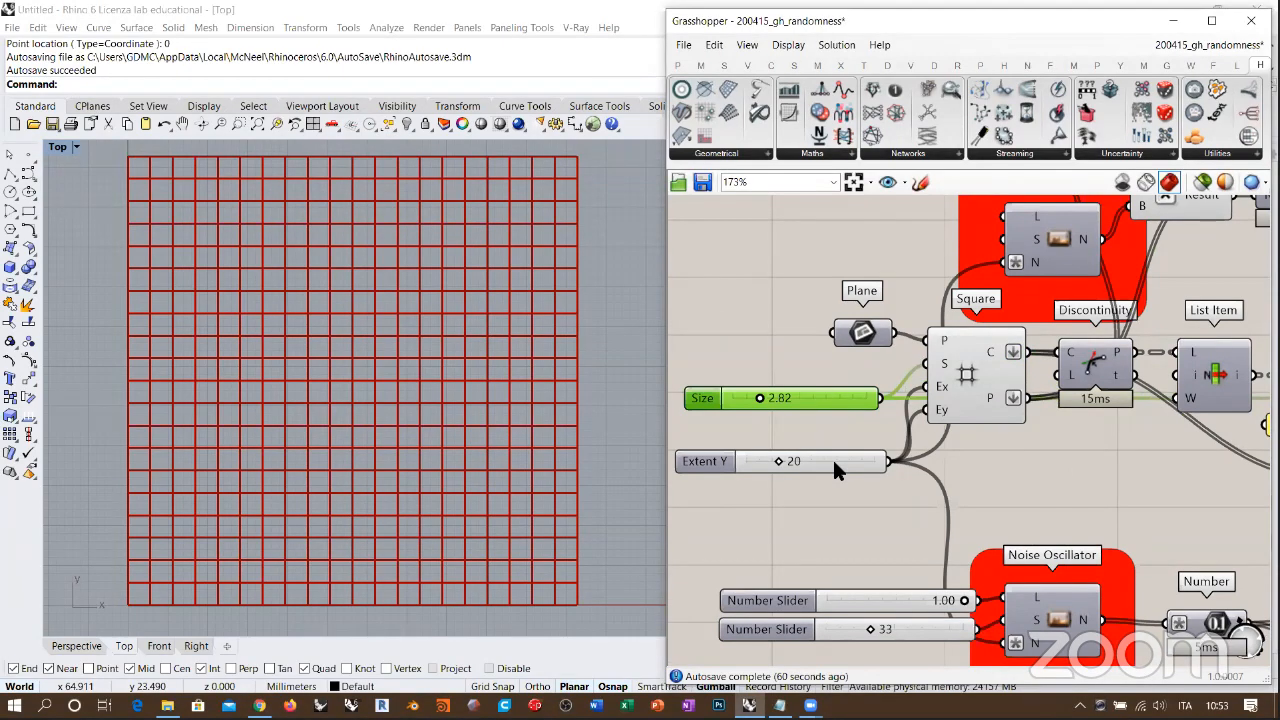
click(864, 375)
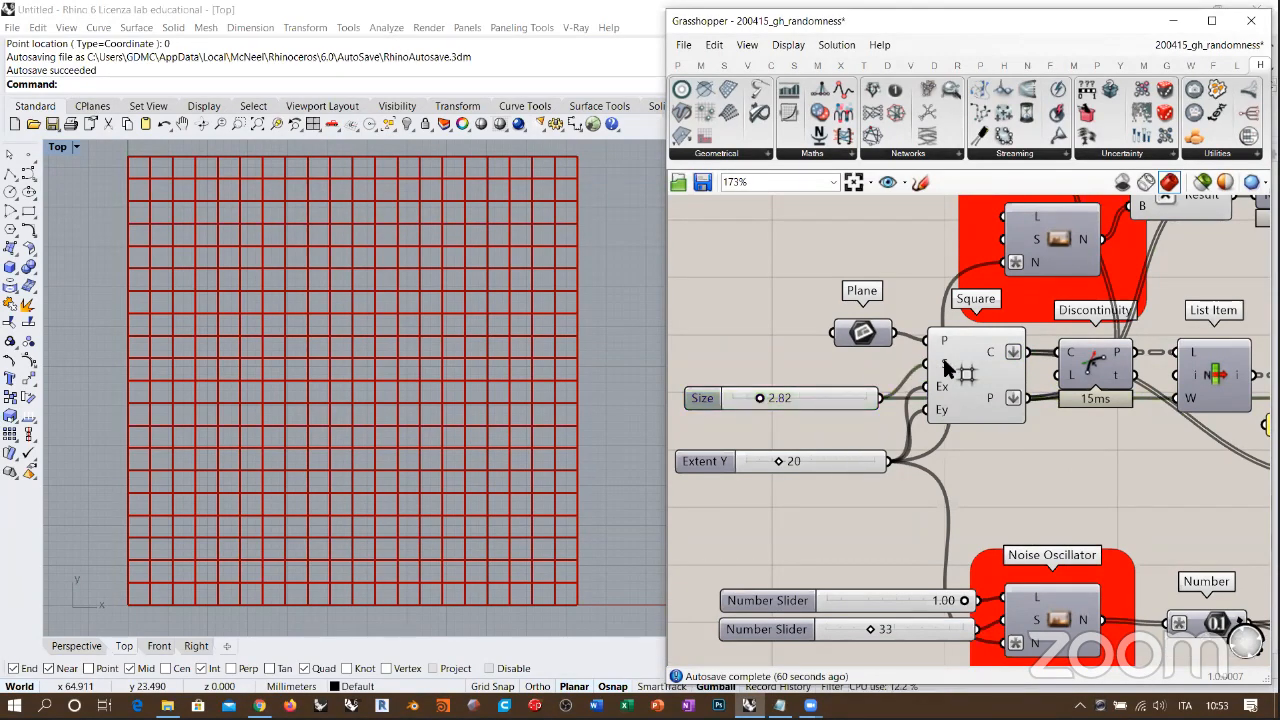
mouse_move(944, 366)
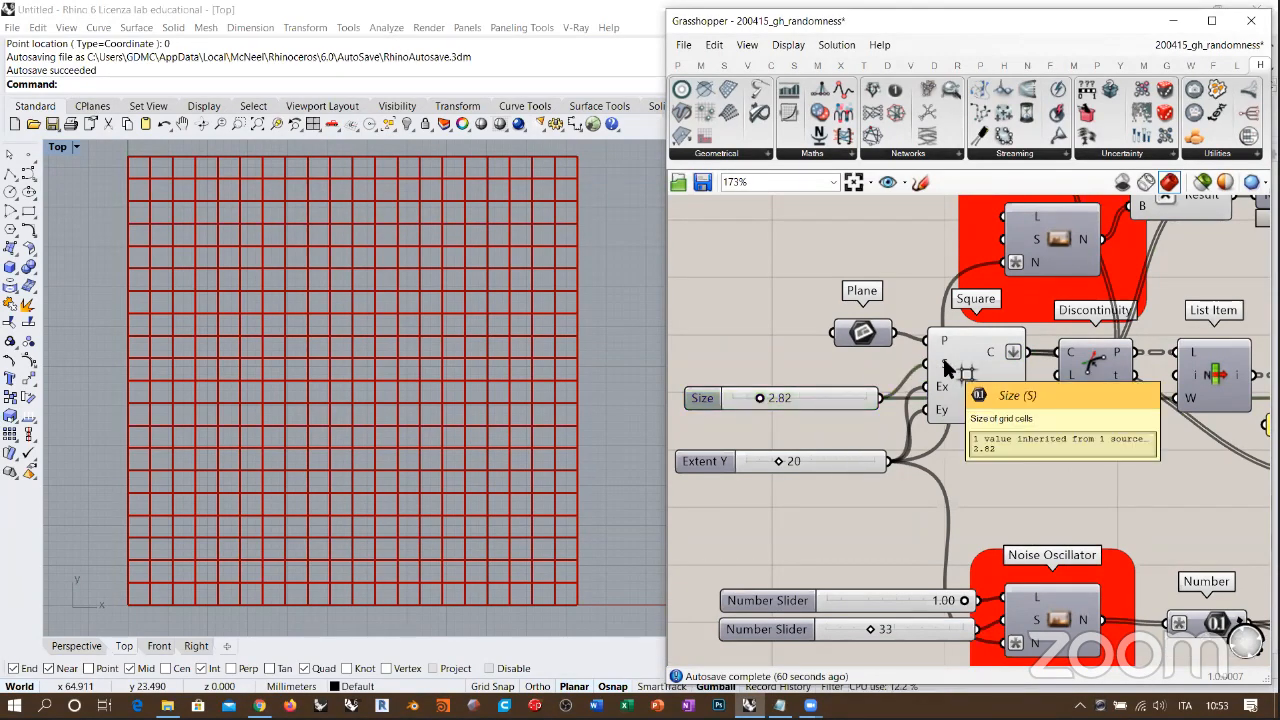
click(848, 463)
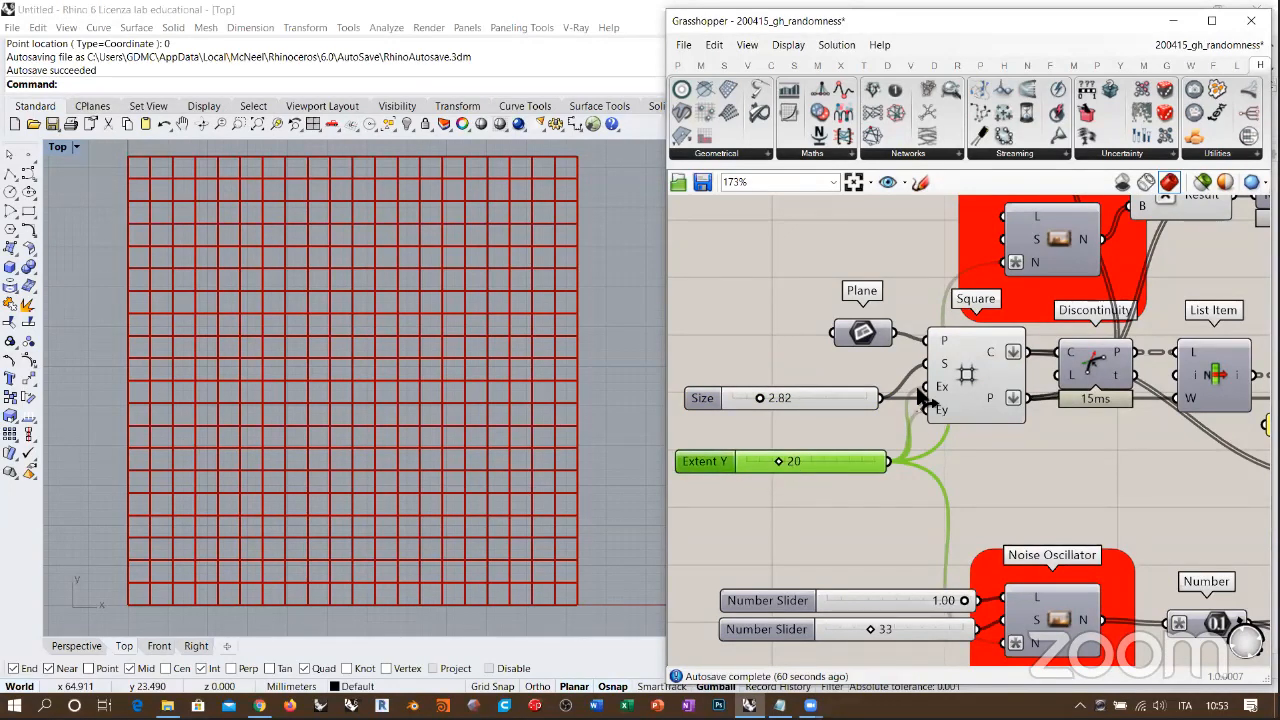
Step: Toggle the Square grid's preview off, on and off again while checking its points output
click(967, 374)
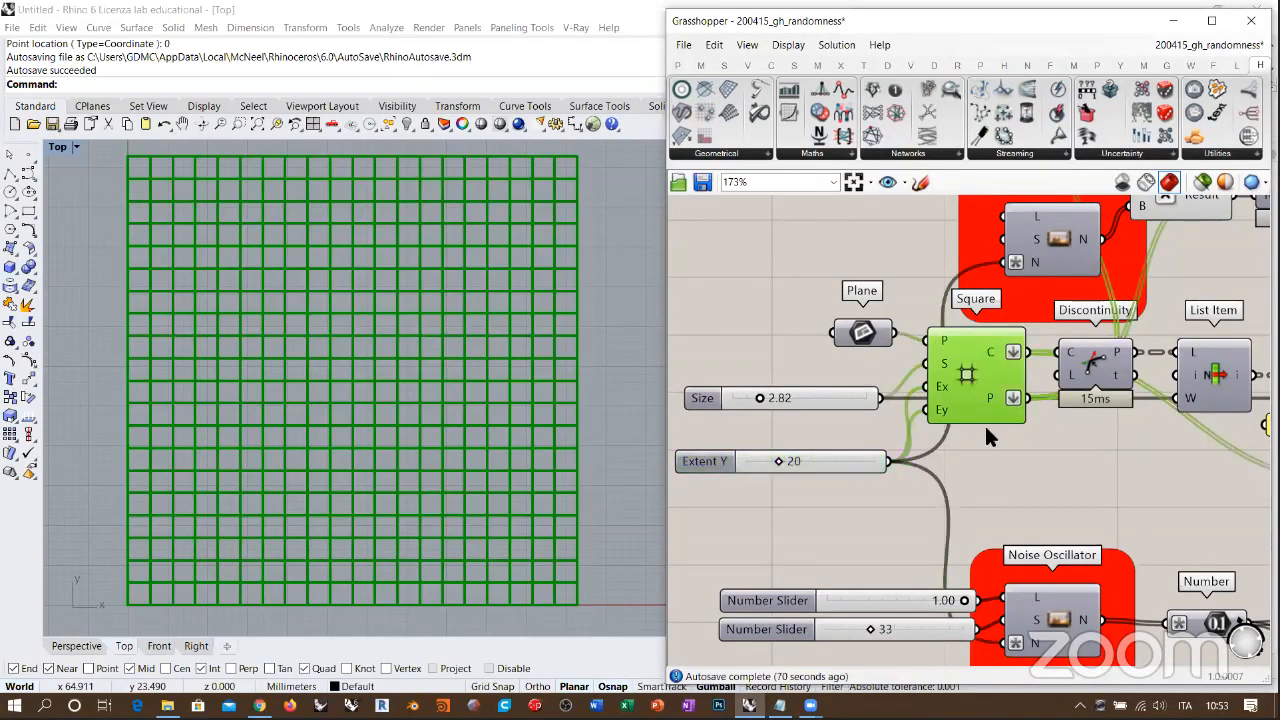
key(ctrl+q)
click(1011, 438)
right_drag(1011, 438, 983, 474)
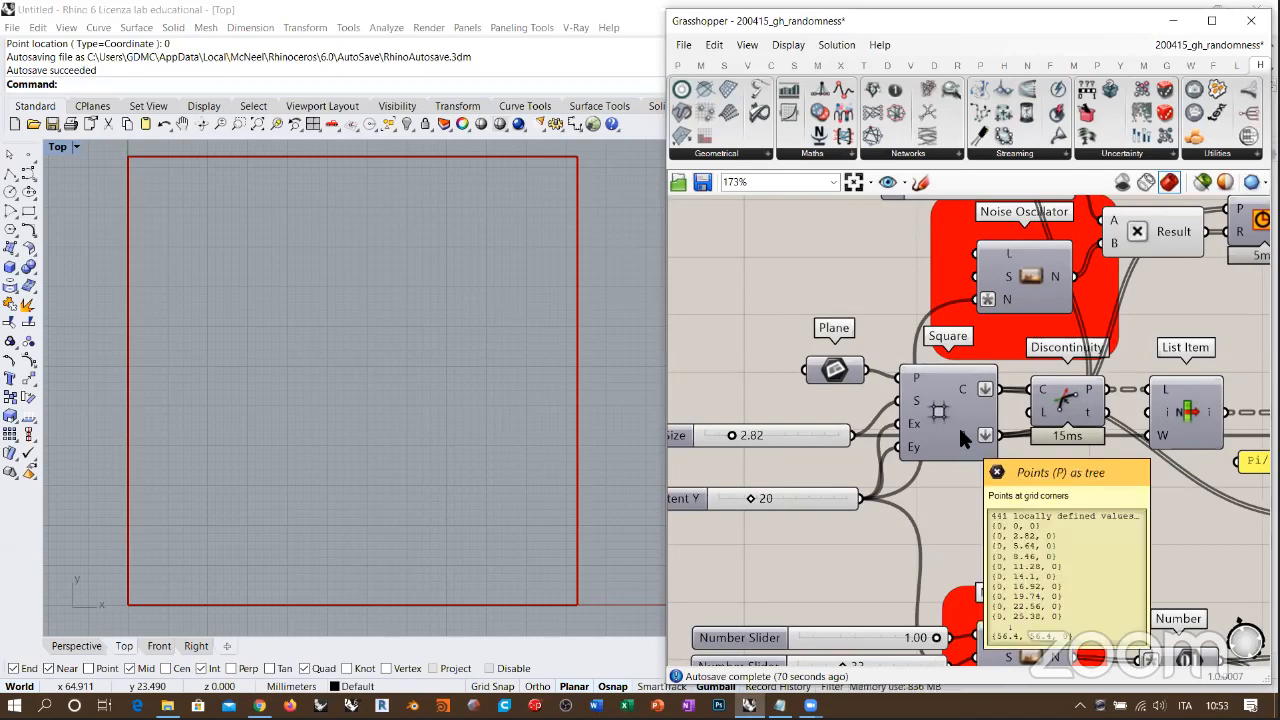
click(946, 409)
key(ctrl+q)
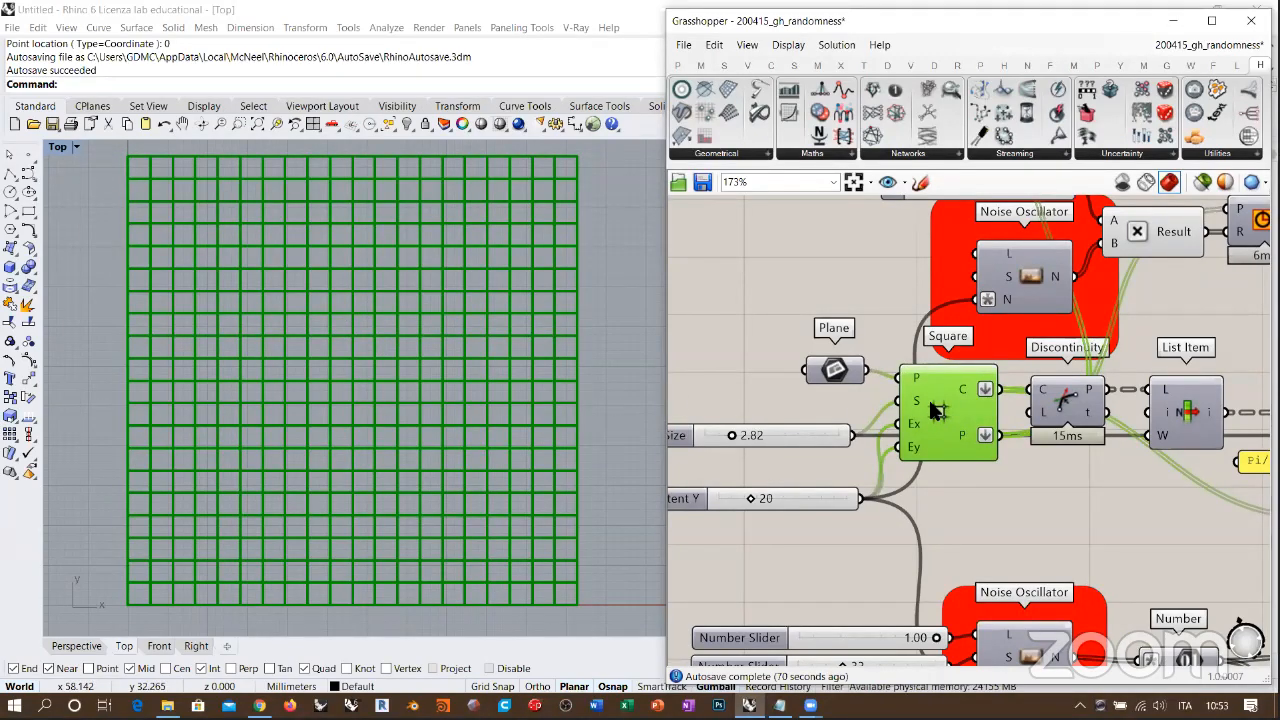
key(ctrl+q)
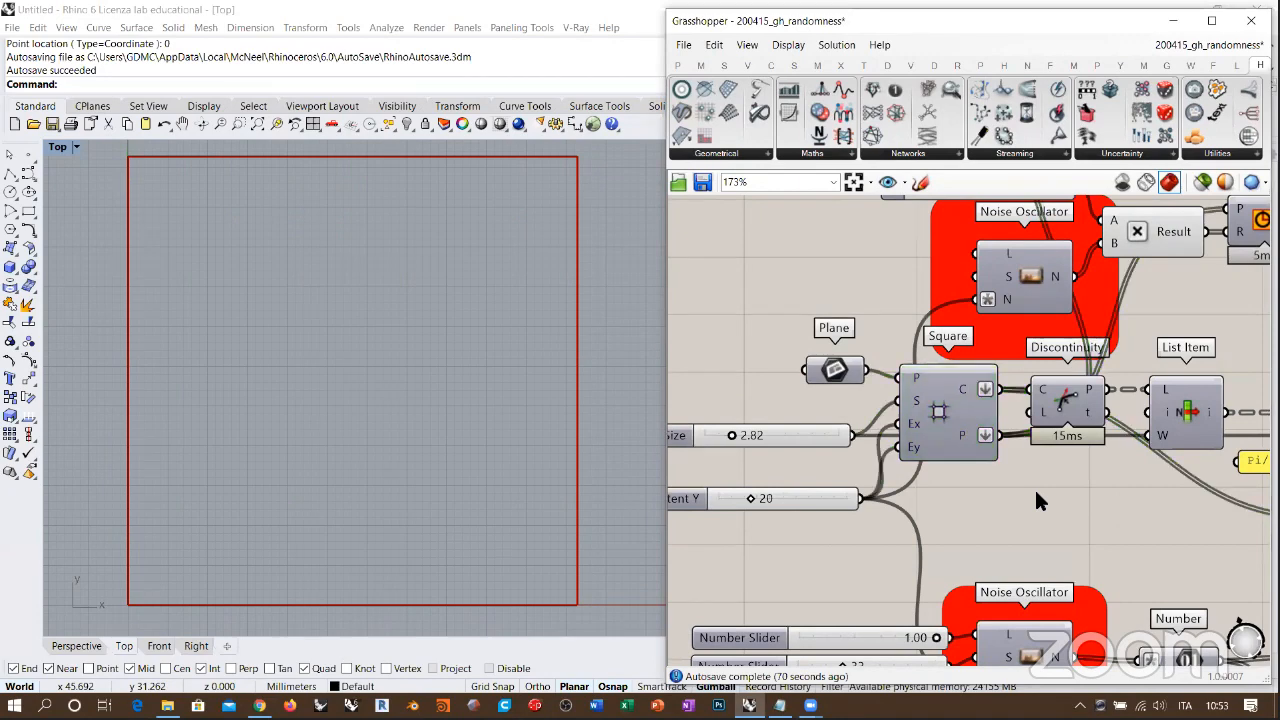
Step: Add a Point parameter below the Square component and connect it to the grid's P output
double_click(1034, 487)
text(point)
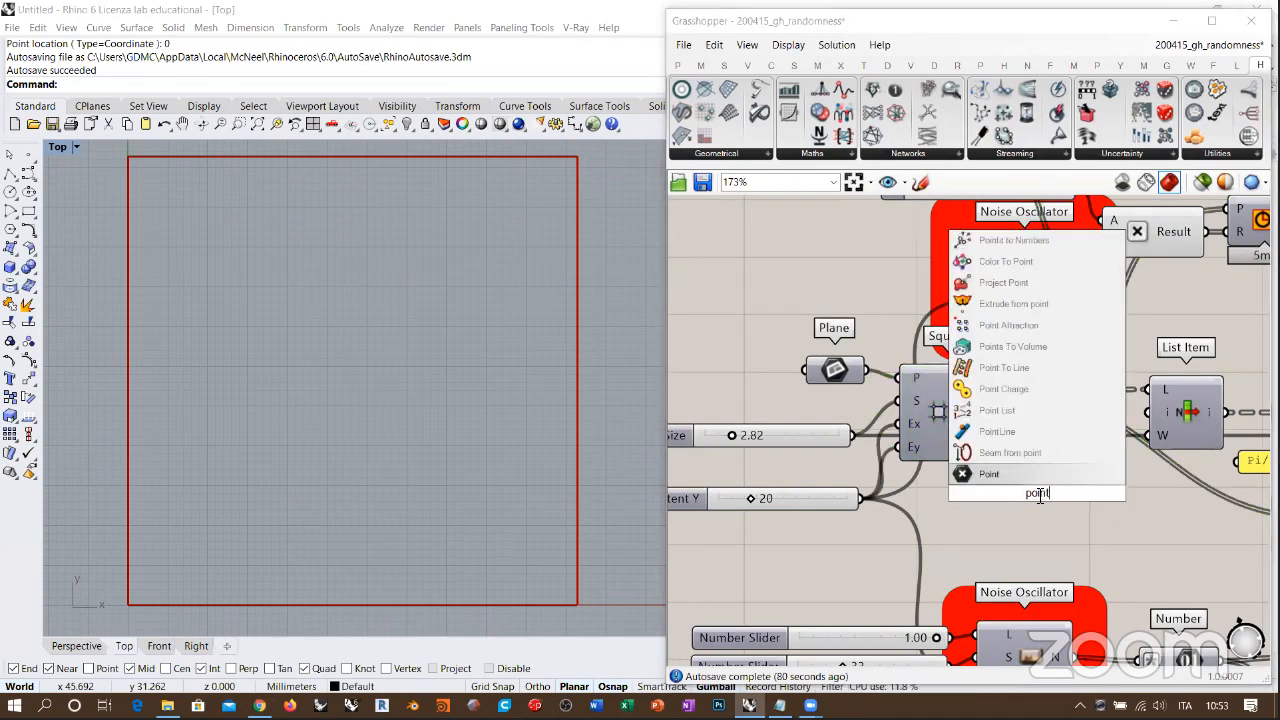
click(971, 472)
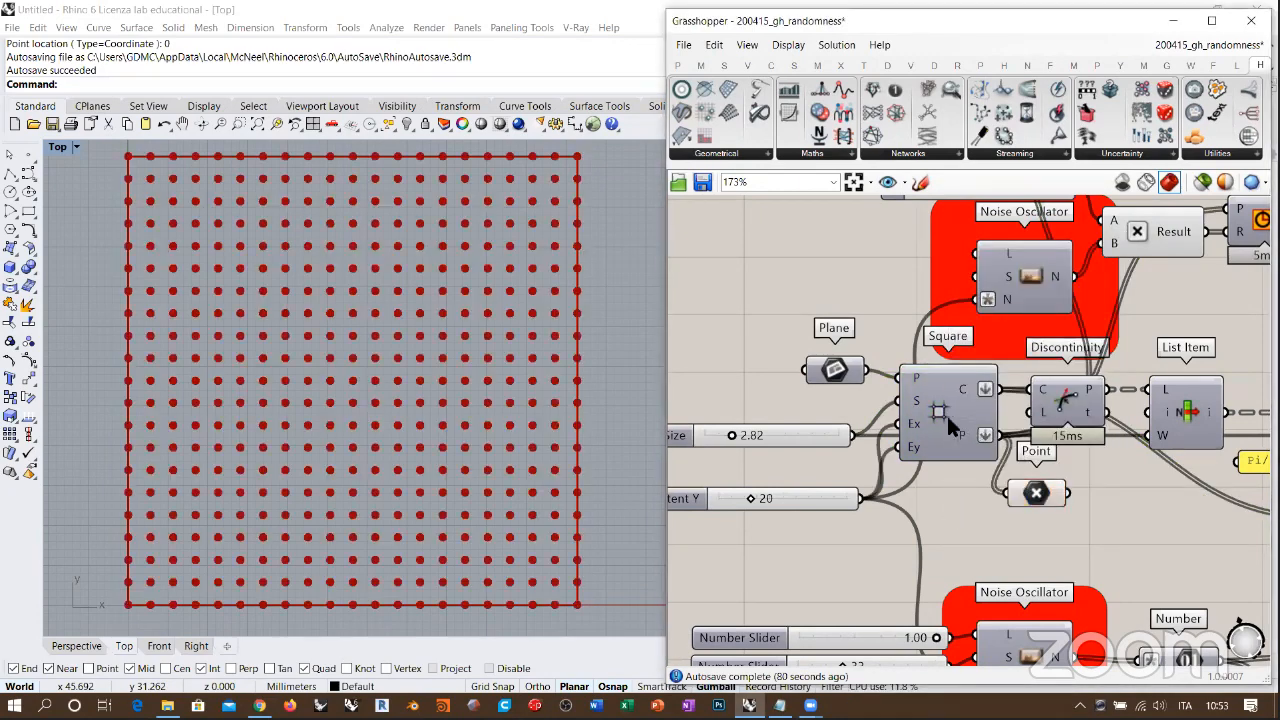
Step: Turn the Square grid's preview back on and highlight the corner points and the grid cells in turn
click(949, 418)
key(ctrl+q)
click(960, 503)
click(1036, 492)
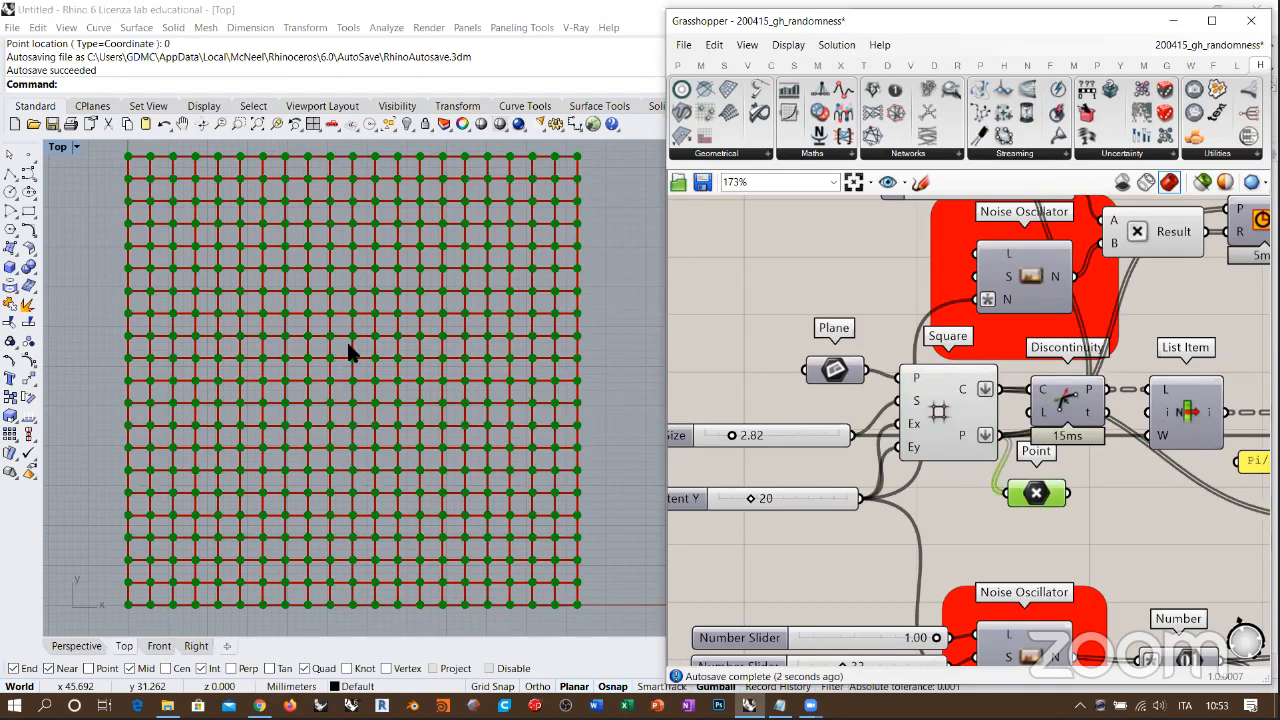
click(942, 424)
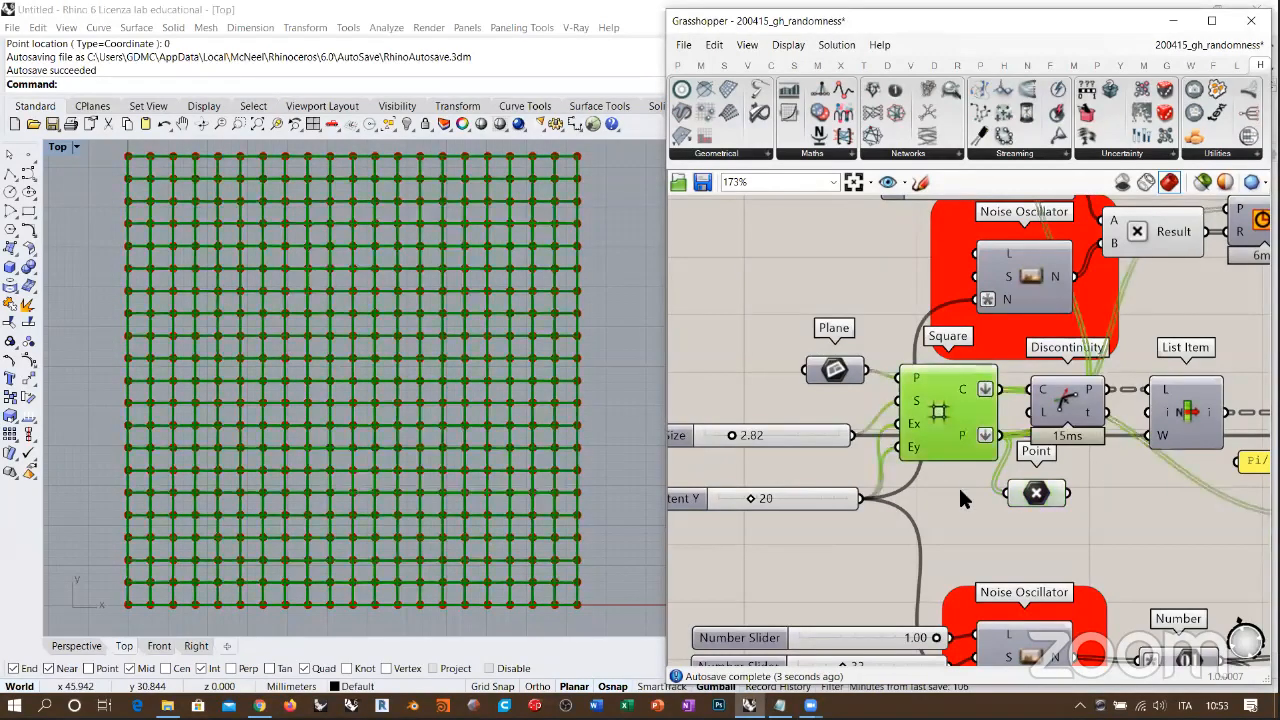
Step: Delete the Point parameter below the Square component and turn off the Square grid's preview
click(956, 490)
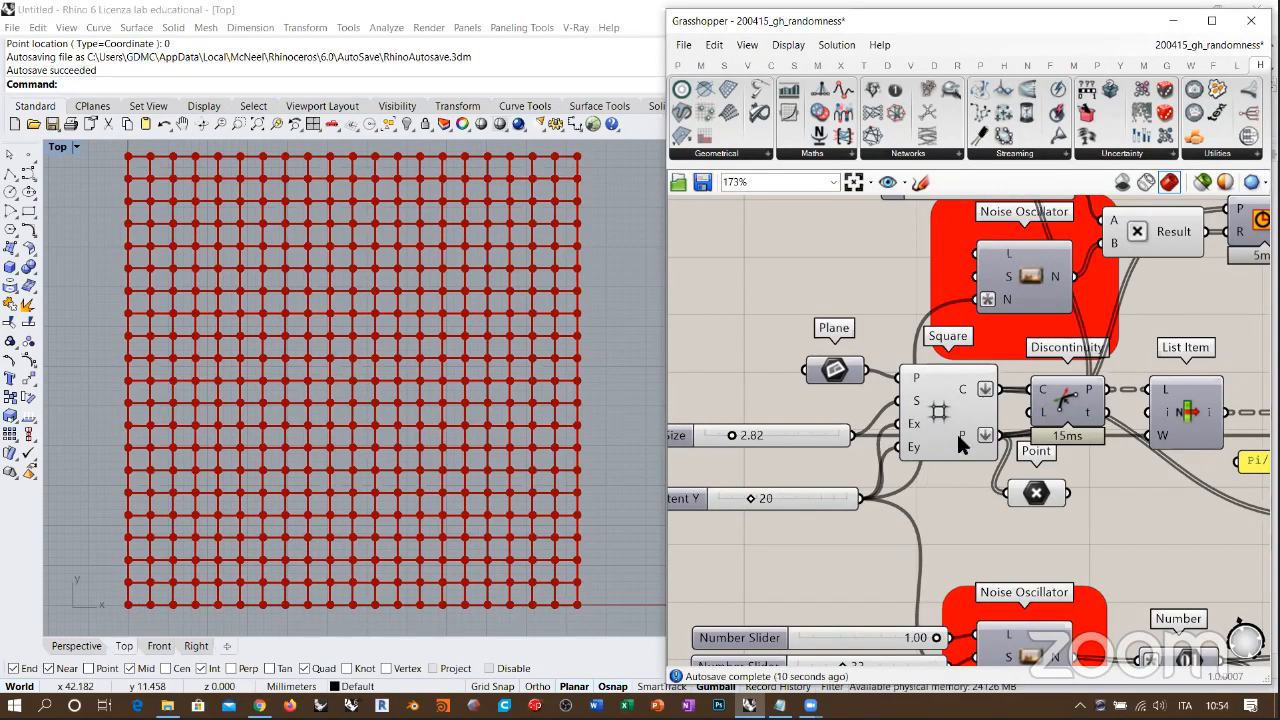
mouse_move(967, 432)
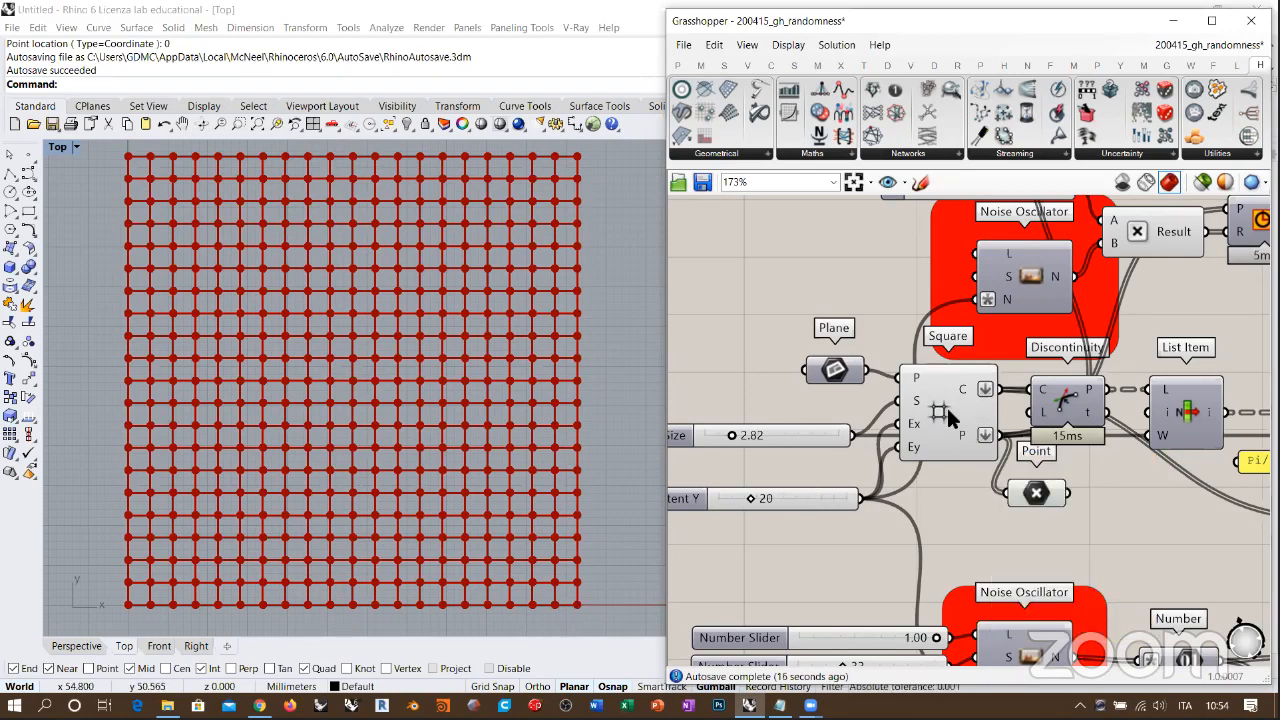
click(1035, 493)
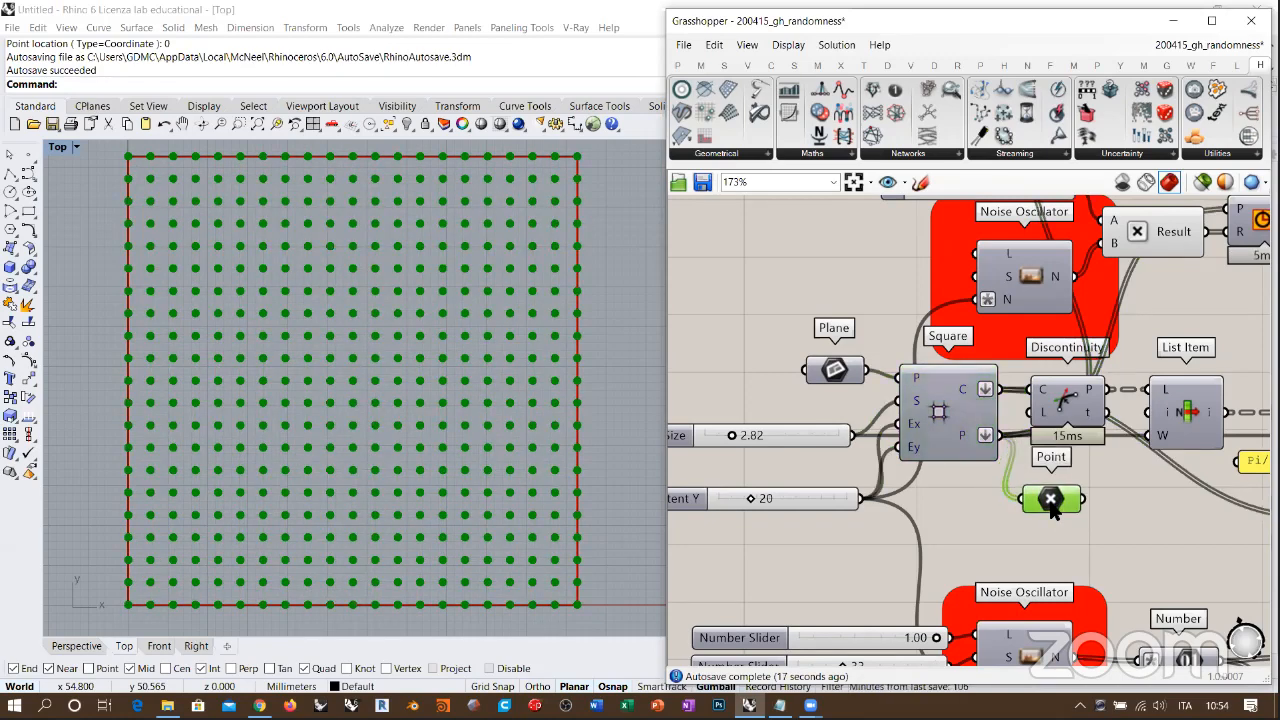
key(Delete)
Step: Inspect the Noise Oscillator's number input and how its output is multiplied by slider A
right_drag(972, 516, 930, 589)
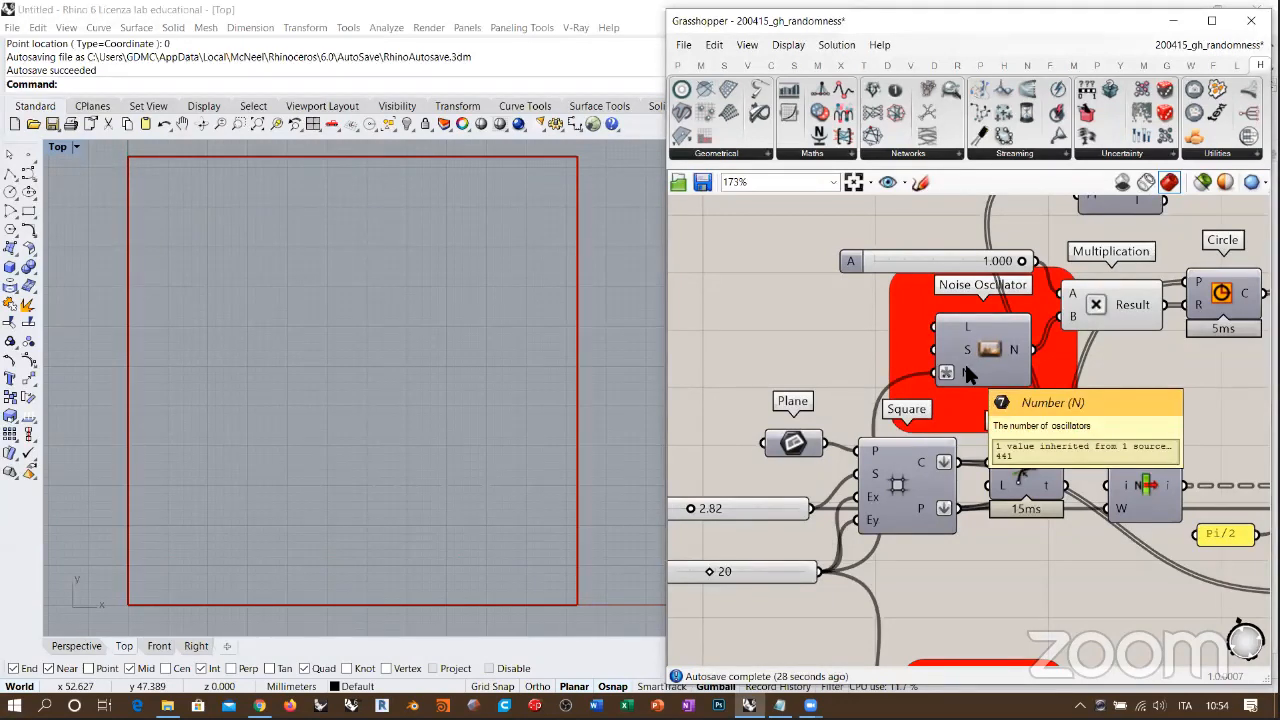
mouse_move(946, 374)
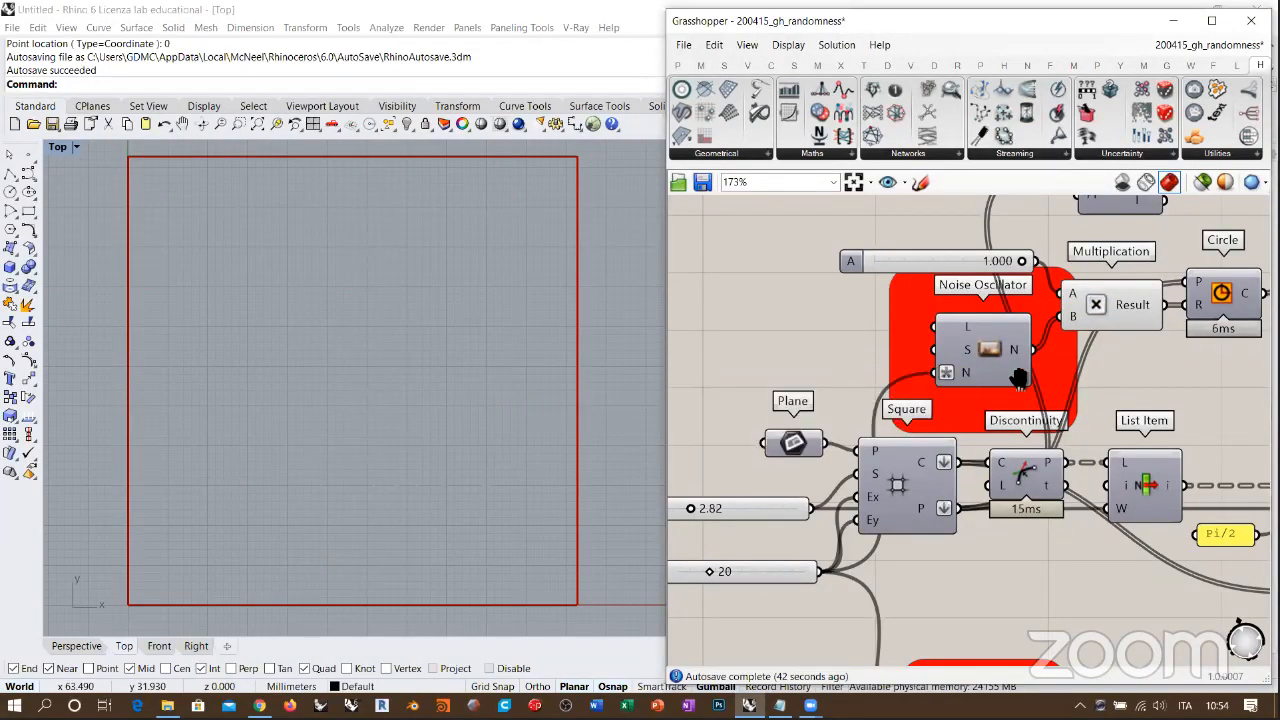
right_drag(1017, 377, 889, 428)
click(959, 368)
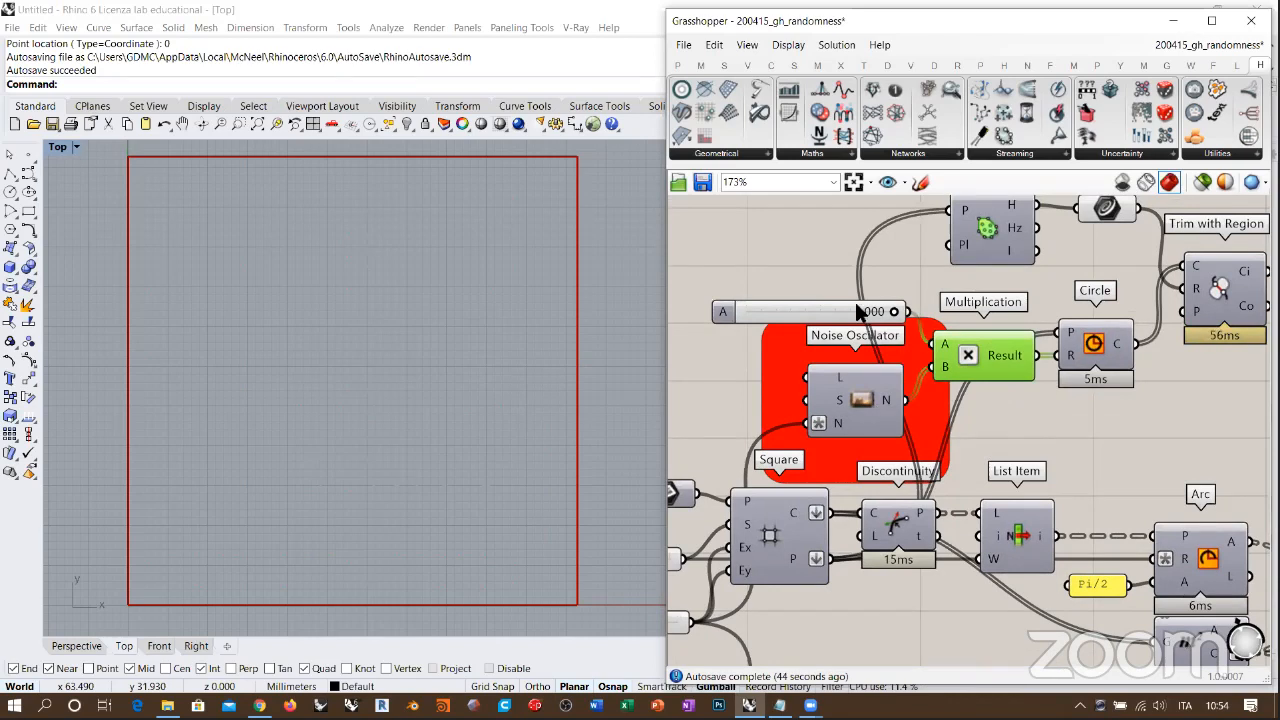
click(816, 311)
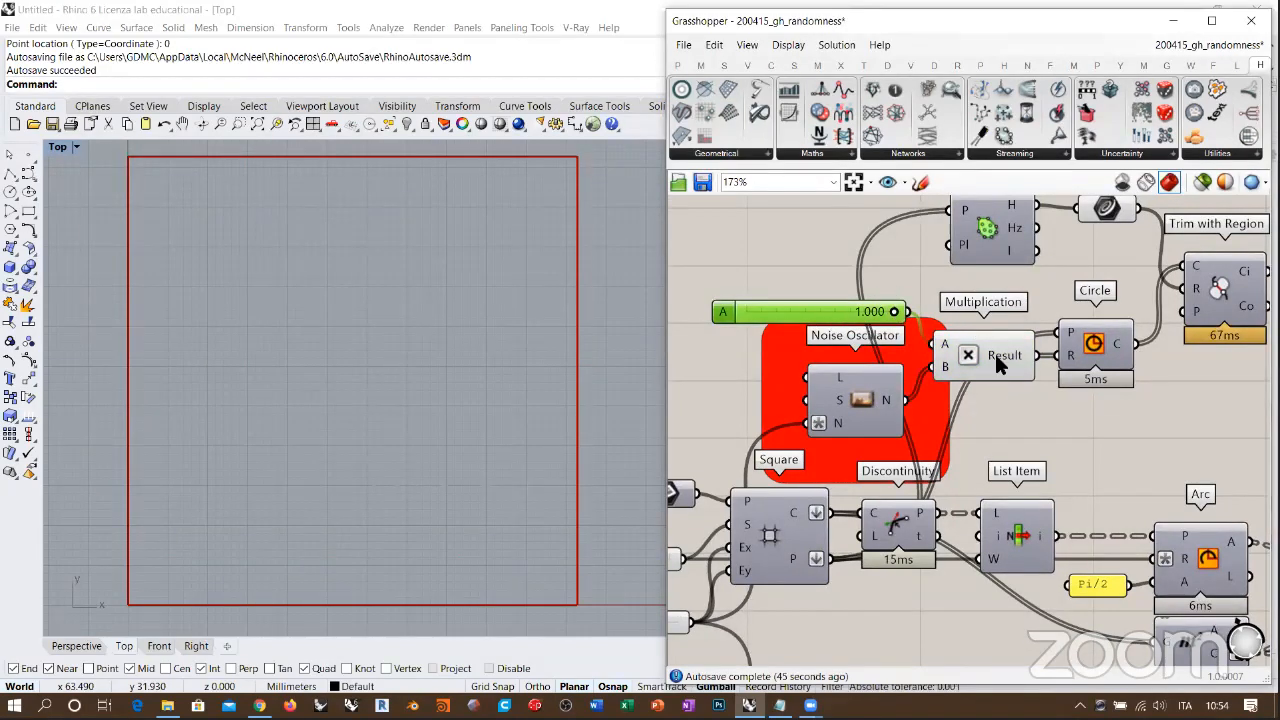
click(967, 360)
Step: Check the grid points feeding the Circle component and turn on its preview in the Top view
click(1092, 358)
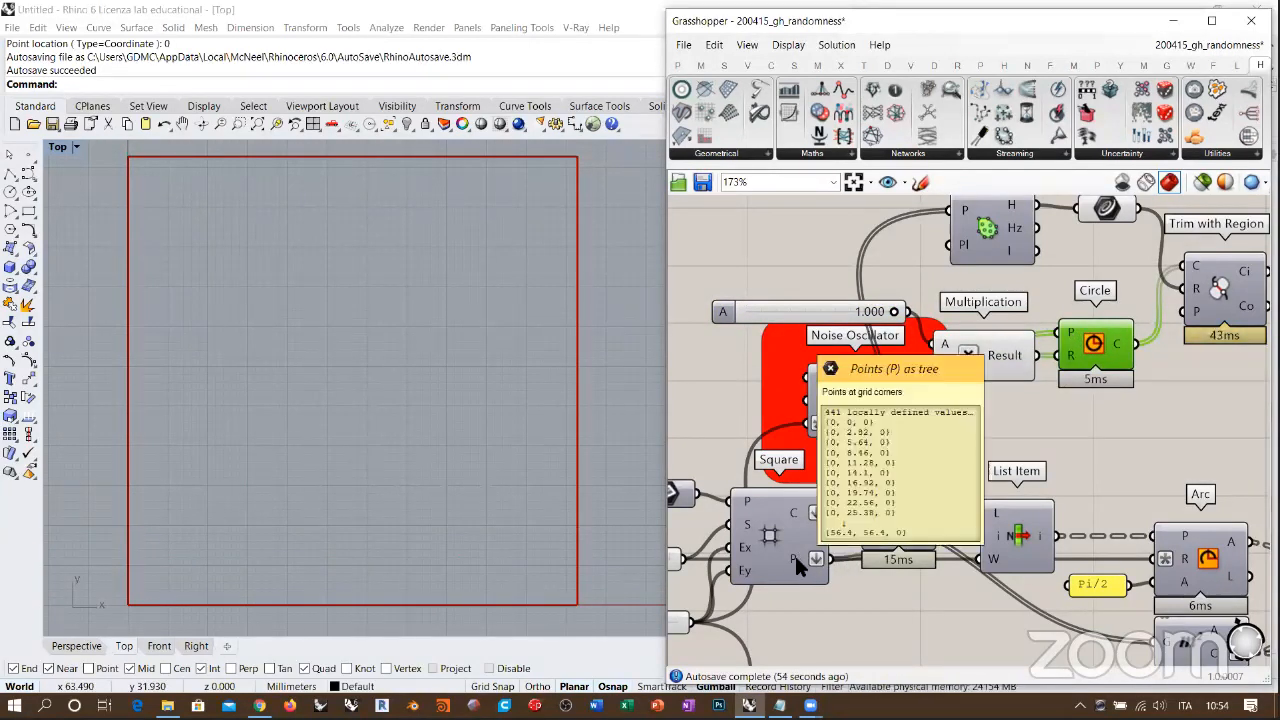
click(1046, 445)
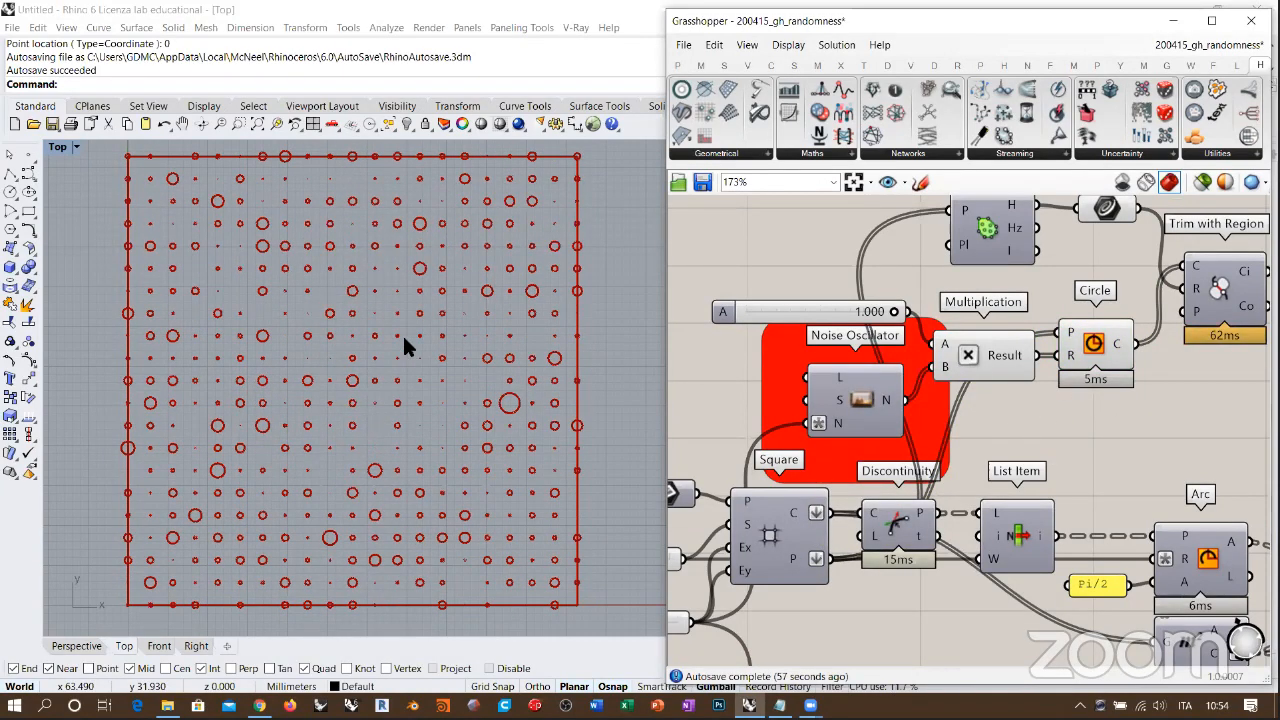
click(473, 294)
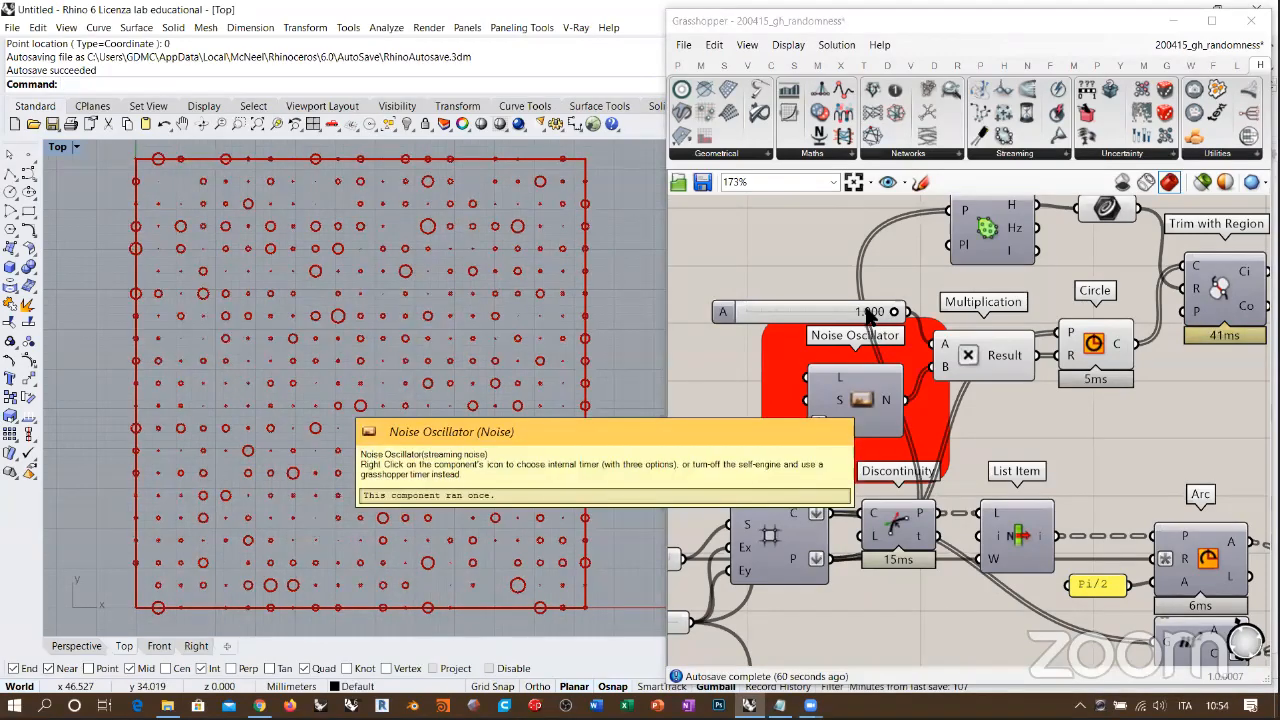
Step: Vary slider A feeding the Multiplication, setting it to 0.018 and then 0.533, to compare the circle radii
right_drag(700, 345, 753, 353)
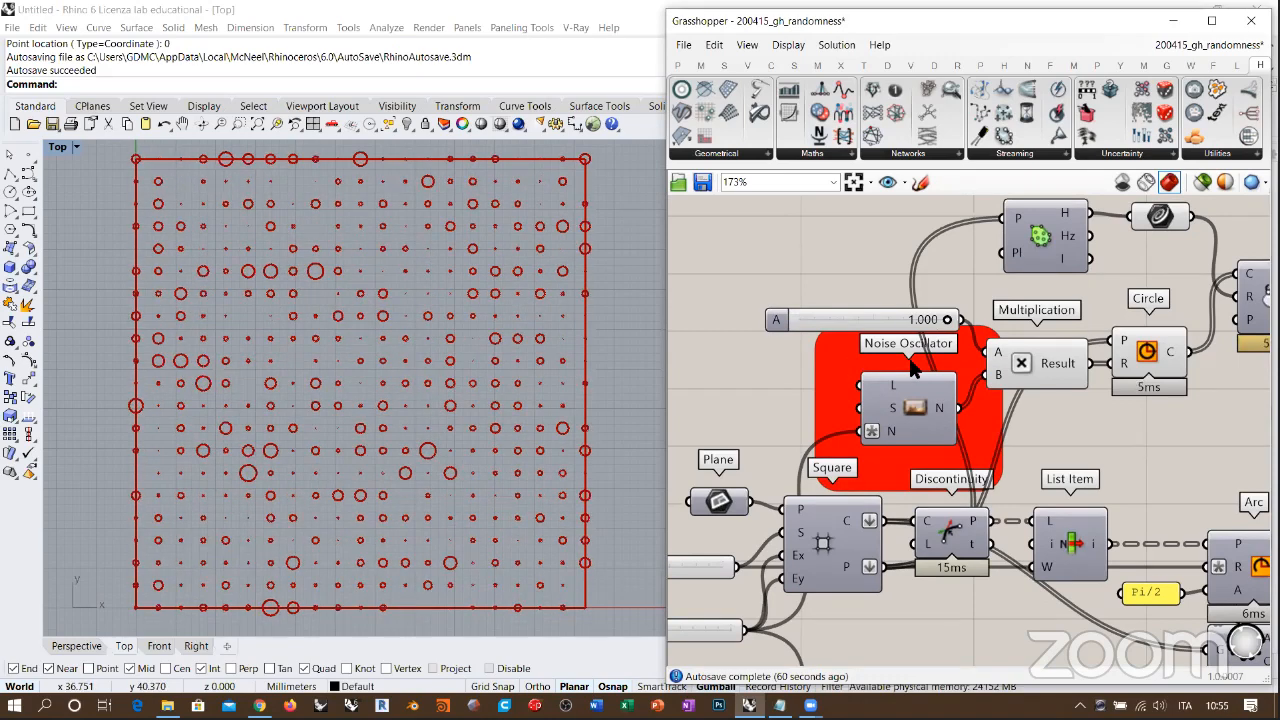
drag(849, 338, 800, 341)
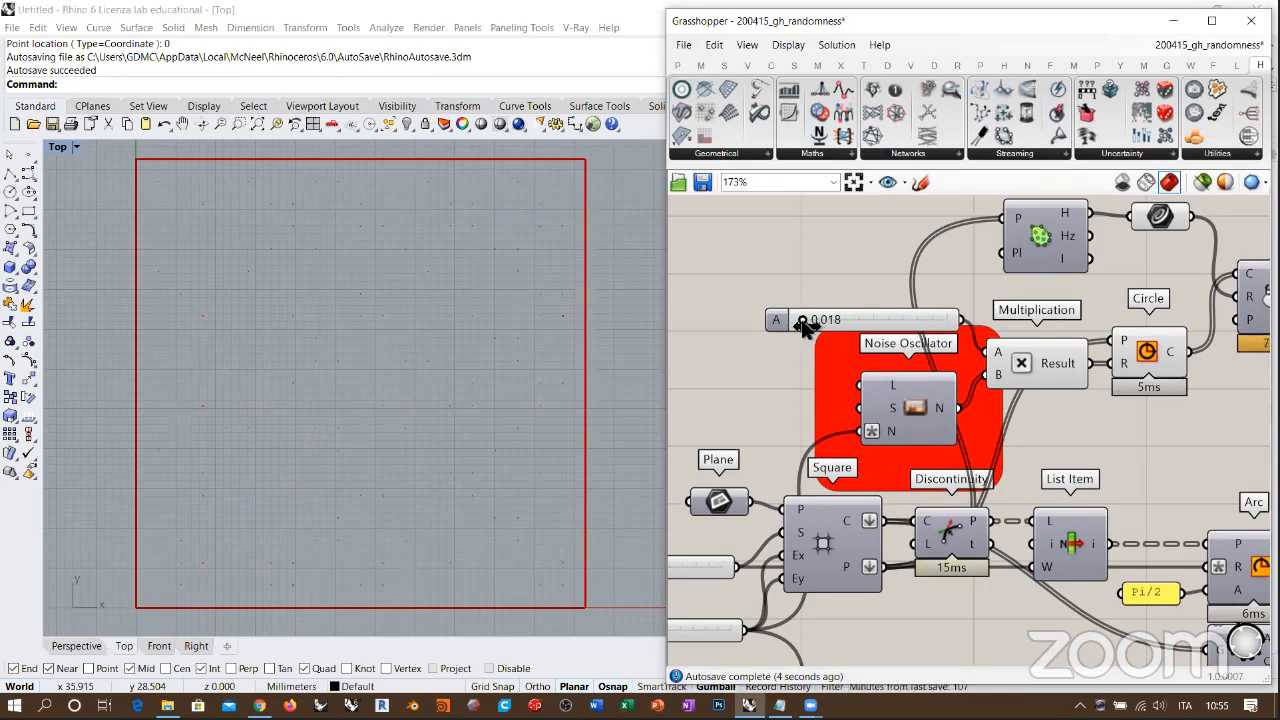
scroll(384, 321, up, 4)
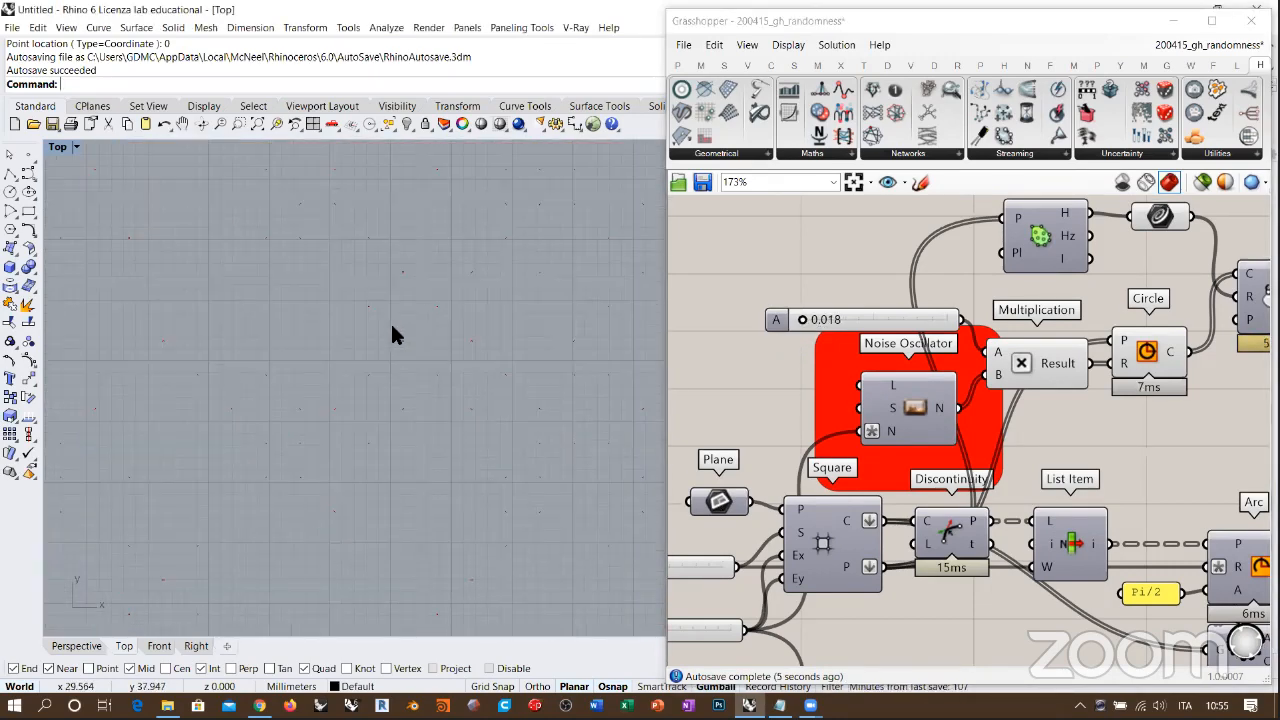
scroll(490, 284, up, 2)
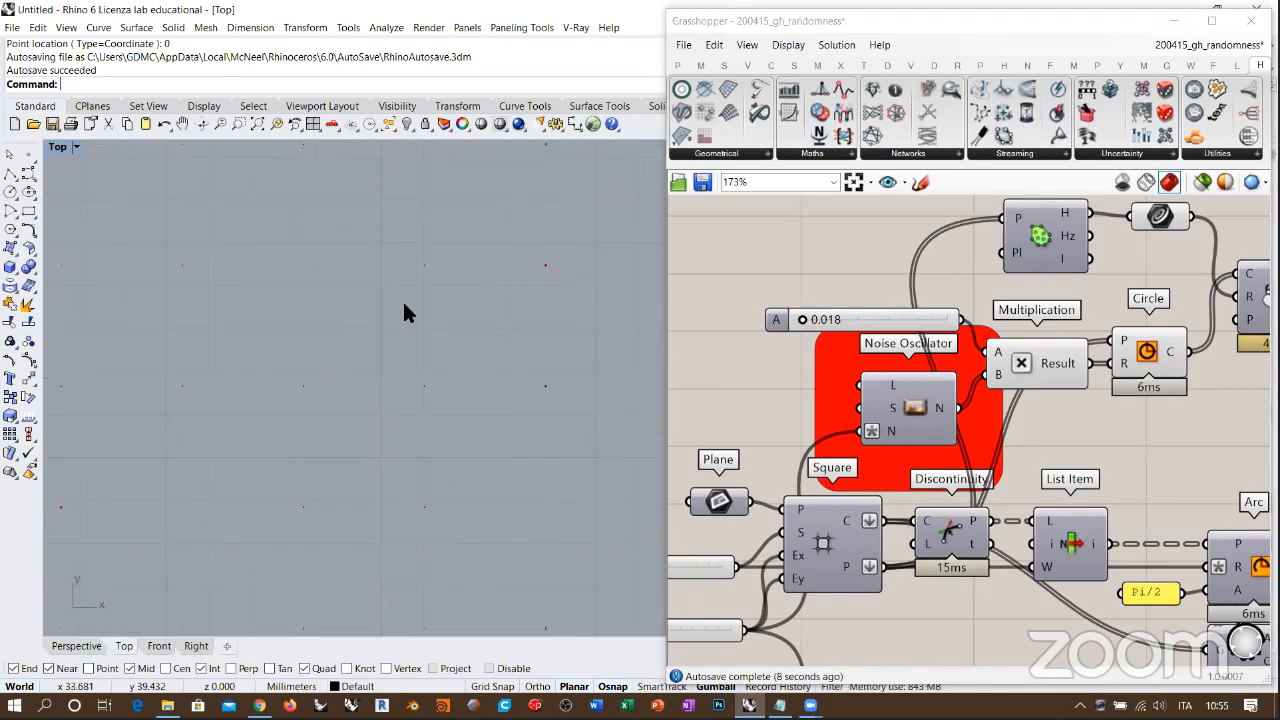
scroll(540, 303, down, 5)
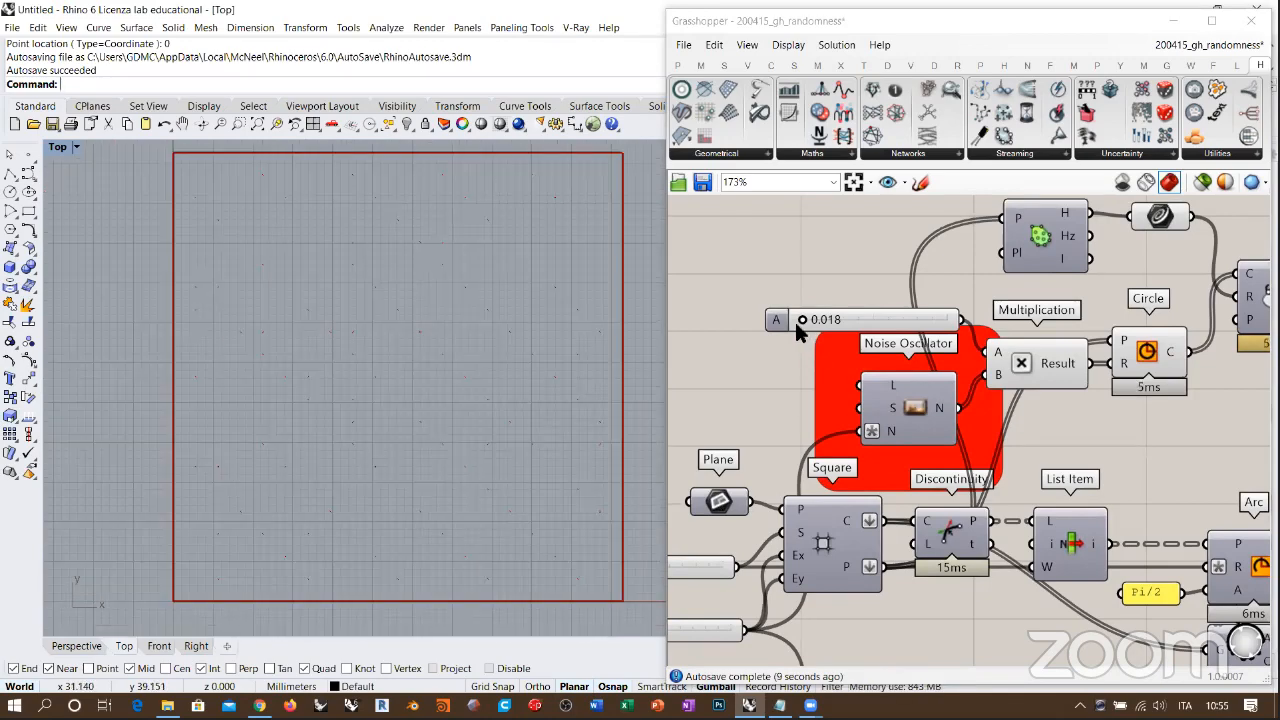
drag(800, 322, 877, 326)
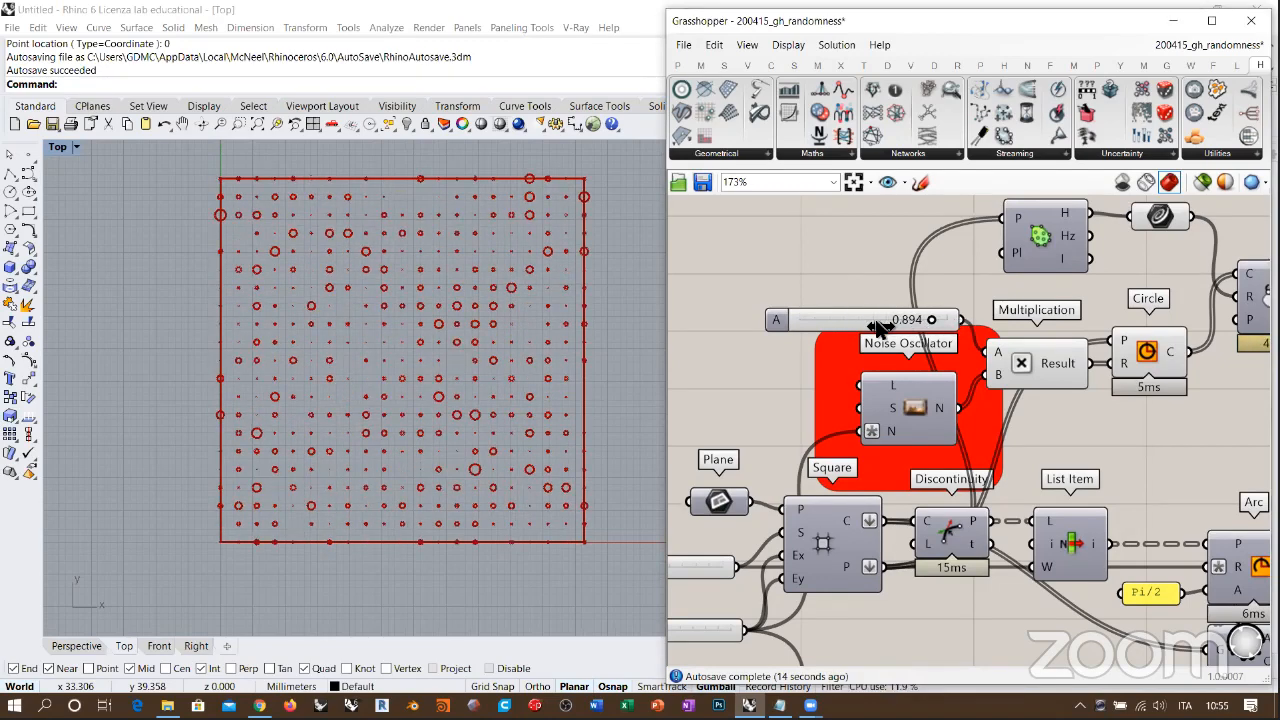
Step: Raise slider A's maximum to 2 and set its value to 2.000
click(781, 325)
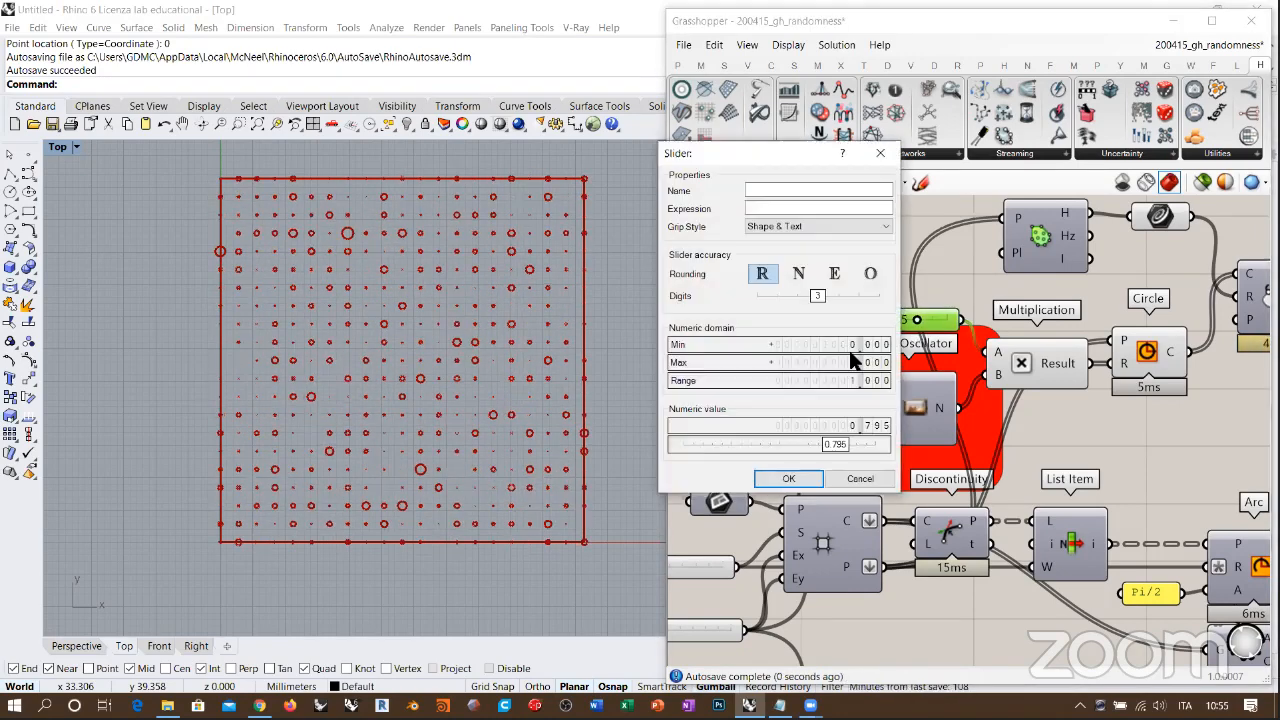
drag(852, 359, 867, 370)
click(810, 480)
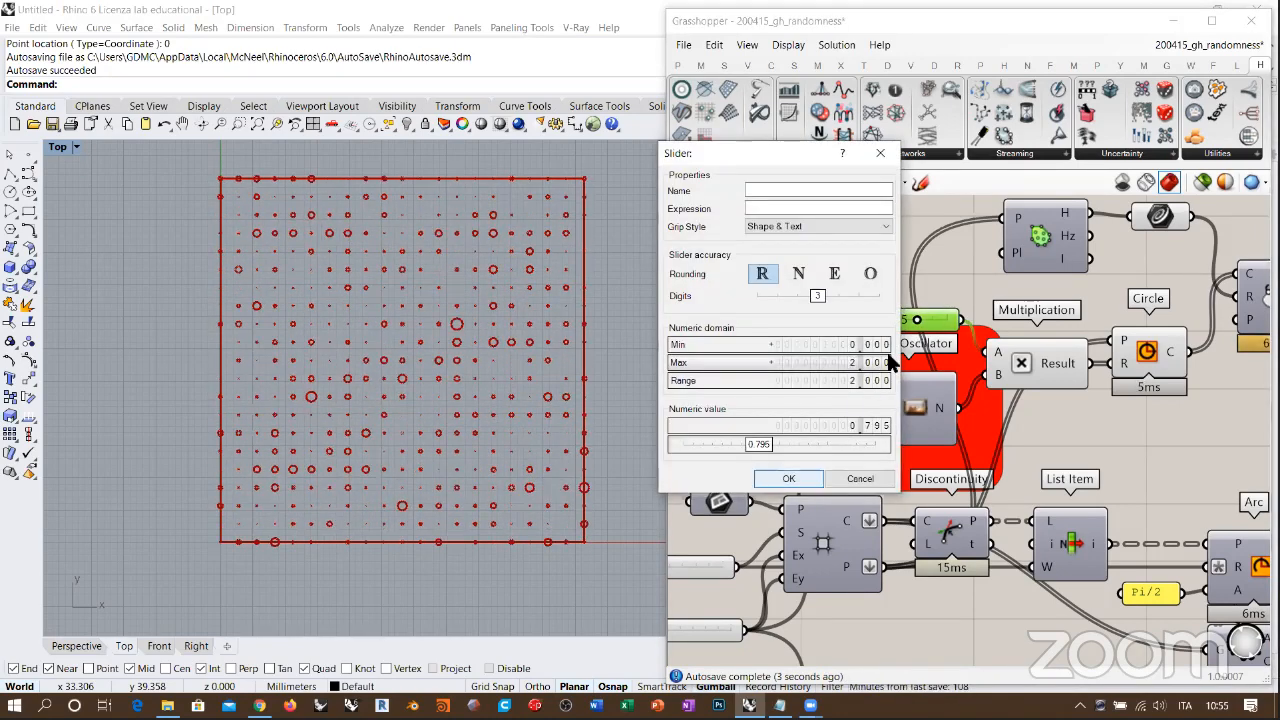
drag(882, 322, 984, 323)
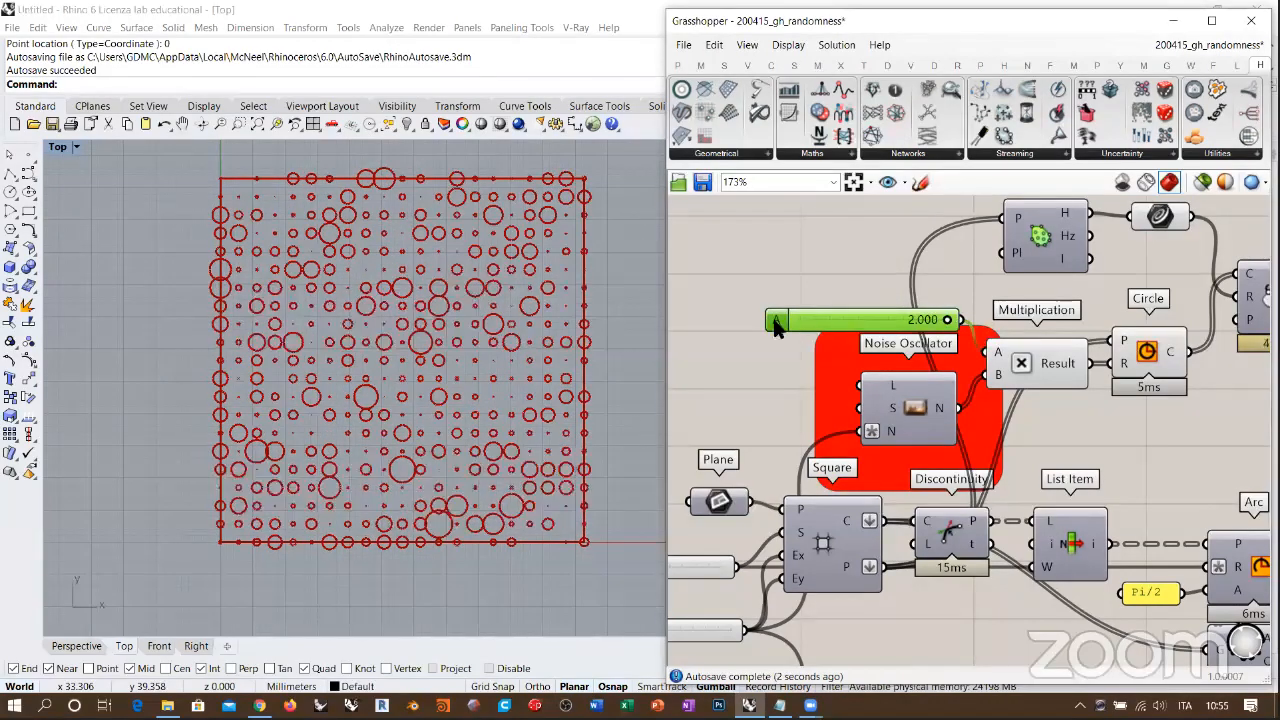
Step: Raise slider A's maximum again and set its value to 4.077 so the circles overlap
double_click(779, 325)
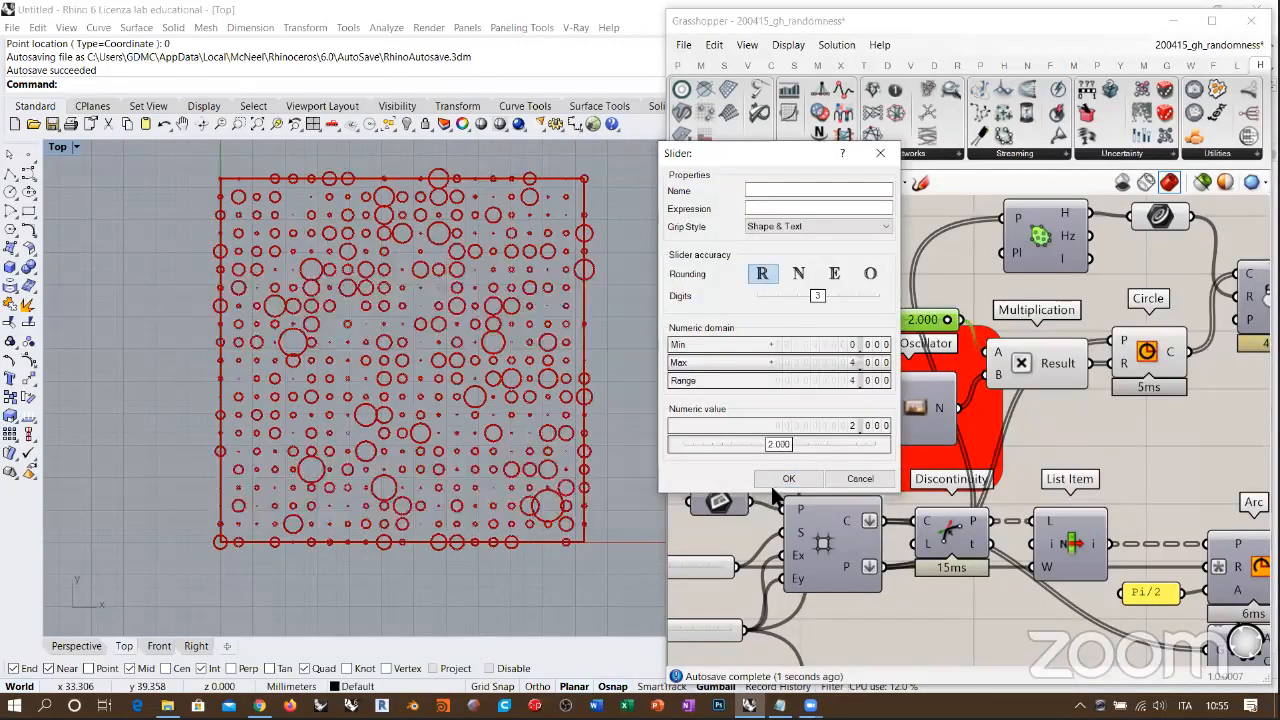
key(Return)
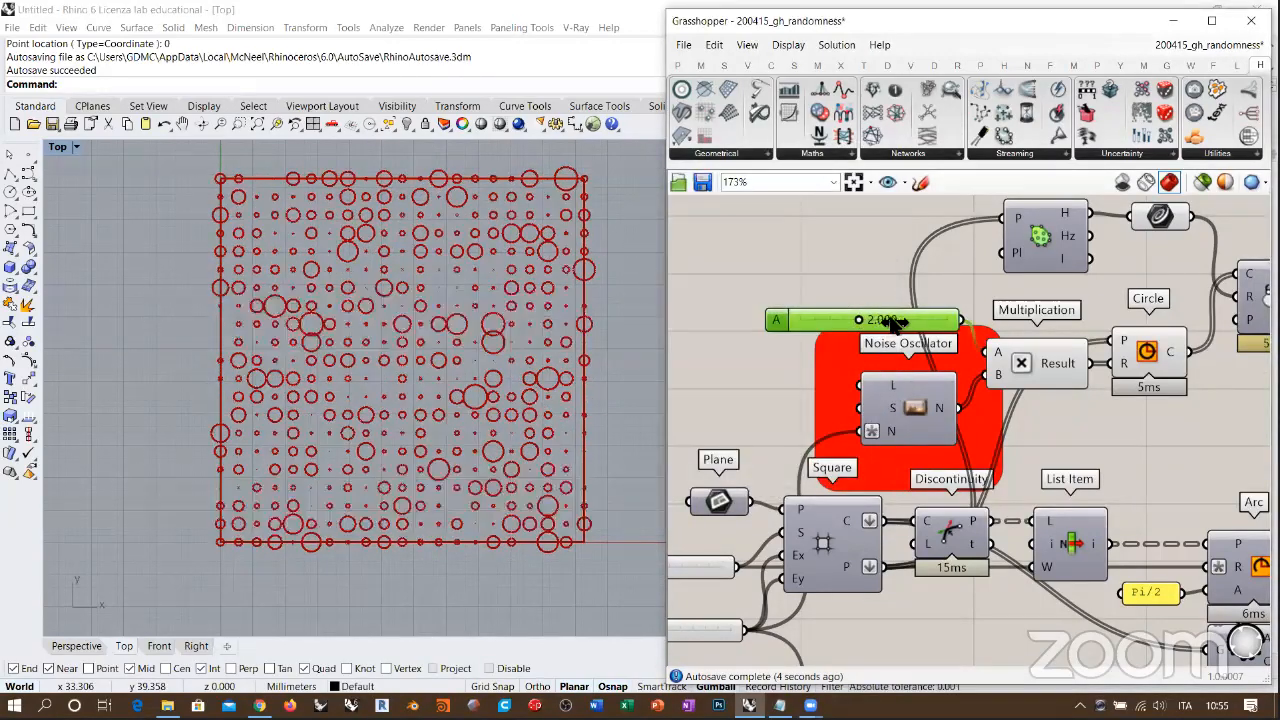
drag(862, 322, 948, 320)
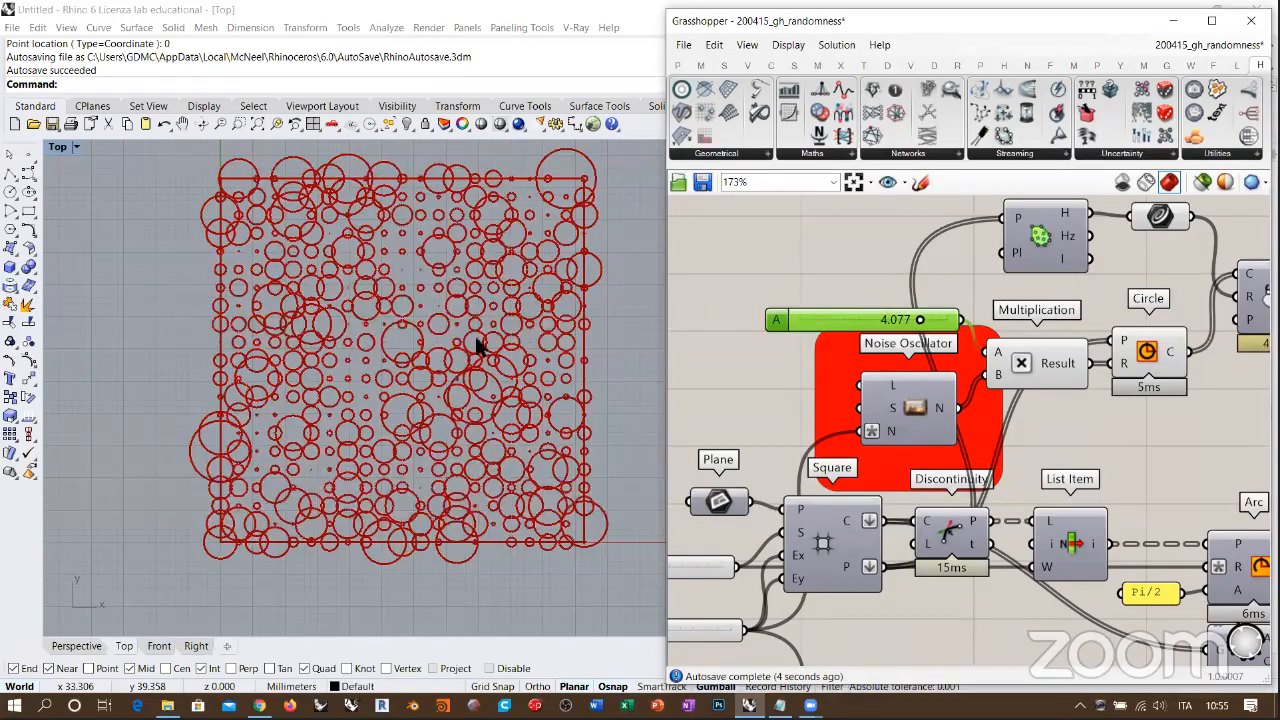
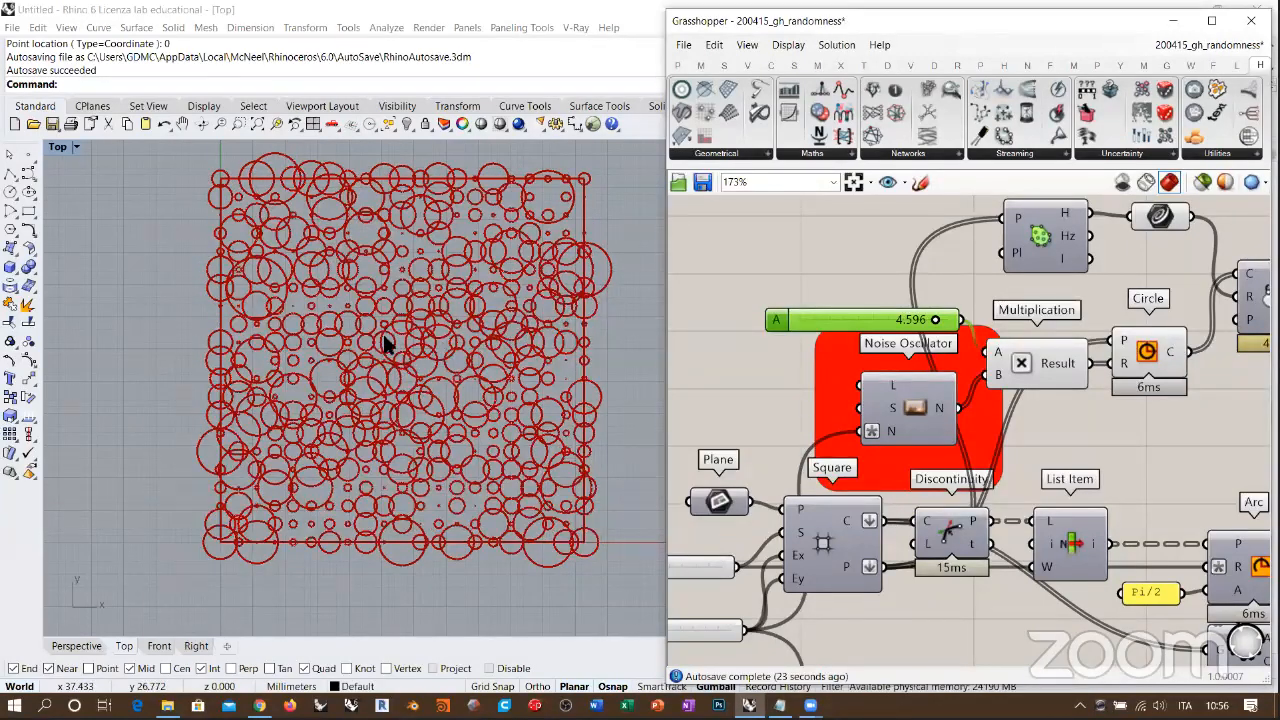
Step: Lower slider A feeding the Multiplication to 1.458 so the circles on the grid points become smaller
right_drag(877, 321, 740, 316)
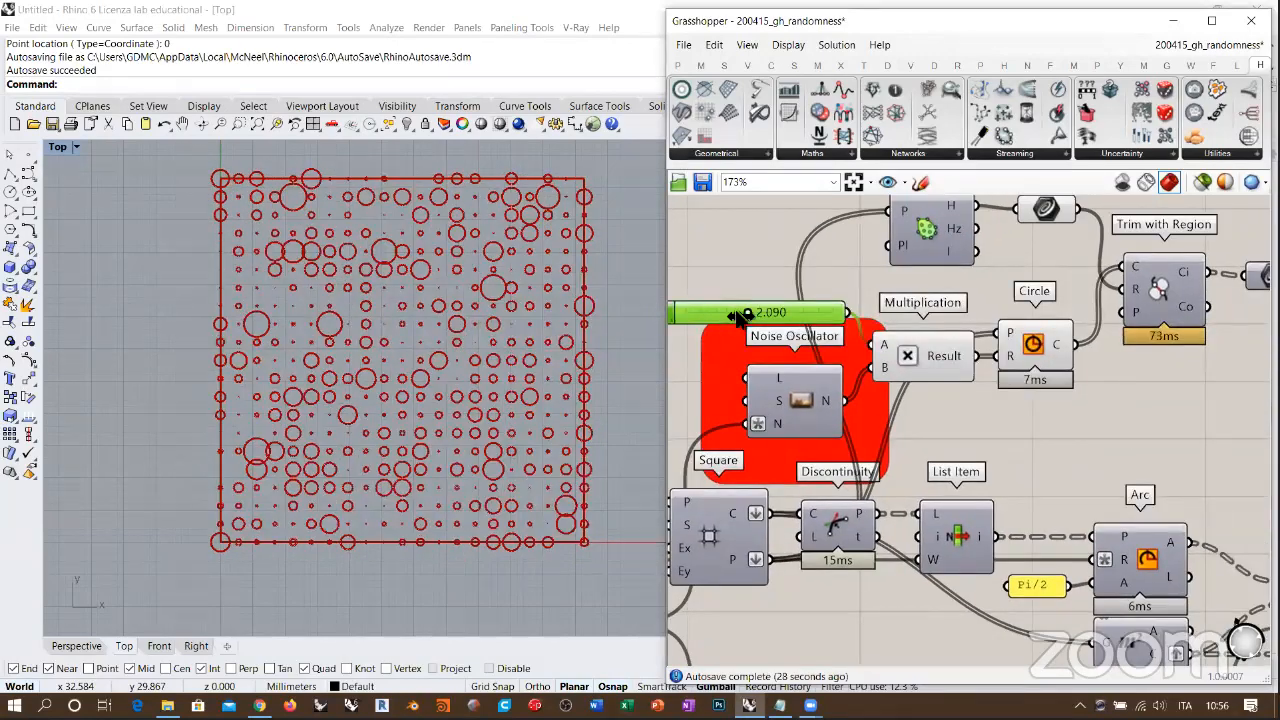
drag(740, 315, 723, 315)
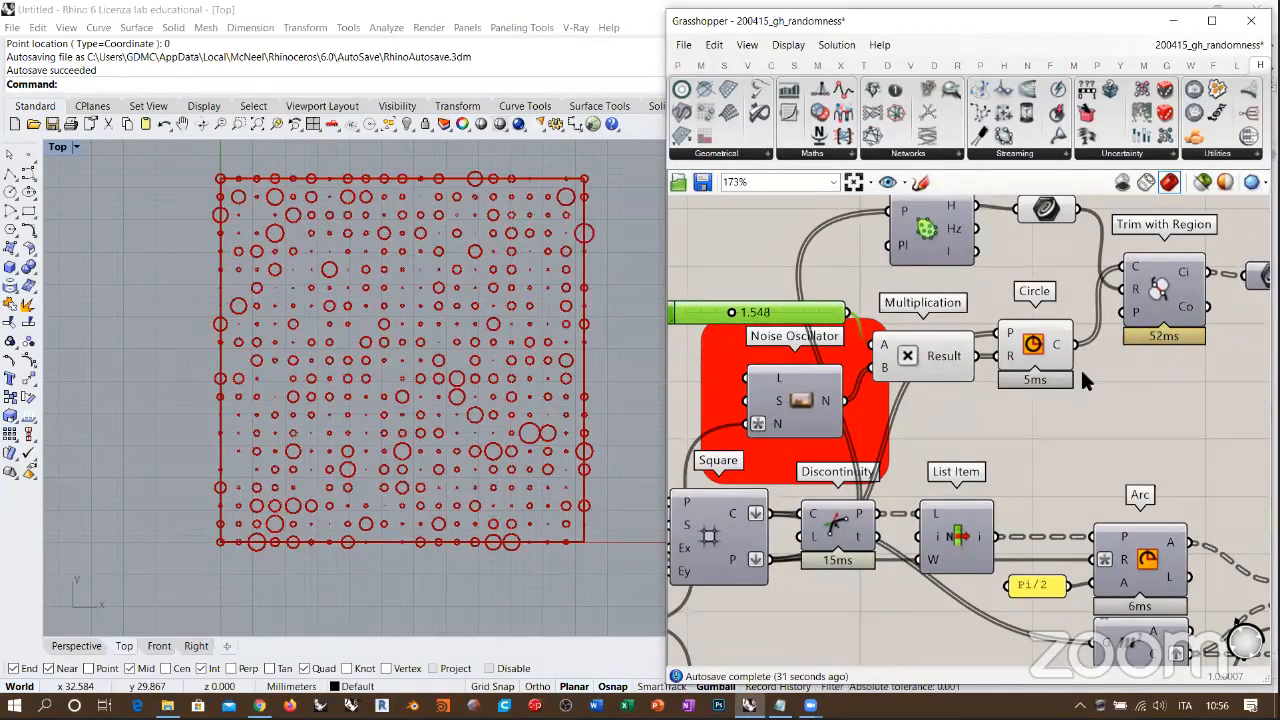
click(897, 424)
Step: Move the Curve container in line with the Convex Hull's H output and select the Convex Hull component
right_drag(1036, 210, 860, 268)
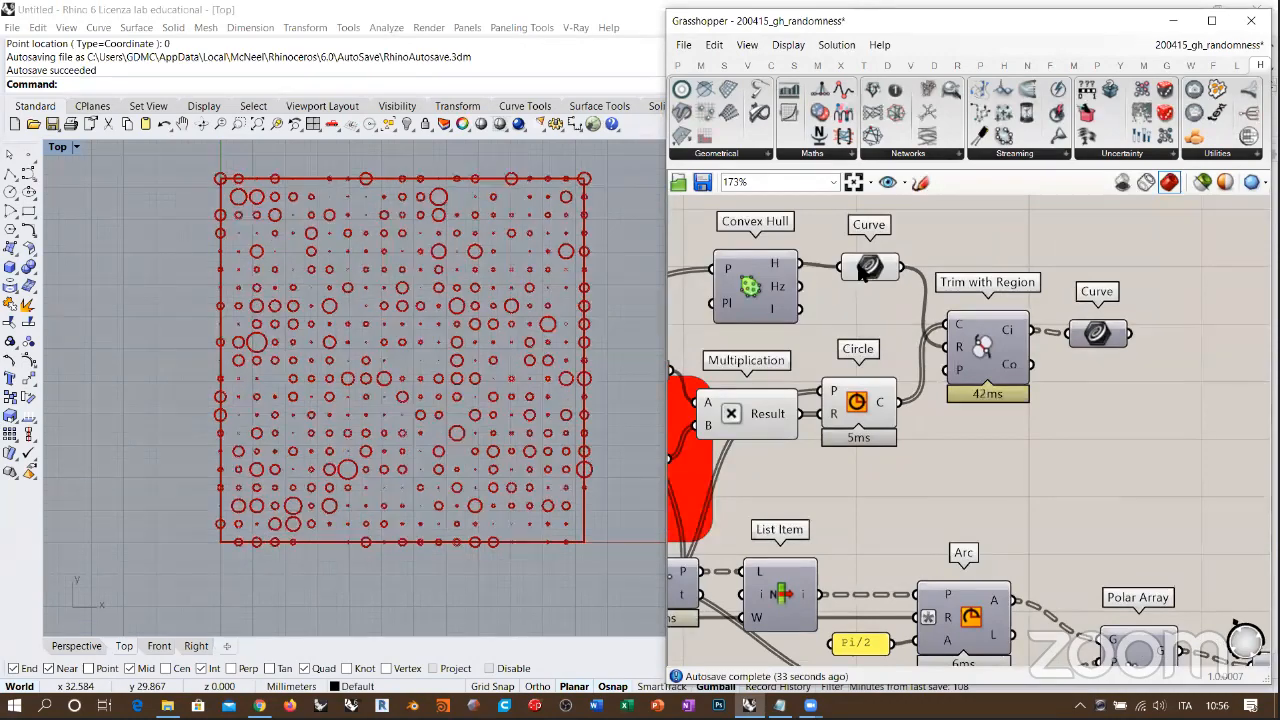
drag(873, 267, 866, 263)
click(692, 286)
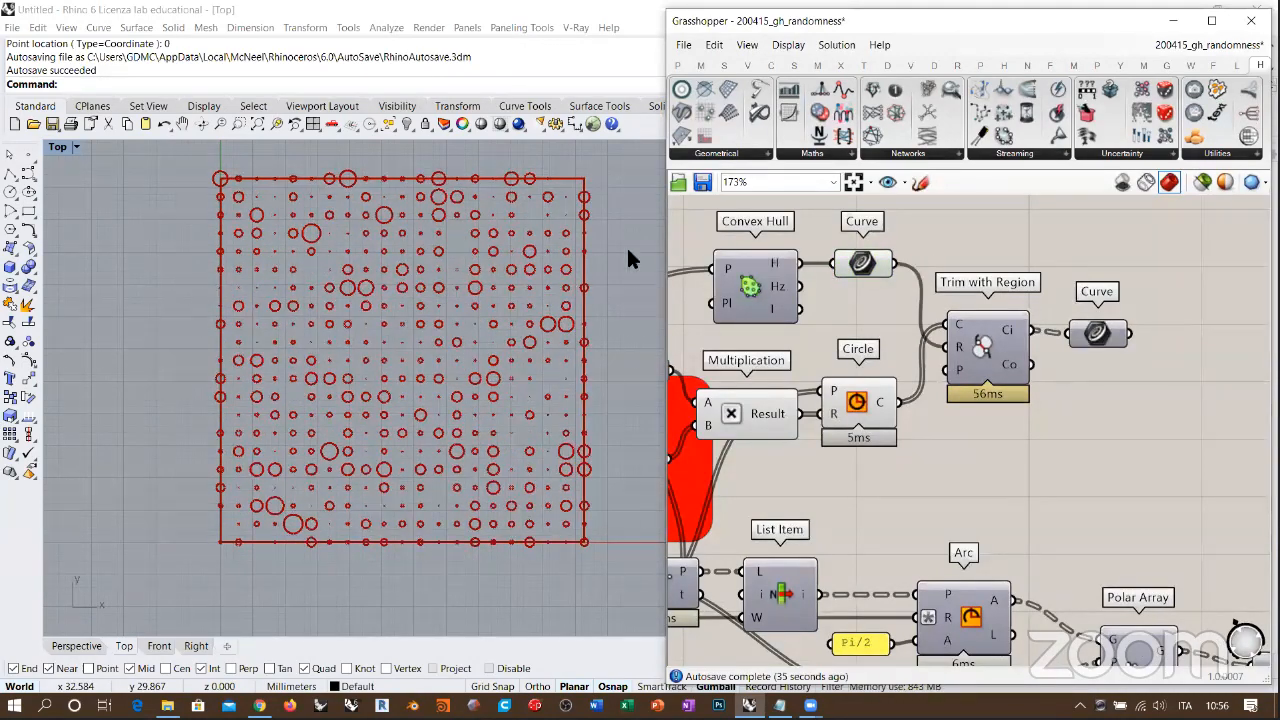
click(738, 277)
key(ctrl+q)
right_drag(834, 417, 1034, 411)
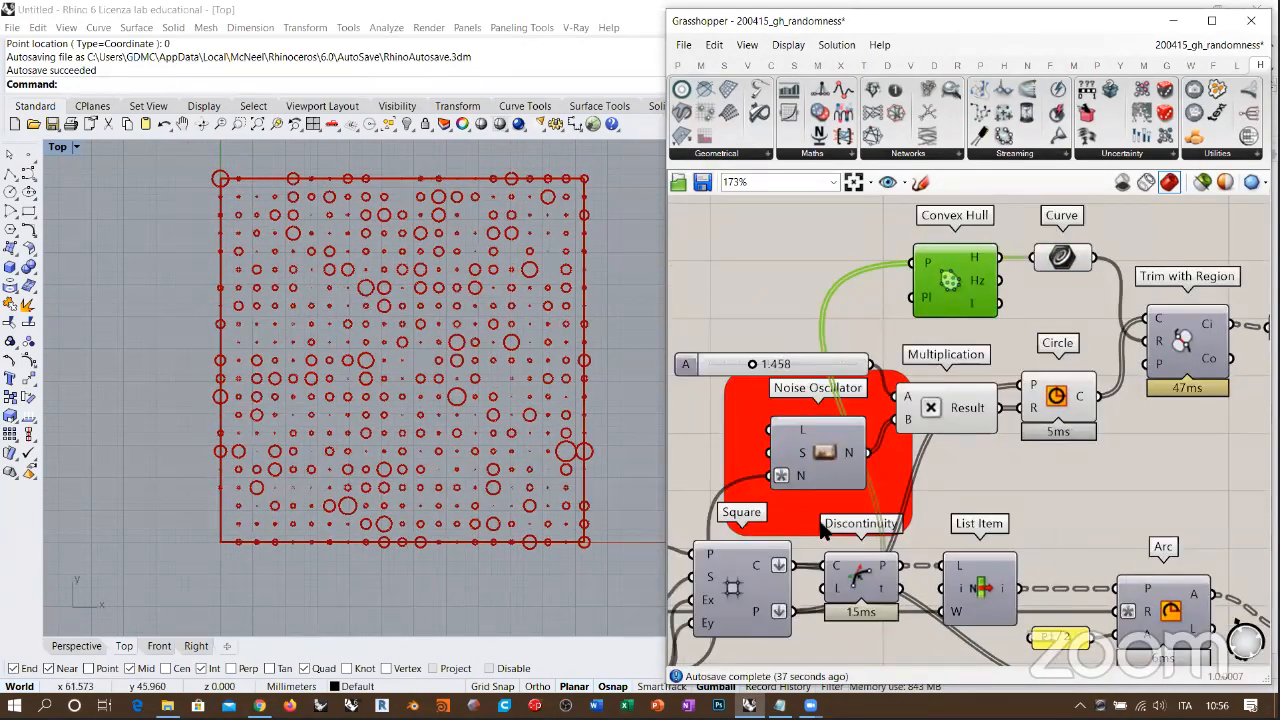
Step: Show the Square grid's preview in the Top view to inspect its cells, and hide it again
right_drag(733, 595, 814, 541)
click(814, 541)
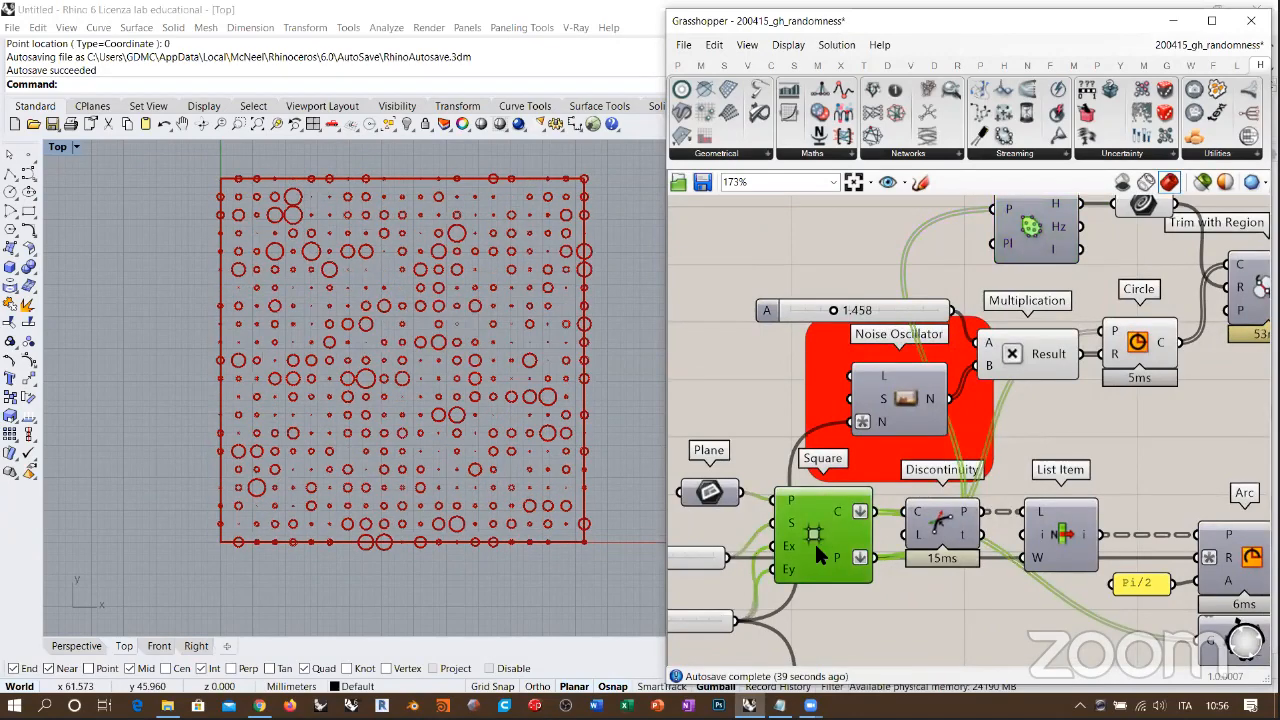
key(ctrl+q)
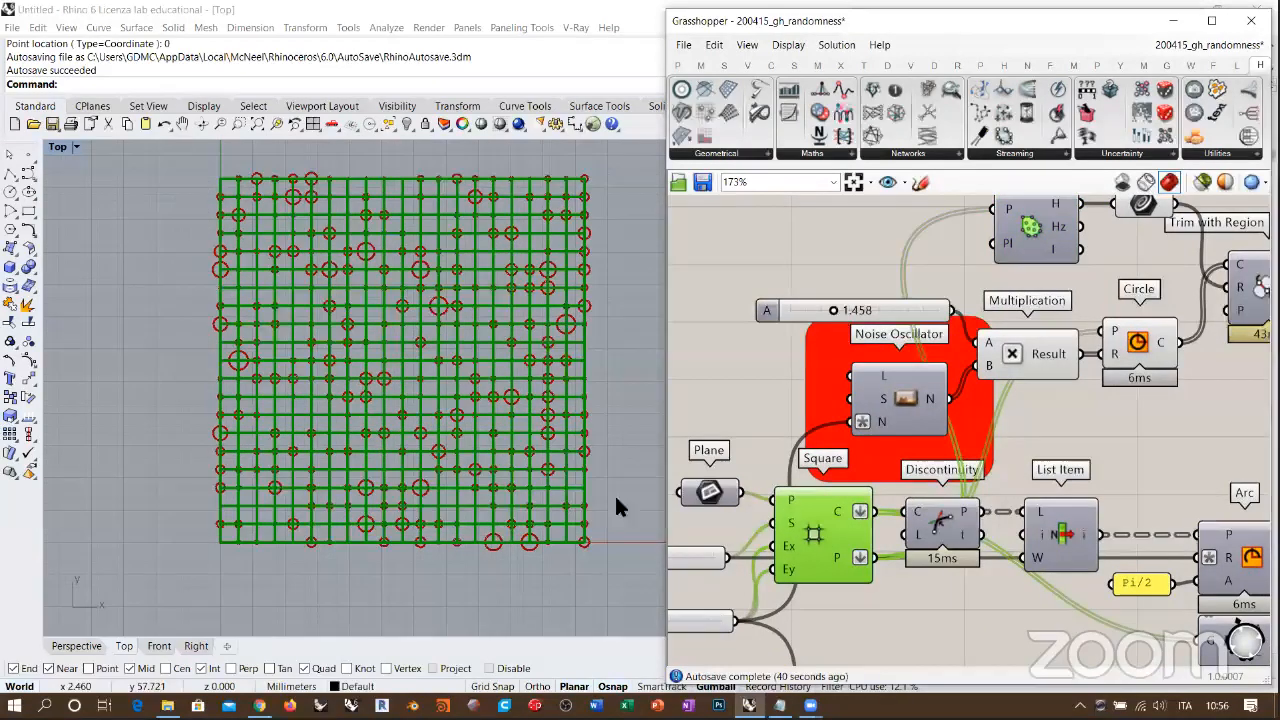
key(ctrl+q)
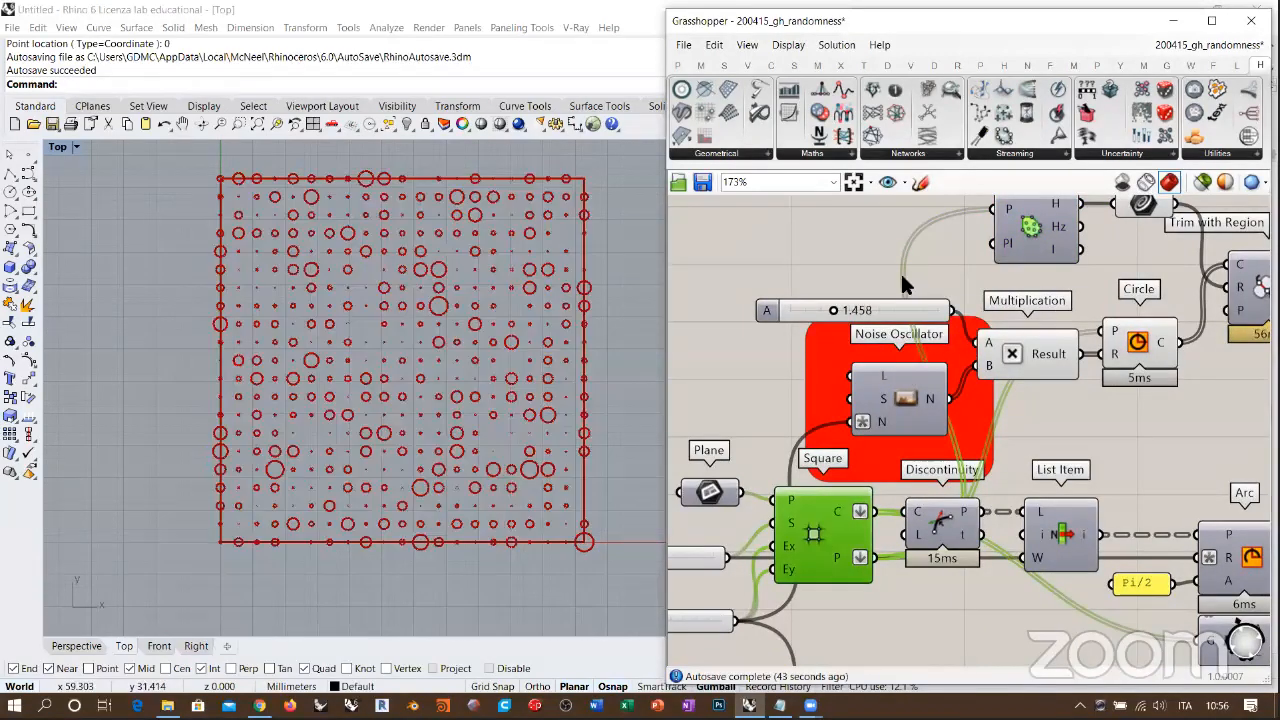
Step: Check the Convex Hull outline stored in the Curve container and turn off that container's preview
right_drag(1034, 217, 886, 287)
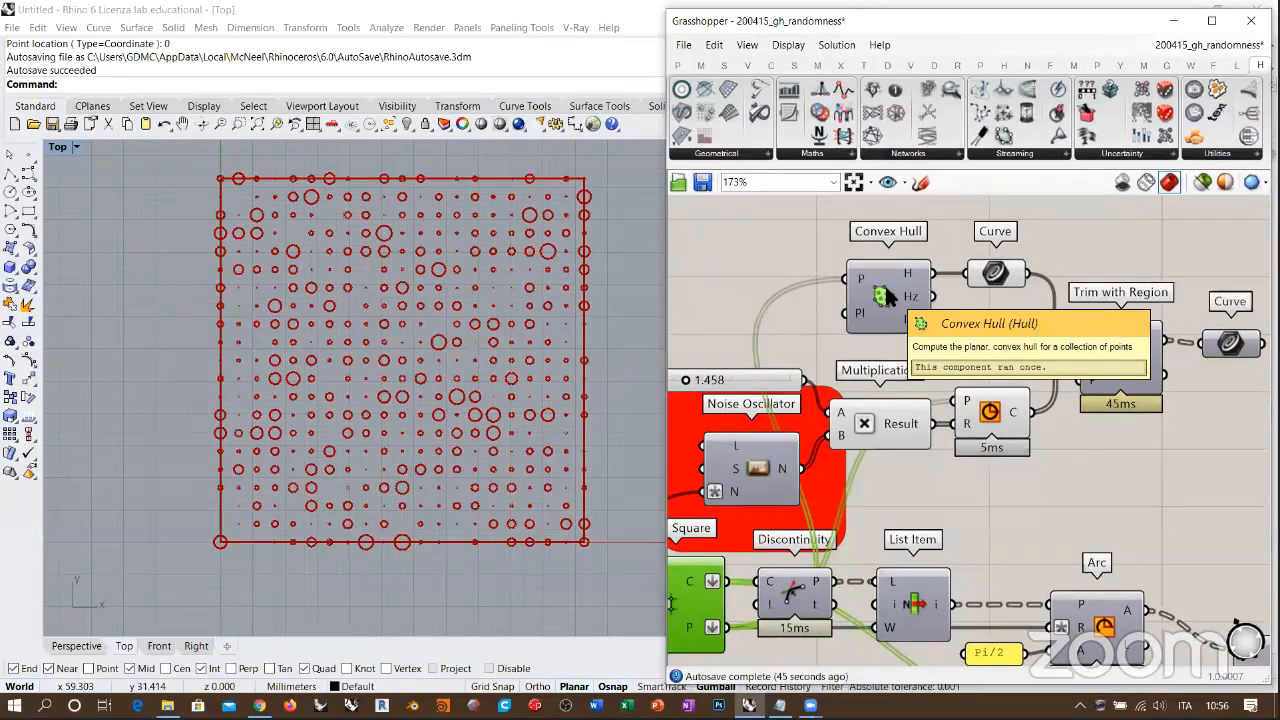
click(886, 295)
click(1000, 276)
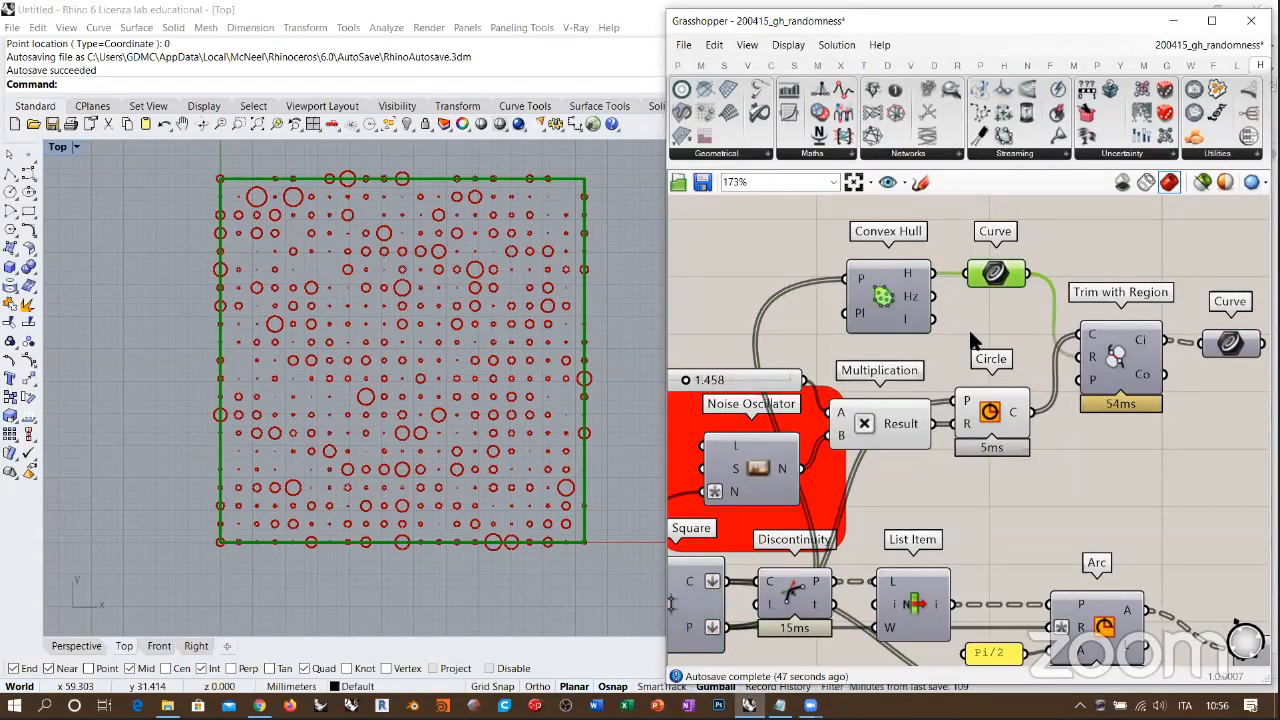
right_drag(968, 327, 839, 332)
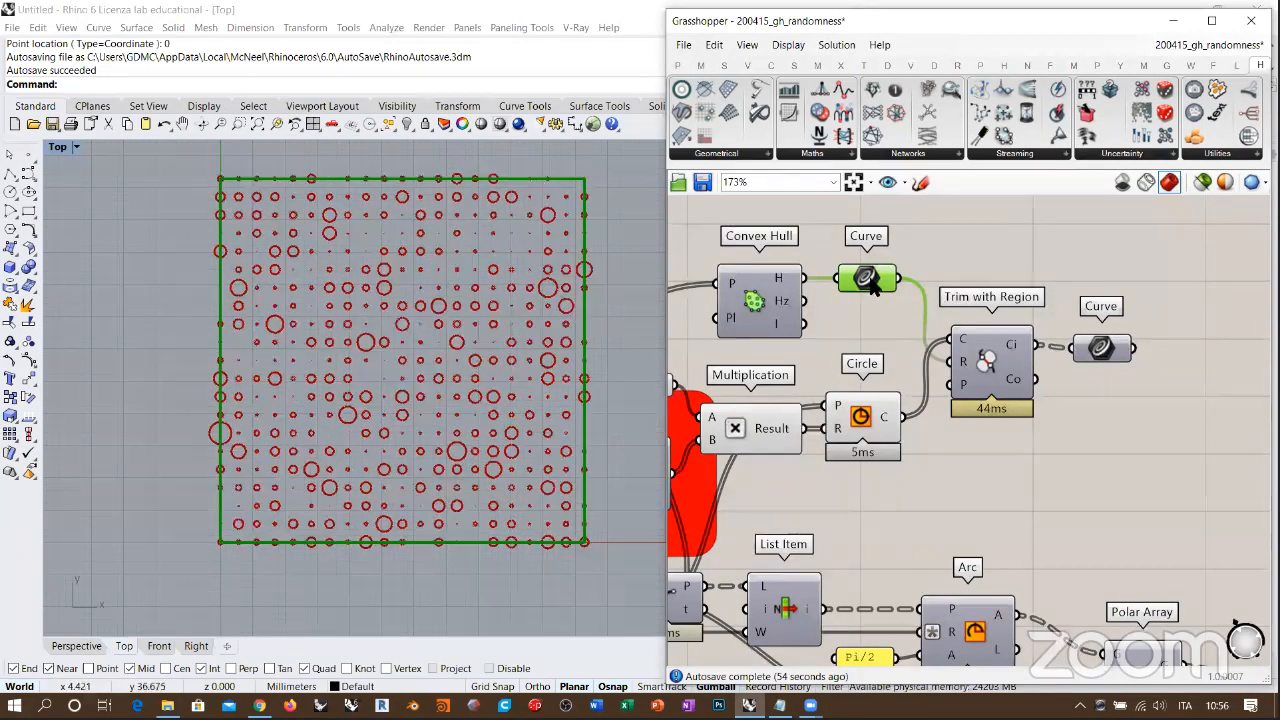
key(ctrl+q)
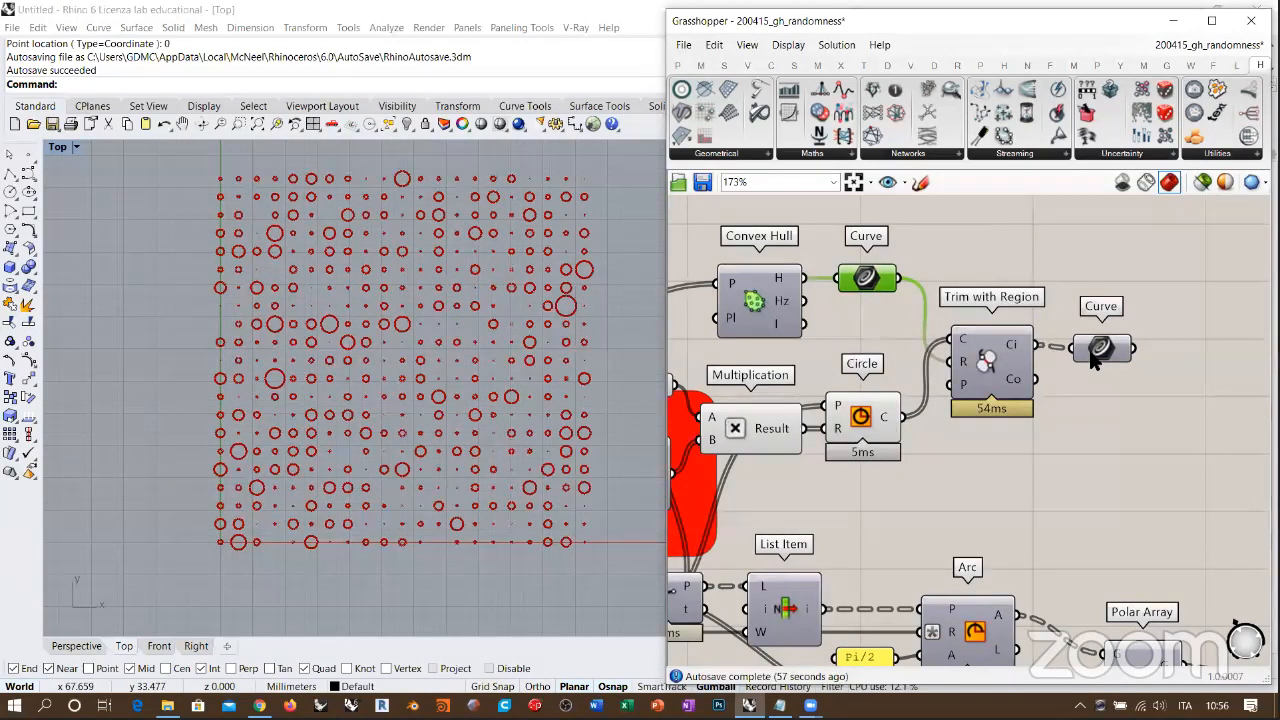
Step: Preview the trimmed curves from Trim with Region instead of the full circles, and restore the outline Curve's preview
click(1104, 399)
click(1097, 358)
click(1098, 366)
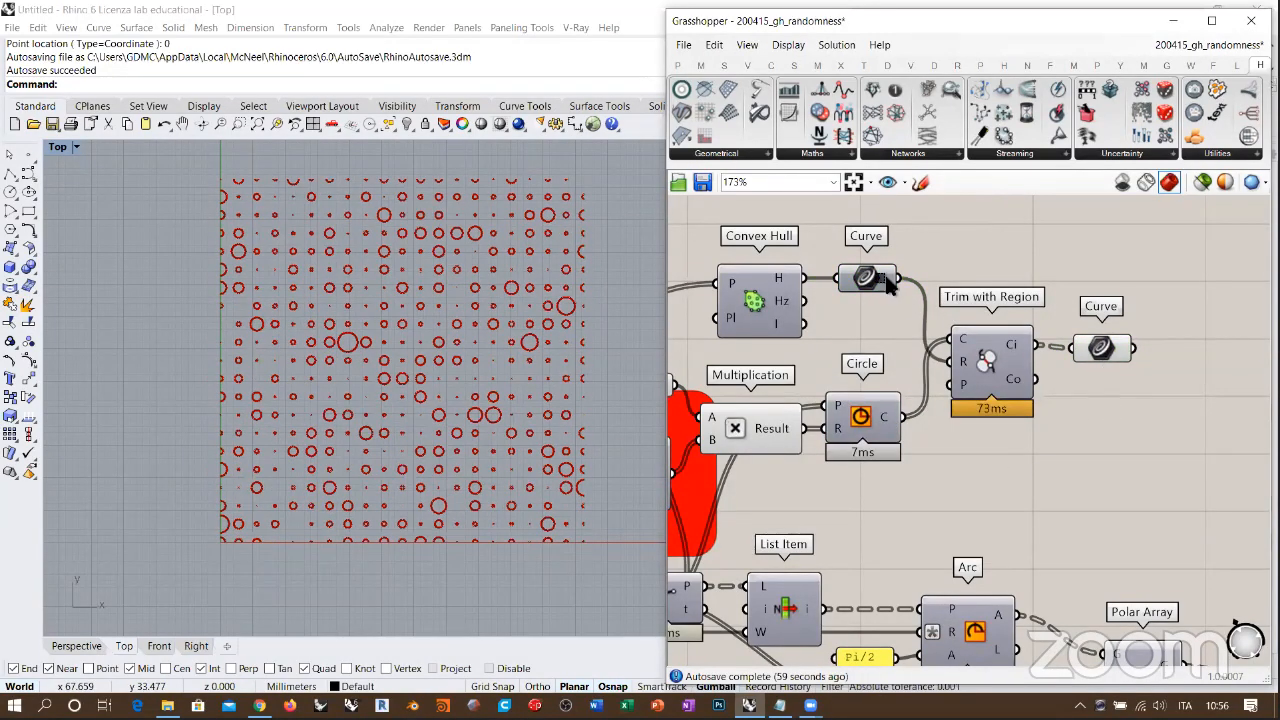
key(ctrl+z)
key(ctrl+z)
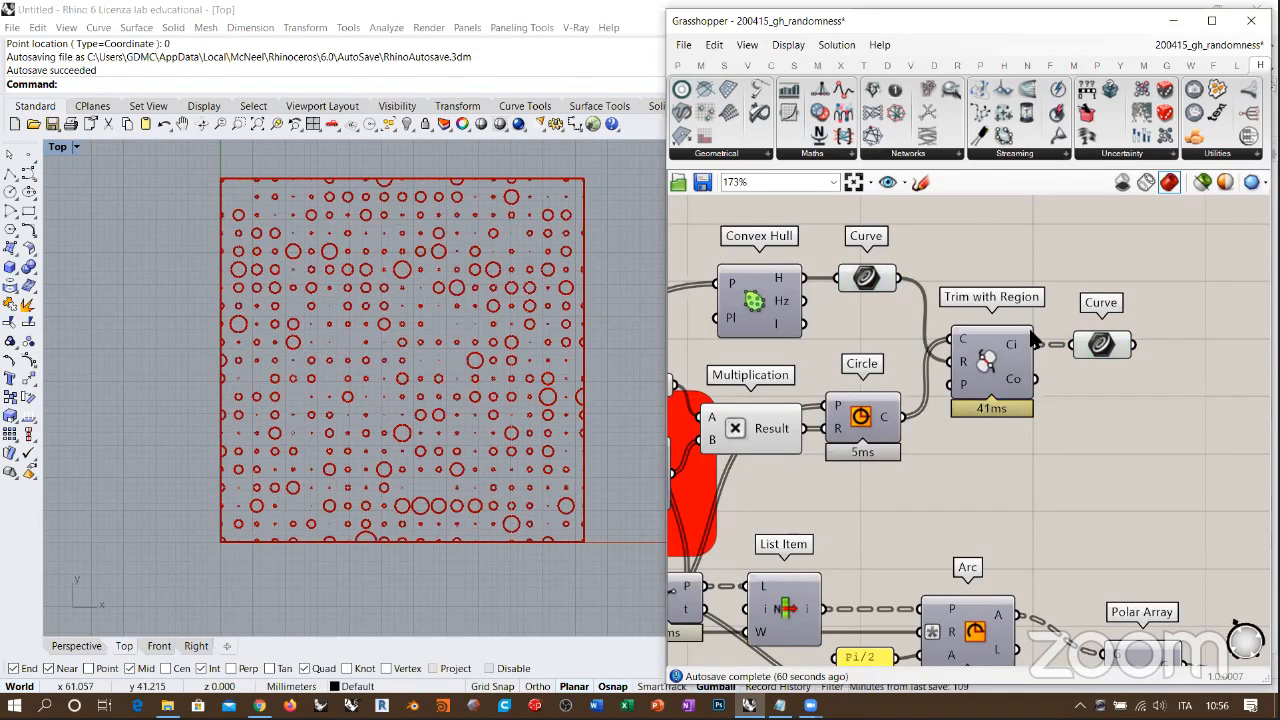
Step: Turn off the preview of the trimmed circles, keeping only the square outline displayed
right_drag(735, 426, 845, 372)
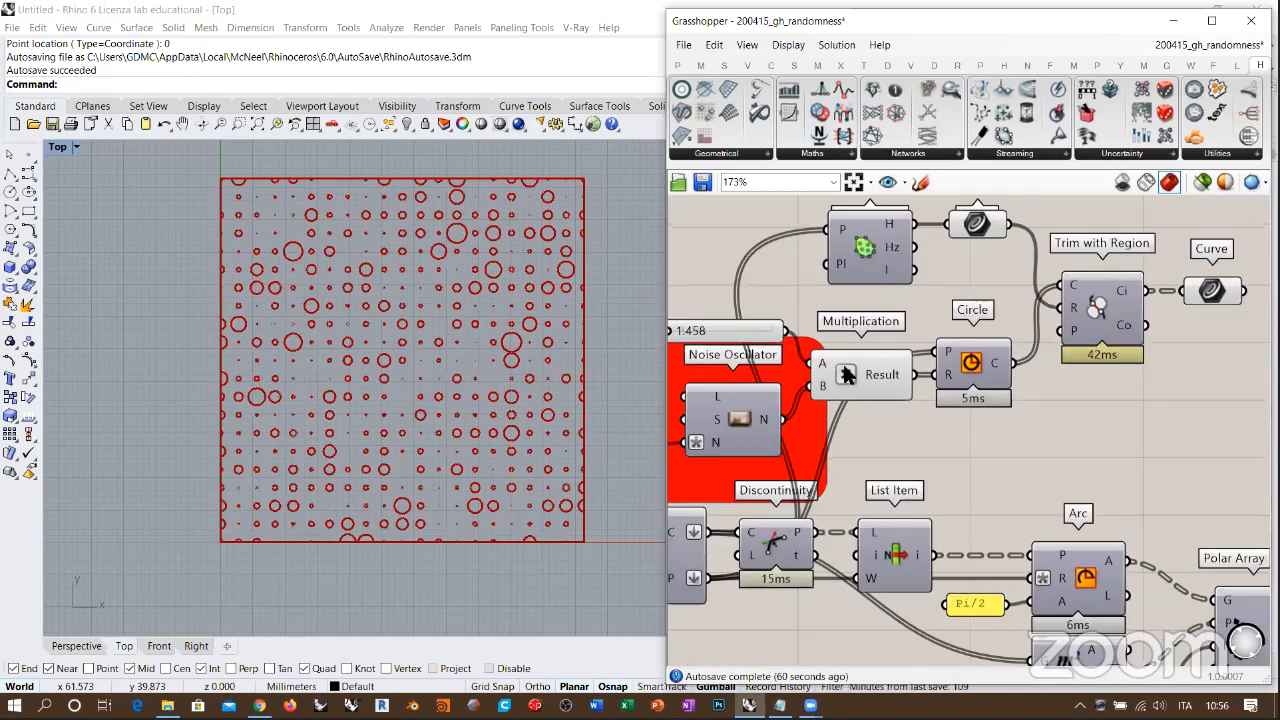
scroll(914, 391, down, 1)
right_drag(1063, 328, 1113, 290)
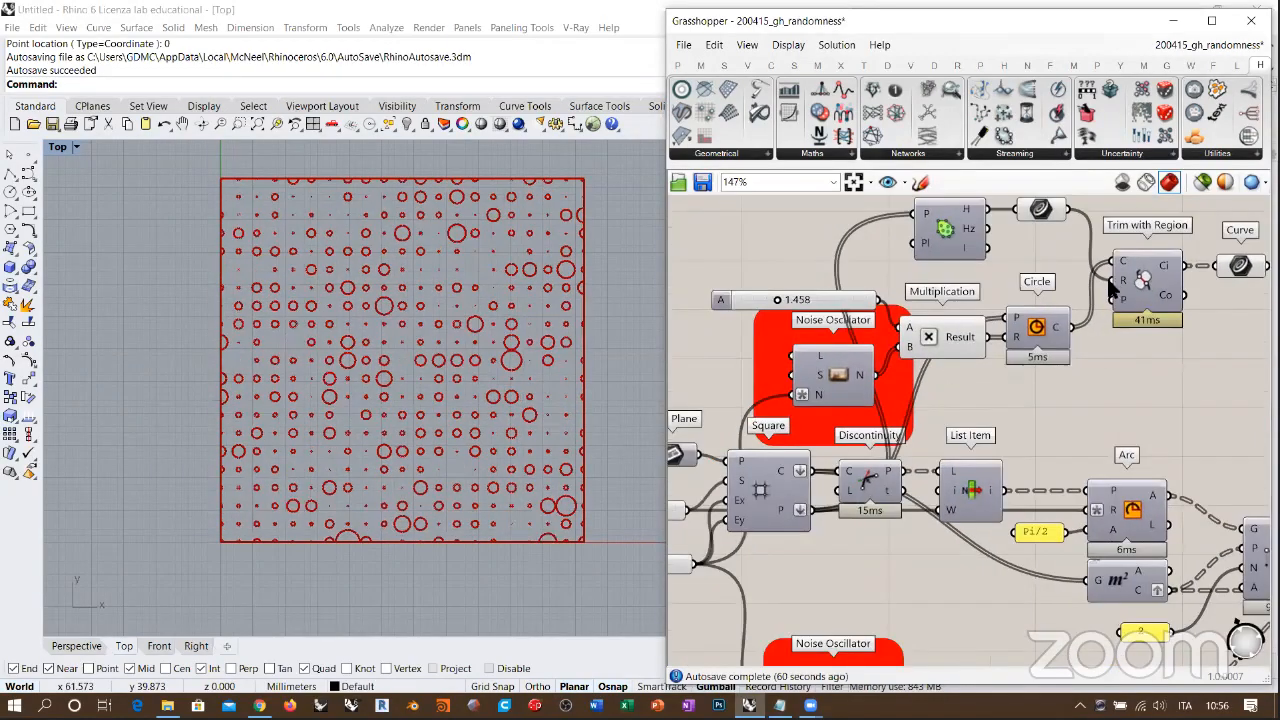
scroll(1113, 290, down, 3)
scroll(1042, 344, down, 1)
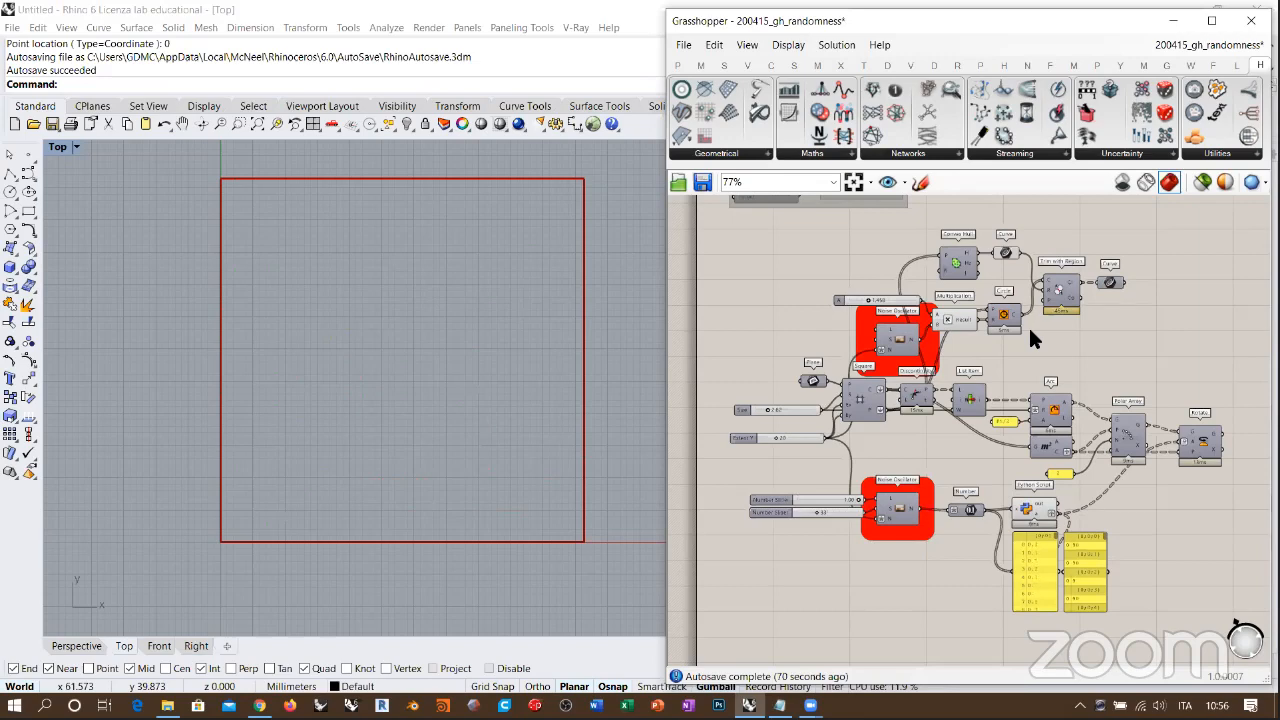
Step: Check the Number container after the lower Noise Oscillator, and show and hide the Square grid's preview
right_drag(1017, 397, 966, 331)
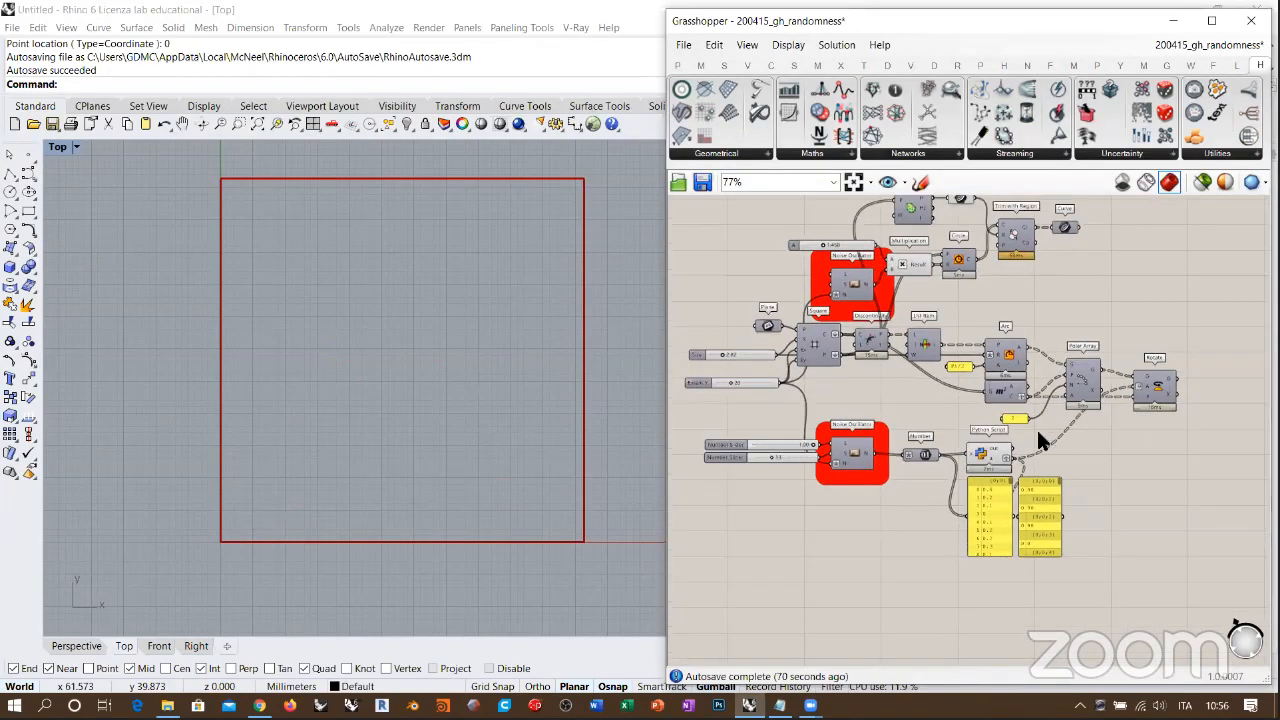
scroll(900, 450, up, 3)
click(885, 442)
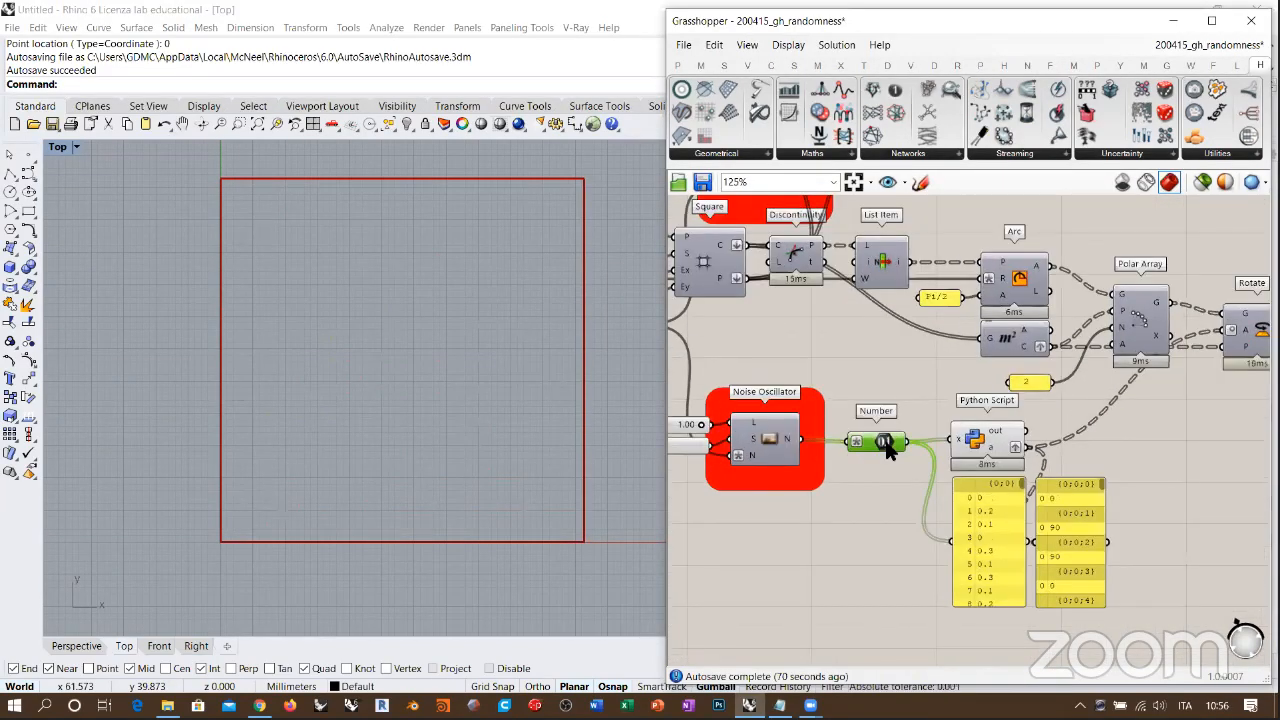
scroll(944, 450, down, 1)
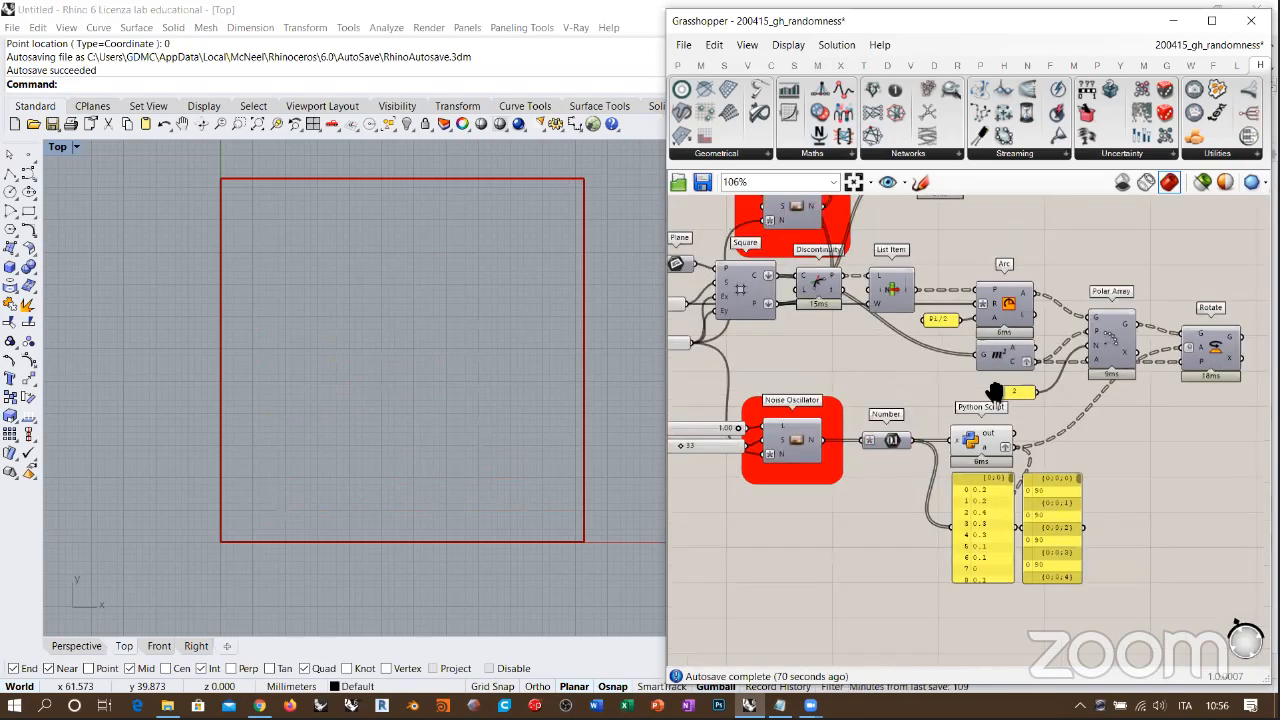
scroll(951, 324, up, 4)
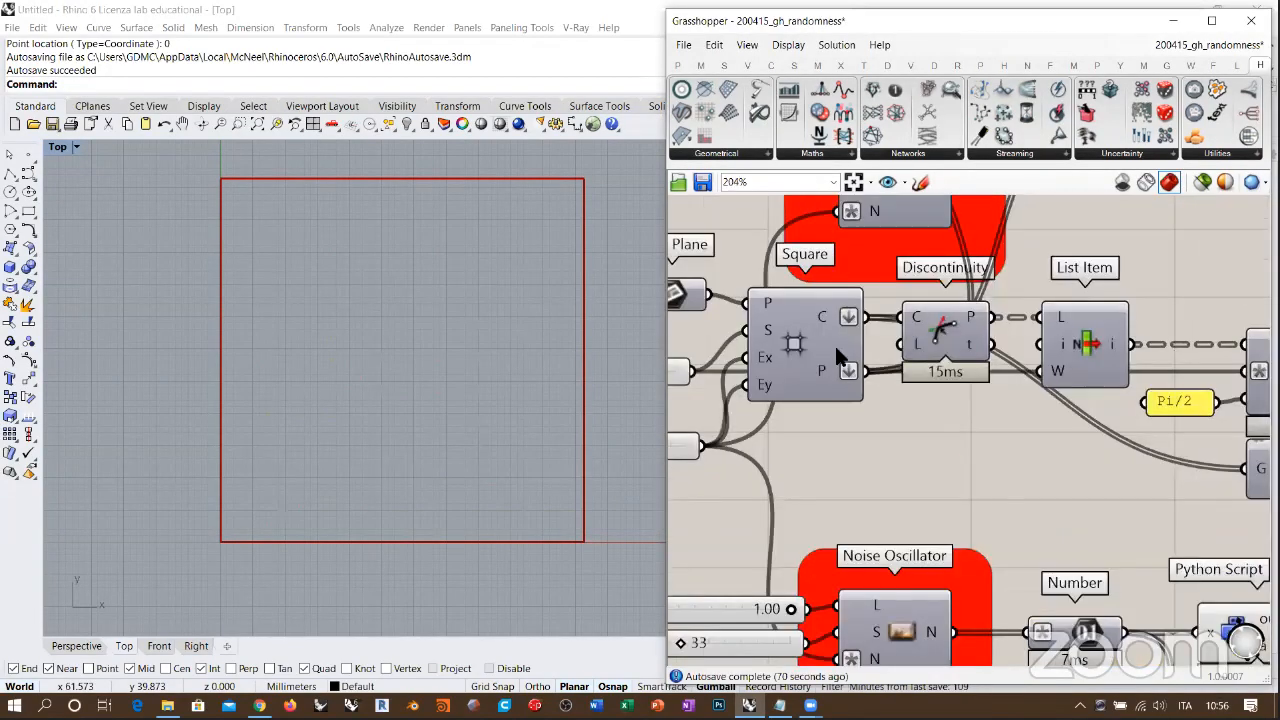
right_drag(962, 450, 1004, 460)
click(838, 350)
key(ctrl+q)
click(848, 435)
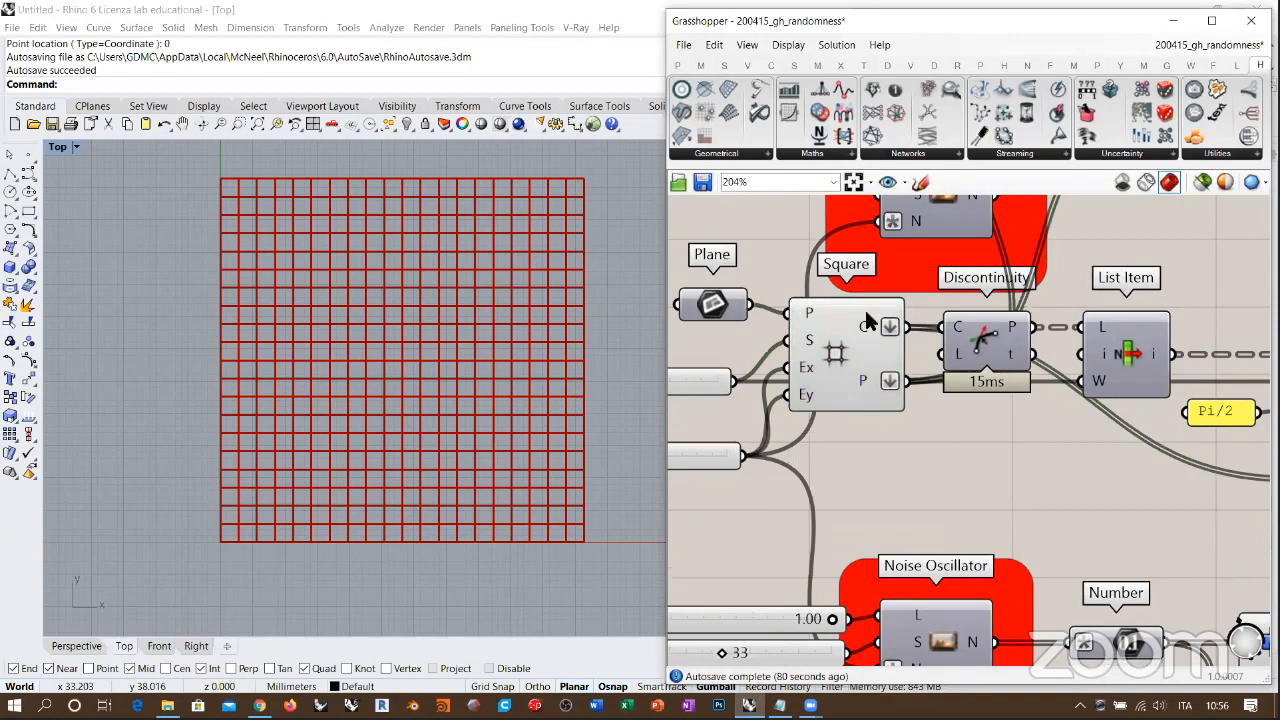
click(857, 330)
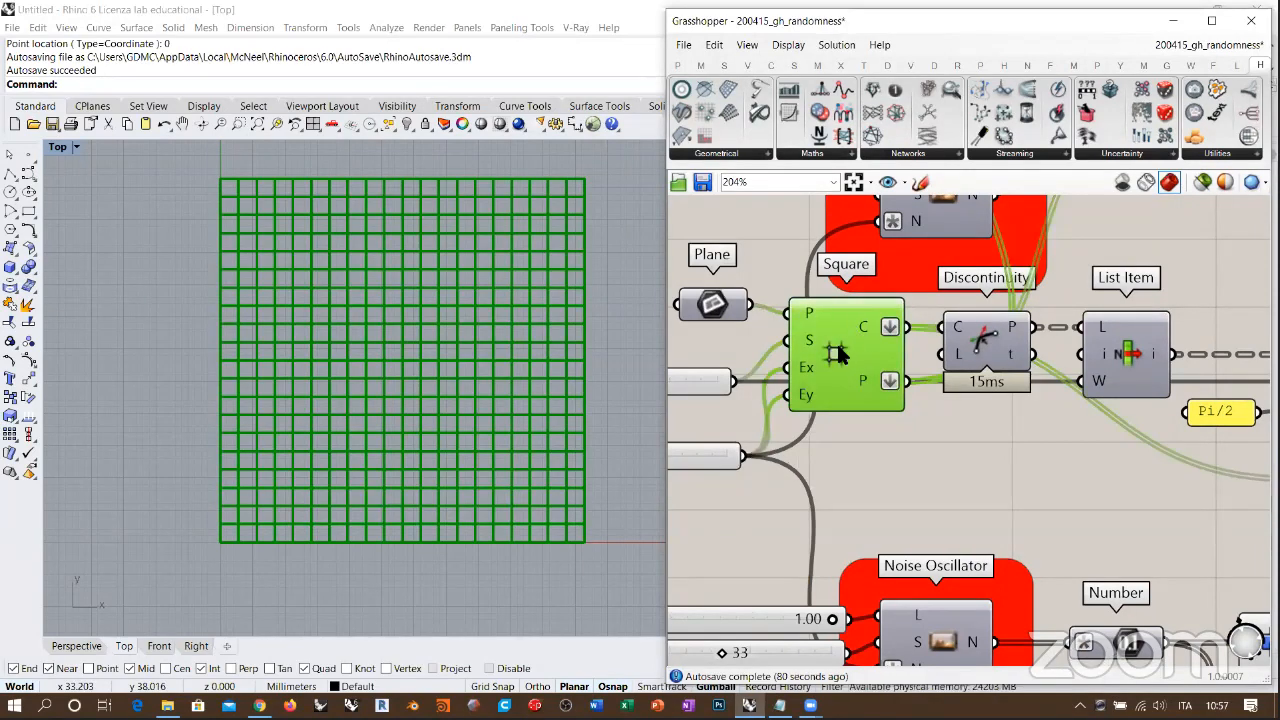
key(ctrl+q)
Step: Turn on the Discontinuity component's preview to inspect the corner points of the grid cells
click(978, 346)
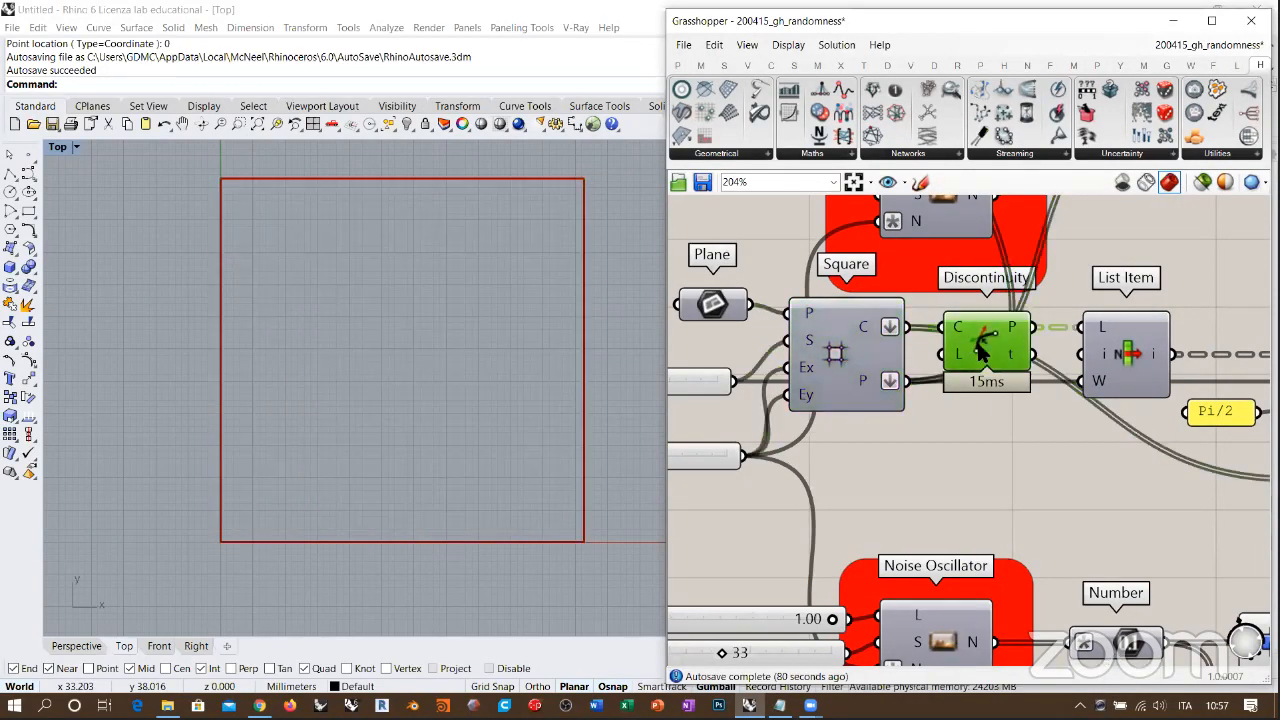
key(ctrl+q)
click(1009, 424)
right_drag(987, 345, 951, 359)
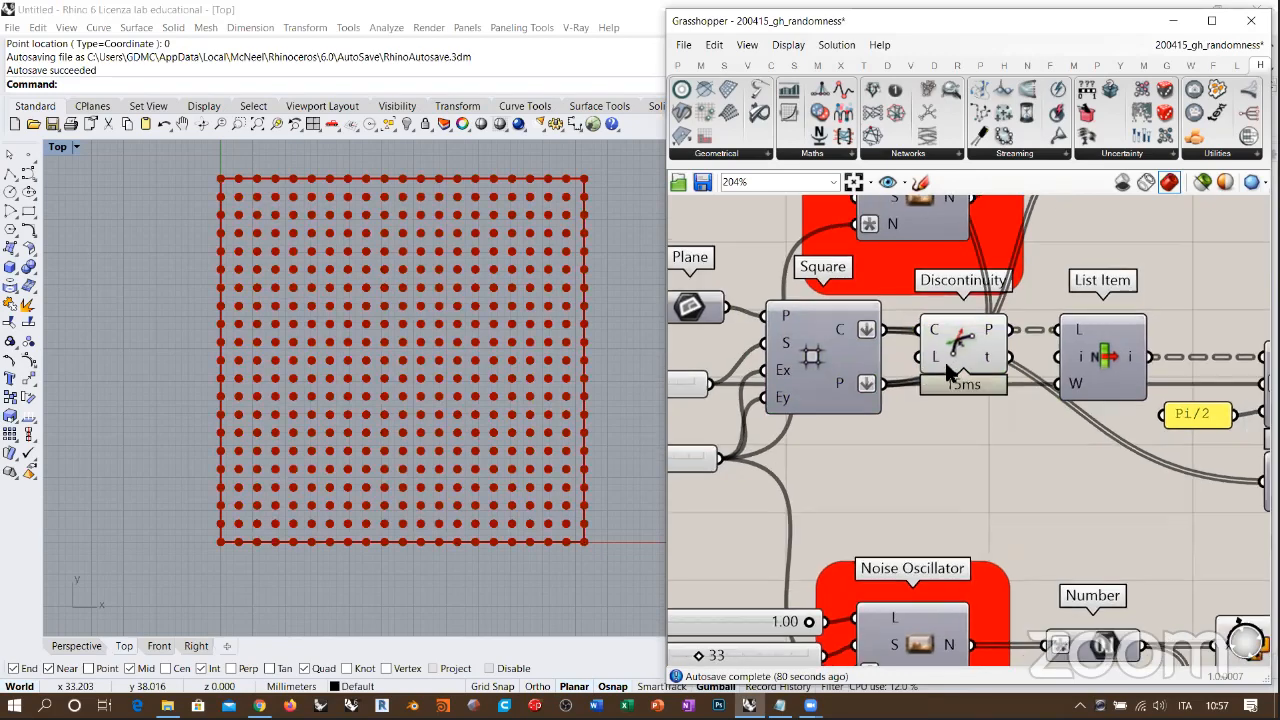
click(953, 368)
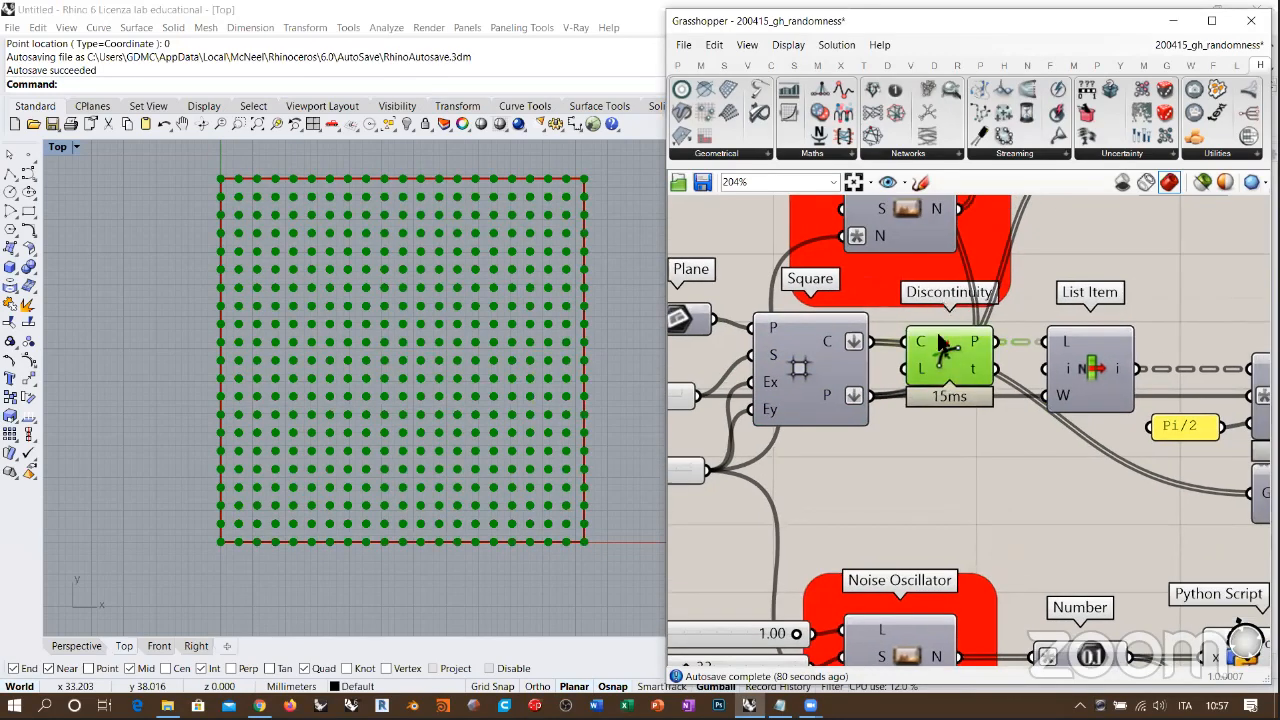
Step: Add an Explode component fed by the Square cells to compare its vertices with the Discontinuity points, and delete it
click(958, 483)
right_click(957, 480)
click(932, 453)
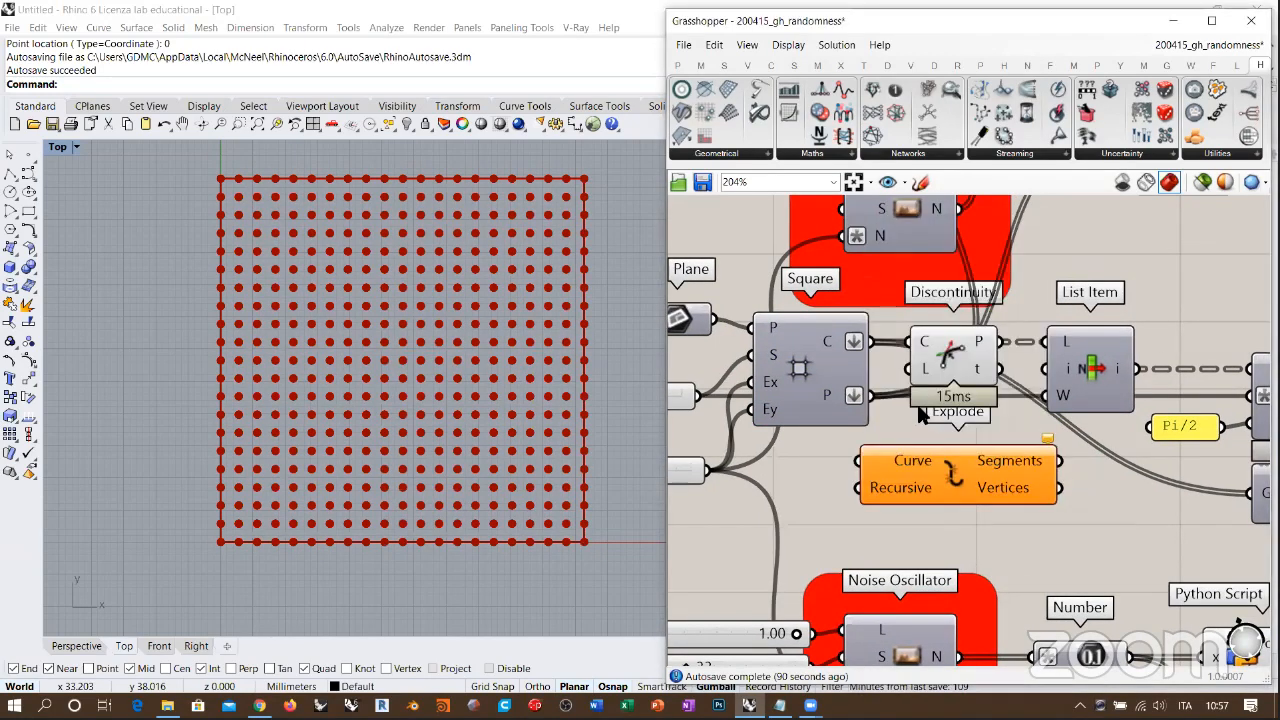
drag(870, 341, 858, 461)
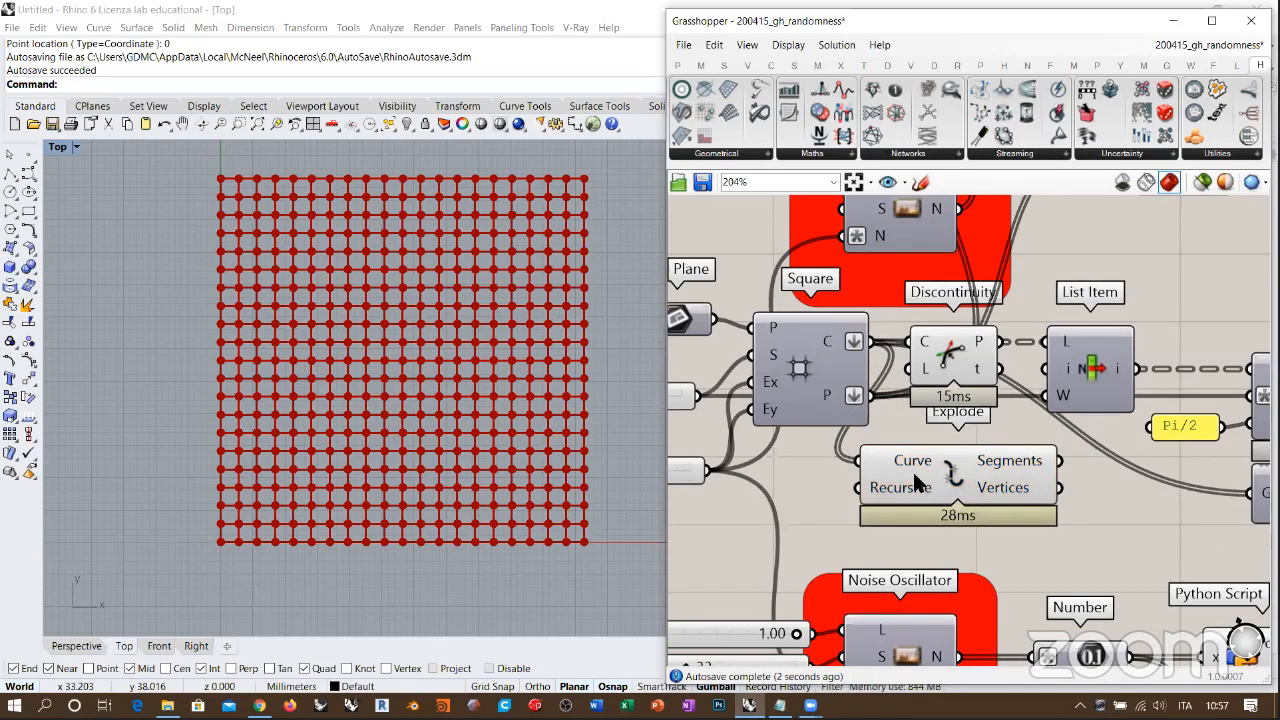
drag(916, 482, 879, 490)
mouse_move(975, 503)
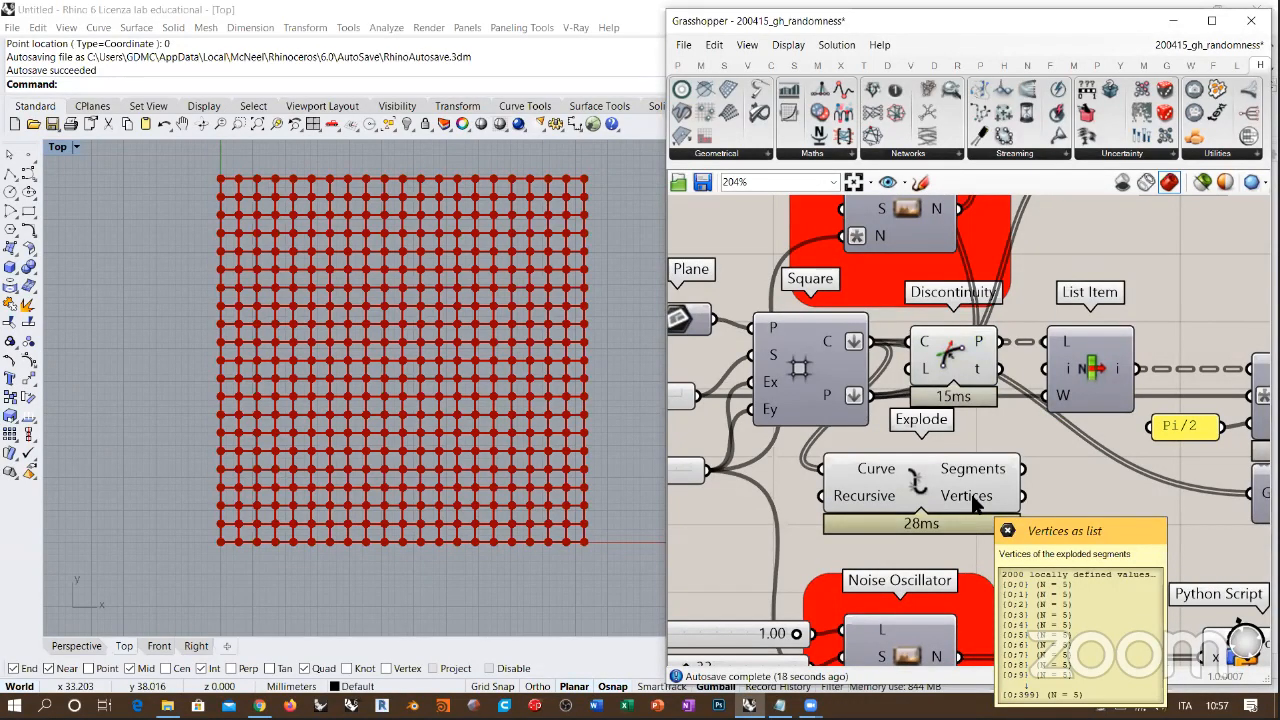
click(918, 490)
key(Delete)
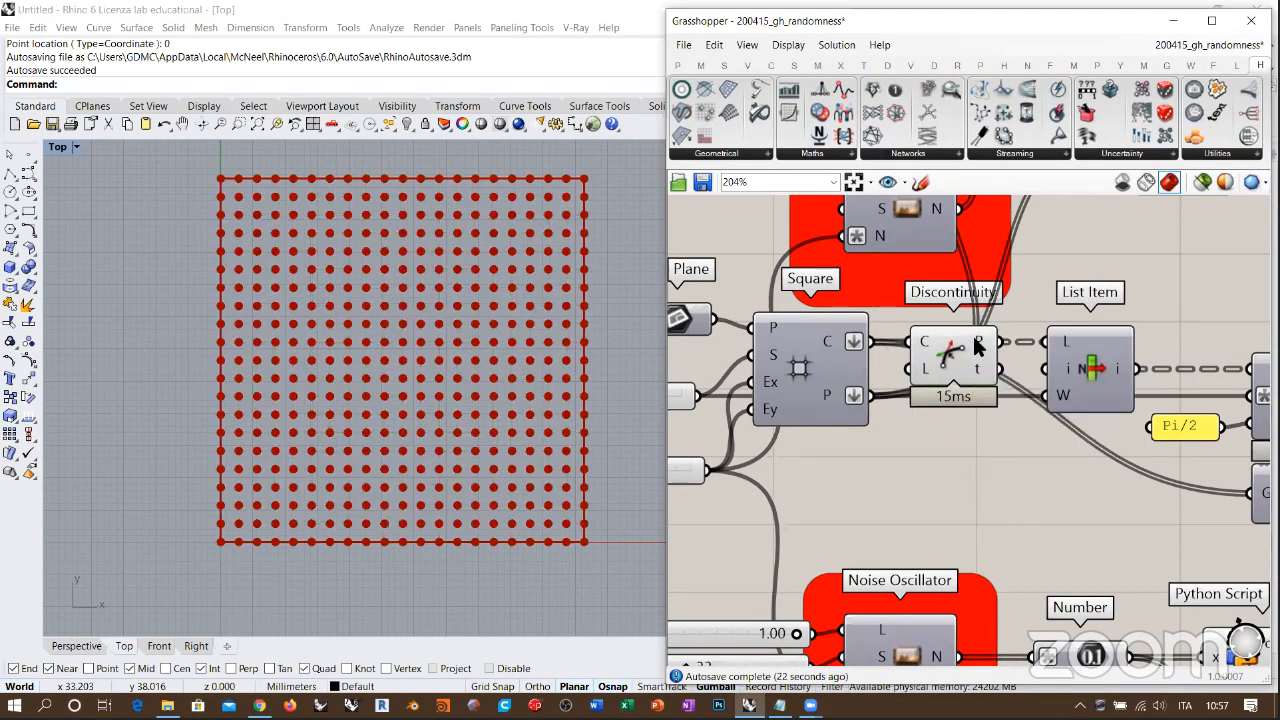
Step: Read the Discontinuity component's Points output structure and turn off its preview
mouse_move(978, 345)
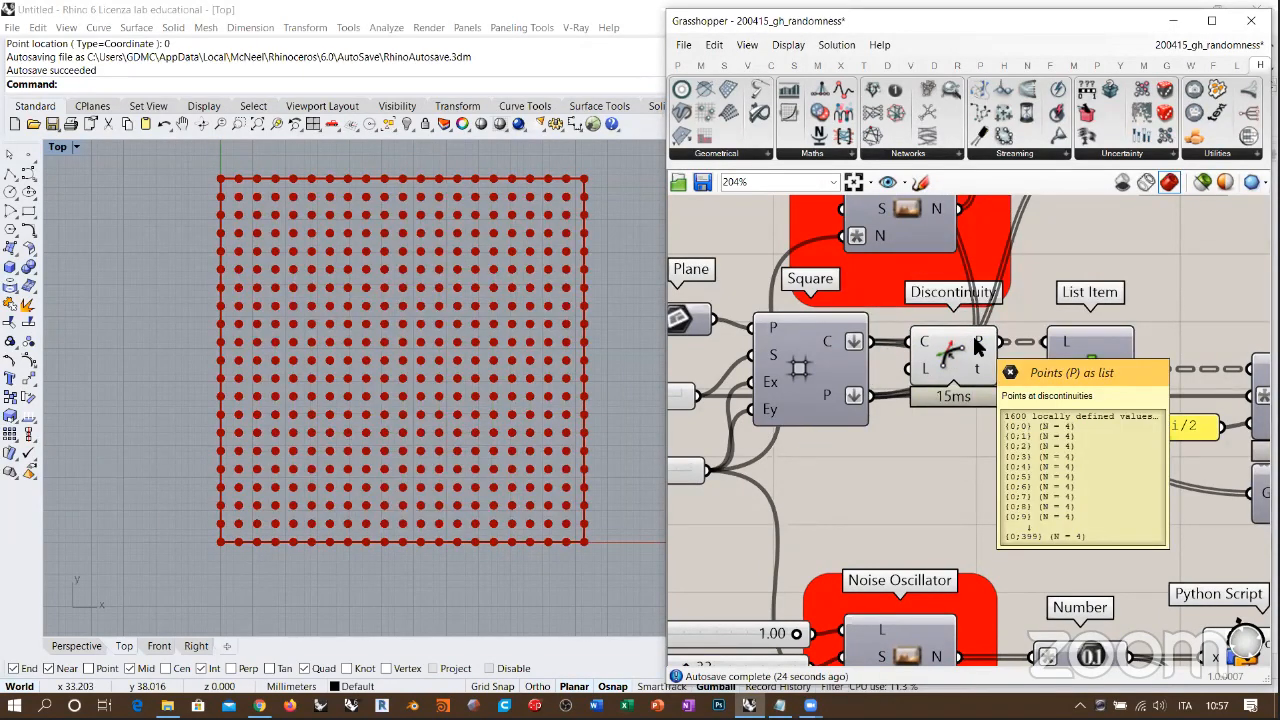
click(914, 373)
key(ctrl+q)
Step: Check the List Item's index input and turn on its preview to show the point extracted from each cell
right_drag(1096, 371, 958, 351)
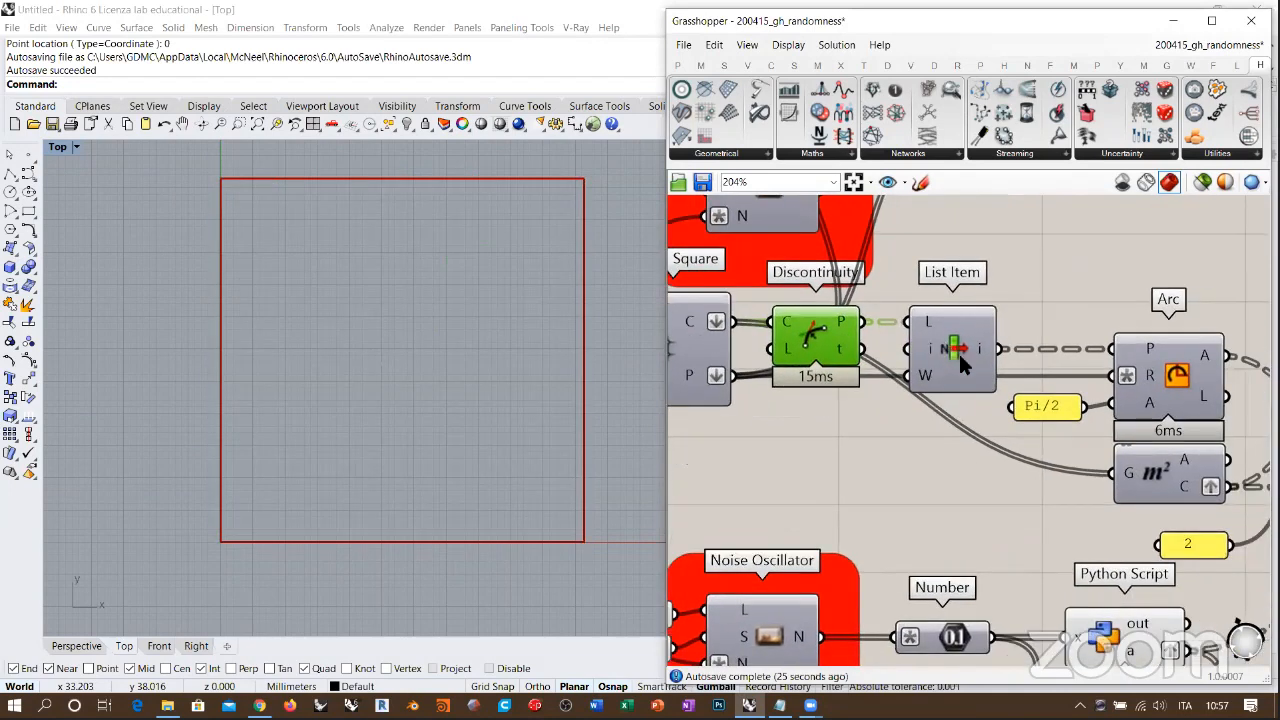
click(938, 347)
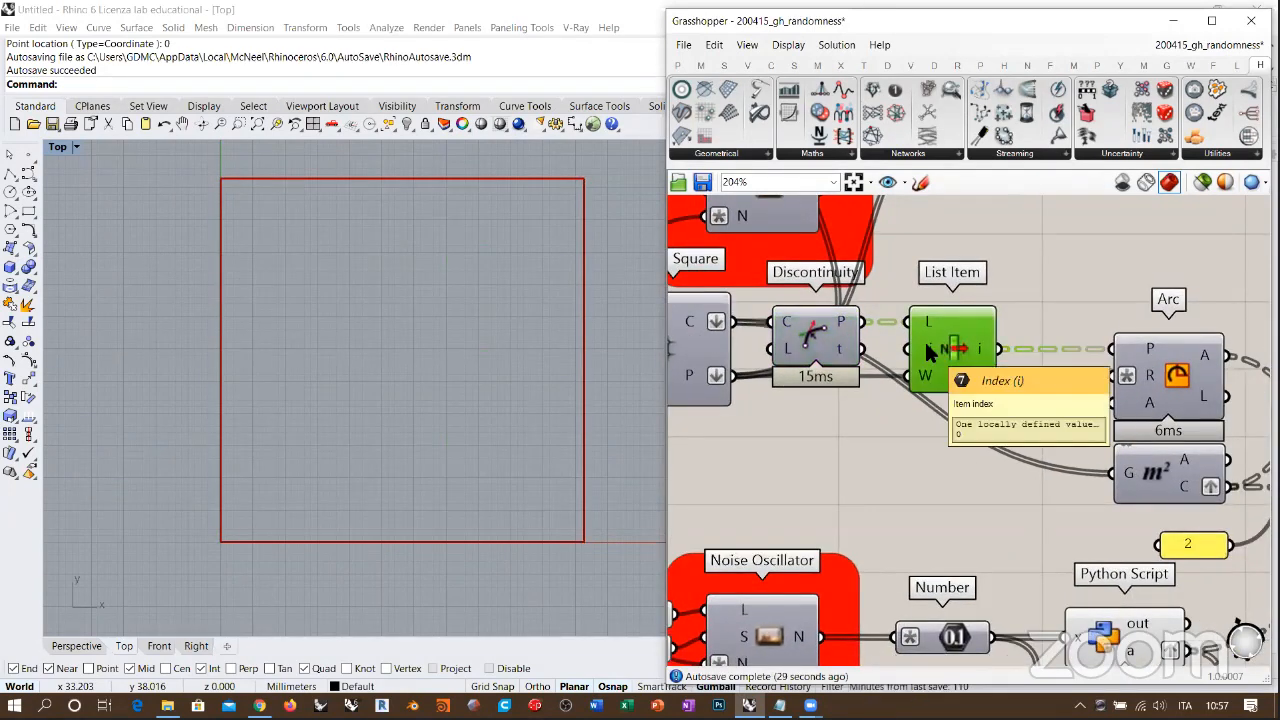
key(ctrl+q)
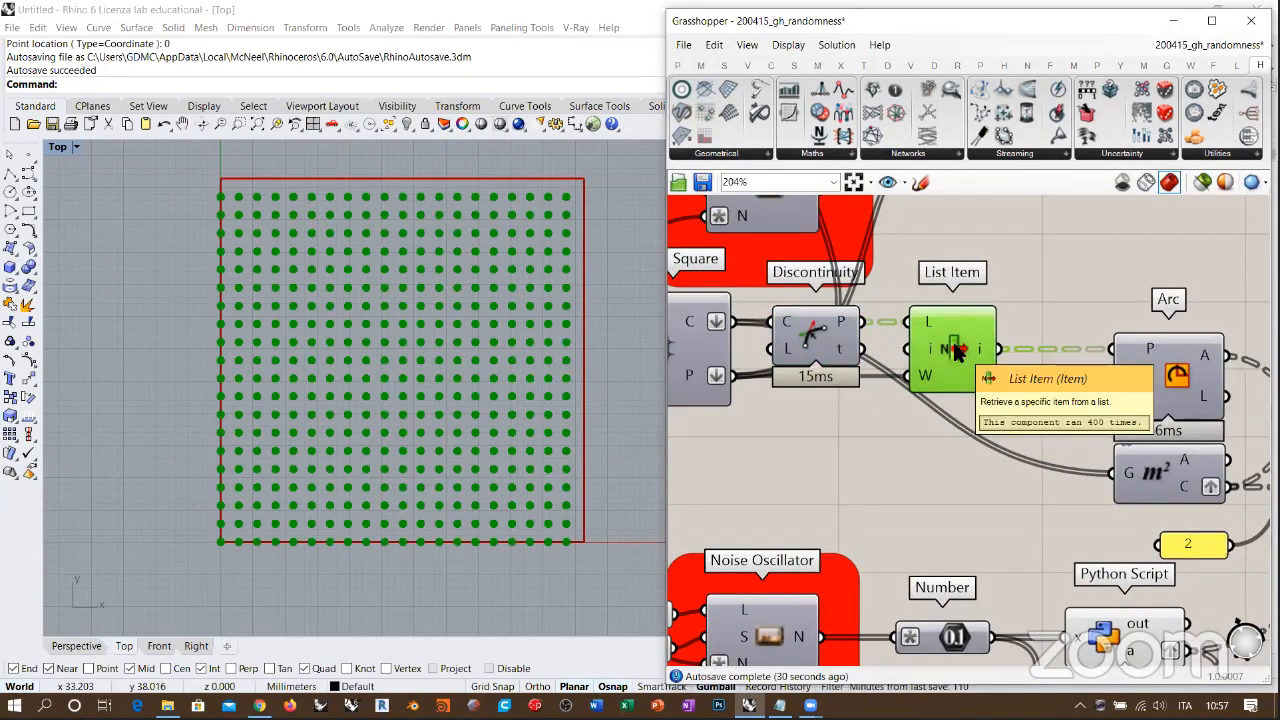
click(1014, 273)
click(936, 359)
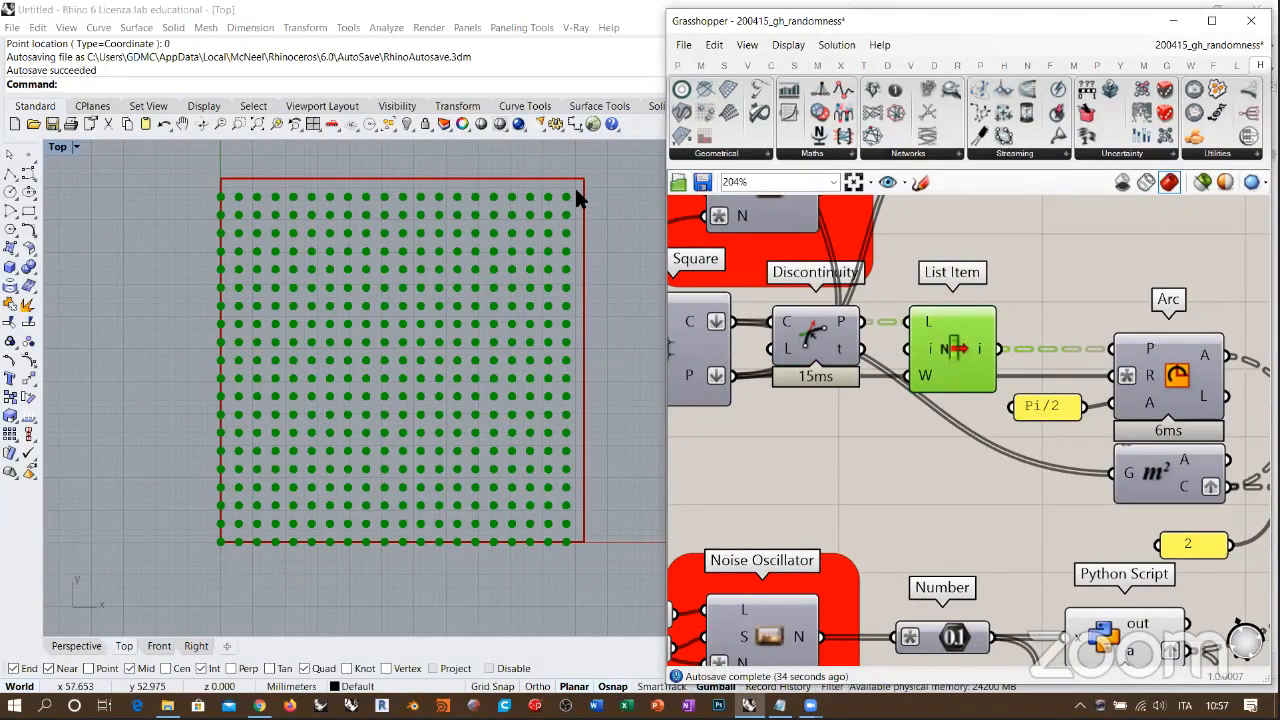
Step: Turn off the List Item preview and turn on the Arc component's preview to inspect the arc in each cell
scroll(540, 228, up, 5)
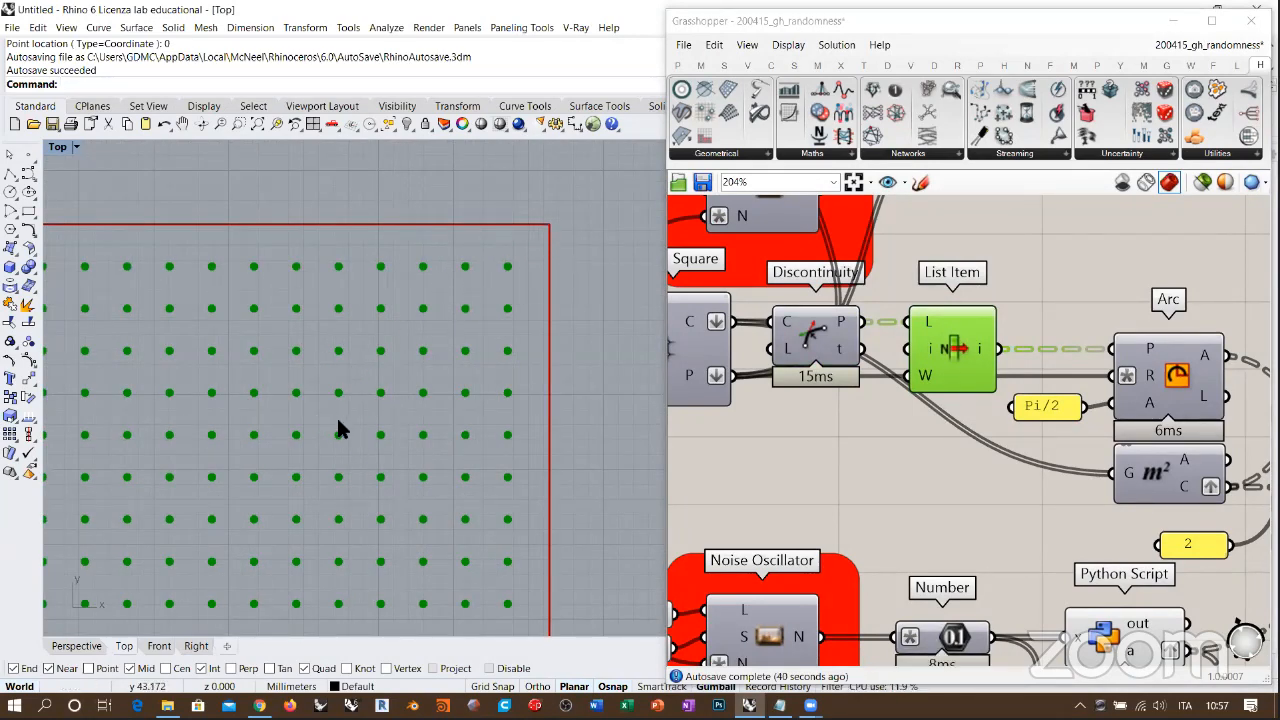
right_drag(1155, 402, 1050, 380)
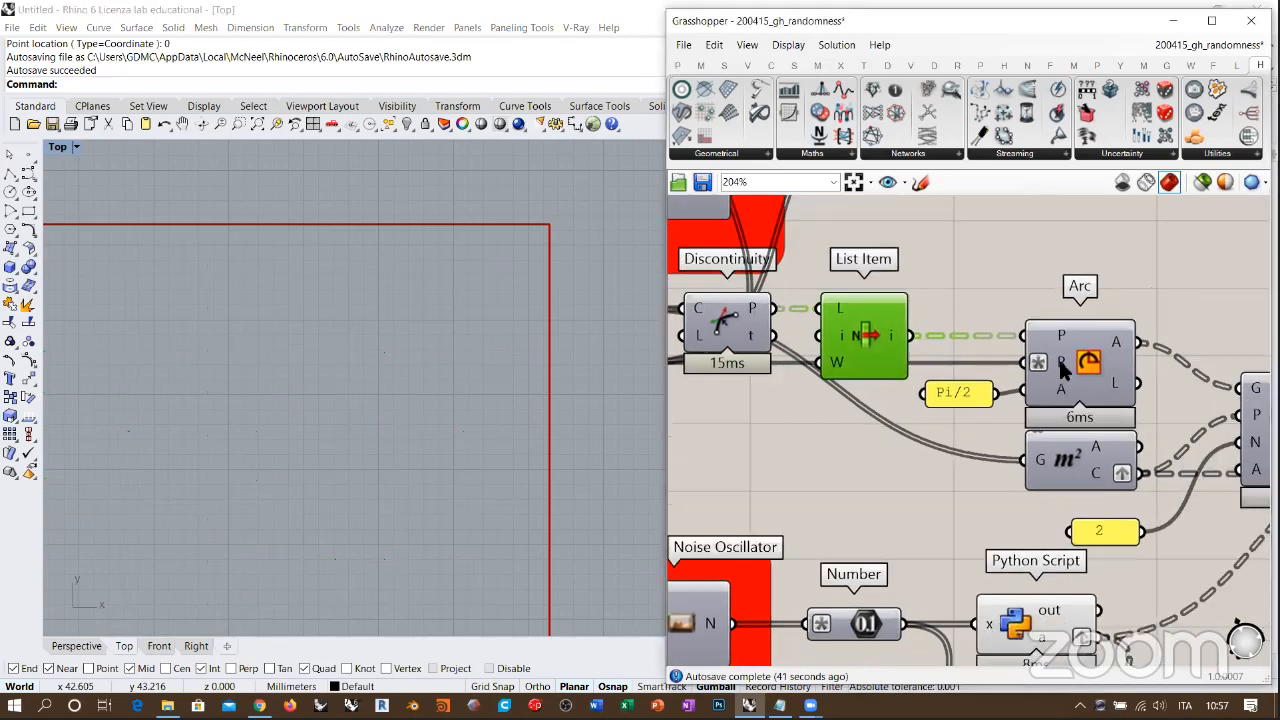
click(1060, 359)
click(1090, 272)
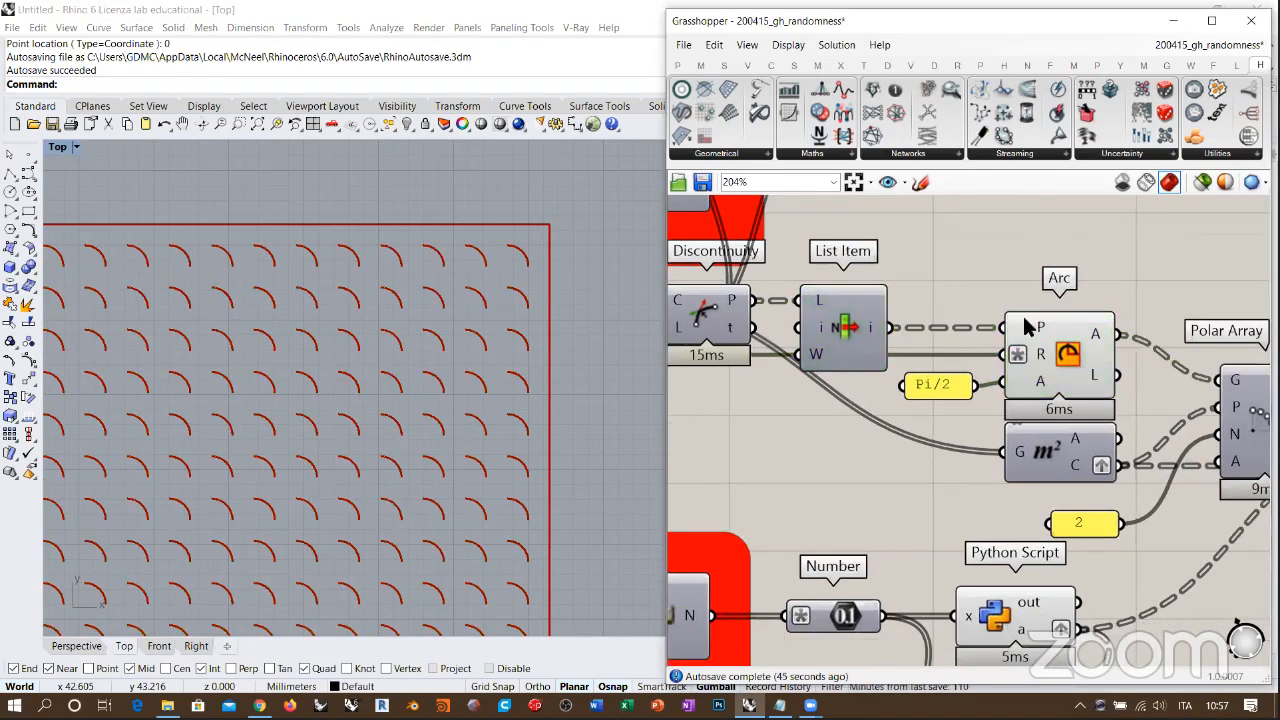
Step: Trace the size slider's connections to the Square component's size input and the Arc component's radius input
right_drag(997, 367, 1085, 358)
scroll(1077, 364, down, 2)
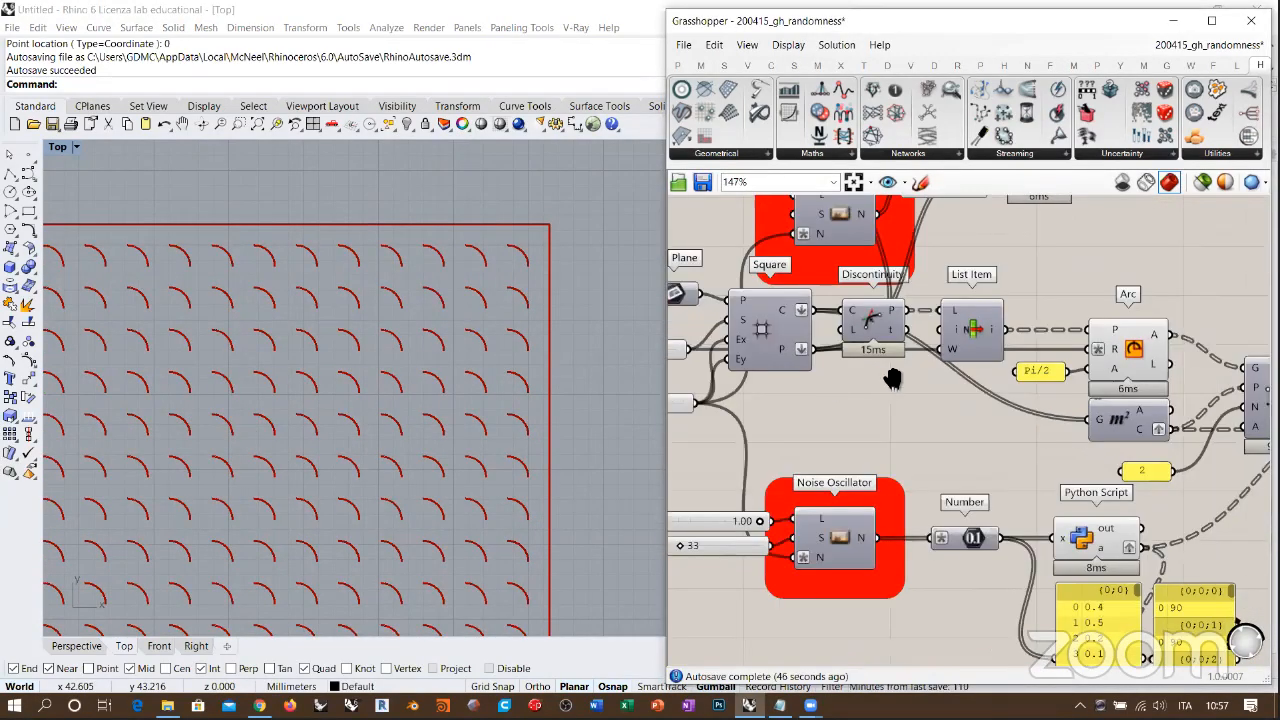
right_drag(892, 378, 961, 371)
click(725, 350)
right_drag(726, 353, 796, 347)
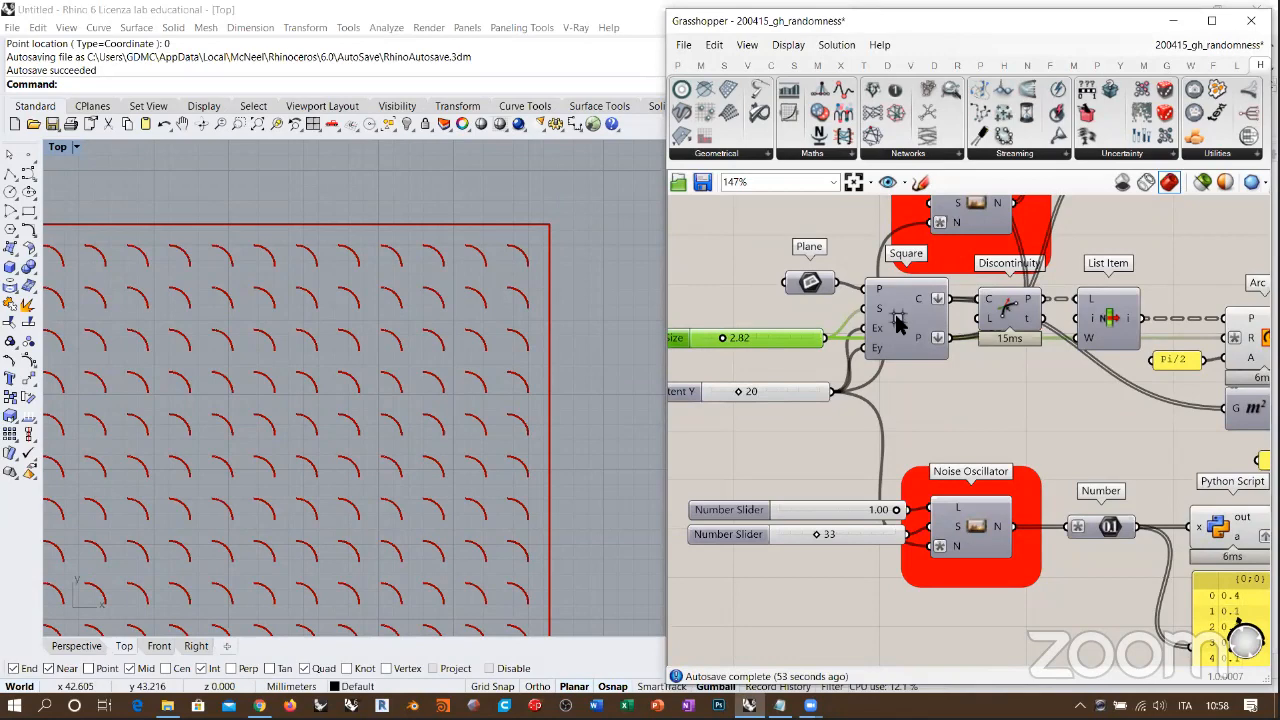
right_drag(1052, 354, 1028, 355)
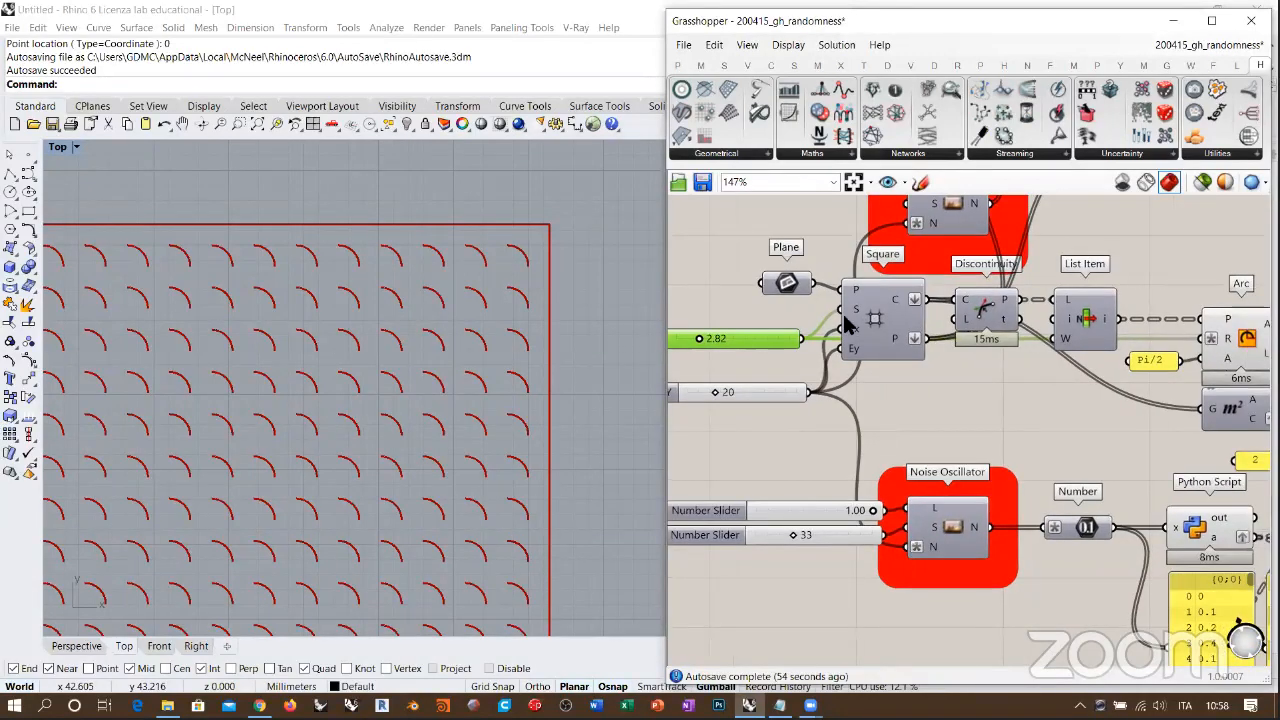
Step: Show the Square component's cells to compare the arc radius with the cell size, and hide them again
click(876, 310)
key(ctrl+q)
click(930, 384)
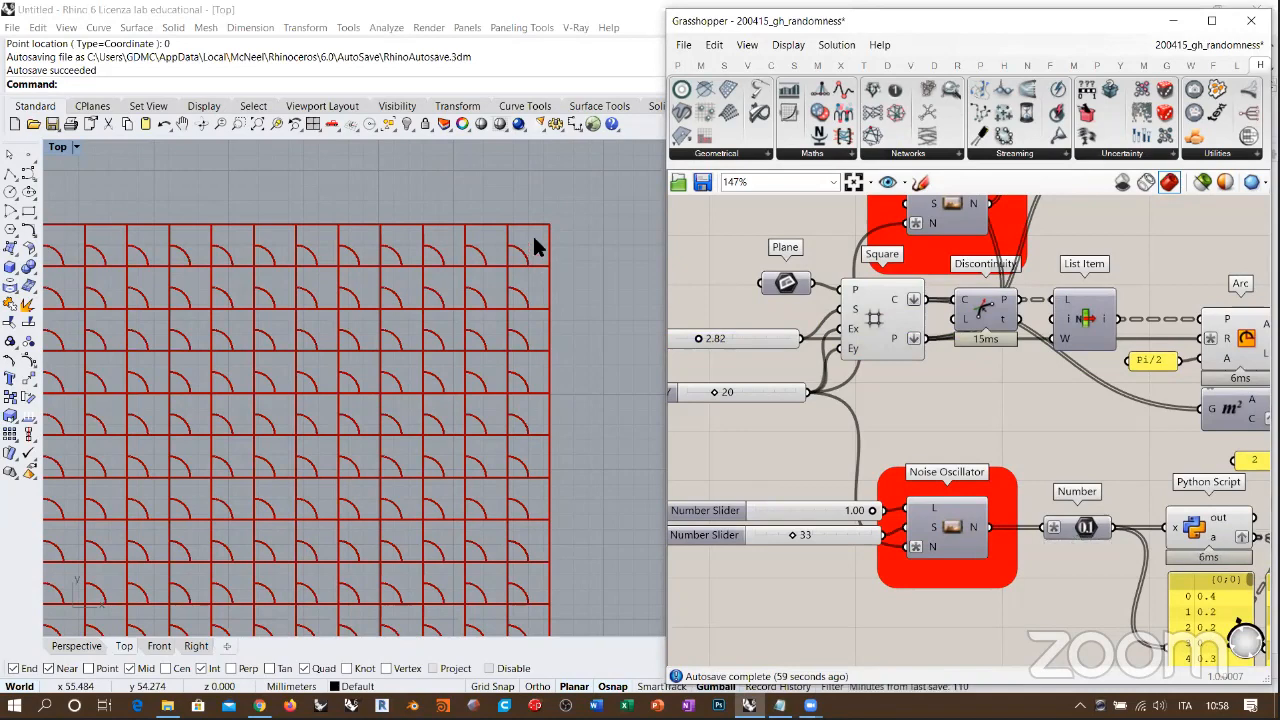
scroll(534, 247, up, 2)
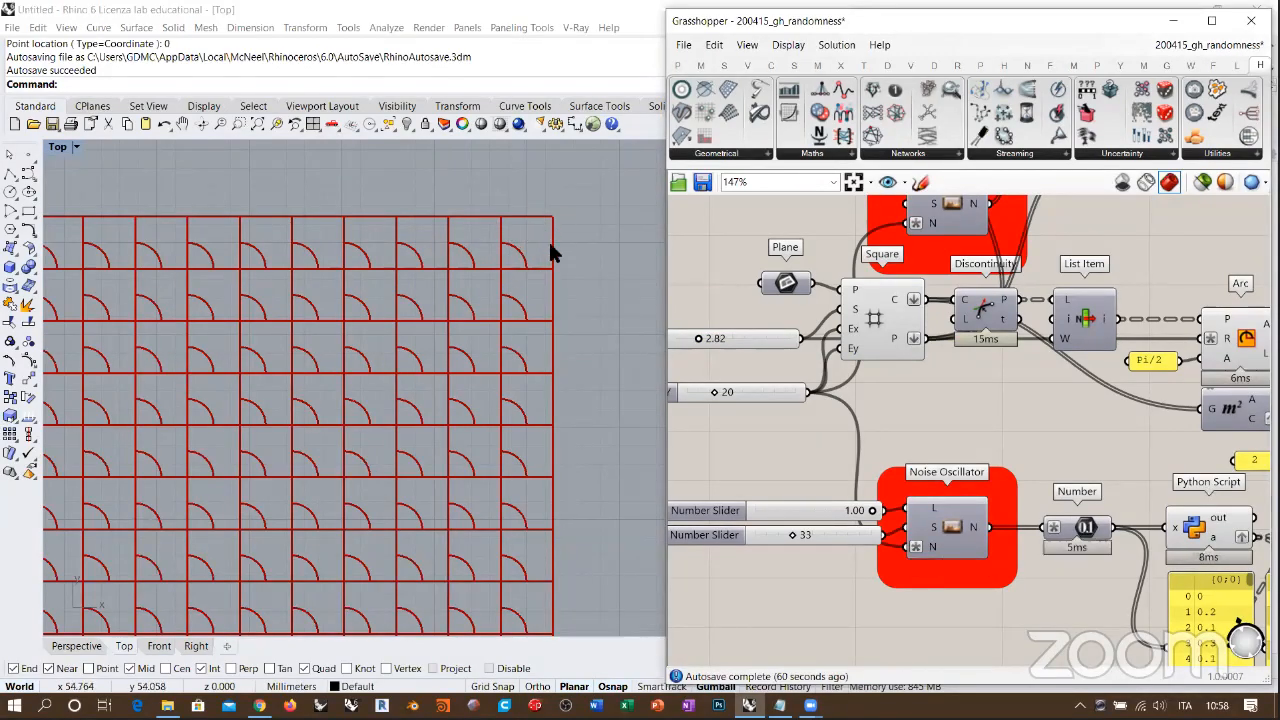
click(880, 325)
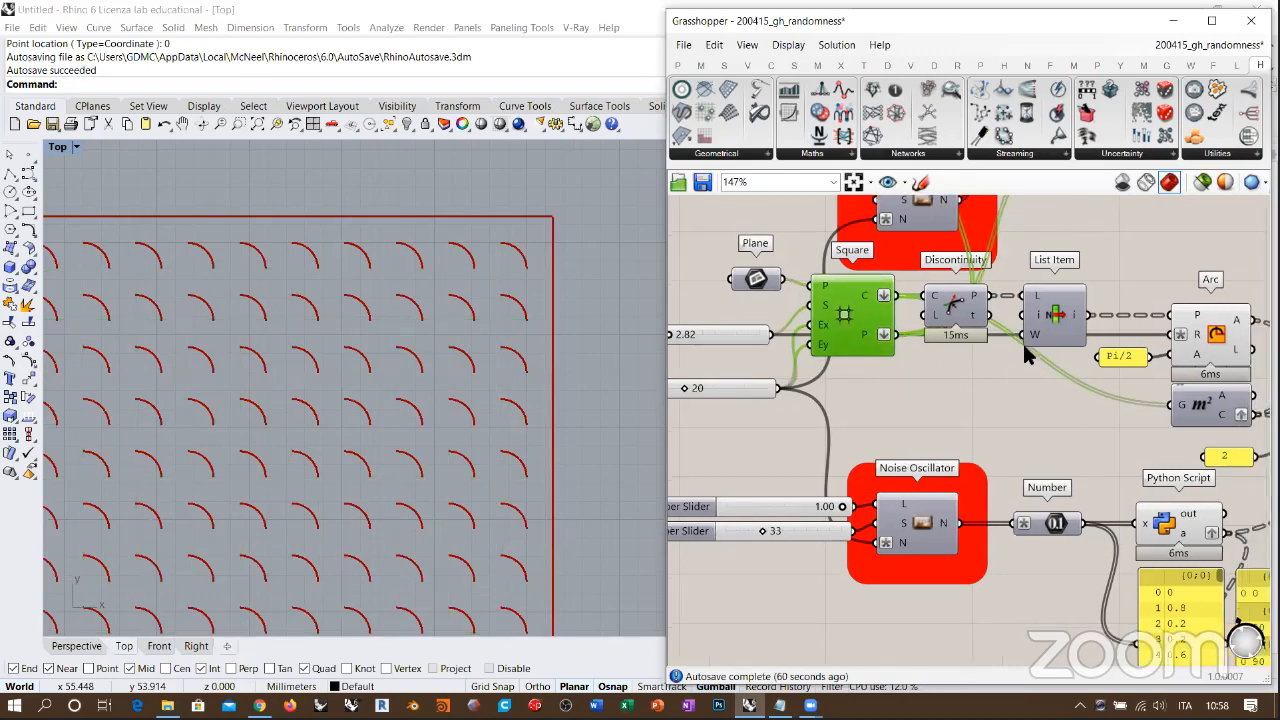
Step: Examine the Arc component's plane, radius and angle inputs, including the Pi/2 panel
right_drag(1217, 341, 1057, 327)
click(1057, 327)
scroll(1055, 328, up, 4)
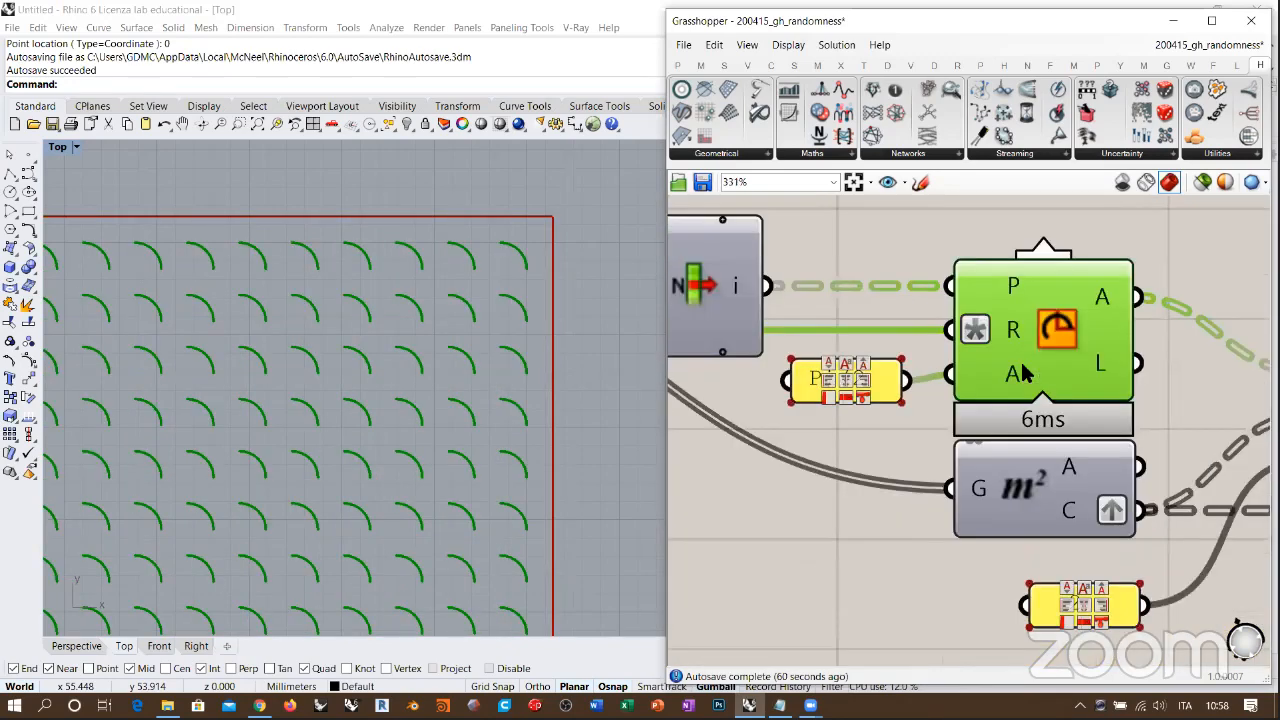
scroll(1016, 369, down, 1)
scroll(1030, 378, down, 1)
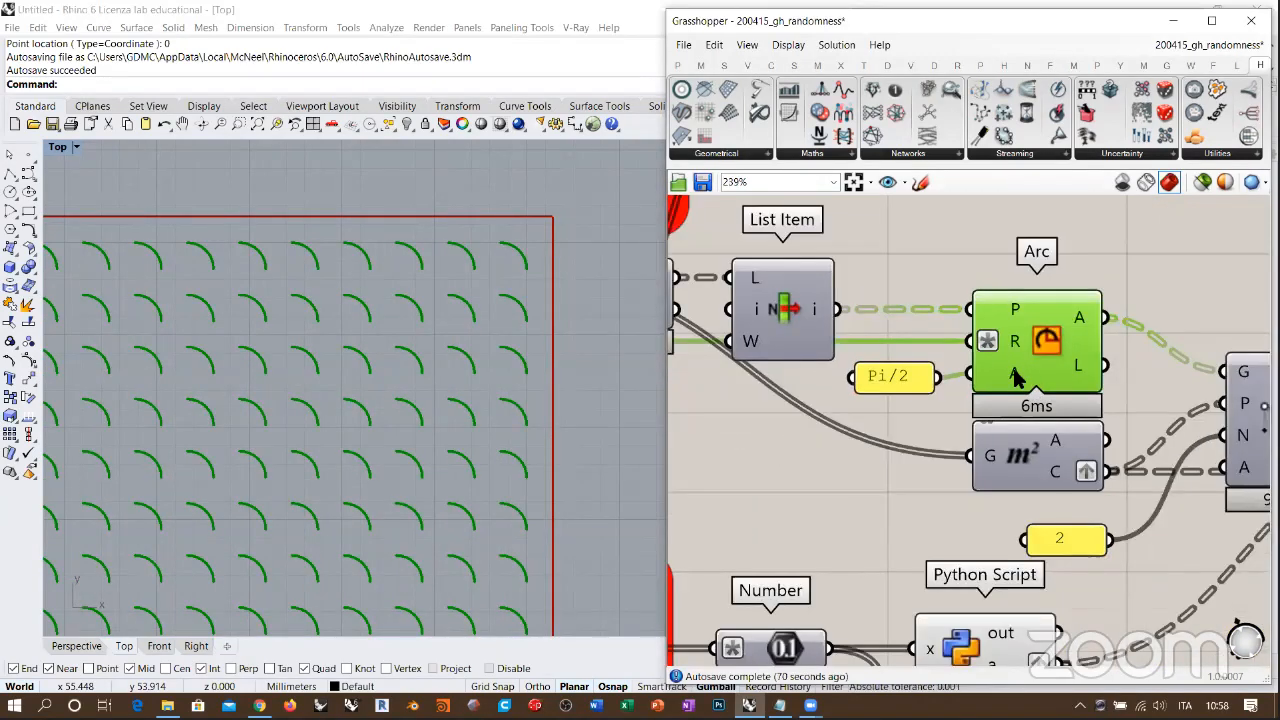
mouse_move(1016, 375)
Step: Turn off the Arc preview and turn on the Polar Array preview to inspect the paired arcs across the whole grid
key(ctrl+q)
right_drag(1065, 360, 957, 334)
scroll(958, 330, down, 3)
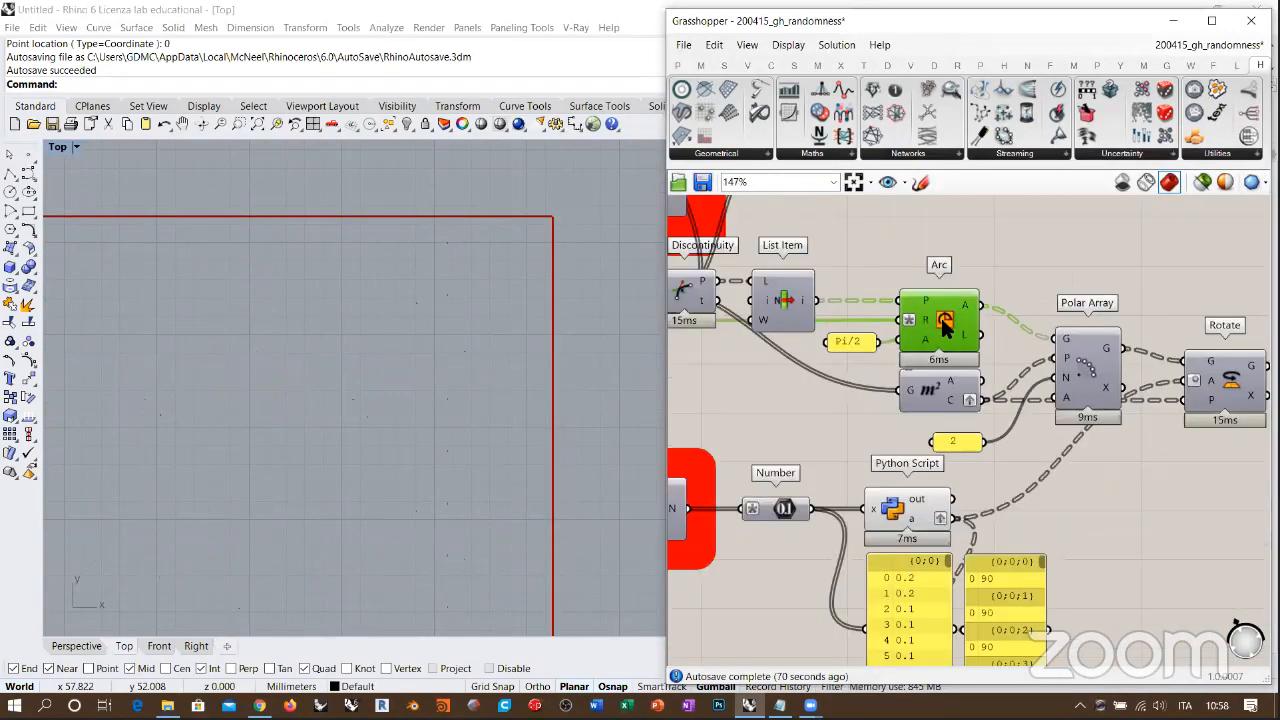
click(1088, 372)
key(ctrl+q)
click(1017, 342)
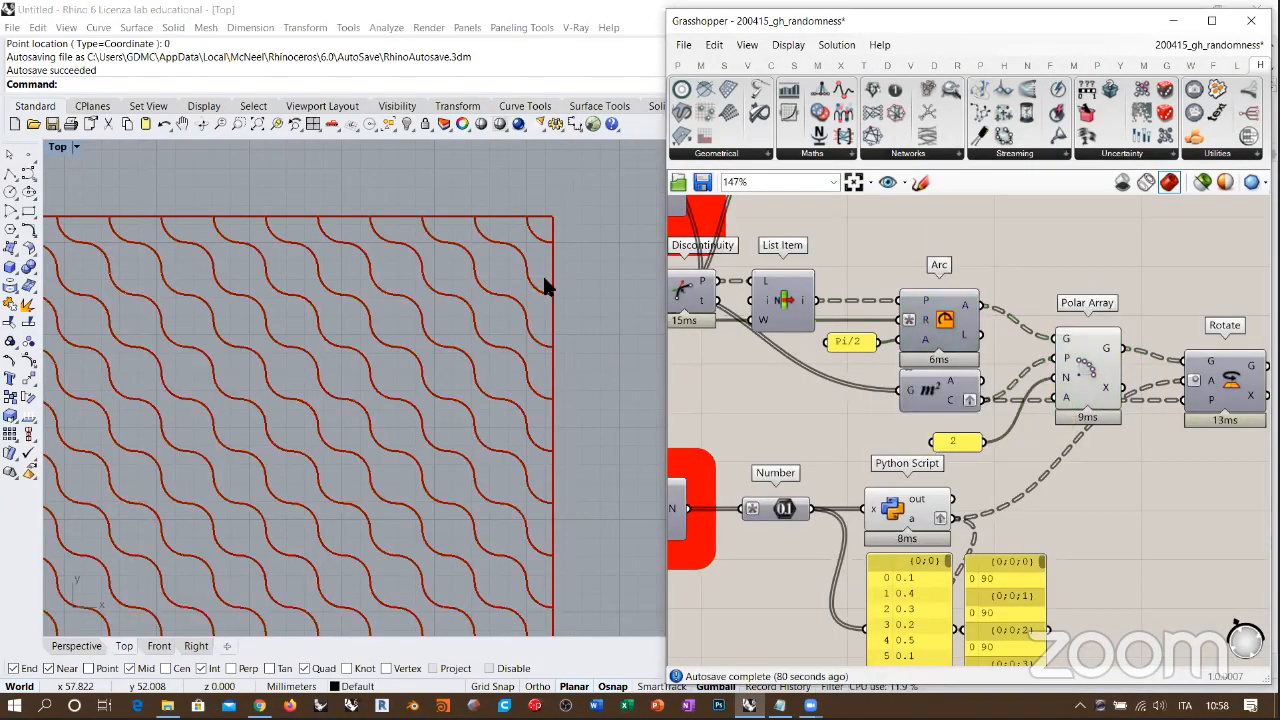
scroll(538, 302, down, 1)
scroll(538, 302, down, 3)
scroll(512, 294, down, 3)
right_drag(491, 334, 513, 312)
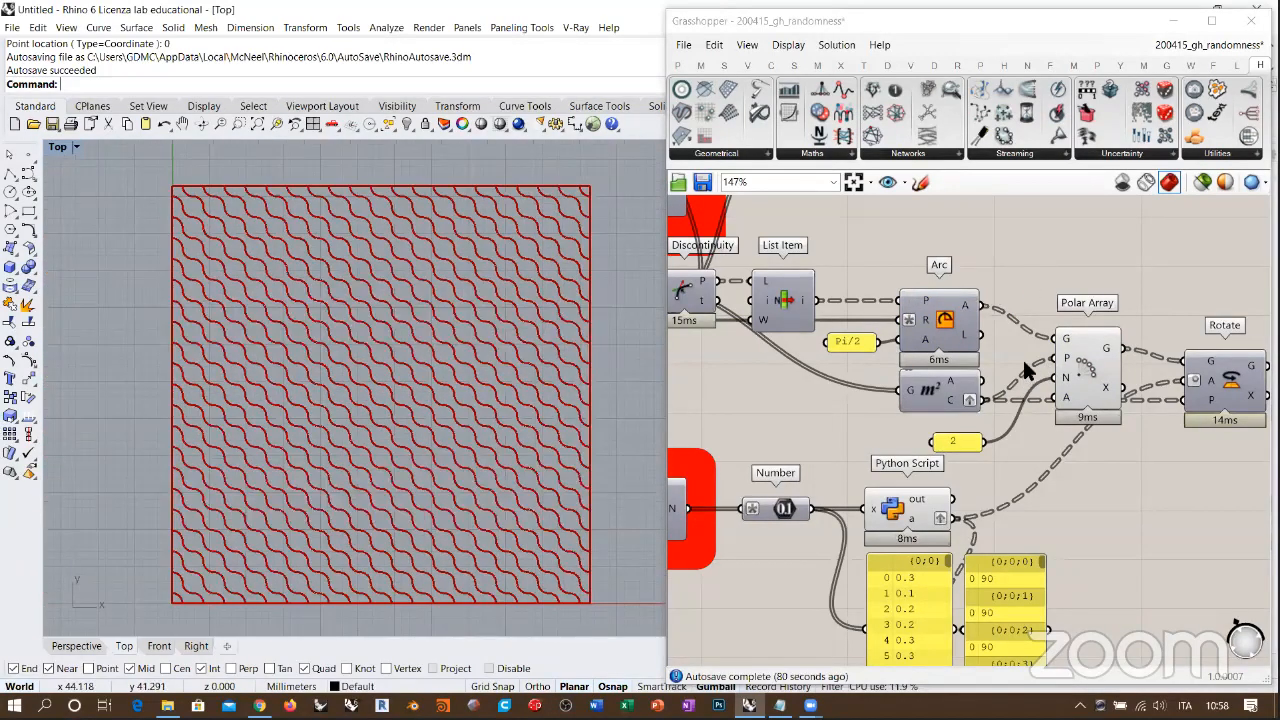
Step: Turn on the Area component's preview to show the centre point of each grid cell
scroll(1022, 362, up, 2)
click(897, 396)
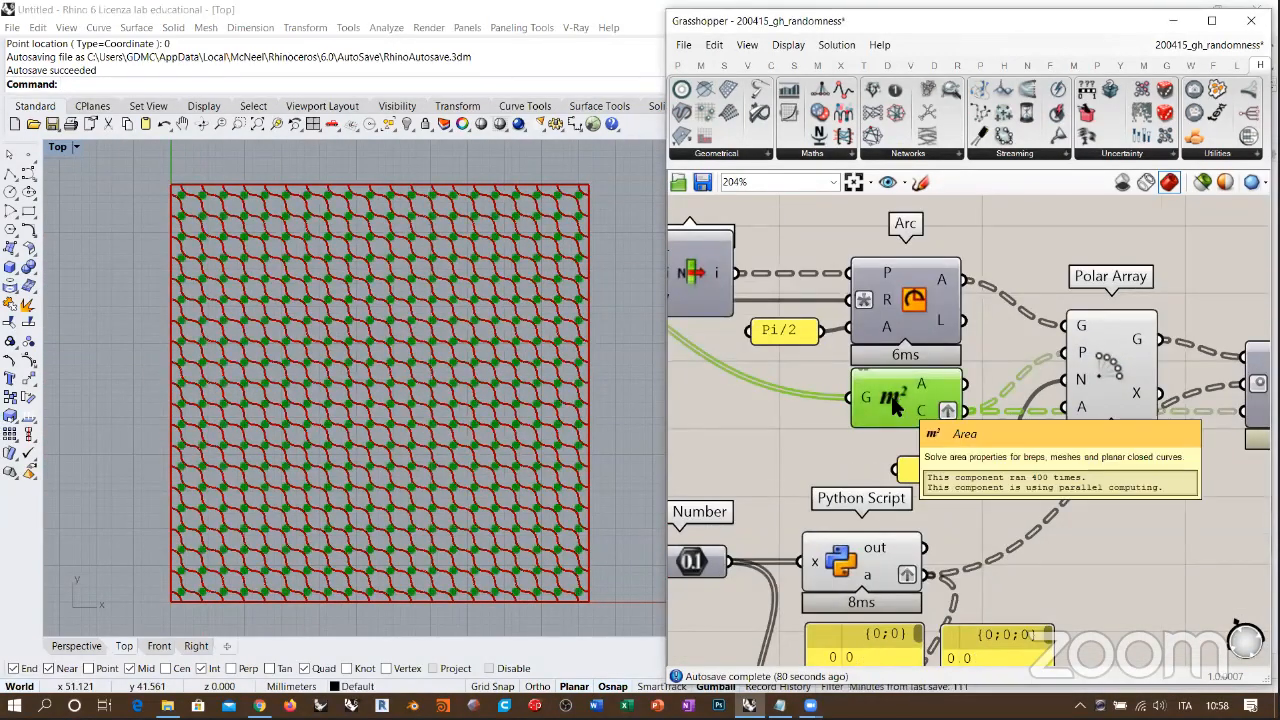
scroll(549, 210, up, 6)
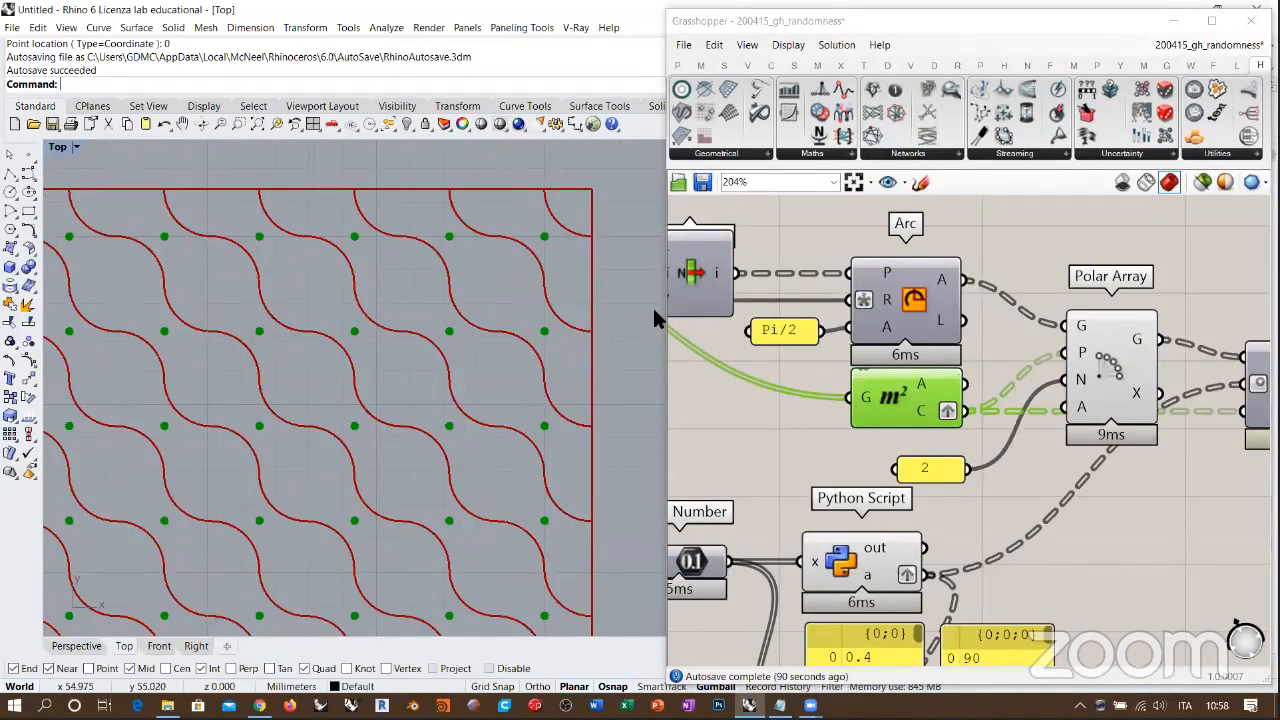
Step: Turn on the Square component's preview to compare the cell outlines with the paired arcs and centre points
right_drag(980, 366, 1202, 365)
right_drag(801, 348, 875, 357)
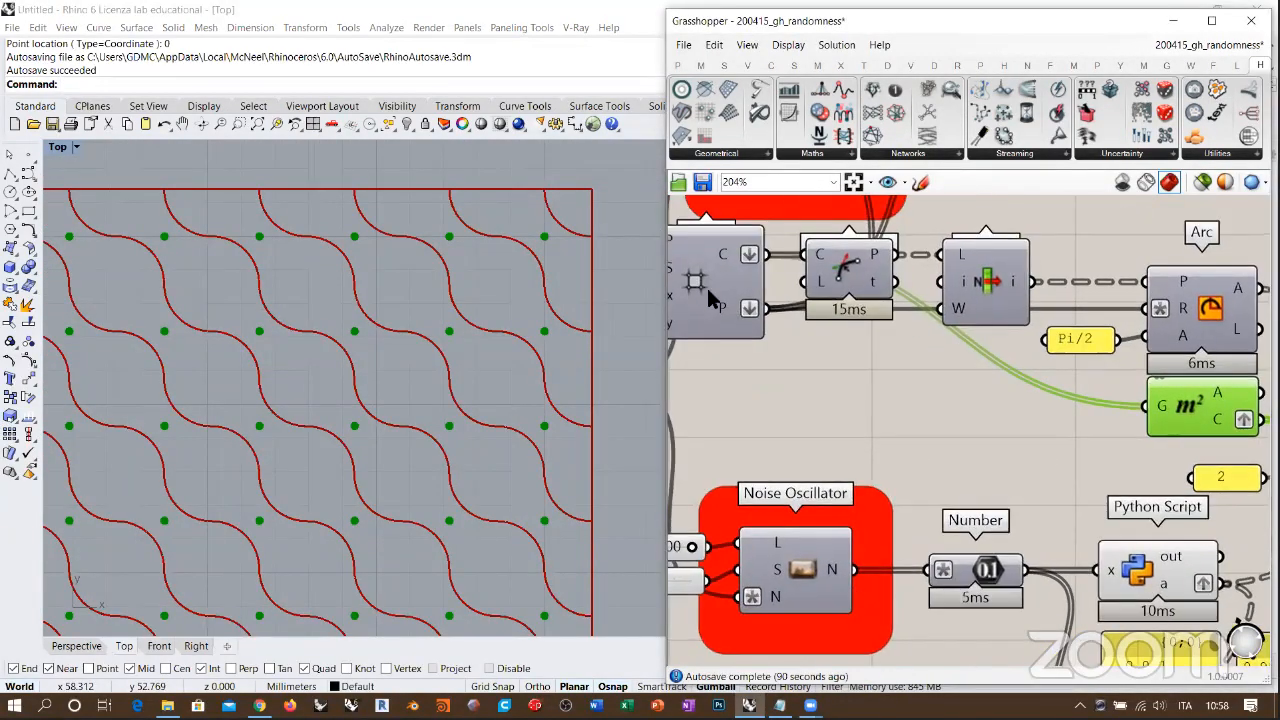
click(707, 291)
click(860, 401)
right_drag(573, 296, 525, 287)
scroll(525, 287, up, 6)
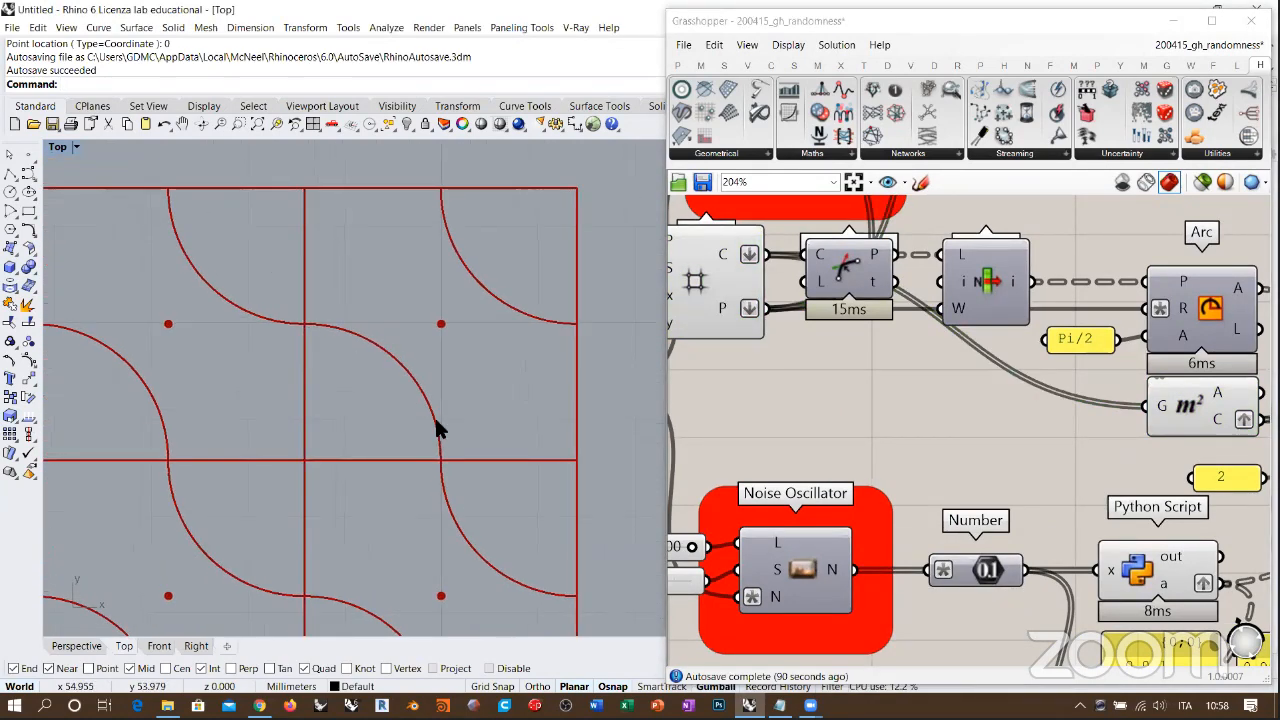
Step: Examine the Polar Array's inputs, including the count panel of 2, against the paired arcs in the grid cells
click(968, 368)
right_drag(1180, 318, 960, 318)
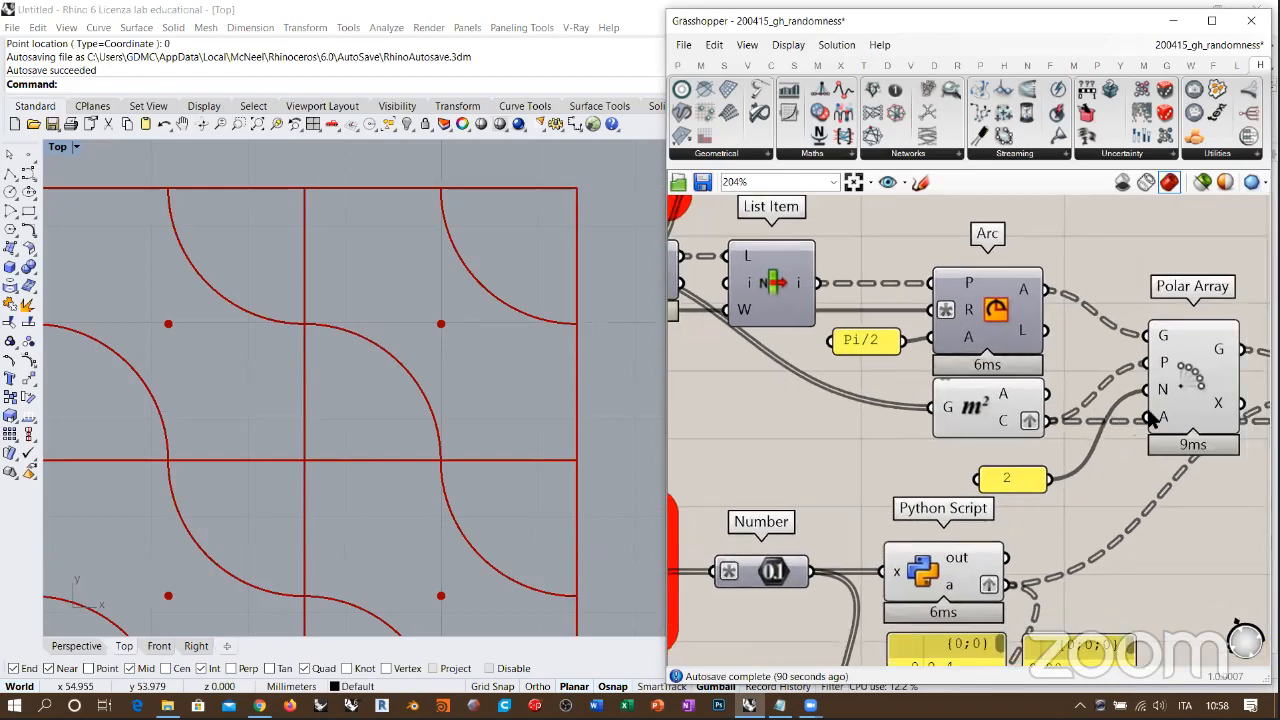
mouse_move(1152, 420)
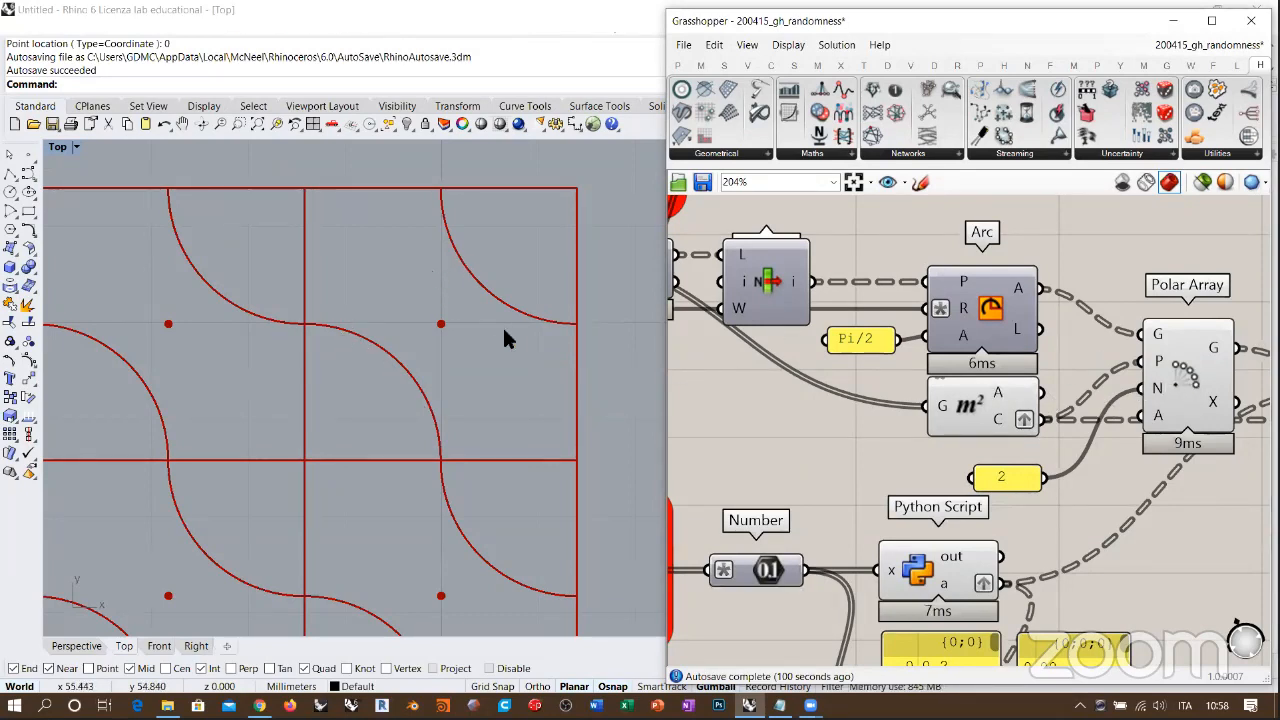
right_drag(502, 328, 513, 342)
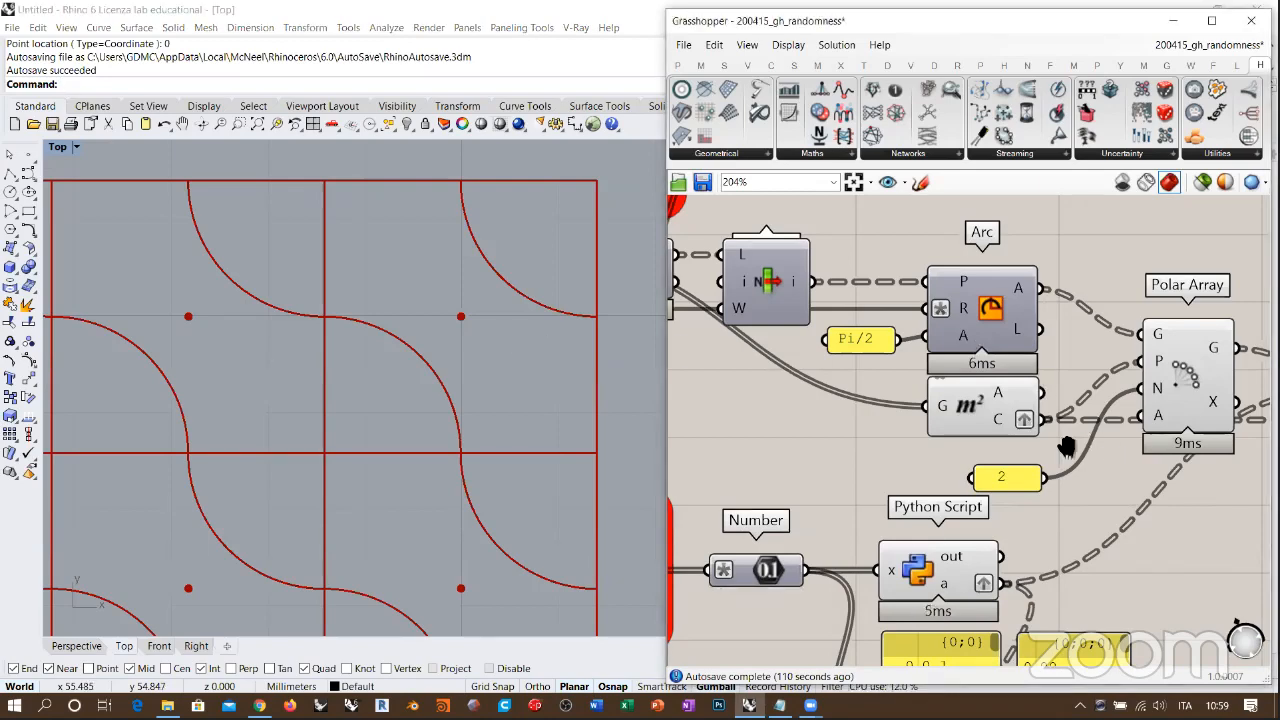
right_drag(1091, 439, 977, 428)
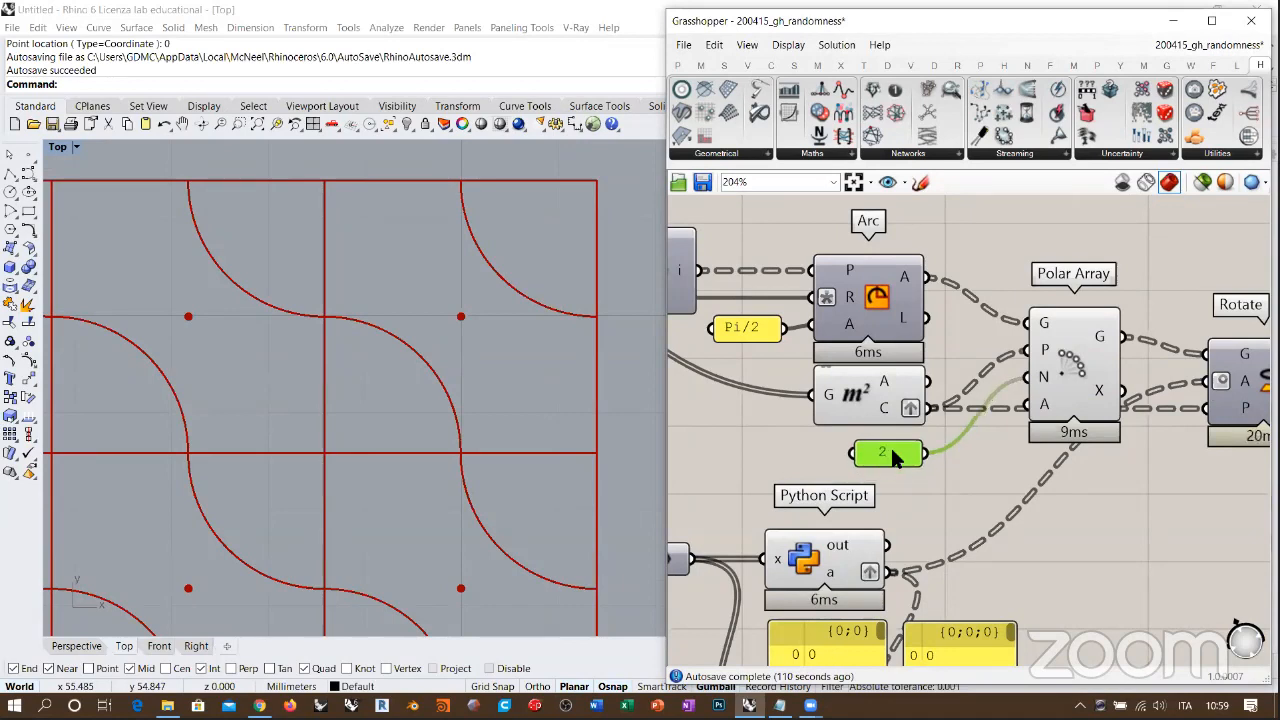
click(975, 445)
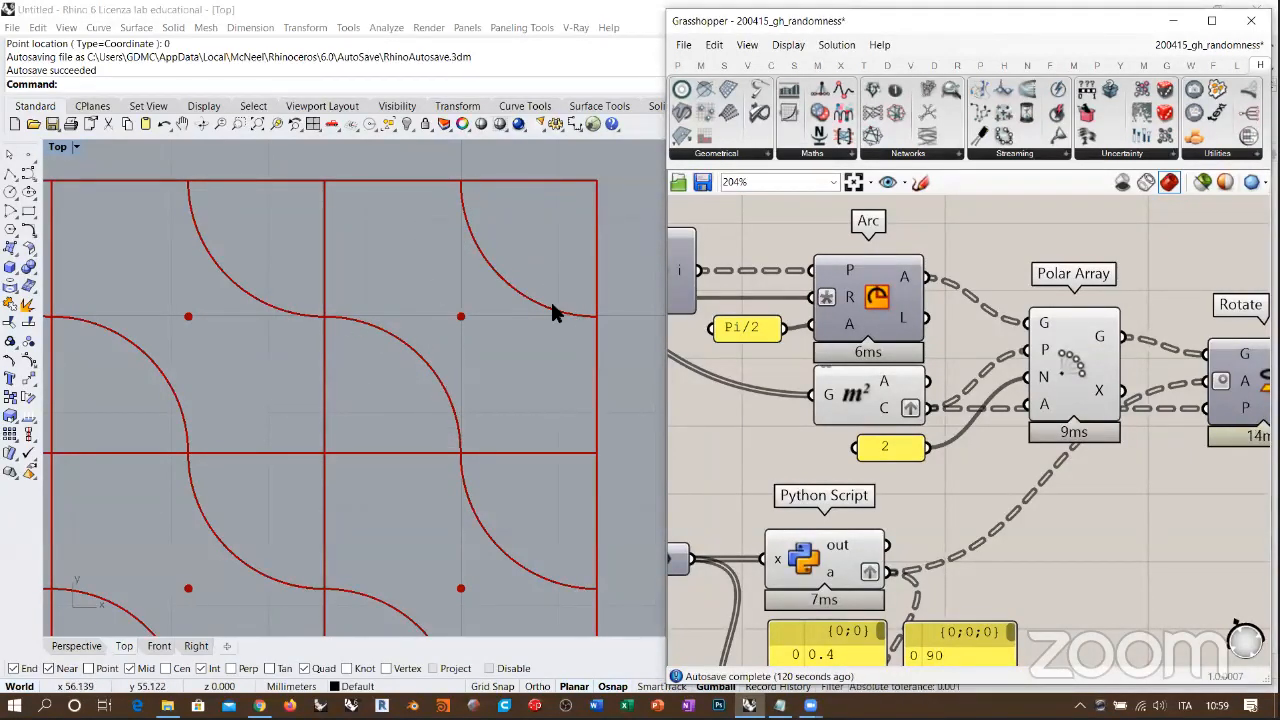
scroll(529, 318, down, 7)
right_drag(473, 327, 527, 263)
scroll(527, 263, down, 2)
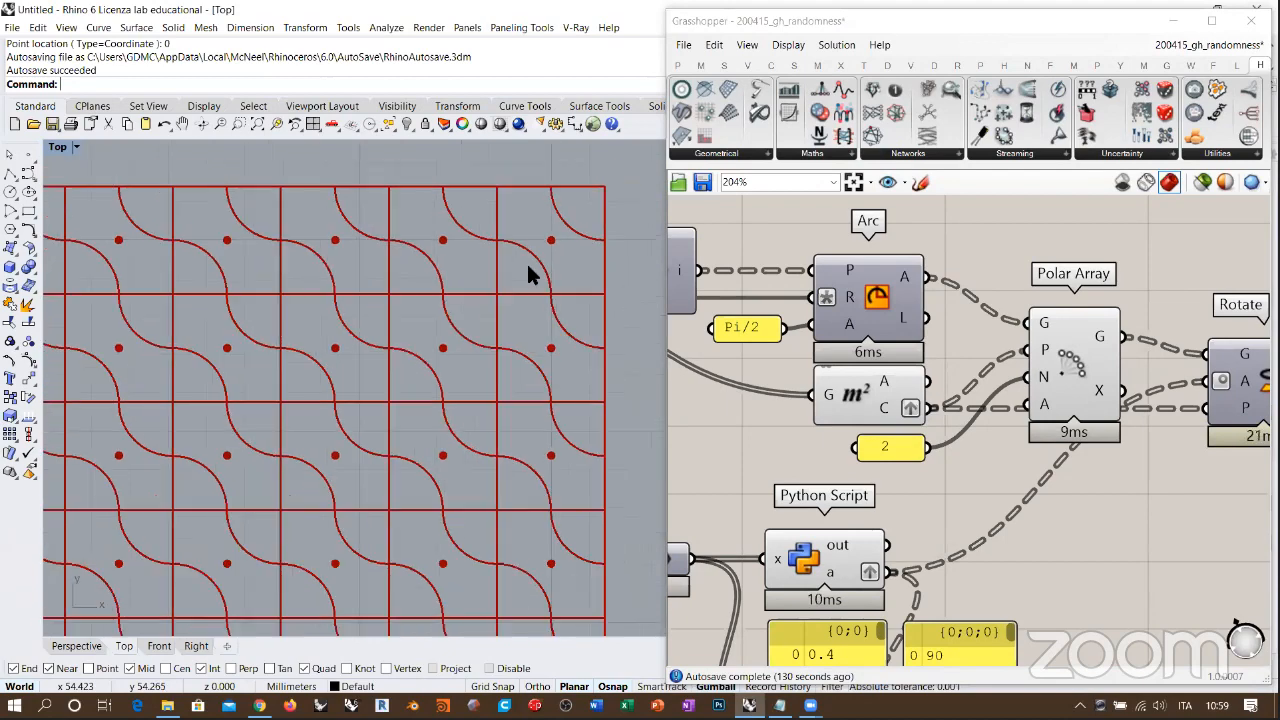
Step: Turn off the Polar Array preview and turn on the Rotate component's preview to show the randomly rotated arcs
click(1025, 350)
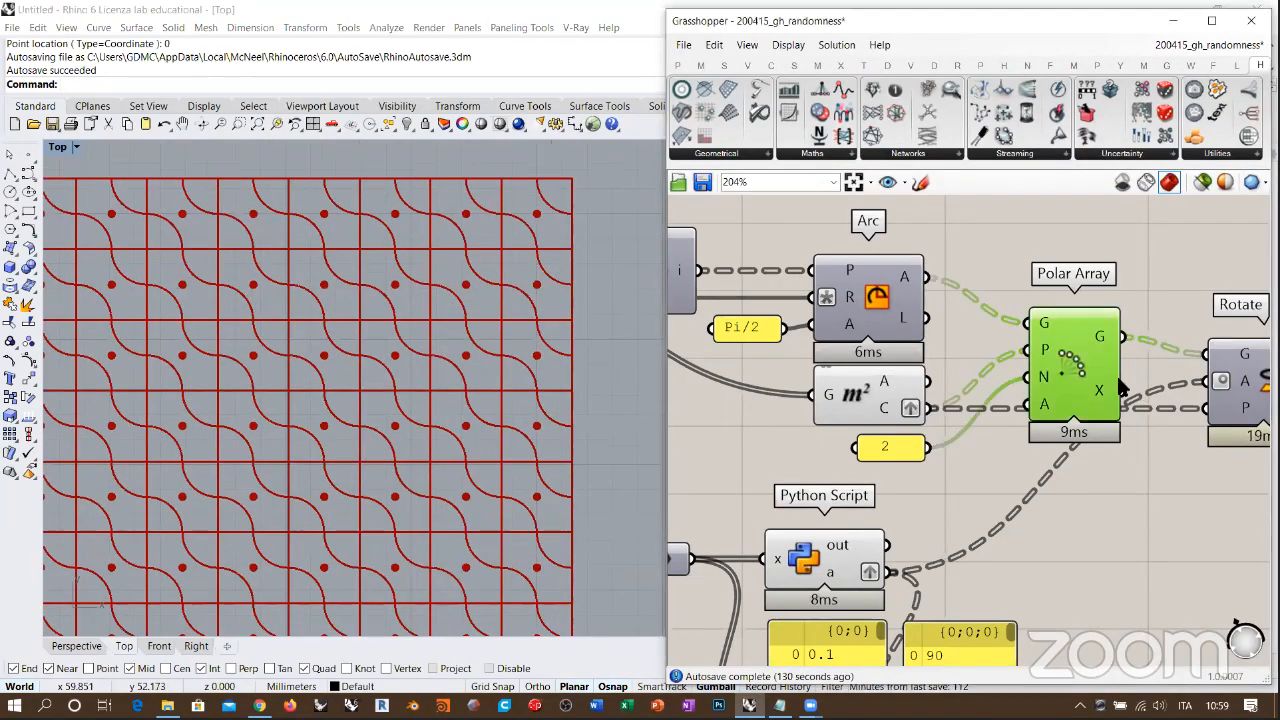
key(ctrl+q)
right_drag(1220, 374, 1064, 327)
click(1115, 336)
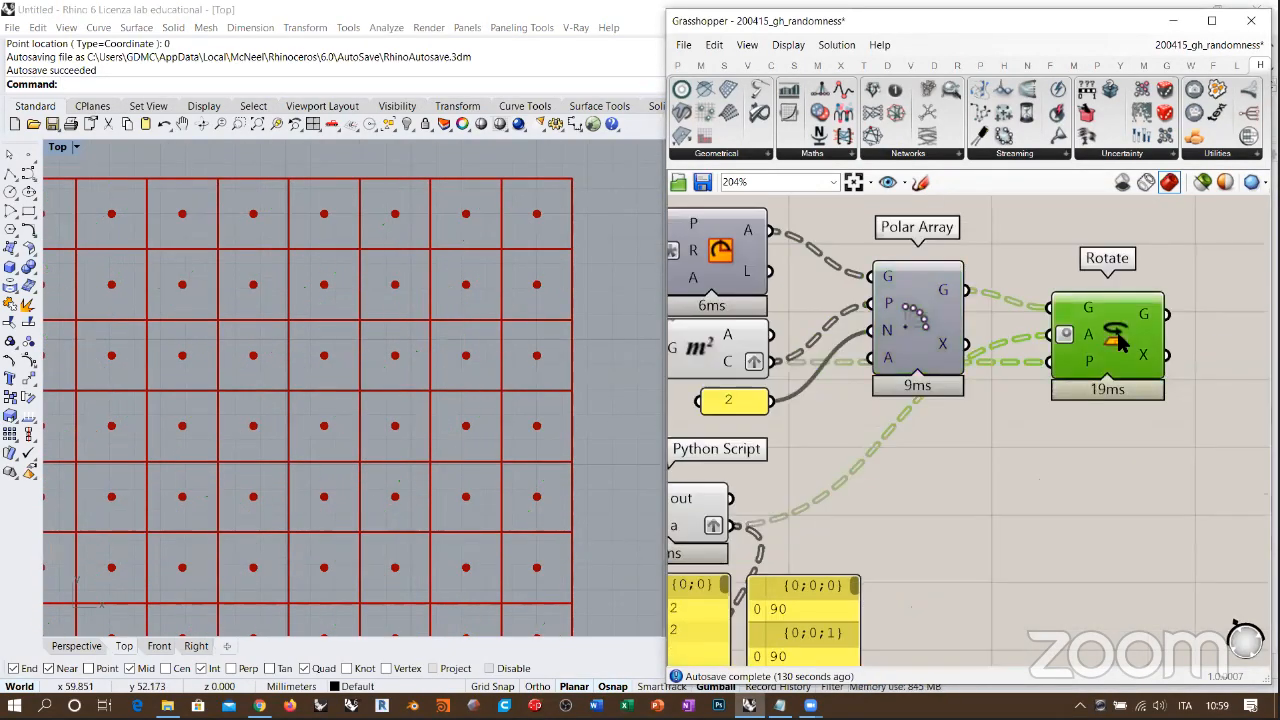
key(ctrl+q)
click(1113, 419)
scroll(490, 322, down, 3)
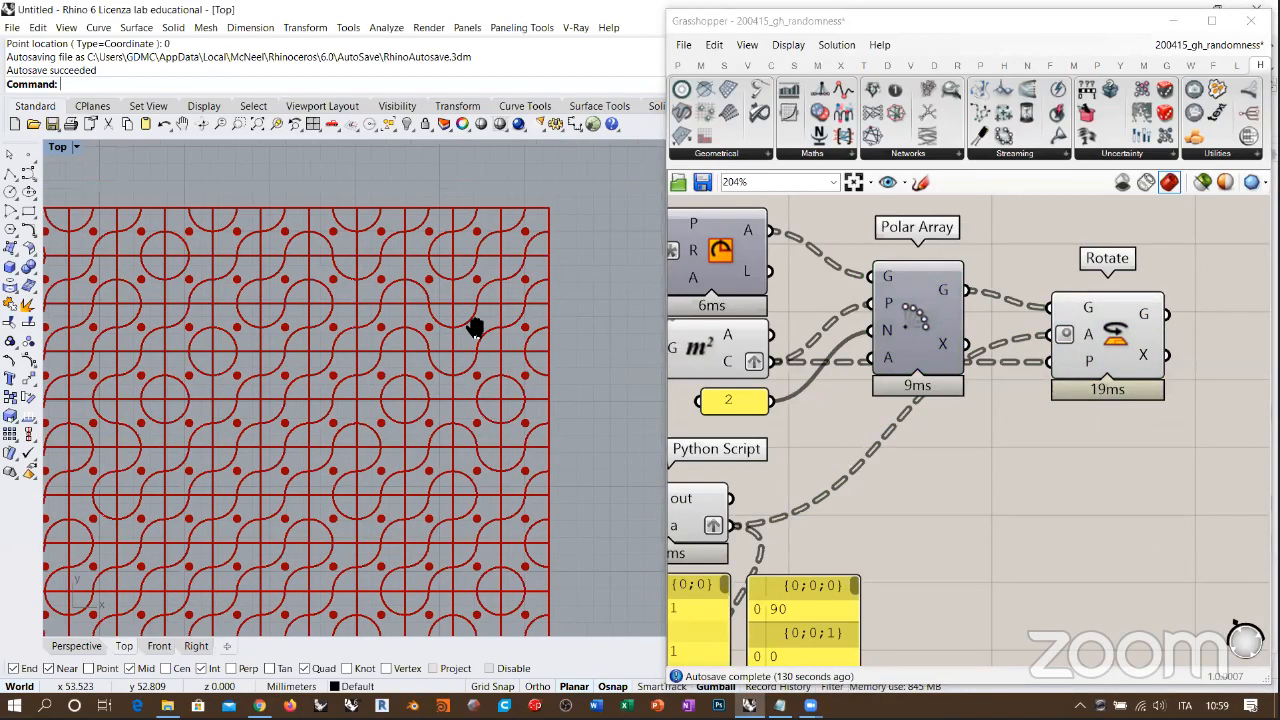
right_drag(1007, 325, 1012, 322)
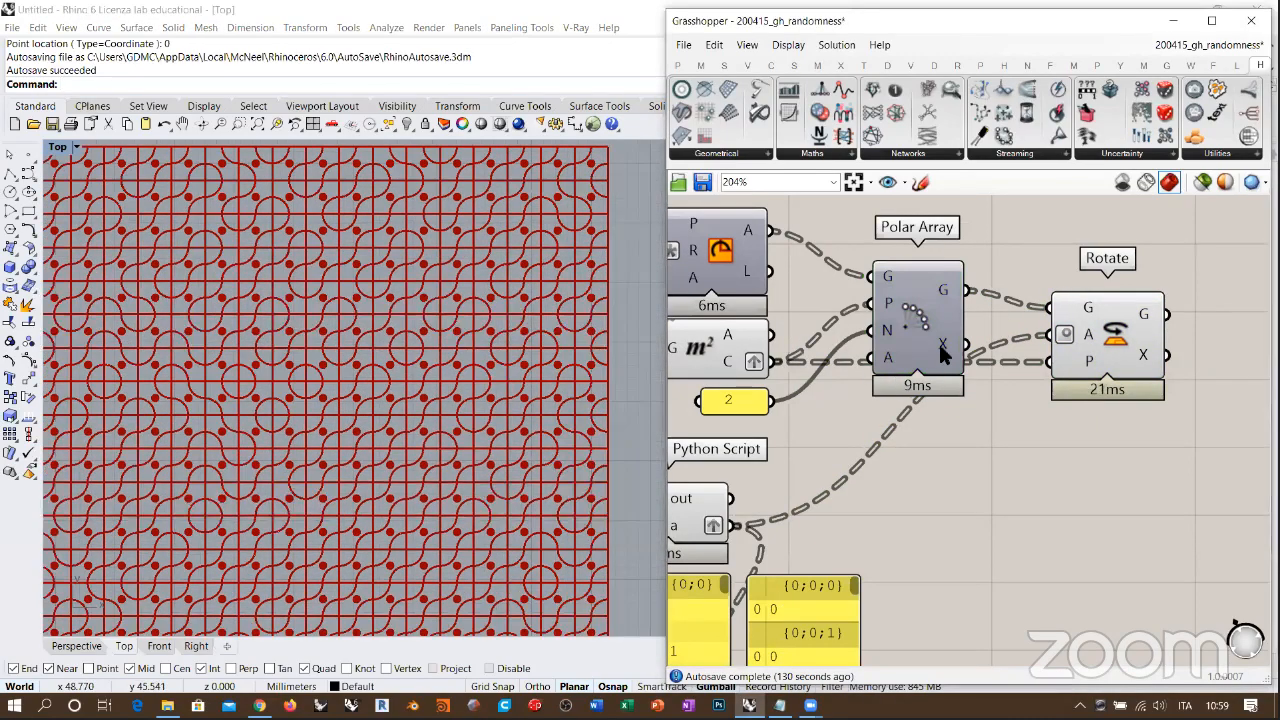
Step: Turn off the previews of the Area and Square components so only the rotated arcs and grid outline show
right_drag(903, 323, 1111, 349)
right_drag(763, 298, 1014, 316)
click(1150, 392)
key(ctrl+q)
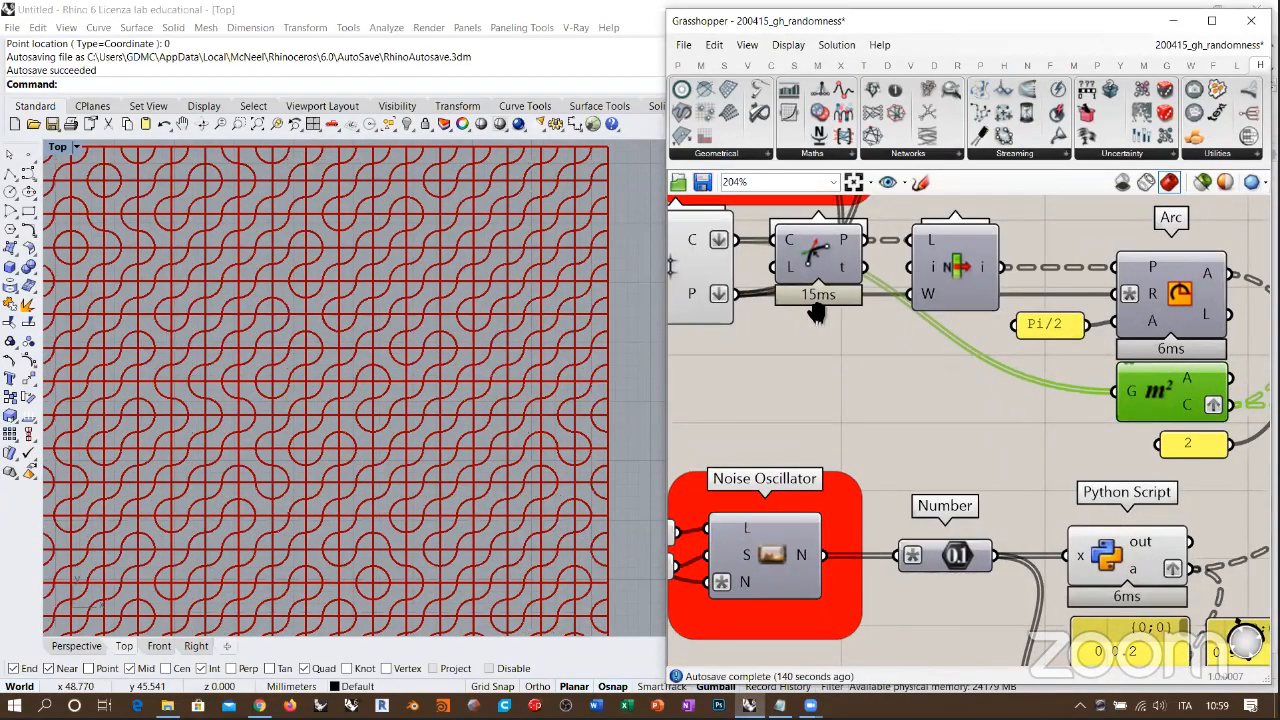
click(700, 268)
key(ctrl+q)
right_drag(540, 217, 371, 252)
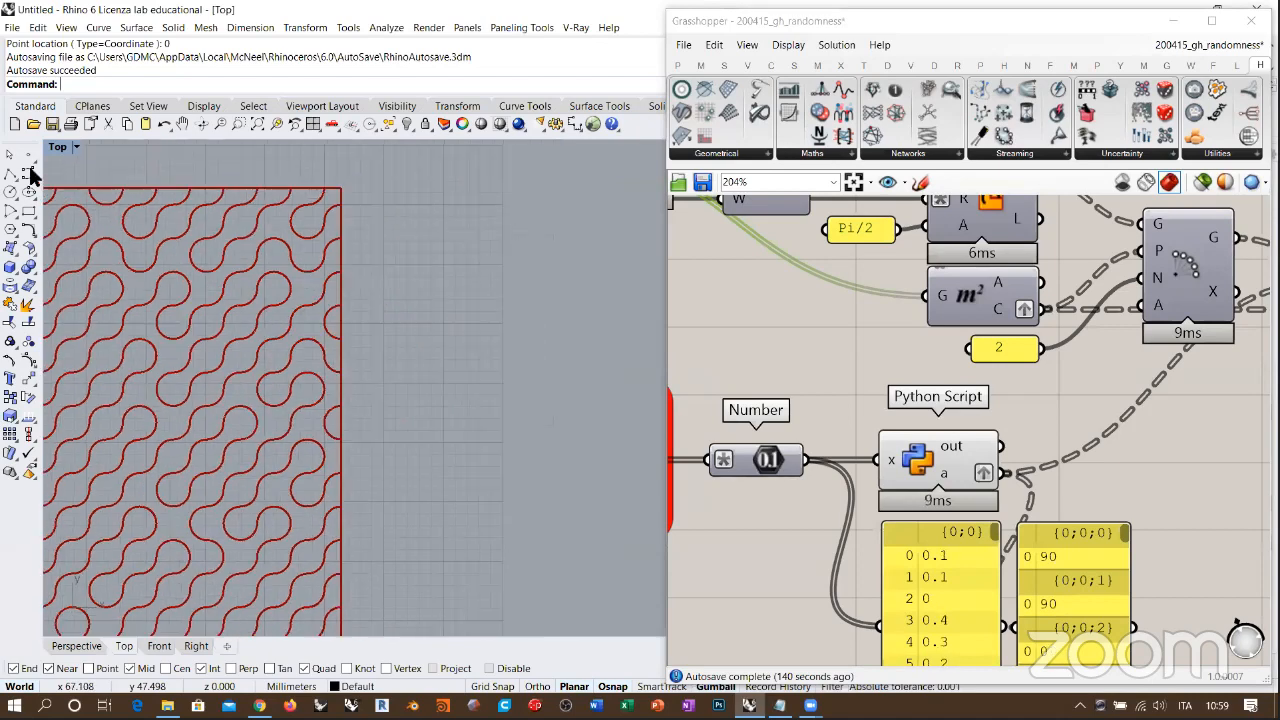
click(28, 214)
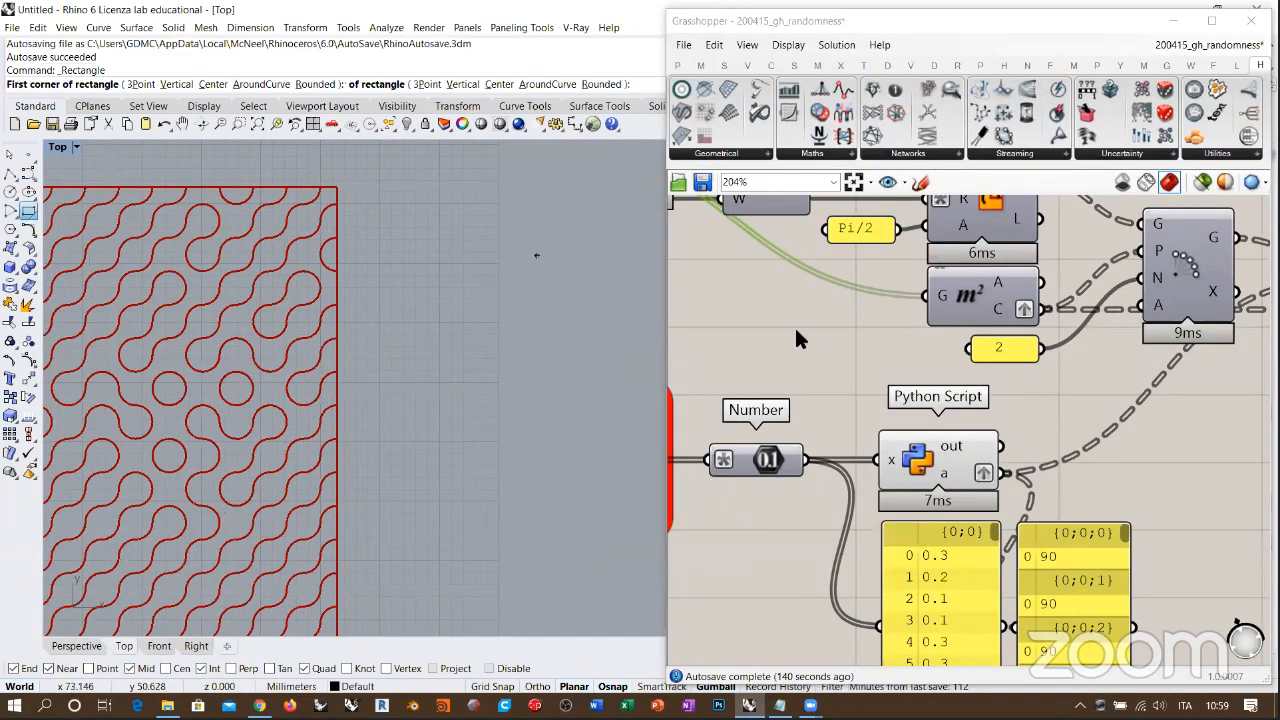
mouse_move(1060, 347)
right_down()
mouse_move(852, 271)
mouse_move(899, 269)
right_up()
click(920, 182)
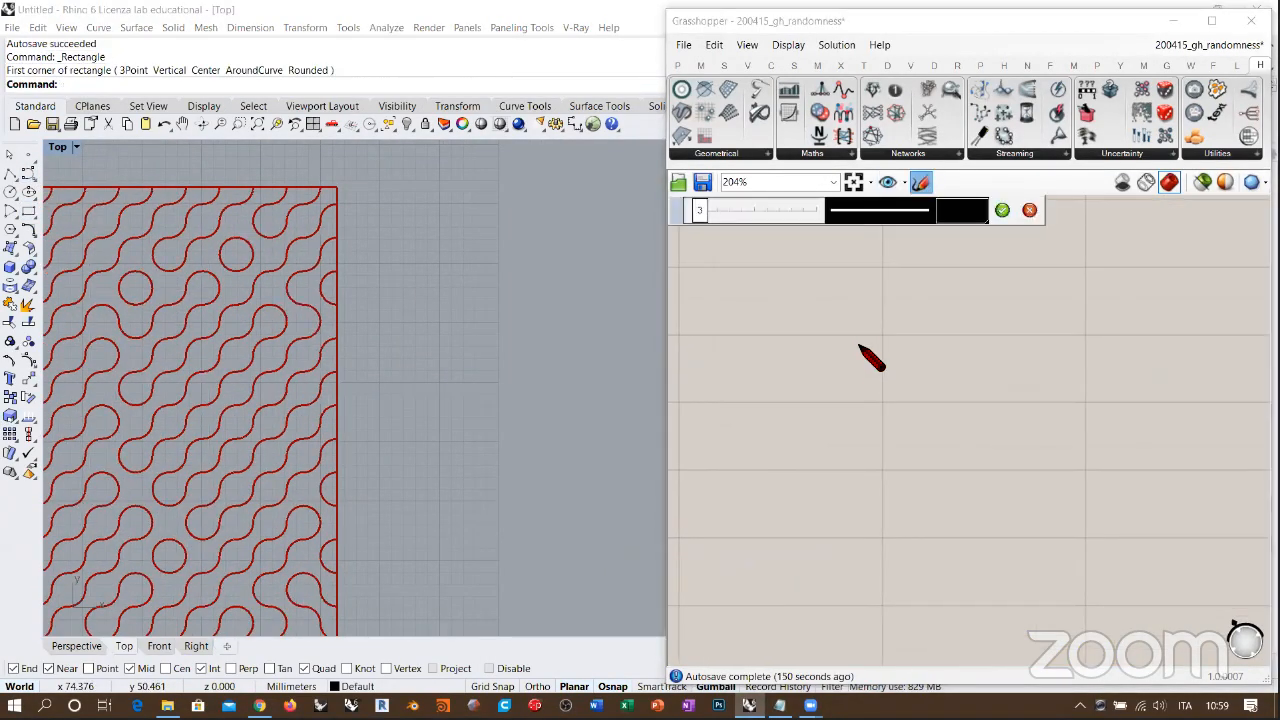
drag(868, 420, 862, 488)
click(1029, 209)
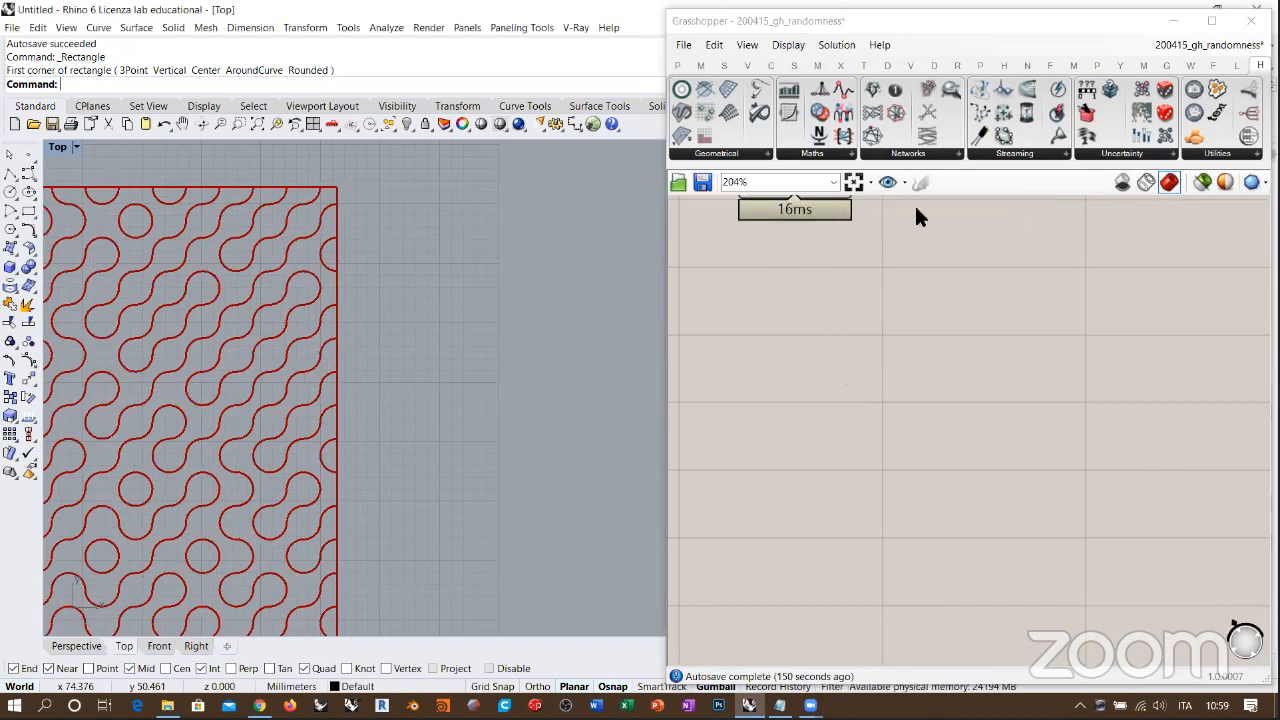
Step: Sketch a freehand square tile on the canvas with quarter arcs at its lower-left and upper-right corners
click(920, 183)
mouse_move(931, 343)
mouse_down()
mouse_move(936, 497)
mouse_move(1021, 490)
mouse_move(1092, 410)
mouse_up()
drag(930, 341, 928, 338)
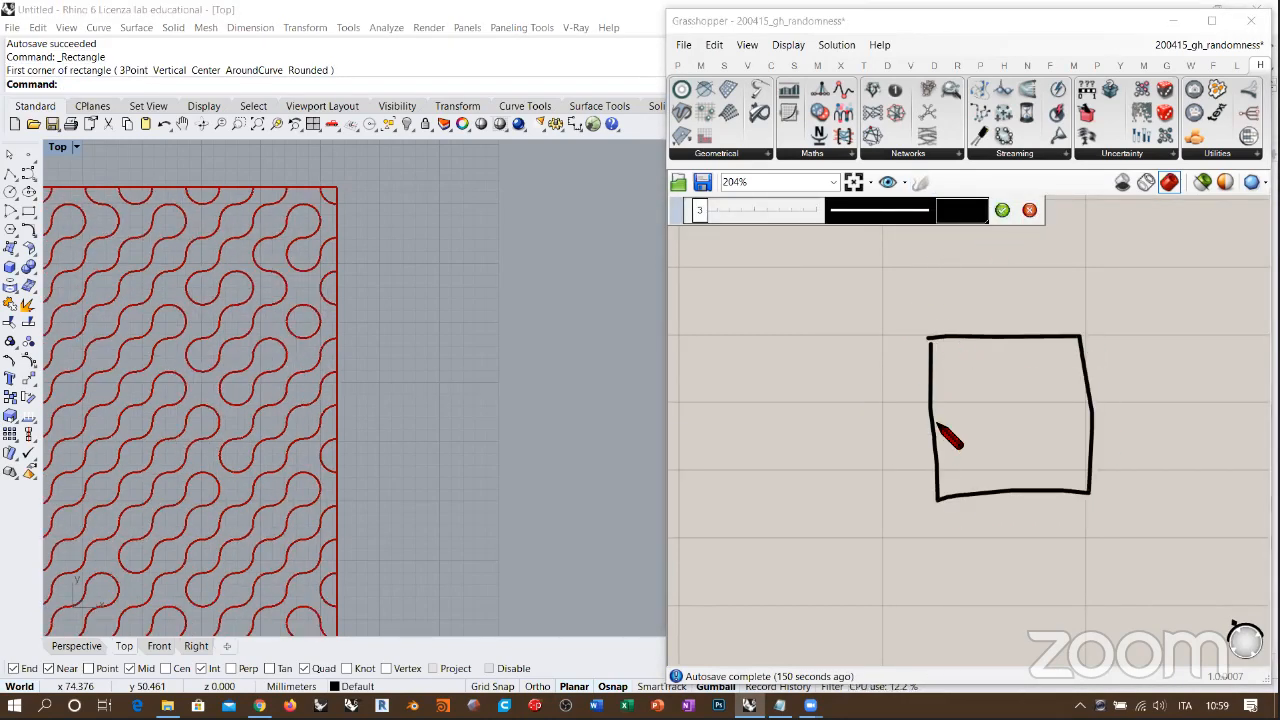
mouse_move(928, 412)
mouse_down()
mouse_move(987, 434)
mouse_move(1012, 490)
mouse_up()
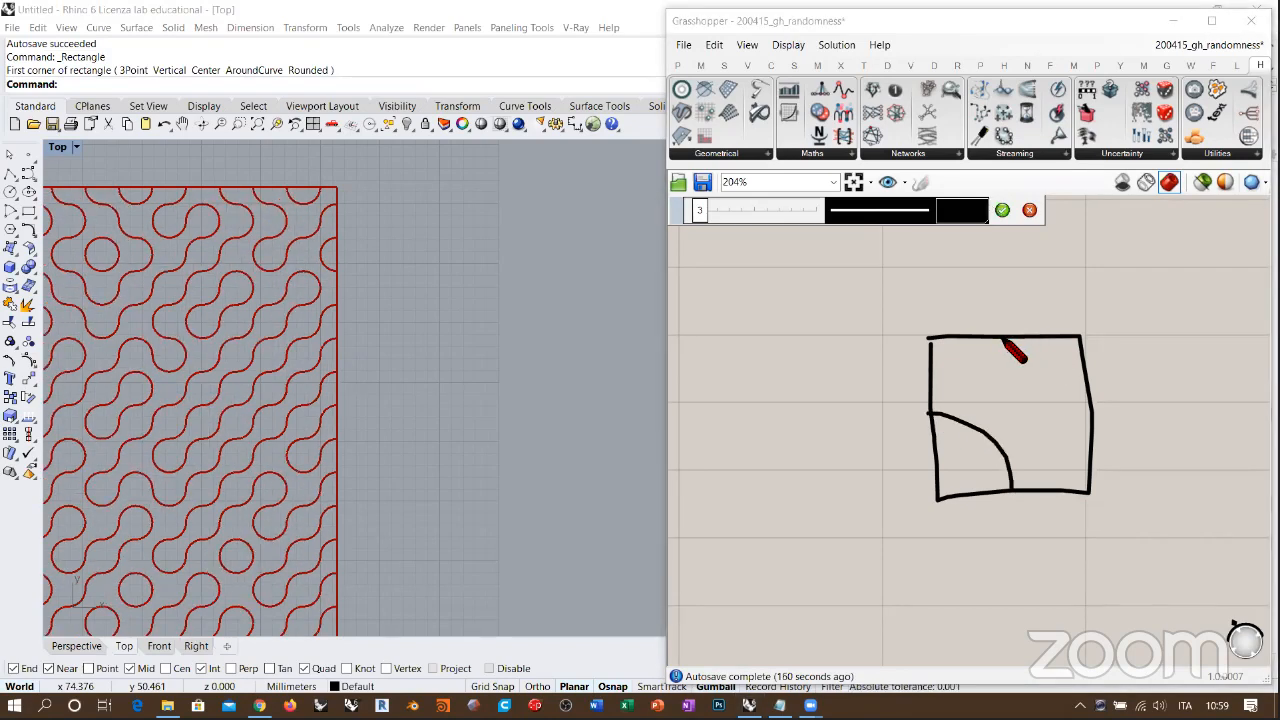
drag(1004, 340, 1018, 378)
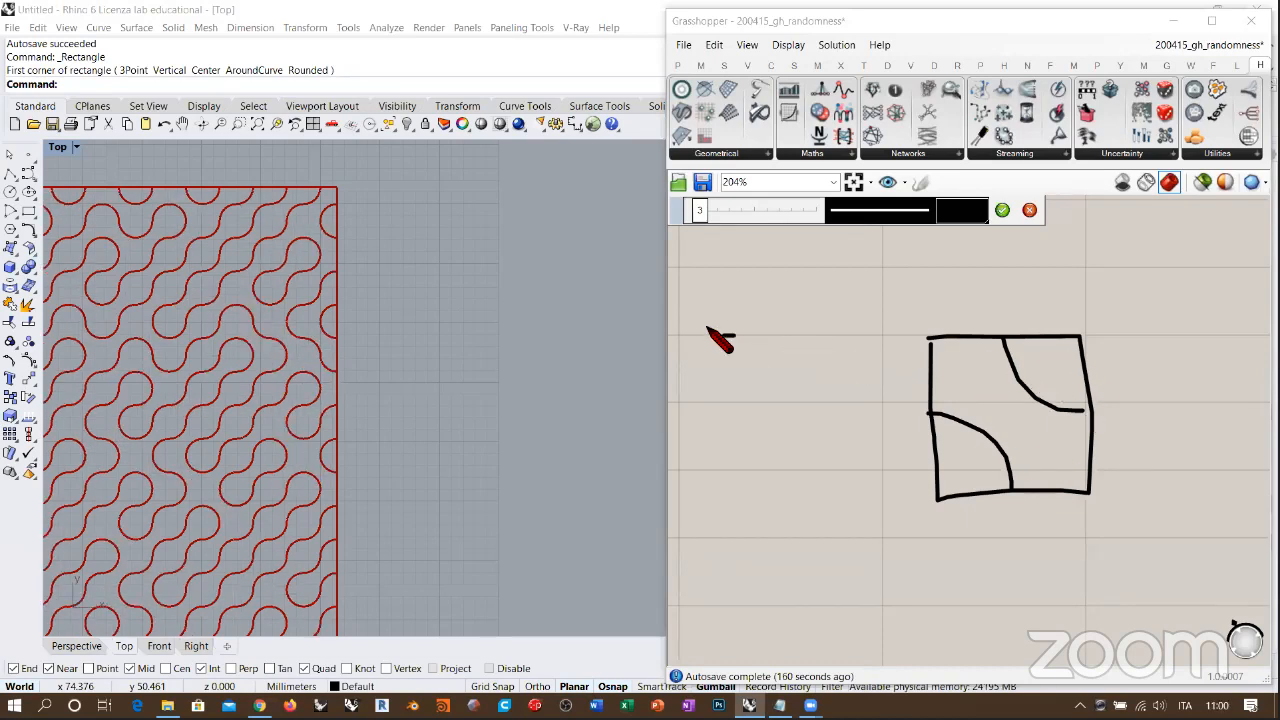
Step: Sketch a second square tile beside the first, with arcs at its upper-left and lower-right corners
drag(706, 328, 720, 338)
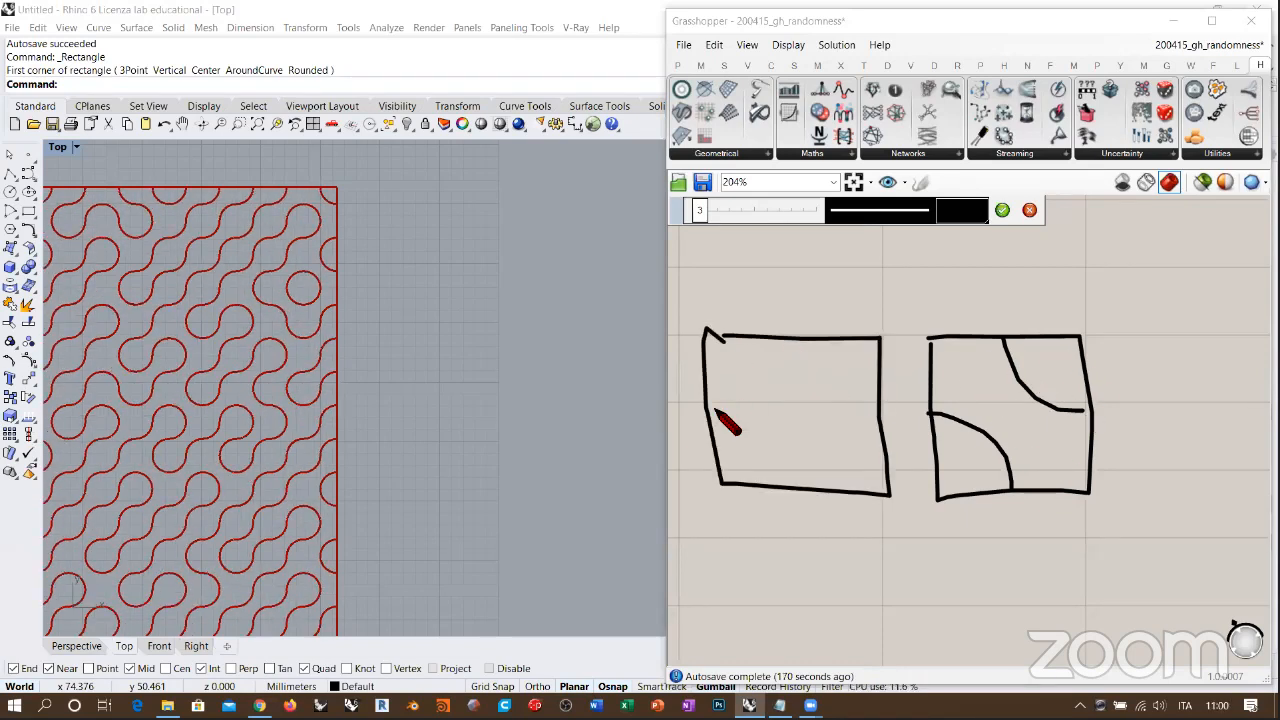
drag(702, 412, 790, 342)
drag(880, 423, 806, 482)
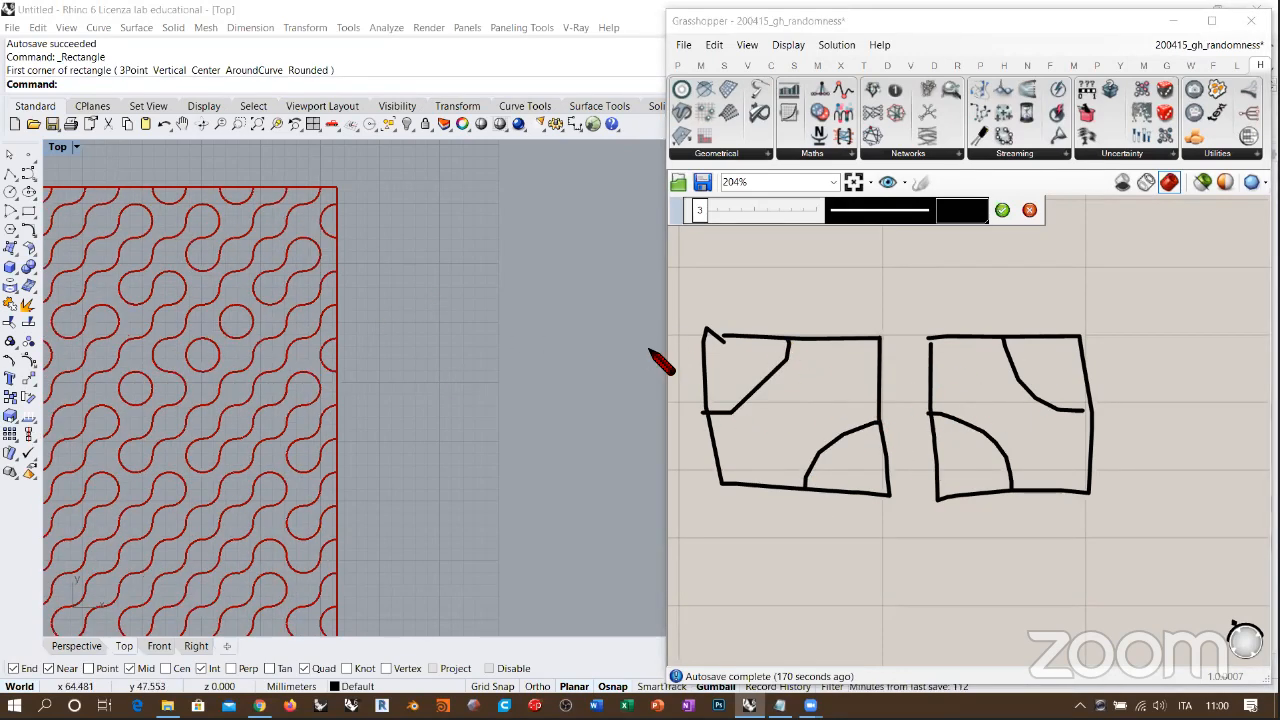
Step: Sketch a tile on top of the original square, continuing its curve with arcs at the lower-left and upper-right corners
drag(932, 232, 932, 336)
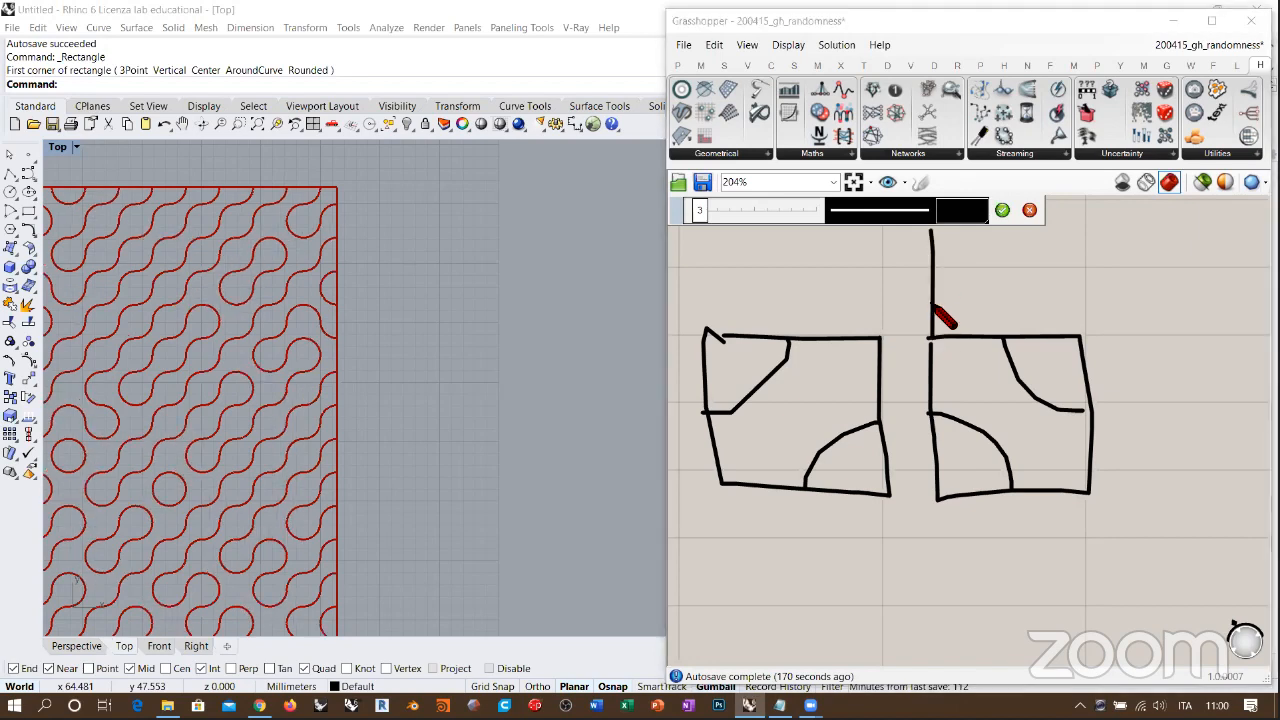
mouse_move(932, 230)
mouse_down()
mouse_move(1081, 229)
mouse_move(1077, 335)
mouse_up()
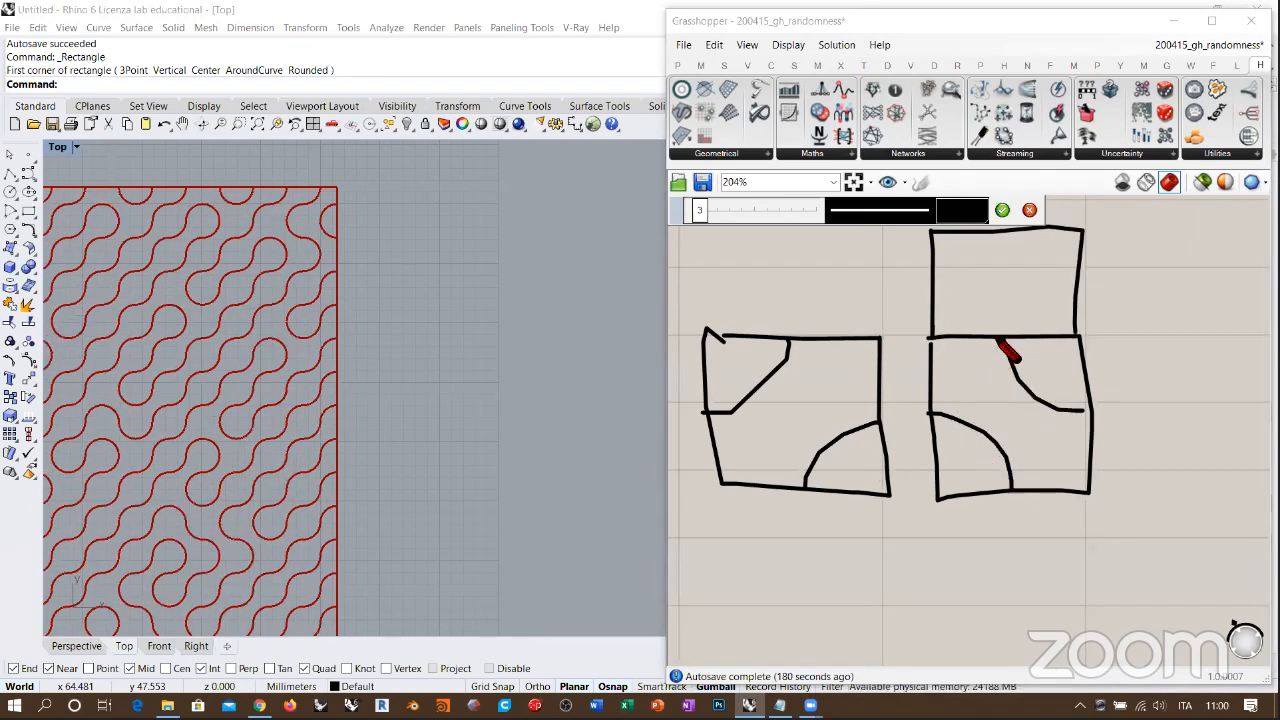
drag(1003, 337, 933, 290)
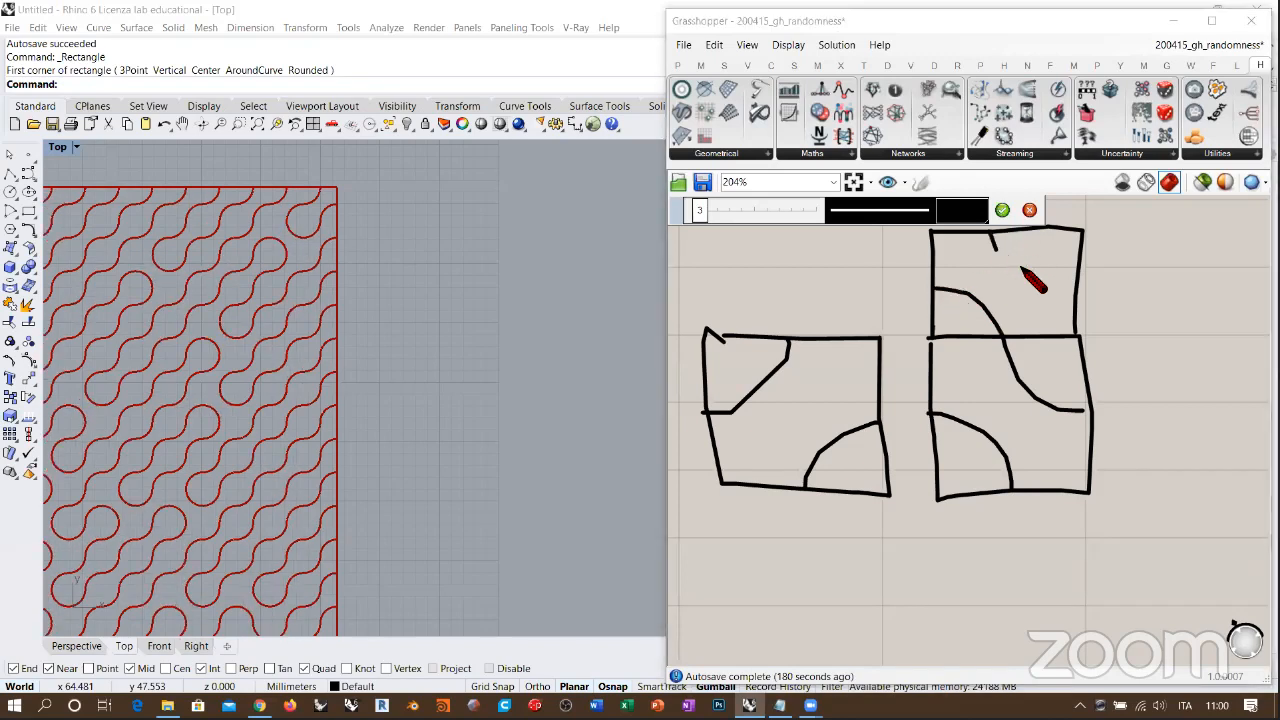
drag(990, 232, 1082, 278)
Step: Sketch an adjoining tile on the original square's right with upper-left and lower-right arcs, and discard the whole sketch
mouse_move(1080, 338)
mouse_down()
mouse_move(1192, 336)
mouse_move(1157, 493)
mouse_move(1090, 492)
mouse_up()
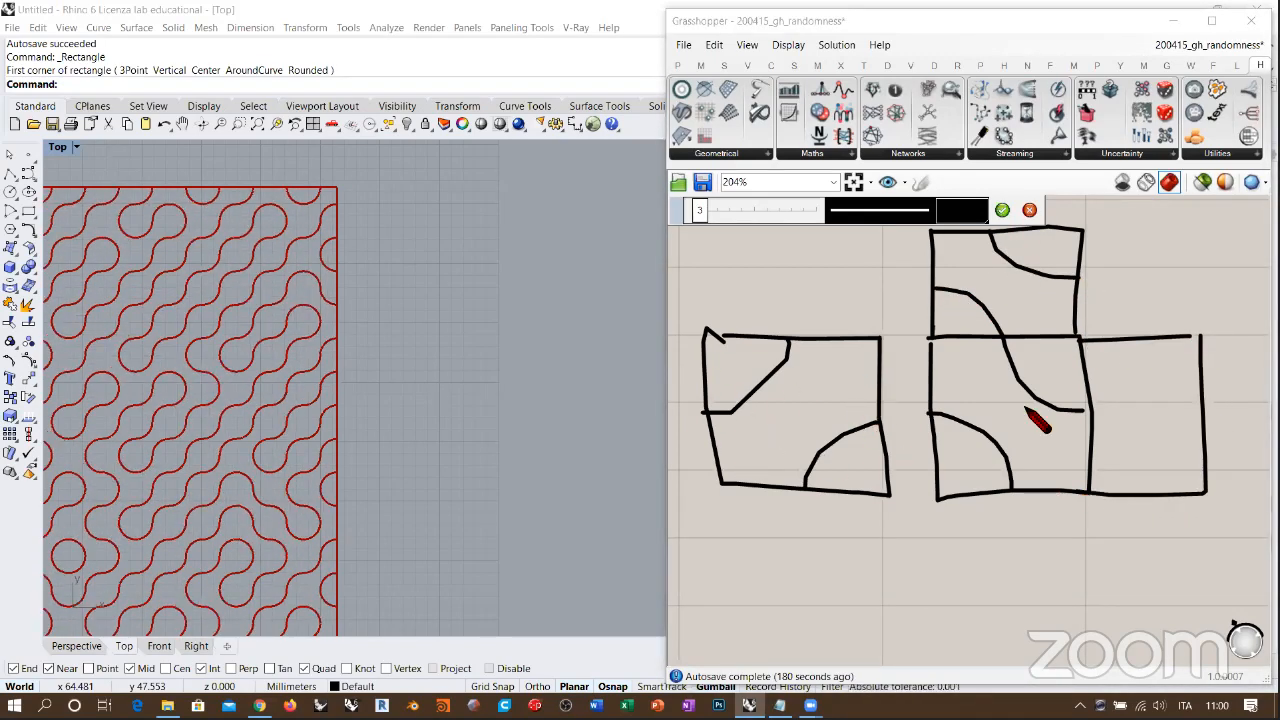
mouse_move(1088, 408)
mouse_down()
mouse_move(1120, 385)
mouse_move(1131, 348)
mouse_up()
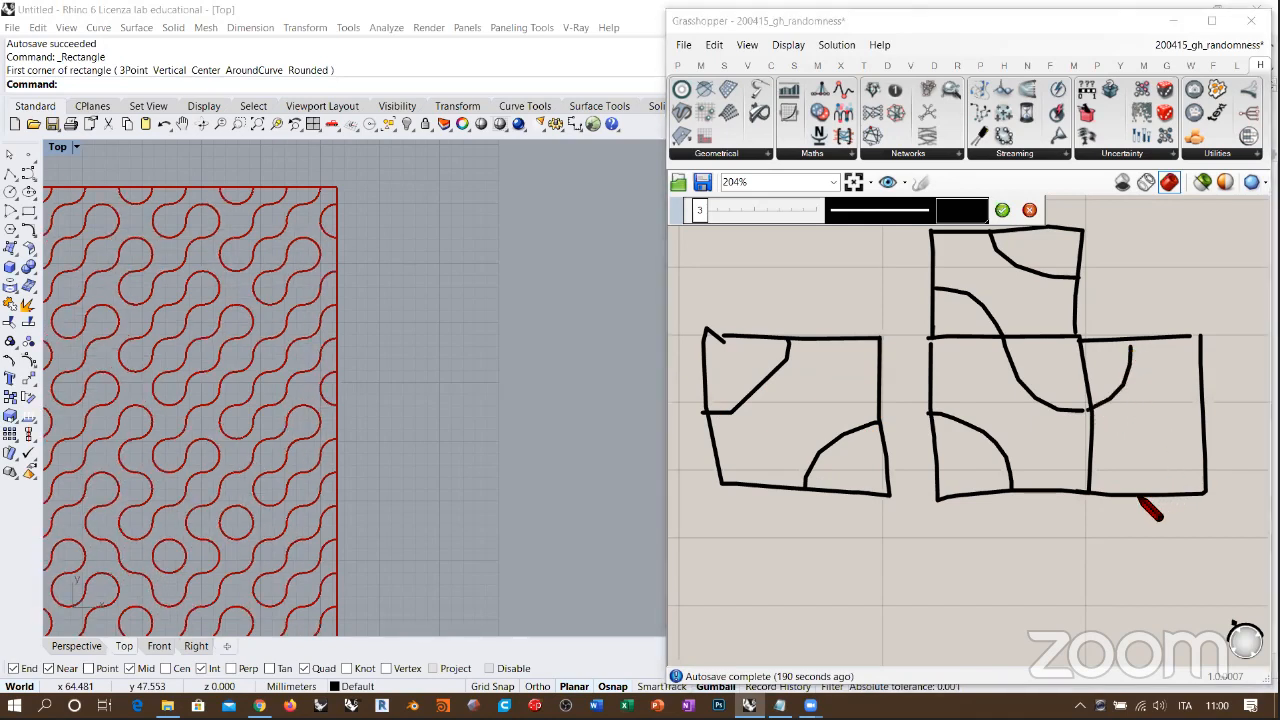
mouse_move(1141, 493)
mouse_down()
mouse_move(1178, 420)
mouse_move(1197, 415)
mouse_up()
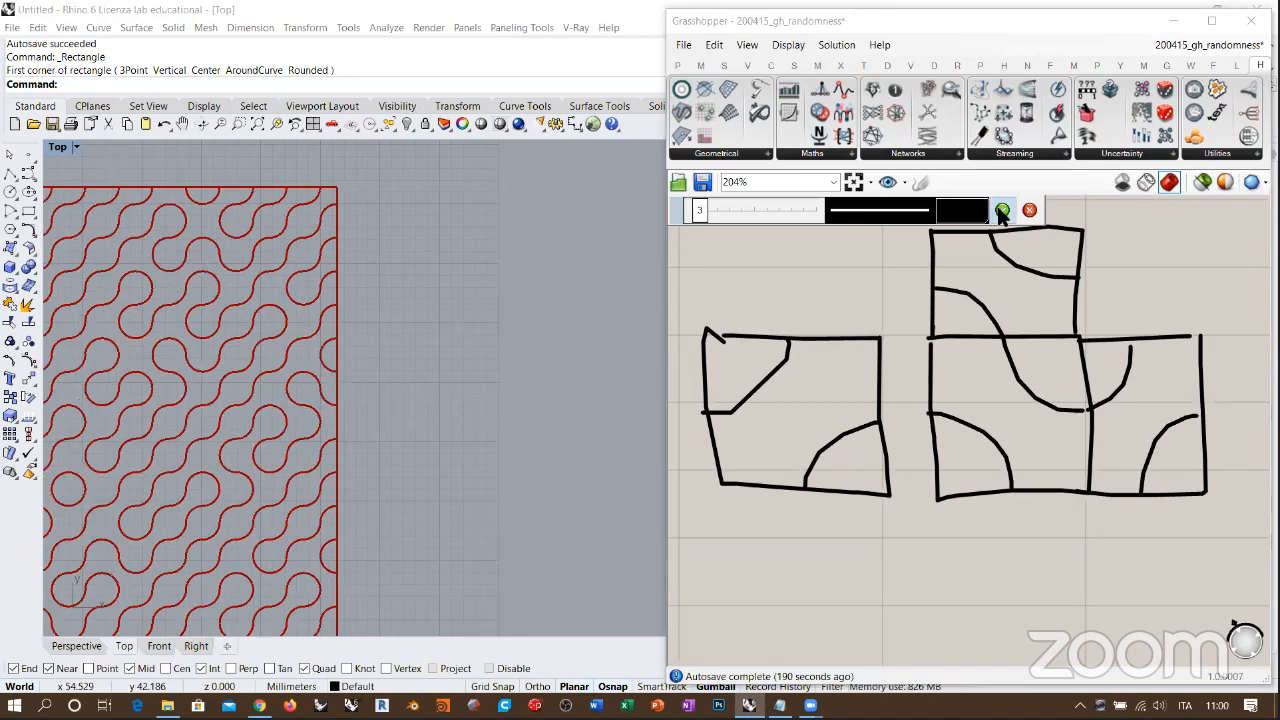
click(1029, 210)
Step: Examine the complete rotated-arc pattern in the Top viewport alongside the components that generate the rotation
right_drag(470, 364, 478, 362)
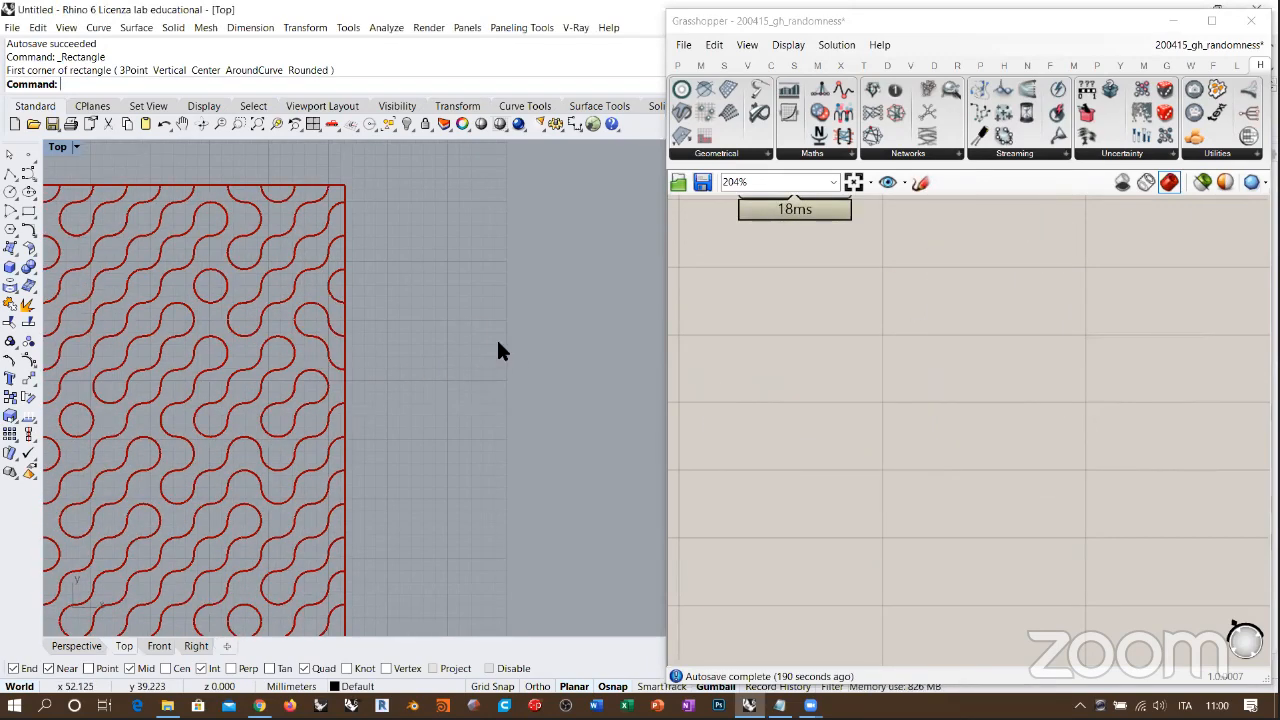
mouse_move(360, 344)
right_down()
mouse_move(449, 314)
mouse_move(449, 339)
mouse_move(482, 293)
right_up()
scroll(443, 311, down, 4)
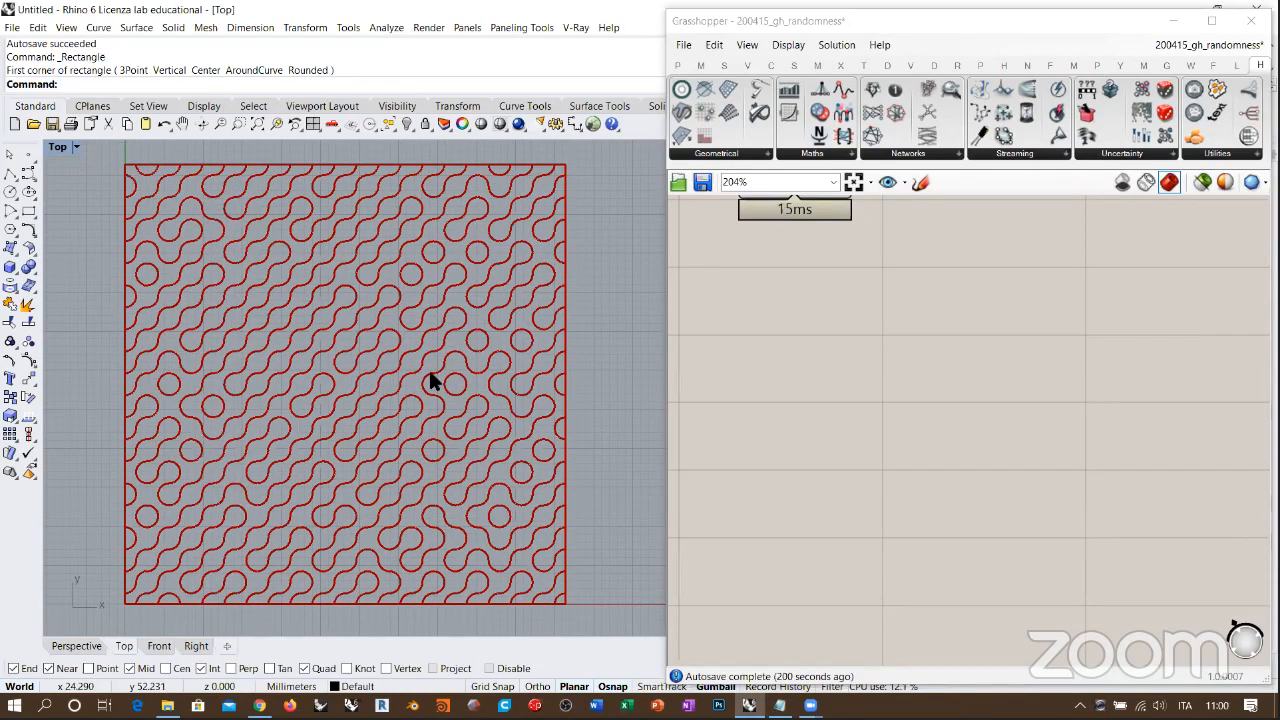
right_drag(866, 384, 1068, 491)
scroll(1050, 348, down, 3)
right_drag(960, 373, 1030, 366)
right_drag(991, 397, 1087, 411)
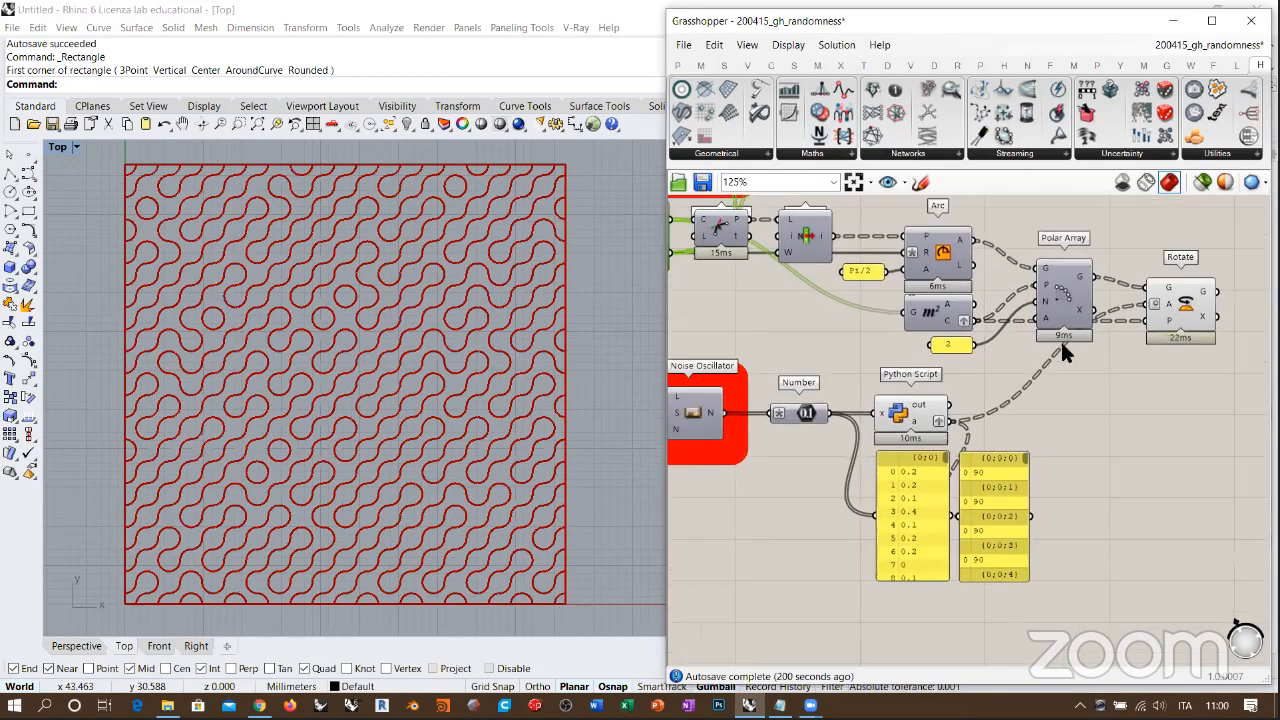
Step: Compare the Noise Oscillator's output values with the converted values held in the Number parameter
scroll(892, 351, up, 5)
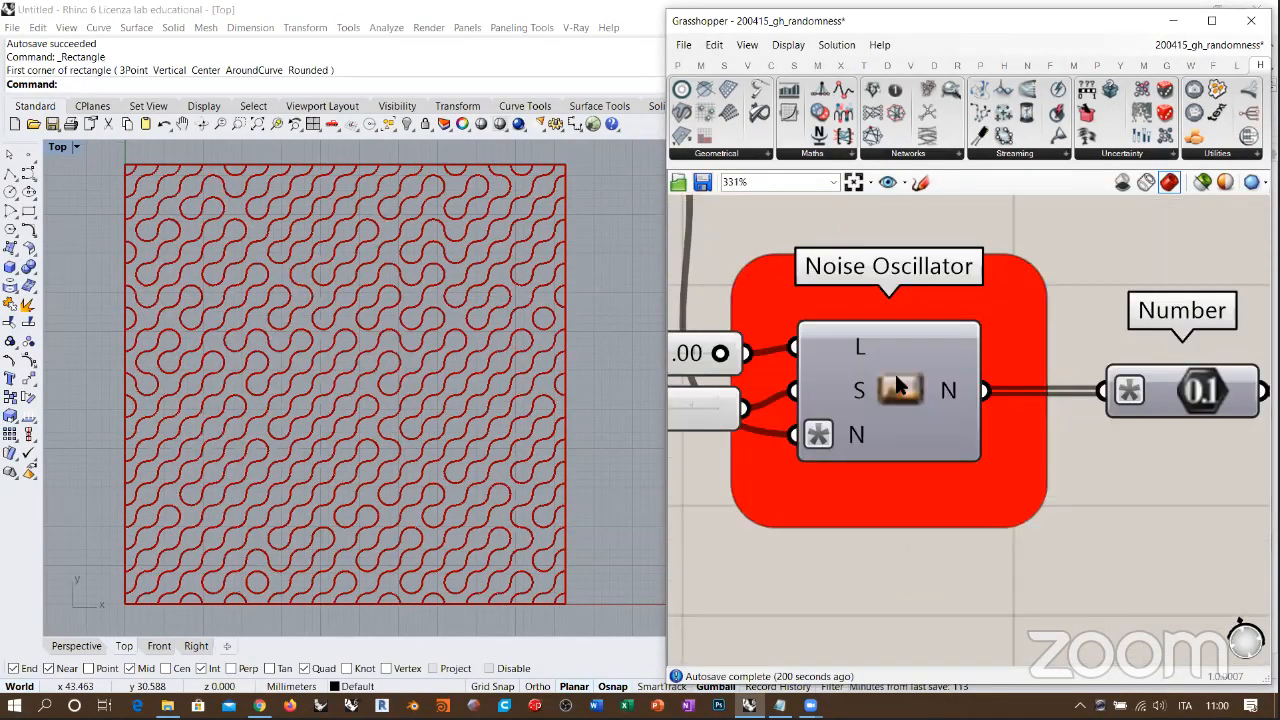
right_drag(942, 401, 853, 396)
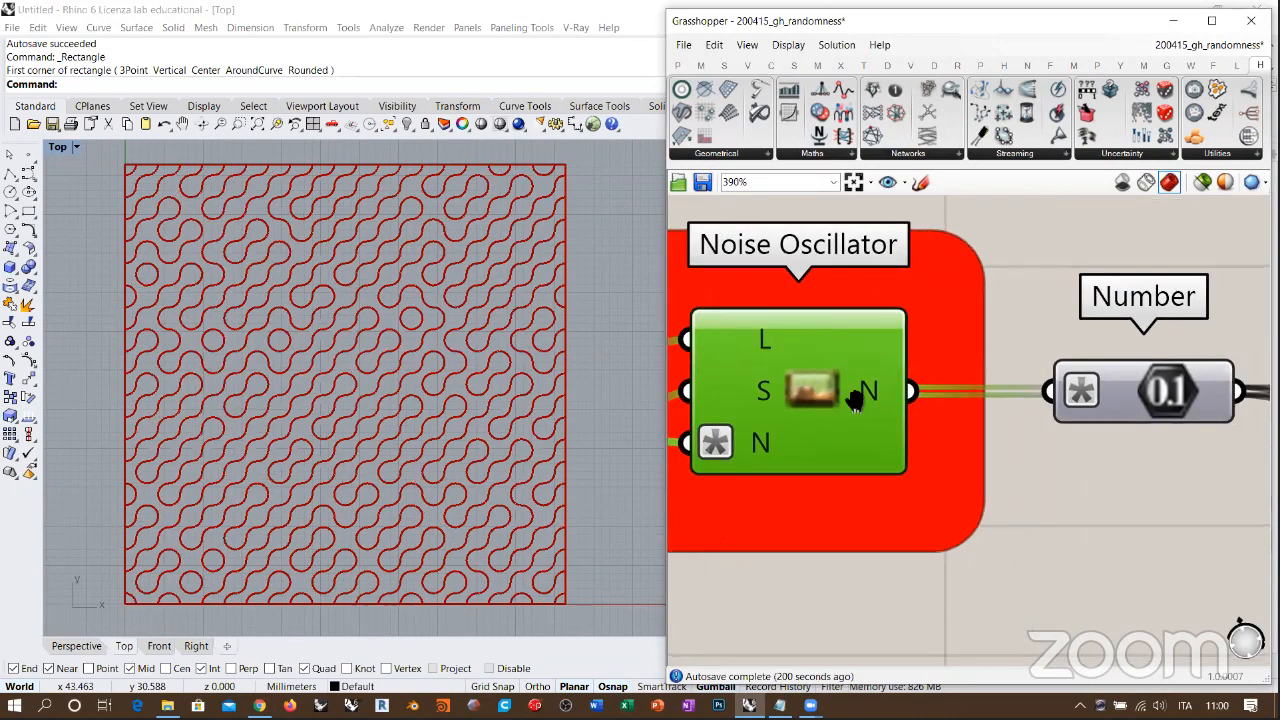
right_drag(1106, 436, 1042, 406)
click(1041, 406)
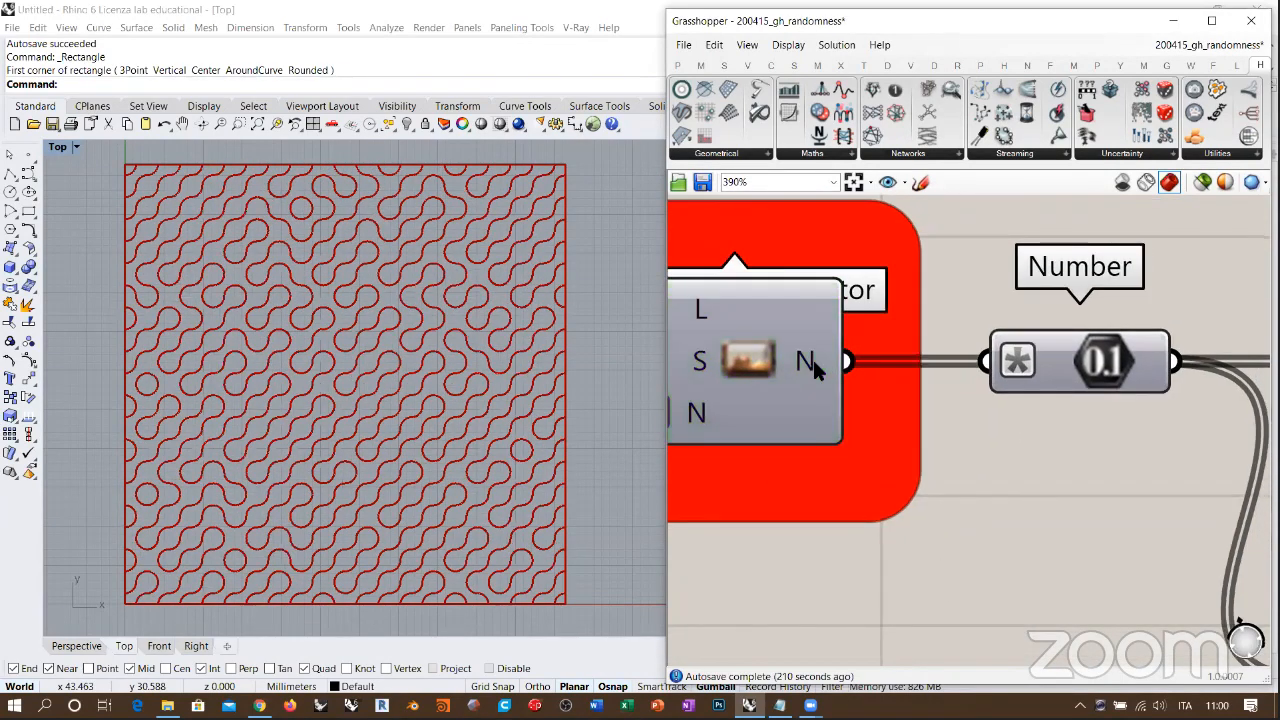
mouse_move(813, 360)
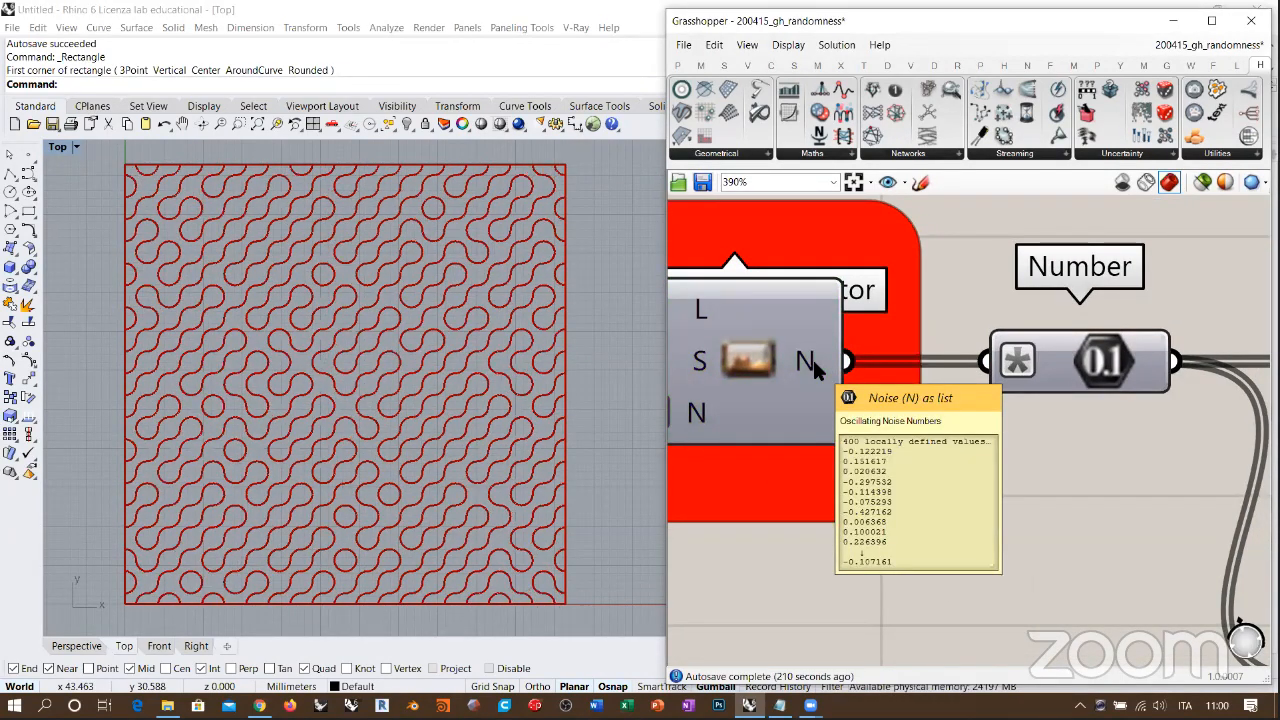
mouse_move(1020, 368)
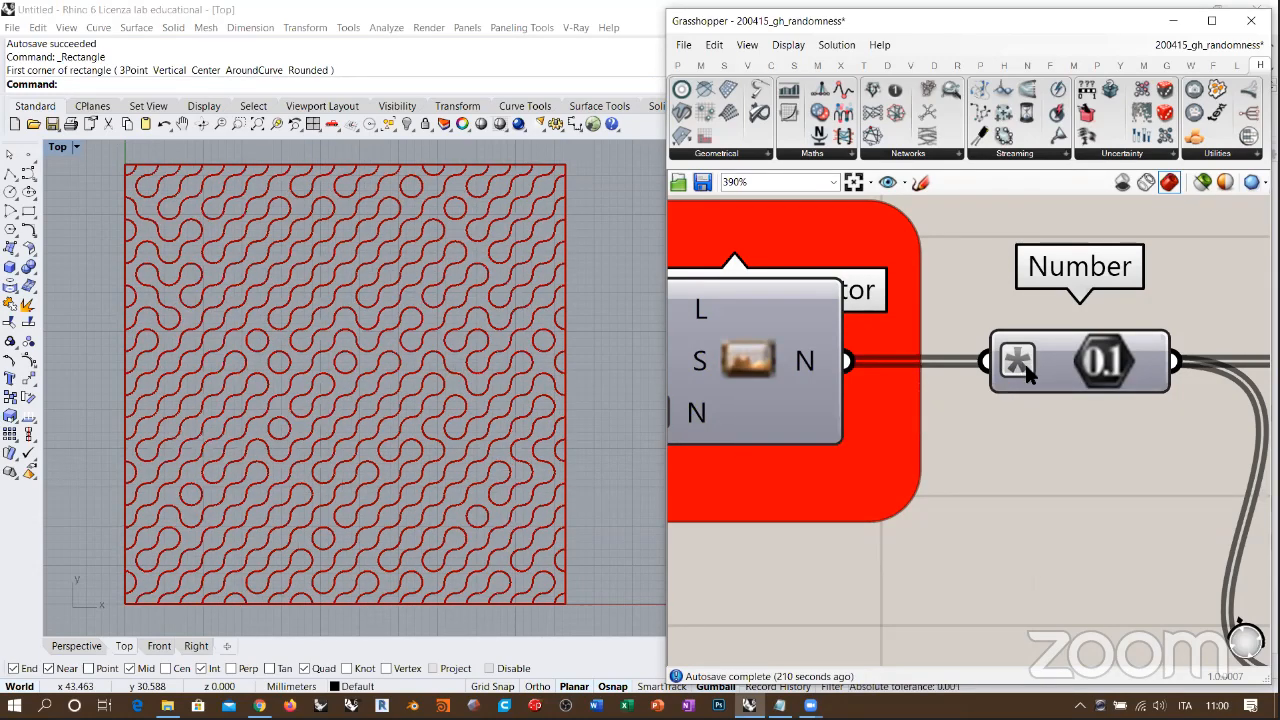
mouse_move(1092, 360)
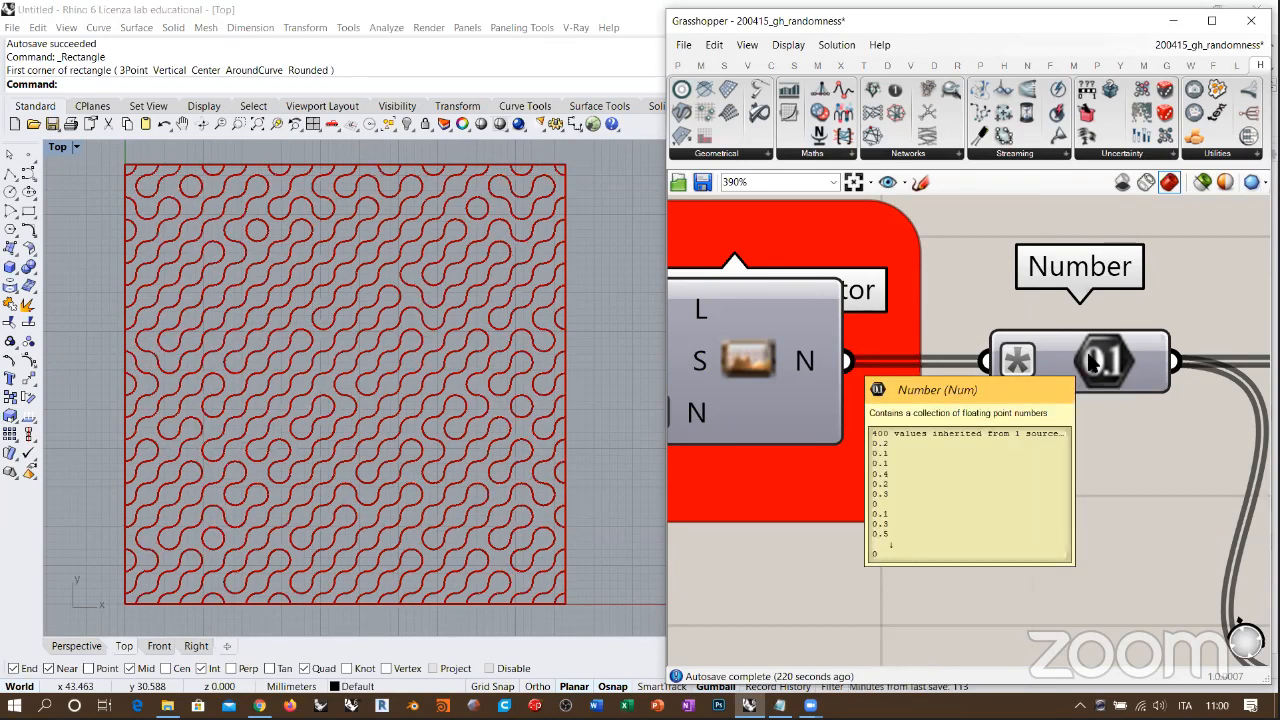
right_drag(845, 364, 815, 367)
mouse_move(772, 375)
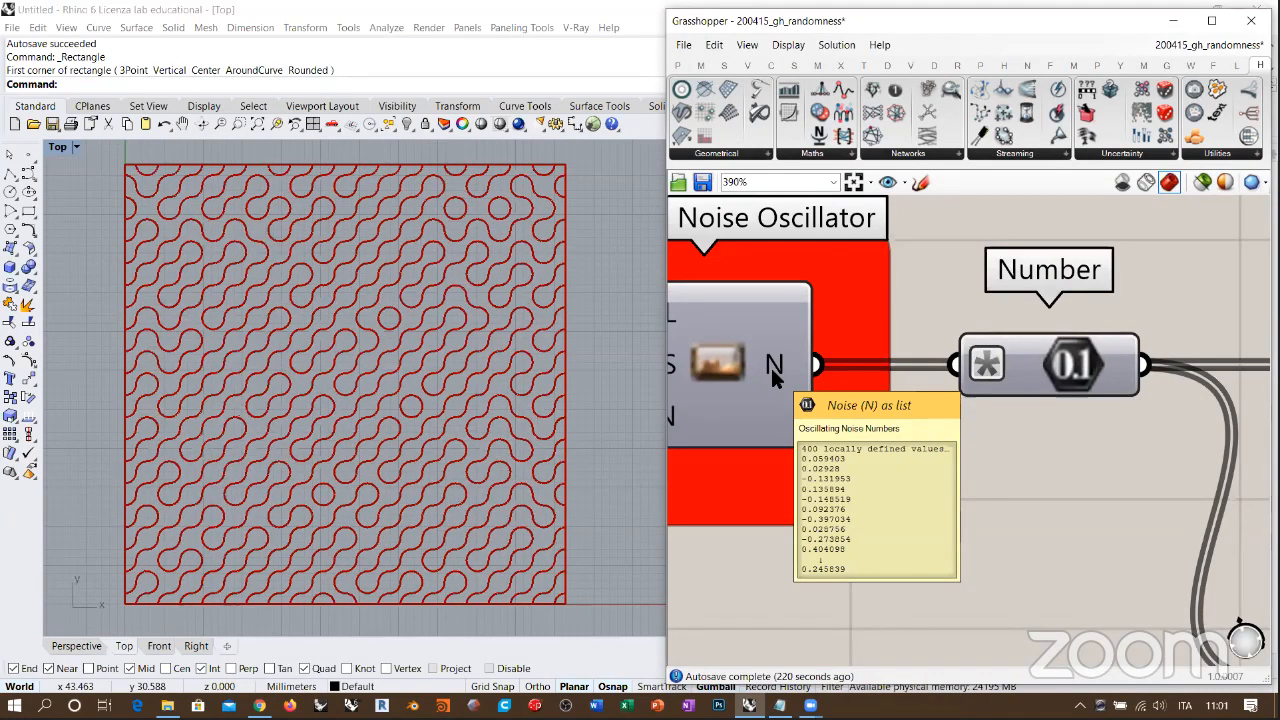
mouse_move(1068, 372)
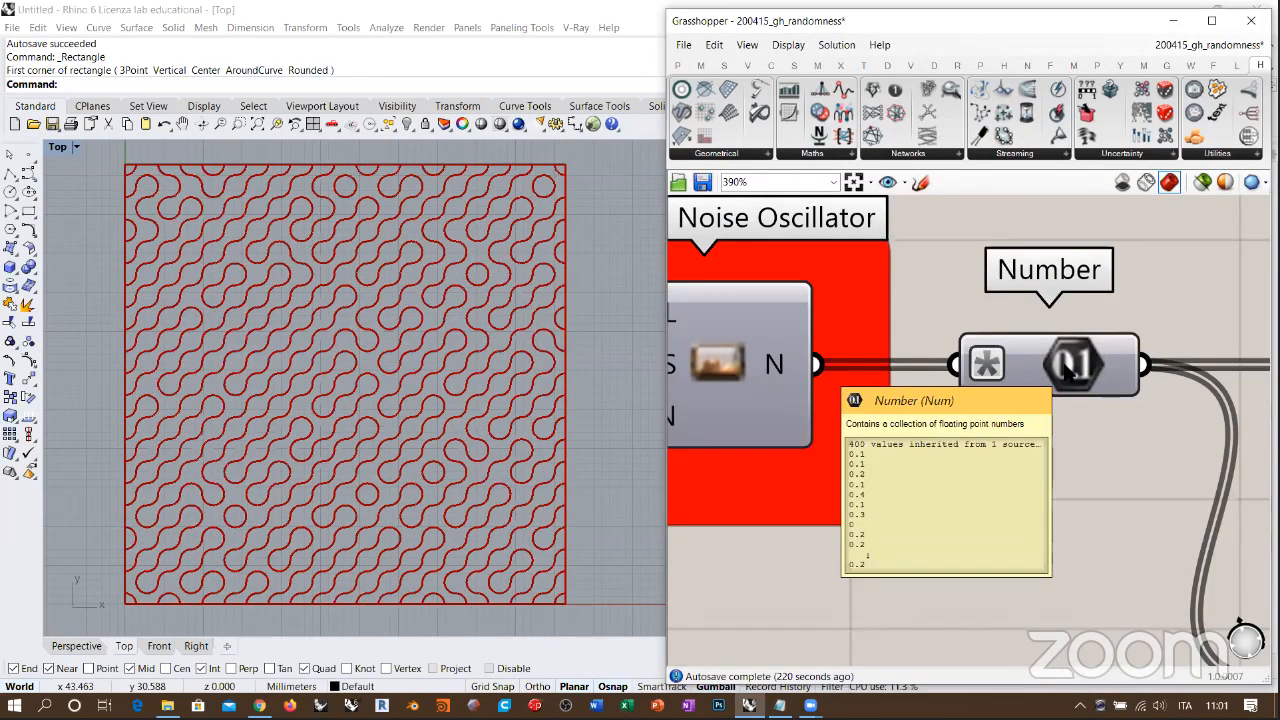
Step: Open the Python Script component, read the conditions that turn x into a rotation angle, and close the editor
right_drag(1068, 372, 804, 338)
scroll(836, 340, down, 1)
scroll(902, 343, down, 1)
scroll(950, 332, down, 2)
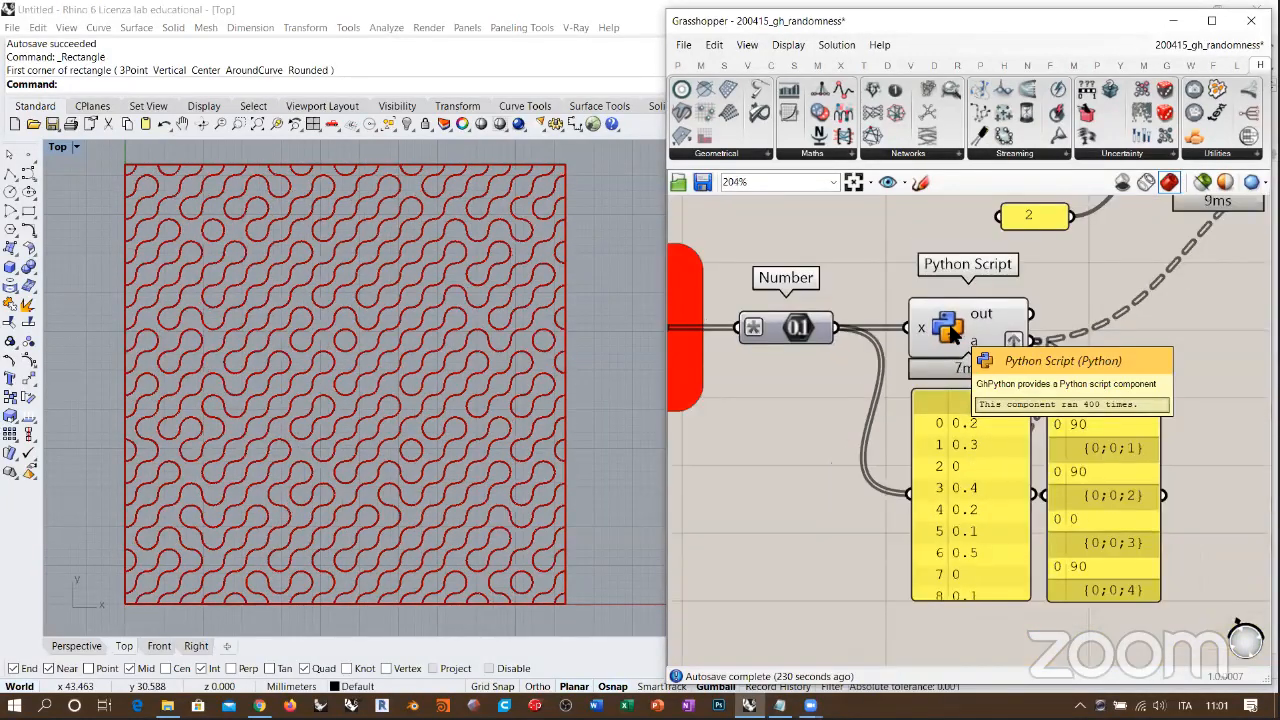
double_click(953, 324)
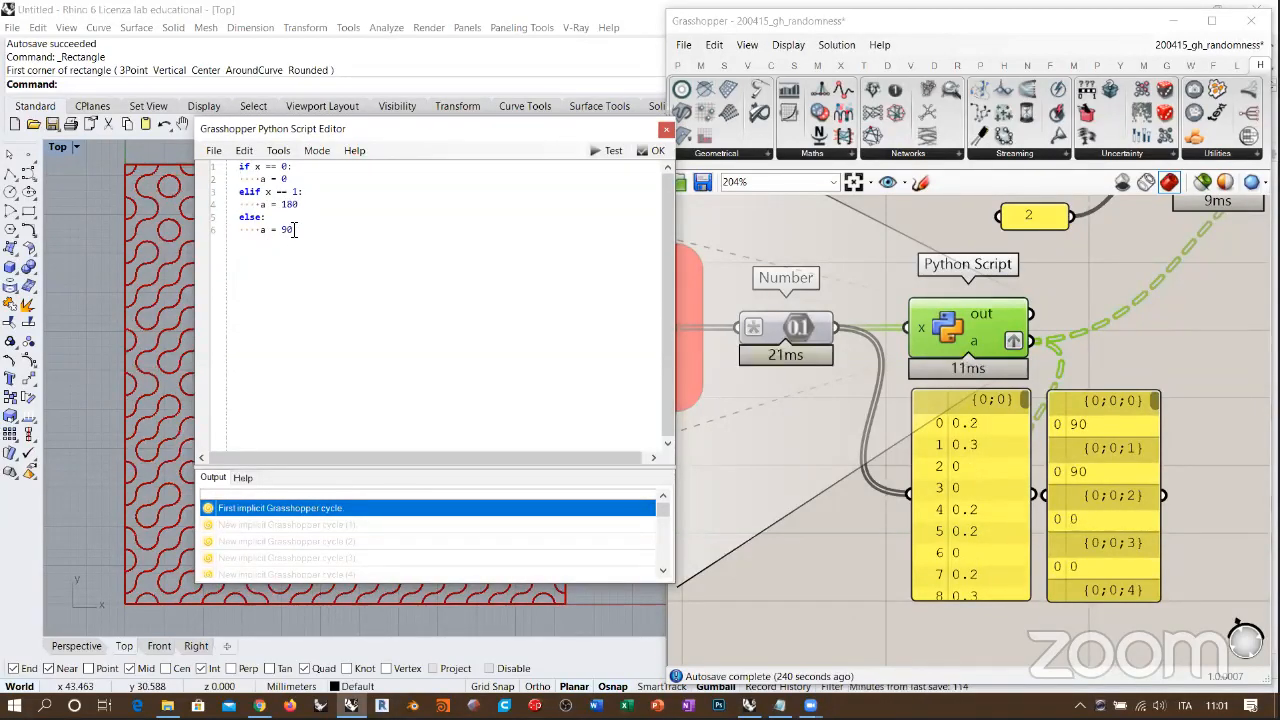
click(660, 155)
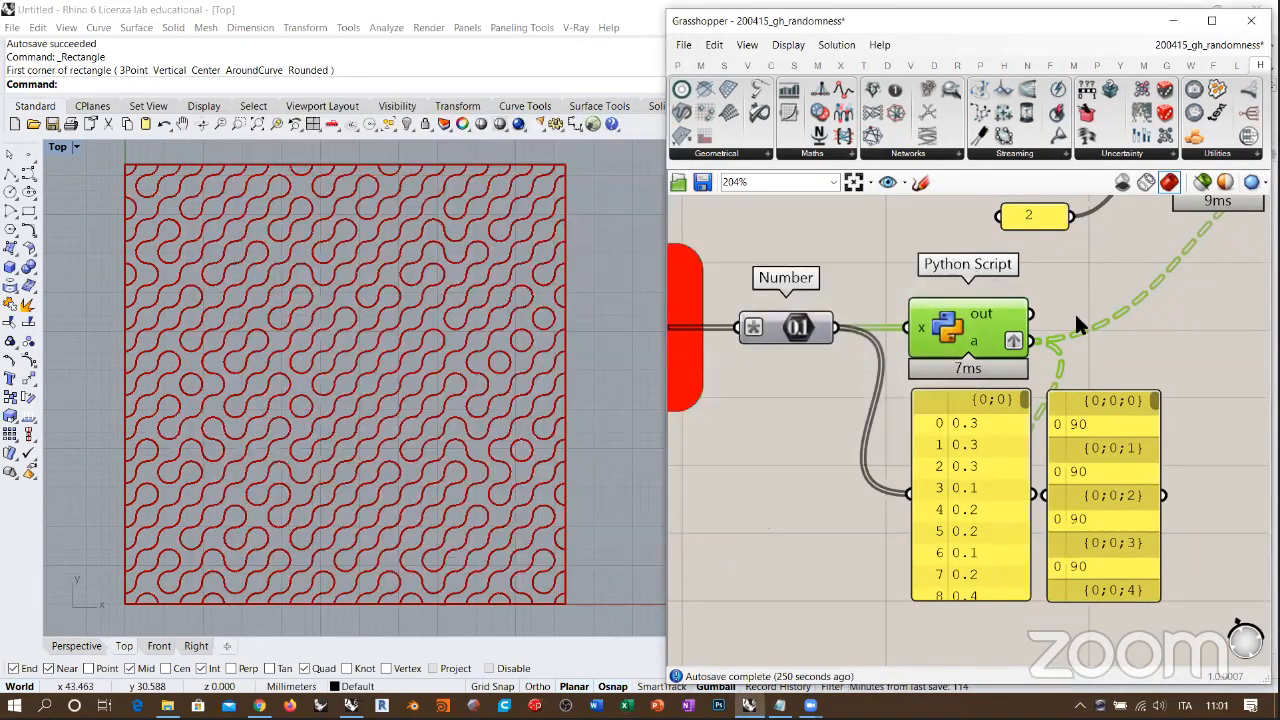
Step: Enlarge the panel of rotation angles downward so it lists more branches
right_drag(1117, 438, 1031, 386)
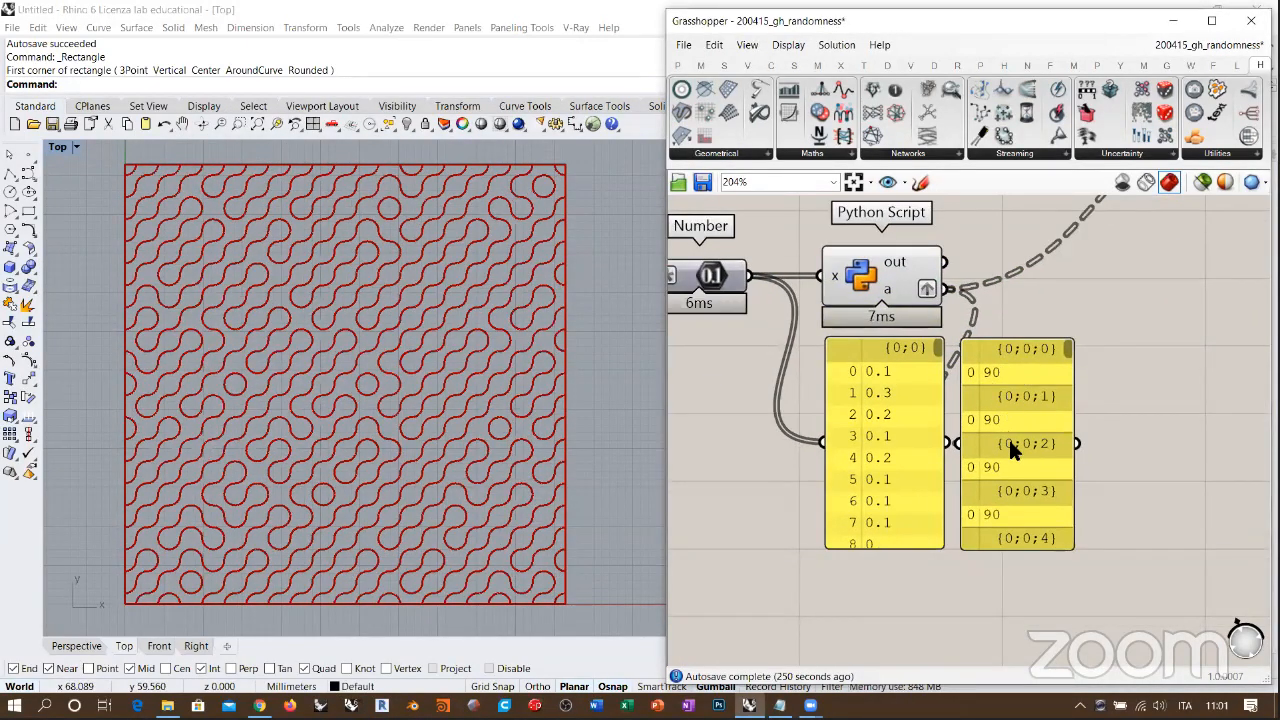
right_drag(1030, 448, 1014, 373)
drag(1004, 476, 1000, 606)
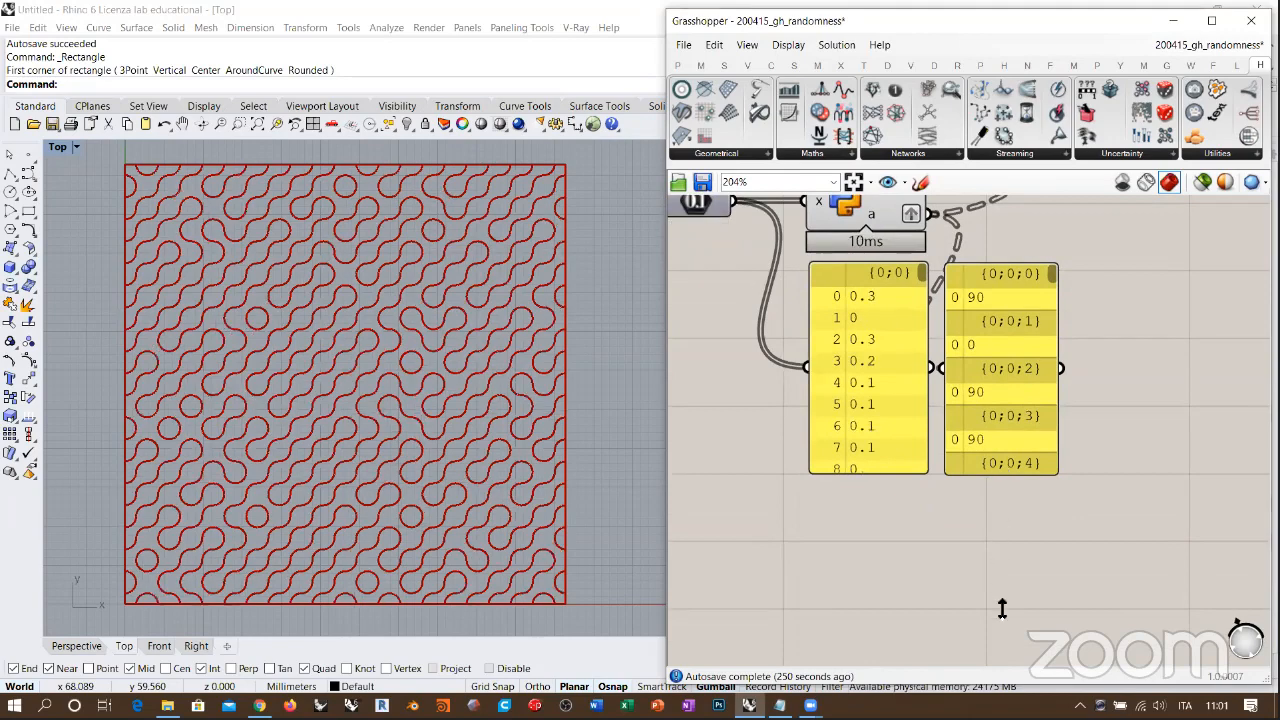
right_drag(1014, 317, 1019, 405)
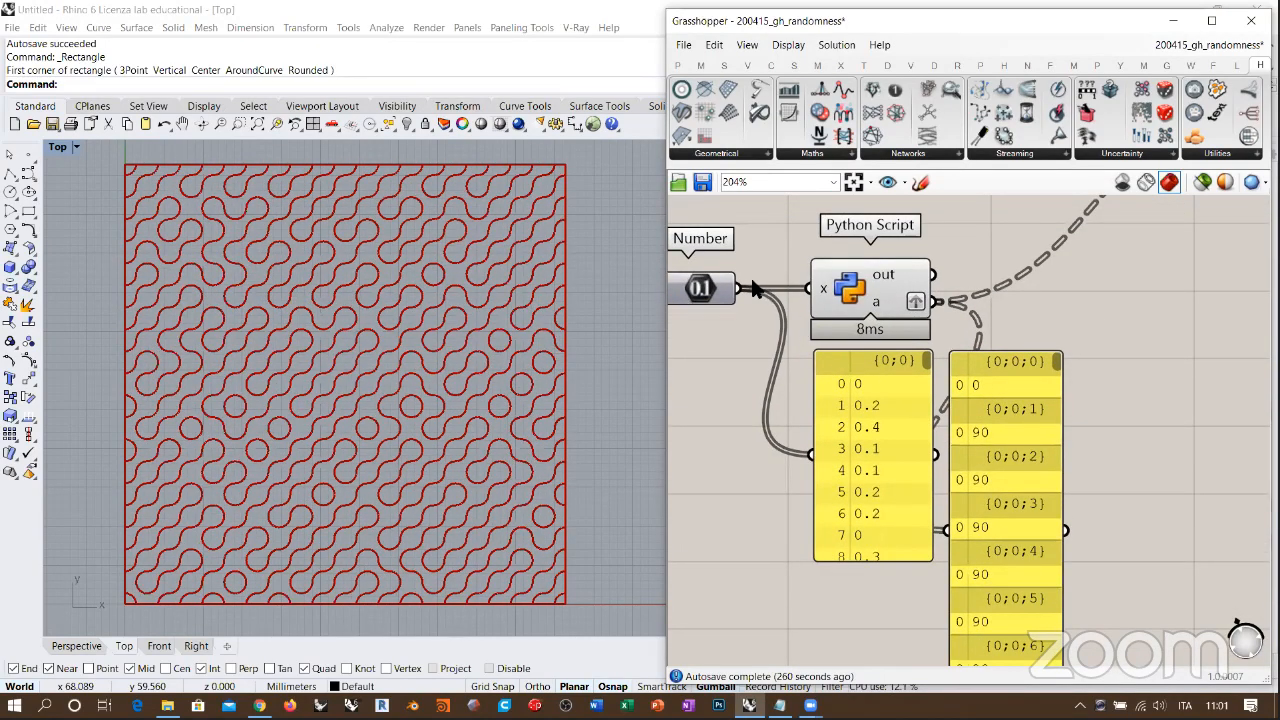
Step: Trace the noise values through the Python Script and inspect the Polar Array's geometry output and the Rotate component's inputs
right_drag(831, 268, 984, 279)
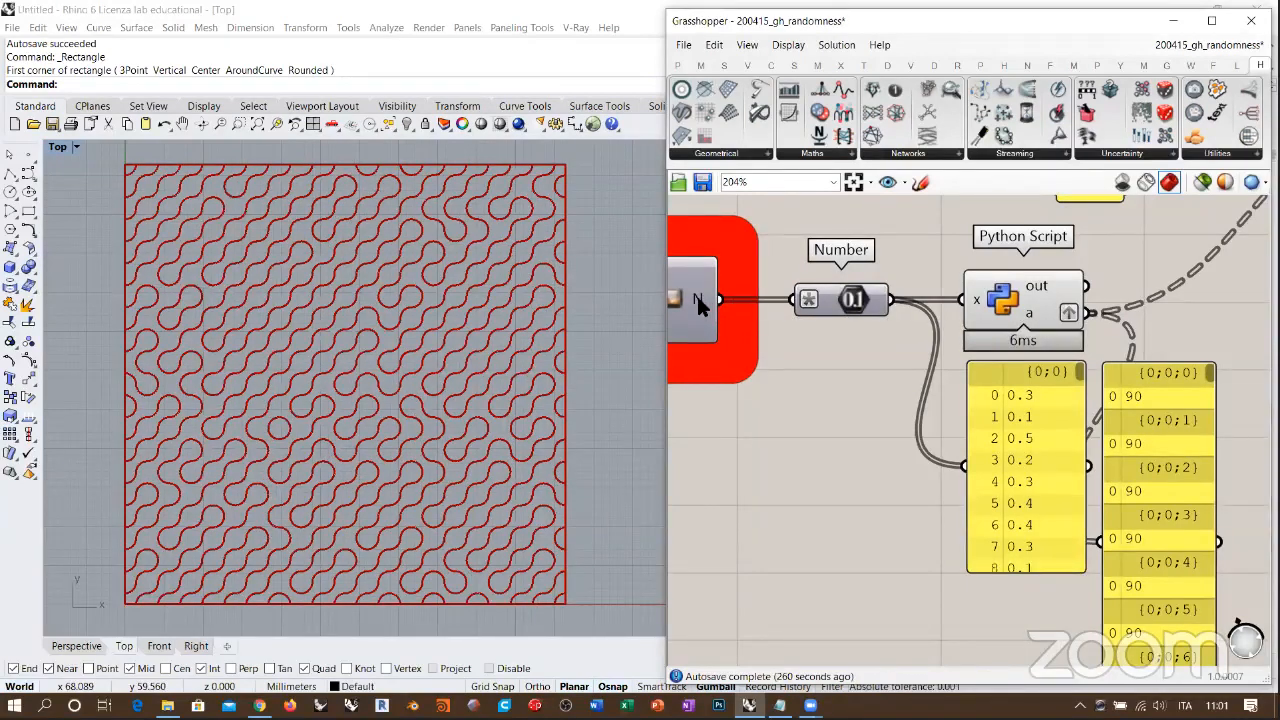
right_drag(1118, 350, 913, 520)
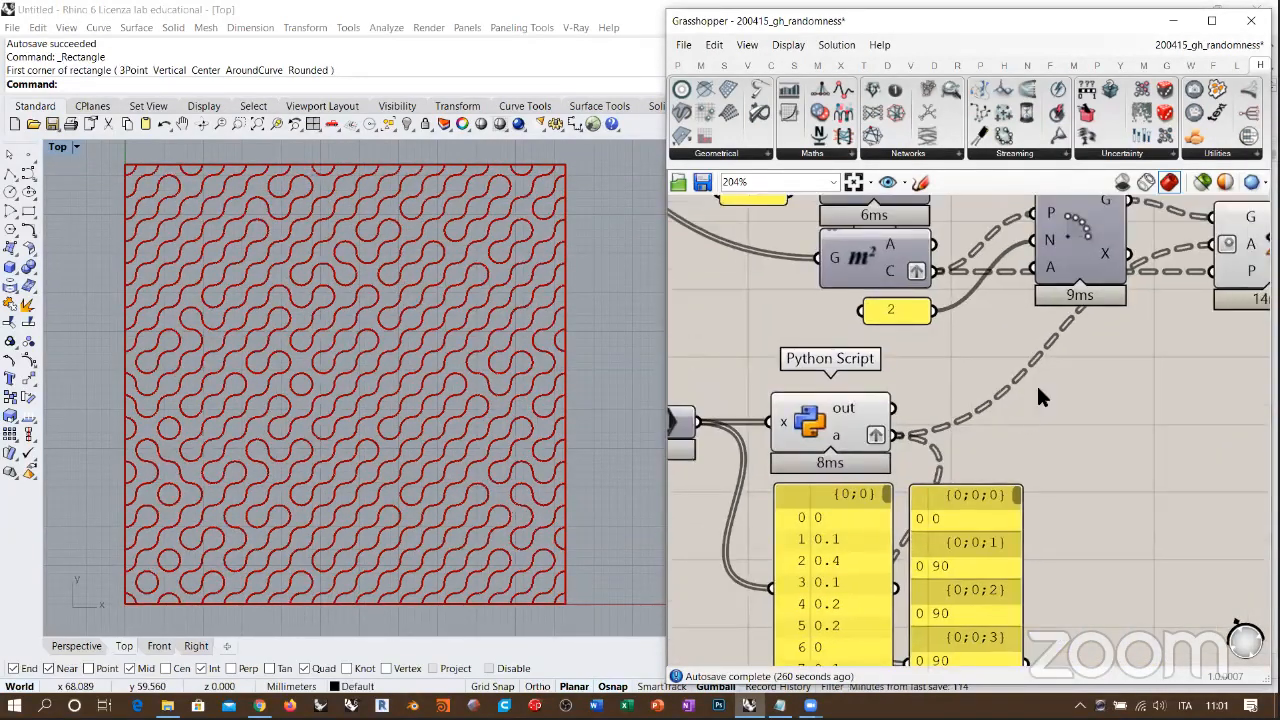
mouse_move(1197, 283)
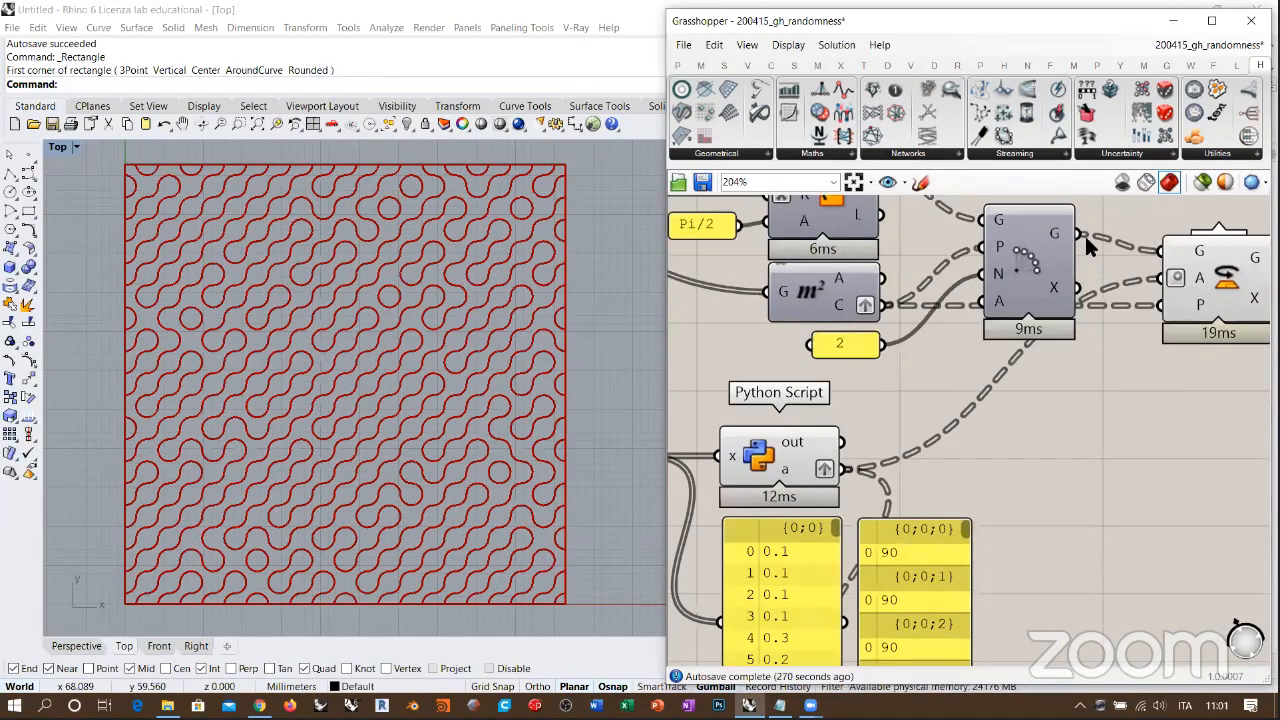
right_drag(1005, 350, 1049, 420)
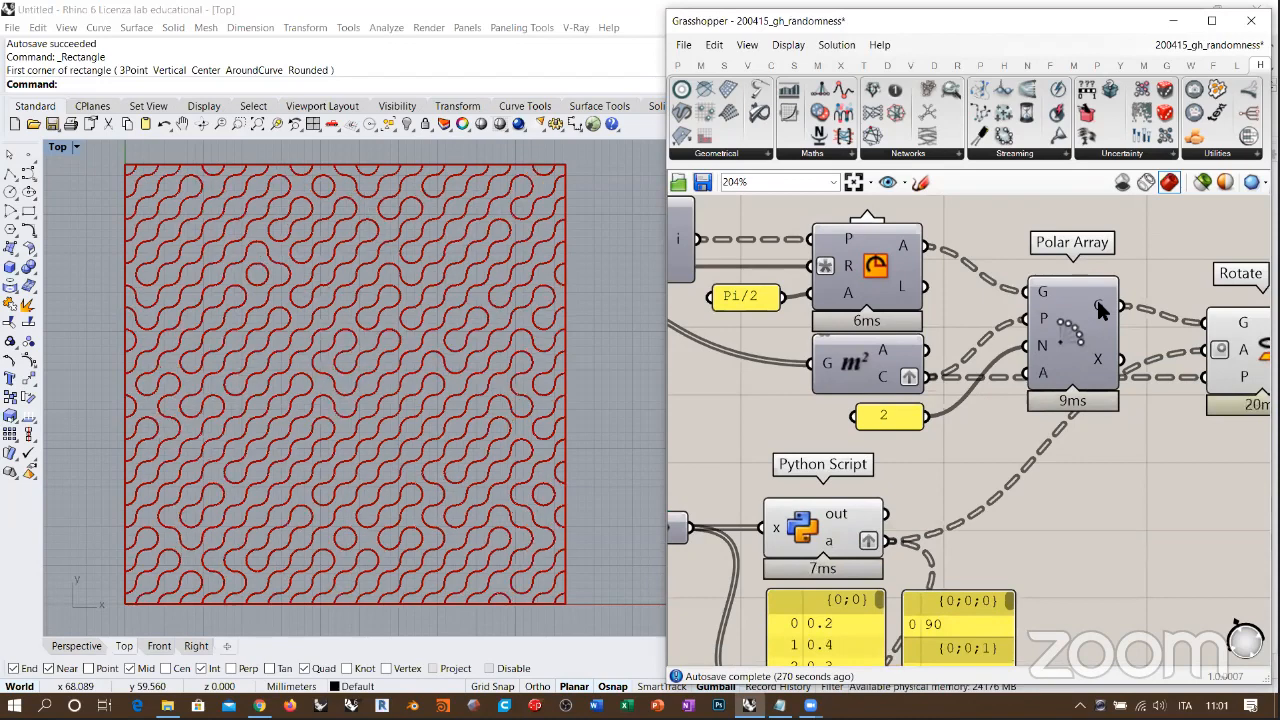
mouse_move(1097, 300)
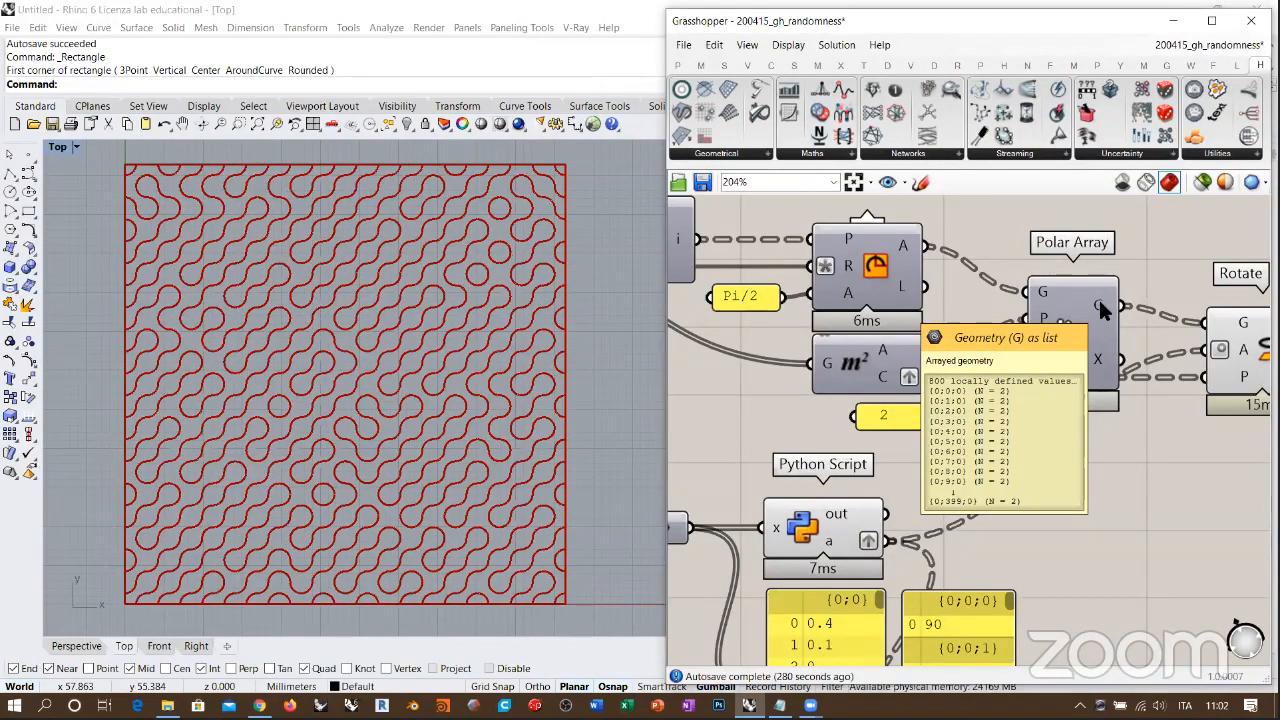
right_drag(1203, 336, 1142, 297)
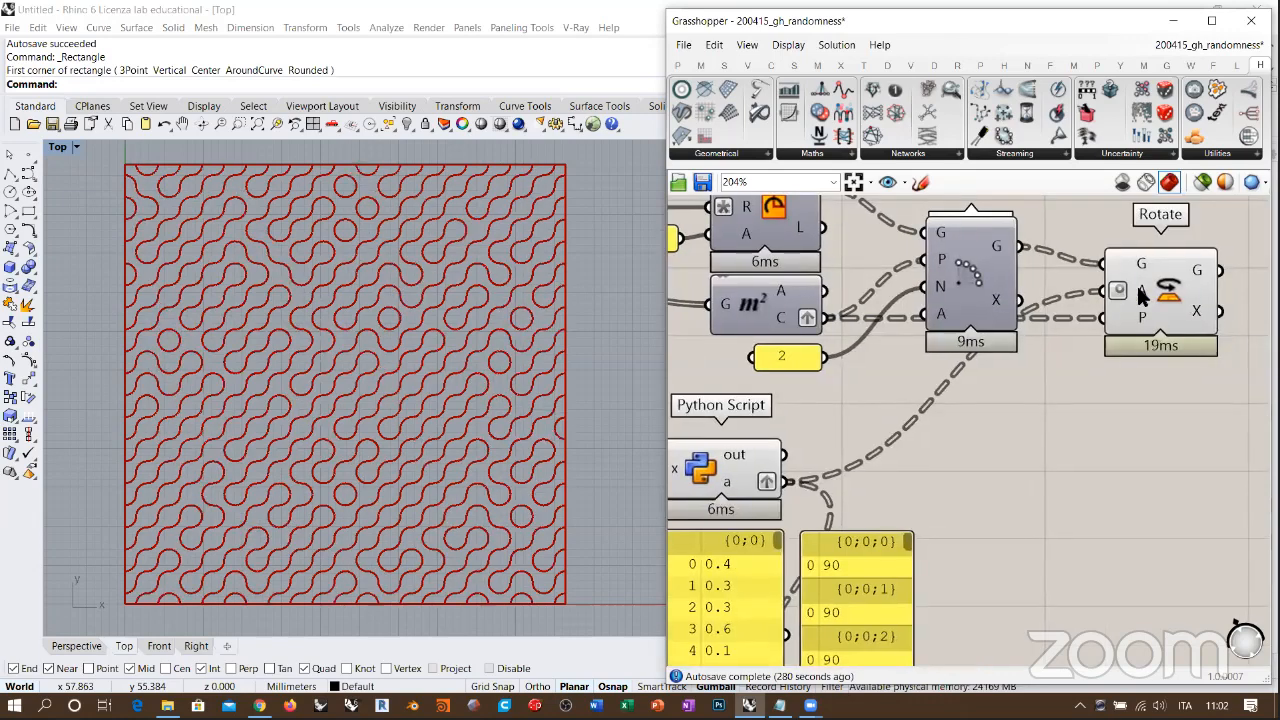
mouse_move(1138, 288)
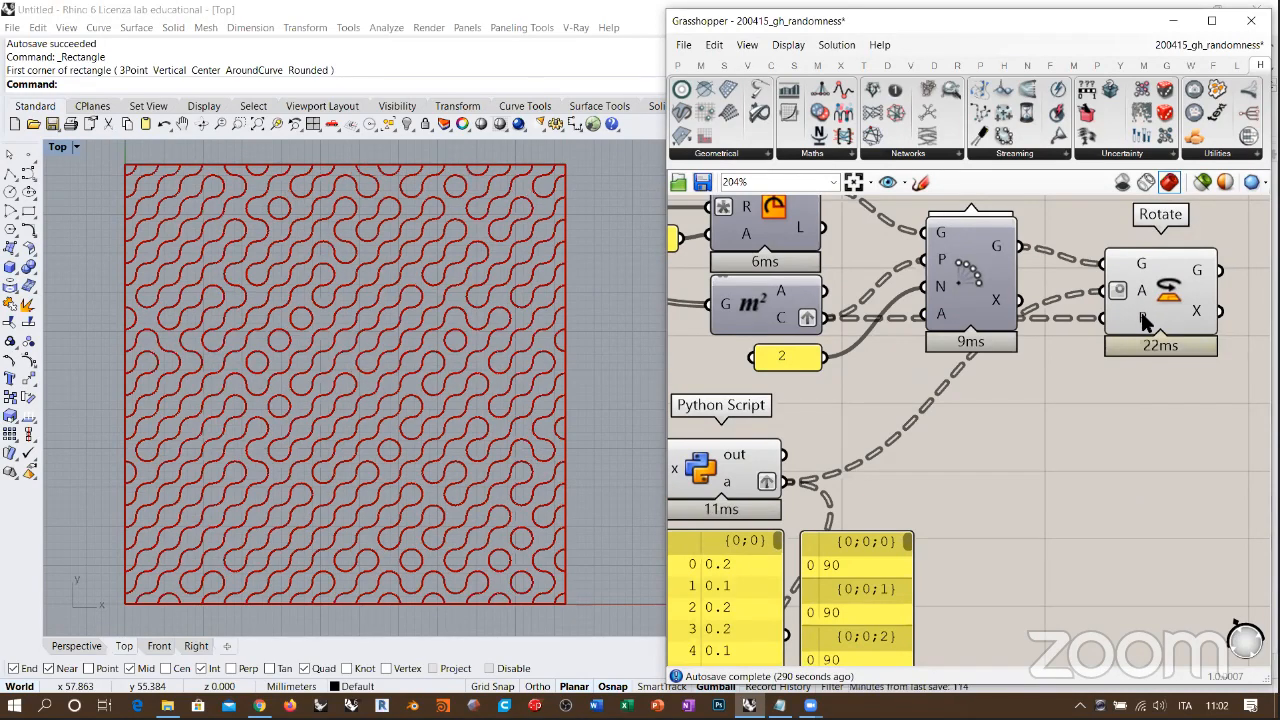
Step: Examine the Rotate component's angle and plane inputs, the whole definition and the arc pattern in the Top viewport
mouse_move(1141, 315)
mouse_move(786, 317)
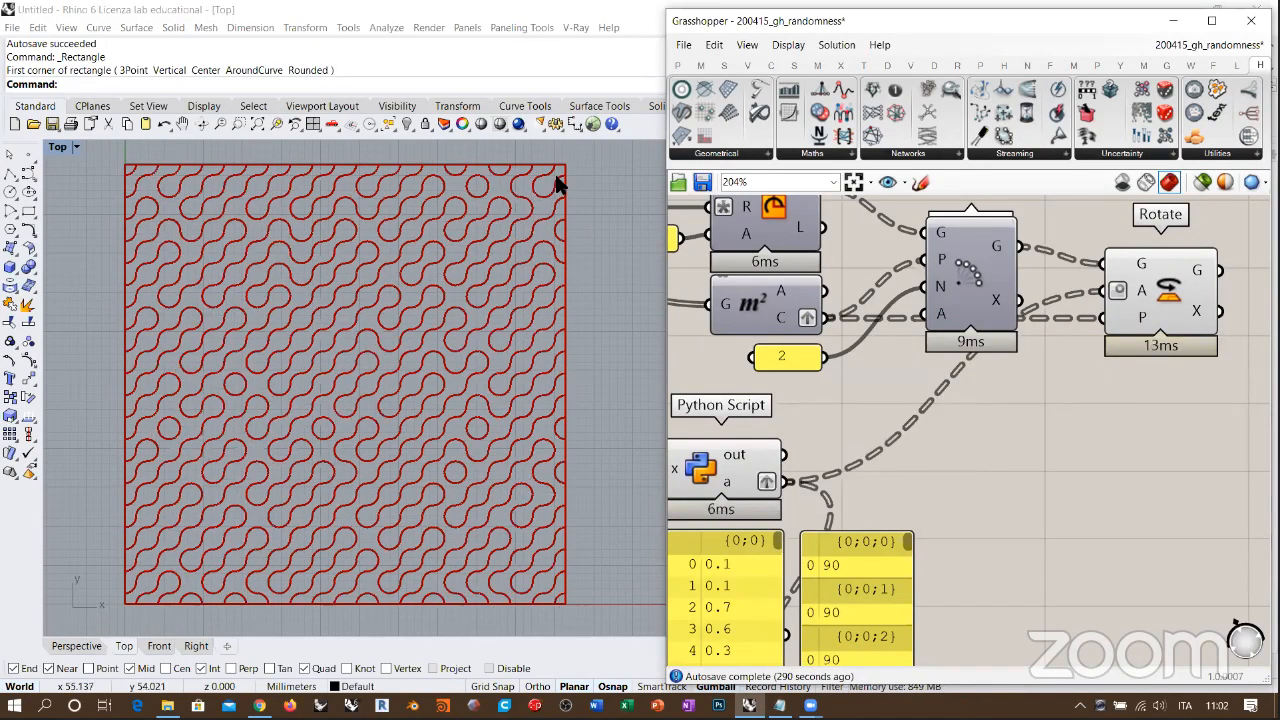
right_drag(1123, 354, 1166, 416)
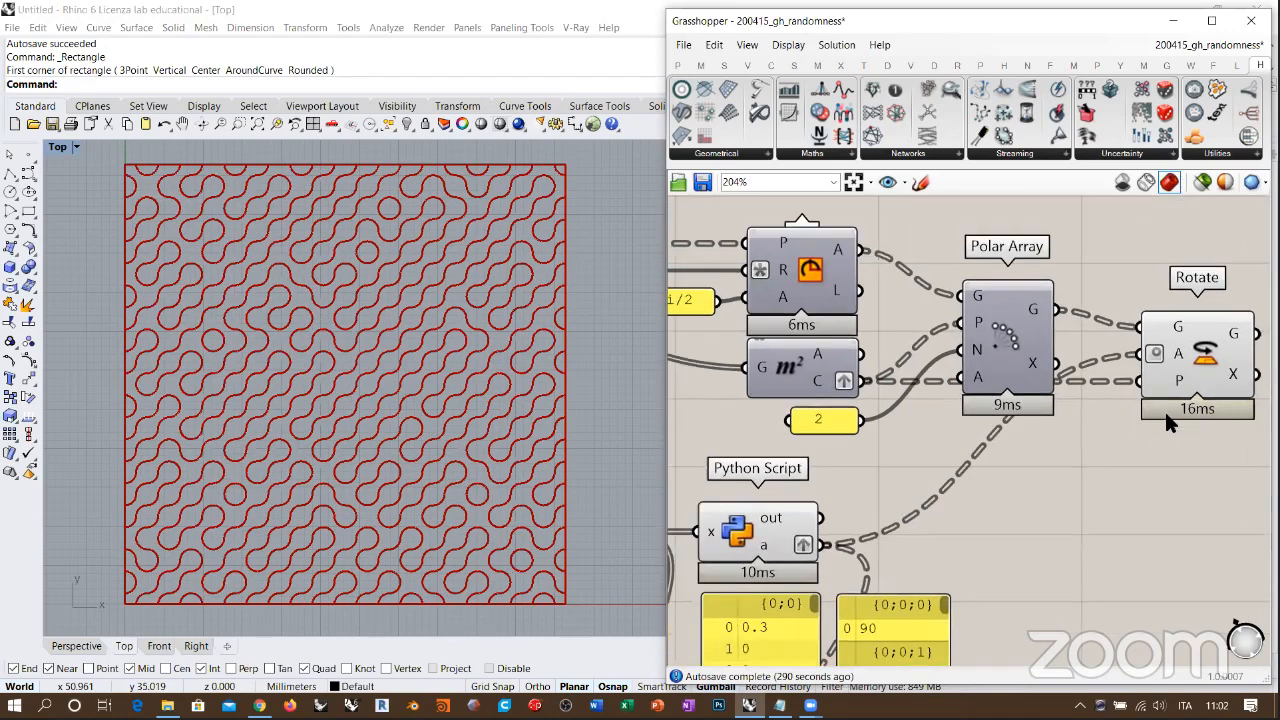
scroll(1174, 400, down, 5)
right_drag(1077, 382, 1126, 349)
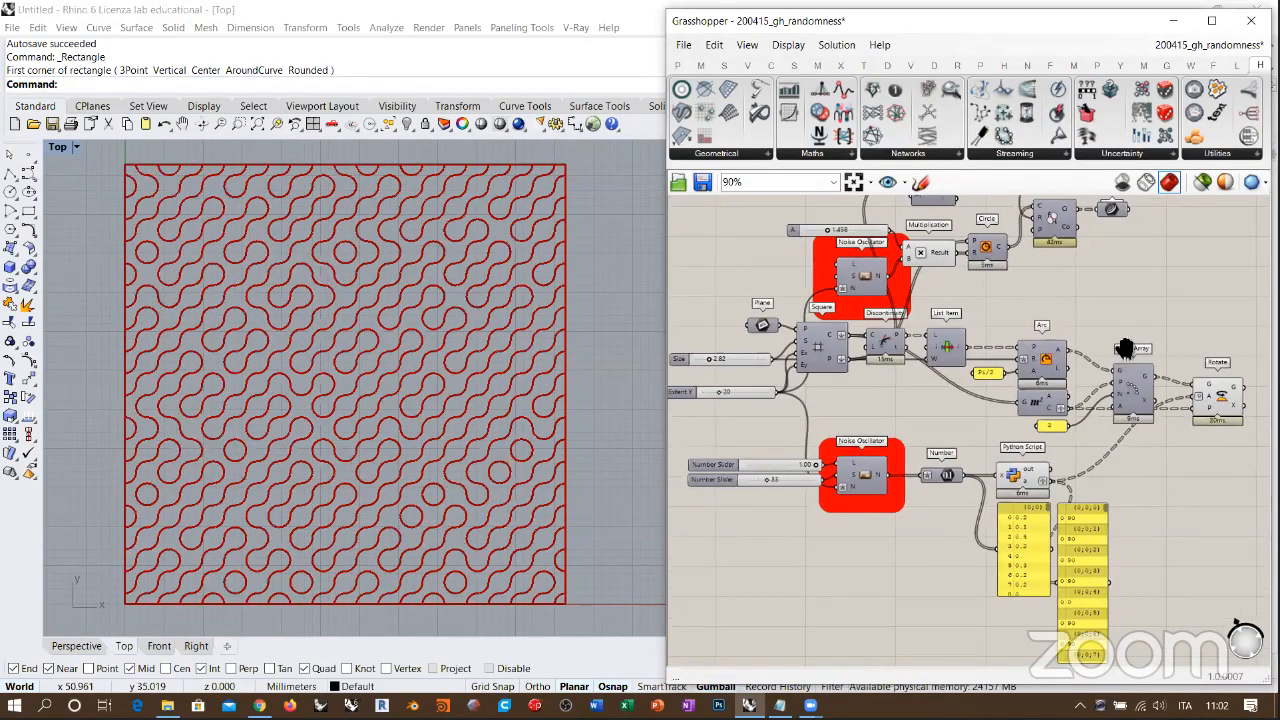
click(420, 338)
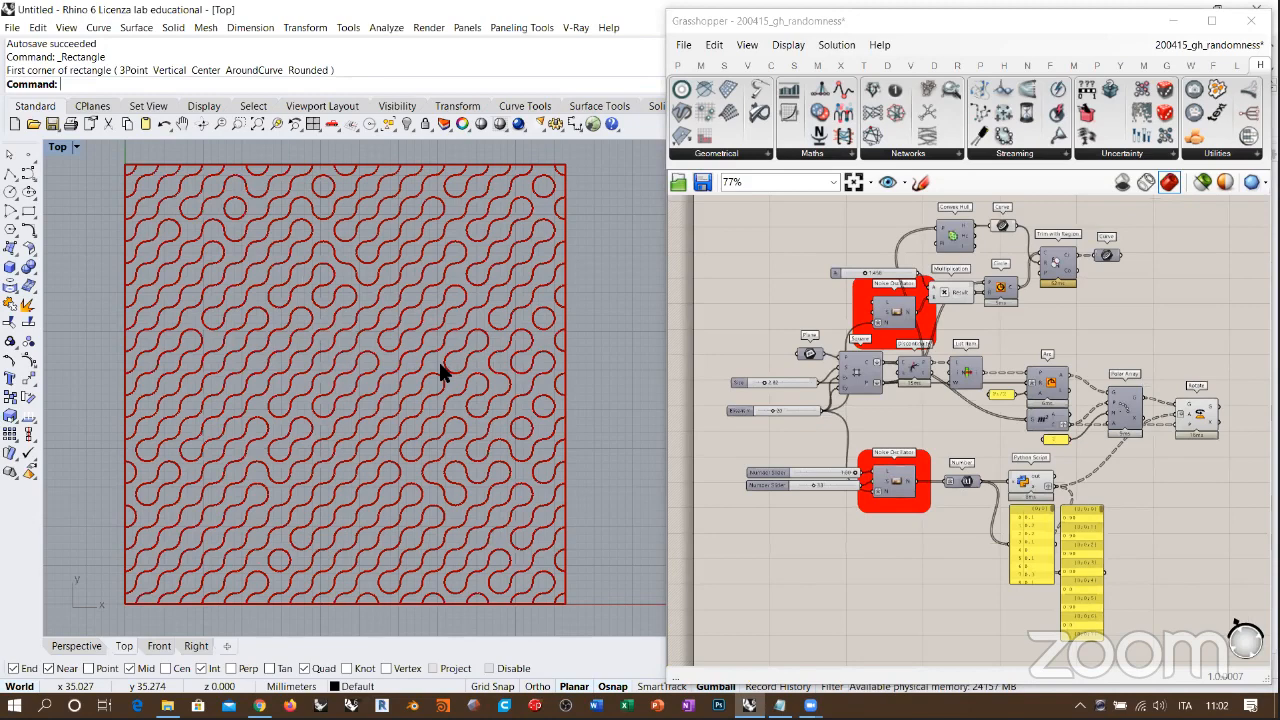
right_drag(432, 378, 446, 382)
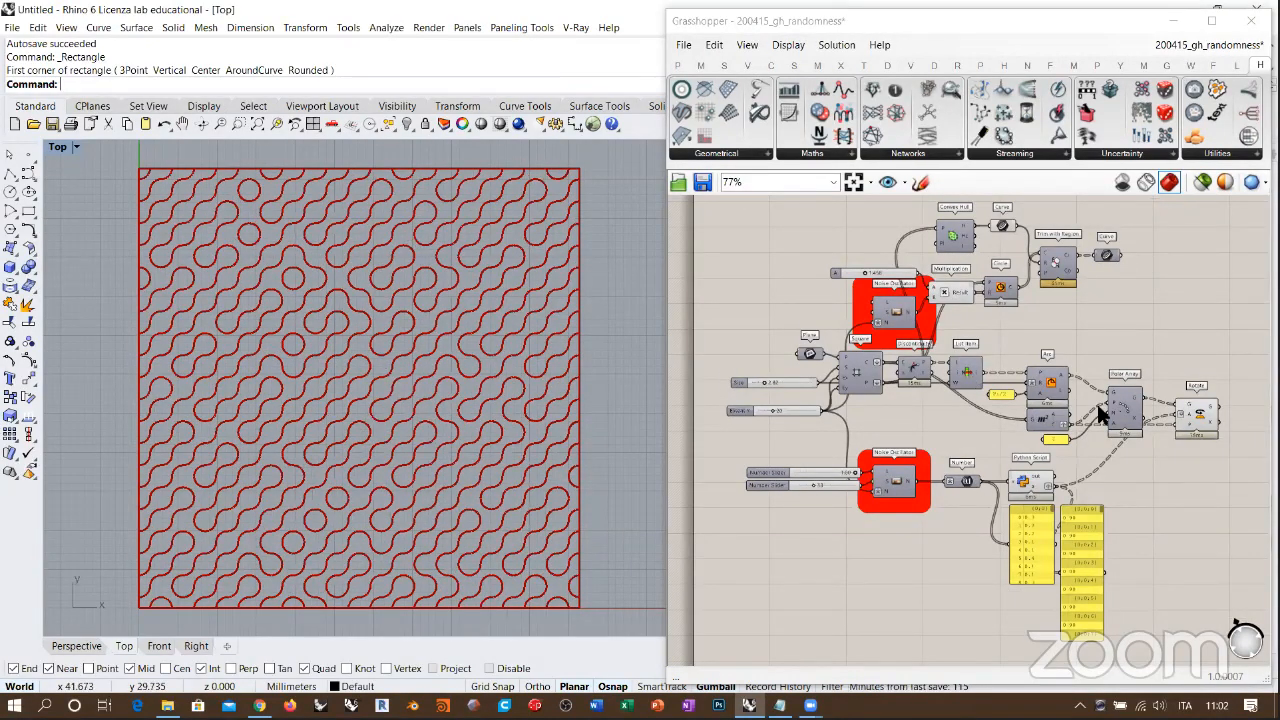
right_drag(1103, 434, 965, 415)
right_drag(1143, 440, 1050, 428)
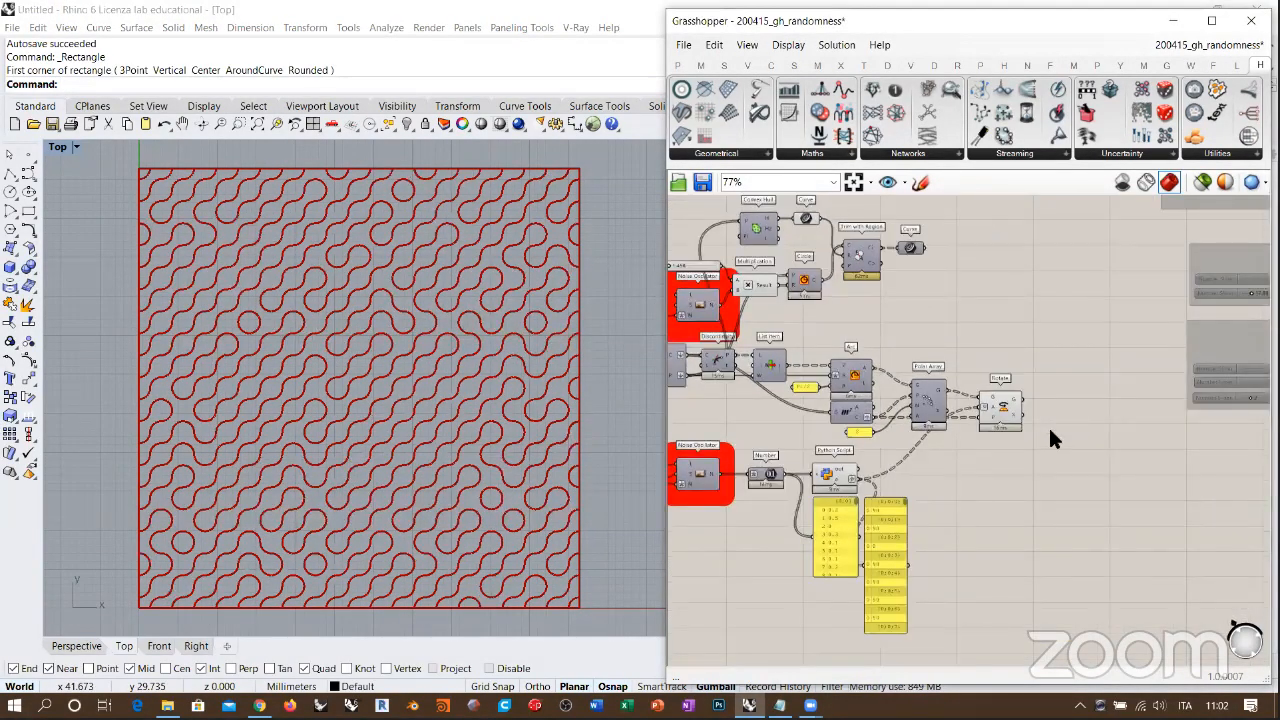
Step: Add a Join Curves component beside Rotate and feed it Rotate's geometry output
scroll(1050, 428, up, 5)
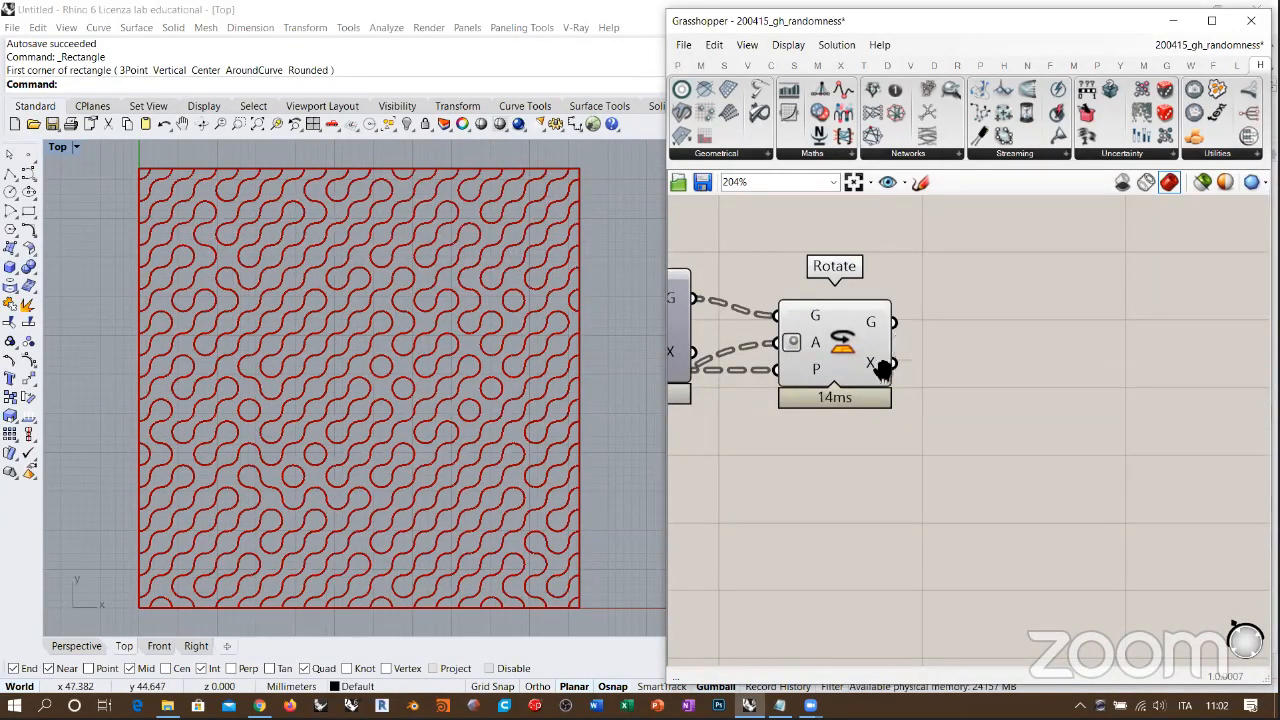
scroll(976, 382, up, 3)
double_click(974, 379)
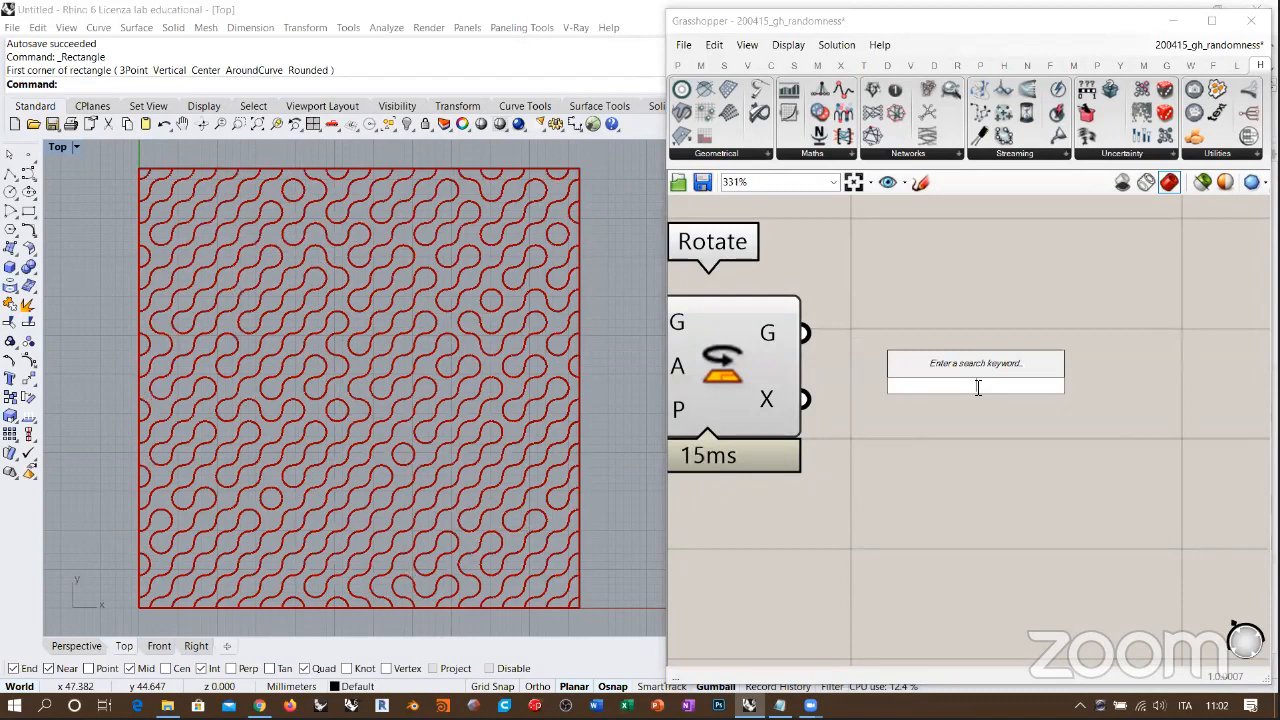
text(join)
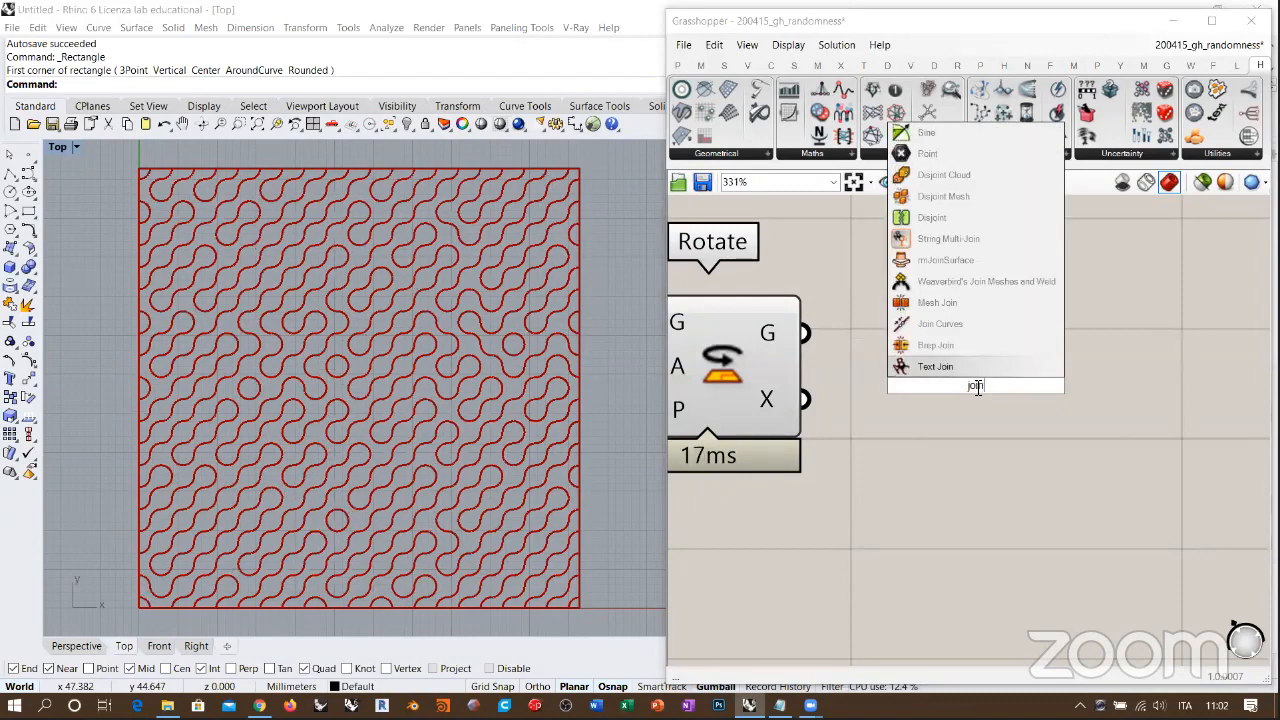
click(938, 323)
drag(829, 338, 909, 354)
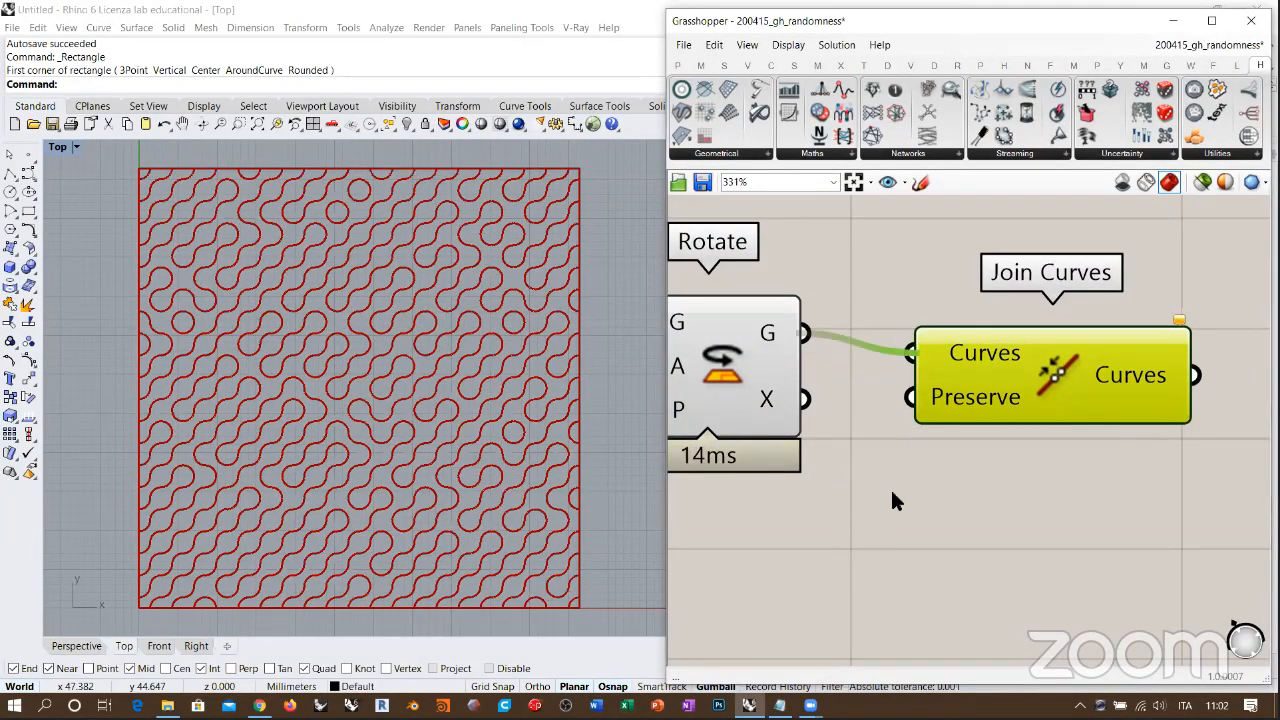
drag(1024, 371, 1037, 351)
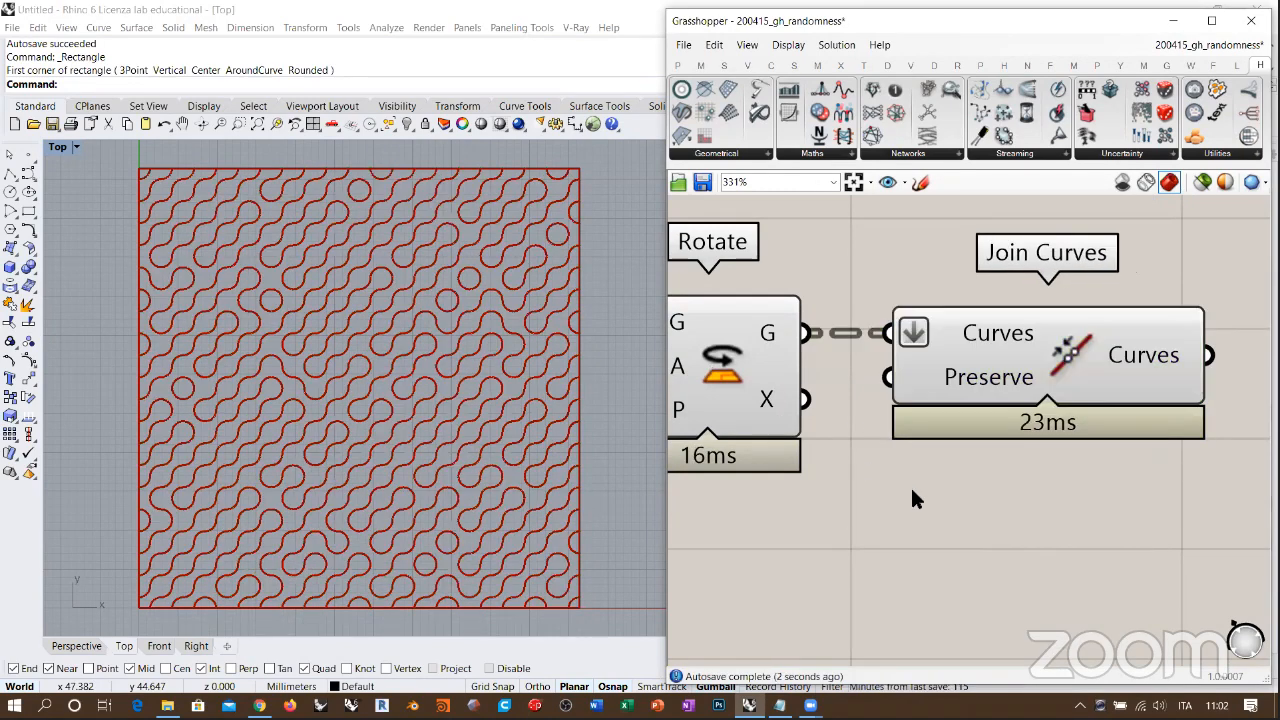
Step: Flatten the Join Curves input, hide the Rotate preview and inspect the joined curves output
click(775, 425)
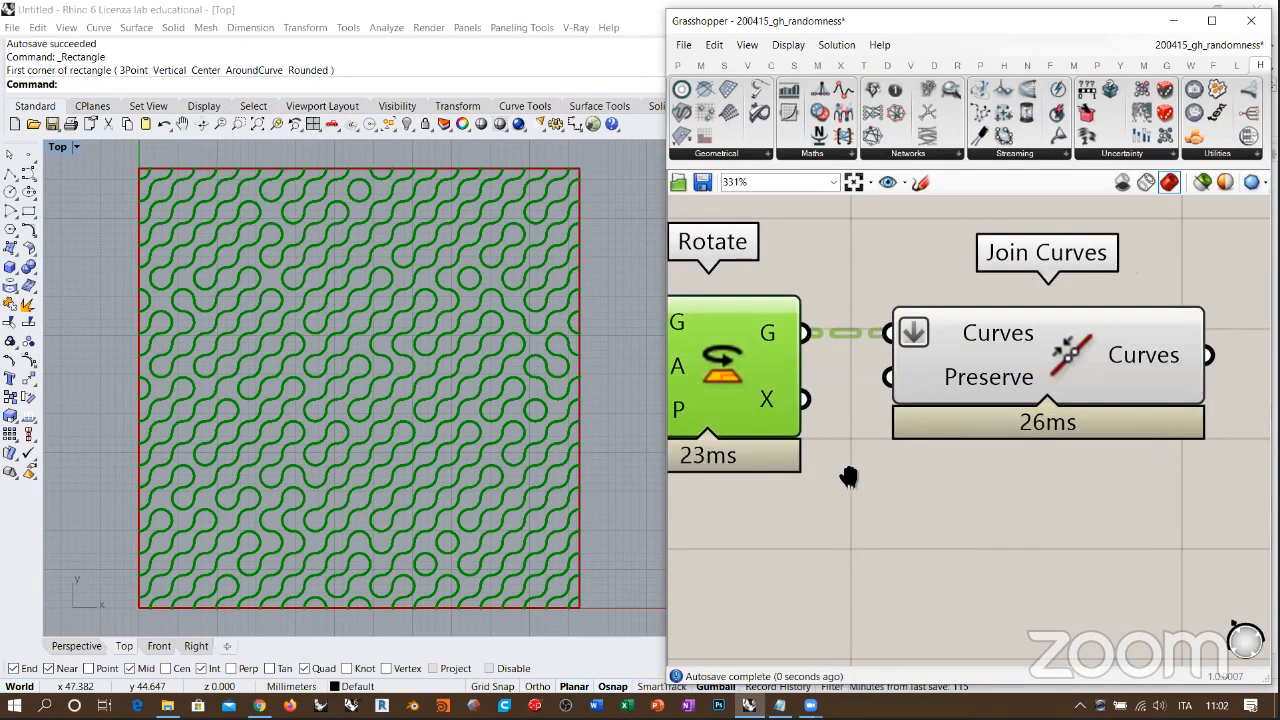
click(849, 474)
right_drag(1137, 359, 996, 364)
mouse_move(996, 365)
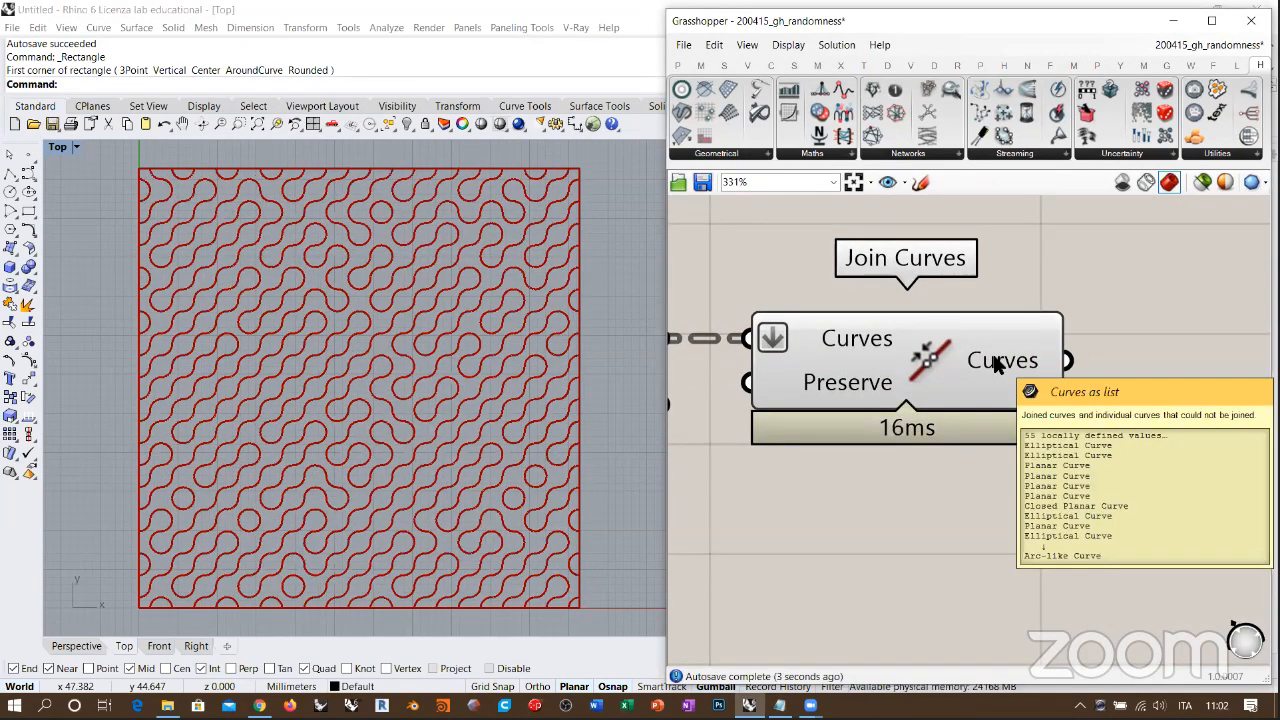
right_drag(996, 365, 912, 345)
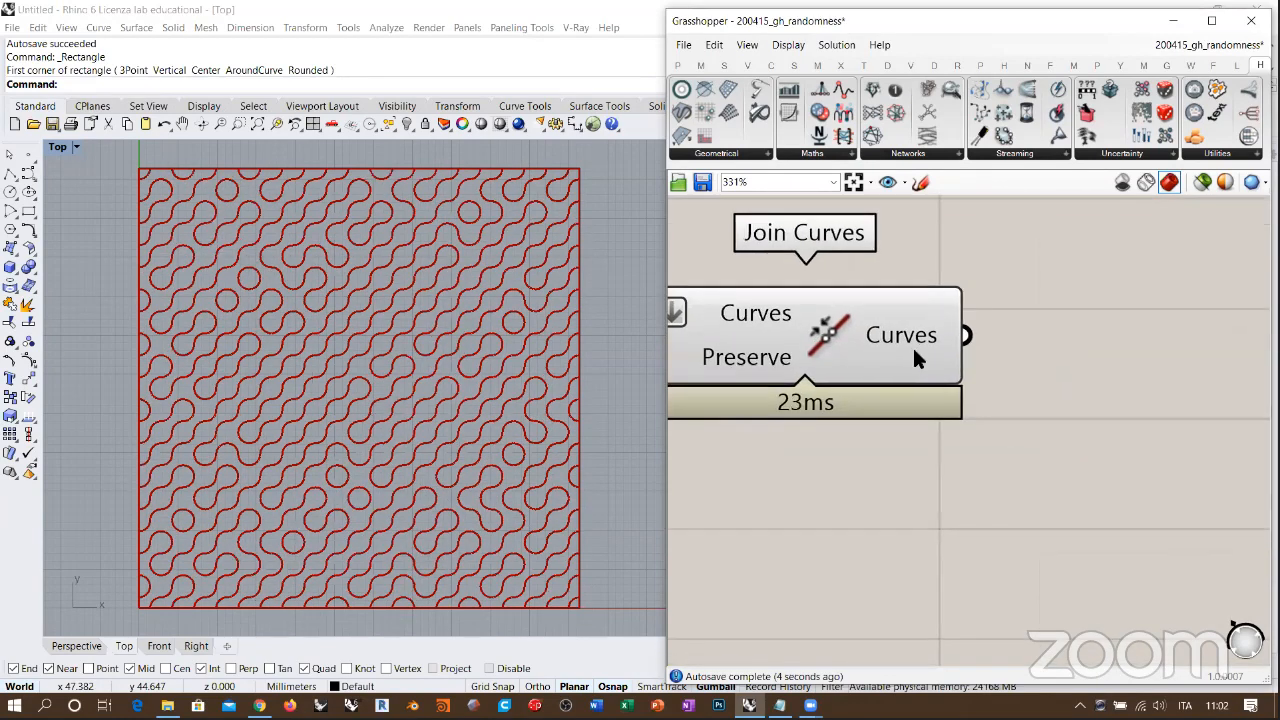
Step: Add a List Item component fed by the joined curves and hide the Join Curves preview
scroll(912, 345, down, 3)
double_click(1043, 458)
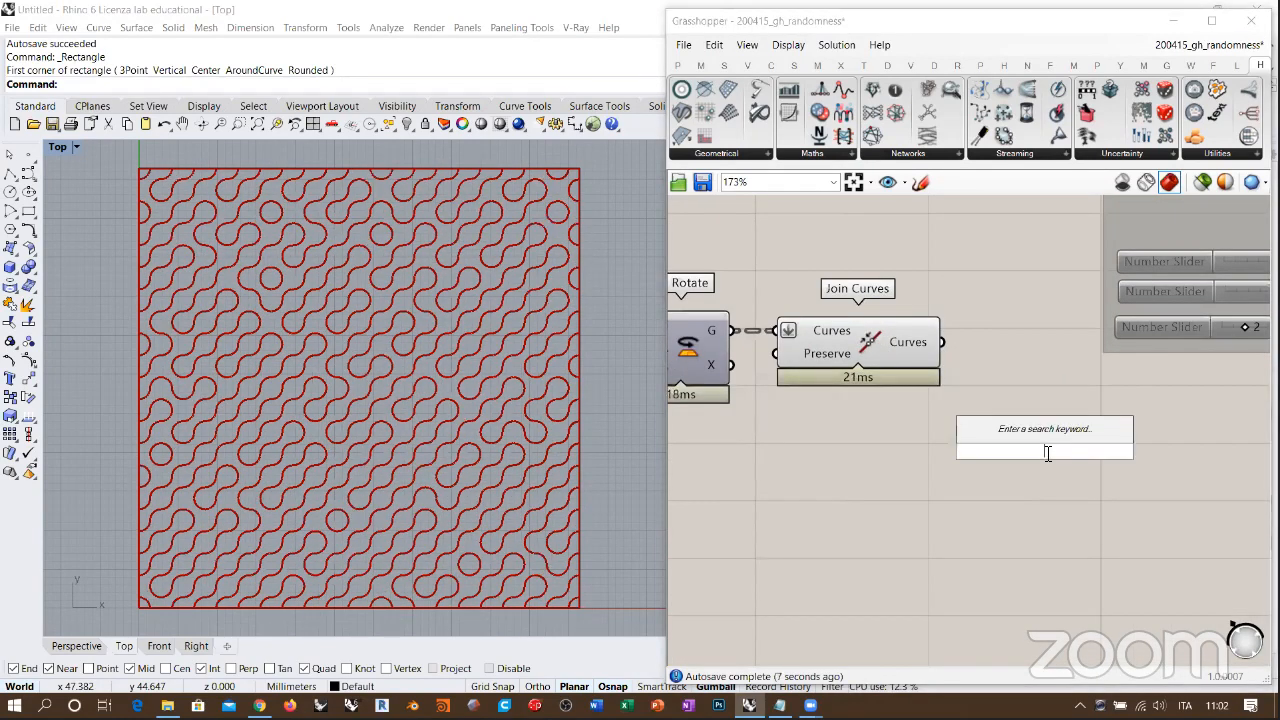
text(item)
click(1022, 412)
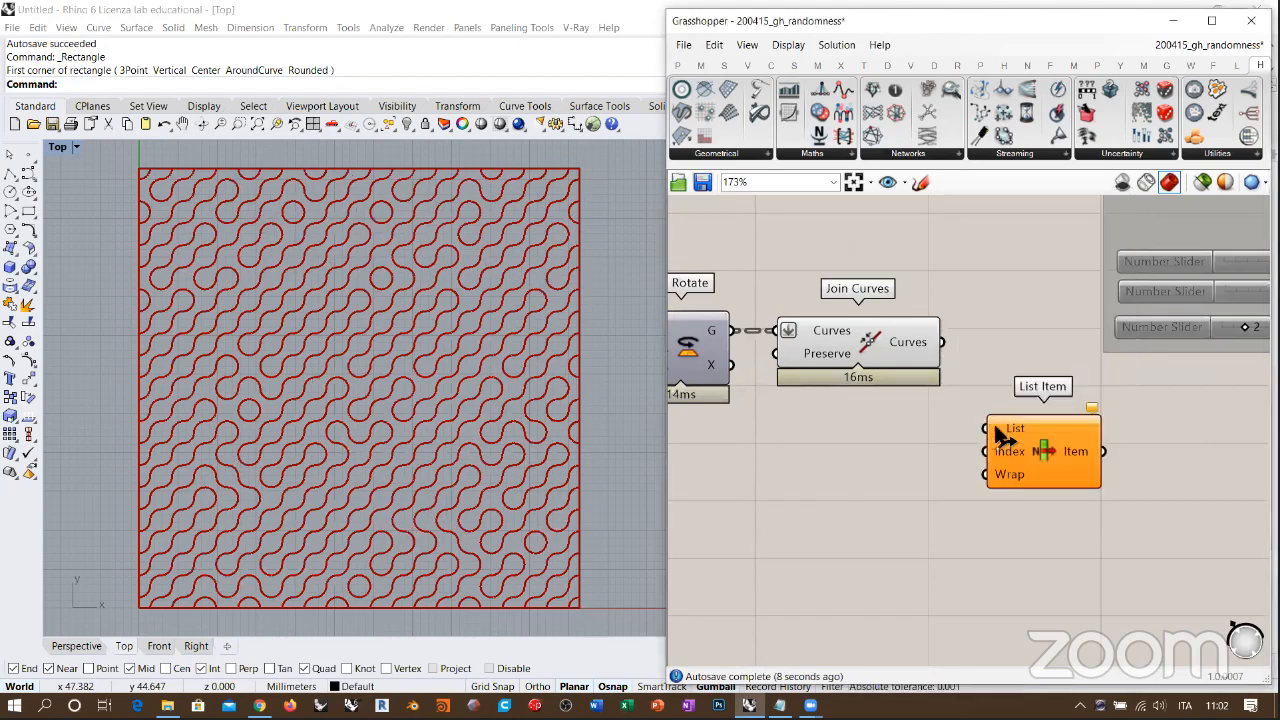
drag(987, 429, 936, 343)
click(867, 345)
click(895, 470)
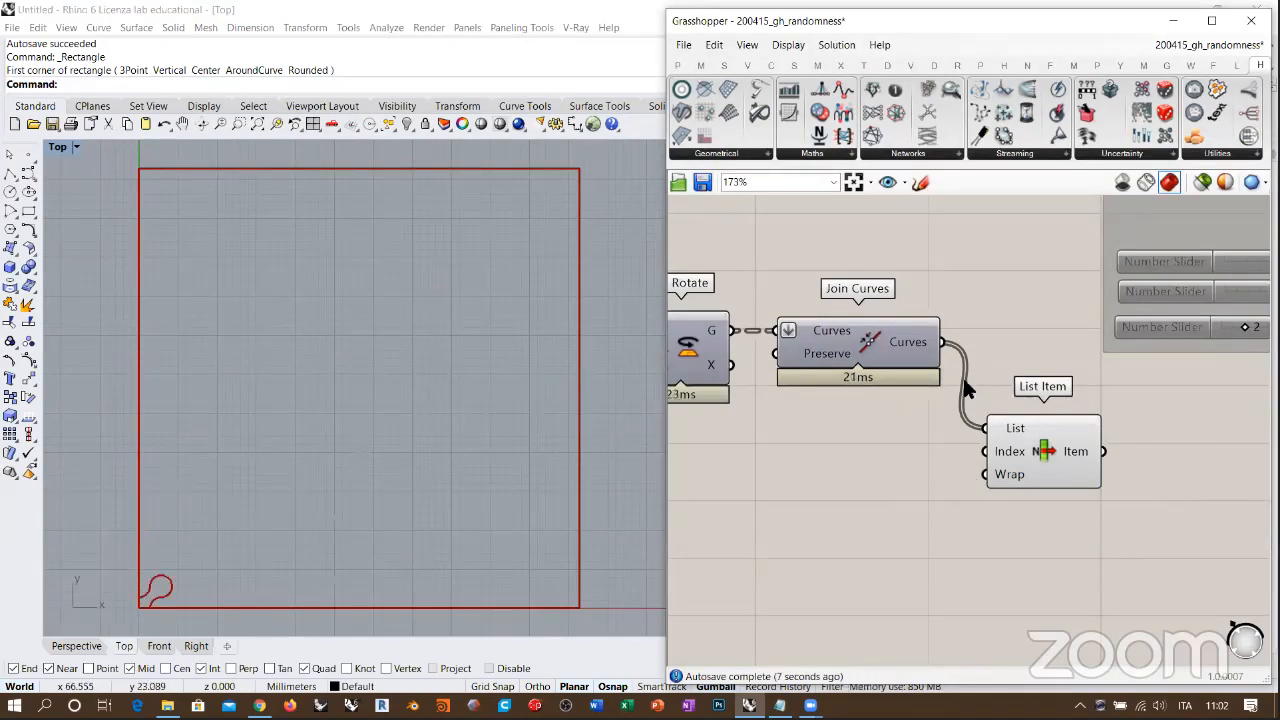
Step: Create a number slider at 11, connect it to List Item's index and lower it to 5 to isolate single joined curves
double_click(918, 479)
text(11)
key(Return)
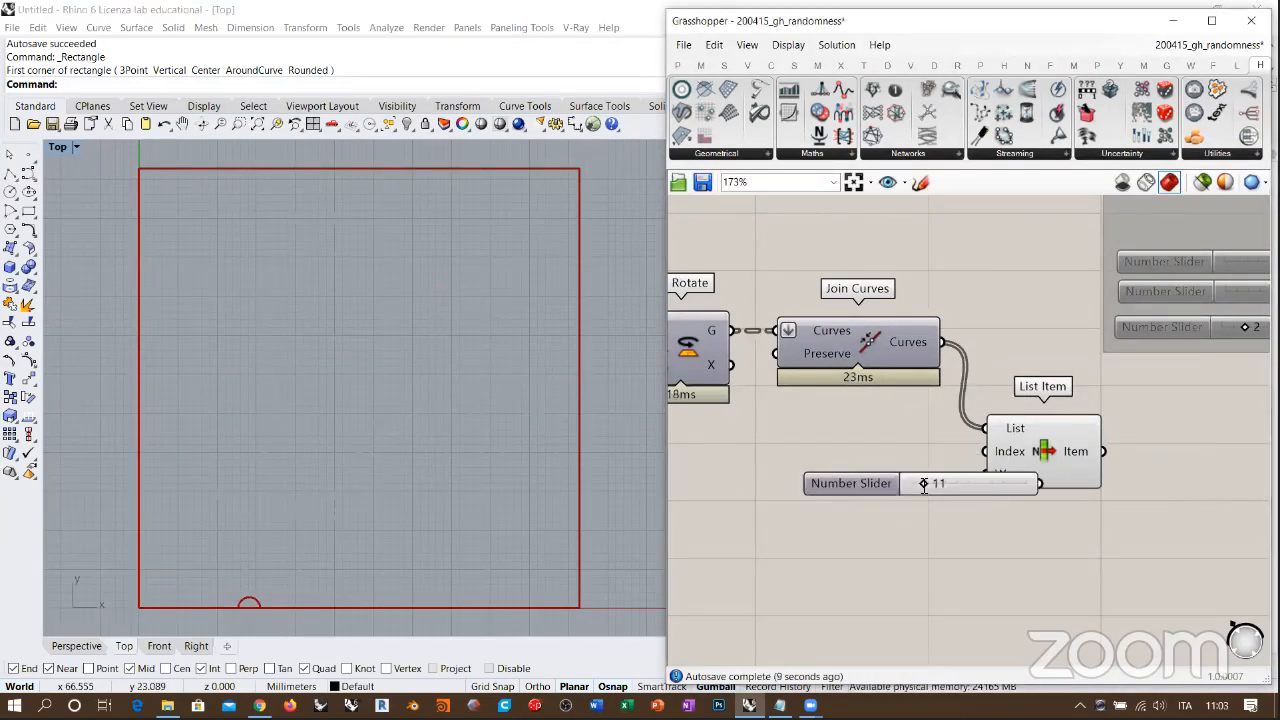
drag(990, 483, 893, 464)
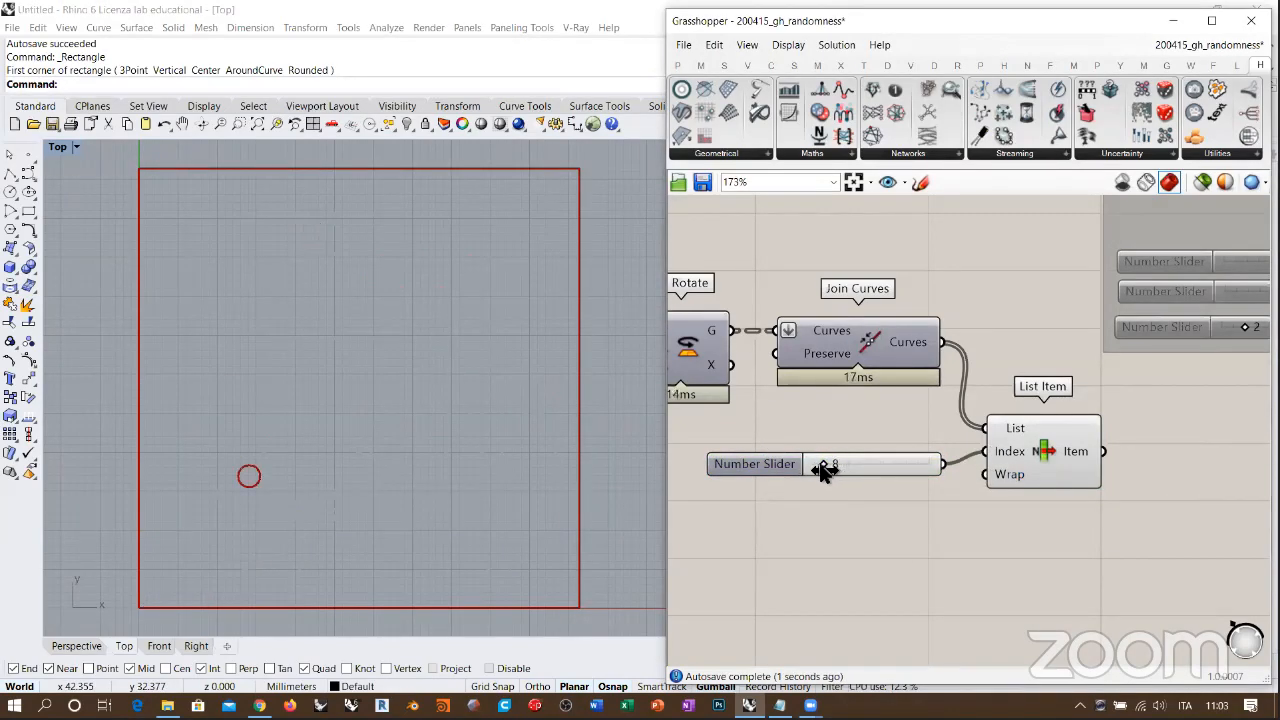
click(428, 364)
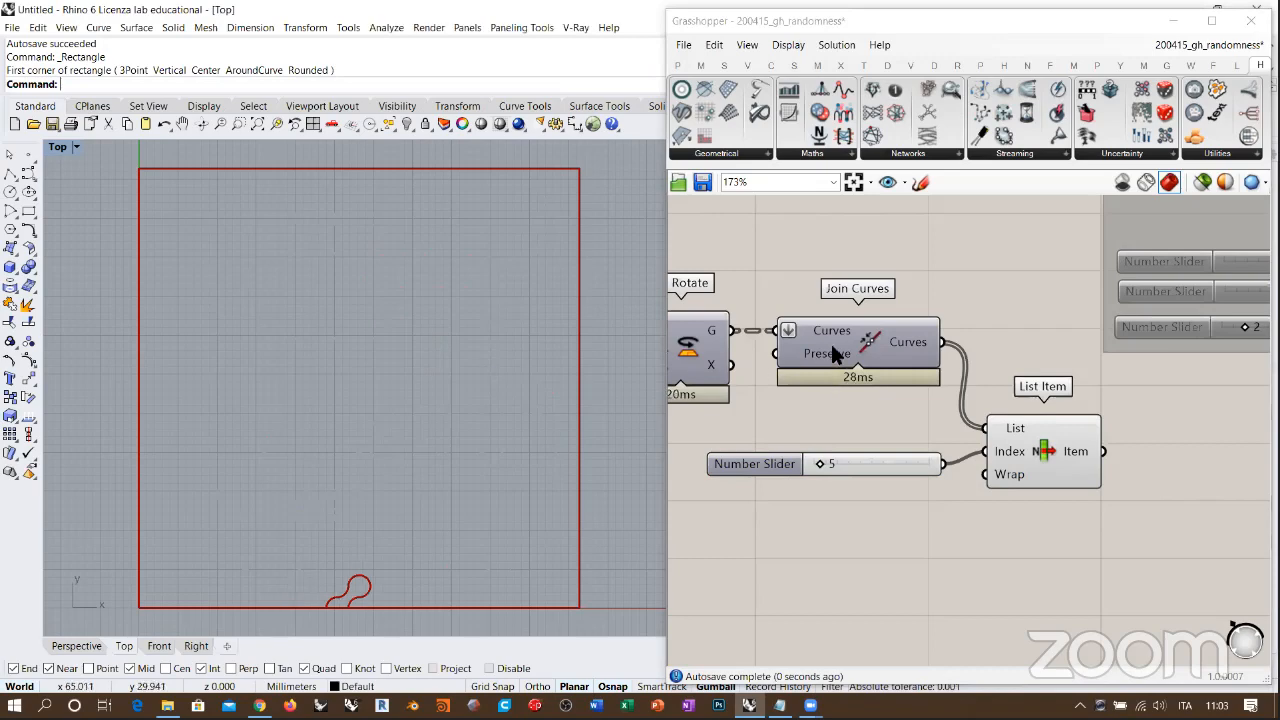
Step: Restore the Rotate preview and delete the Join Curves, List Item and index slider
right_drag(834, 383, 899, 394)
click(737, 371)
click(895, 548)
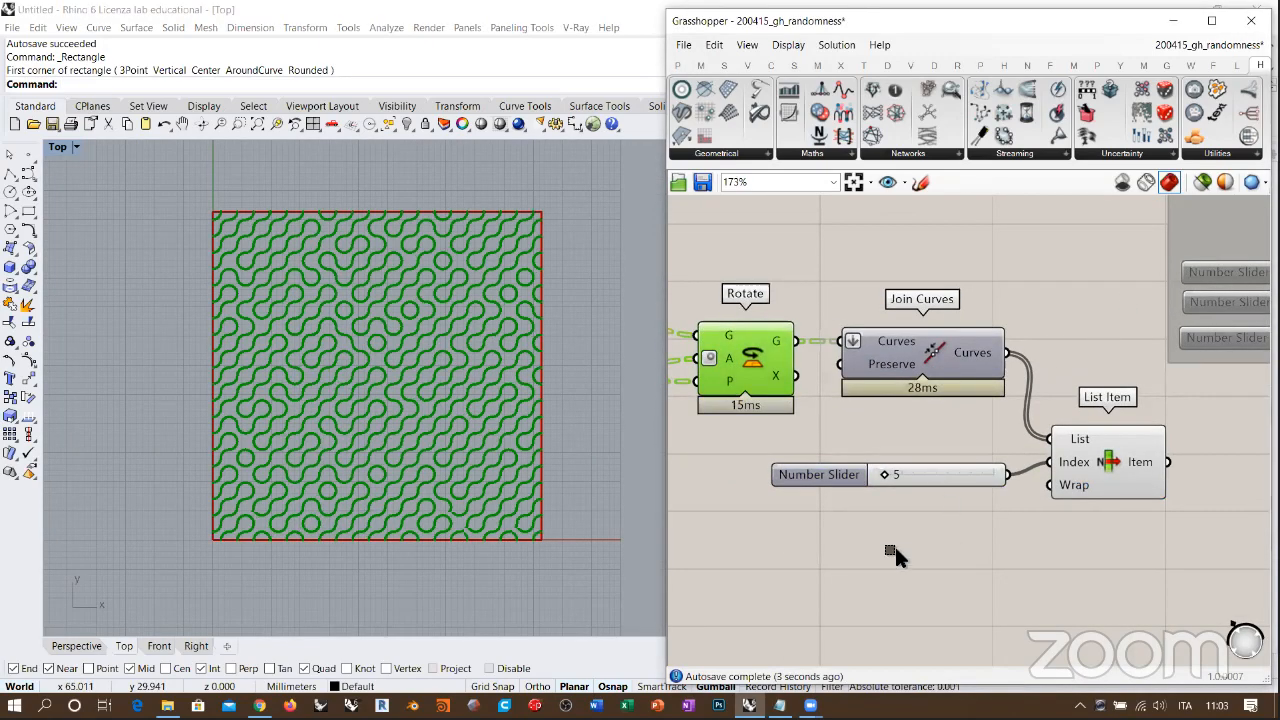
drag(886, 540, 1075, 365)
key(Delete)
Step: Widen the Grasshopper window and recentre the tile pattern in the narrower Top viewport
right_drag(905, 433, 1030, 476)
scroll(1030, 476, down, 2)
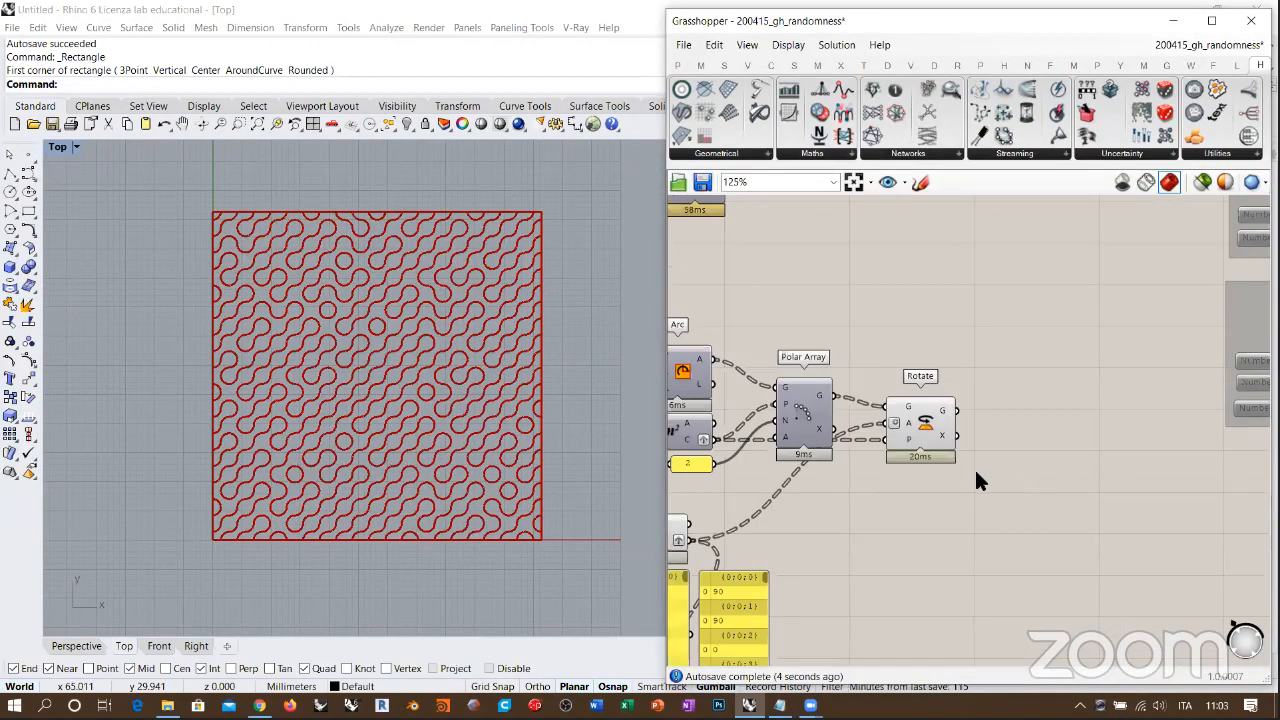
scroll(978, 478, down, 4)
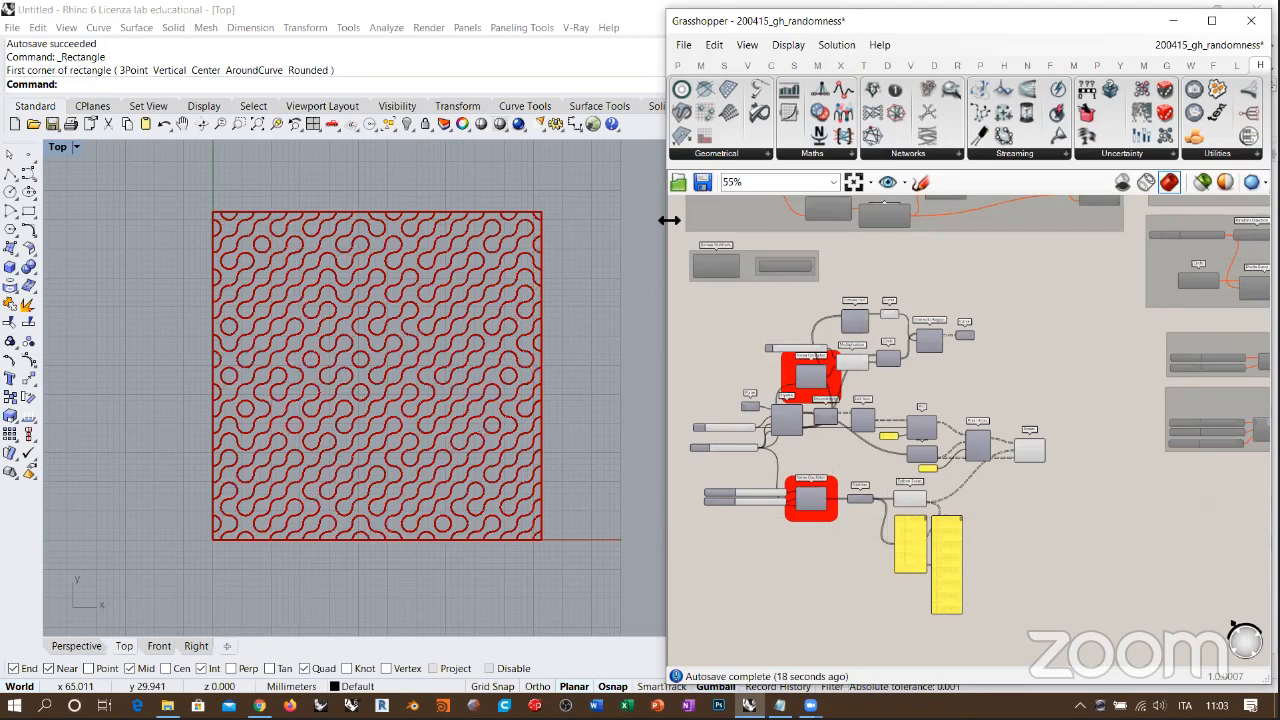
right_drag(390, 319, 308, 330)
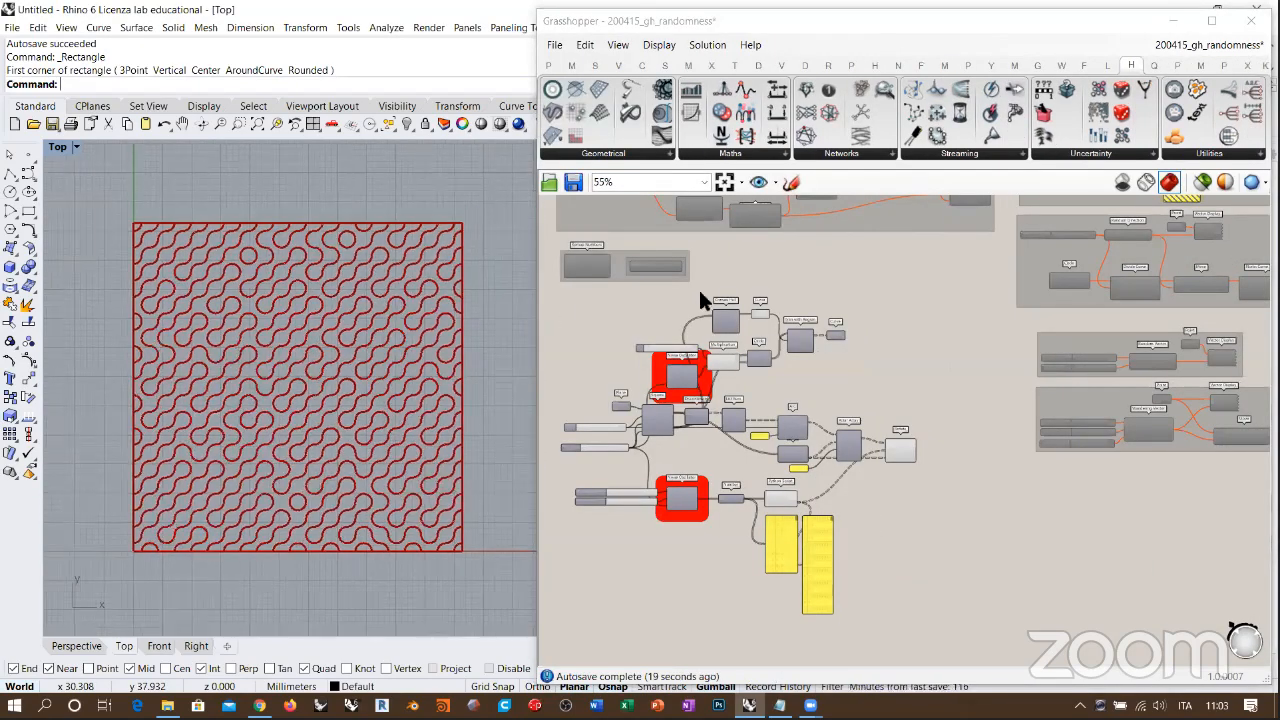
click(884, 294)
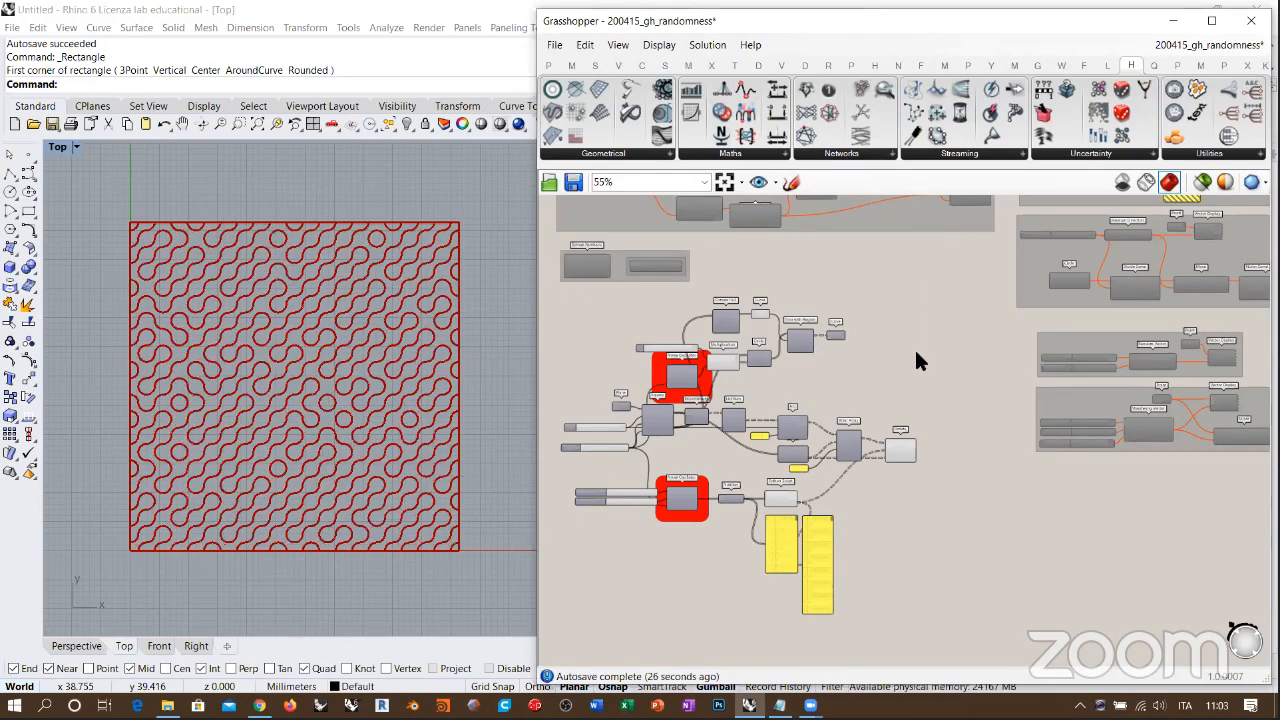
Step: Add an Ovulate component in the empty canvas area above Rotate
click(1205, 155)
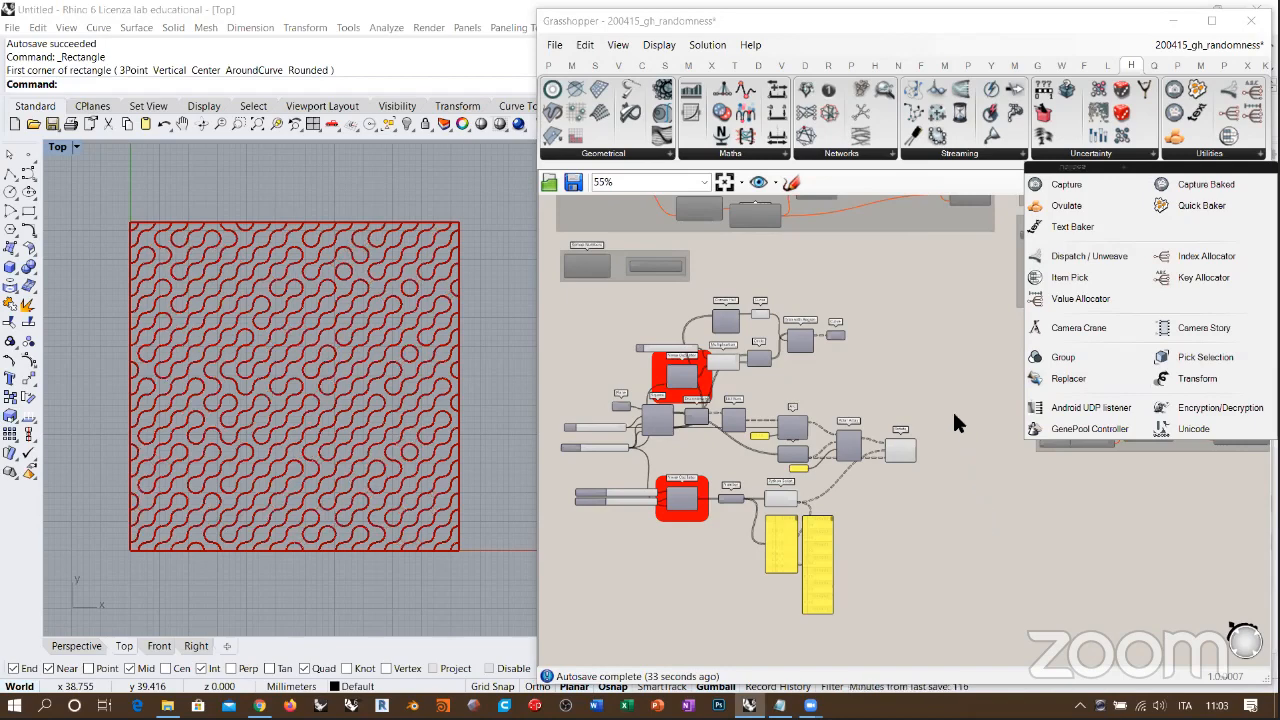
click(1083, 205)
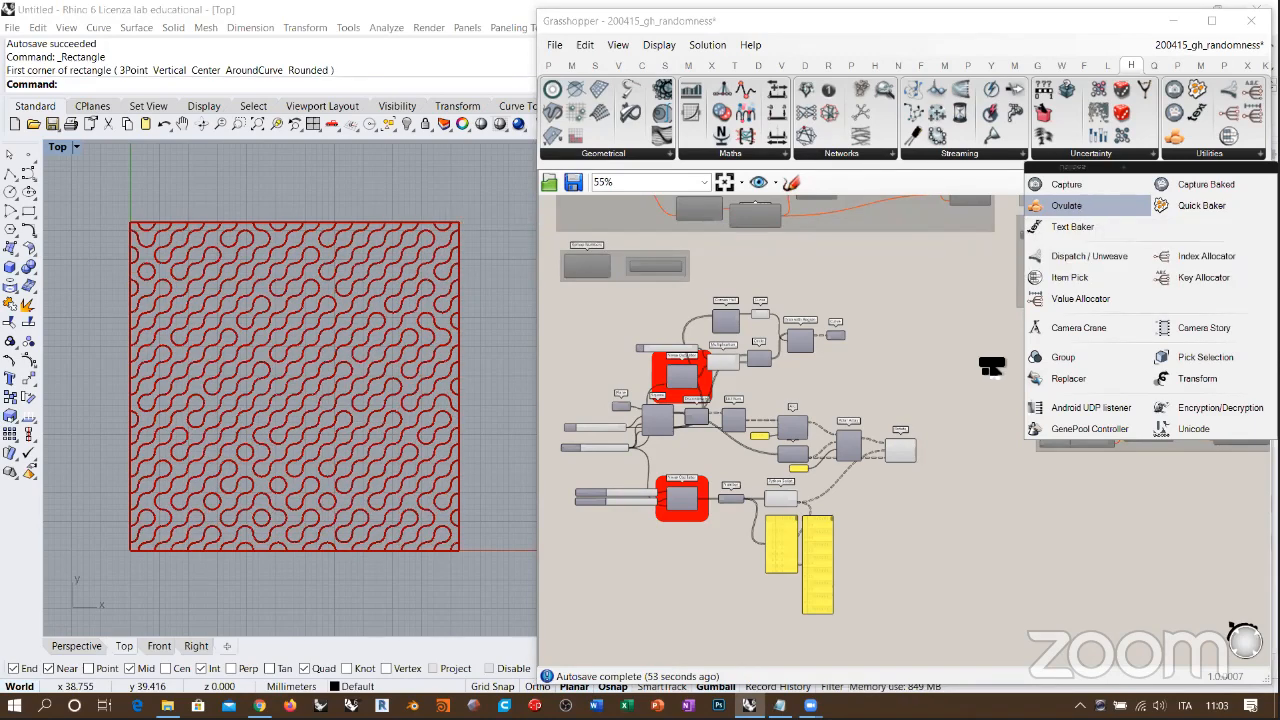
click(964, 361)
scroll(964, 355, up, 3)
scroll(962, 342, up, 3)
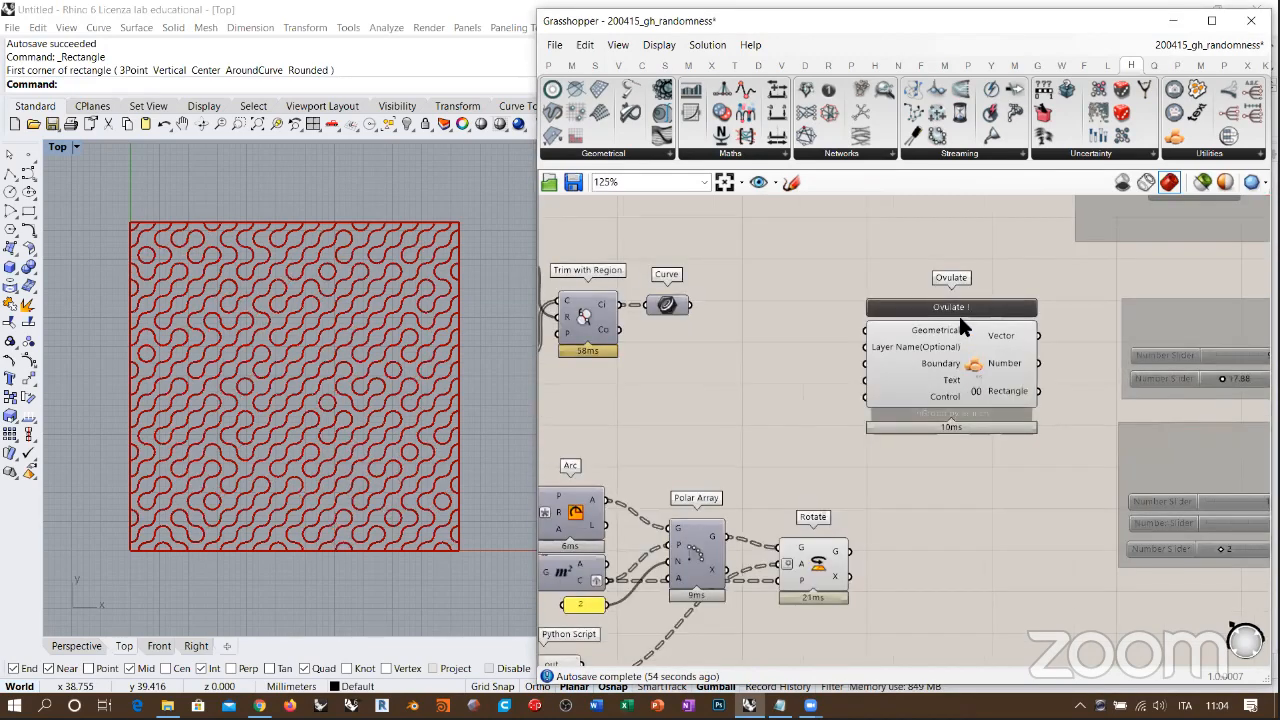
scroll(997, 278, up, 2)
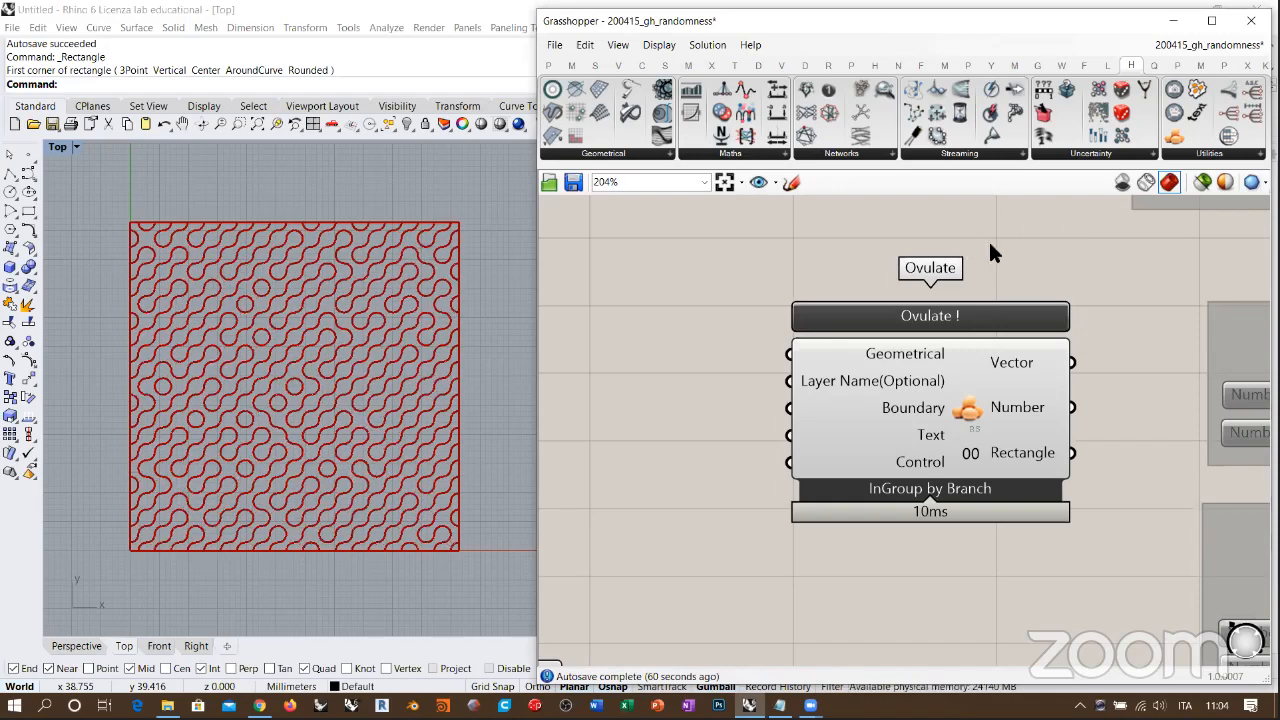
Step: Add a Quick Baker component just below the Ovulate component
click(1177, 153)
drag(972, 492, 852, 626)
right_drag(856, 625, 800, 419)
drag(800, 432, 940, 442)
click(1045, 352)
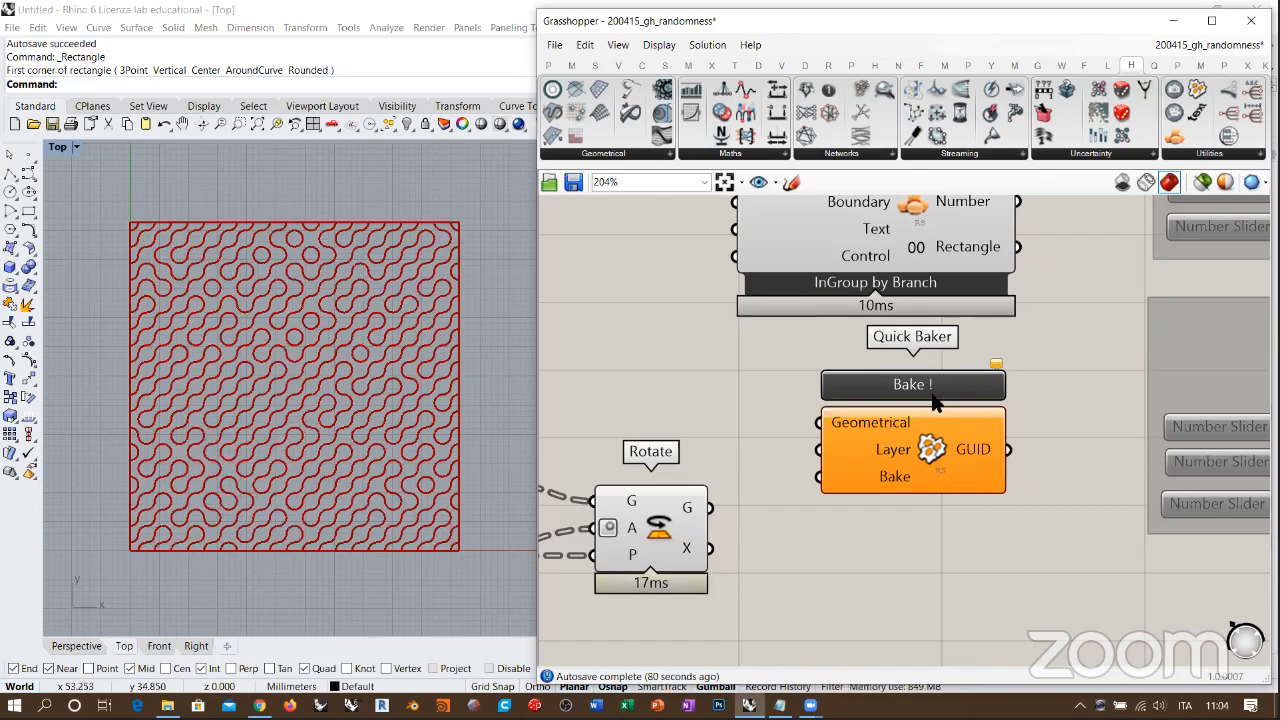
Step: Set the Square grid's Size slider to 2.82 and its Extent Y slider to 17
right_drag(612, 268, 628, 348)
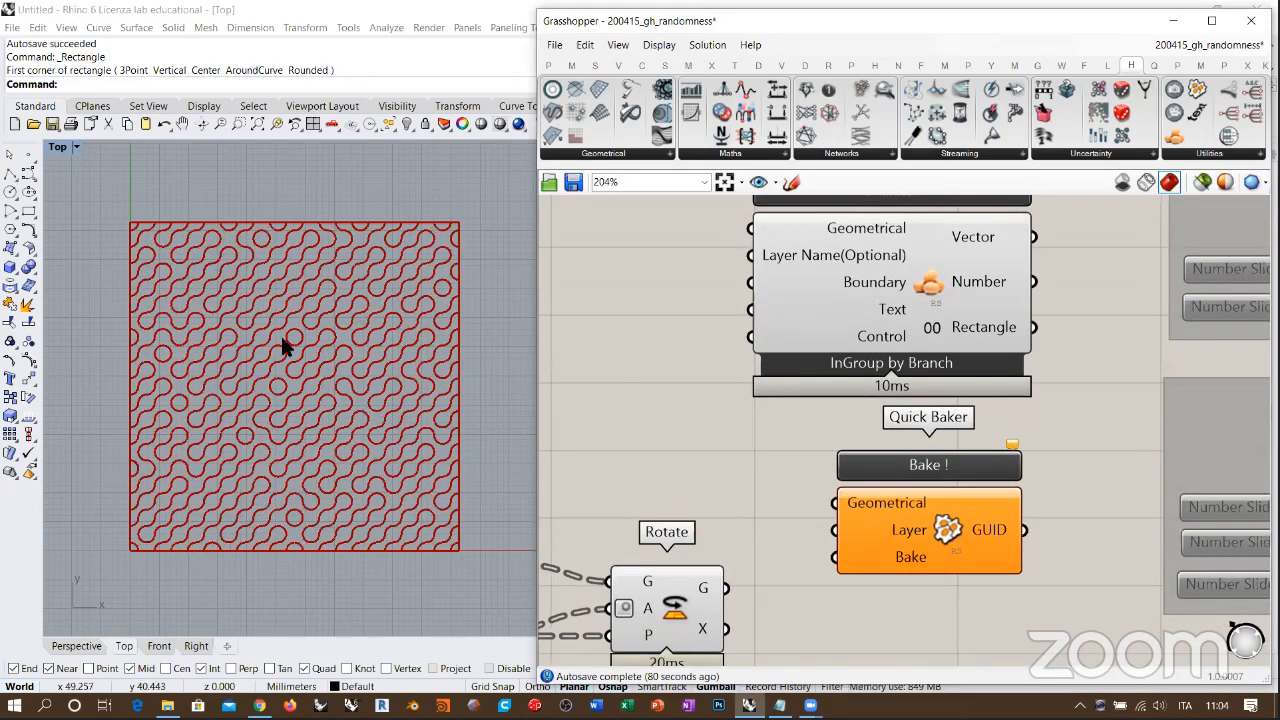
scroll(668, 325, down, 5)
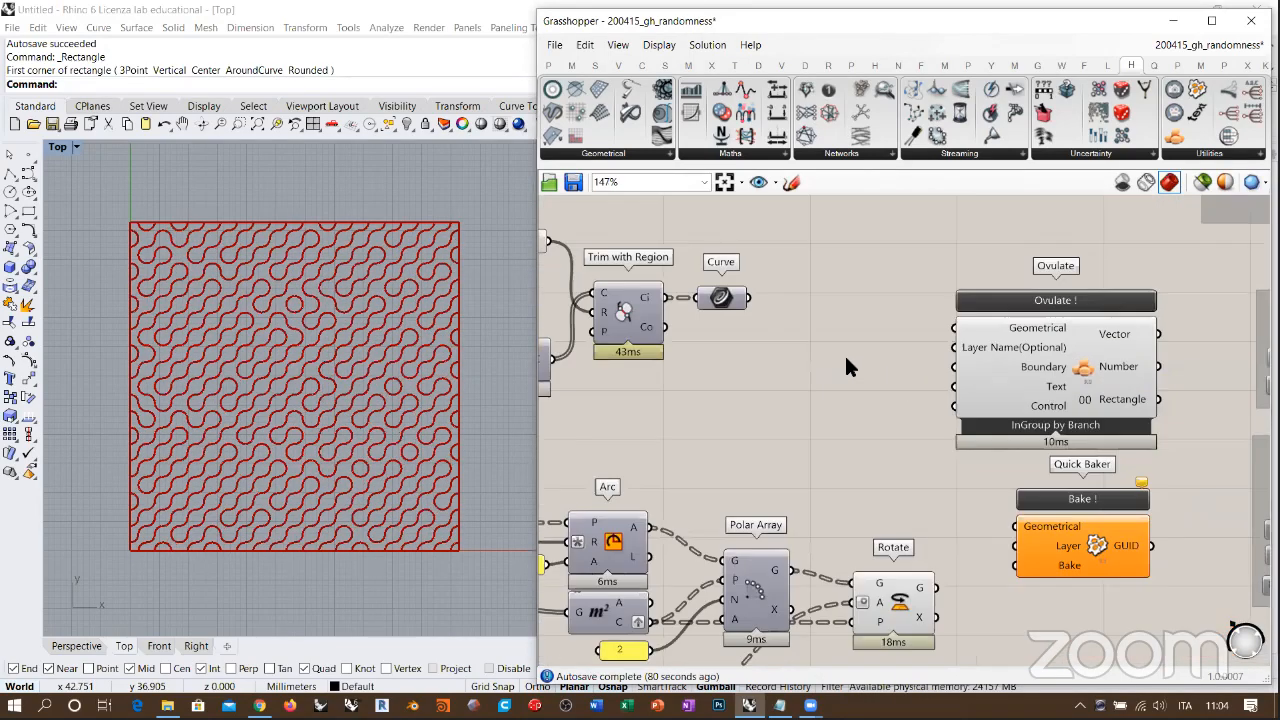
right_drag(948, 337, 952, 328)
right_drag(833, 366, 878, 350)
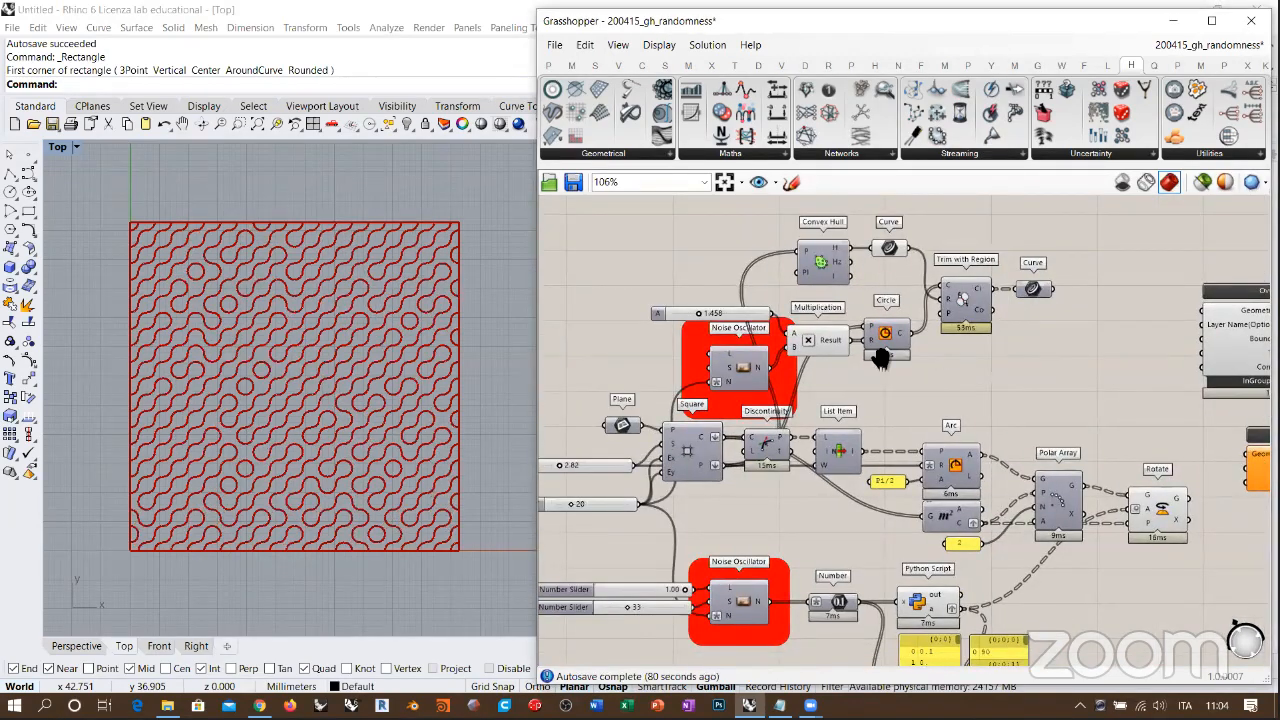
scroll(935, 318, down, 1)
right_drag(1096, 305, 1126, 276)
scroll(644, 397, up, 2)
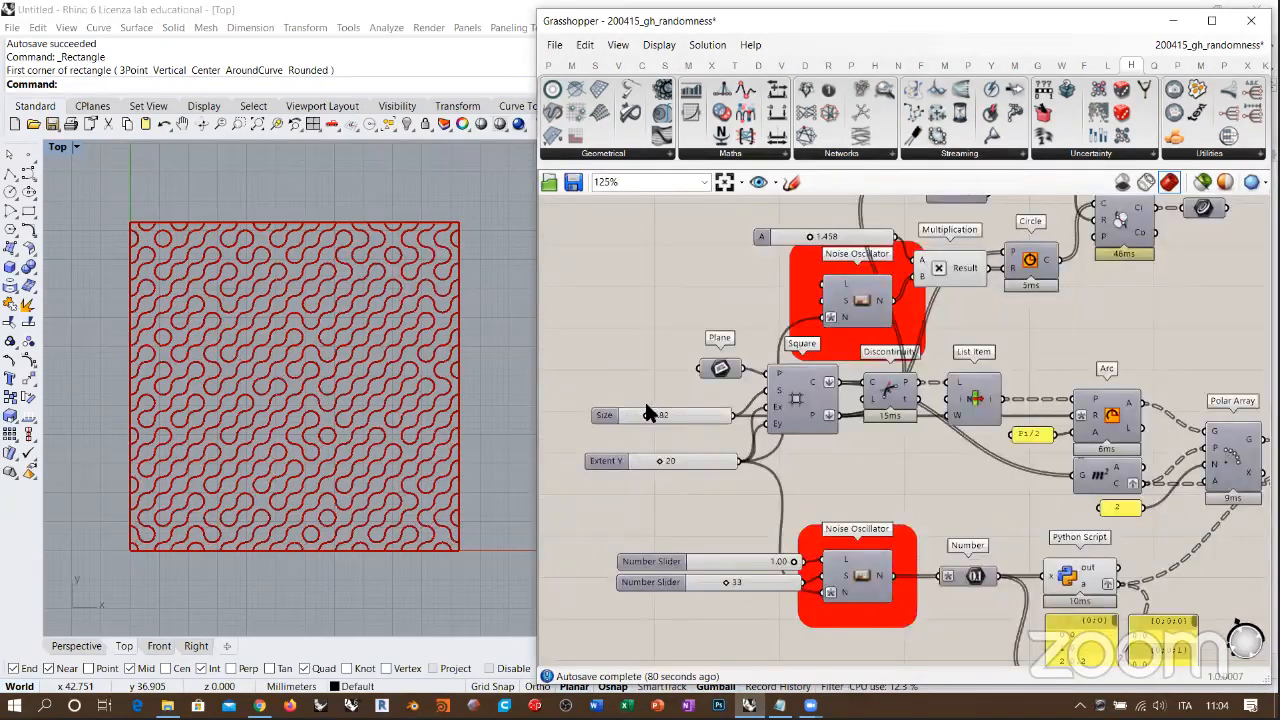
scroll(645, 425, up, 2)
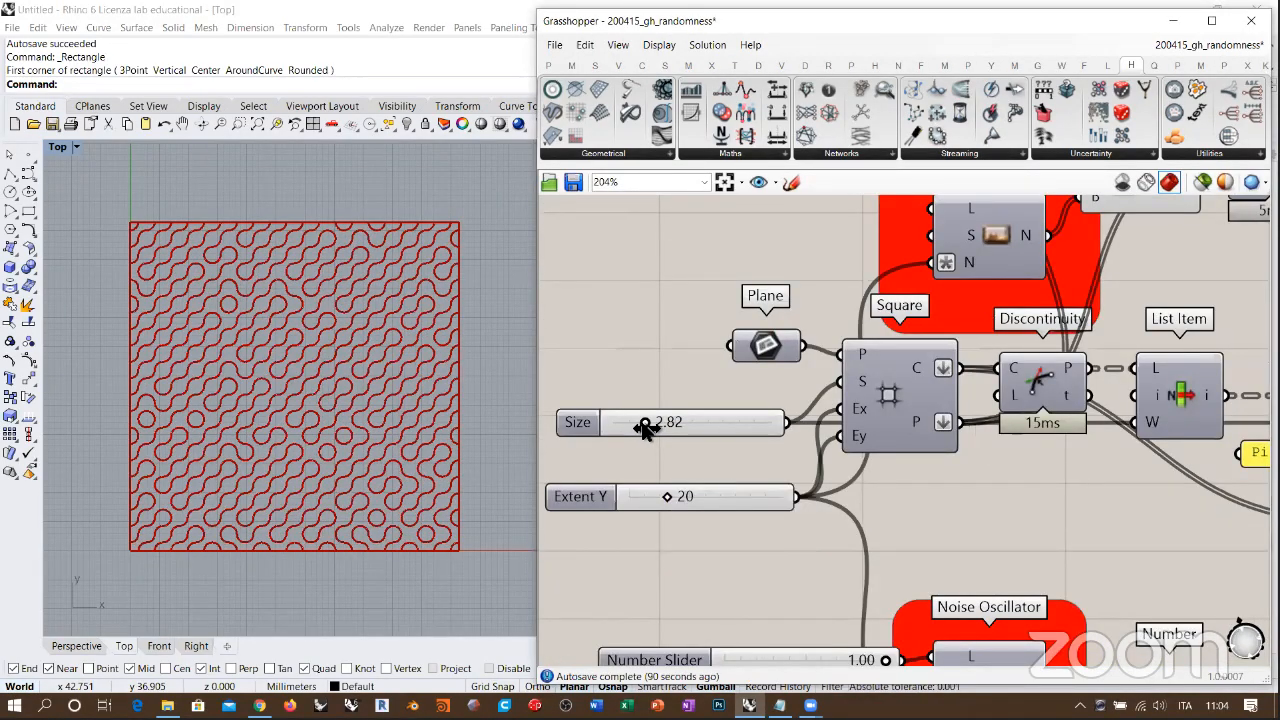
drag(645, 423, 627, 426)
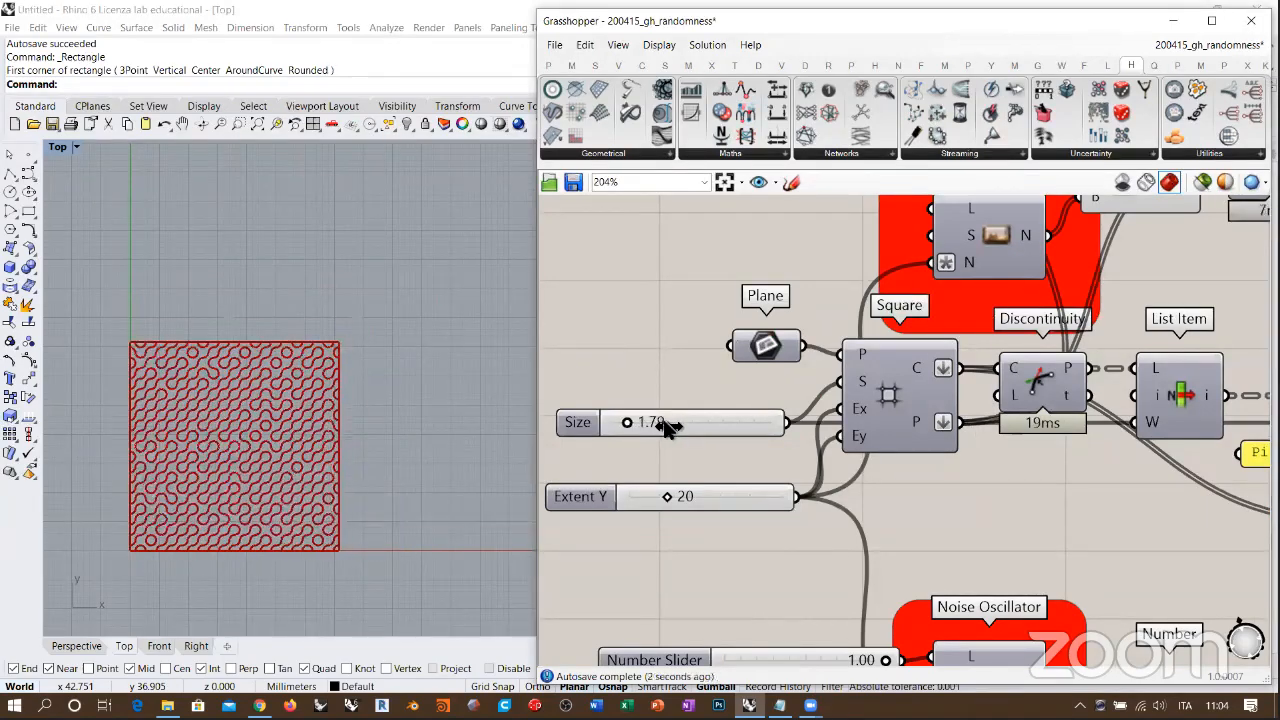
mouse_move(668, 497)
mouse_down()
mouse_move(686, 500)
mouse_move(662, 496)
mouse_up()
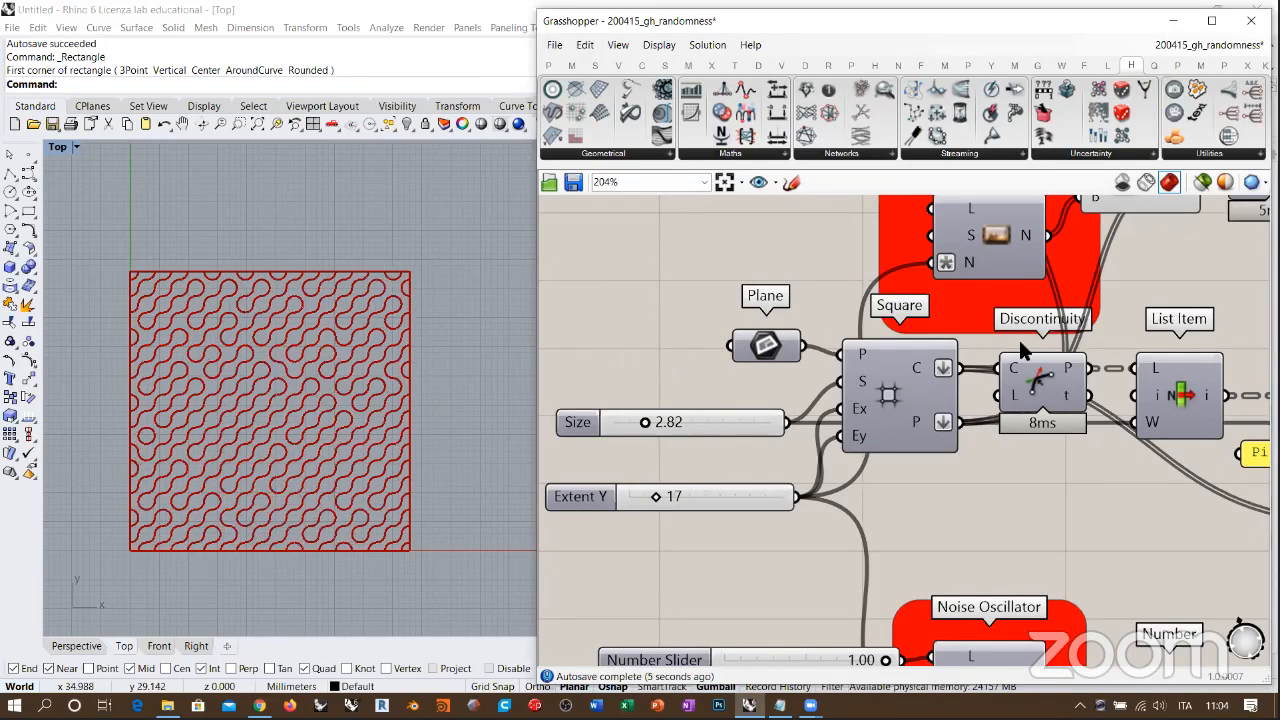
Step: Examine the Rotate component's bake option alongside the Quick Baker and Ovulate components
right_drag(1023, 343, 856, 371)
right_drag(1096, 351, 485, 246)
right_click(975, 458)
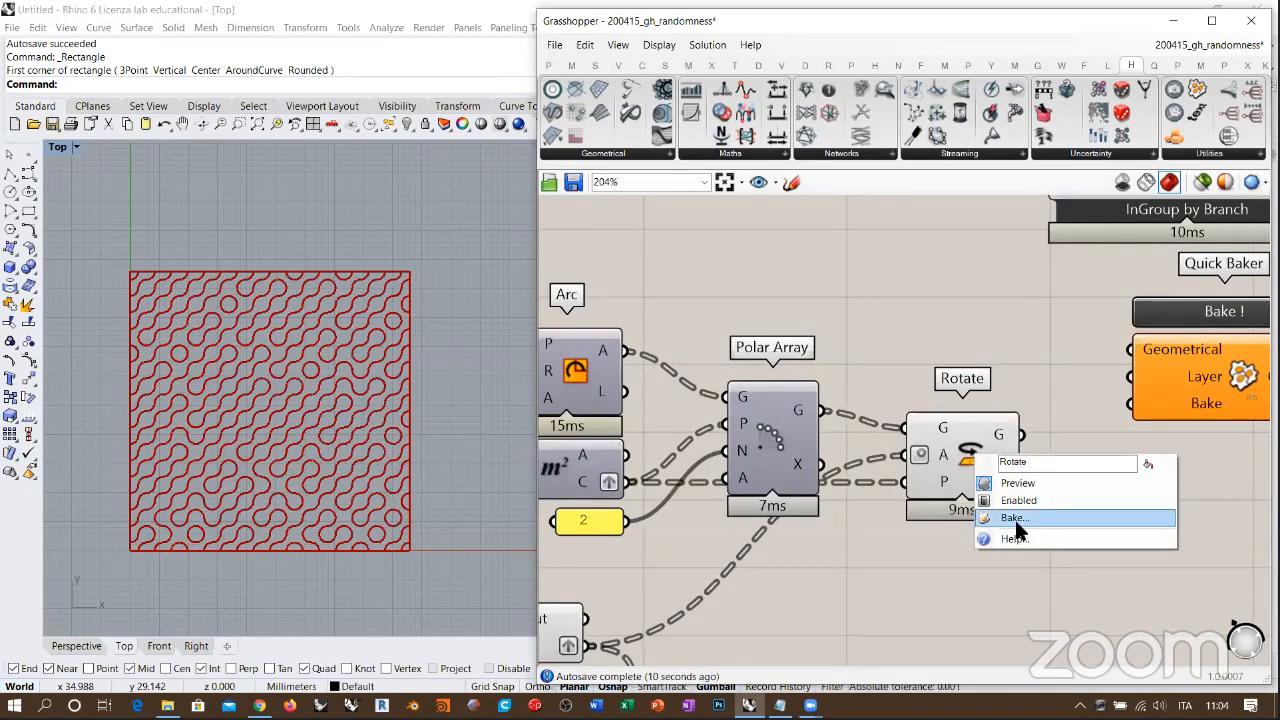
right_drag(1260, 274, 1009, 419)
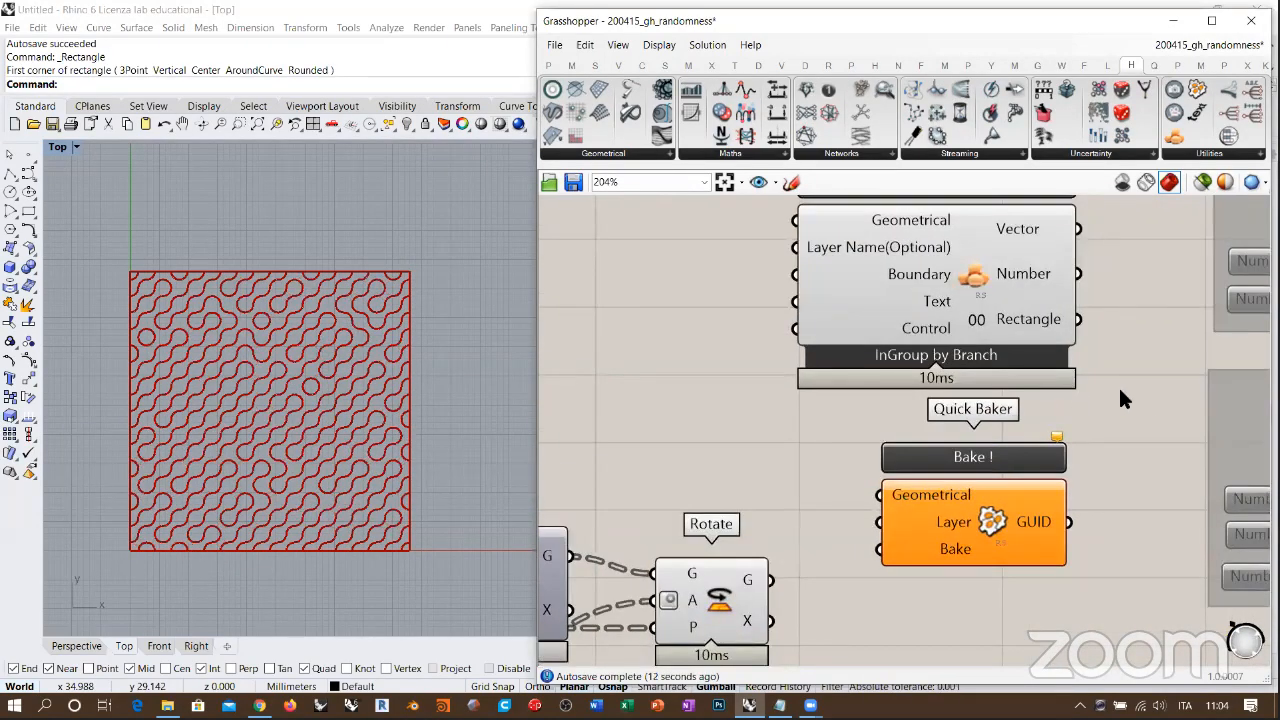
scroll(1085, 396, down, 1)
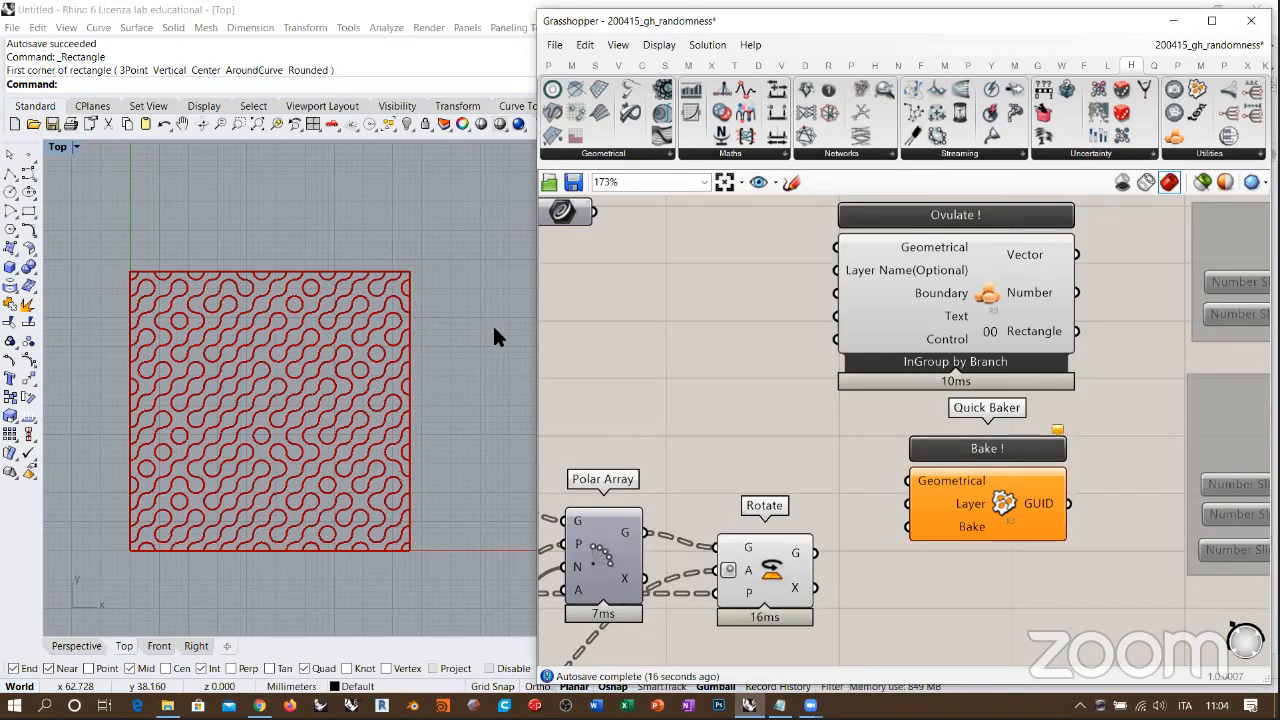
Step: Delete the Ovulate and Quick Baker components from the canvas
right_drag(836, 429, 1033, 395)
scroll(925, 386, down, 2)
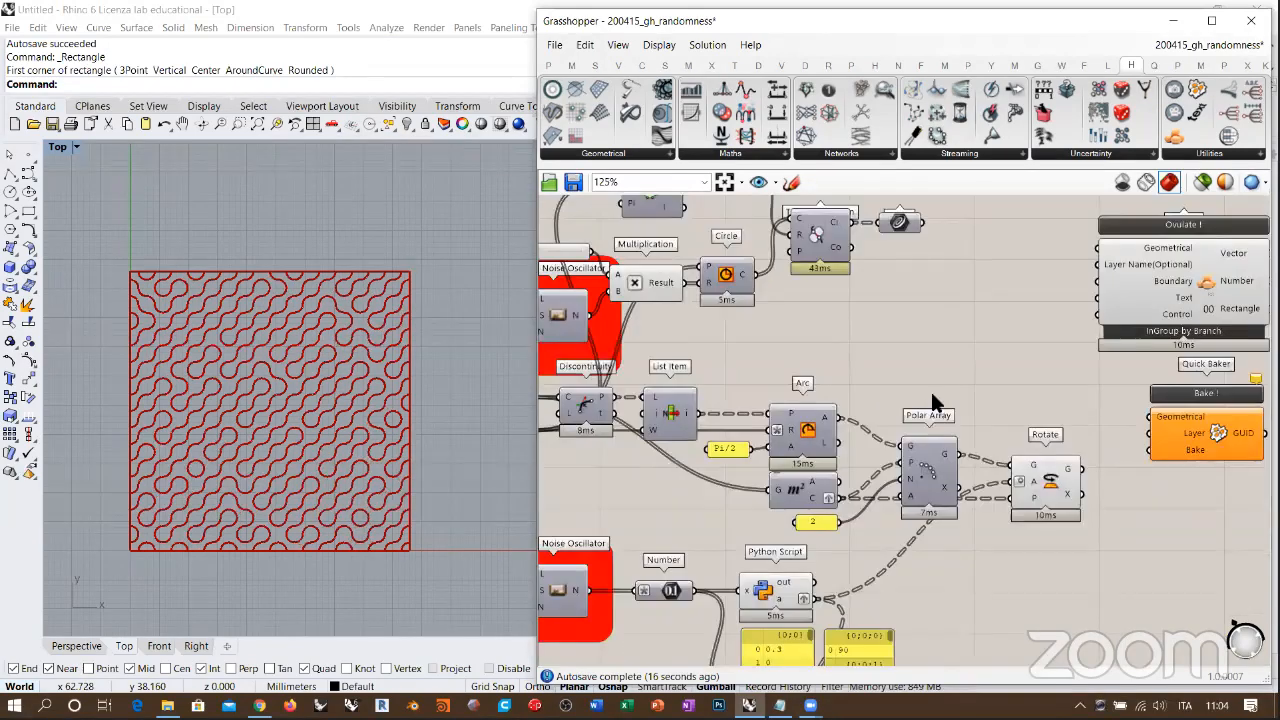
right_drag(548, 543, 757, 477)
scroll(757, 477, down, 2)
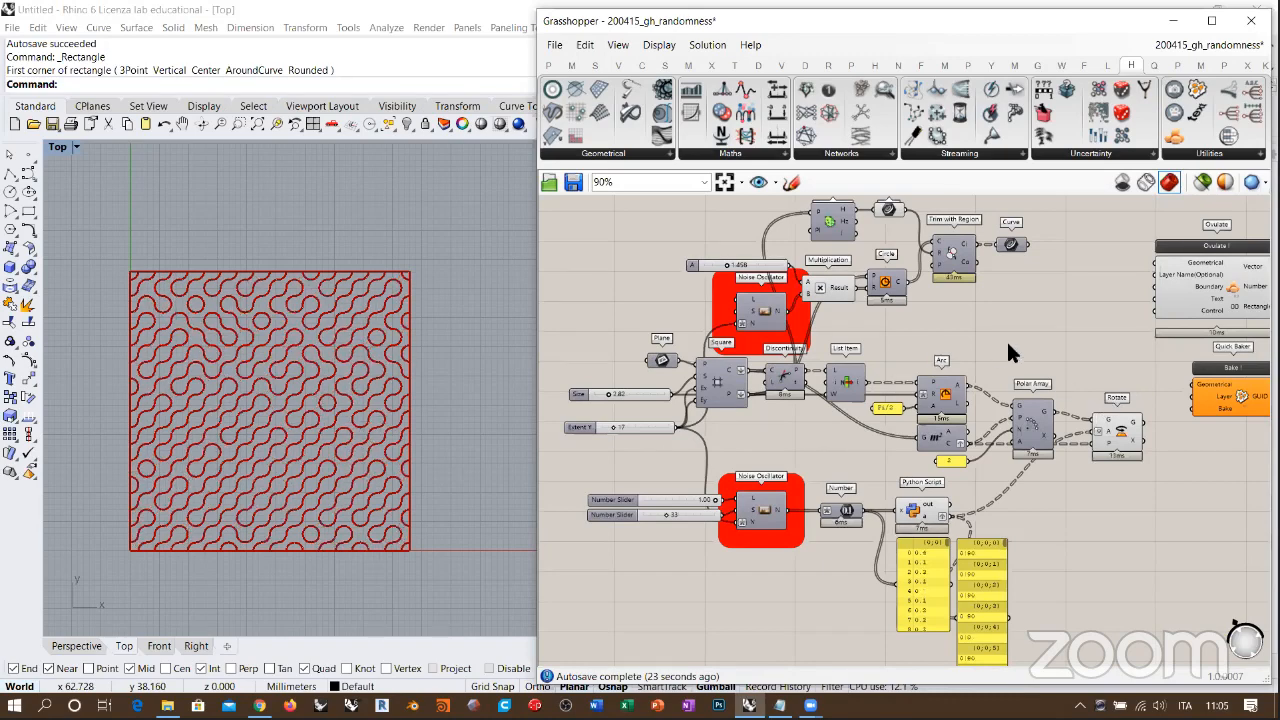
right_drag(965, 339, 955, 340)
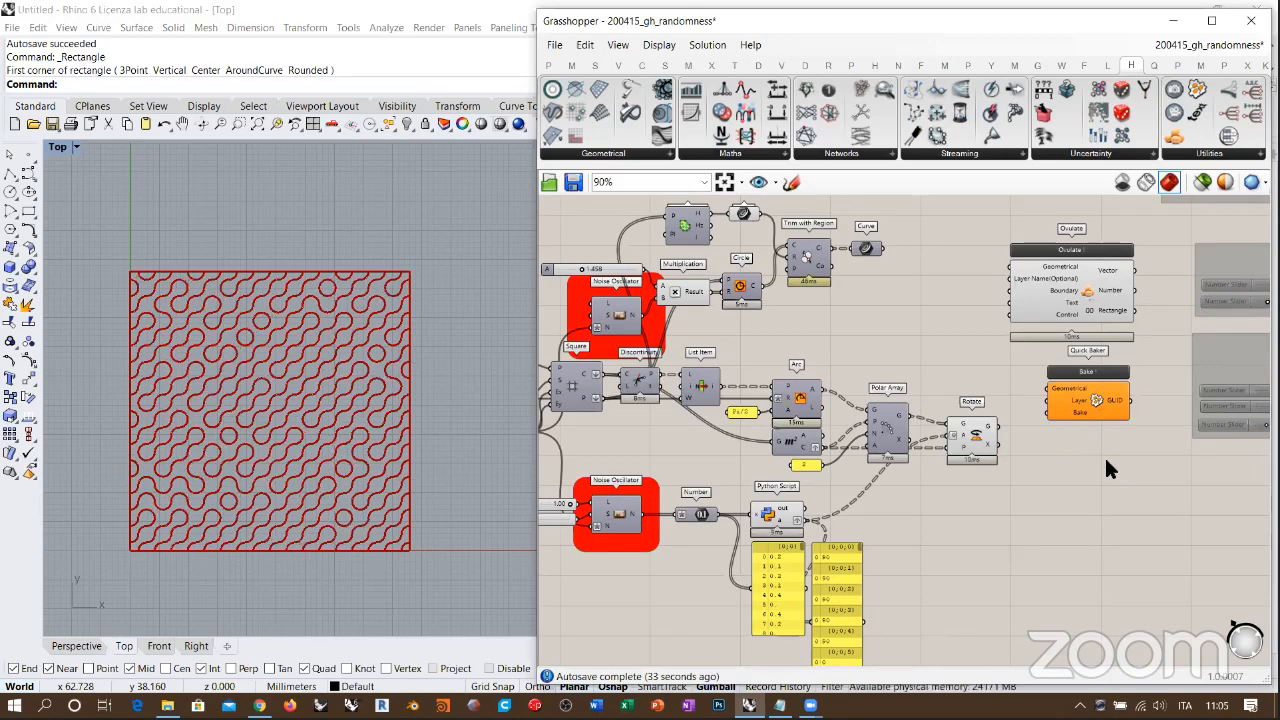
drag(1140, 450, 1032, 268)
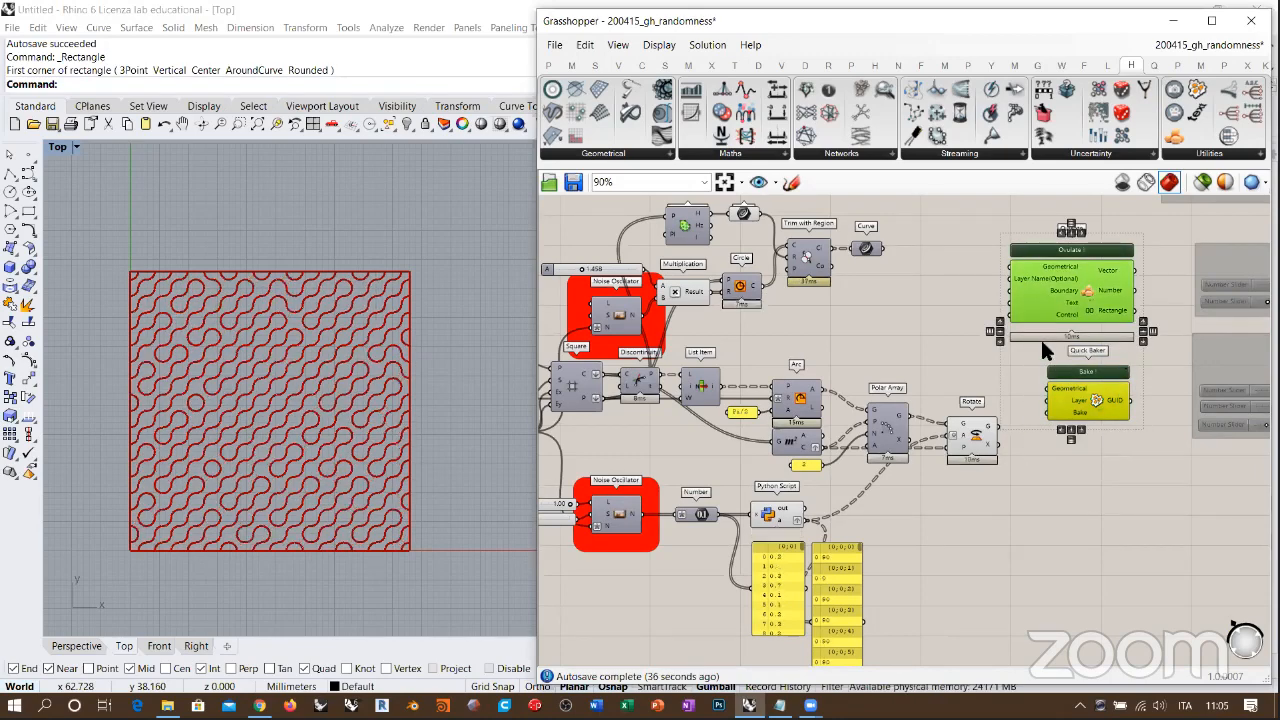
key(Delete)
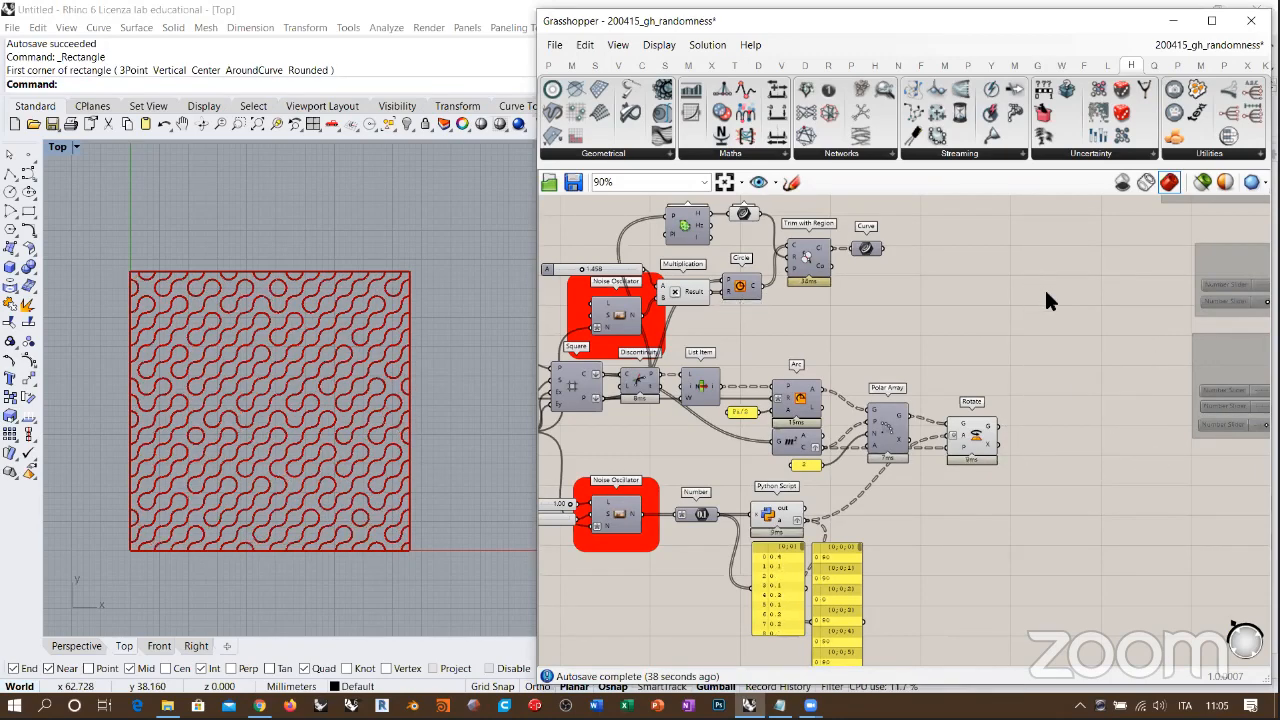
click(1195, 155)
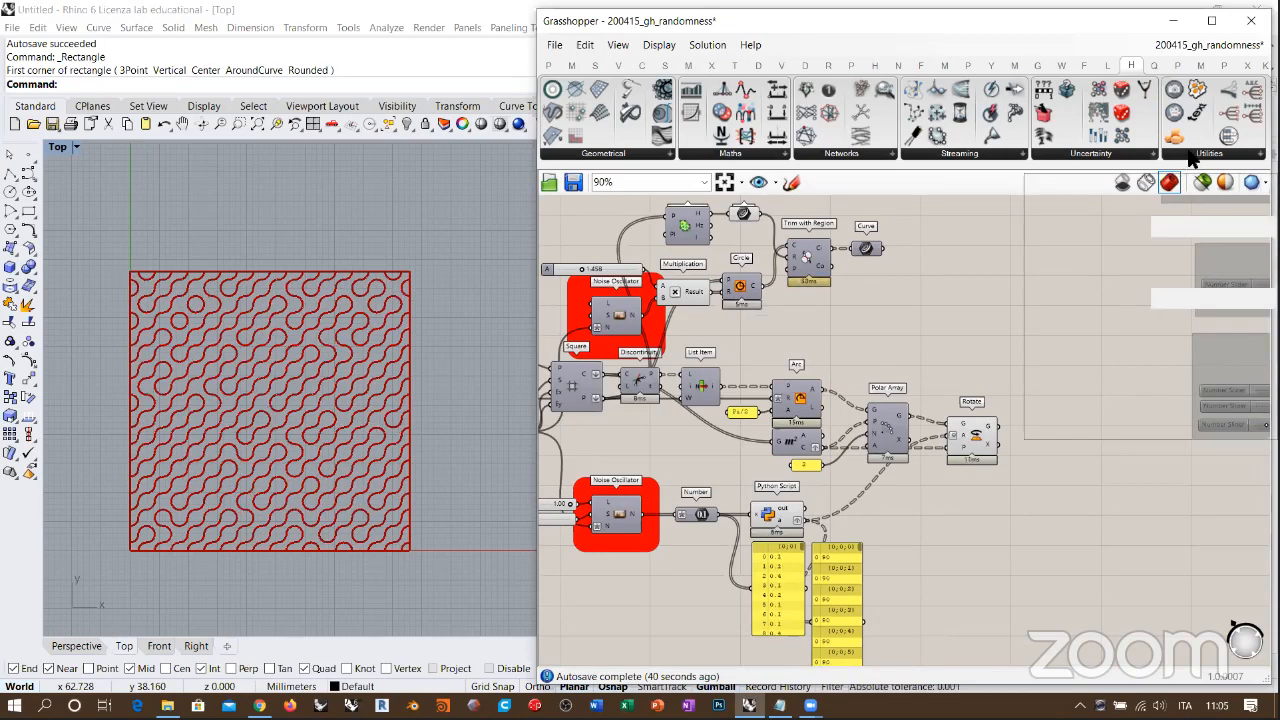
click(1108, 508)
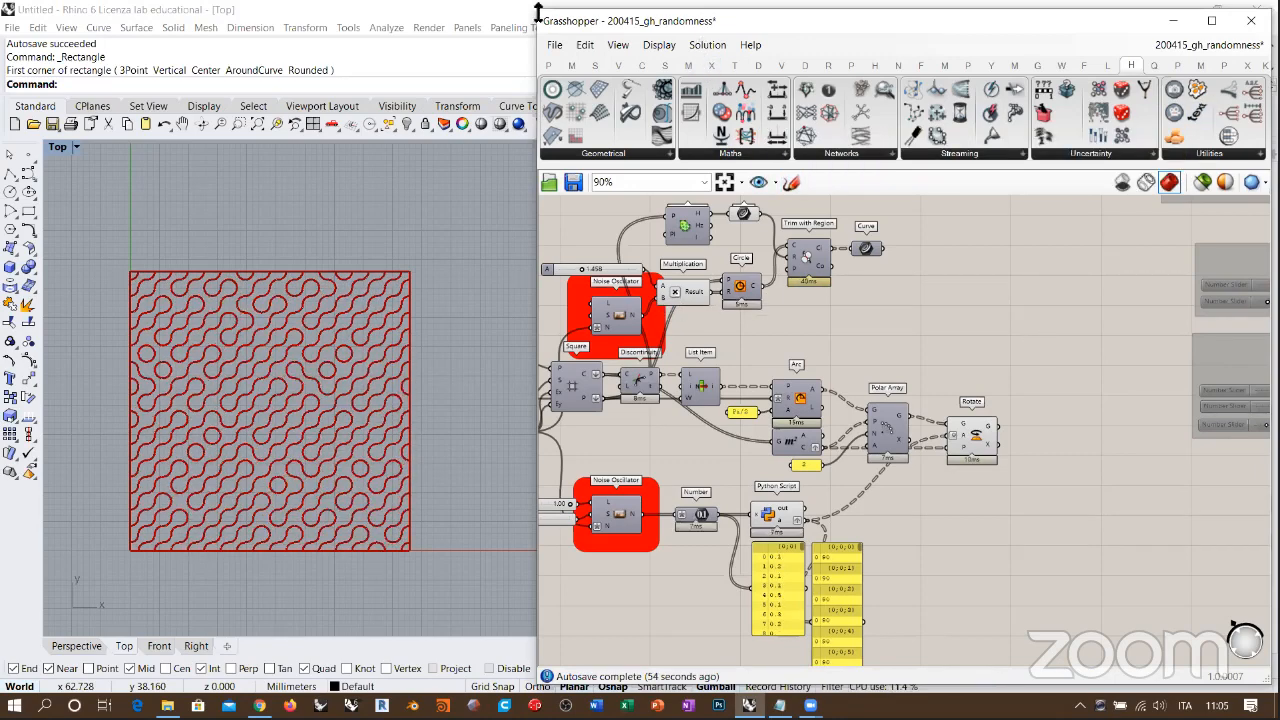
Step: Disable all components of the tile-pattern definition and put them in one group
drag(535, 12, 556, 92)
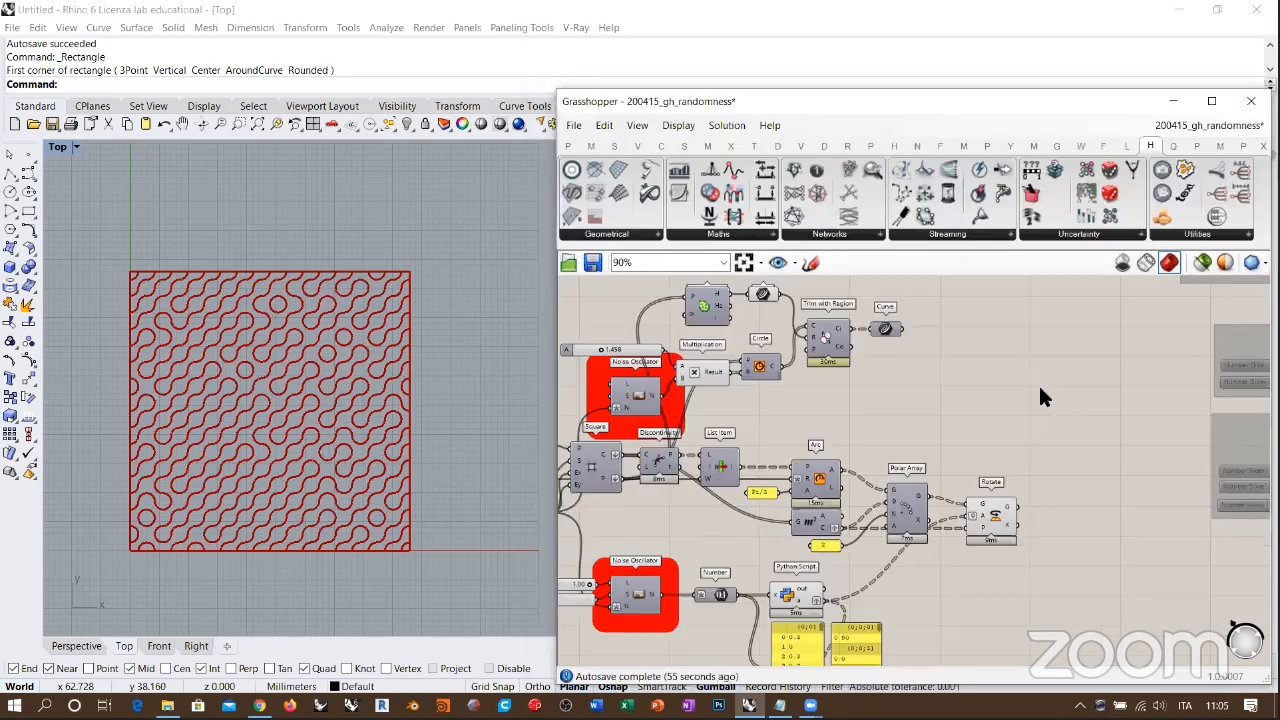
scroll(1040, 392, down, 4)
drag(1068, 556, 776, 343)
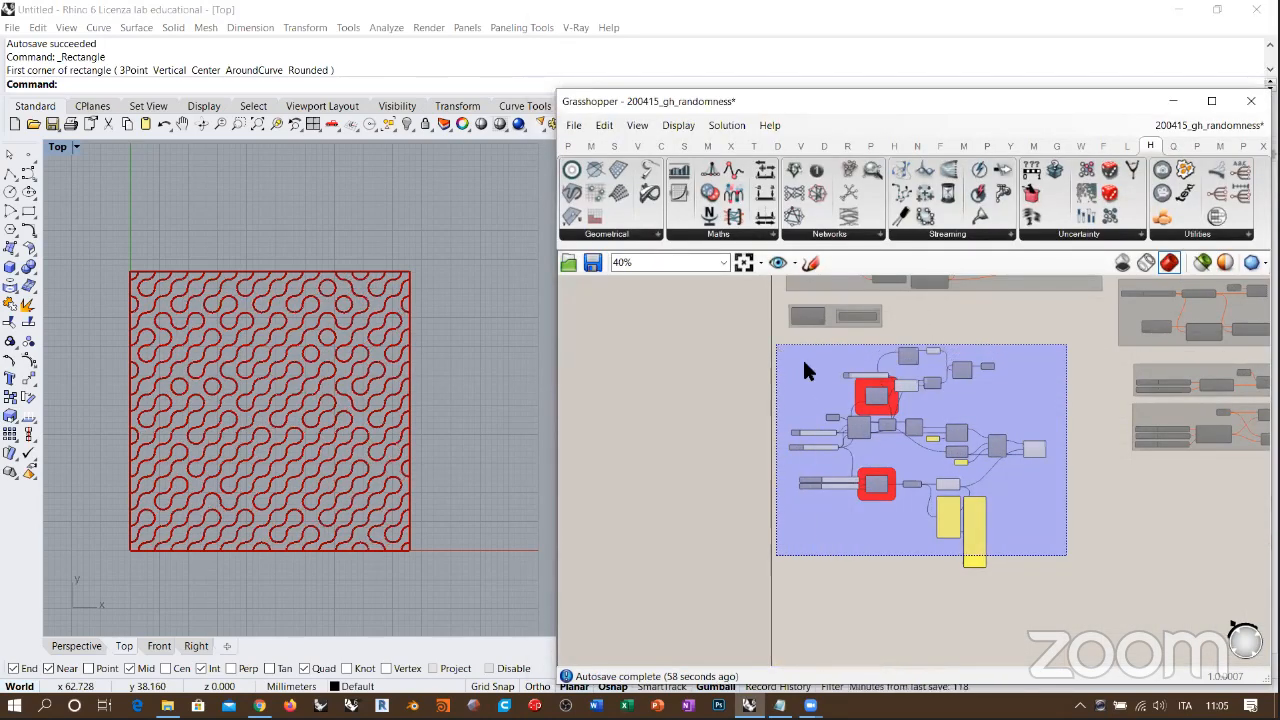
key(ctrl+e)
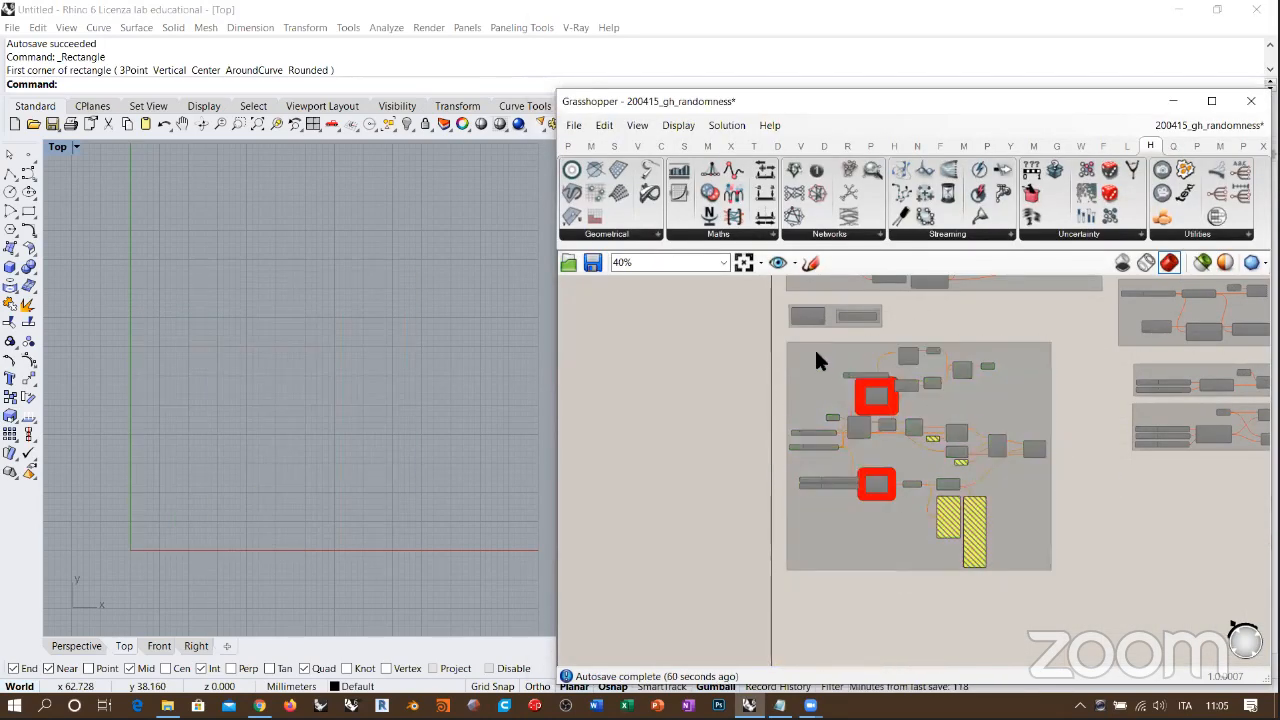
key(ctrl+g)
Step: Make the Grasshopper window narrower and taller, and fit the entire definition in its canvas
scroll(976, 320, down, 2)
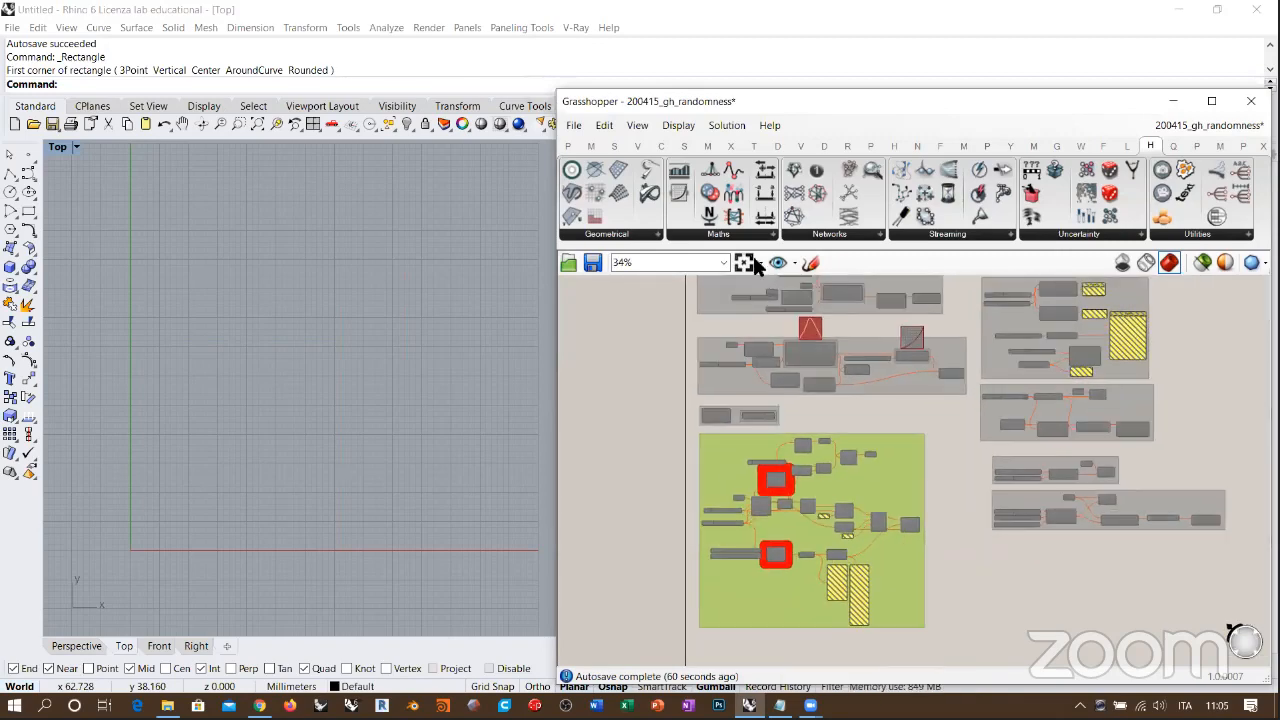
click(744, 262)
right_drag(1154, 396, 983, 408)
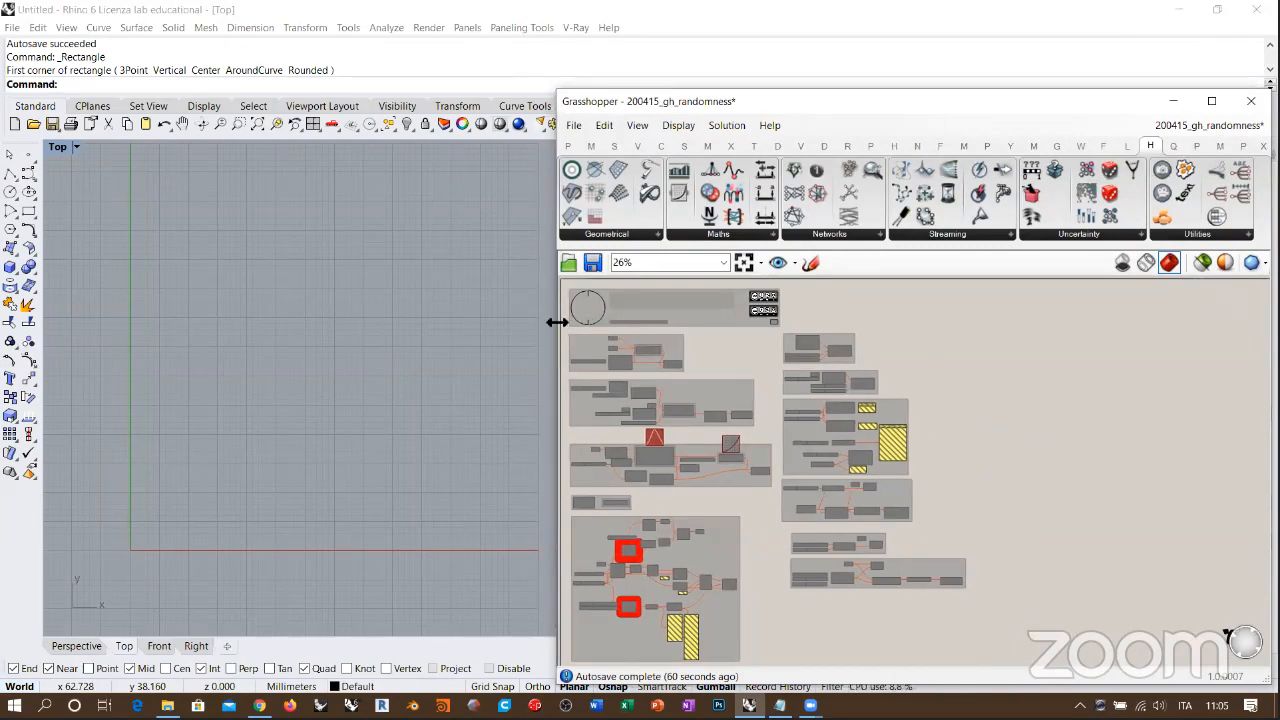
drag(556, 321, 606, 18)
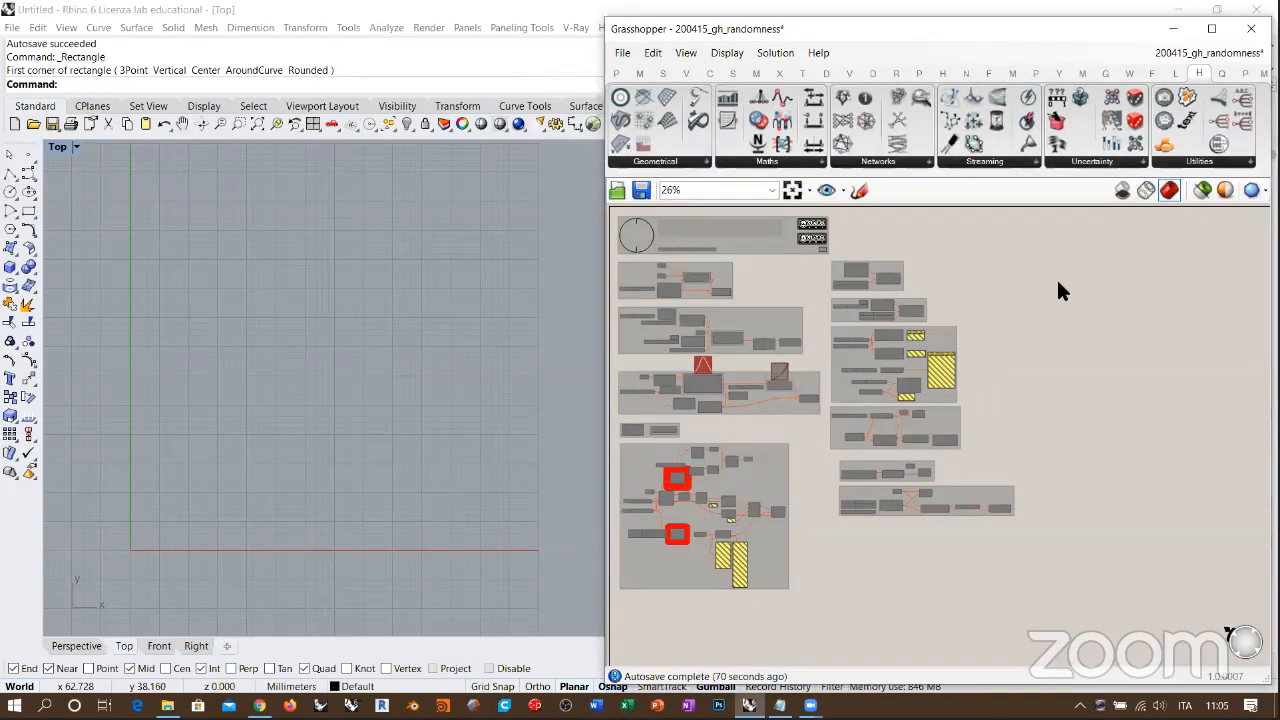
click(792, 190)
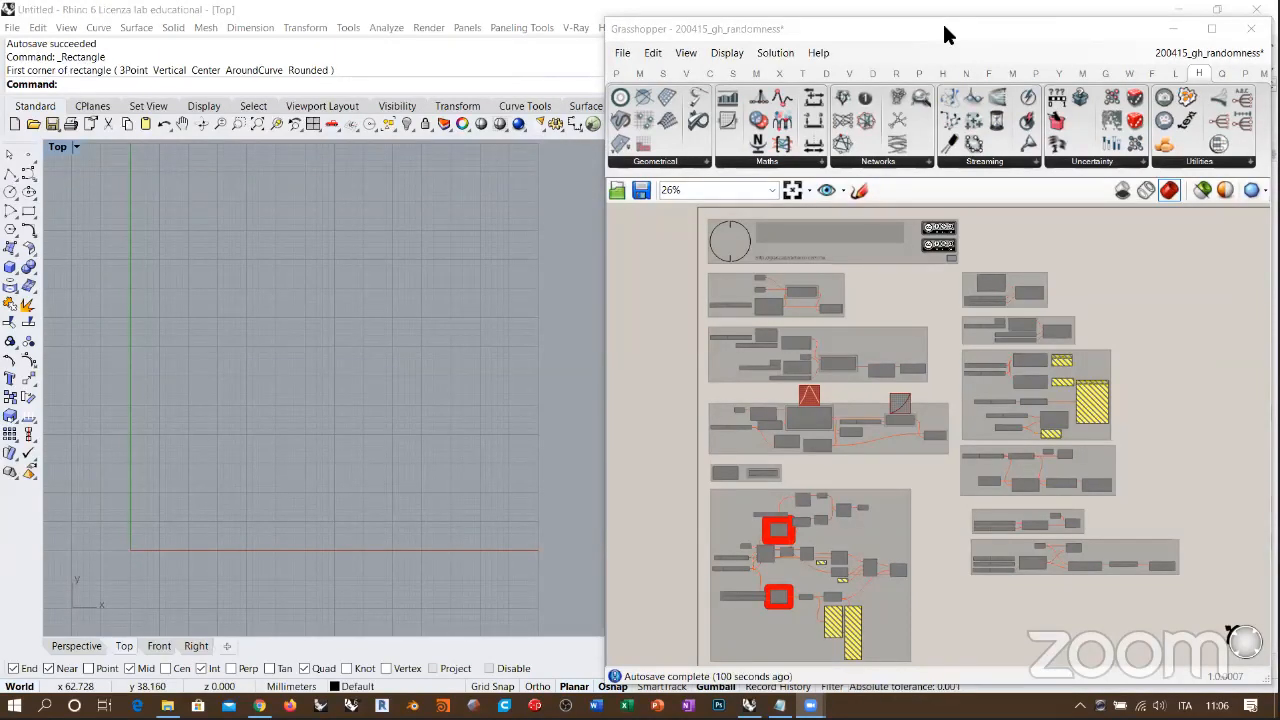
Step: Re-enable the grouped graph-curve definition located just above the Remap Numbers group
click(880, 310)
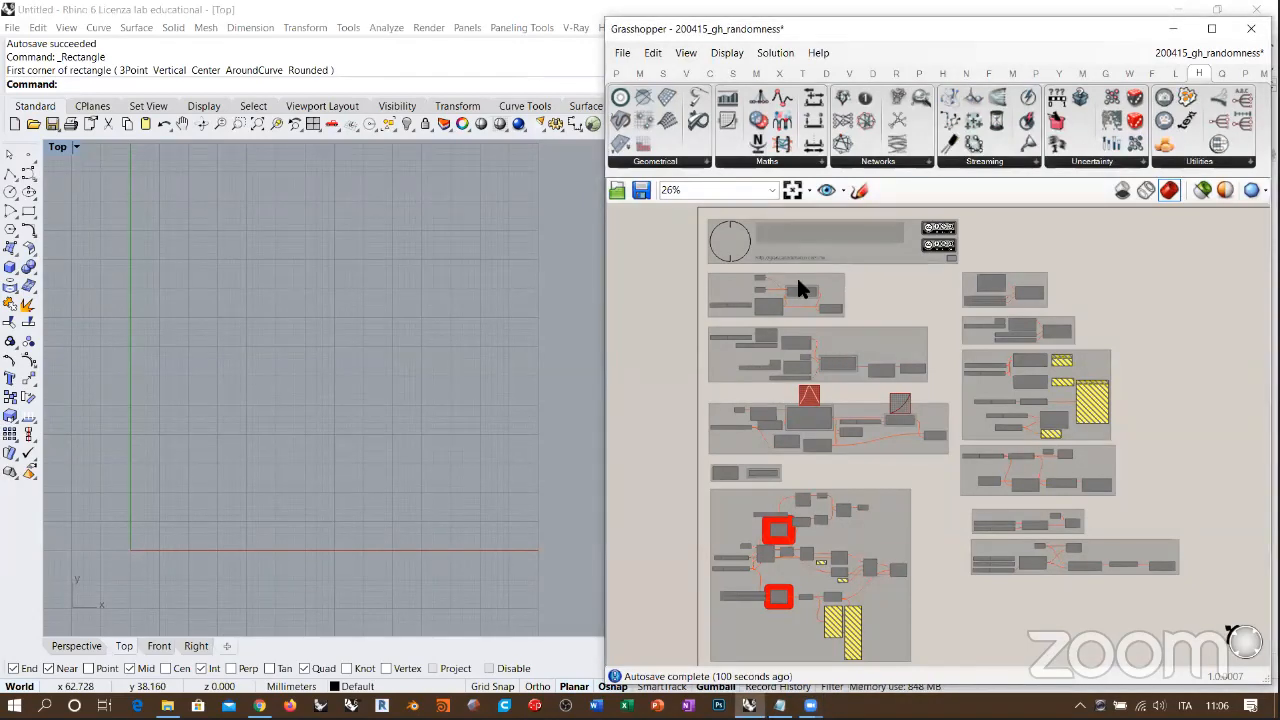
scroll(808, 376, up, 6)
right_drag(812, 374, 818, 309)
scroll(820, 315, down, 4)
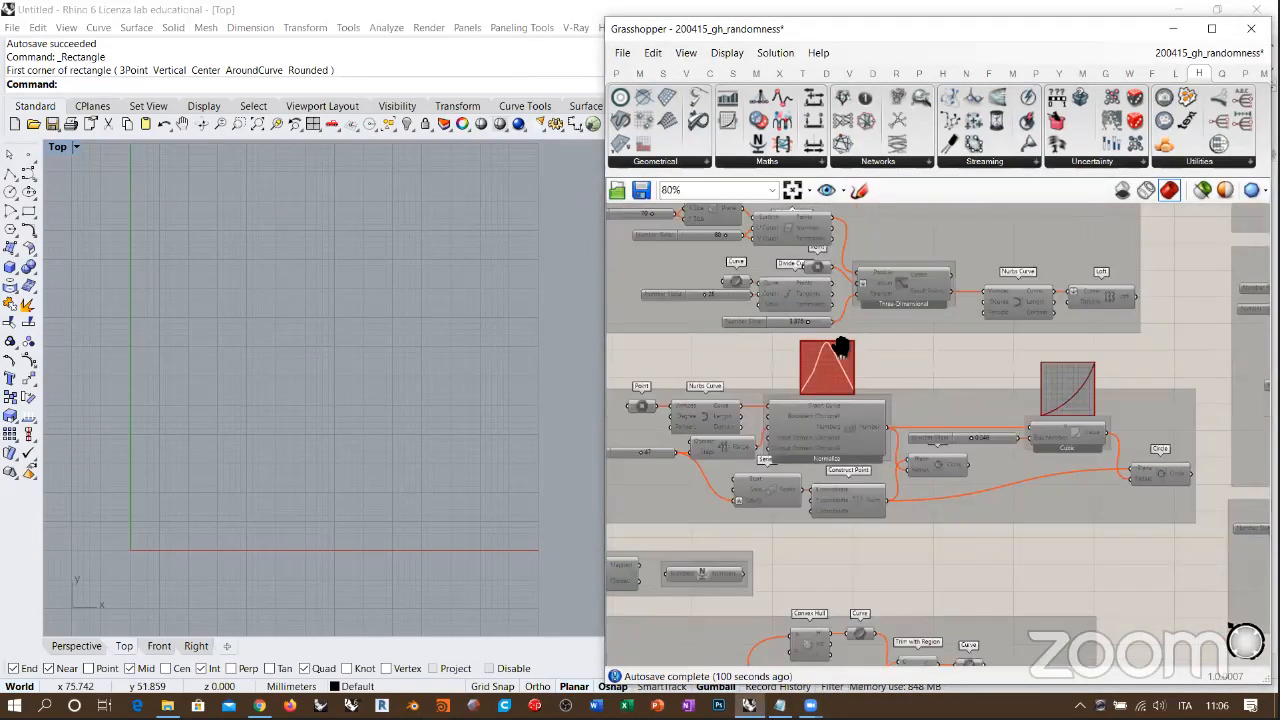
right_drag(922, 341, 842, 338)
scroll(844, 338, down, 3)
drag(945, 340, 643, 416)
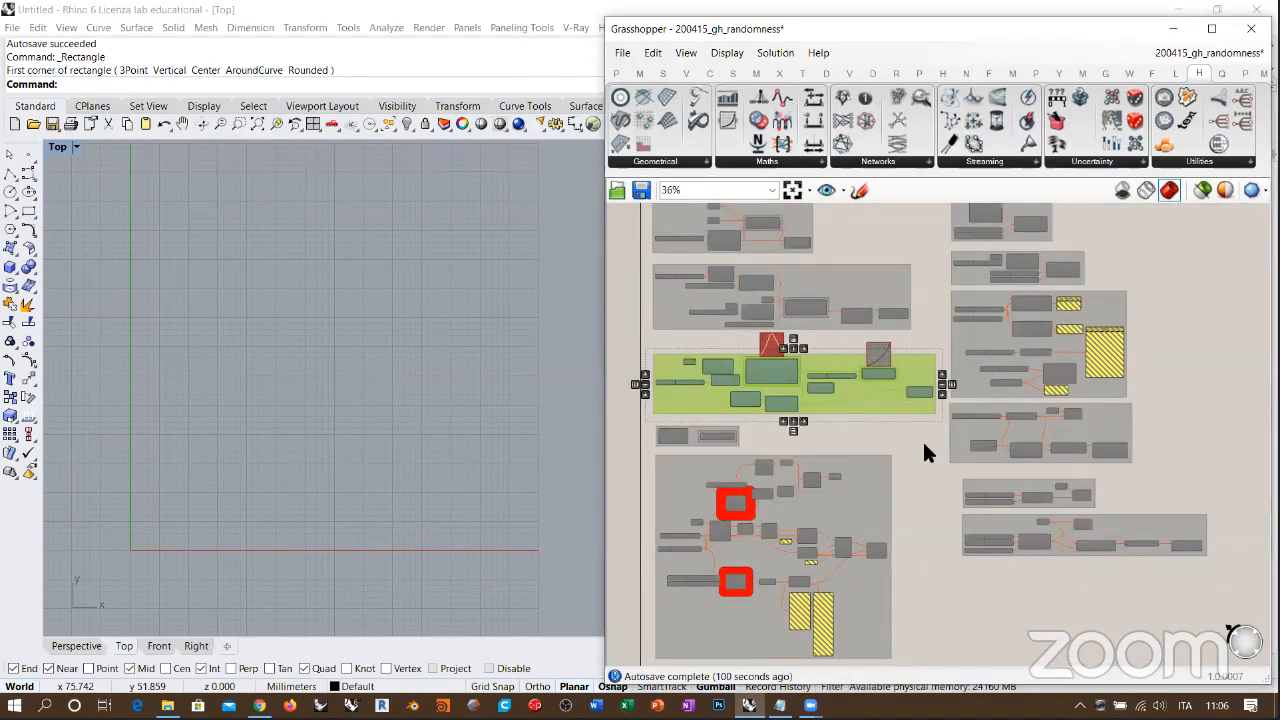
key(ctrl+e)
click(922, 439)
Step: Select the Point parameter feeding the Nurbs Curve and frame its editable points in the Top viewport
scroll(780, 372, up, 5)
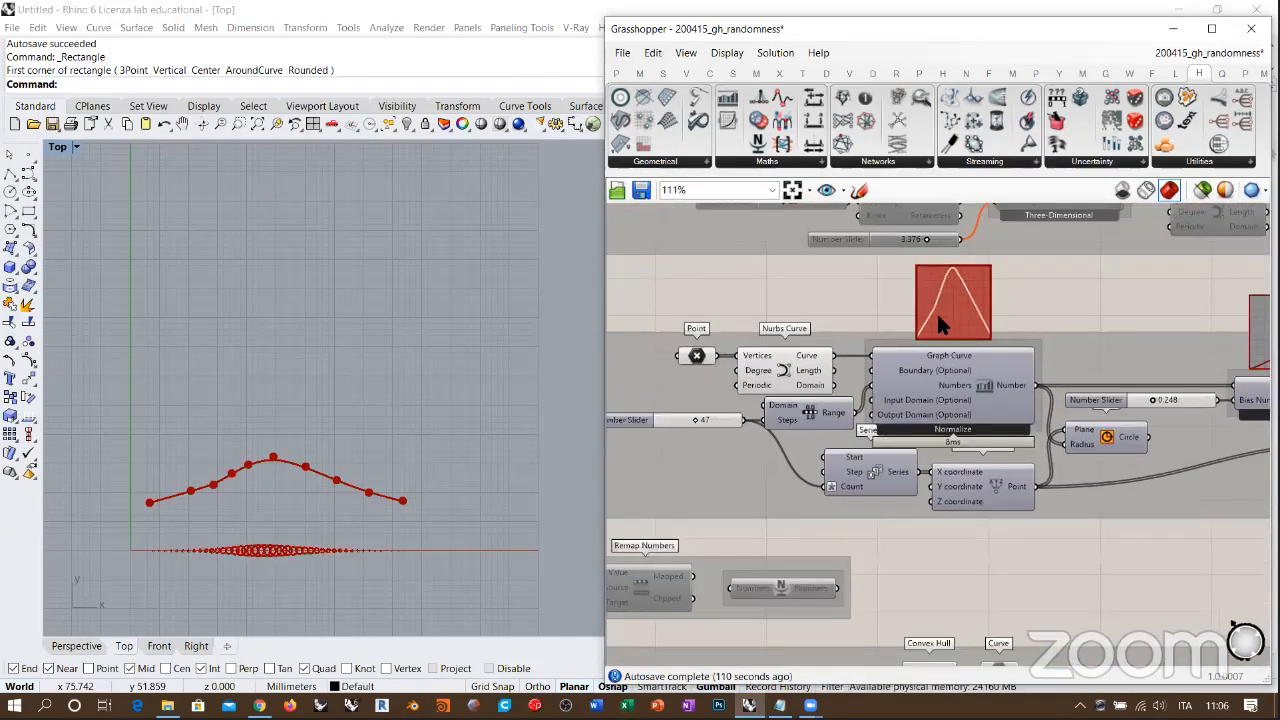
click(744, 366)
shift+click(691, 355)
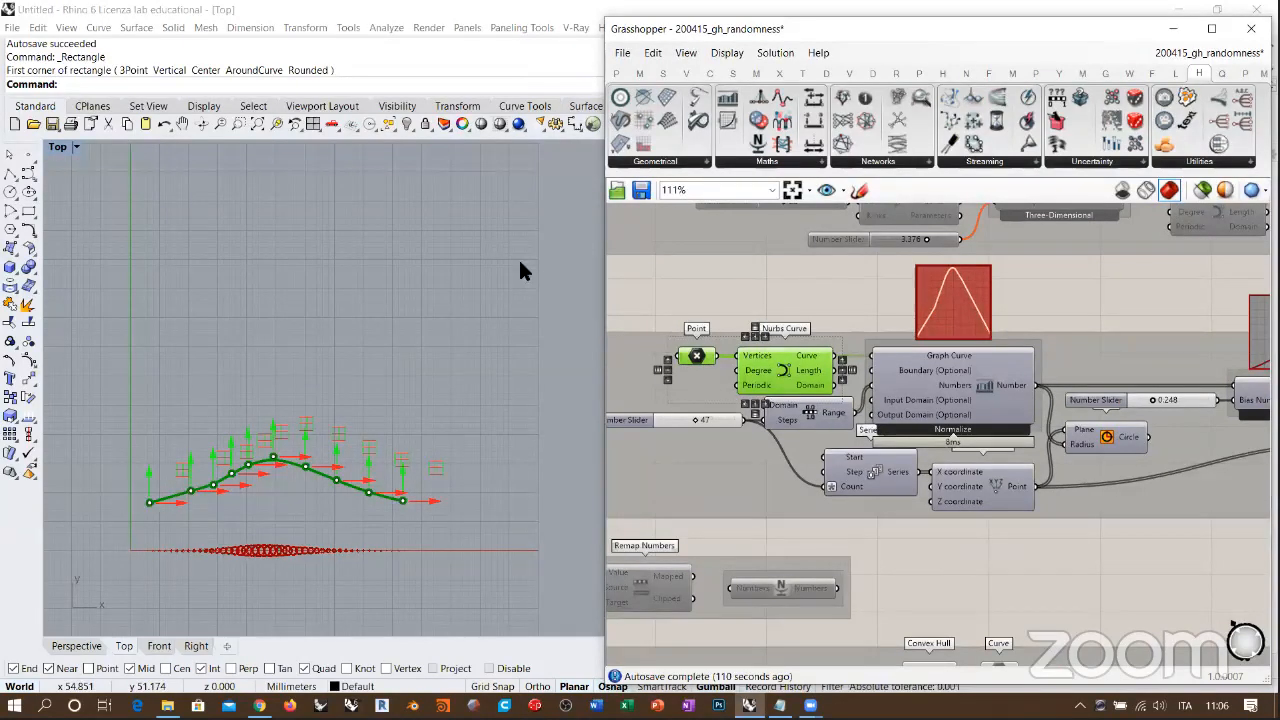
scroll(296, 459, up, 6)
right_drag(296, 459, 356, 343)
scroll(356, 343, down, 2)
click(714, 307)
click(697, 357)
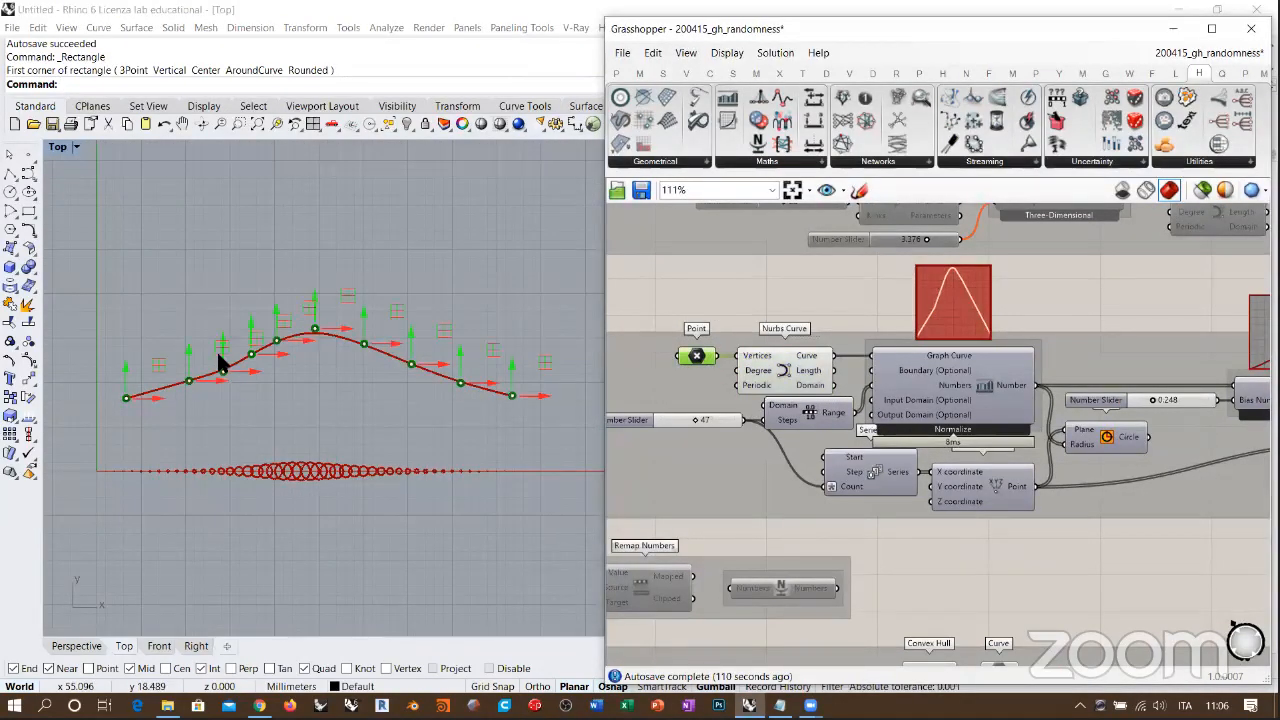
Step: Reshape the graph curve by raising its second and third control points and lowering the fifth and sixth
drag(186, 377, 148, 268)
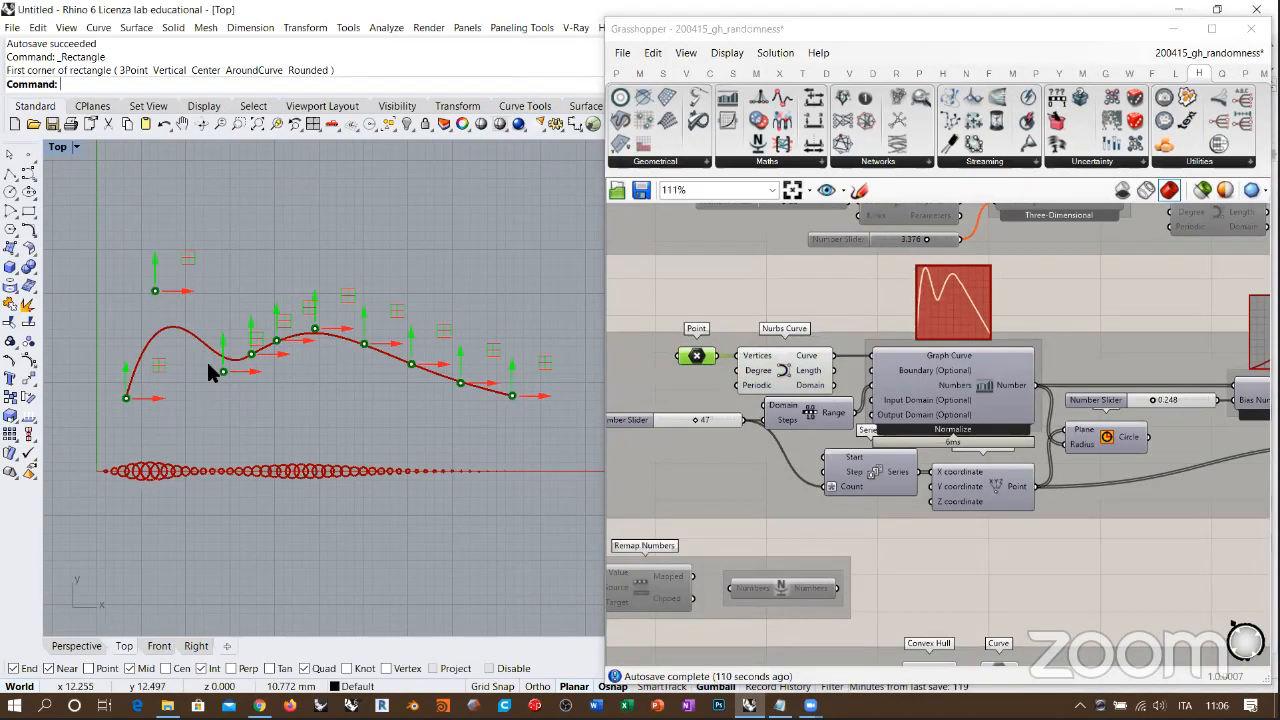
drag(222, 372, 212, 285)
drag(249, 345, 271, 374)
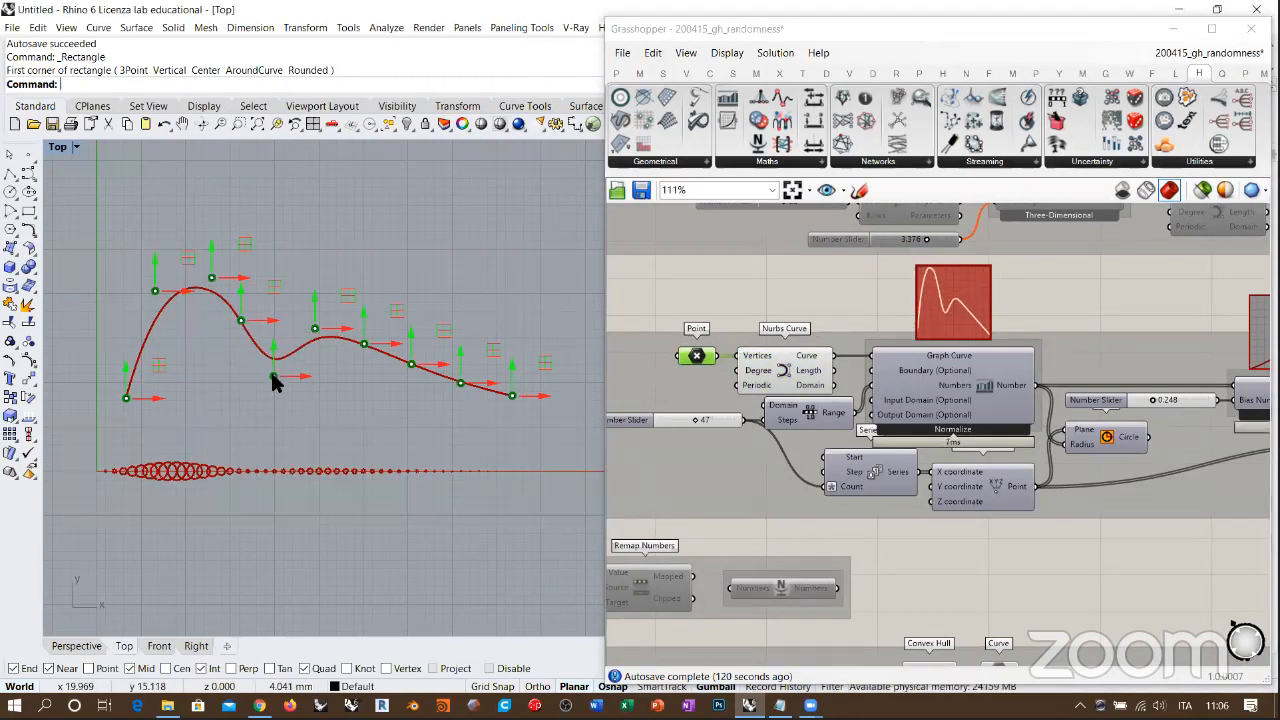
drag(314, 331, 325, 403)
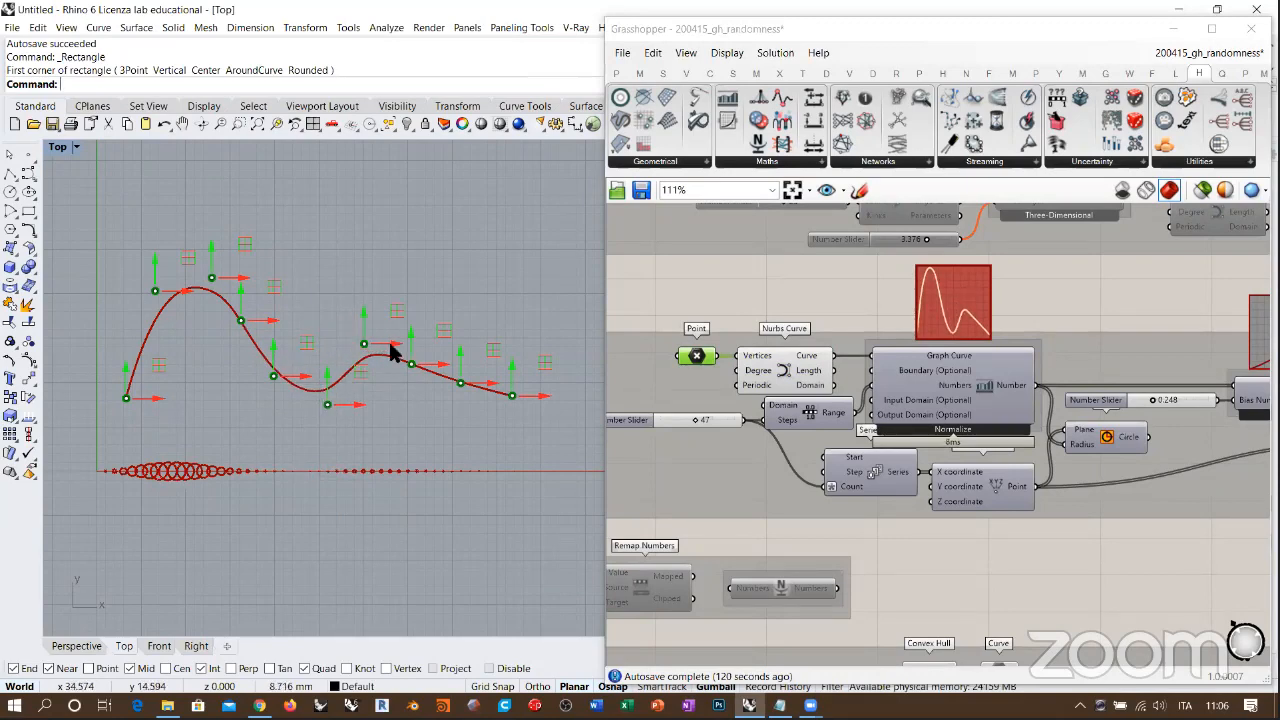
Step: Highlight the Nurbs Curve and examine how it drives the graph component and the circle radii
right_drag(327, 343, 293, 351)
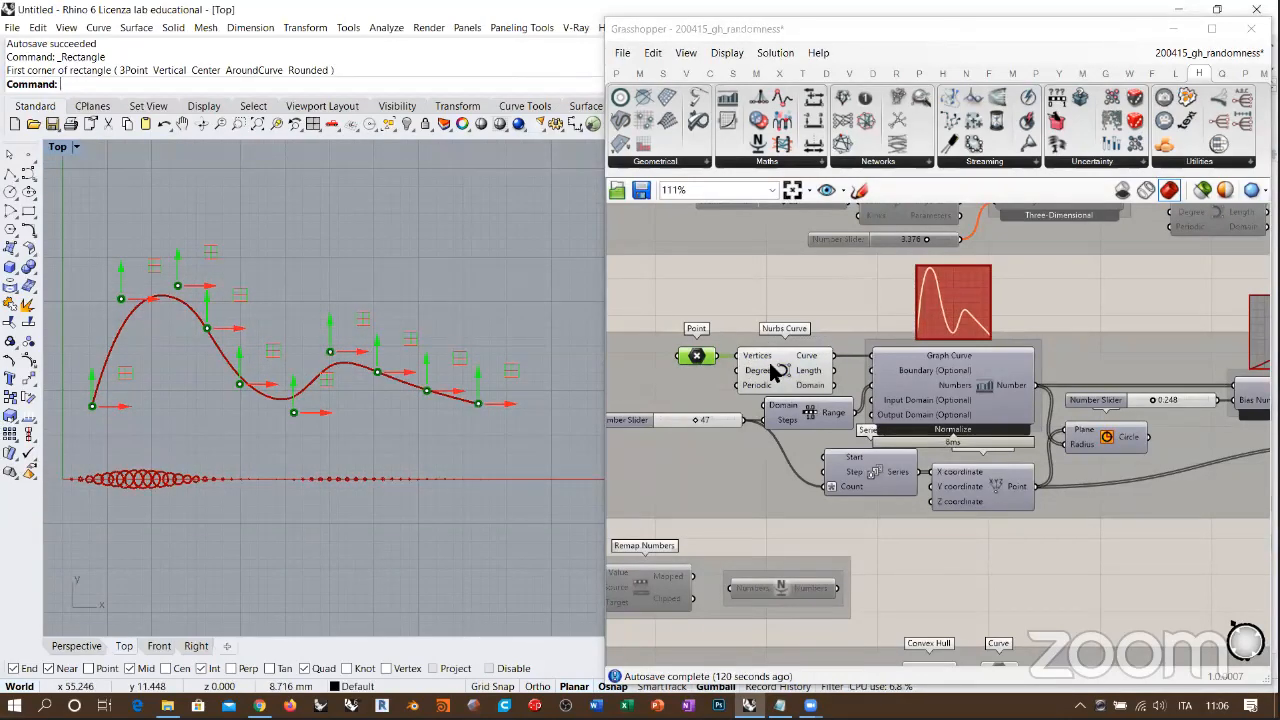
click(779, 363)
right_drag(888, 366, 719, 365)
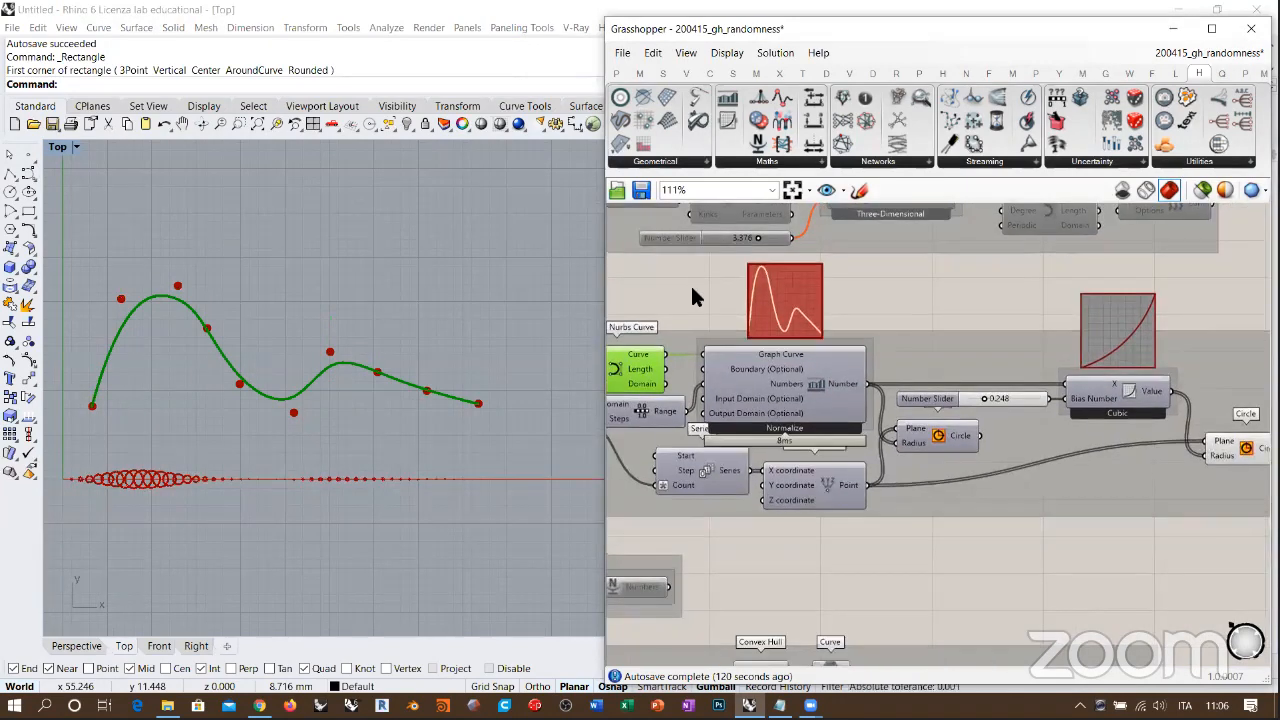
Step: Add a second Point parameter above the existing one and set two points in the Top viewport, the second higher than the first
click(690, 286)
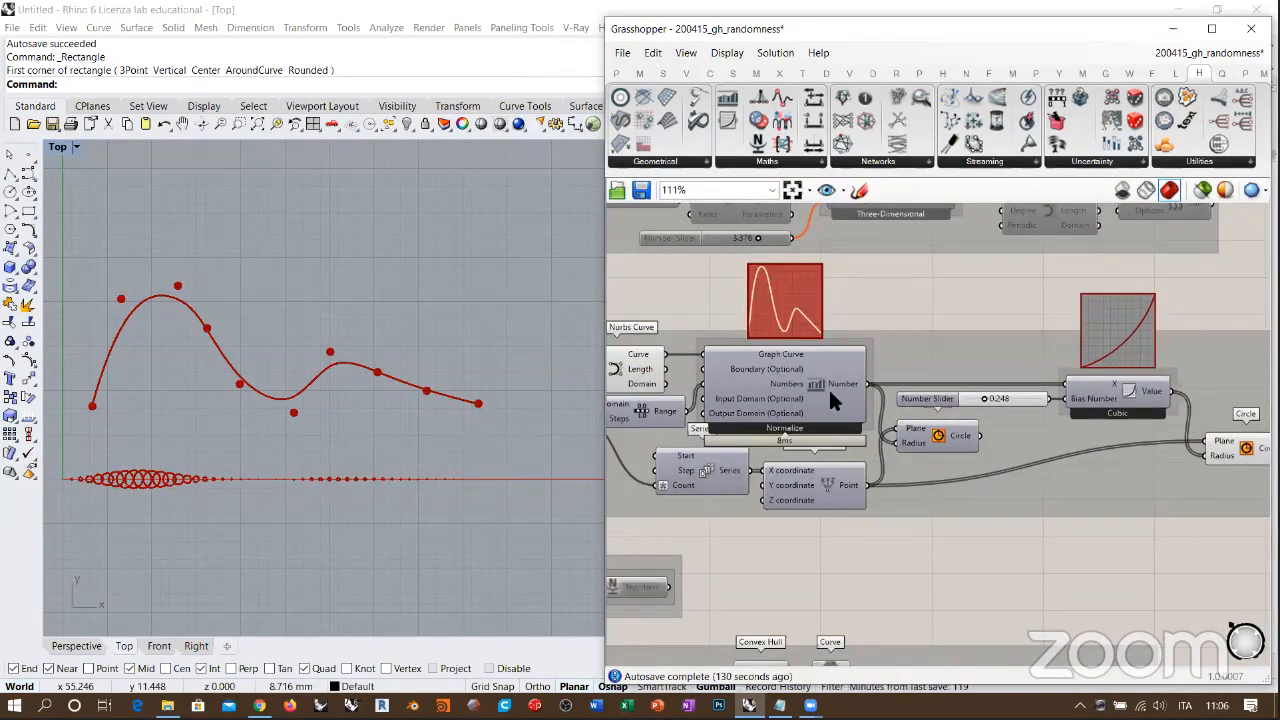
right_drag(813, 378, 917, 384)
right_drag(724, 369, 764, 371)
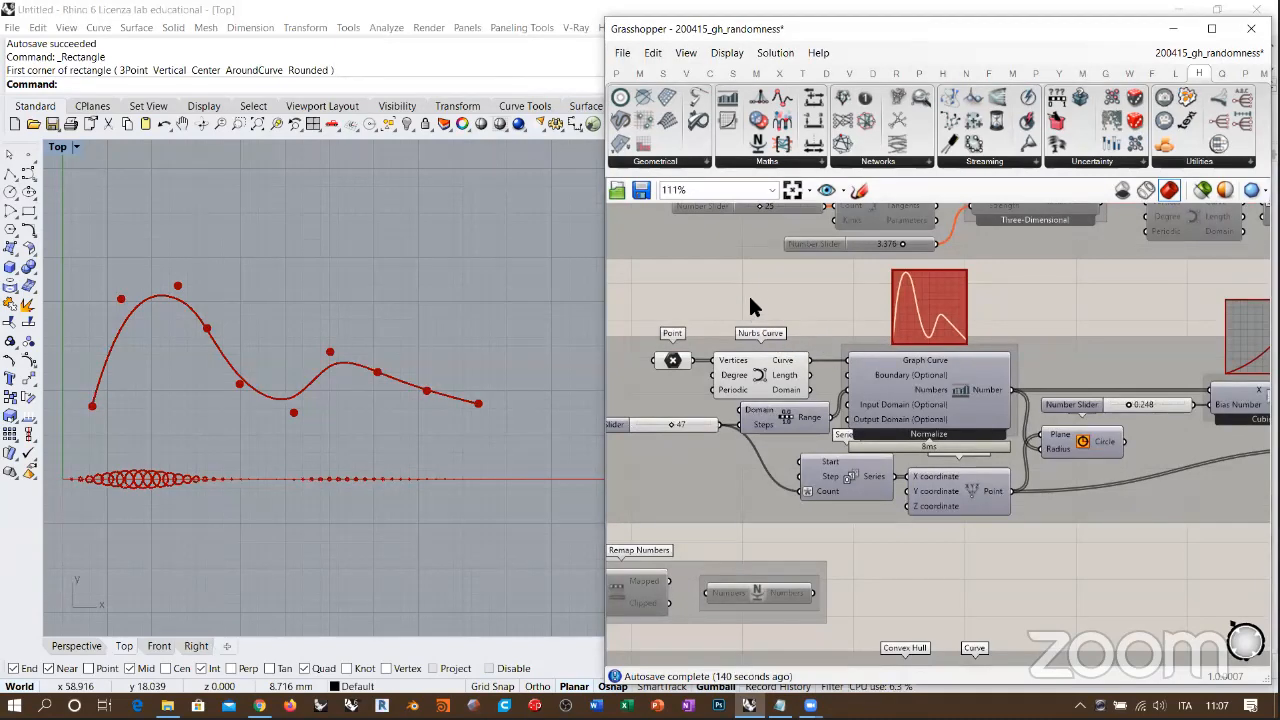
double_click(696, 312)
text(point)
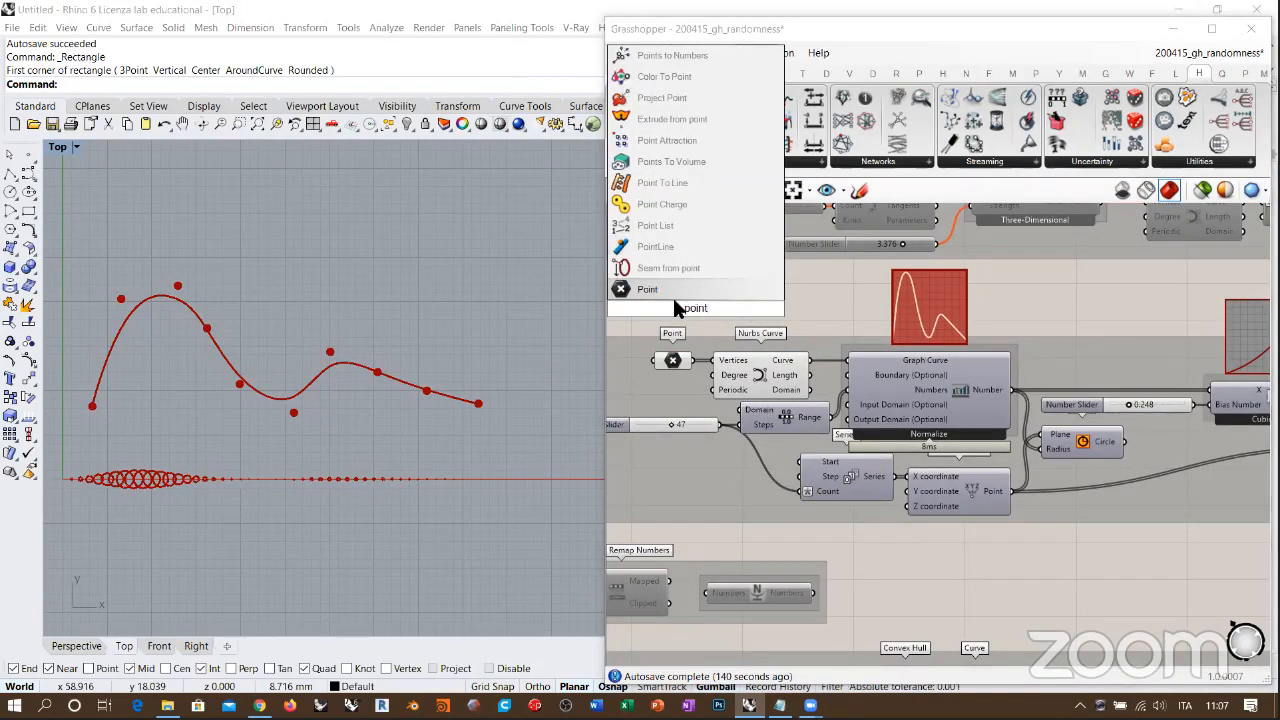
key(Return)
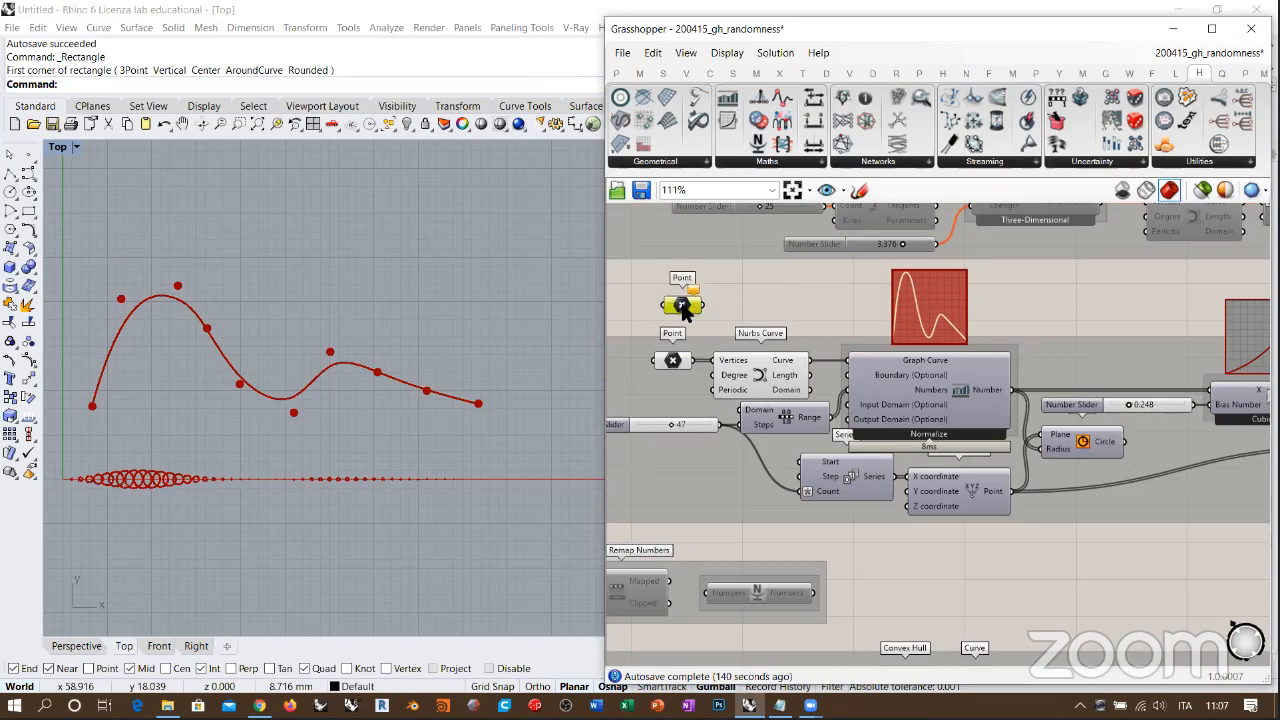
right_click(684, 305)
click(745, 538)
click(116, 395)
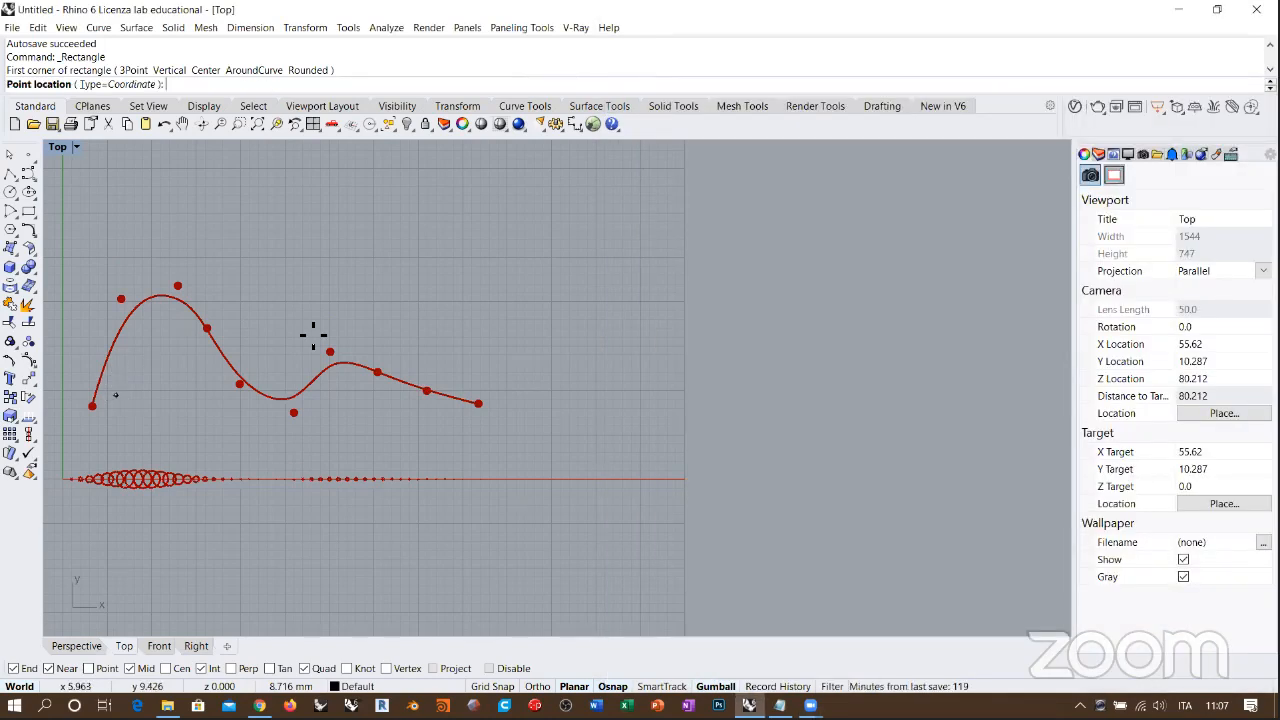
click(440, 293)
key(Return)
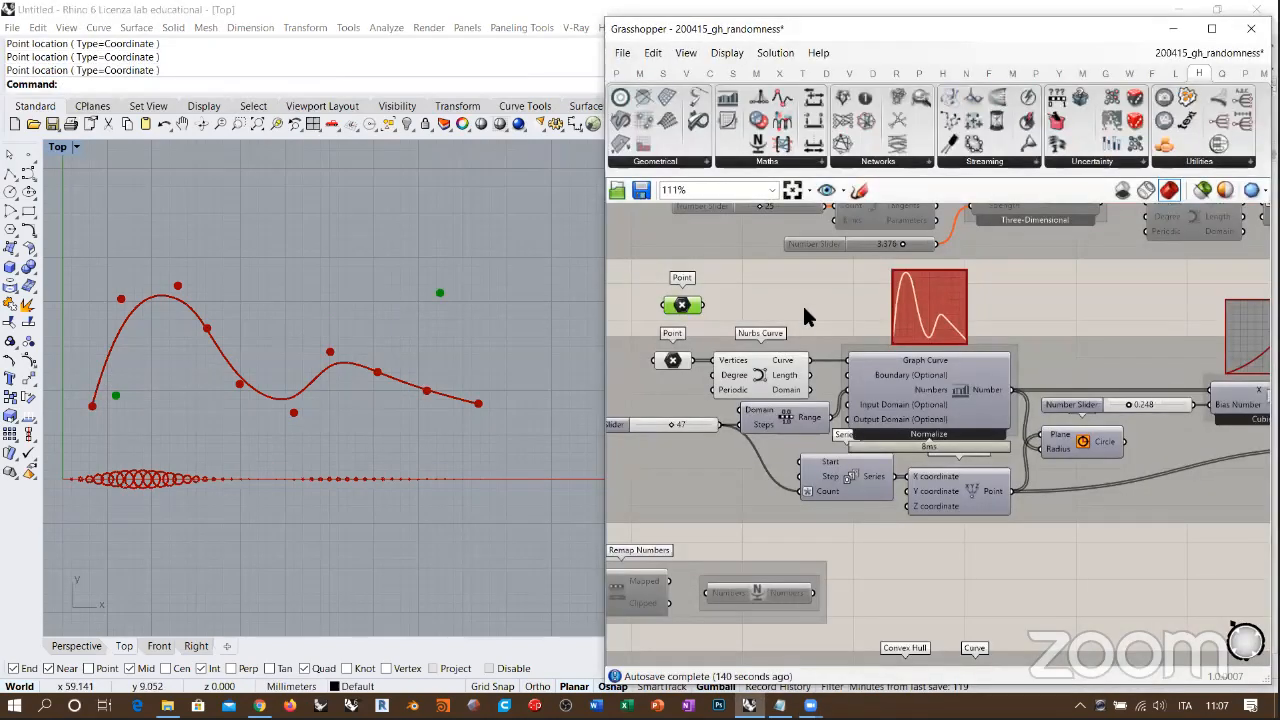
Step: Add a PolyLine component fed by the new Point parameter and connect it to the Graph Curve input in place of the Nurbs Curve
double_click(803, 304)
text(polyli)
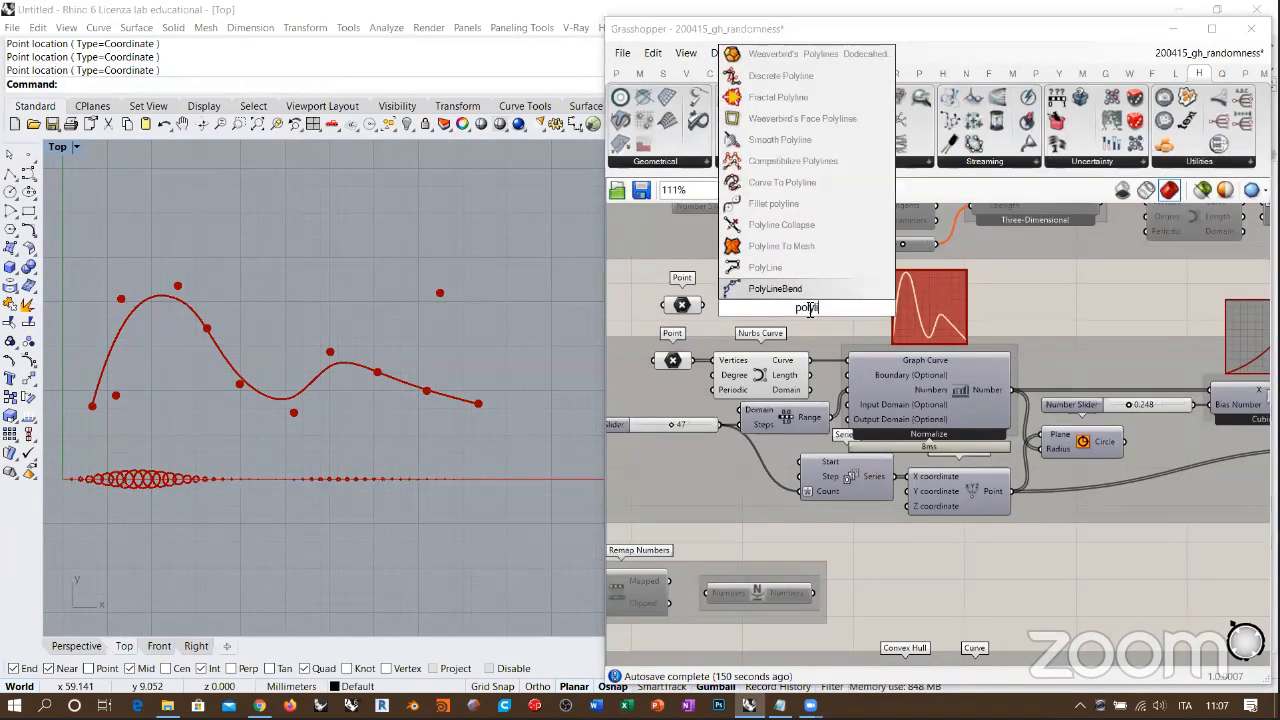
click(765, 275)
drag(710, 303, 848, 375)
key(ctrl+q)
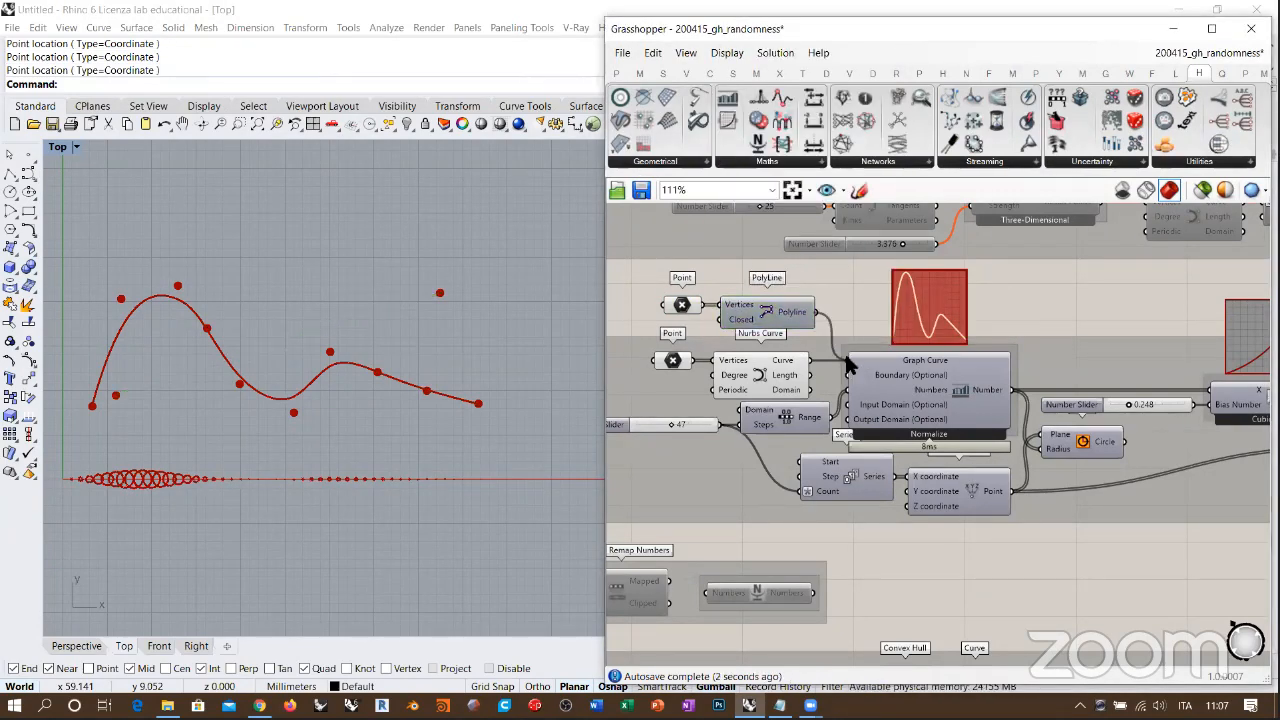
click(834, 282)
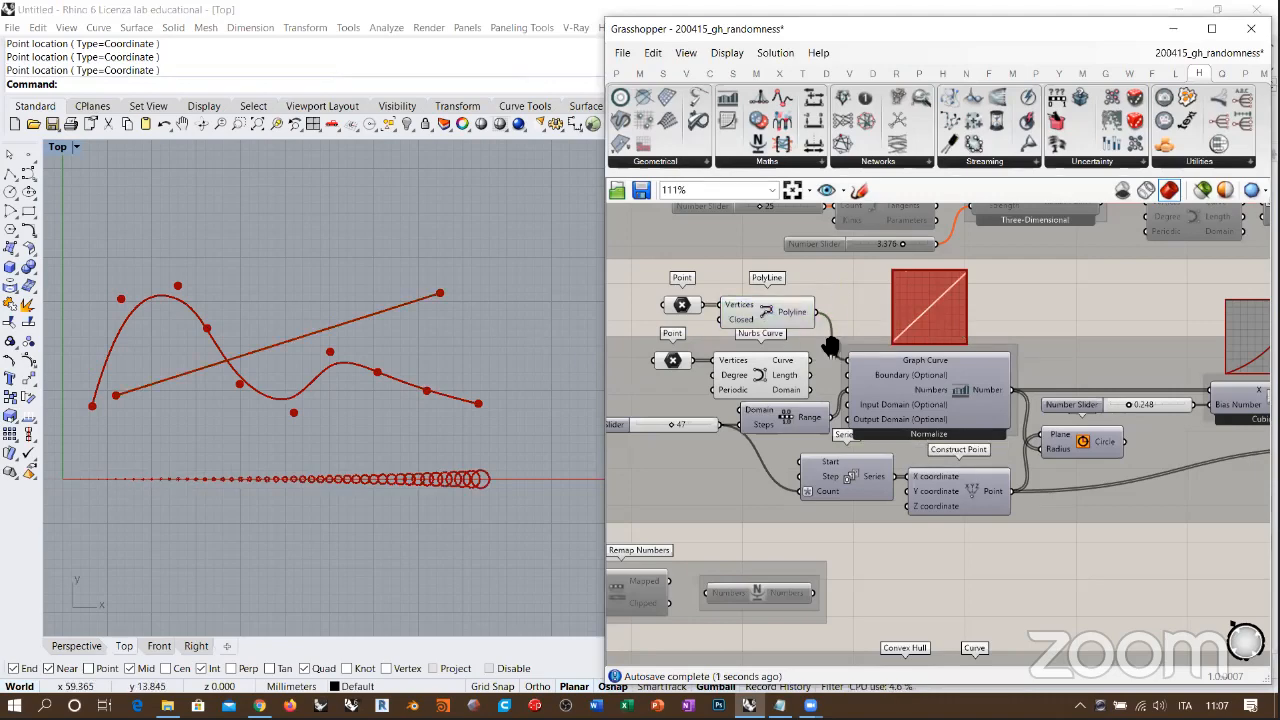
Step: Show the graph component's preview and hide the previews of the Nurbs Curve and its Point parameter
right_drag(922, 384, 824, 374)
click(826, 384)
key(ctrl+q)
click(742, 303)
right_drag(765, 338, 884, 337)
click(774, 374)
click(695, 350)
click(644, 285)
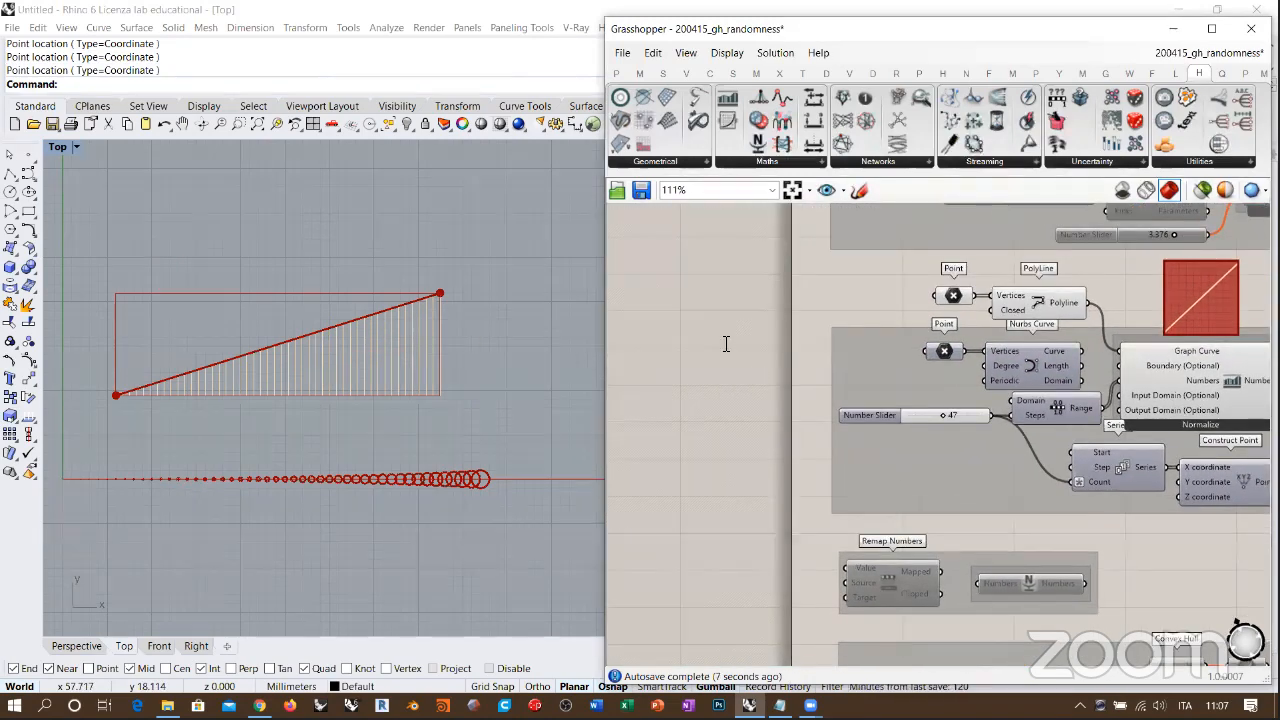
Step: Add a Graph Mapper on the empty canvas beside the definition and set its graph type to Linear for comparison
double_click(722, 340)
text(graph)
click(695, 290)
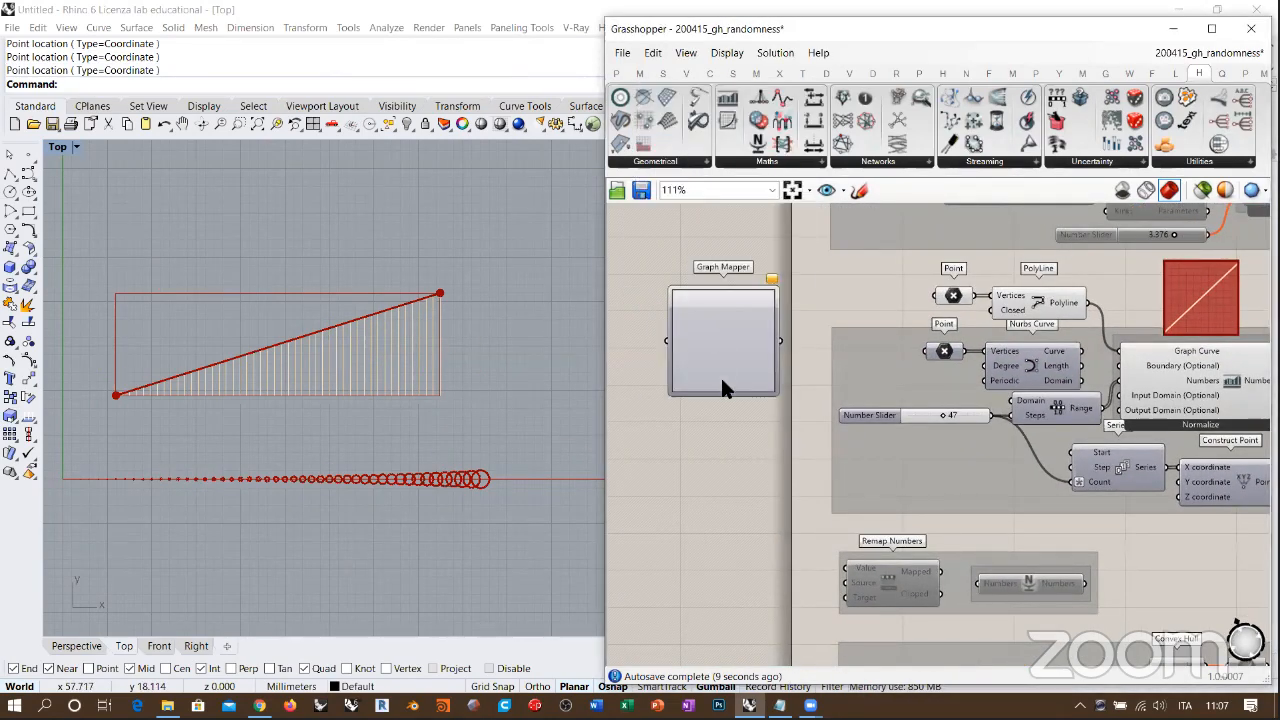
right_click(720, 342)
mouse_move(836, 534)
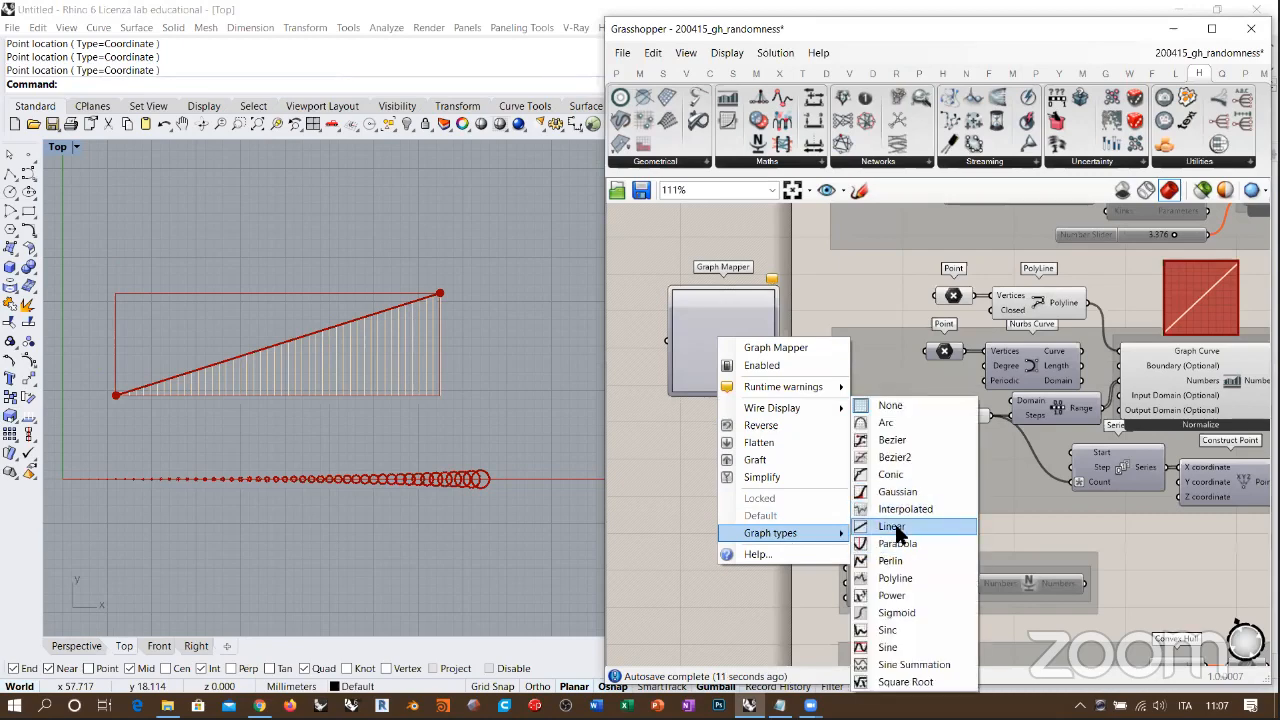
click(895, 524)
right_drag(729, 302, 640, 304)
scroll(671, 331, down, 1)
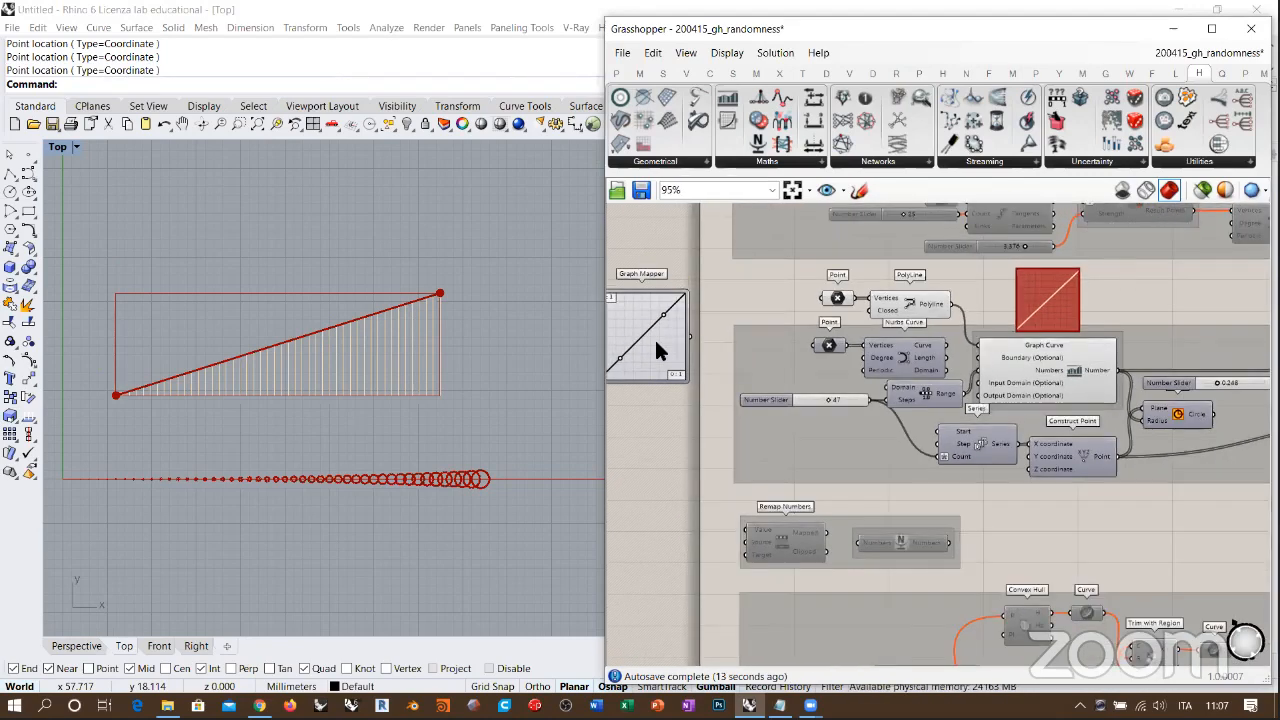
click(655, 340)
Step: Reconnect the Nurbs Curve to the Graph Curve input and delete the temporary Point and PolyLine components
right_drag(935, 309, 787, 309)
scroll(780, 320, up, 1)
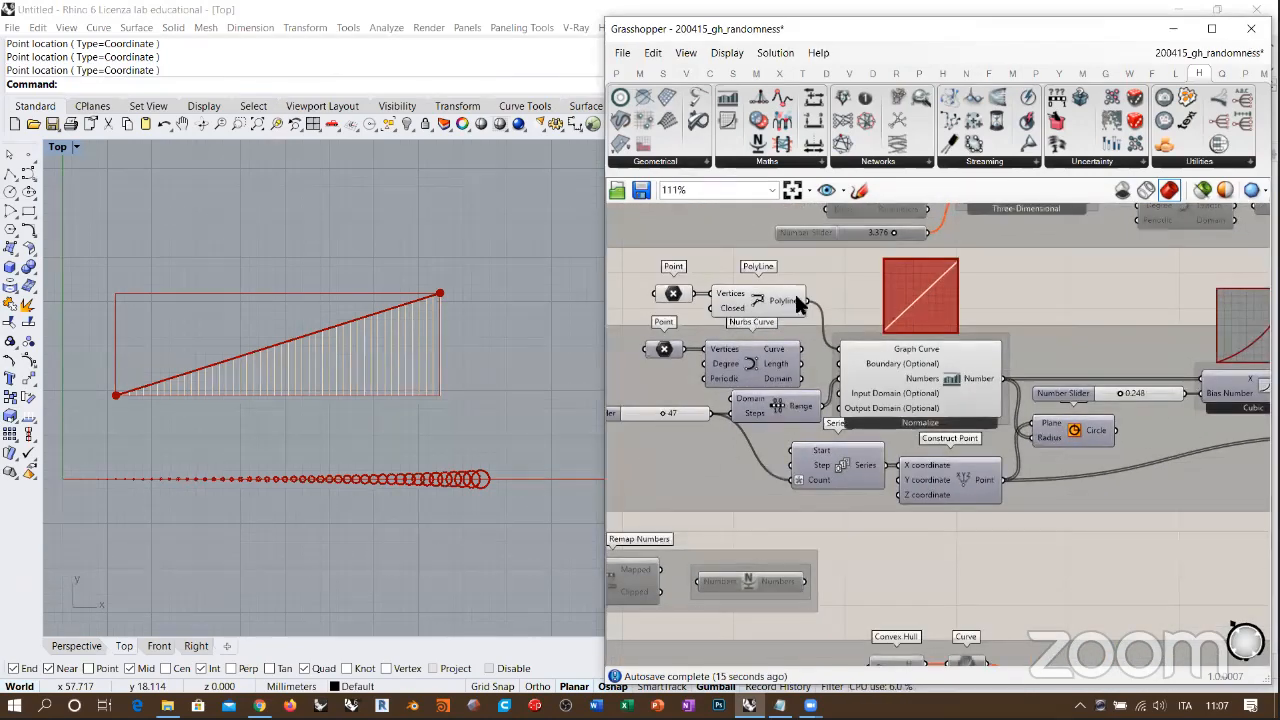
right_drag(792, 327, 766, 313)
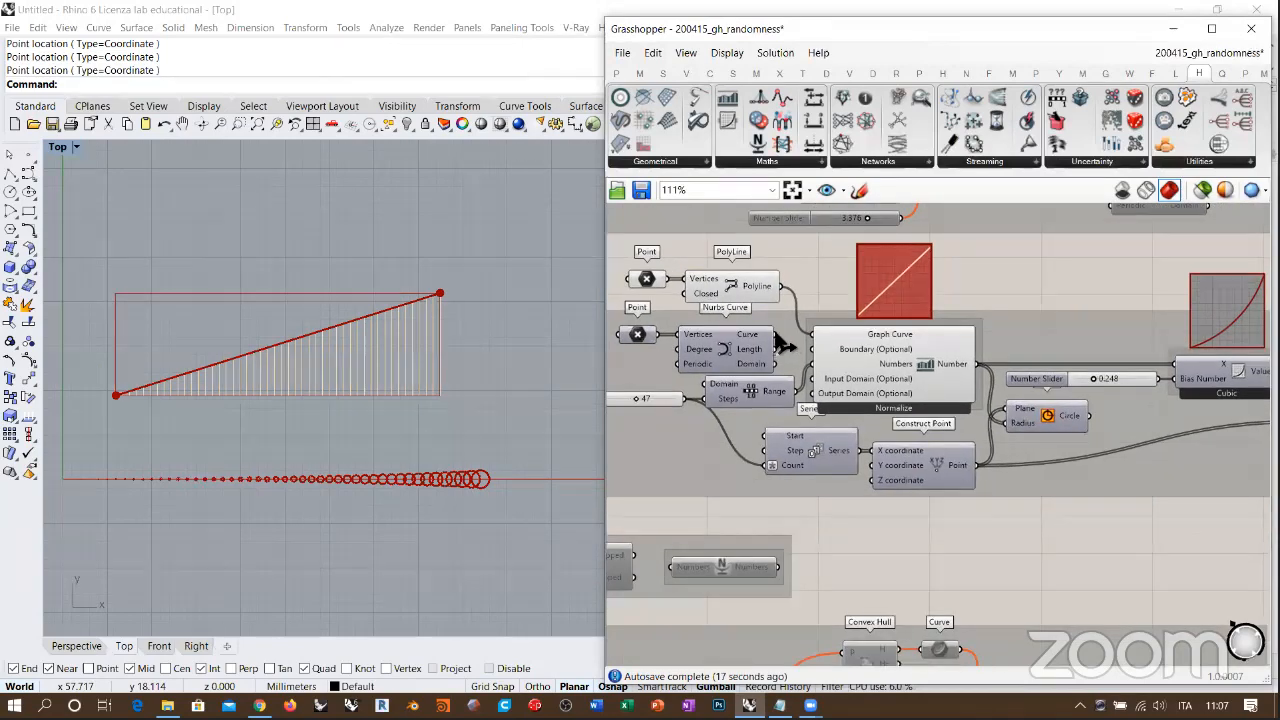
drag(775, 335, 817, 340)
mouse_move(780, 252)
mouse_down()
mouse_move(767, 275)
mouse_move(650, 289)
mouse_up()
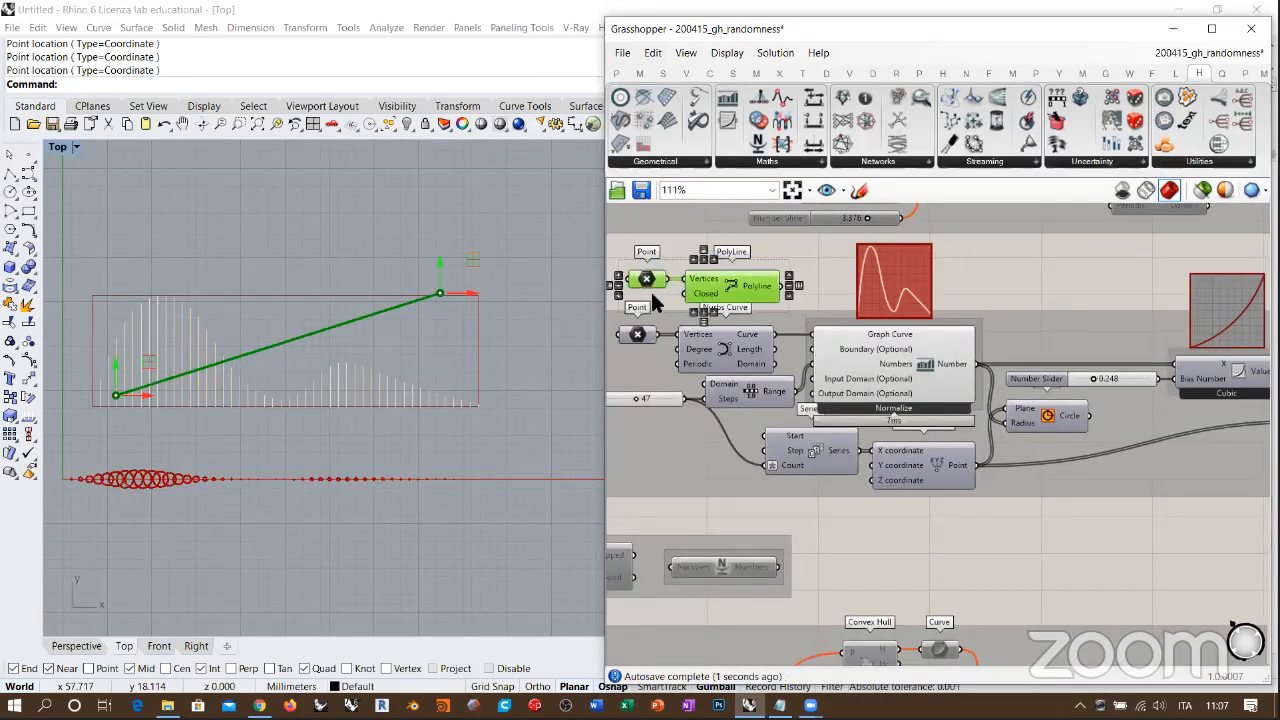
key(Delete)
Step: Turn on the Nurbs Curve's preview so it displays with the graph lines in the Top viewport
right_drag(403, 367, 448, 329)
right_drag(789, 363, 729, 366)
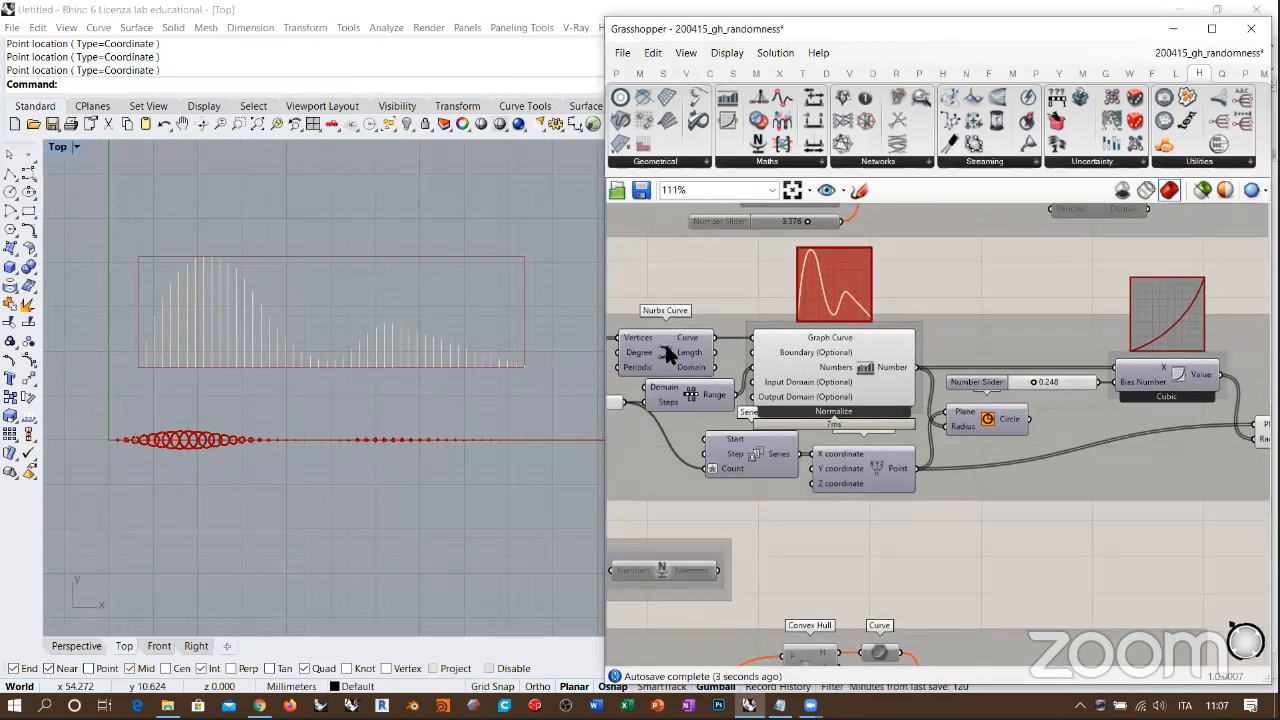
click(663, 339)
key(ctrl+q)
click(694, 282)
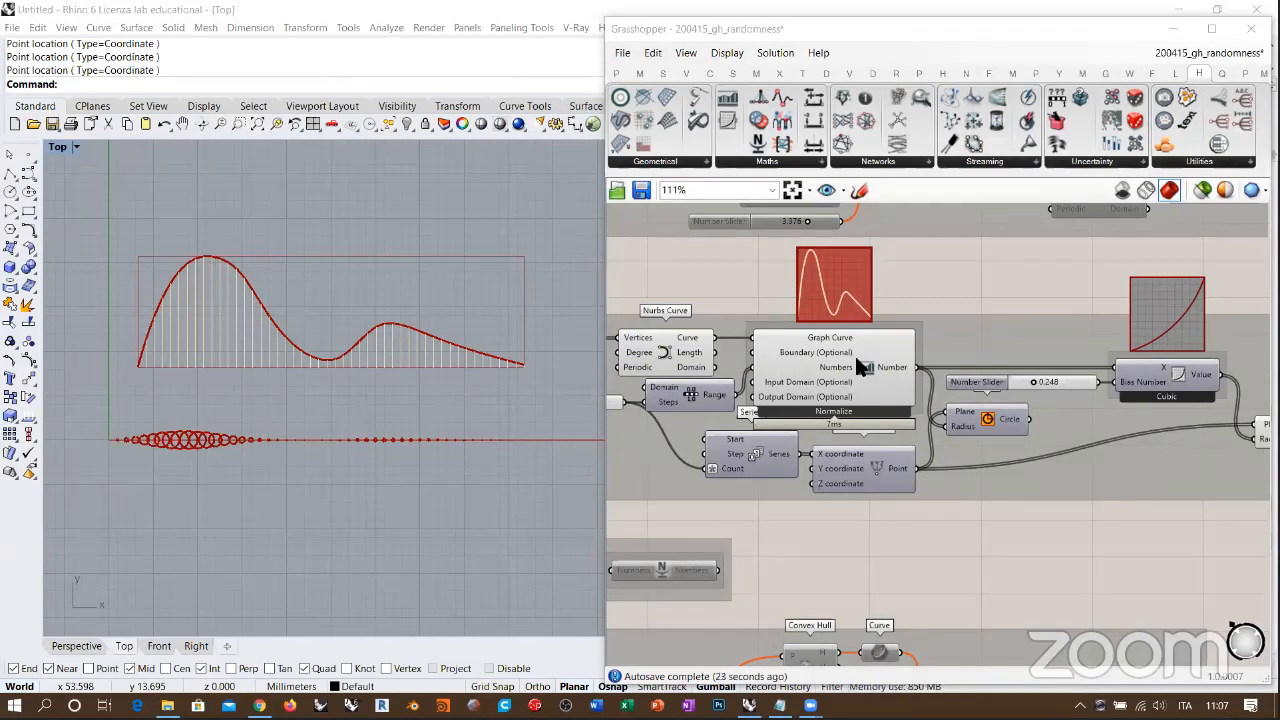
Step: Widen the Grasshopper window and disable the whole graph-curve definition
right_drag(842, 534, 703, 378)
scroll(703, 378, down, 5)
drag(606, 351, 328, 351)
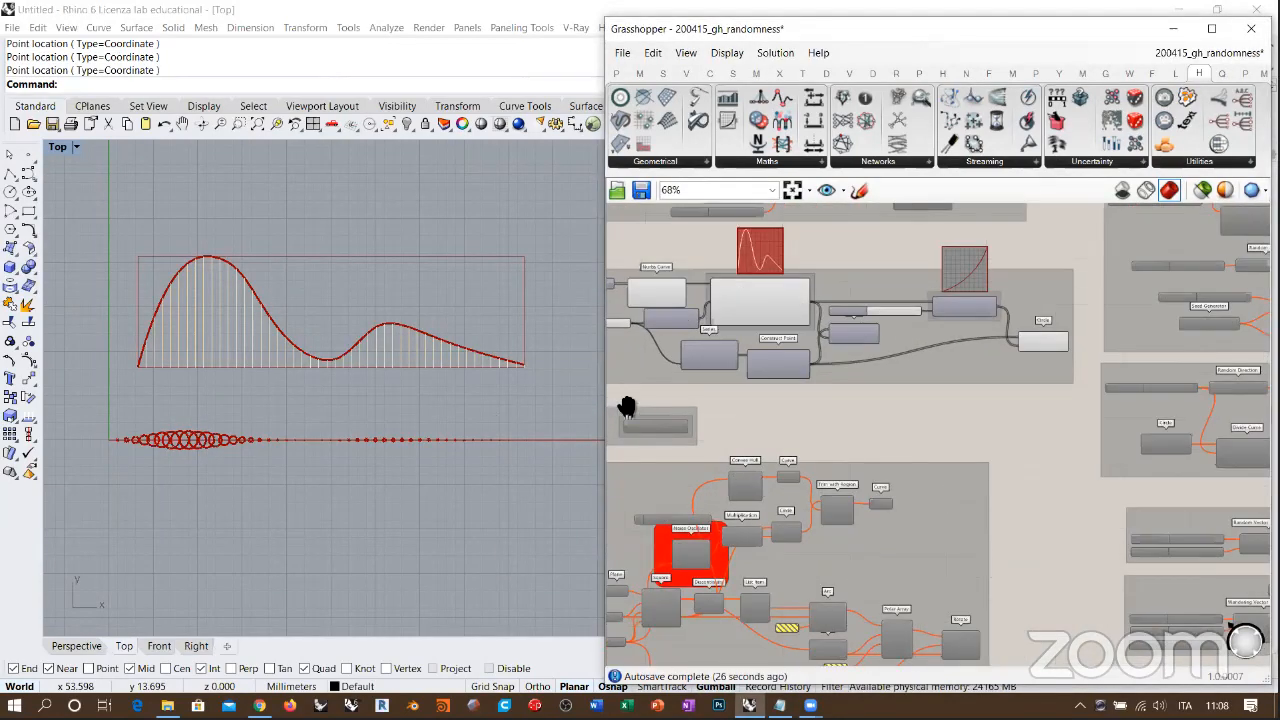
right_drag(627, 407, 606, 342)
scroll(605, 351, down, 5)
drag(427, 366, 723, 295)
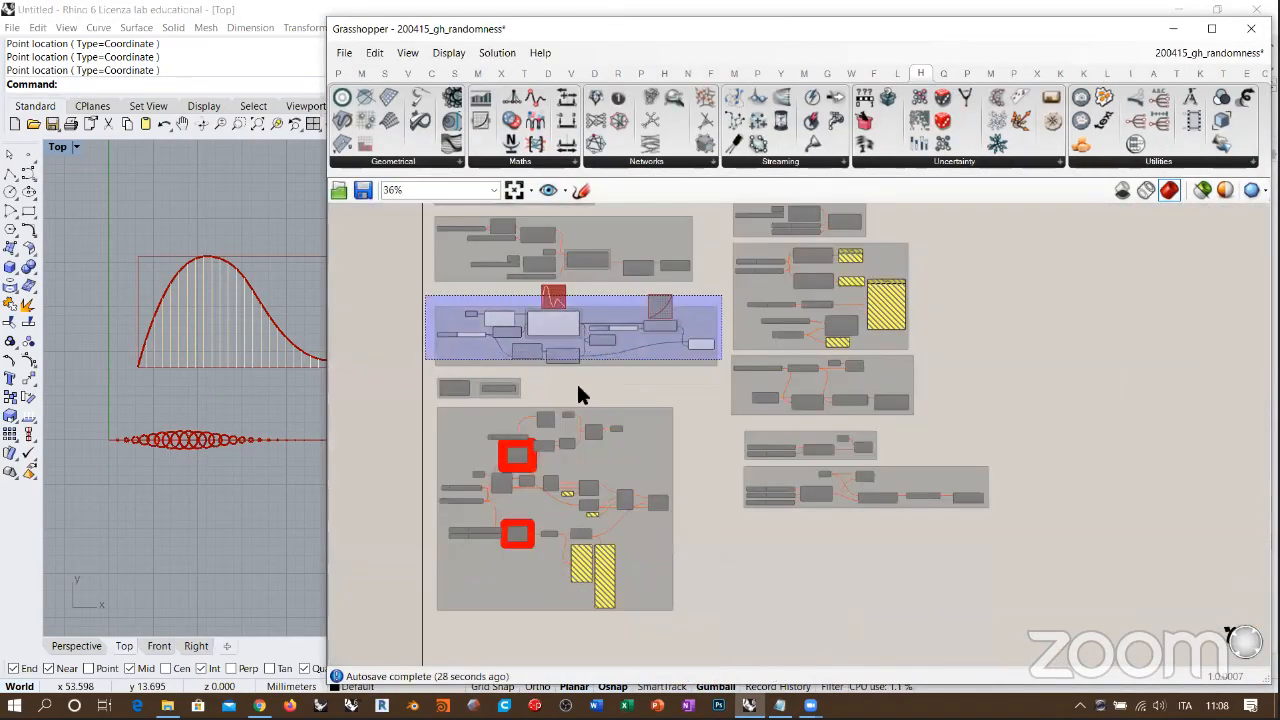
key(ctrl+e)
click(736, 480)
Step: Add a Noise Oscillator component on the empty canvas below the Wandering Vector group and bring up its options
scroll(691, 449, up, 8)
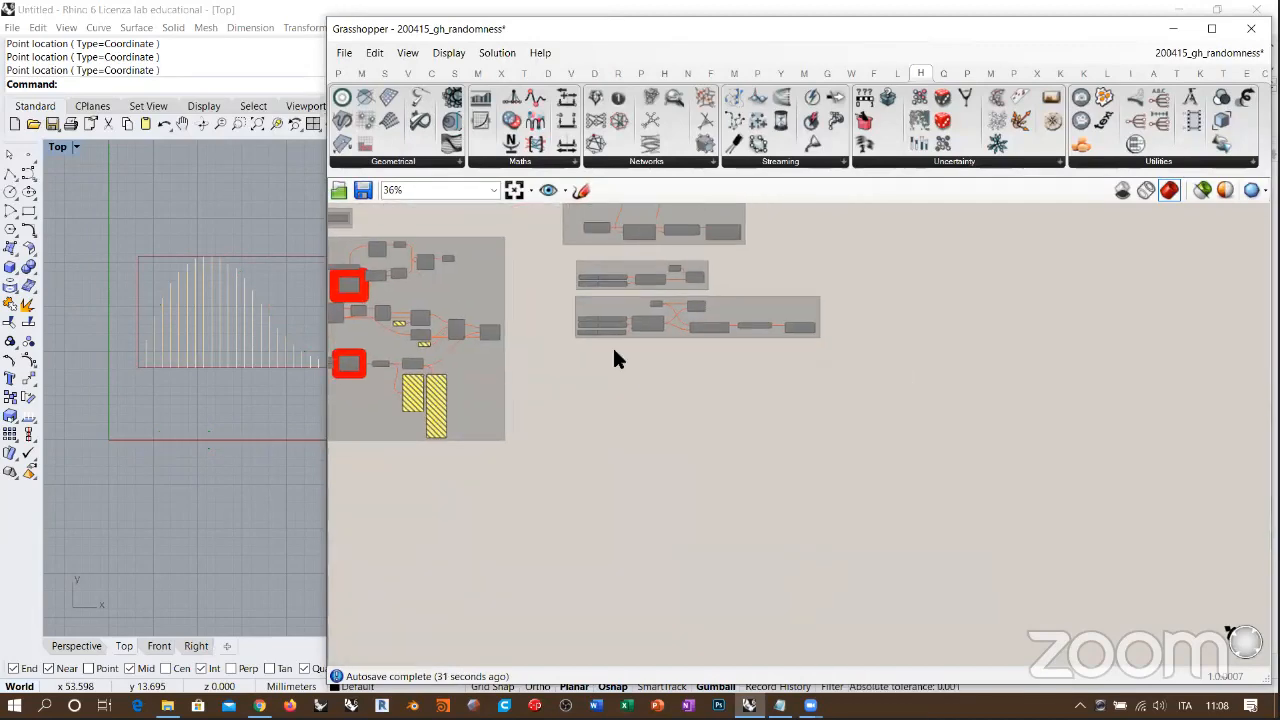
right_drag(620, 357, 653, 341)
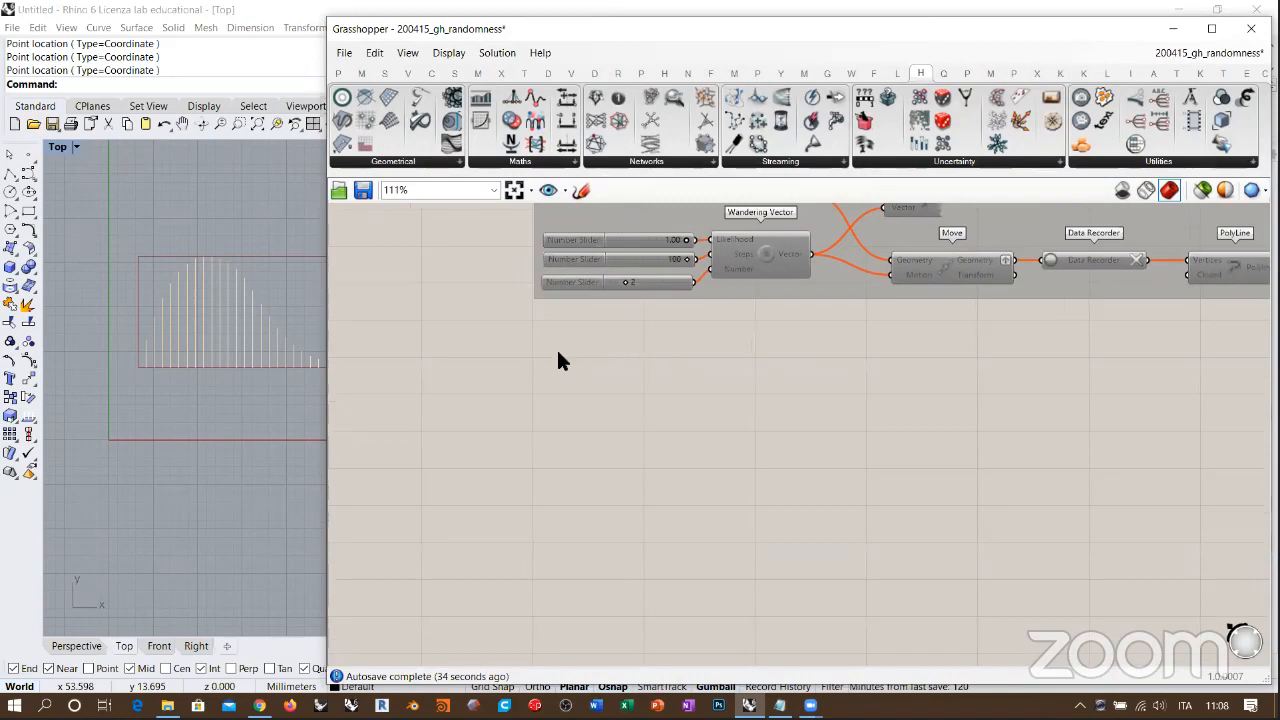
click(955, 161)
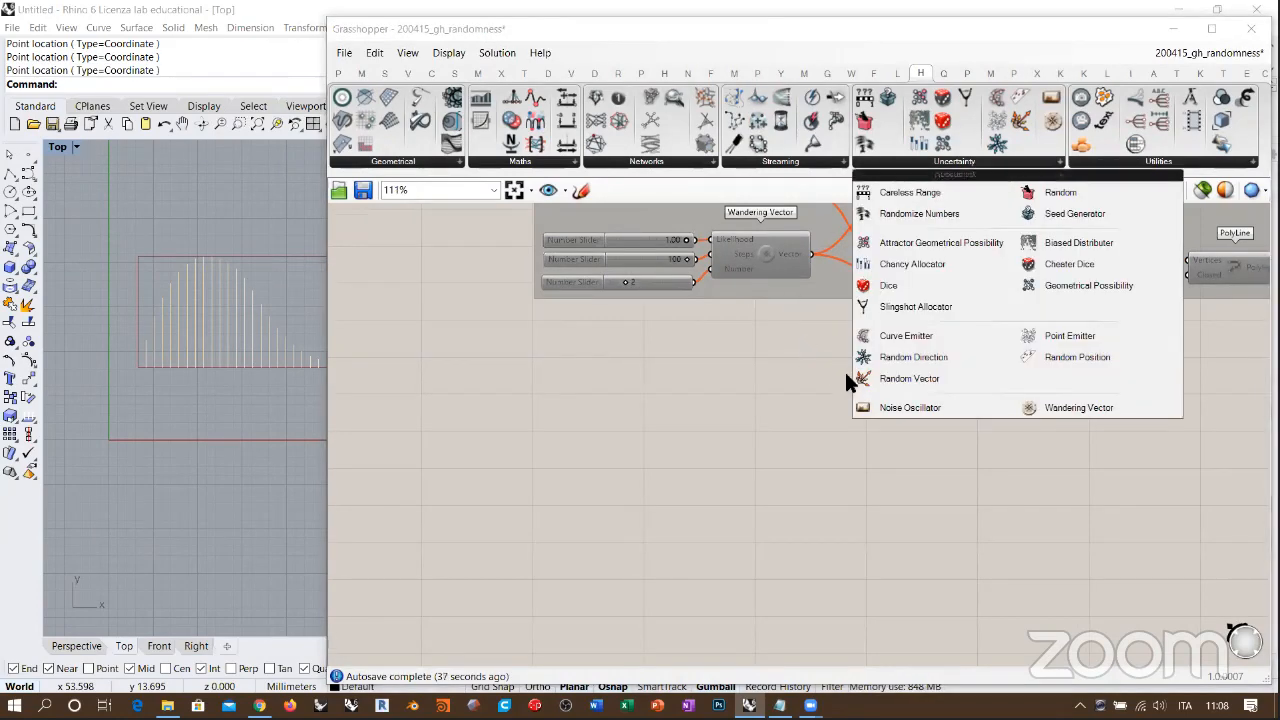
drag(866, 407, 572, 391)
scroll(600, 378, up, 3)
right_click(602, 375)
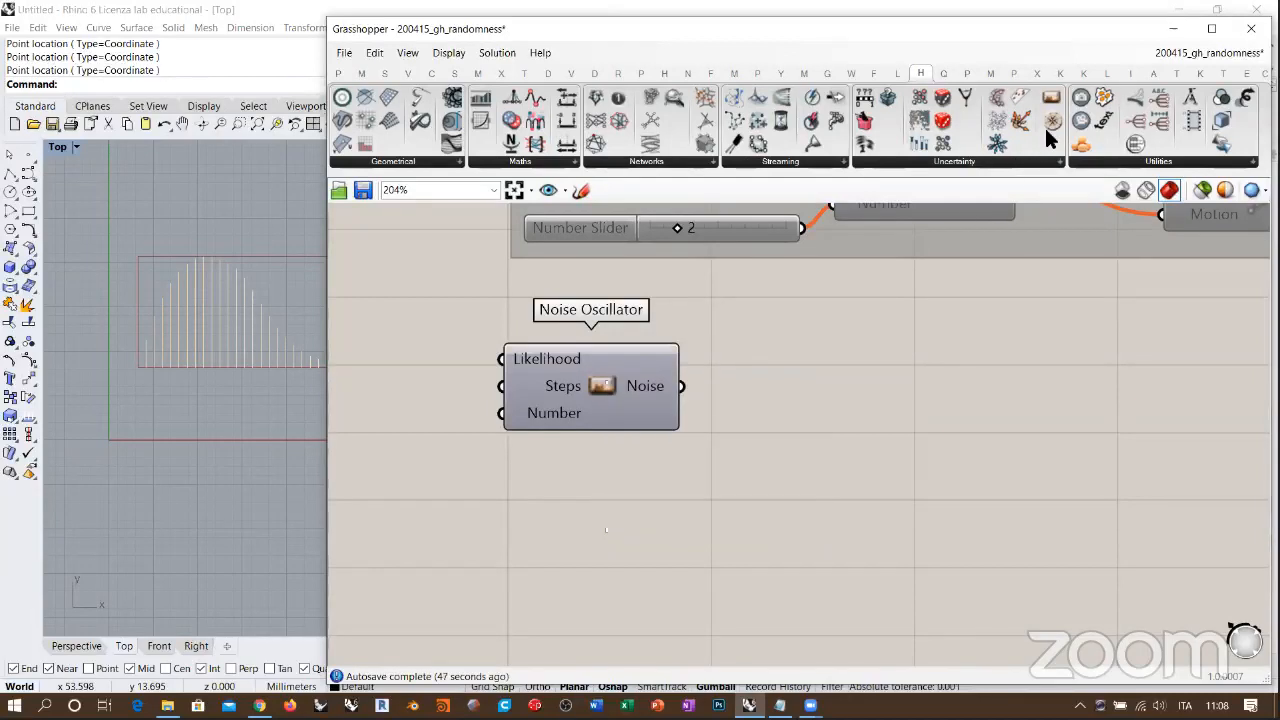
Step: Add a Wandering Vector component directly below the Noise Oscillator, check its options, and line it up underneath
drag(1052, 127, 612, 492)
right_click(615, 492)
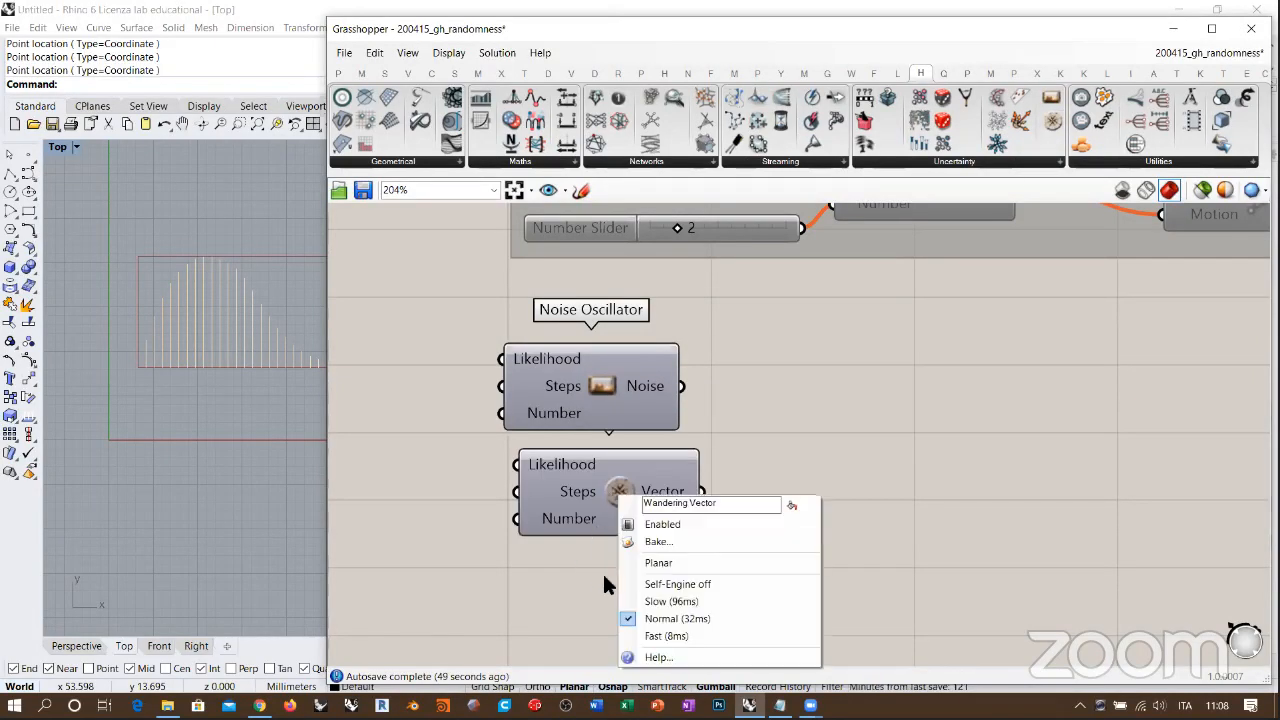
click(754, 431)
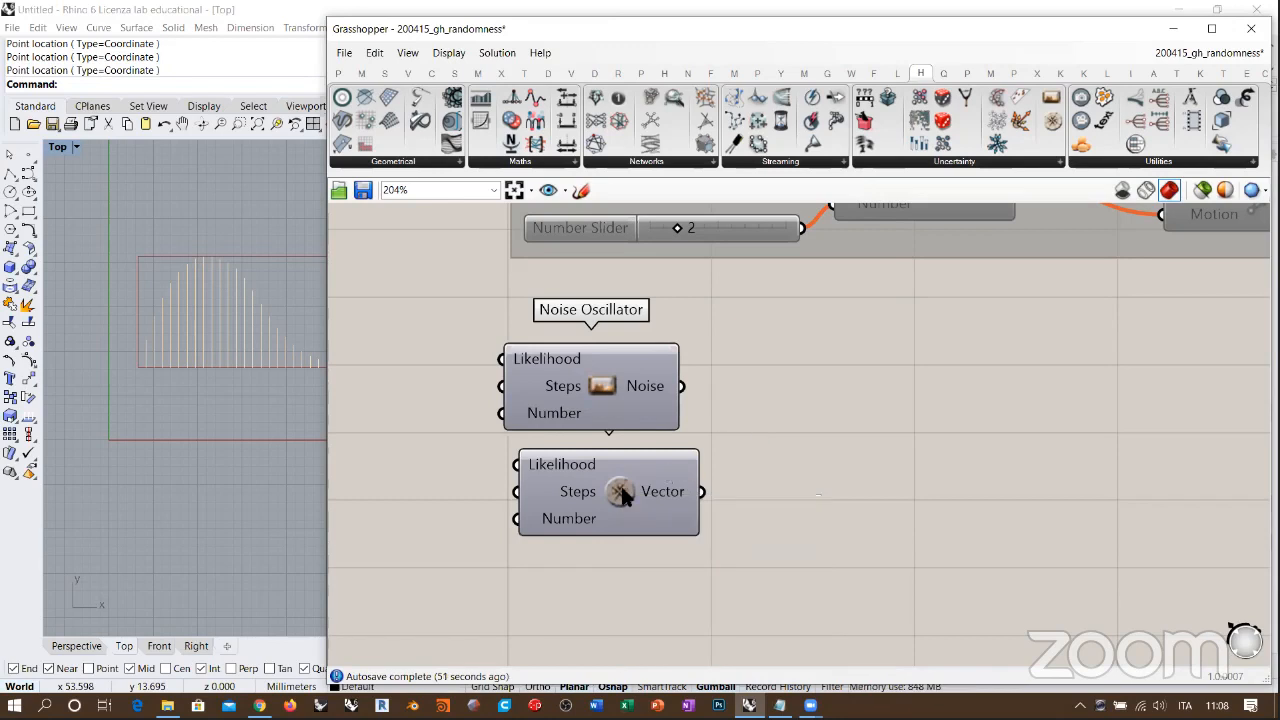
drag(621, 488, 618, 502)
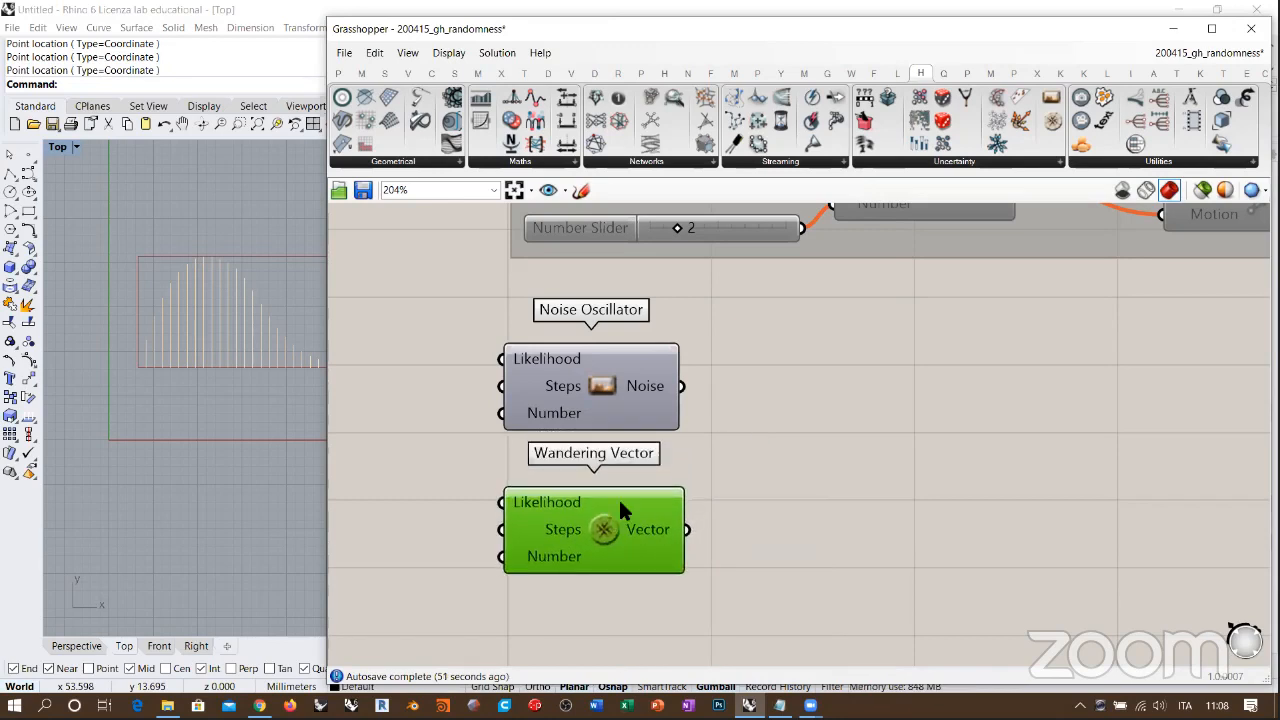
Step: Examine the Noise Oscillator's self-engine speed options and nudge the Wandering Vector component slightly sideways
right_click(604, 381)
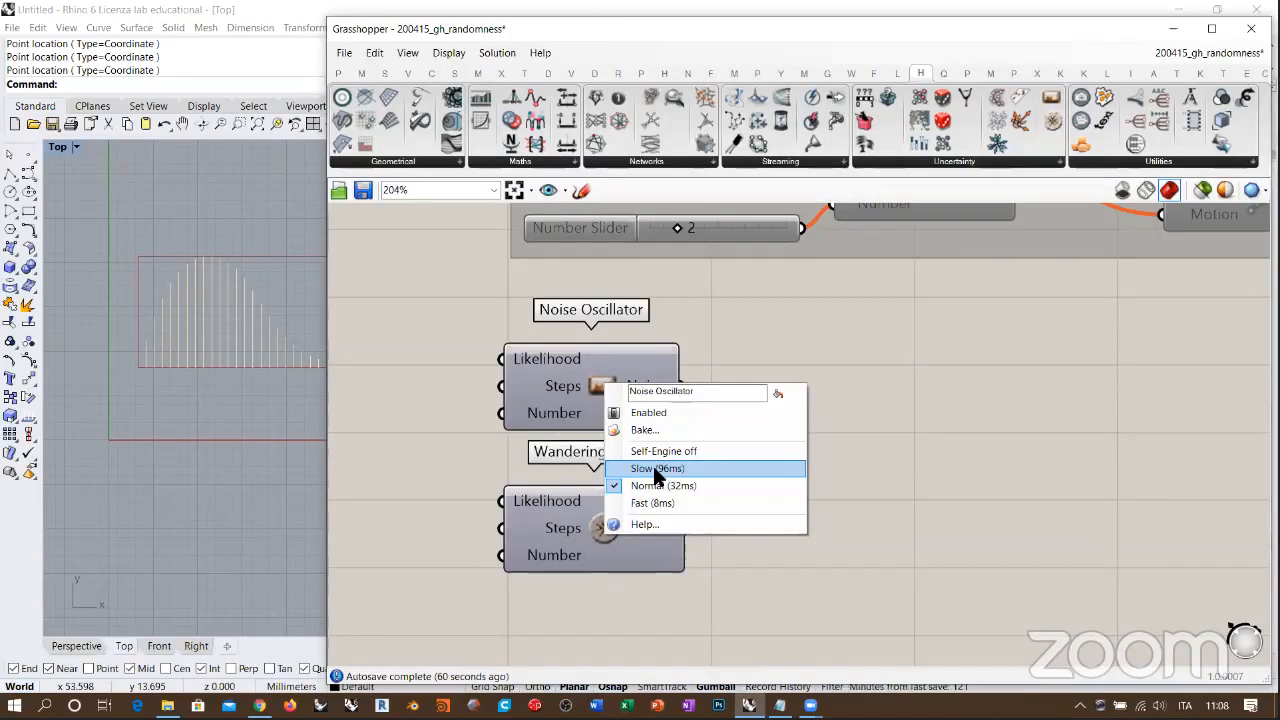
click(714, 321)
right_click(600, 385)
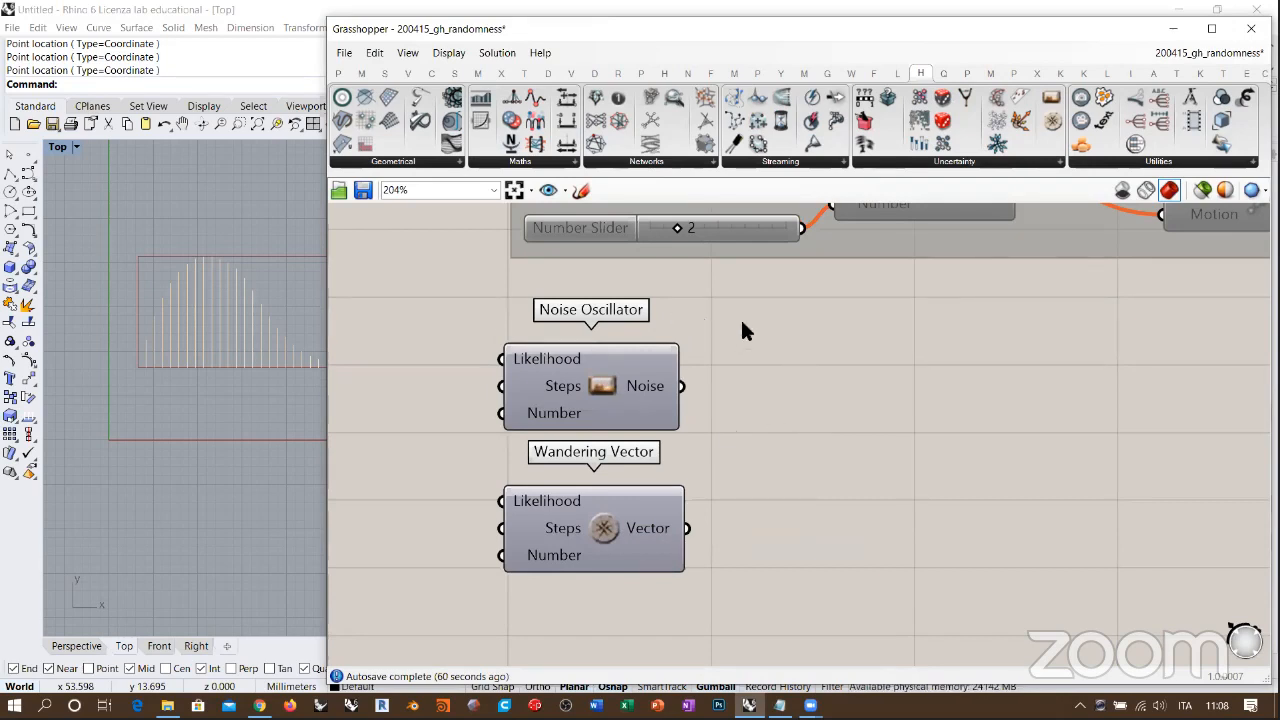
drag(616, 511, 612, 511)
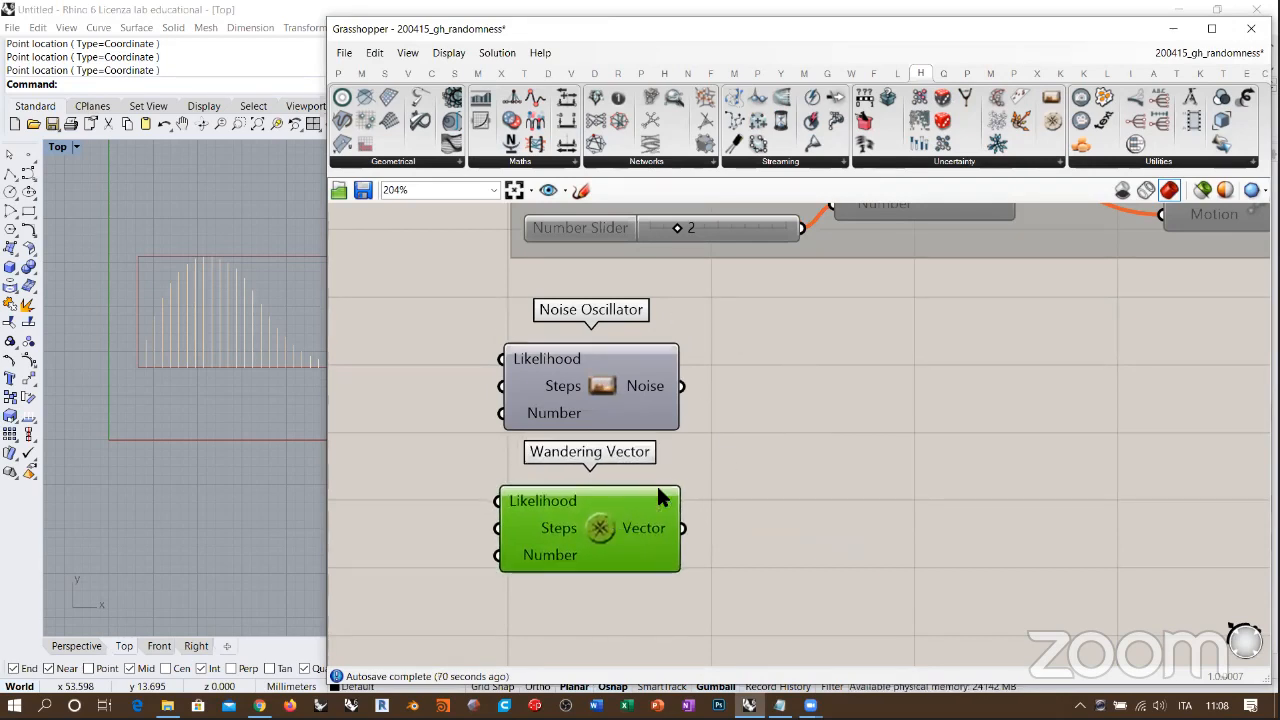
click(734, 432)
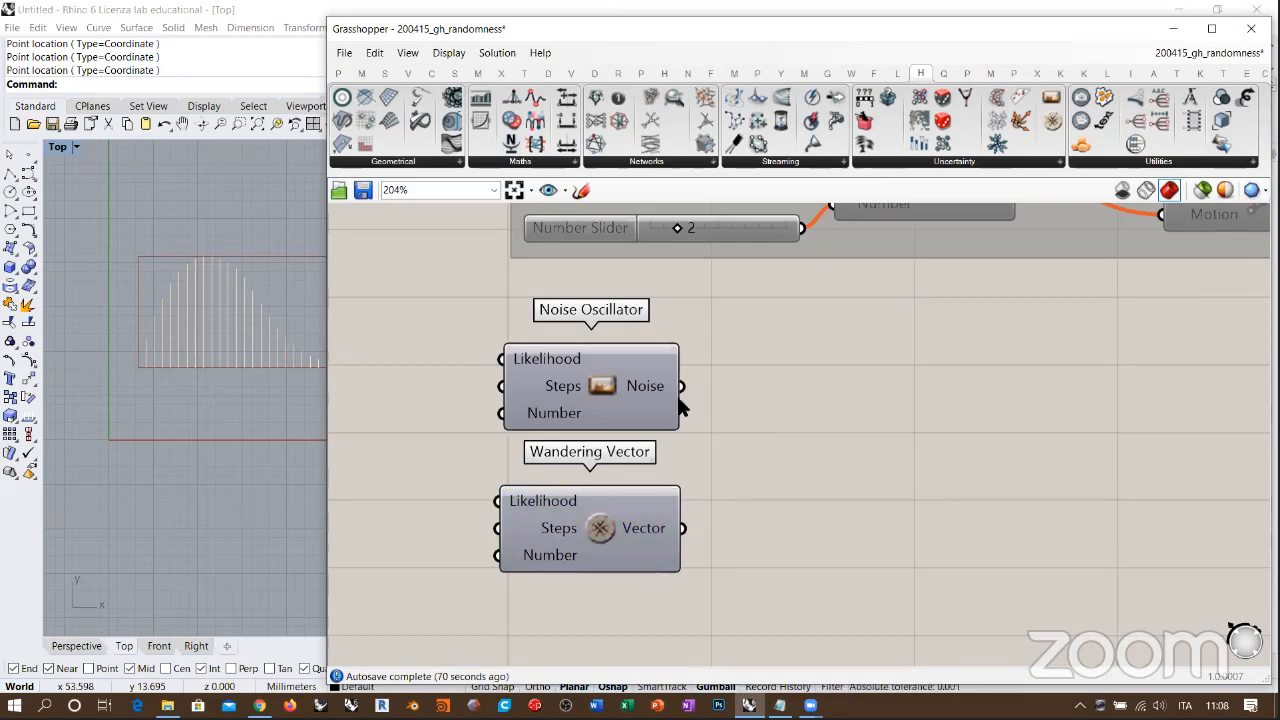
right_drag(728, 409, 679, 431)
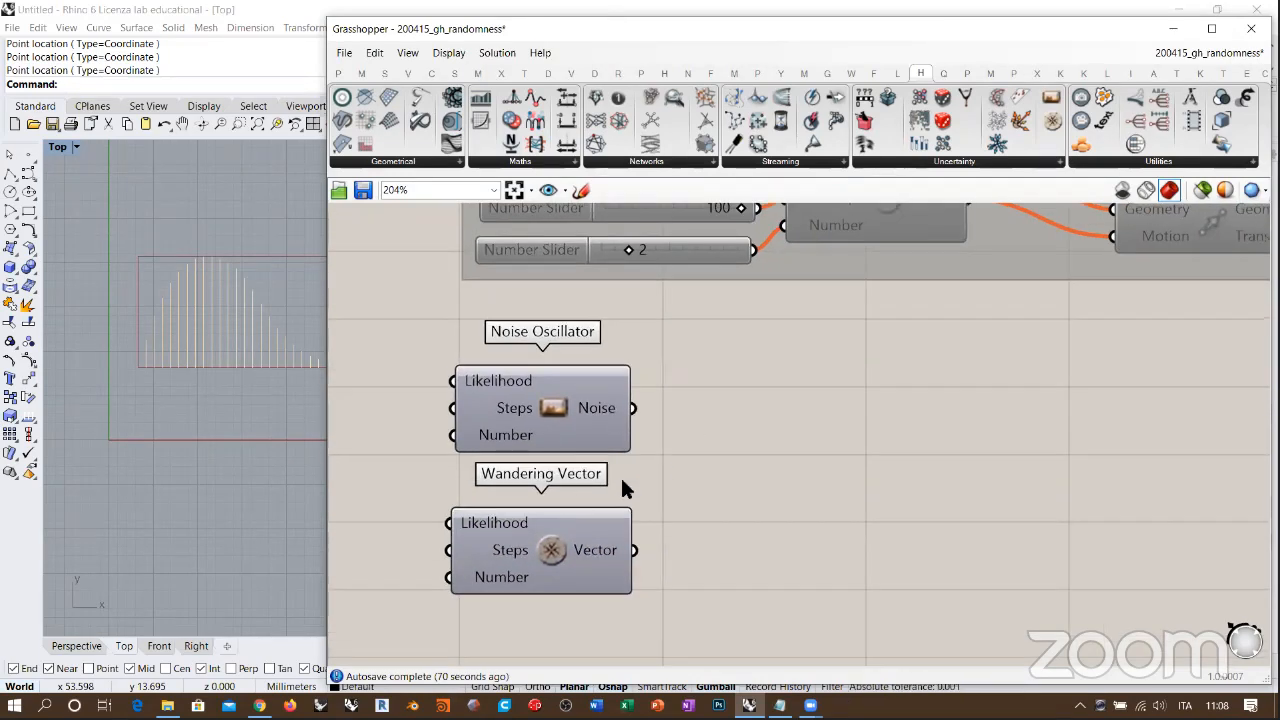
right_click(549, 412)
click(754, 350)
Step: Switch to a new File Explorer window
click(168, 706)
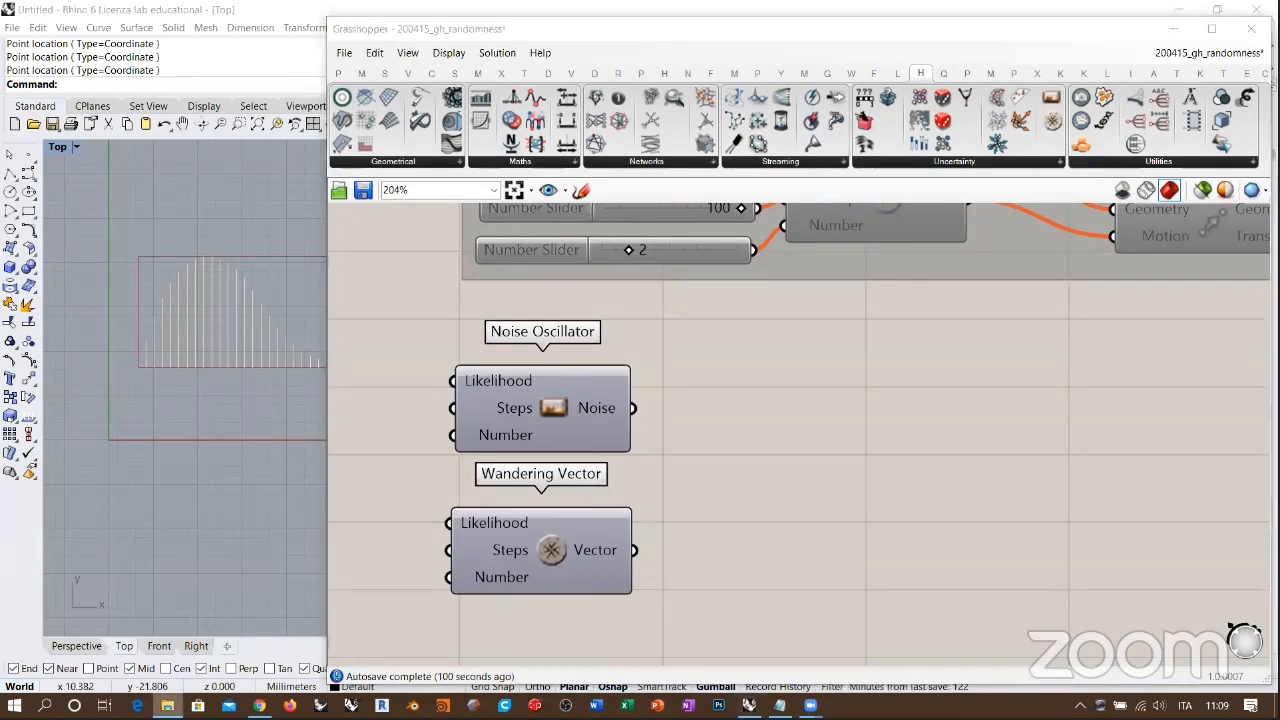
right_click(168, 706)
click(110, 617)
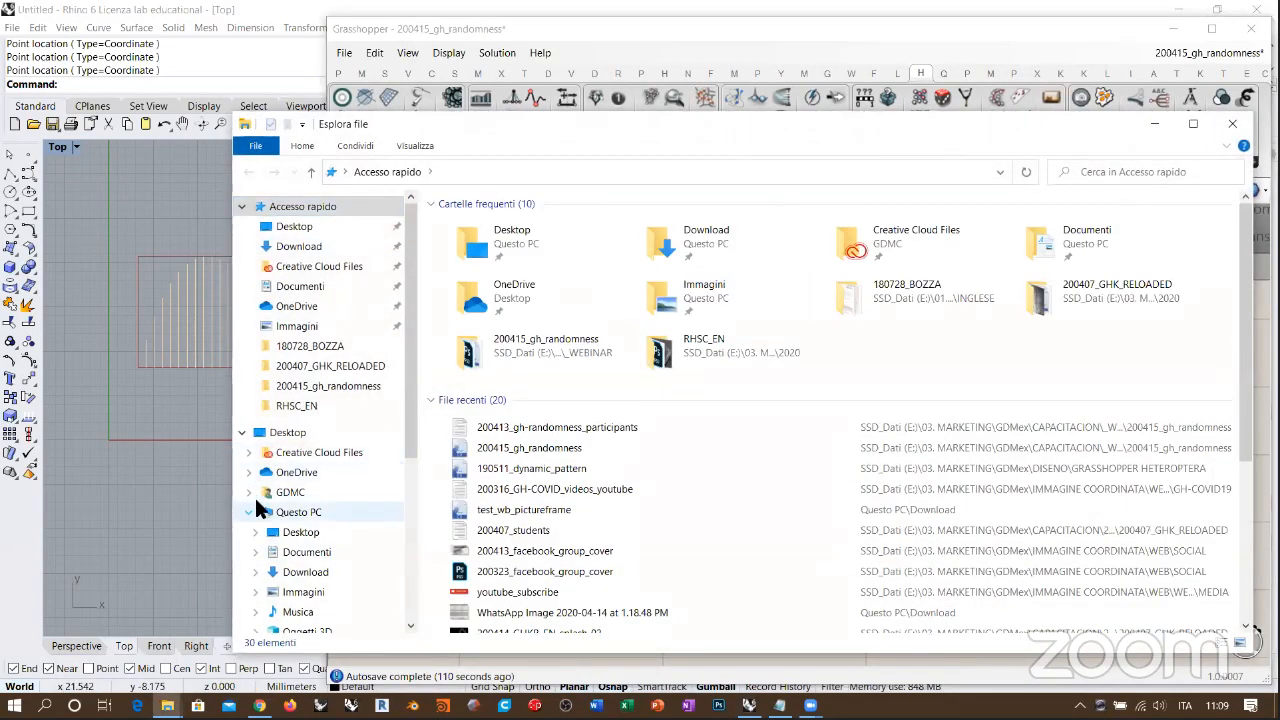
Step: Expand the folder tree from the SSD_Dati (E:) drive through 03. MARKETING and GDMex down to CAPACITACION
scroll(256, 490, down, 4)
click(256, 462)
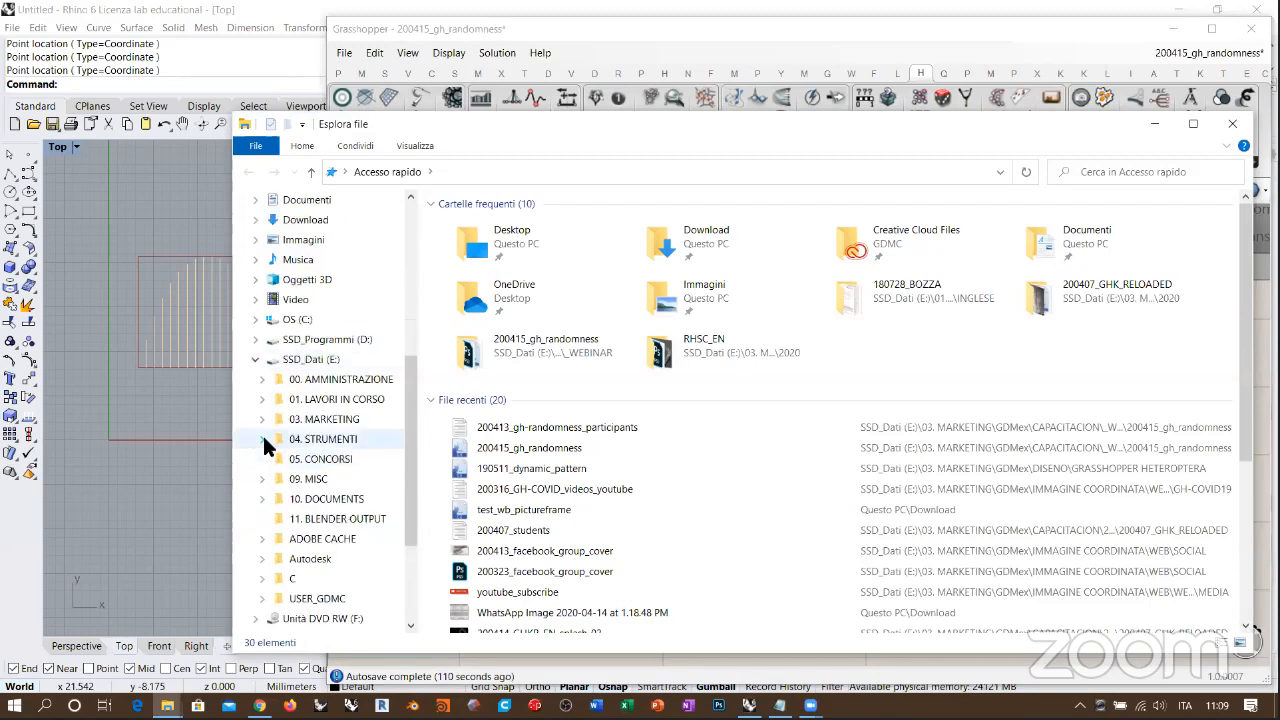
click(263, 420)
scroll(264, 420, down, 1)
click(264, 419)
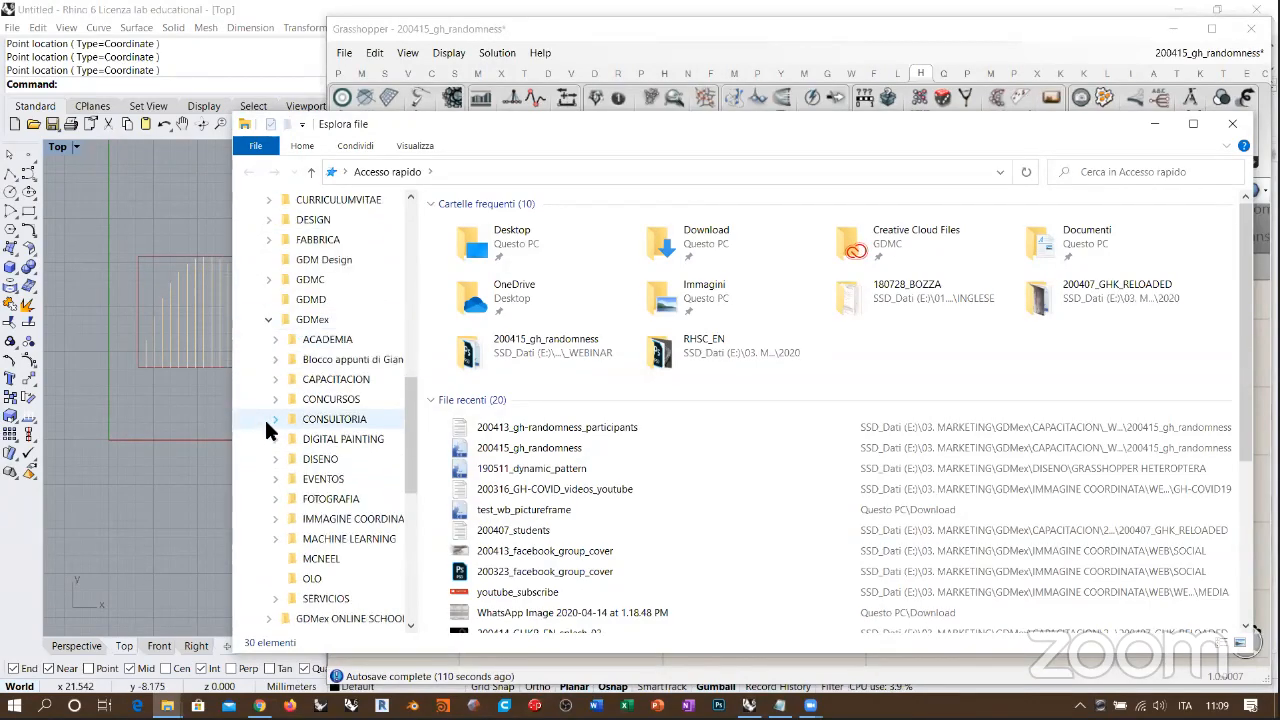
scroll(266, 412, down, 1)
click(274, 339)
Step: Open the 191120 GHG_EN folder inside 2019 and move the File Explorer window clear of the screen edge
scroll(276, 420, down, 5)
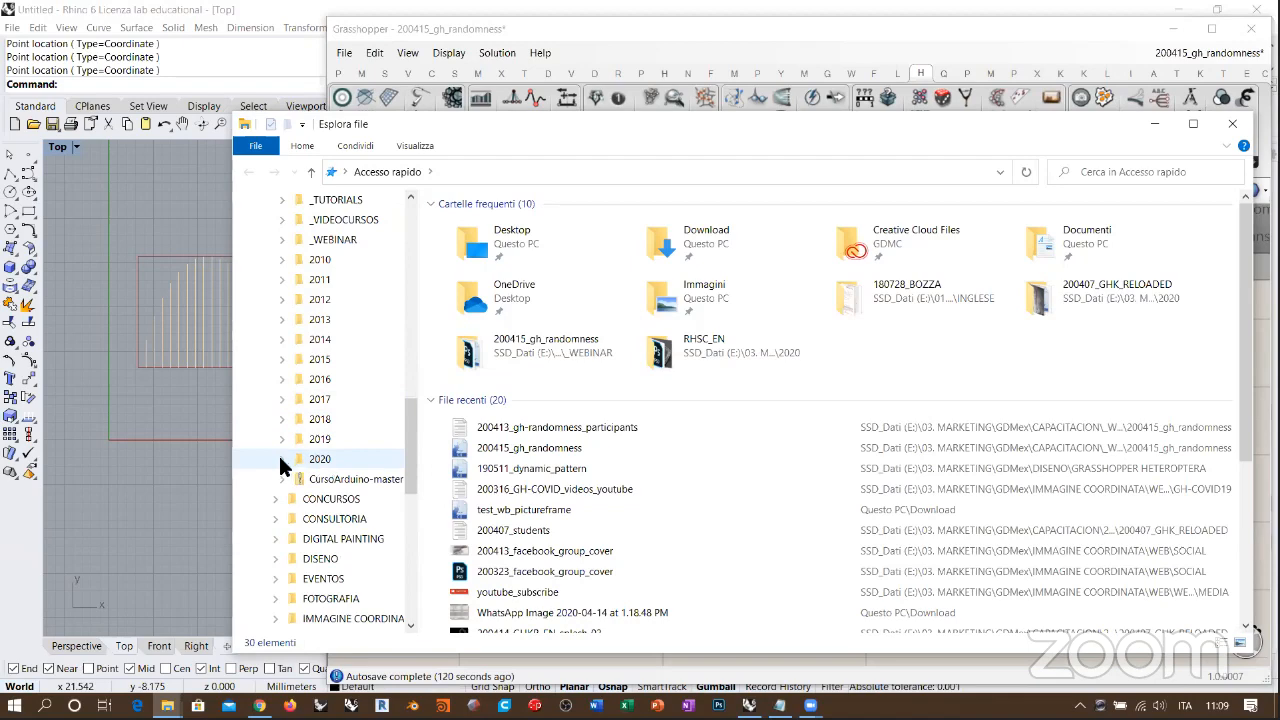
click(284, 466)
click(284, 419)
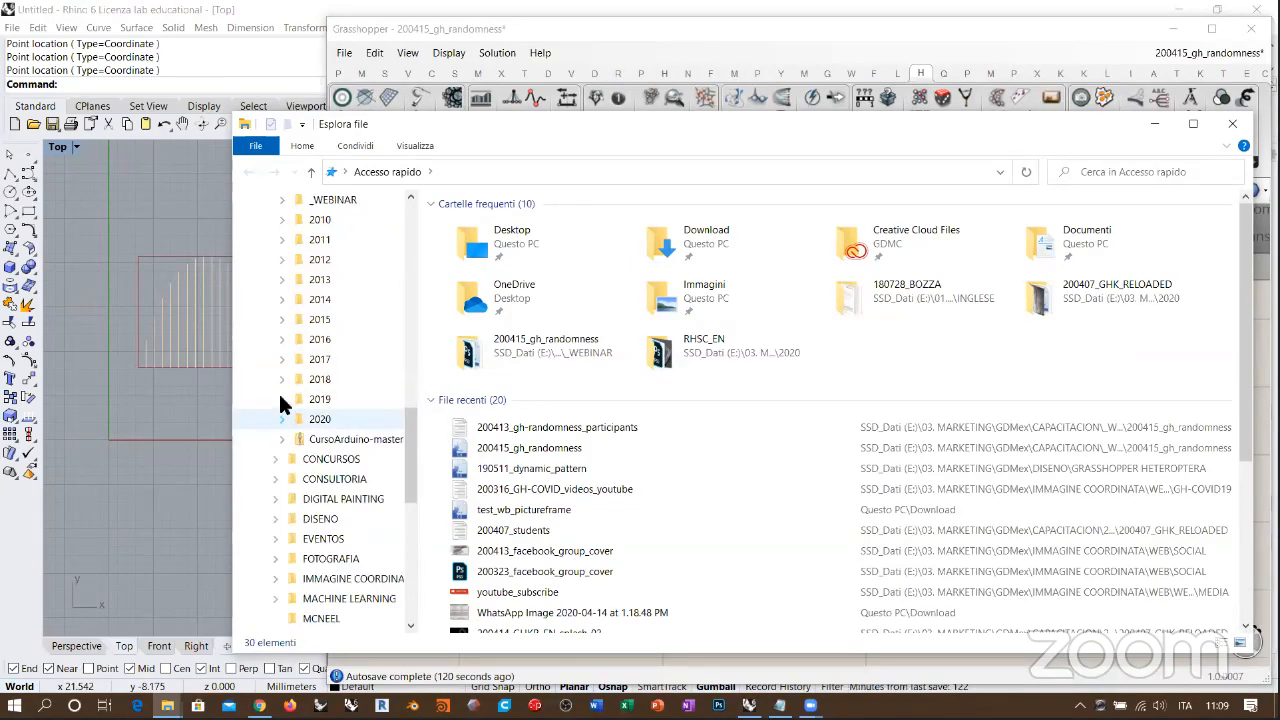
click(281, 400)
scroll(281, 404, down, 4)
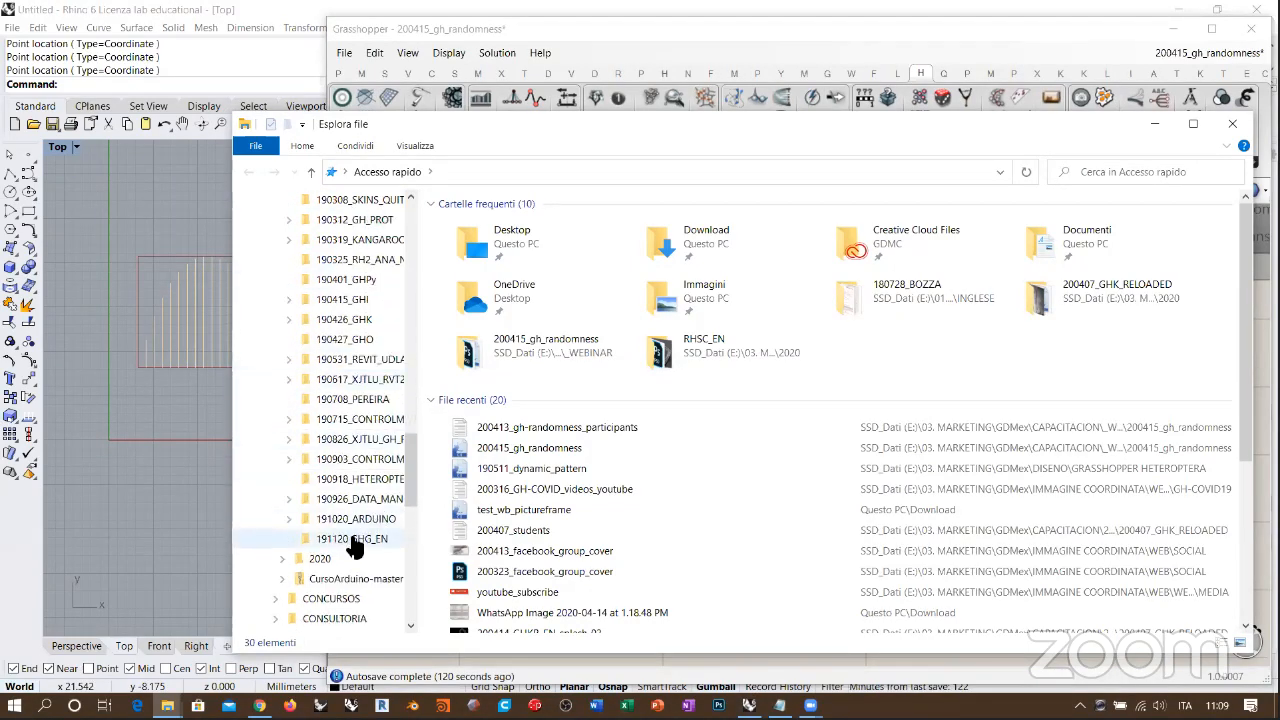
click(355, 540)
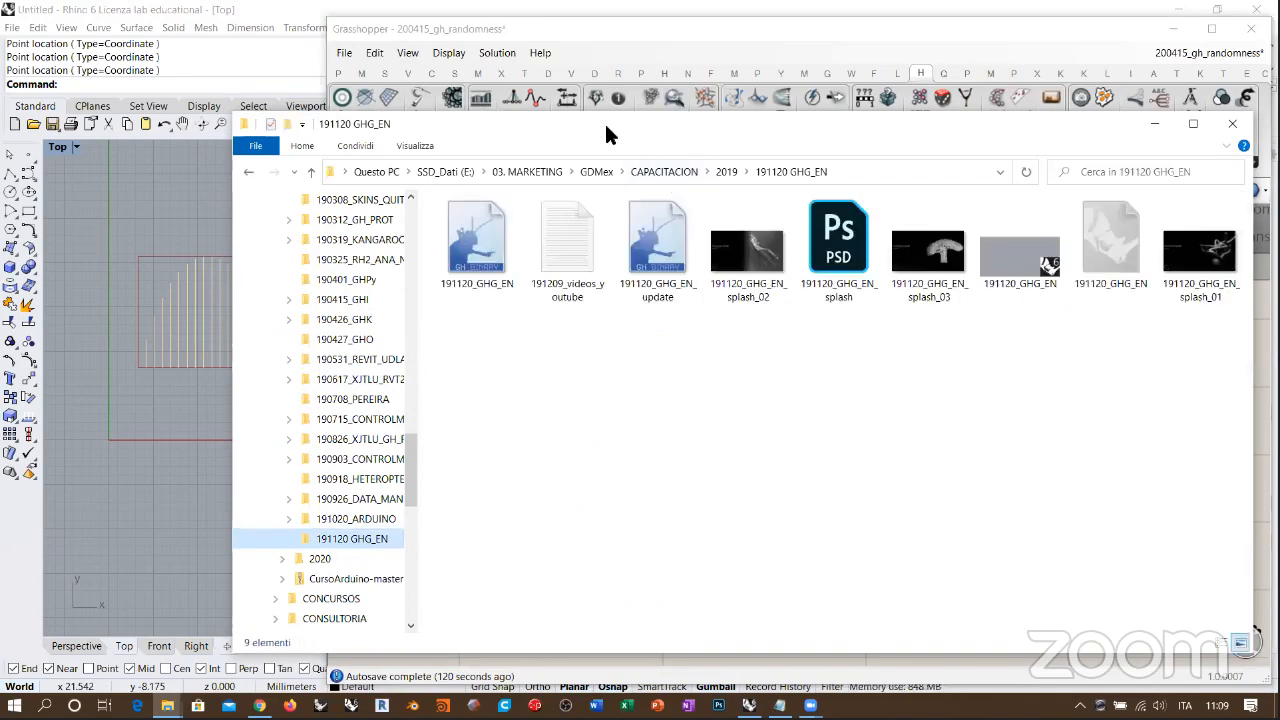
drag(604, 121, 378, 52)
click(712, 265)
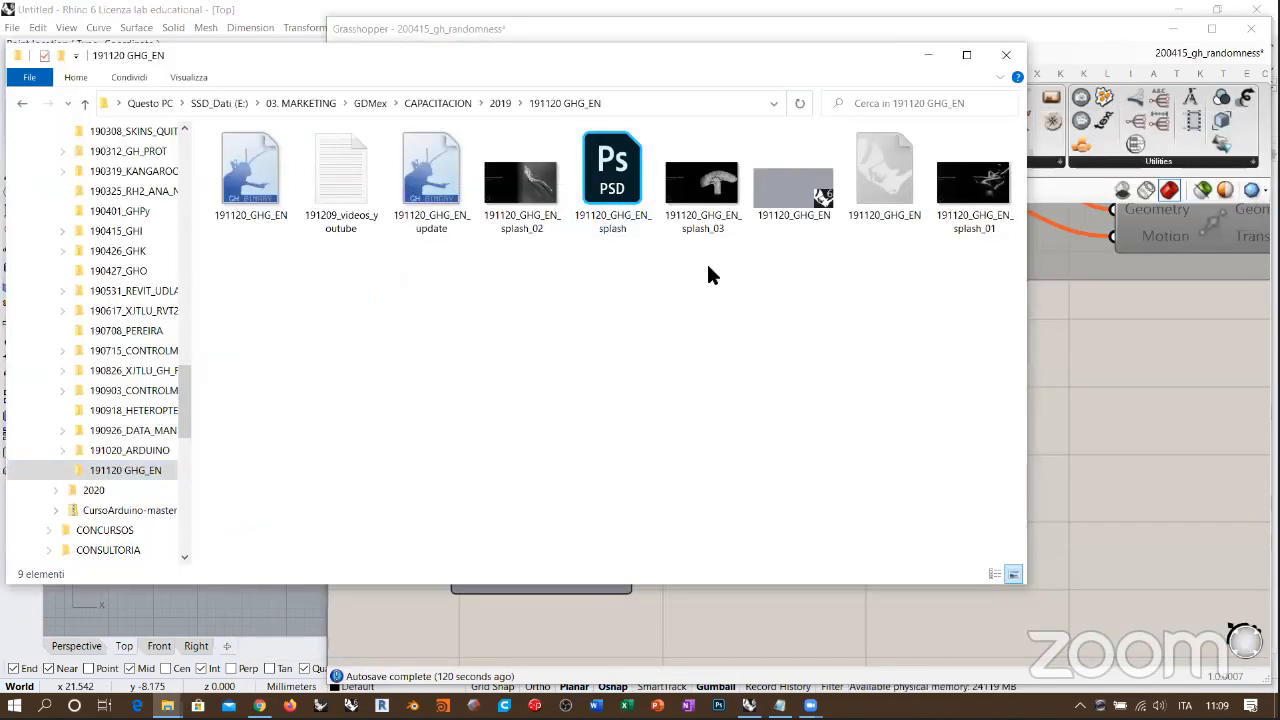
Step: View the Grasshopper Growth images 191120_GHG_EN_splash_01, splash_02 and splash_03 in turn
double_click(972, 182)
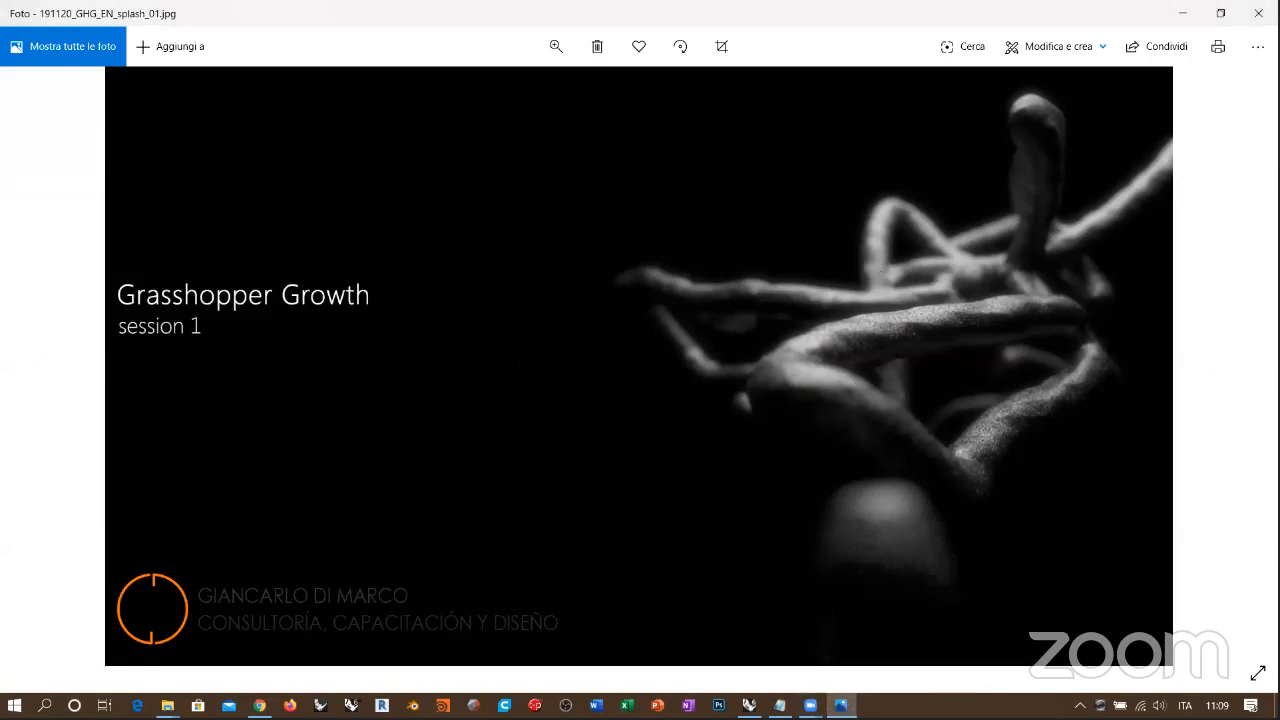
mouse_move(35, 368)
click(35, 368)
click(38, 368)
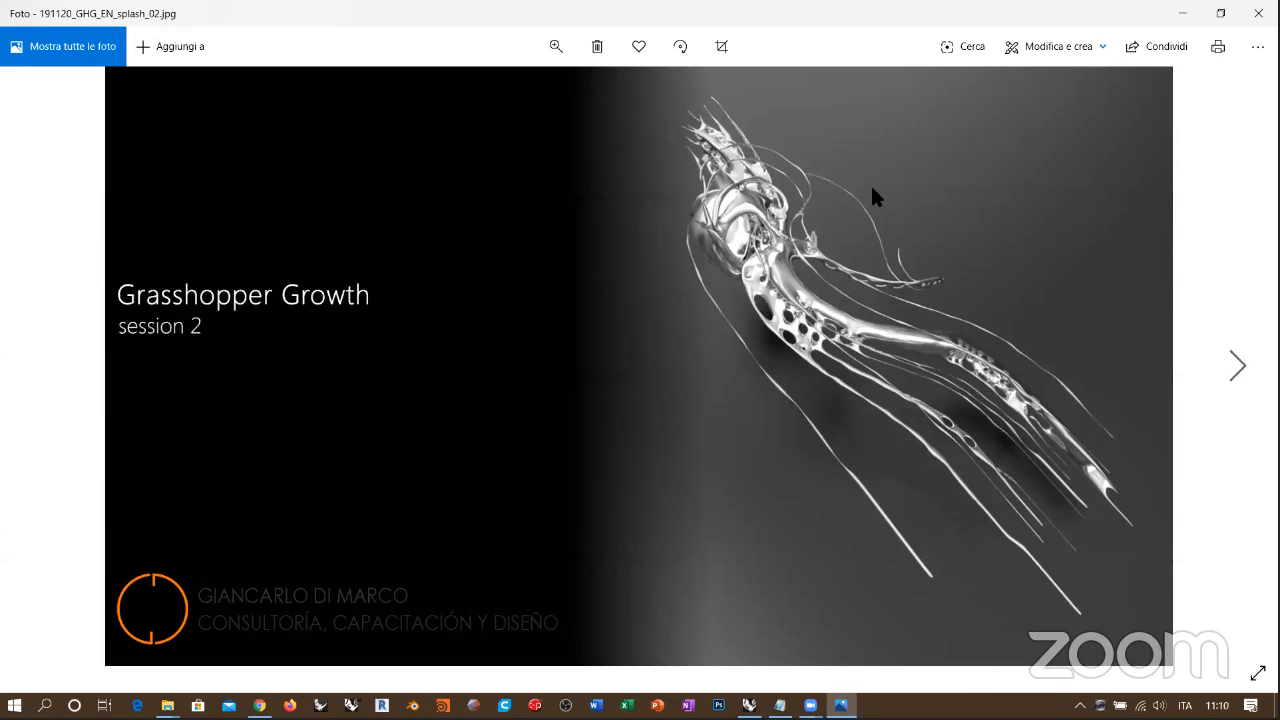
click(1238, 368)
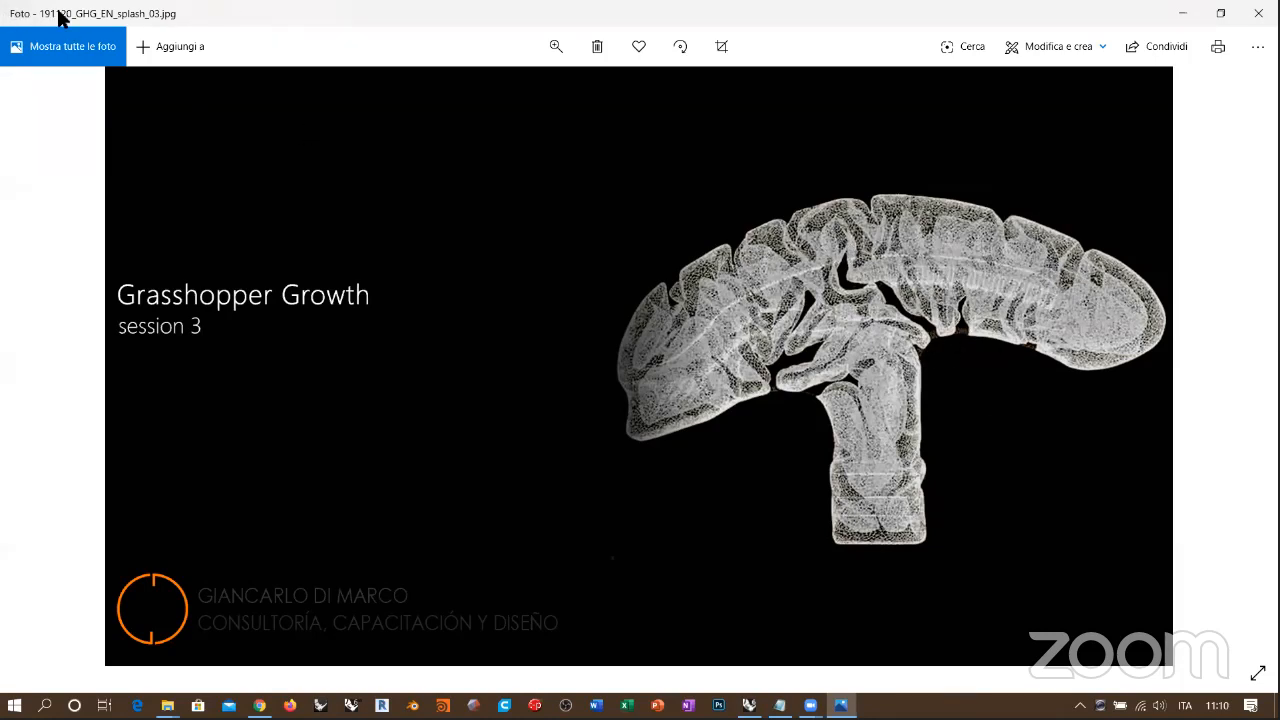
Step: Close the image viewer and bring the Grasshopper window back to the front
key(super+Down)
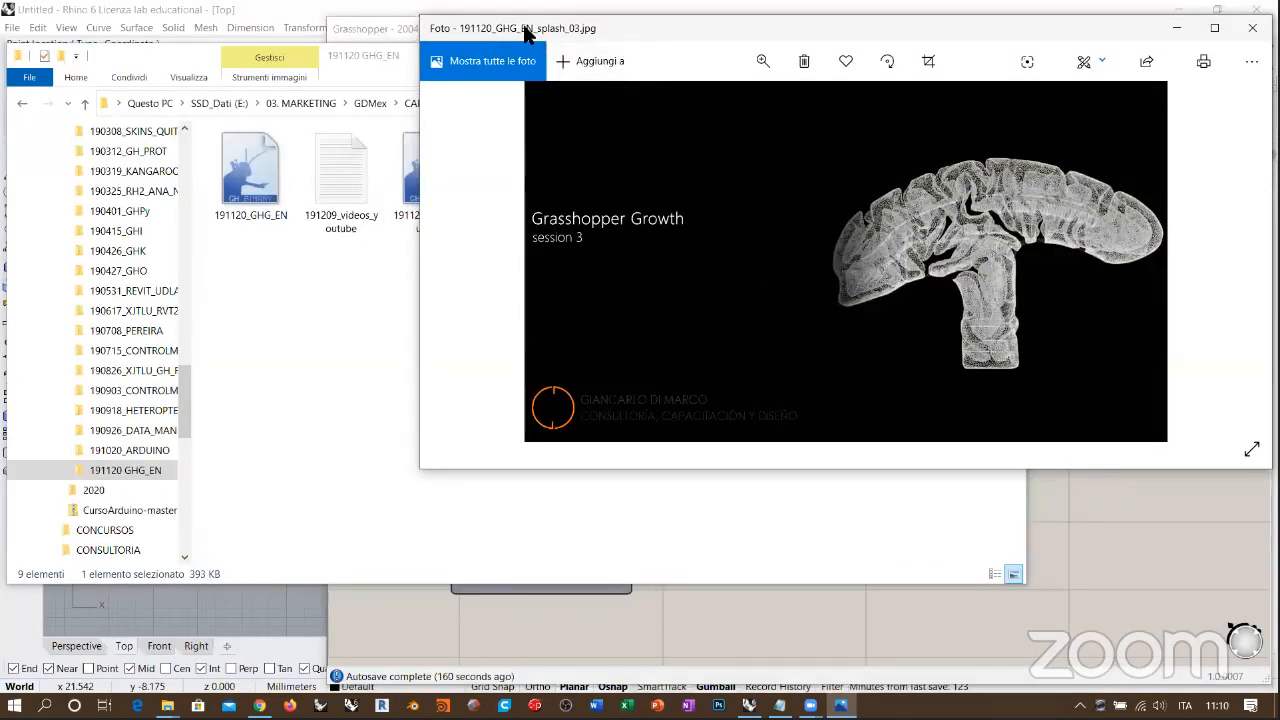
click(1252, 28)
click(740, 315)
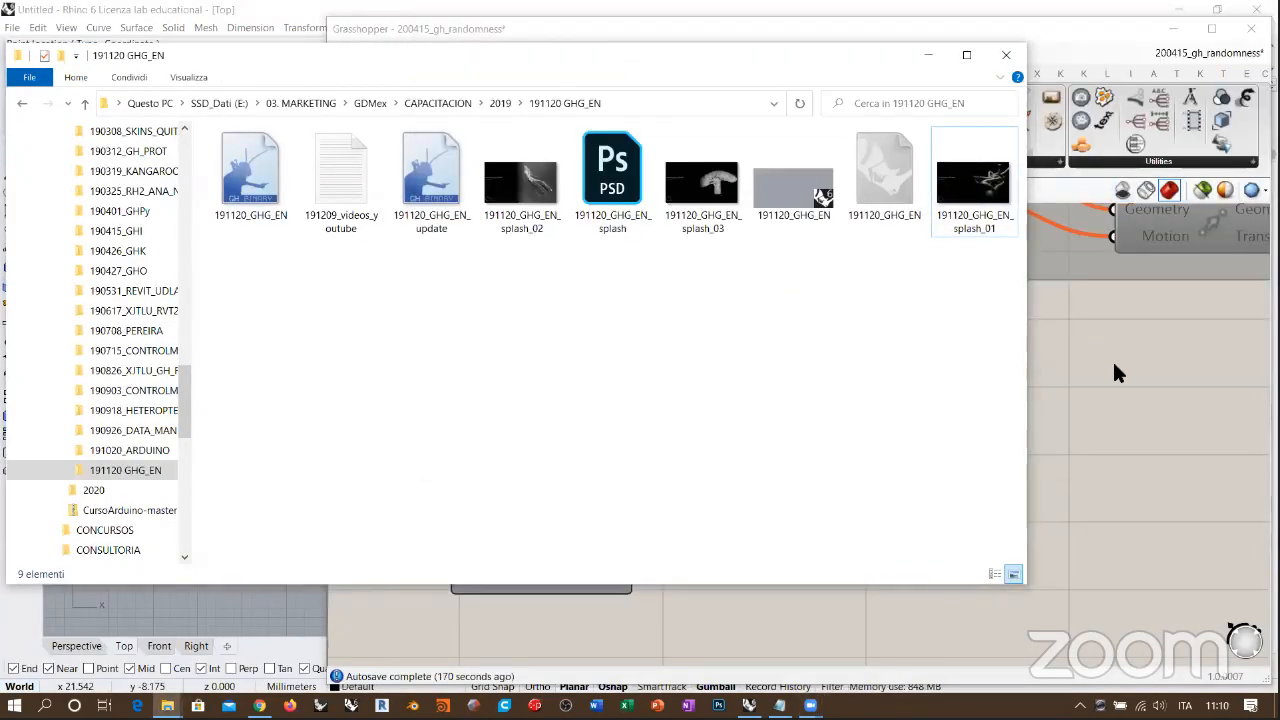
click(906, 38)
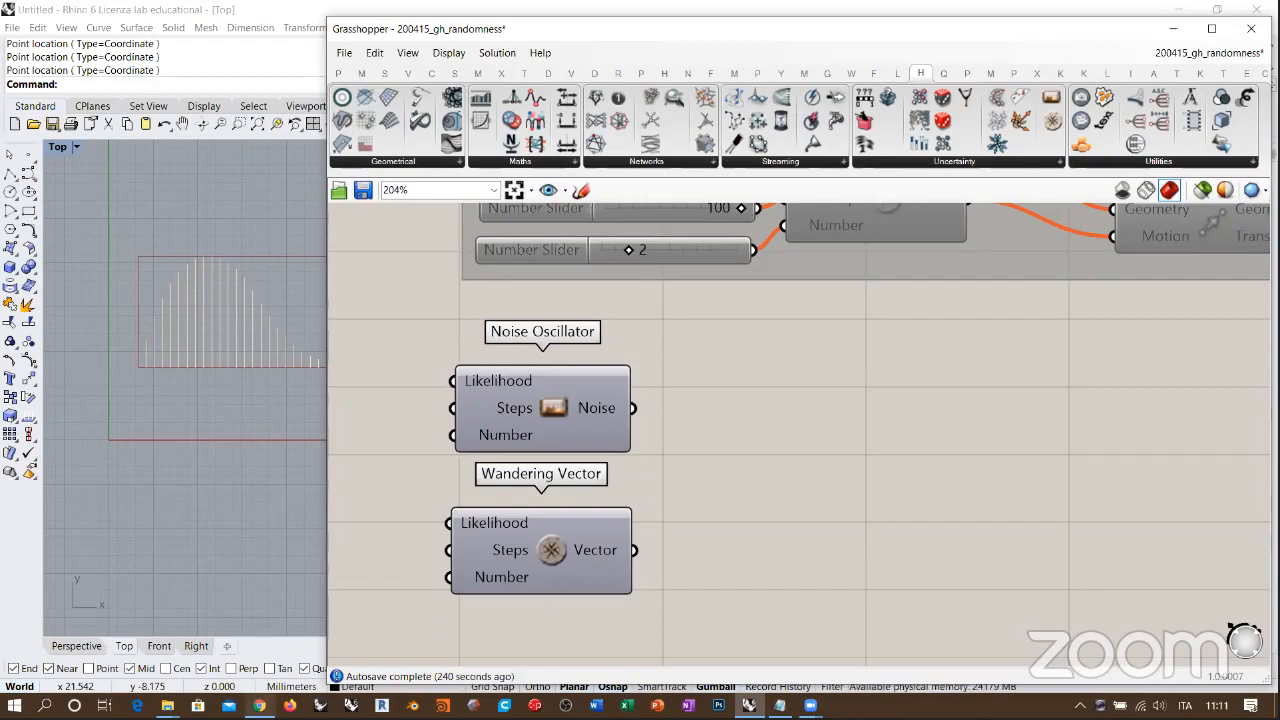
Step: Switch to Chrome and check the YouTube live stream "Randomness in Grasshopper (Heteroptera)" and its chat
key(alt+Tab)
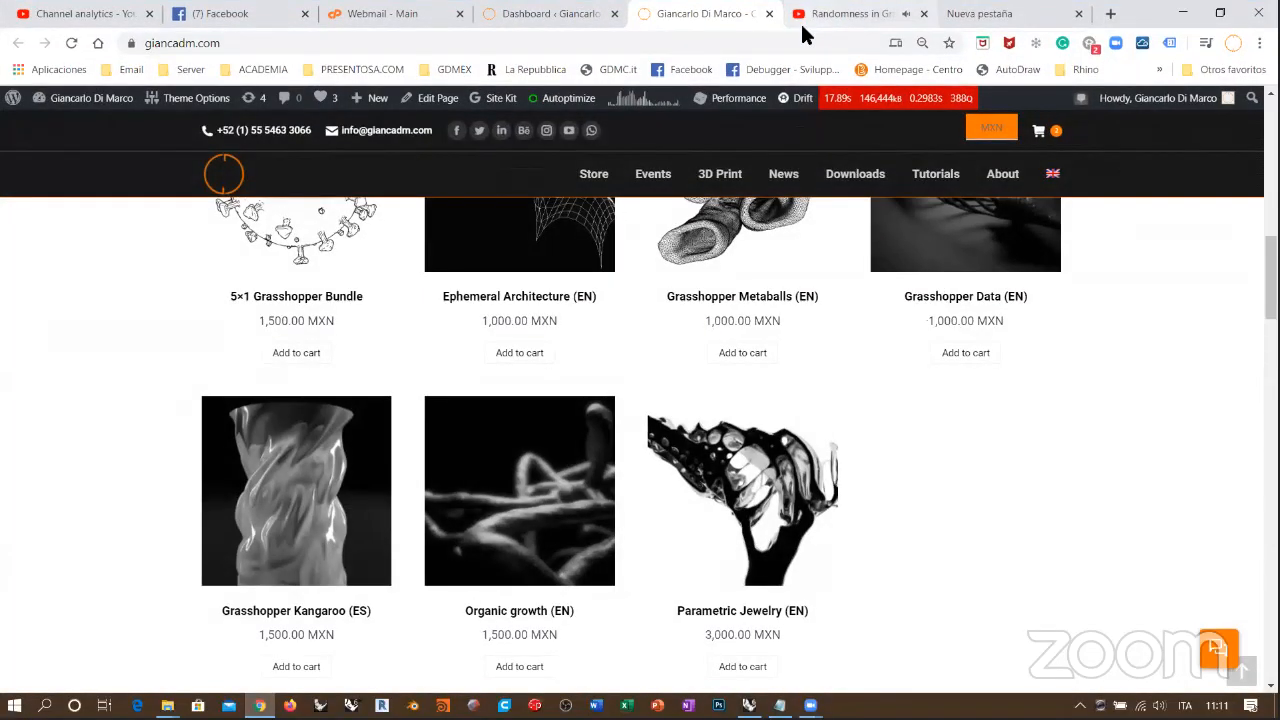
click(800, 38)
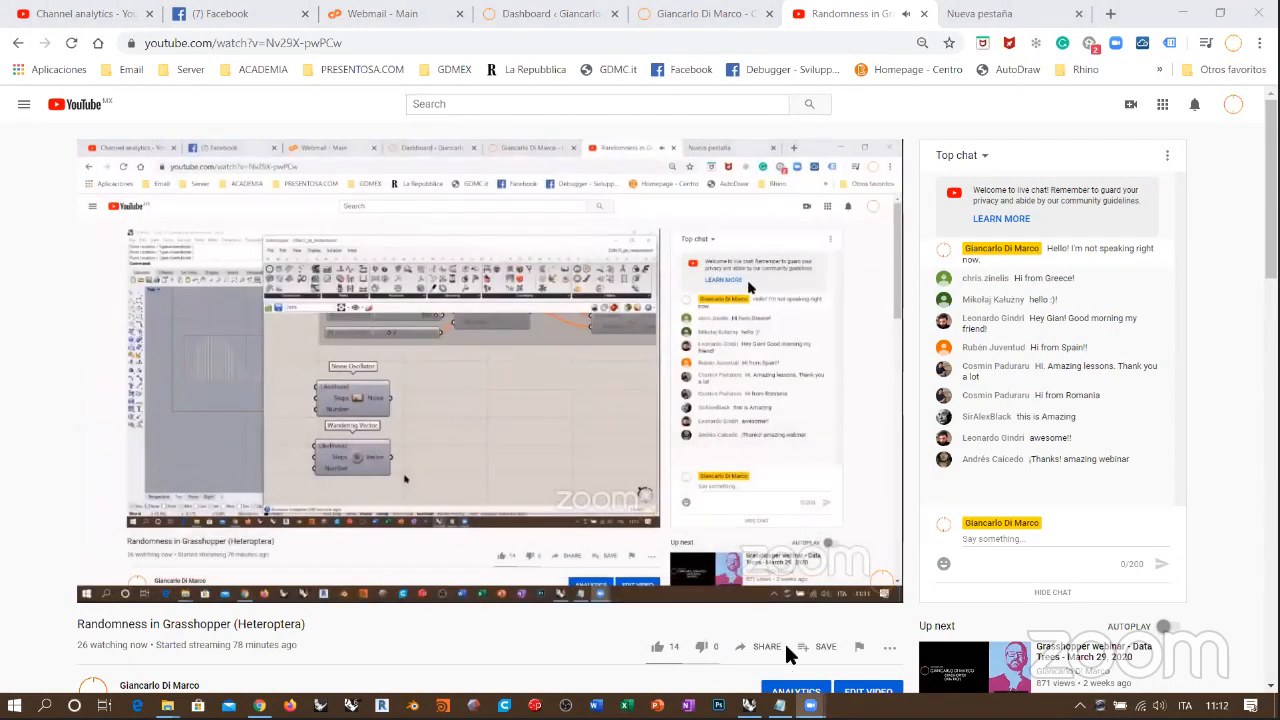
Step: Return to Grasshopper, show the whole definition, and narrow its window to uncover the full graph in Rhino's Top viewport
key(alt+Tab)
right_drag(850, 334, 812, 423)
scroll(812, 423, down, 10)
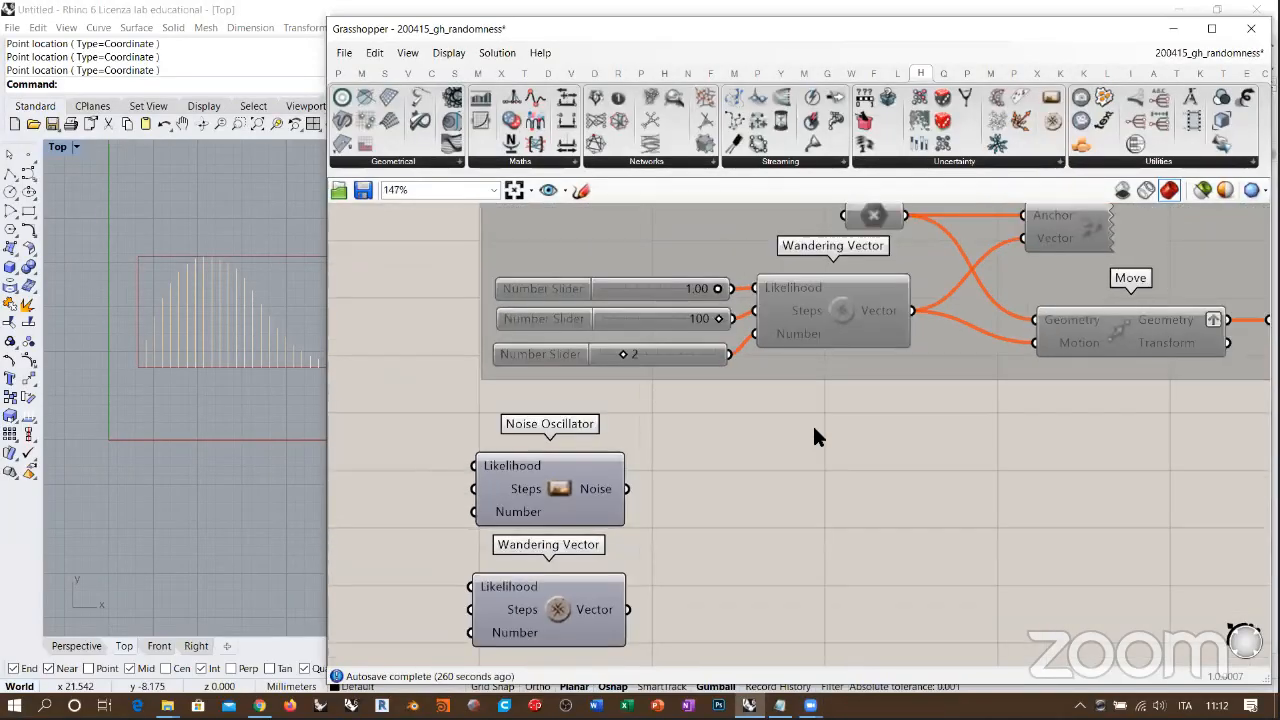
right_drag(785, 298, 636, 440)
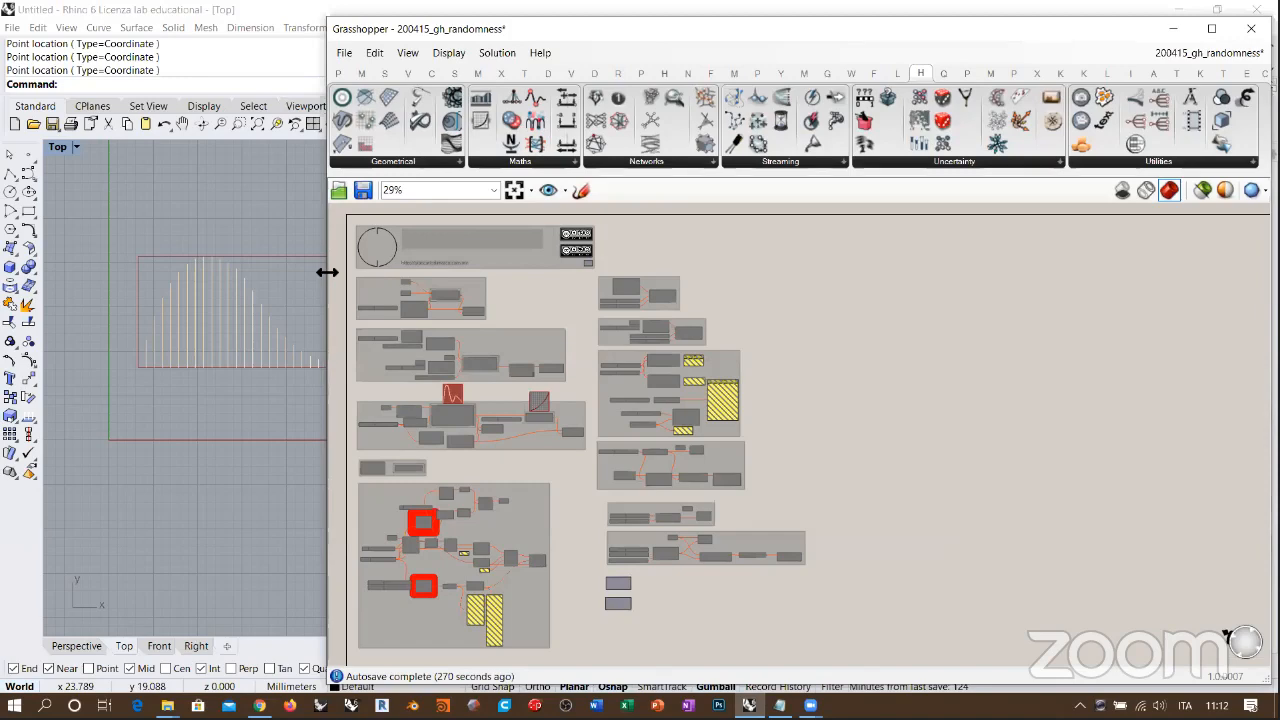
drag(328, 271, 638, 272)
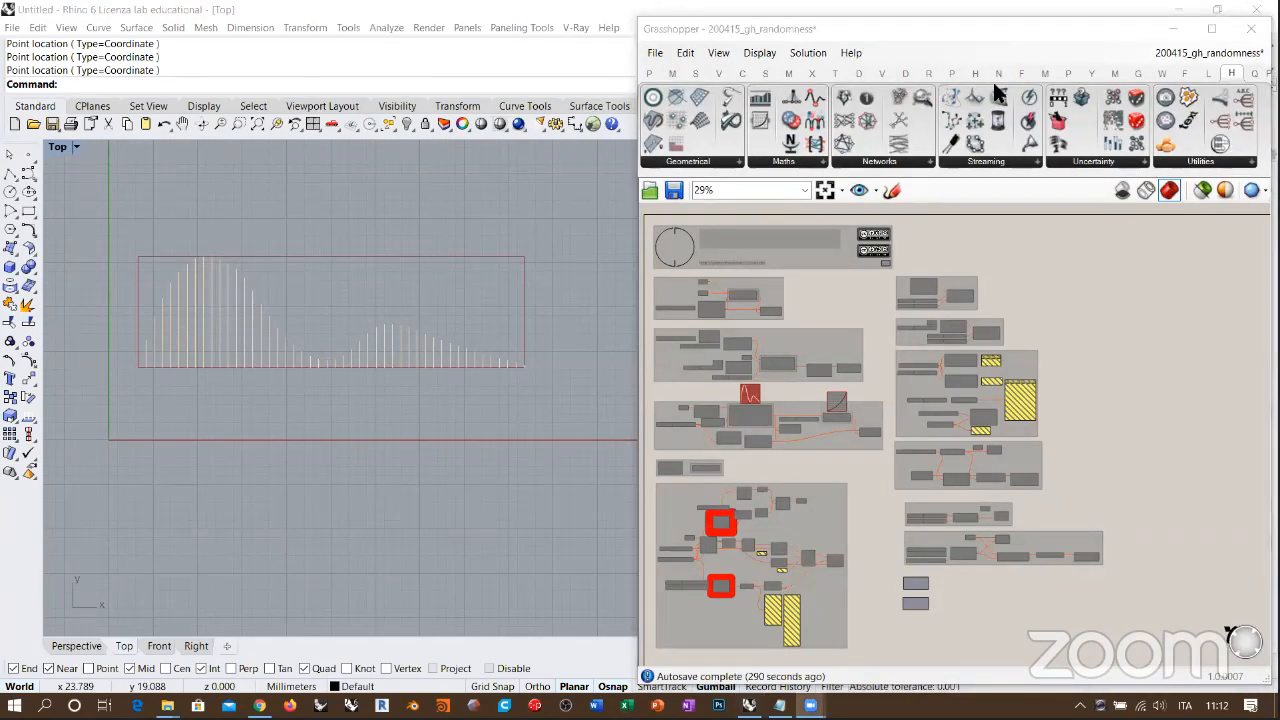
Step: Bring up the Zoom options for ending or leaving the meeting
click(993, 82)
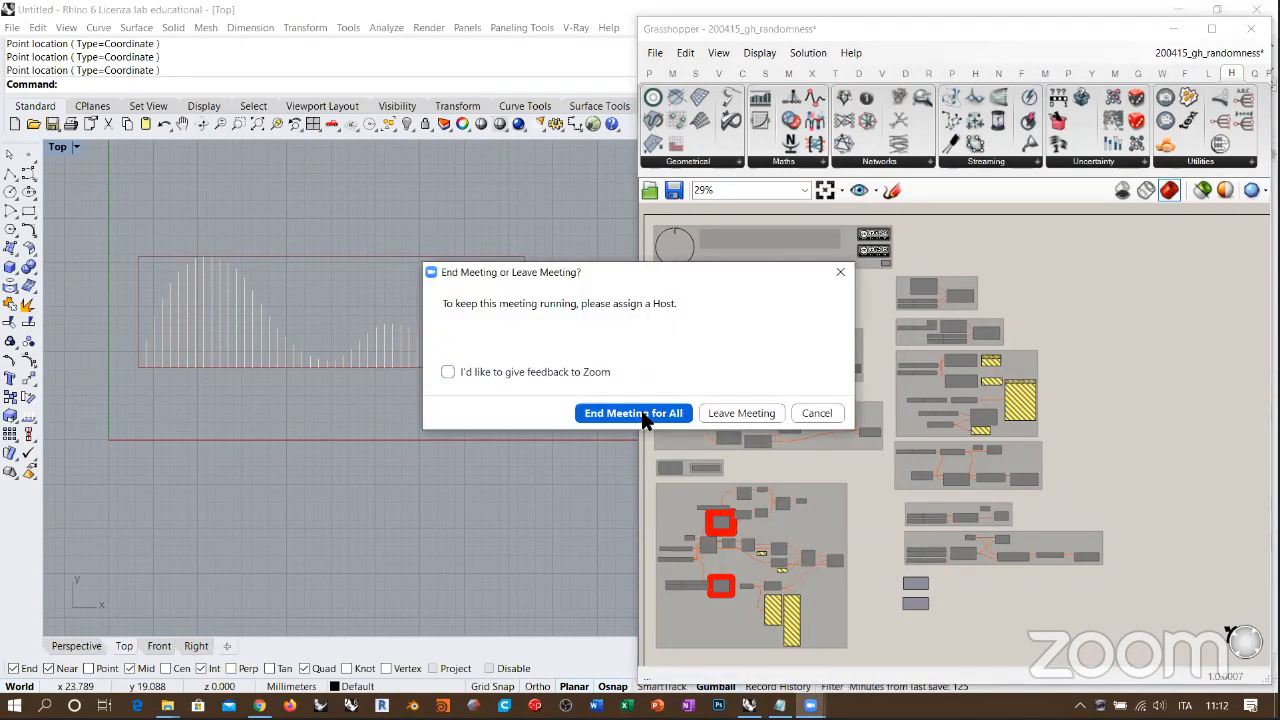